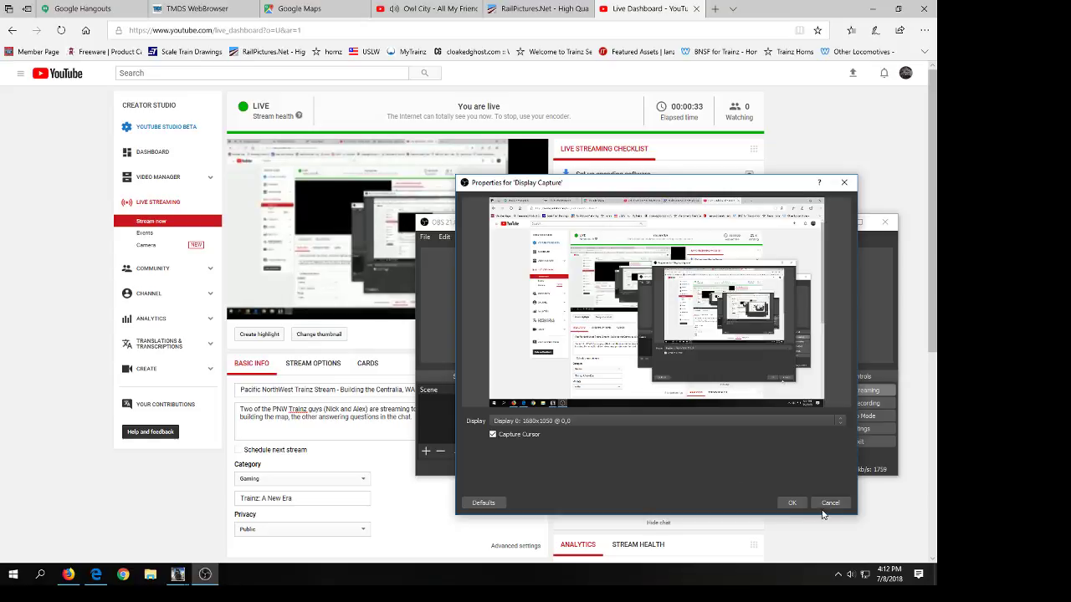
Step: Dismiss the Display Capture properties without changes and check how the Trainz: A New Era window appears in the OBS preview
{"action": "left_click", "coordinate": [828, 503]}
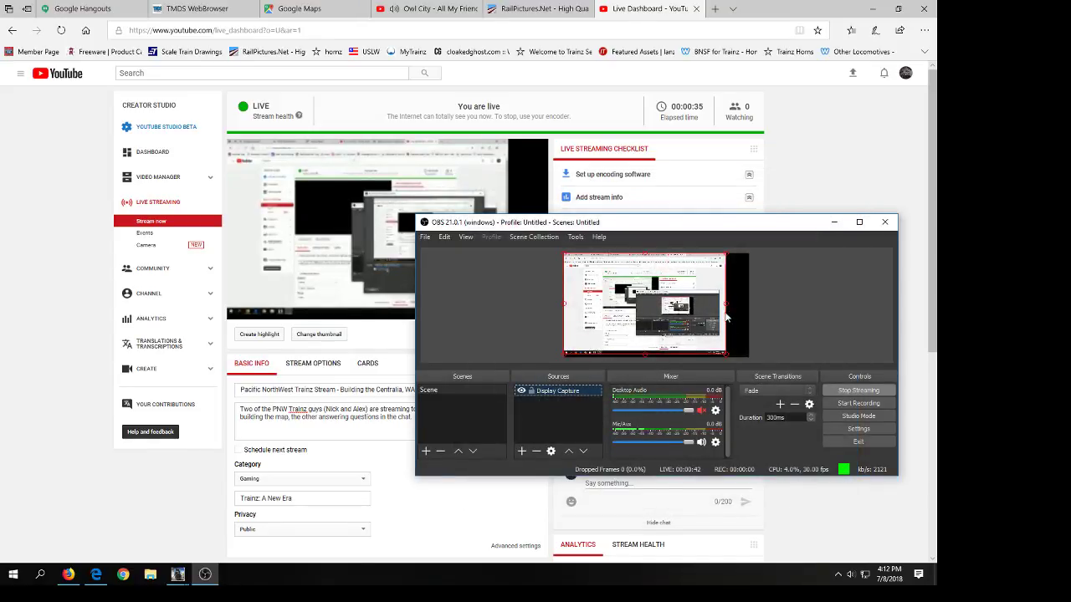
{"action": "left_click", "coordinate": [182, 574]}
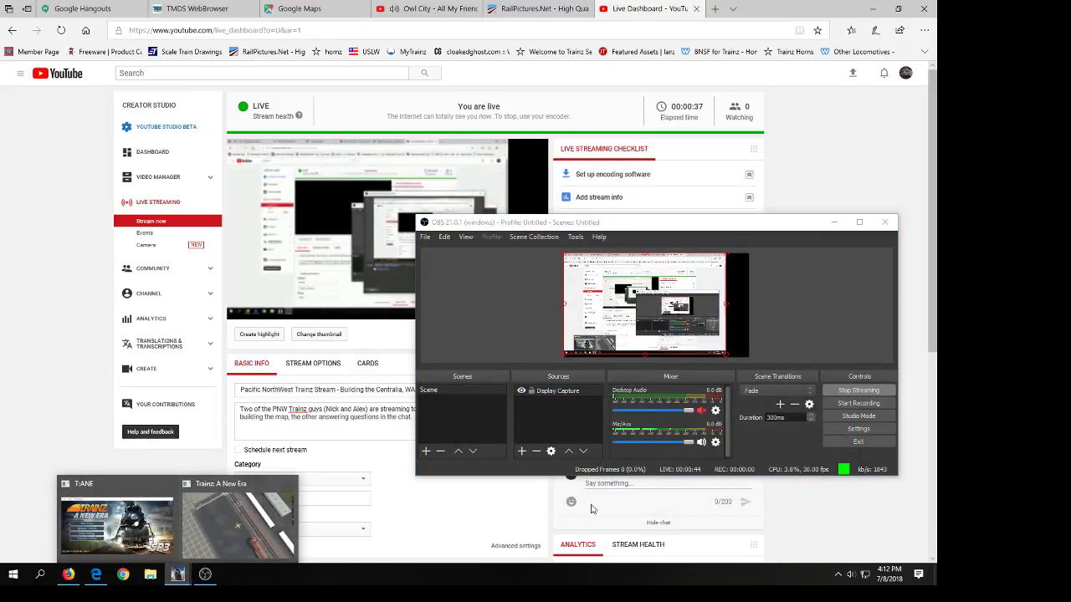
{"action": "left_click", "coordinate": [240, 531]}
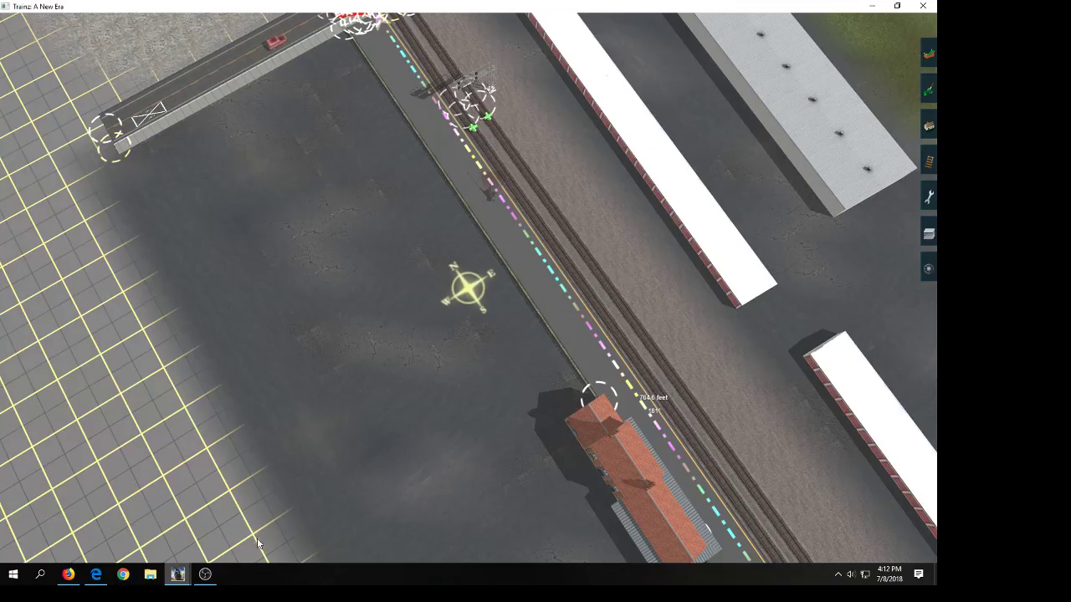
{"action": "left_click", "coordinate": [204, 573]}
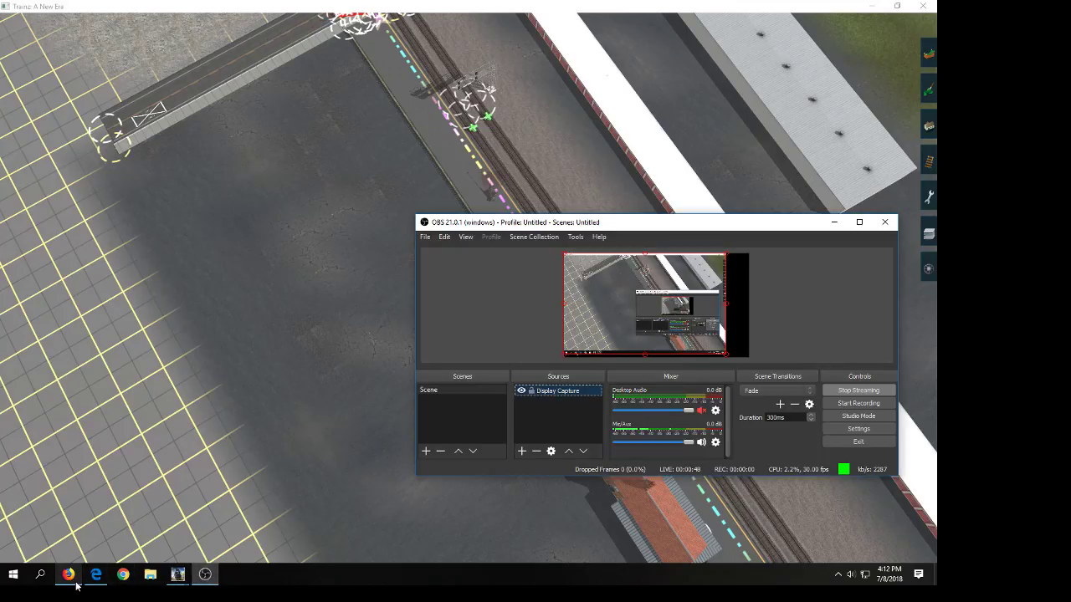
{"action": "mouse_move", "coordinate": [97, 584]}
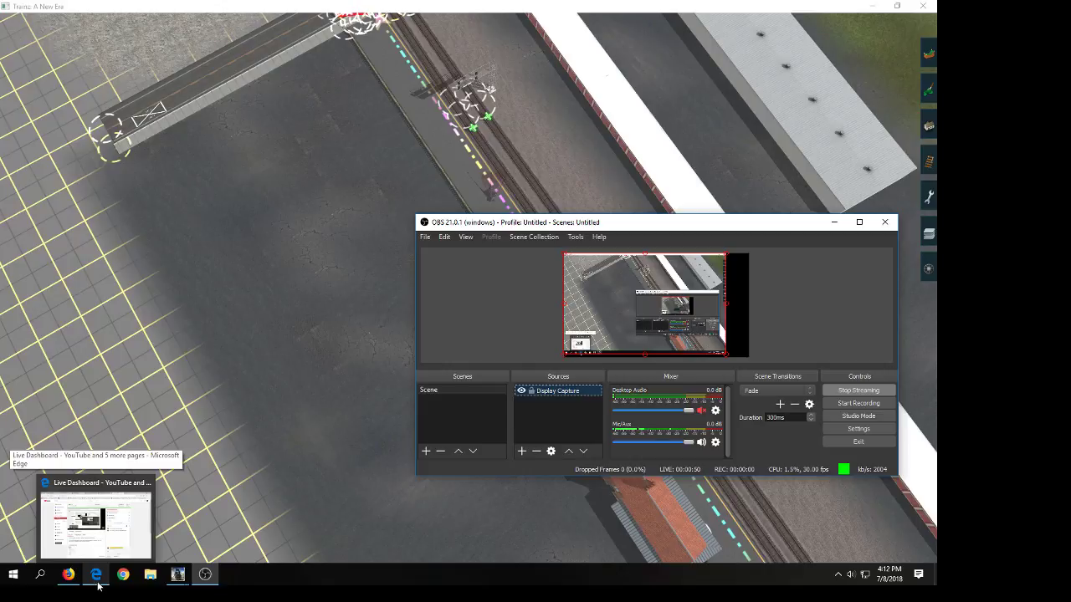
{"action": "left_click", "coordinate": [372, 585]}
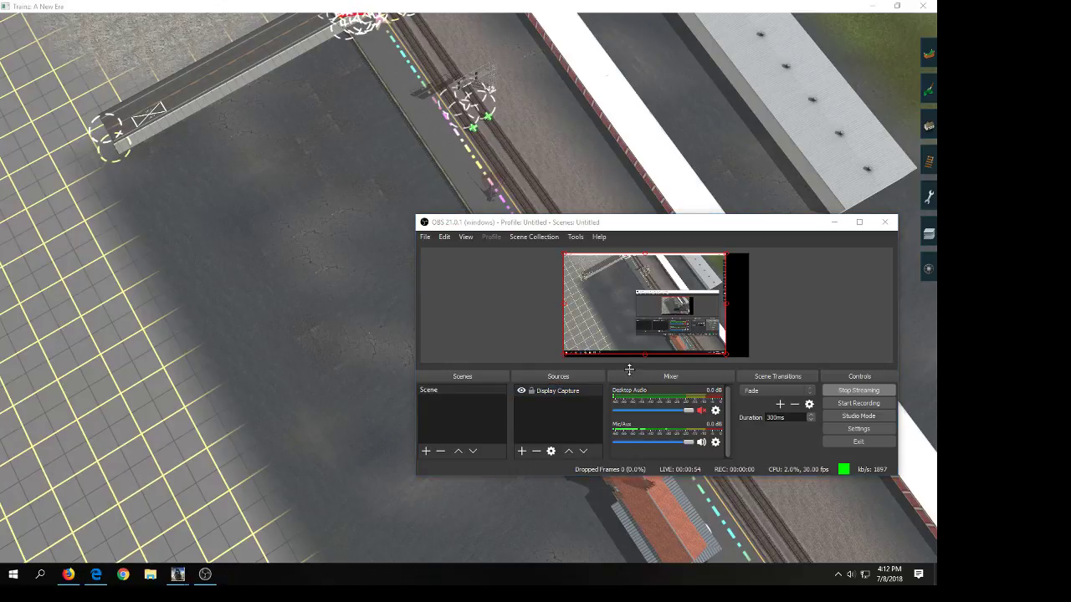
Step: Scale the Display Capture source in the preview to fill the full canvas width and nudge it upward
{"action": "left_click_drag", "start_coordinate": [642, 353], "coordinate": [661, 365]}
{"action": "left_click_drag", "start_coordinate": [747, 314], "coordinate": [788, 328]}
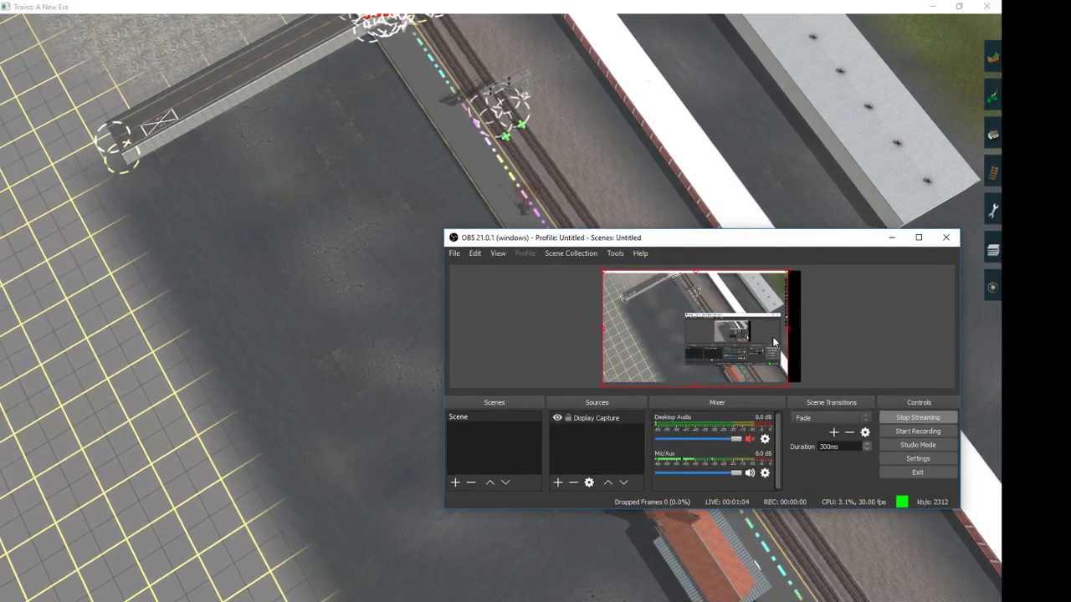
{"action": "left_click_drag", "start_coordinate": [787, 334], "coordinate": [853, 359]}
{"action": "key", "text": "Up"}
{"action": "key", "text": "Up"}
{"action": "key", "text": "Up"}
{"action": "key", "text": "Up"}
{"action": "key", "text": "Up"}
{"action": "key", "text": "Up"}
{"action": "key", "text": "Up"}
{"action": "key", "text": "Up"}
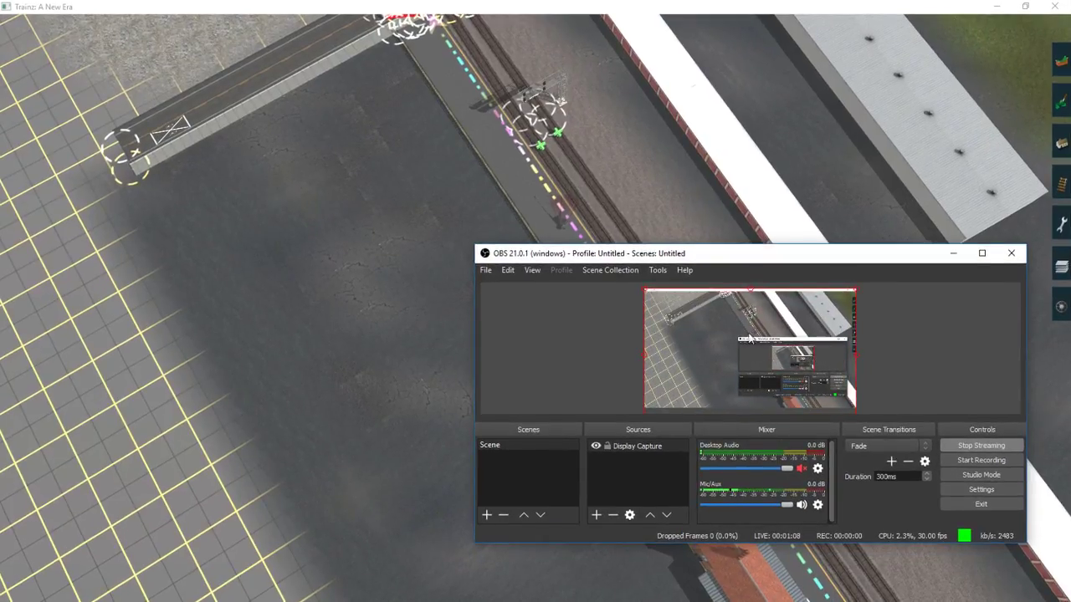
{"action": "key", "text": "Up"}
{"action": "key", "text": "Up"}
{"action": "key", "text": "Up"}
{"action": "key", "text": "Up"}
{"action": "key", "text": "Up"}
{"action": "key", "text": "Up"}
{"action": "key", "text": "Up"}
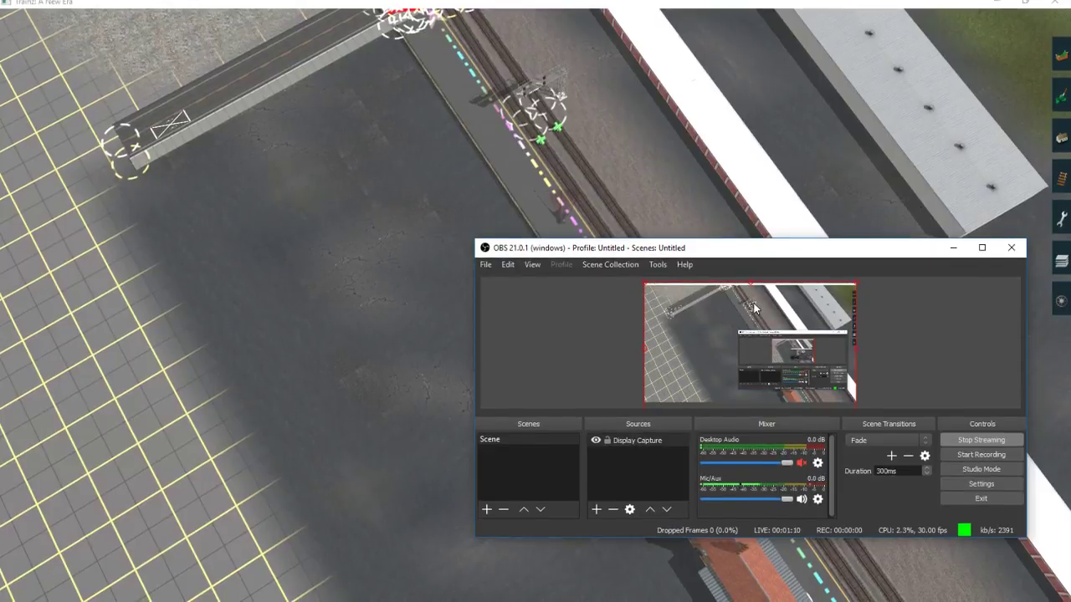
{"action": "key", "text": "Up"}
{"action": "key", "text": "Up"}
{"action": "key", "text": "Up"}
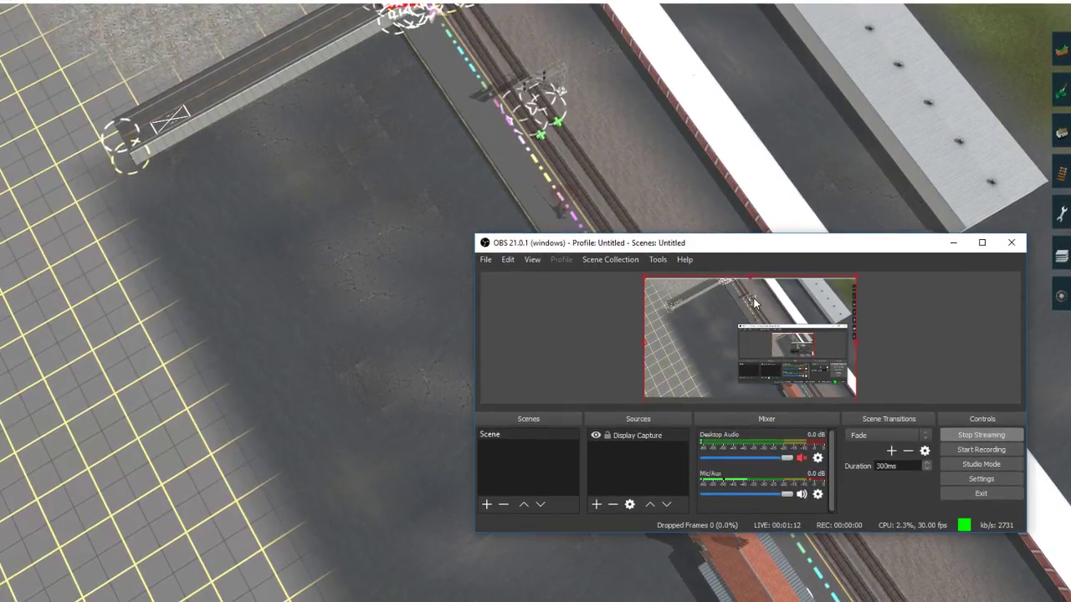
{"action": "key", "text": "Up"}
{"action": "key", "text": "Up"}
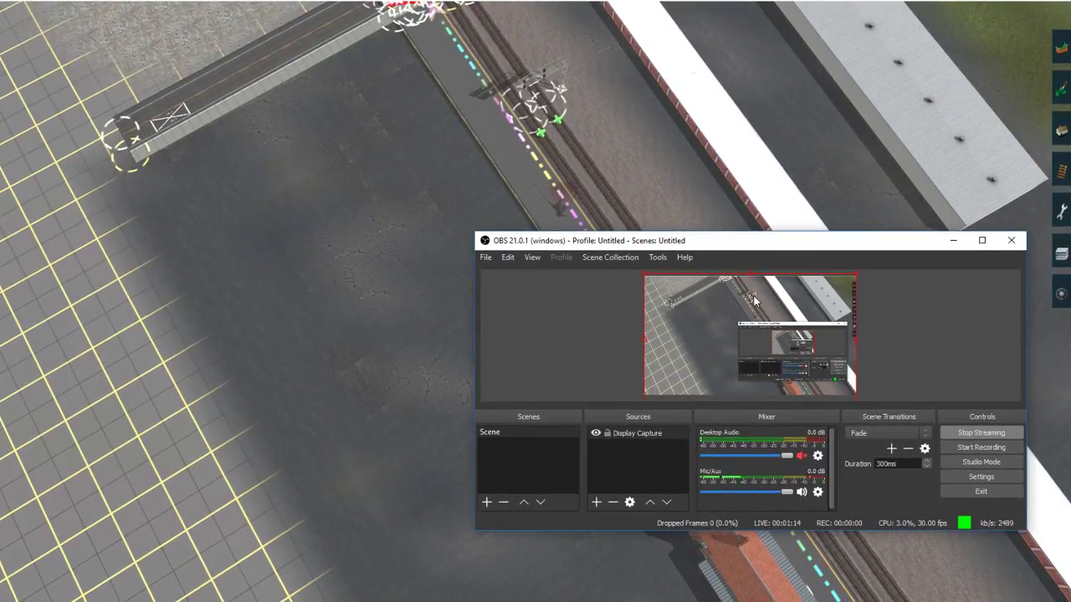
{"action": "key", "text": "Down"}
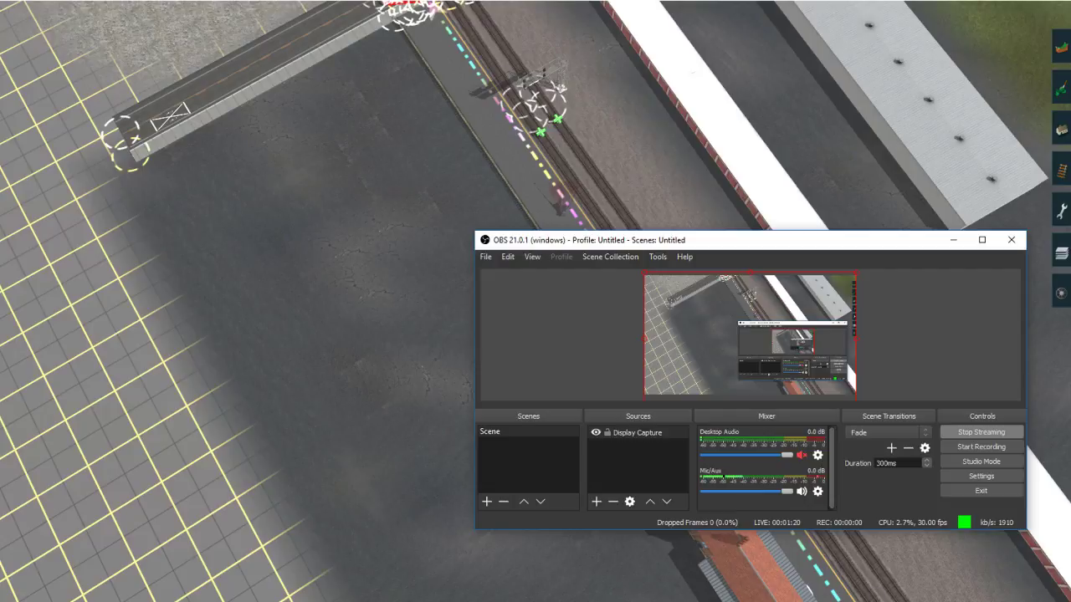
Step: Switch to the YouTube live dashboard in Edge, send "Yello" in the live chat, and minimize the browser
{"action": "key", "text": "alt+Tab"}
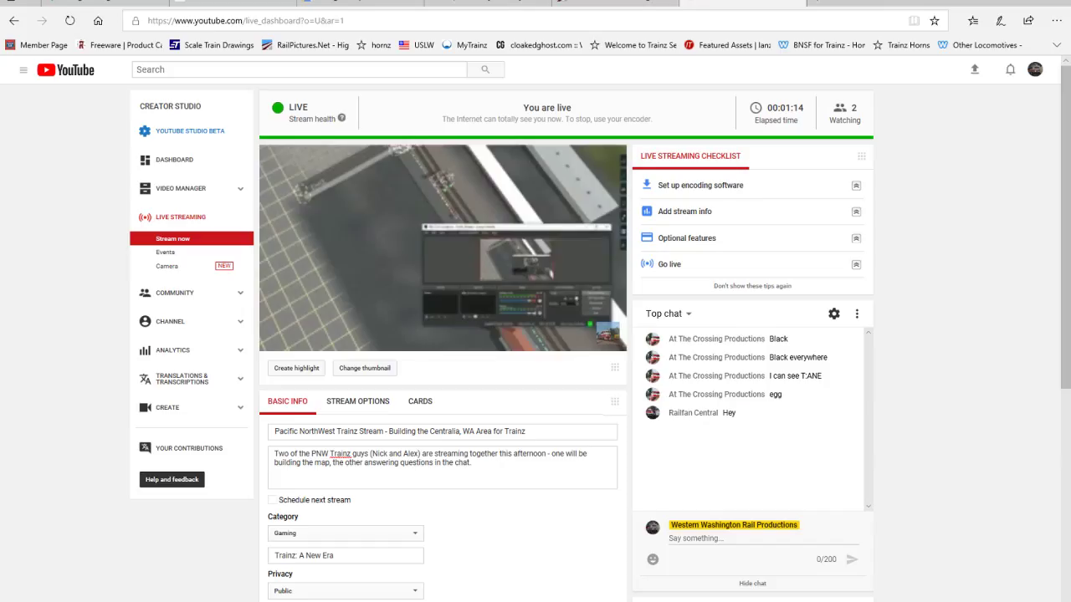
{"action": "left_click", "coordinate": [713, 536]}
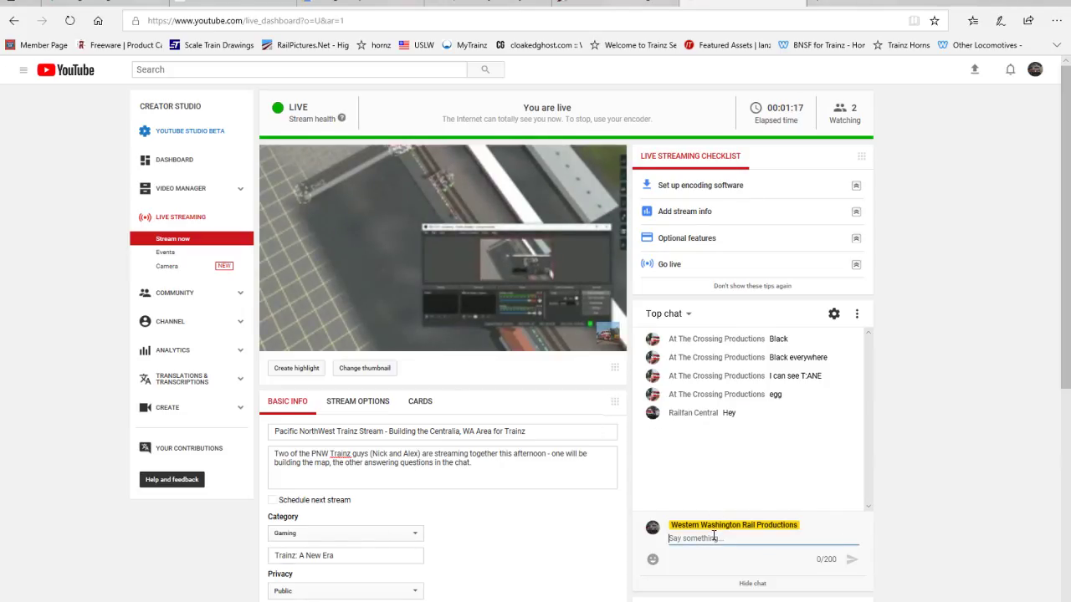
{"action": "type", "text": "Yello"}
{"action": "key", "text": "Return"}
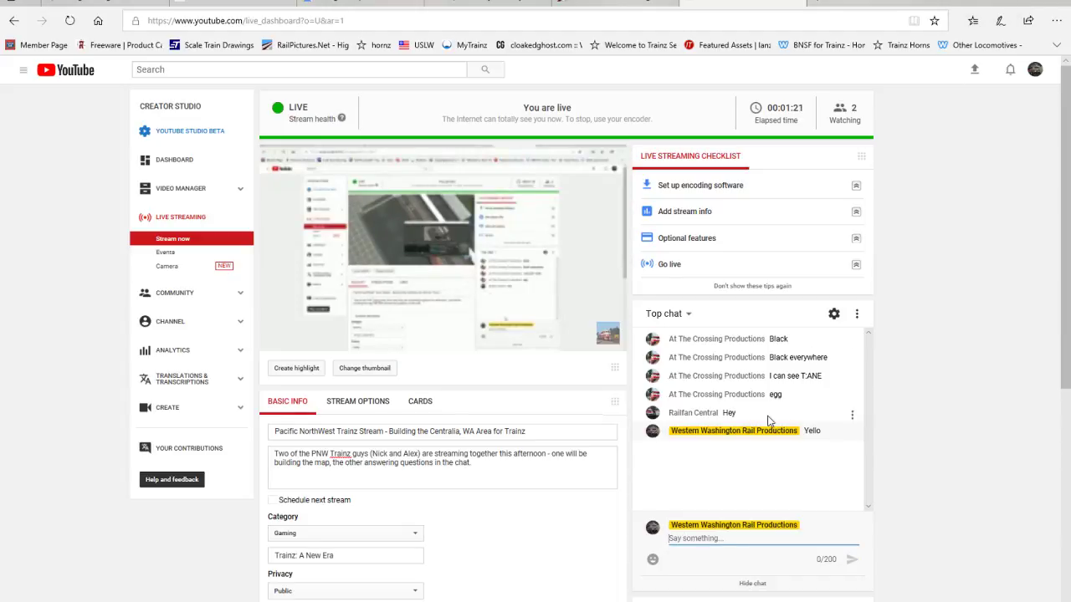
{"action": "left_click", "coordinate": [996, 2]}
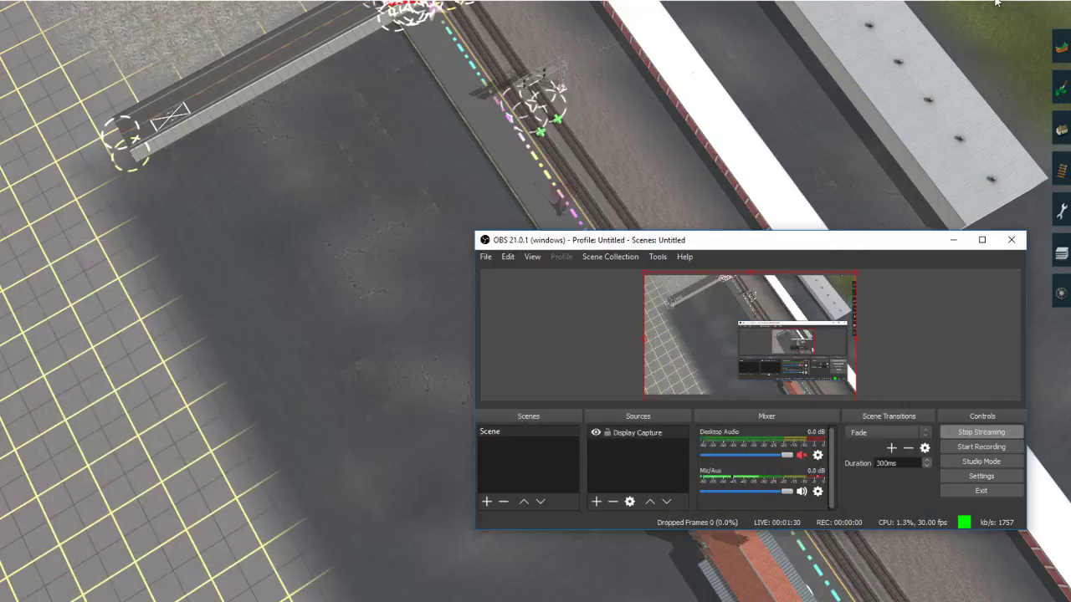
Step: Reopen the YouTube live dashboard, add the author of the "You're good" chat message as a moderator, and minimize the browser
{"action": "left_click", "coordinate": [484, 600]}
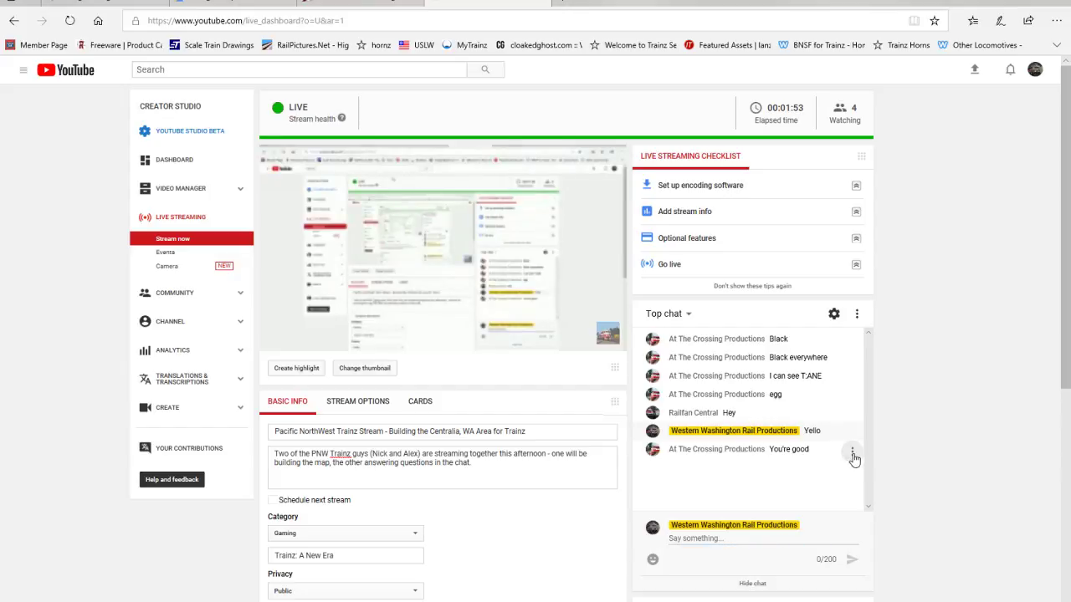
{"action": "left_click", "coordinate": [851, 453]}
{"action": "scroll", "coordinate": [799, 394], "scroll_direction": "down", "scroll_amount": 1}
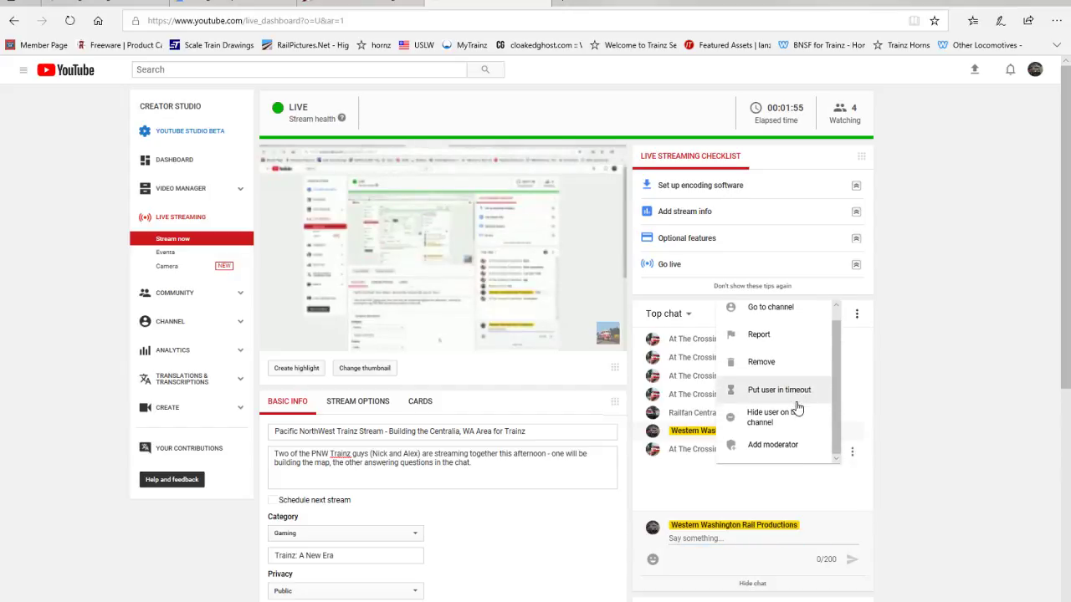
{"action": "left_click", "coordinate": [787, 444]}
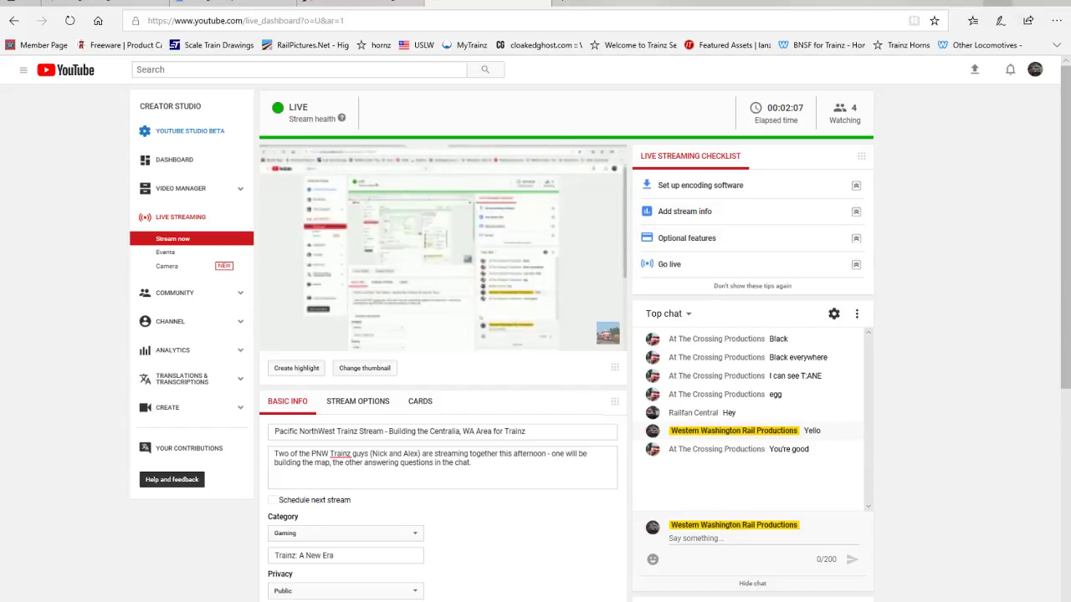
{"action": "left_click", "coordinate": [997, 3]}
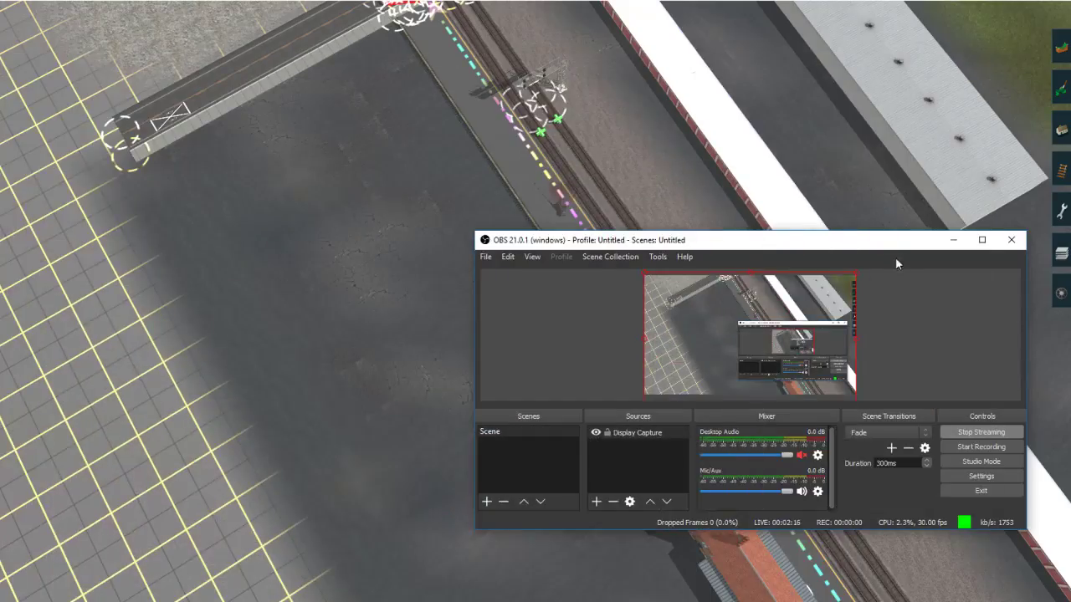
Step: Minimize OBS and look over the railway map in Trainz: A New Era
{"action": "left_click", "coordinate": [953, 240]}
{"action": "mouse_move", "coordinate": [558, 200]}
{"action": "right_mouse_down"}
{"action": "mouse_move", "coordinate": [495, 302]}
{"action": "mouse_move", "coordinate": [541, 311]}
{"action": "mouse_move", "coordinate": [528, 321]}
{"action": "mouse_move", "coordinate": [536, 348]}
{"action": "mouse_move", "coordinate": [559, 275]}
{"action": "mouse_move", "coordinate": [528, 300]}
{"action": "mouse_move", "coordinate": [555, 276]}
{"action": "mouse_move", "coordinate": [547, 266]}
{"action": "mouse_move", "coordinate": [522, 363]}
{"action": "mouse_move", "coordinate": [543, 317]}
{"action": "mouse_move", "coordinate": [510, 323]}
{"action": "mouse_move", "coordinate": [535, 272]}
{"action": "mouse_move", "coordinate": [538, 289]}
{"action": "right_mouse_up"}
{"action": "scroll", "coordinate": [495, 302], "scroll_direction": "down", "scroll_amount": 3}
{"action": "scroll", "coordinate": [541, 311], "scroll_direction": "up", "scroll_amount": 5}
{"action": "scroll", "coordinate": [557, 281], "scroll_direction": "down", "scroll_amount": 8}
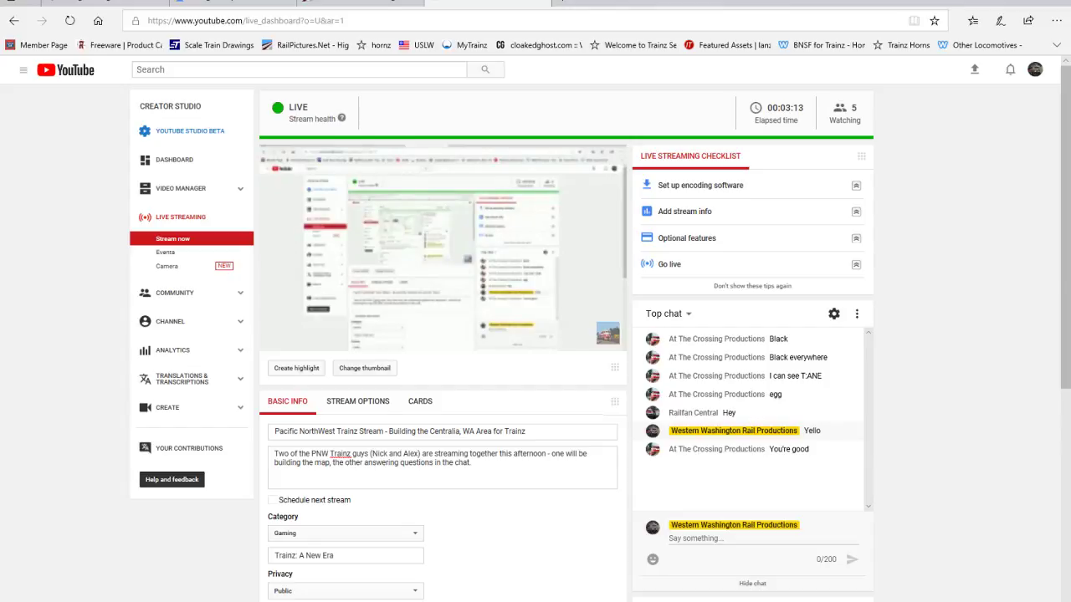
Step: Return to the YouTube live dashboard and send "Hold on guys" in the live chat
{"action": "key", "text": "alt+Tab"}
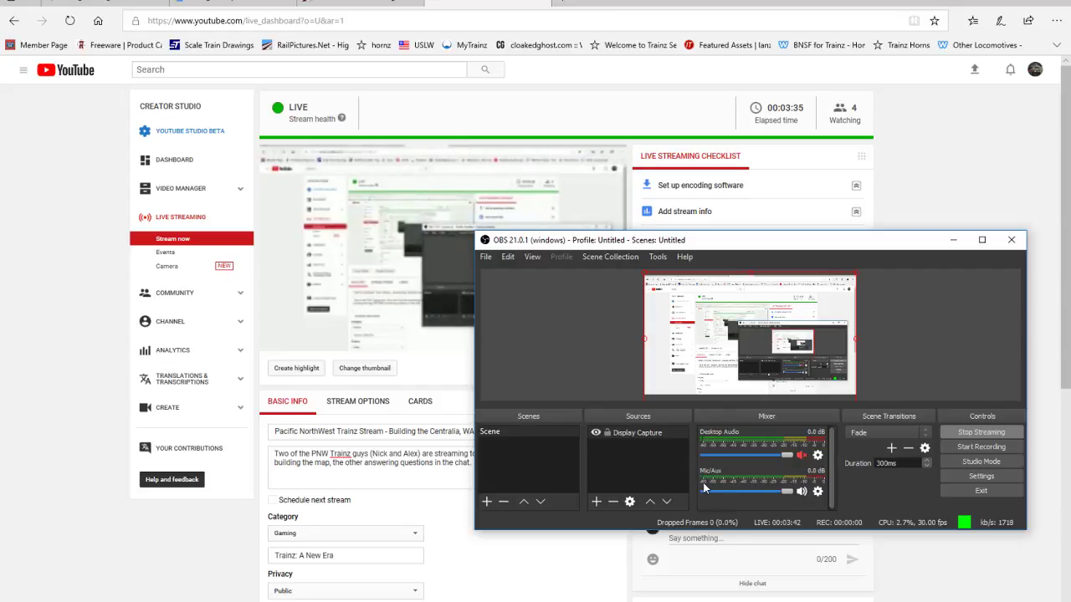
{"action": "left_click", "coordinate": [727, 544]}
{"action": "type", "text": "HY"}
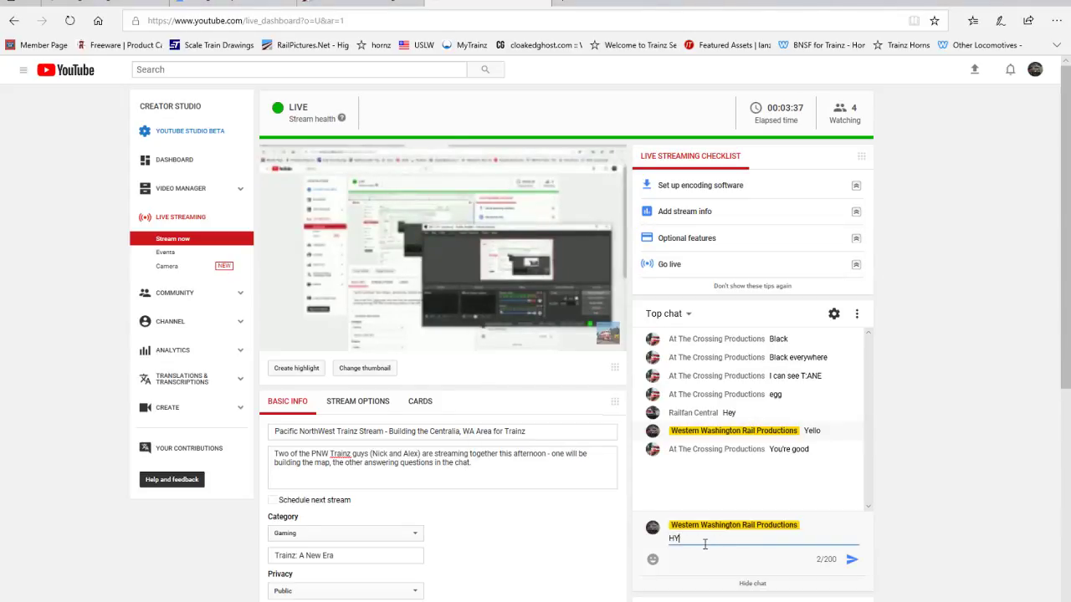
{"action": "key", "text": "BackSpace"}
{"action": "type", "text": "old on guys"}
{"action": "key", "text": "Return"}
Step: Send "Technical difficulties" as a follow-up message in the live chat
{"action": "type", "text": "Tec"}
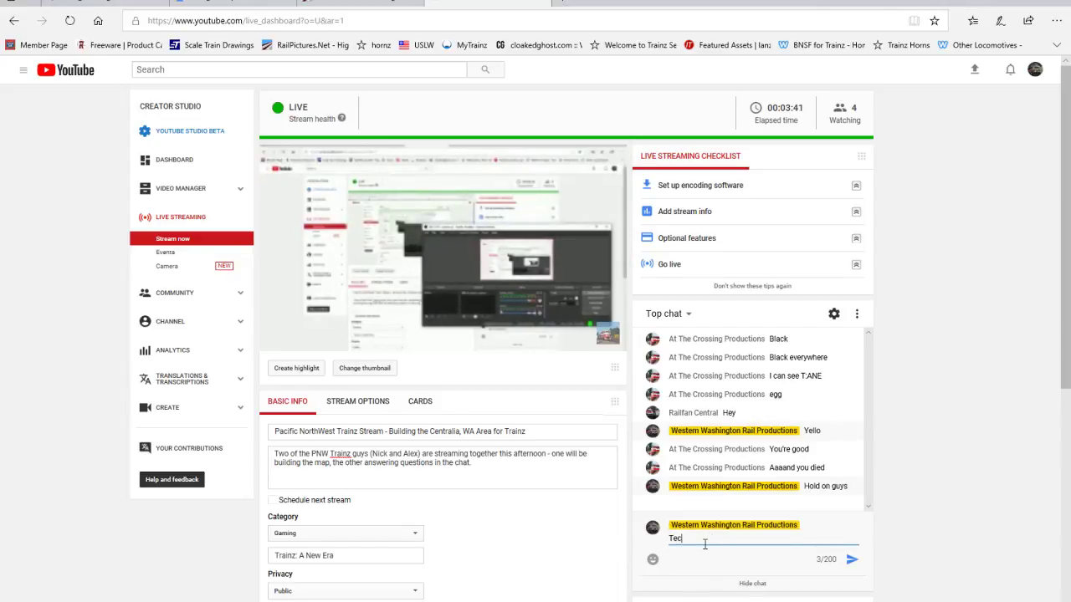
{"action": "type", "text": "hnical d"}
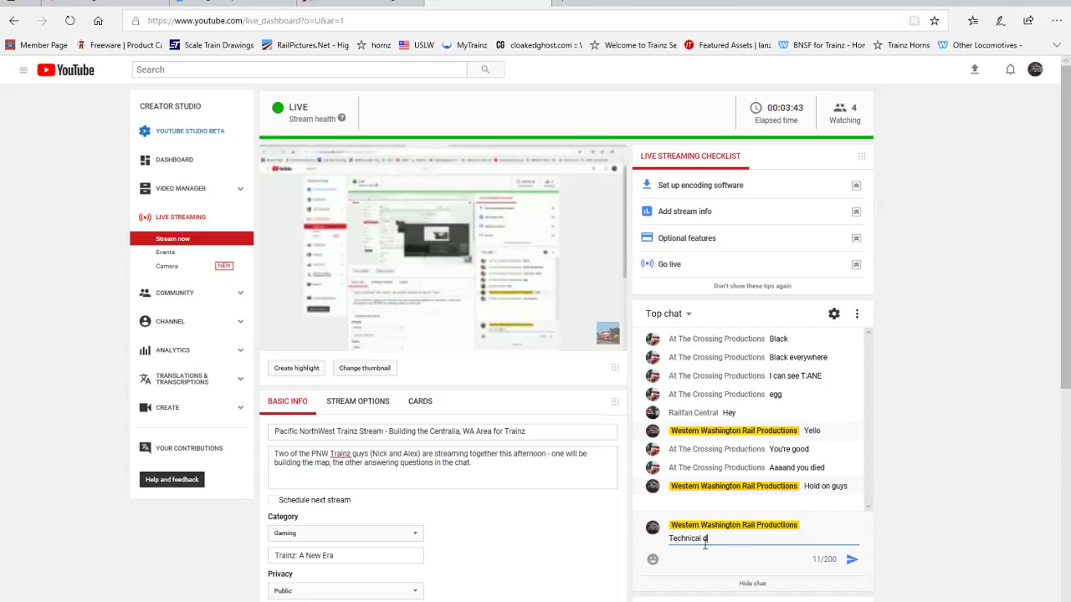
{"action": "type", "text": "ifficulties"}
{"action": "key", "text": "Return"}
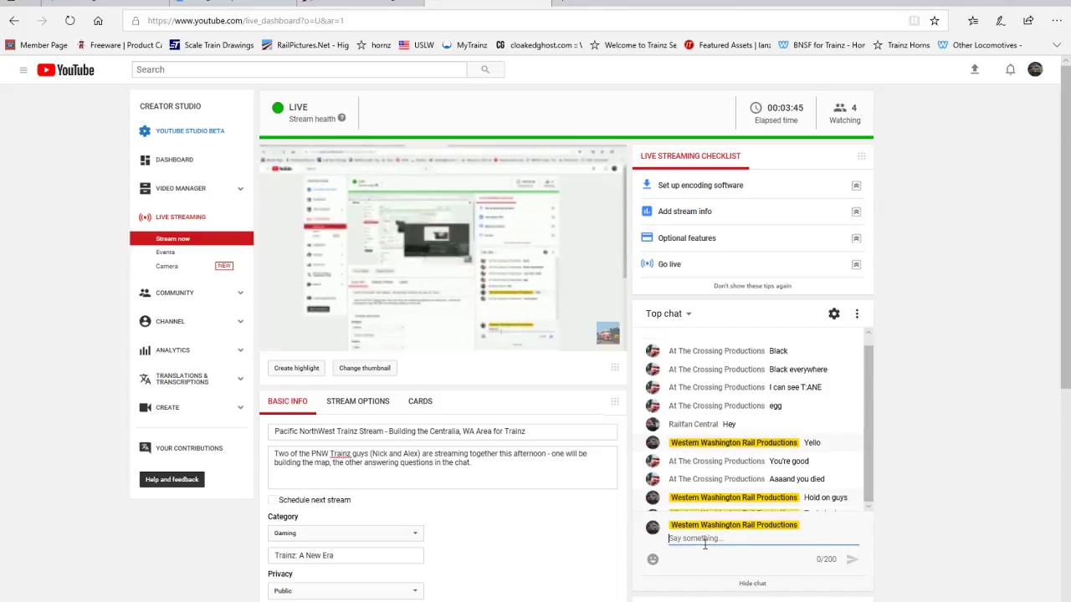
Step: Switch to OBS, toggle the Mic/Aux mute on and off, and unmute Desktop Audio
{"action": "key", "text": "alt+Tab"}
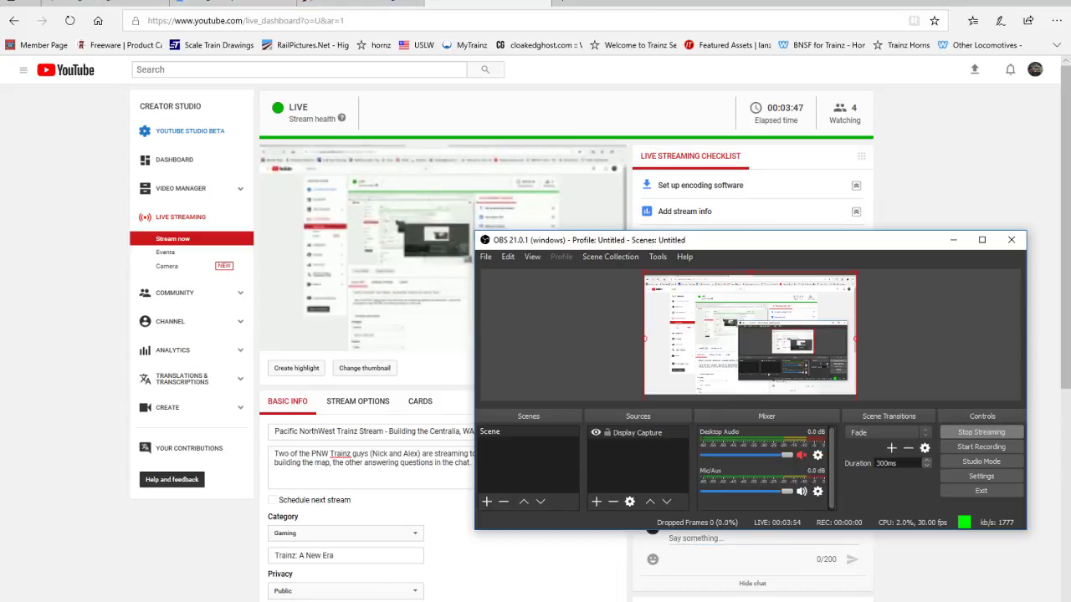
{"action": "left_click", "coordinate": [802, 492]}
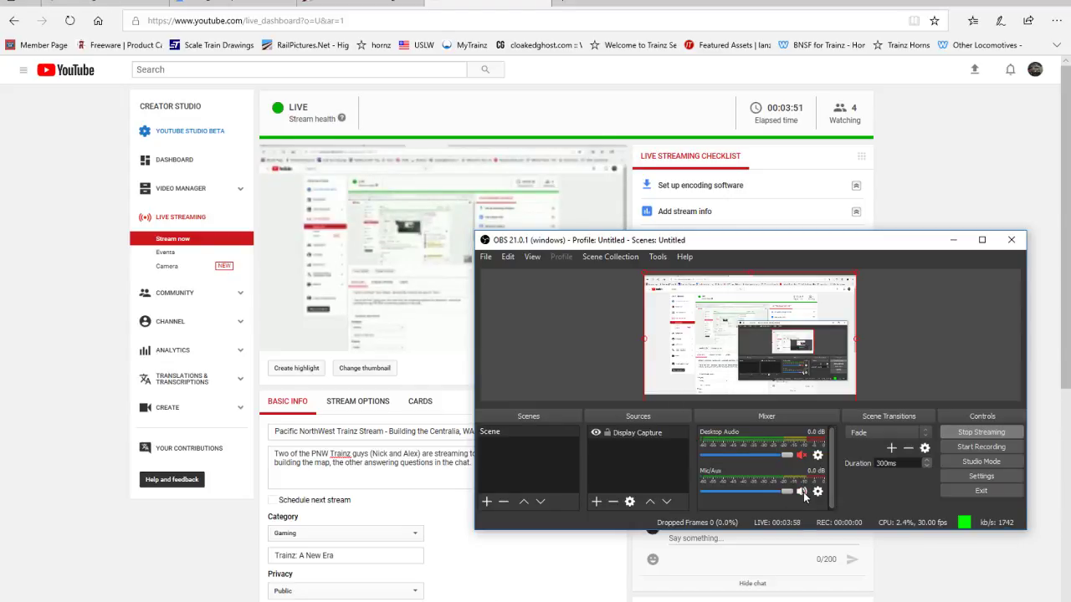
{"action": "left_click", "coordinate": [802, 492]}
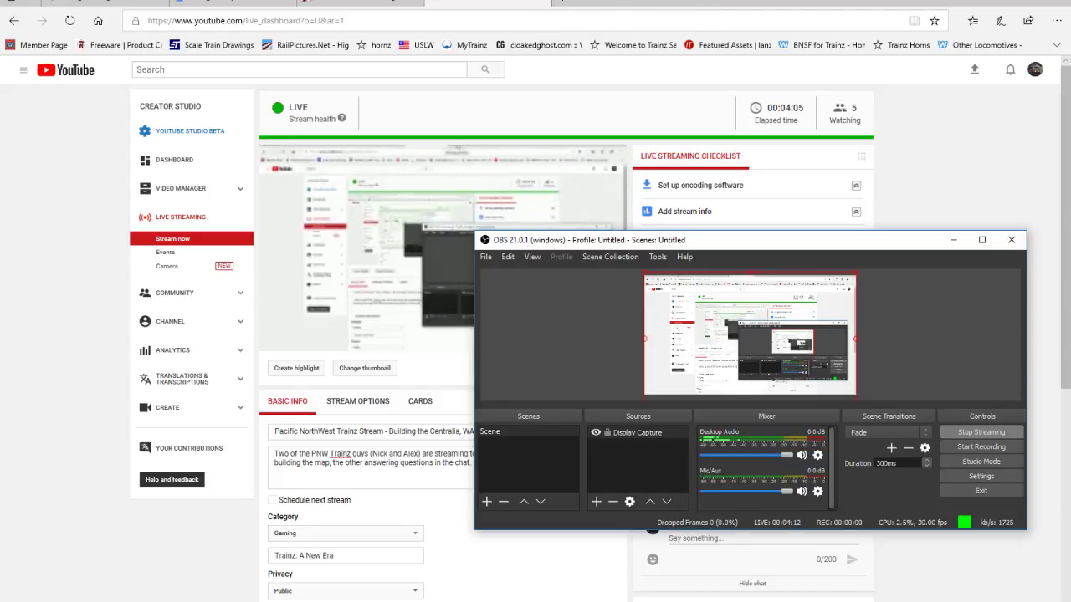
Step: Open hangouts.google.com in a new Edge tab
{"action": "left_click", "coordinate": [562, 3]}
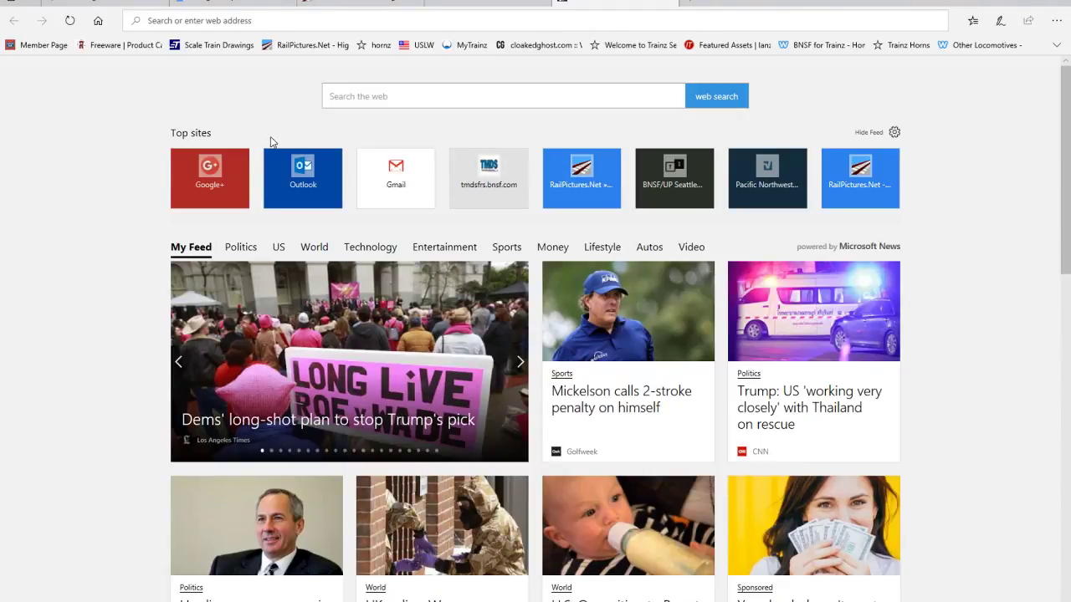
{"action": "type", "text": "hangouts.google.com"}
{"action": "key", "text": "Return"}
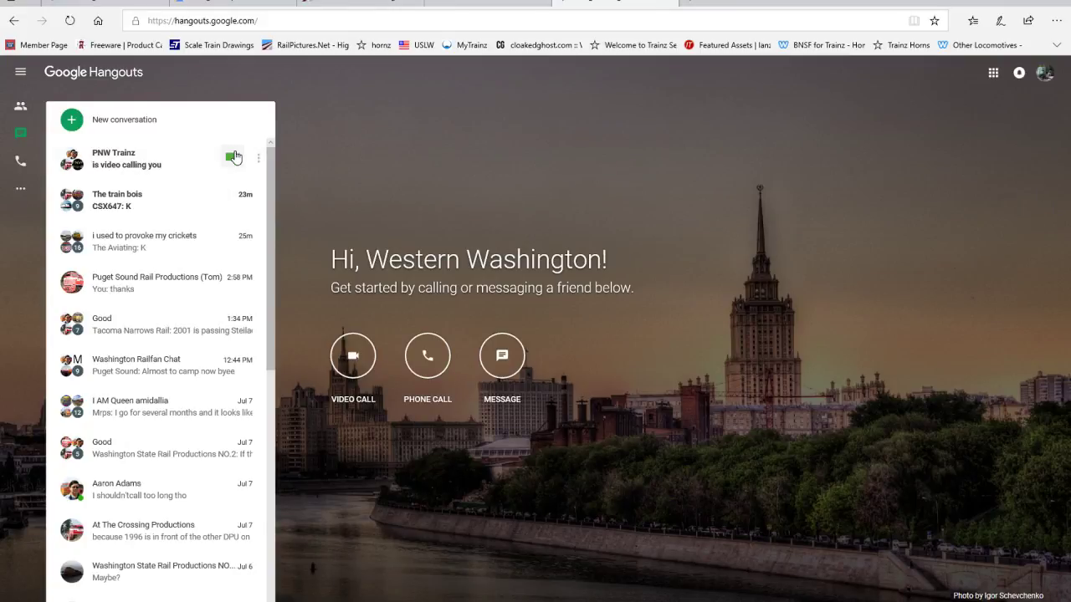
Step: Join the PNW Trainz group's video call through Internet Explorer and return to the Hangouts page in Edge
{"action": "left_click", "coordinate": [201, 167]}
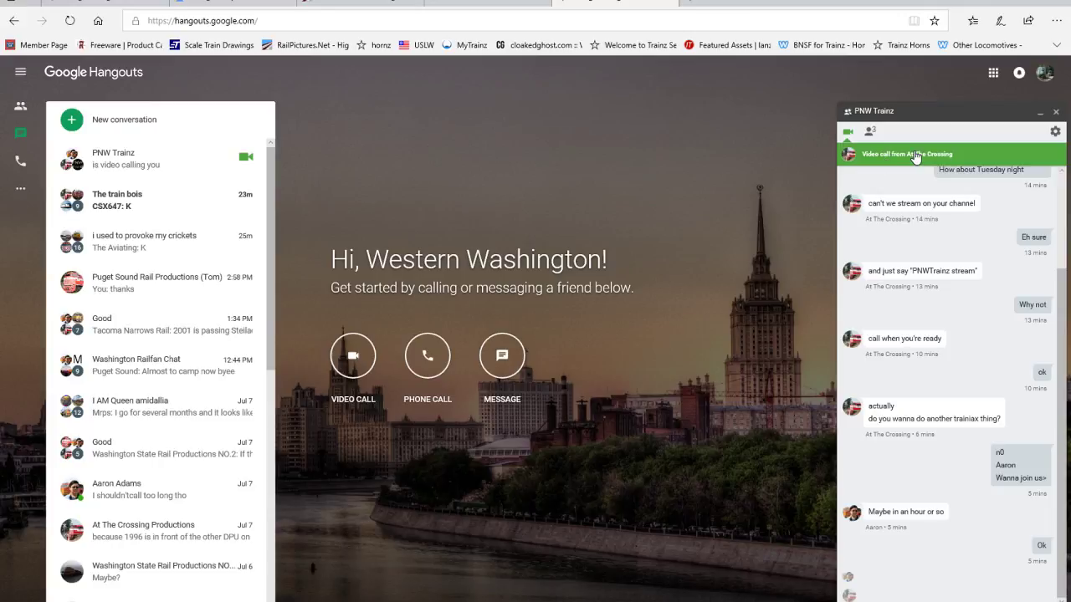
{"action": "left_click", "coordinate": [917, 155]}
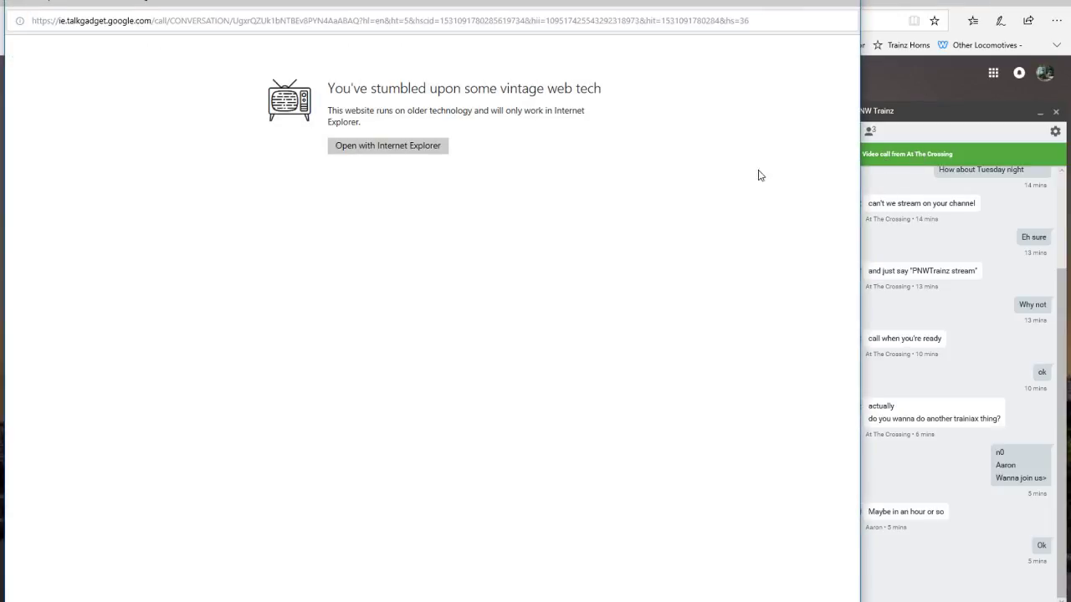
{"action": "left_click", "coordinate": [402, 148]}
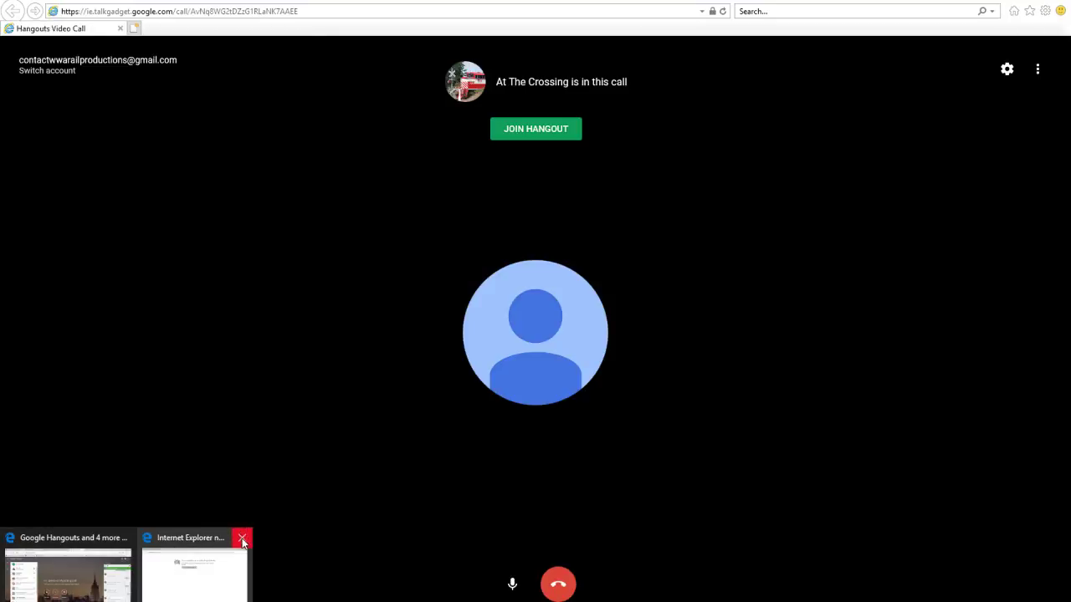
{"action": "left_click", "coordinate": [515, 130]}
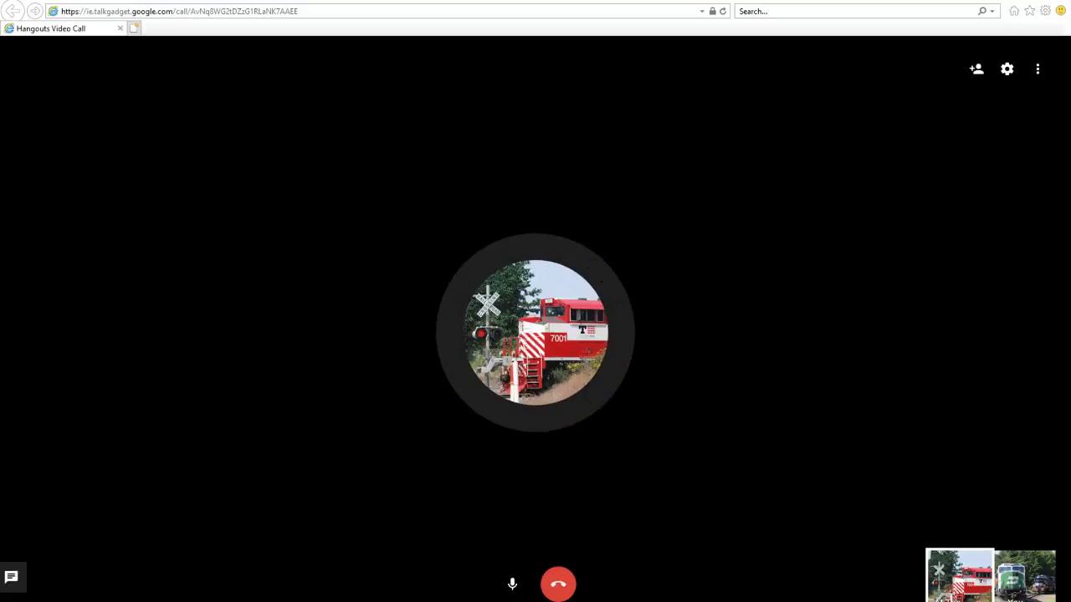
{"action": "key", "text": "alt+Tab"}
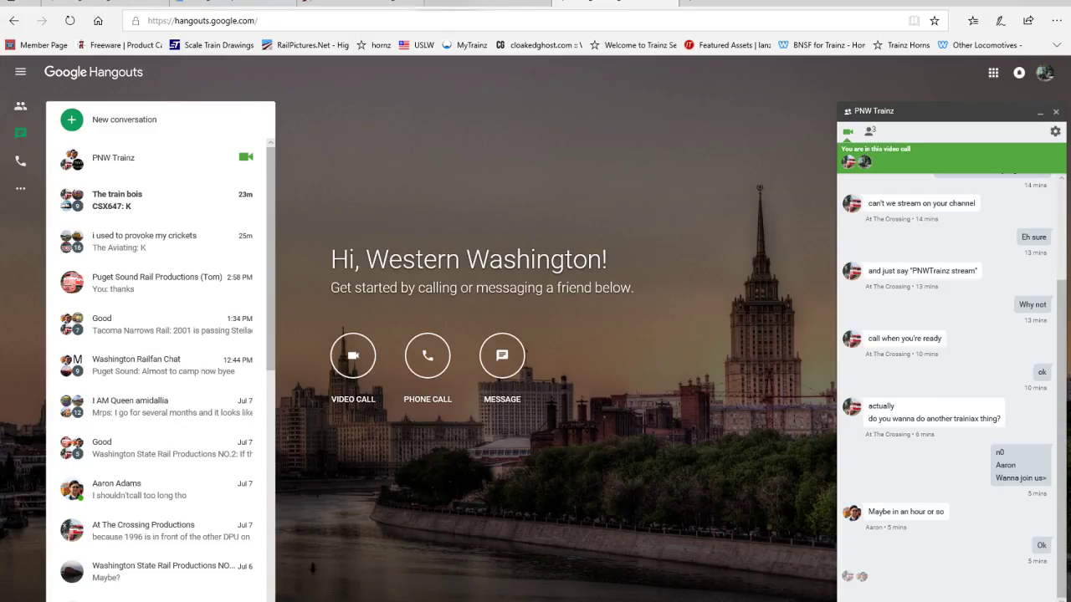
Step: Check the YouTube live dashboard and the OBS mixer, and switch to the Trainz route editor
{"action": "left_click", "coordinate": [459, 4]}
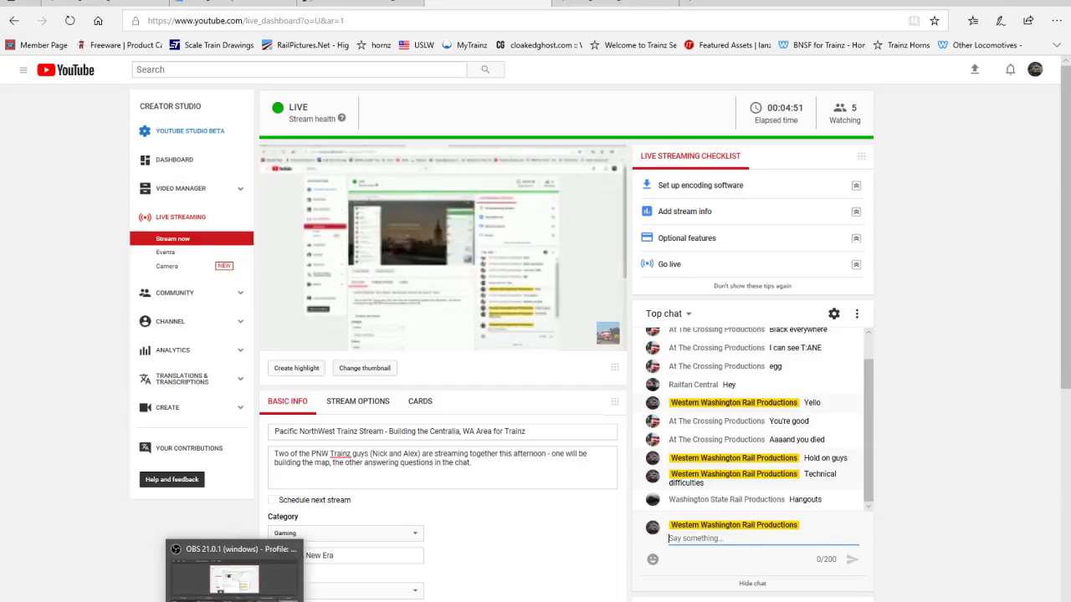
{"action": "left_click", "coordinate": [236, 601]}
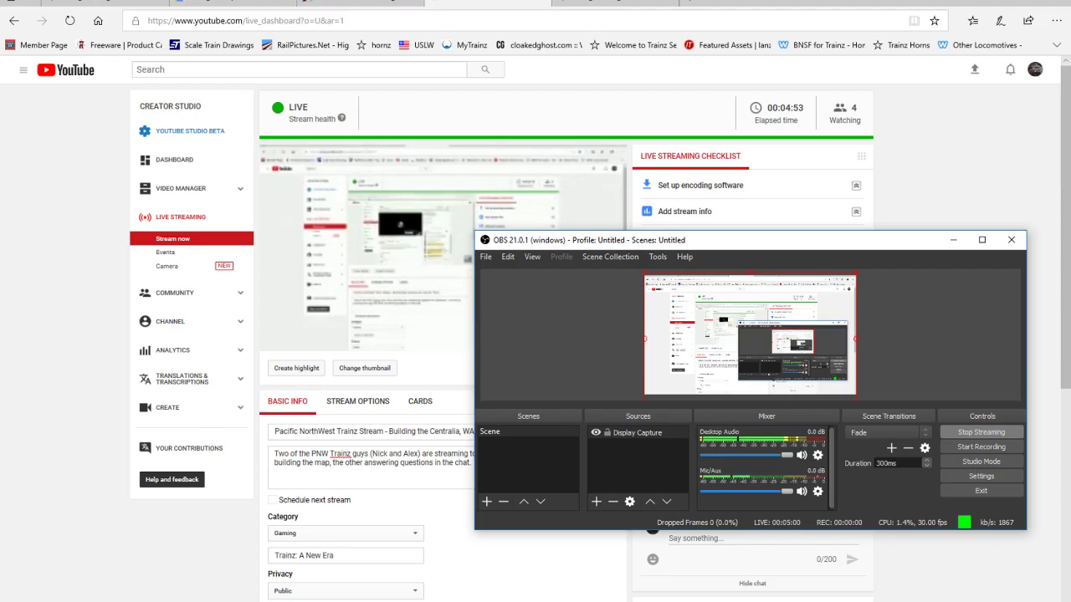
{"action": "left_click", "coordinate": [276, 569]}
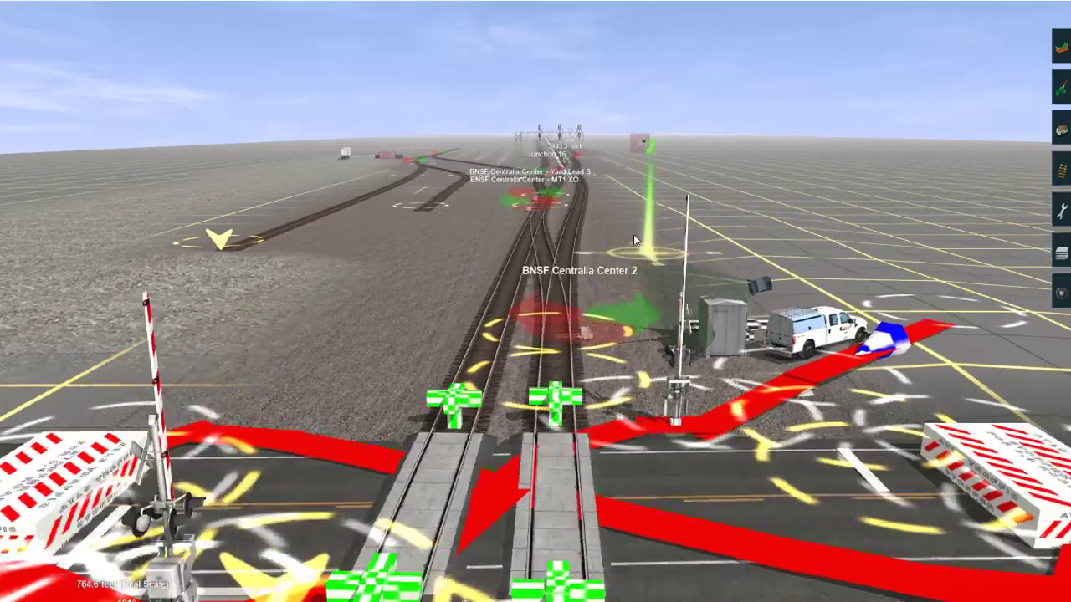
Step: Search the placeable objects for "juncti"
{"action": "mouse_move", "coordinate": [633, 241]}
{"action": "right_mouse_down"}
{"action": "mouse_move", "coordinate": [534, 261]}
{"action": "mouse_move", "coordinate": [494, 293]}
{"action": "mouse_move", "coordinate": [551, 263]}
{"action": "mouse_move", "coordinate": [510, 336]}
{"action": "mouse_move", "coordinate": [514, 362]}
{"action": "mouse_move", "coordinate": [550, 367]}
{"action": "mouse_move", "coordinate": [568, 412]}
{"action": "mouse_move", "coordinate": [539, 294]}
{"action": "mouse_move", "coordinate": [456, 246]}
{"action": "mouse_move", "coordinate": [519, 301]}
{"action": "right_mouse_up"}
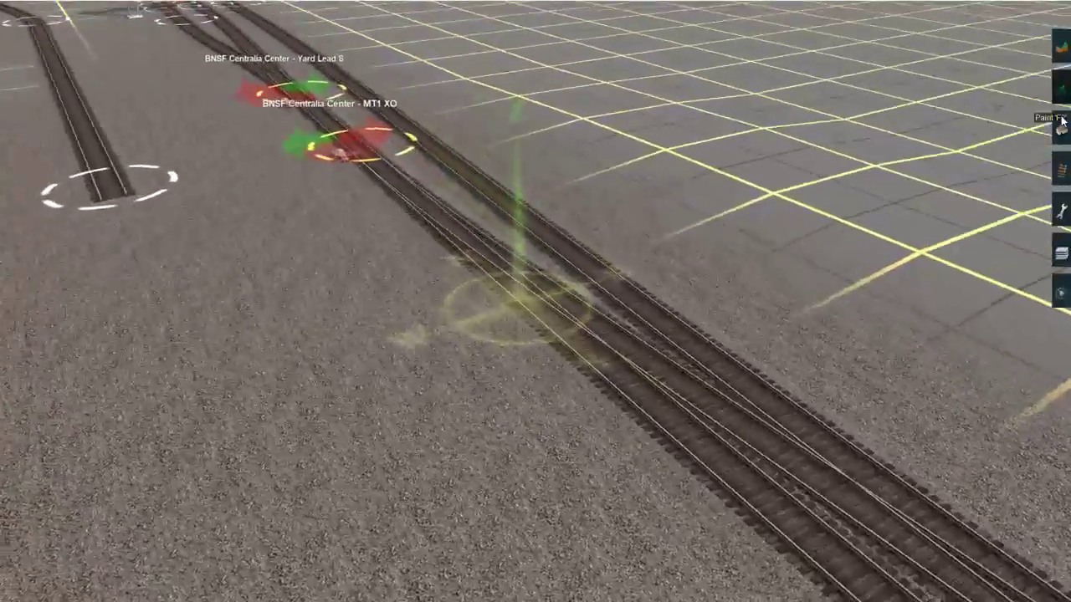
{"action": "left_click", "coordinate": [1059, 167]}
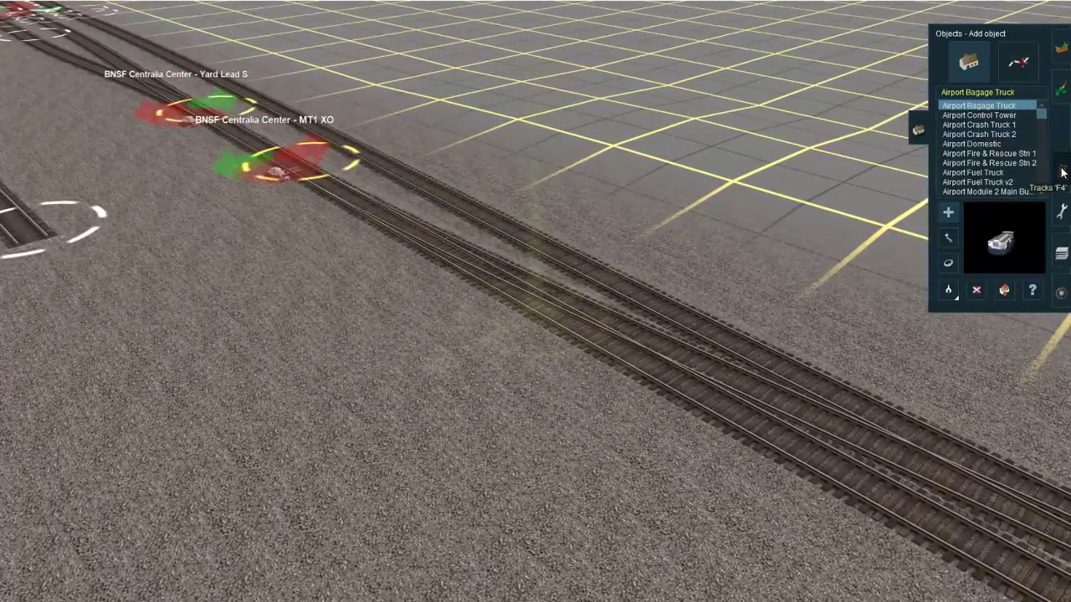
{"action": "left_click", "coordinate": [1061, 172]}
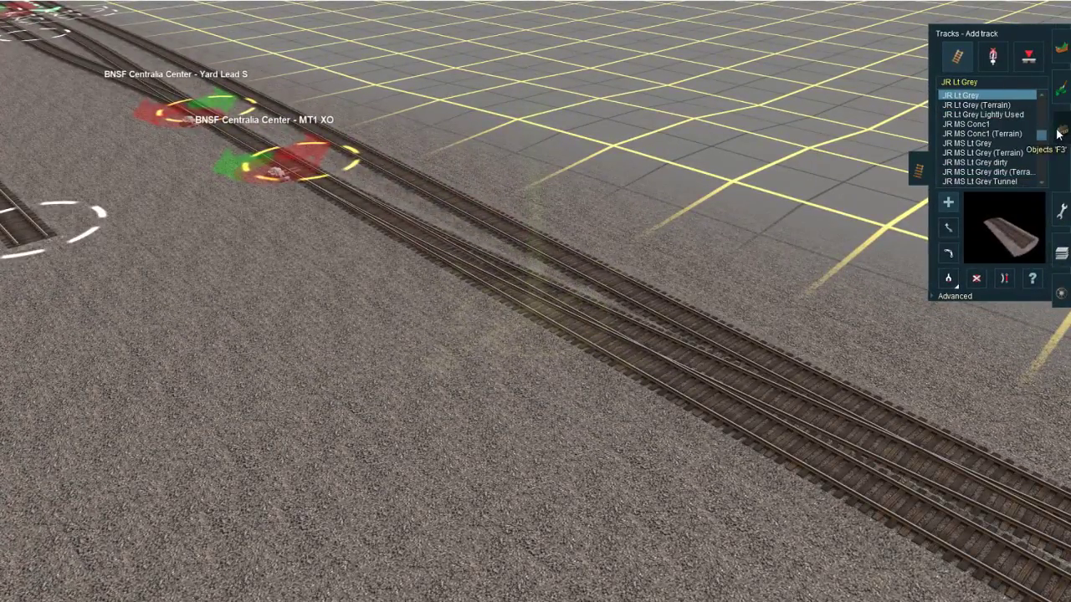
{"action": "left_click", "coordinate": [1058, 132]}
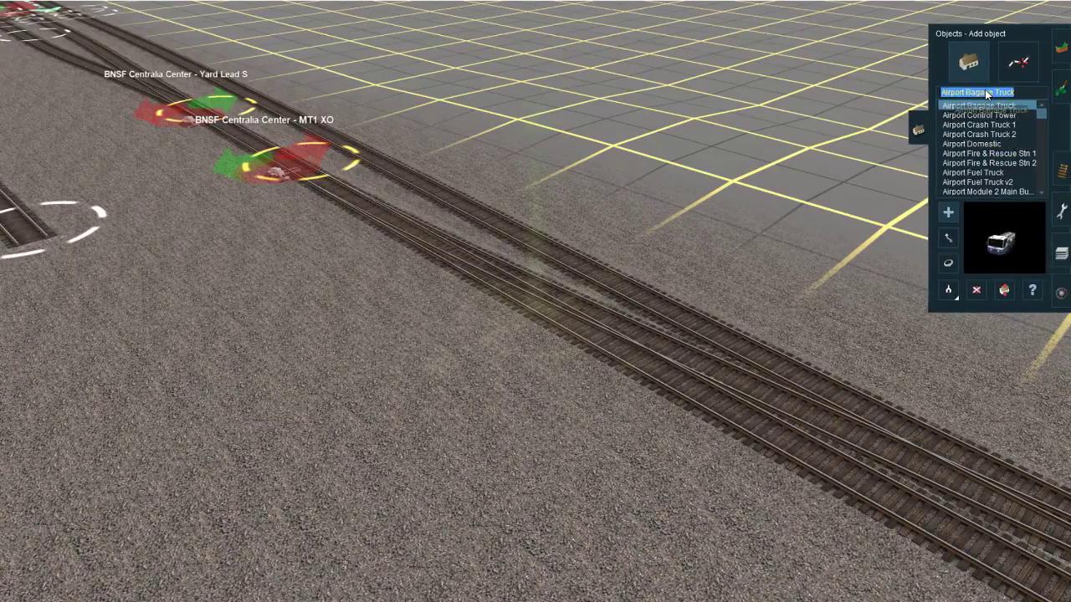
{"action": "key", "text": "BackSpace"}
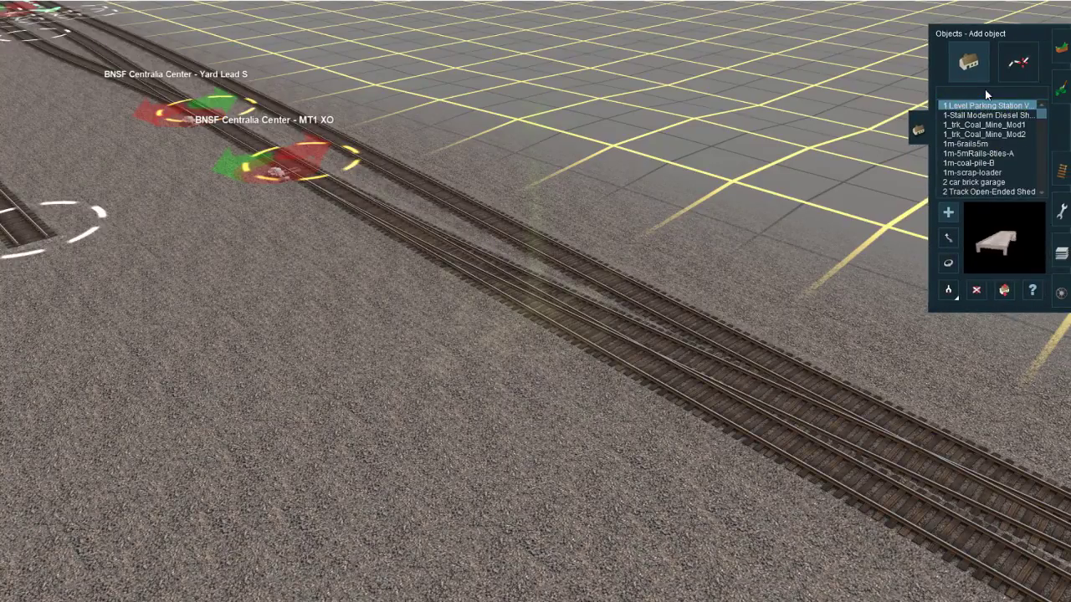
{"action": "type", "text": "juncti"}
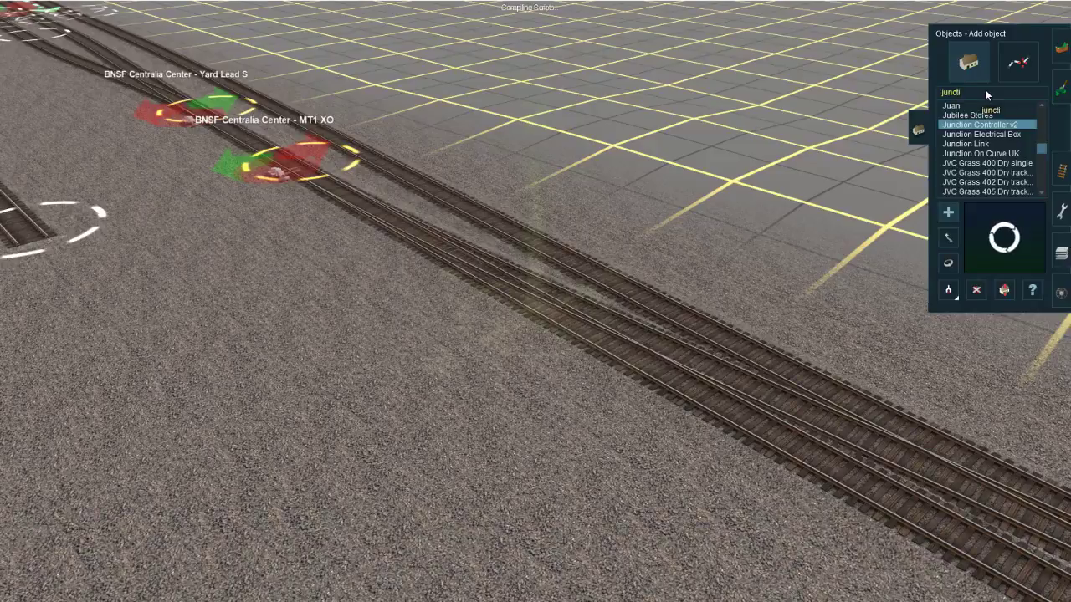
Step: Place a Junction Link object on the ballast beside the crossover tracks south of BNSF Centralia Center - MT1 XO
{"action": "right_click", "coordinate": [578, 344]}
{"action": "scroll", "coordinate": [551, 344], "scroll_direction": "up", "scroll_amount": 3}
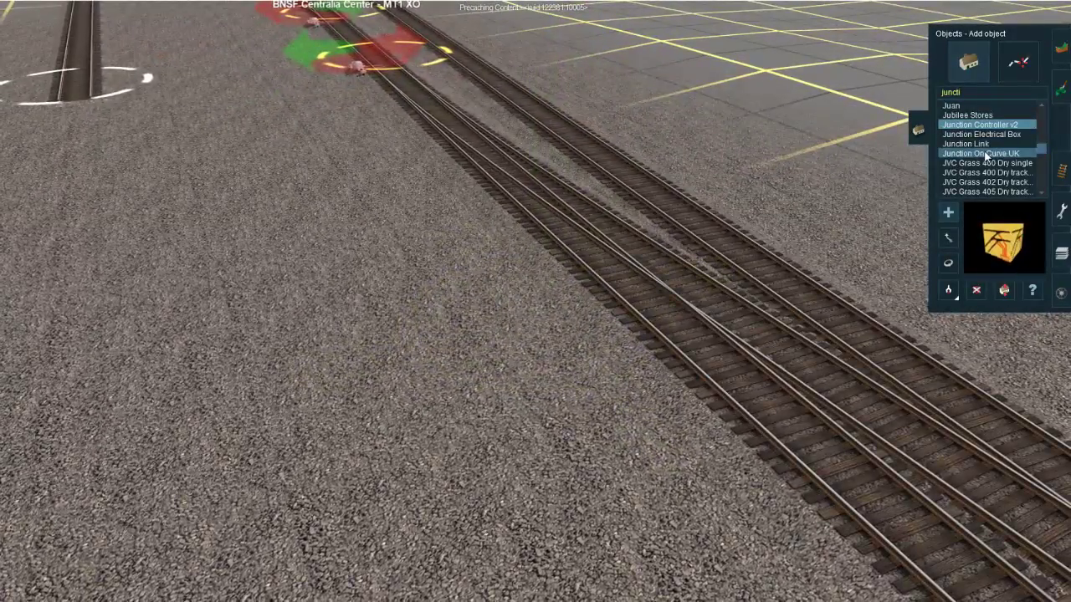
{"action": "left_click", "coordinate": [966, 144]}
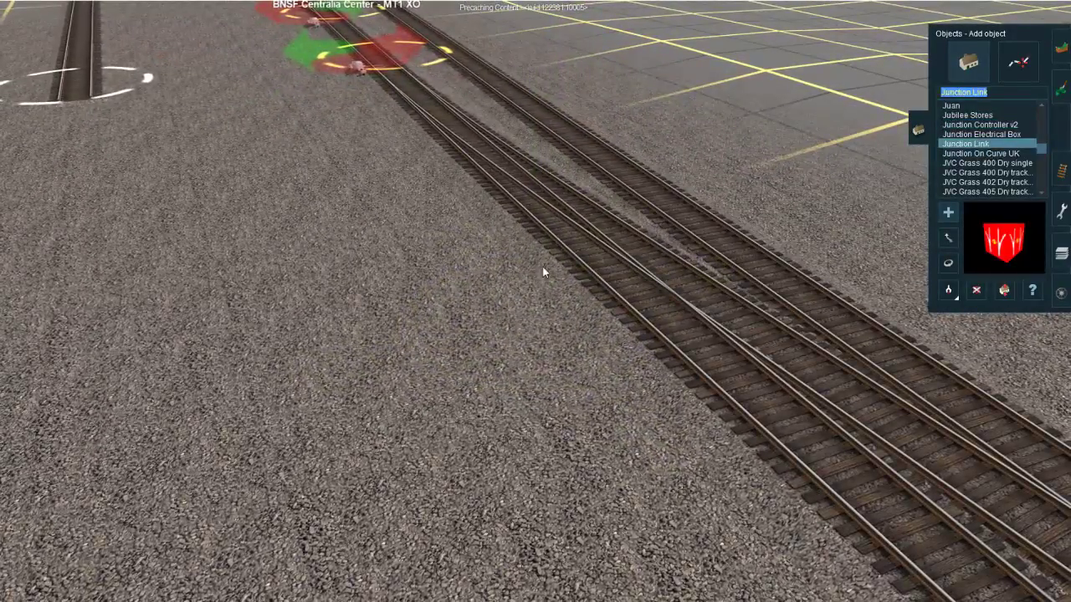
{"action": "left_click", "coordinate": [543, 269]}
{"action": "right_click", "coordinate": [527, 293]}
{"action": "scroll", "coordinate": [510, 303], "scroll_direction": "up", "scroll_amount": 3}
{"action": "scroll", "coordinate": [548, 302], "scroll_direction": "down", "scroll_amount": 3}
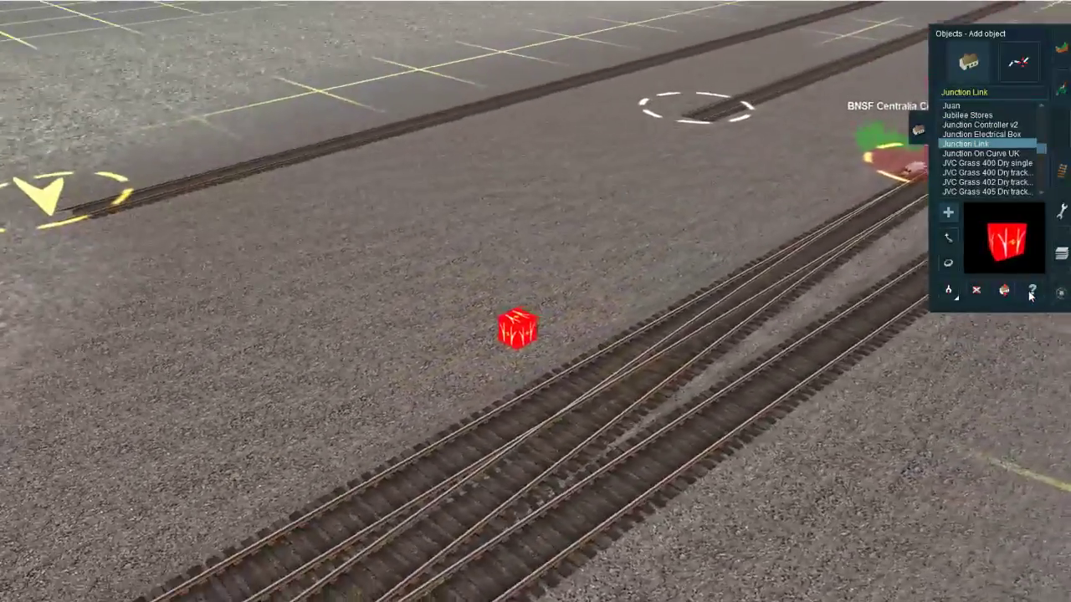
Step: Assign BNSF Centralia Center - MT1 XO as Junction 1 in the new Junction Link's properties
{"action": "left_click", "coordinate": [1033, 290]}
{"action": "left_click", "coordinate": [498, 310]}
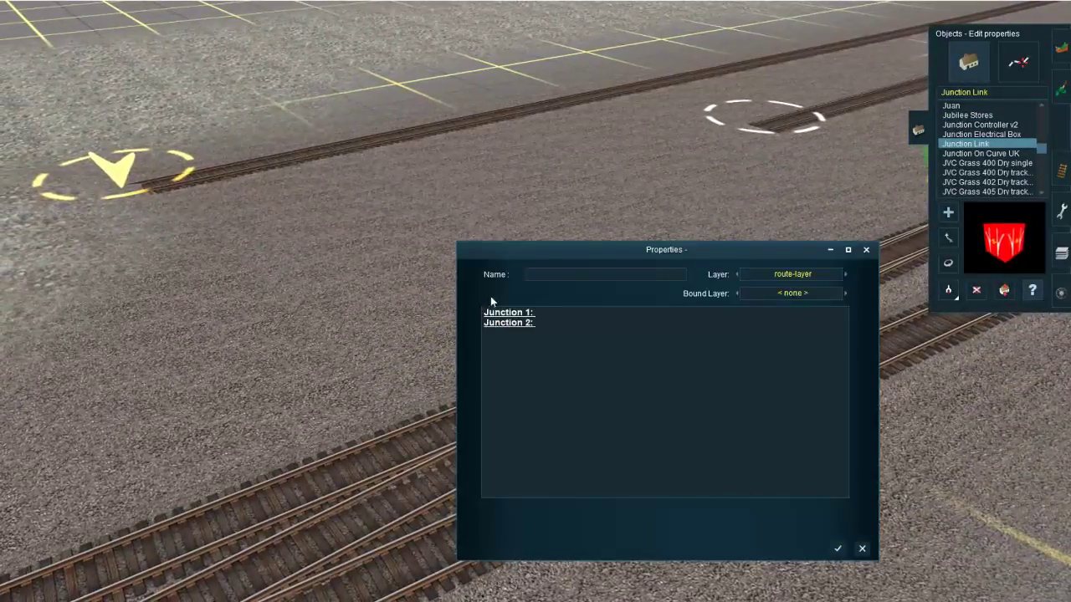
{"action": "right_click", "coordinate": [996, 428]}
{"action": "key", "text": "Left"}
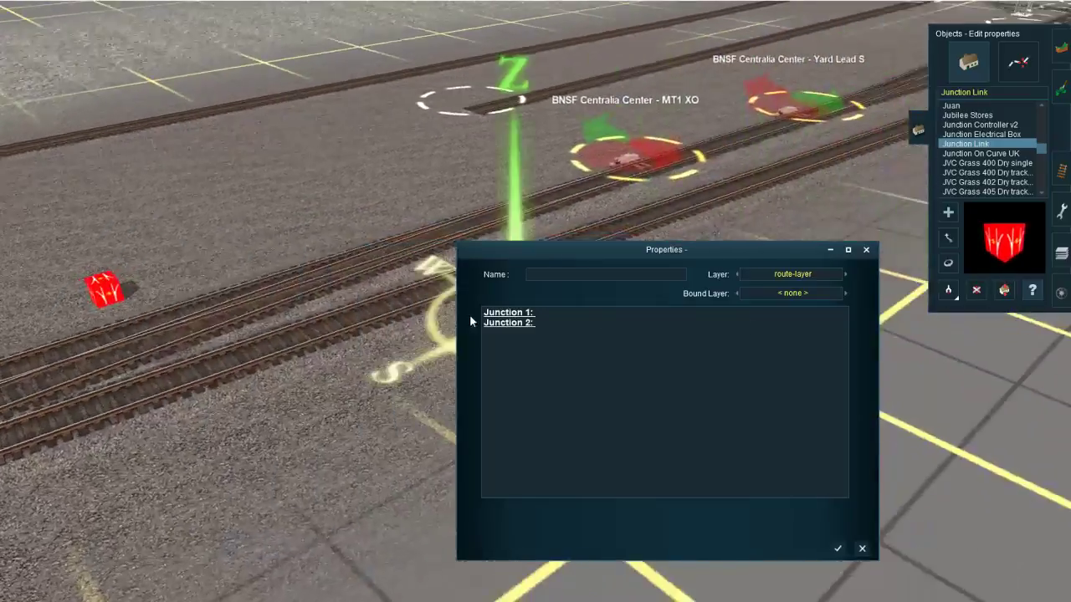
{"action": "right_click", "coordinate": [398, 314]}
{"action": "left_click", "coordinate": [510, 314]}
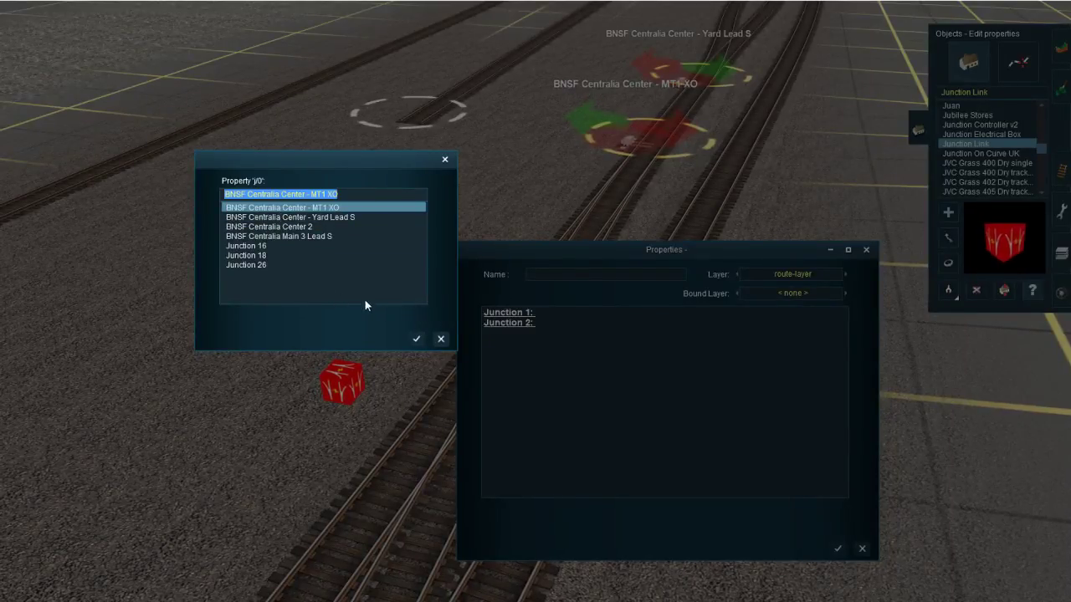
{"action": "left_click", "coordinate": [414, 342]}
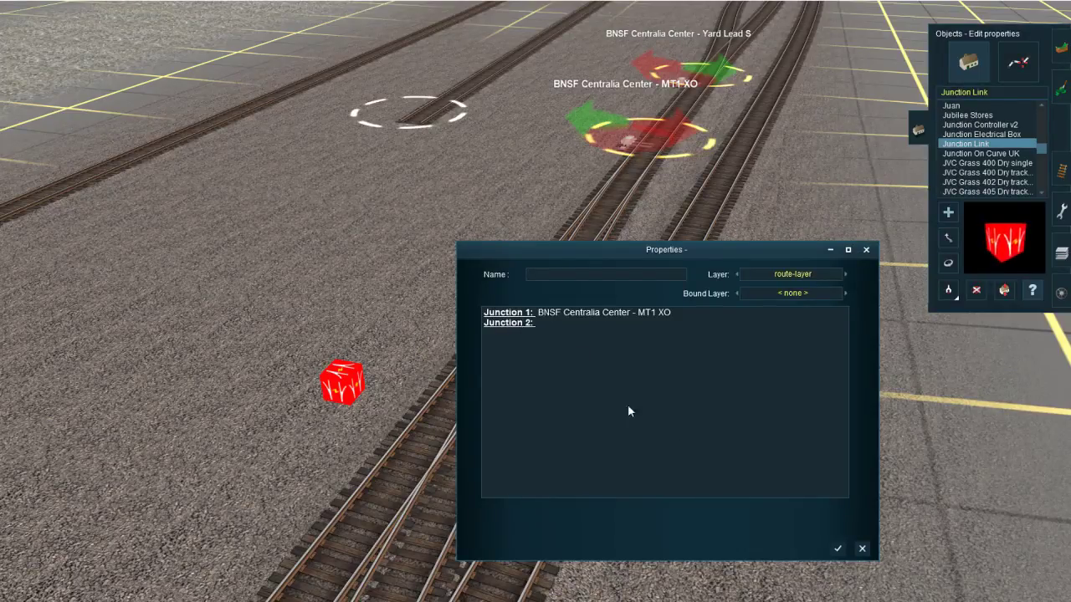
{"action": "left_click", "coordinate": [837, 549]}
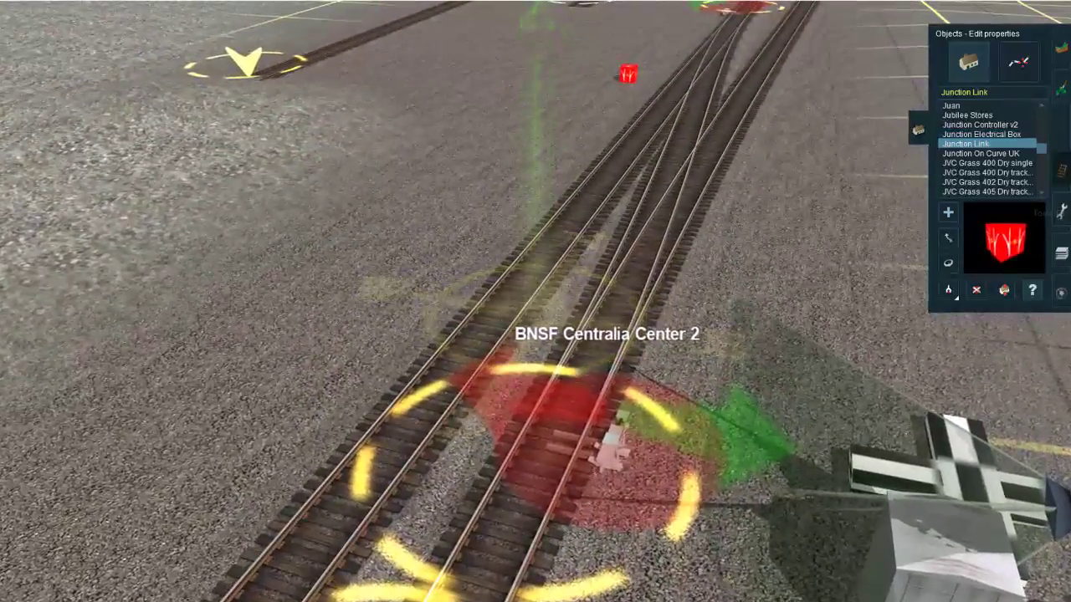
Step: Rename the crossover junction nearest the road crossing as "BNSF Centralia Center MT2 XO" and return to editing objects
{"action": "left_click", "coordinate": [1061, 170]}
{"action": "left_click", "coordinate": [993, 57]}
{"action": "left_click", "coordinate": [1032, 277]}
{"action": "left_click", "coordinate": [601, 444]}
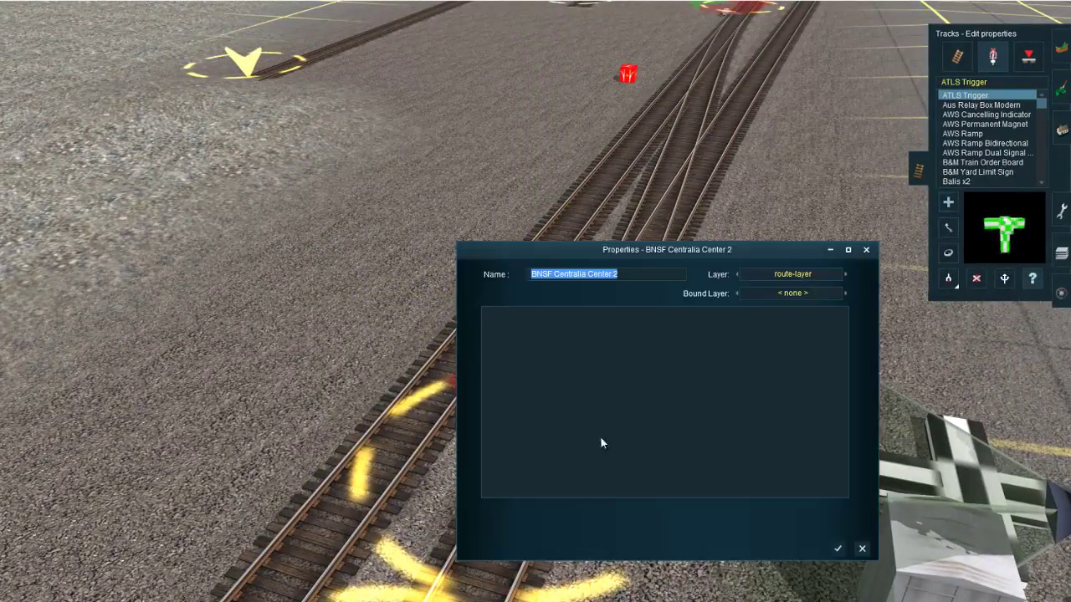
{"action": "left_click", "coordinate": [621, 275]}
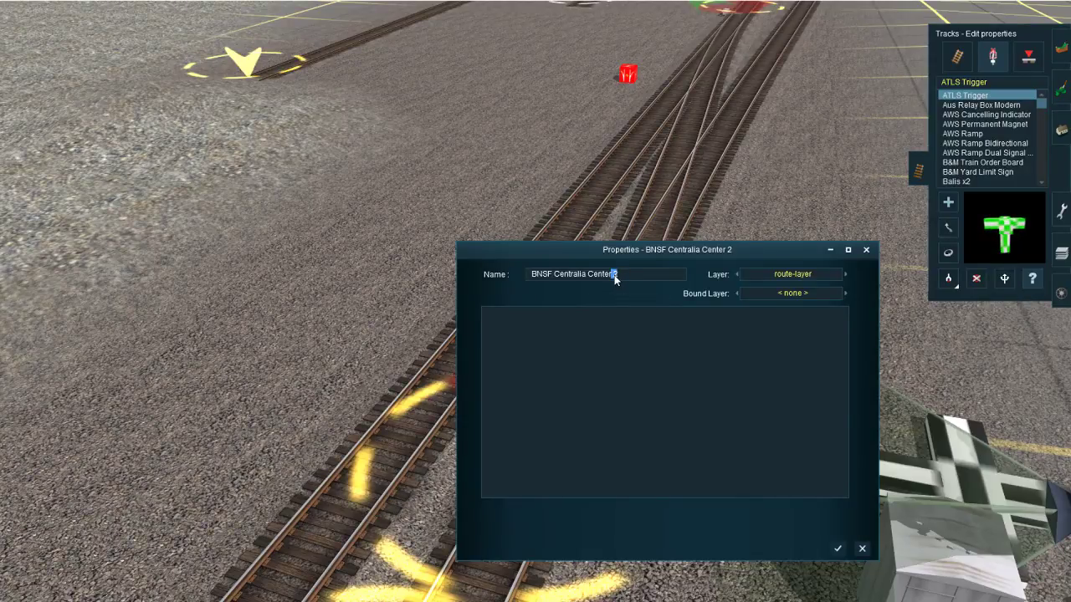
{"action": "key", "text": "BackSpace"}
{"action": "key", "text": "BackSpace"}
{"action": "type", "text": "MT2 XO"}
{"action": "key", "text": "Return"}
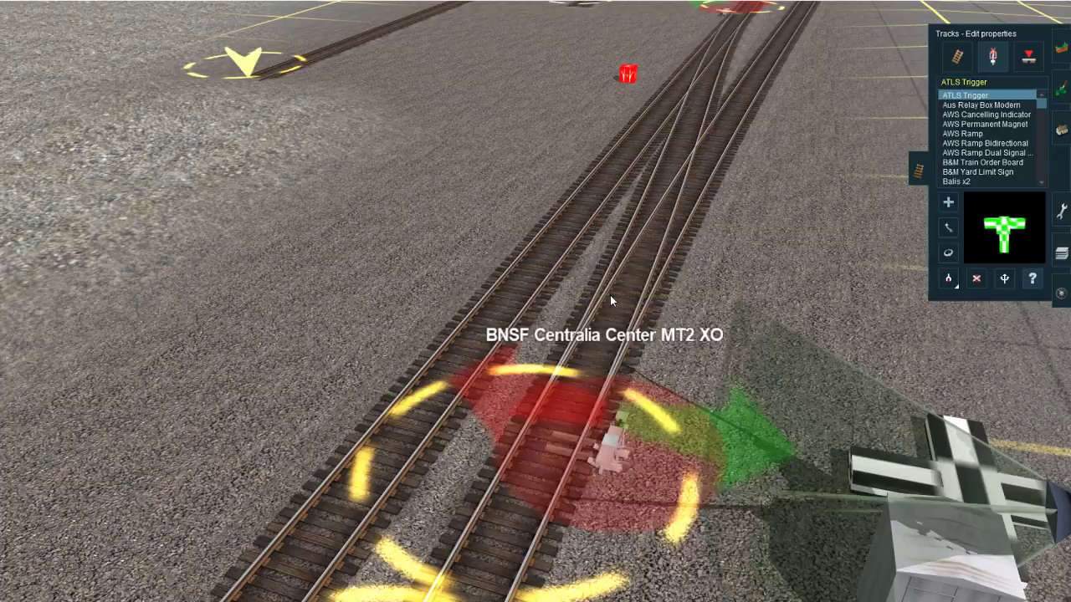
{"action": "right_click", "coordinate": [553, 110]}
{"action": "left_click", "coordinate": [1061, 129]}
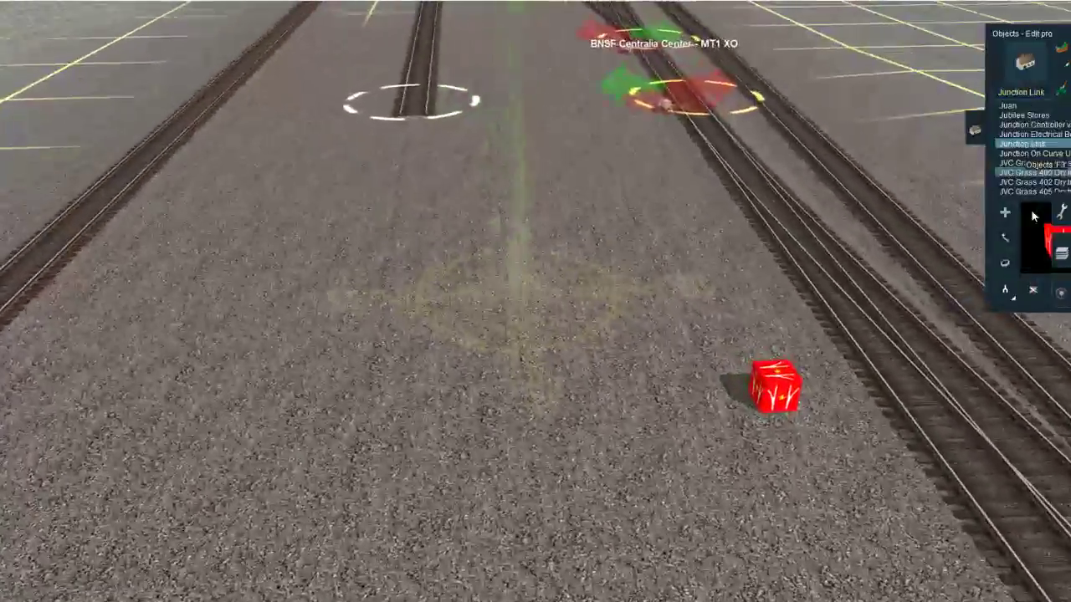
Step: Switch to the YouTube live dashboard and check who sent the latest chat message
{"action": "key", "text": "alt+Tab"}
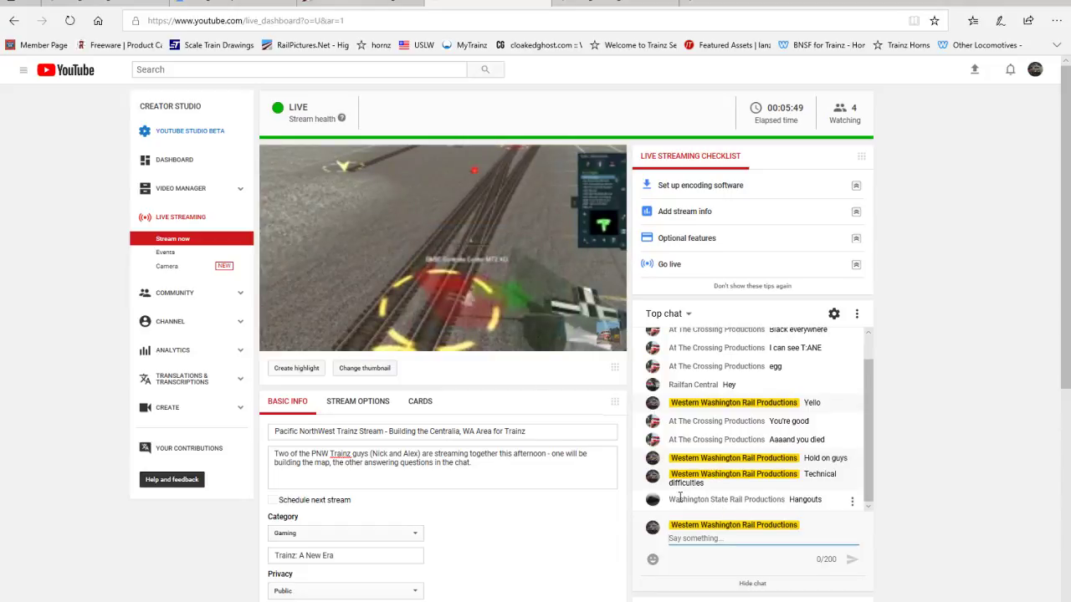
{"action": "left_click_drag", "start_coordinate": [701, 503], "coordinate": [786, 500]}
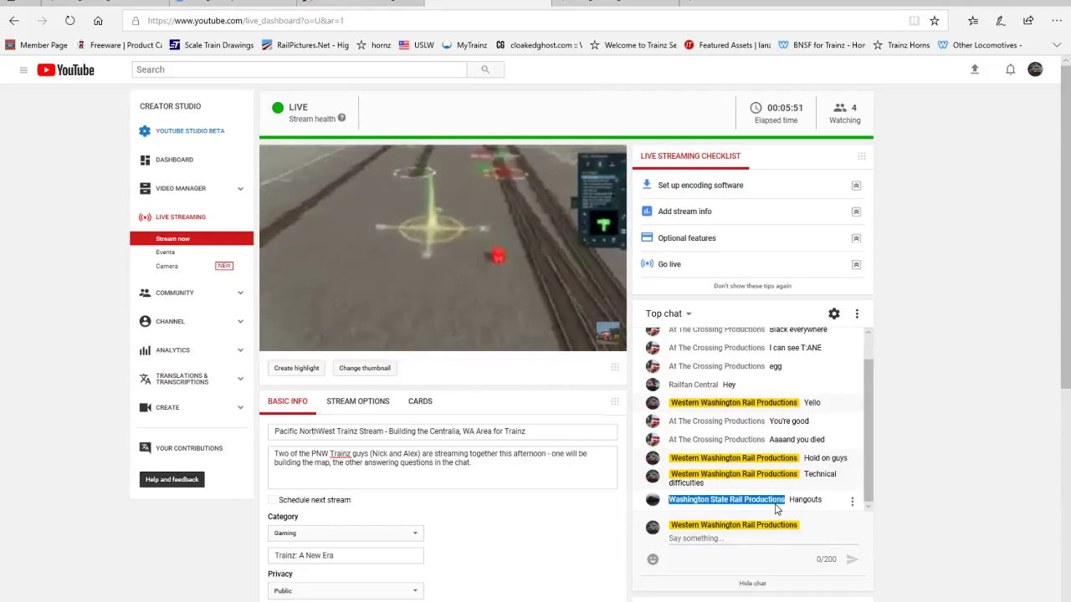
{"action": "left_click", "coordinate": [786, 499]}
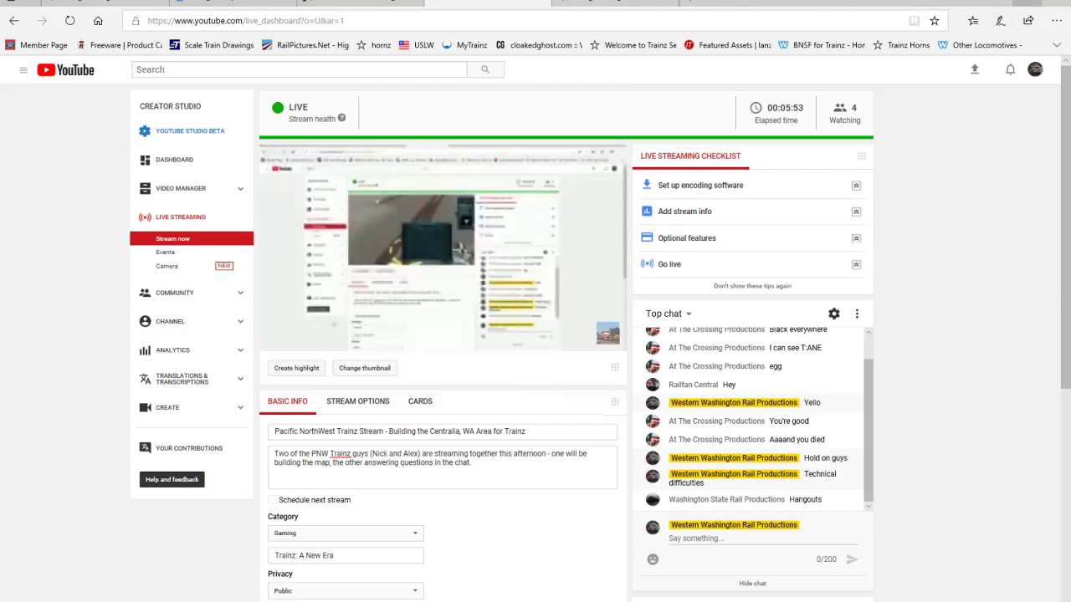
Step: Back in Trainz, assign BNSF Centralia Center MT2 XO as the Junction Link's Junction 2 and choose asymmetric switching
{"action": "key", "text": "alt+Tab"}
{"action": "right_click", "coordinate": [783, 431]}
{"action": "key", "text": "Left"}
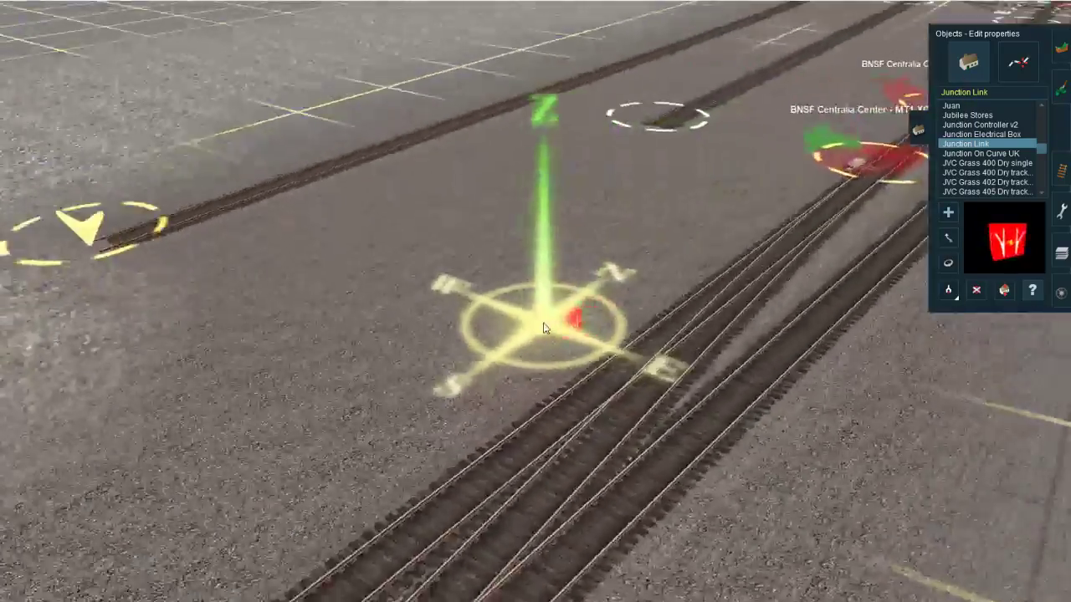
{"action": "scroll", "coordinate": [552, 328], "scroll_direction": "up", "scroll_amount": 5}
{"action": "left_click", "coordinate": [563, 321]}
{"action": "left_click", "coordinate": [524, 323]}
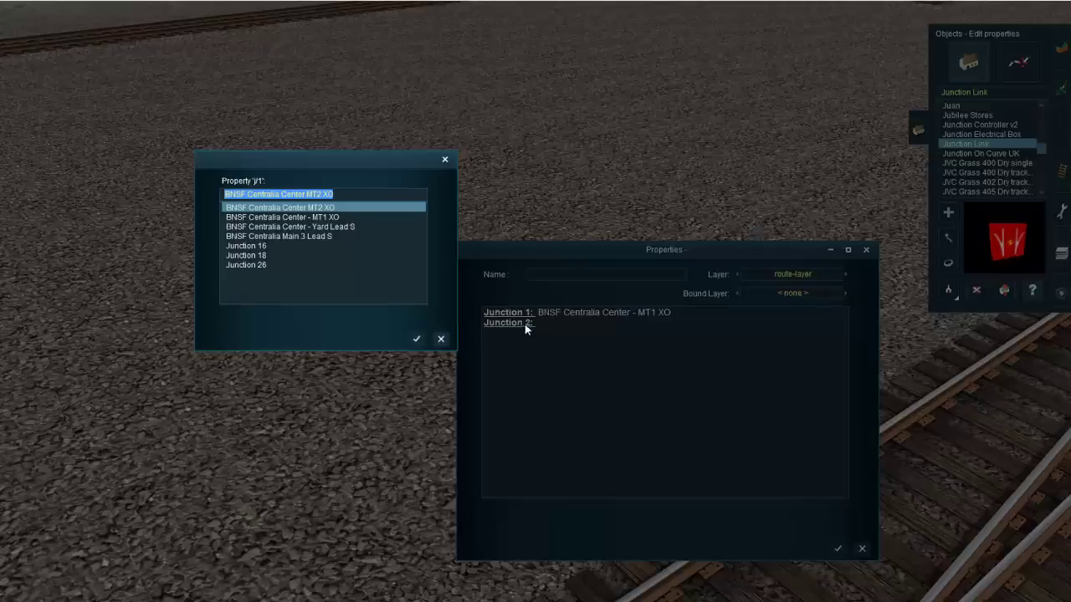
{"action": "left_click", "coordinate": [327, 218]}
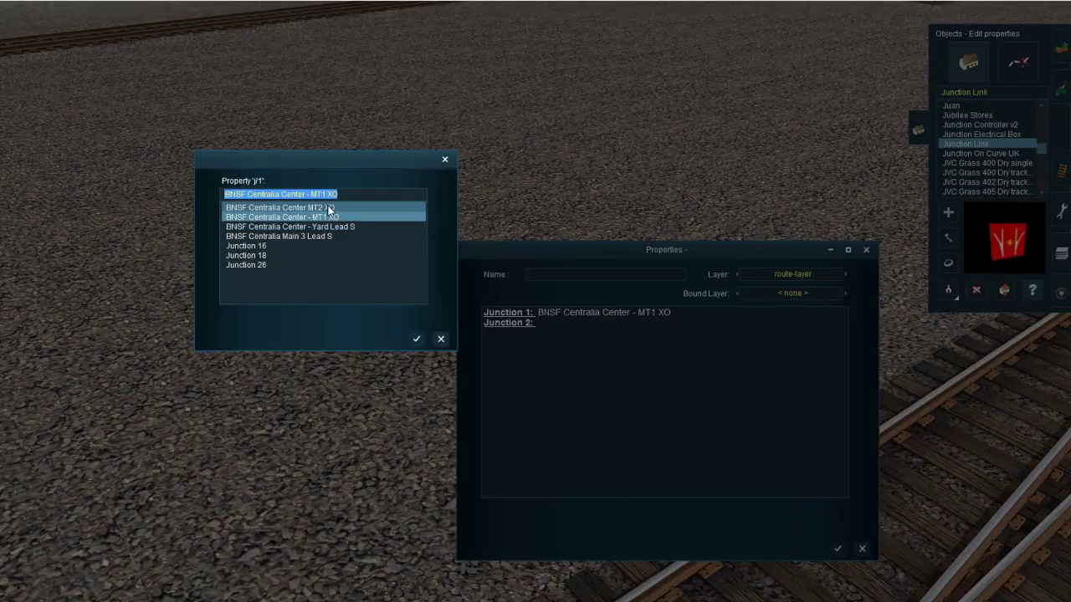
{"action": "left_click", "coordinate": [328, 209]}
{"action": "left_click", "coordinate": [416, 339]}
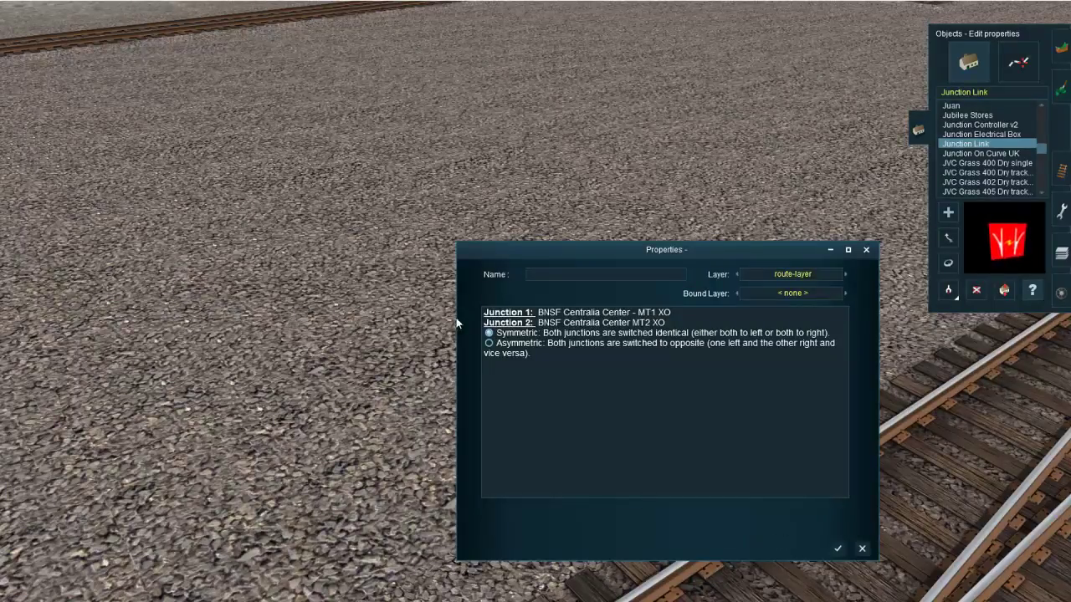
{"action": "left_click", "coordinate": [489, 342]}
{"action": "left_click", "coordinate": [839, 550]}
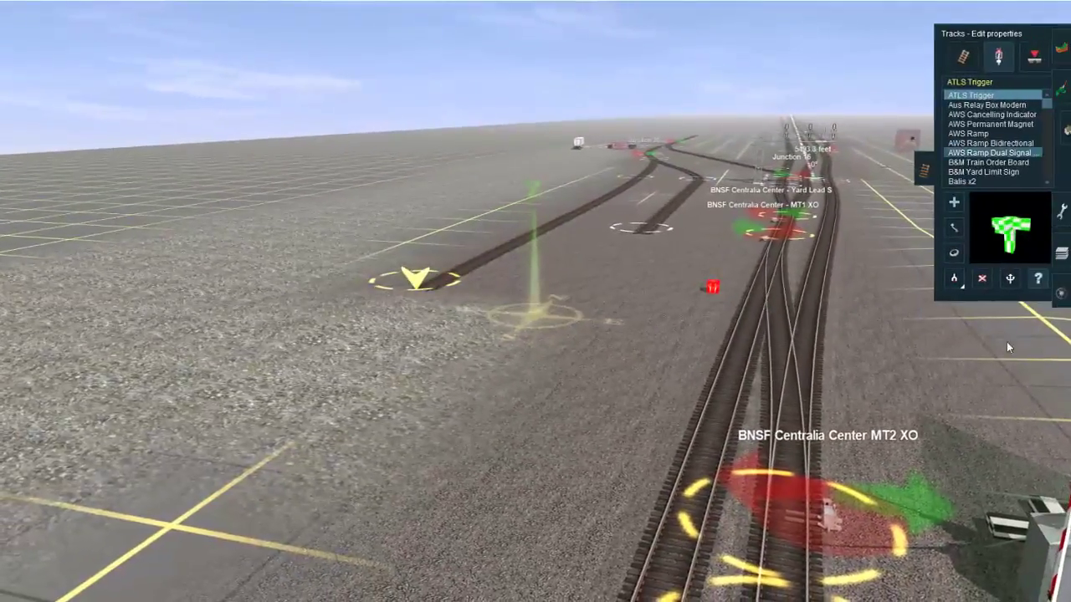
Step: Add a hyphen to the MT2 crossover junction's name so that it reads "BNSF Centralia Center - MT2 XO"
{"action": "left_click", "coordinate": [755, 447]}
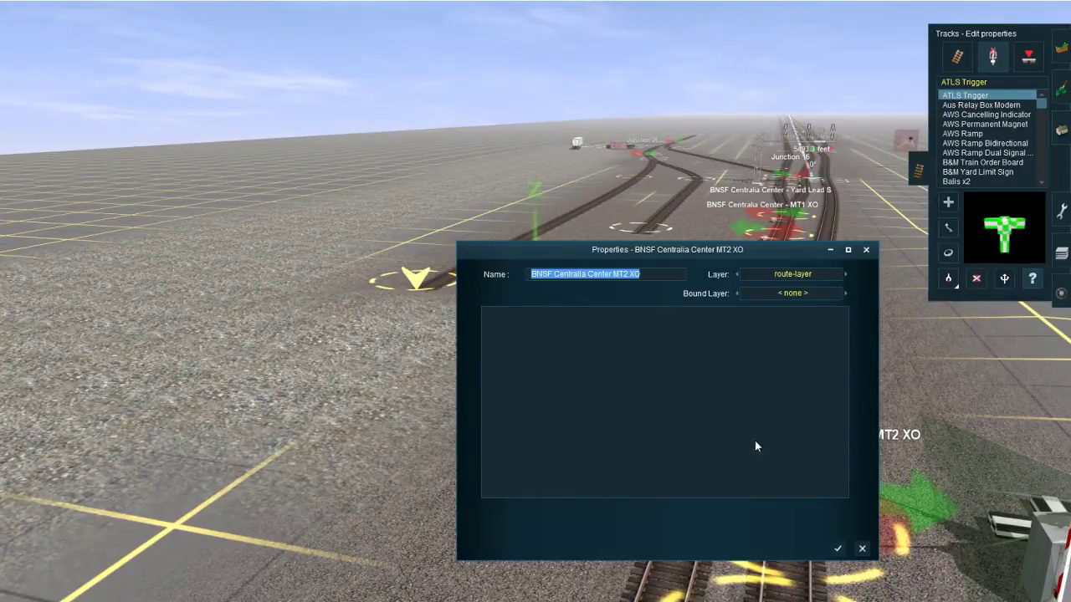
{"action": "left_click", "coordinate": [614, 274]}
{"action": "type", "text": "-"}
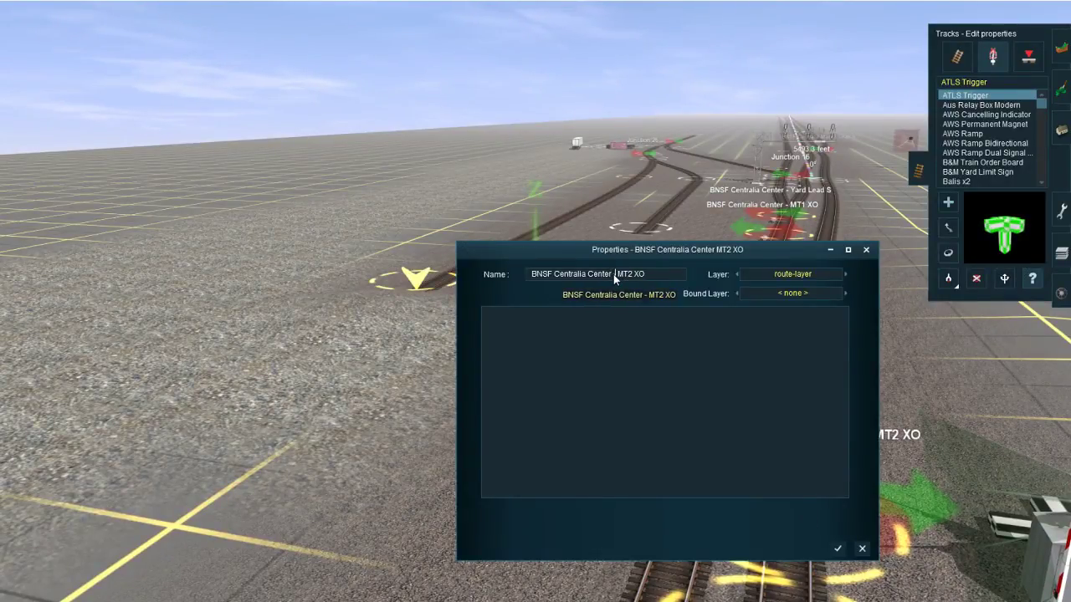
{"action": "key", "text": "Return"}
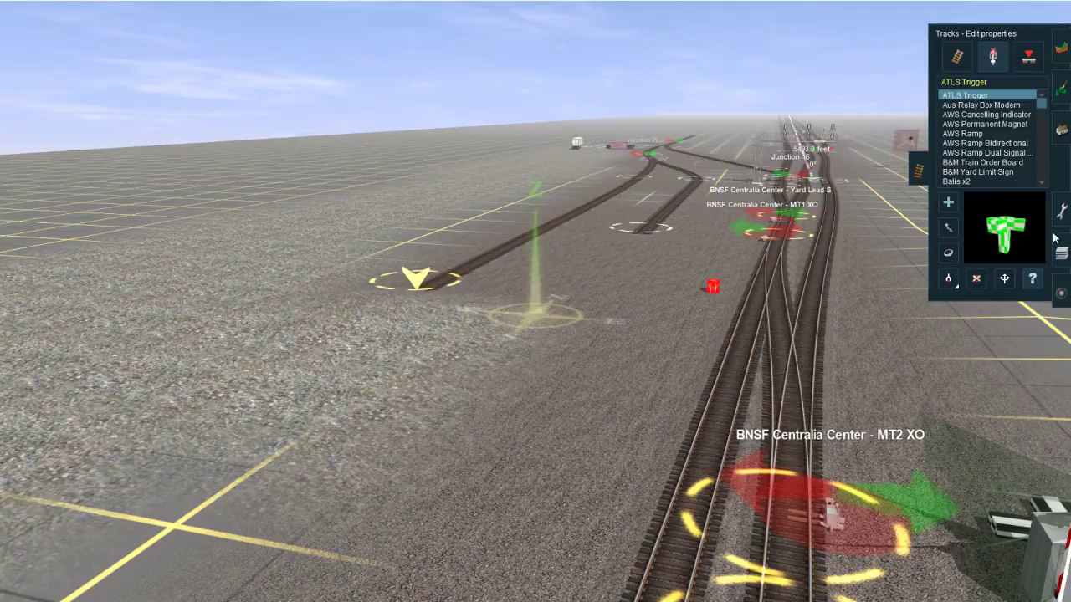
Step: Reassign the Junction Link's Junction 2 to "BNSF Centralia Center - MT2 XO" and accept its properties
{"action": "left_click", "coordinate": [1061, 131]}
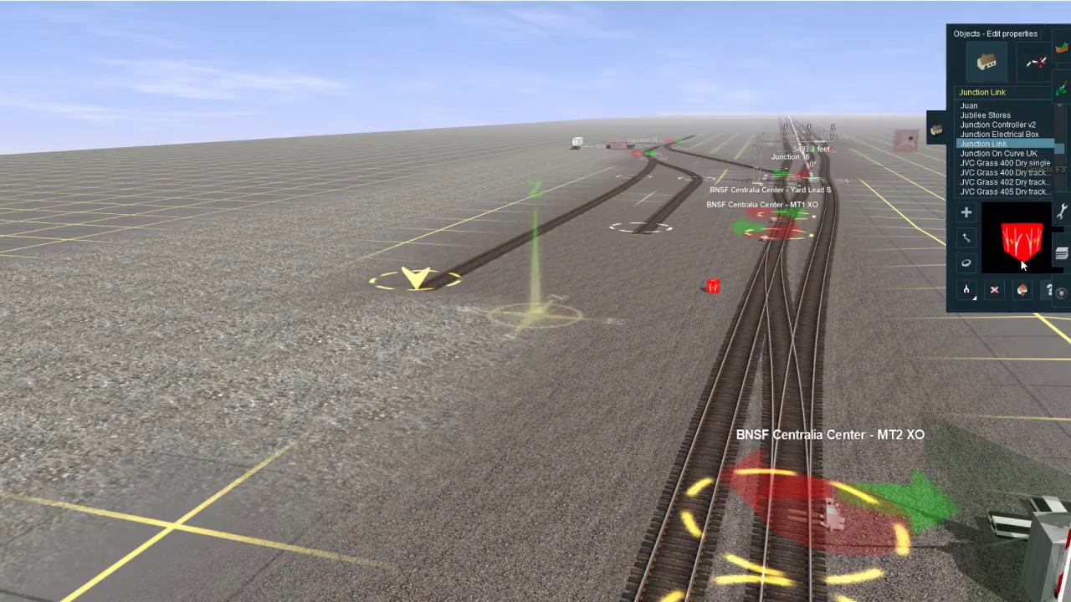
{"action": "left_click", "coordinate": [711, 289]}
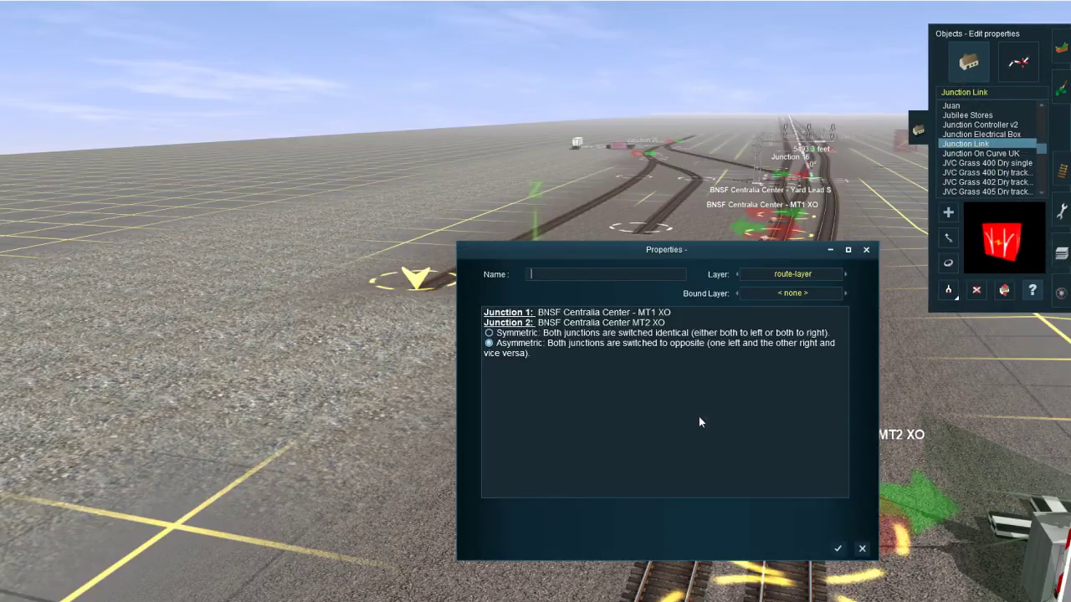
{"action": "left_click", "coordinate": [502, 326]}
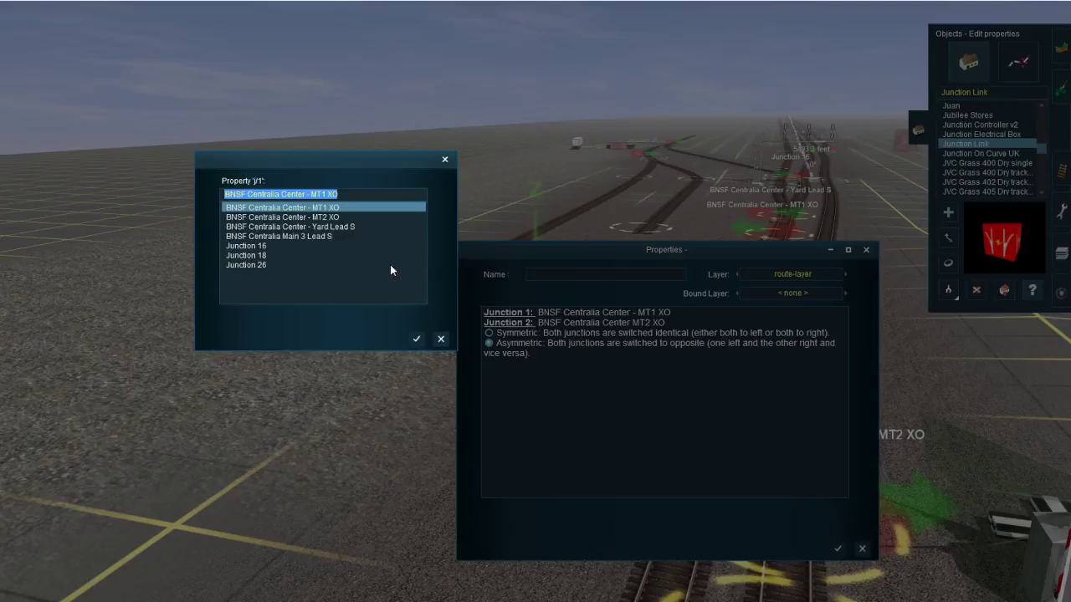
{"action": "left_click", "coordinate": [414, 338]}
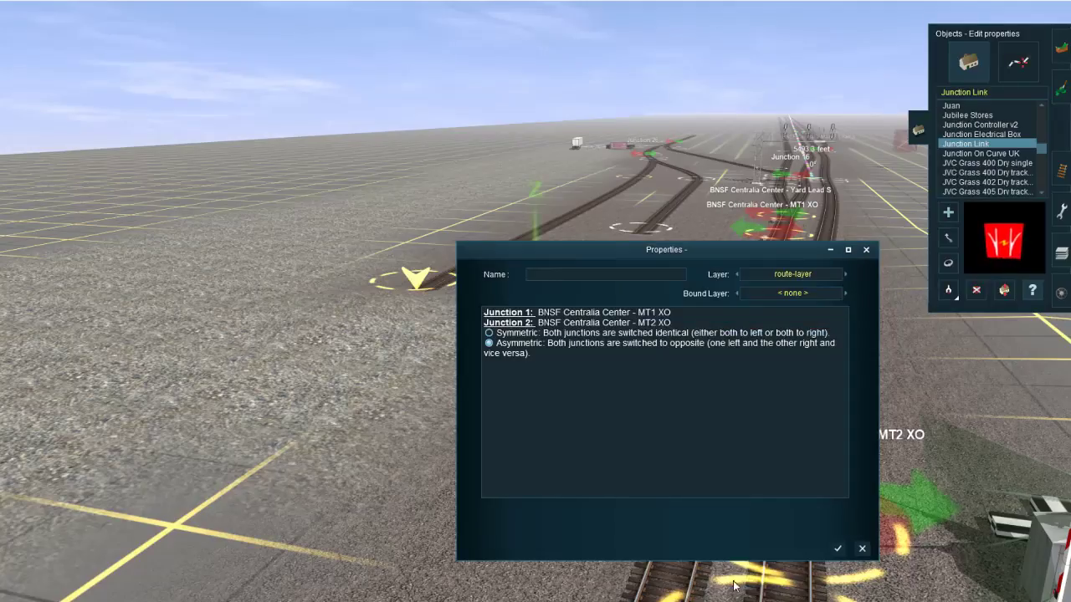
{"action": "left_click", "coordinate": [838, 548]}
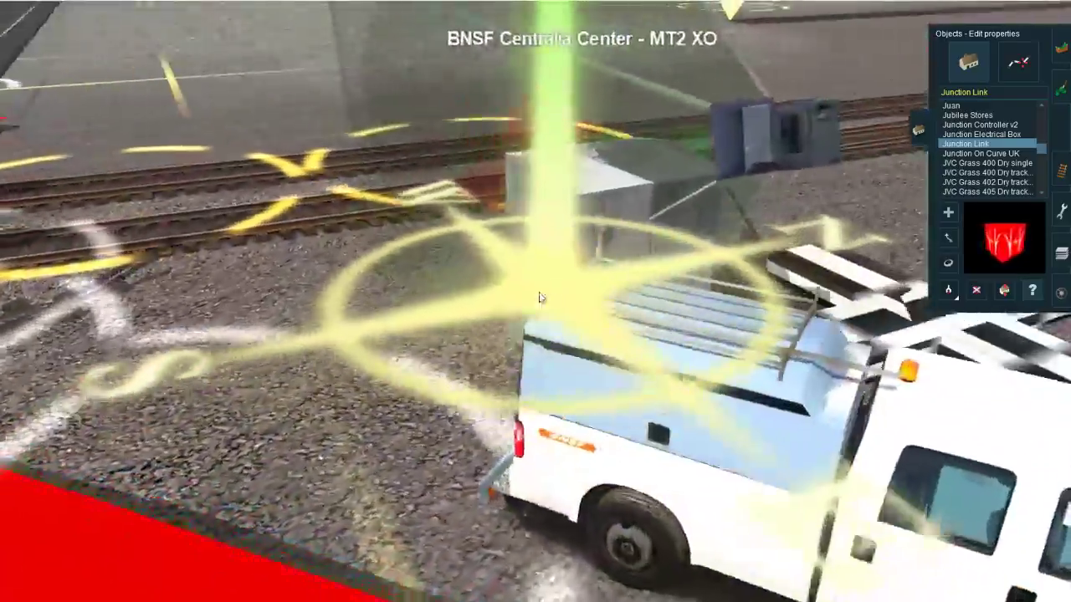
Step: Name the brick station building beside the platform "CENTRALIA" in its object properties
{"action": "key", "text": "Left"}
{"action": "right_click_drag", "start_coordinate": [539, 298], "coordinate": [552, 322]}
{"action": "scroll", "coordinate": [500, 306], "scroll_direction": "down", "scroll_amount": 5}
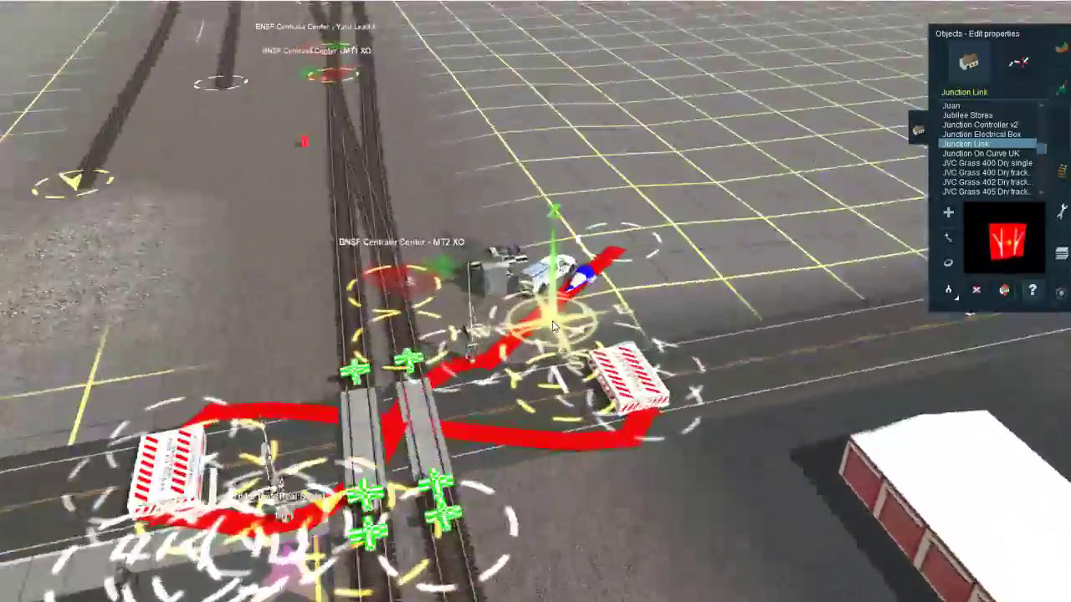
{"action": "scroll", "coordinate": [530, 282], "scroll_direction": "up", "scroll_amount": 6}
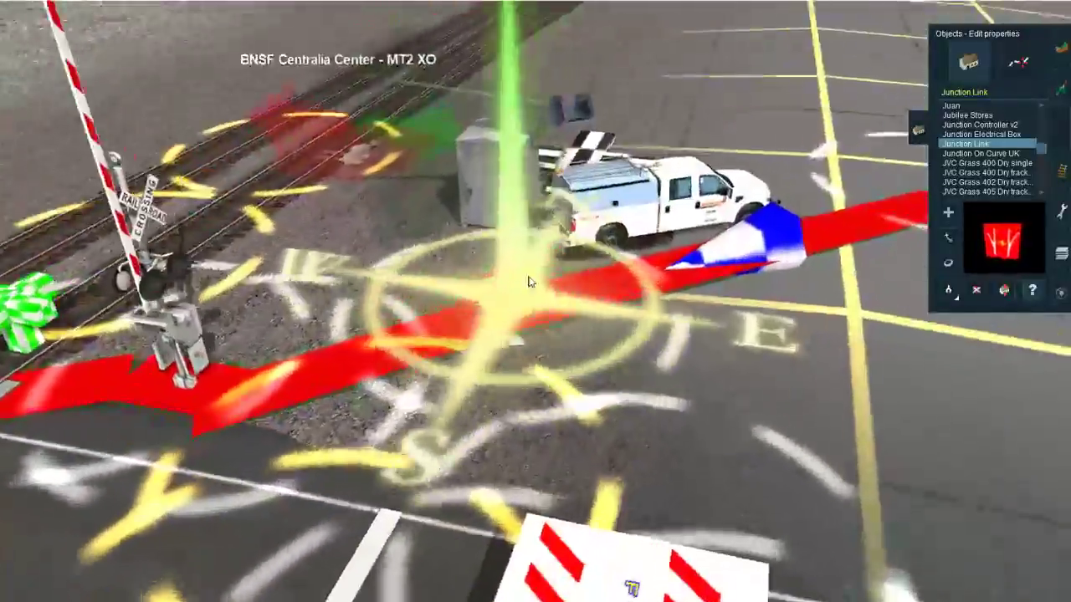
{"action": "right_click_drag", "start_coordinate": [530, 282], "coordinate": [516, 310]}
{"action": "scroll", "coordinate": [470, 519], "scroll_direction": "up", "scroll_amount": 4}
{"action": "scroll", "coordinate": [470, 520], "scroll_direction": "down", "scroll_amount": 5}
{"action": "scroll", "coordinate": [443, 366], "scroll_direction": "up", "scroll_amount": 3}
{"action": "scroll", "coordinate": [513, 326], "scroll_direction": "up", "scroll_amount": 3}
{"action": "scroll", "coordinate": [387, 367], "scroll_direction": "down", "scroll_amount": 10}
{"action": "left_click", "coordinate": [762, 293]}
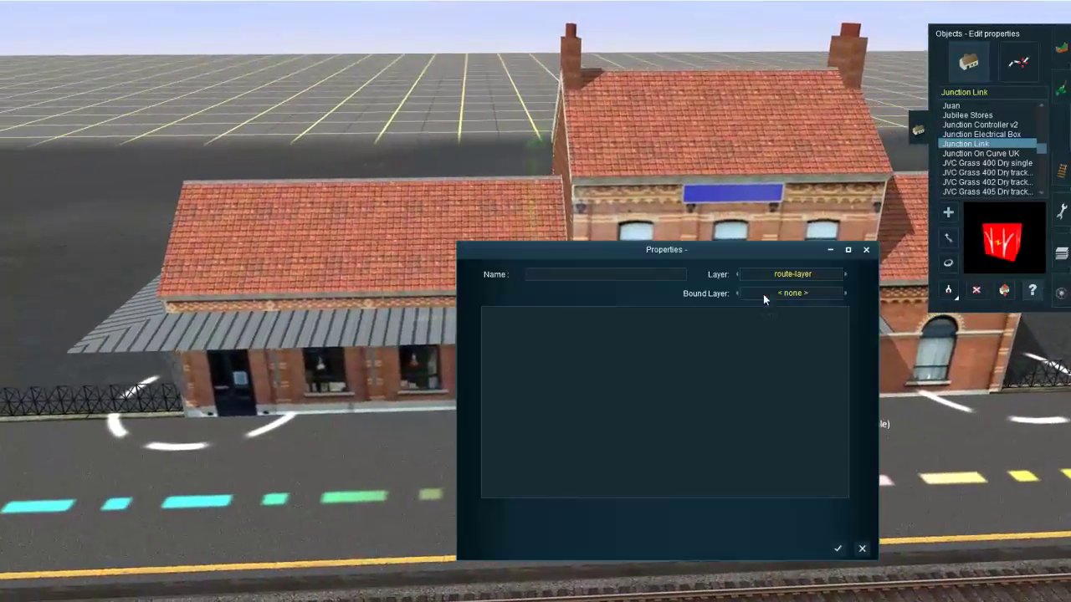
{"action": "left_click", "coordinate": [536, 280]}
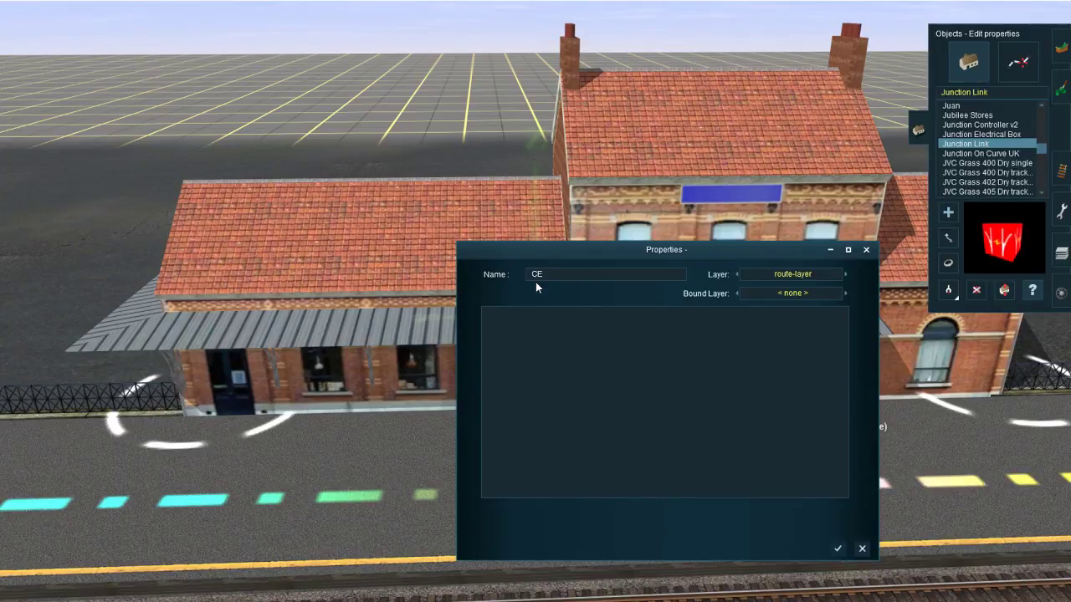
{"action": "type", "text": "CENTRALIA"}
{"action": "key", "text": "Return"}
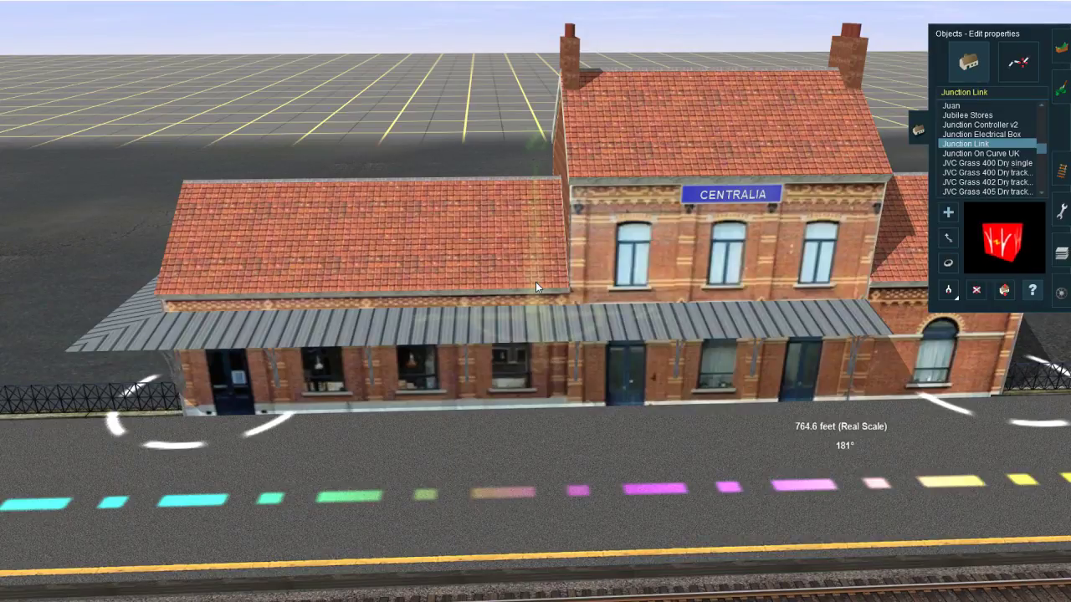
Step: Examine the road crossings near the Centralia station, including their triggers, gates and traffic stoppers
{"action": "scroll", "coordinate": [513, 278], "scroll_direction": "up", "scroll_amount": 2}
{"action": "scroll", "coordinate": [513, 278], "scroll_direction": "down", "scroll_amount": 5}
{"action": "right_click_drag", "start_coordinate": [564, 321], "coordinate": [477, 314]}
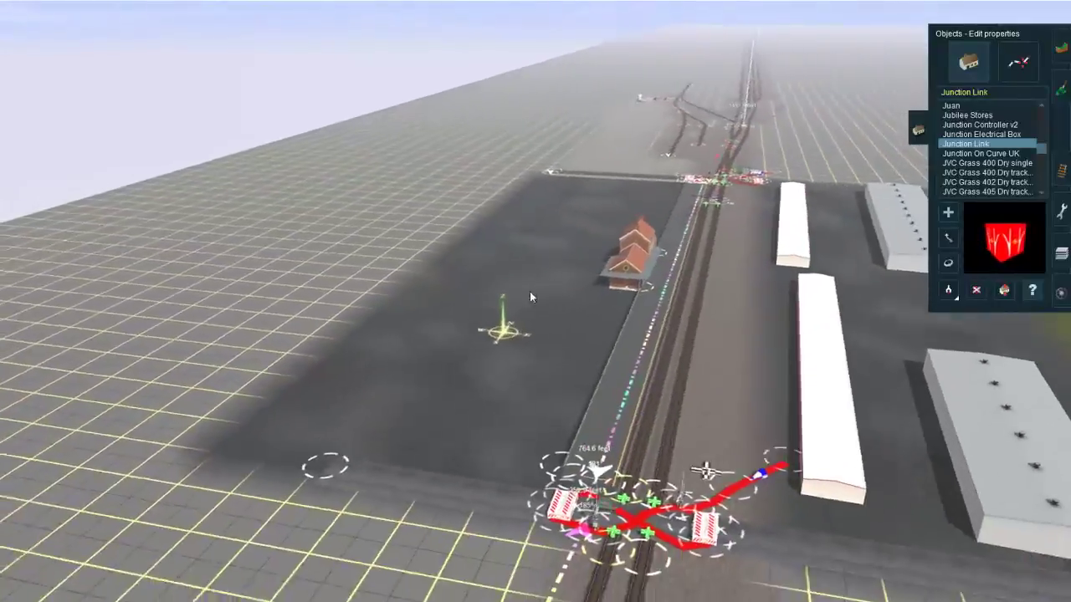
{"action": "scroll", "coordinate": [621, 337], "scroll_direction": "up", "scroll_amount": 5}
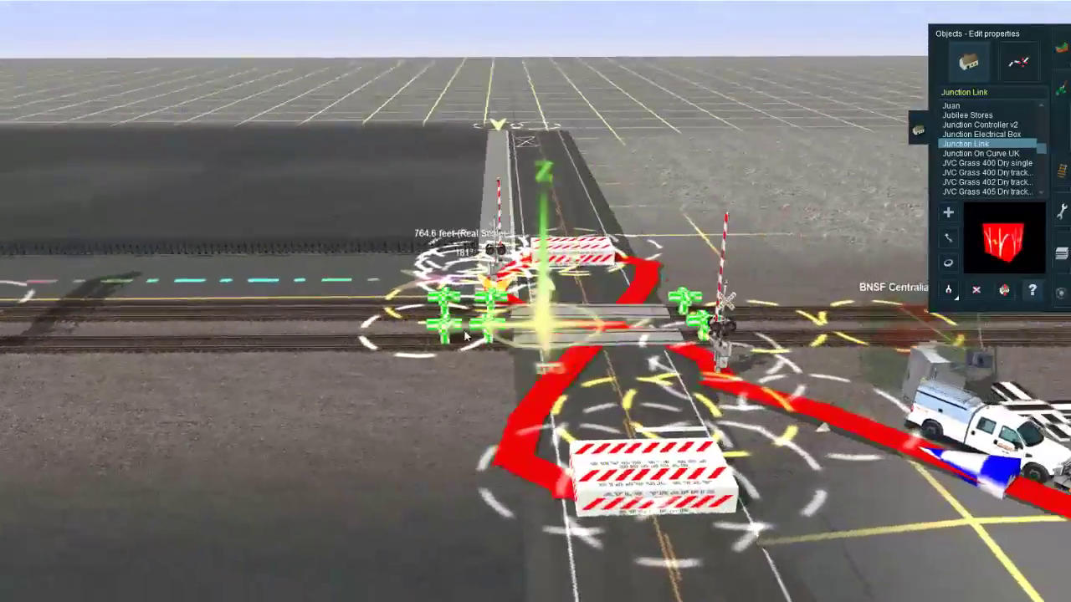
{"action": "scroll", "coordinate": [476, 313], "scroll_direction": "down", "scroll_amount": 5}
{"action": "right_click", "coordinate": [167, 295]}
{"action": "right_click", "coordinate": [180, 322]}
{"action": "right_click", "coordinate": [167, 313]}
{"action": "scroll", "coordinate": [167, 301], "scroll_direction": "up", "scroll_amount": 5}
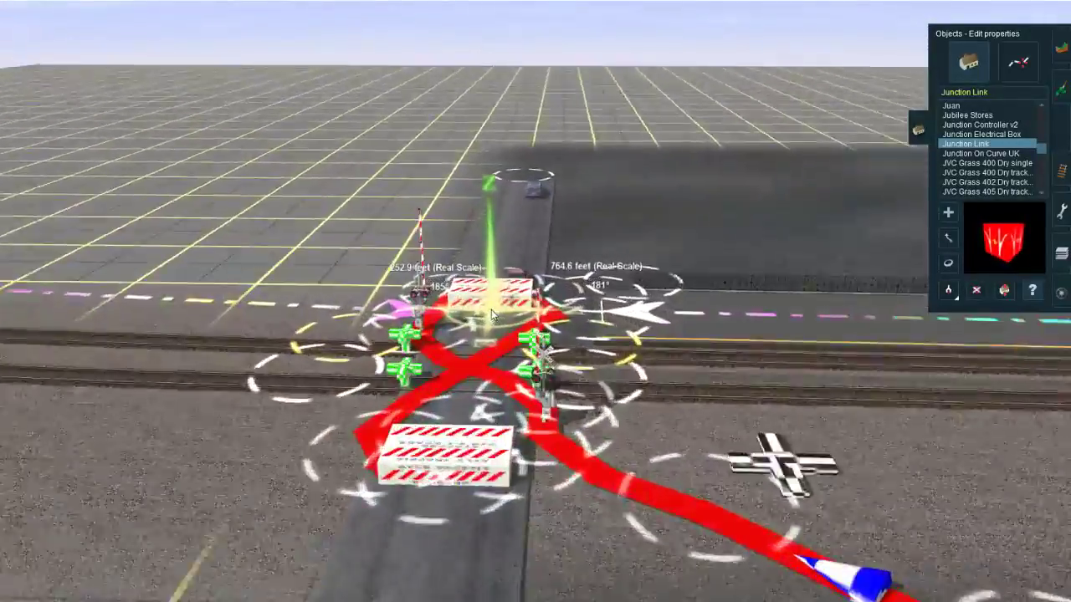
{"action": "right_click", "coordinate": [142, 294]}
{"action": "right_click", "coordinate": [425, 327]}
{"action": "scroll", "coordinate": [424, 332], "scroll_direction": "up", "scroll_amount": 5}
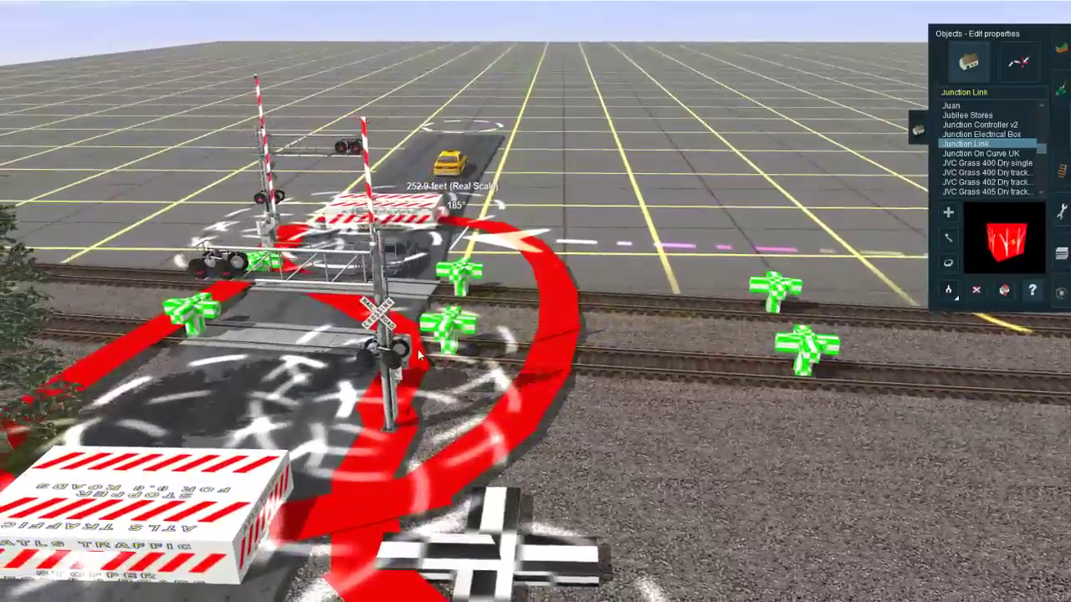
{"action": "right_click_drag", "start_coordinate": [417, 350], "coordinate": [531, 335]}
{"action": "scroll", "coordinate": [511, 356], "scroll_direction": "down", "scroll_amount": 5}
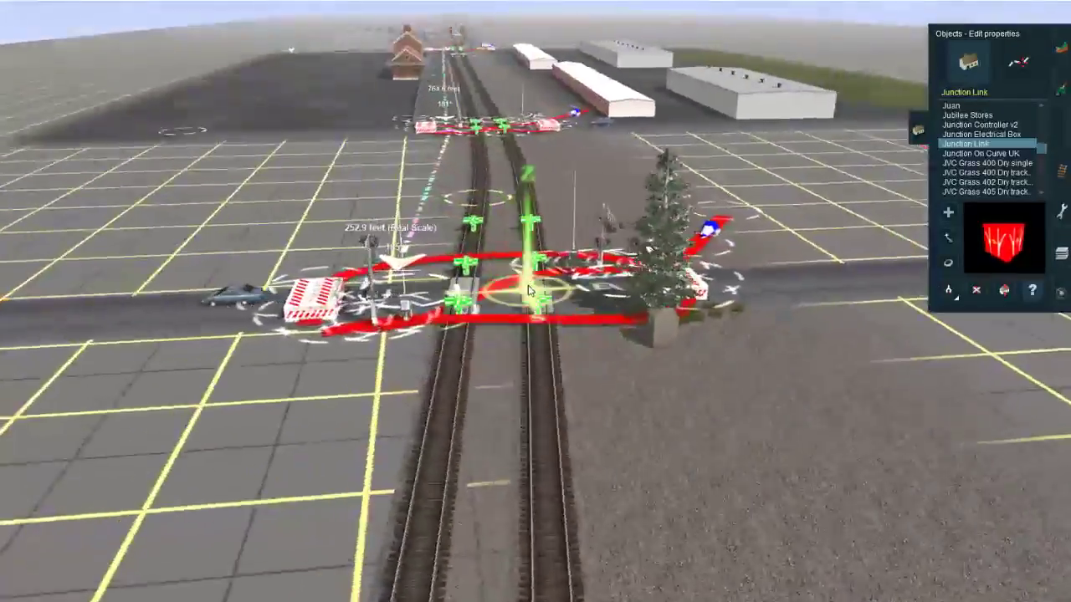
Step: Look over the track layout from the station past the MT1 and MT2 crossovers, and bring up the track tools
{"action": "right_click", "coordinate": [535, 382]}
{"action": "right_click_drag", "start_coordinate": [535, 382], "coordinate": [515, 188]}
{"action": "right_click", "coordinate": [514, 187]}
{"action": "right_click", "coordinate": [468, 159]}
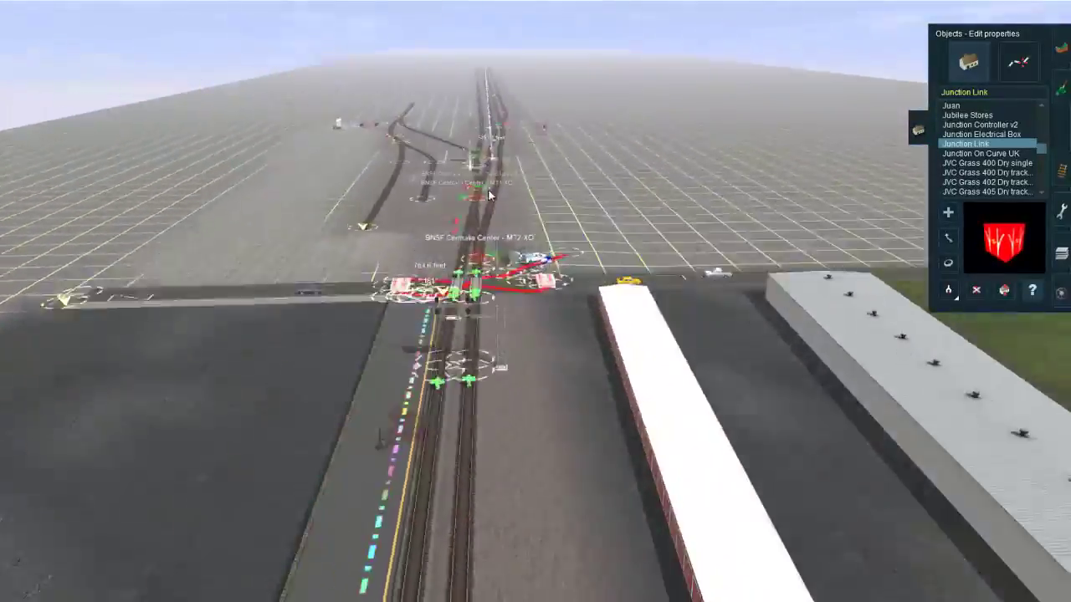
{"action": "right_click", "coordinate": [570, 255]}
{"action": "right_click", "coordinate": [544, 238]}
{"action": "right_click", "coordinate": [488, 295]}
{"action": "right_click", "coordinate": [476, 352]}
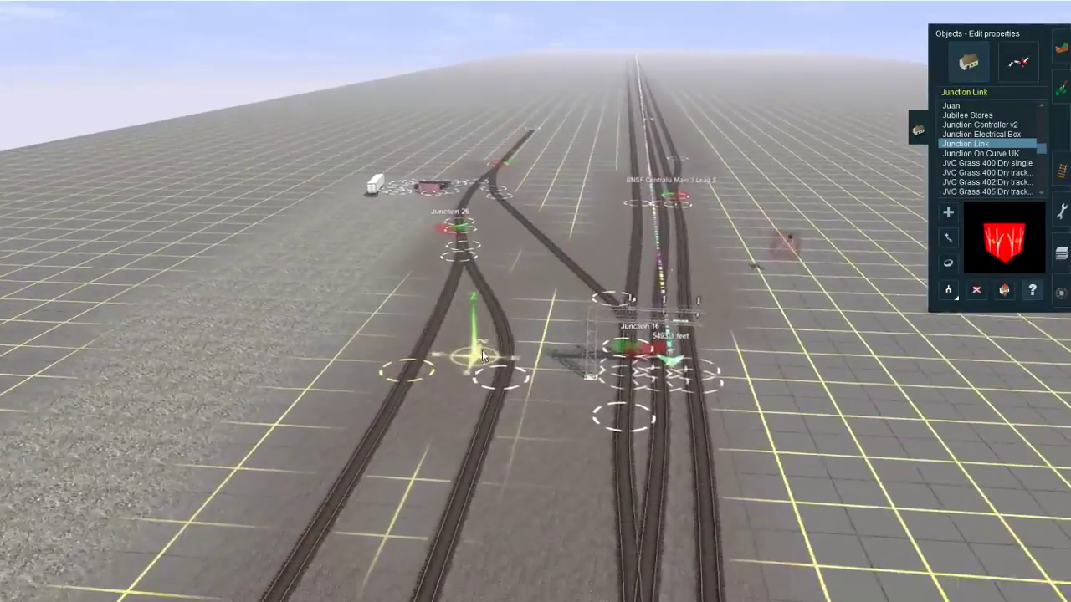
{"action": "right_click_drag", "start_coordinate": [476, 351], "coordinate": [456, 368]}
{"action": "right_click", "coordinate": [530, 354]}
{"action": "scroll", "coordinate": [456, 362], "scroll_direction": "down", "scroll_amount": 5}
{"action": "right_click", "coordinate": [459, 365]}
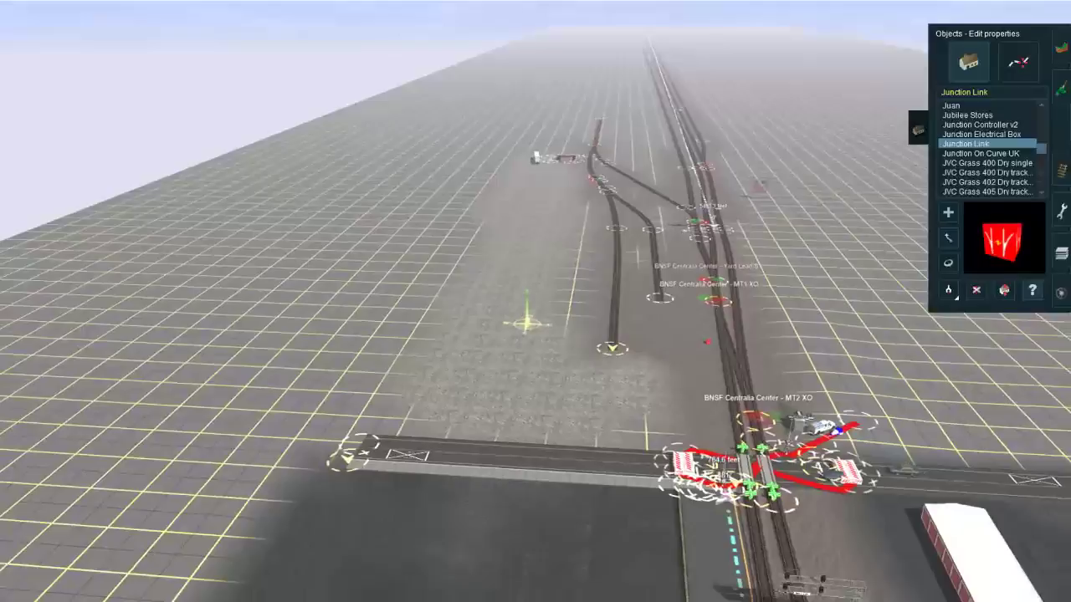
{"action": "left_click", "coordinate": [1061, 170]}
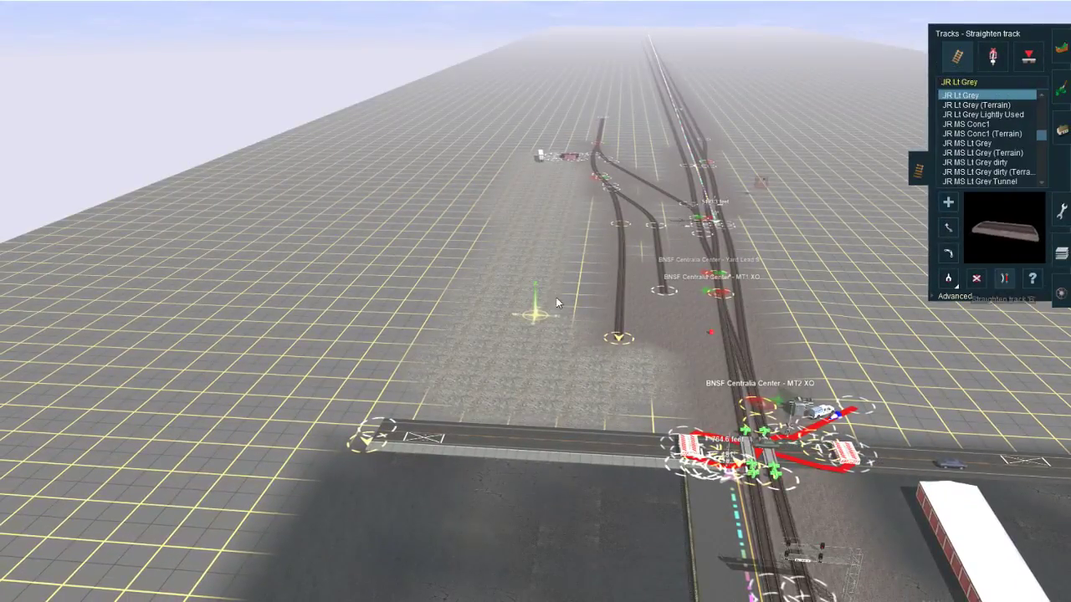
{"action": "right_click", "coordinate": [483, 323]}
{"action": "scroll", "coordinate": [416, 376], "scroll_direction": "up", "scroll_amount": 4}
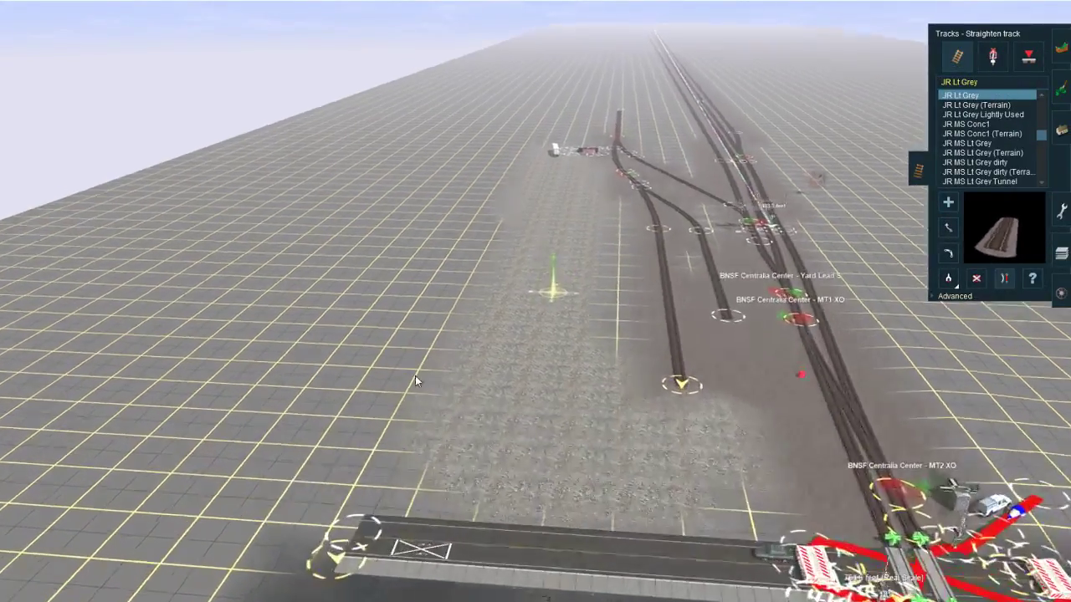
Step: Switch to the YouTube live dashboard to check the stream and chat, and return to Trainz
{"action": "key", "text": "alt+Tab"}
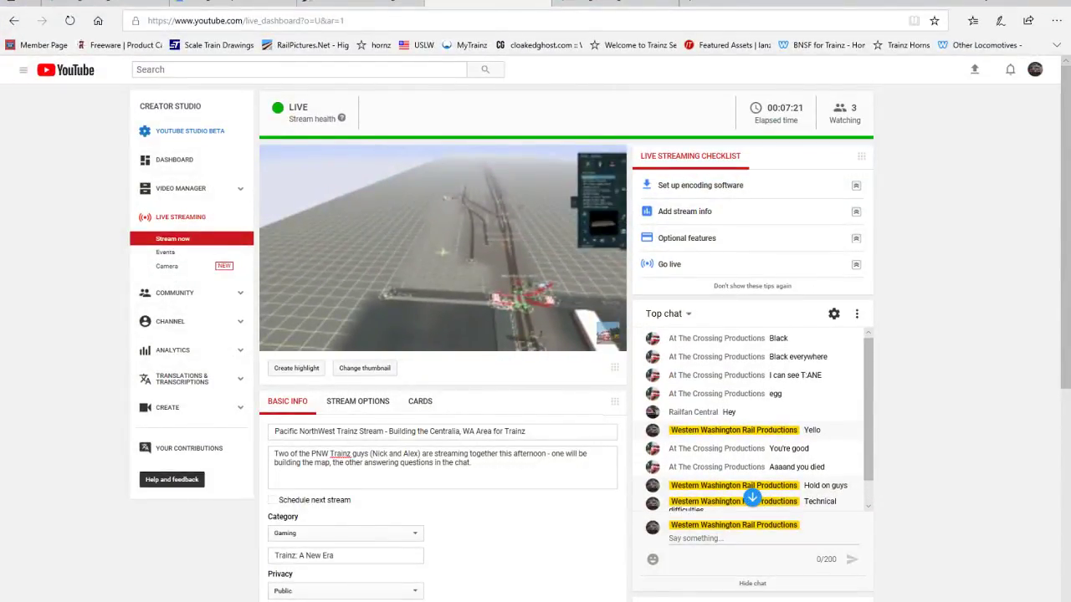
{"action": "key", "text": "alt+Tab"}
{"action": "scroll", "coordinate": [543, 287], "scroll_direction": "up", "scroll_amount": 3}
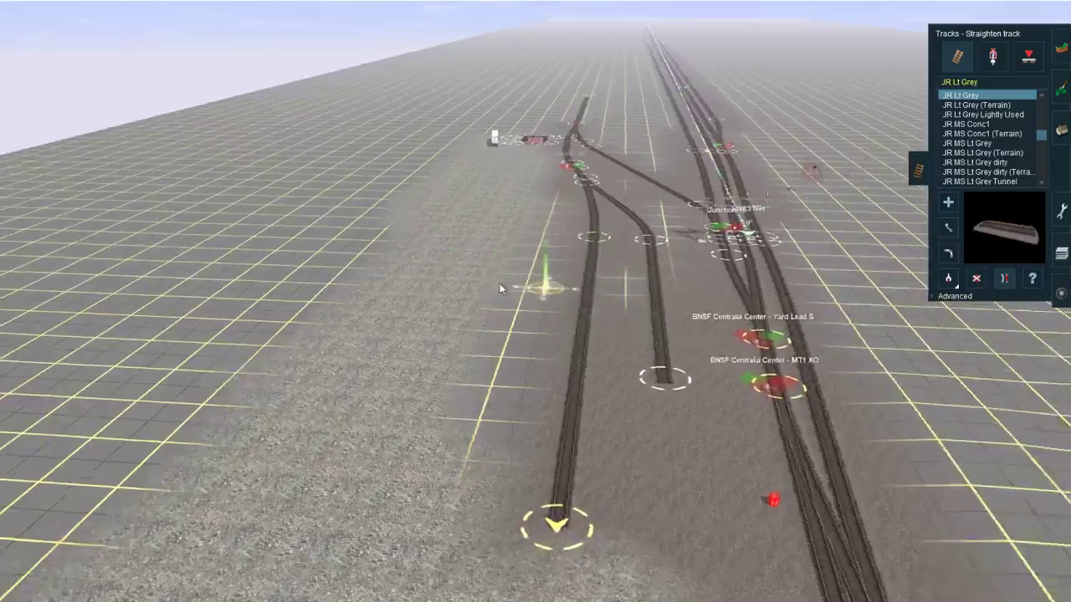
Step: Follow the parallel main tracks past Junction 16 and the Main 3 lead to their far ends
{"action": "right_click", "coordinate": [733, 257]}
{"action": "scroll", "coordinate": [536, 264], "scroll_direction": "up", "scroll_amount": 3}
{"action": "right_click", "coordinate": [541, 271]}
{"action": "right_click", "coordinate": [513, 395]}
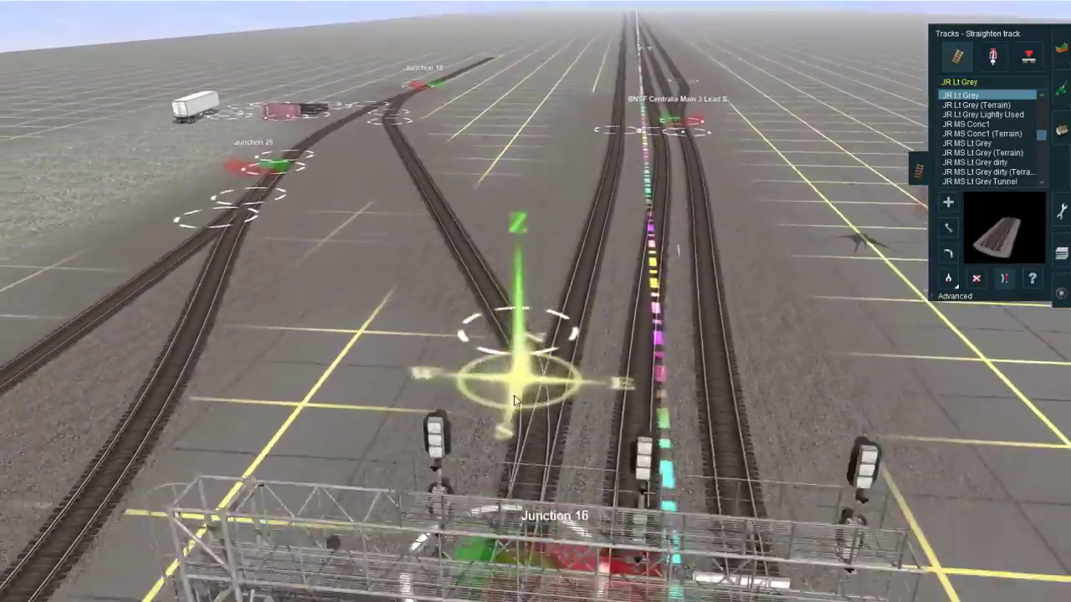
{"action": "right_click", "coordinate": [512, 412]}
{"action": "scroll", "coordinate": [512, 411], "scroll_direction": "up", "scroll_amount": 3}
{"action": "scroll", "coordinate": [647, 267], "scroll_direction": "down", "scroll_amount": 3}
{"action": "right_click", "coordinate": [628, 186]}
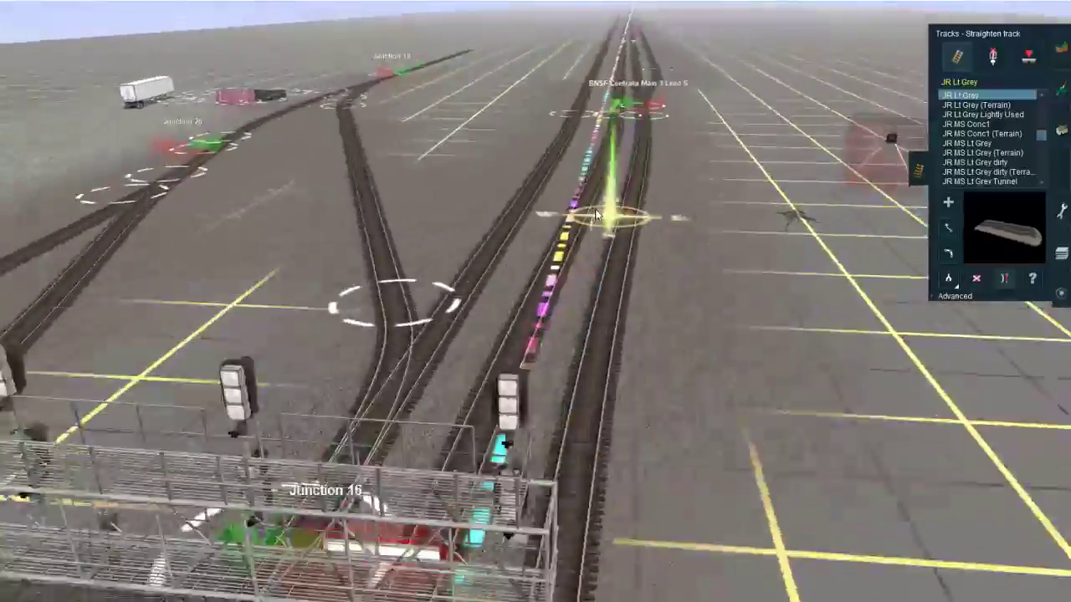
{"action": "right_click", "coordinate": [583, 158]}
{"action": "right_click", "coordinate": [608, 116]}
{"action": "right_click", "coordinate": [582, 113]}
{"action": "right_click", "coordinate": [580, 138]}
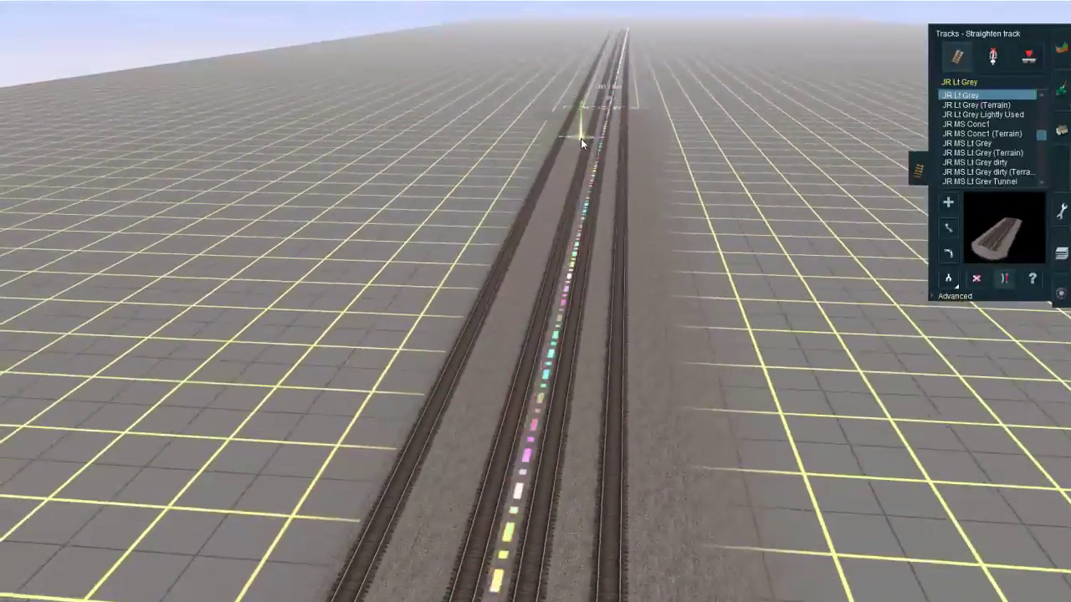
{"action": "right_click", "coordinate": [581, 143]}
{"action": "right_click", "coordinate": [608, 128]}
{"action": "right_click", "coordinate": [589, 133]}
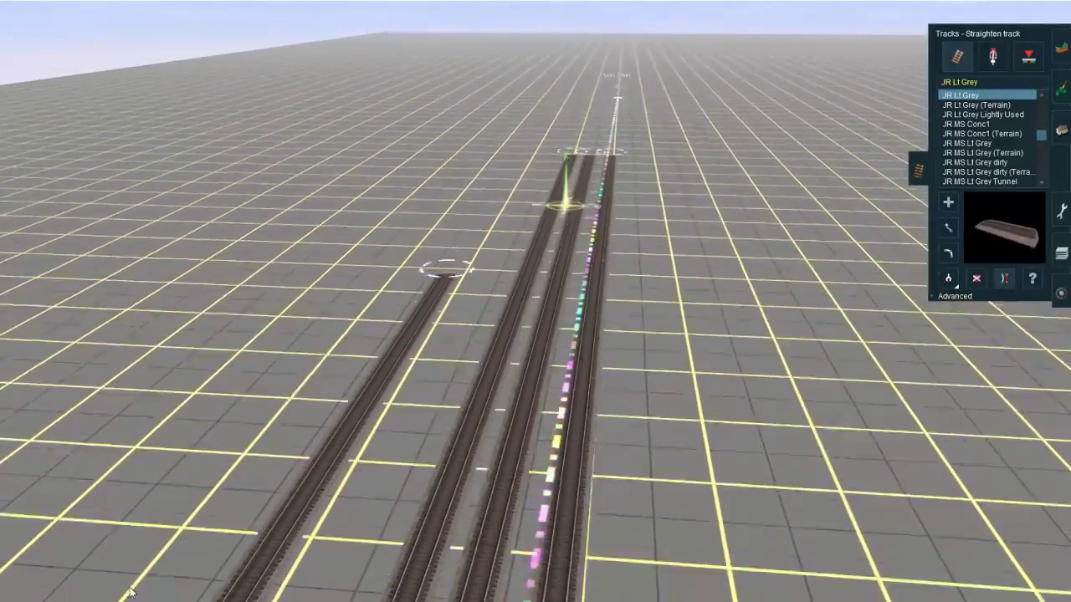
Step: Switch to the Google Maps satellite view in the browser and examine the real Centralia rail line northward
{"action": "left_click", "coordinate": [132, 600]}
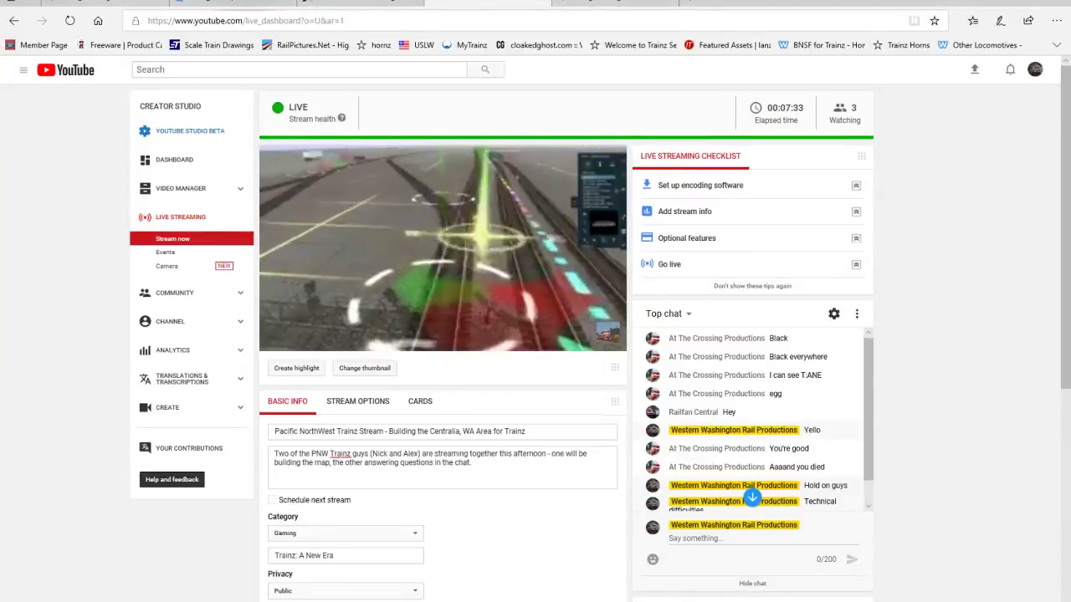
{"action": "left_click", "coordinate": [234, 3]}
{"action": "left_click_drag", "start_coordinate": [726, 92], "coordinate": [694, 260]}
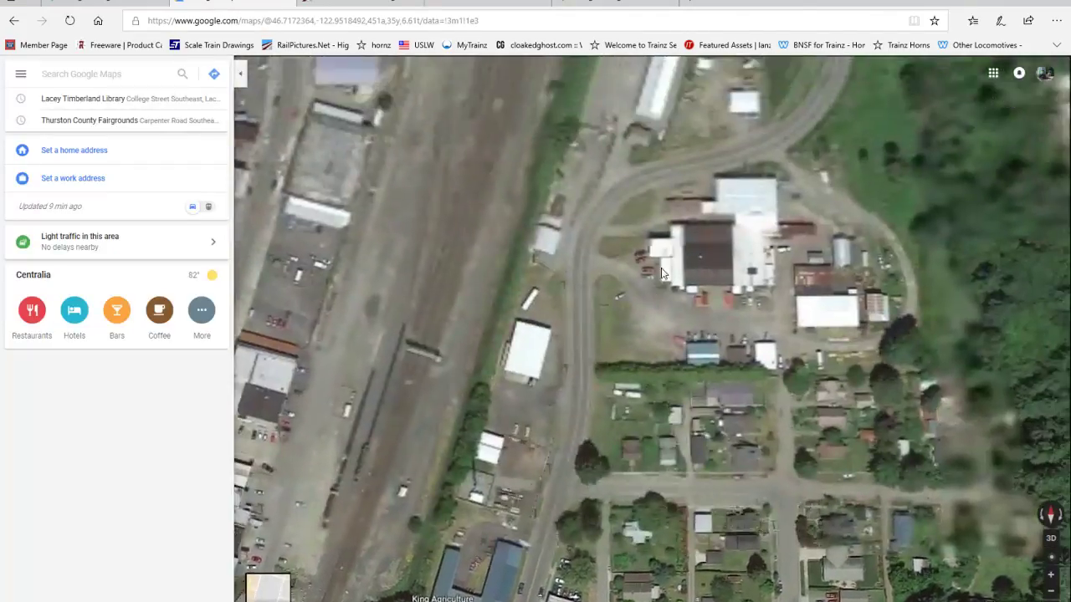
{"action": "left_click_drag", "start_coordinate": [655, 112], "coordinate": [617, 263]}
{"action": "left_click_drag", "start_coordinate": [604, 109], "coordinate": [546, 272]}
{"action": "left_click_drag", "start_coordinate": [575, 97], "coordinate": [535, 255]}
{"action": "left_click_drag", "start_coordinate": [564, 104], "coordinate": [523, 251]}
{"action": "left_click_drag", "start_coordinate": [542, 93], "coordinate": [518, 189]}
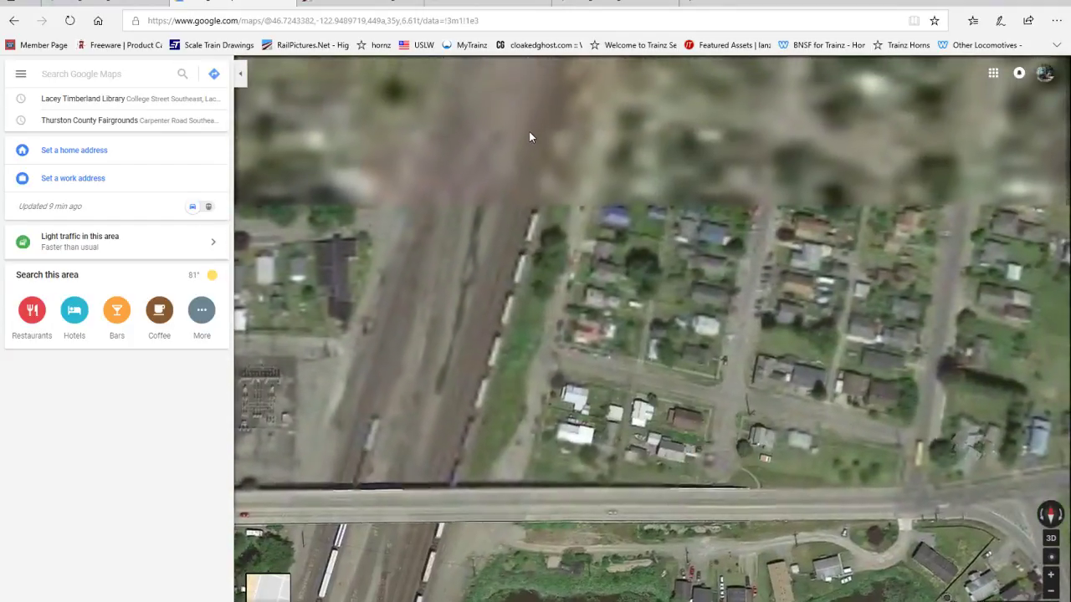
{"action": "left_click_drag", "start_coordinate": [529, 134], "coordinate": [487, 313]}
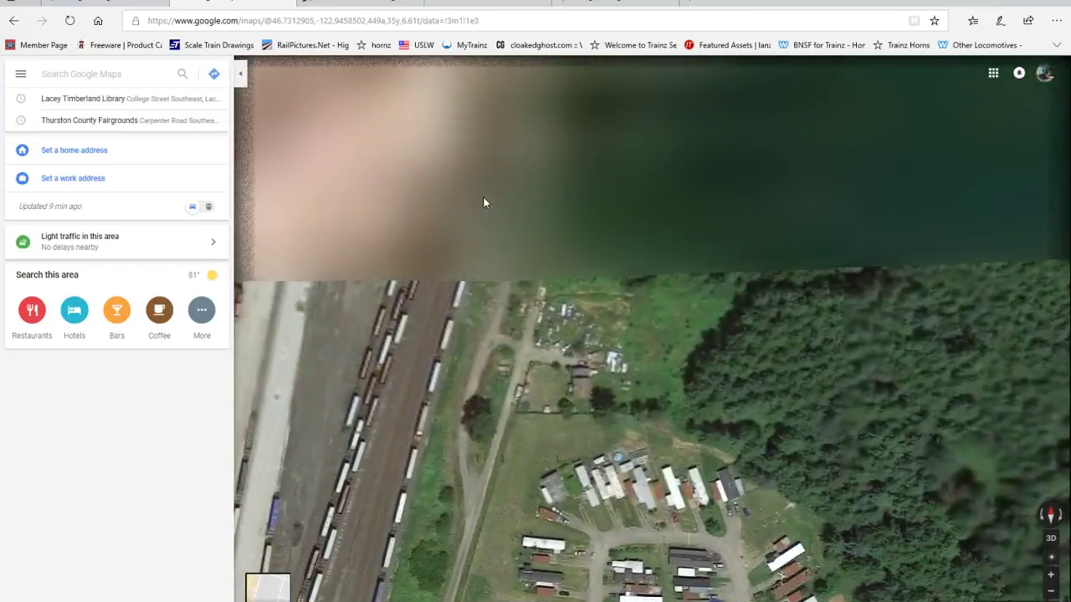
{"action": "left_click_drag", "start_coordinate": [483, 199], "coordinate": [456, 320]}
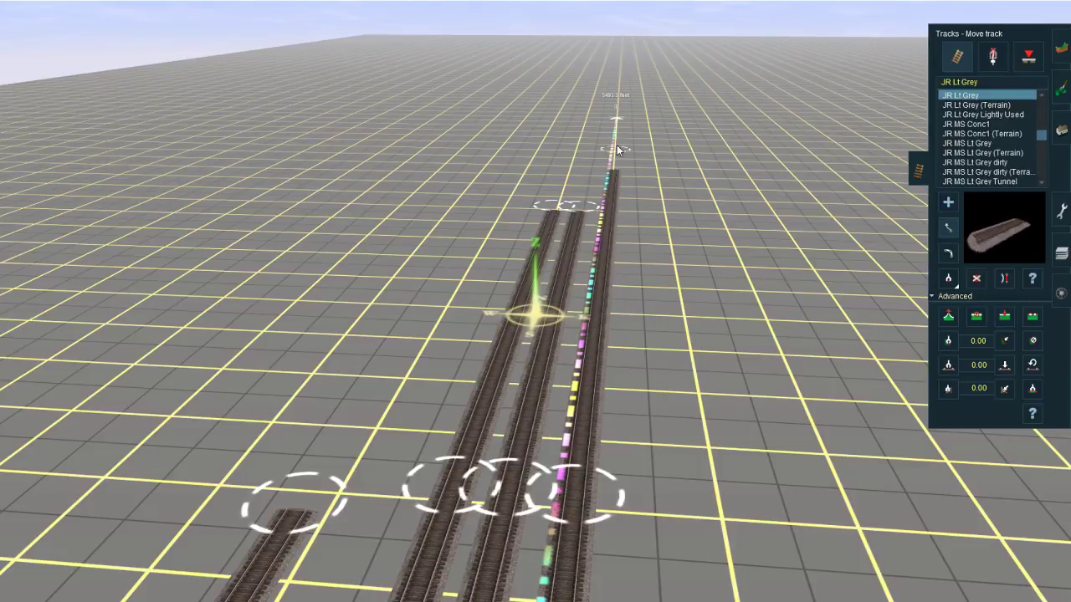
Step: Back in Trainz, move the free ends of the three parallel main tracks farther out along the route
{"action": "left_click_drag", "start_coordinate": [630, 117], "coordinate": [629, 111]}
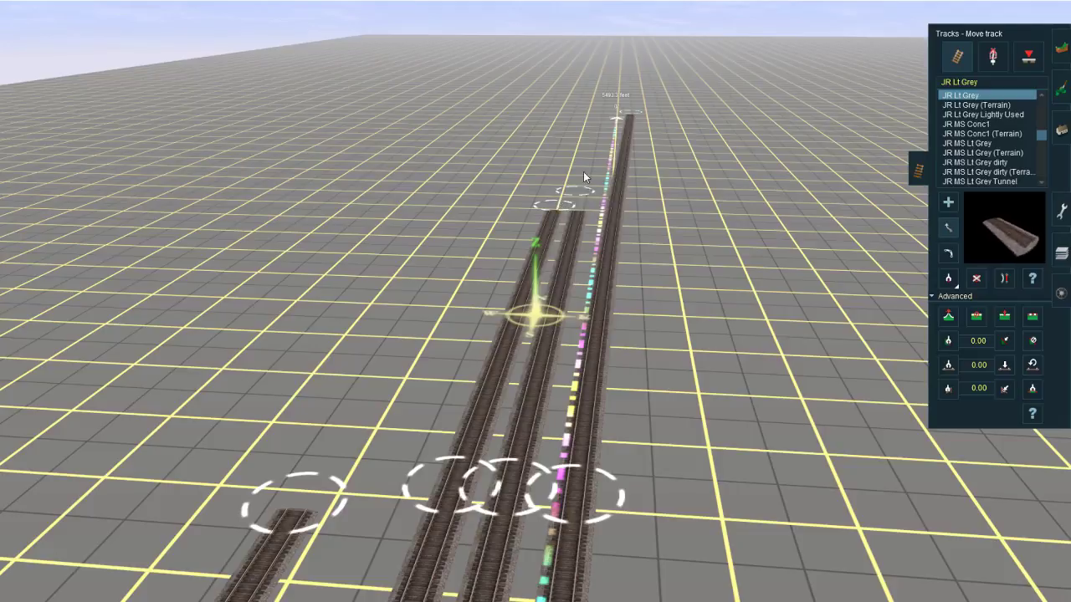
{"action": "left_click_drag", "start_coordinate": [584, 172], "coordinate": [592, 146]}
{"action": "right_click", "coordinate": [593, 146]}
{"action": "mouse_move", "coordinate": [572, 224]}
{"action": "left_mouse_down"}
{"action": "mouse_move", "coordinate": [561, 233]}
{"action": "mouse_move", "coordinate": [575, 216]}
{"action": "left_mouse_up"}
{"action": "right_click", "coordinate": [419, 584]}
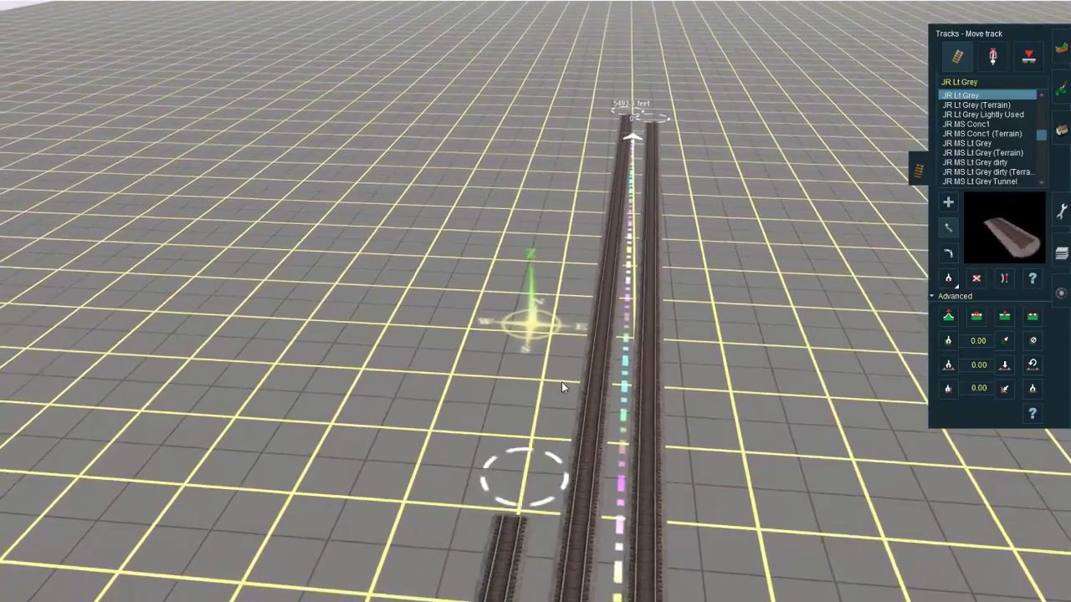
{"action": "left_click_drag", "start_coordinate": [525, 476], "coordinate": [606, 196]}
{"action": "right_click", "coordinate": [617, 193]}
{"action": "left_click_drag", "start_coordinate": [503, 287], "coordinate": [569, 155]}
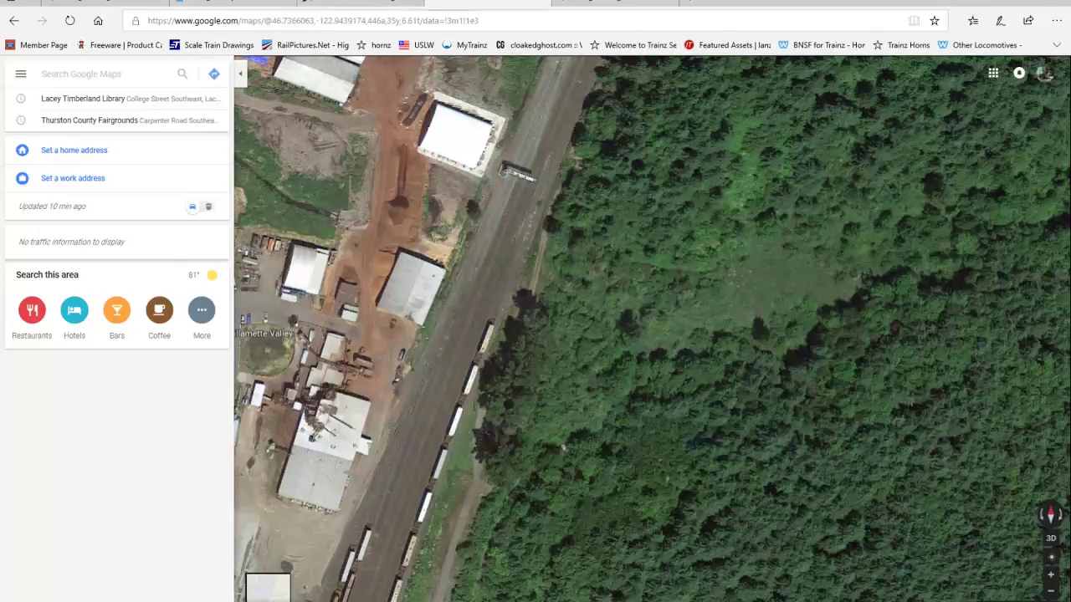
Step: Detach the YouTube live dashboard into its own browser window, minimise the remaining browser window, and return to Trainz
{"action": "key", "text": "ctrl+Tab"}
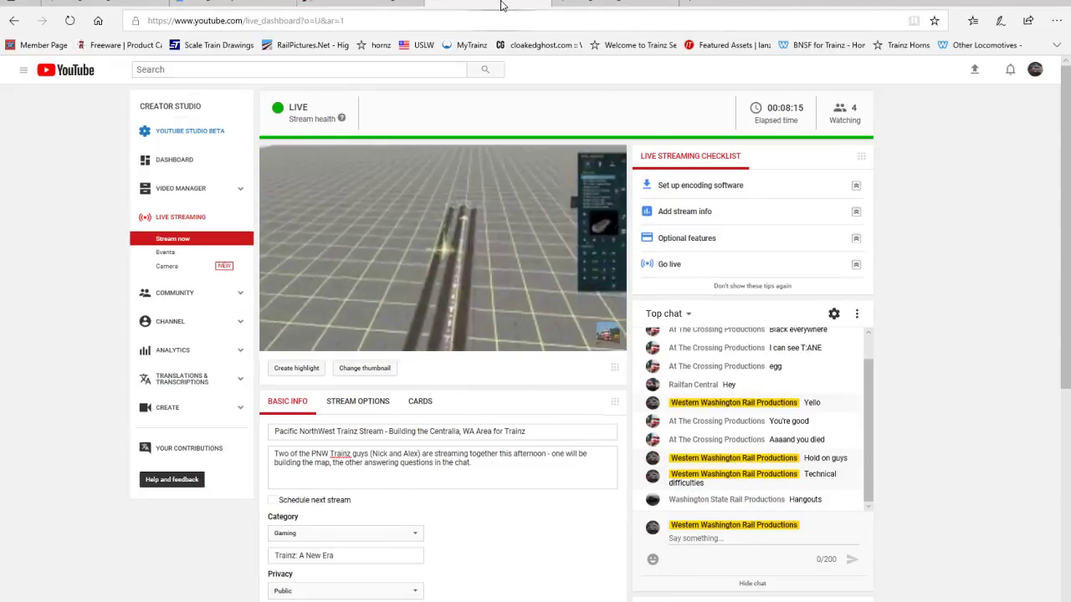
{"action": "left_click_drag", "start_coordinate": [502, 5], "coordinate": [191, 148]}
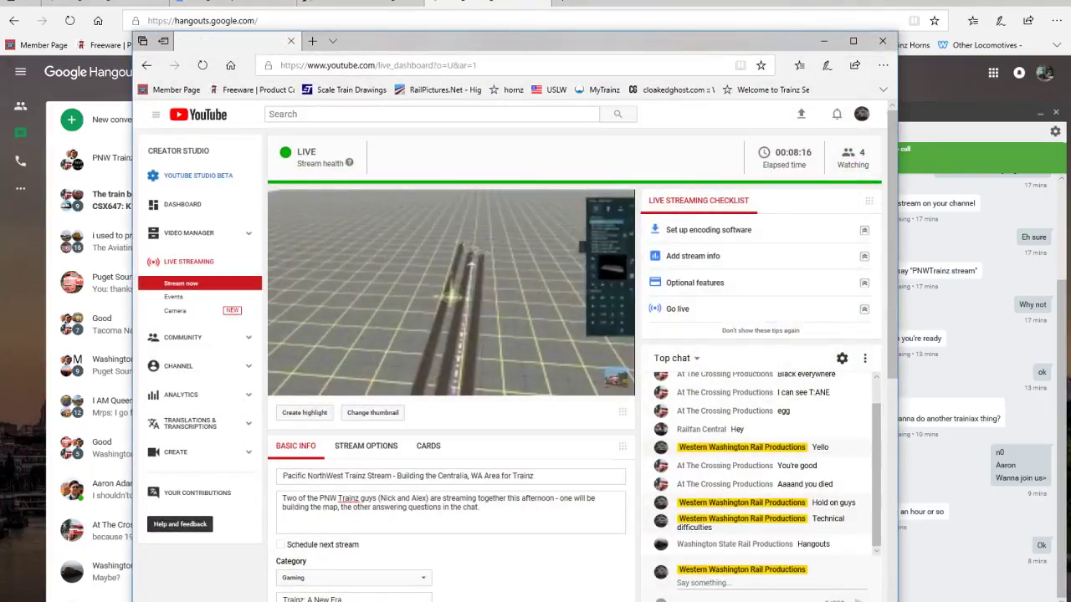
{"action": "left_click", "coordinate": [995, 2]}
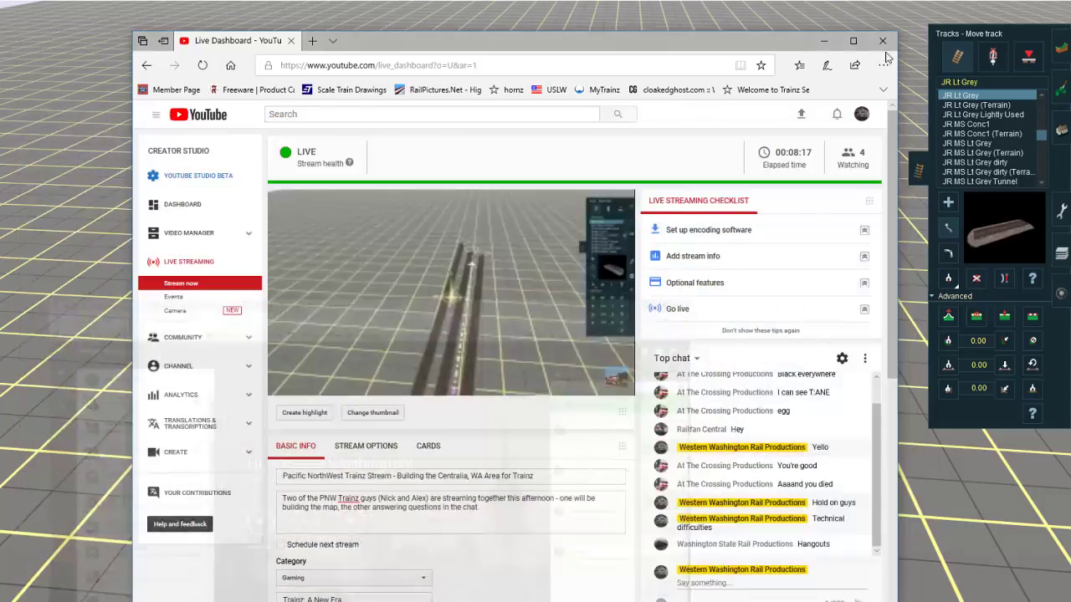
{"action": "left_click_drag", "start_coordinate": [586, 41], "coordinate": [439, 39]}
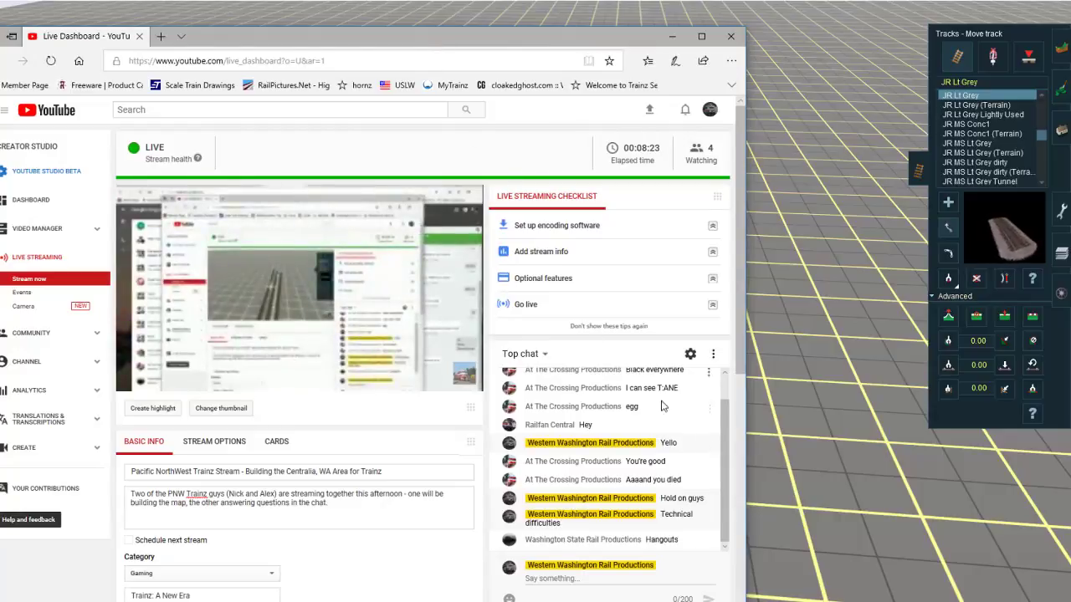
{"action": "left_click", "coordinate": [789, 415]}
{"action": "right_click", "coordinate": [626, 369]}
{"action": "scroll", "coordinate": [545, 300], "scroll_direction": "down", "scroll_amount": 6}
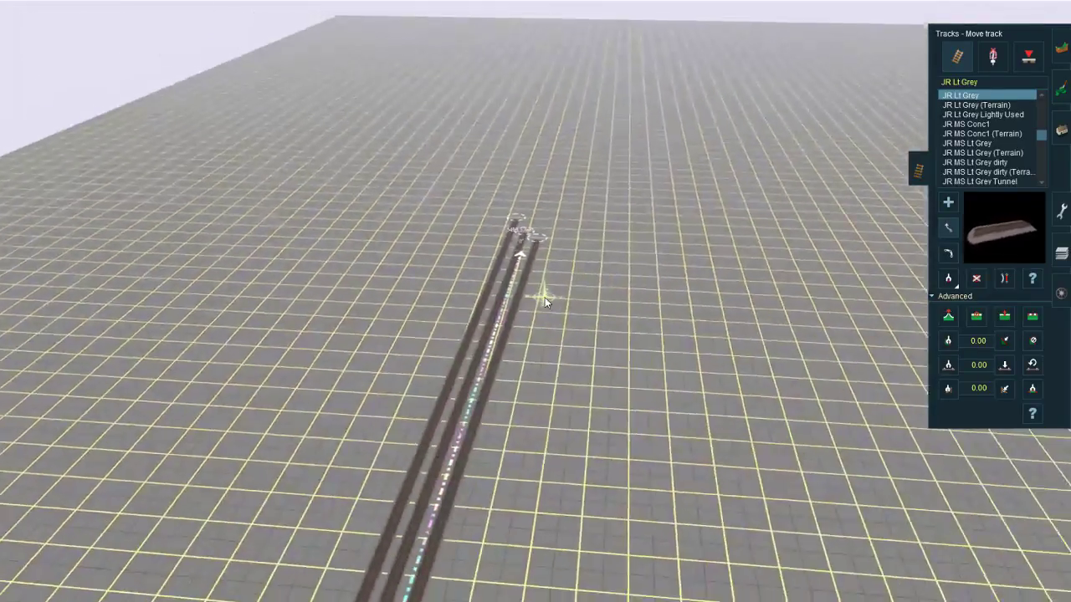
{"action": "scroll", "coordinate": [535, 312], "scroll_direction": "down", "scroll_amount": 5}
{"action": "right_click_drag", "start_coordinate": [413, 412], "coordinate": [640, 335]}
{"action": "scroll", "coordinate": [547, 276], "scroll_direction": "up", "scroll_amount": 8}
Step: Detach the Google Maps page into its own browser window and minimise the live dashboard and Hangouts windows
{"action": "mouse_move", "coordinate": [84, 595]}
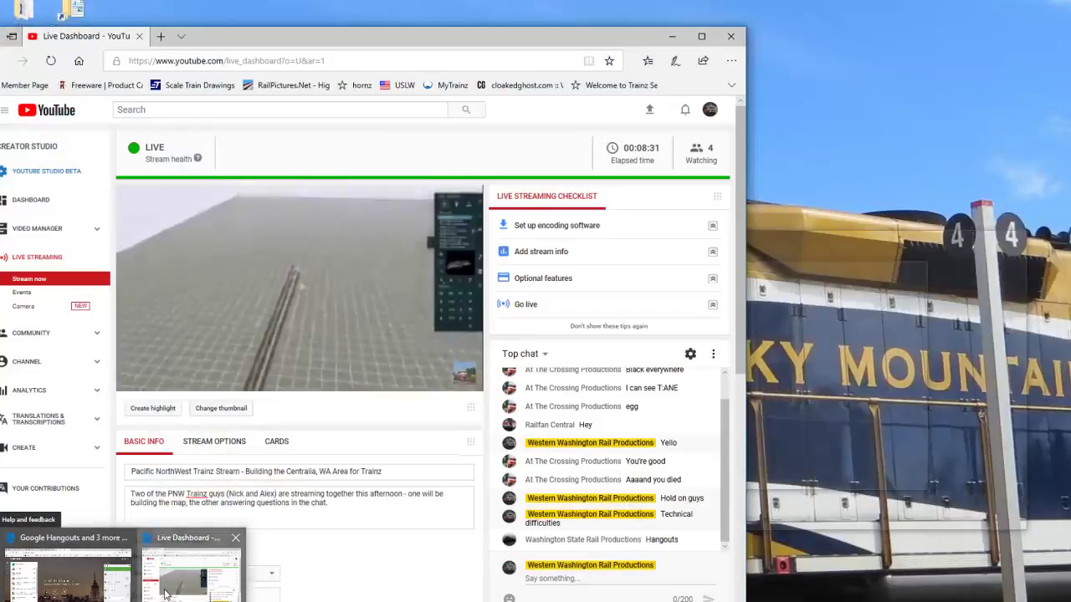
{"action": "left_click", "coordinate": [192, 579]}
{"action": "left_click", "coordinate": [668, 36]}
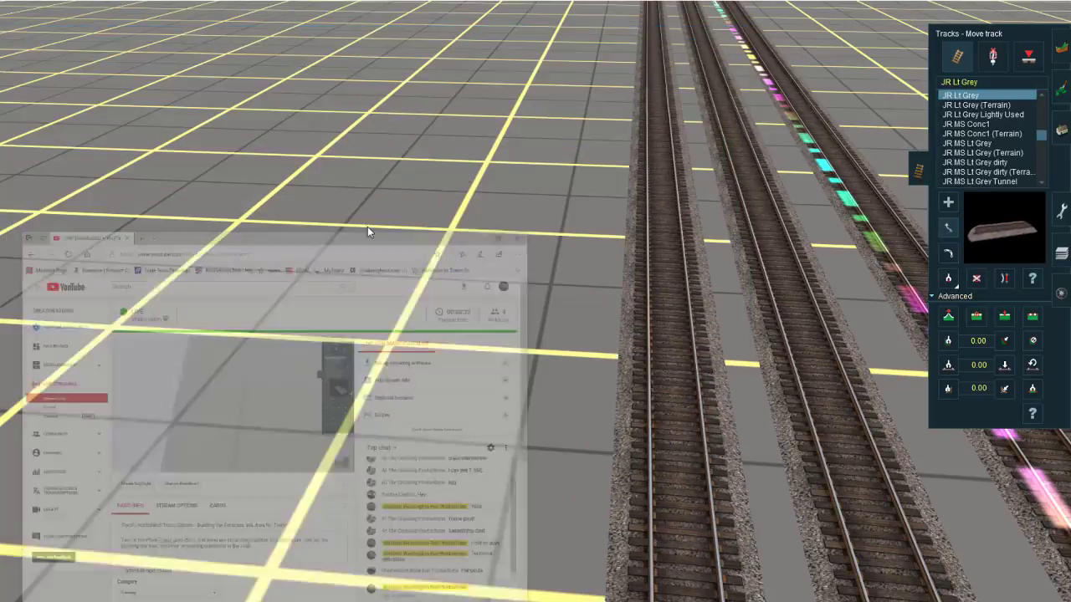
{"action": "left_click", "coordinate": [77, 586]}
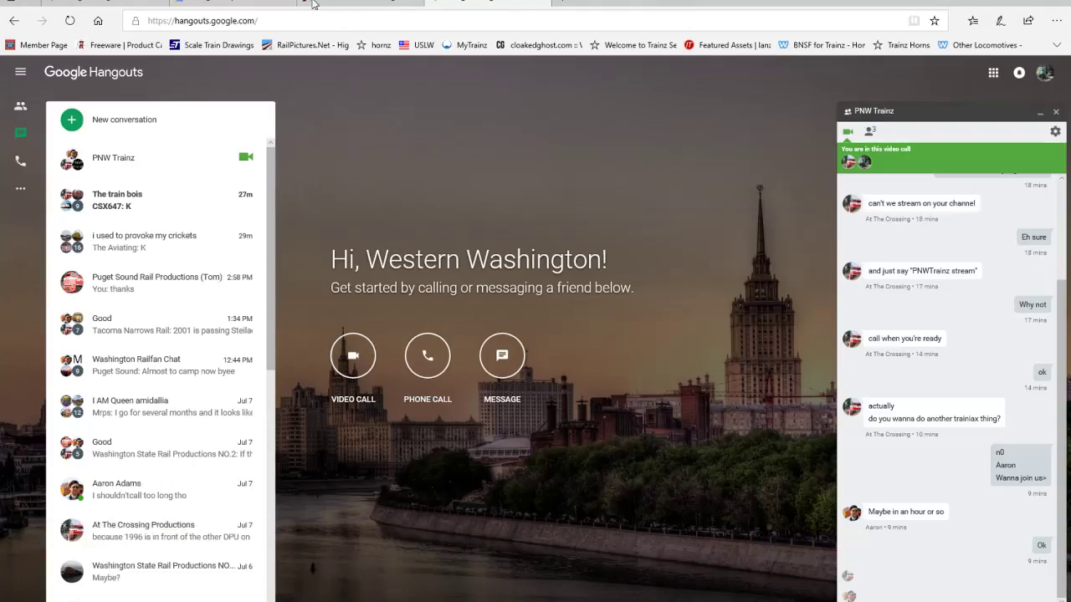
{"action": "left_click_drag", "start_coordinate": [313, 4], "coordinate": [288, 184]}
{"action": "left_click", "coordinate": [997, 3]}
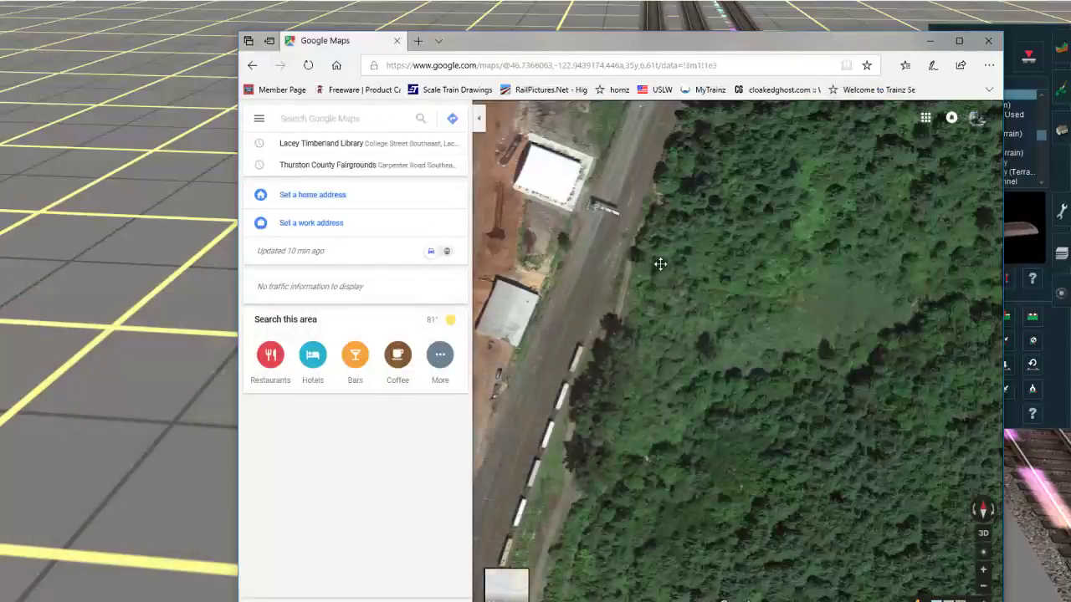
Step: Examine the satellite view of the rail line around the signal bridge, the adjacent warehouses and Central Blvd
{"action": "left_click_drag", "start_coordinate": [660, 264], "coordinate": [678, 365]}
{"action": "left_click_drag", "start_coordinate": [665, 265], "coordinate": [661, 294]}
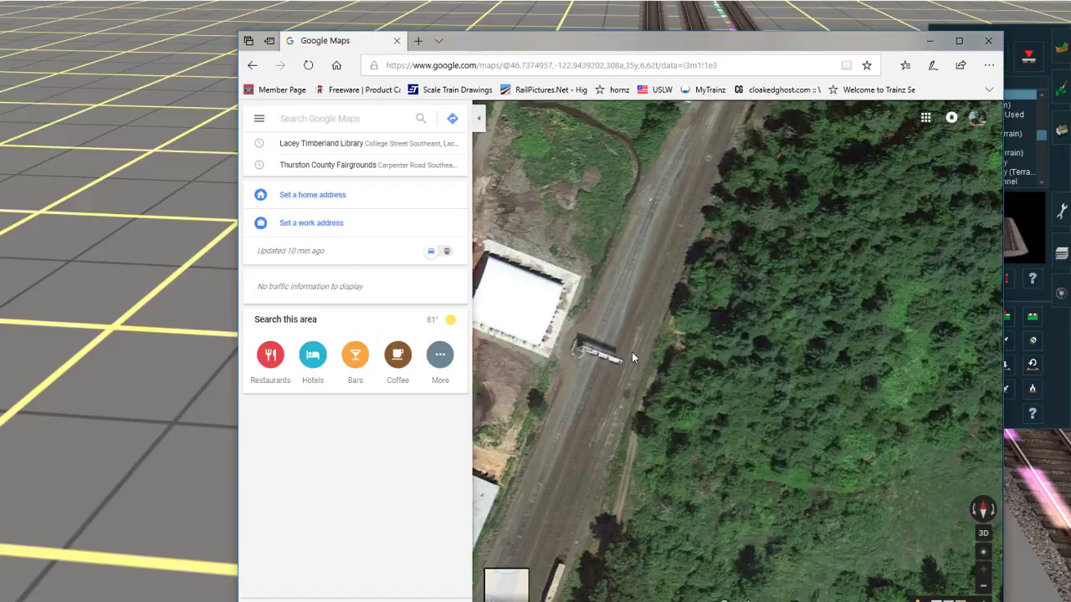
{"action": "left_click_drag", "start_coordinate": [598, 360], "coordinate": [607, 345]}
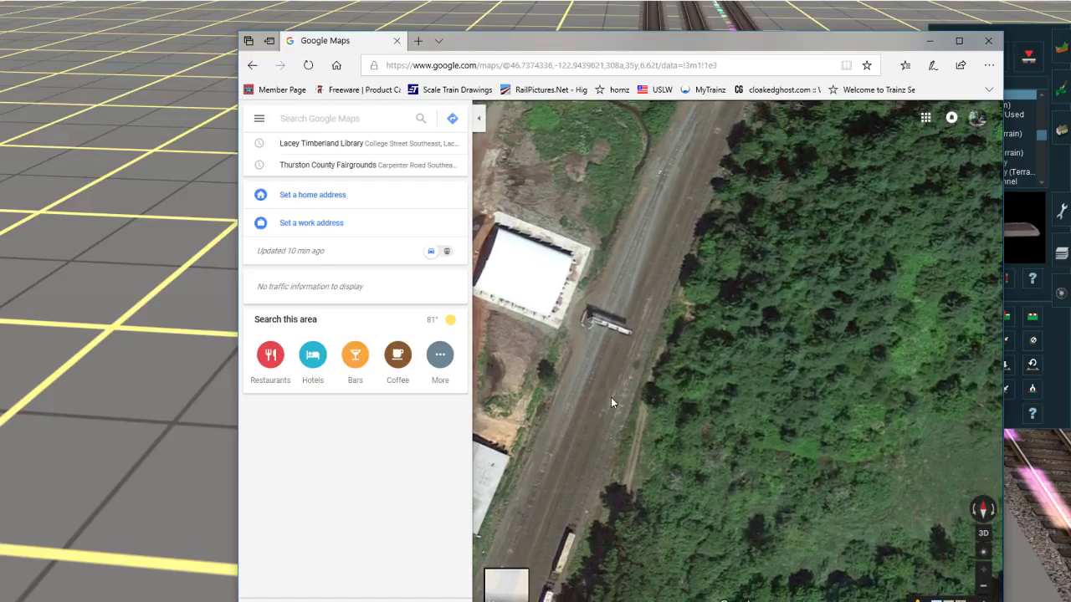
{"action": "right_click", "coordinate": [617, 334]}
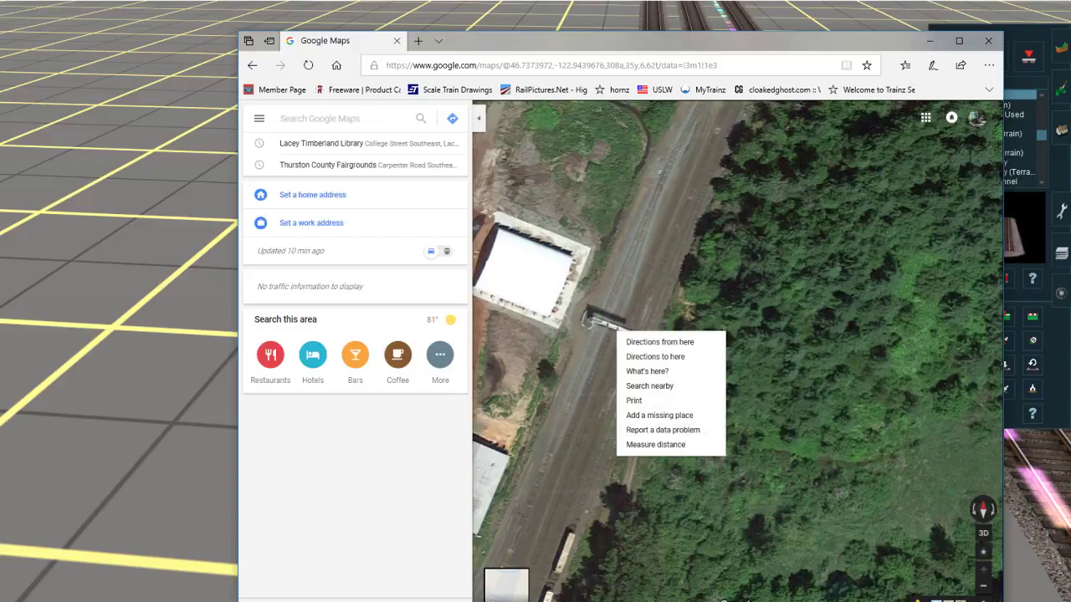
{"action": "left_click_drag", "start_coordinate": [711, 419], "coordinate": [949, 492]}
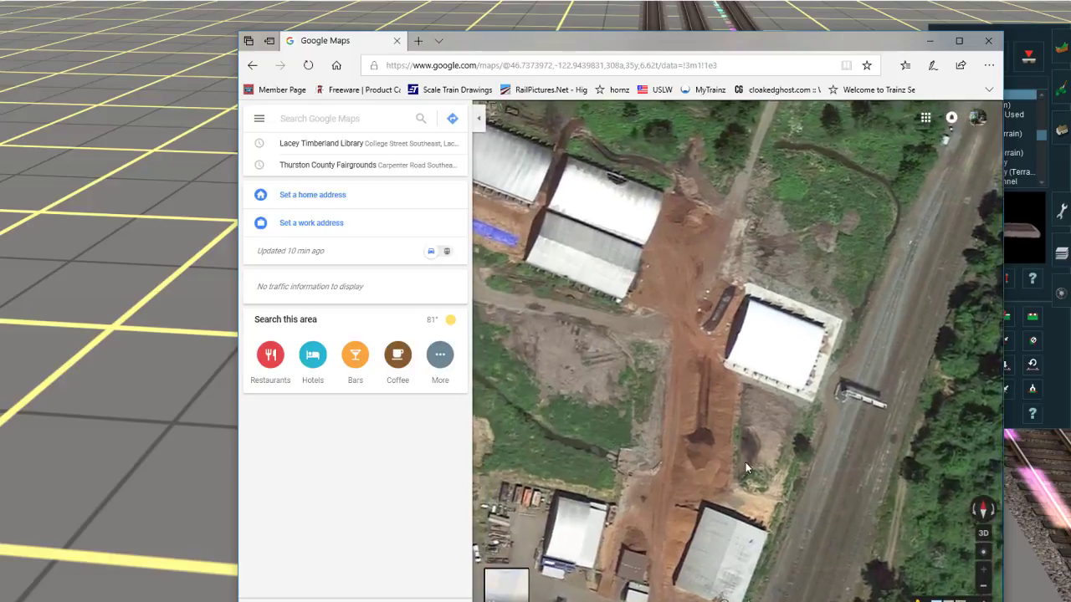
{"action": "left_click_drag", "start_coordinate": [607, 335], "coordinate": [819, 384]}
{"action": "left_click_drag", "start_coordinate": [597, 273], "coordinate": [869, 333]}
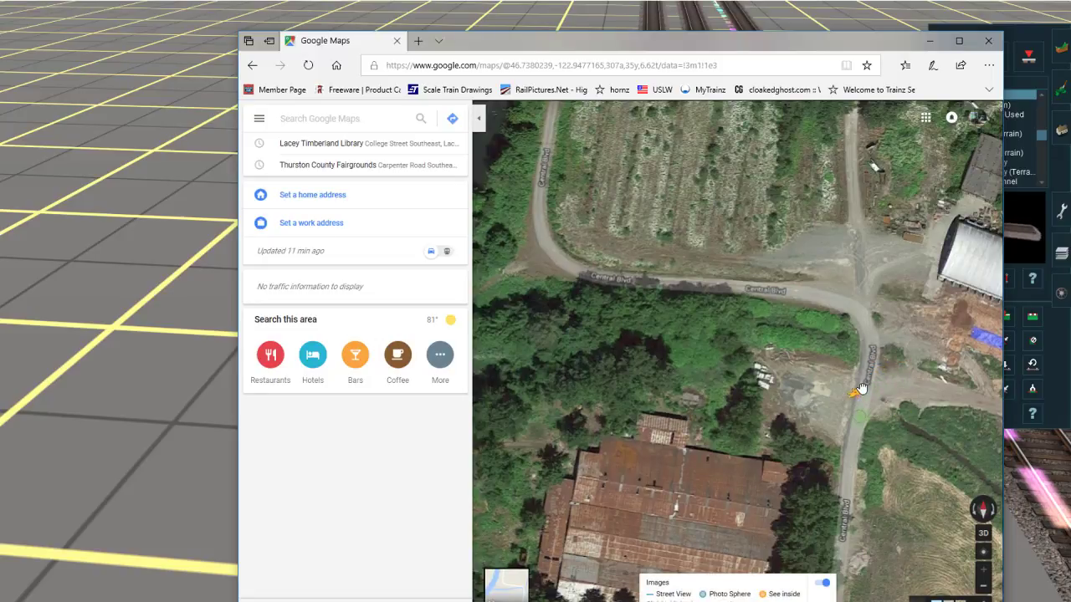
{"action": "left_click_drag", "start_coordinate": [859, 383], "coordinate": [506, 356]}
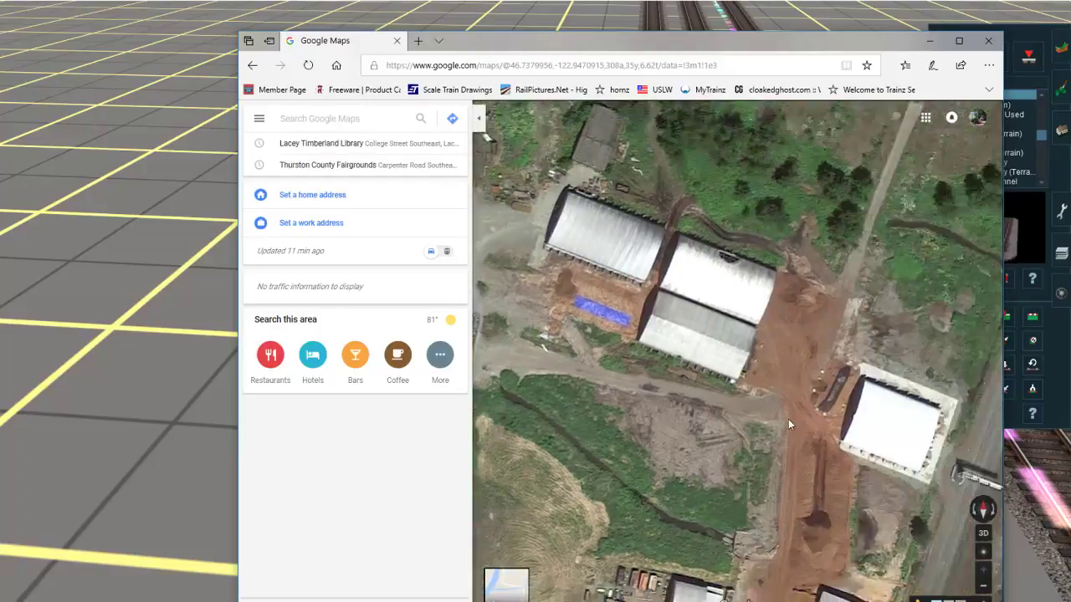
{"action": "left_click_drag", "start_coordinate": [781, 419], "coordinate": [490, 375]}
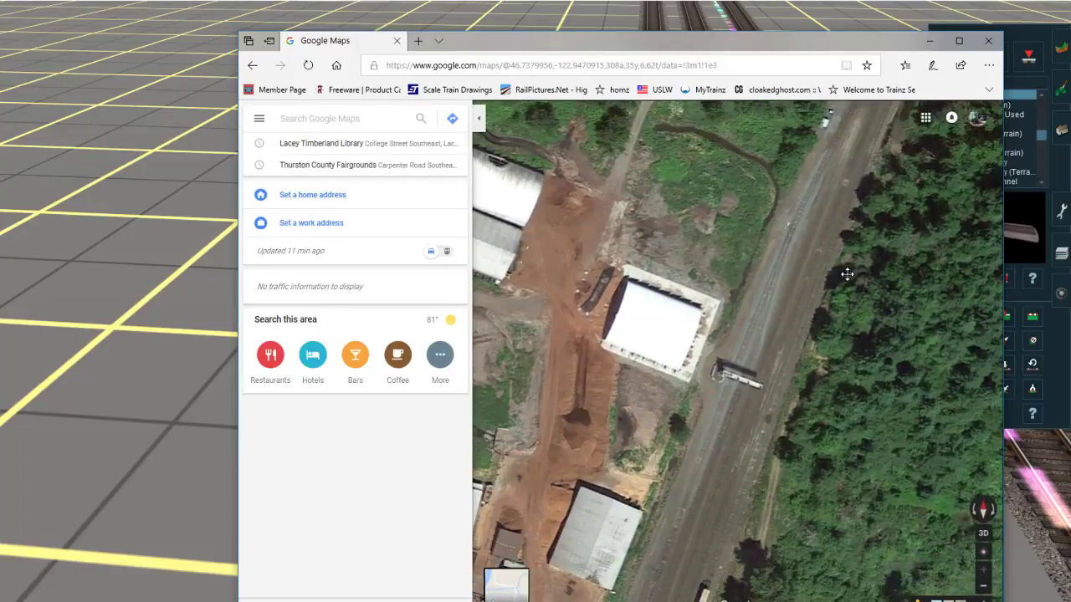
{"action": "left_click_drag", "start_coordinate": [848, 271], "coordinate": [691, 452]}
{"action": "left_click_drag", "start_coordinate": [730, 262], "coordinate": [505, 500]}
{"action": "left_click_drag", "start_coordinate": [657, 335], "coordinate": [651, 244]}
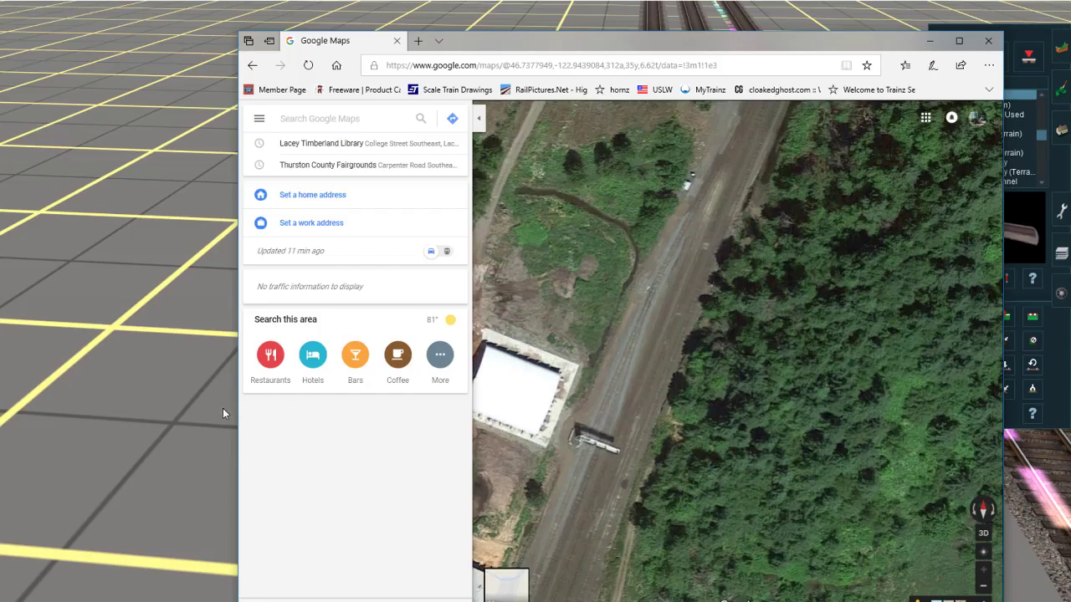
{"action": "left_click_drag", "start_coordinate": [663, 410], "coordinate": [686, 324]}
Step: Back in Trainz, inspect the ends of the parallel mains and the shorter outer track, rechecking the Google Maps reference
{"action": "right_click", "coordinate": [197, 386]}
{"action": "scroll", "coordinate": [569, 184], "scroll_direction": "down", "scroll_amount": 5}
{"action": "right_click", "coordinate": [604, 160]}
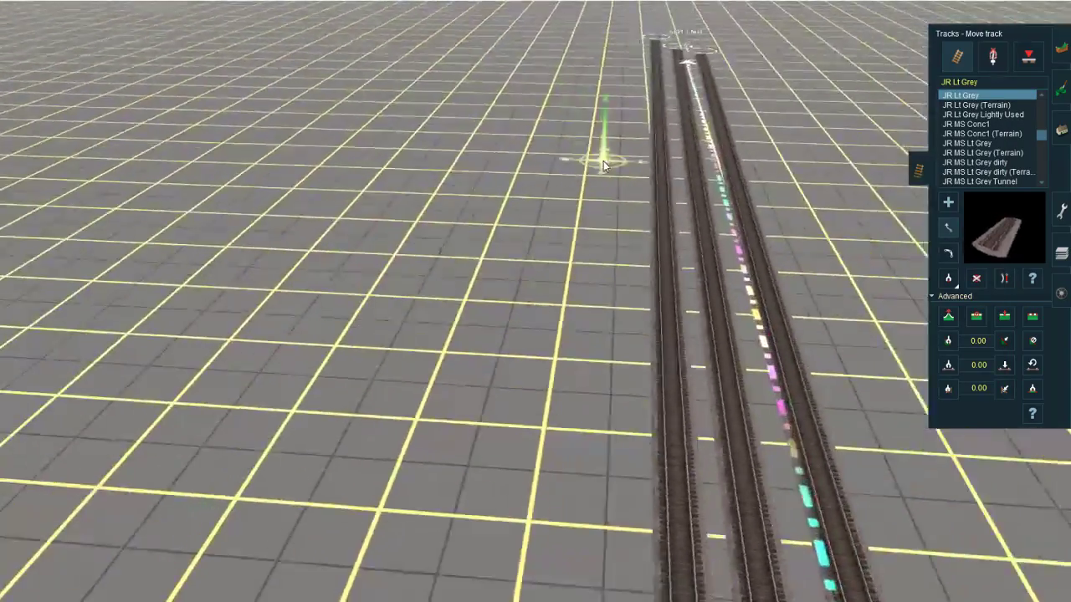
{"action": "right_click", "coordinate": [530, 571]}
{"action": "scroll", "coordinate": [468, 502], "scroll_direction": "down", "scroll_amount": 5}
{"action": "right_click", "coordinate": [592, 230]}
{"action": "scroll", "coordinate": [577, 243], "scroll_direction": "up", "scroll_amount": 5}
{"action": "right_click", "coordinate": [483, 311]}
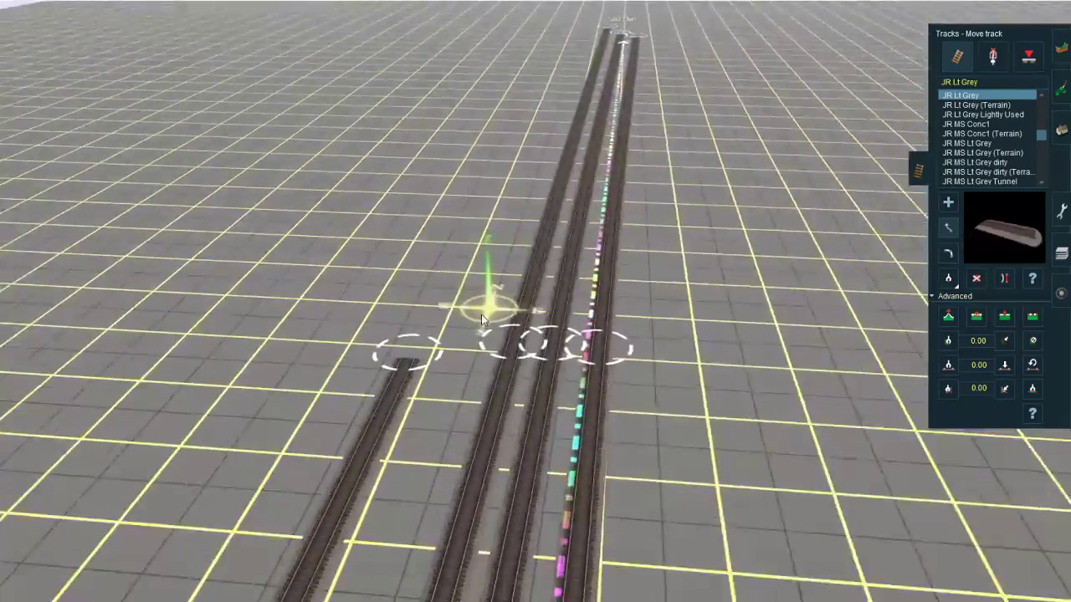
{"action": "right_click", "coordinate": [391, 582]}
{"action": "scroll", "coordinate": [390, 584], "scroll_direction": "down", "scroll_amount": 5}
{"action": "right_click", "coordinate": [516, 303]}
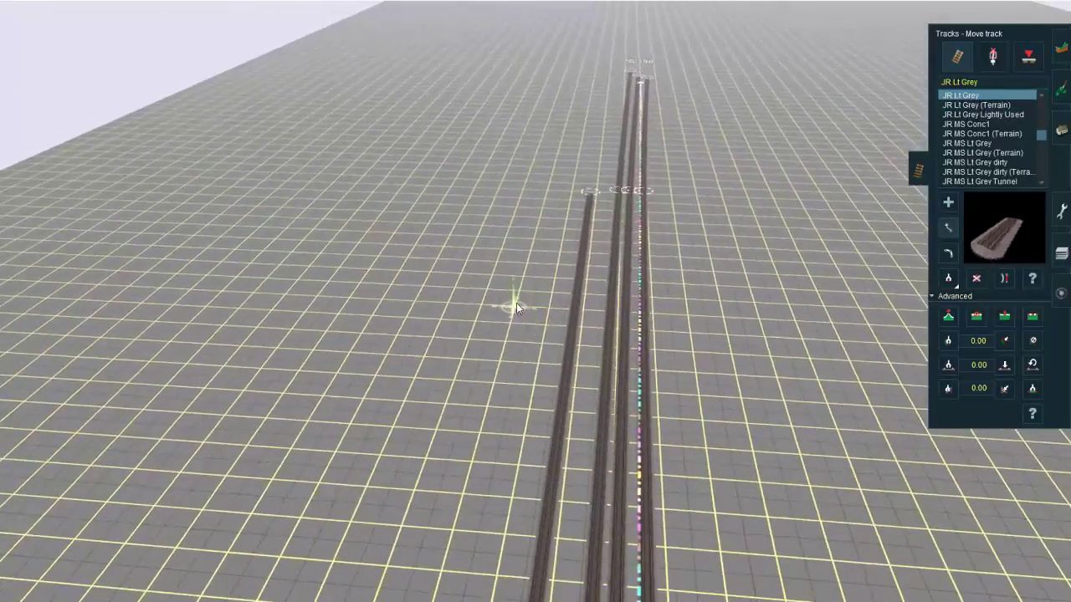
{"action": "right_click", "coordinate": [548, 243]}
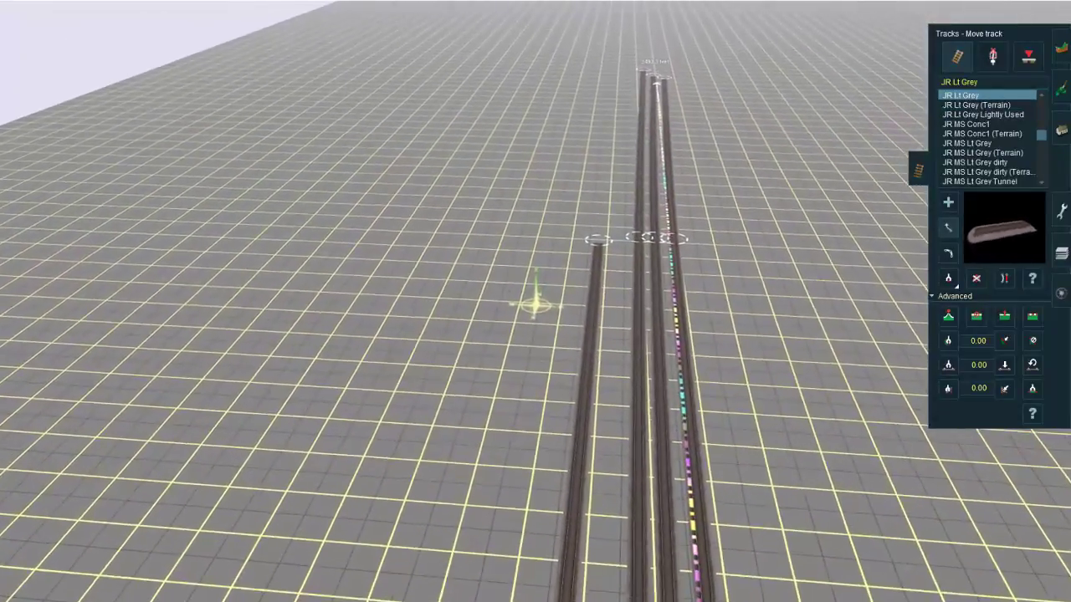
{"action": "mouse_move", "coordinate": [186, 598]}
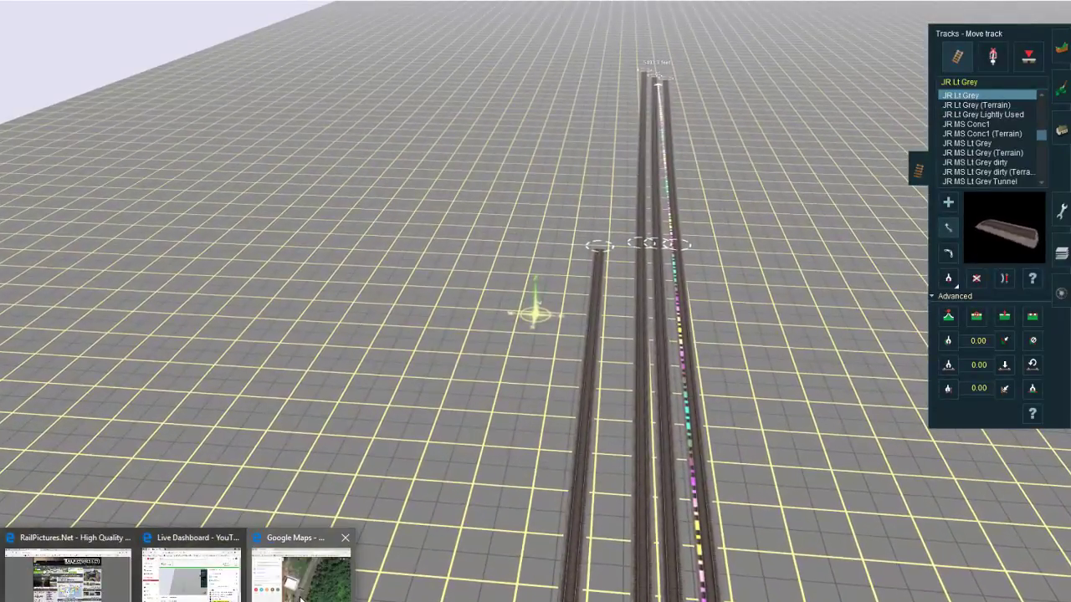
{"action": "left_click", "coordinate": [295, 559]}
{"action": "right_click", "coordinate": [200, 372]}
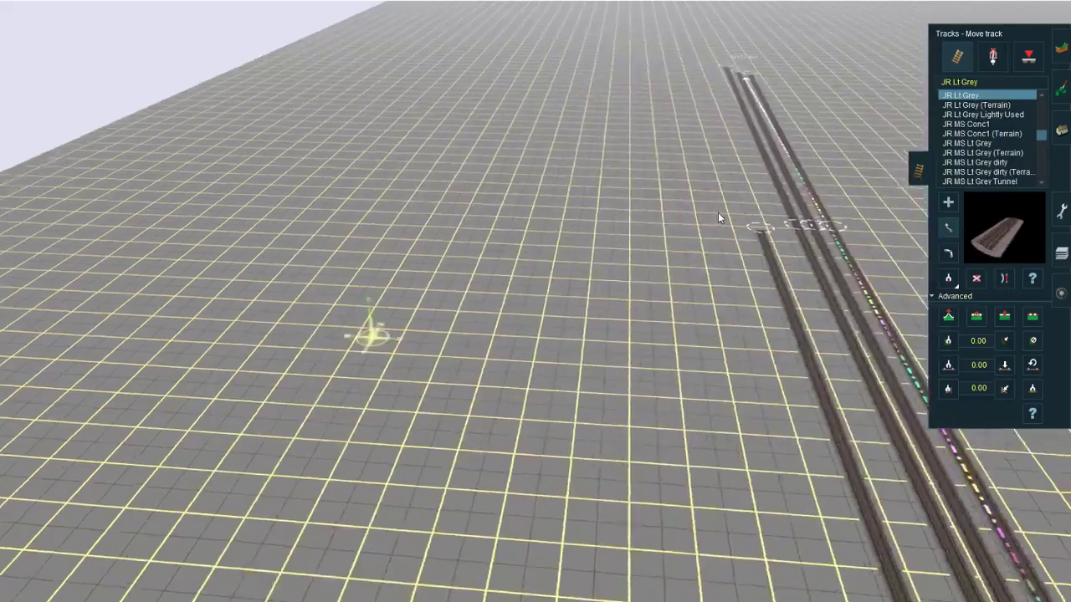
Step: Move the free end of the shorter outer track closer to the three parallel main tracks
{"action": "right_click", "coordinate": [542, 547]}
{"action": "scroll", "coordinate": [535, 544], "scroll_direction": "down", "scroll_amount": 5}
{"action": "right_click", "coordinate": [427, 525]}
{"action": "right_click", "coordinate": [631, 209]}
{"action": "scroll", "coordinate": [630, 209], "scroll_direction": "up", "scroll_amount": 5}
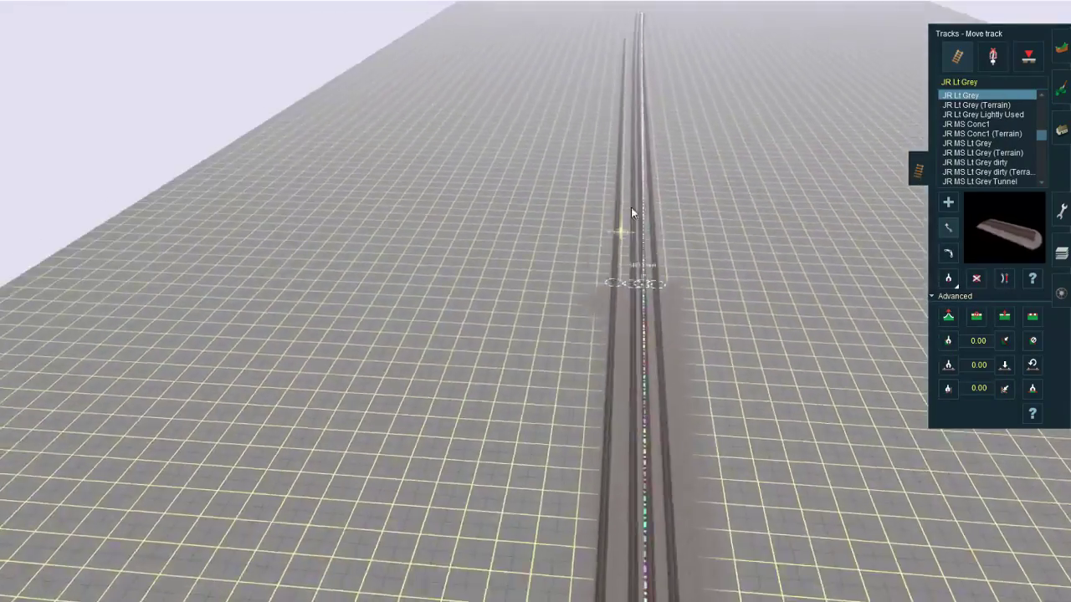
{"action": "right_click", "coordinate": [595, 144]}
{"action": "right_click", "coordinate": [543, 110]}
{"action": "right_click", "coordinate": [566, 186]}
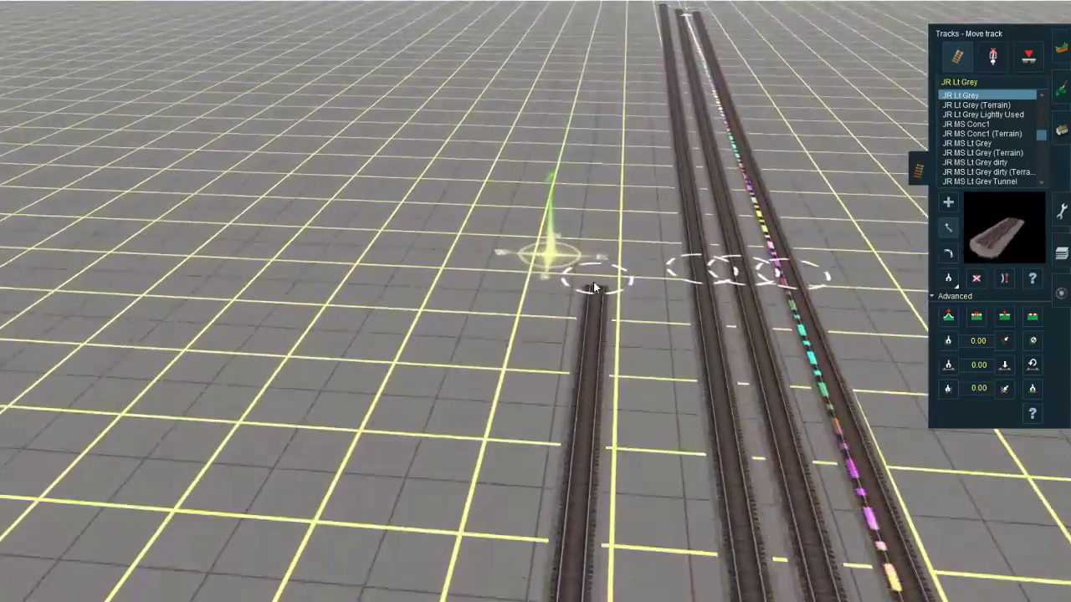
{"action": "left_click_drag", "start_coordinate": [593, 281], "coordinate": [644, 228]}
Step: Extend the outer track with a new JR Lt Grey segment running alongside the mains
{"action": "key", "text": "a"}
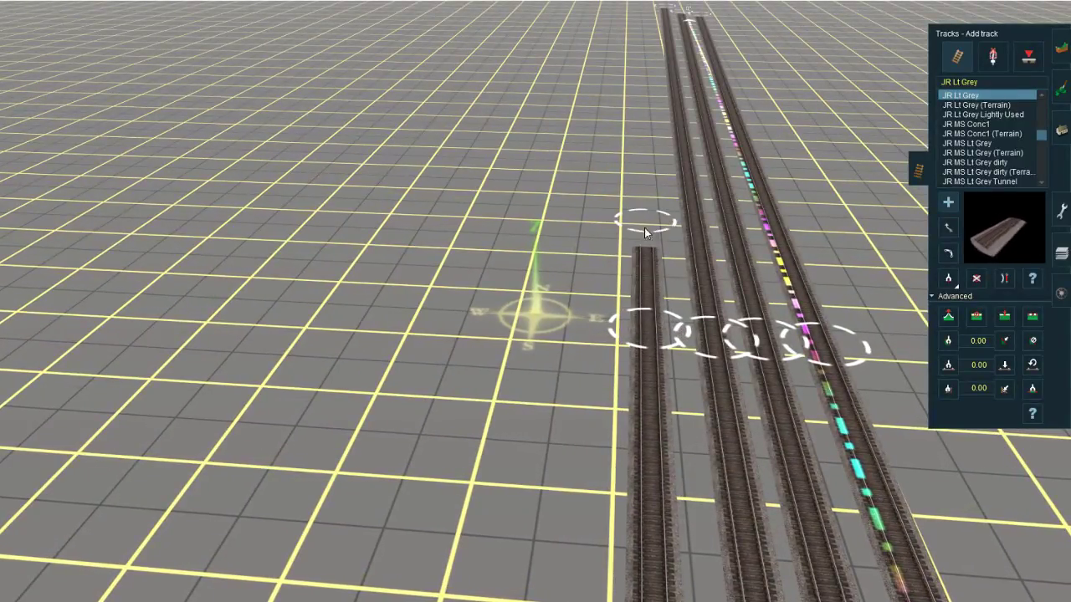
{"action": "key", "text": "s"}
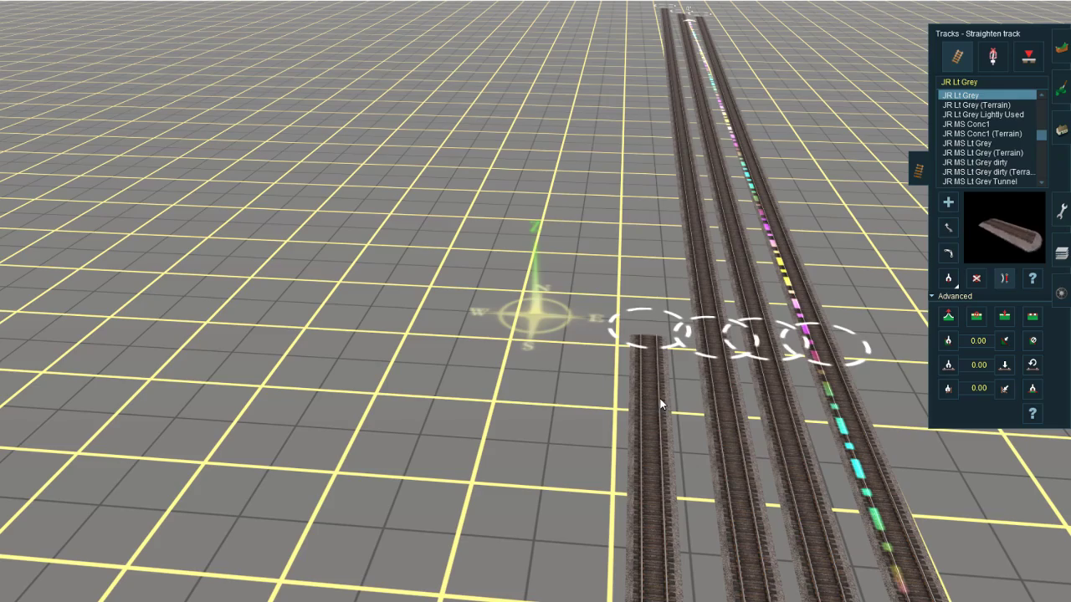
{"action": "right_click_drag", "start_coordinate": [651, 285], "coordinate": [521, 456]}
{"action": "left_click_drag", "start_coordinate": [522, 457], "coordinate": [541, 180]}
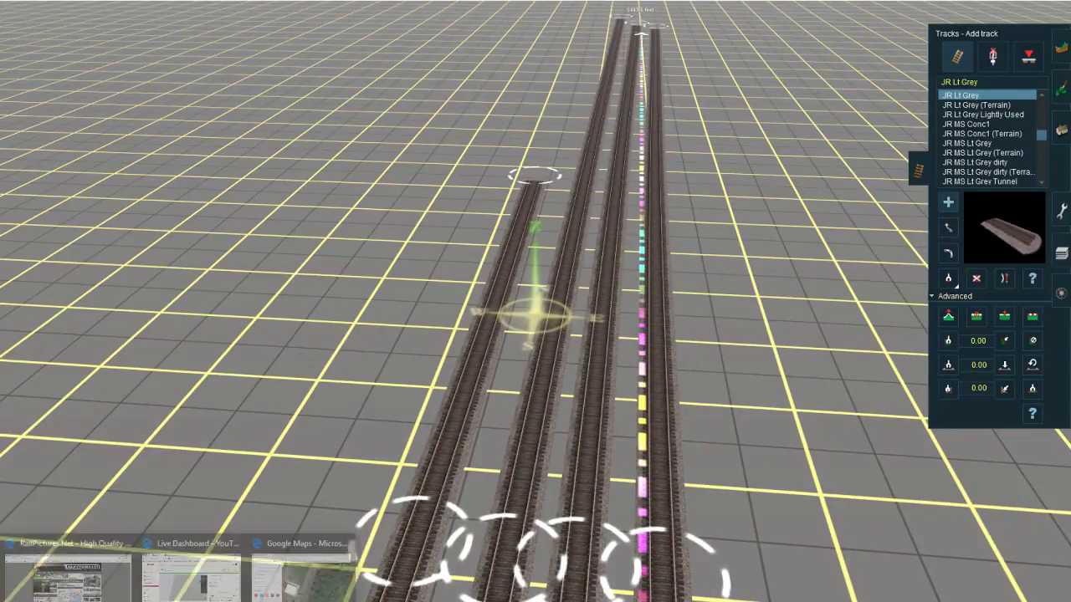
Step: Check the Google Maps satellite view, then in Trainz lengthen the outer track and add a second track converging on its new end
{"action": "left_click", "coordinate": [279, 583]}
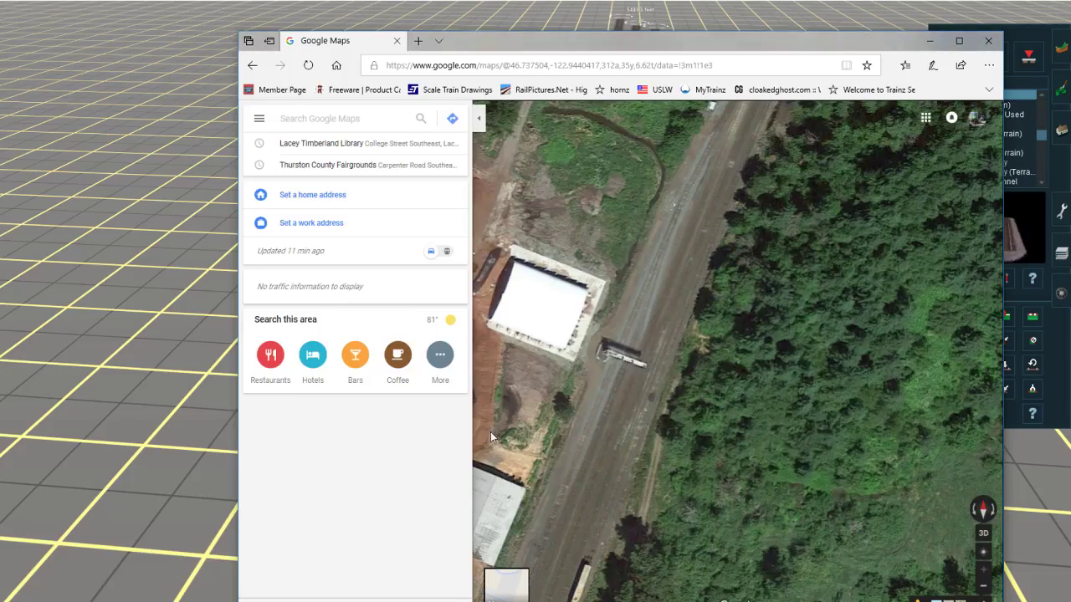
{"action": "left_click", "coordinate": [136, 320]}
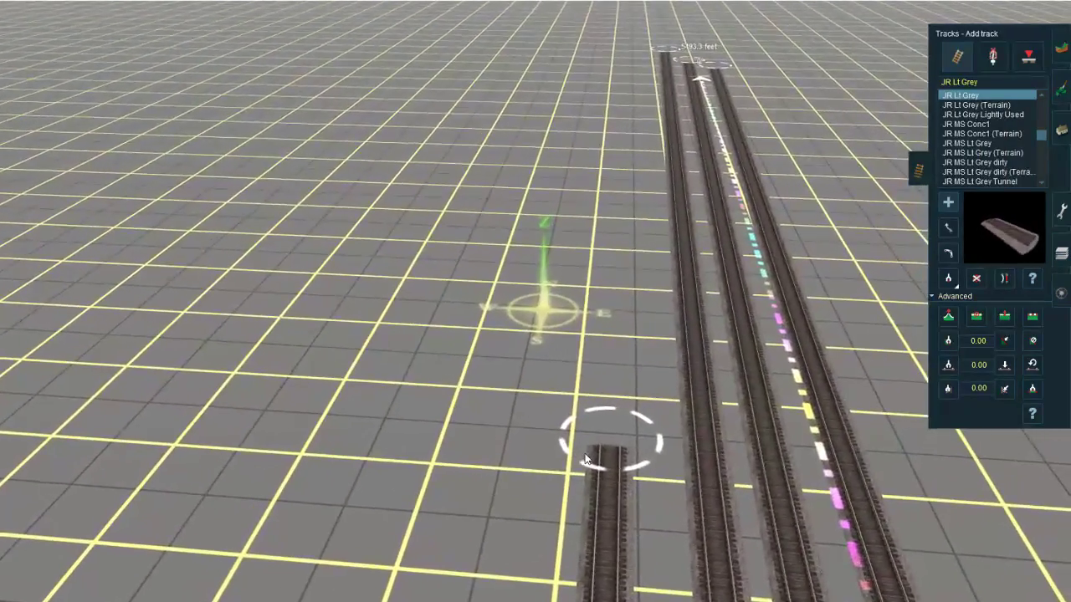
{"action": "right_click", "coordinate": [601, 447]}
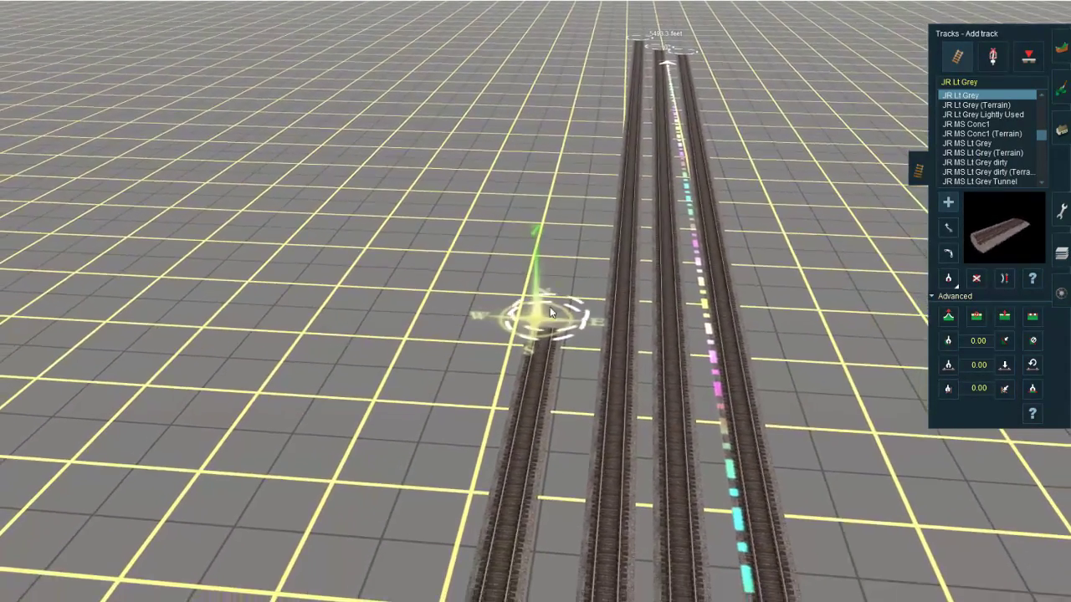
{"action": "left_click", "coordinate": [550, 312]}
{"action": "left_click", "coordinate": [559, 153]}
{"action": "right_click", "coordinate": [511, 470]}
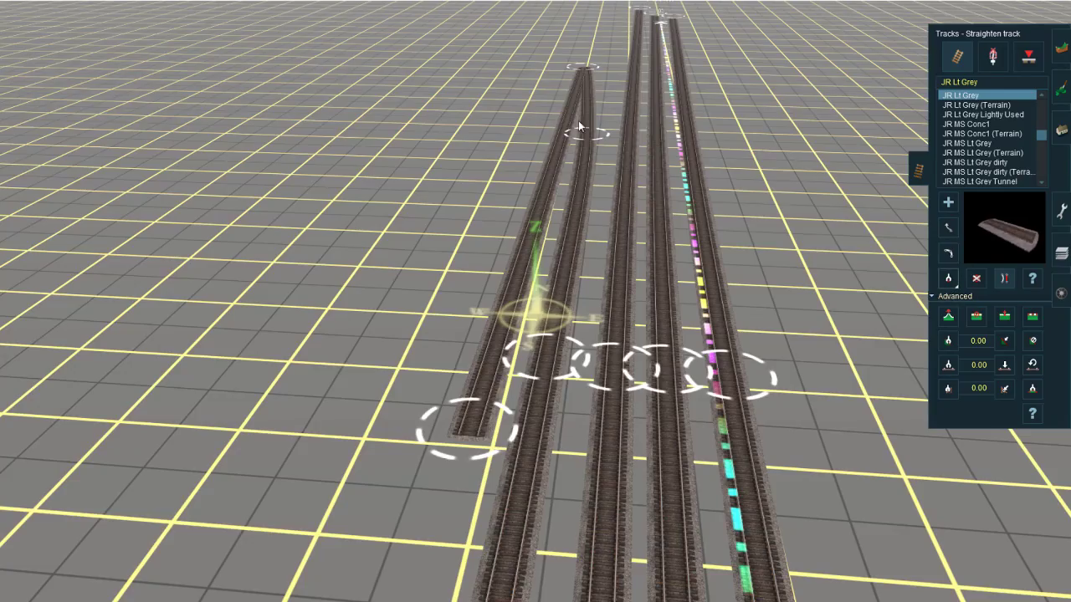
{"action": "right_click", "coordinate": [578, 120]}
{"action": "right_click", "coordinate": [471, 447]}
{"action": "key", "text": "a"}
{"action": "right_click", "coordinate": [502, 399]}
{"action": "scroll", "coordinate": [507, 395], "scroll_direction": "down", "scroll_amount": 3}
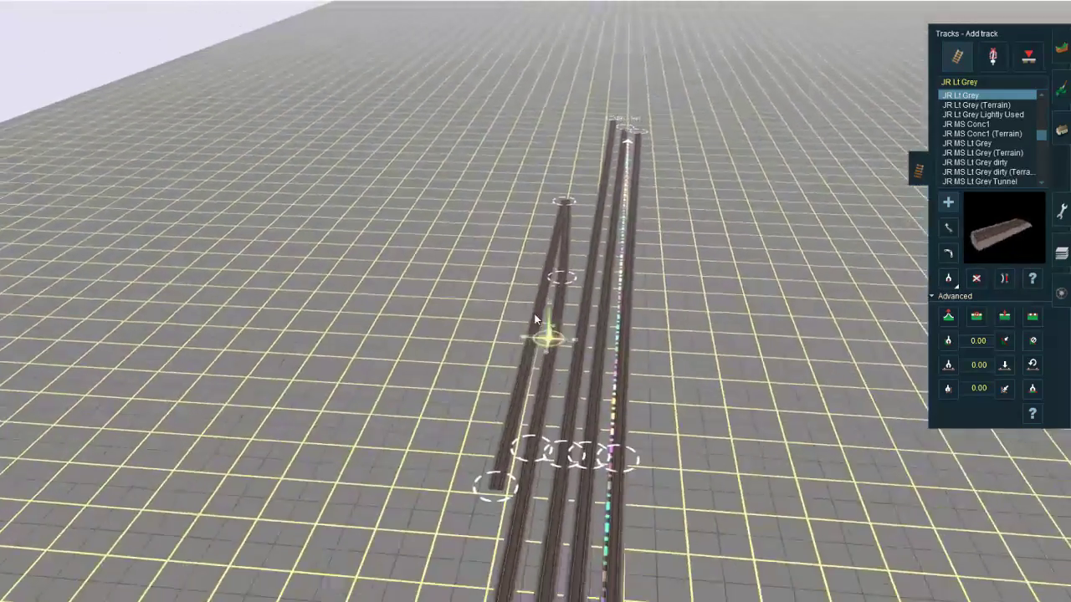
{"action": "right_click", "coordinate": [535, 316]}
{"action": "scroll", "coordinate": [543, 310], "scroll_direction": "up", "scroll_amount": 3}
{"action": "key", "text": "z"}
{"action": "left_click", "coordinate": [597, 315]}
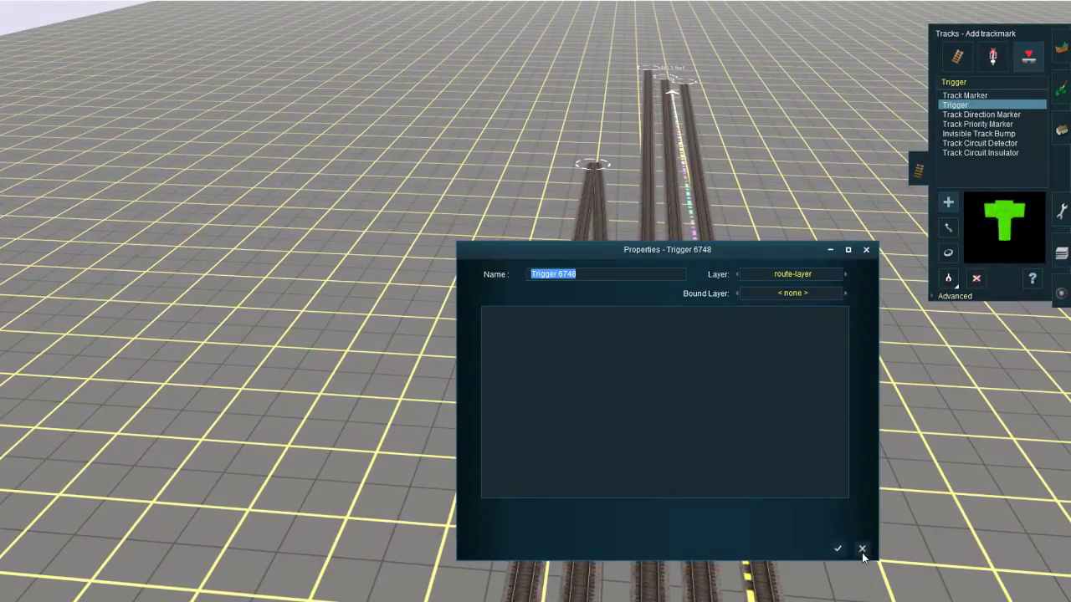
{"action": "left_click", "coordinate": [861, 549]}
{"action": "key", "text": "t"}
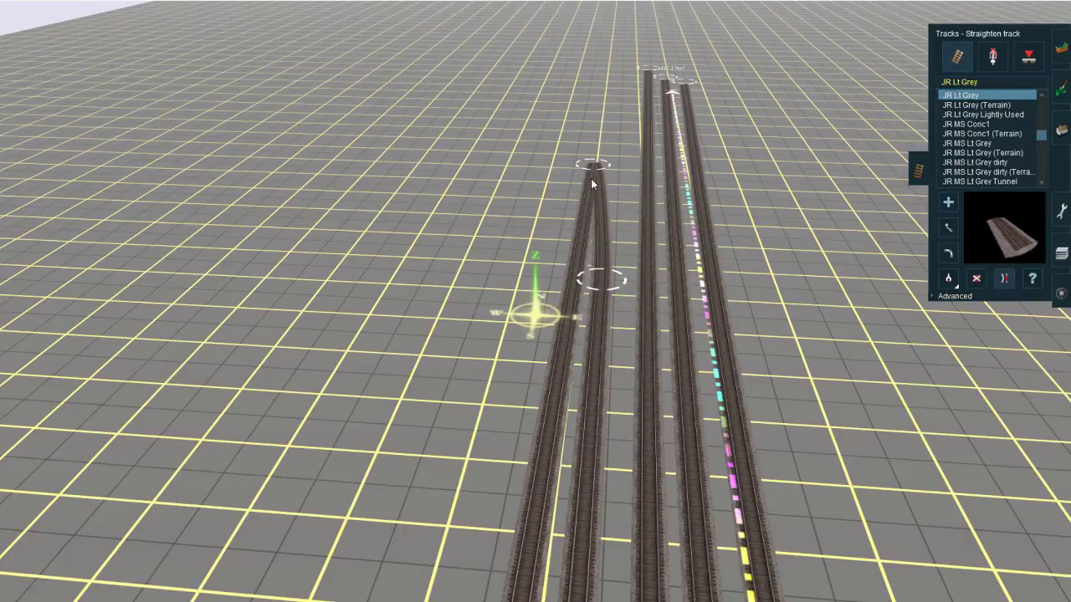
Step: Extend track from the junction of the two outer tracks onto the nearest main and lengthen that main beyond its old end
{"action": "right_click", "coordinate": [600, 129]}
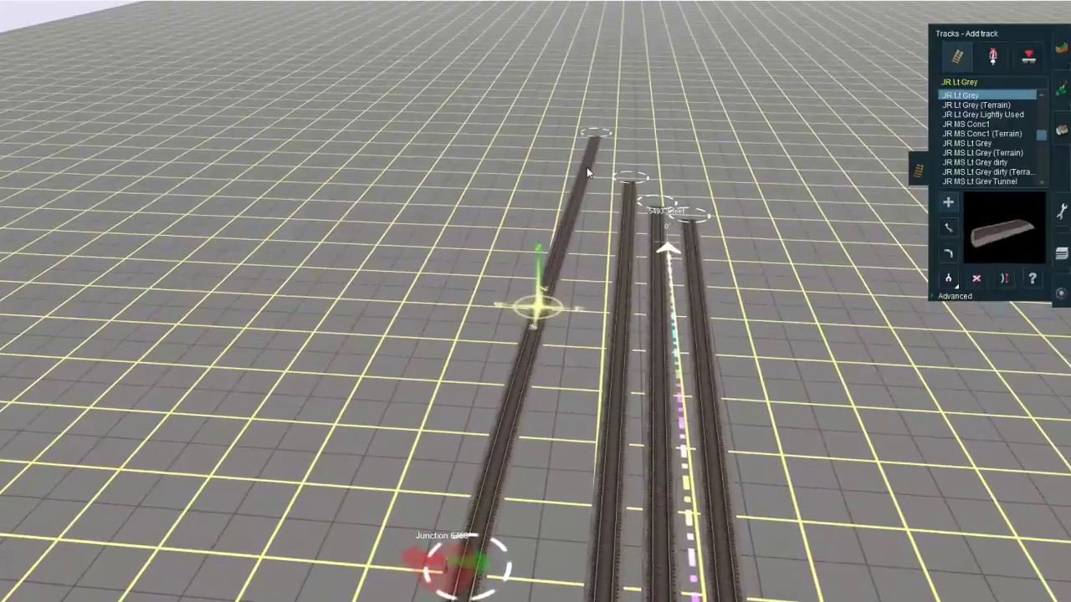
{"action": "mouse_move", "coordinate": [596, 174]}
{"action": "left_mouse_down"}
{"action": "mouse_move", "coordinate": [624, 151]}
{"action": "mouse_move", "coordinate": [562, 191]}
{"action": "mouse_move", "coordinate": [587, 164]}
{"action": "left_mouse_up"}
{"action": "right_click", "coordinate": [623, 151]}
{"action": "scroll", "coordinate": [585, 368], "scroll_direction": "down", "scroll_amount": 3}
{"action": "right_click", "coordinate": [585, 411]}
{"action": "scroll", "coordinate": [587, 407], "scroll_direction": "down", "scroll_amount": 3}
{"action": "right_click", "coordinate": [468, 318]}
{"action": "scroll", "coordinate": [475, 316], "scroll_direction": "up", "scroll_amount": 3}
Step: Try to straighten the connecting track where it meets the nearest main, and delete that connection
{"action": "left_click", "coordinate": [1004, 278]}
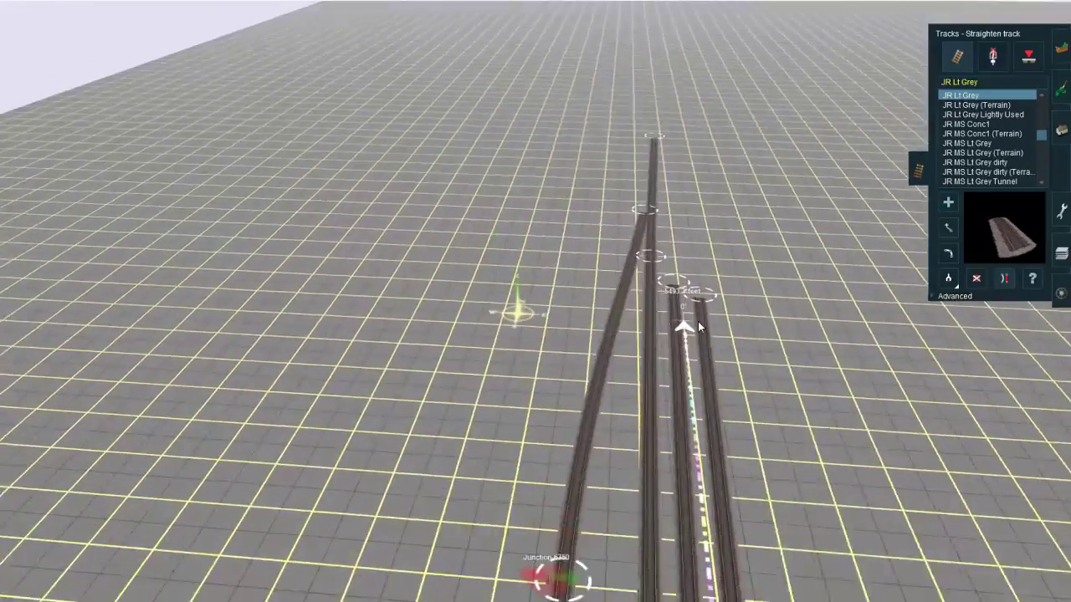
{"action": "right_click", "coordinate": [644, 213]}
{"action": "scroll", "coordinate": [566, 303], "scroll_direction": "up", "scroll_amount": 3}
{"action": "right_click", "coordinate": [569, 303]}
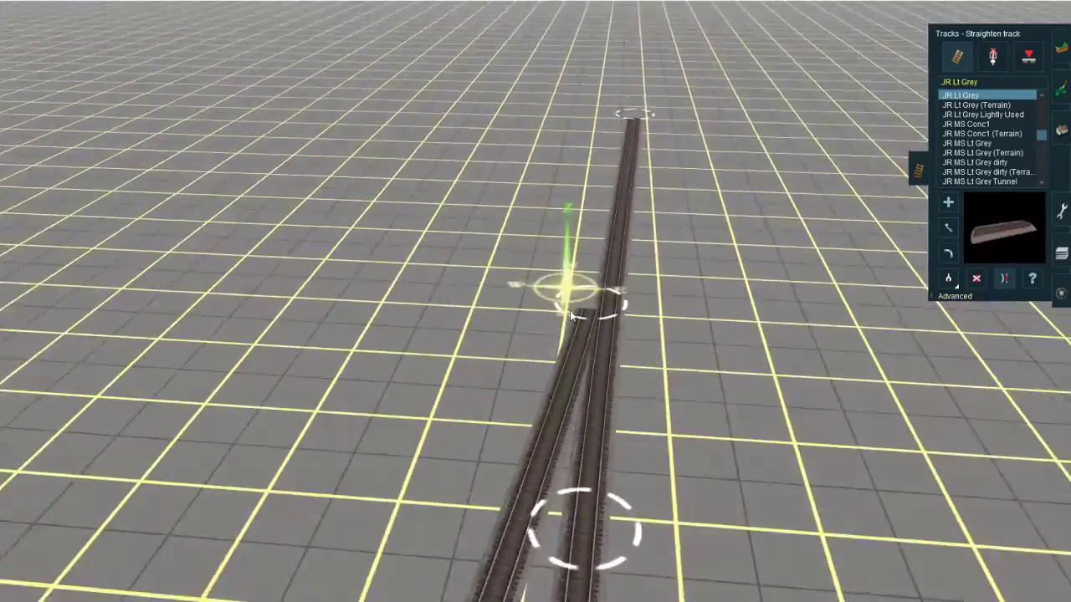
{"action": "right_click", "coordinate": [545, 360]}
{"action": "left_click", "coordinate": [537, 359]}
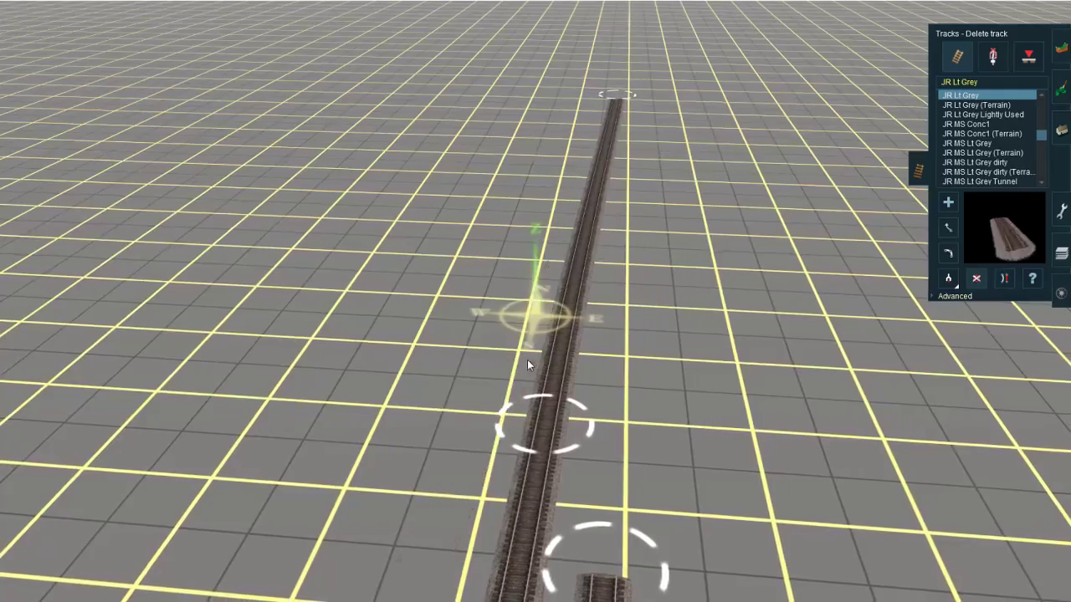
{"action": "key", "text": "d"}
Step: Add a short lead beyond the outer tracks' junction and connect it to the nearest main with new JR Lt Grey track
{"action": "key", "text": "a"}
{"action": "left_click", "coordinate": [598, 348]}
{"action": "right_click", "coordinate": [604, 251]}
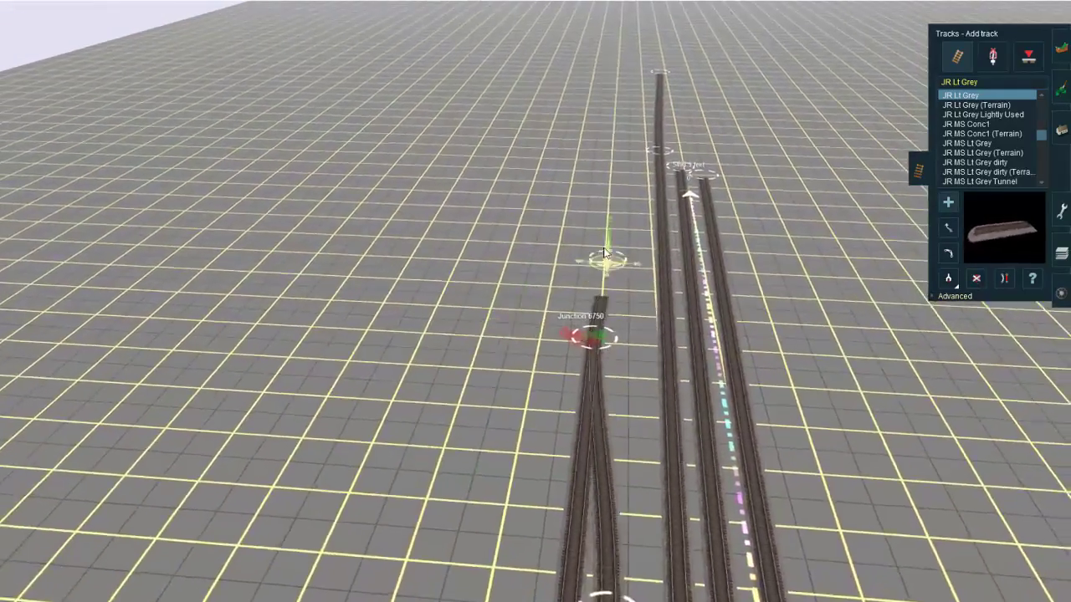
{"action": "right_click", "coordinate": [579, 208]}
{"action": "left_click", "coordinate": [613, 235]}
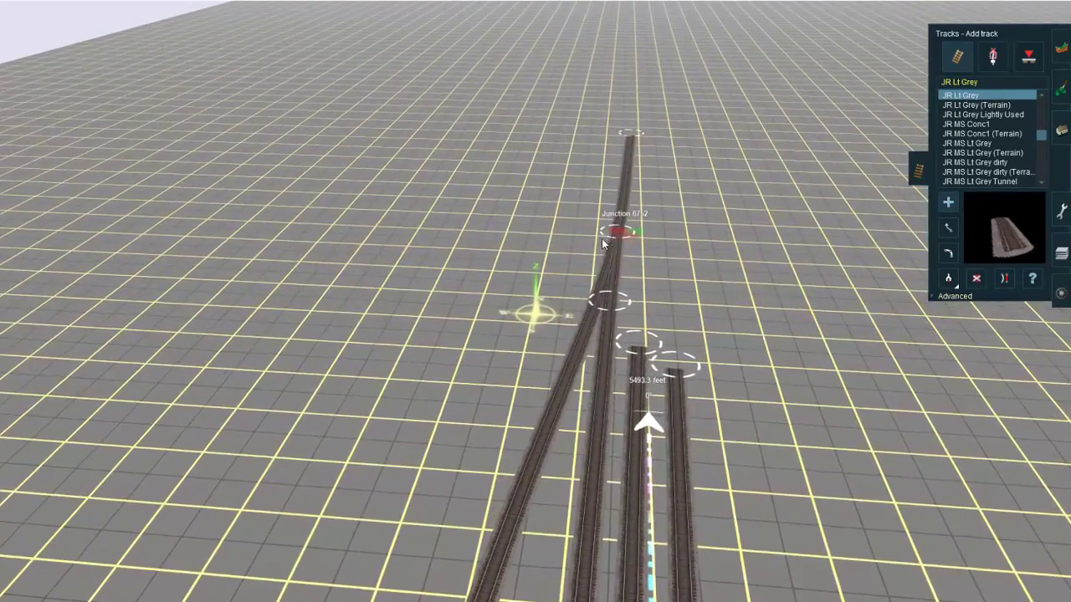
Step: Straighten the short track section next to the junction where the connecting track joins the nearest main
{"action": "right_click", "coordinate": [606, 194]}
{"action": "scroll", "coordinate": [602, 237], "scroll_direction": "up", "scroll_amount": 3}
{"action": "right_click", "coordinate": [545, 299]}
{"action": "key", "text": "s"}
{"action": "left_click", "coordinate": [599, 274]}
Step: Move the spline point on the inner of the two converging outer tracks away from the outermost track
{"action": "right_click", "coordinate": [417, 552]}
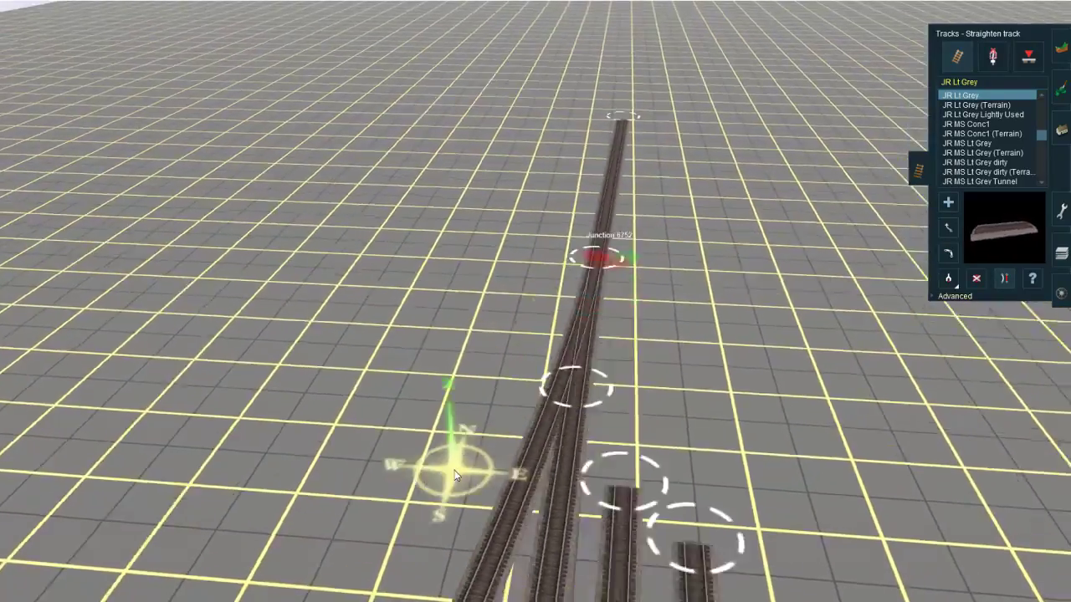
{"action": "scroll", "coordinate": [421, 569], "scroll_direction": "down", "scroll_amount": 3}
{"action": "right_click", "coordinate": [422, 574]}
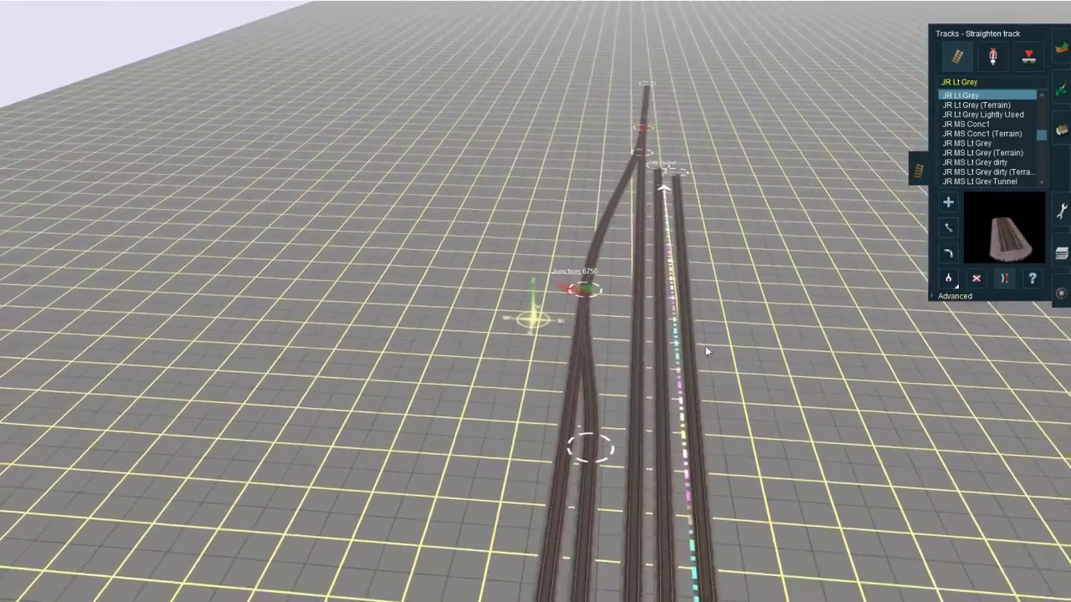
{"action": "right_click", "coordinate": [643, 433]}
{"action": "scroll", "coordinate": [619, 376], "scroll_direction": "up", "scroll_amount": 4}
{"action": "right_click", "coordinate": [614, 334]}
{"action": "key", "text": "m"}
{"action": "right_click", "coordinate": [408, 388]}
{"action": "scroll", "coordinate": [408, 384], "scroll_direction": "up", "scroll_amount": 4}
{"action": "right_click", "coordinate": [500, 316]}
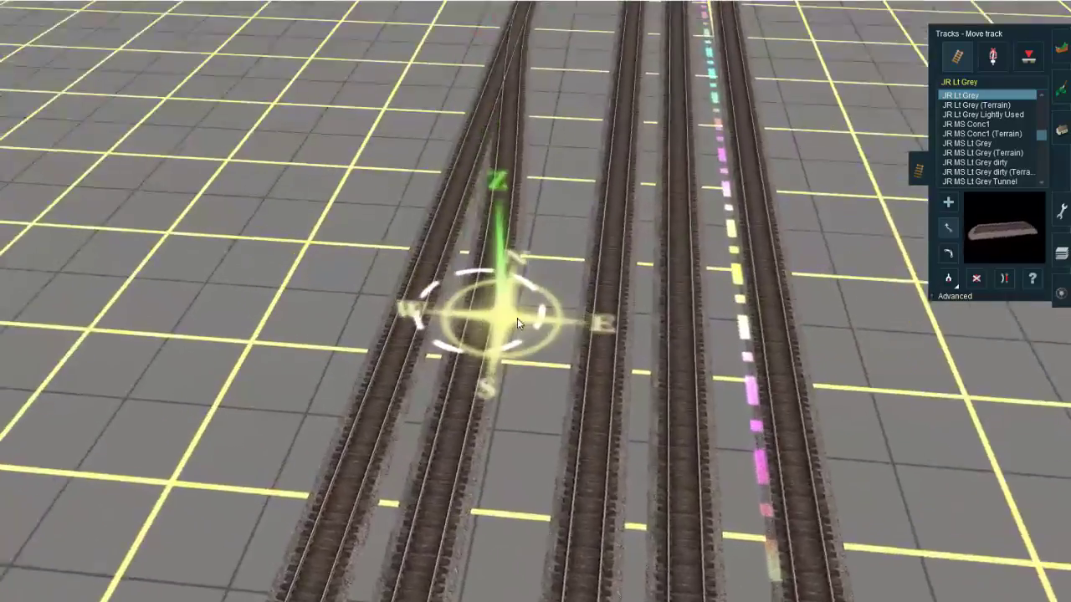
{"action": "left_click_drag", "start_coordinate": [500, 315], "coordinate": [540, 317]}
{"action": "right_click", "coordinate": [500, 310]}
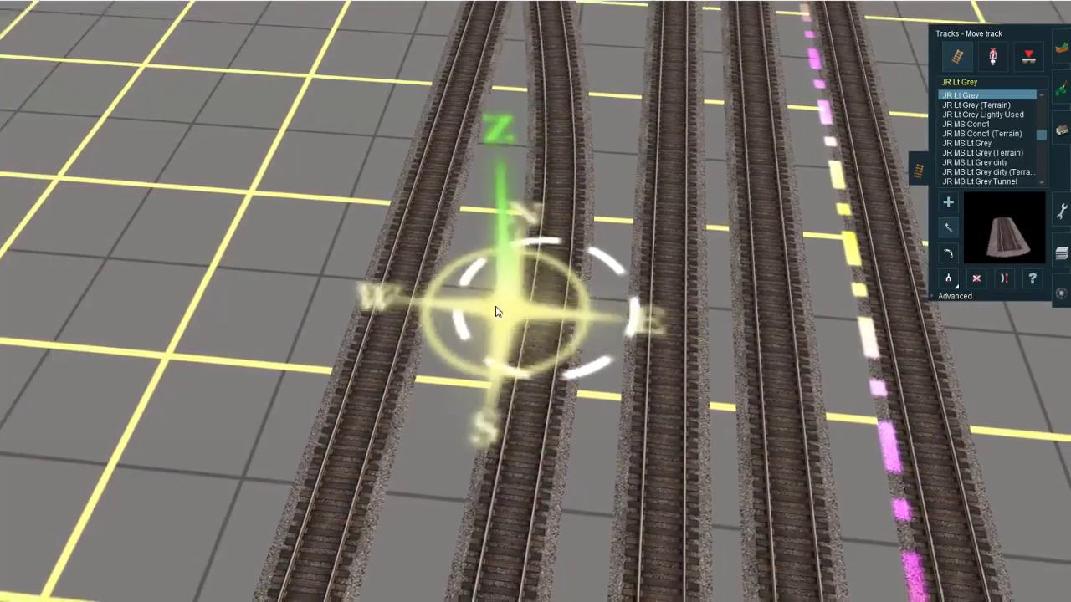
Step: Insert a spline point in the converging track shortly before its junction with the outermost track
{"action": "scroll", "coordinate": [502, 307], "scroll_direction": "down", "scroll_amount": 5}
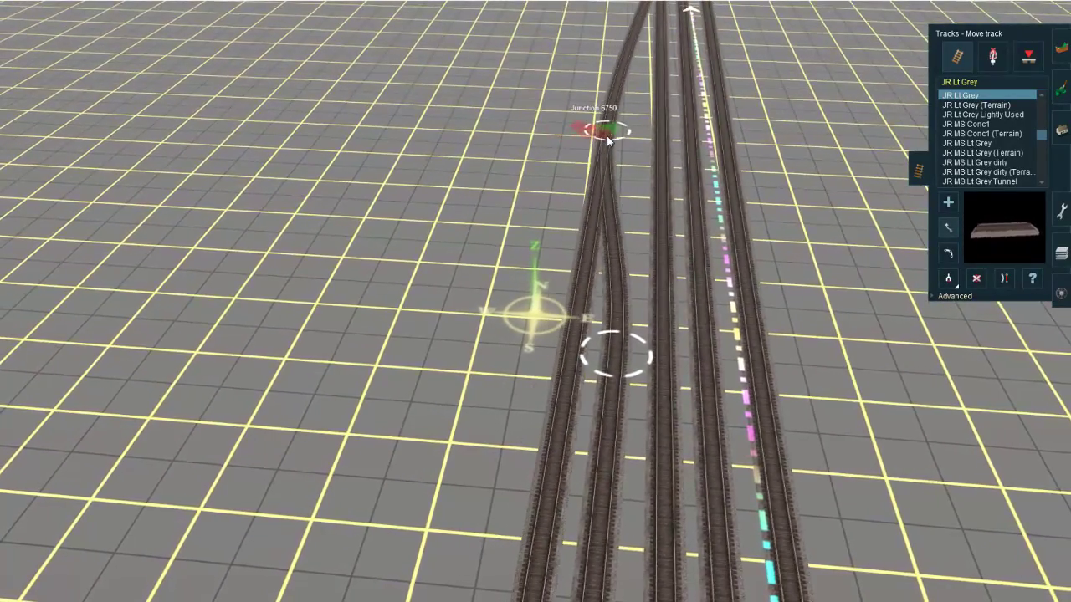
{"action": "right_click", "coordinate": [606, 138]}
{"action": "key", "text": "Down"}
{"action": "scroll", "coordinate": [569, 334], "scroll_direction": "up", "scroll_amount": 5}
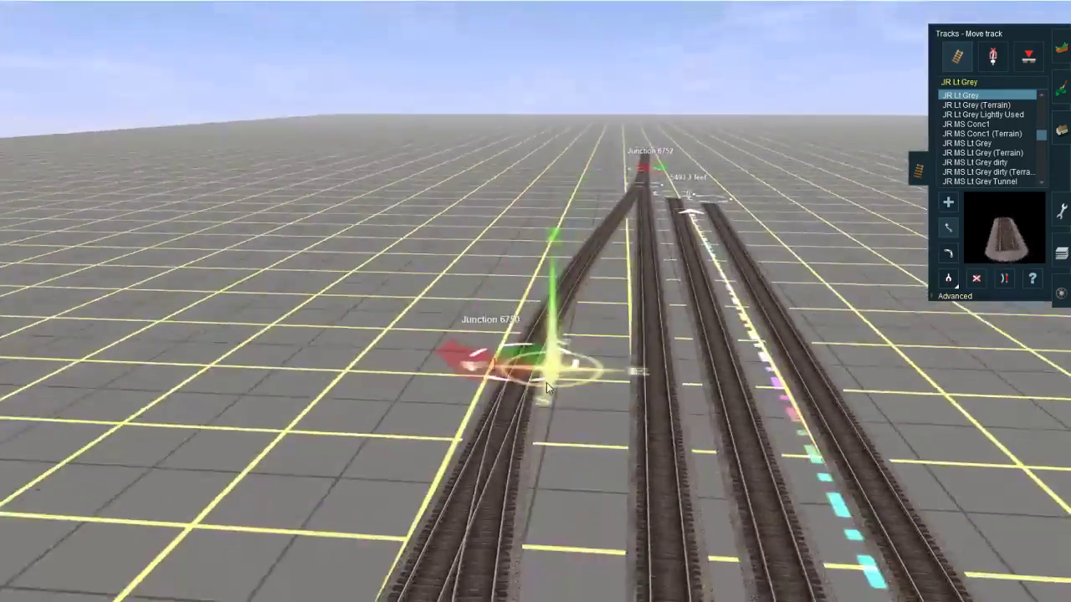
{"action": "right_click", "coordinate": [497, 355]}
{"action": "key", "text": "Right"}
{"action": "left_click", "coordinate": [961, 294]}
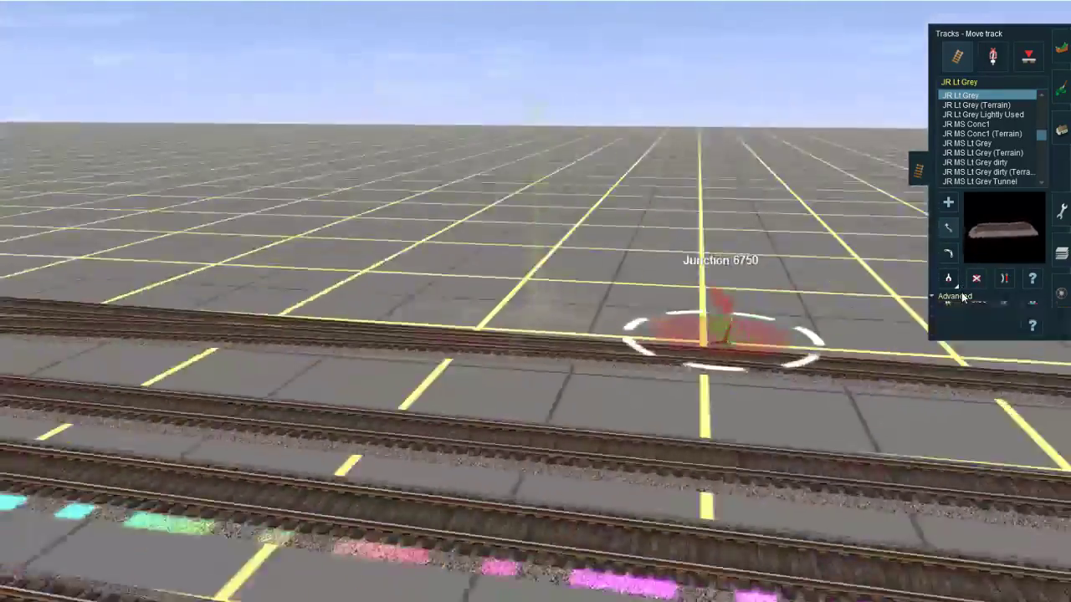
{"action": "left_click", "coordinate": [1000, 310]}
{"action": "left_click", "coordinate": [525, 301]}
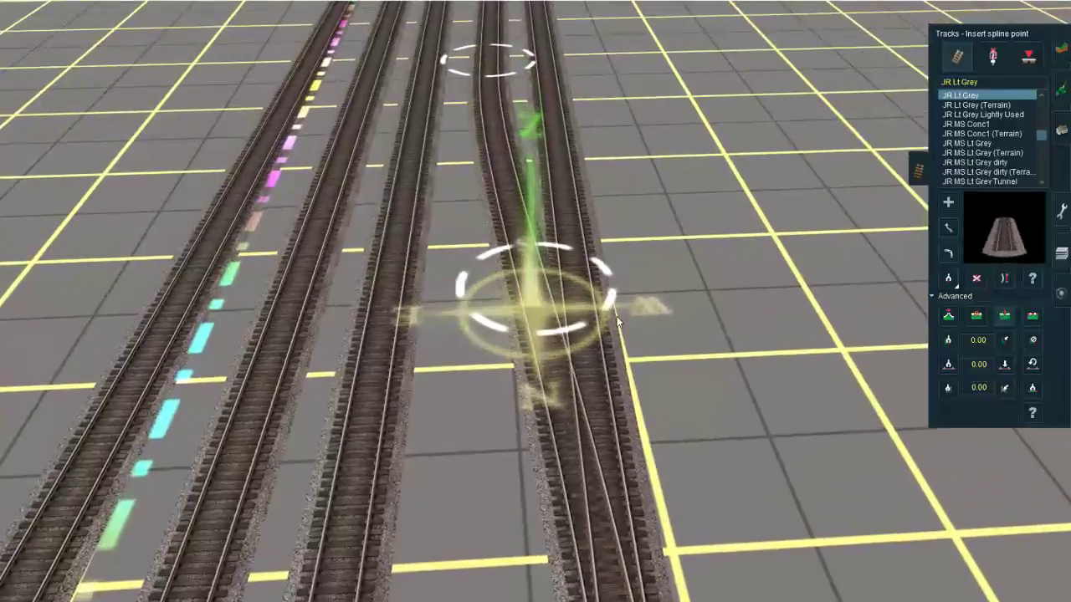
Step: Move the new spline point closer to the outer tracks' junction, in line with the outermost track
{"action": "key", "text": "m"}
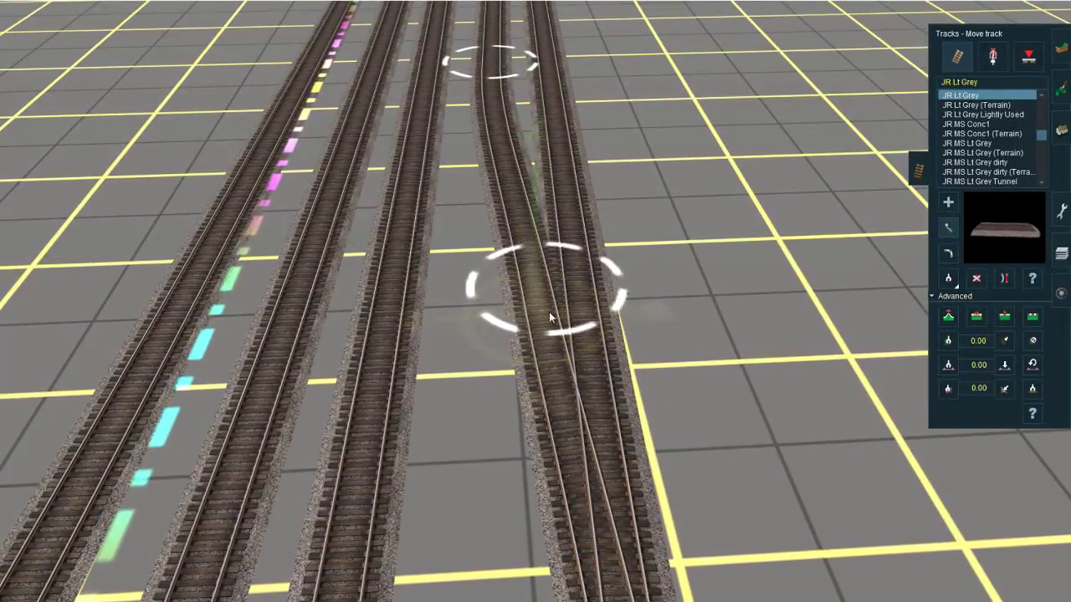
{"action": "left_click_drag", "start_coordinate": [549, 311], "coordinate": [581, 391]}
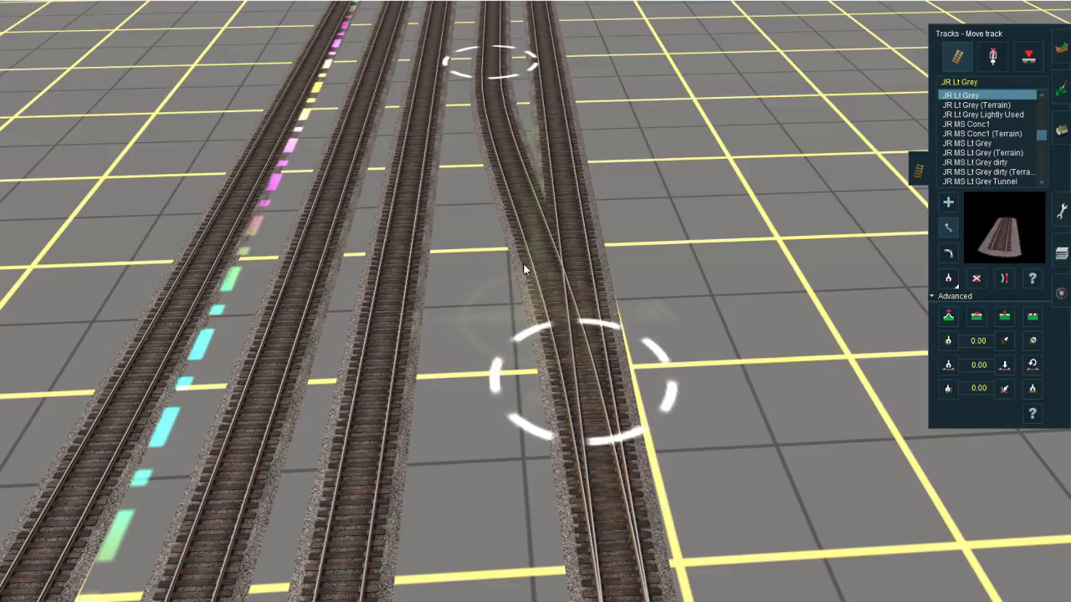
{"action": "key", "text": "Down"}
{"action": "right_click_drag", "start_coordinate": [546, 328], "coordinate": [527, 214]}
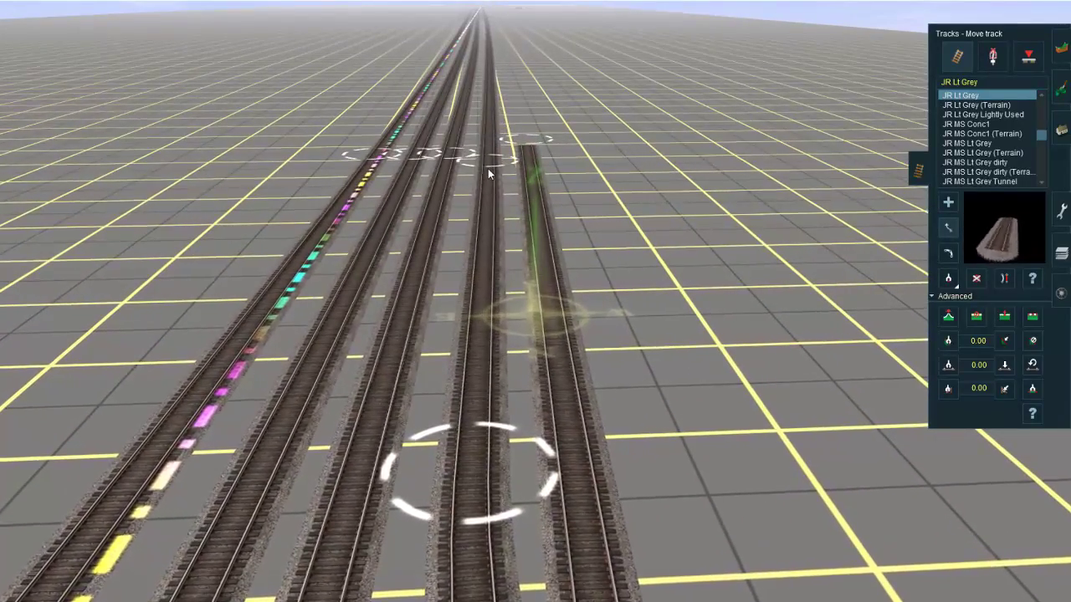
Step: Switch the direction of the junction where the two outer tracks converge and check the reshaped turnout
{"action": "right_click", "coordinate": [500, 454]}
{"action": "scroll", "coordinate": [532, 334], "scroll_direction": "down", "scroll_amount": 5}
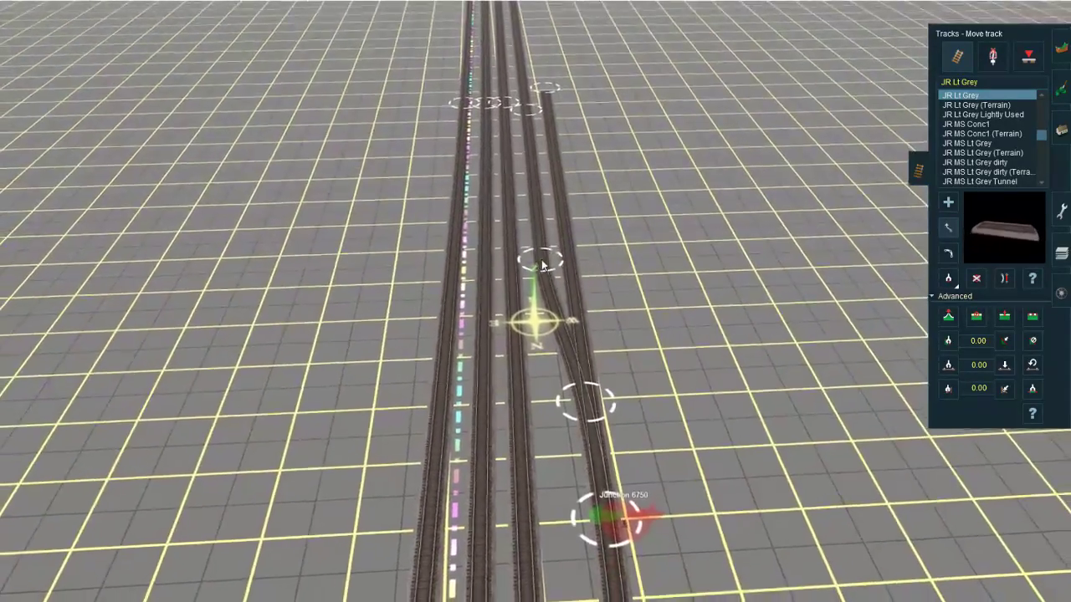
{"action": "key", "text": "Down"}
{"action": "right_click", "coordinate": [565, 418]}
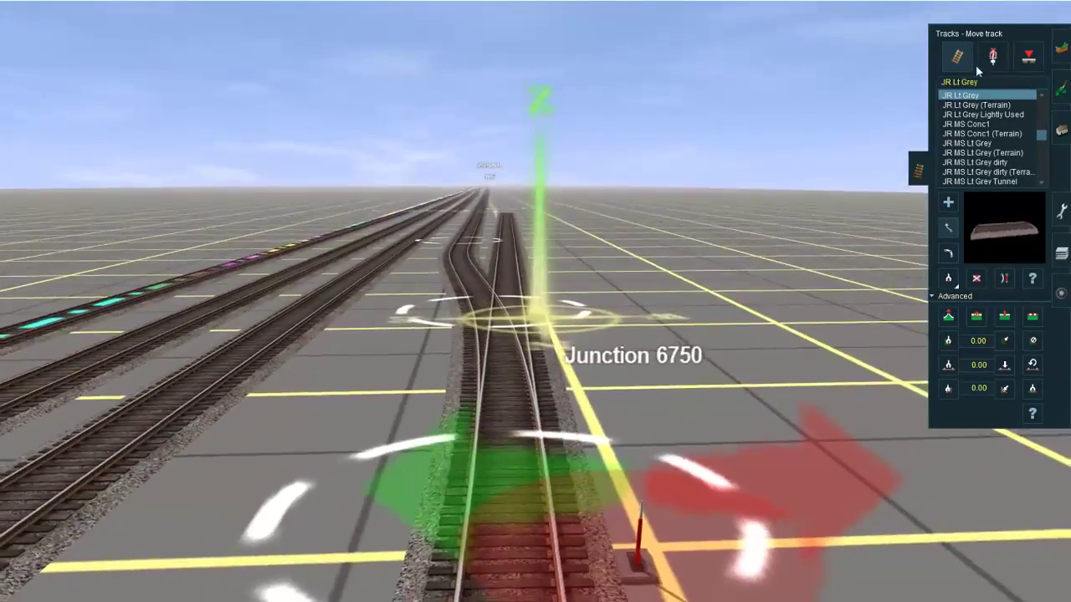
{"action": "left_click", "coordinate": [992, 56]}
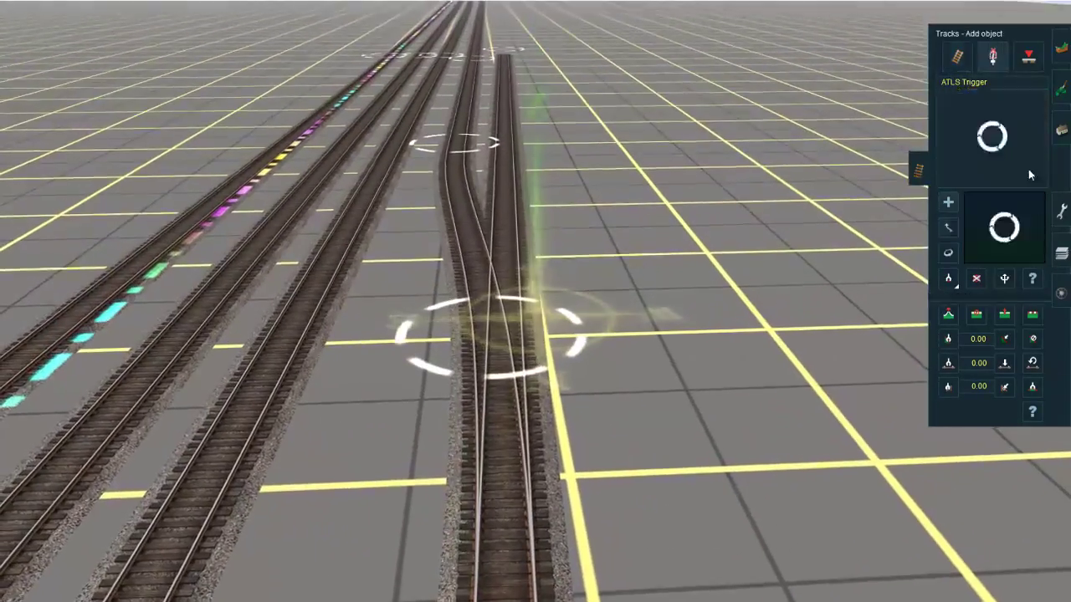
{"action": "right_click", "coordinate": [547, 402]}
{"action": "left_click", "coordinate": [433, 307]}
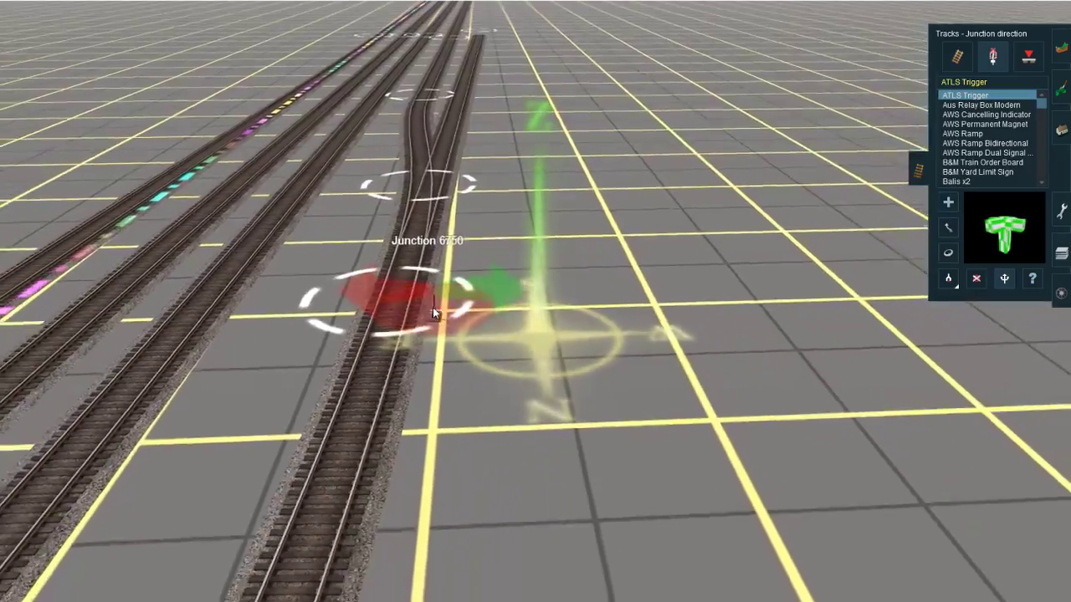
{"action": "key", "text": "Down"}
{"action": "right_click", "coordinate": [433, 307]}
{"action": "right_click", "coordinate": [522, 268]}
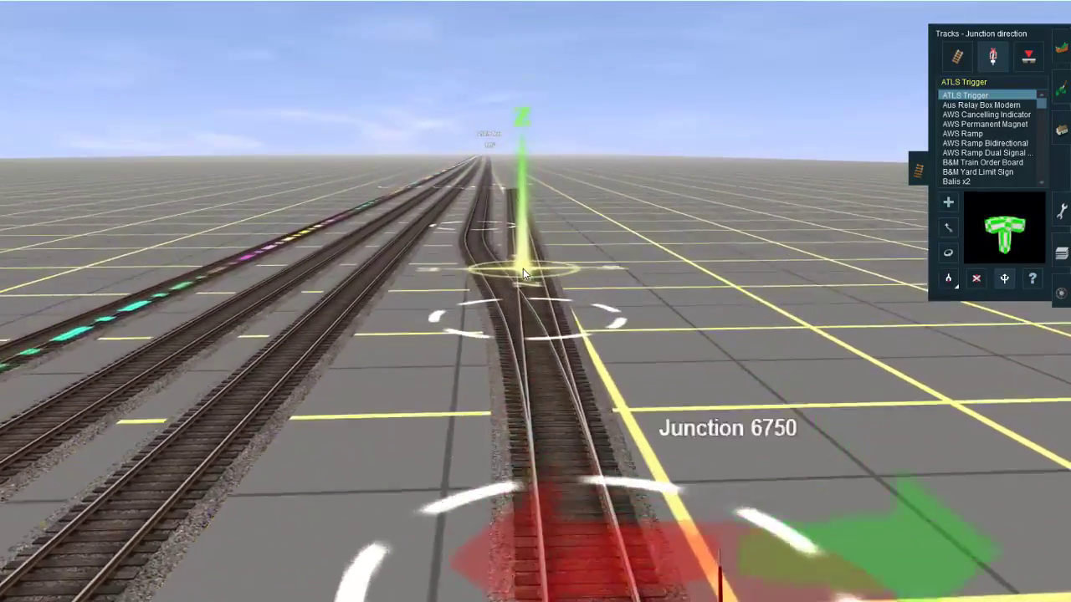
{"action": "right_click", "coordinate": [367, 383]}
{"action": "key", "text": "Left"}
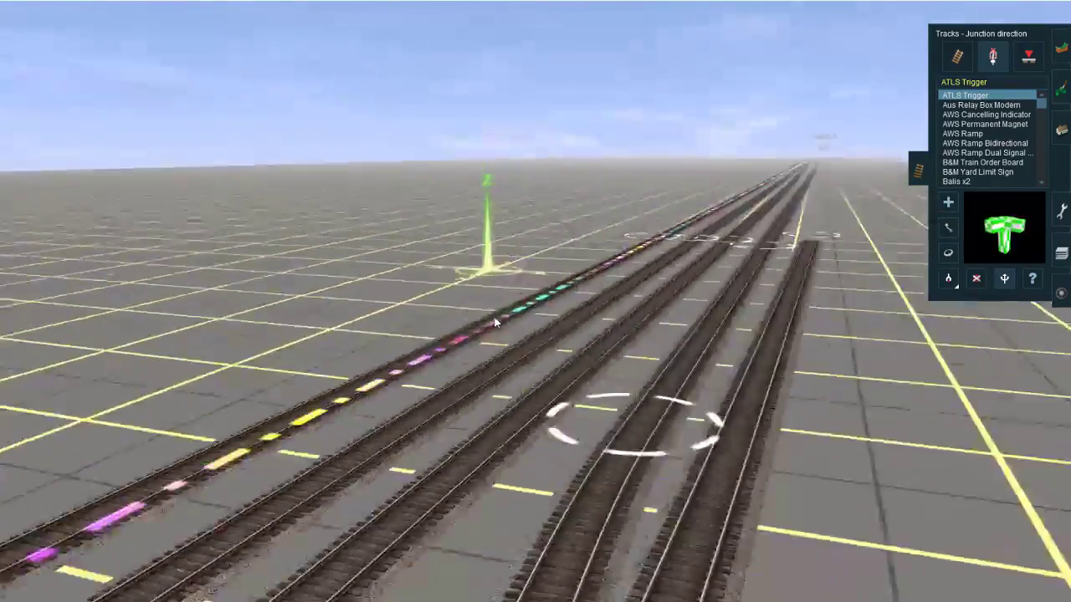
{"action": "right_click", "coordinate": [439, 352]}
{"action": "key", "text": "Up"}
Step: Search the scenery objects for "signal br" and clear the search
{"action": "left_click", "coordinate": [1061, 129]}
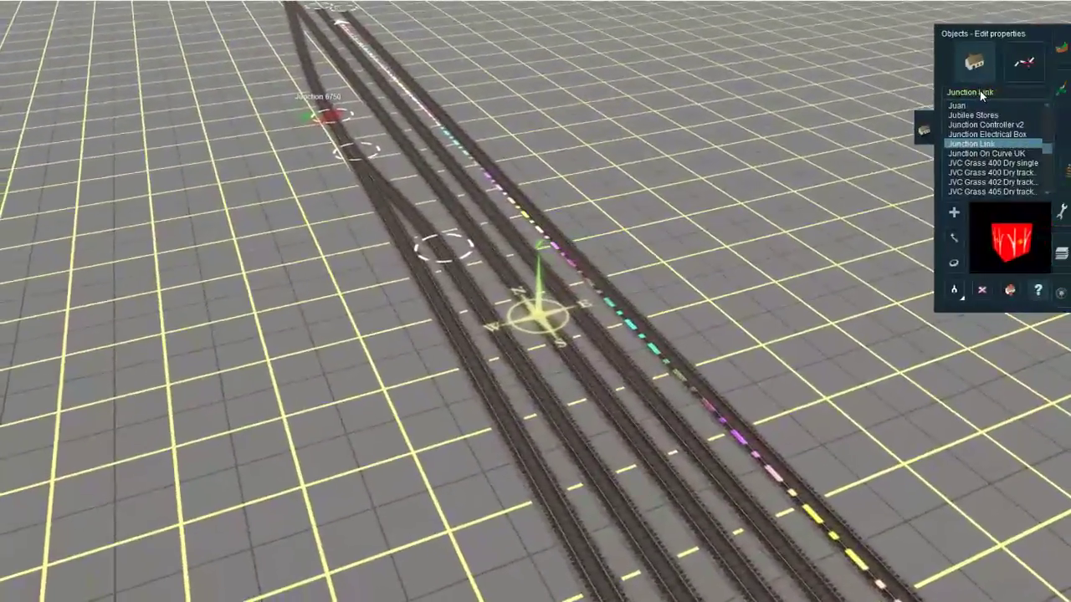
{"action": "left_click", "coordinate": [980, 92]}
{"action": "type", "text": "signal br"}
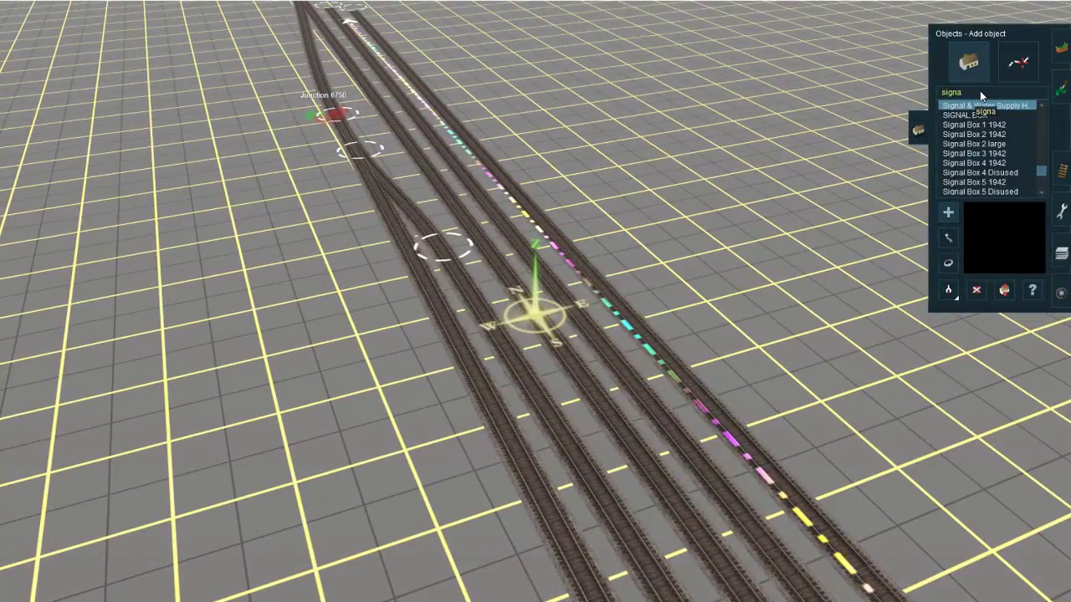
{"action": "key", "text": "BackSpace"}
{"action": "key", "text": "BackSpace"}
{"action": "key", "text": "BackSpace"}
{"action": "key", "text": "BackSpace"}
{"action": "key", "text": "BackSpace"}
{"action": "key", "text": "BackSpace"}
{"action": "key", "text": "BackSpace"}
{"action": "key", "text": "BackSpace"}
{"action": "key", "text": "BackSpace"}
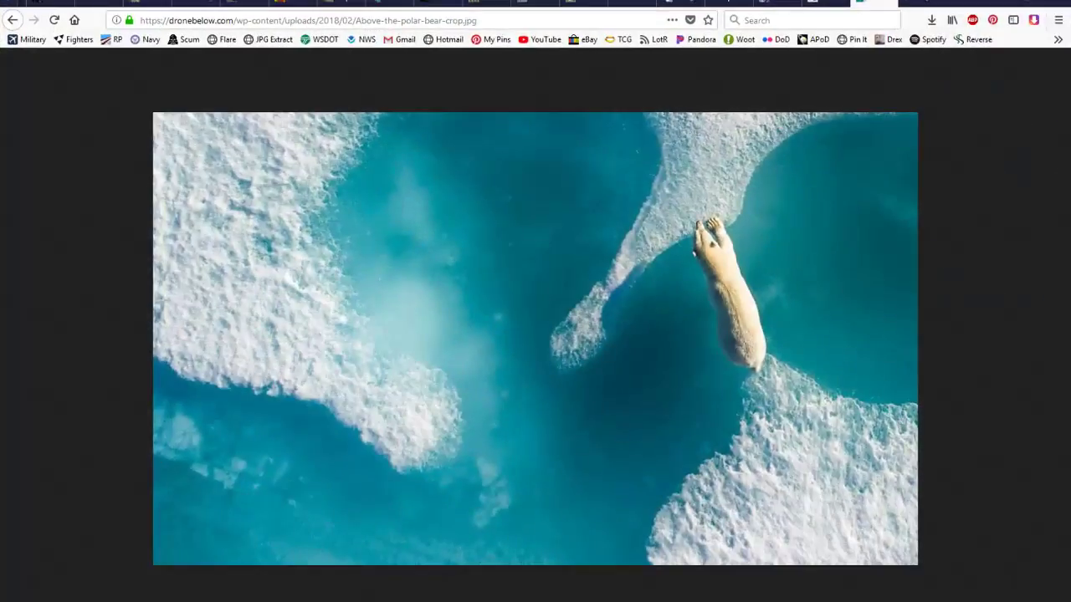
Step: Switch to the YouTube Live Dashboard to check the stream and its chat, and return to Trainz
{"action": "mouse_move", "coordinate": [179, 601]}
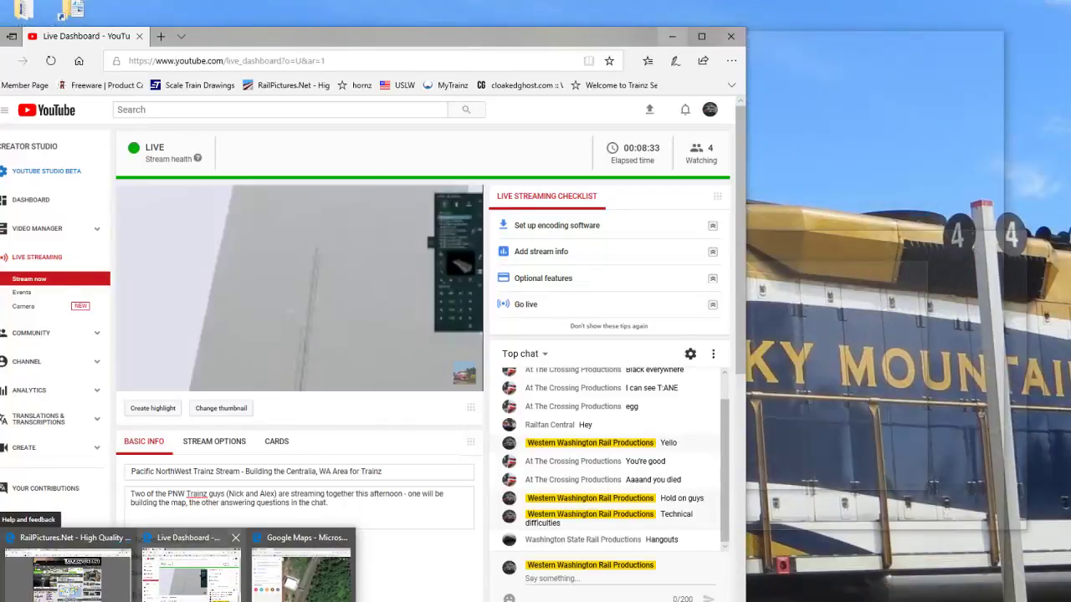
{"action": "left_click", "coordinate": [192, 577]}
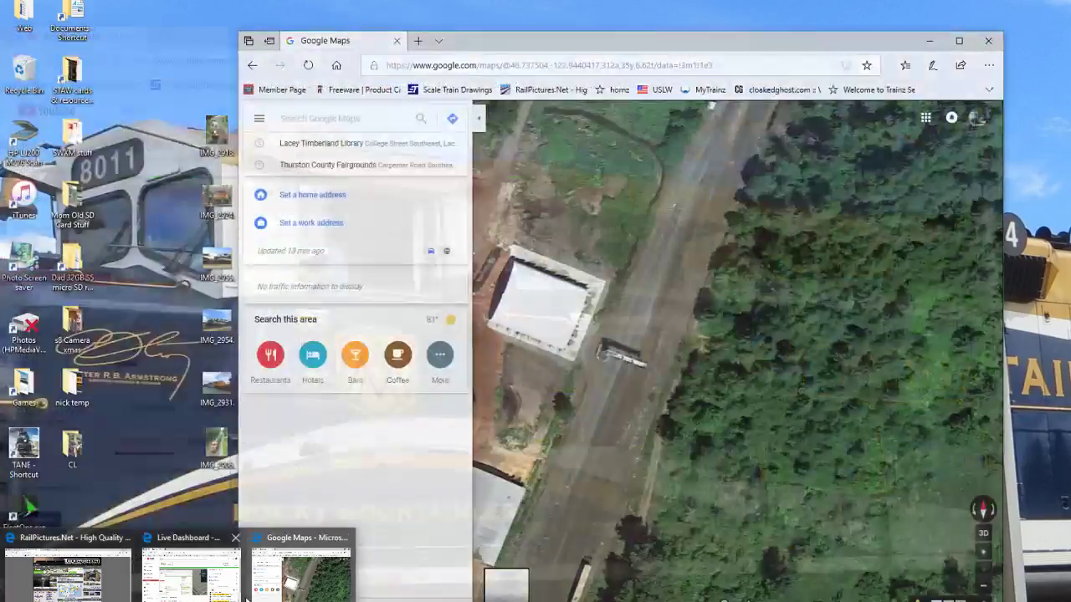
{"action": "left_click", "coordinate": [224, 597]}
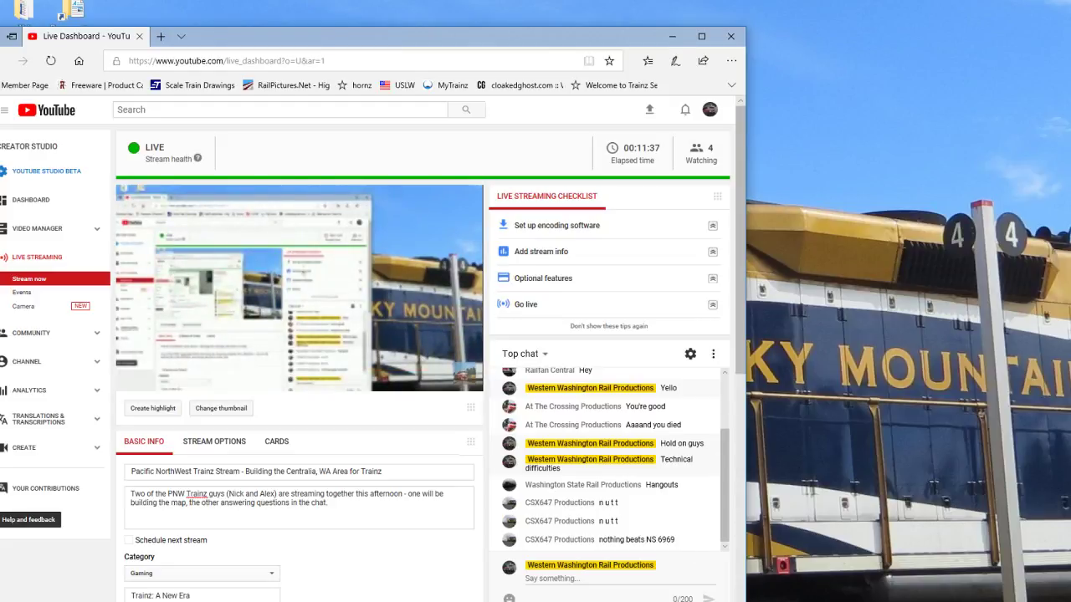
{"action": "left_click", "coordinate": [204, 601]}
{"action": "left_click", "coordinate": [273, 573]}
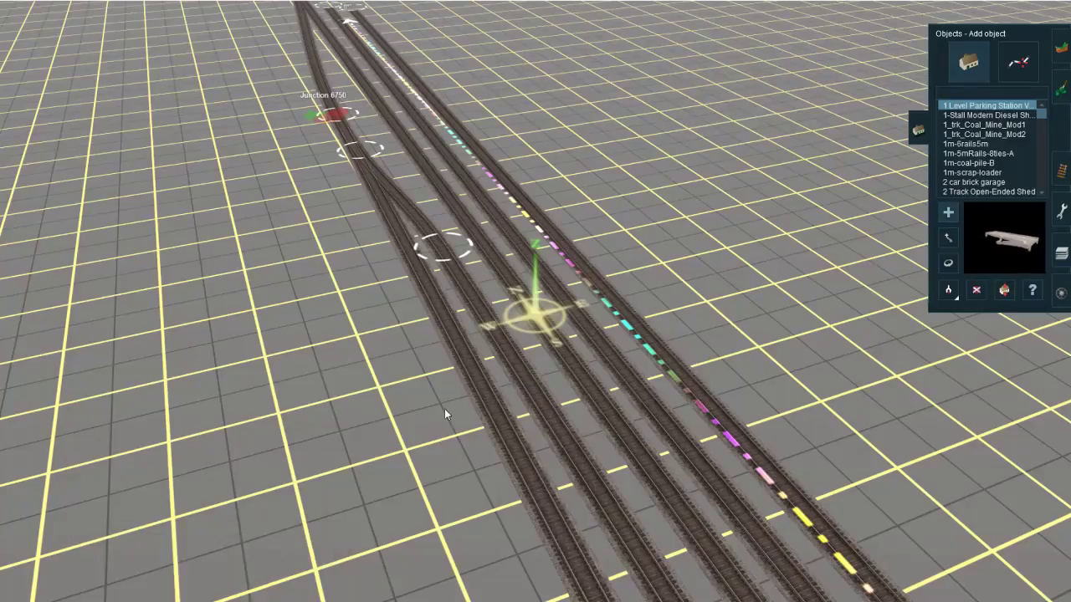
Step: Set the content search filter to "signal" and apply it to the object list
{"action": "right_click", "coordinate": [378, 253]}
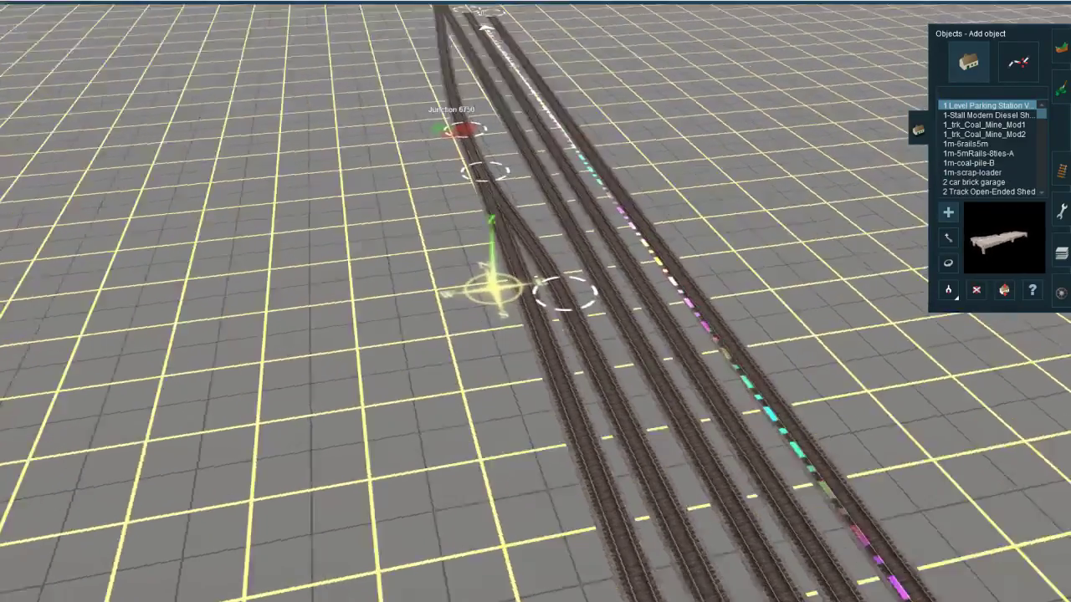
{"action": "left_click", "coordinate": [143, 12]}
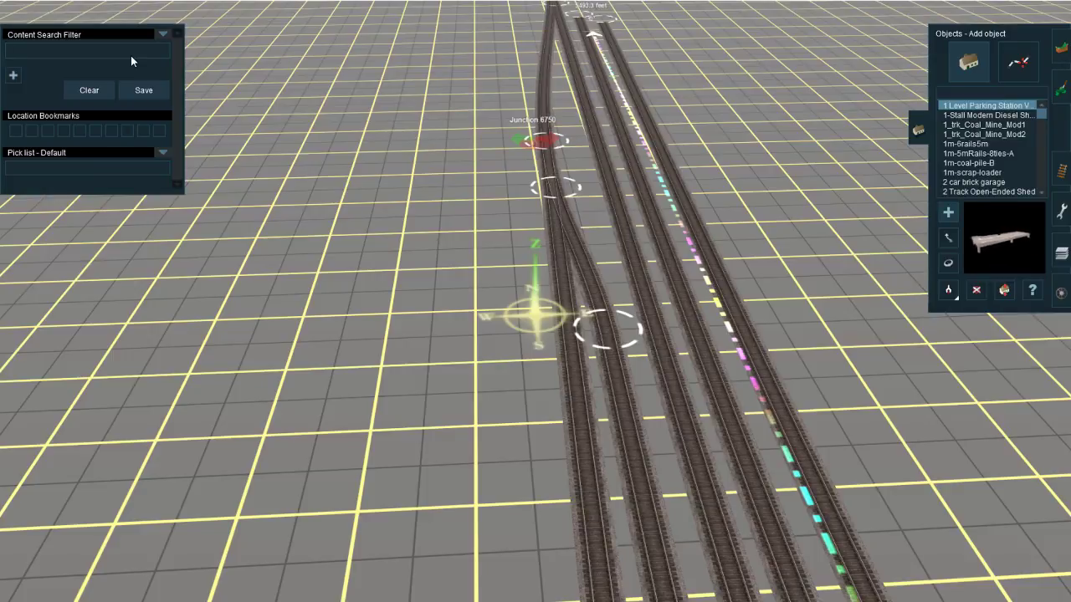
{"action": "type", "text": "signal"}
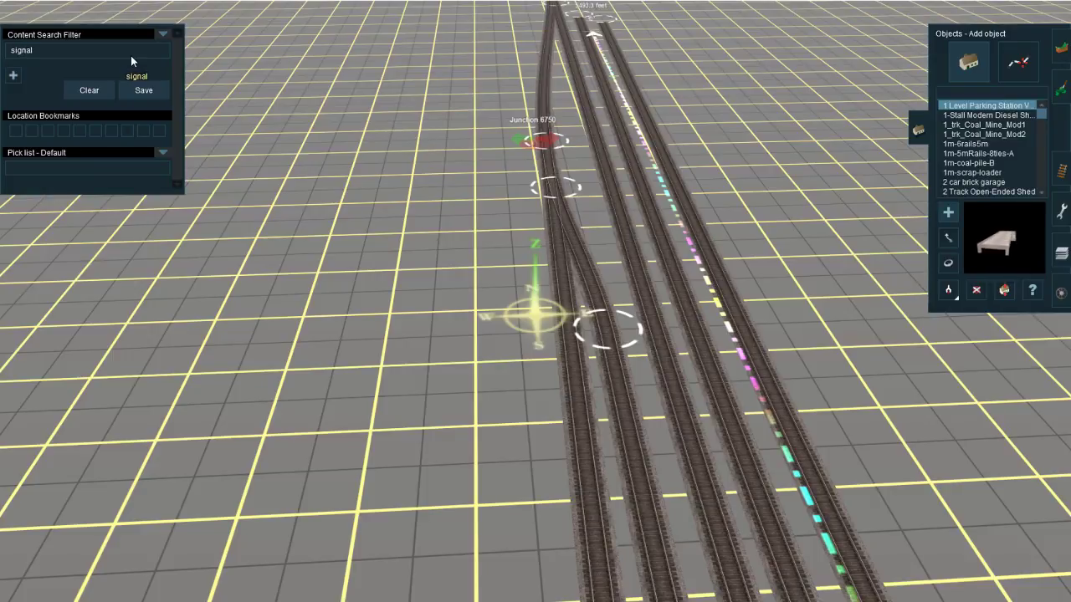
{"action": "key", "text": "Return"}
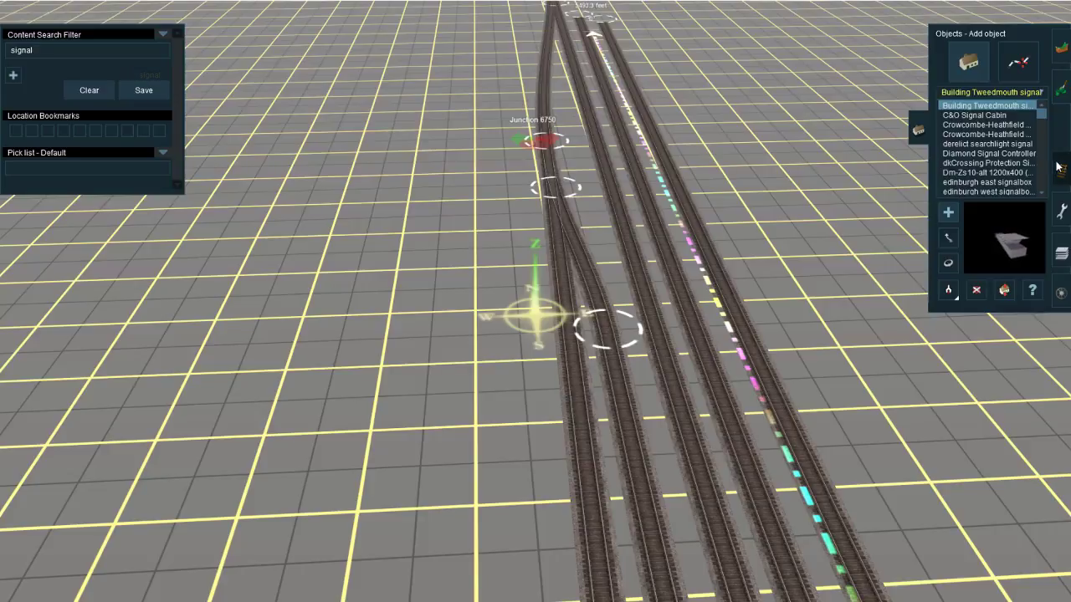
Step: Browse the signal objects and preview signal boxes such as SR Signal Box 1949 and signalbox JGm1, and the York column gantries
{"action": "scroll", "coordinate": [1011, 159], "scroll_direction": "down", "scroll_amount": 5}
{"action": "scroll", "coordinate": [1009, 161], "scroll_direction": "down", "scroll_amount": 10}
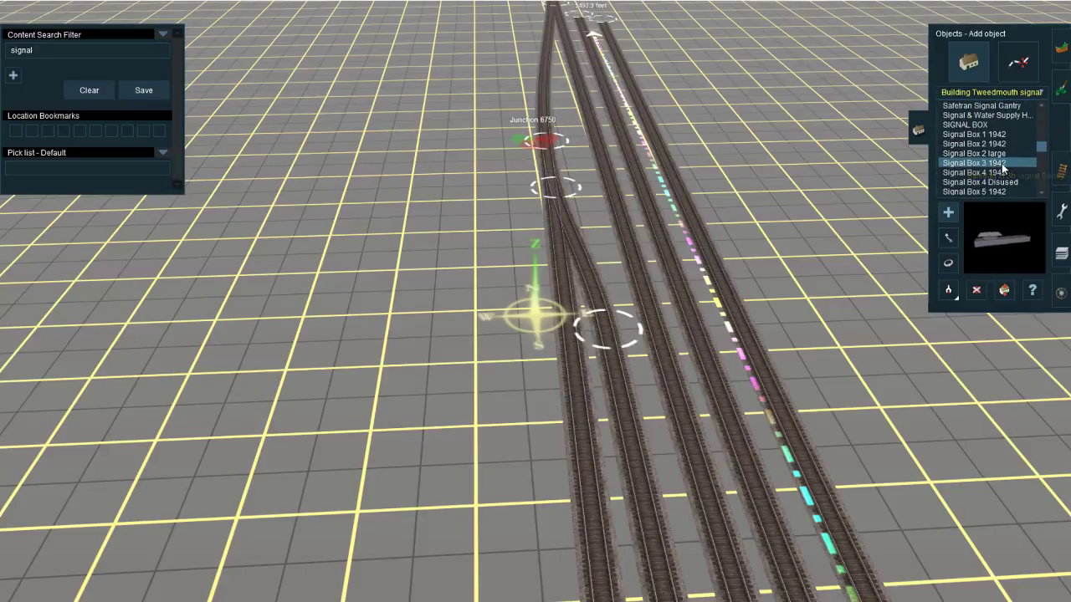
{"action": "scroll", "coordinate": [1003, 167], "scroll_direction": "down", "scroll_amount": 10}
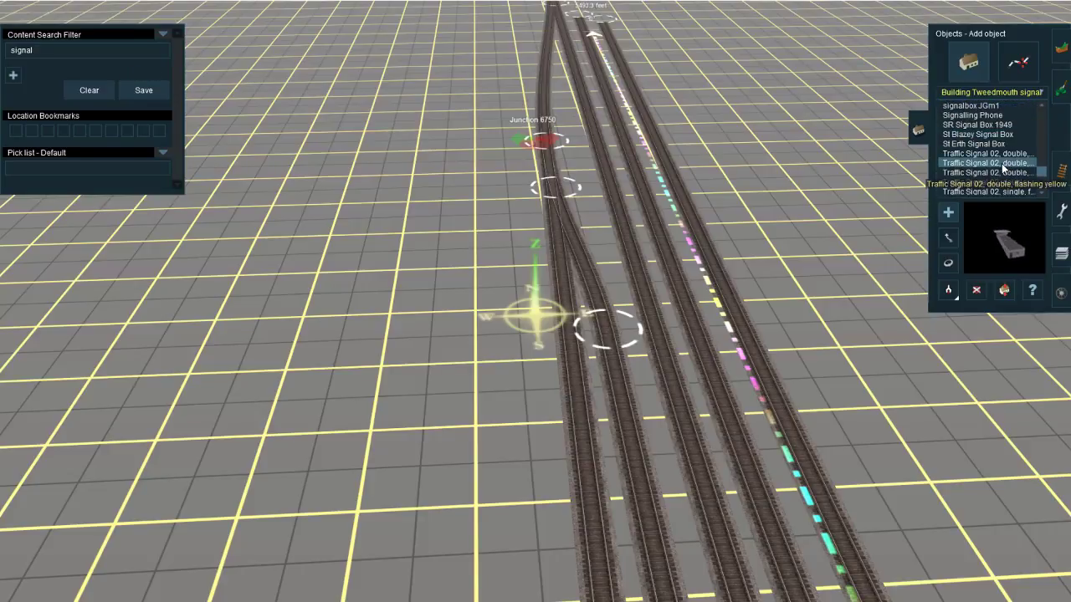
{"action": "scroll", "coordinate": [1003, 167], "scroll_direction": "down", "scroll_amount": 3}
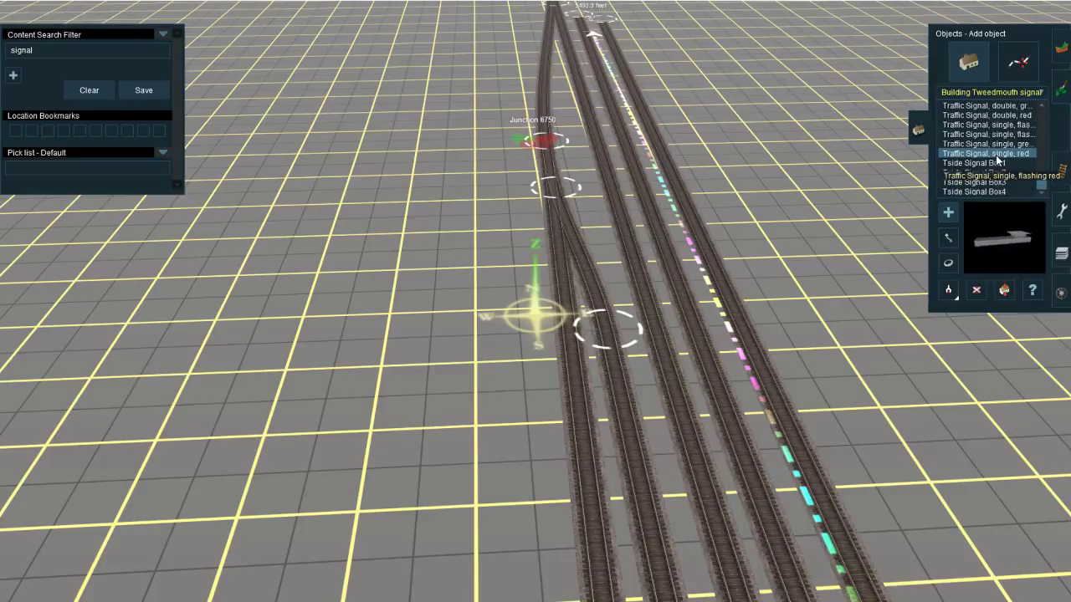
{"action": "scroll", "coordinate": [997, 159], "scroll_direction": "up", "scroll_amount": 5}
{"action": "scroll", "coordinate": [995, 157], "scroll_direction": "up", "scroll_amount": 3}
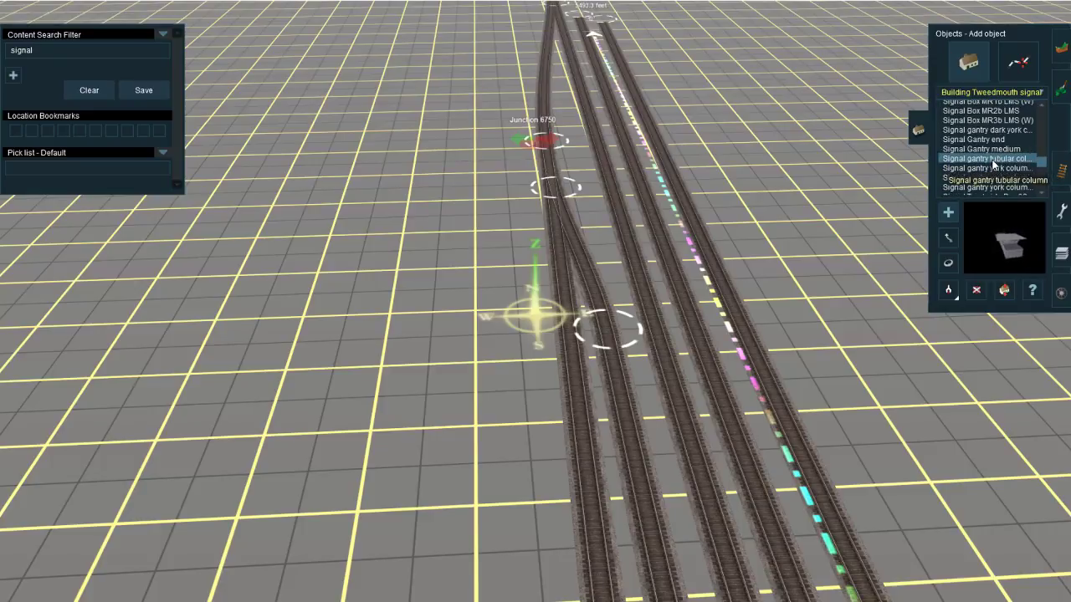
{"action": "left_click", "coordinate": [990, 168]}
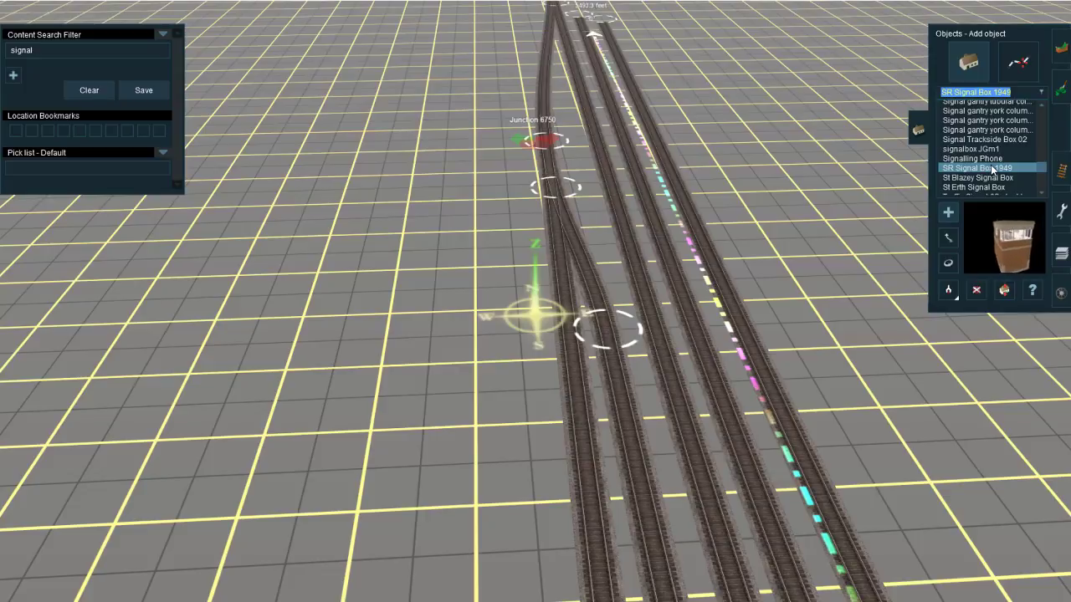
{"action": "left_click", "coordinate": [991, 160]}
{"action": "left_click", "coordinate": [1002, 148]}
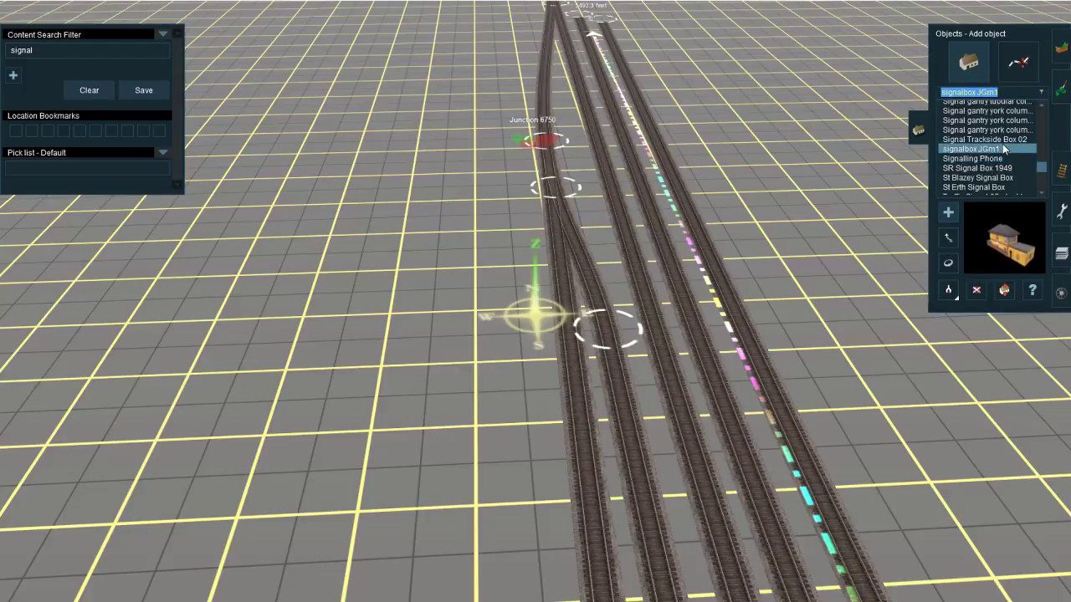
{"action": "left_click", "coordinate": [1002, 140]}
{"action": "left_click", "coordinate": [1002, 130]}
{"action": "left_click", "coordinate": [1003, 121]}
Step: Compare the tubular column gantry and several signal boxes, and pick the Safetran 3t 2h Signal Gantry as the object to add
{"action": "scroll", "coordinate": [1004, 122], "scroll_direction": "up", "scroll_amount": 1}
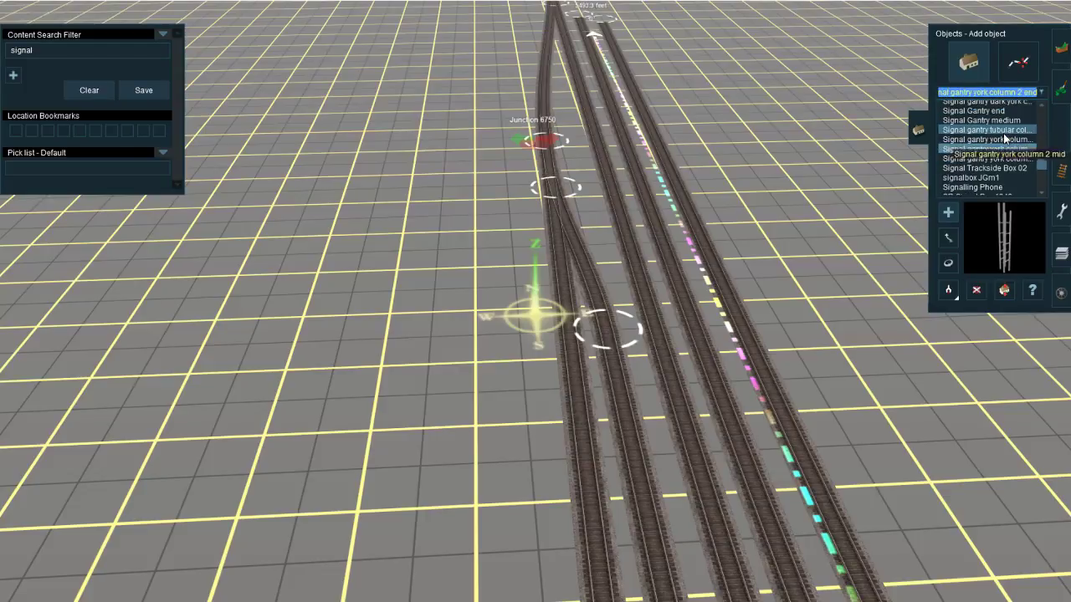
{"action": "scroll", "coordinate": [1004, 139], "scroll_direction": "up", "scroll_amount": 2}
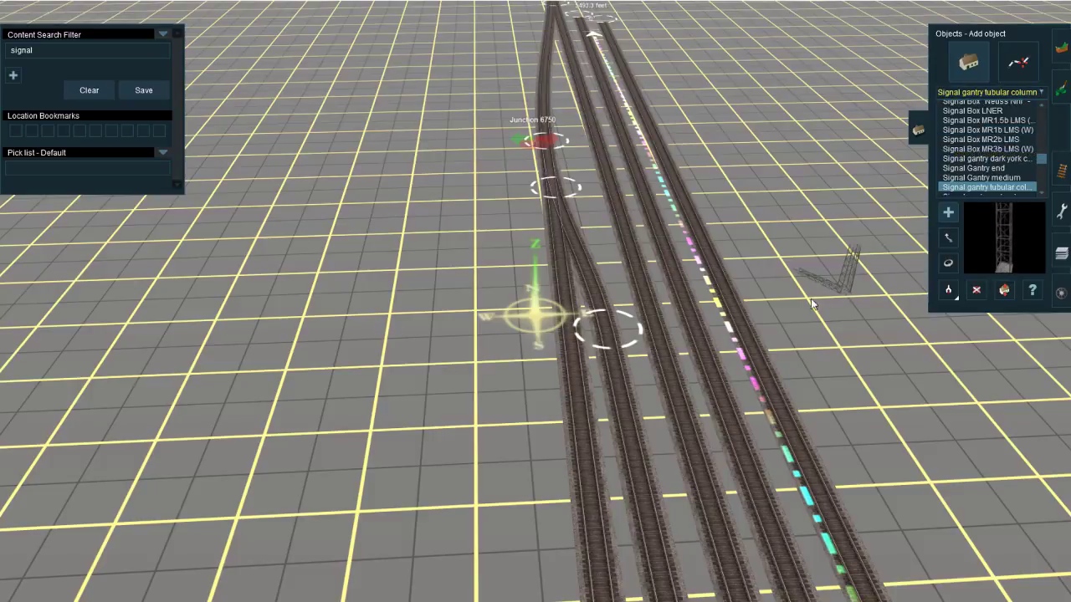
{"action": "scroll", "coordinate": [953, 161], "scroll_direction": "up", "scroll_amount": 3}
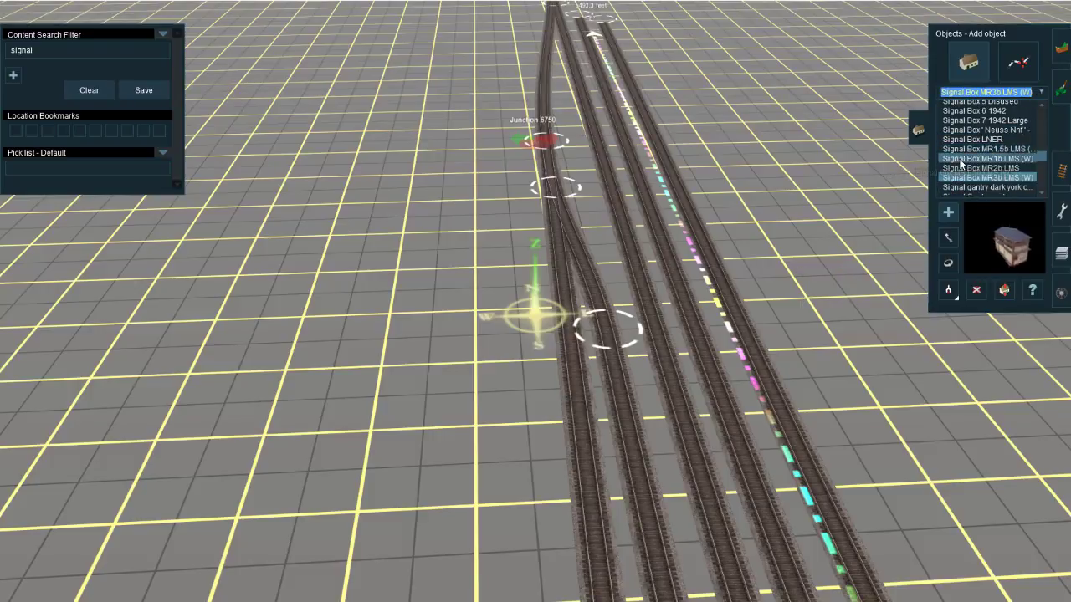
{"action": "scroll", "coordinate": [958, 160], "scroll_direction": "up", "scroll_amount": 5}
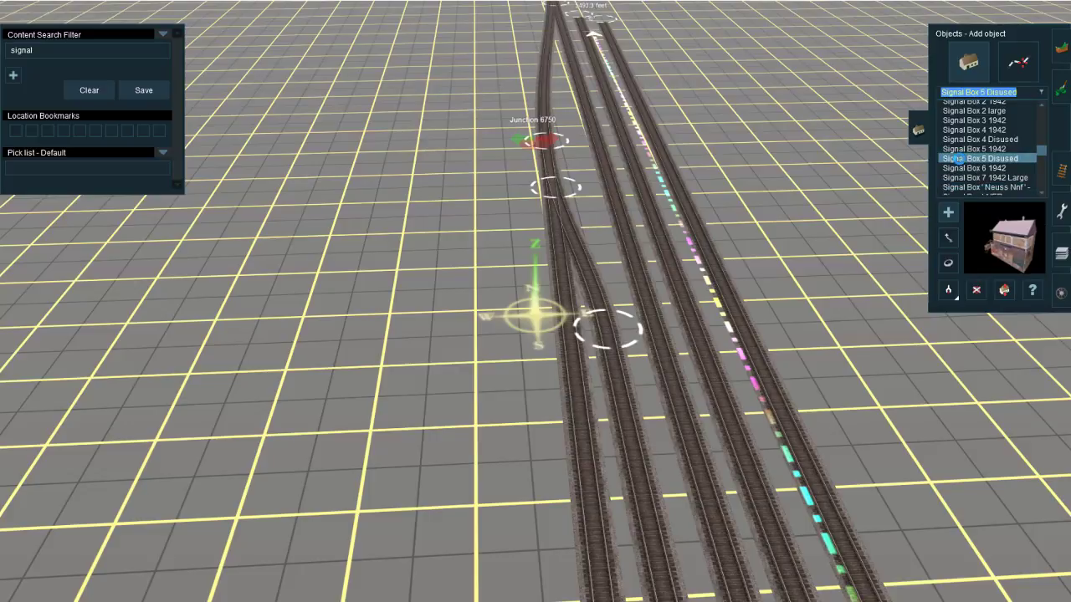
{"action": "scroll", "coordinate": [970, 159], "scroll_direction": "up", "scroll_amount": 5}
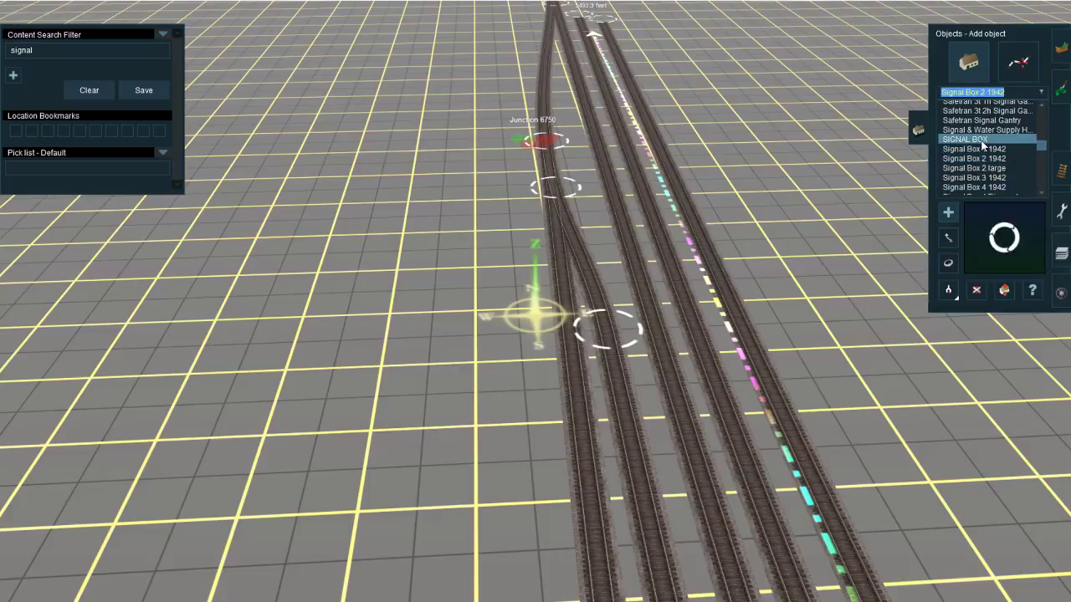
{"action": "scroll", "coordinate": [983, 146], "scroll_direction": "up", "scroll_amount": 3}
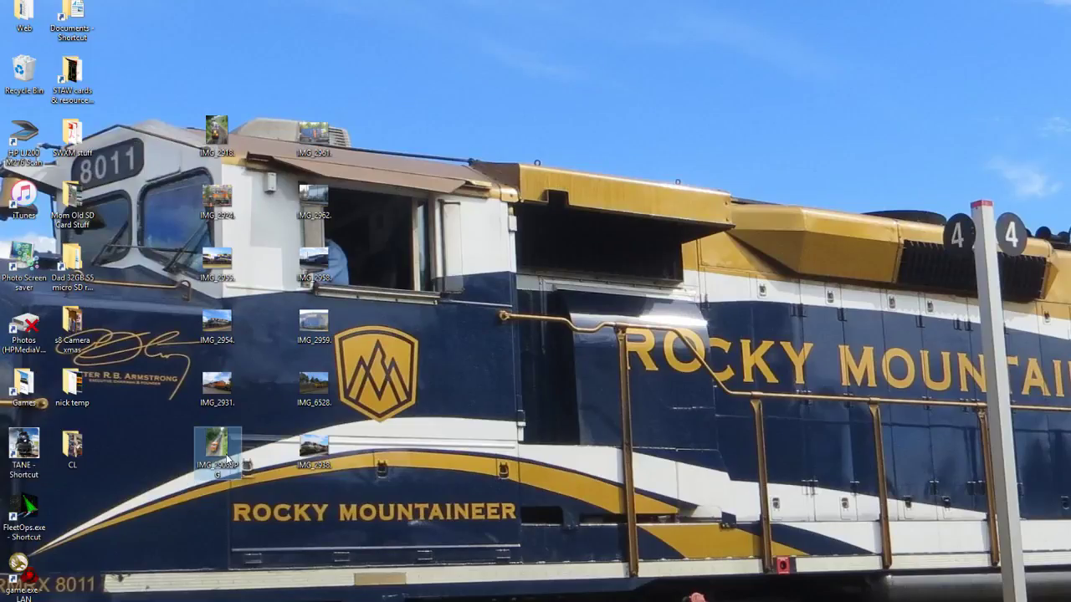
Step: Open the BNSF locomotive photo from the desktop, examine the horn on its roof up close, close it and return to Trainz
{"action": "double_click", "coordinate": [221, 456]}
{"action": "scroll", "coordinate": [605, 214], "scroll_direction": "up", "scroll_amount": 5}
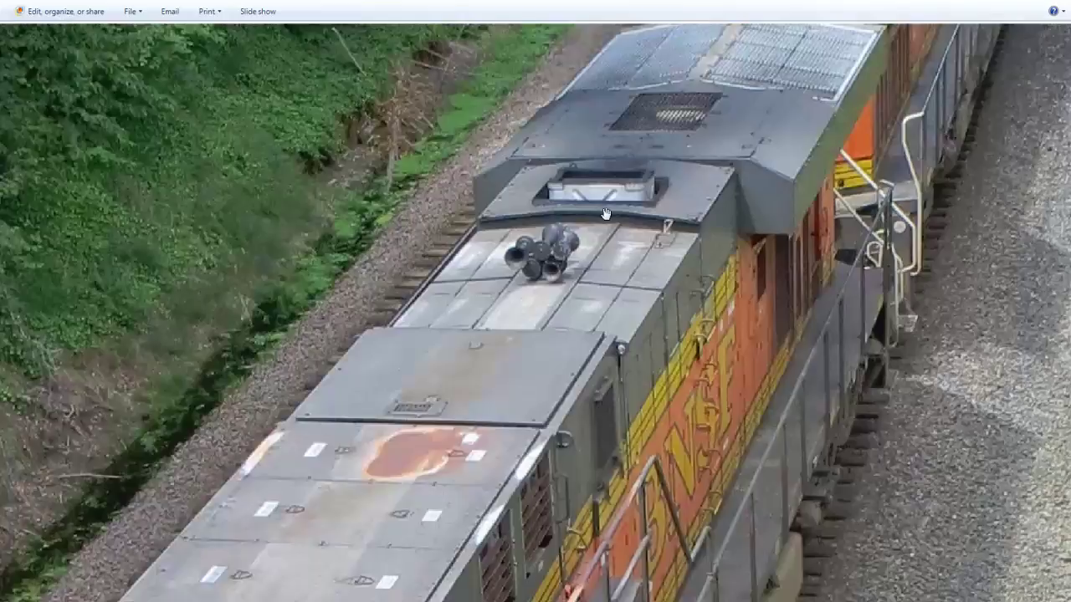
{"action": "scroll", "coordinate": [605, 214], "scroll_direction": "up", "scroll_amount": 5}
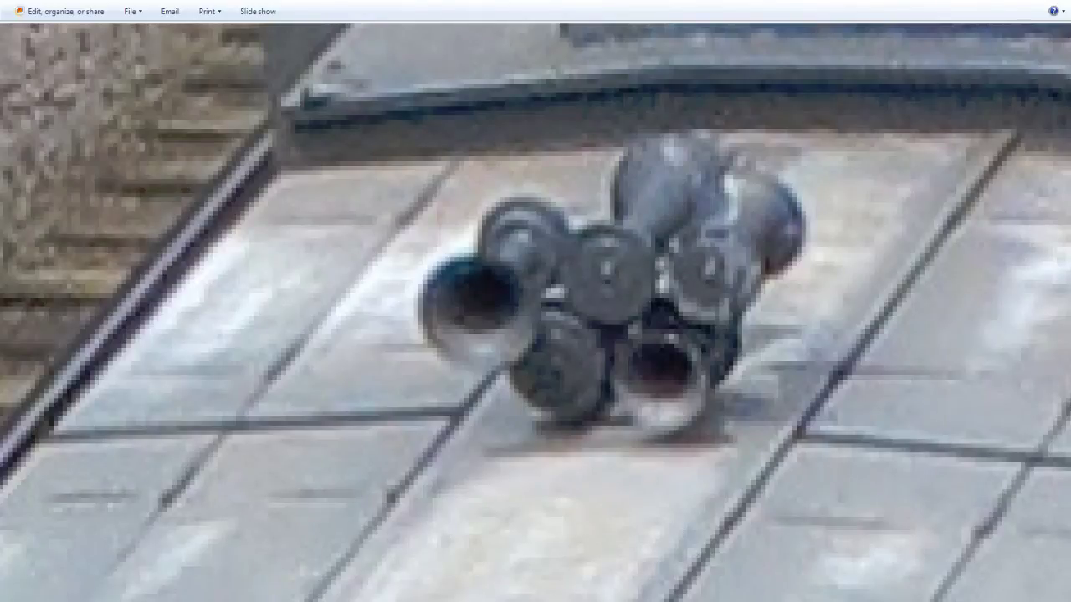
{"action": "left_click_drag", "start_coordinate": [663, 583], "coordinate": [632, 580]}
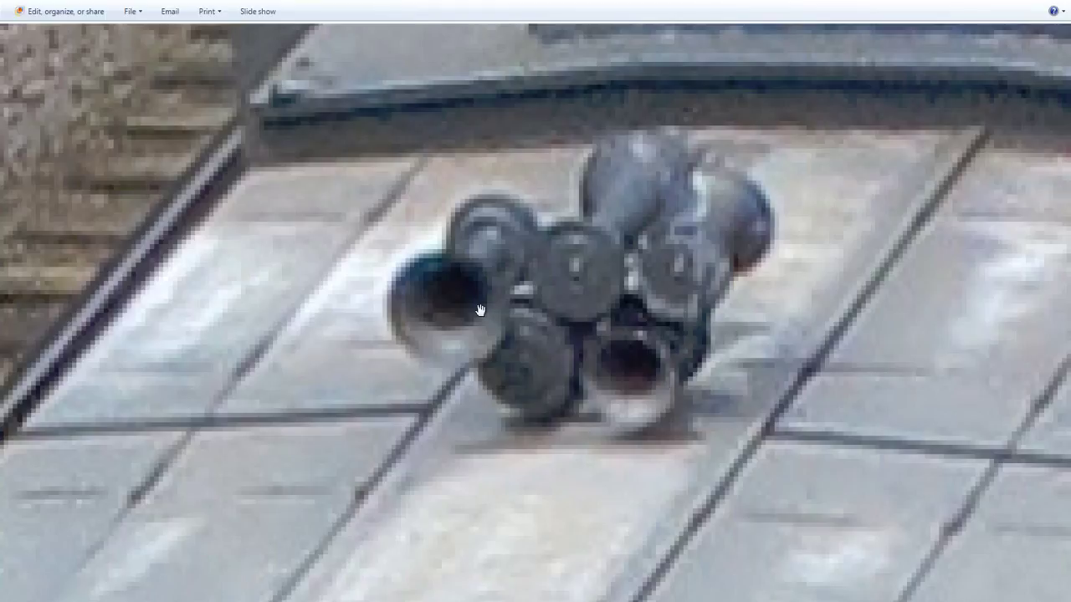
{"action": "left_click_drag", "start_coordinate": [479, 310], "coordinate": [538, 308]}
{"action": "scroll", "coordinate": [526, 294], "scroll_direction": "up", "scroll_amount": 1}
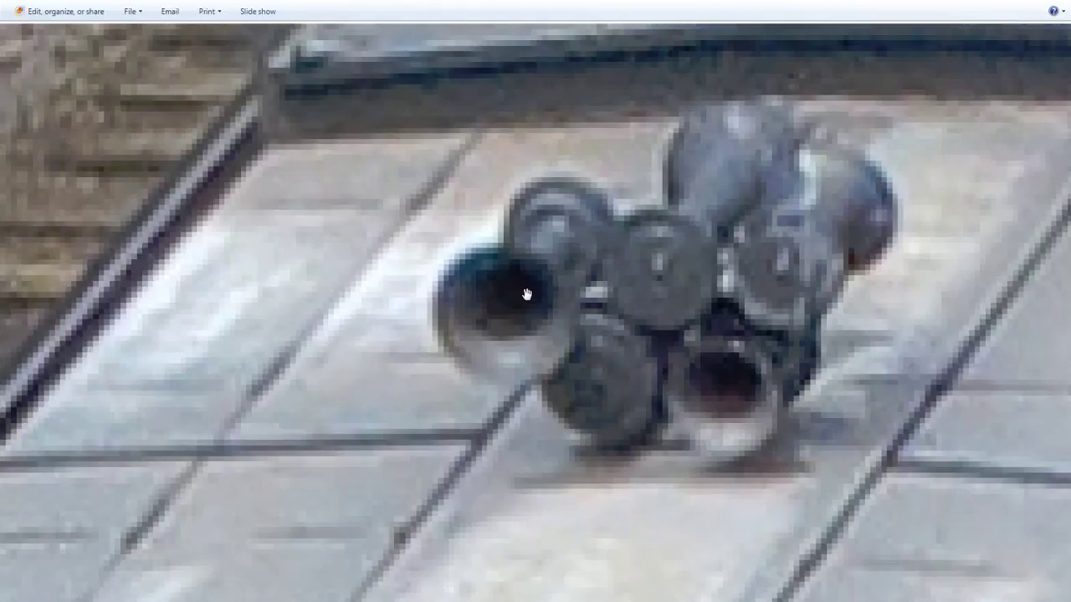
{"action": "scroll", "coordinate": [531, 301], "scroll_direction": "down", "scroll_amount": 2}
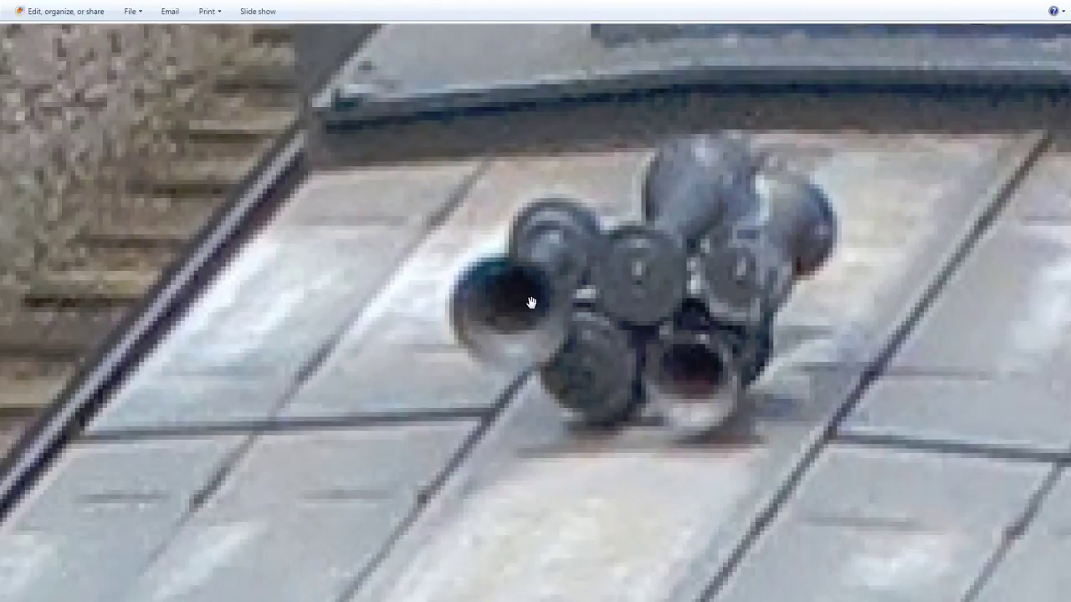
{"action": "scroll", "coordinate": [530, 302], "scroll_direction": "up", "scroll_amount": 1}
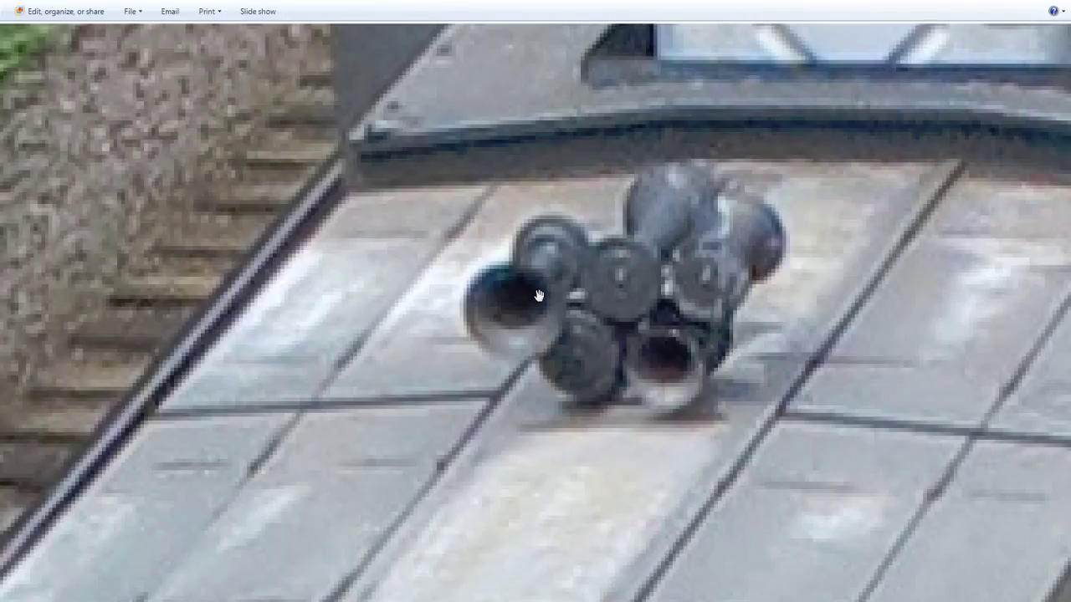
{"action": "scroll", "coordinate": [538, 295], "scroll_direction": "down", "scroll_amount": 1}
{"action": "left_click", "coordinate": [1057, 4]}
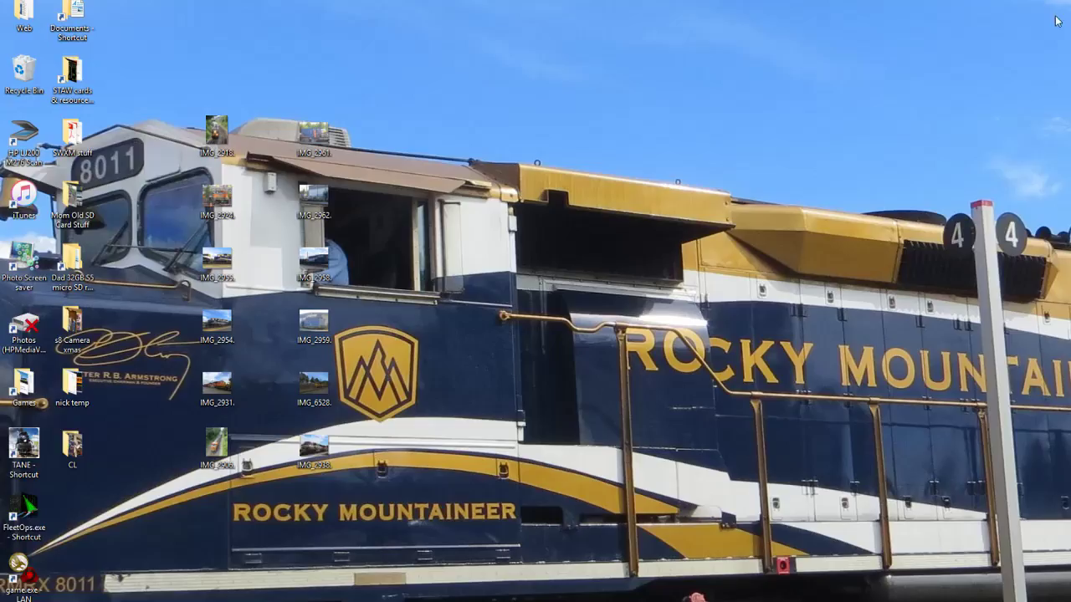
{"action": "mouse_move", "coordinate": [205, 599]}
{"action": "left_click", "coordinate": [322, 569]}
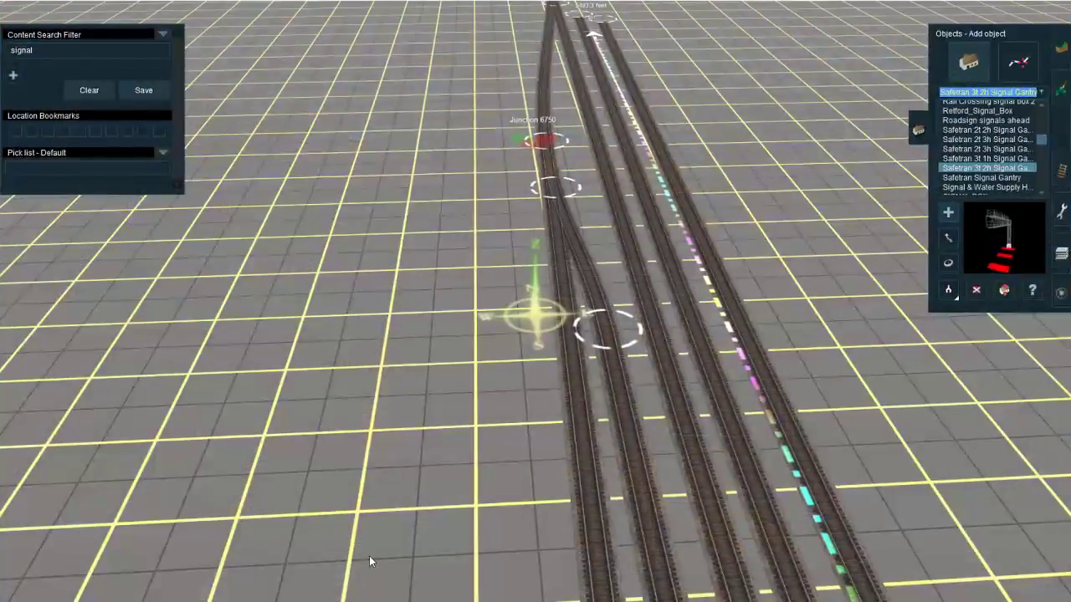
Step: Switch to Google Maps and examine the signal structure spanning the Centralia tracks in the 3D satellite view
{"action": "right_click", "coordinate": [535, 326]}
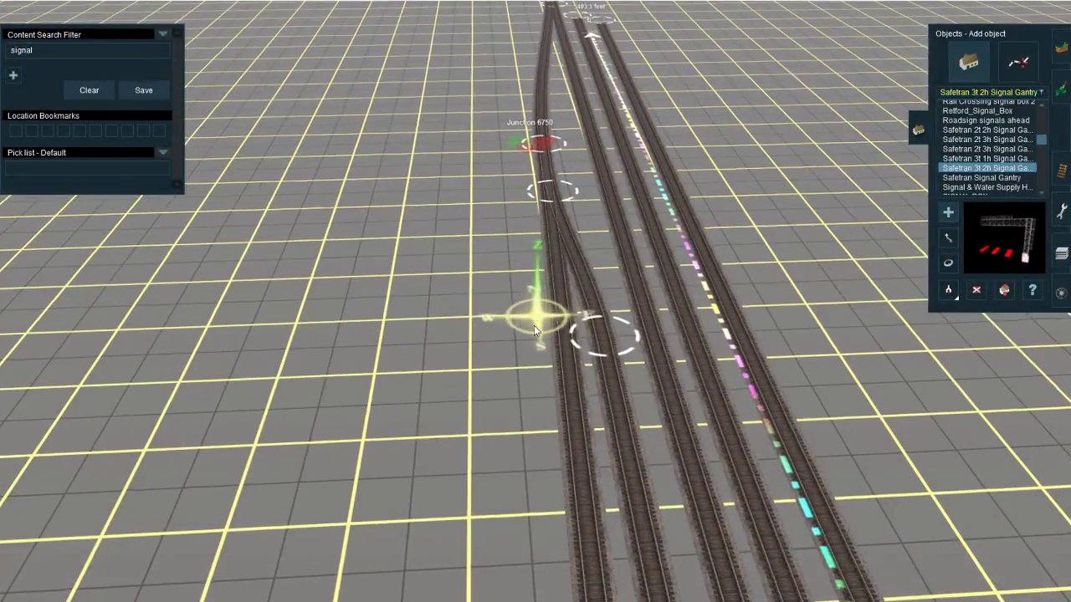
{"action": "scroll", "coordinate": [535, 327], "scroll_direction": "up", "scroll_amount": 2}
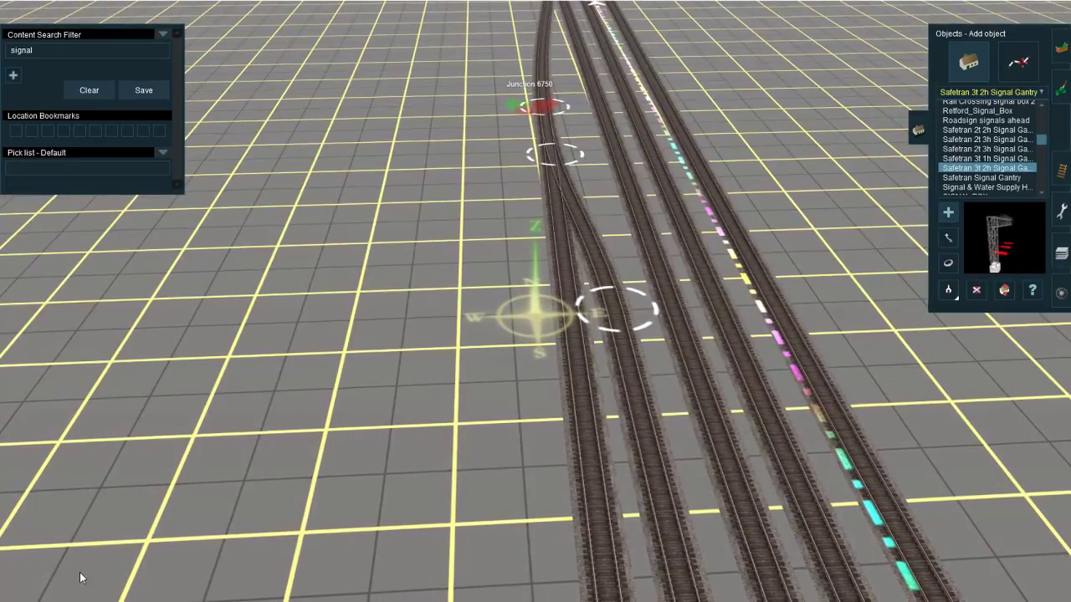
{"action": "mouse_move", "coordinate": [205, 600]}
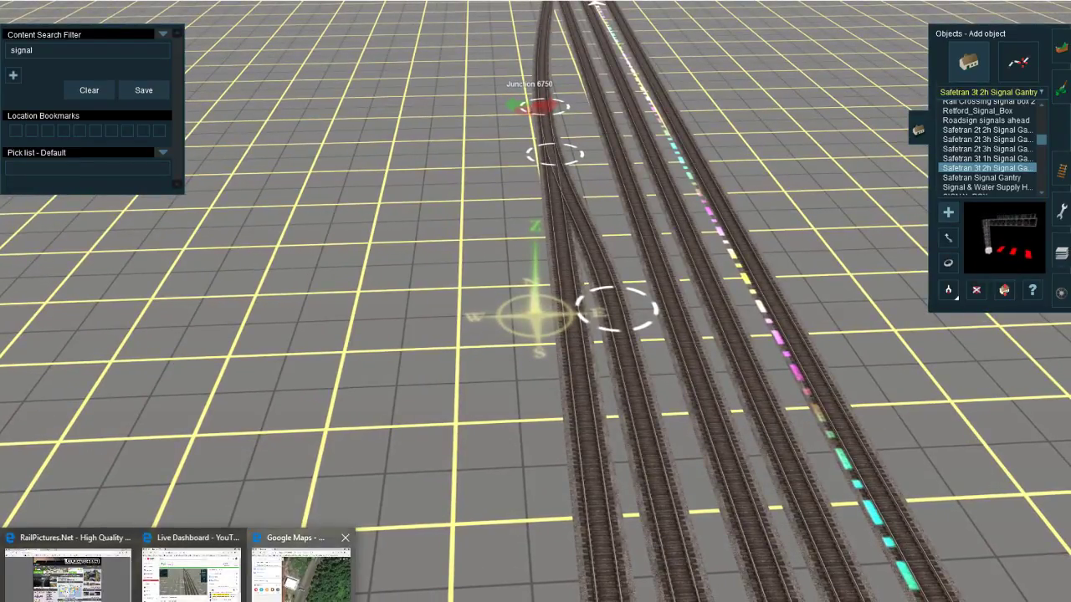
{"action": "left_click", "coordinate": [301, 567]}
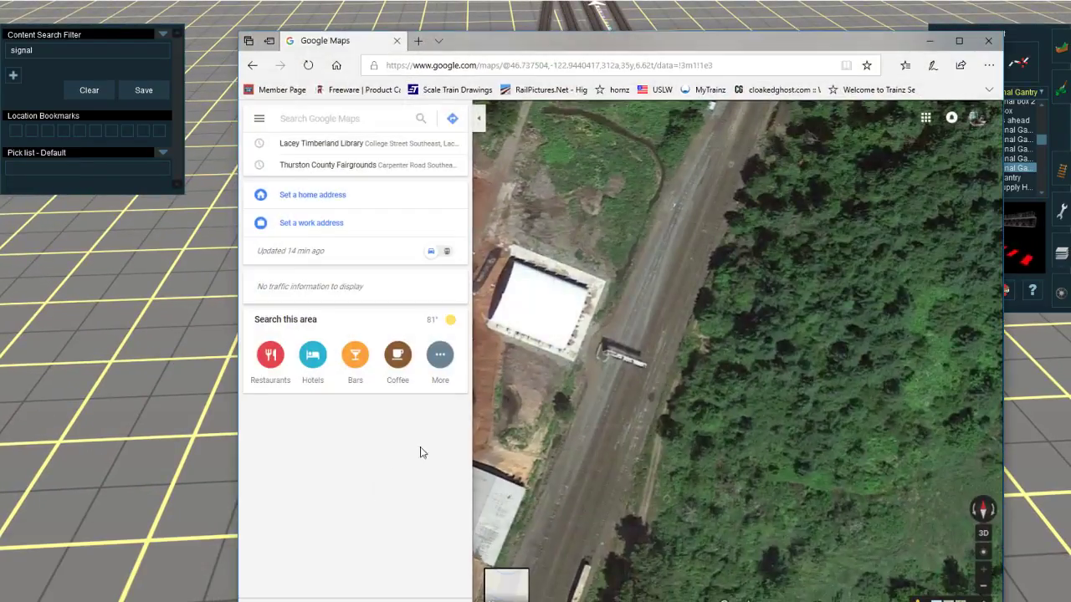
{"action": "left_click", "coordinate": [631, 353]}
{"action": "right_click", "coordinate": [631, 353]}
{"action": "left_click", "coordinate": [617, 359]}
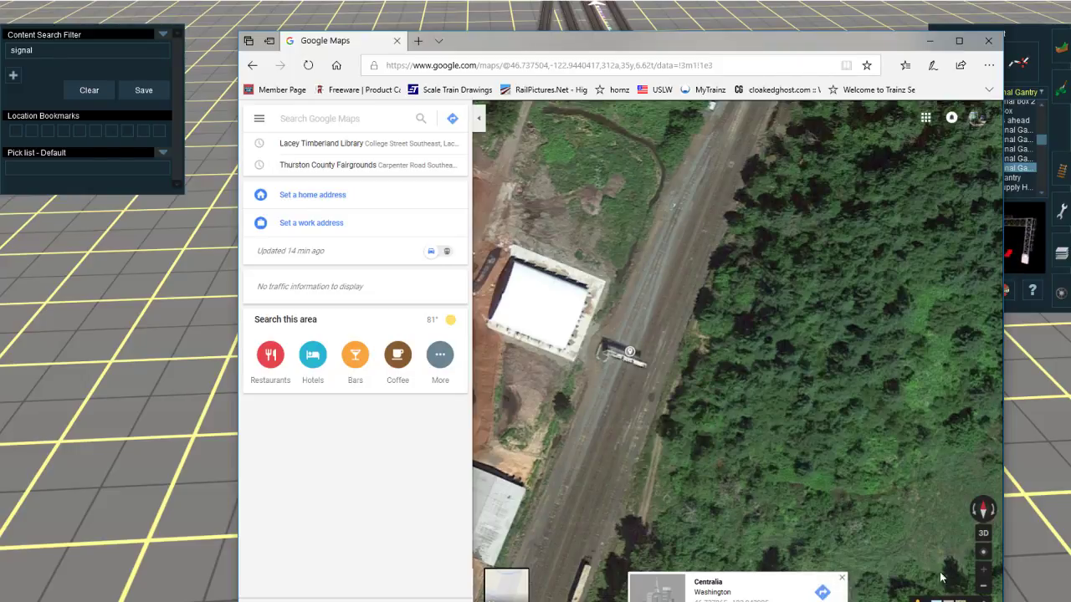
{"action": "left_click", "coordinate": [983, 535]}
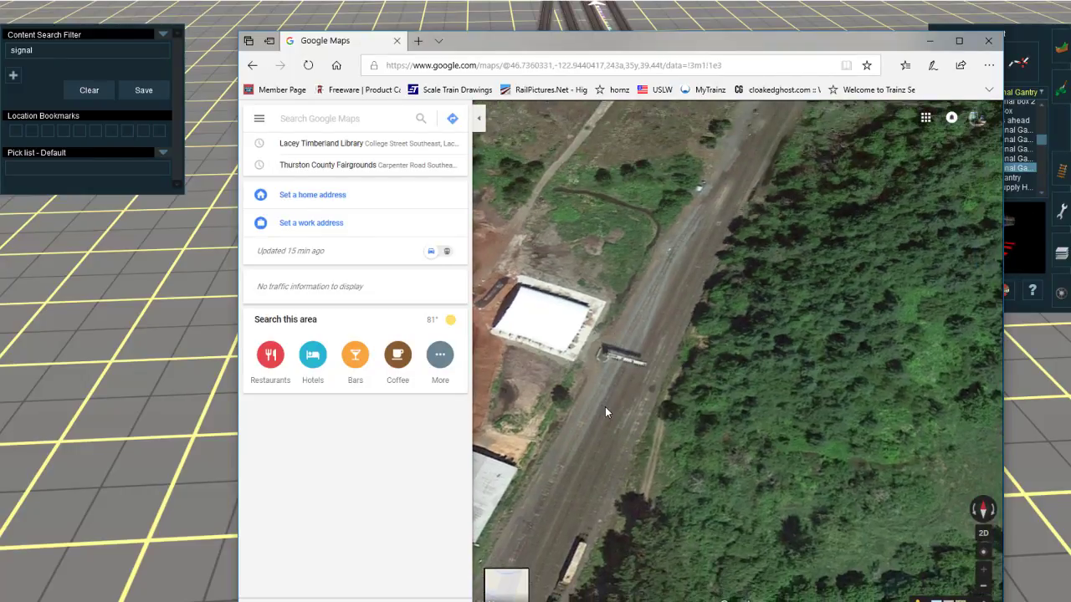
{"action": "scroll", "coordinate": [707, 348], "scroll_direction": "down", "scroll_amount": 4}
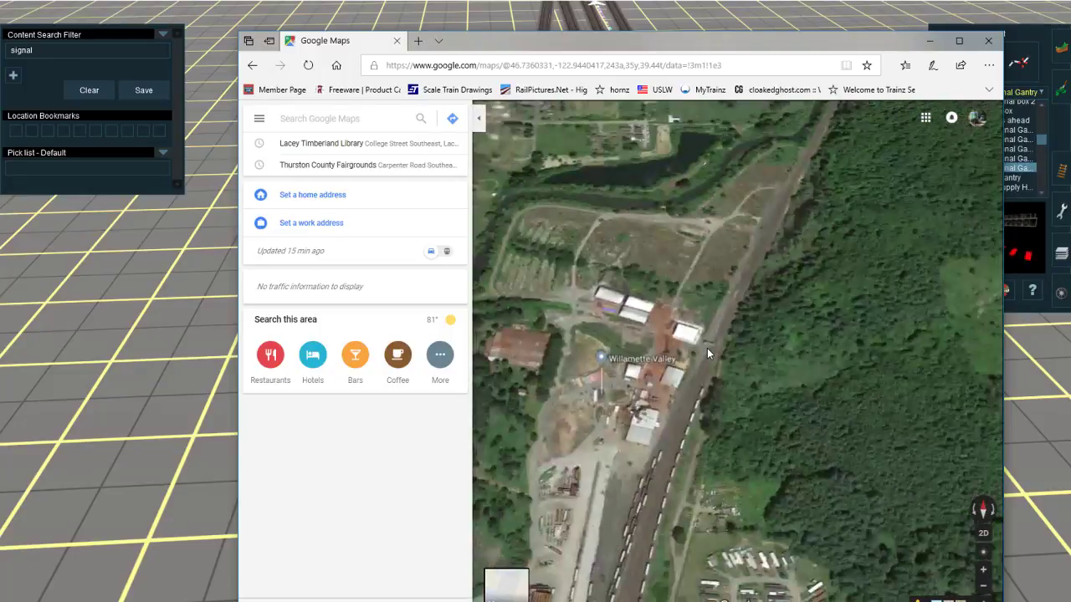
{"action": "scroll", "coordinate": [706, 348], "scroll_direction": "up", "scroll_amount": 4}
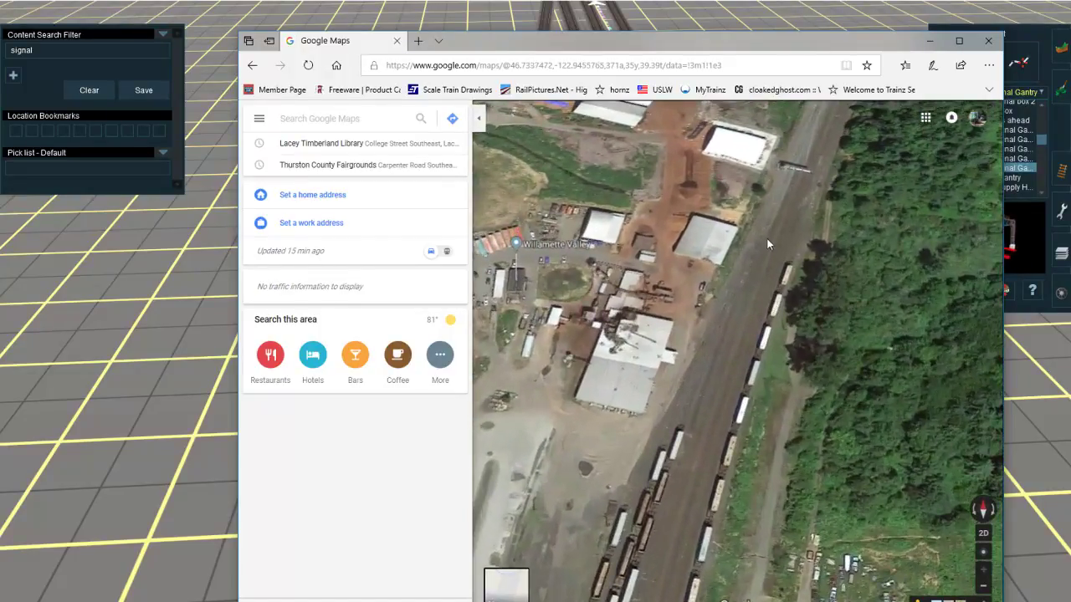
{"action": "left_click_drag", "start_coordinate": [754, 256], "coordinate": [692, 381]}
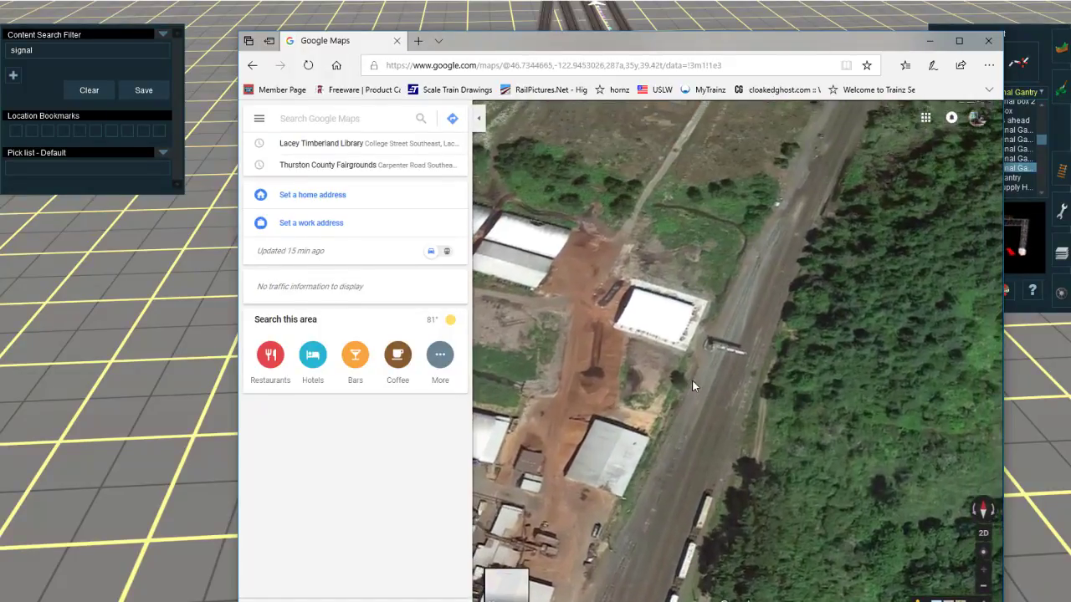
Step: Search the web for Google Earth in a new tab, try to launch it in the browser, and return to the map
{"action": "left_click", "coordinate": [423, 48]}
{"action": "type", "text": "google earth"}
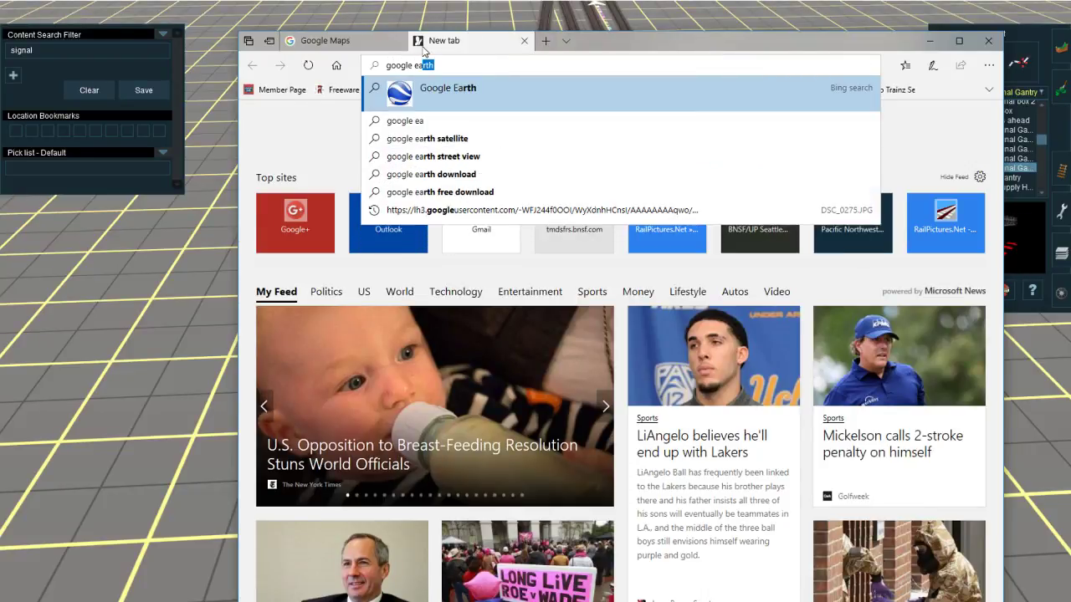
{"action": "key", "text": "Return"}
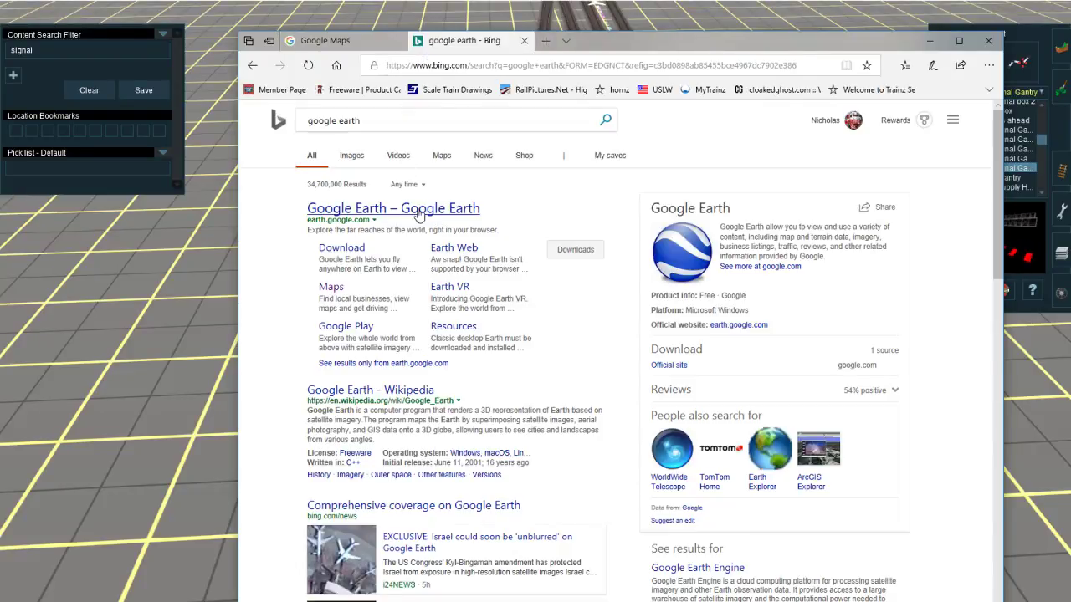
{"action": "left_click", "coordinate": [425, 214]}
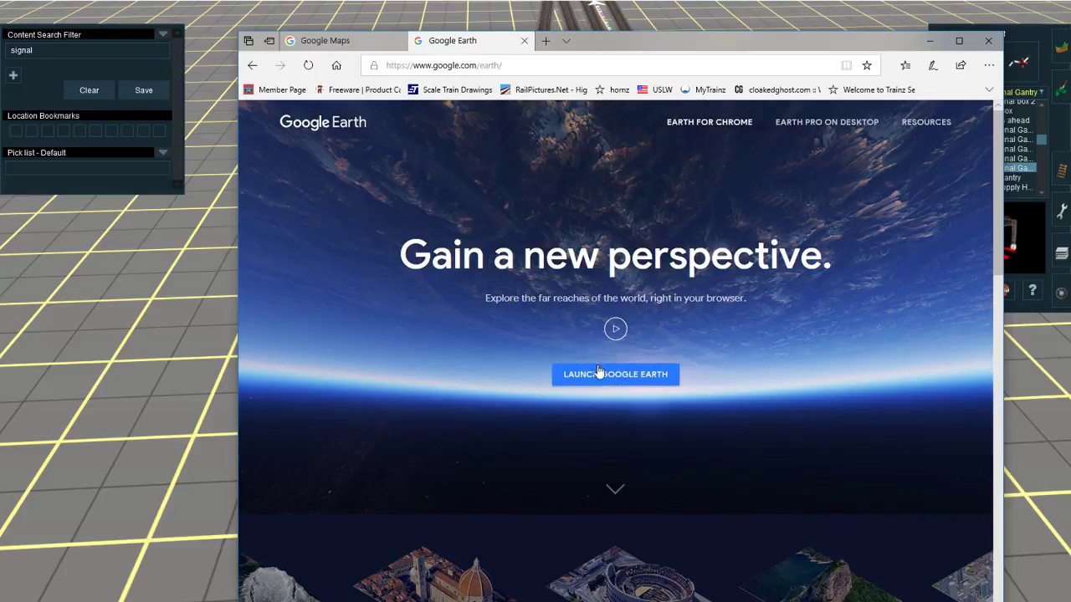
{"action": "left_click", "coordinate": [628, 378]}
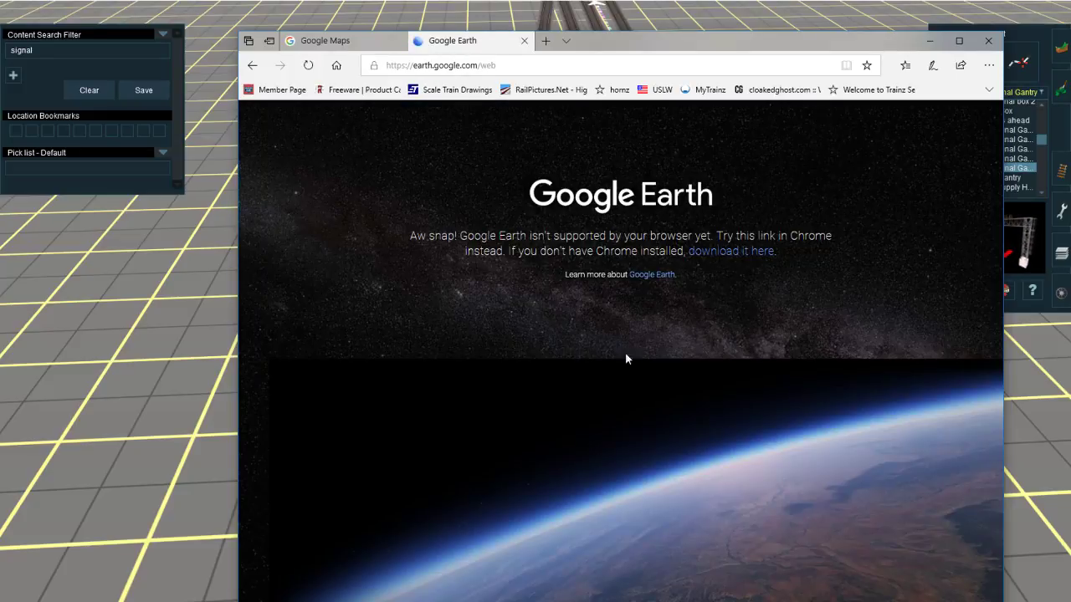
{"action": "left_click", "coordinate": [651, 275]}
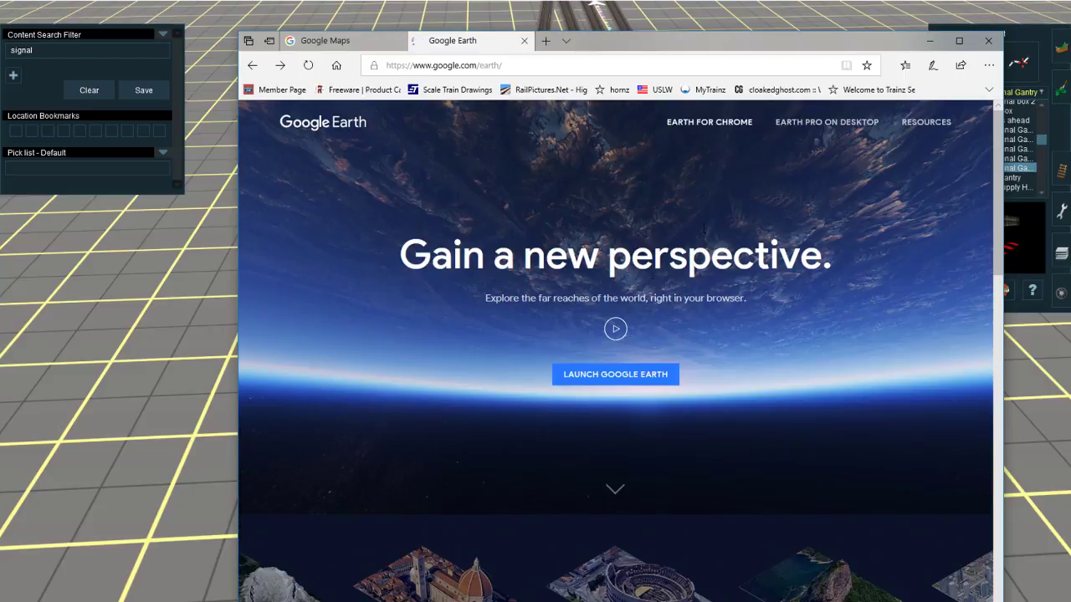
{"action": "left_click", "coordinate": [524, 40]}
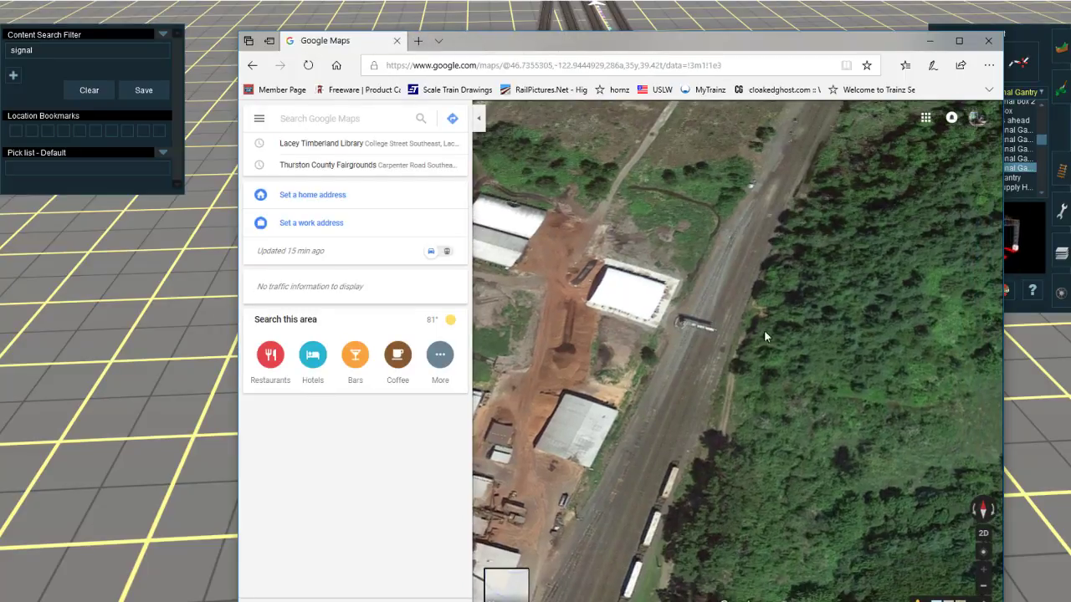
Step: Examine the signal structure over the Centralia tracks in the flat satellite view and follow the line around it
{"action": "right_click", "coordinate": [708, 317]}
{"action": "left_click_drag", "start_coordinate": [708, 317], "coordinate": [691, 283], "text": "ctrl"}
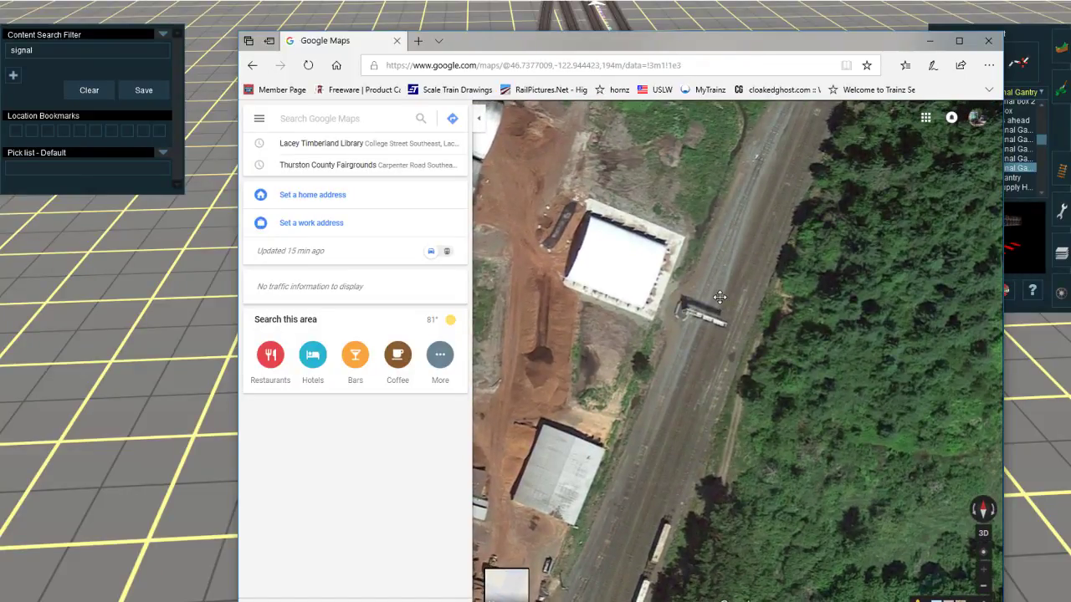
{"action": "left_click_drag", "start_coordinate": [740, 219], "coordinate": [636, 318]}
{"action": "left_click_drag", "start_coordinate": [752, 263], "coordinate": [778, 398]}
{"action": "left_click_drag", "start_coordinate": [766, 506], "coordinate": [868, 212]}
{"action": "left_click_drag", "start_coordinate": [785, 284], "coordinate": [793, 203]}
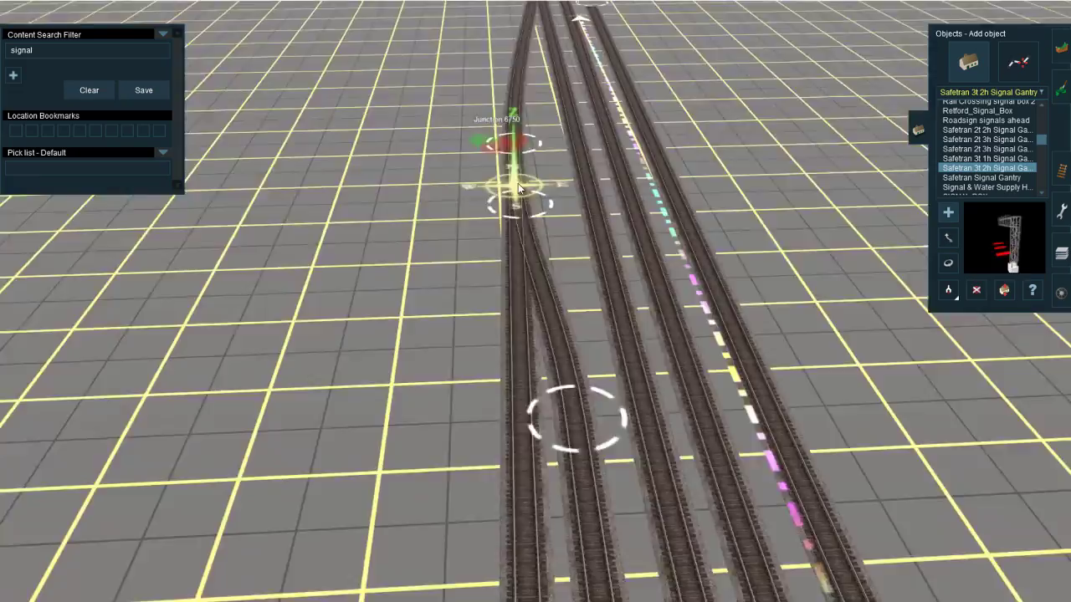
Step: Place the Safetran 3t 2h Signal Gantry on the parallel mains just south of Junction 6750
{"action": "right_click", "coordinate": [525, 181]}
{"action": "right_click", "coordinate": [549, 211]}
{"action": "right_click", "coordinate": [552, 379]}
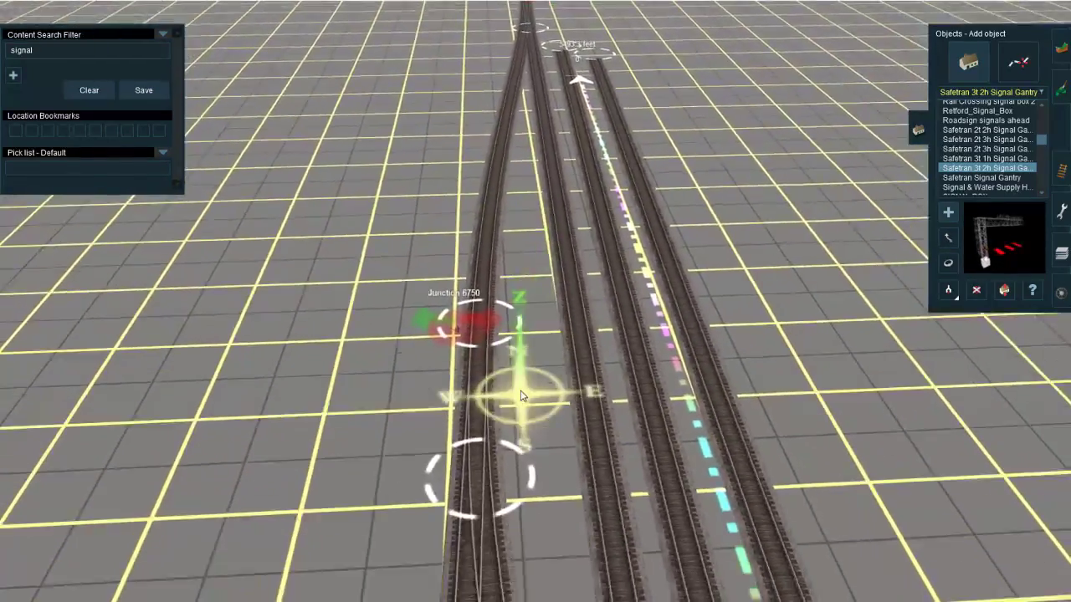
{"action": "right_click", "coordinate": [524, 395]}
{"action": "scroll", "coordinate": [535, 359], "scroll_direction": "down", "scroll_amount": 3}
{"action": "key", "text": "Up"}
{"action": "mouse_move", "coordinate": [544, 337]}
{"action": "right_mouse_down"}
{"action": "mouse_move", "coordinate": [528, 418]}
{"action": "mouse_move", "coordinate": [540, 349]}
{"action": "mouse_move", "coordinate": [556, 342]}
{"action": "right_mouse_up"}
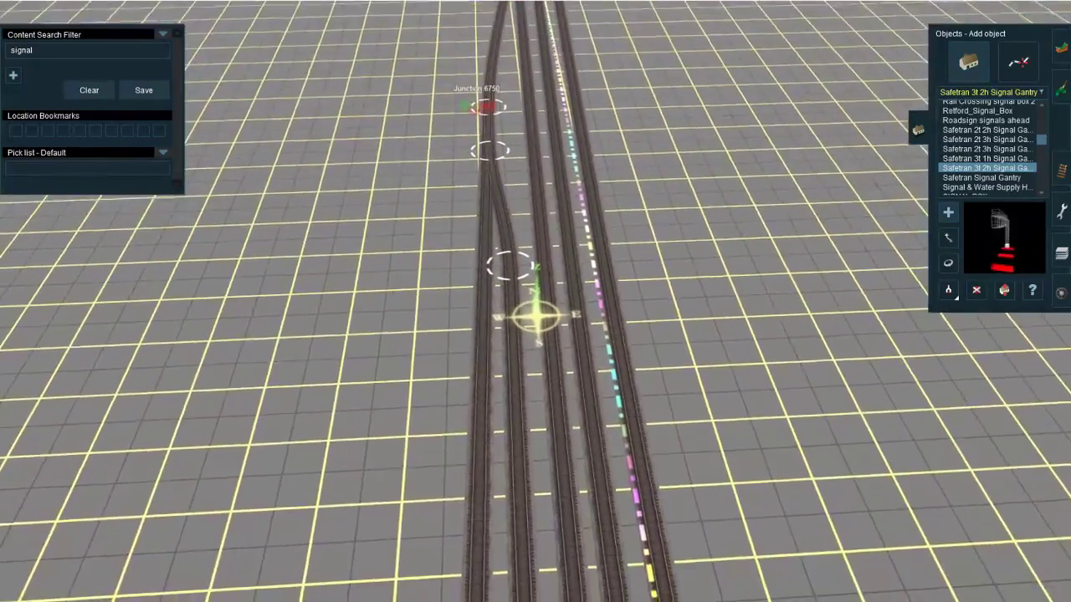
{"action": "mouse_move", "coordinate": [201, 601]}
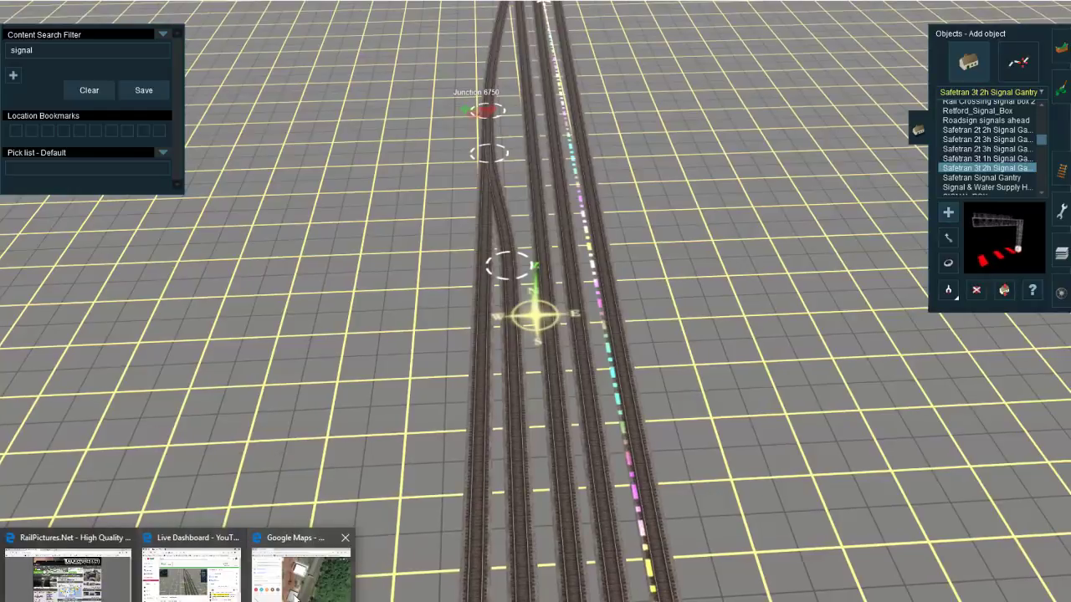
{"action": "mouse_move", "coordinate": [293, 596]}
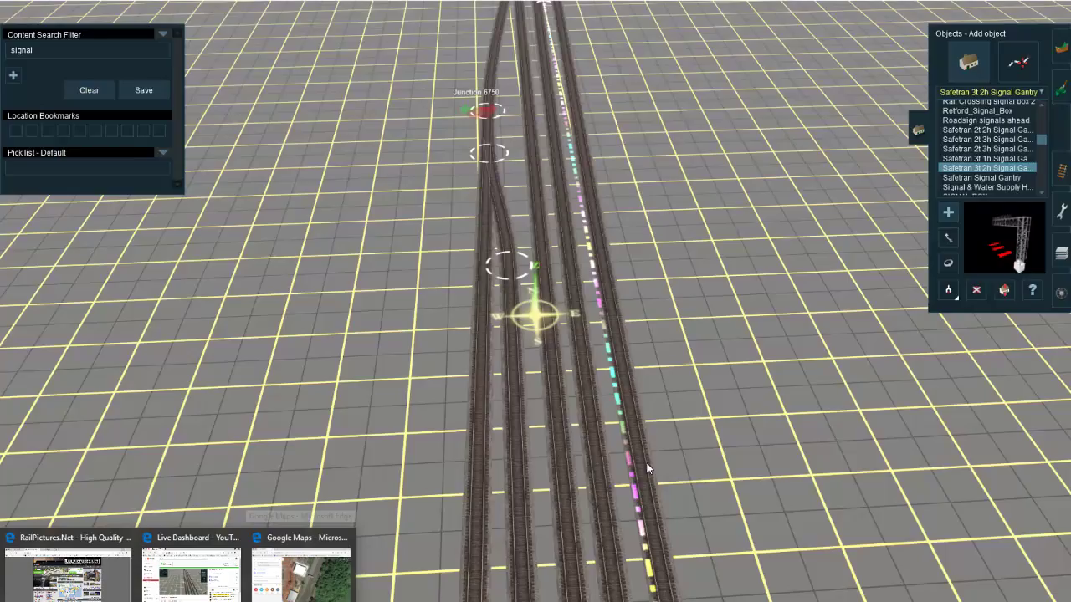
{"action": "right_click", "coordinate": [558, 358]}
{"action": "left_click", "coordinate": [511, 318]}
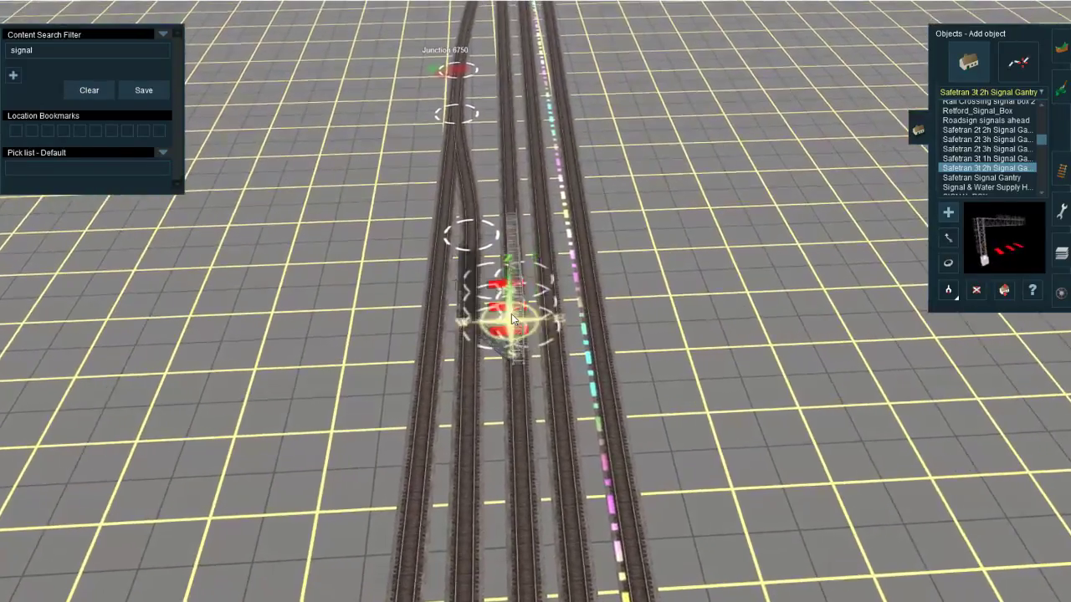
Step: Delete the 3t 2h signal gantry from the mains
{"action": "scroll", "coordinate": [535, 321], "scroll_direction": "up", "scroll_amount": 3}
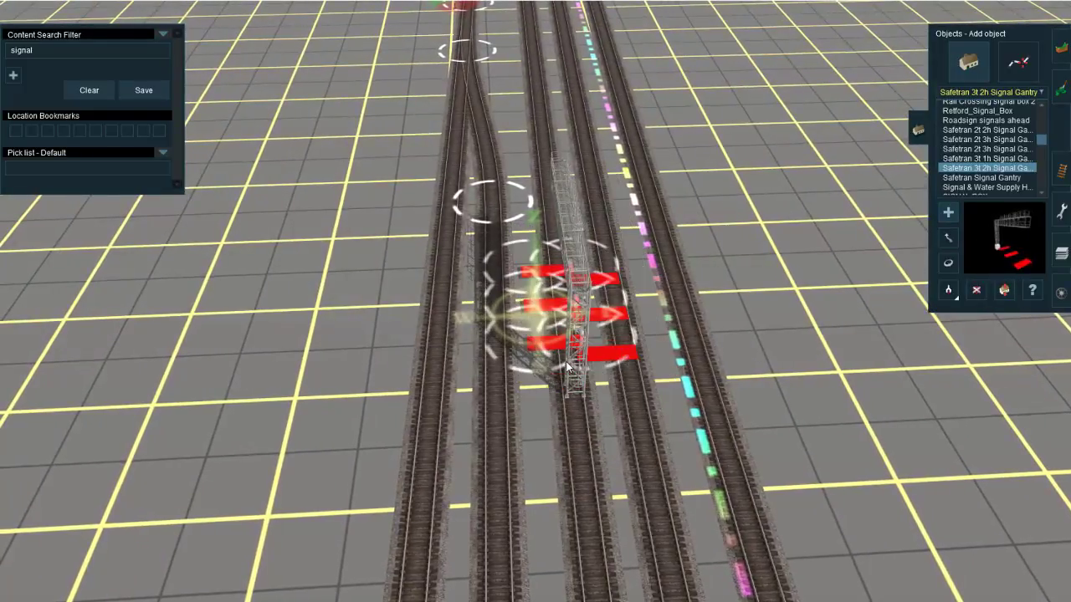
{"action": "key", "text": "d"}
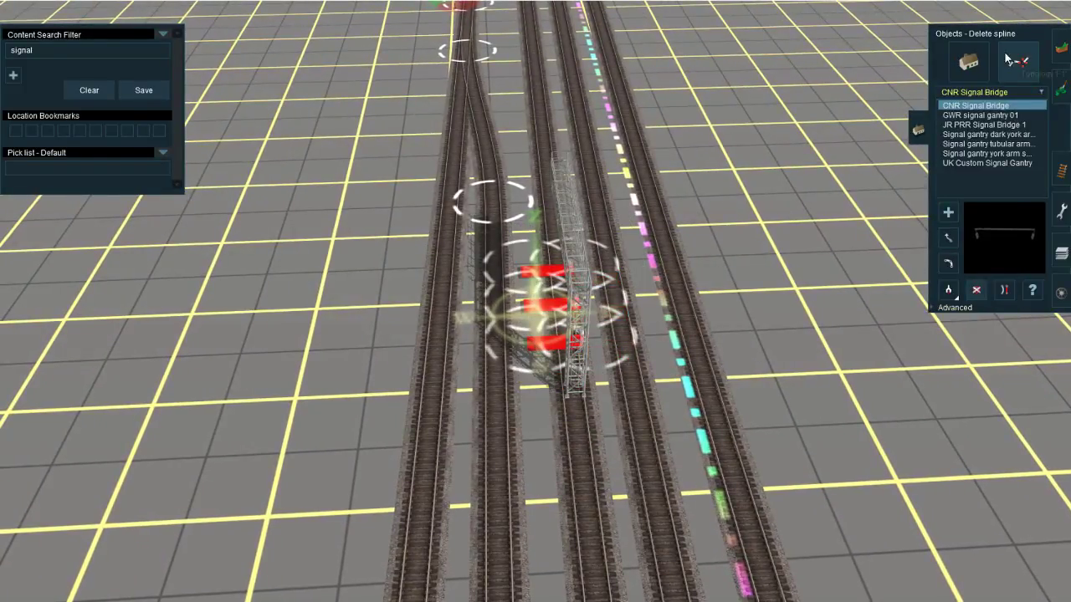
{"action": "left_click", "coordinate": [967, 61]}
{"action": "left_click", "coordinate": [574, 358]}
{"action": "scroll", "coordinate": [987, 150], "scroll_direction": "up", "scroll_amount": 3}
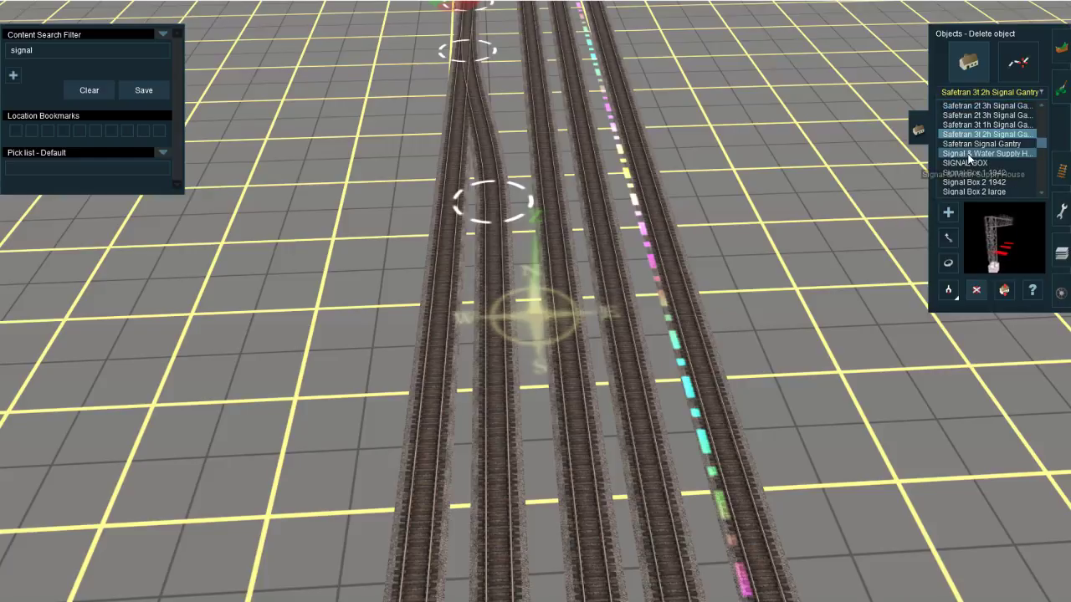
Step: Choose the Safetran 3t 1h Signal Gantry and place one on the mains south of Junction 6750
{"action": "left_click", "coordinate": [988, 154]}
{"action": "right_click", "coordinate": [490, 244]}
{"action": "scroll", "coordinate": [490, 244], "scroll_direction": "up", "scroll_amount": 2}
{"action": "right_click", "coordinate": [623, 322]}
{"action": "key", "text": "r"}
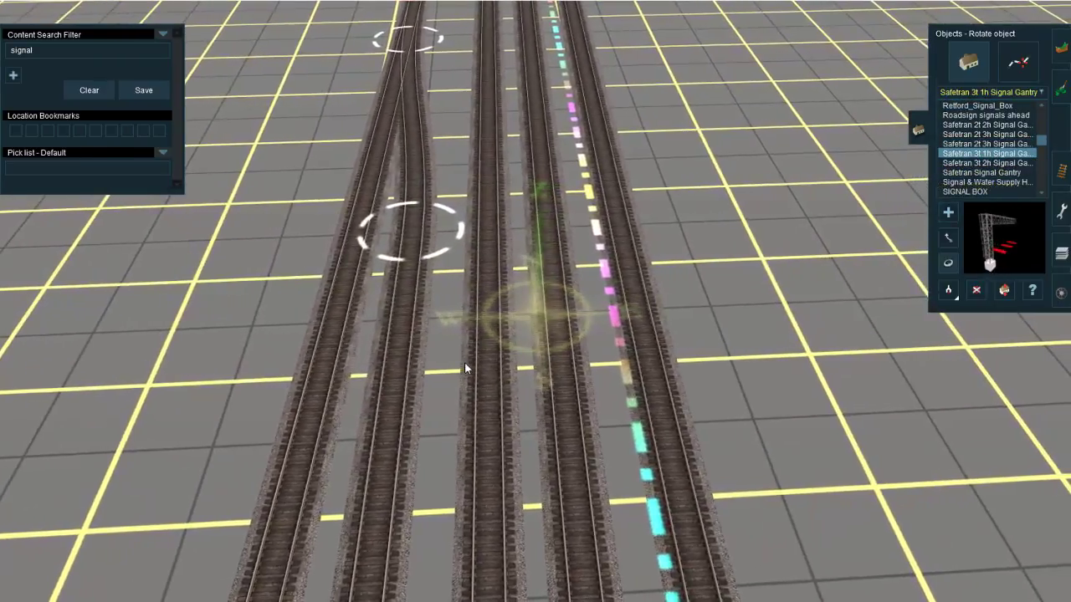
{"action": "key", "text": "a"}
{"action": "left_click", "coordinate": [466, 368]}
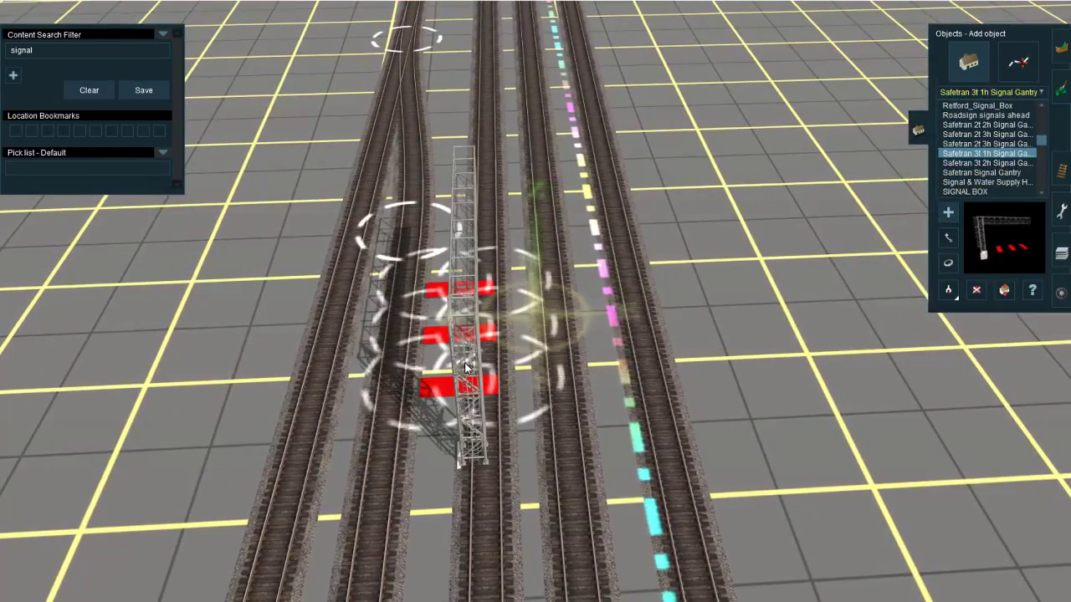
Step: Rotate the gantry so its arm spans the tracks squarely with the column on the west side, checking against the satellite map
{"action": "key", "text": "r"}
{"action": "left_click_drag", "start_coordinate": [465, 368], "coordinate": [598, 431]}
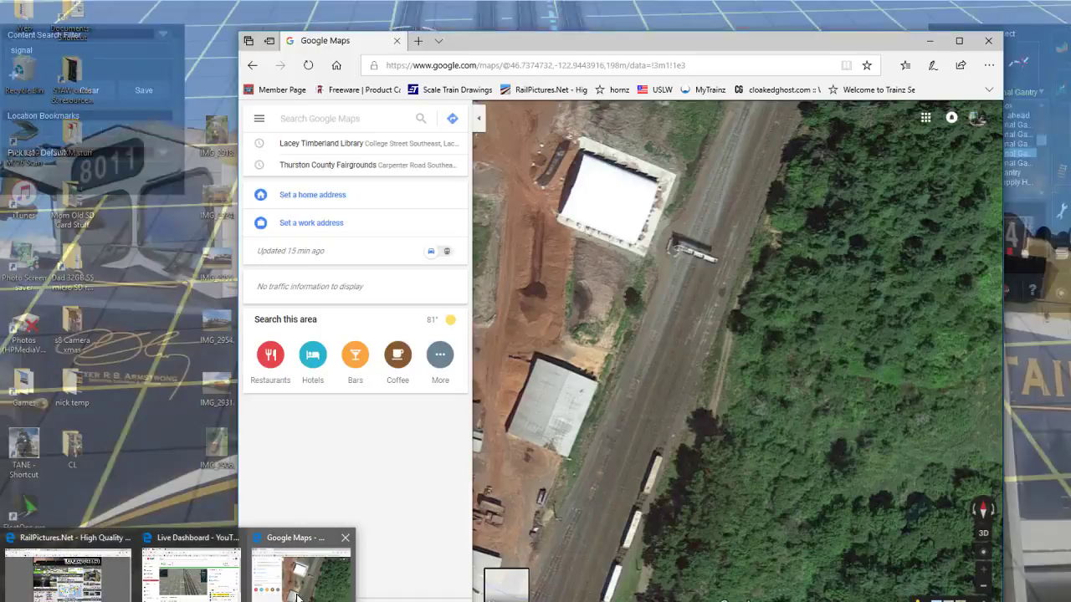
{"action": "mouse_move", "coordinate": [299, 595]}
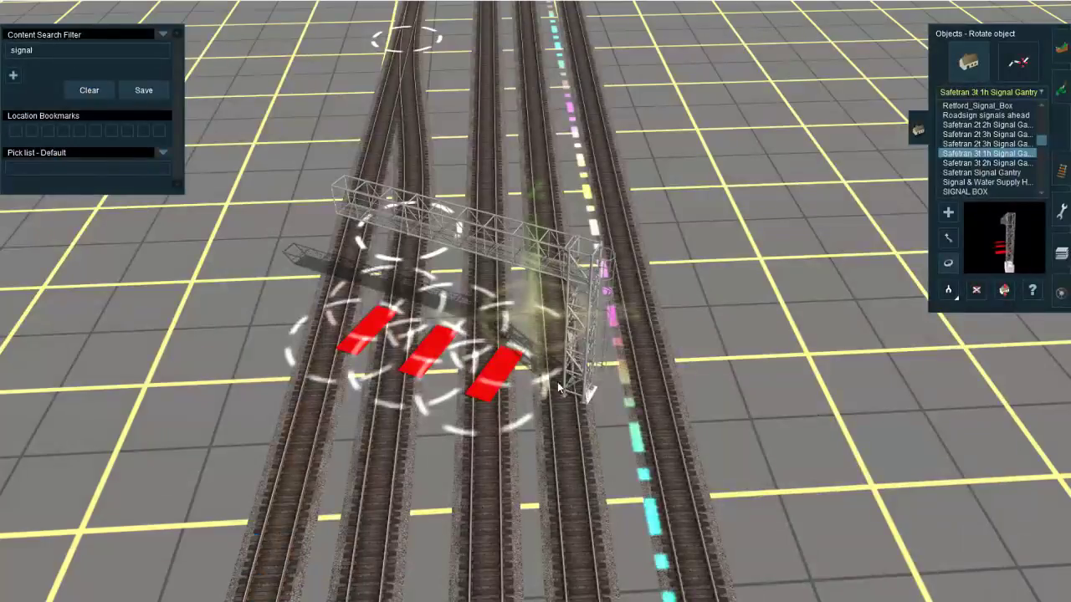
{"action": "left_click_drag", "start_coordinate": [493, 395], "coordinate": [281, 466]}
{"action": "right_click_drag", "start_coordinate": [281, 466], "coordinate": [494, 417]}
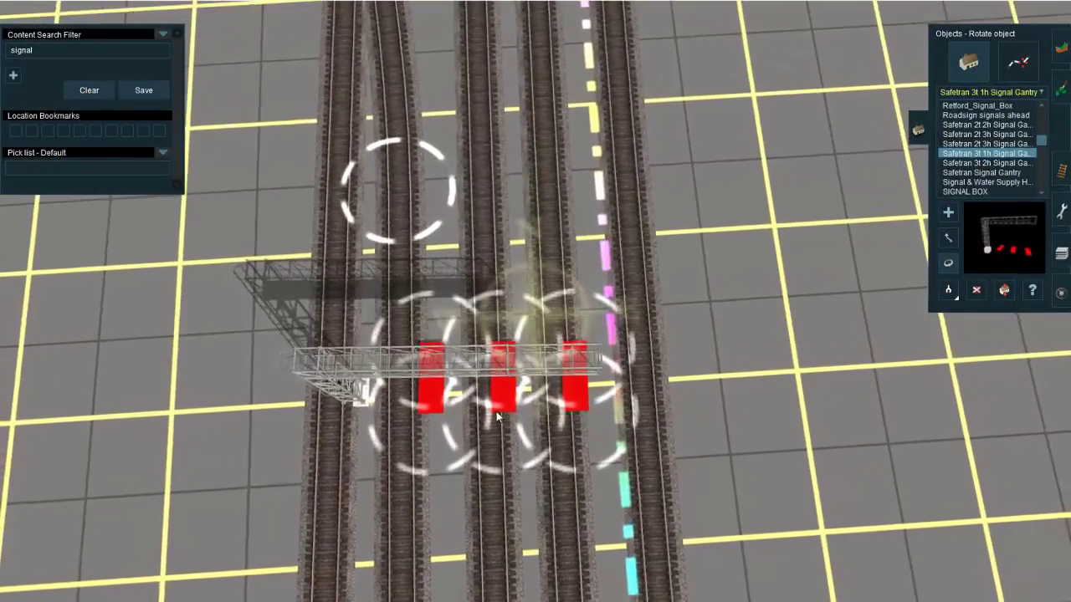
Step: Move the gantry west so its column stands clear and its three track markers line up with the three westernmost tracks
{"action": "left_click", "coordinate": [467, 375]}
{"action": "left_click_drag", "start_coordinate": [463, 375], "coordinate": [378, 370]}
{"action": "right_click", "coordinate": [378, 365]}
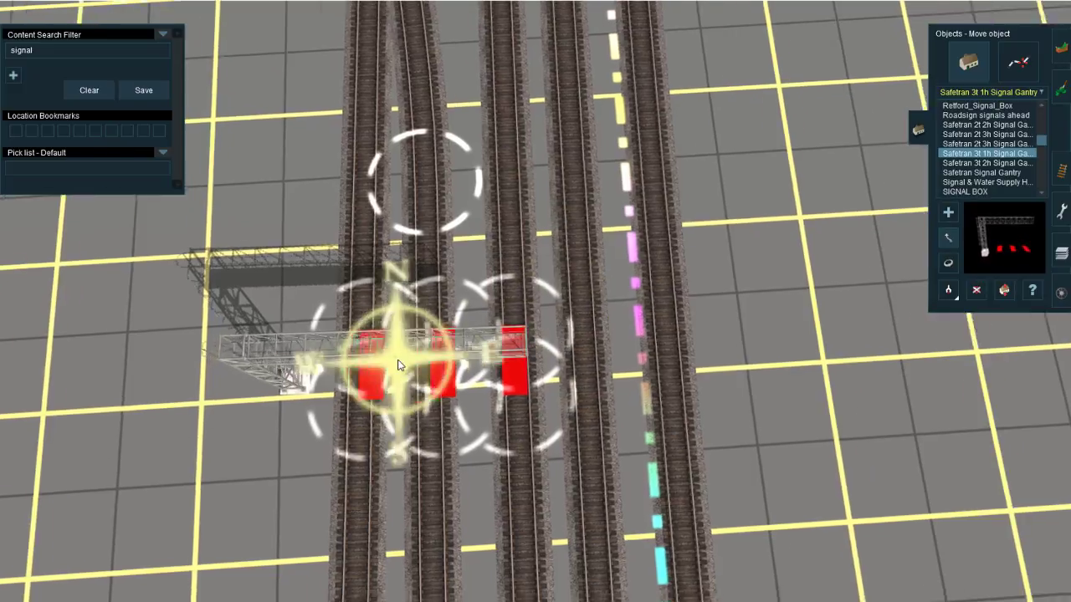
Step: Insert spline points on the two westernmost tracks just before and after the gantry so the sections beneath it are separate
{"action": "key", "text": "Down"}
{"action": "left_click", "coordinate": [1061, 171]}
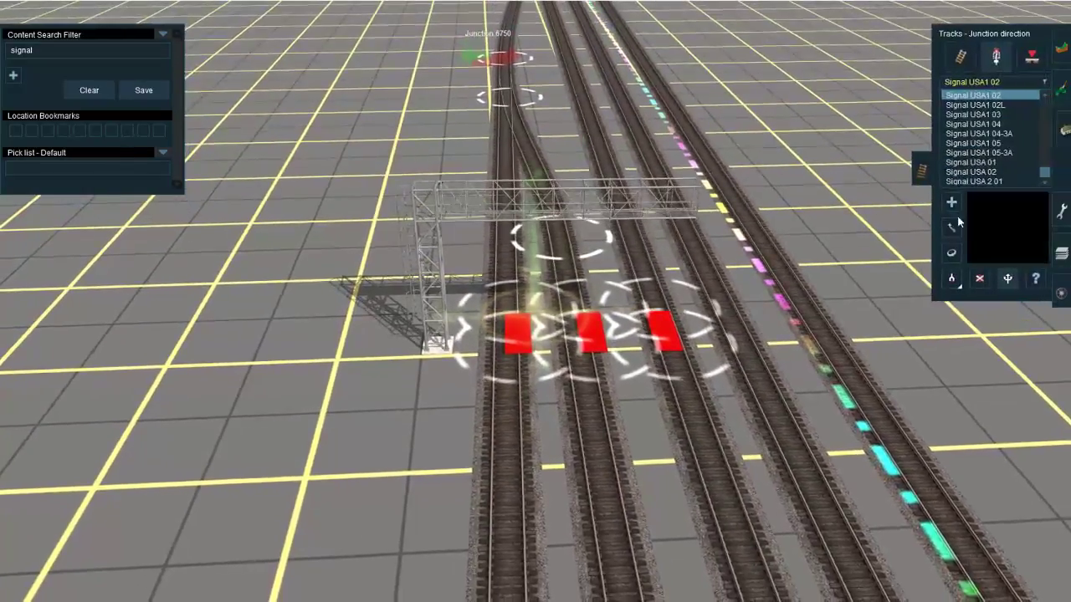
{"action": "left_click", "coordinate": [954, 296]}
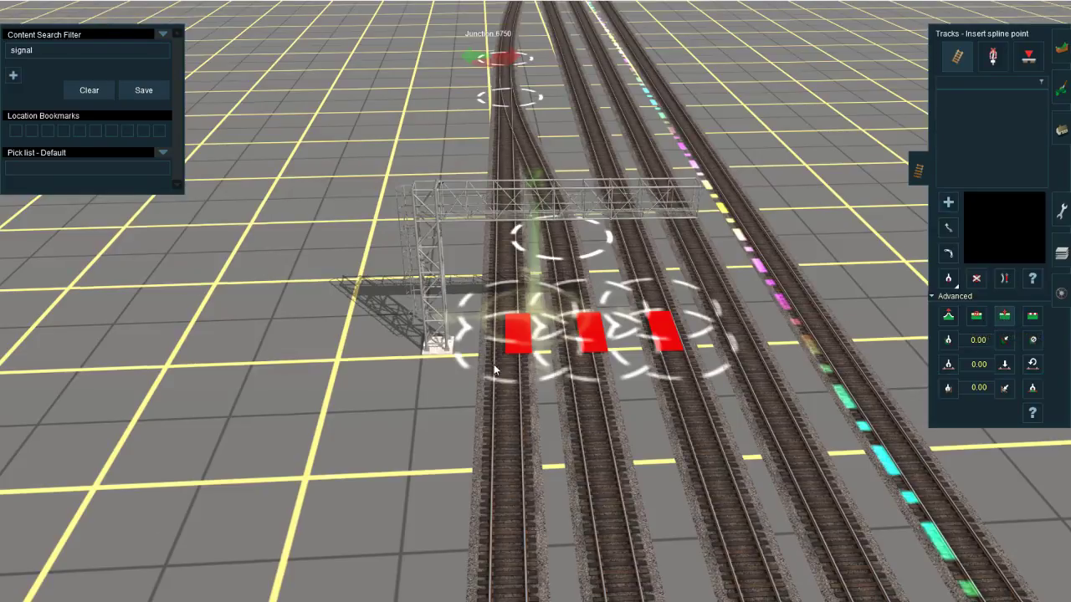
{"action": "right_click", "coordinate": [507, 286]}
{"action": "key", "text": "Up"}
{"action": "left_click", "coordinate": [531, 296]}
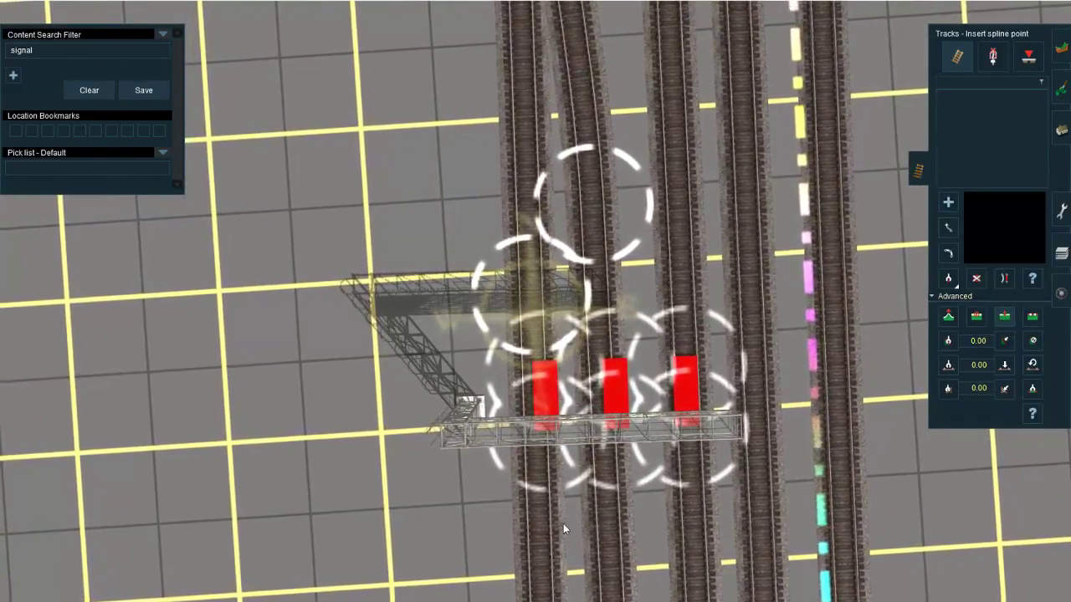
{"action": "left_click", "coordinate": [542, 529]}
{"action": "left_click", "coordinate": [612, 523]}
Step: Delete the two westernmost track sections under the gantry and join the open track ends to its built-in track pieces
{"action": "key", "text": "d"}
{"action": "left_click", "coordinate": [532, 492]}
{"action": "left_click", "coordinate": [585, 475]}
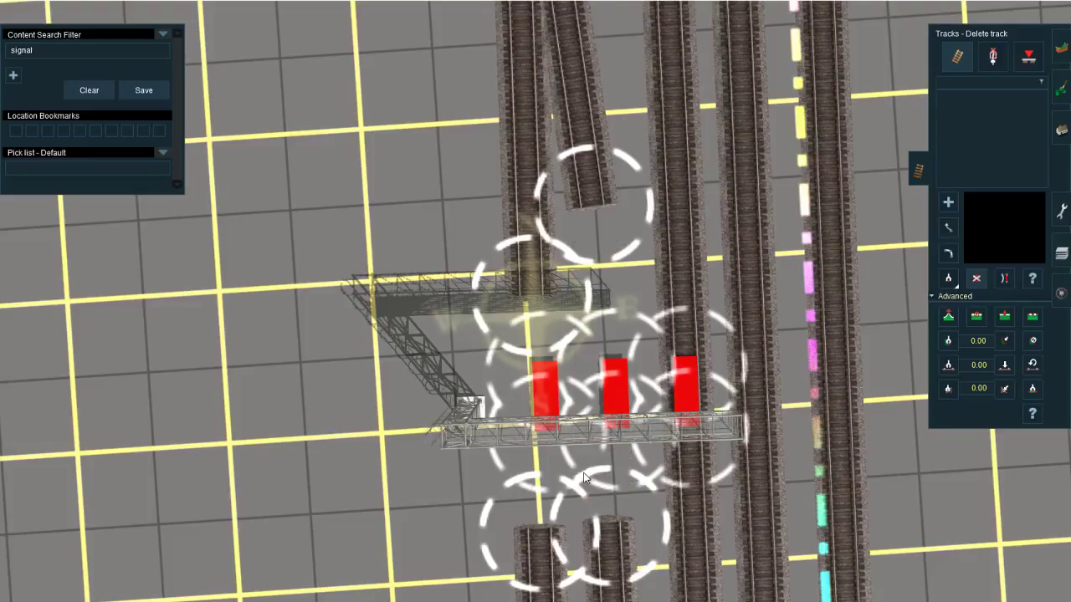
{"action": "left_click_drag", "start_coordinate": [595, 204], "coordinate": [603, 478]}
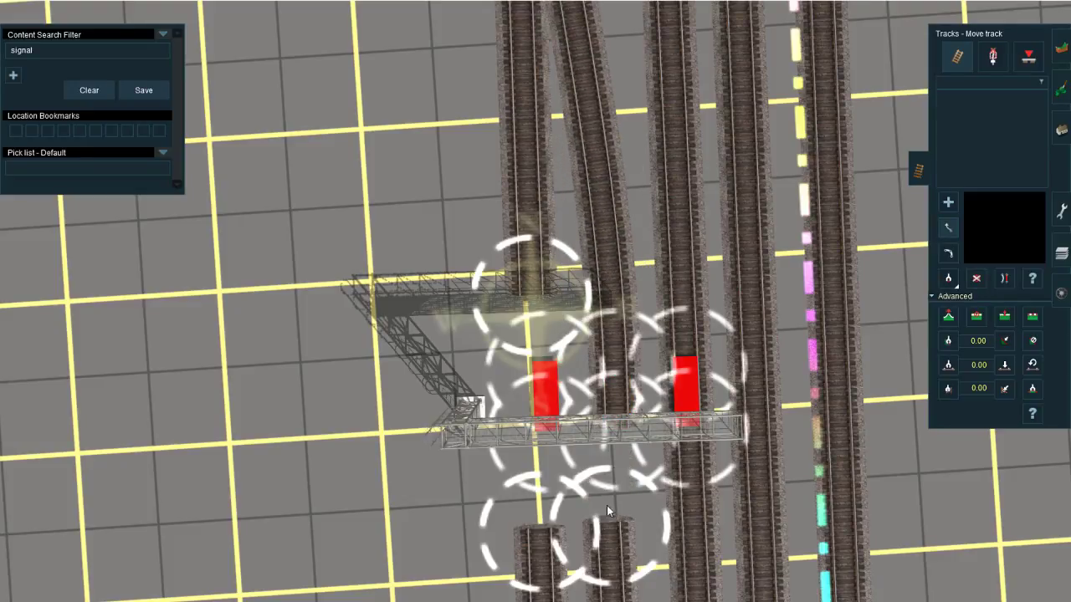
{"action": "left_click_drag", "start_coordinate": [521, 294], "coordinate": [530, 483]}
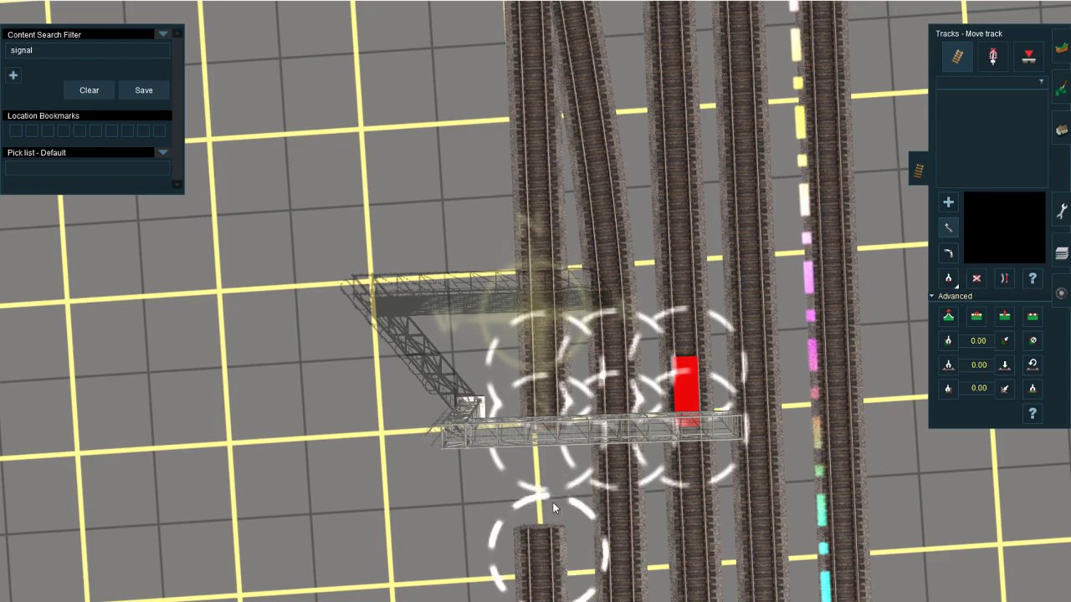
Step: Examine the alignment of the rejoined tracks from the gantry up to Junction 6750
{"action": "scroll", "coordinate": [542, 457], "scroll_direction": "down", "scroll_amount": 4}
{"action": "right_click_drag", "start_coordinate": [574, 289], "coordinate": [528, 290]}
{"action": "key", "text": "Down"}
{"action": "scroll", "coordinate": [528, 290], "scroll_direction": "up", "scroll_amount": 3}
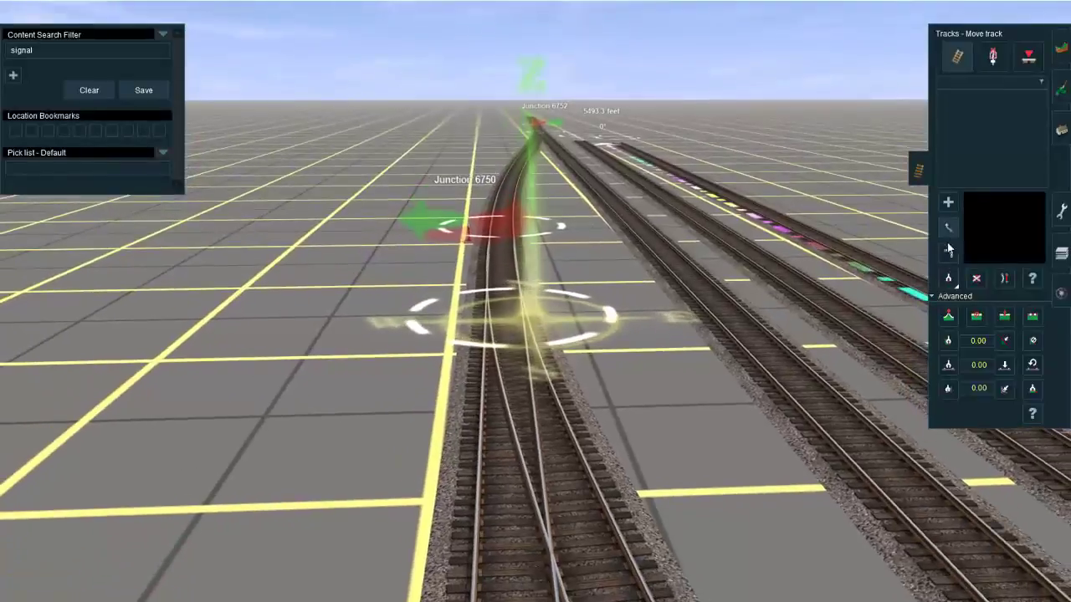
{"action": "key", "text": "Up"}
{"action": "left_click_drag", "start_coordinate": [512, 325], "coordinate": [520, 274]}
{"action": "scroll", "coordinate": [535, 289], "scroll_direction": "down", "scroll_amount": 5}
{"action": "key", "text": "Down"}
Step: Insert spline points on the third track on either side of the gantry and delete the section between them
{"action": "right_click_drag", "start_coordinate": [573, 423], "coordinate": [539, 315]}
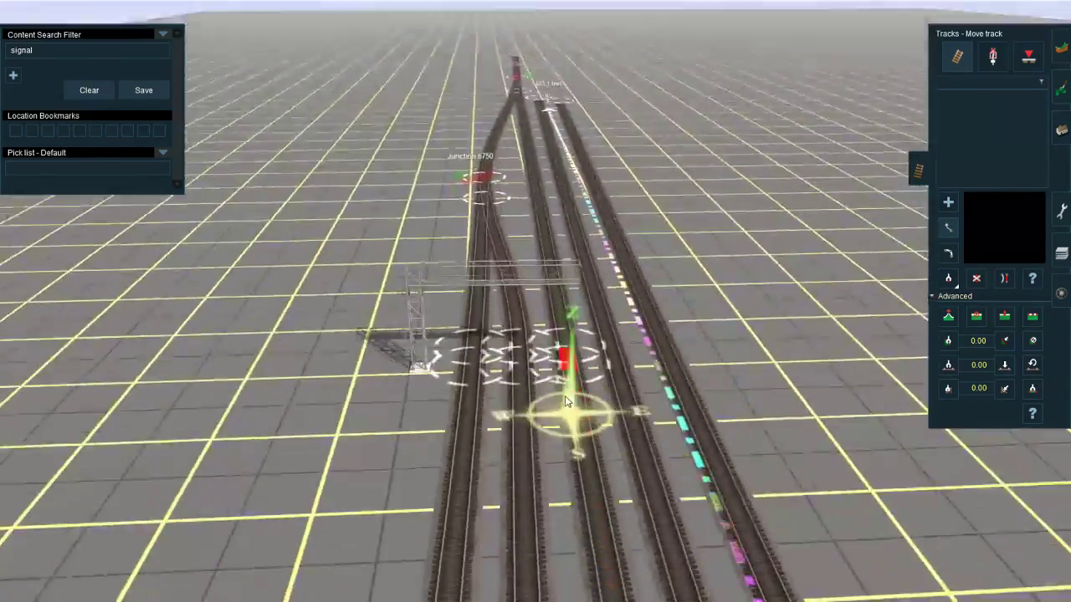
{"action": "scroll", "coordinate": [538, 314], "scroll_direction": "up", "scroll_amount": 6}
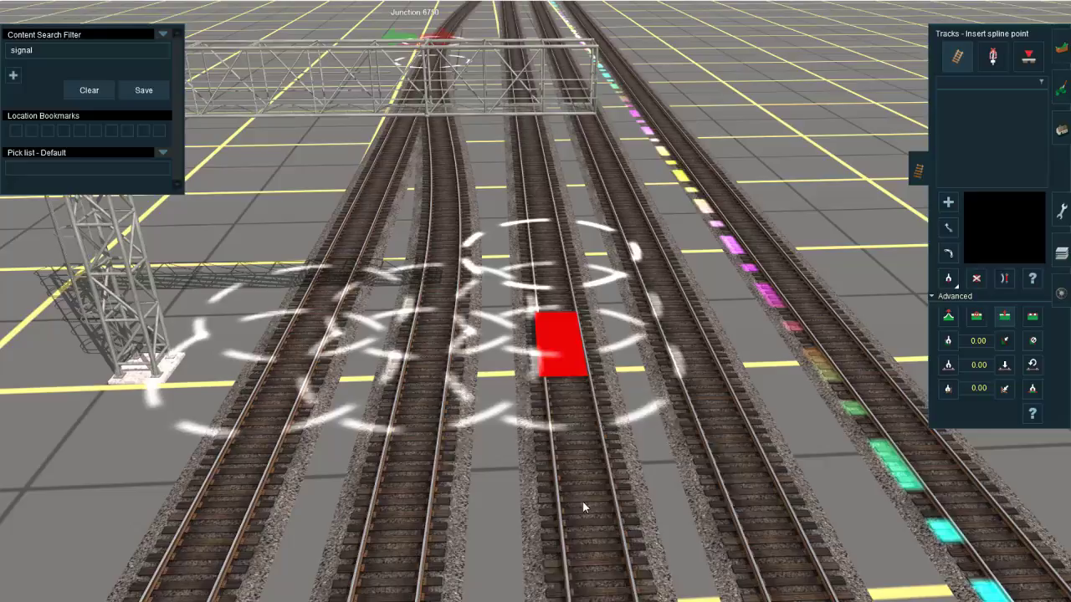
{"action": "left_click", "coordinate": [583, 502]}
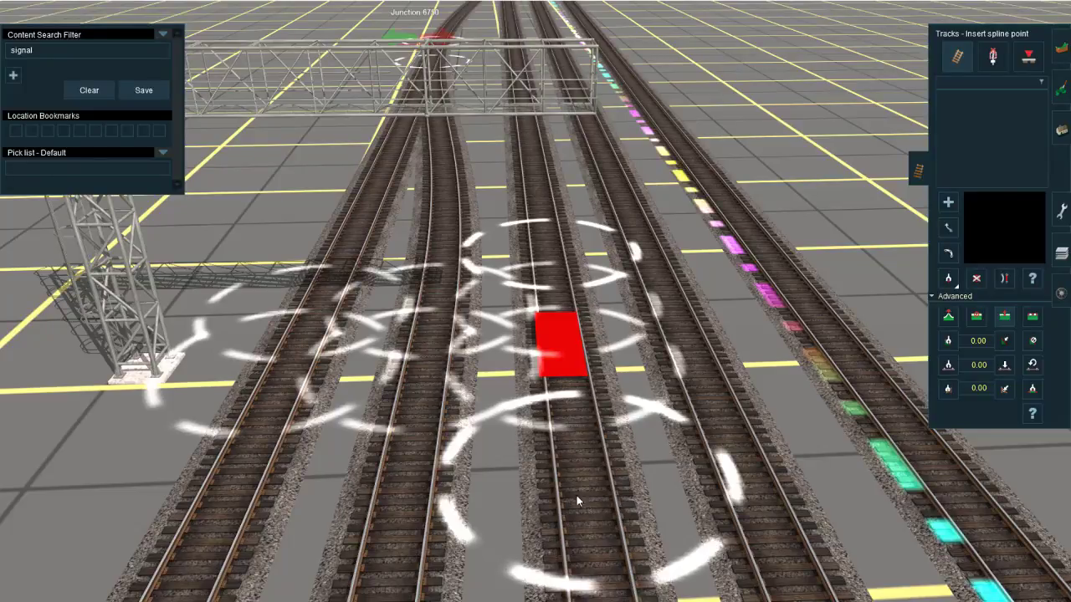
{"action": "key", "text": "d"}
{"action": "left_click", "coordinate": [557, 449]}
Step: Move the open ends of the third track onto the gantry's remaining built-in track piece
{"action": "key", "text": "m"}
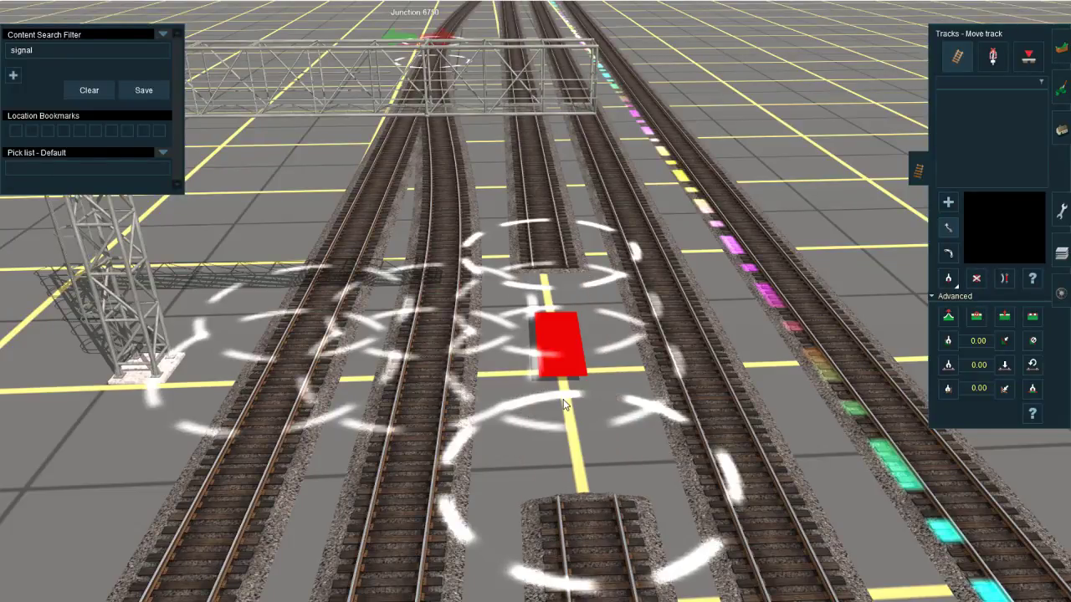
{"action": "left_click_drag", "start_coordinate": [607, 548], "coordinate": [558, 287]}
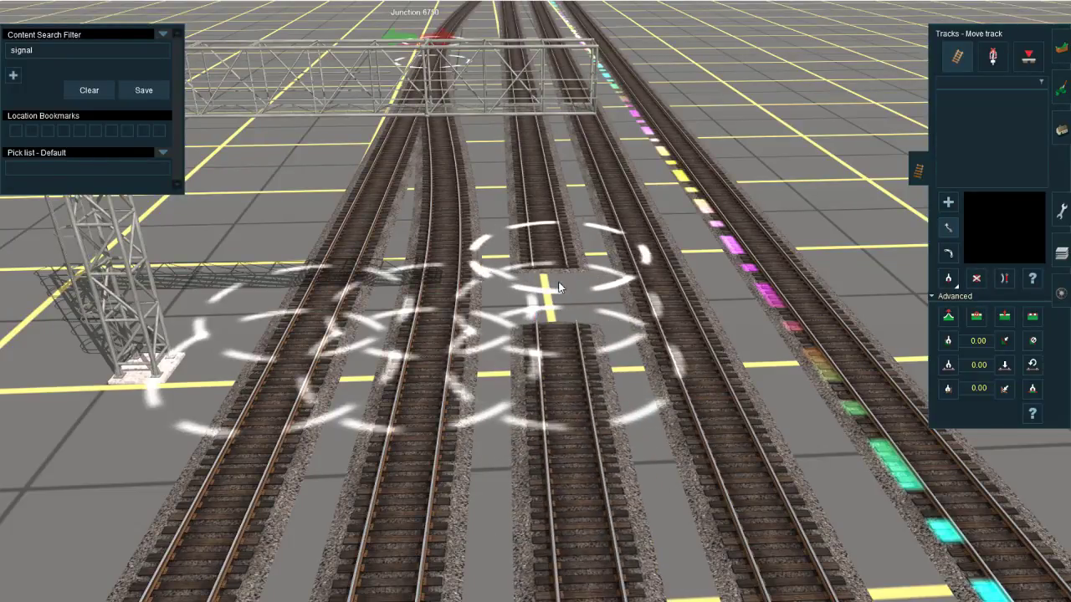
{"action": "mouse_move", "coordinate": [556, 329]}
{"action": "right_mouse_down"}
{"action": "mouse_move", "coordinate": [547, 303]}
{"action": "mouse_move", "coordinate": [552, 352]}
{"action": "mouse_move", "coordinate": [526, 286]}
{"action": "mouse_move", "coordinate": [509, 284]}
{"action": "right_mouse_up"}
Step: Fine-tune the gantry's rotation to about 268 degrees so it stays aligned with the connected tracks
{"action": "scroll", "coordinate": [552, 326], "scroll_direction": "down", "scroll_amount": 5}
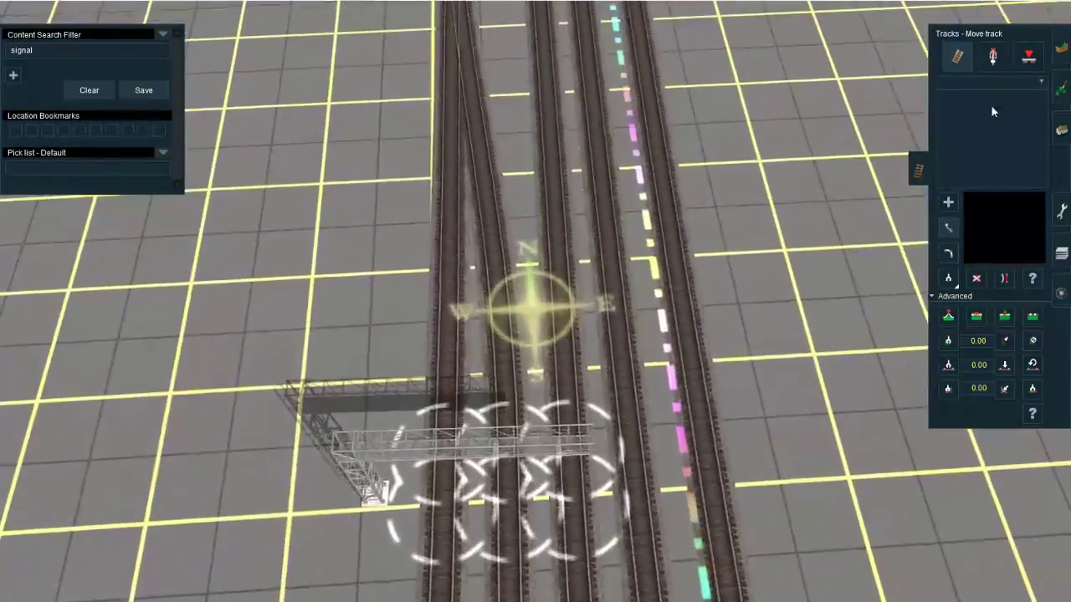
{"action": "left_click", "coordinate": [1060, 130]}
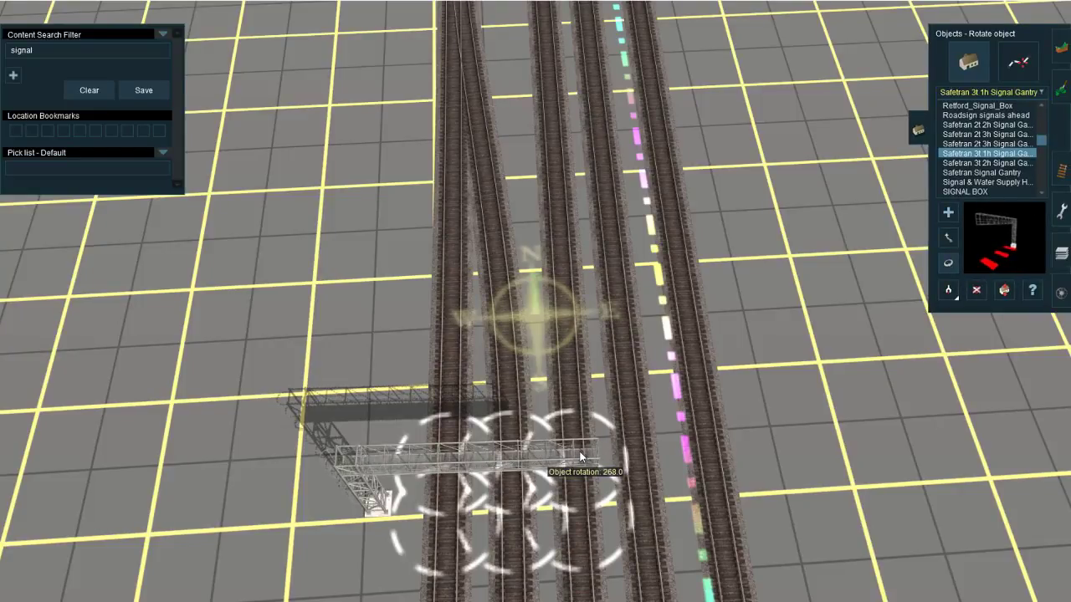
{"action": "left_click_drag", "start_coordinate": [580, 452], "coordinate": [583, 452]}
Step: Examine the tracks from the signal gantry past Junction 6750 to Junction 6752
{"action": "scroll", "coordinate": [577, 435], "scroll_direction": "down", "scroll_amount": 10}
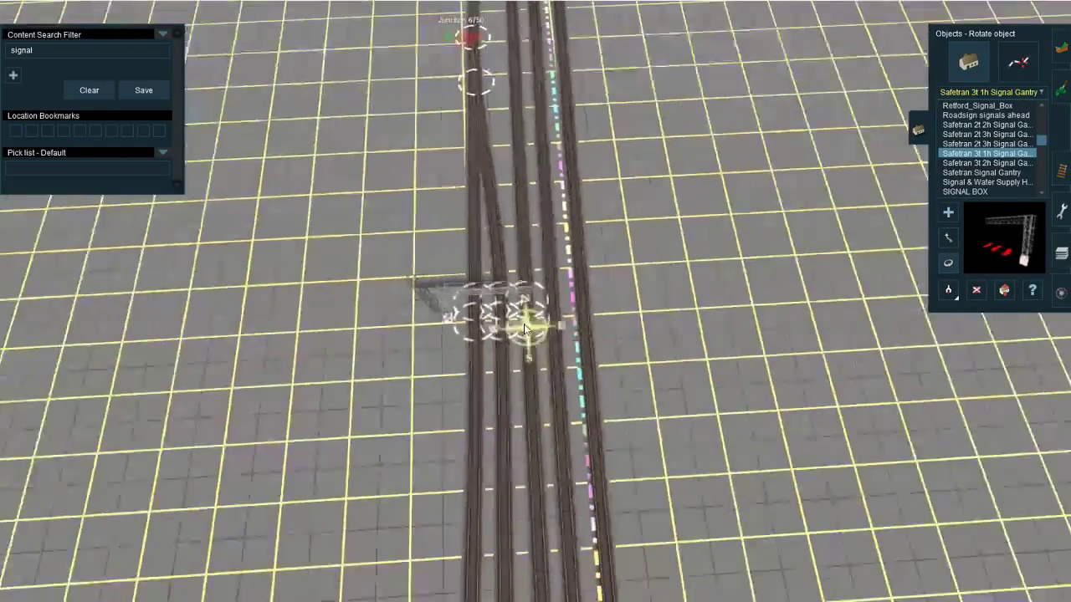
{"action": "right_click_drag", "start_coordinate": [401, 355], "coordinate": [517, 226]}
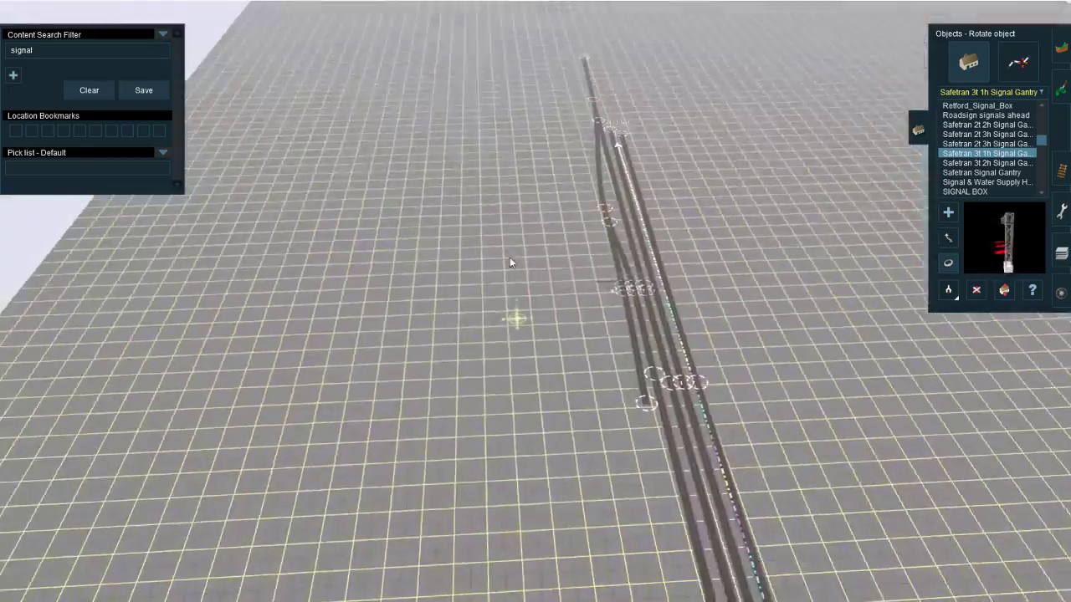
{"action": "right_click", "coordinate": [714, 282]}
{"action": "scroll", "coordinate": [569, 293], "scroll_direction": "up", "scroll_amount": 6}
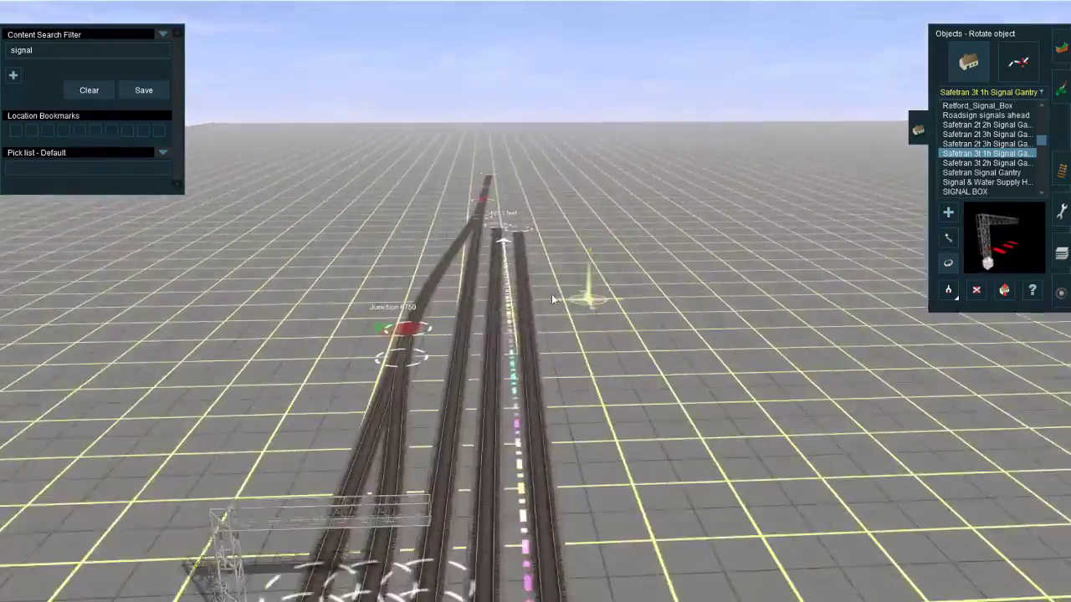
{"action": "right_click", "coordinate": [512, 237]}
{"action": "right_click", "coordinate": [470, 355]}
{"action": "right_click", "coordinate": [435, 518]}
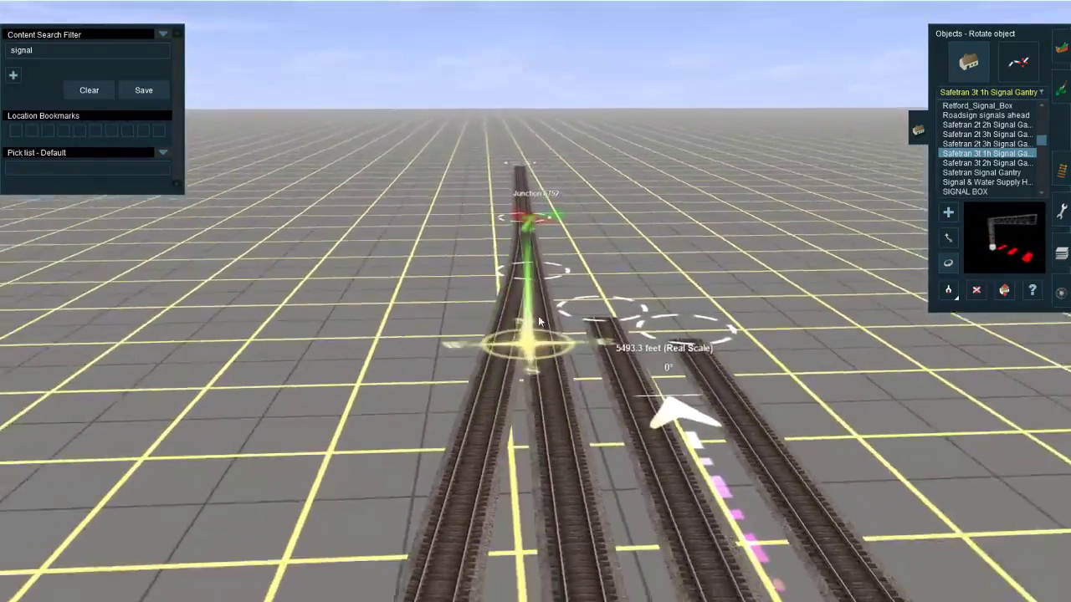
{"action": "right_click", "coordinate": [542, 208]}
{"action": "scroll", "coordinate": [547, 251], "scroll_direction": "up", "scroll_amount": 8}
{"action": "key", "text": "Left"}
{"action": "right_click", "coordinate": [370, 240]}
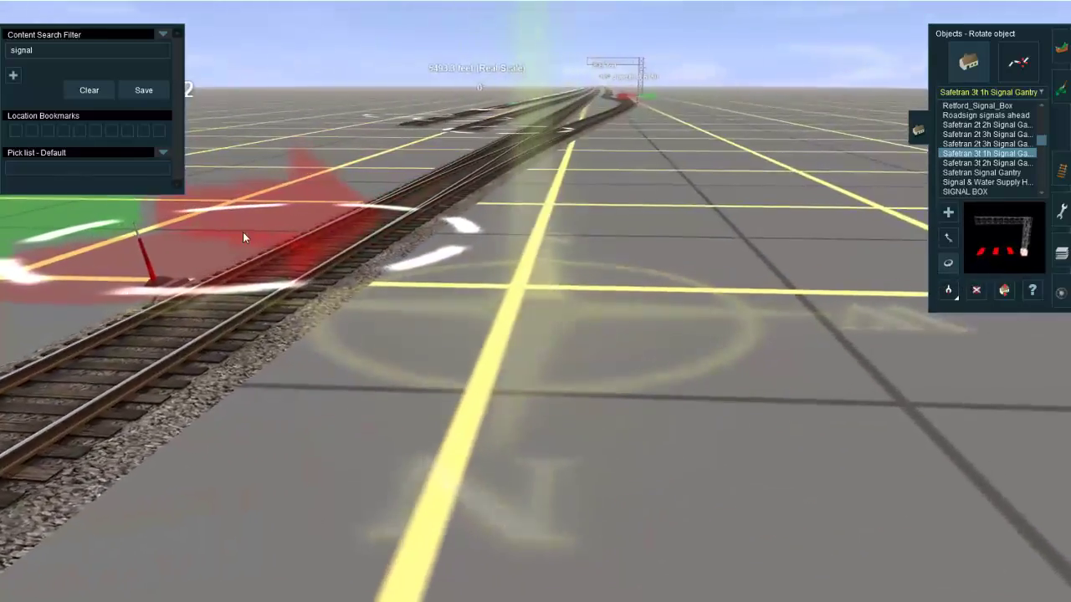
{"action": "right_click_drag", "start_coordinate": [353, 304], "coordinate": [509, 318]}
{"action": "scroll", "coordinate": [509, 317], "scroll_direction": "down", "scroll_amount": 5}
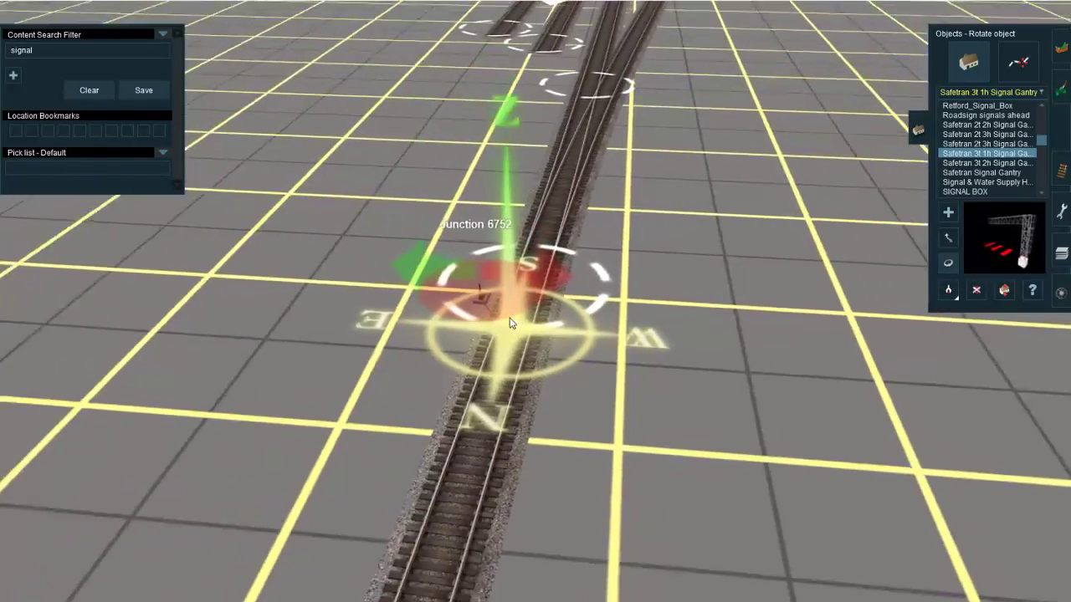
Step: Pick up the US&S M-23 Switch Machine from the existing Centralia Center interlocking near Junction 16 as the track object to place
{"action": "left_click", "coordinate": [1060, 170]}
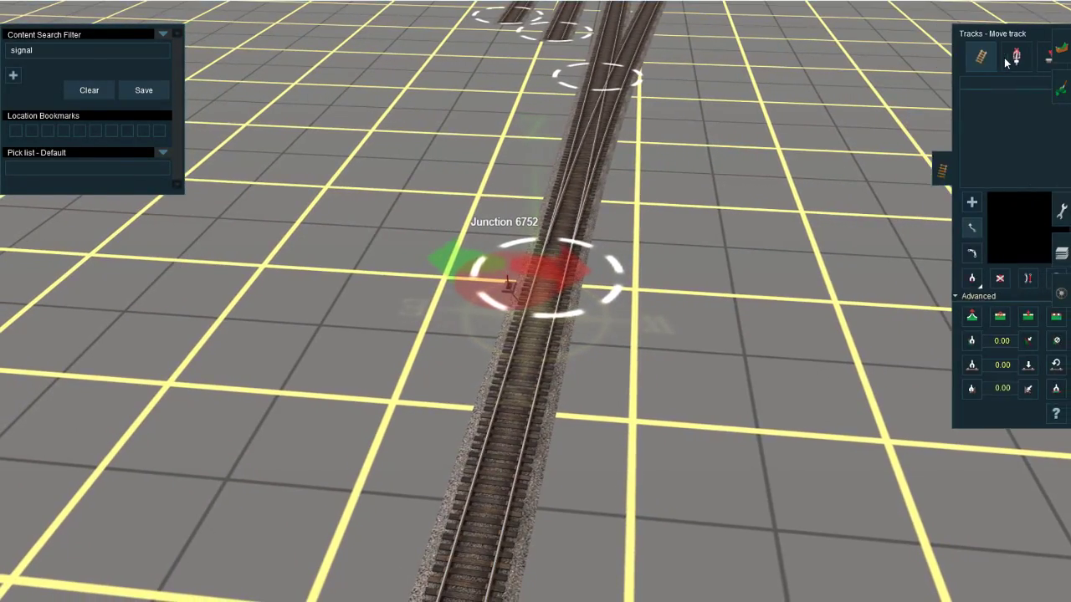
{"action": "left_click", "coordinate": [993, 57]}
{"action": "key", "text": "Down"}
{"action": "right_click_drag", "start_coordinate": [550, 324], "coordinate": [574, 244]}
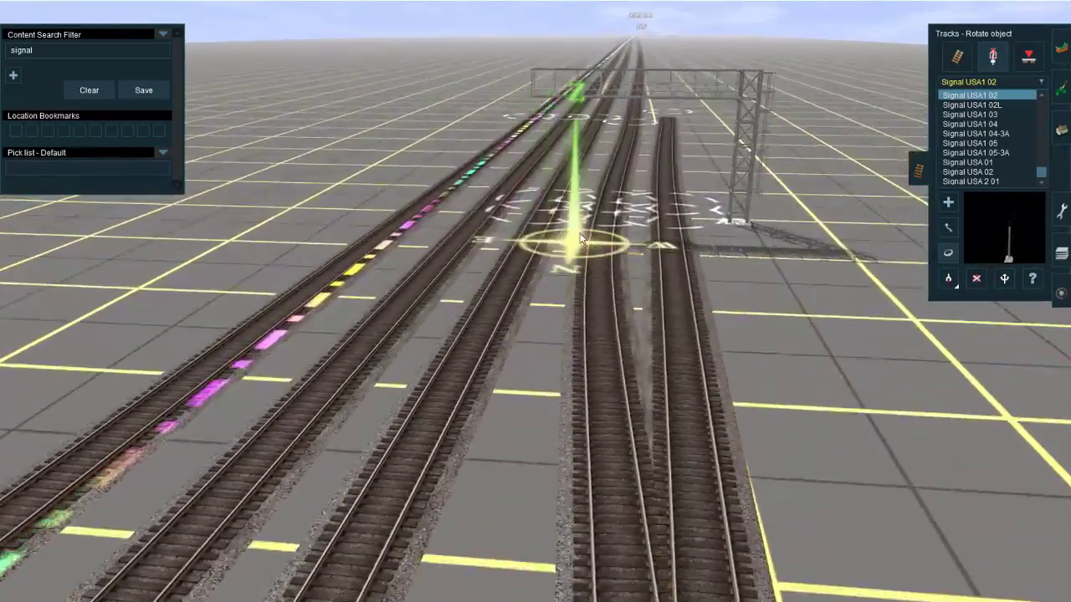
{"action": "scroll", "coordinate": [535, 284], "scroll_direction": "down", "scroll_amount": 5}
{"action": "right_click_drag", "start_coordinate": [539, 175], "coordinate": [539, 303]}
{"action": "right_click", "coordinate": [539, 303]}
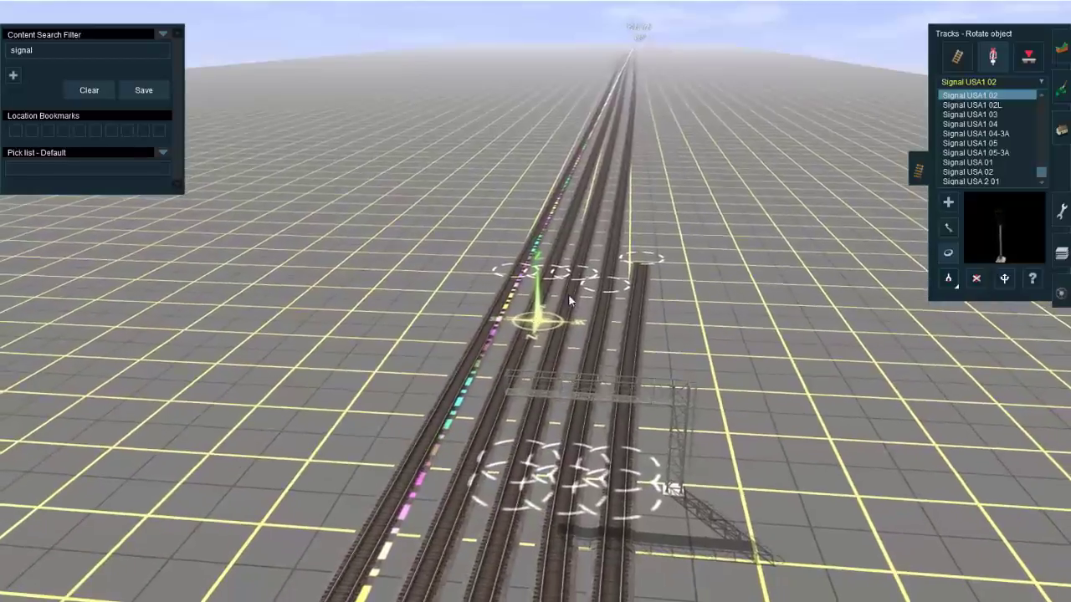
{"action": "left_click", "coordinate": [949, 279]}
{"action": "right_click_drag", "start_coordinate": [658, 12], "coordinate": [589, 127]}
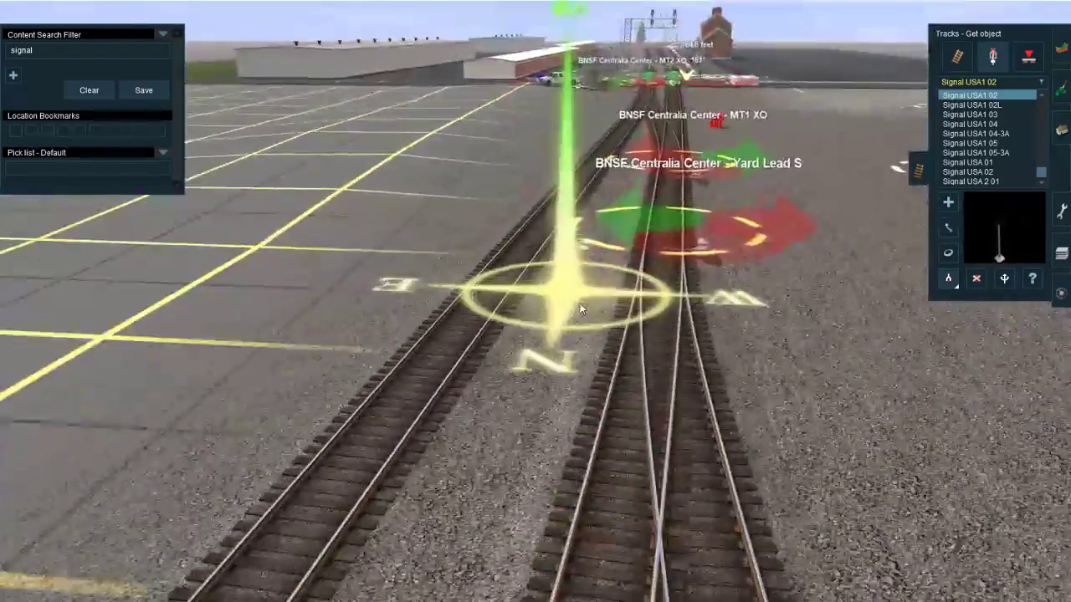
{"action": "left_click", "coordinate": [659, 287]}
Step: Place US&S M-23 switch machines at the two junctions north of the gantry and adjust the rotation of the farther one
{"action": "scroll", "coordinate": [618, 335], "scroll_direction": "down", "scroll_amount": 5}
{"action": "scroll", "coordinate": [573, 378], "scroll_direction": "down", "scroll_amount": 10}
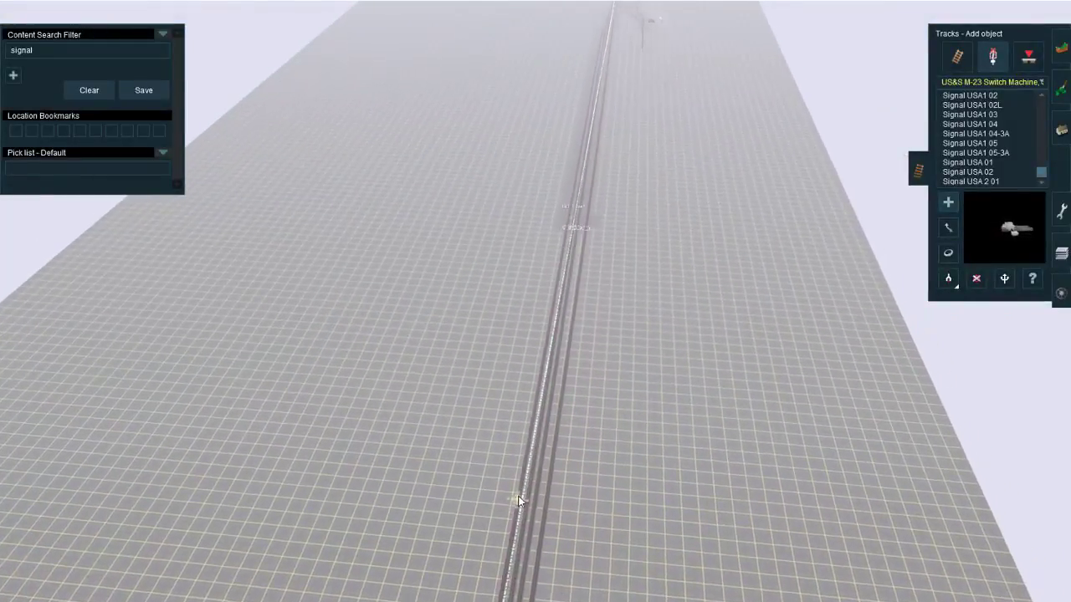
{"action": "right_click_drag", "start_coordinate": [519, 497], "coordinate": [542, 278]}
{"action": "scroll", "coordinate": [543, 278], "scroll_direction": "up", "scroll_amount": 10}
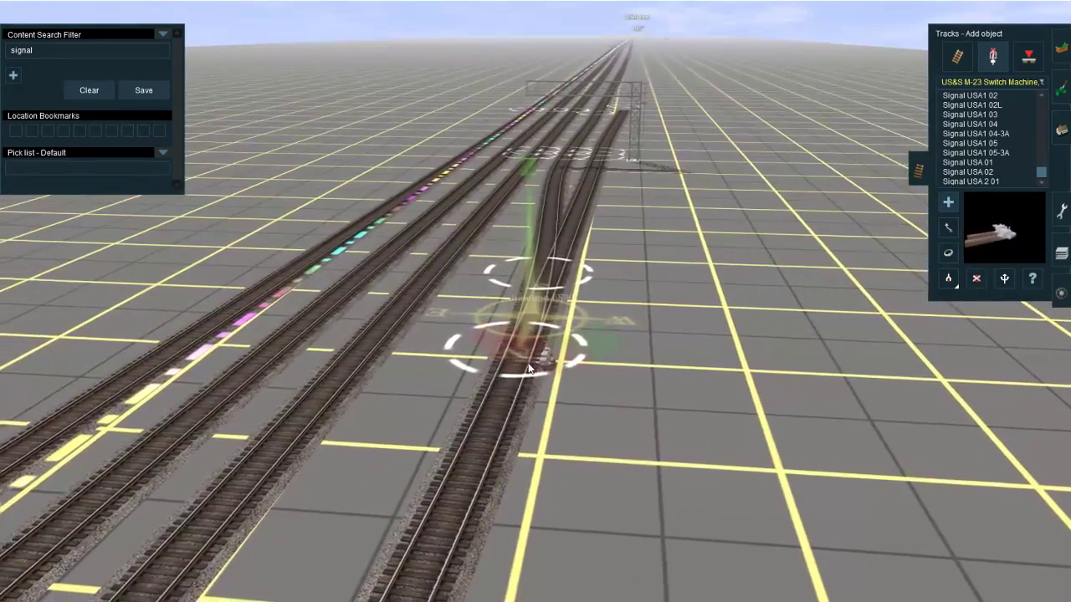
{"action": "scroll", "coordinate": [528, 368], "scroll_direction": "down", "scroll_amount": 10}
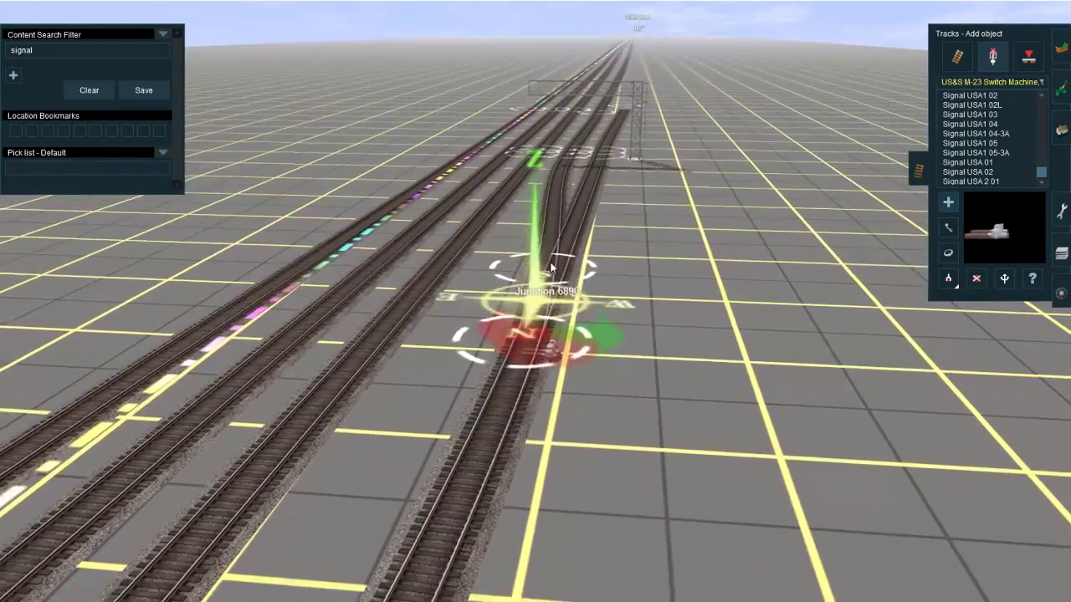
{"action": "scroll", "coordinate": [513, 343], "scroll_direction": "up", "scroll_amount": 4}
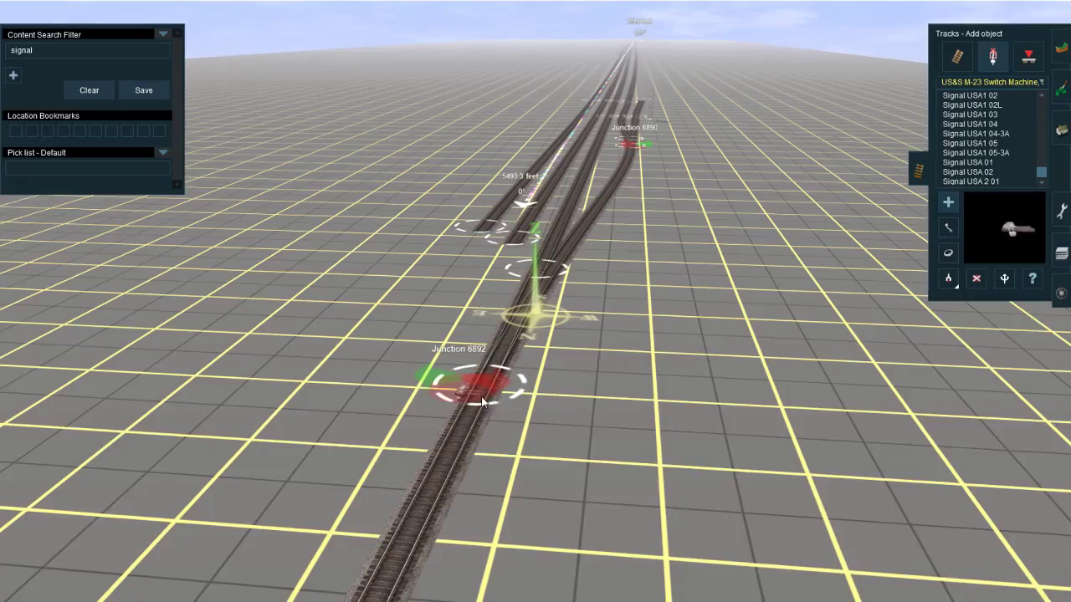
{"action": "key", "text": "r"}
{"action": "left_click", "coordinate": [481, 395]}
Step: Examine the track alignment around the gantry and its adjoining junction from several angles and from overhead
{"action": "right_click", "coordinate": [650, 117]}
{"action": "right_click", "coordinate": [609, 192]}
{"action": "right_click", "coordinate": [572, 255]}
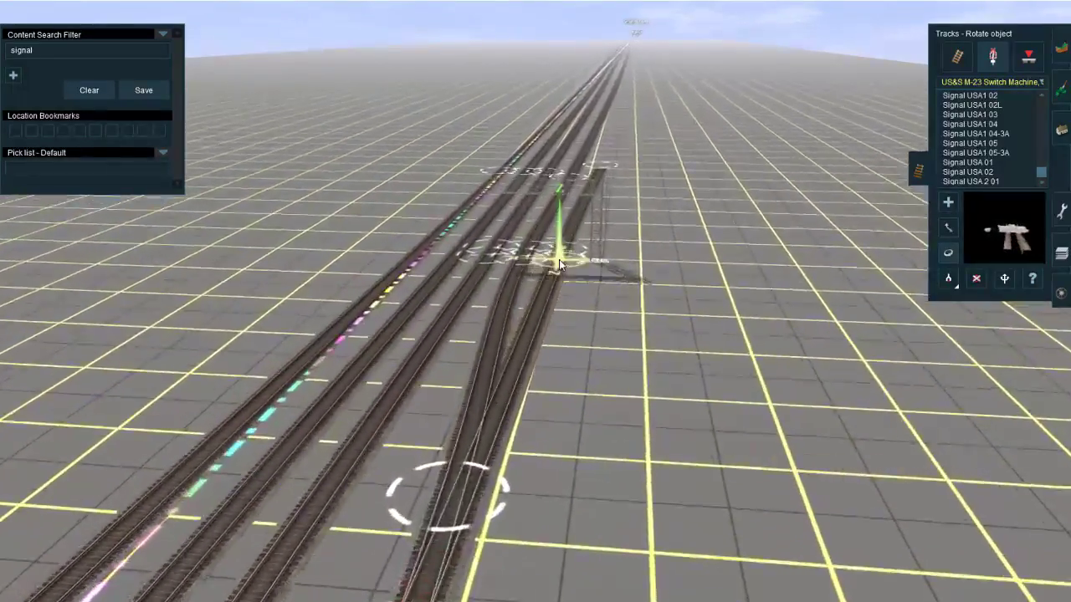
{"action": "key", "text": "Left"}
{"action": "key", "text": "Left"}
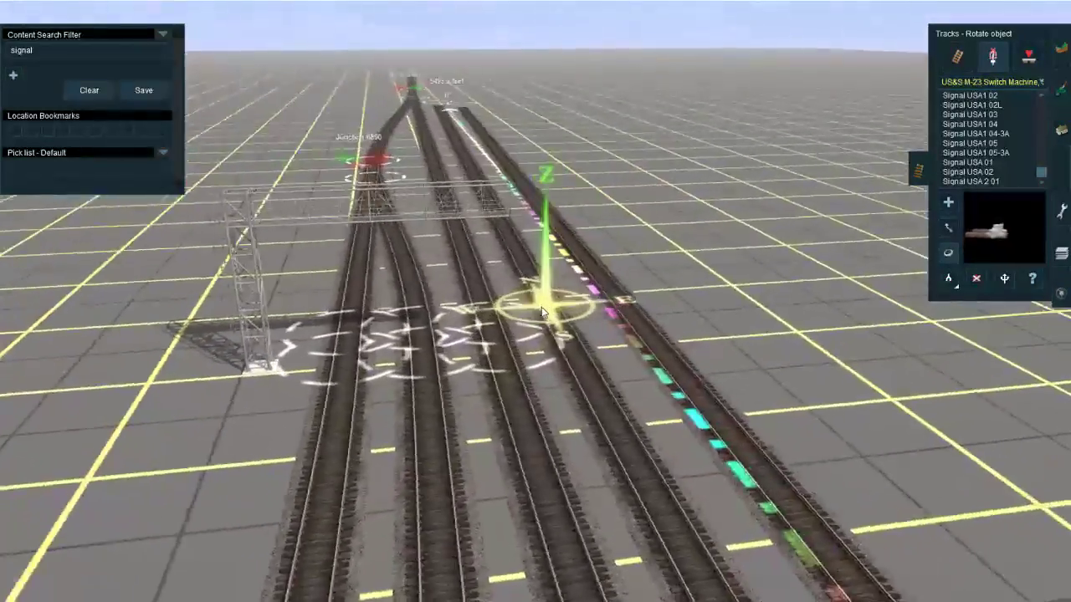
{"action": "right_click", "coordinate": [525, 276]}
{"action": "right_click", "coordinate": [475, 416]}
{"action": "scroll", "coordinate": [516, 339], "scroll_direction": "down", "scroll_amount": 10}
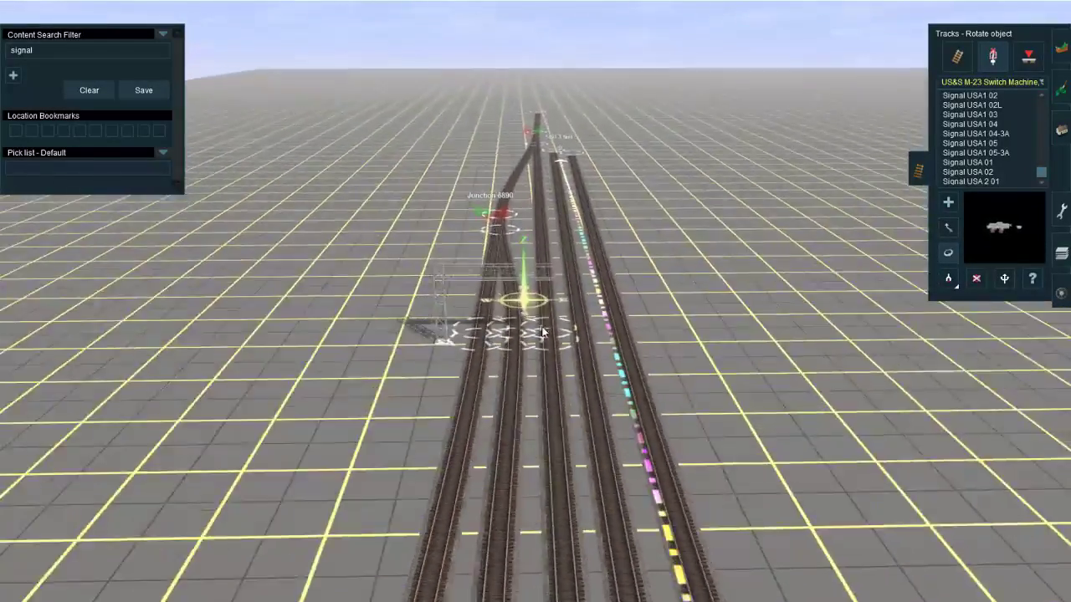
{"action": "right_click", "coordinate": [573, 507]}
{"action": "right_click", "coordinate": [532, 161]}
{"action": "scroll", "coordinate": [532, 165], "scroll_direction": "up", "scroll_amount": 10}
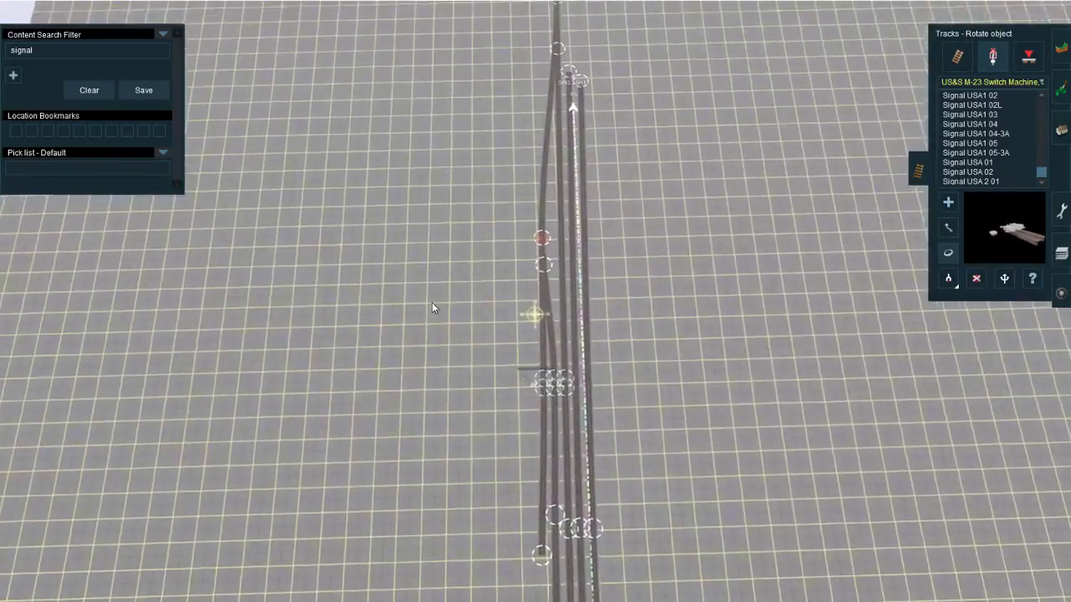
{"action": "right_click", "coordinate": [432, 302]}
{"action": "scroll", "coordinate": [432, 303], "scroll_direction": "up", "scroll_amount": 3}
{"action": "right_click", "coordinate": [624, 348]}
{"action": "right_click", "coordinate": [726, 362]}
{"action": "scroll", "coordinate": [726, 361], "scroll_direction": "up", "scroll_amount": 5}
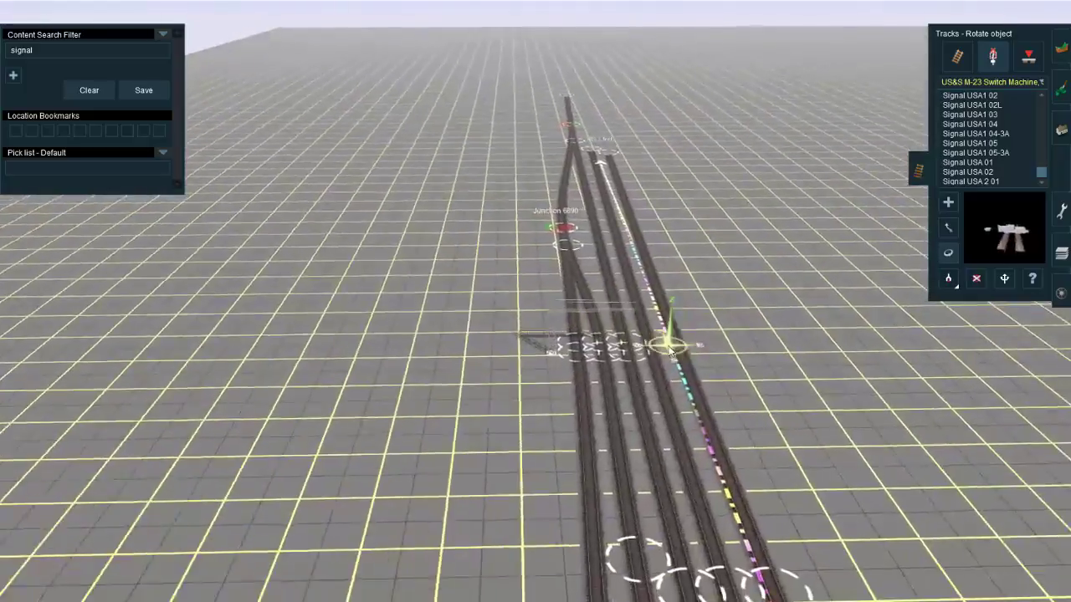
{"action": "right_click", "coordinate": [594, 284]}
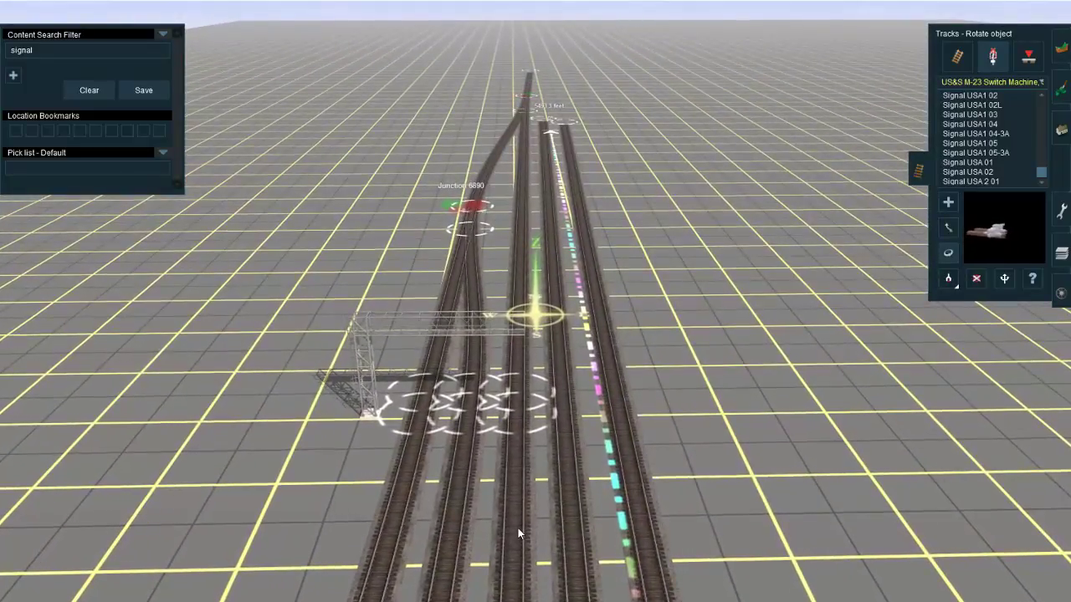
Step: Undo the recent edits back through the switch machines, the gantry's track connections and the placement of the signal gantry
{"action": "key", "text": "ctrl+z"}
{"action": "key", "text": "ctrl+z"}
{"action": "key", "text": "ctrl+z"}
{"action": "key", "text": "ctrl+z"}
{"action": "key", "text": "ctrl+z"}
{"action": "key", "text": "ctrl+z"}
{"action": "key", "text": "ctrl+z"}
{"action": "key", "text": "ctrl+z"}
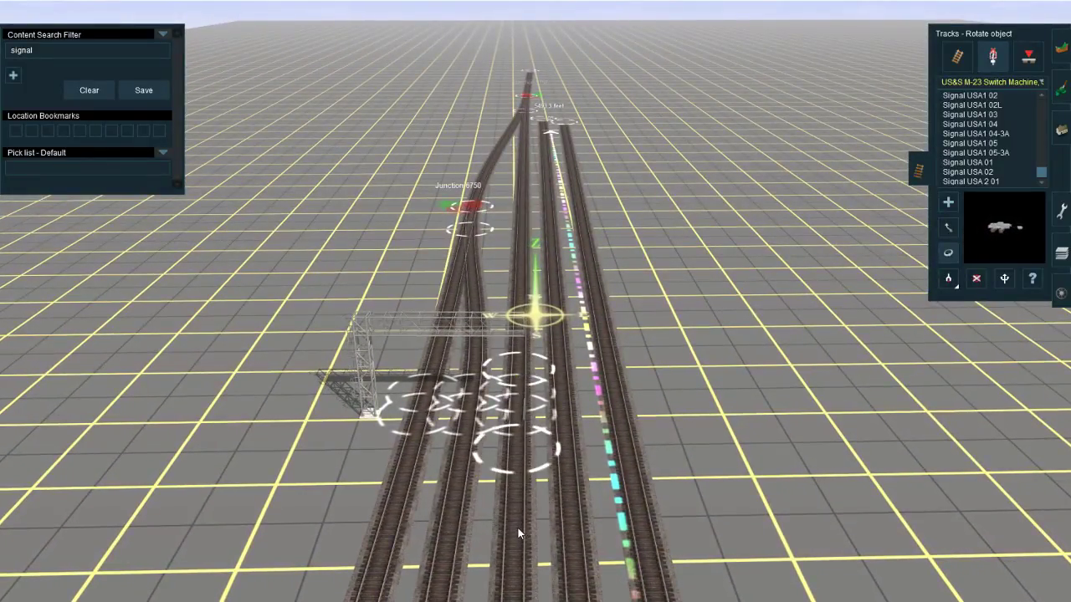
{"action": "key", "text": "ctrl+z"}
{"action": "key", "text": "ctrl+z"}
{"action": "key", "text": "ctrl+z"}
{"action": "key", "text": "ctrl+z"}
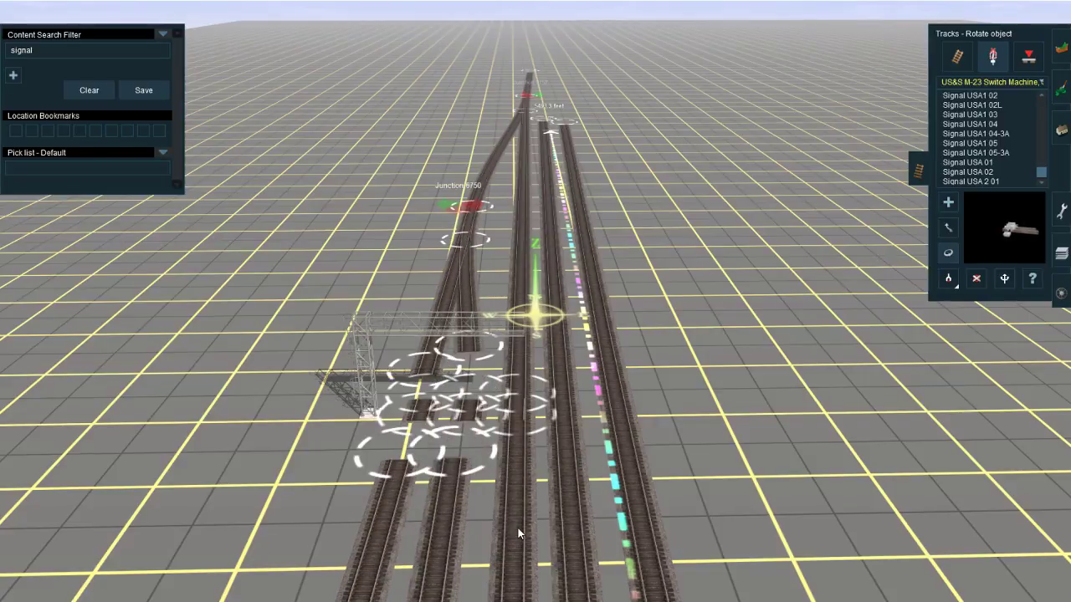
{"action": "key", "text": "ctrl+z"}
{"action": "key", "text": "ctrl+z"}
{"action": "key", "text": "ctrl+z"}
{"action": "key", "text": "ctrl+z"}
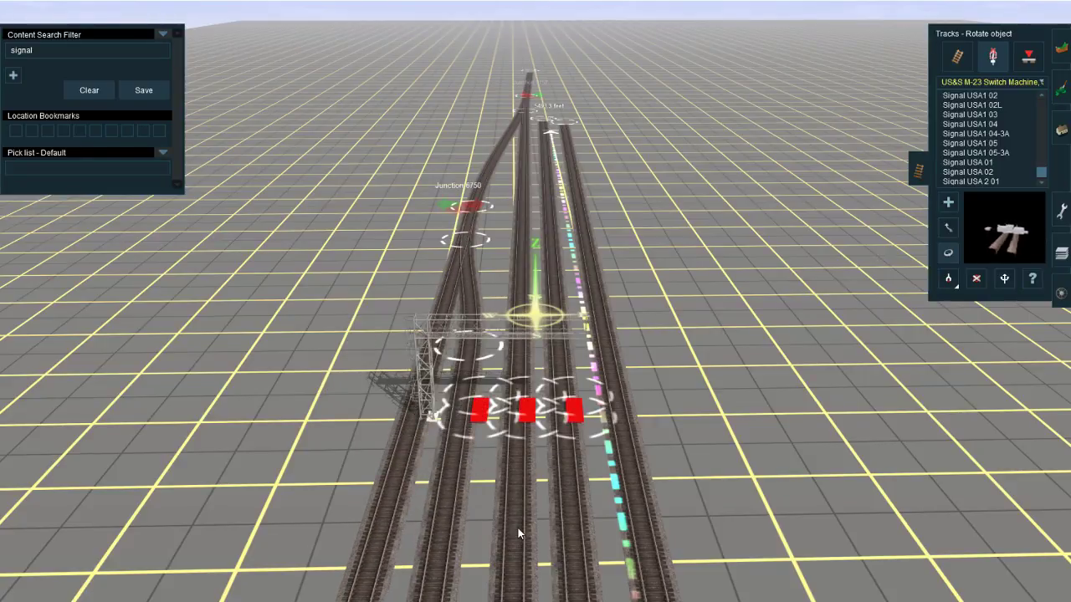
{"action": "key", "text": "ctrl+z"}
{"action": "key", "text": "ctrl+z"}
{"action": "key", "text": "ctrl+z"}
{"action": "key", "text": "ctrl+z"}
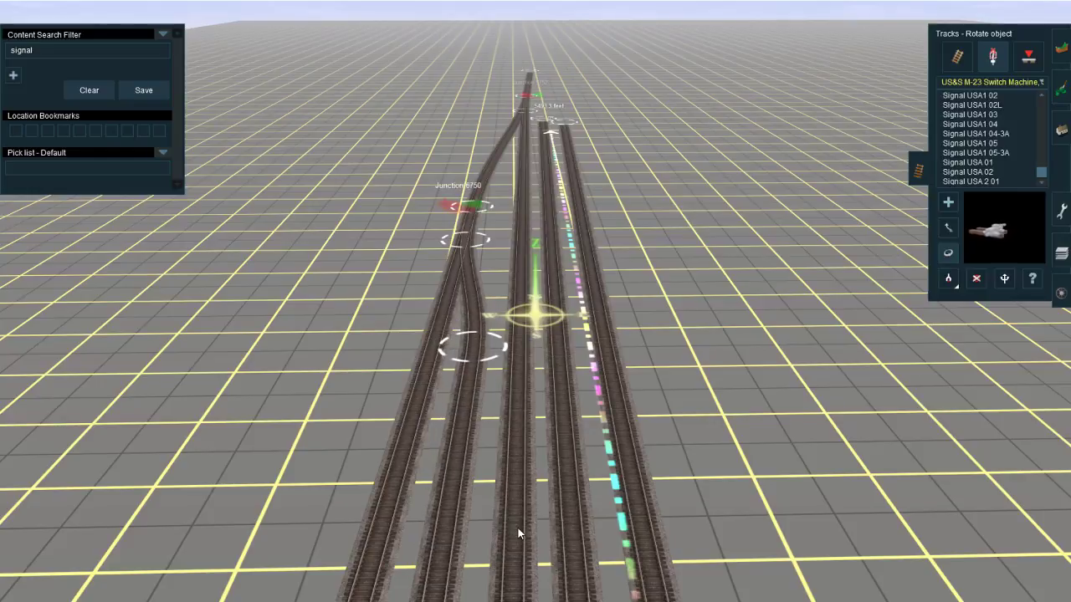
Step: Undo the earlier track edits until both junctions and the diverging track between them are removed
{"action": "key", "text": "ctrl+z"}
{"action": "key", "text": "ctrl+z"}
{"action": "key", "text": "ctrl+z"}
{"action": "key", "text": "ctrl+z"}
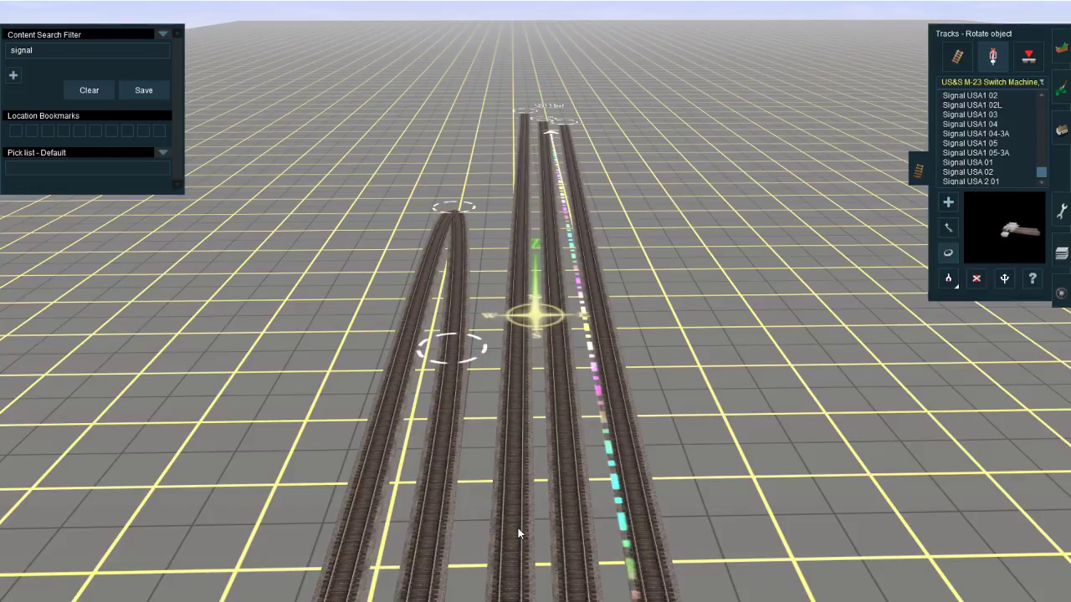
{"action": "key", "text": "ctrl+z"}
{"action": "key", "text": "ctrl+z"}
Step: Place a Safetran 3t 1h Signal Gantry just beyond the north ends of the three mains
{"action": "scroll", "coordinate": [542, 489], "scroll_direction": "down", "scroll_amount": 4}
{"action": "right_click", "coordinate": [549, 473]}
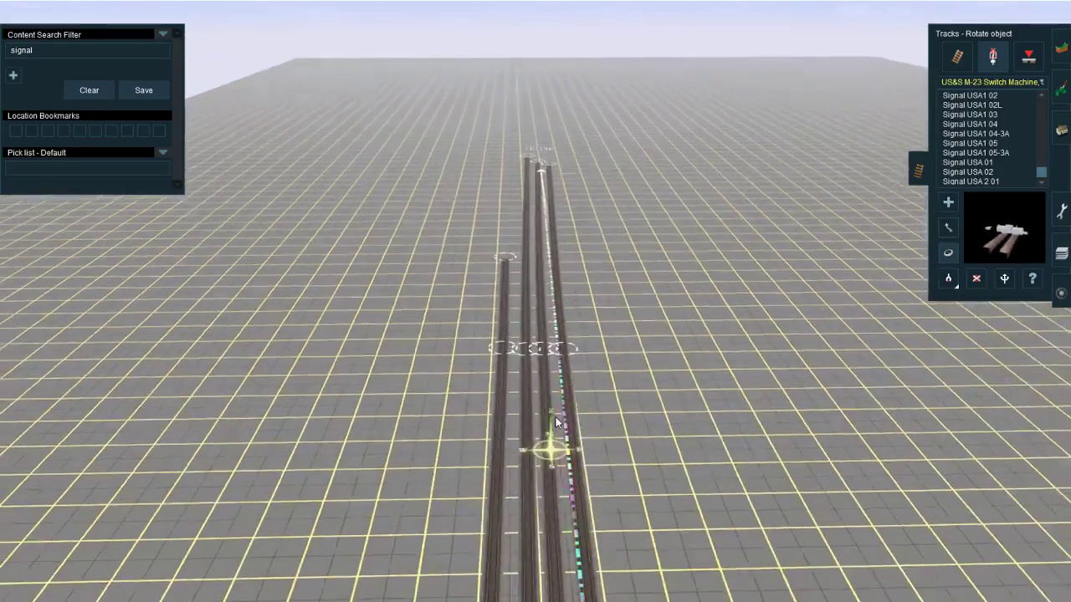
{"action": "right_click", "coordinate": [539, 248]}
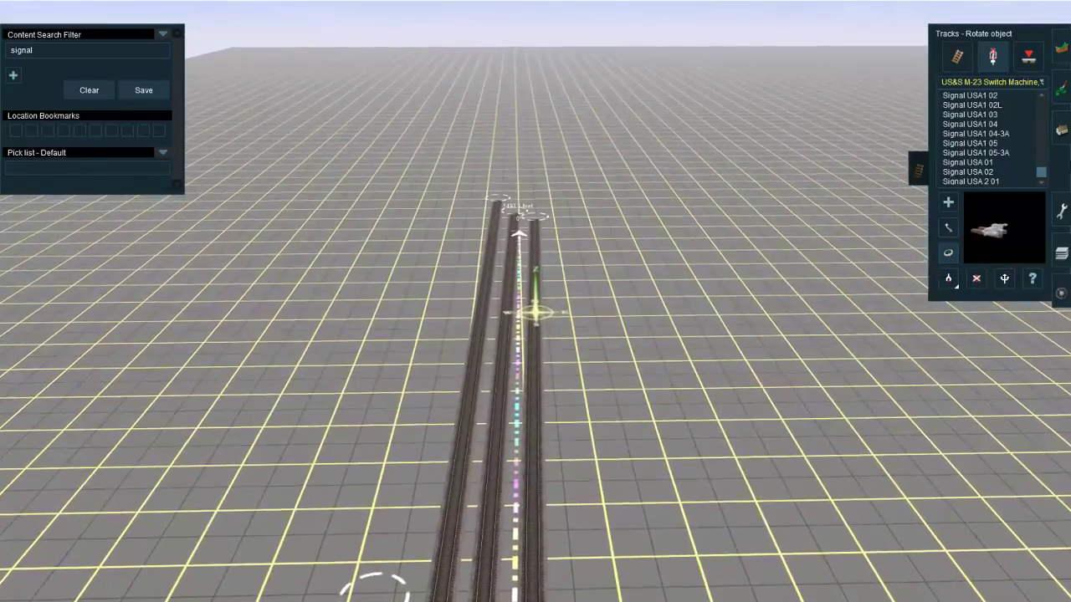
{"action": "left_click", "coordinate": [1061, 130]}
{"action": "right_click", "coordinate": [332, 214]}
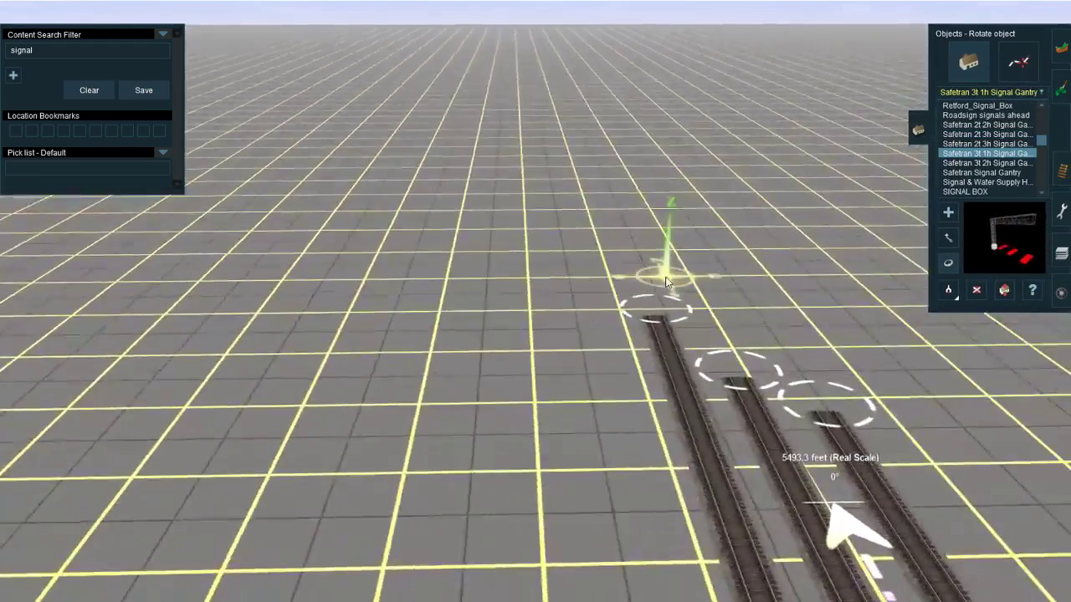
{"action": "key", "text": "a"}
{"action": "left_click", "coordinate": [458, 289]}
{"action": "key", "text": "r"}
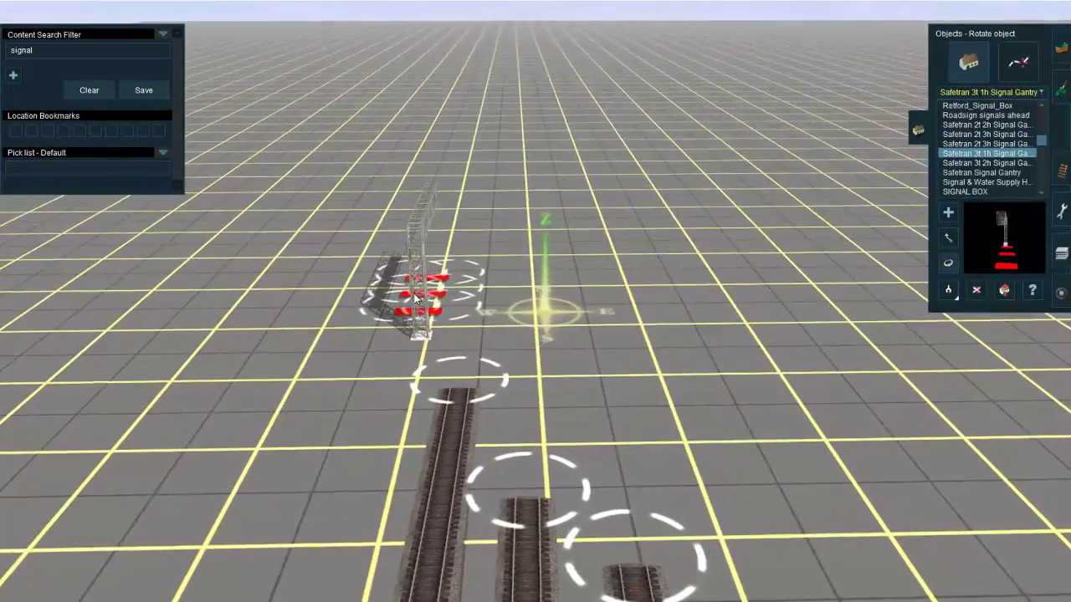
Step: Rotate the gantry square to the mains and move it back beside them, with its outermost track piece over the westernmost main
{"action": "left_click_drag", "start_coordinate": [414, 293], "coordinate": [277, 341]}
{"action": "key", "text": "Up"}
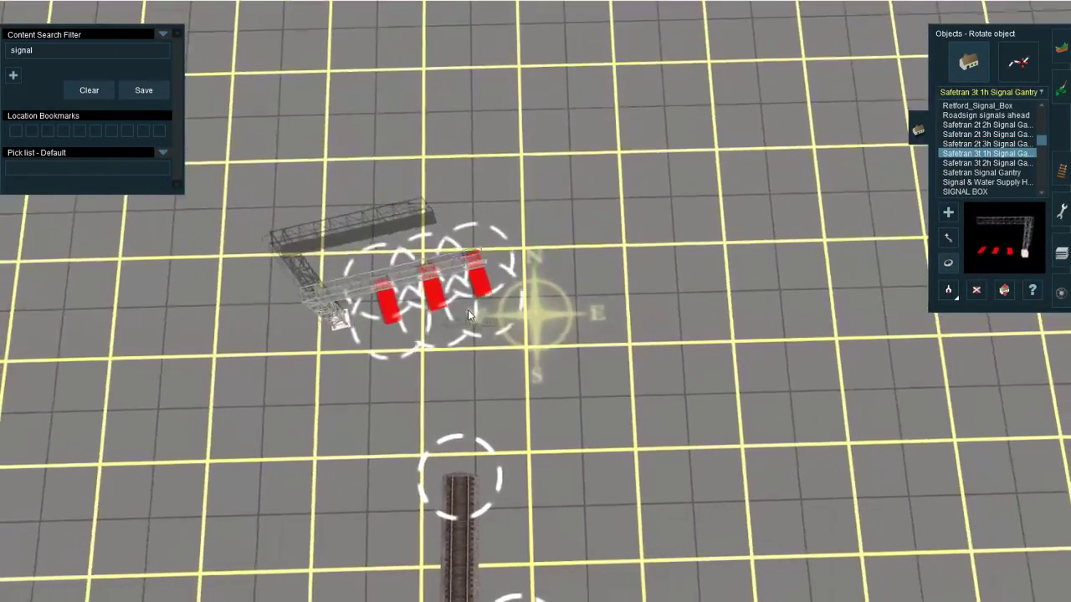
{"action": "left_click_drag", "start_coordinate": [468, 309], "coordinate": [450, 452]}
{"action": "right_click_drag", "start_coordinate": [451, 453], "coordinate": [562, 291]}
{"action": "scroll", "coordinate": [469, 459], "scroll_direction": "down", "scroll_amount": 5}
{"action": "scroll", "coordinate": [561, 291], "scroll_direction": "up", "scroll_amount": 2}
{"action": "left_click_drag", "start_coordinate": [537, 266], "coordinate": [529, 459]}
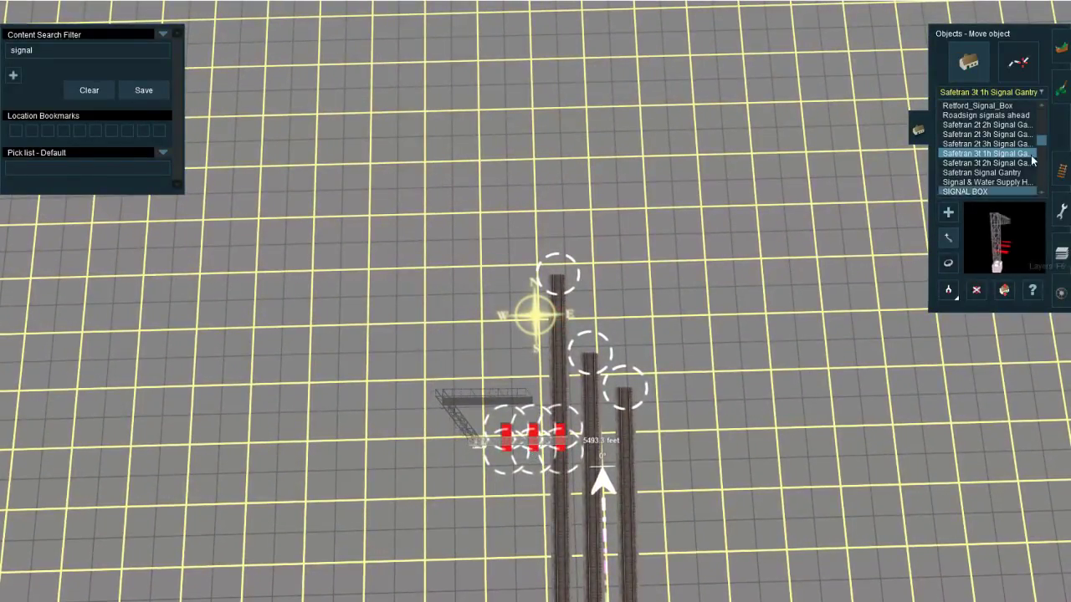
Step: Insert a spline point on each of the three mains just south of the gantry
{"action": "left_click", "coordinate": [1059, 170]}
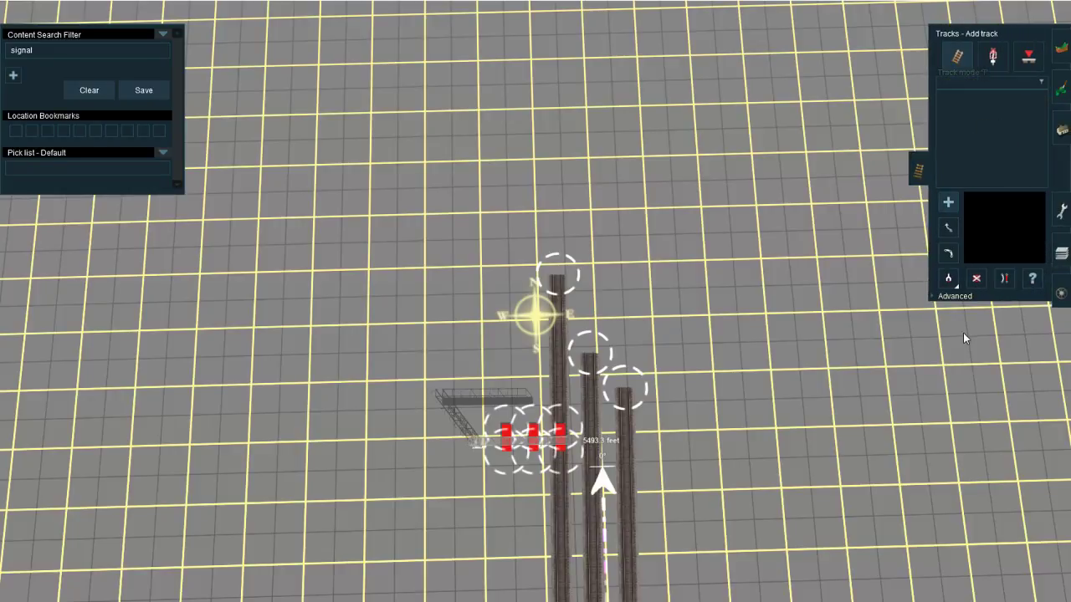
{"action": "left_click", "coordinate": [954, 296]}
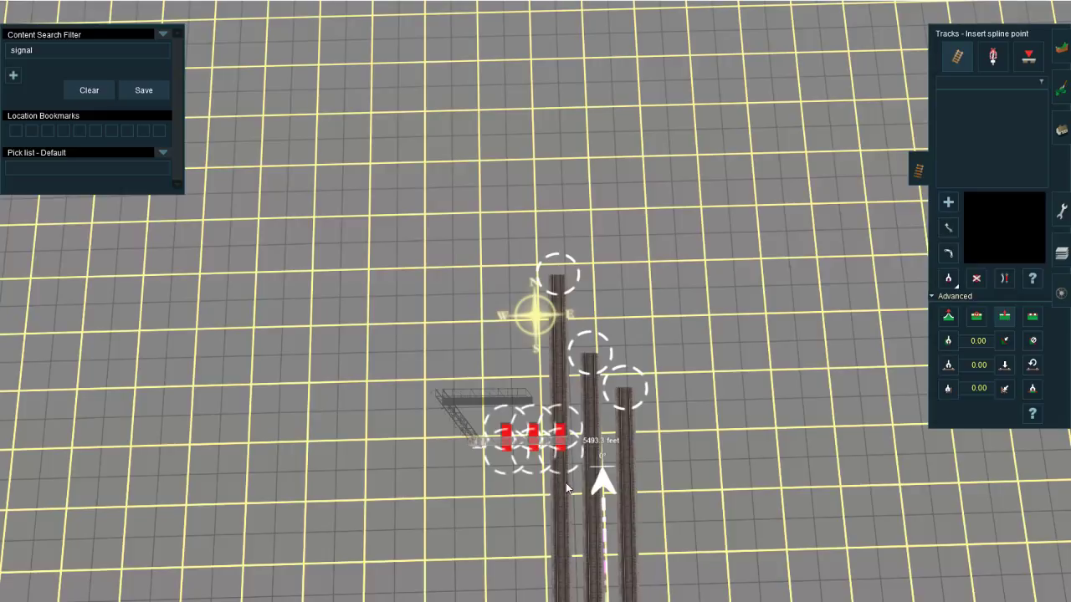
{"action": "right_click_drag", "start_coordinate": [562, 474], "coordinate": [520, 331]}
{"action": "scroll", "coordinate": [552, 418], "scroll_direction": "up", "scroll_amount": 5}
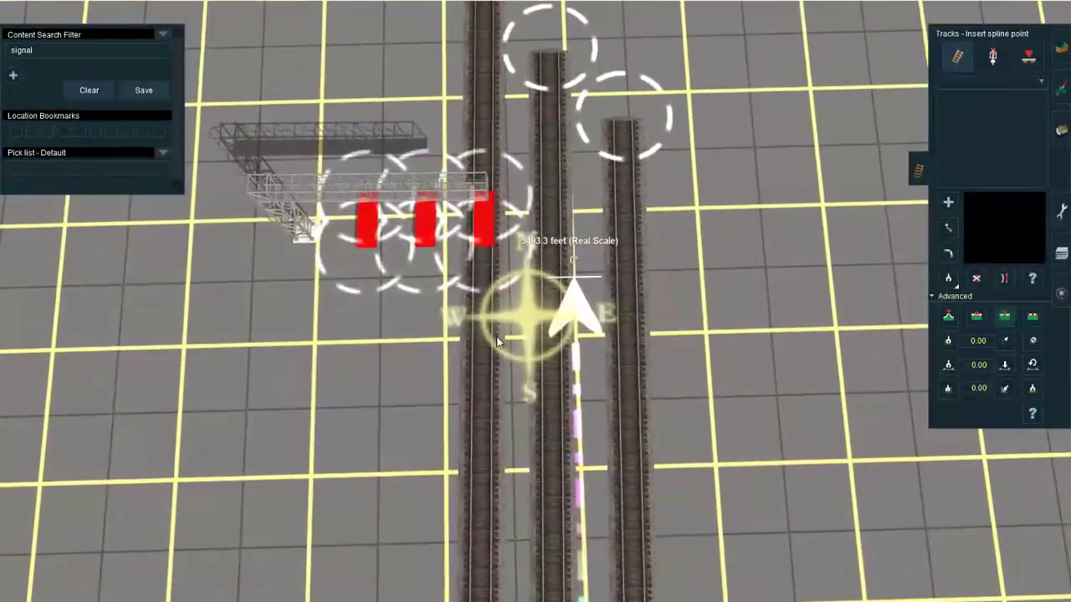
{"action": "left_click", "coordinate": [492, 340]}
{"action": "left_click", "coordinate": [554, 341]}
{"action": "left_click", "coordinate": [633, 341]}
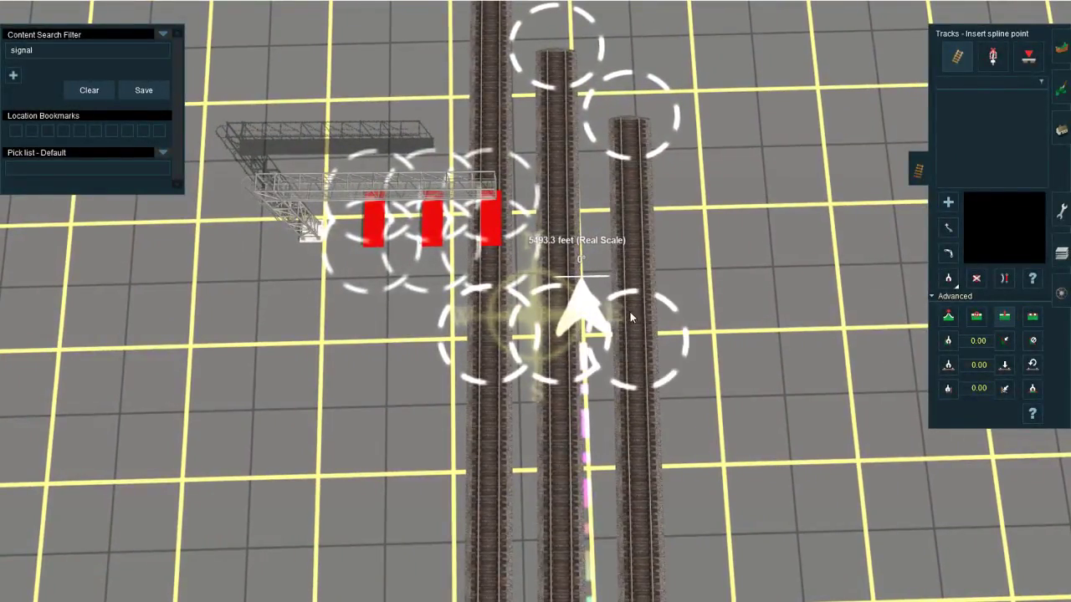
Step: Delete the sections of all three mains north of the new spline points
{"action": "key", "text": "d"}
{"action": "left_click", "coordinate": [641, 274]}
{"action": "left_click", "coordinate": [560, 243]}
{"action": "left_click", "coordinate": [493, 230]}
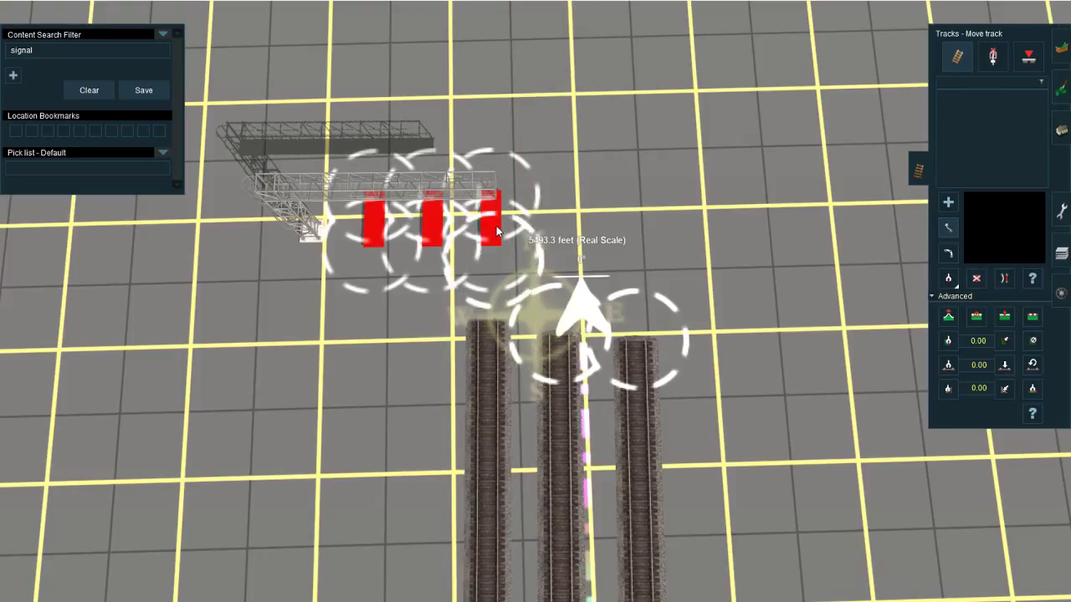
Step: Move the north end of the short fourth track up to the gantry and join it to the middle track piece
{"action": "scroll", "coordinate": [494, 276], "scroll_direction": "down", "scroll_amount": 10}
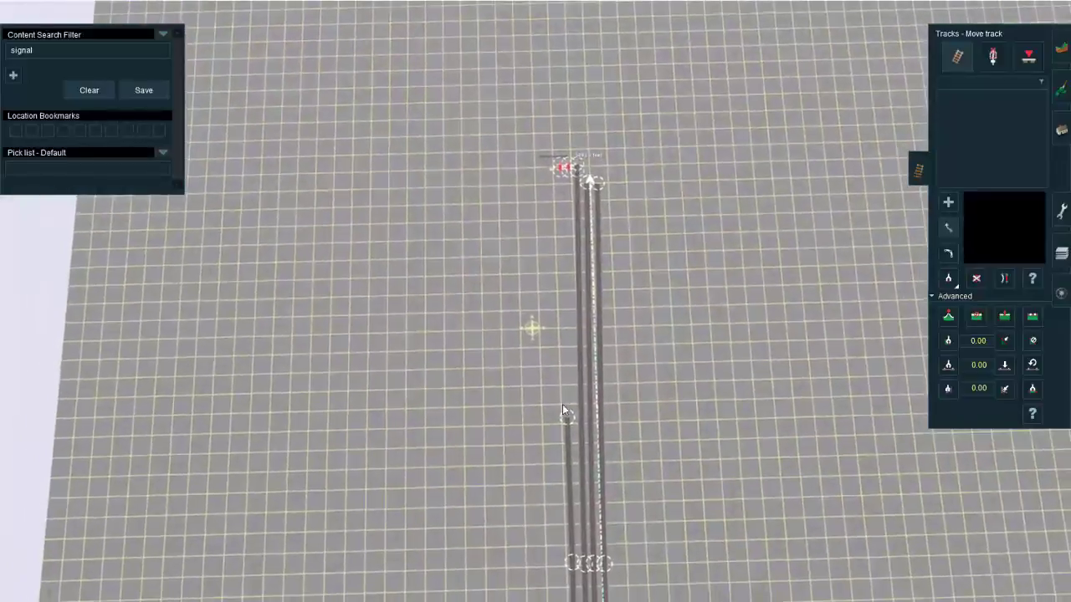
{"action": "mouse_move", "coordinate": [563, 407]}
{"action": "left_mouse_down"}
{"action": "mouse_move", "coordinate": [567, 208]}
{"action": "mouse_move", "coordinate": [473, 376]}
{"action": "mouse_move", "coordinate": [489, 347]}
{"action": "left_mouse_up"}
{"action": "right_click", "coordinate": [565, 241]}
{"action": "scroll", "coordinate": [566, 213], "scroll_direction": "up", "scroll_amount": 5}
{"action": "right_click", "coordinate": [569, 183]}
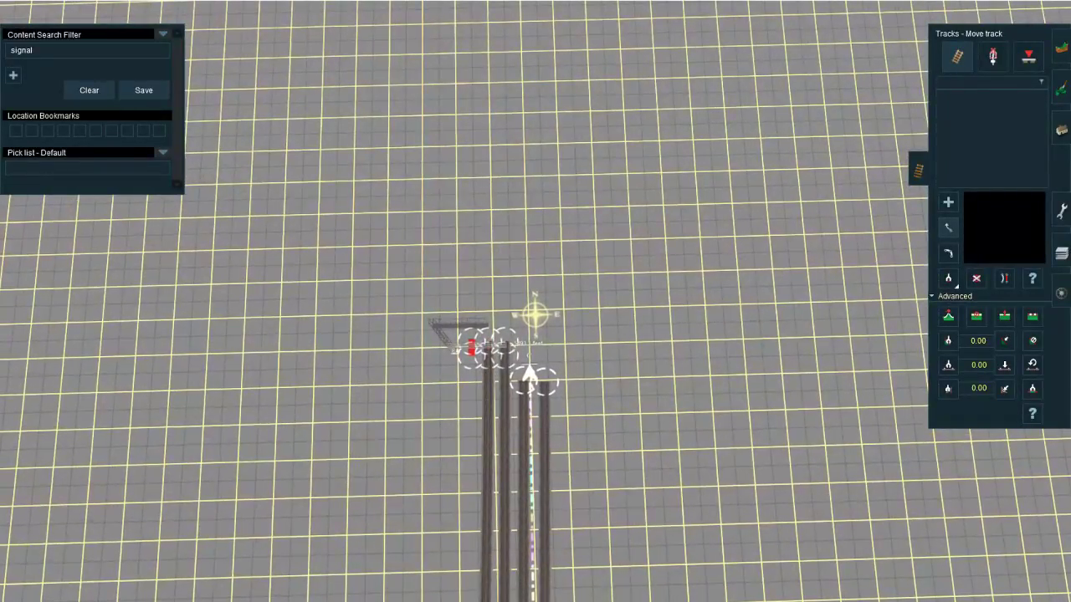
Step: Switch to the browser's YouTube Live Dashboard, read the newest chat messages, and return to Trainz
{"action": "mouse_move", "coordinate": [182, 596]}
{"action": "left_click", "coordinate": [195, 569]}
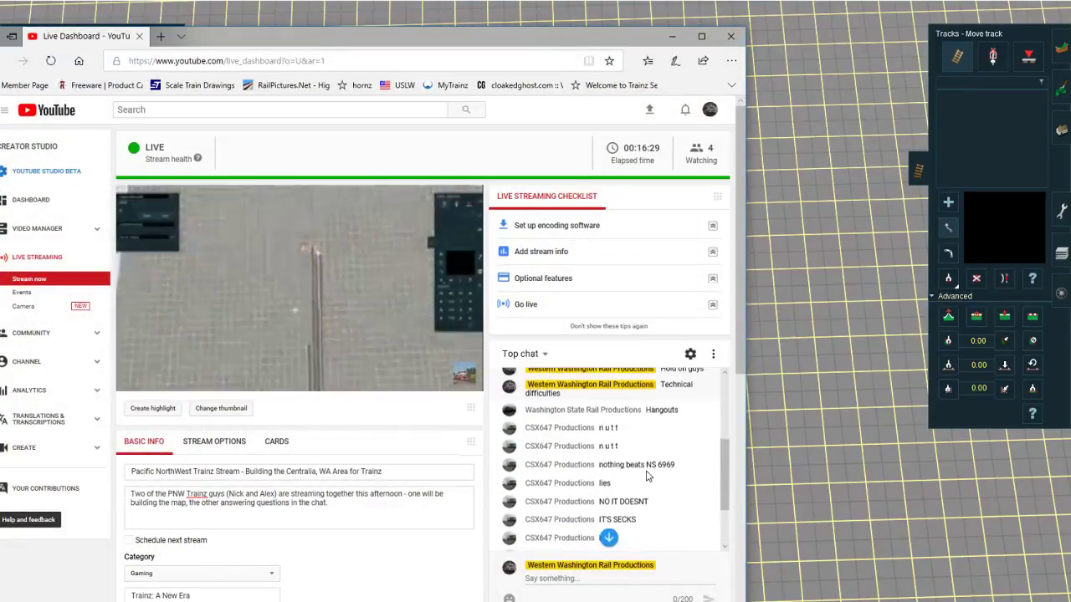
{"action": "scroll", "coordinate": [657, 465], "scroll_direction": "down", "scroll_amount": 2}
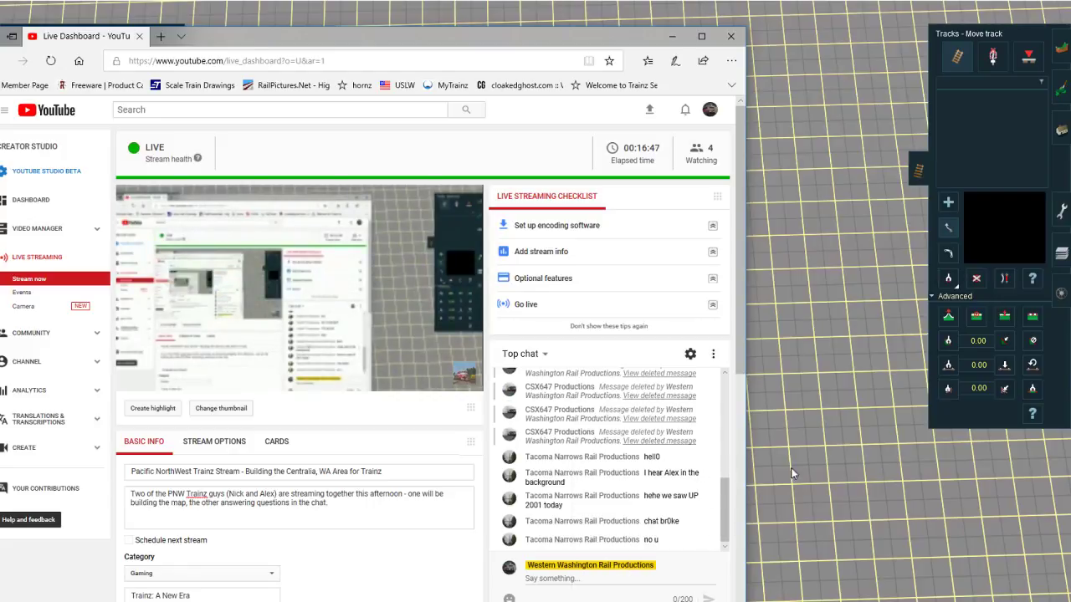
{"action": "left_click", "coordinate": [829, 395]}
{"action": "right_click_drag", "start_coordinate": [472, 383], "coordinate": [552, 325]}
{"action": "scroll", "coordinate": [544, 234], "scroll_direction": "up", "scroll_amount": 2}
{"action": "scroll", "coordinate": [552, 325], "scroll_direction": "up", "scroll_amount": 2}
{"action": "key", "text": "a"}
{"action": "right_click_drag", "start_coordinate": [511, 290], "coordinate": [536, 296]}
{"action": "key", "text": "ctrl+z"}
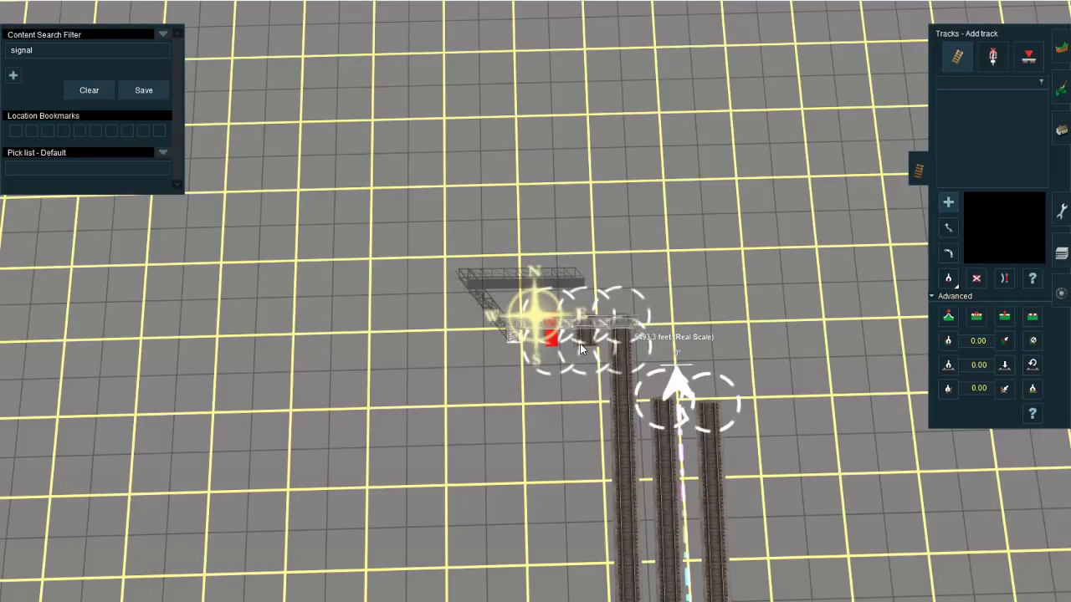
{"action": "key", "text": "ctrl+y"}
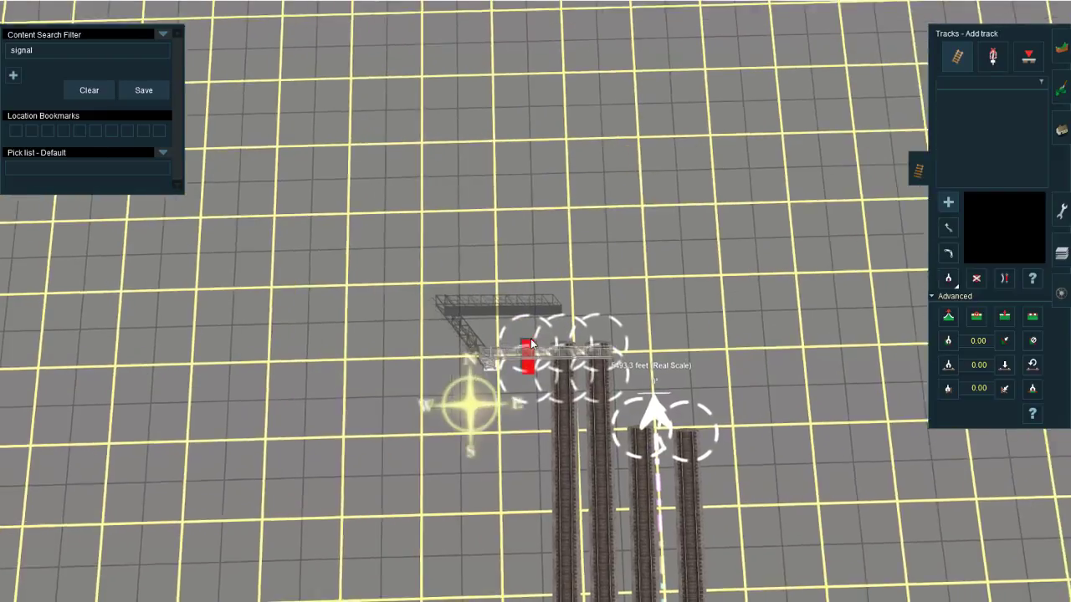
Step: Clear the content search filter and lay two consecutive sections of JR Lt Grey track north from the gantry's middle track piece
{"action": "left_click", "coordinate": [89, 90]}
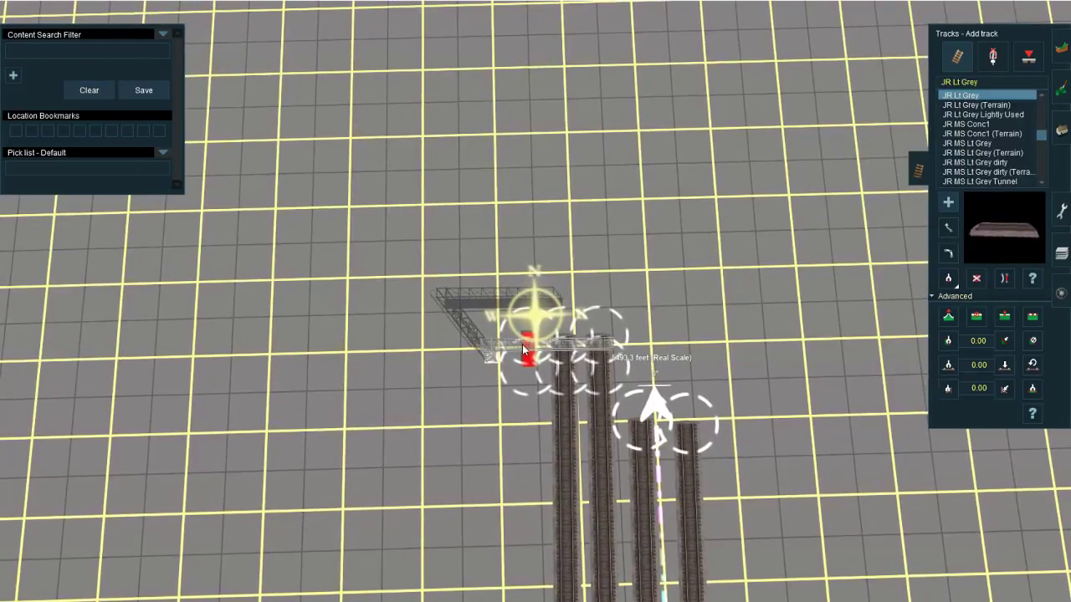
{"action": "right_click_drag", "start_coordinate": [552, 256], "coordinate": [555, 226]}
{"action": "left_click", "coordinate": [500, 205]}
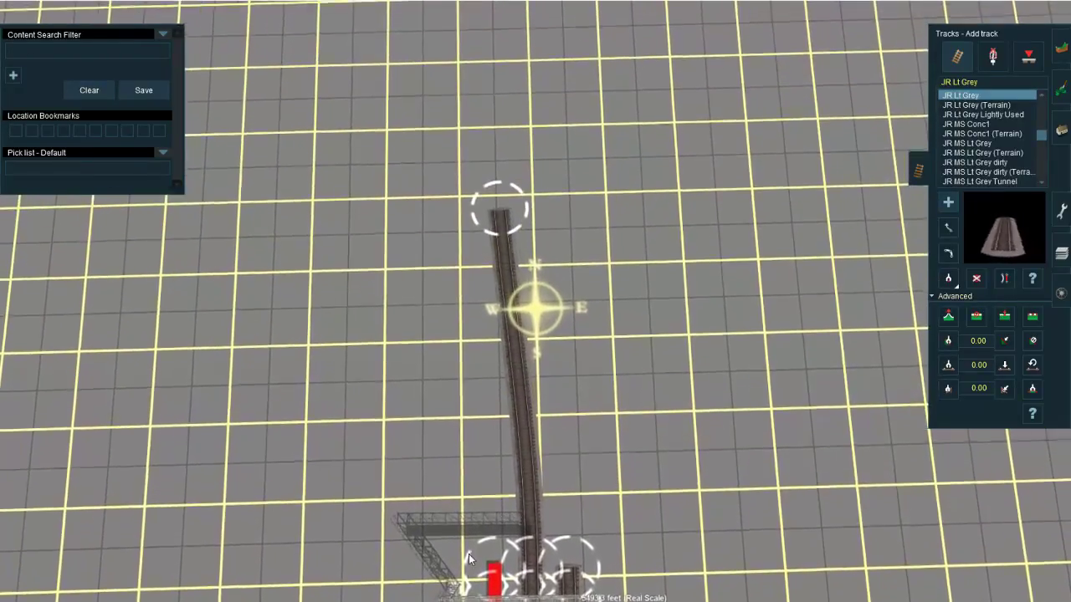
{"action": "left_click_drag", "start_coordinate": [499, 202], "coordinate": [571, 180]}
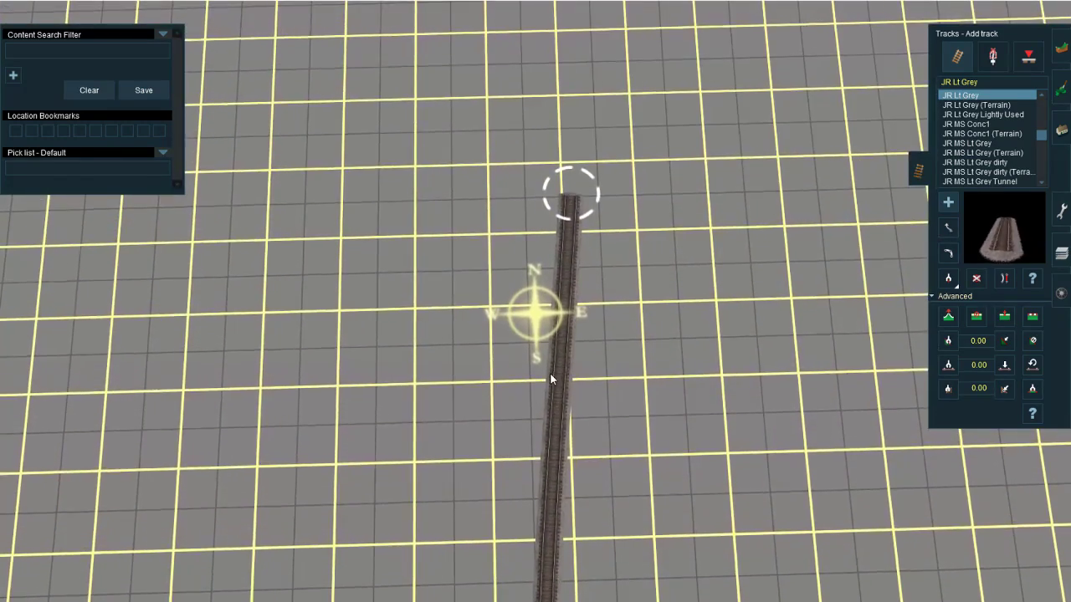
Step: Join the gantry's westernmost track piece to the first spline point of the new track north of the gantry
{"action": "key", "text": "s"}
{"action": "right_click", "coordinate": [532, 468]}
{"action": "scroll", "coordinate": [532, 402], "scroll_direction": "down", "scroll_amount": 5}
{"action": "right_click", "coordinate": [535, 331]}
{"action": "scroll", "coordinate": [548, 310], "scroll_direction": "up", "scroll_amount": 3}
{"action": "right_click", "coordinate": [552, 300]}
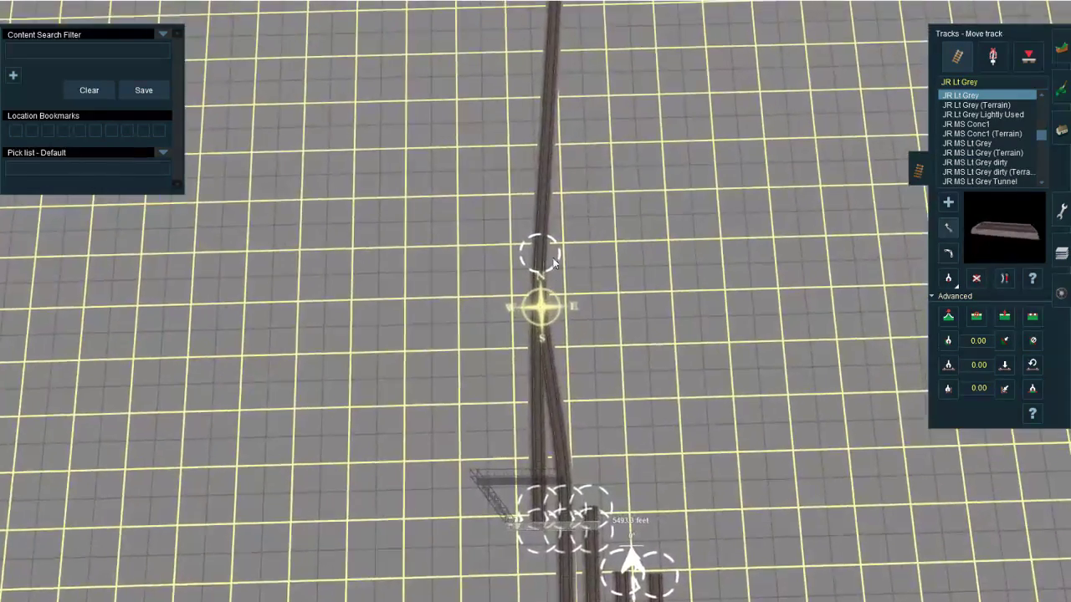
{"action": "key", "text": "m"}
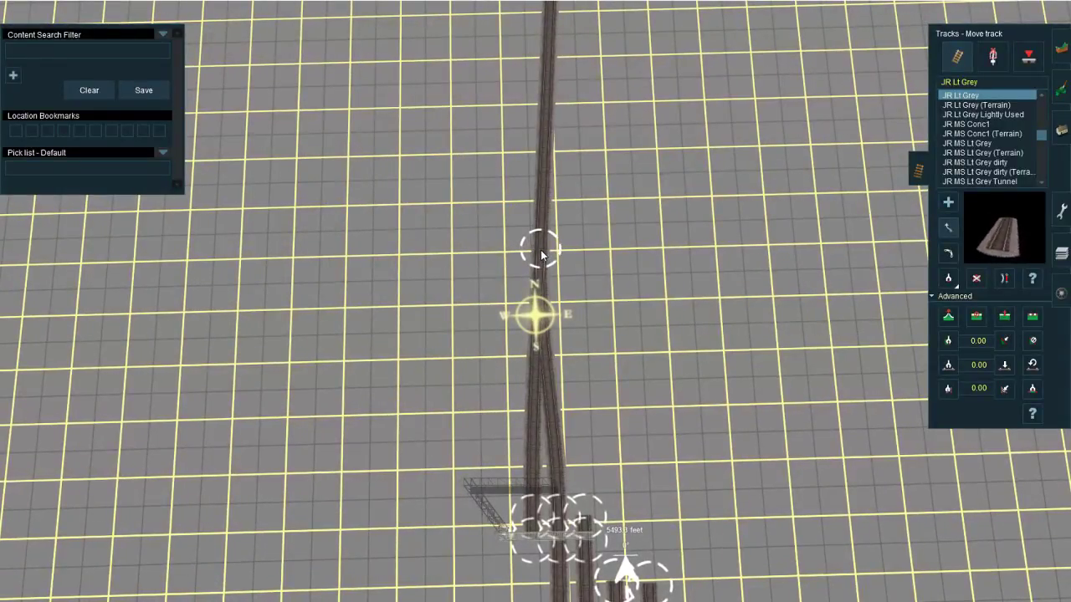
Step: Lay JR Lt Grey track north from the gantry's easternmost track piece, ending just beyond the north end of the western track
{"action": "left_click", "coordinate": [582, 508]}
{"action": "right_click", "coordinate": [583, 335]}
{"action": "right_click", "coordinate": [530, 201]}
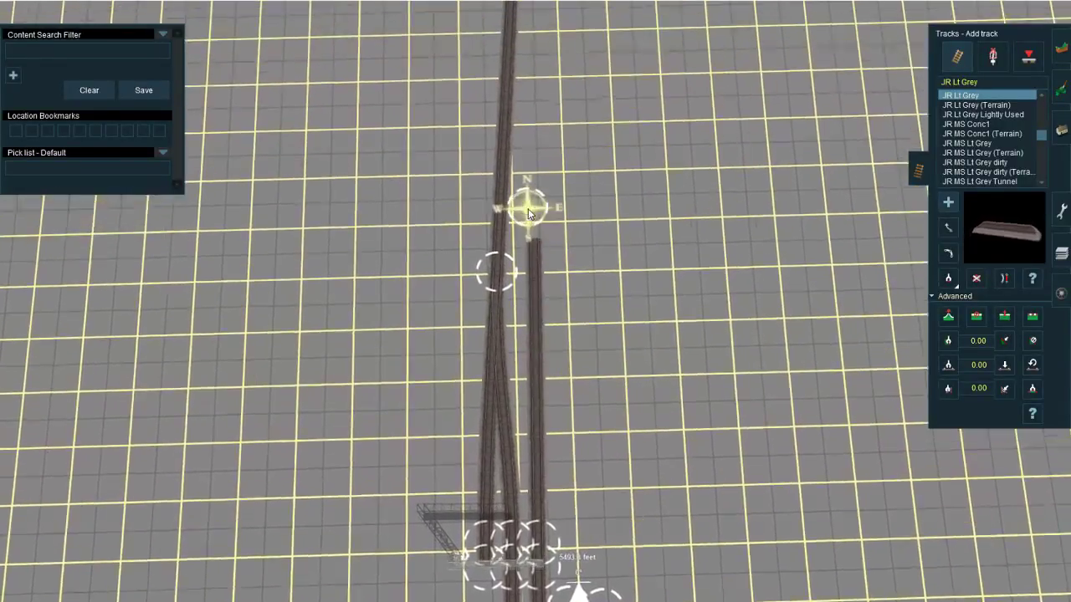
{"action": "right_click", "coordinate": [530, 211]}
{"action": "right_click", "coordinate": [536, 222]}
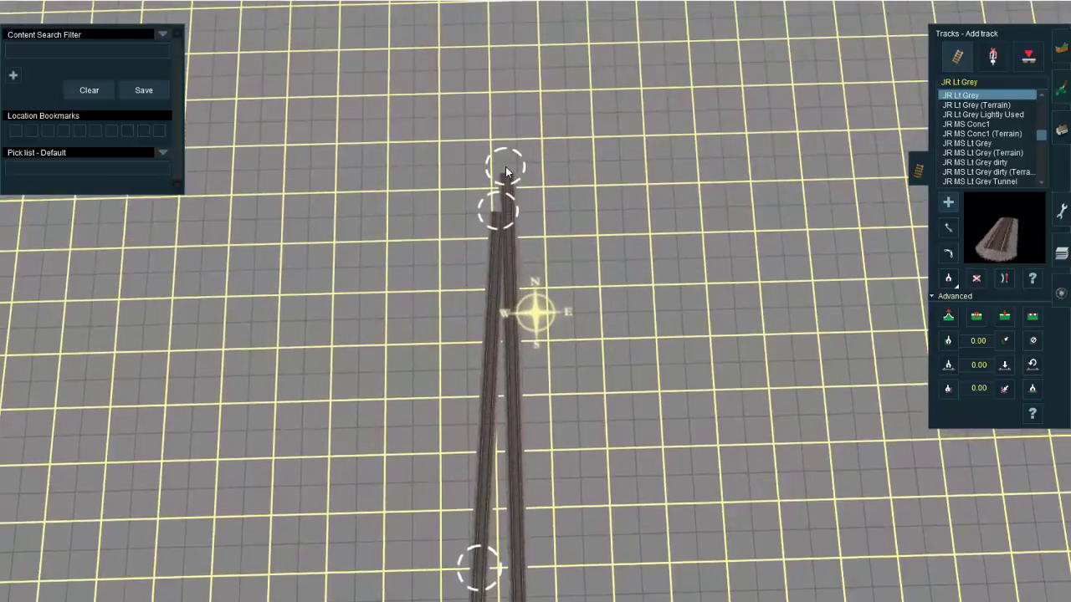
{"action": "left_click", "coordinate": [512, 151]}
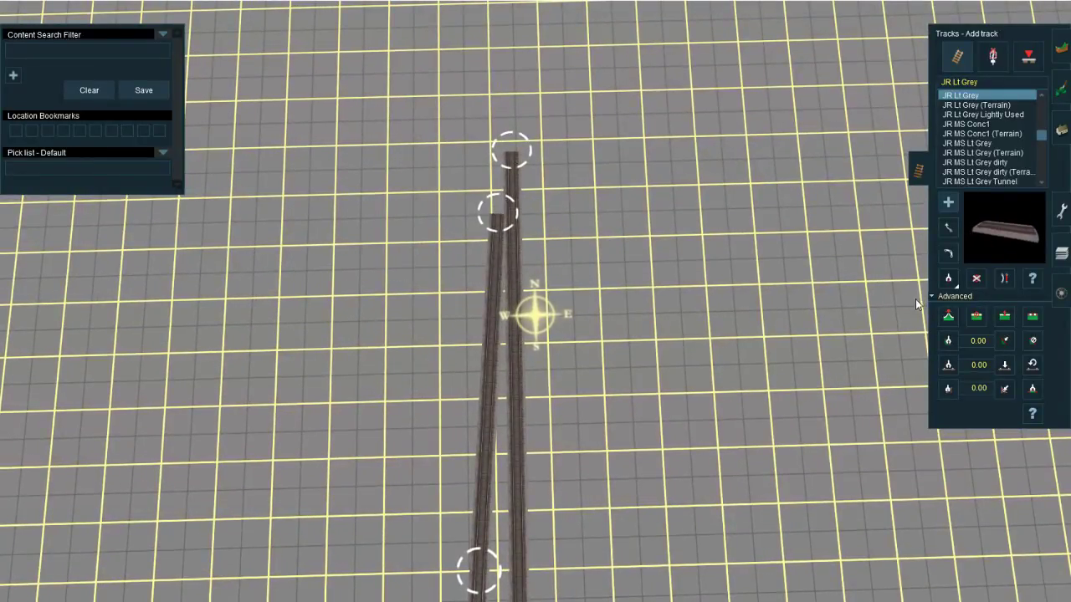
Step: Insert a spline point on the eastern track beside the western track's end, and move the eastern track's end farther north
{"action": "left_click", "coordinate": [1012, 317]}
{"action": "left_click", "coordinate": [512, 242]}
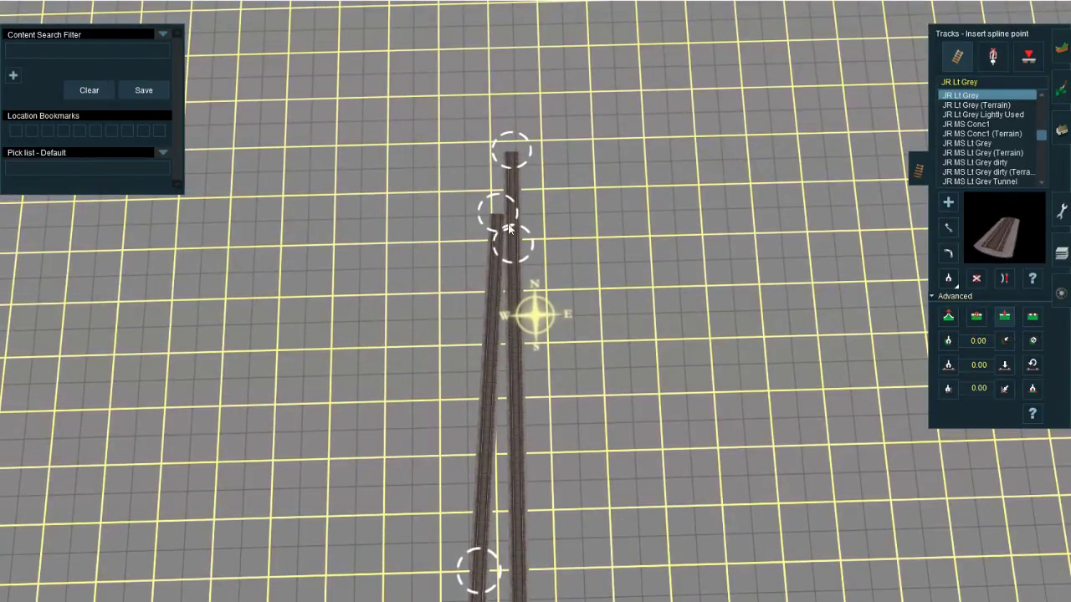
{"action": "right_click", "coordinate": [504, 180]}
{"action": "key", "text": "m"}
{"action": "left_click_drag", "start_coordinate": [550, 292], "coordinate": [566, 149]}
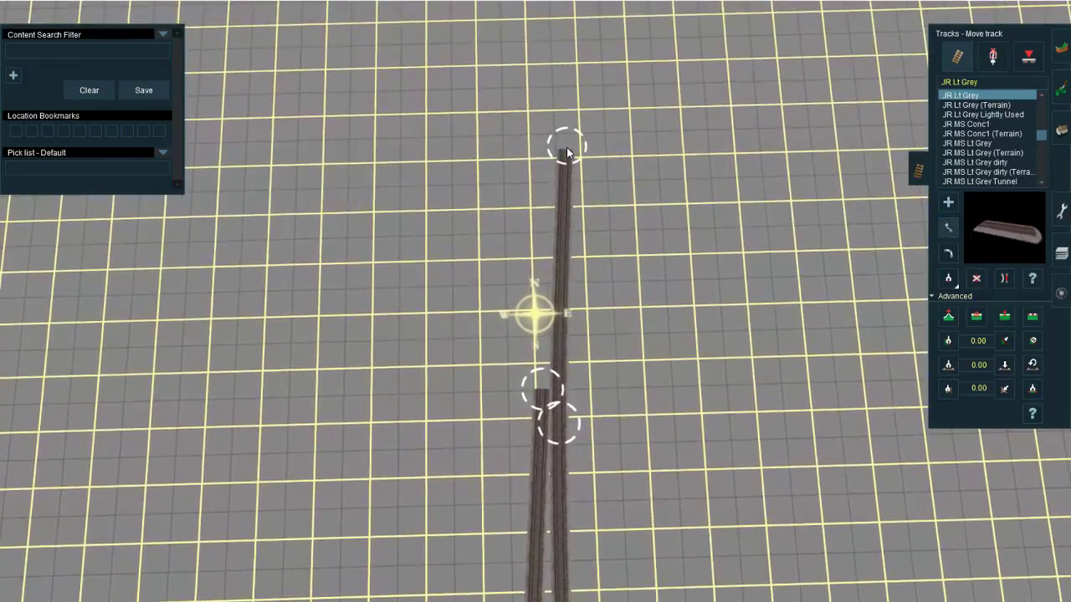
Step: Straighten the eastern track south of the inserted spline point and delete the northernmost section of the western track
{"action": "key", "text": "s"}
{"action": "left_click", "coordinate": [564, 453]}
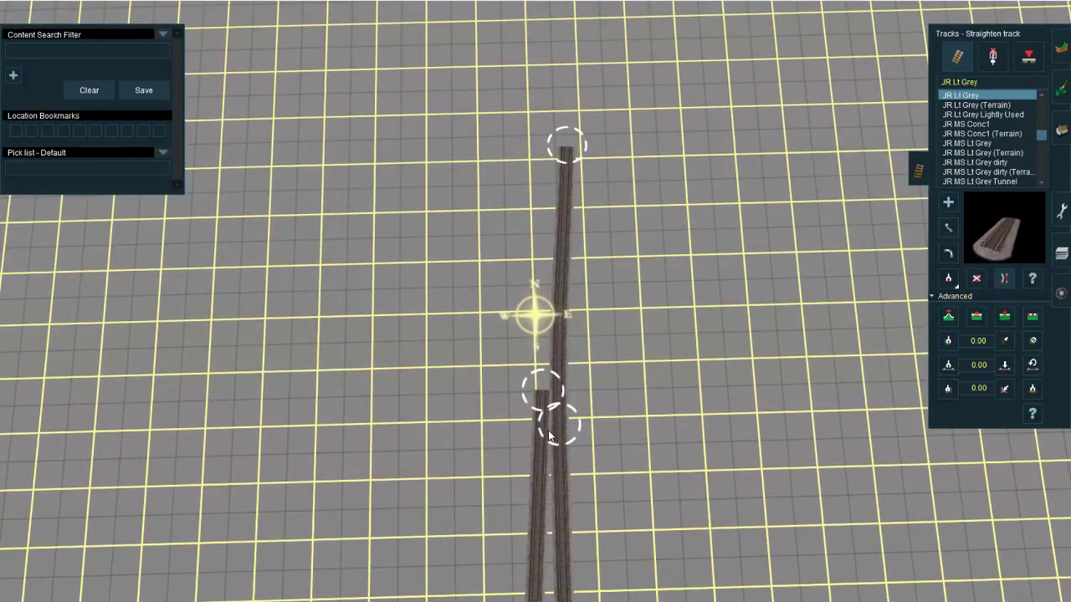
{"action": "key", "text": "d"}
{"action": "left_click", "coordinate": [549, 408]}
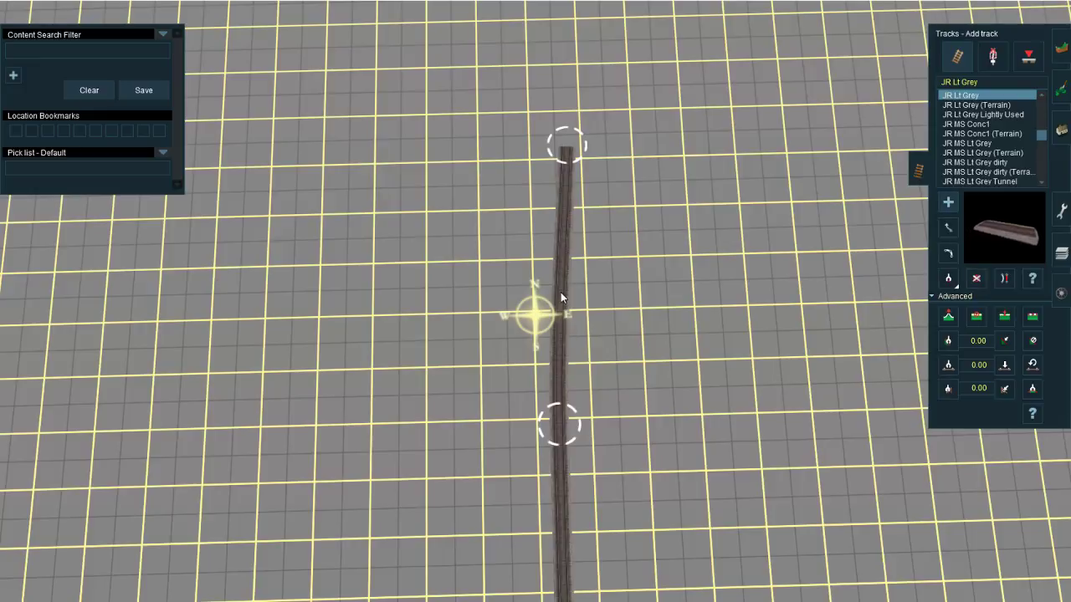
Step: Move the inserted spline point farther north and lay track from the western junction to join the eastern track there
{"action": "key", "text": "m"}
{"action": "left_click_drag", "start_coordinate": [560, 424], "coordinate": [552, 353]}
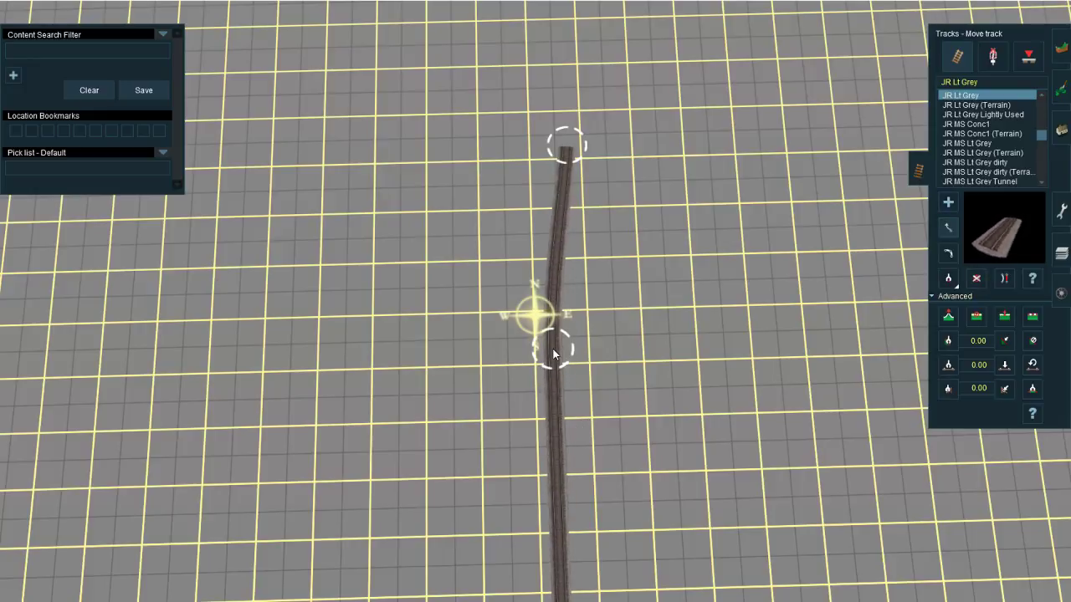
{"action": "key", "text": "a"}
{"action": "left_click", "coordinate": [553, 339]}
{"action": "right_click_drag", "start_coordinate": [528, 464], "coordinate": [519, 479]}
{"action": "left_click", "coordinate": [524, 375]}
{"action": "right_click_drag", "start_coordinate": [525, 385], "coordinate": [543, 255]}
Step: Straighten the track at the new junction of the western and eastern tracks
{"action": "scroll", "coordinate": [544, 241], "scroll_direction": "up", "scroll_amount": 5}
{"action": "key", "text": "l"}
{"action": "left_click", "coordinate": [490, 313]}
{"action": "scroll", "coordinate": [491, 322], "scroll_direction": "down", "scroll_amount": 5}
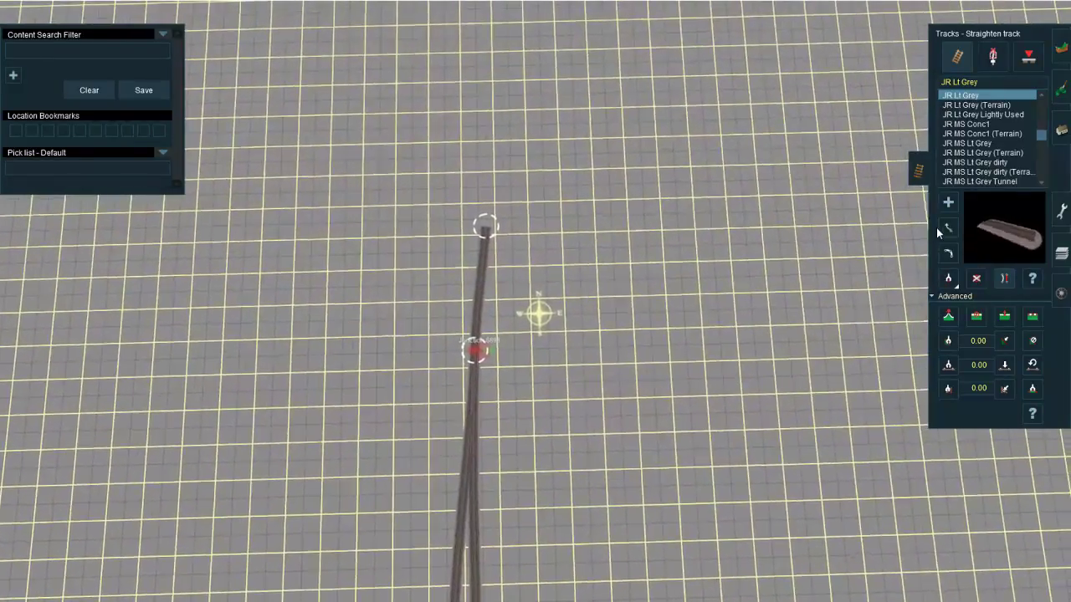
Step: Switch to moving track and examine the open south end of the gantry's westernmost track piece
{"action": "left_click", "coordinate": [947, 228]}
{"action": "right_click_drag", "start_coordinate": [520, 368], "coordinate": [542, 315]}
{"action": "scroll", "coordinate": [512, 326], "scroll_direction": "up", "scroll_amount": 3}
{"action": "scroll", "coordinate": [542, 315], "scroll_direction": "up", "scroll_amount": 5}
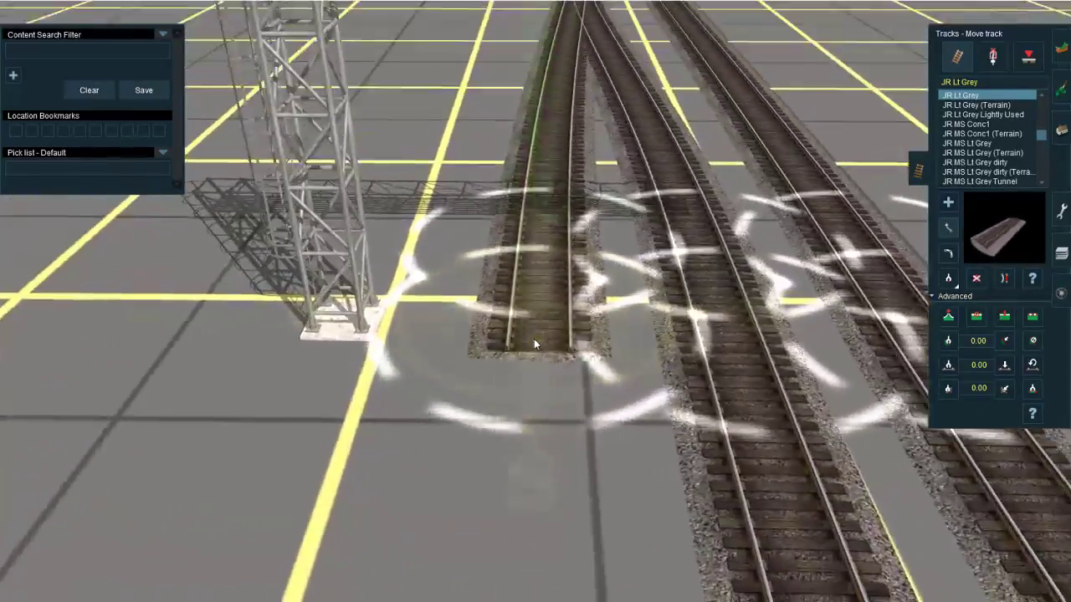
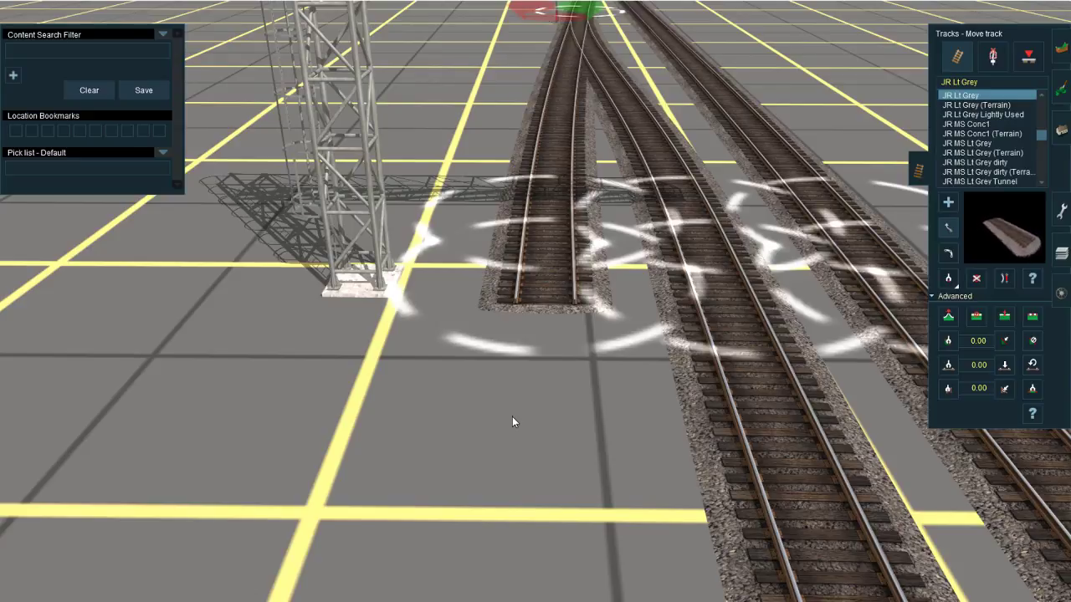
Step: Lay JR Lt Grey track southward from the open south end of the gantry's westernmost track piece
{"action": "right_click", "coordinate": [510, 360]}
{"action": "scroll", "coordinate": [502, 318], "scroll_direction": "down", "scroll_amount": 4}
{"action": "key", "text": "a"}
{"action": "left_click", "coordinate": [579, 315]}
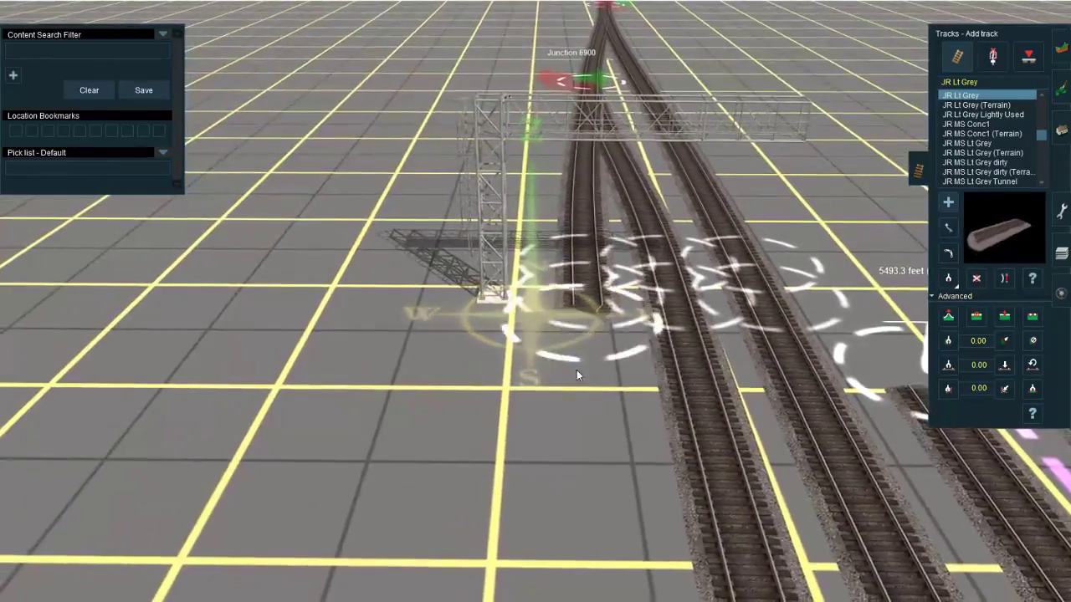
{"action": "right_click", "coordinate": [473, 425]}
{"action": "scroll", "coordinate": [493, 402], "scroll_direction": "down", "scroll_amount": 8}
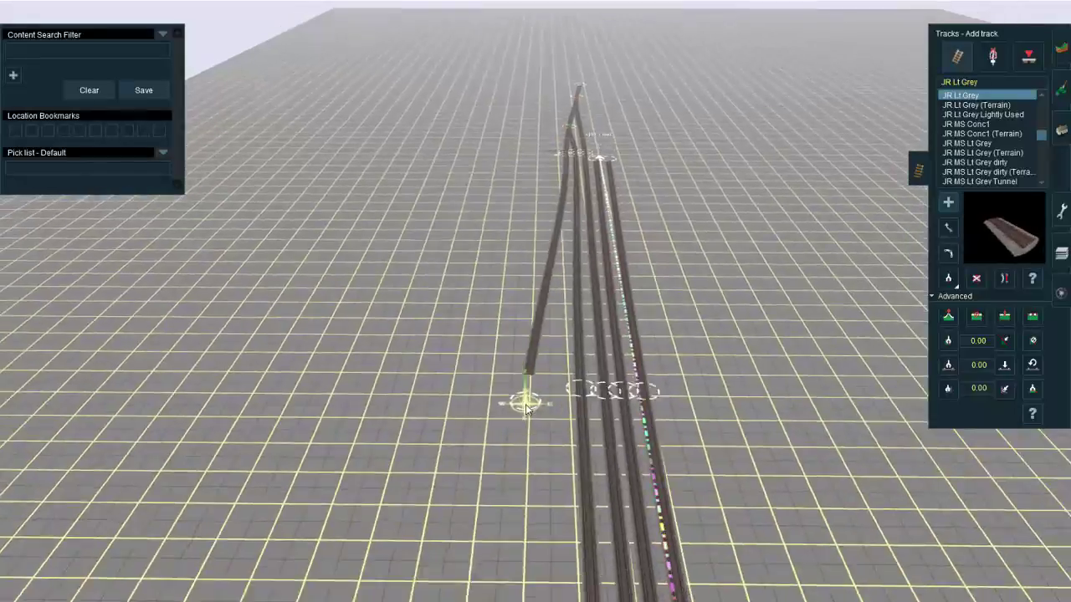
{"action": "scroll", "coordinate": [536, 293], "scroll_direction": "up", "scroll_amount": 8}
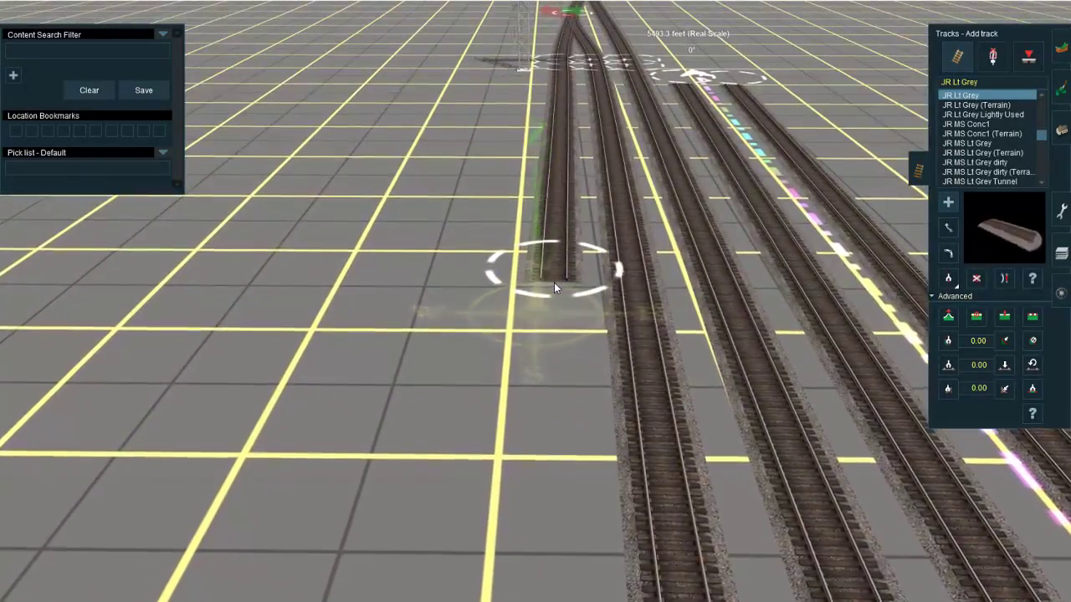
Step: Insert a spline point in the western track just north of Junction 6900 and straighten the track there
{"action": "right_click_drag", "start_coordinate": [557, 201], "coordinate": [526, 251]}
{"action": "scroll", "coordinate": [542, 246], "scroll_direction": "up", "scroll_amount": 5}
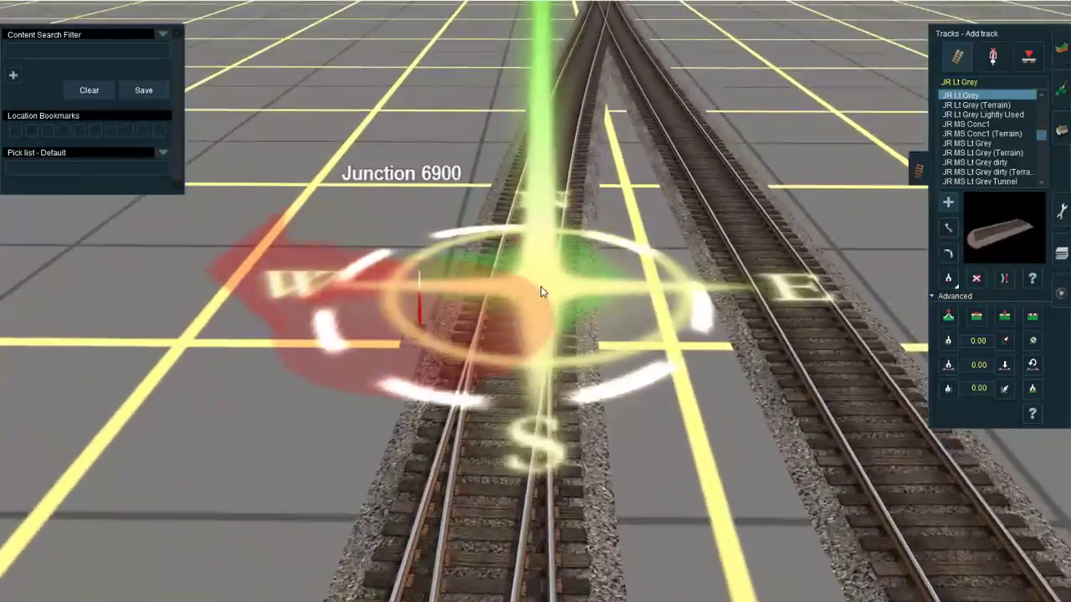
{"action": "scroll", "coordinate": [542, 291], "scroll_direction": "down", "scroll_amount": 4}
{"action": "left_click", "coordinate": [1006, 315]}
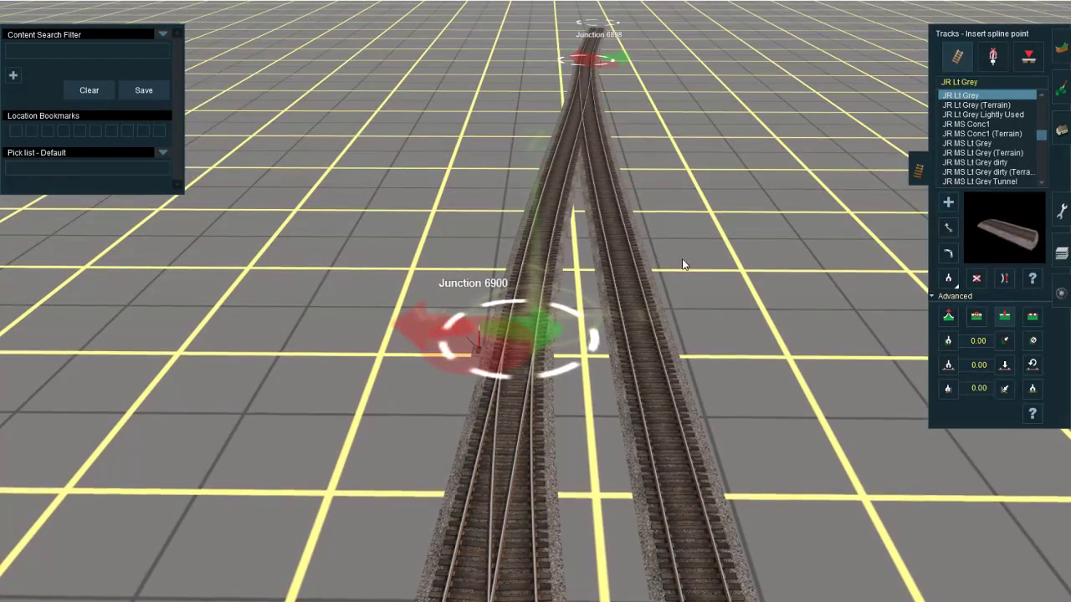
{"action": "left_click", "coordinate": [544, 230]}
{"action": "key", "text": "s"}
{"action": "left_click", "coordinate": [536, 250]}
{"action": "scroll", "coordinate": [534, 290], "scroll_direction": "down", "scroll_amount": 4}
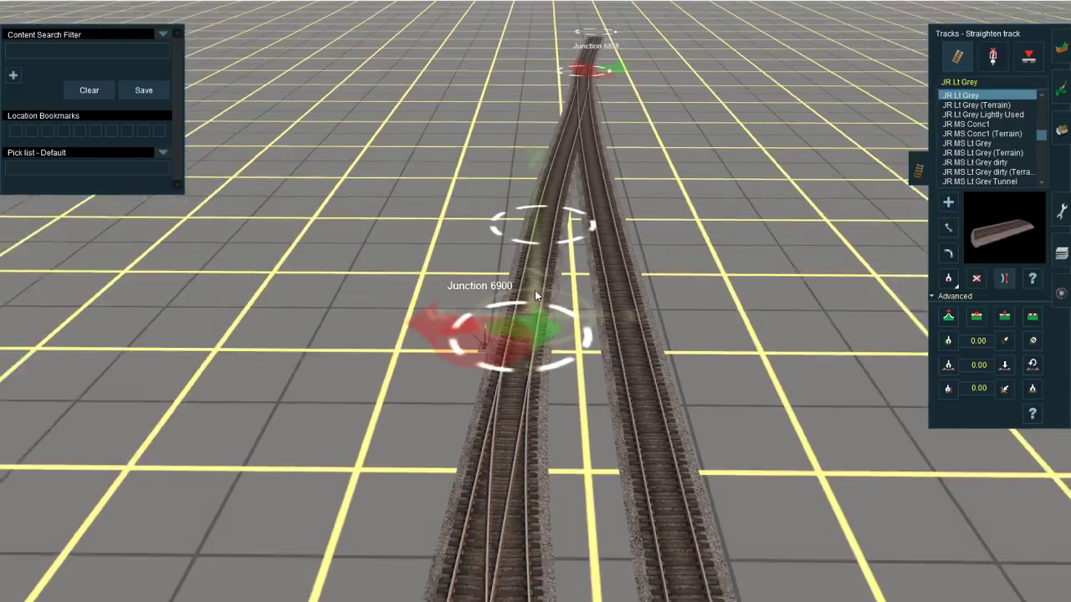
Step: Move Junction 6900 farther north, closer to the inserted spline point
{"action": "key", "text": "m"}
{"action": "left_click_drag", "start_coordinate": [532, 332], "coordinate": [534, 305]}
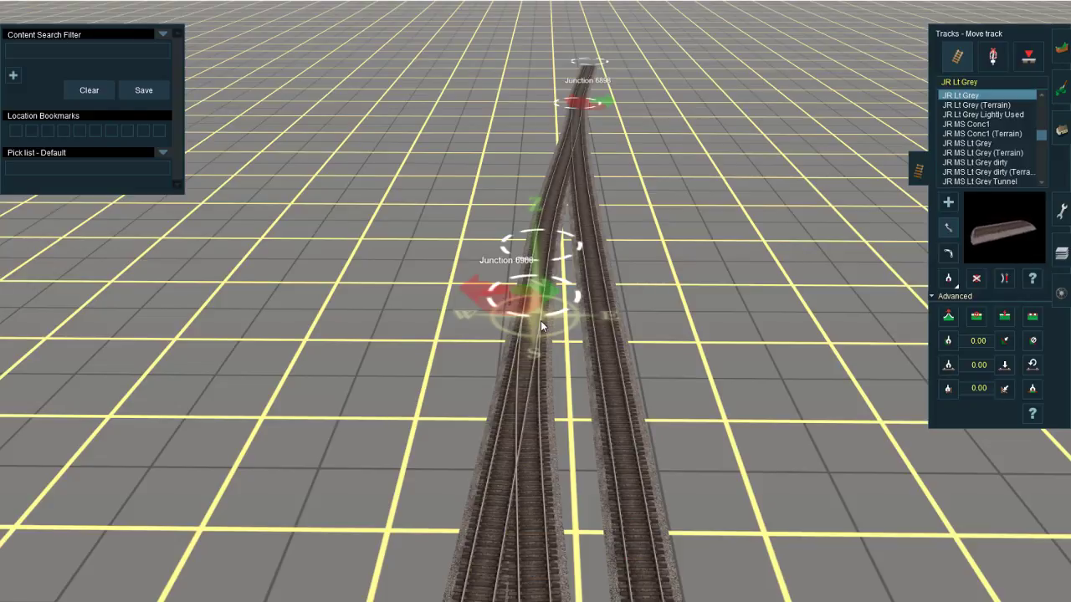
{"action": "right_click_drag", "start_coordinate": [577, 199], "coordinate": [531, 297]}
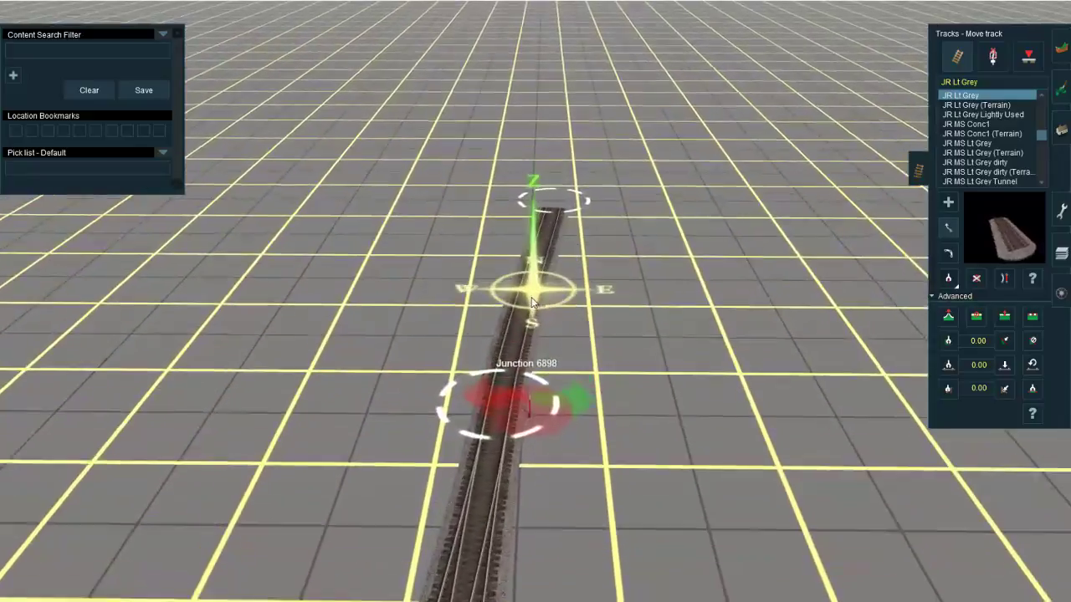
{"action": "mouse_move", "coordinate": [557, 233]}
{"action": "left_mouse_down"}
{"action": "mouse_move", "coordinate": [533, 226]}
{"action": "mouse_move", "coordinate": [542, 225]}
{"action": "left_mouse_up"}
Step: Examine the layout from the northern junctions back to the signal gantry and the mains south of it
{"action": "right_click", "coordinate": [525, 221]}
{"action": "scroll", "coordinate": [529, 318], "scroll_direction": "down", "scroll_amount": 6}
{"action": "key", "text": "Left"}
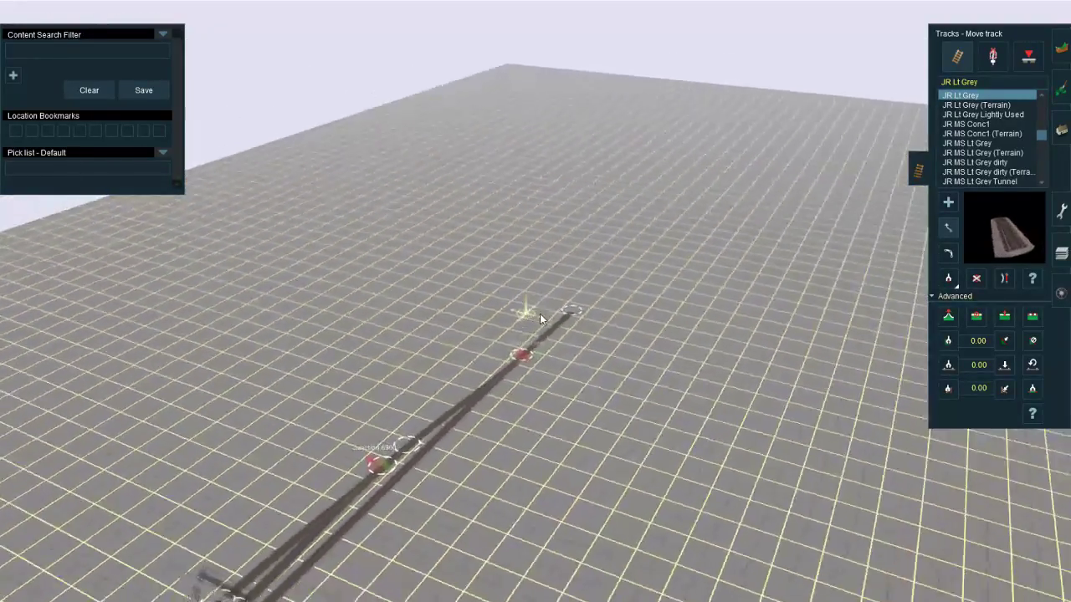
{"action": "key", "text": "Left"}
{"action": "key", "text": "Right"}
{"action": "right_click_drag", "start_coordinate": [626, 234], "coordinate": [573, 195]}
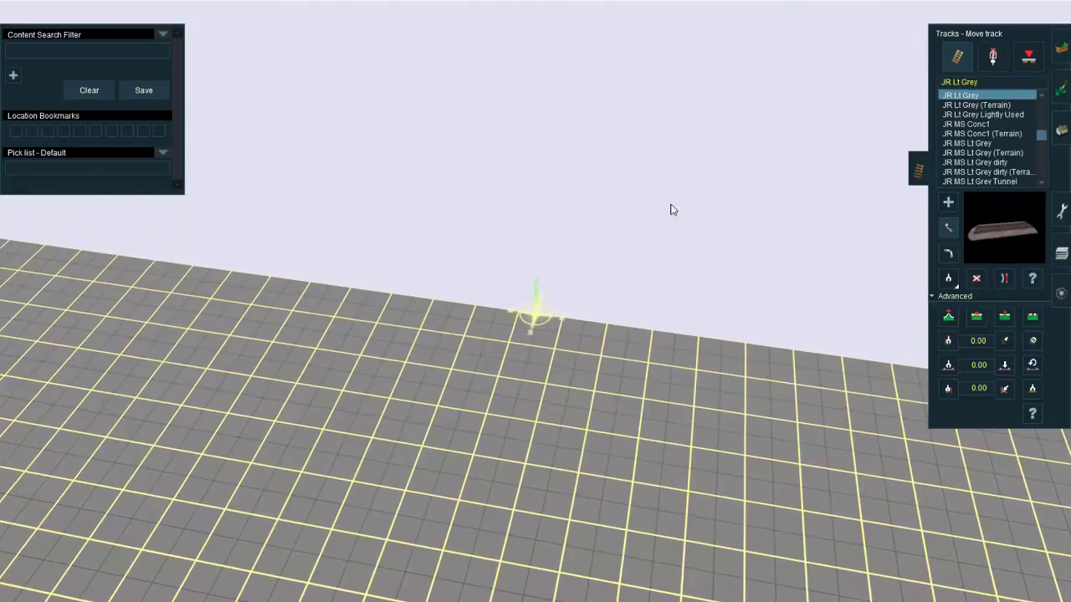
{"action": "key", "text": "Left"}
{"action": "scroll", "coordinate": [502, 286], "scroll_direction": "down", "scroll_amount": 3}
{"action": "right_click_drag", "start_coordinate": [476, 285], "coordinate": [541, 312]}
{"action": "scroll", "coordinate": [541, 312], "scroll_direction": "up", "scroll_amount": 3}
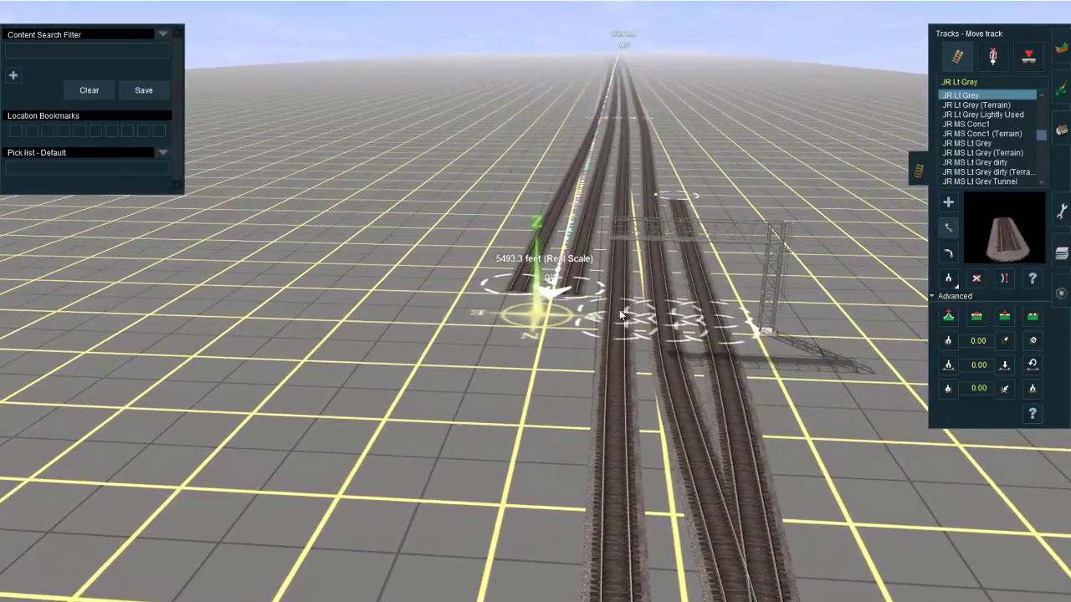
{"action": "right_click_drag", "start_coordinate": [620, 316], "coordinate": [488, 317]}
{"action": "scroll", "coordinate": [667, 317], "scroll_direction": "down", "scroll_amount": 3}
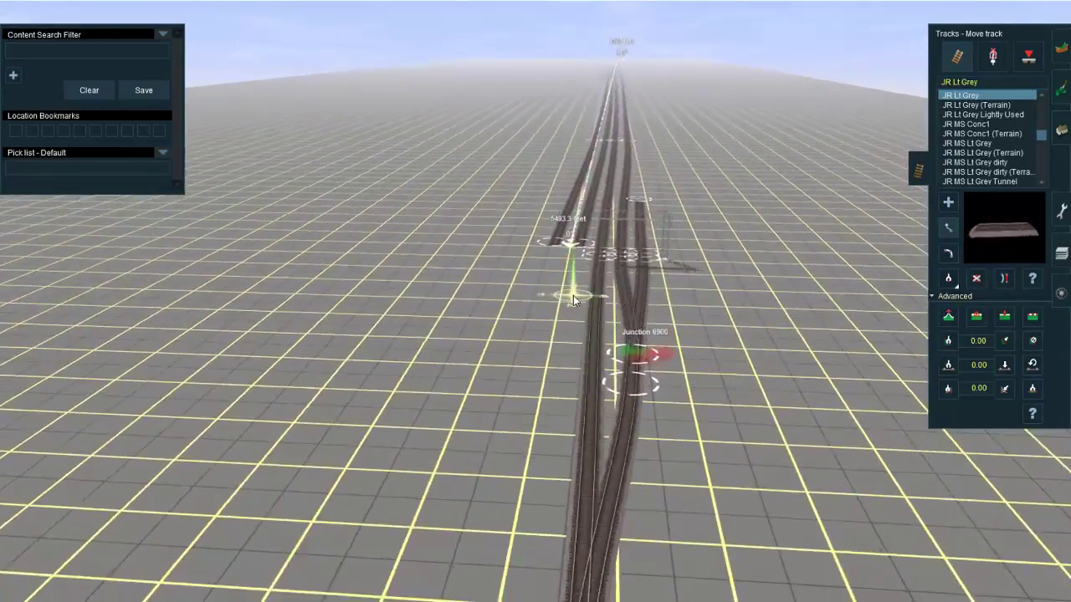
{"action": "scroll", "coordinate": [573, 296], "scroll_direction": "up", "scroll_amount": 3}
Step: Delete the westernmost track section running south from the signal gantry
{"action": "key", "text": "F3"}
{"action": "key", "text": "d"}
{"action": "scroll", "coordinate": [488, 317], "scroll_direction": "up", "scroll_amount": 4}
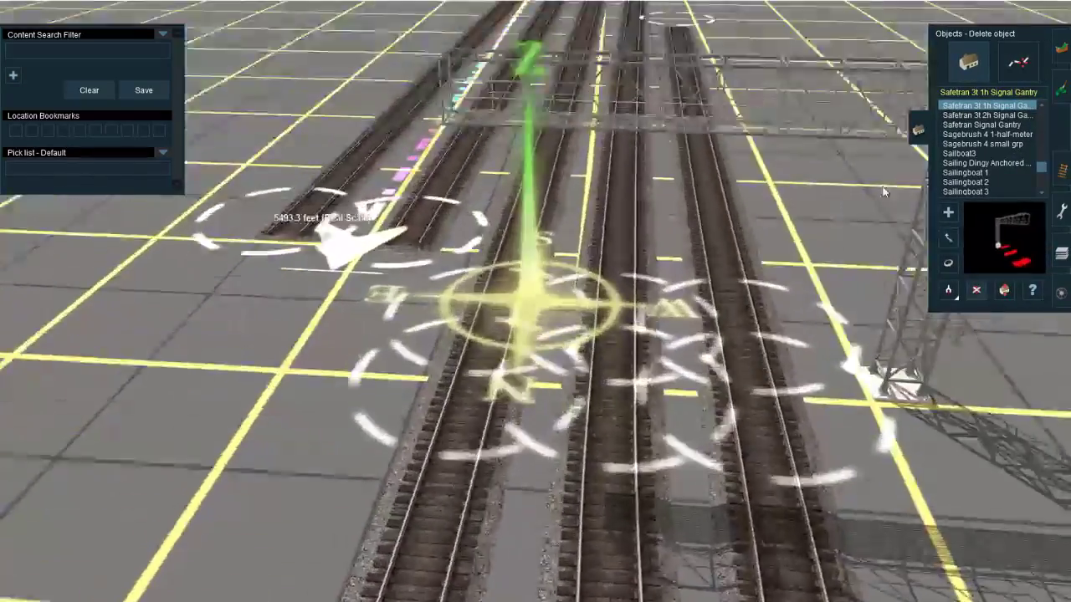
{"action": "scroll", "coordinate": [882, 192], "scroll_direction": "down", "scroll_amount": 3}
{"action": "key", "text": "F4"}
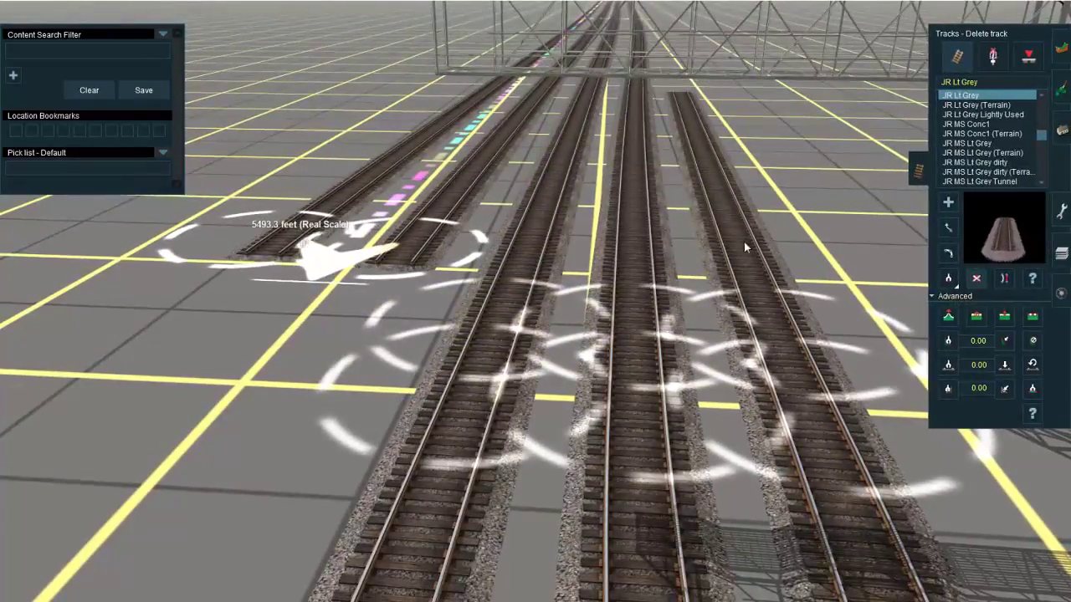
{"action": "left_click", "coordinate": [744, 248]}
Step: Delete all the track sections and junctions laid north of the signal gantry
{"action": "scroll", "coordinate": [536, 369], "scroll_direction": "down", "scroll_amount": 5}
{"action": "left_click", "coordinate": [628, 402]}
{"action": "left_click", "coordinate": [510, 386]}
{"action": "right_click", "coordinate": [518, 393]}
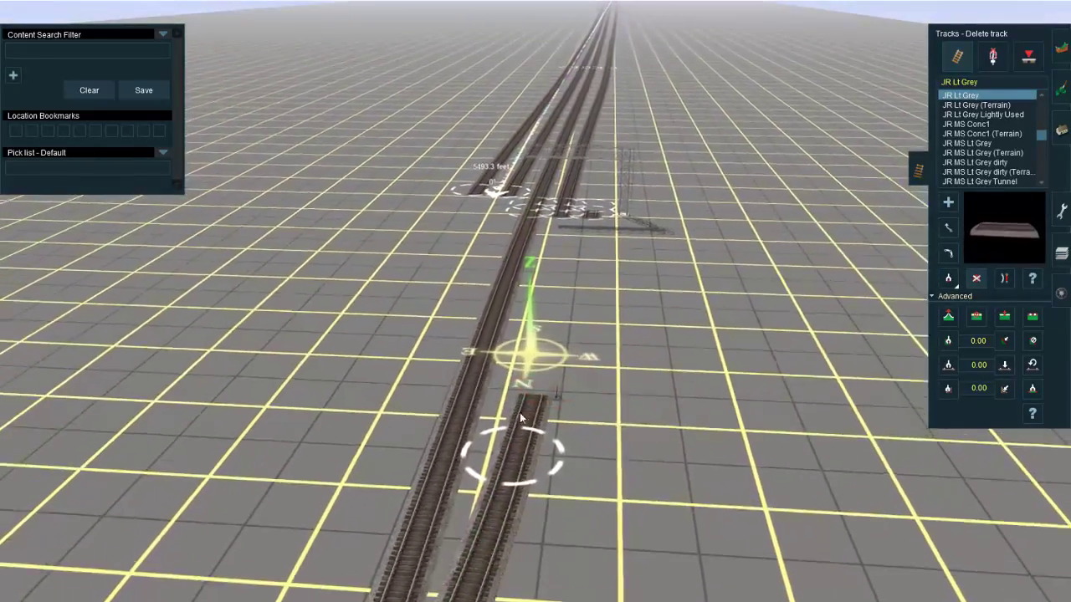
{"action": "left_click", "coordinate": [519, 414]}
{"action": "left_click", "coordinate": [468, 293]}
Step: Insert a spline point in each of the two western mains just south of the gantry, near the eastern tracks' ends
{"action": "right_click_drag", "start_coordinate": [461, 288], "coordinate": [445, 368]}
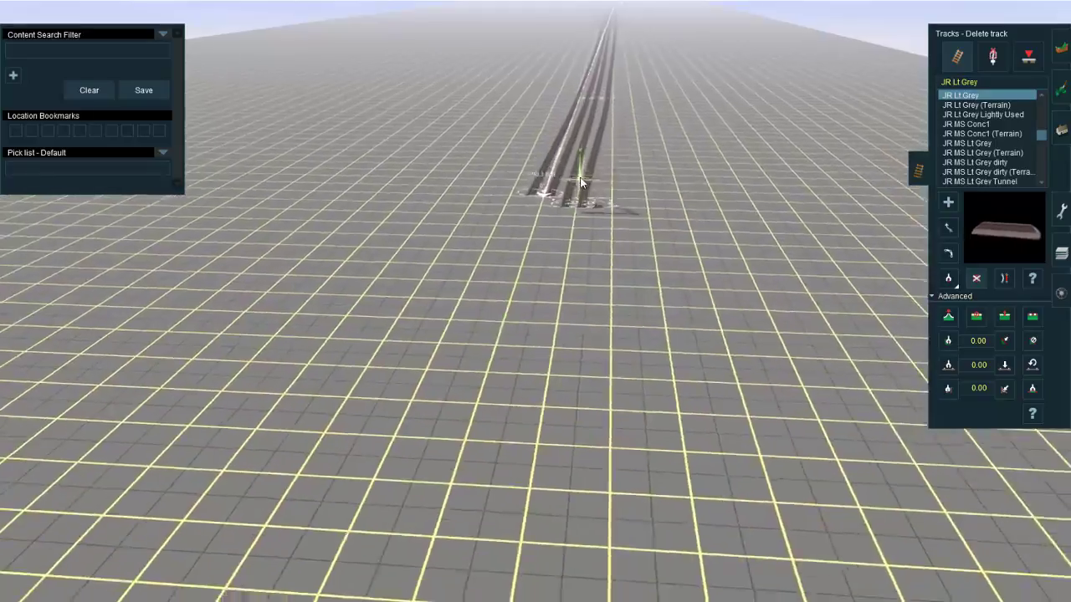
{"action": "key", "text": "Right"}
{"action": "left_click", "coordinate": [1005, 316]}
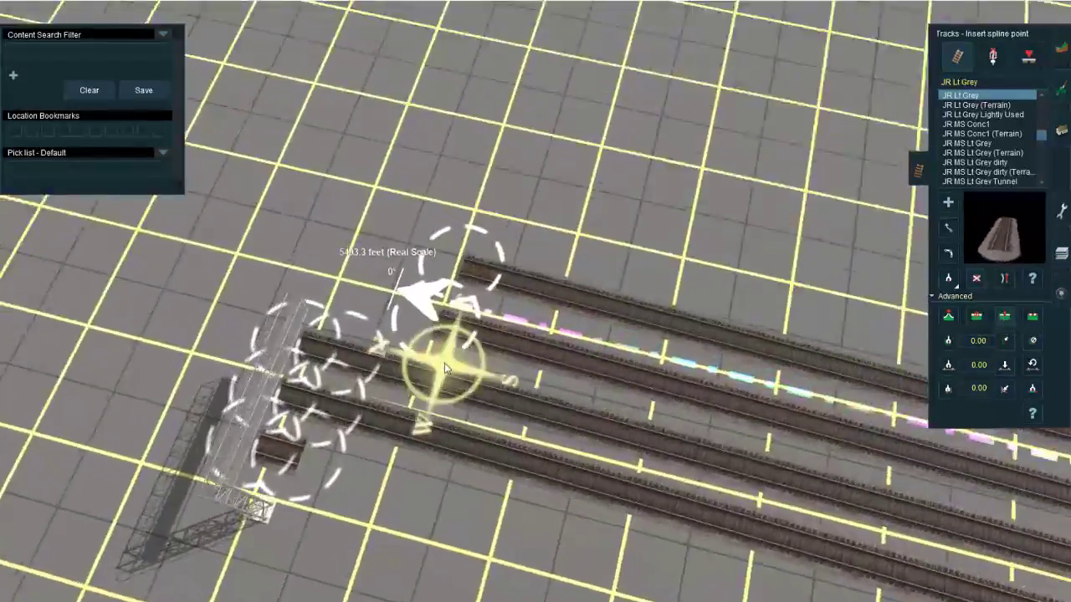
{"action": "scroll", "coordinate": [445, 368], "scroll_direction": "up", "scroll_amount": 5}
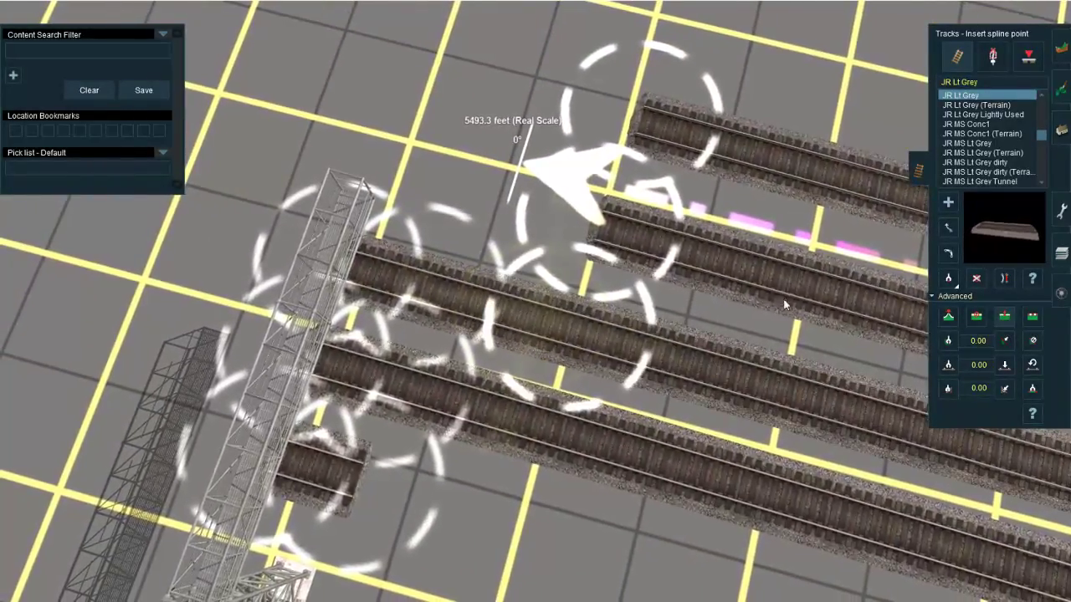
{"action": "key", "text": "Down"}
{"action": "left_click", "coordinate": [533, 428]}
Step: Delete the two short track sections between the gantry's track pieces and the inserted spline points
{"action": "key", "text": "d"}
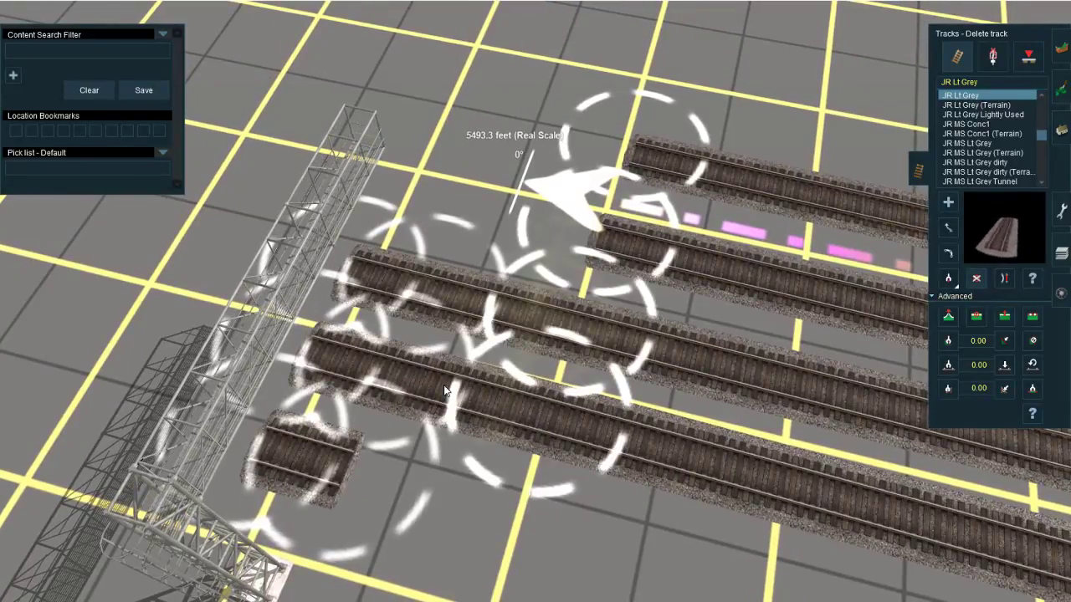
{"action": "left_click", "coordinate": [446, 390]}
{"action": "left_click", "coordinate": [457, 312]}
Step: Move the signal gantry southeast so its three track pieces line up with the three western mains
{"action": "left_click", "coordinate": [947, 227]}
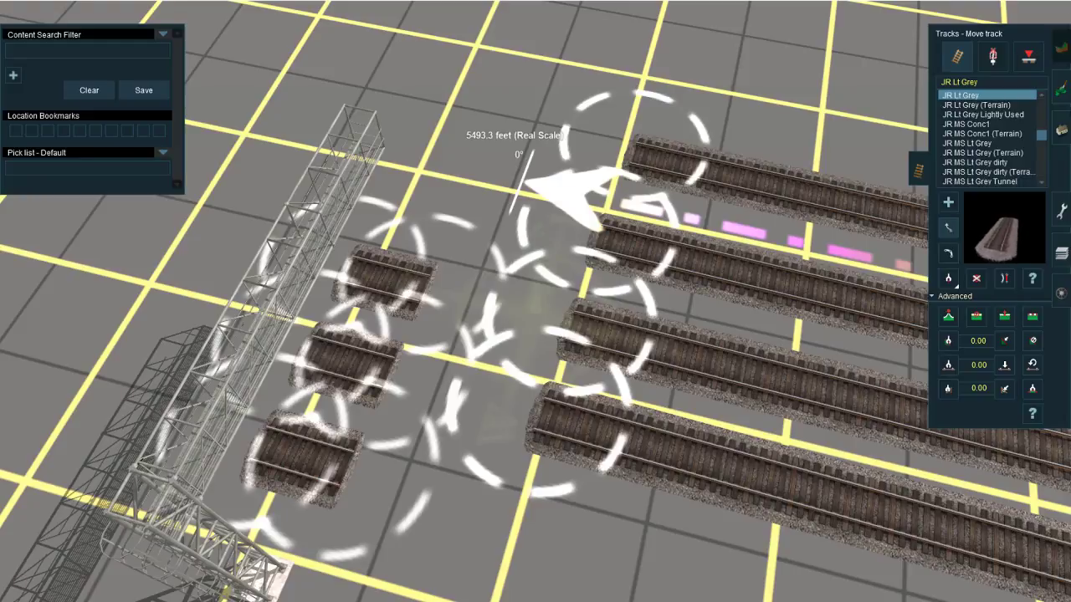
{"action": "left_click", "coordinate": [1060, 131]}
{"action": "left_click", "coordinate": [948, 238]}
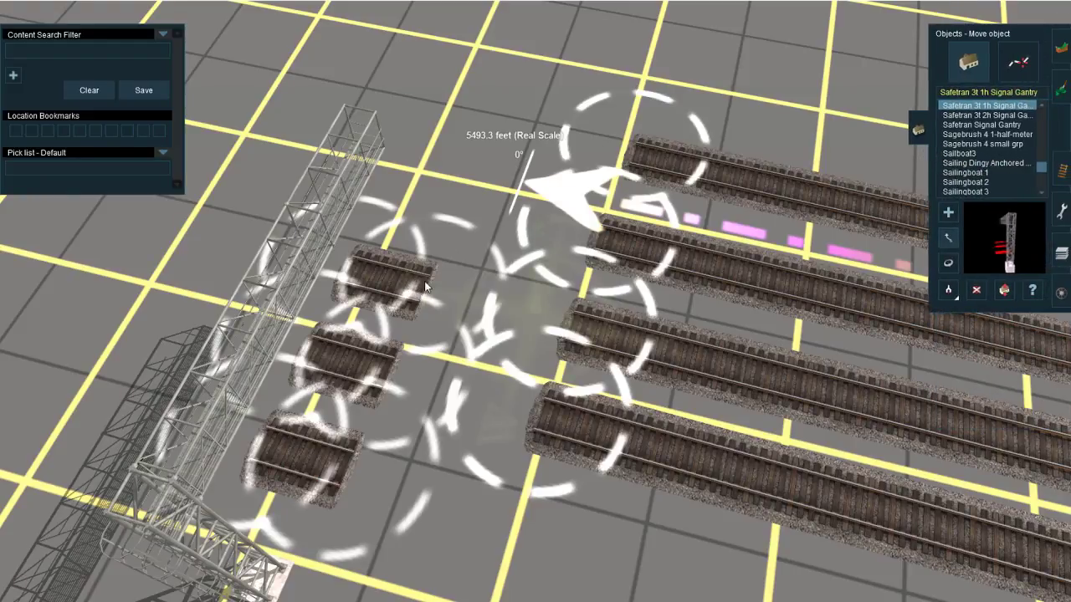
{"action": "left_click_drag", "start_coordinate": [425, 284], "coordinate": [554, 218]}
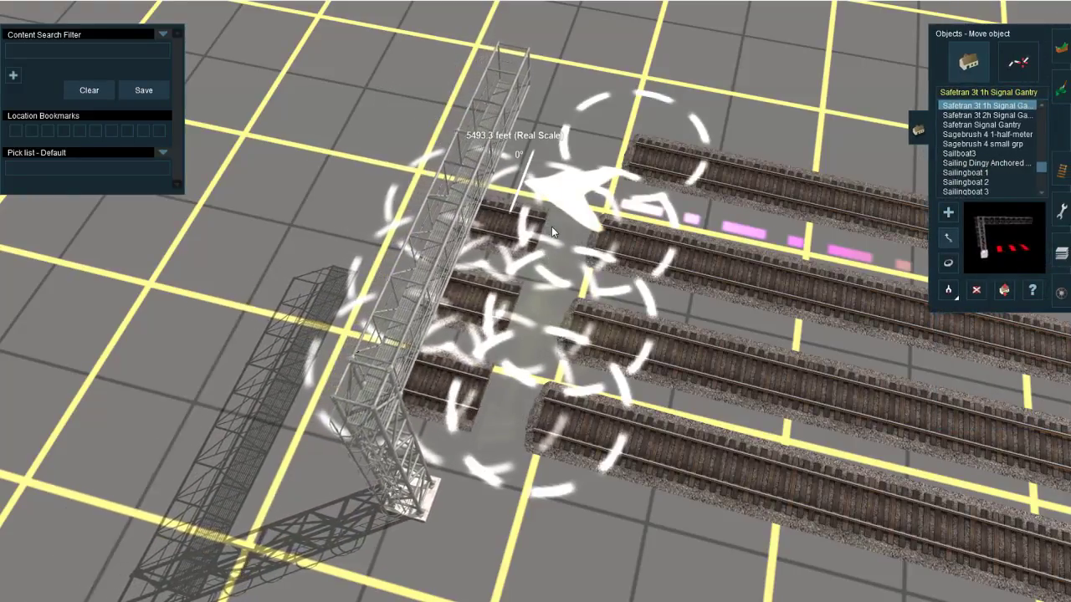
Step: Move the north ends of the three western mains onto the gantry's three track pieces to join them
{"action": "left_click", "coordinate": [1061, 171]}
{"action": "key", "text": "Down"}
{"action": "key", "text": "Right"}
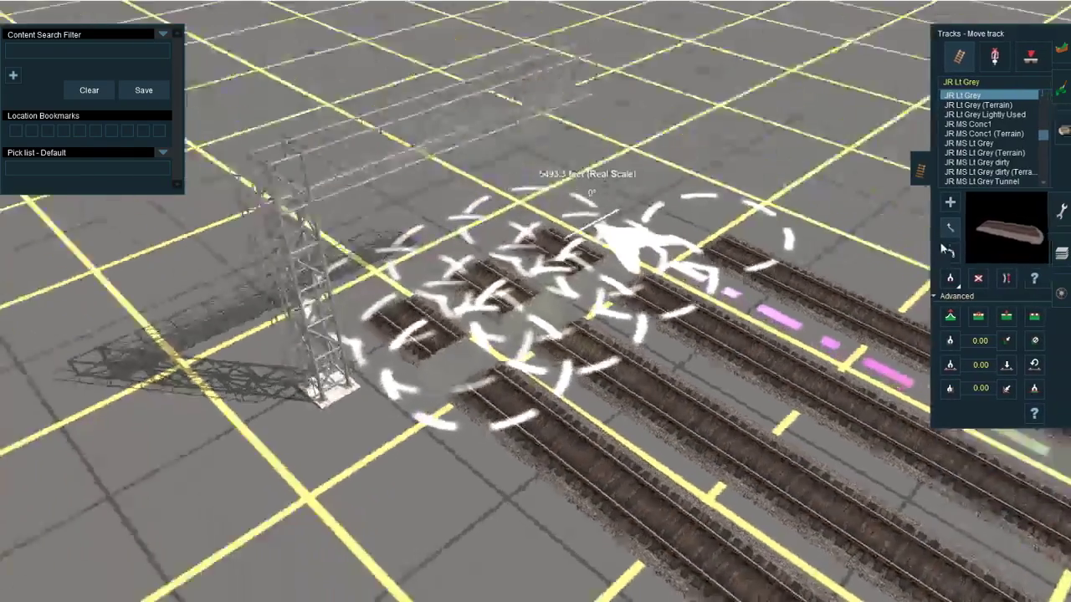
{"action": "right_click", "coordinate": [618, 297]}
{"action": "key", "text": "Up"}
{"action": "key", "text": "Right"}
{"action": "scroll", "coordinate": [569, 322], "scroll_direction": "up", "scroll_amount": 4}
{"action": "left_click_drag", "start_coordinate": [573, 344], "coordinate": [593, 288]}
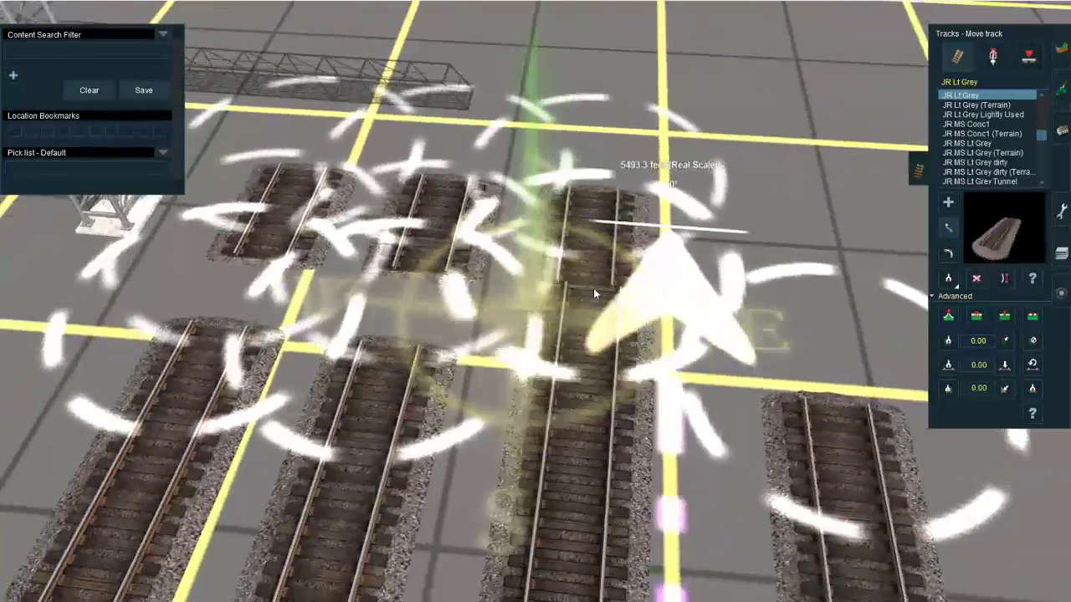
{"action": "left_click_drag", "start_coordinate": [393, 342], "coordinate": [424, 270]}
{"action": "left_click_drag", "start_coordinate": [225, 321], "coordinate": [273, 249]}
Step: Lay JR Lt Grey track northward from the gantry's middle track piece
{"action": "scroll", "coordinate": [501, 276], "scroll_direction": "down", "scroll_amount": 8}
{"action": "right_click", "coordinate": [563, 316]}
{"action": "right_click", "coordinate": [575, 312]}
{"action": "scroll", "coordinate": [560, 314], "scroll_direction": "up", "scroll_amount": 3}
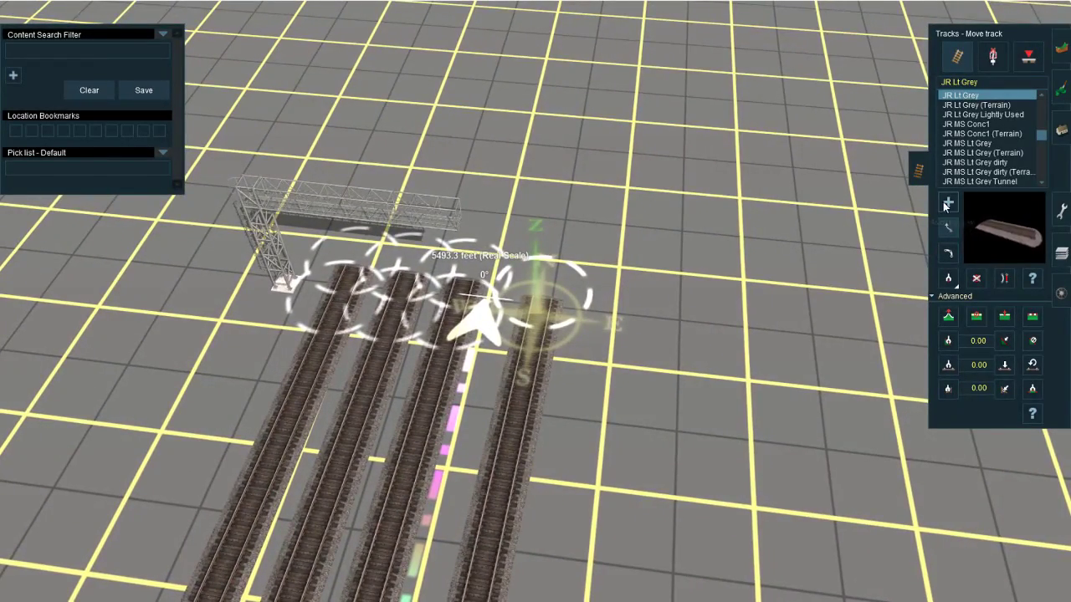
{"action": "left_click", "coordinate": [947, 203]}
{"action": "scroll", "coordinate": [536, 251], "scroll_direction": "up", "scroll_amount": 5}
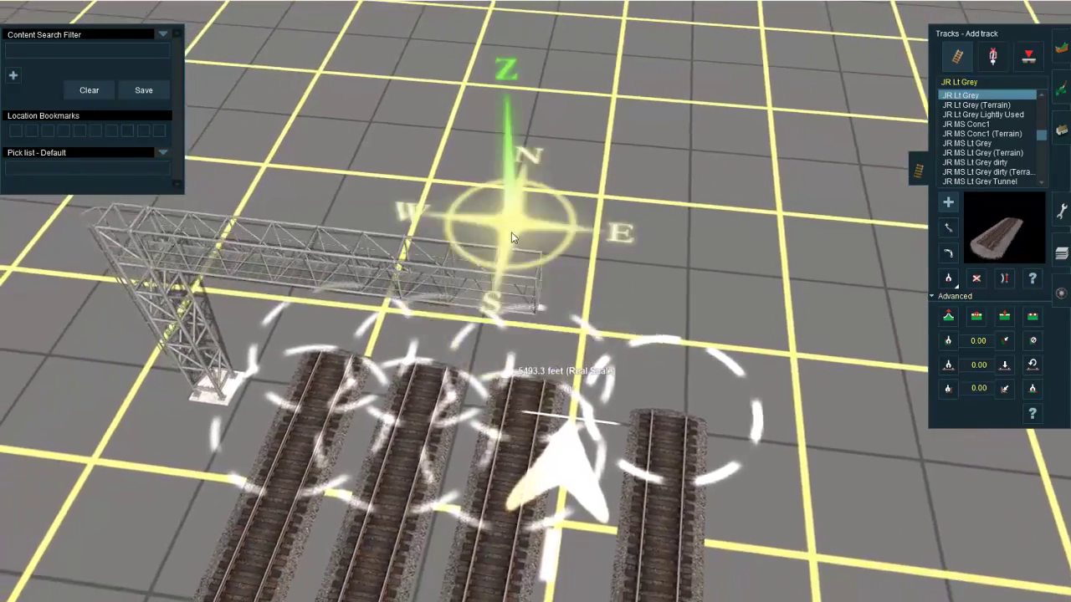
{"action": "scroll", "coordinate": [511, 237], "scroll_direction": "down", "scroll_amount": 5}
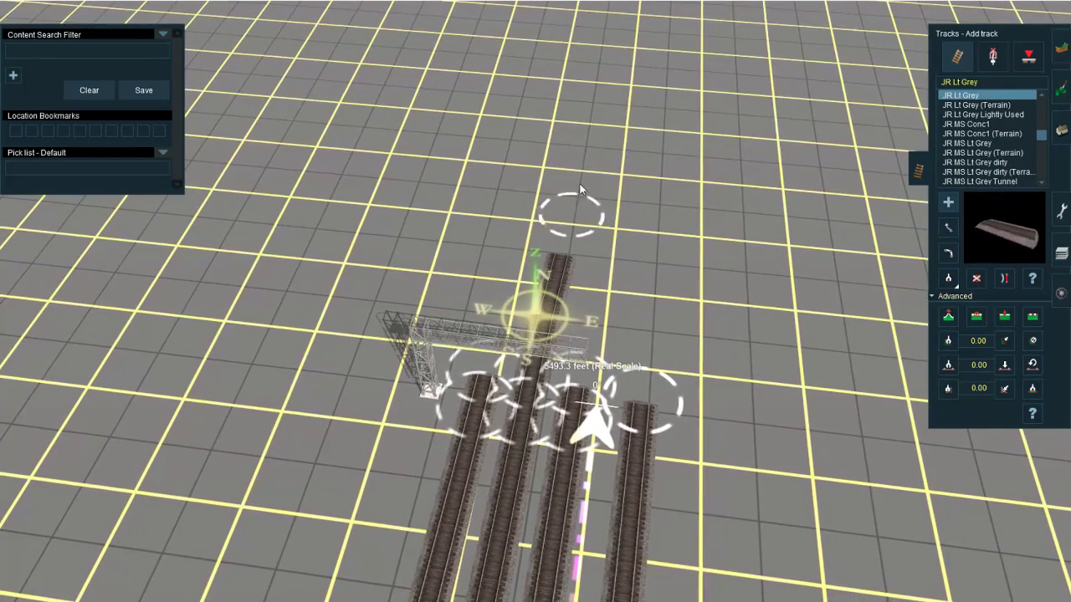
{"action": "left_click_drag", "start_coordinate": [581, 191], "coordinate": [590, 107]}
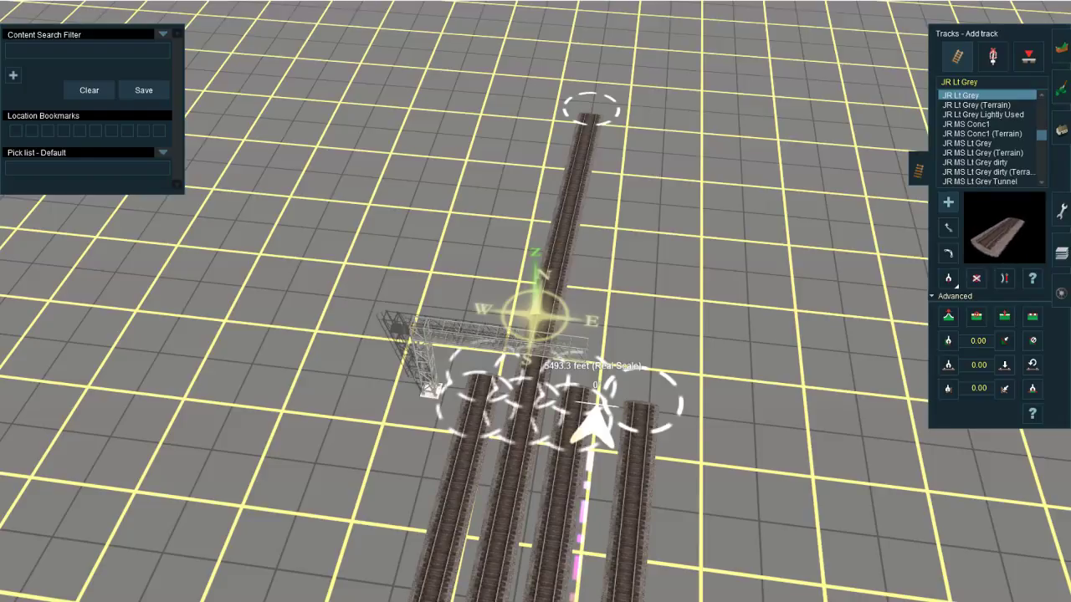
Step: Switch to the YouTube live dashboard to check the stream chat and return to the route editor
{"action": "left_click", "coordinate": [163, 575]}
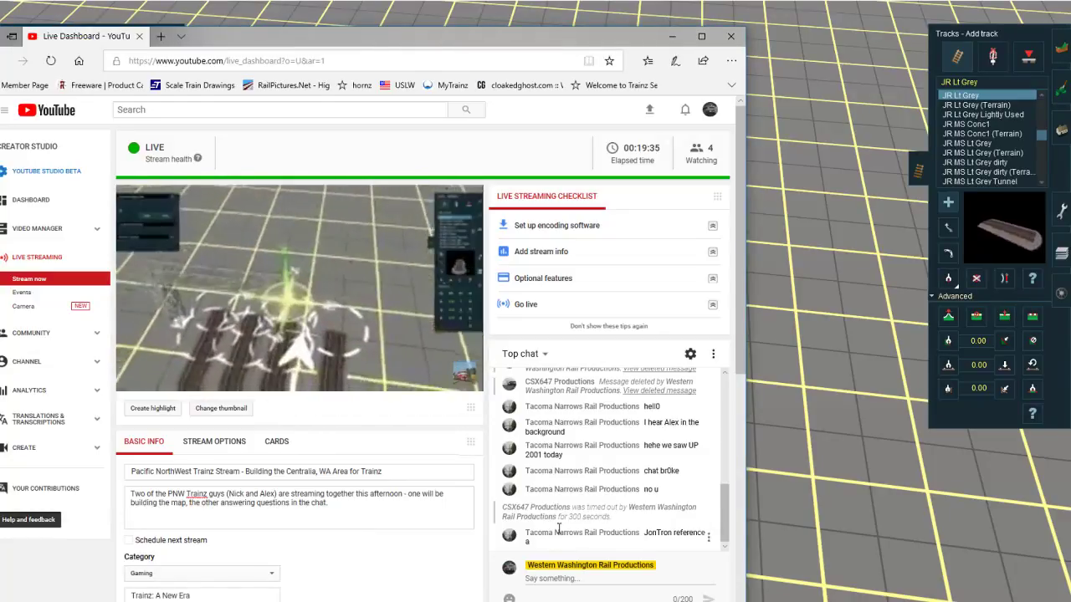
{"action": "left_click", "coordinate": [826, 435]}
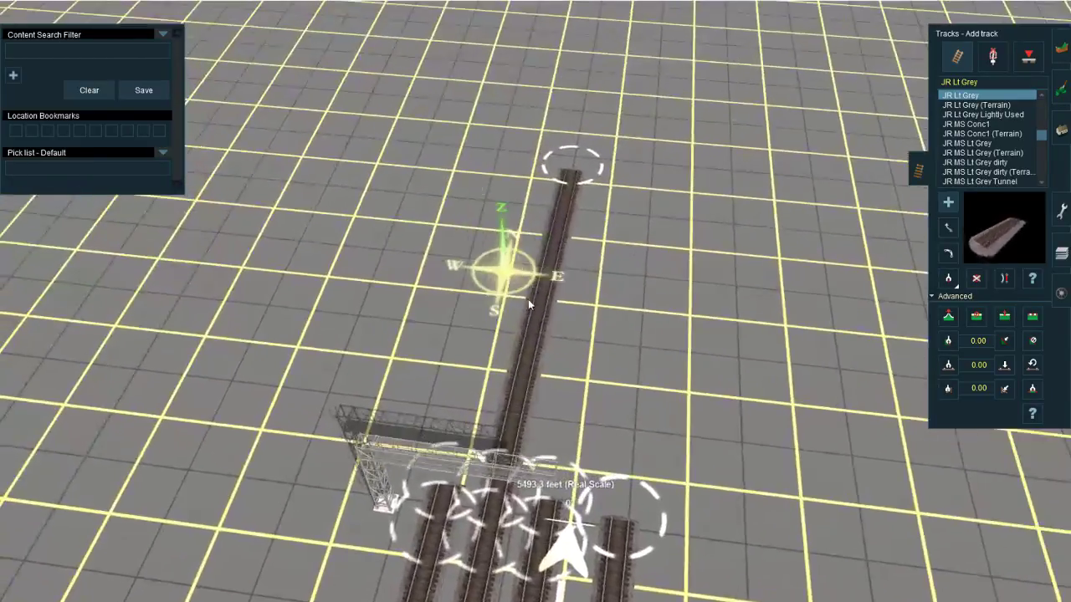
Step: Extend the middle track farther north and lay track from the gantry's westernmost piece to merge with it
{"action": "left_click_drag", "start_coordinate": [557, 160], "coordinate": [595, 205]}
{"action": "right_click", "coordinate": [589, 74]}
{"action": "scroll", "coordinate": [577, 251], "scroll_direction": "down", "scroll_amount": 5}
{"action": "right_click", "coordinate": [427, 480]}
{"action": "right_click", "coordinate": [619, 376]}
{"action": "scroll", "coordinate": [535, 335], "scroll_direction": "up", "scroll_amount": 4}
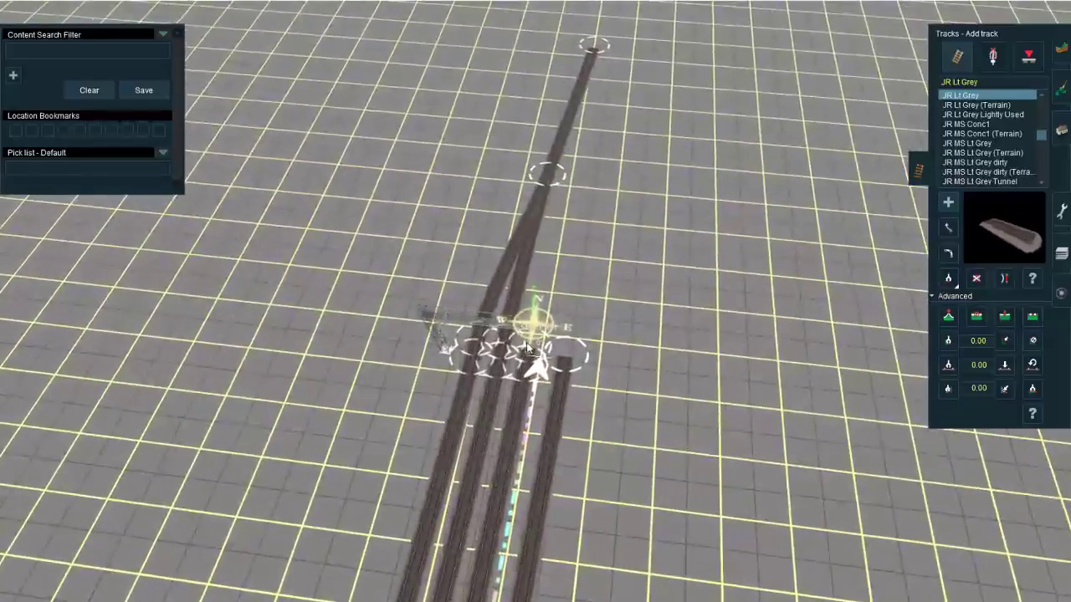
Step: Lay track northward from the gantry's easternmost track piece, past the point where the western tracks merge
{"action": "right_click", "coordinate": [569, 180]}
{"action": "left_click_drag", "start_coordinate": [569, 353], "coordinate": [600, 153]}
{"action": "right_click", "coordinate": [559, 197]}
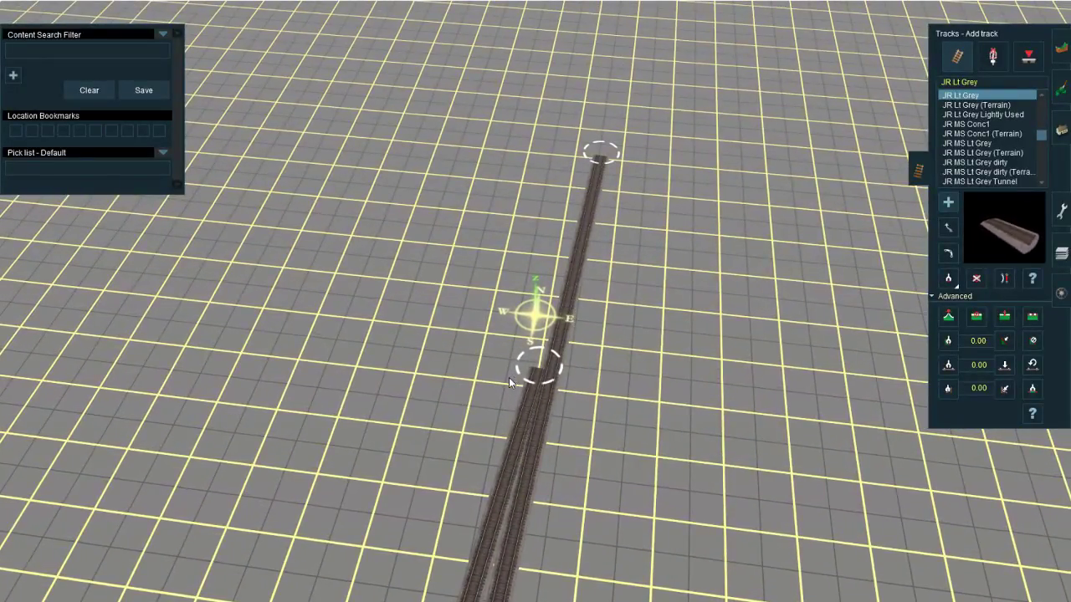
Step: Delete the track section at the western merge and lay new track to join the eastern track farther north
{"action": "key", "text": "d"}
{"action": "left_click", "coordinate": [523, 409]}
{"action": "right_click", "coordinate": [412, 564]}
{"action": "key", "text": "a"}
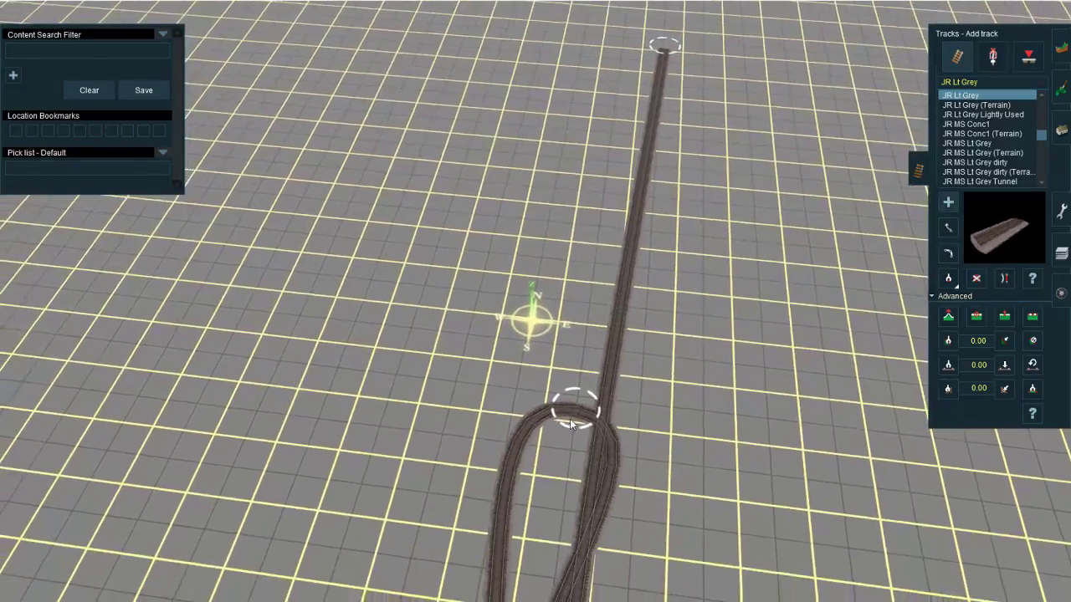
{"action": "left_click_drag", "start_coordinate": [570, 419], "coordinate": [638, 186]}
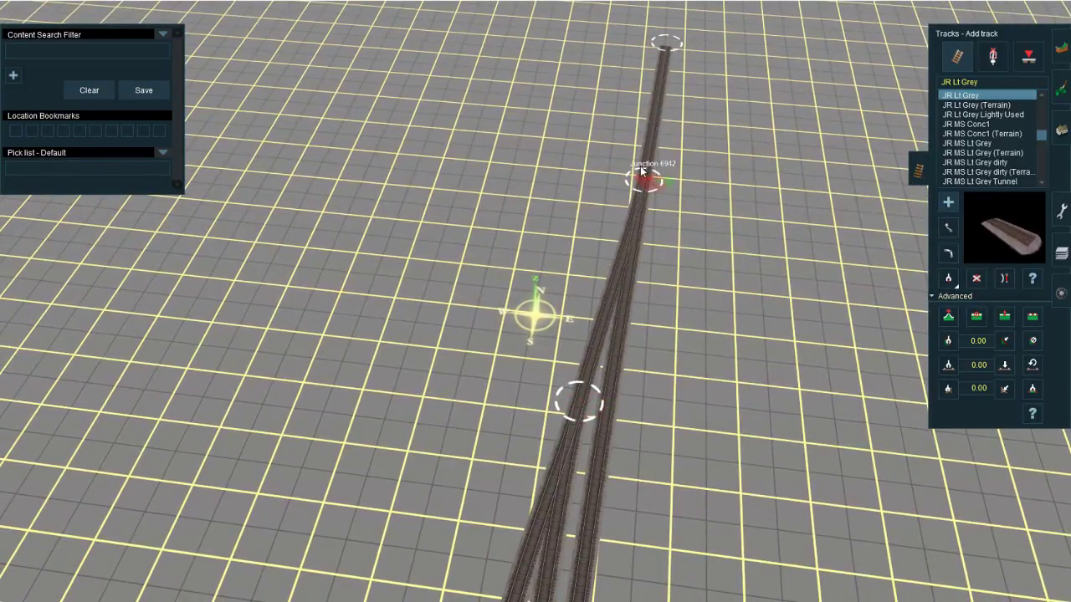
Step: Insert a spline point in the western track just north of where the two western tracks merge
{"action": "key", "text": "s"}
{"action": "scroll", "coordinate": [560, 283], "scroll_direction": "up", "scroll_amount": 3}
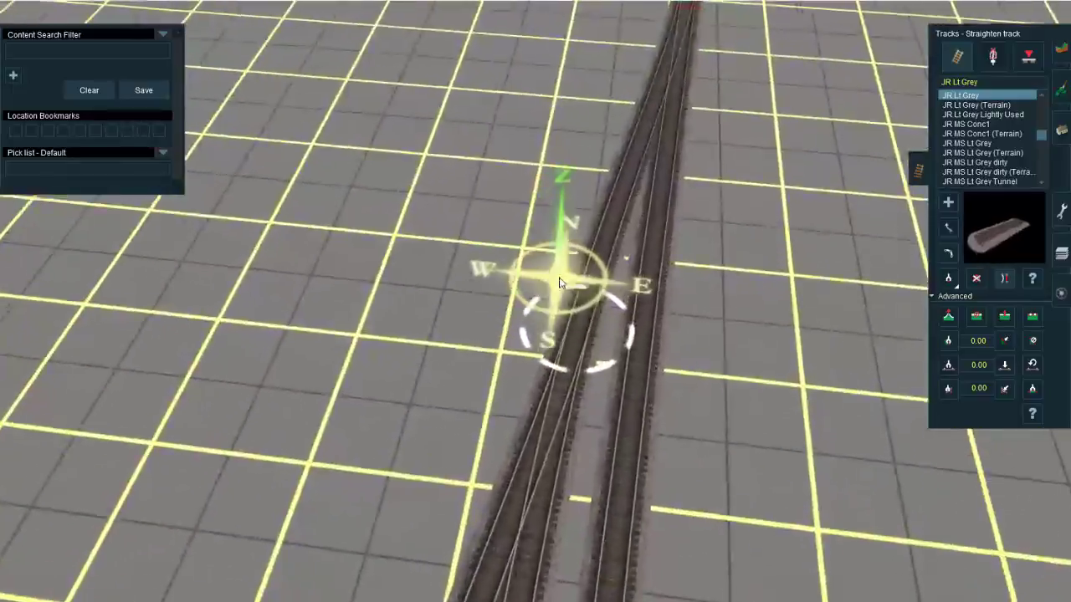
{"action": "right_click_drag", "start_coordinate": [560, 283], "coordinate": [561, 255]}
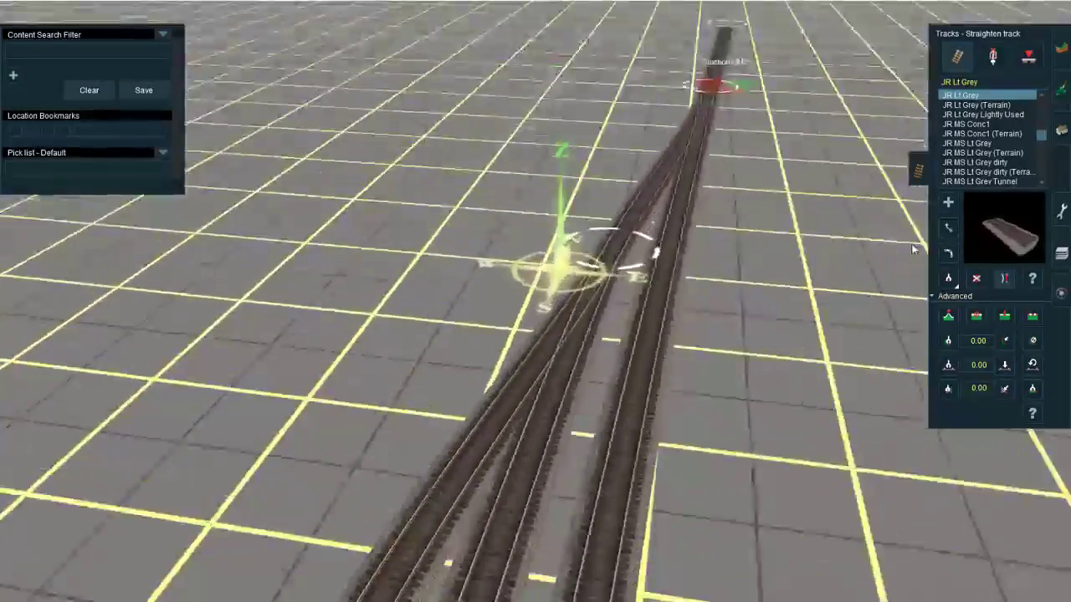
{"action": "key", "text": "Left"}
{"action": "left_click", "coordinate": [1004, 318]}
{"action": "left_click", "coordinate": [531, 529]}
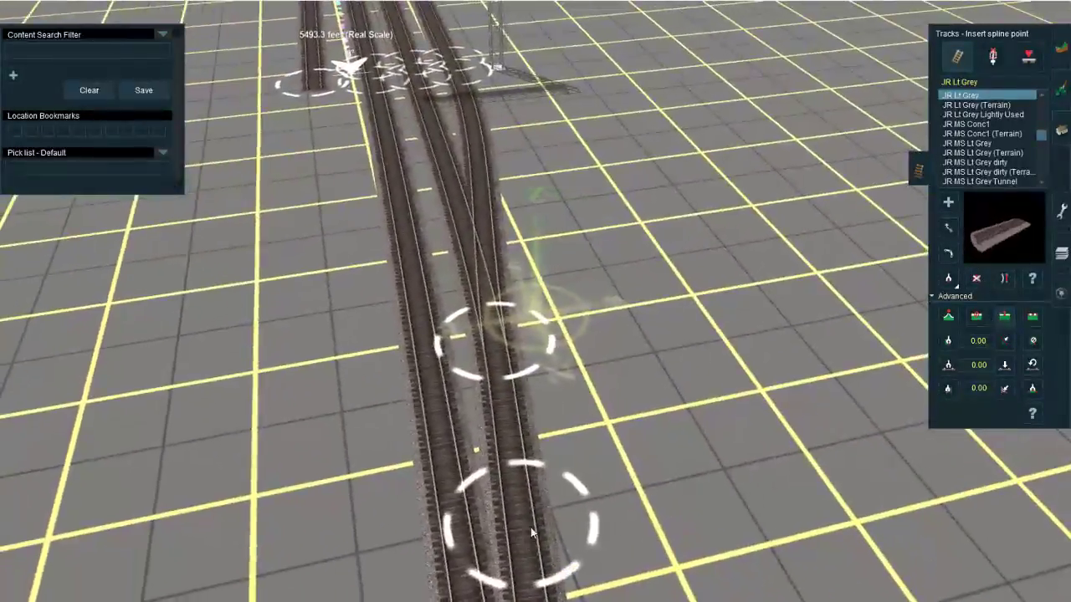
Step: Straighten the track just north of the western merge and shift the merge's spline point slightly to the west
{"action": "key", "text": "s"}
{"action": "left_click", "coordinate": [520, 485]}
{"action": "right_click_drag", "start_coordinate": [532, 267], "coordinate": [556, 255]}
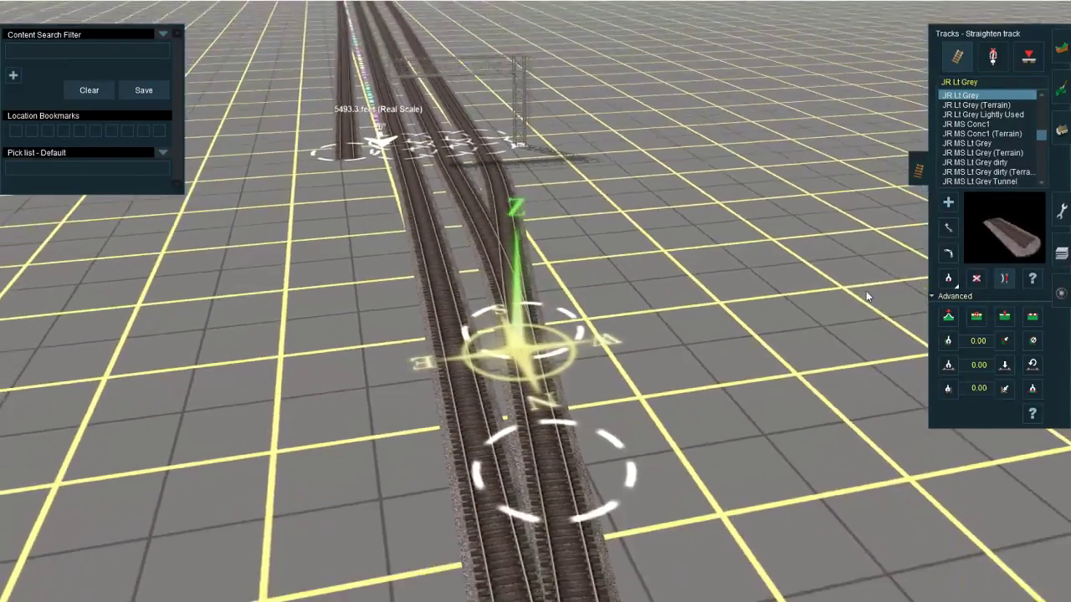
{"action": "left_click", "coordinate": [948, 227]}
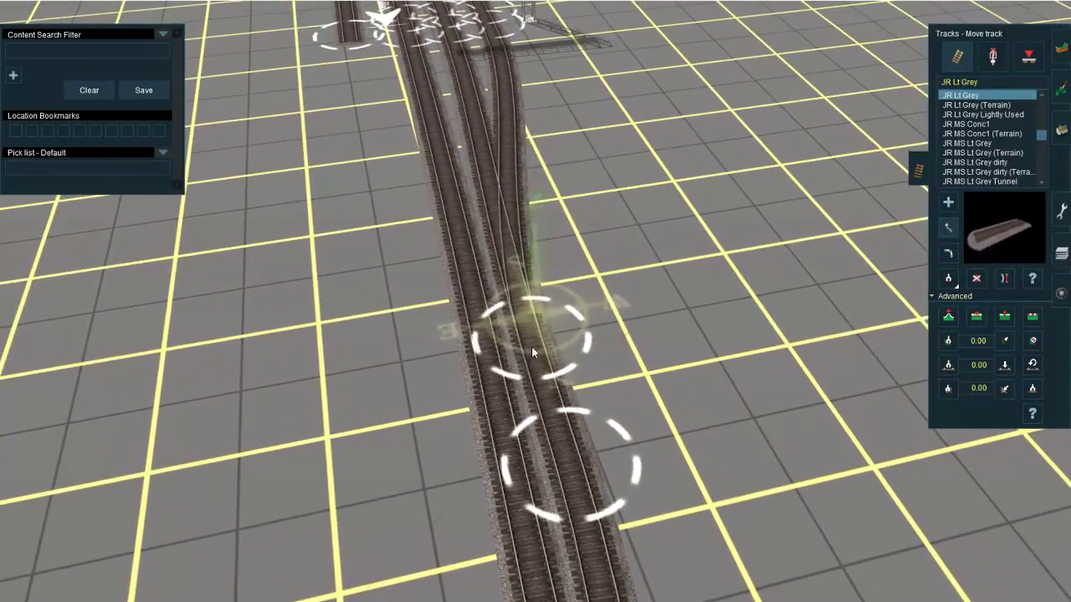
{"action": "left_click_drag", "start_coordinate": [531, 347], "coordinate": [549, 347]}
Step: Switch to Google Maps and examine the aerial view of the track layout north of the signal gantry
{"action": "left_click", "coordinate": [301, 573]}
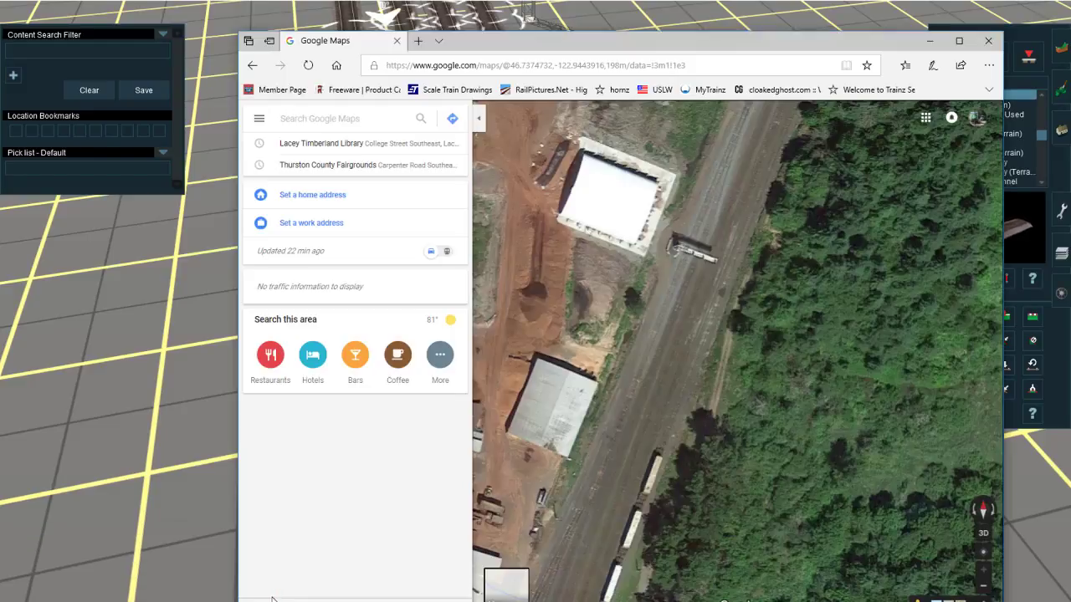
{"action": "left_click_drag", "start_coordinate": [761, 236], "coordinate": [683, 299]}
{"action": "right_click", "coordinate": [2, 416]}
Step: Delete the track pieces connecting the gantry's western tracks to the branch that joins the main farther north
{"action": "right_click", "coordinate": [599, 338]}
{"action": "key", "text": "Left"}
{"action": "left_click", "coordinate": [976, 279]}
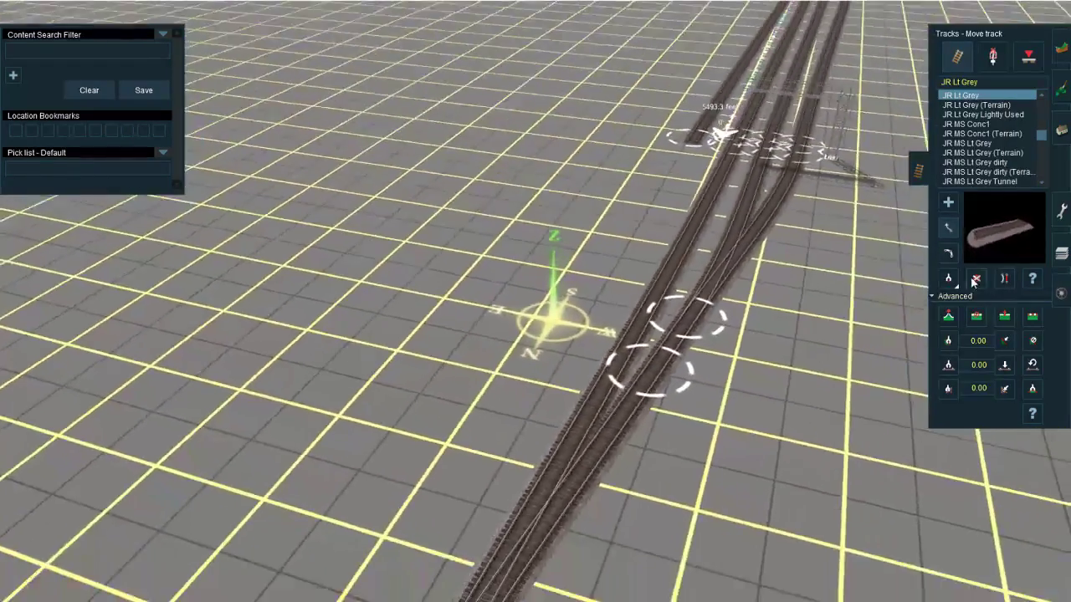
{"action": "key", "text": "Down"}
{"action": "key", "text": "Up"}
{"action": "left_click", "coordinate": [653, 332]}
{"action": "left_click", "coordinate": [707, 267]}
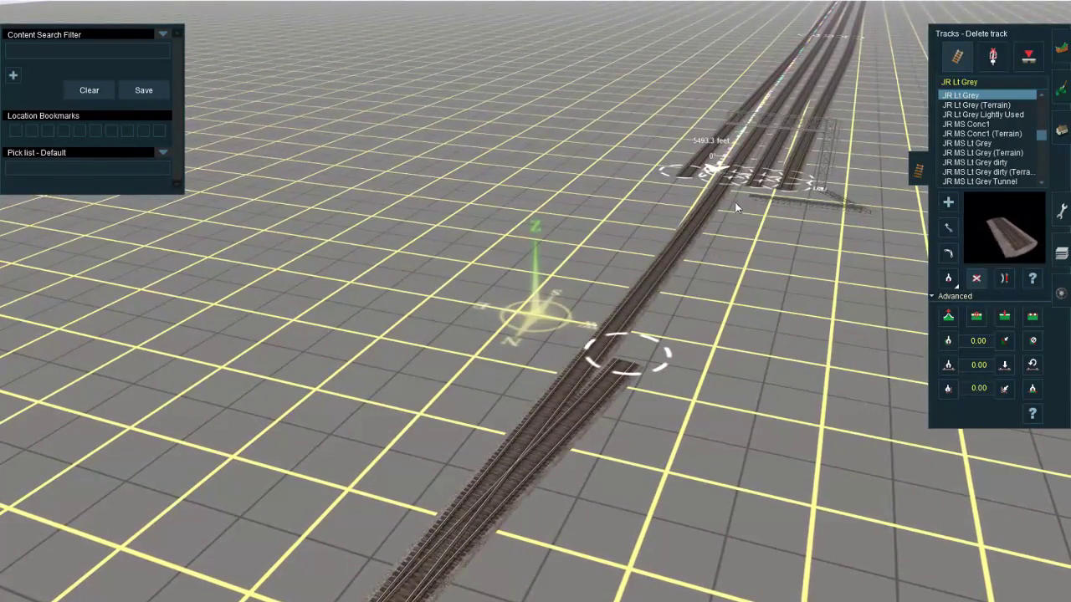
Step: Lay new track from the gantry's western side to the open end of the remaining branch piece
{"action": "key", "text": "a"}
{"action": "mouse_move", "coordinate": [759, 182]}
{"action": "left_mouse_down"}
{"action": "mouse_move", "coordinate": [744, 268]}
{"action": "mouse_move", "coordinate": [721, 307]}
{"action": "mouse_move", "coordinate": [625, 374]}
{"action": "left_mouse_up"}
{"action": "right_click", "coordinate": [624, 369]}
Step: Reposition the spline points at the western merge and along the branch to shape its curve into the main
{"action": "key", "text": "m"}
{"action": "right_click_drag", "start_coordinate": [624, 368], "coordinate": [612, 301]}
{"action": "left_click_drag", "start_coordinate": [613, 295], "coordinate": [693, 405]}
{"action": "left_click_drag", "start_coordinate": [676, 241], "coordinate": [676, 255]}
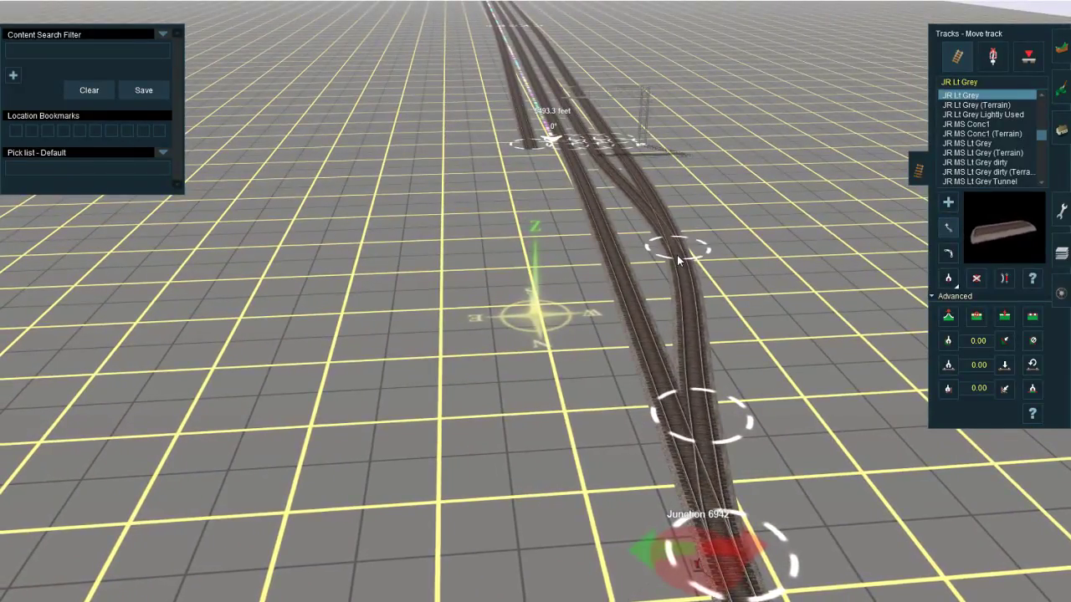
{"action": "left_click_drag", "start_coordinate": [693, 417], "coordinate": [694, 432]}
Step: Place a US&S M-23 Switch Machine where the two western tracks merge and rotate it to the track's west side
{"action": "key", "text": "Down"}
{"action": "left_click", "coordinate": [993, 57]}
{"action": "right_click", "coordinate": [600, 293]}
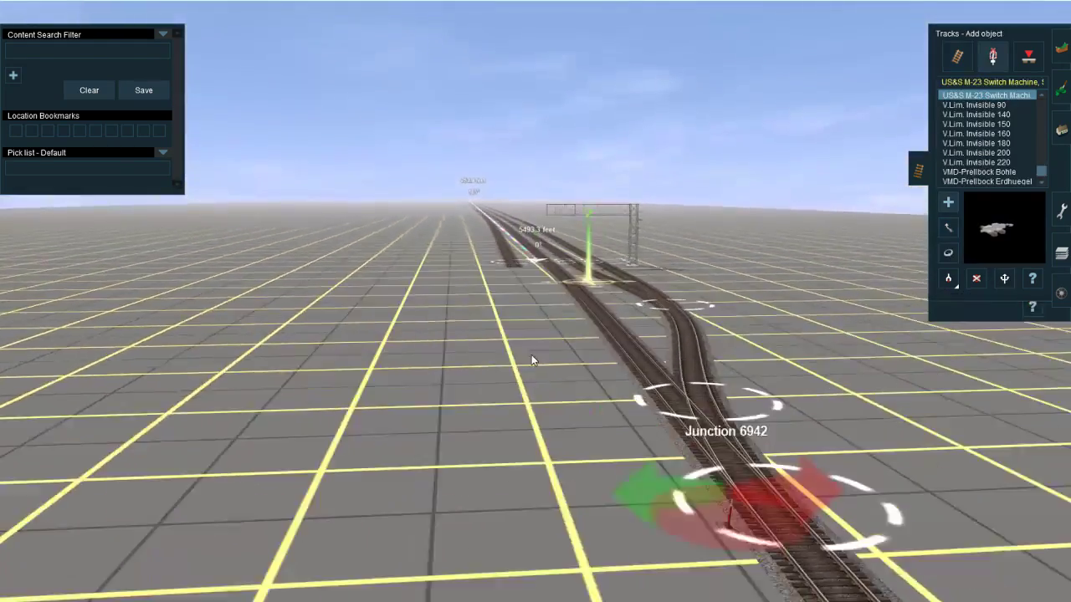
{"action": "key", "text": "Up"}
{"action": "scroll", "coordinate": [577, 289], "scroll_direction": "up", "scroll_amount": 3}
{"action": "right_click", "coordinate": [562, 278]}
{"action": "left_click", "coordinate": [599, 320]}
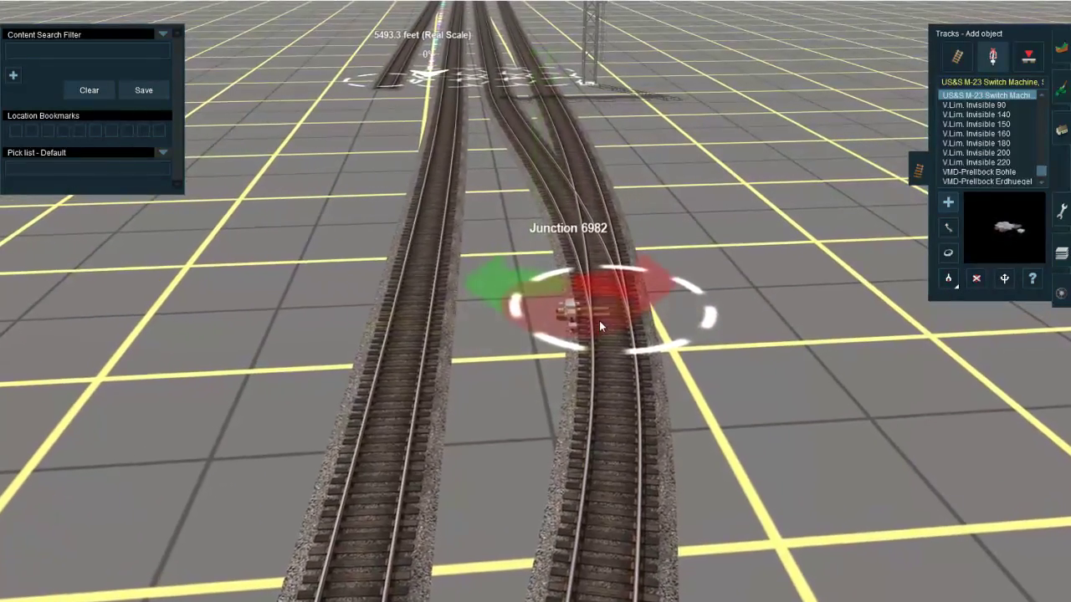
{"action": "right_click", "coordinate": [500, 536]}
{"action": "right_click", "coordinate": [581, 349]}
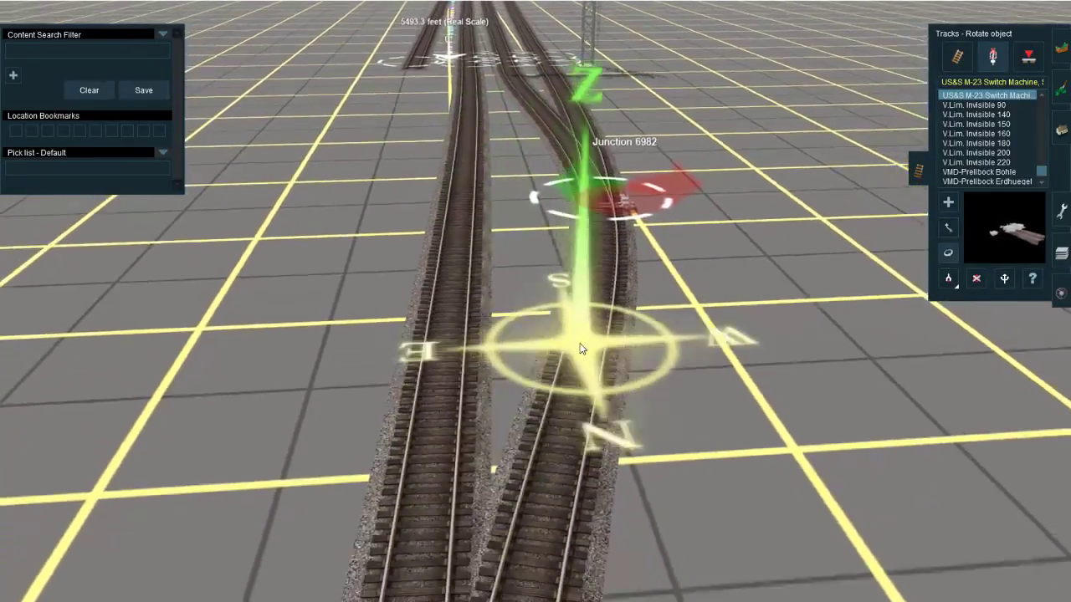
Step: Replace the switch lever at the northern junction with a US&S M-23 Switch Machine on the track's west side
{"action": "scroll", "coordinate": [552, 359], "scroll_direction": "down", "scroll_amount": 3}
{"action": "right_click", "coordinate": [493, 447]}
{"action": "key", "text": "d"}
{"action": "left_click", "coordinate": [509, 445]}
{"action": "key", "text": "a"}
{"action": "left_click", "coordinate": [511, 430]}
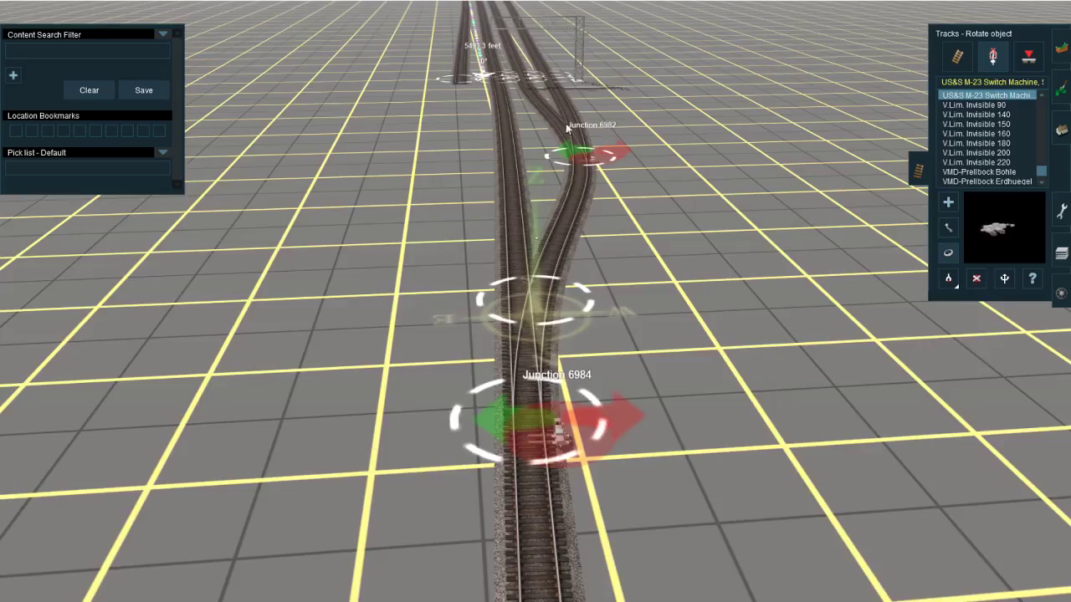
Step: Switch to the YouTube live dashboard and read the stream's chat
{"action": "right_click", "coordinate": [517, 86]}
{"action": "key", "text": "Left"}
{"action": "left_click", "coordinate": [957, 57]}
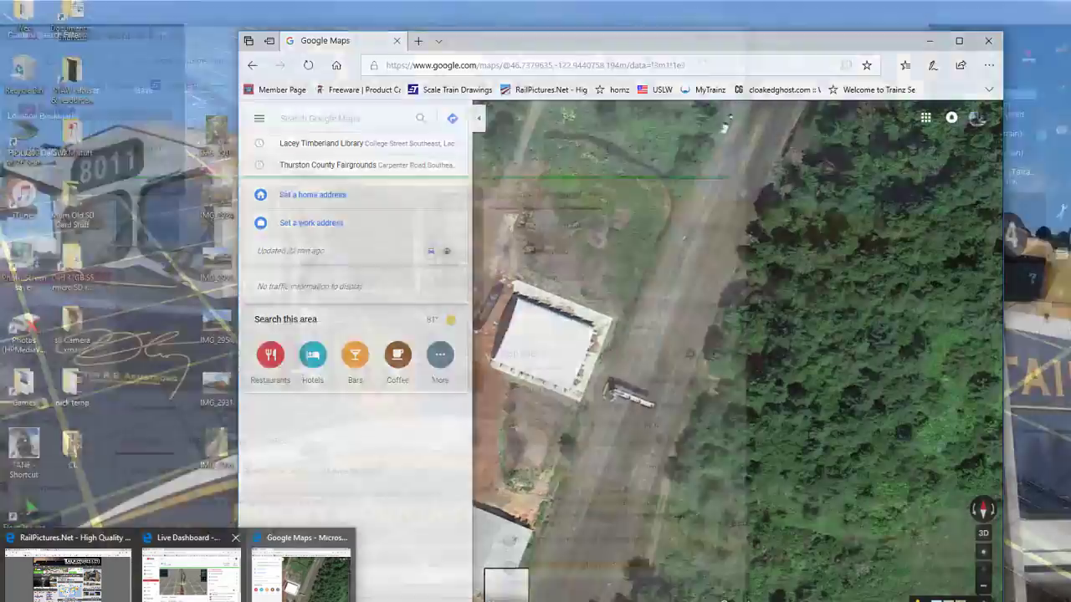
{"action": "left_click", "coordinate": [206, 573]}
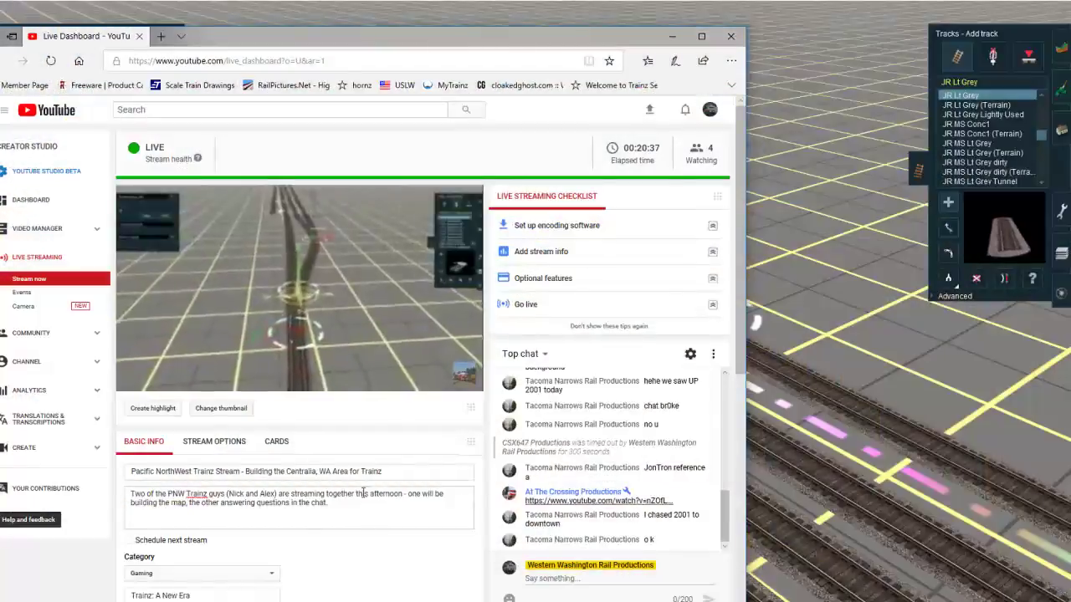
{"action": "scroll", "coordinate": [485, 461], "scroll_direction": "down", "scroll_amount": 1}
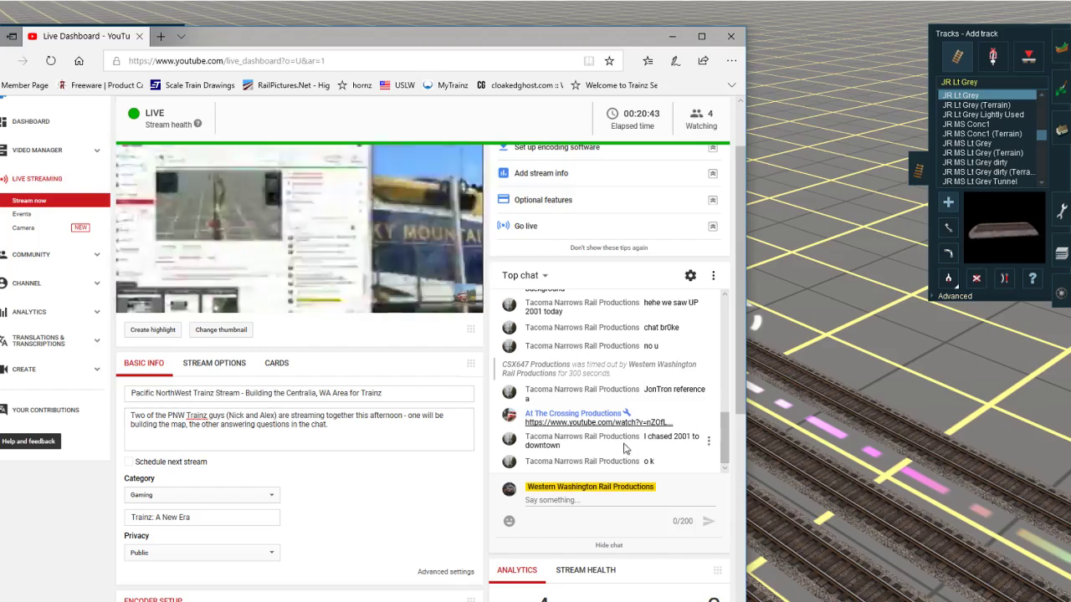
Step: Back in Trainz, extend the easternmost JR Lt Grey track north from the gantry to end beside the neighbouring main
{"action": "right_click", "coordinate": [1030, 406]}
{"action": "scroll", "coordinate": [631, 342], "scroll_direction": "down", "scroll_amount": 3}
{"action": "key", "text": "Left"}
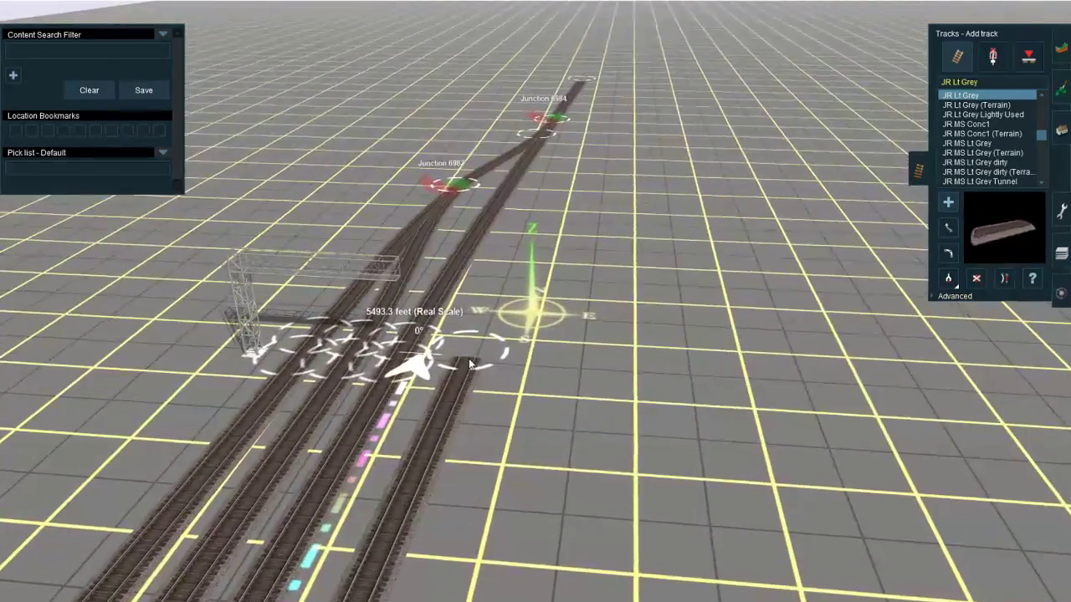
{"action": "right_click", "coordinate": [559, 186]}
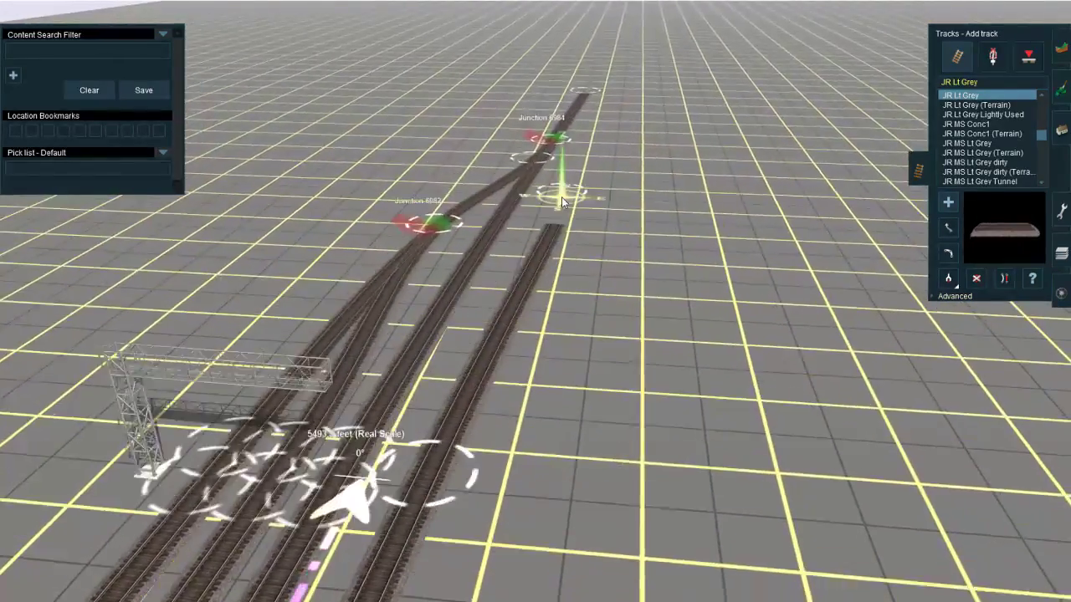
{"action": "right_click", "coordinate": [576, 188]}
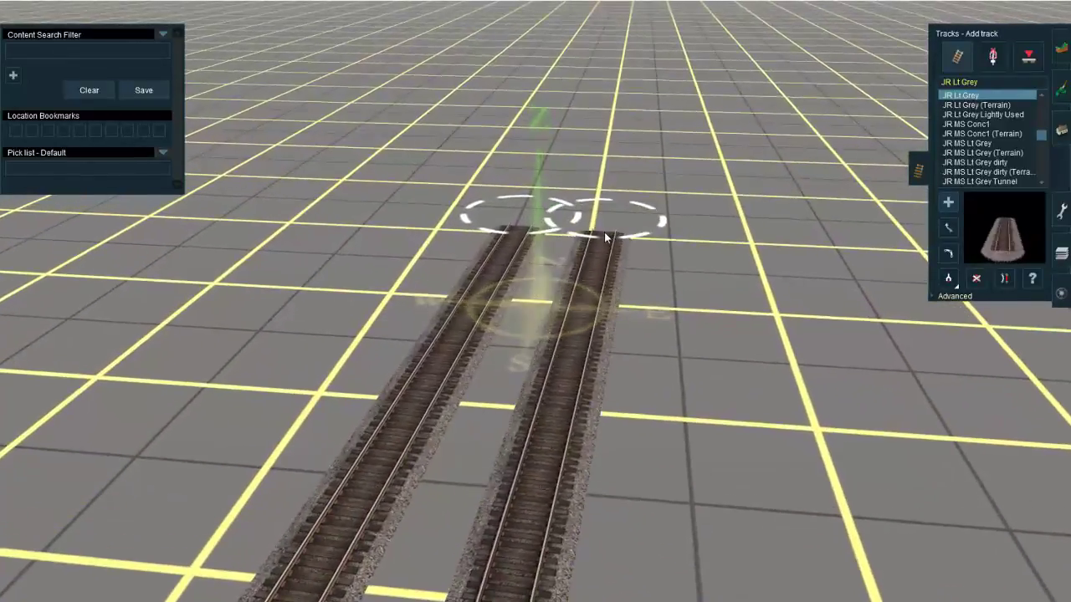
{"action": "left_click", "coordinate": [603, 231]}
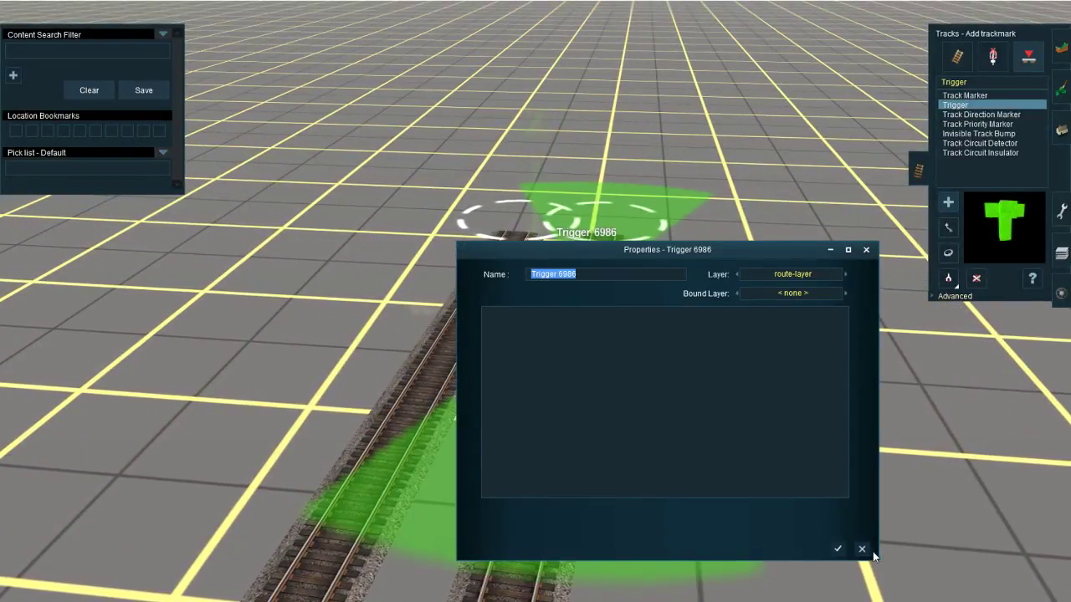
{"action": "left_click", "coordinate": [862, 549]}
{"action": "left_click", "coordinate": [956, 56]}
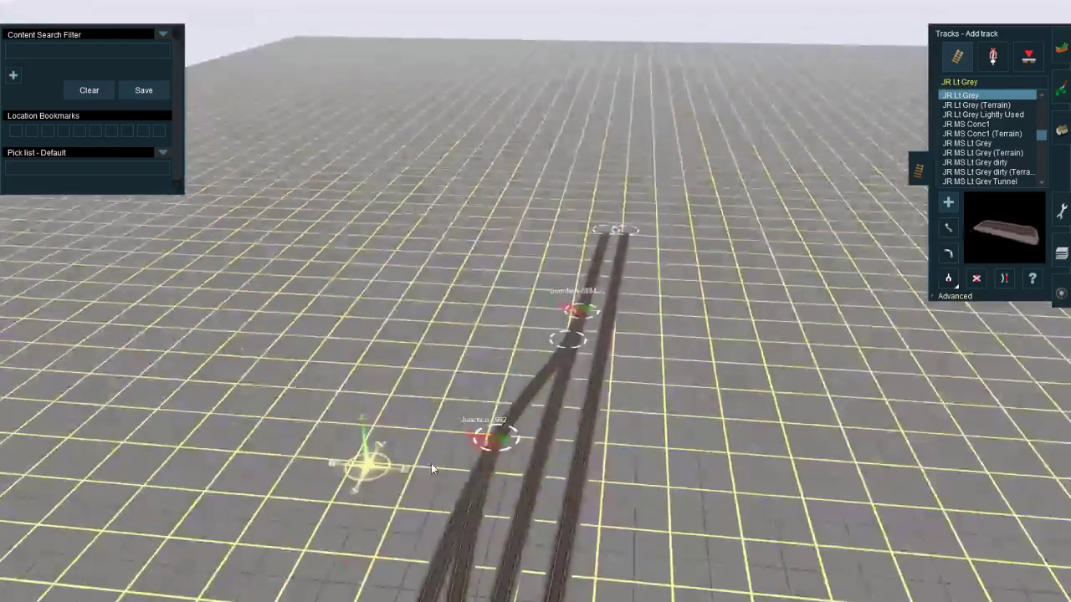
Step: Move the easternmost track's spline point at the gantry closer to the neighbouring main
{"action": "key", "text": "s"}
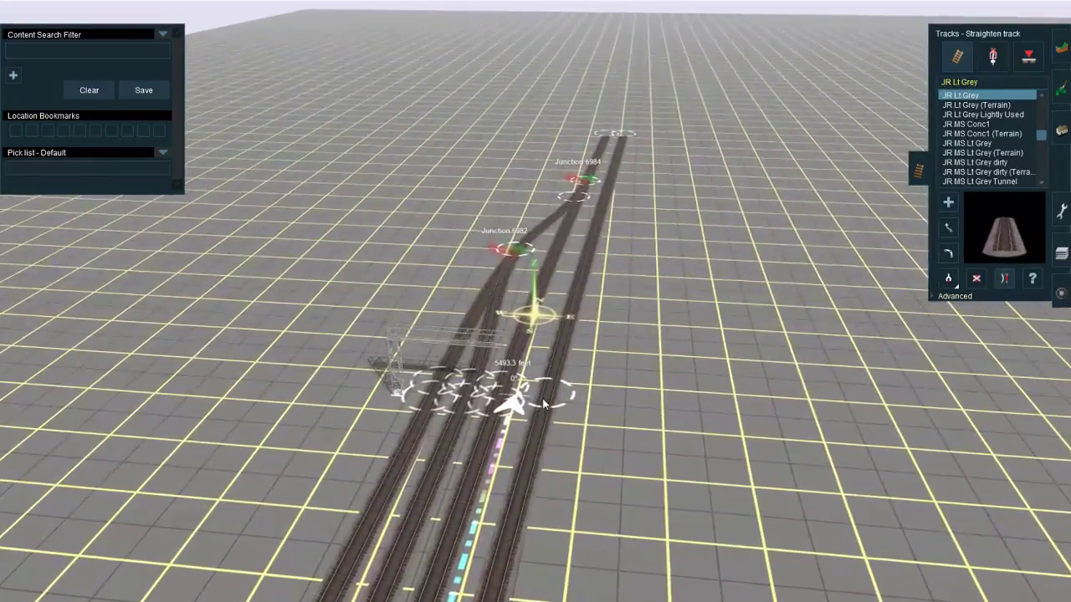
{"action": "key", "text": "m"}
{"action": "left_click_drag", "start_coordinate": [552, 395], "coordinate": [537, 405]}
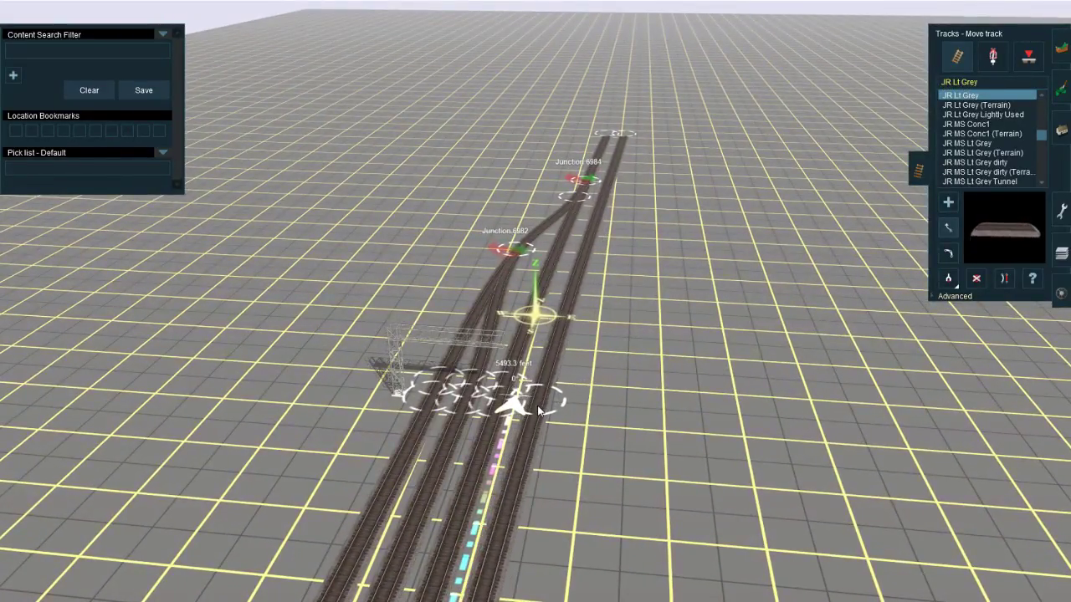
{"action": "right_click_drag", "start_coordinate": [465, 530], "coordinate": [502, 262]}
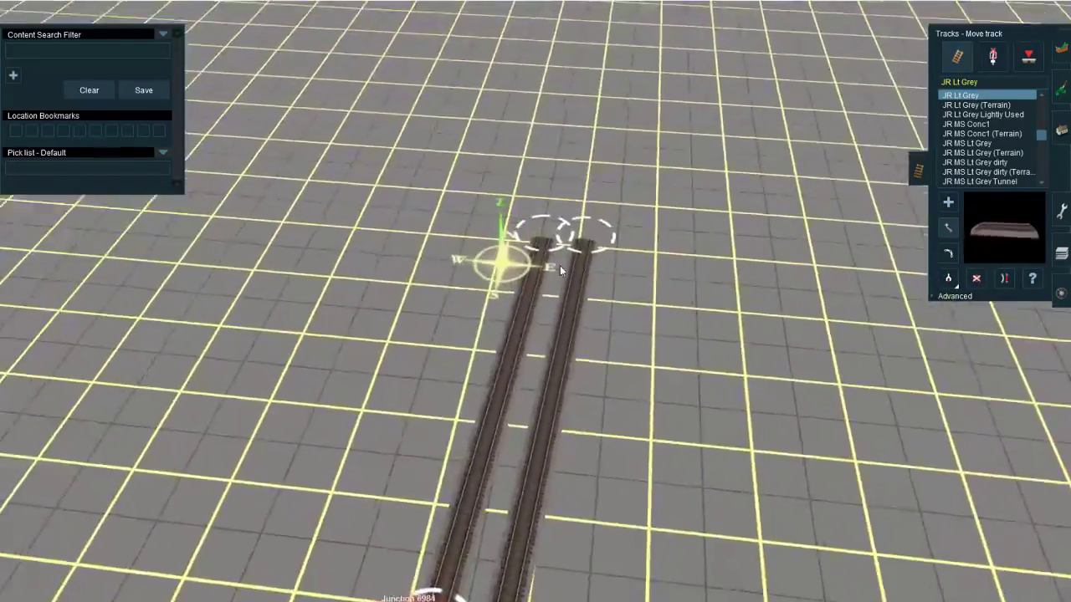
Step: Switch to the YouTube live dashboard, open the video linked in the chat and watch it from the 0:08 mark
{"action": "mouse_move", "coordinate": [178, 601]}
{"action": "left_click", "coordinate": [192, 573]}
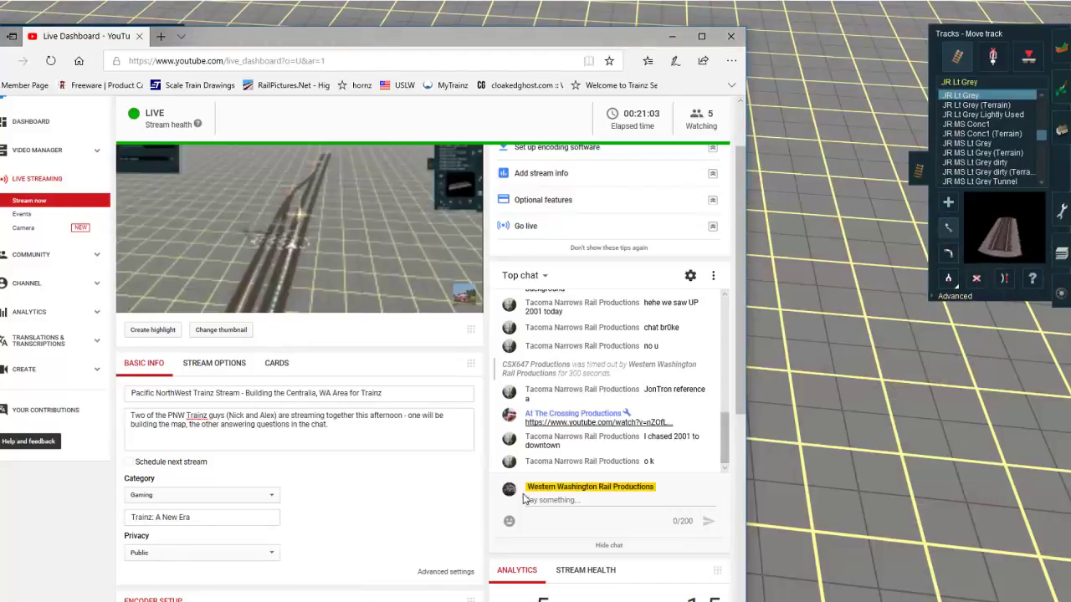
{"action": "left_click", "coordinate": [583, 424]}
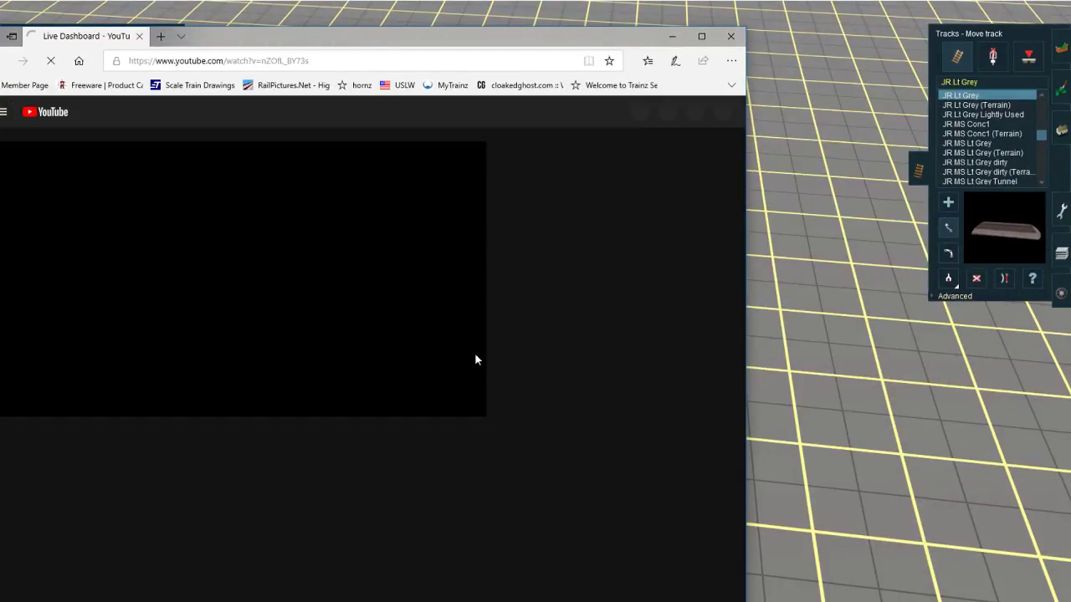
{"action": "left_click_drag", "start_coordinate": [256, 42], "coordinate": [373, 38]}
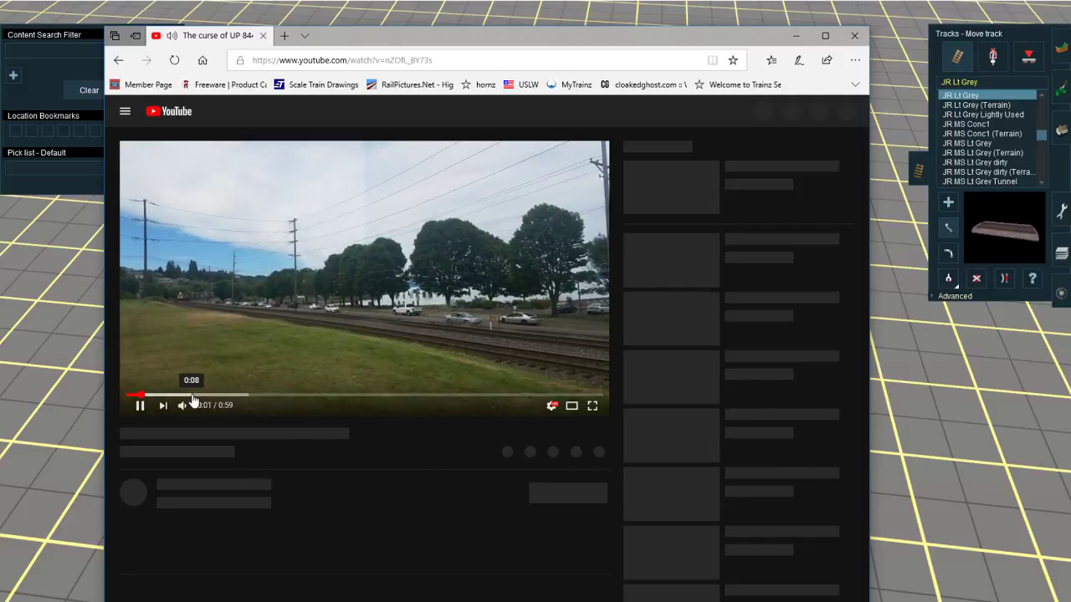
{"action": "left_click", "coordinate": [192, 396]}
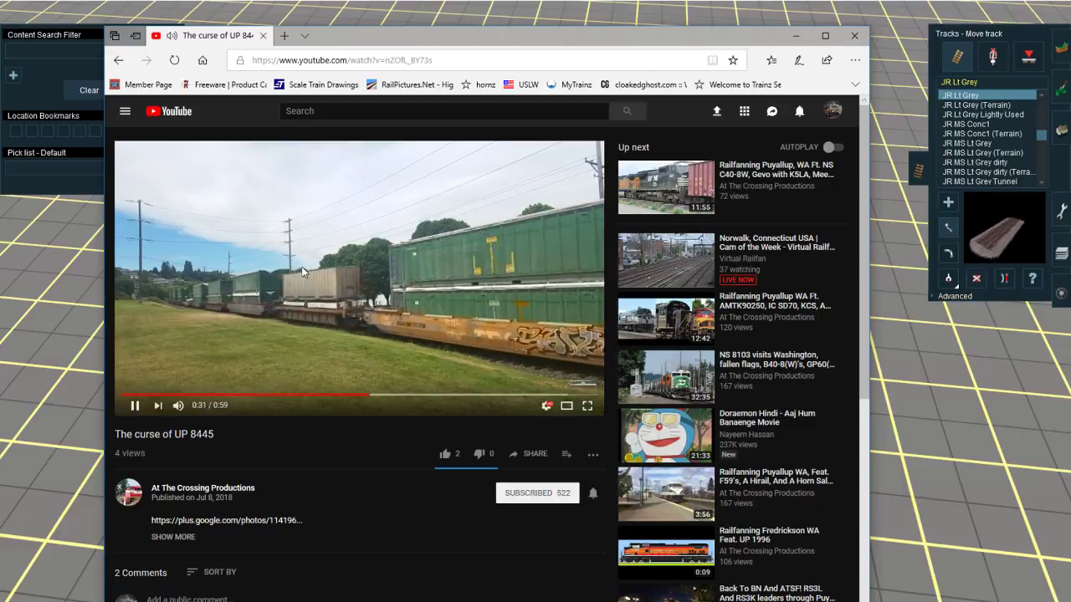
Step: Return from the video to the live dashboard and read the newest chat messages
{"action": "key", "text": "alt+Left"}
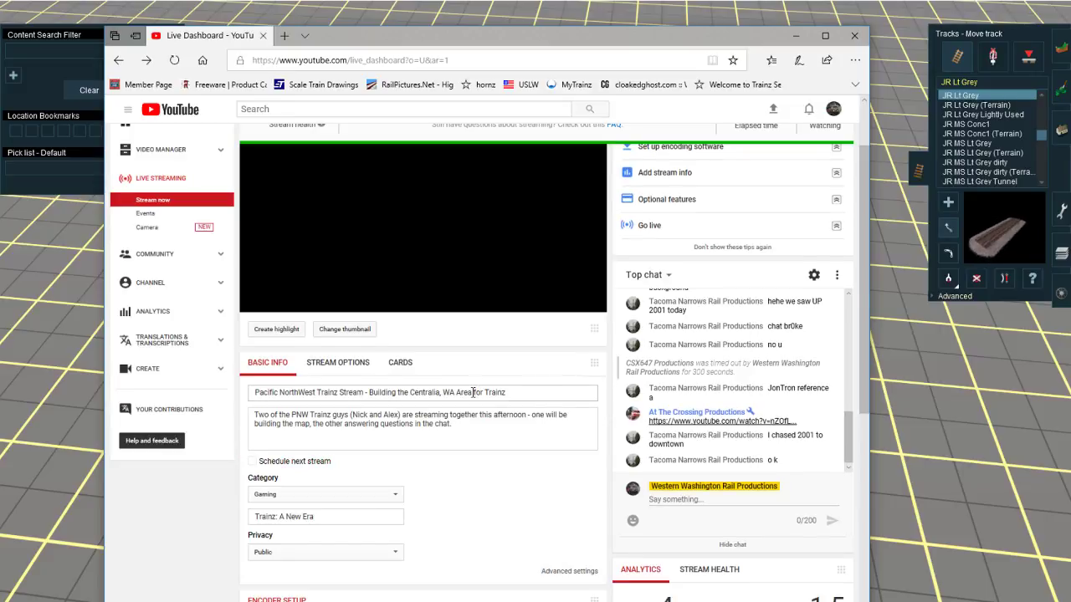
{"action": "scroll", "coordinate": [475, 391], "scroll_direction": "up", "scroll_amount": 2}
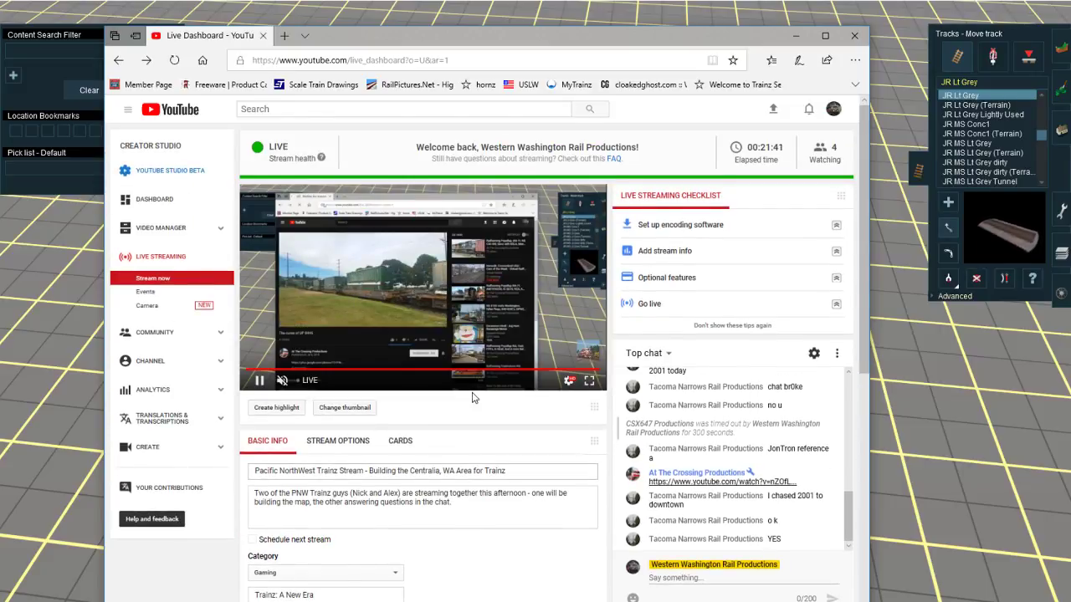
{"action": "scroll", "coordinate": [465, 458], "scroll_direction": "down", "scroll_amount": 2}
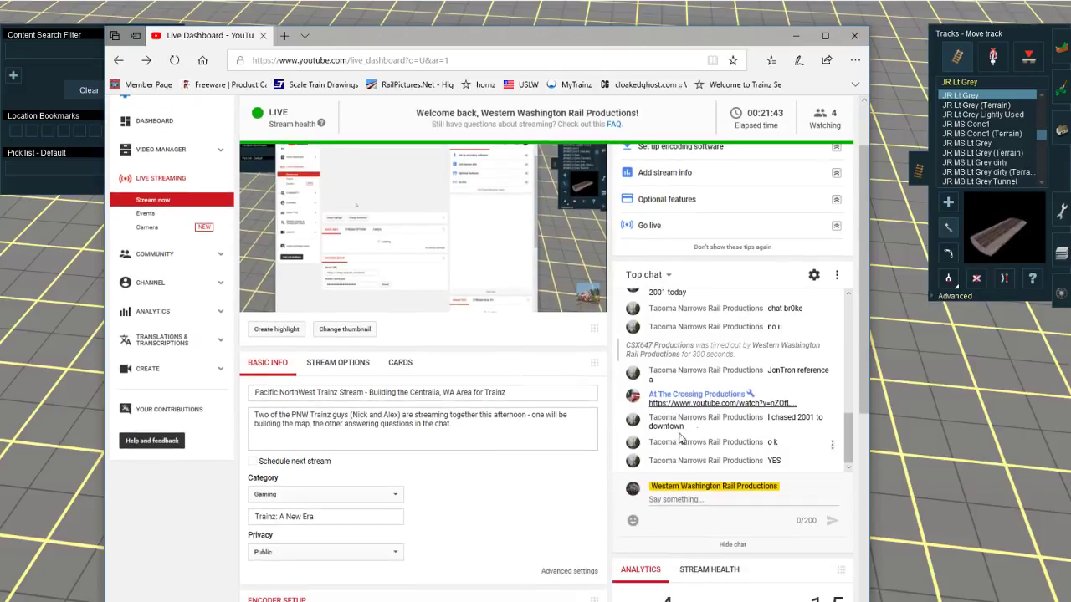
{"action": "left_click", "coordinate": [917, 432]}
Step: Filter the track objects for "safetran" and place a Safetran CLight Signal 05 Gantry signal on the westernmost track near the gantry
{"action": "scroll", "coordinate": [452, 293], "scroll_direction": "down", "scroll_amount": 10}
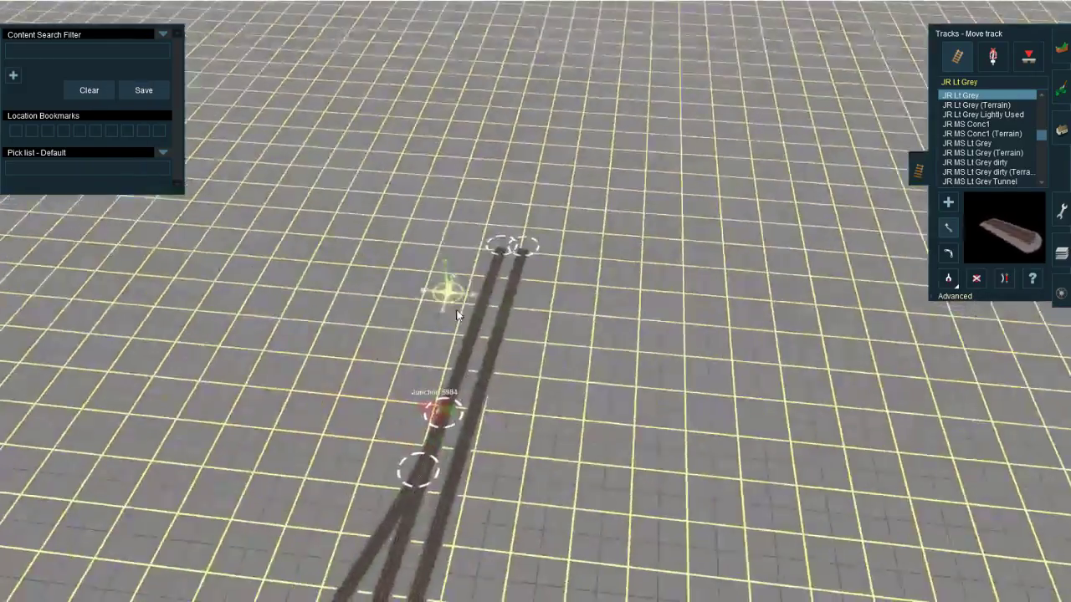
{"action": "right_click", "coordinate": [545, 395]}
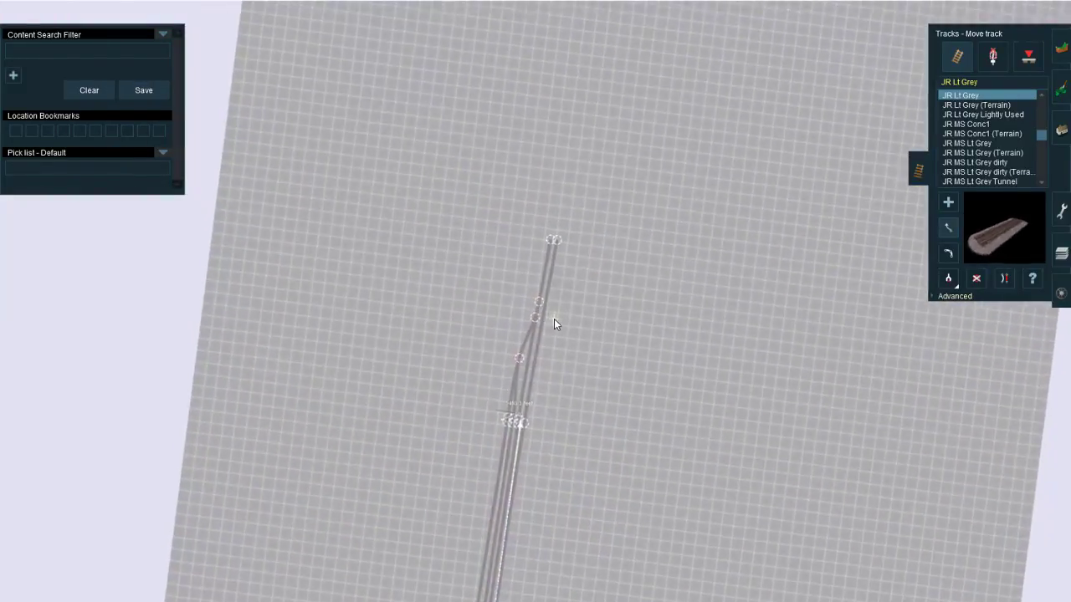
{"action": "scroll", "coordinate": [552, 317], "scroll_direction": "up", "scroll_amount": 5}
{"action": "right_click_drag", "start_coordinate": [538, 291], "coordinate": [510, 310]}
{"action": "left_click", "coordinate": [993, 57]}
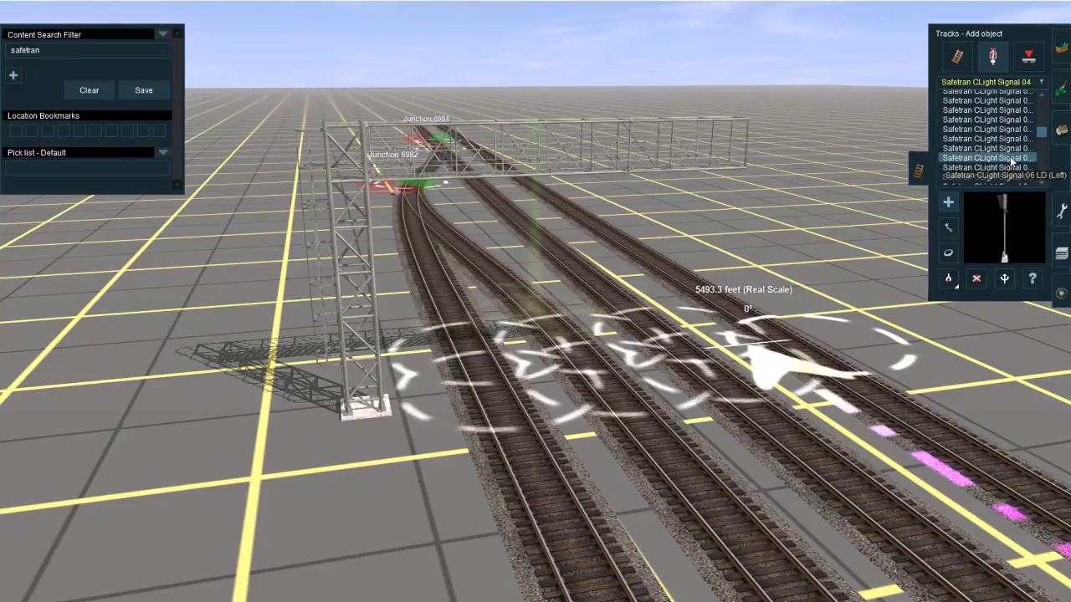
{"action": "left_click", "coordinate": [1011, 119]}
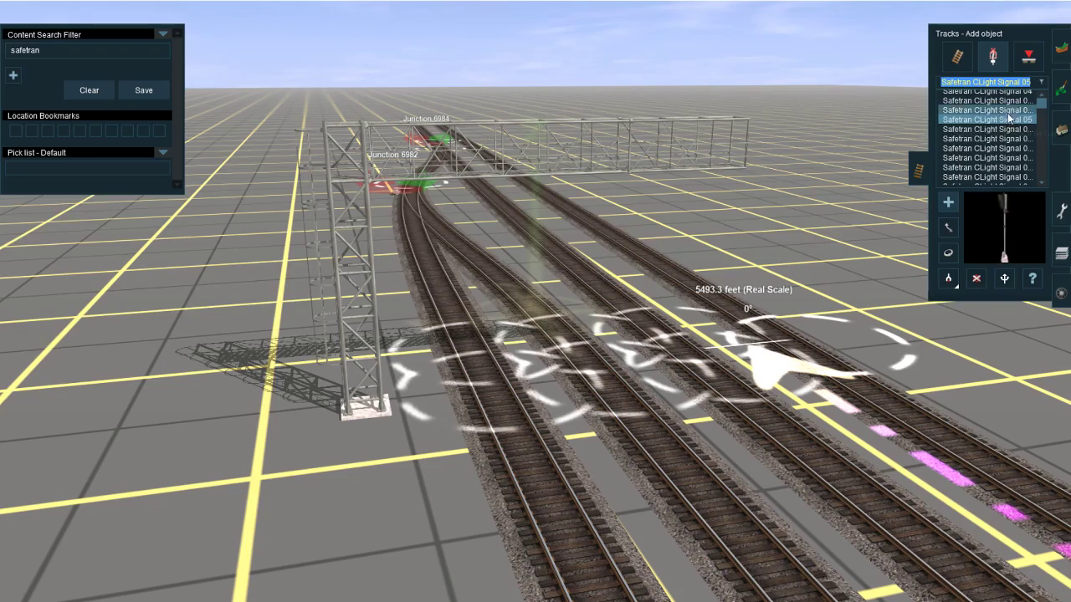
{"action": "left_click", "coordinate": [1011, 139]}
{"action": "right_click", "coordinate": [435, 406]}
{"action": "right_click", "coordinate": [590, 304]}
{"action": "key", "text": "Up"}
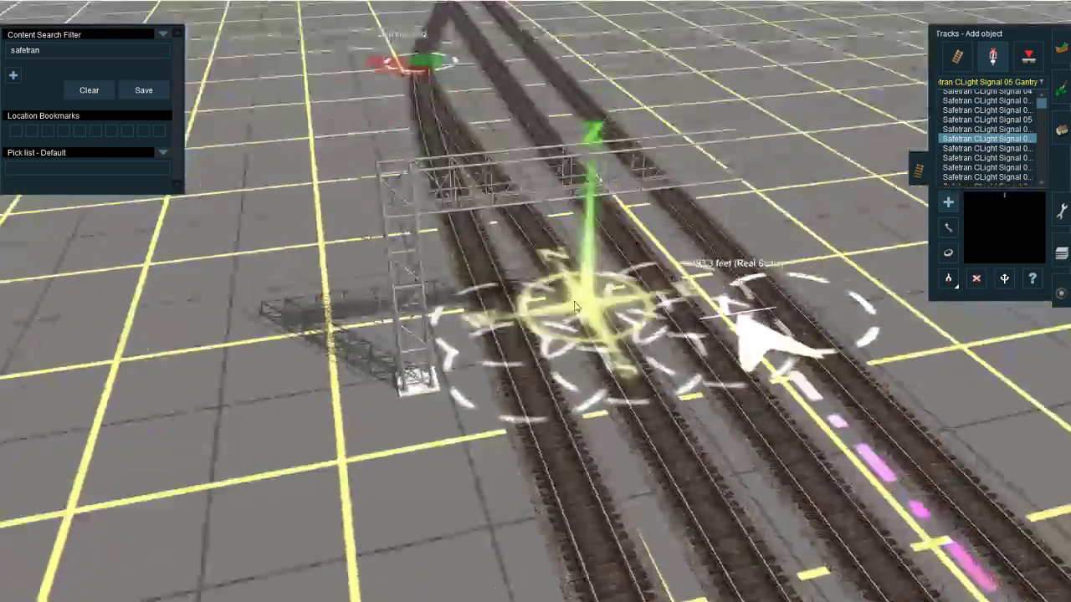
{"action": "left_click", "coordinate": [456, 231]}
{"action": "right_click_drag", "start_coordinate": [457, 231], "coordinate": [499, 329]}
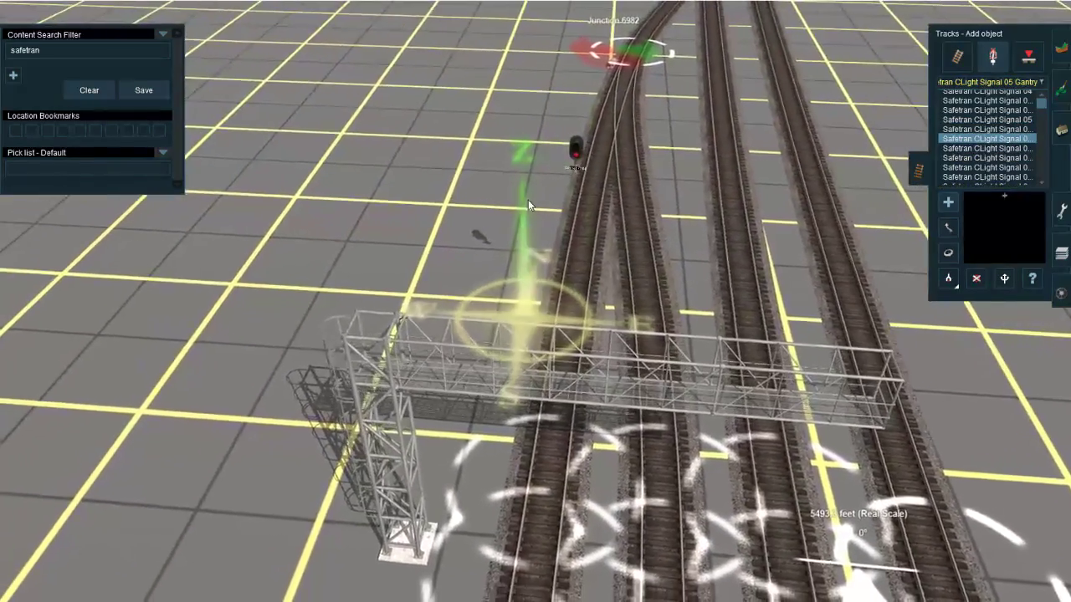
Step: Move the new signal back along the westernmost track to line up with the gantry's crossbeam
{"action": "key", "text": "m"}
{"action": "left_click_drag", "start_coordinate": [579, 168], "coordinate": [591, 128]}
{"action": "left_click_drag", "start_coordinate": [566, 317], "coordinate": [571, 335]}
{"action": "right_click", "coordinate": [511, 454]}
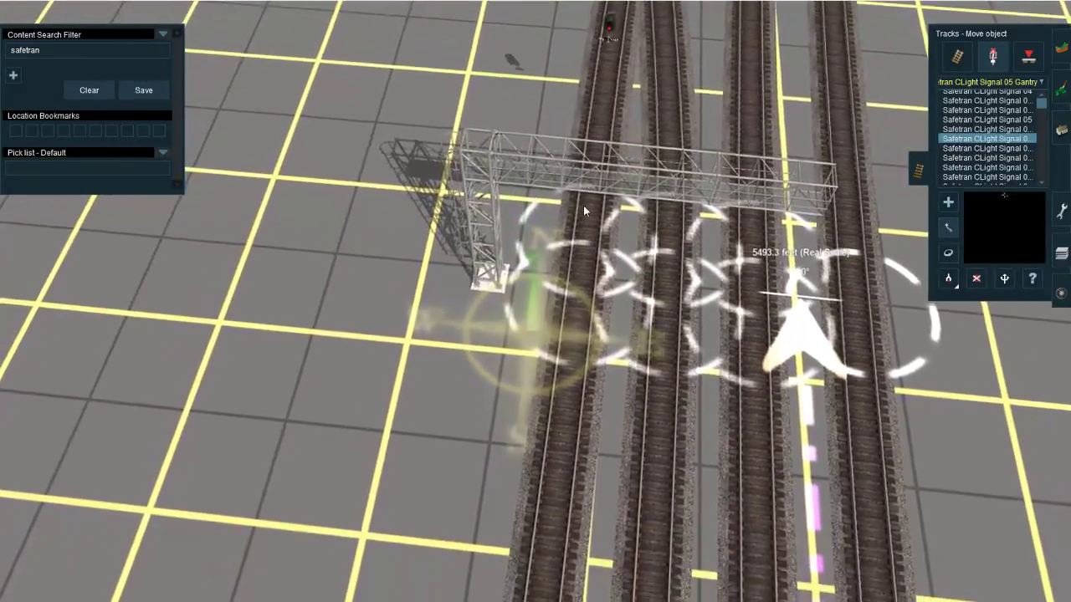
Step: Slide the Safetran gantry signal further along the westernmost track to fit it onto the gantry
{"action": "left_click_drag", "start_coordinate": [584, 206], "coordinate": [570, 281]}
{"action": "right_click_drag", "start_coordinate": [569, 280], "coordinate": [595, 373]}
{"action": "scroll", "coordinate": [600, 379], "scroll_direction": "down", "scroll_amount": 3}
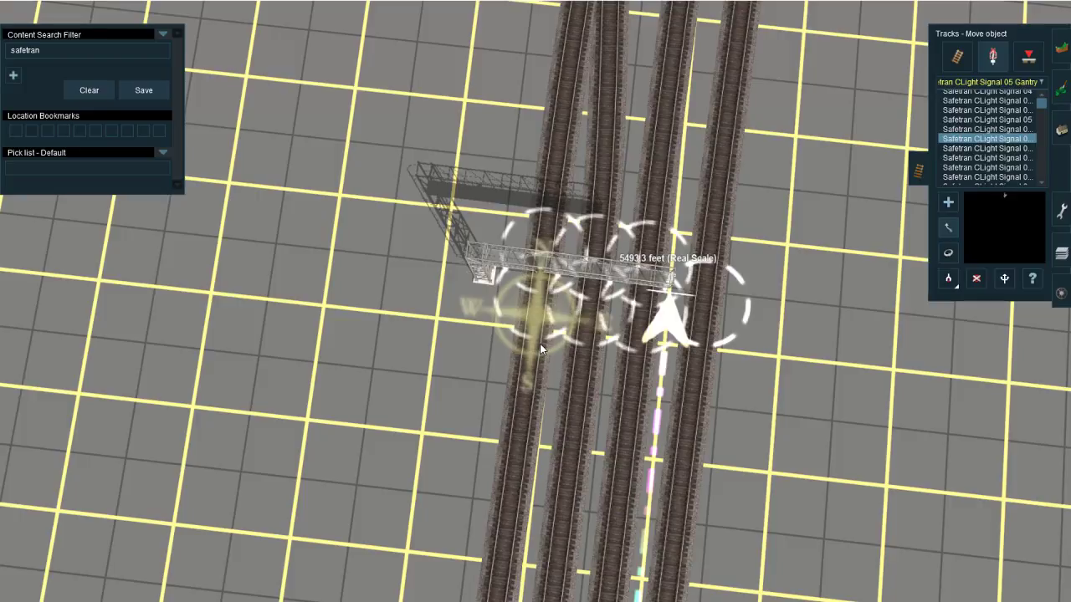
Step: Insert a spline point into the crossover track between Junction 6982 and Junction 6984
{"action": "scroll", "coordinate": [539, 343], "scroll_direction": "down", "scroll_amount": 6}
{"action": "key", "text": "Left"}
{"action": "scroll", "coordinate": [619, 313], "scroll_direction": "up", "scroll_amount": 8}
{"action": "right_click_drag", "start_coordinate": [521, 276], "coordinate": [658, 355]}
{"action": "key", "text": "Right"}
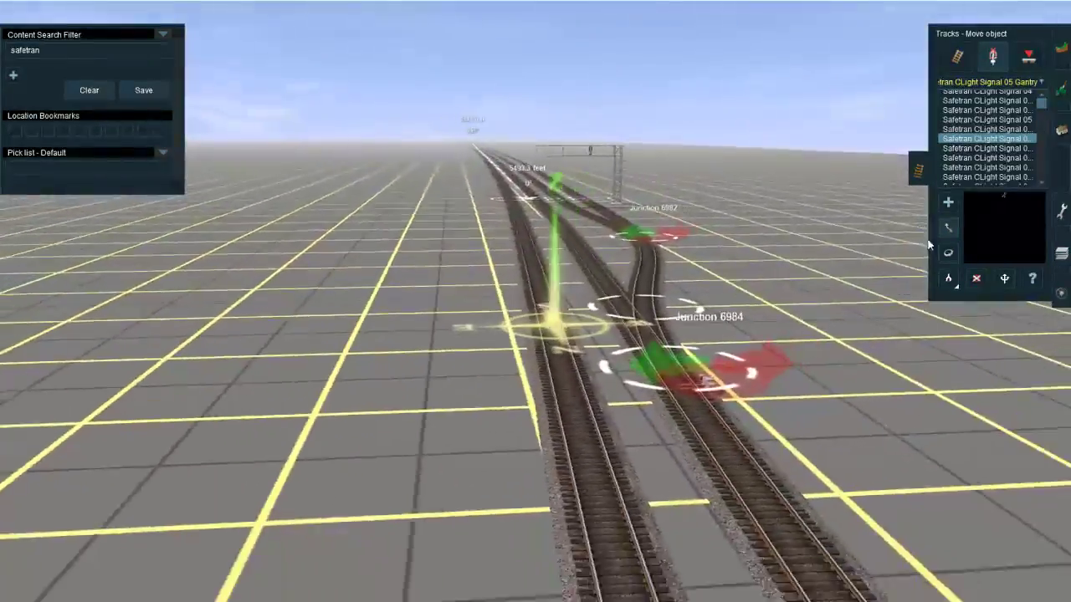
{"action": "key", "text": "Up"}
{"action": "left_click", "coordinate": [958, 58]}
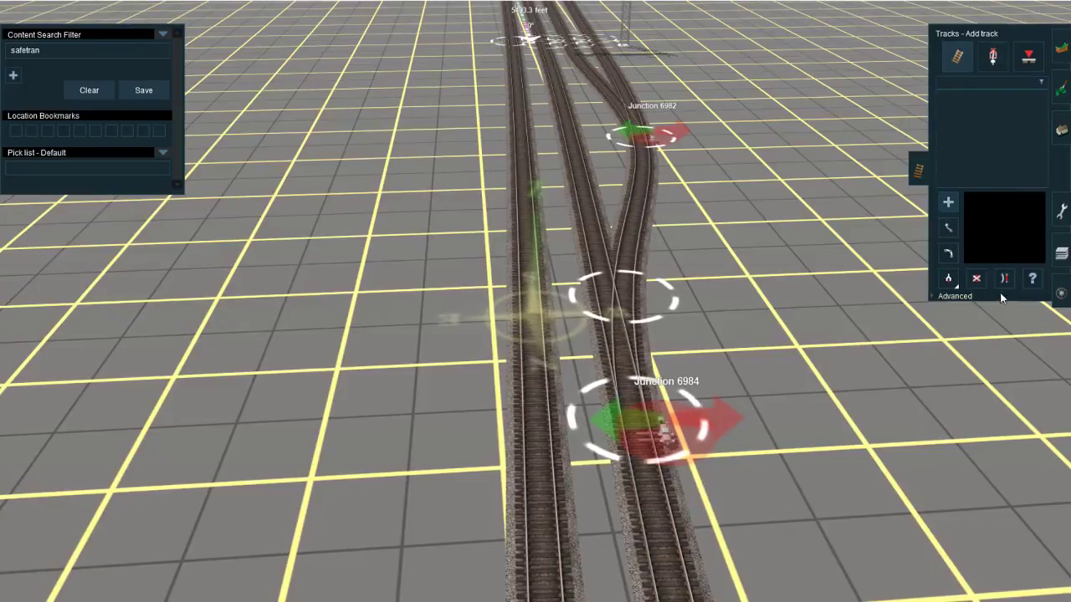
{"action": "left_click", "coordinate": [955, 297]}
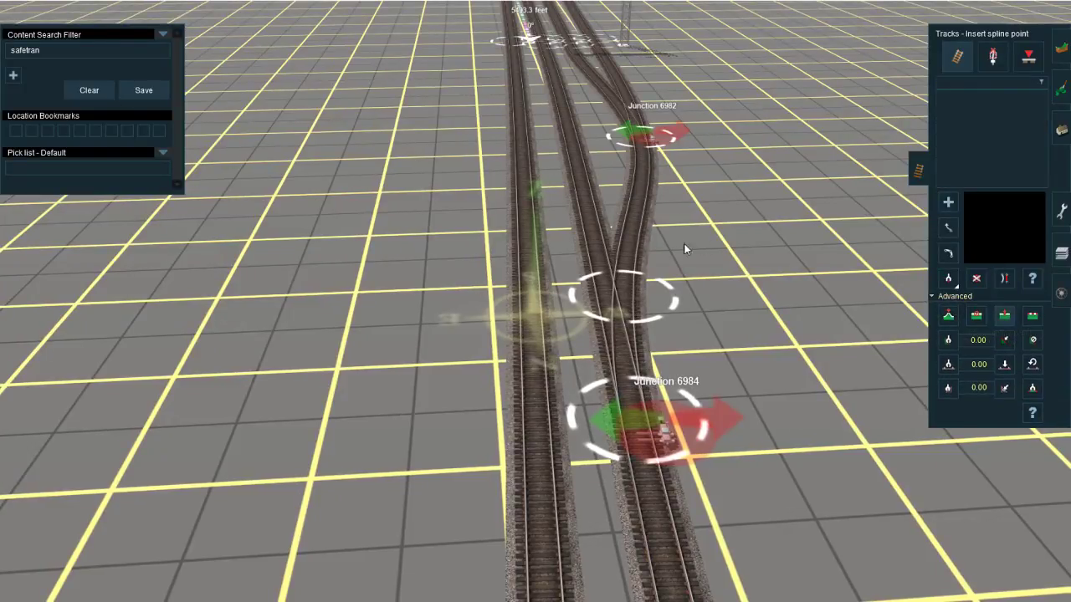
{"action": "key", "text": "s"}
{"action": "left_click", "coordinate": [638, 213]}
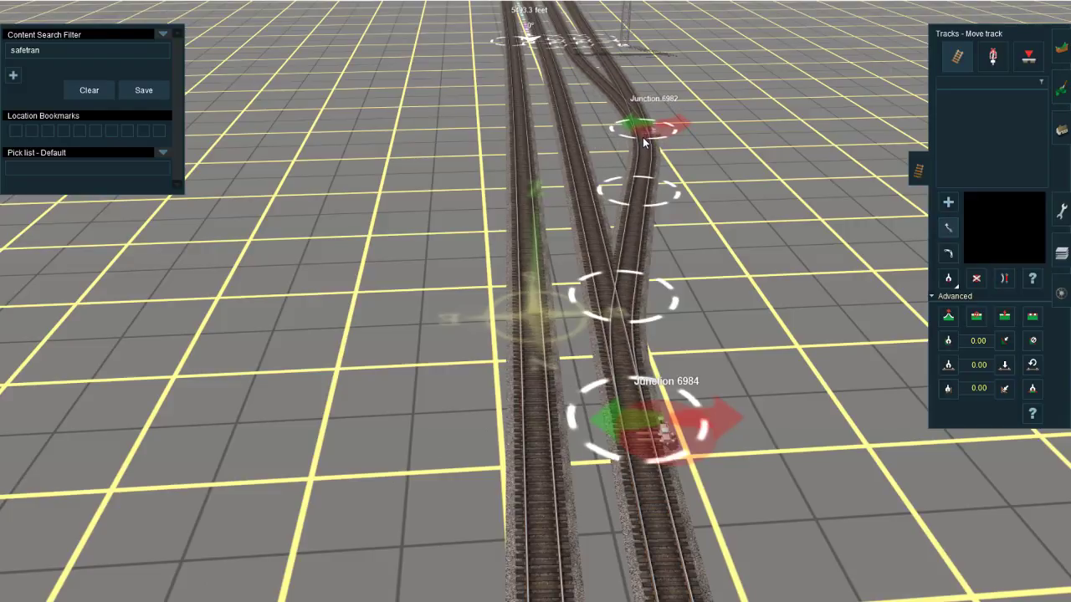
Step: Shift Junction 6982 slightly outward to the west to smooth the turnout's curve
{"action": "right_click_drag", "start_coordinate": [644, 146], "coordinate": [535, 315]}
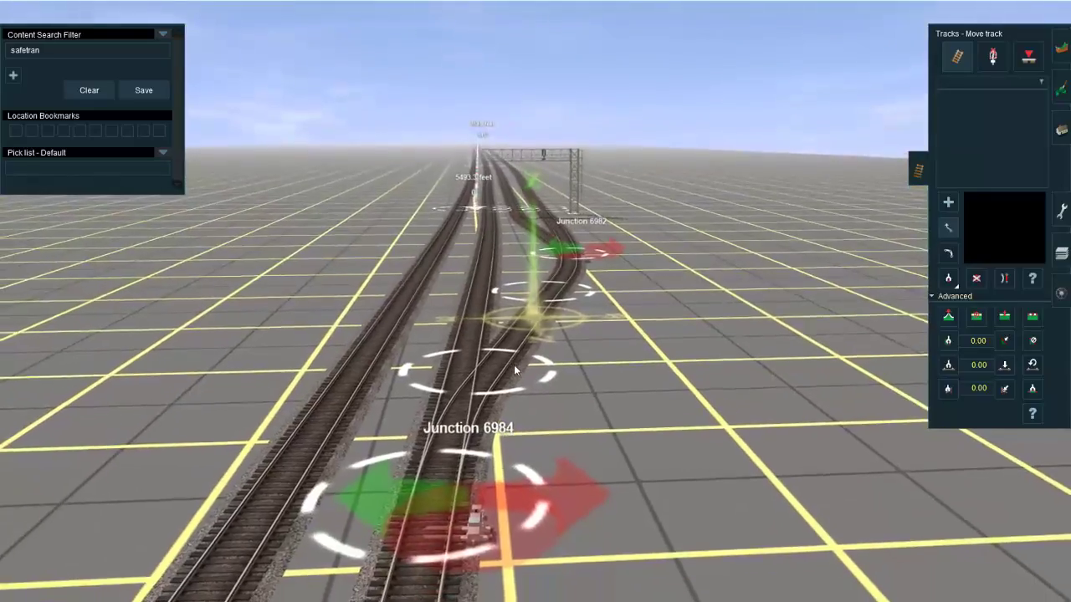
{"action": "right_click_drag", "start_coordinate": [553, 251], "coordinate": [534, 323]}
{"action": "scroll", "coordinate": [535, 334], "scroll_direction": "down", "scroll_amount": 5}
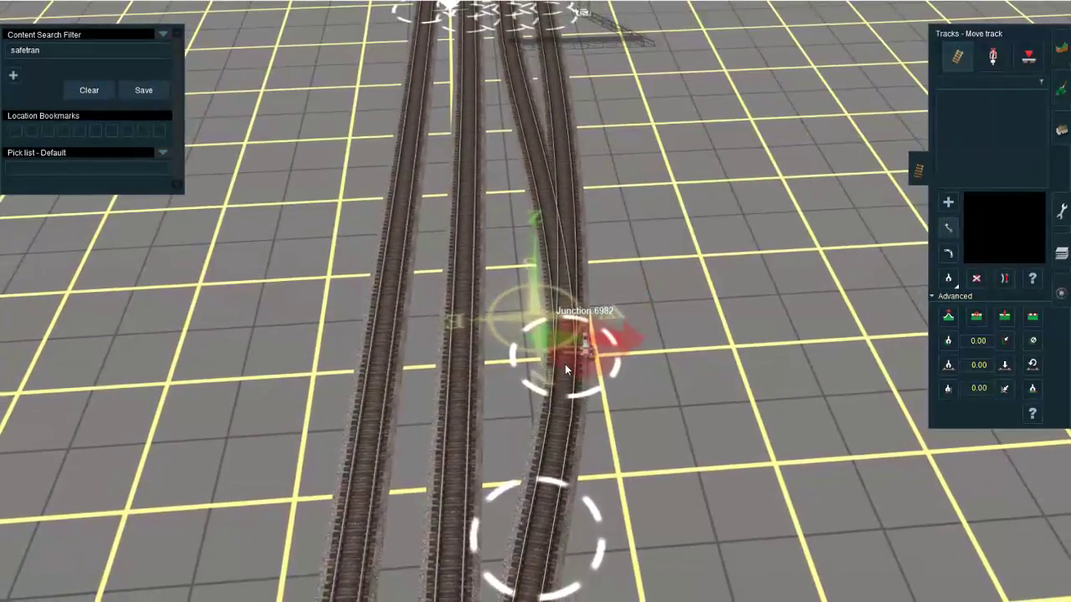
{"action": "left_click_drag", "start_coordinate": [567, 350], "coordinate": [576, 327]}
{"action": "key", "text": "Down"}
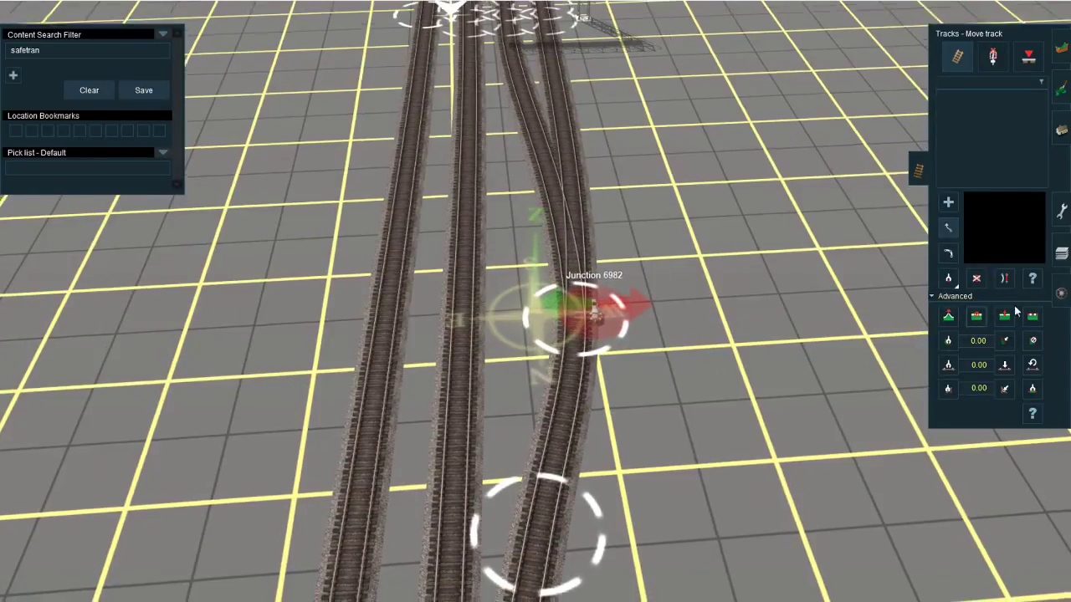
Step: Apply Straighten track to the segment at Junction 6982 and fine-tune the junction's position
{"action": "left_click", "coordinate": [1006, 283]}
{"action": "left_click", "coordinate": [577, 340]}
{"action": "left_click", "coordinate": [947, 233]}
{"action": "key", "text": "Left"}
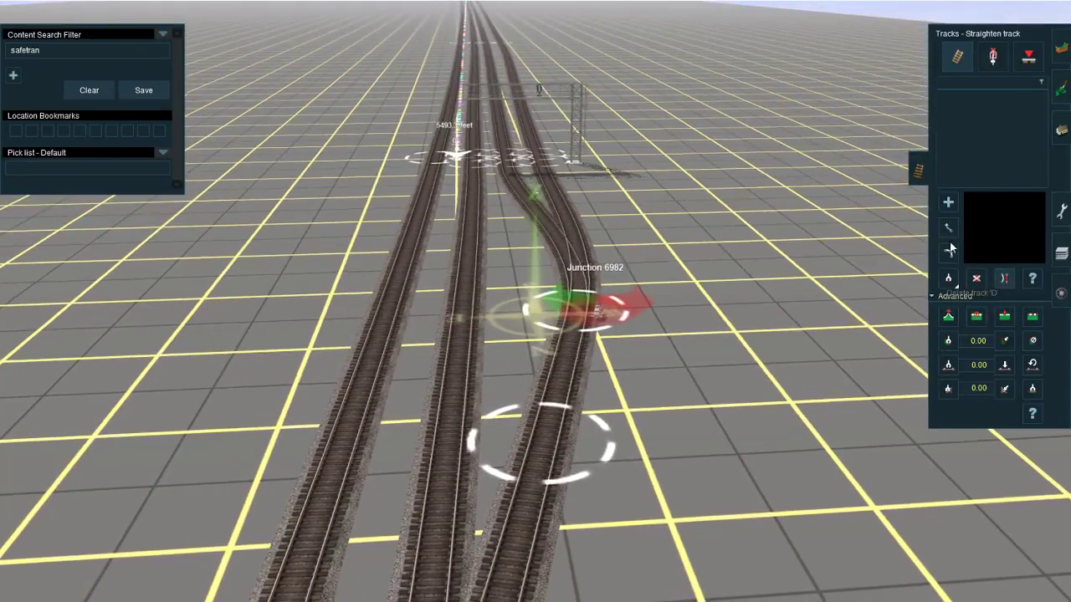
{"action": "left_click_drag", "start_coordinate": [583, 312], "coordinate": [597, 359]}
{"action": "right_click_drag", "start_coordinate": [598, 371], "coordinate": [537, 313]}
{"action": "right_click_drag", "start_coordinate": [411, 514], "coordinate": [528, 292]}
{"action": "scroll", "coordinate": [529, 292], "scroll_direction": "down", "scroll_amount": 3}
{"action": "scroll", "coordinate": [638, 370], "scroll_direction": "up", "scroll_amount": 5}
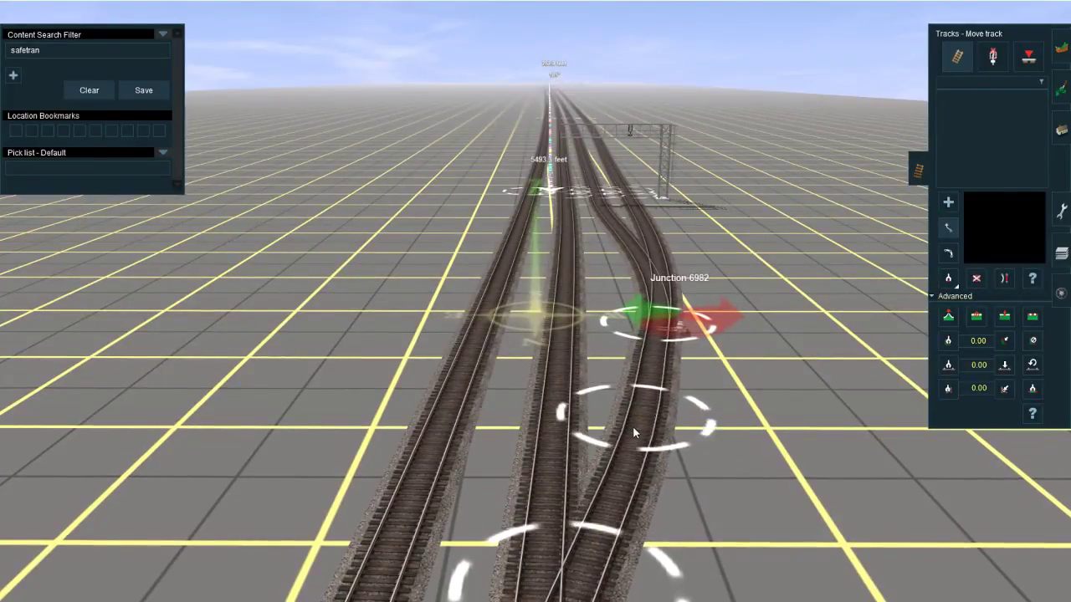
Step: Inspect the alignment of the parallel tracks along the line south of the junctions and back to its northern end
{"action": "right_click", "coordinate": [597, 432]}
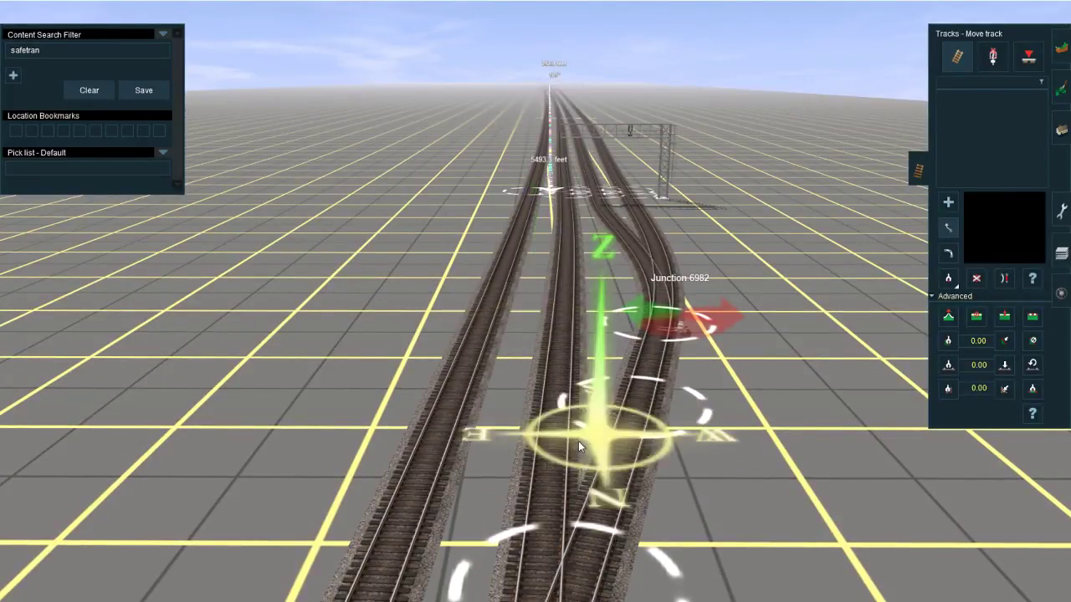
{"action": "right_click", "coordinate": [629, 179]}
{"action": "right_click", "coordinate": [535, 201]}
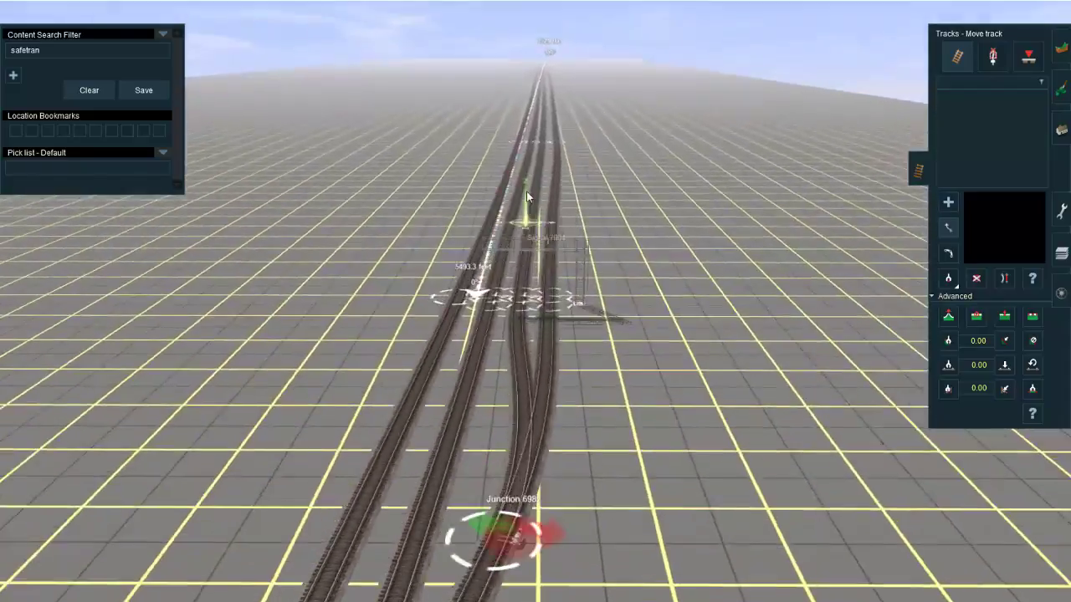
{"action": "right_click", "coordinate": [556, 167]}
{"action": "right_click", "coordinate": [538, 314]}
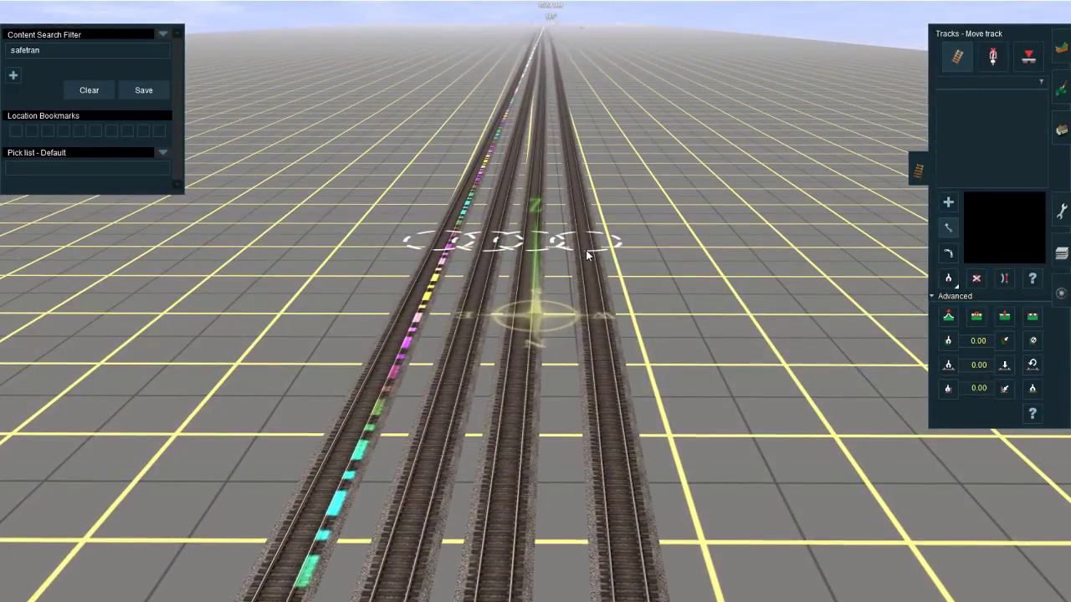
{"action": "right_click", "coordinate": [586, 252]}
{"action": "scroll", "coordinate": [501, 419], "scroll_direction": "down", "scroll_amount": 4}
{"action": "right_click", "coordinate": [462, 481]}
{"action": "right_click", "coordinate": [544, 435]}
{"action": "right_click", "coordinate": [552, 247]}
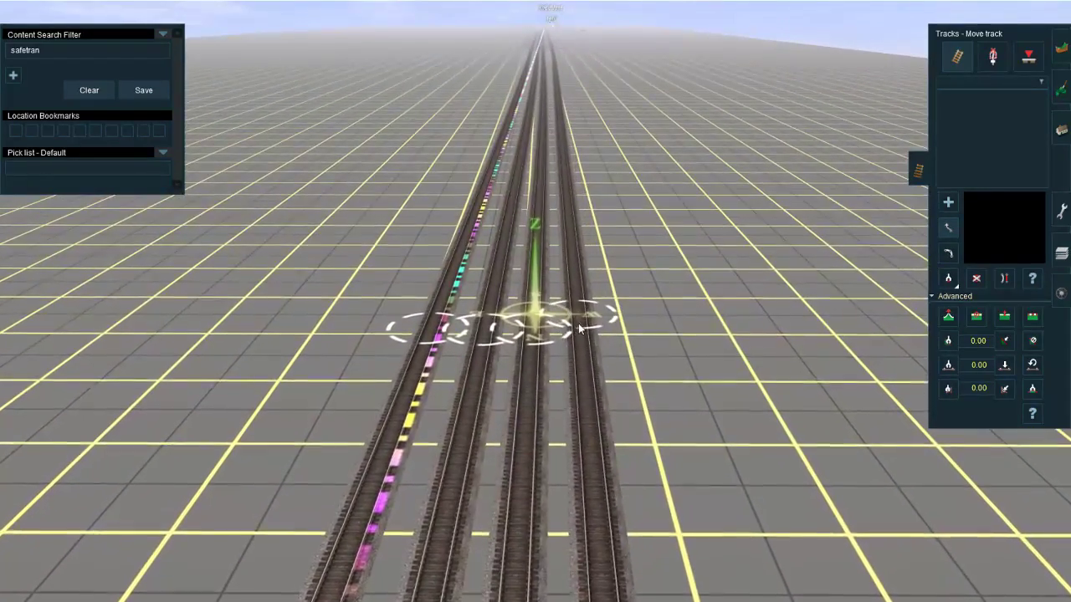
{"action": "right_click", "coordinate": [556, 391]}
{"action": "right_click", "coordinate": [511, 403]}
{"action": "scroll", "coordinate": [519, 360], "scroll_direction": "down", "scroll_amount": 3}
{"action": "right_click", "coordinate": [525, 315]}
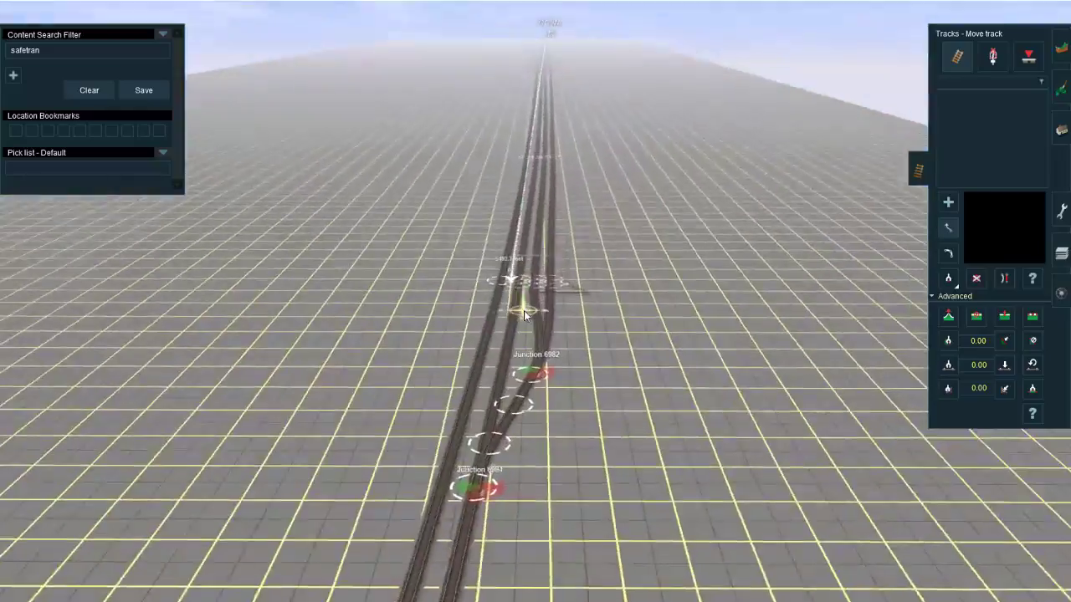
{"action": "scroll", "coordinate": [525, 314], "scroll_direction": "up", "scroll_amount": 4}
{"action": "right_click", "coordinate": [547, 301]}
{"action": "right_click", "coordinate": [536, 226]}
{"action": "right_click", "coordinate": [545, 208]}
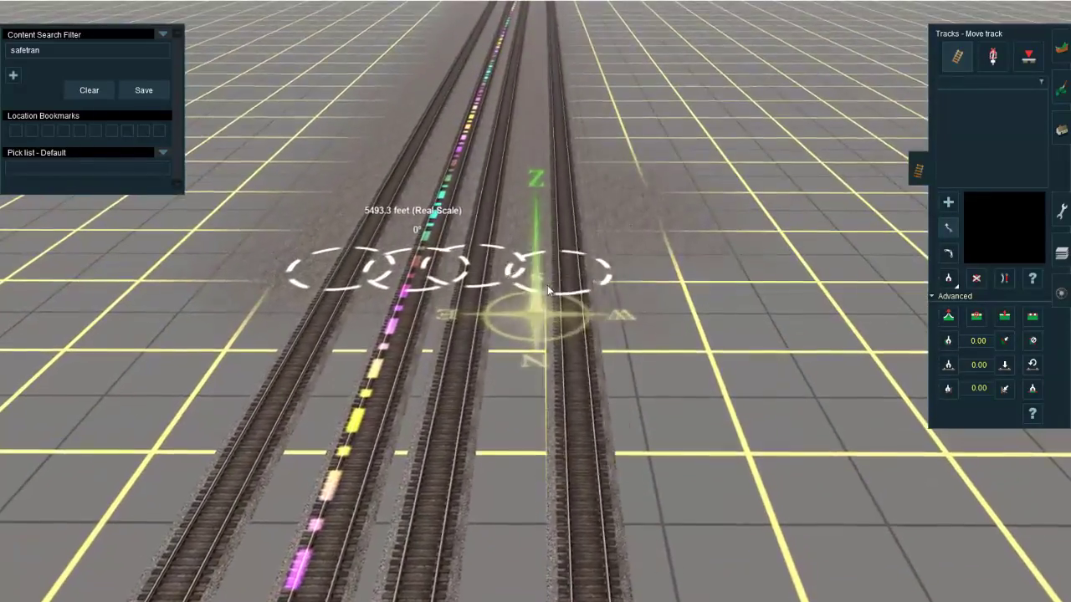
{"action": "mouse_move", "coordinate": [548, 290]}
{"action": "left_mouse_down"}
{"action": "mouse_move", "coordinate": [520, 292]}
{"action": "mouse_move", "coordinate": [537, 292]}
{"action": "left_mouse_up"}
{"action": "key", "text": "Down"}
{"action": "right_click", "coordinate": [524, 269]}
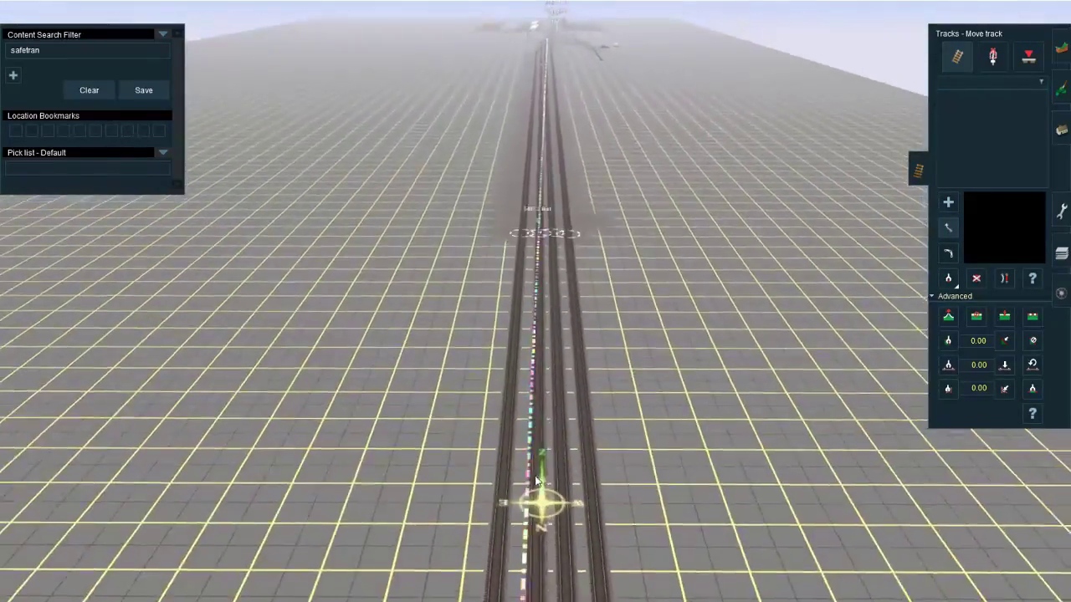
{"action": "right_click_drag", "start_coordinate": [532, 427], "coordinate": [534, 314]}
{"action": "key", "text": "Left"}
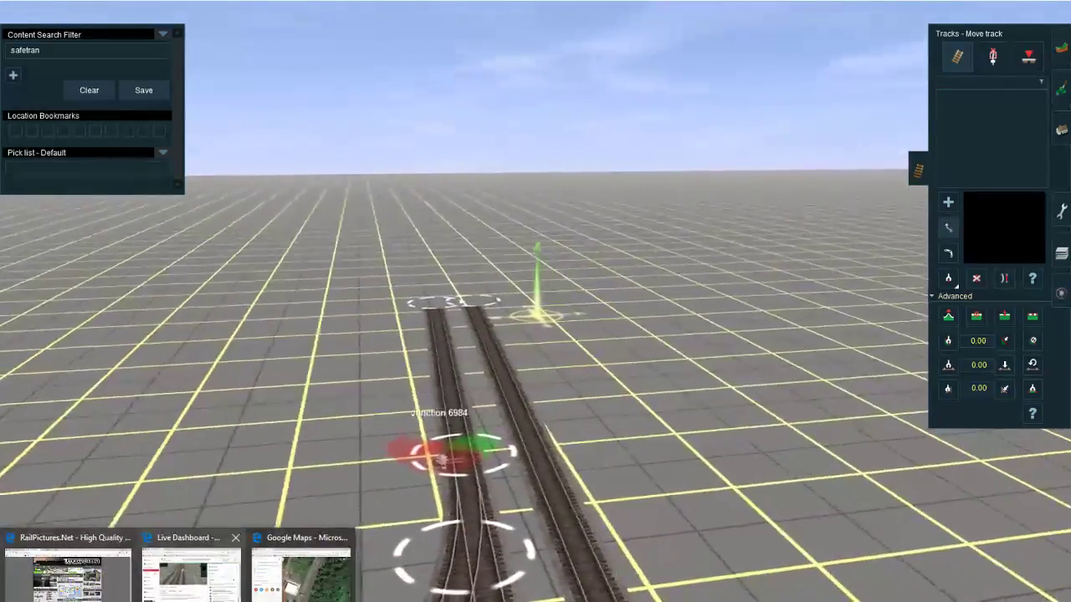
Step: Switch to Google Maps, examine the aerial view of the rail line around the real junctions, and return to Trainz
{"action": "mouse_move", "coordinate": [188, 597]}
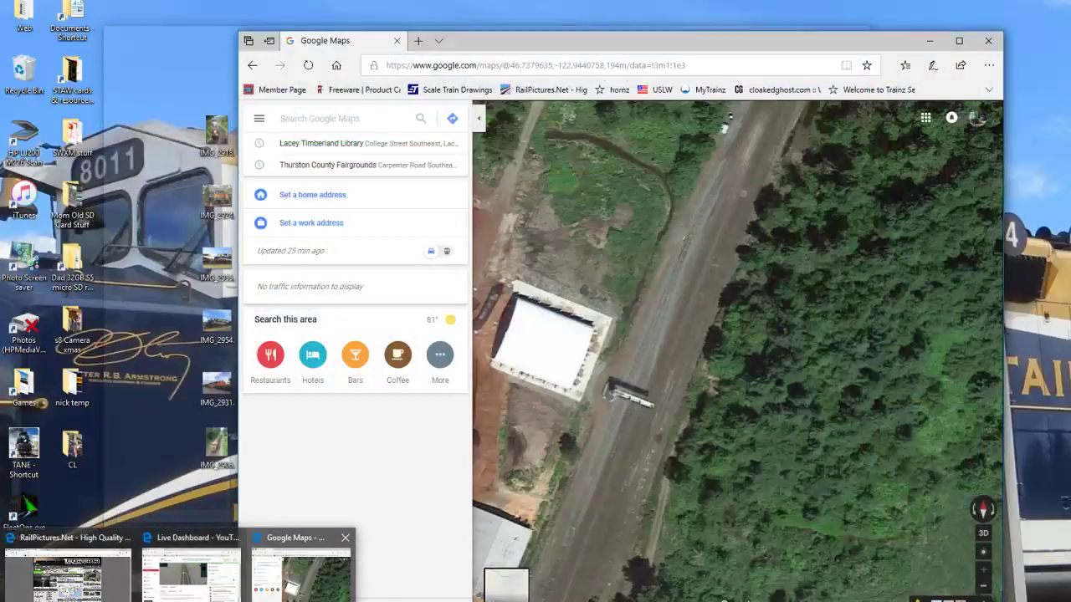
{"action": "left_click", "coordinate": [301, 577]}
{"action": "left_click_drag", "start_coordinate": [662, 312], "coordinate": [593, 452]}
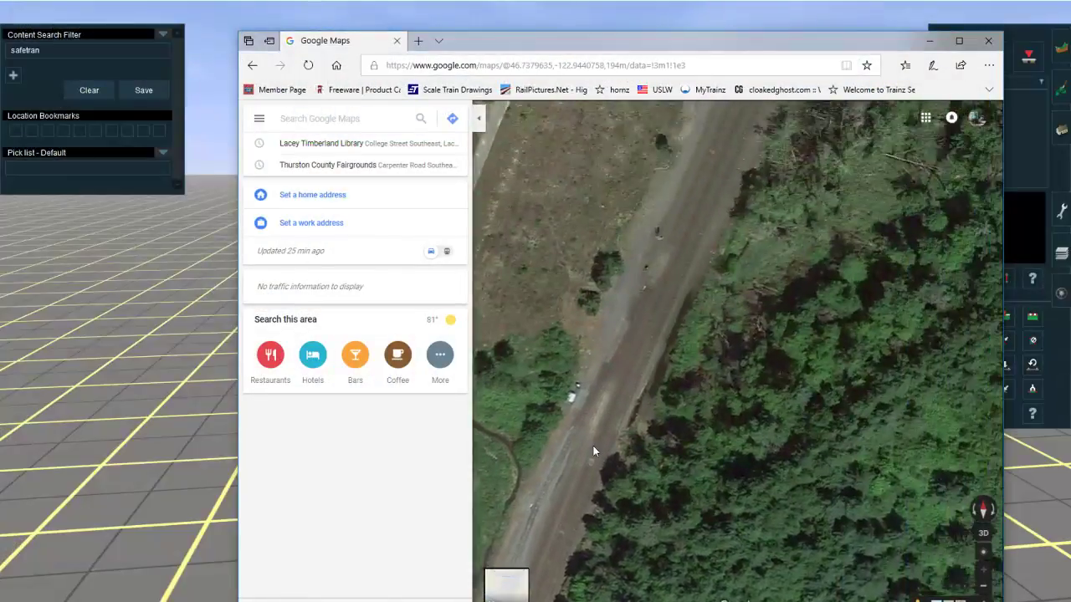
{"action": "left_click_drag", "start_coordinate": [656, 297], "coordinate": [621, 388]}
{"action": "right_click", "coordinate": [631, 373]}
{"action": "left_click_drag", "start_coordinate": [706, 228], "coordinate": [699, 321]}
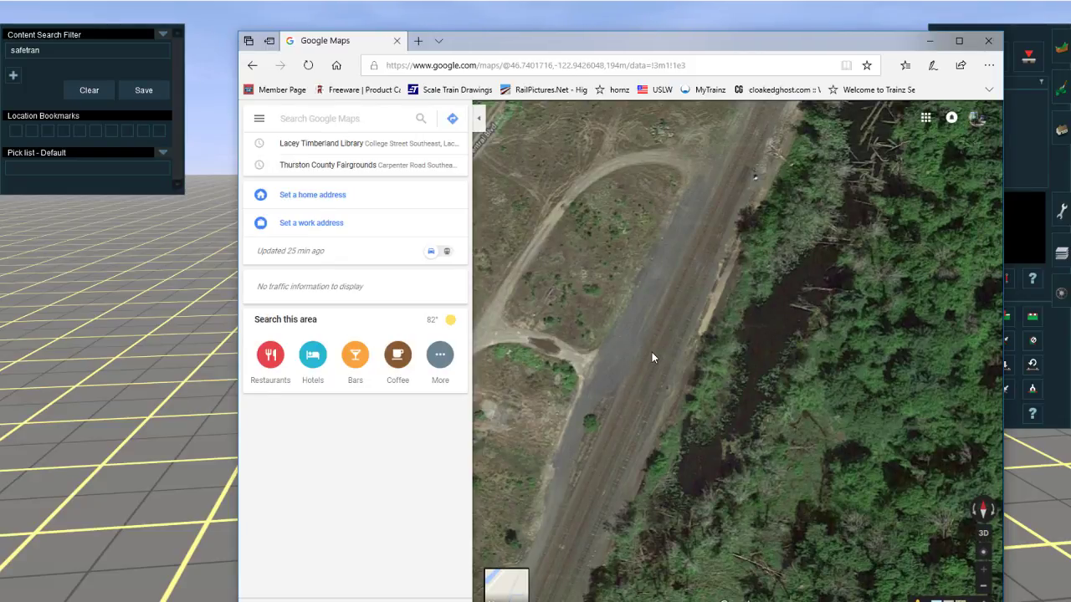
{"action": "left_click_drag", "start_coordinate": [677, 310], "coordinate": [783, 126]}
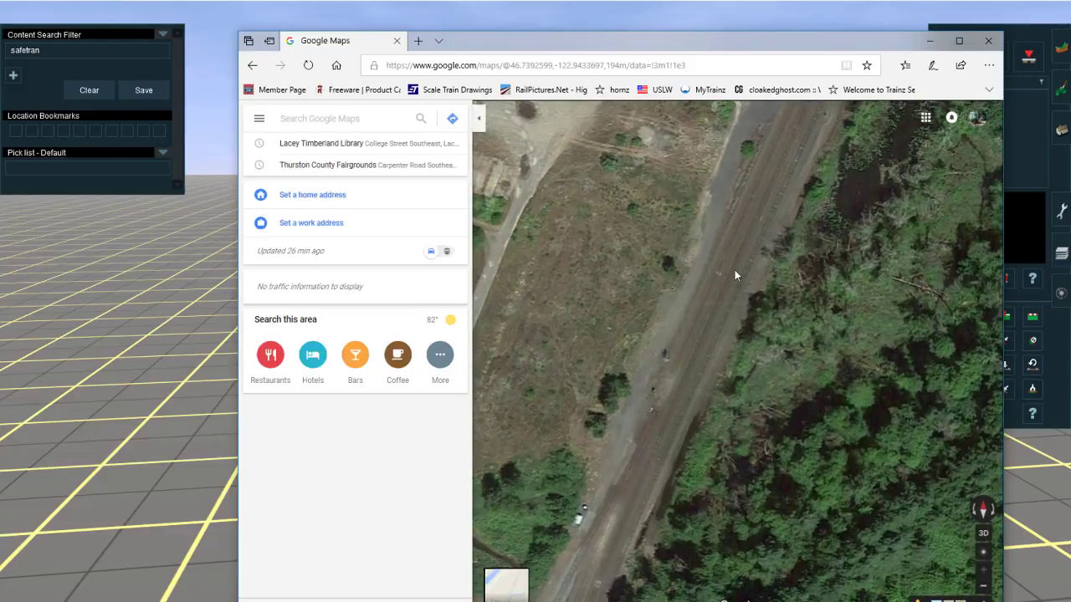
{"action": "left_click_drag", "start_coordinate": [730, 280], "coordinate": [717, 302]}
{"action": "left_click", "coordinate": [929, 41]}
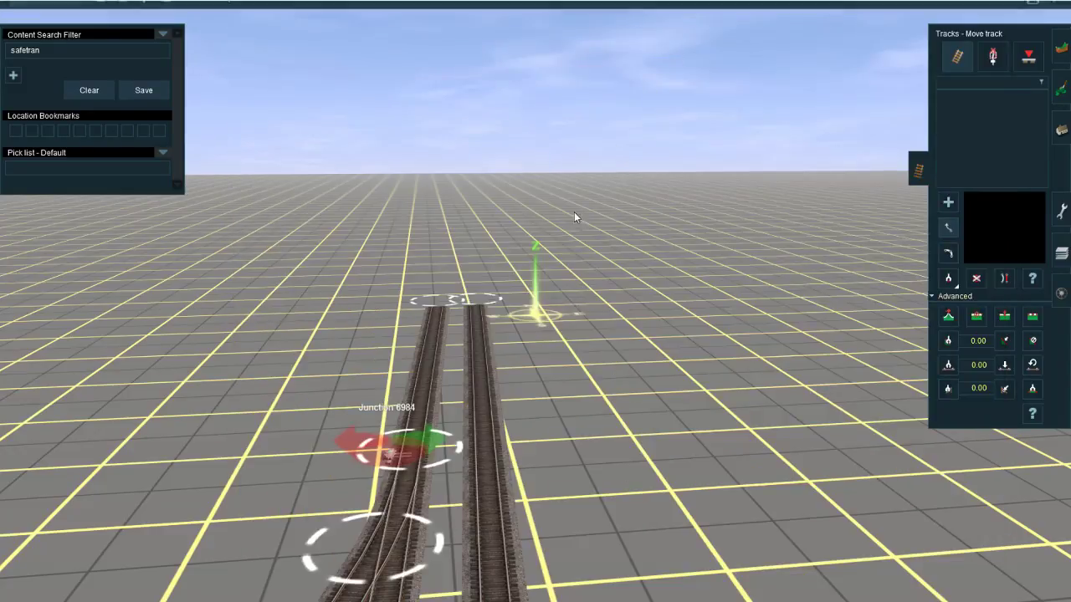
Step: Place a Safetran CLight Signal 06 LD on the western track just north of Junction 6984
{"action": "right_click", "coordinate": [421, 420]}
{"action": "key", "text": "Left"}
{"action": "left_click", "coordinate": [993, 53]}
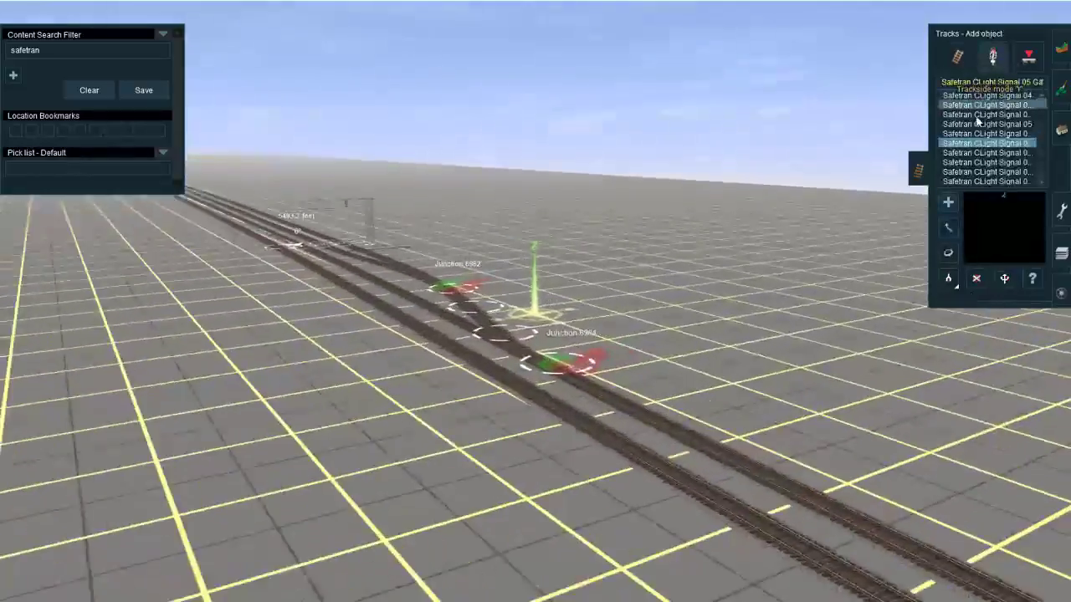
{"action": "left_click", "coordinate": [987, 106]}
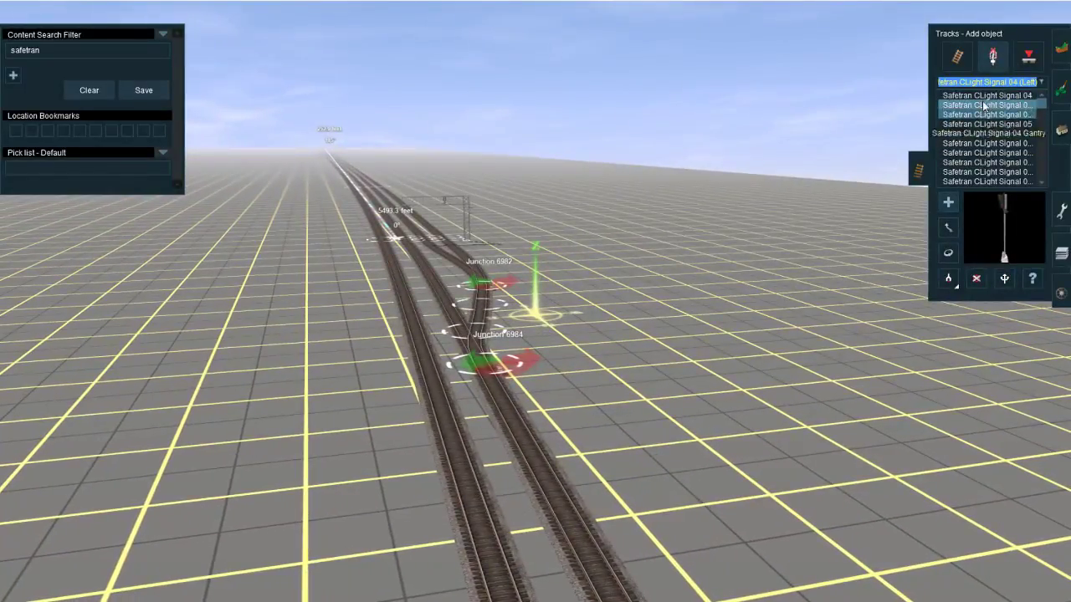
{"action": "left_click", "coordinate": [986, 133]}
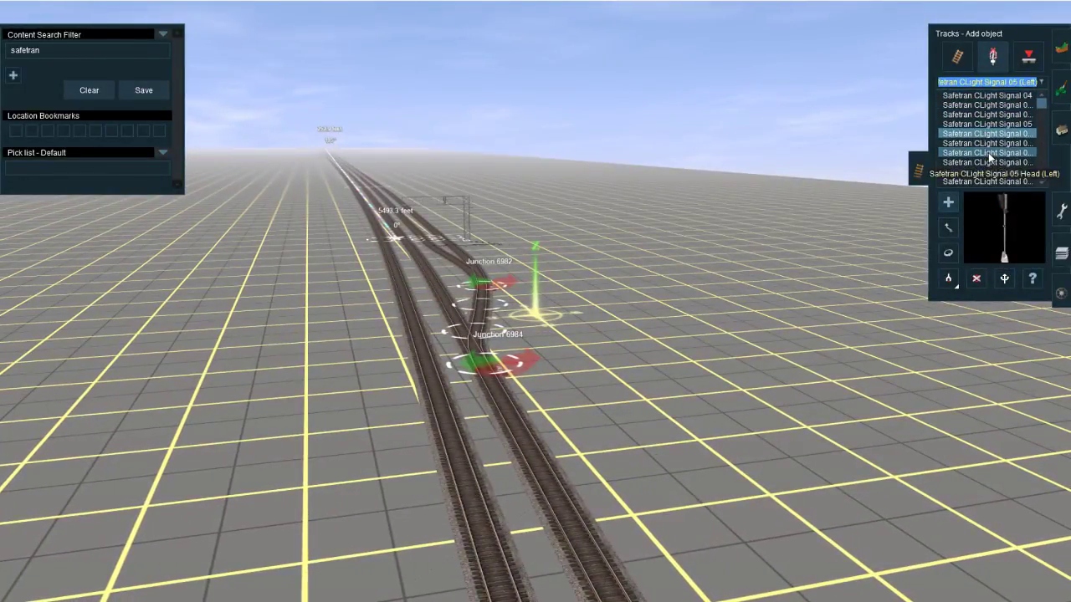
{"action": "left_click", "coordinate": [988, 97]}
{"action": "scroll", "coordinate": [993, 161], "scroll_direction": "down", "scroll_amount": 1}
{"action": "left_click", "coordinate": [993, 181]}
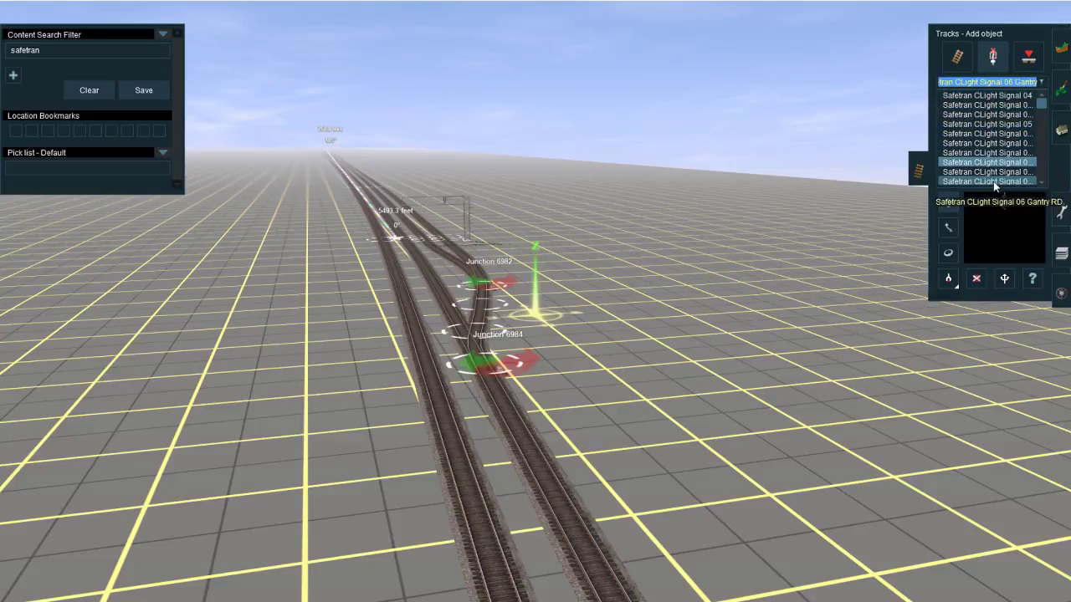
{"action": "left_click", "coordinate": [984, 164]}
{"action": "right_click_drag", "start_coordinate": [526, 403], "coordinate": [532, 335]}
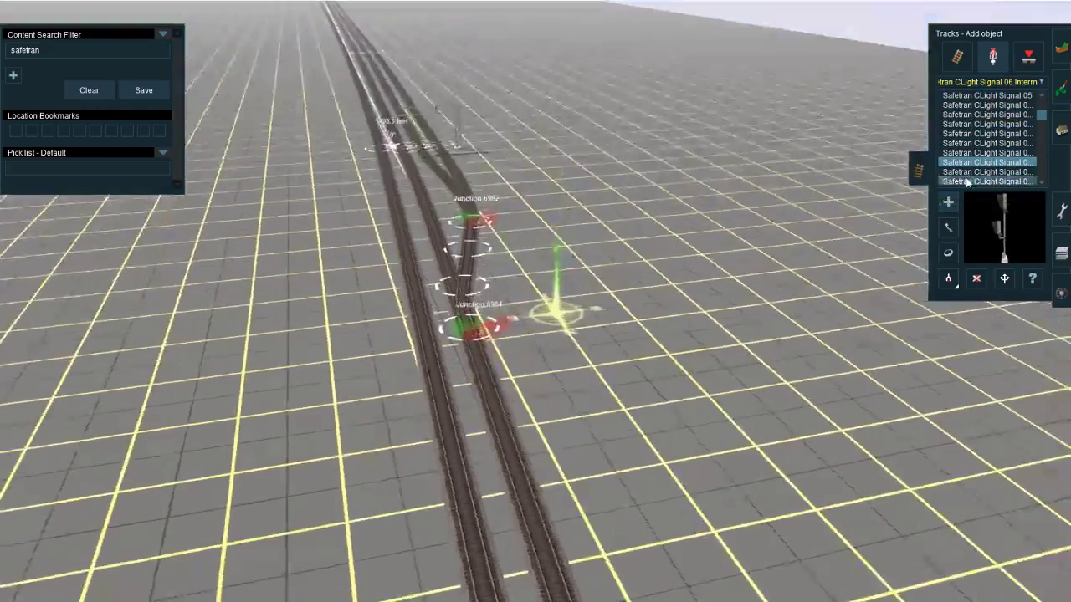
{"action": "left_click", "coordinate": [977, 153]}
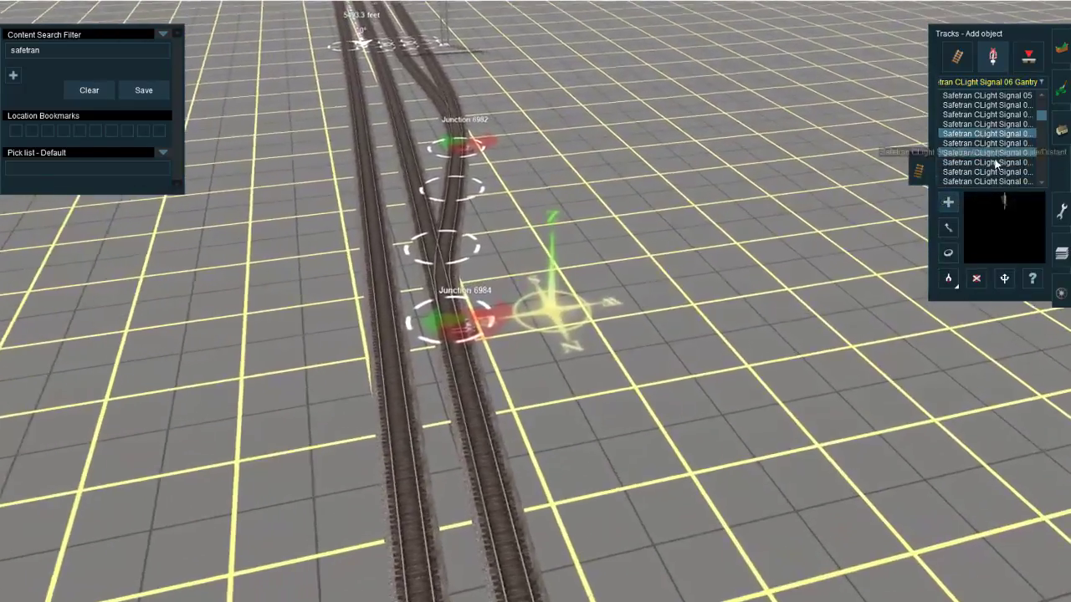
{"action": "left_click", "coordinate": [991, 162]}
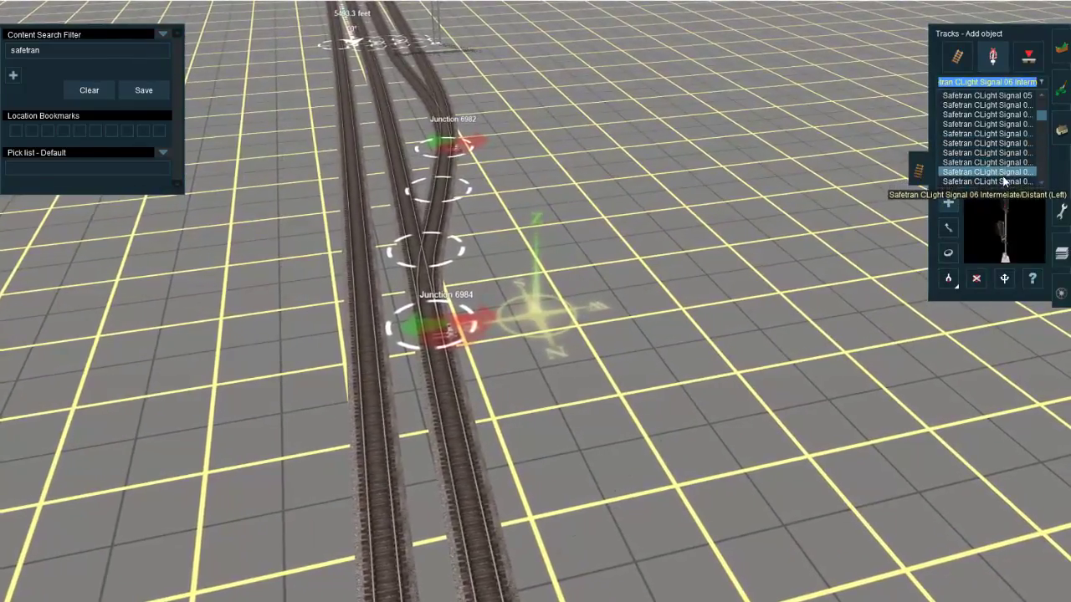
{"action": "left_click", "coordinate": [1003, 178]}
{"action": "left_click", "coordinate": [452, 401]}
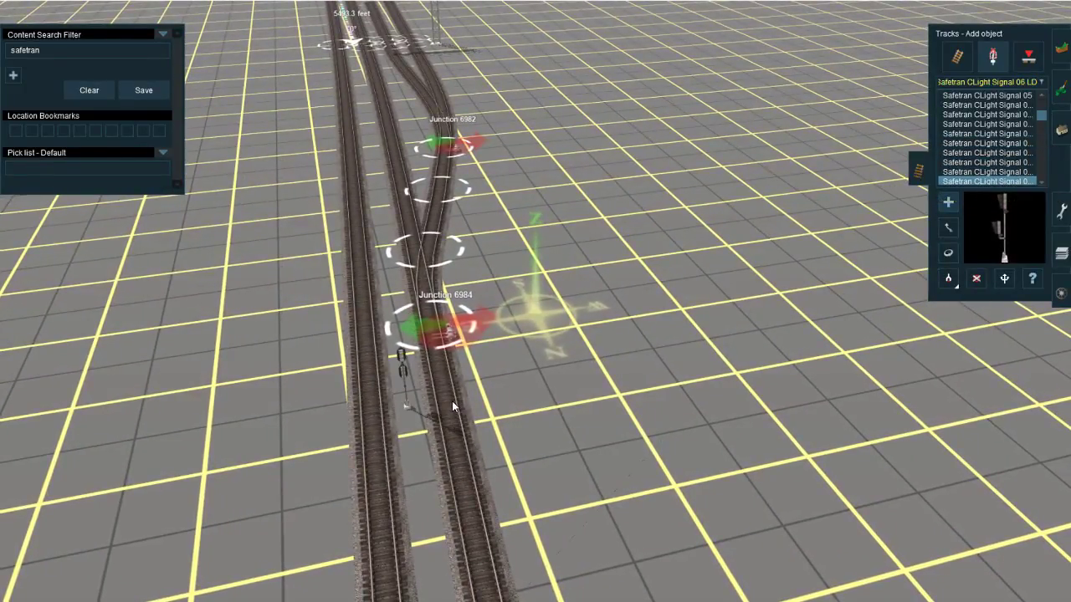
Step: Rotate the new signal so it stands on the track's outer western side with its lights facing north
{"action": "key", "text": "r"}
{"action": "left_click", "coordinate": [406, 413]}
{"action": "right_click_drag", "start_coordinate": [456, 400], "coordinate": [547, 302]}
{"action": "scroll", "coordinate": [548, 302], "scroll_direction": "up", "scroll_amount": 3}
{"action": "key", "text": "Down"}
{"action": "key", "text": "Left"}
{"action": "key", "text": "Up"}
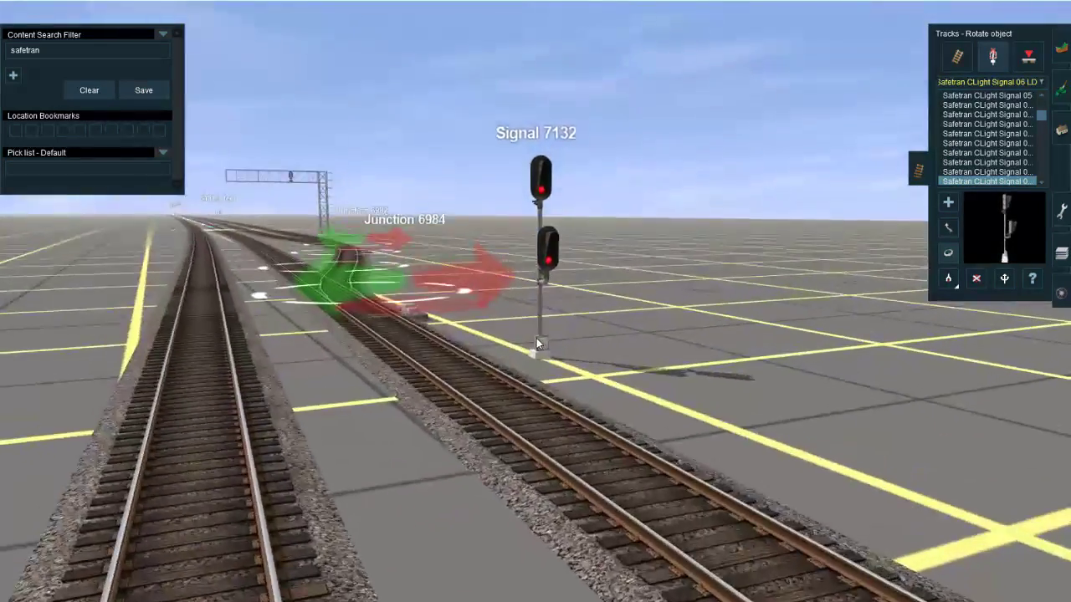
{"action": "key", "text": "Right"}
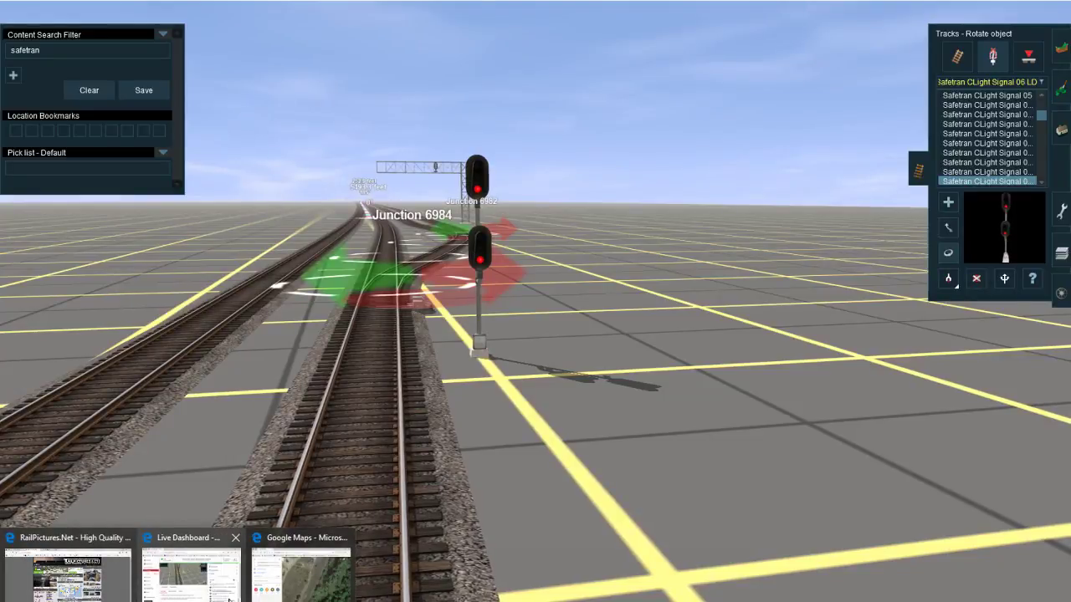
Step: Switch to Google Maps and examine the aerial view of the main line north along the Skookumchuck River to the branch near Hanaford Creek
{"action": "left_click", "coordinate": [355, 570]}
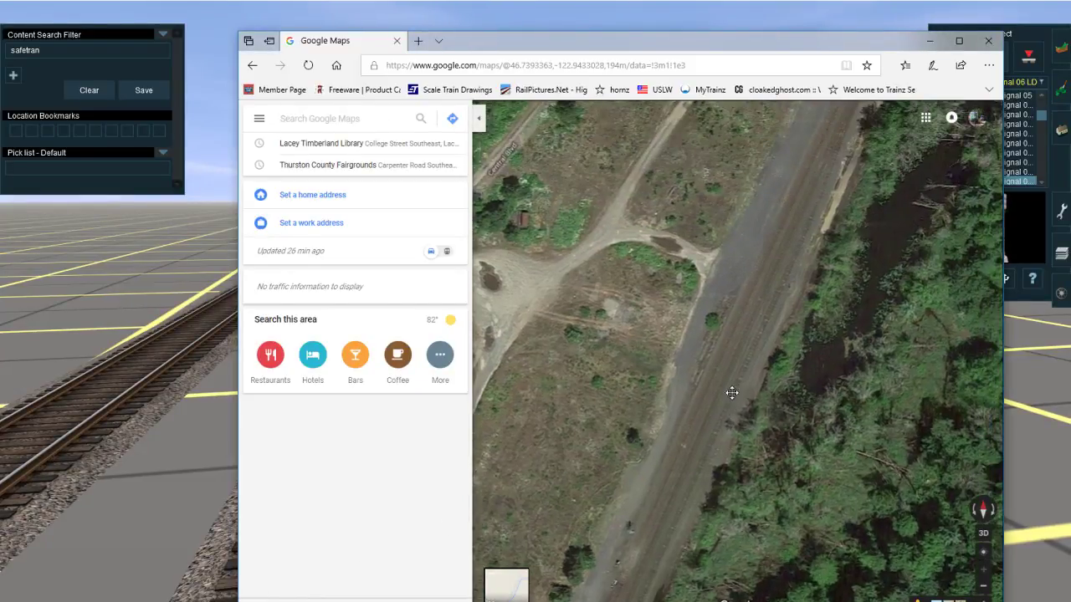
{"action": "left_click_drag", "start_coordinate": [734, 390], "coordinate": [727, 180]}
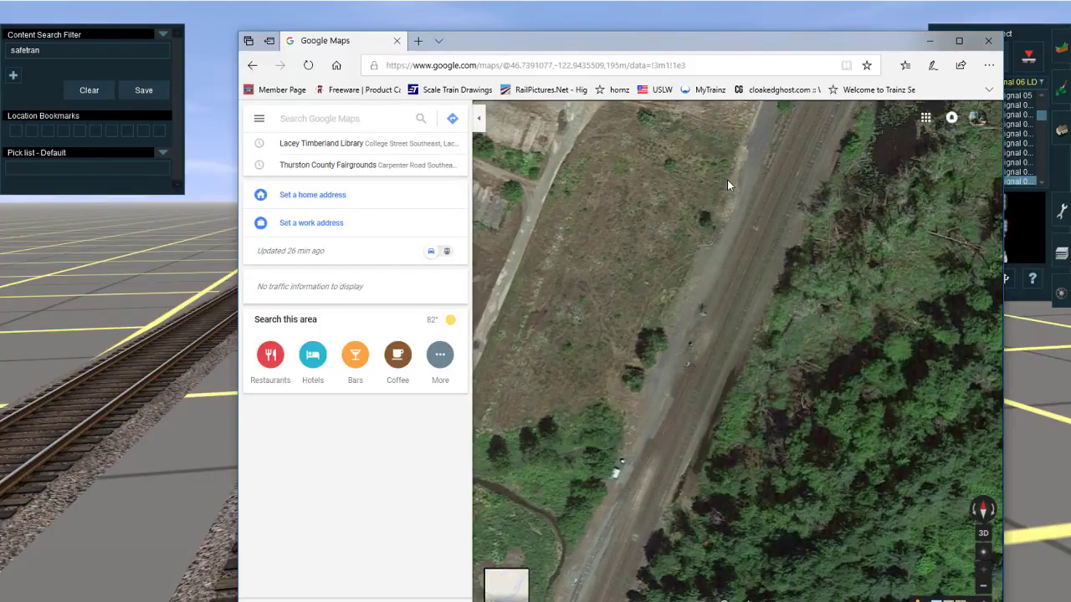
{"action": "left_click_drag", "start_coordinate": [727, 180], "coordinate": [644, 531]}
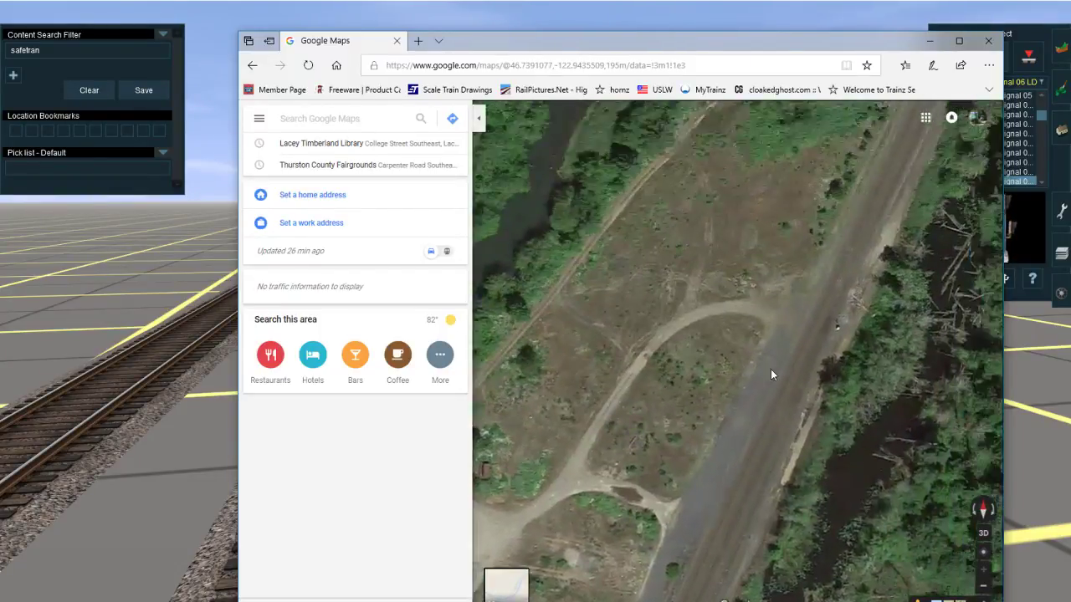
{"action": "left_click_drag", "start_coordinate": [684, 389], "coordinate": [867, 302]}
{"action": "left_click_drag", "start_coordinate": [556, 334], "coordinate": [994, 313]}
{"action": "left_click_drag", "start_coordinate": [526, 392], "coordinate": [642, 536]}
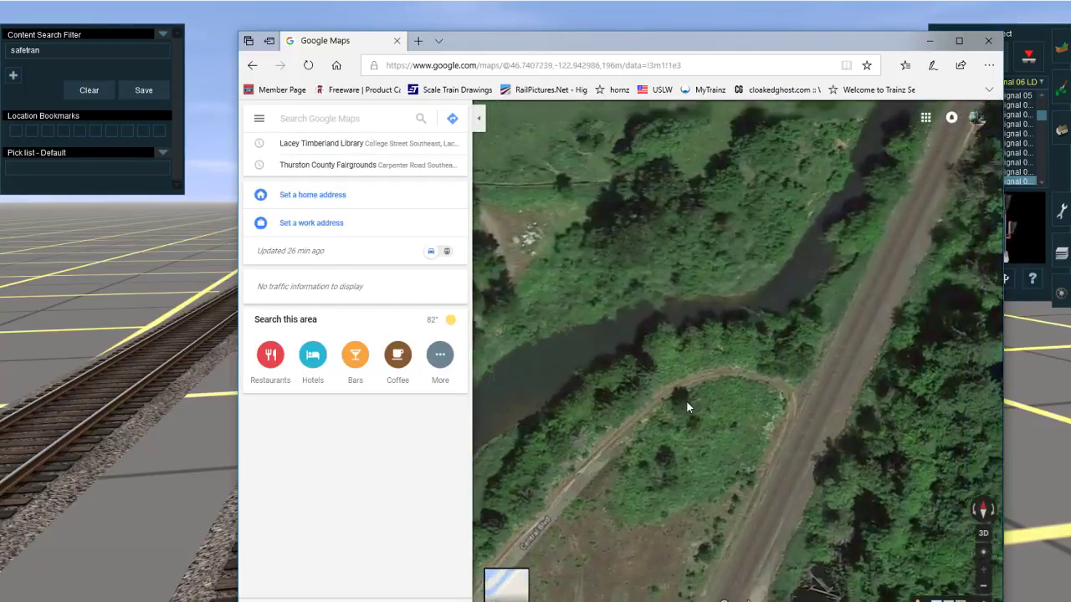
{"action": "left_click_drag", "start_coordinate": [686, 400], "coordinate": [628, 355]}
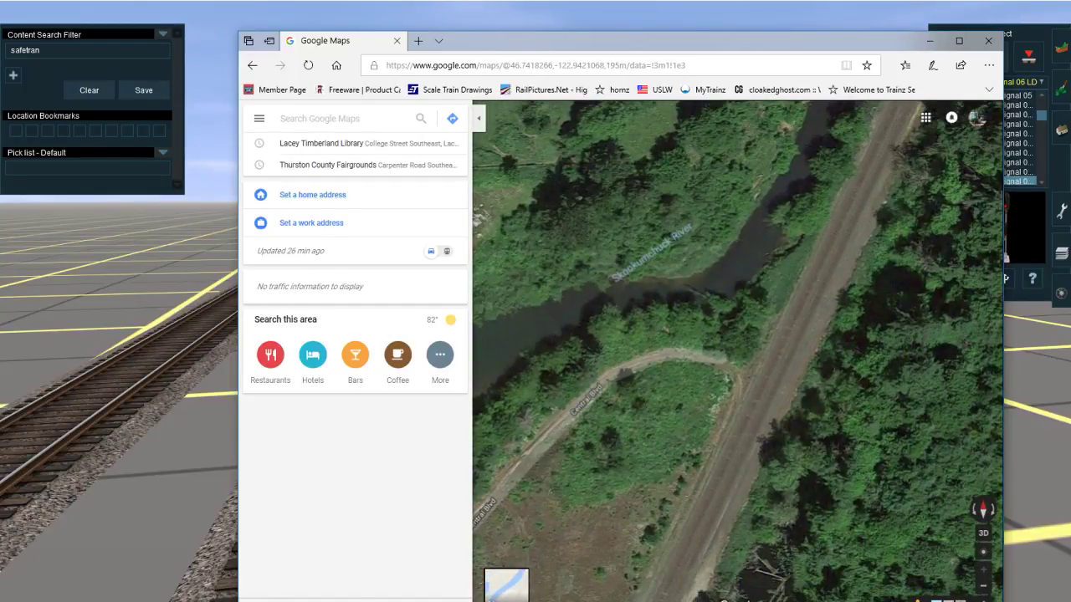
{"action": "left_click", "coordinate": [142, 600]}
{"action": "left_click_drag", "start_coordinate": [646, 415], "coordinate": [621, 458]}
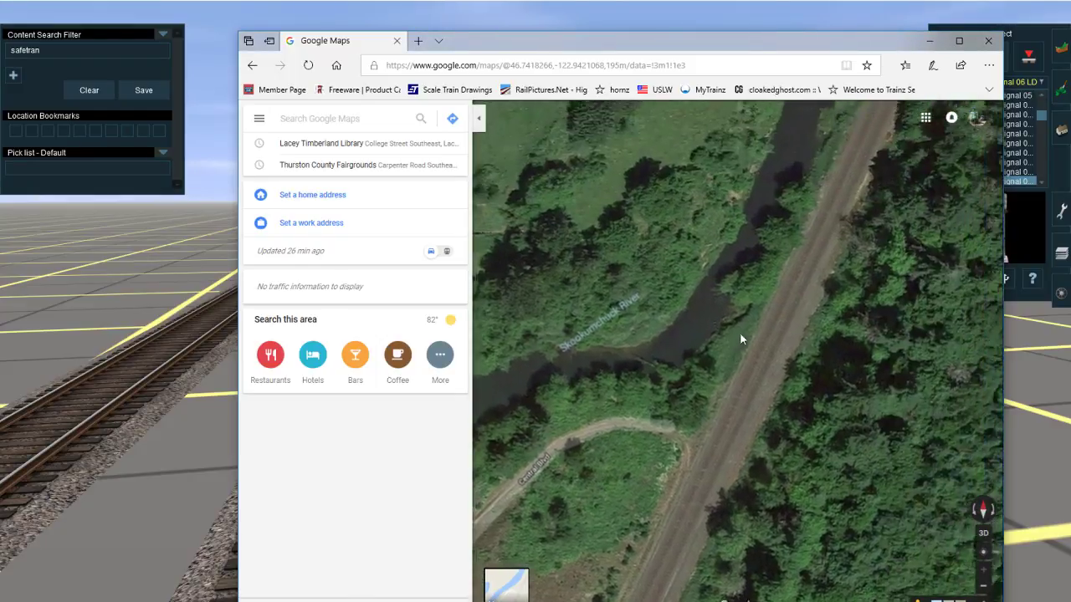
{"action": "left_click_drag", "start_coordinate": [739, 332], "coordinate": [677, 486]}
{"action": "left_click_drag", "start_coordinate": [754, 296], "coordinate": [715, 419]}
{"action": "left_click_drag", "start_coordinate": [767, 326], "coordinate": [706, 468]}
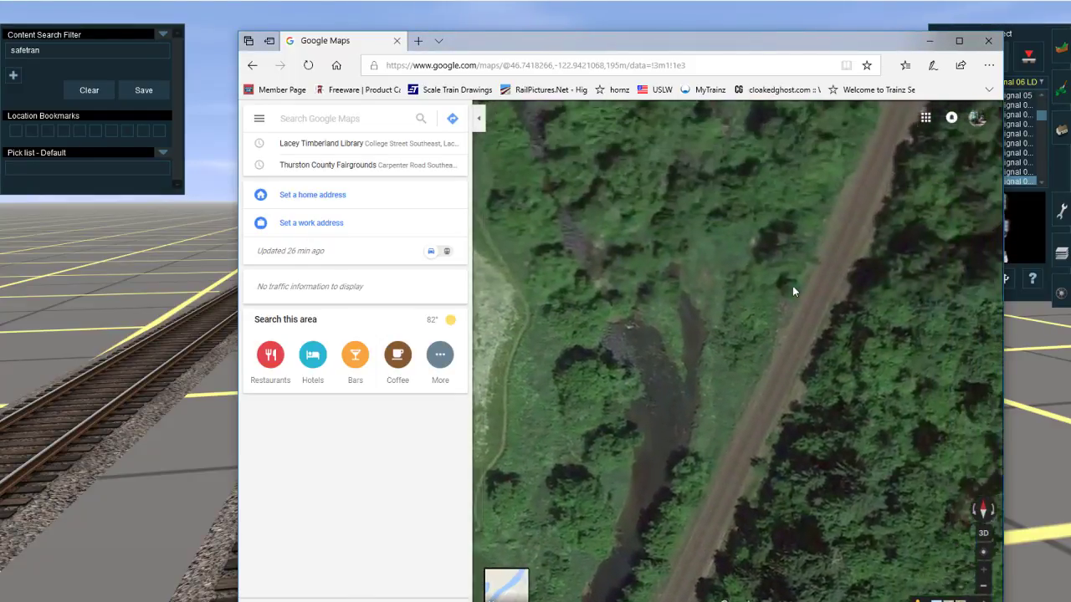
{"action": "left_click_drag", "start_coordinate": [793, 287], "coordinate": [748, 410]}
{"action": "left_click_drag", "start_coordinate": [801, 268], "coordinate": [732, 384]}
{"action": "left_click_drag", "start_coordinate": [769, 280], "coordinate": [706, 318]}
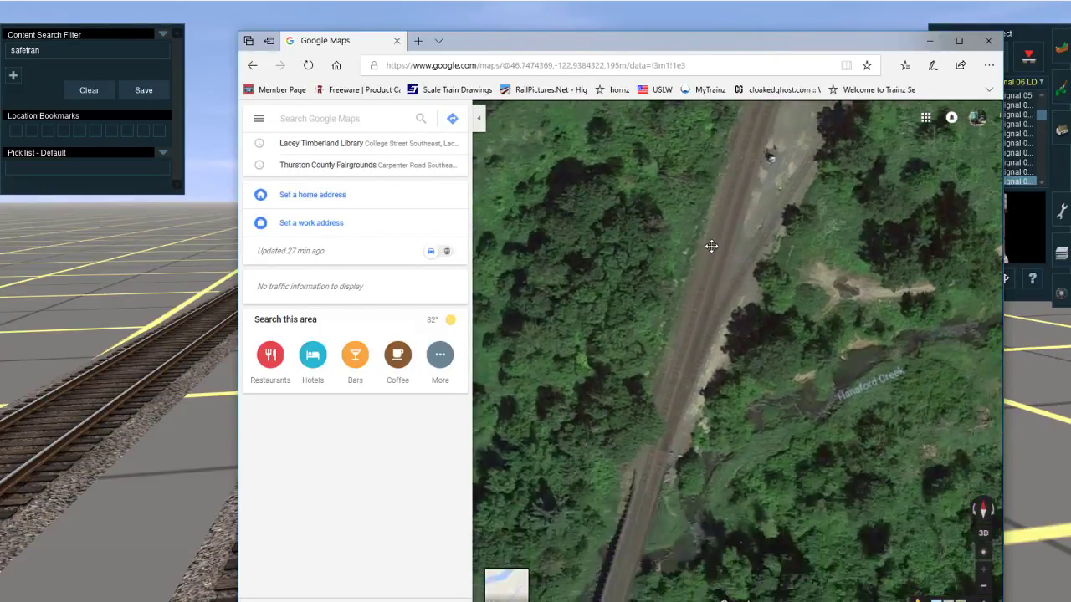
{"action": "left_click_drag", "start_coordinate": [710, 246], "coordinate": [598, 408]}
{"action": "left_click_drag", "start_coordinate": [827, 271], "coordinate": [697, 348]}
{"action": "scroll", "coordinate": [667, 422], "scroll_direction": "down", "scroll_amount": 1}
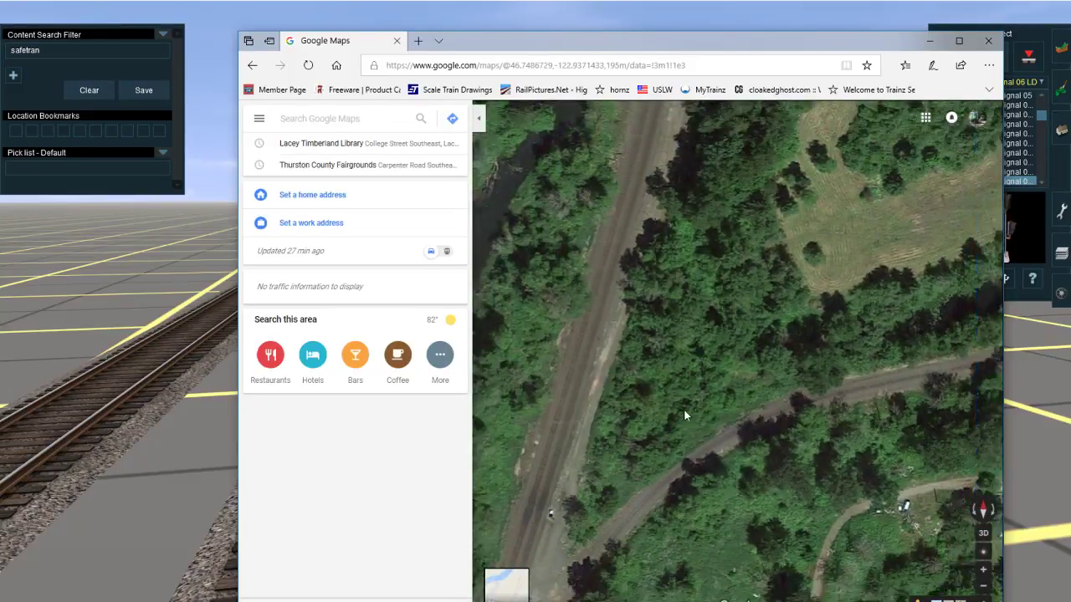
Step: Examine the branch line's course northeast from the main line to the Hanaford Valley Rd crossing
{"action": "left_click_drag", "start_coordinate": [978, 366], "coordinate": [560, 443]}
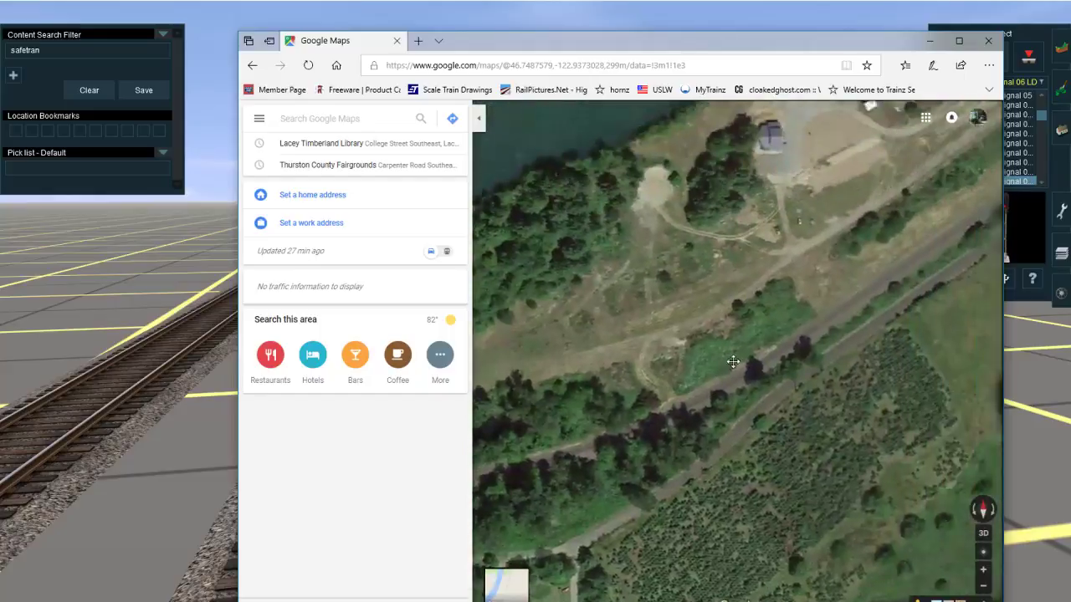
{"action": "left_click_drag", "start_coordinate": [543, 393], "coordinate": [912, 197]}
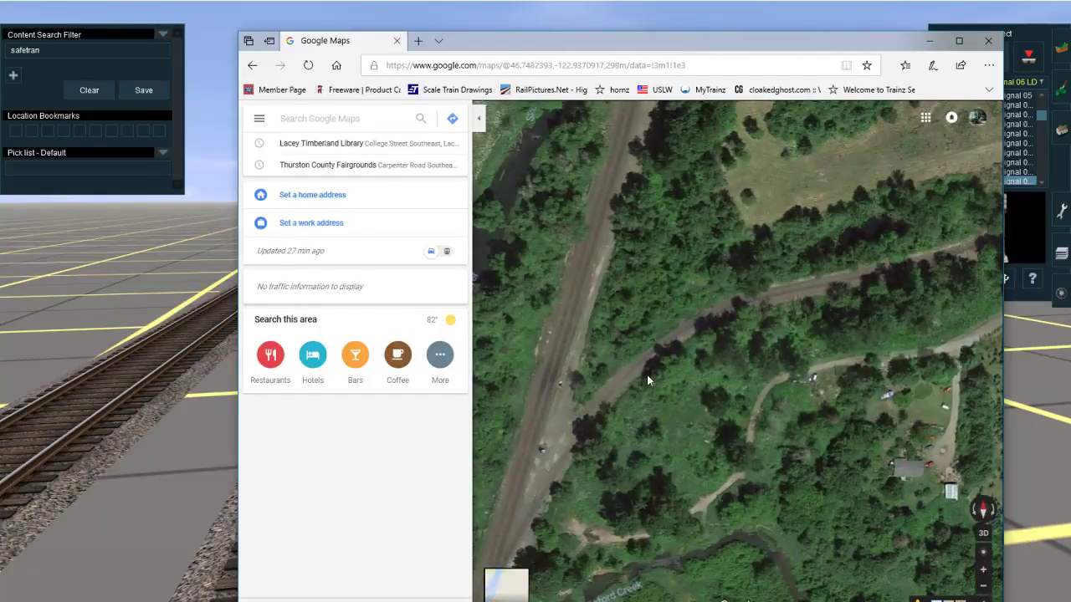
{"action": "left_click_drag", "start_coordinate": [819, 325], "coordinate": [645, 373]}
{"action": "left_click_drag", "start_coordinate": [835, 247], "coordinate": [764, 285]}
{"action": "double_click", "coordinate": [831, 289]}
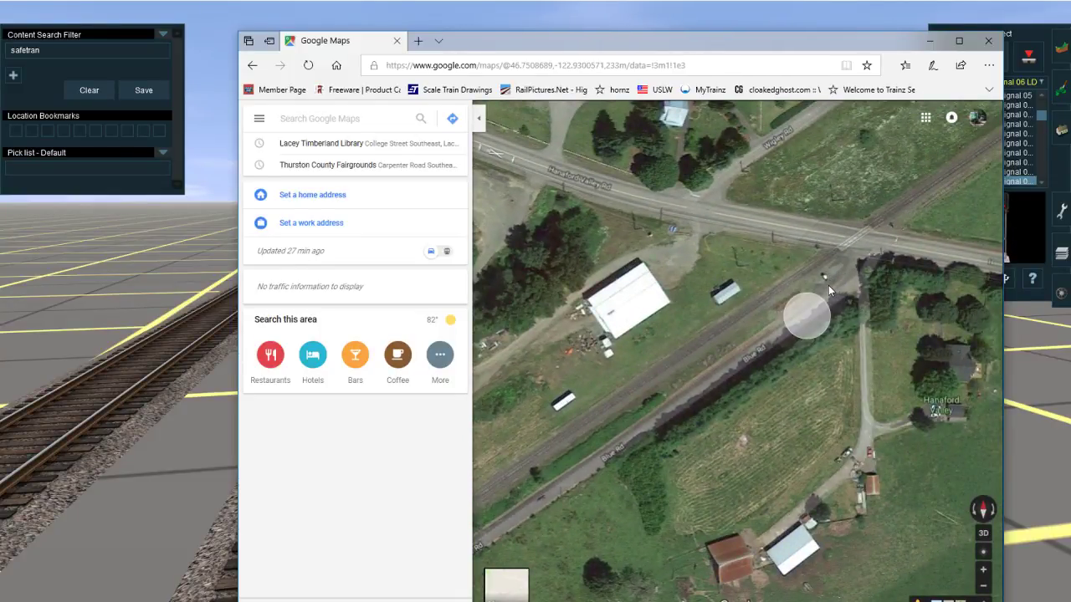
{"action": "left_click_drag", "start_coordinate": [828, 286], "coordinate": [752, 352]}
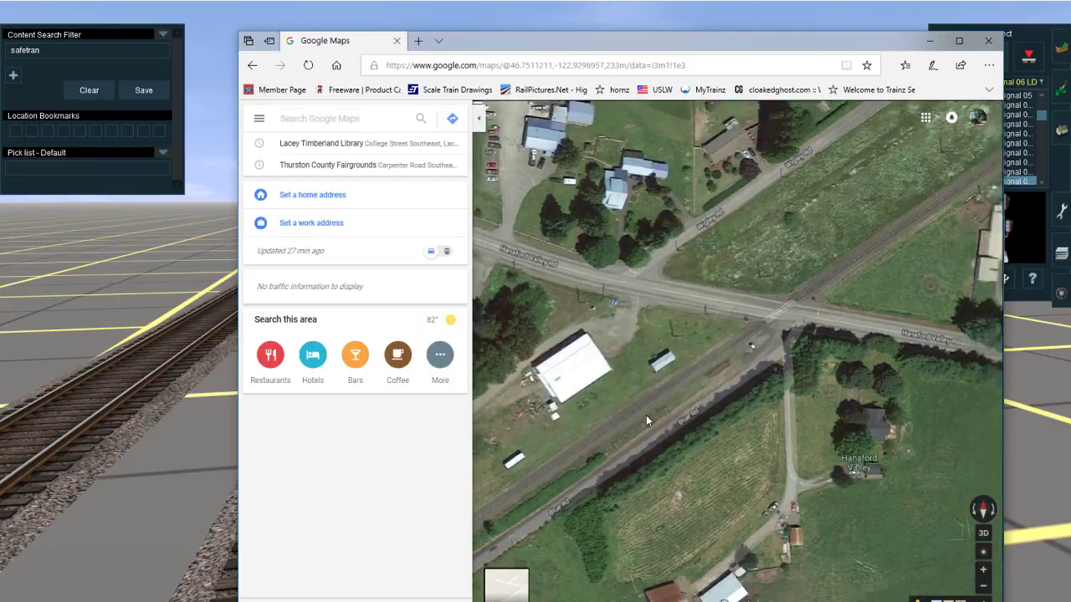
Step: Trace the rail line back south from the Hanaford Valley Rd crossing and inspect the tracks around the real signal gantry
{"action": "scroll", "coordinate": [646, 416], "scroll_direction": "down", "scroll_amount": 2}
{"action": "left_click_drag", "start_coordinate": [642, 419], "coordinate": [825, 293]}
{"action": "left_click_drag", "start_coordinate": [723, 399], "coordinate": [874, 271]}
{"action": "left_click_drag", "start_coordinate": [755, 361], "coordinate": [855, 164]}
{"action": "left_click_drag", "start_coordinate": [720, 368], "coordinate": [761, 243]}
{"action": "left_click_drag", "start_coordinate": [705, 349], "coordinate": [786, 214]}
{"action": "left_click_drag", "start_coordinate": [670, 360], "coordinate": [673, 284]}
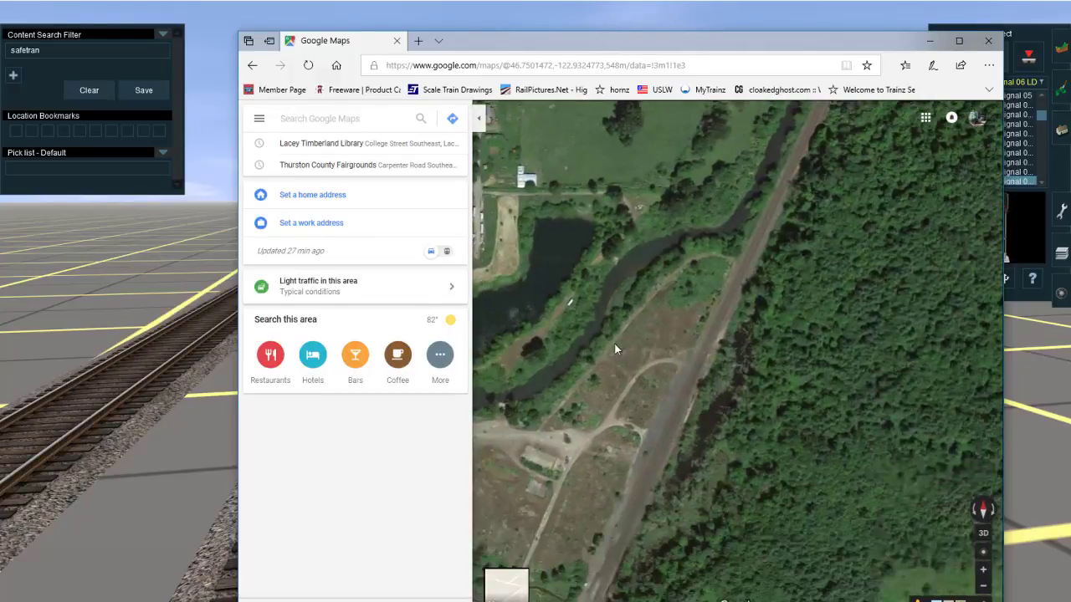
{"action": "left_click_drag", "start_coordinate": [615, 349], "coordinate": [637, 198]}
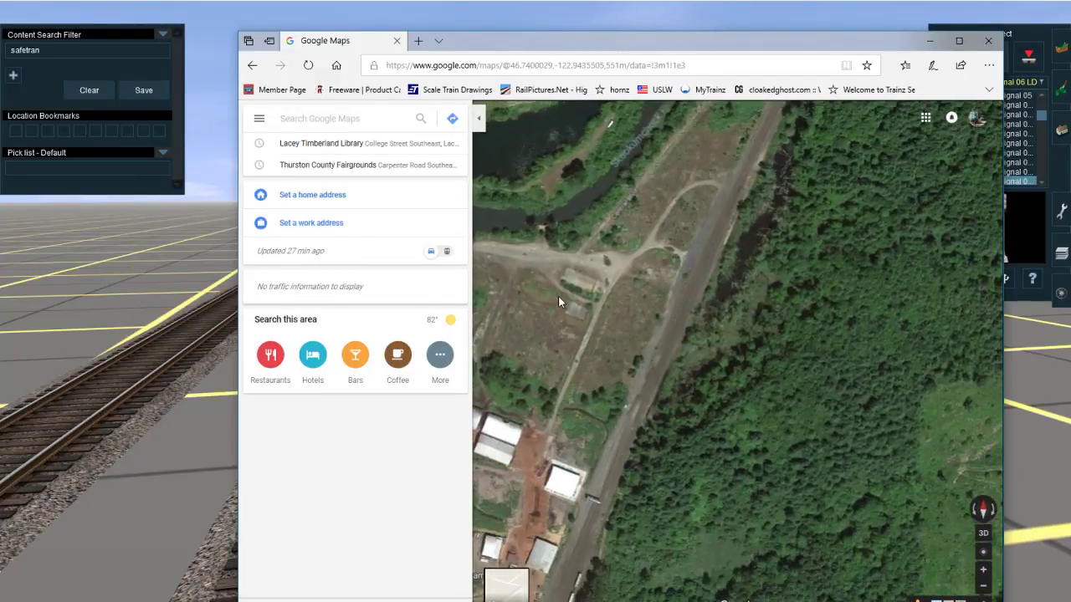
{"action": "left_click_drag", "start_coordinate": [546, 347], "coordinate": [588, 197]}
{"action": "left_click_drag", "start_coordinate": [580, 244], "coordinate": [623, 135]}
{"action": "scroll", "coordinate": [694, 234], "scroll_direction": "up", "scroll_amount": 2}
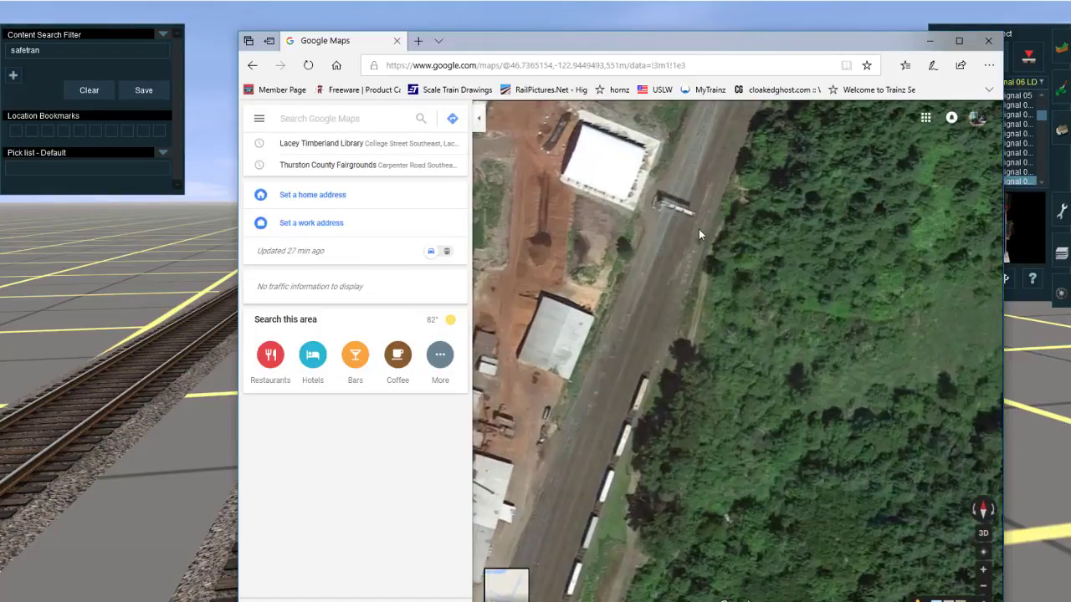
{"action": "scroll", "coordinate": [587, 462], "scroll_direction": "up", "scroll_amount": 1}
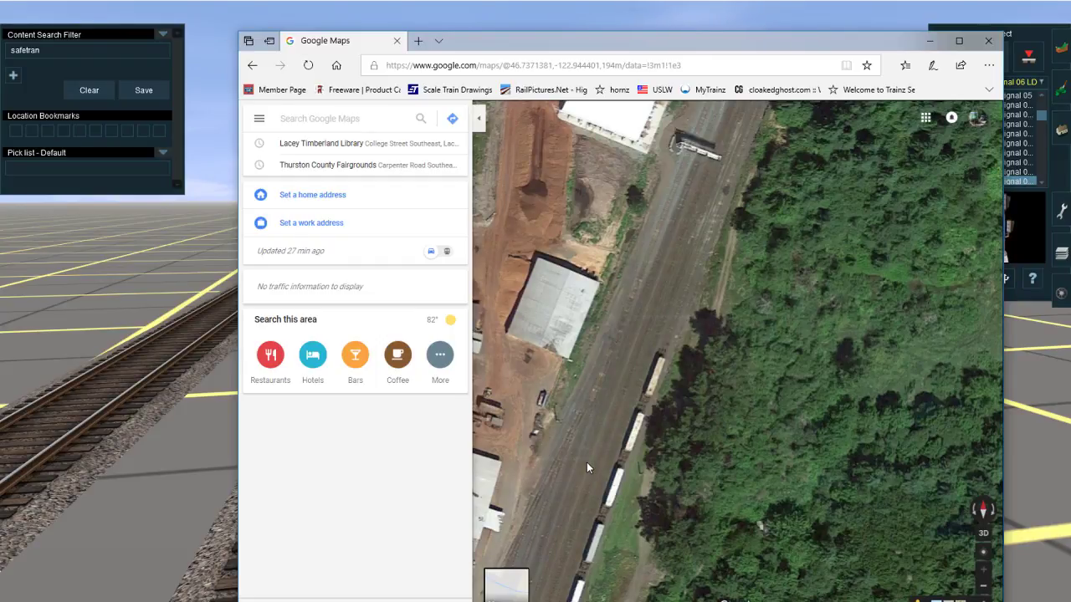
Step: Examine the aerial view of the tracks and junctions north of the real gantry, and return to Trainz
{"action": "left_click_drag", "start_coordinate": [803, 172], "coordinate": [707, 593]}
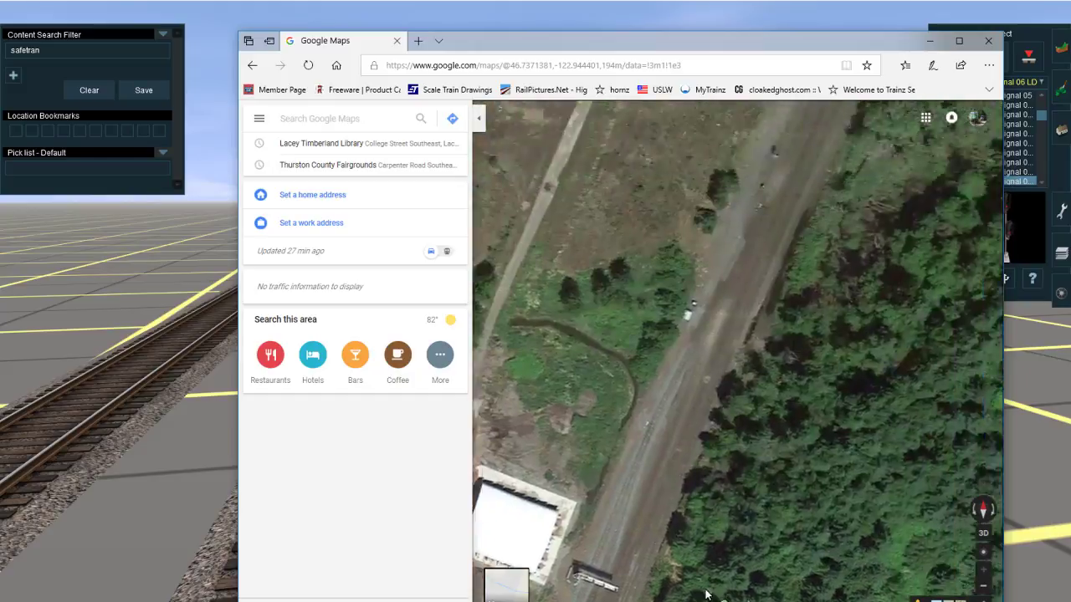
{"action": "left_click_drag", "start_coordinate": [787, 235], "coordinate": [706, 518]}
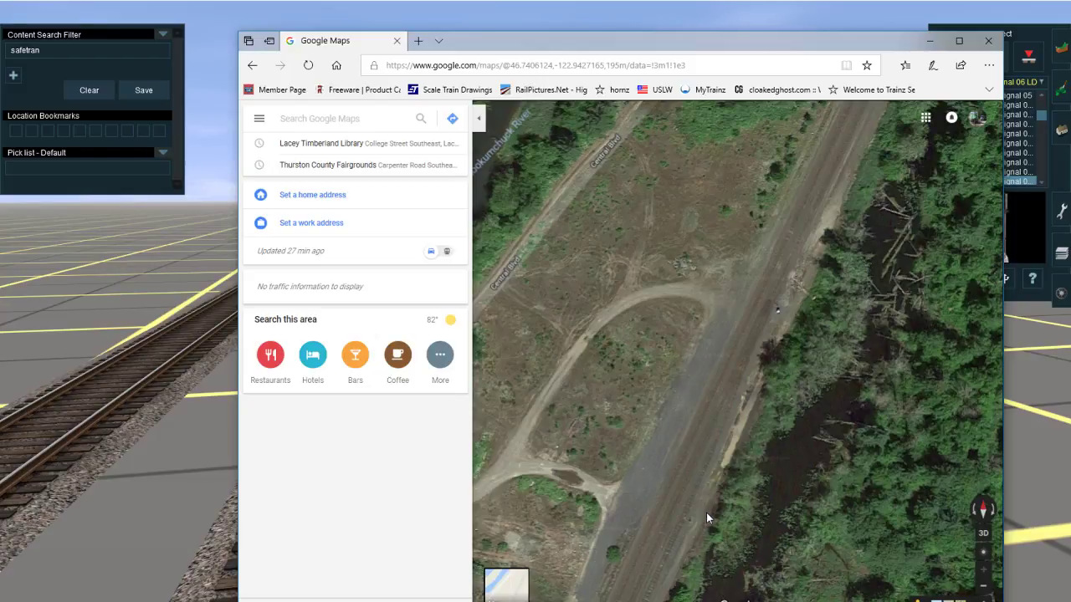
{"action": "left_click_drag", "start_coordinate": [757, 311], "coordinate": [896, 3]}
{"action": "left_click_drag", "start_coordinate": [762, 289], "coordinate": [700, 370]}
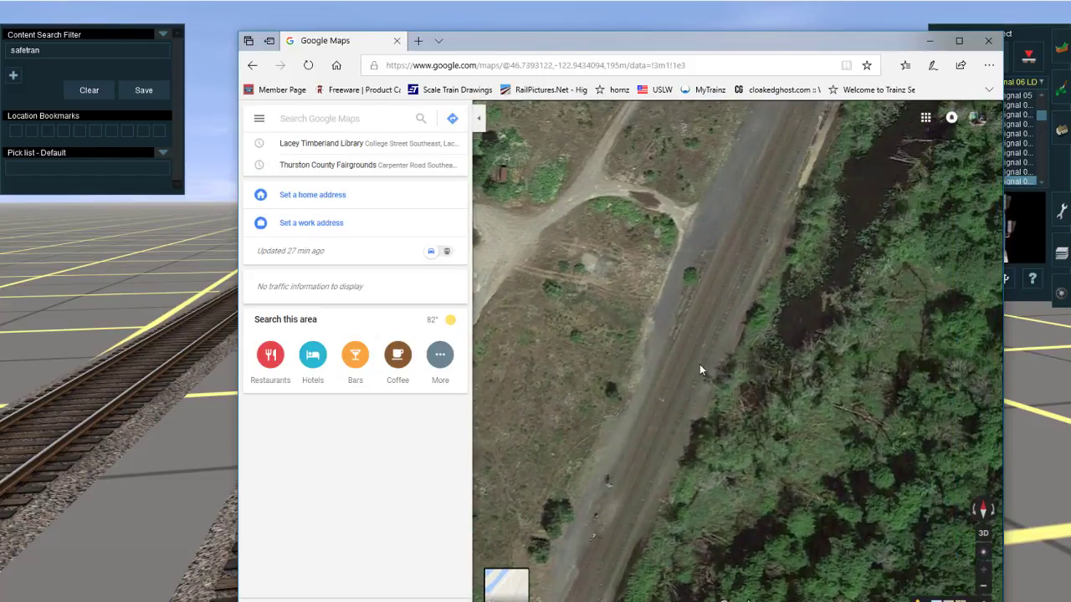
{"action": "left_click_drag", "start_coordinate": [727, 211], "coordinate": [773, 131]}
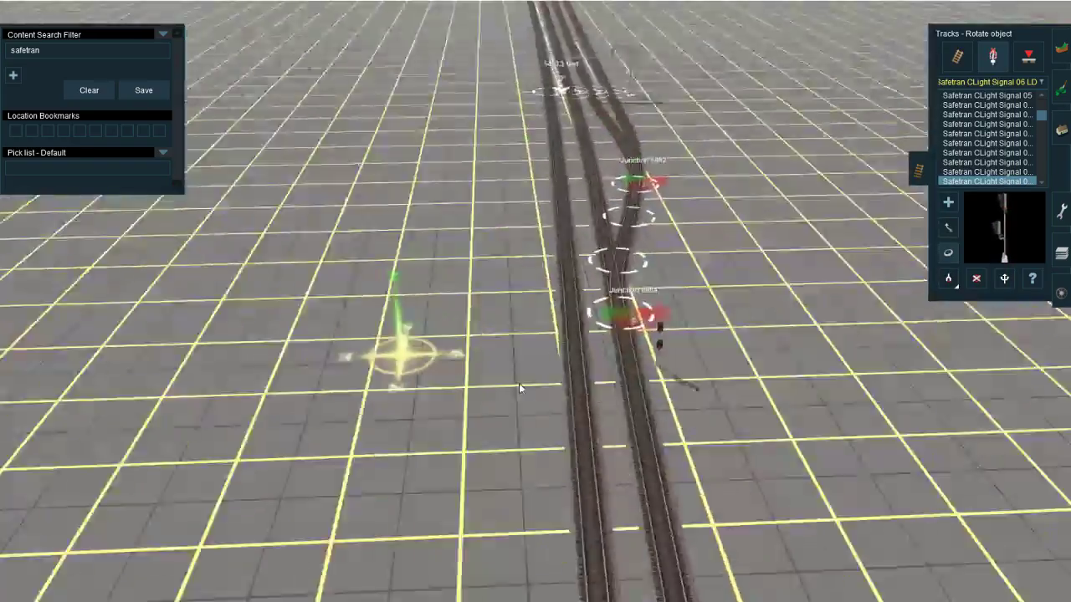
Step: Place a ruler about 251 feet long along the western track, from north of Junction 6984 to beyond the track's northern end
{"action": "key", "text": "Left"}
{"action": "left_click", "coordinate": [1061, 211]}
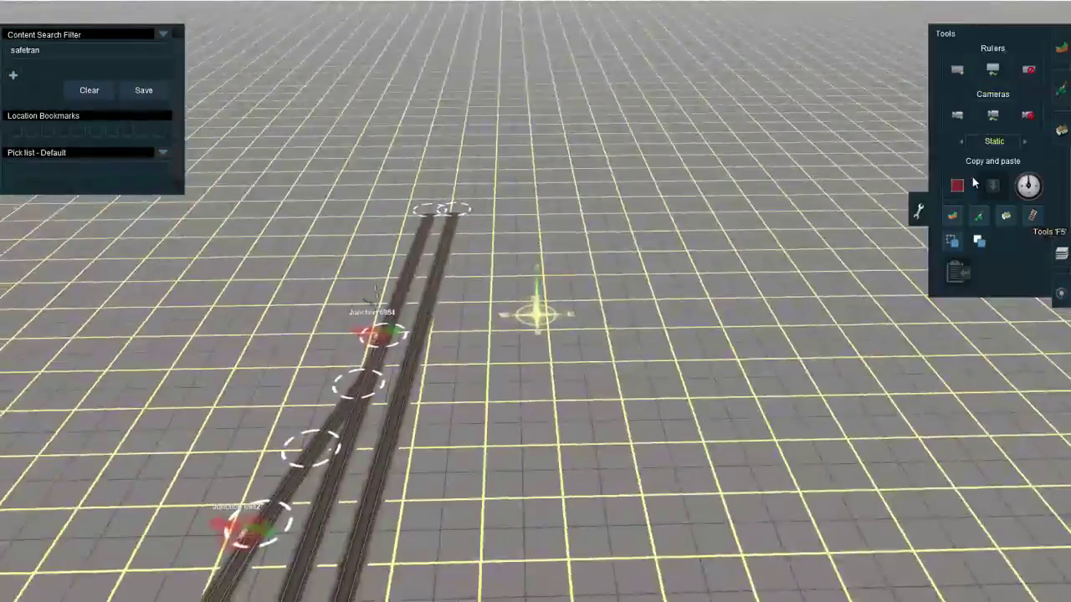
{"action": "left_click", "coordinate": [957, 70]}
{"action": "right_click_drag", "start_coordinate": [533, 280], "coordinate": [447, 268]}
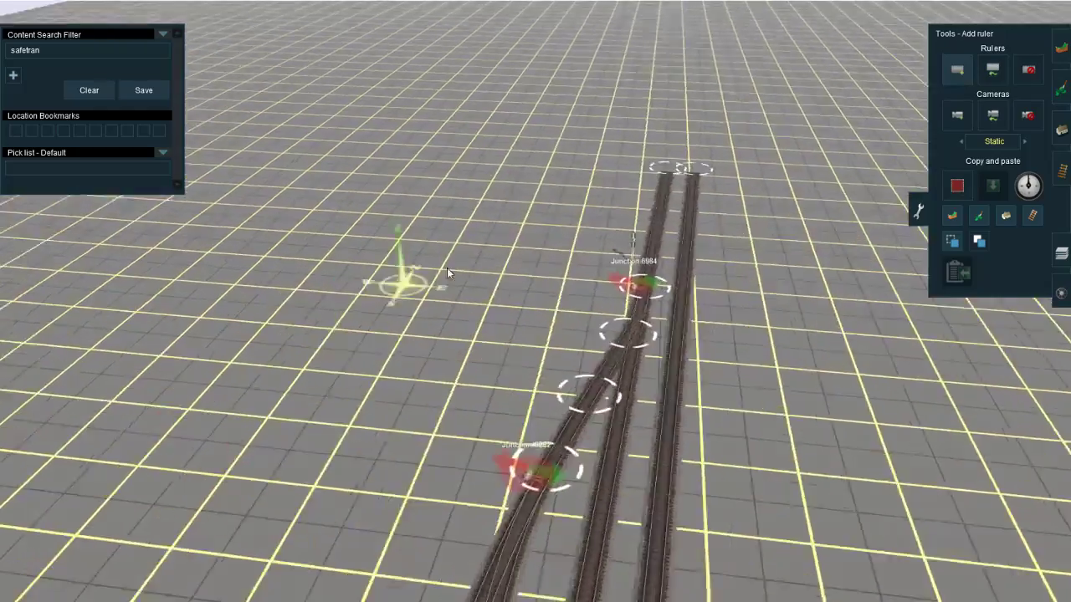
{"action": "right_click", "coordinate": [644, 255]}
{"action": "left_click_drag", "start_coordinate": [618, 289], "coordinate": [543, 216]}
{"action": "right_click", "coordinate": [692, 134]}
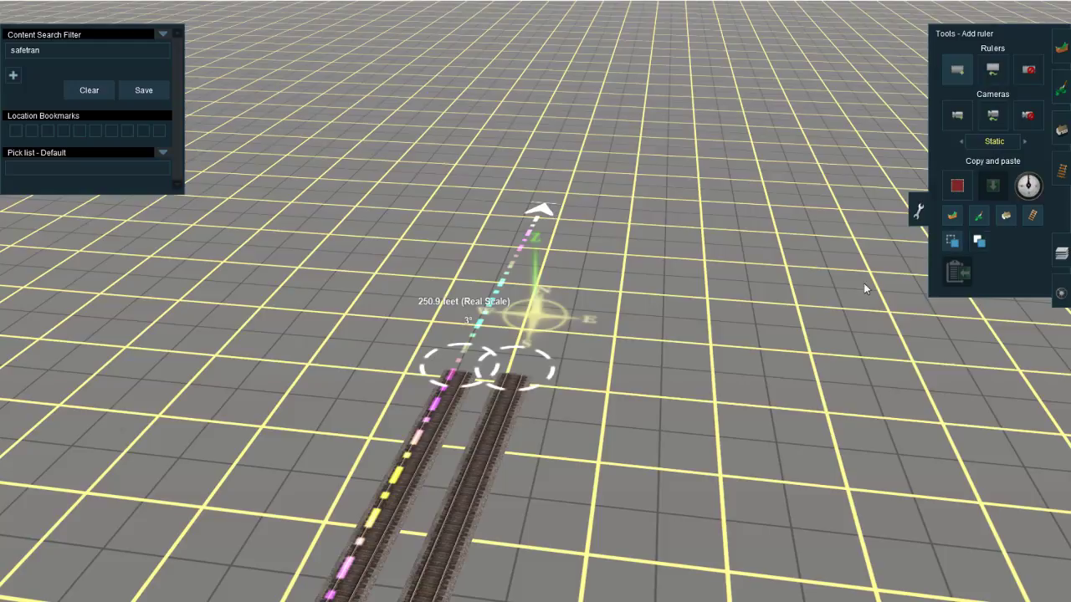
Step: Review the ruler's position beyond the junctions, compare it with the line in Google Maps, and return to Trainz
{"action": "right_click", "coordinate": [1037, 354]}
{"action": "right_click", "coordinate": [184, 416]}
{"action": "scroll", "coordinate": [184, 402], "scroll_direction": "down", "scroll_amount": 4}
{"action": "right_click", "coordinate": [125, 276]}
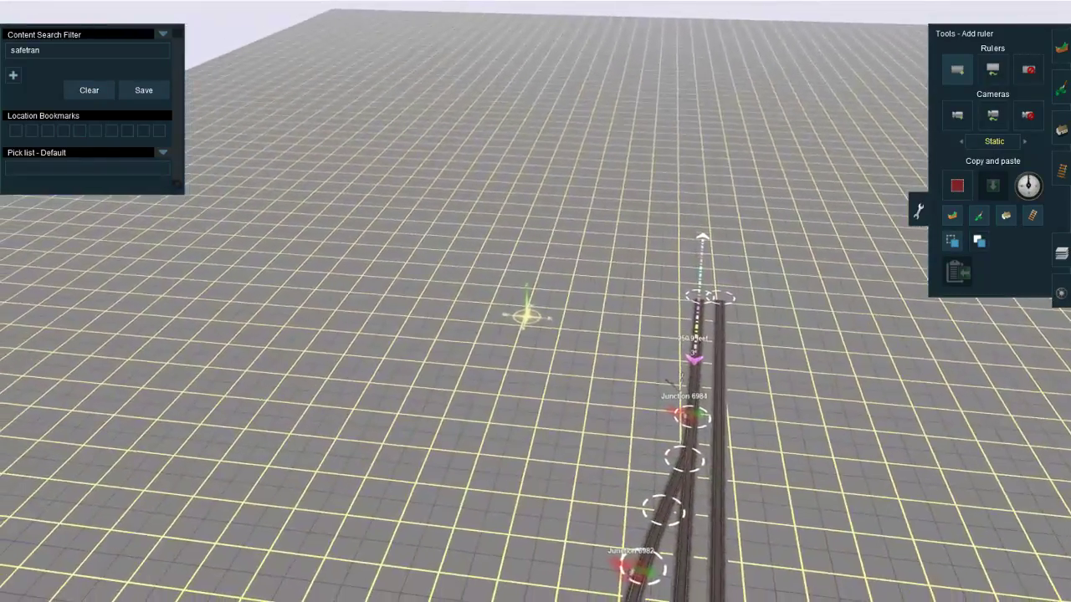
{"action": "mouse_move", "coordinate": [180, 596]}
{"action": "left_click", "coordinate": [269, 585]}
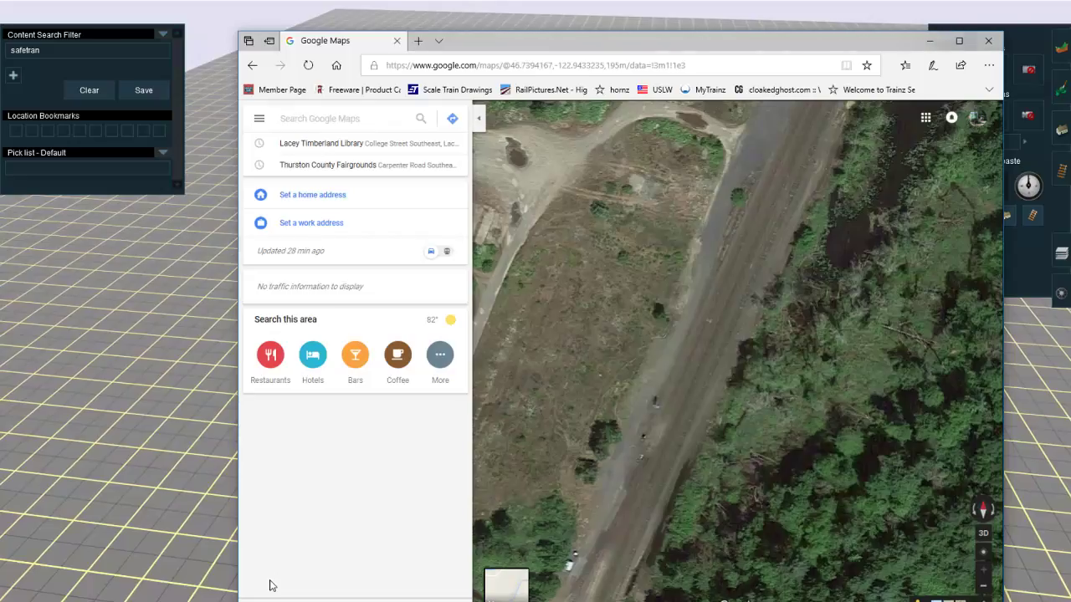
{"action": "left_click_drag", "start_coordinate": [810, 268], "coordinate": [755, 405]}
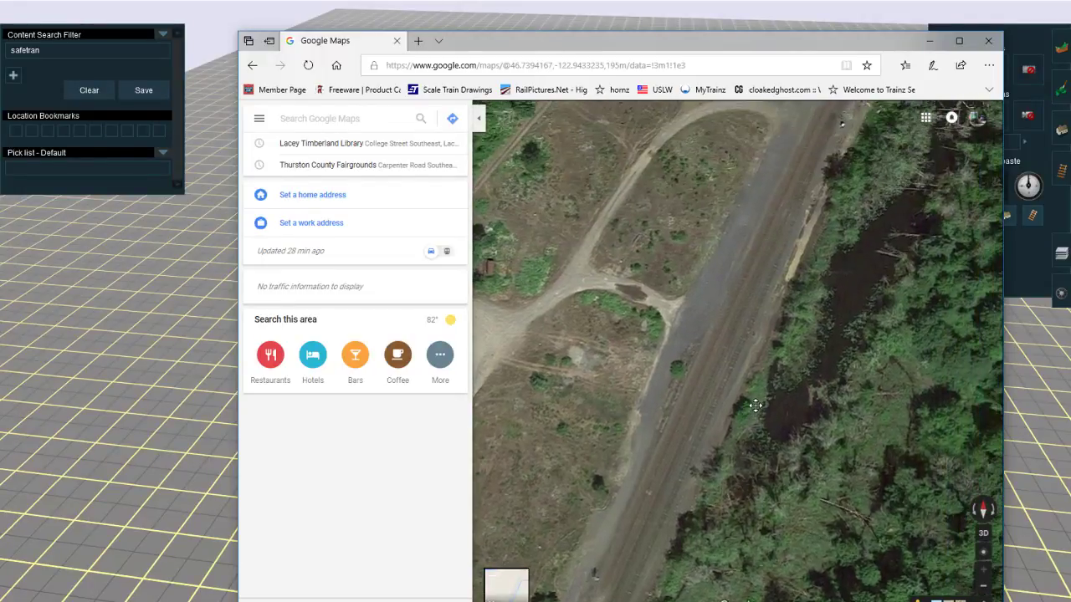
{"action": "left_click", "coordinate": [934, 40]}
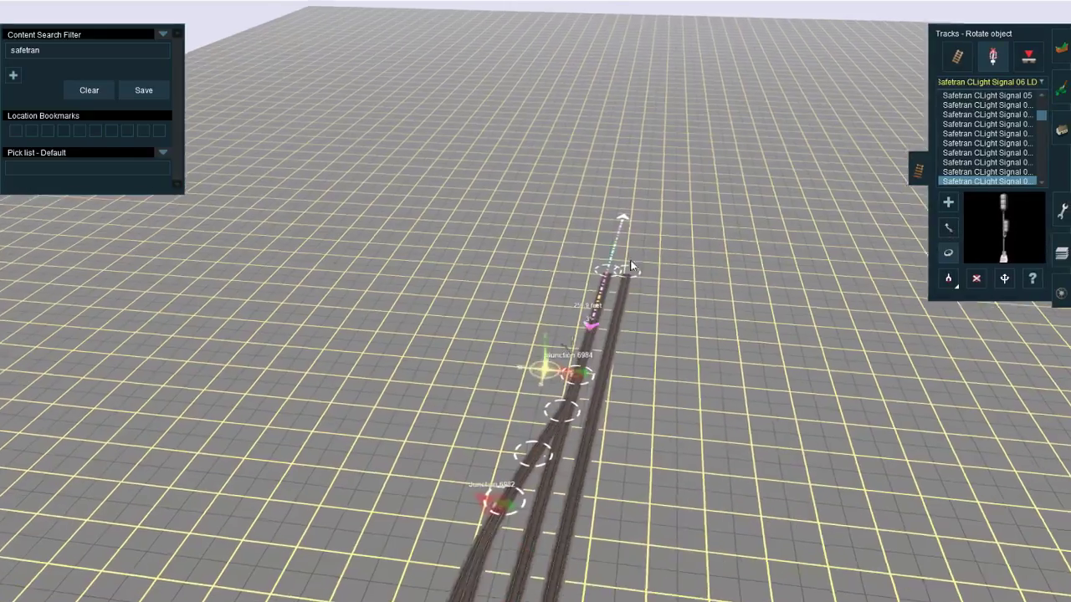
Step: Extend the western track with JR Lt Grey track from its northern end to the ruler's far end
{"action": "left_click", "coordinate": [956, 57]}
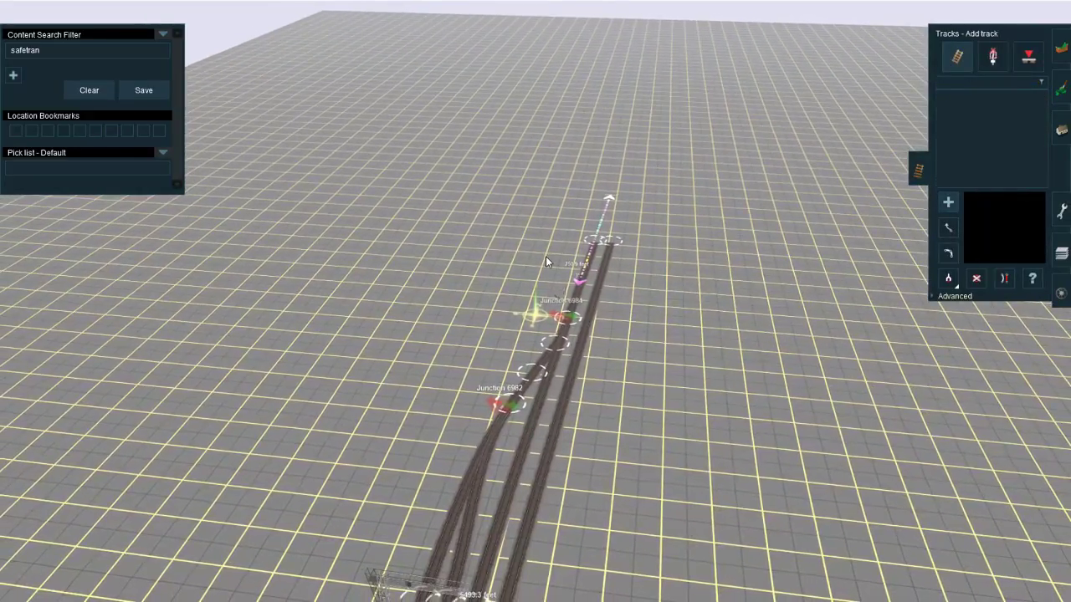
{"action": "right_click", "coordinate": [629, 178]}
{"action": "right_click", "coordinate": [457, 362]}
{"action": "scroll", "coordinate": [456, 362], "scroll_direction": "up", "scroll_amount": 3}
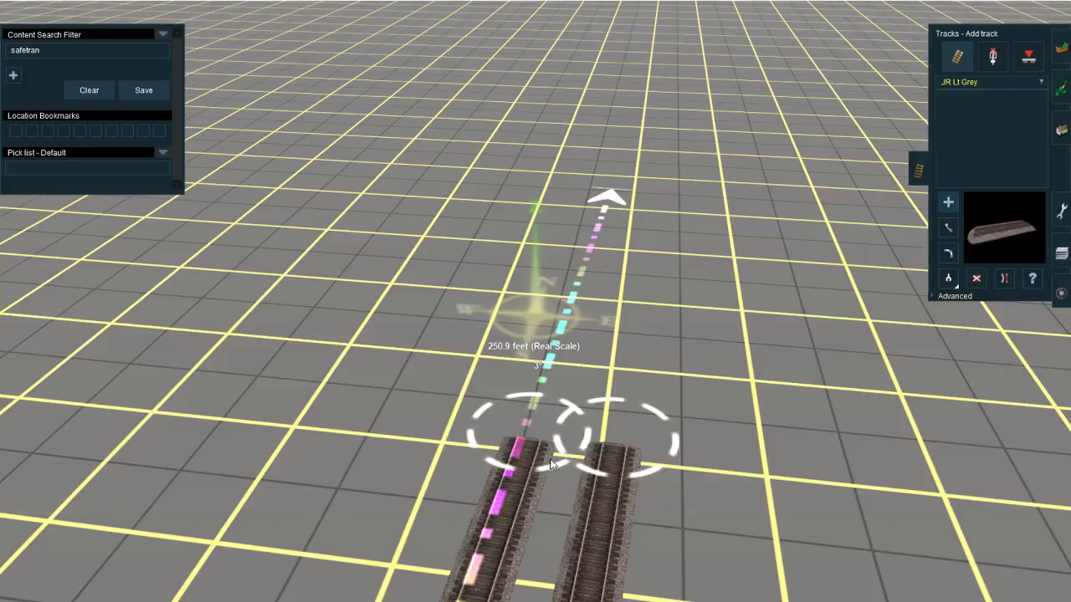
{"action": "left_click_drag", "start_coordinate": [510, 456], "coordinate": [611, 197]}
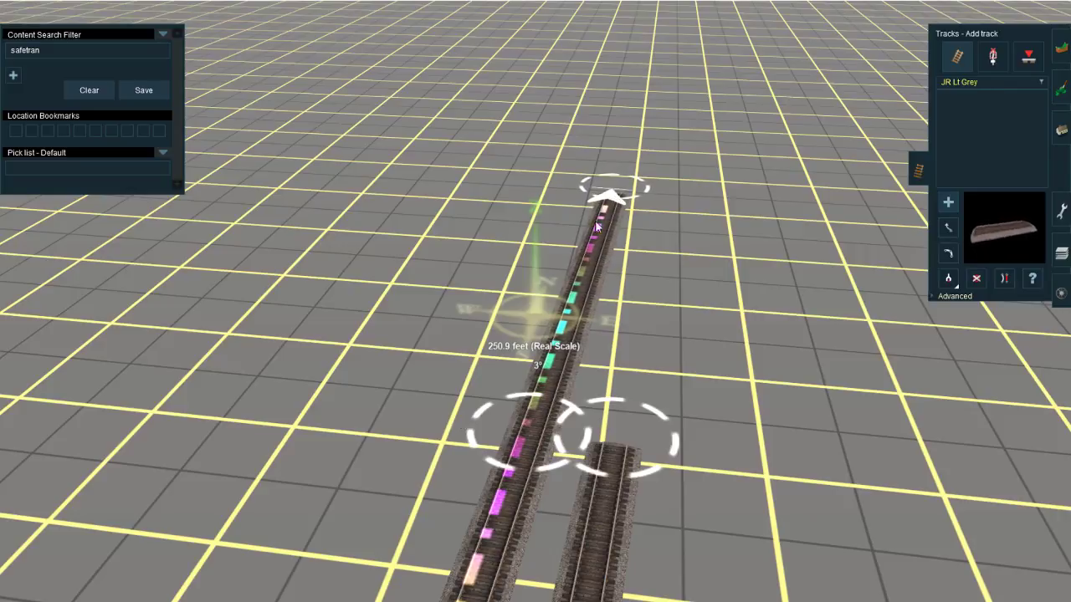
{"action": "key", "text": "alt+Tab"}
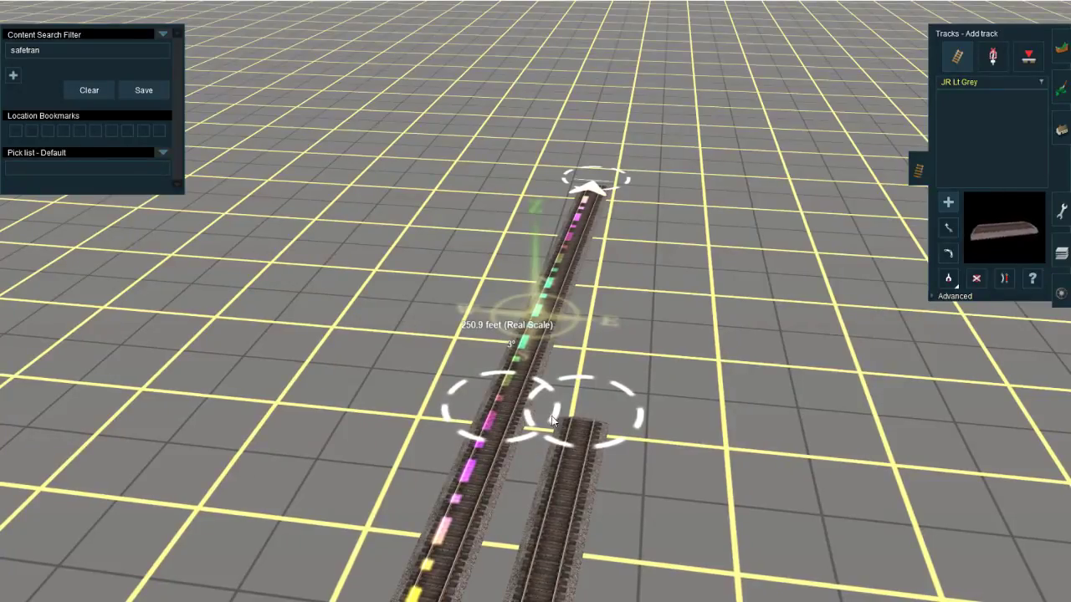
Step: Extend the eastern JR Lt Grey track northward so it ends beside the end of the extended western track
{"action": "left_click_drag", "start_coordinate": [569, 421], "coordinate": [540, 309]}
{"action": "scroll", "coordinate": [541, 309], "scroll_direction": "down", "scroll_amount": 5}
{"action": "right_click", "coordinate": [451, 517]}
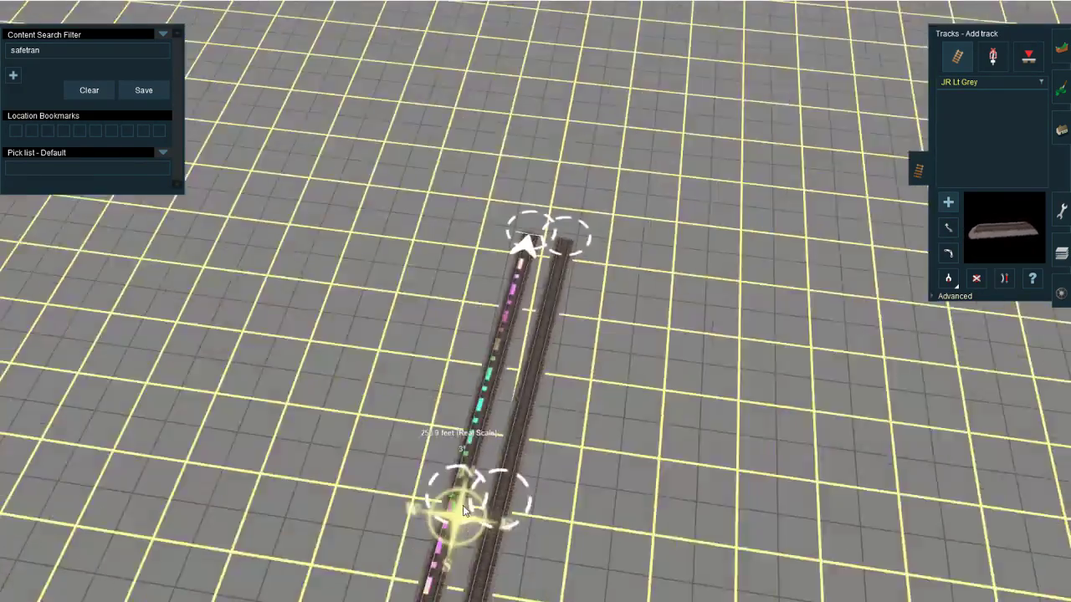
Step: Straighten the newly added section of the eastern track near its northern end
{"action": "right_click", "coordinate": [528, 378]}
{"action": "right_click", "coordinate": [582, 163]}
{"action": "scroll", "coordinate": [537, 297], "scroll_direction": "up", "scroll_amount": 5}
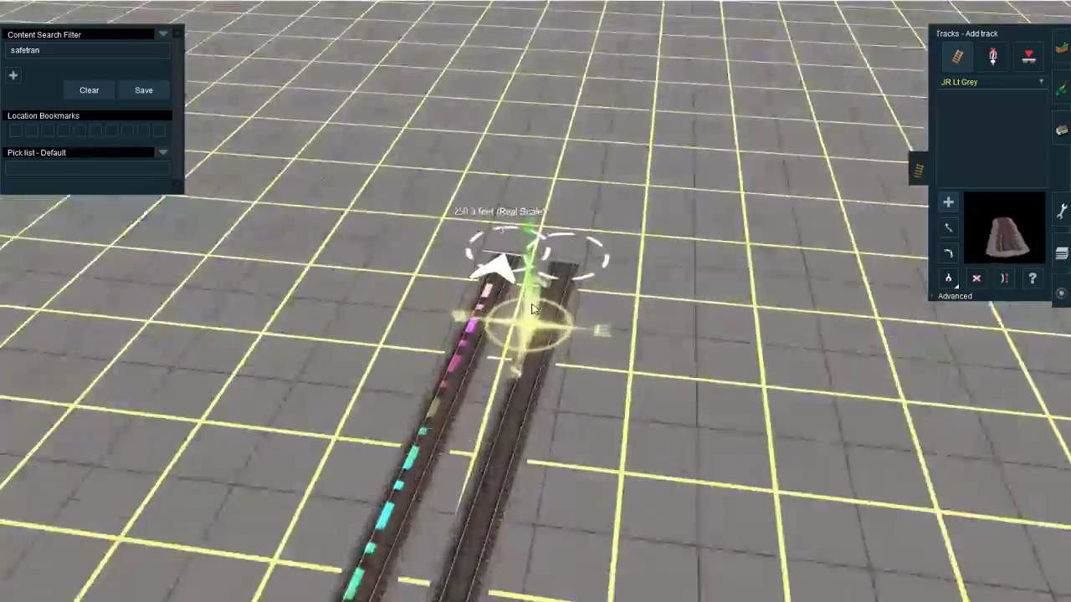
{"action": "key", "text": "s"}
{"action": "left_click", "coordinate": [567, 468]}
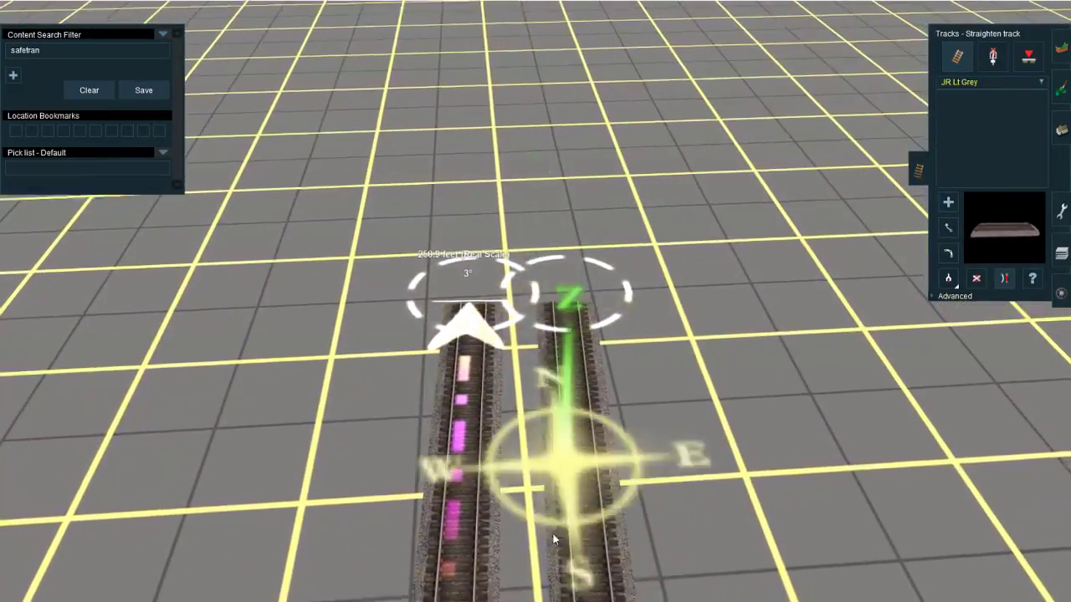
Step: Check the live stream's chat on the YouTube dashboard and return to the route in Trainz
{"action": "scroll", "coordinate": [561, 535], "scroll_direction": "down", "scroll_amount": 5}
{"action": "right_click", "coordinate": [561, 536]}
{"action": "key", "text": "a"}
{"action": "right_click", "coordinate": [591, 536]}
{"action": "right_click", "coordinate": [447, 535]}
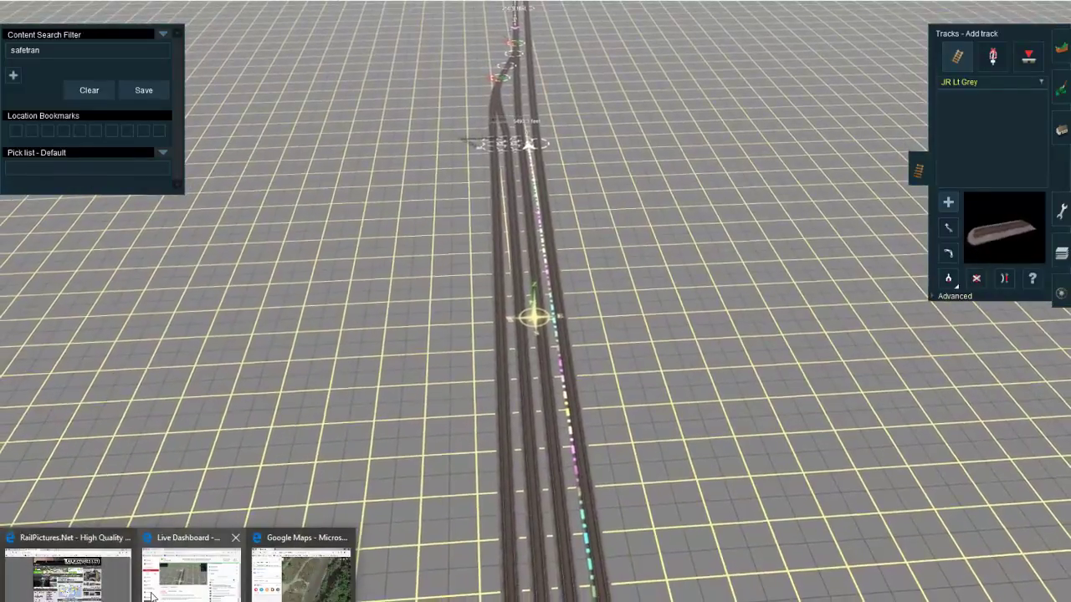
{"action": "left_click", "coordinate": [193, 573]}
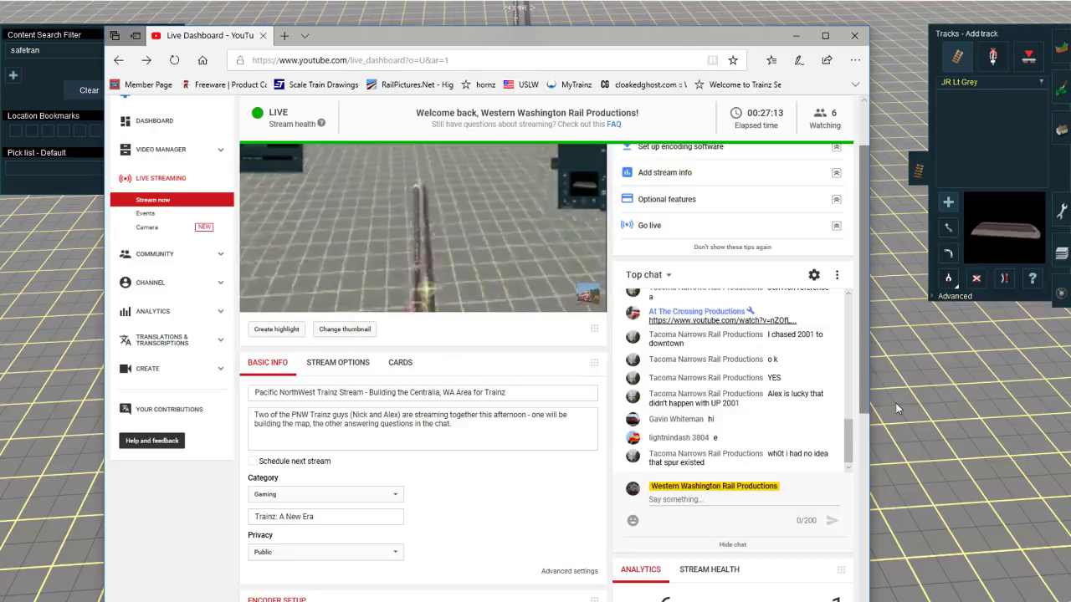
{"action": "scroll", "coordinate": [884, 417], "scroll_direction": "down", "scroll_amount": 5}
{"action": "mouse_move", "coordinate": [896, 409]}
{"action": "right_mouse_down"}
{"action": "mouse_move", "coordinate": [377, 429]}
{"action": "mouse_move", "coordinate": [539, 405]}
{"action": "mouse_move", "coordinate": [521, 285]}
{"action": "mouse_move", "coordinate": [539, 126]}
{"action": "mouse_move", "coordinate": [637, 598]}
{"action": "mouse_move", "coordinate": [540, 590]}
{"action": "mouse_move", "coordinate": [486, 320]}
{"action": "mouse_move", "coordinate": [558, 518]}
{"action": "mouse_move", "coordinate": [511, 173]}
{"action": "mouse_move", "coordinate": [511, 199]}
{"action": "mouse_move", "coordinate": [511, 45]}
{"action": "mouse_move", "coordinate": [511, 153]}
{"action": "mouse_move", "coordinate": [500, 162]}
{"action": "mouse_move", "coordinate": [542, 277]}
{"action": "mouse_move", "coordinate": [479, 339]}
{"action": "mouse_move", "coordinate": [577, 238]}
{"action": "mouse_move", "coordinate": [540, 286]}
{"action": "mouse_move", "coordinate": [437, 316]}
{"action": "mouse_move", "coordinate": [568, 352]}
{"action": "mouse_move", "coordinate": [542, 338]}
{"action": "mouse_move", "coordinate": [536, 92]}
{"action": "mouse_move", "coordinate": [526, 312]}
{"action": "mouse_move", "coordinate": [540, 64]}
{"action": "mouse_move", "coordinate": [567, 280]}
{"action": "right_mouse_up"}
Step: Review the parallel tracks, the signal gantry and the junctions up to the northern ends of the two main tracks
{"action": "scroll", "coordinate": [539, 406], "scroll_direction": "down", "scroll_amount": 5}
{"action": "scroll", "coordinate": [567, 280], "scroll_direction": "down", "scroll_amount": 3}
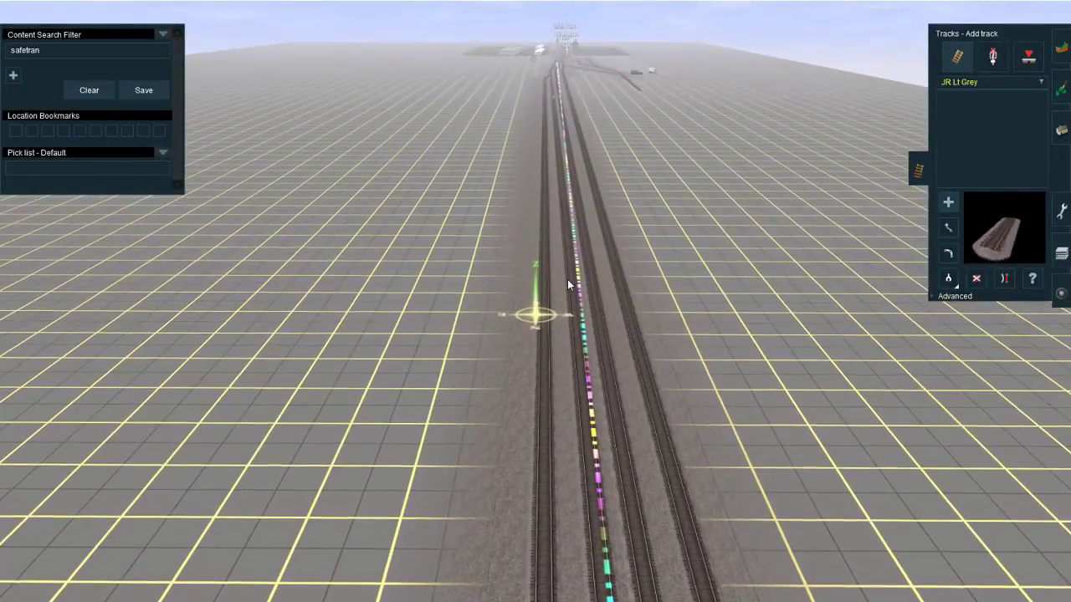
{"action": "right_click_drag", "start_coordinate": [544, 427], "coordinate": [487, 326]}
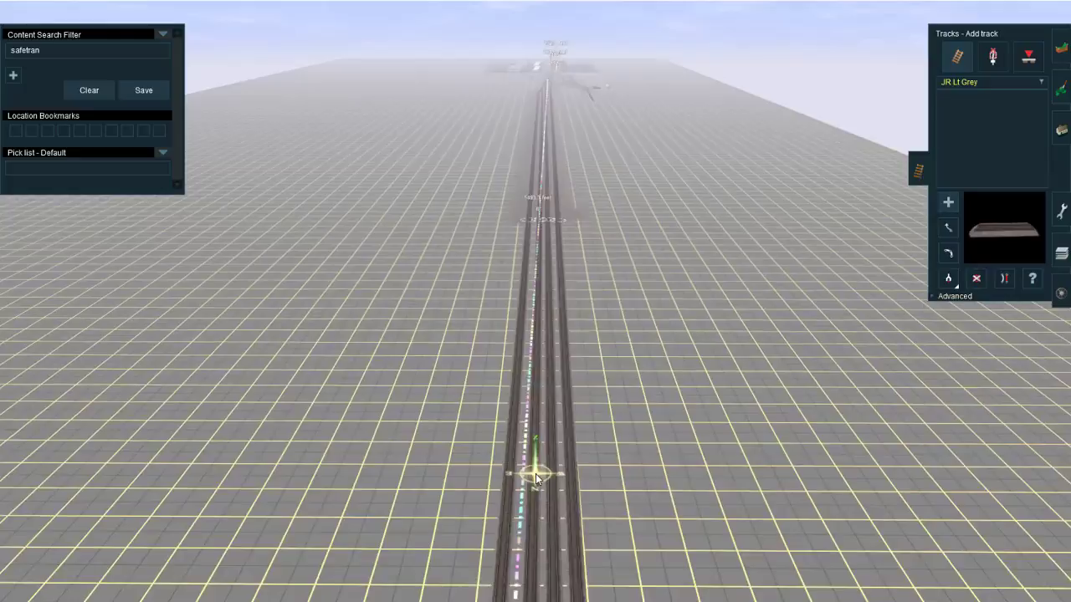
{"action": "scroll", "coordinate": [535, 477], "scroll_direction": "down", "scroll_amount": 5}
{"action": "scroll", "coordinate": [536, 477], "scroll_direction": "up", "scroll_amount": 3}
{"action": "scroll", "coordinate": [536, 311], "scroll_direction": "up", "scroll_amount": 5}
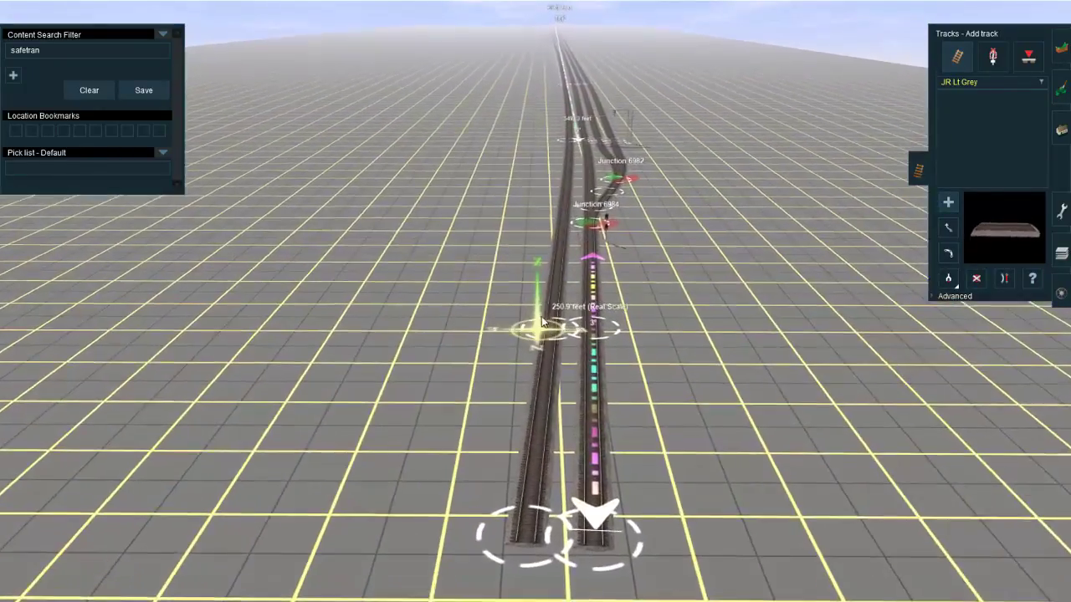
{"action": "scroll", "coordinate": [542, 322], "scroll_direction": "up", "scroll_amount": 8}
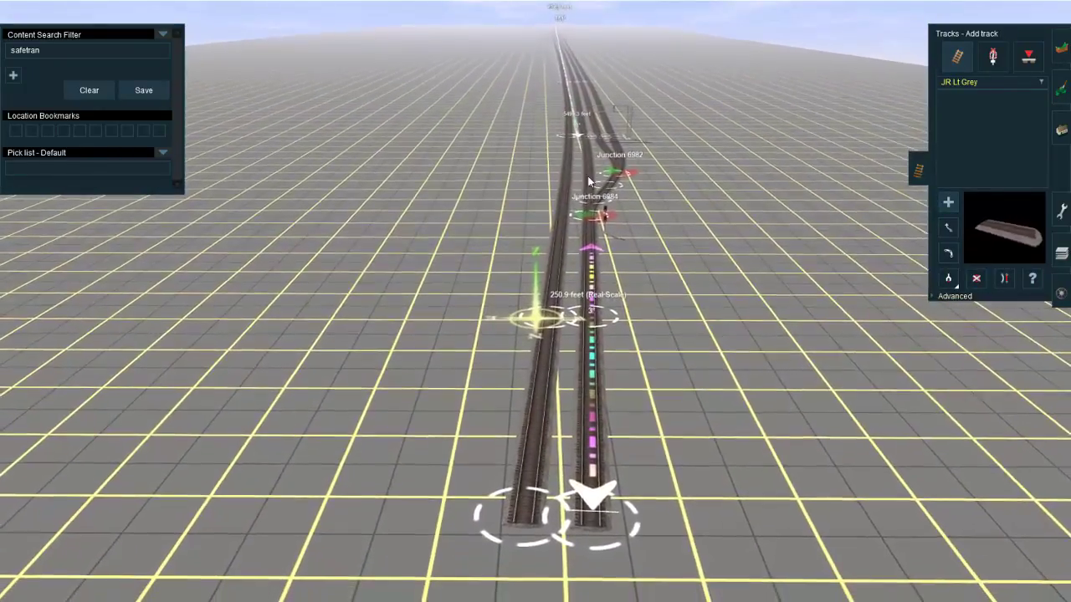
{"action": "scroll", "coordinate": [536, 303], "scroll_direction": "up", "scroll_amount": 5}
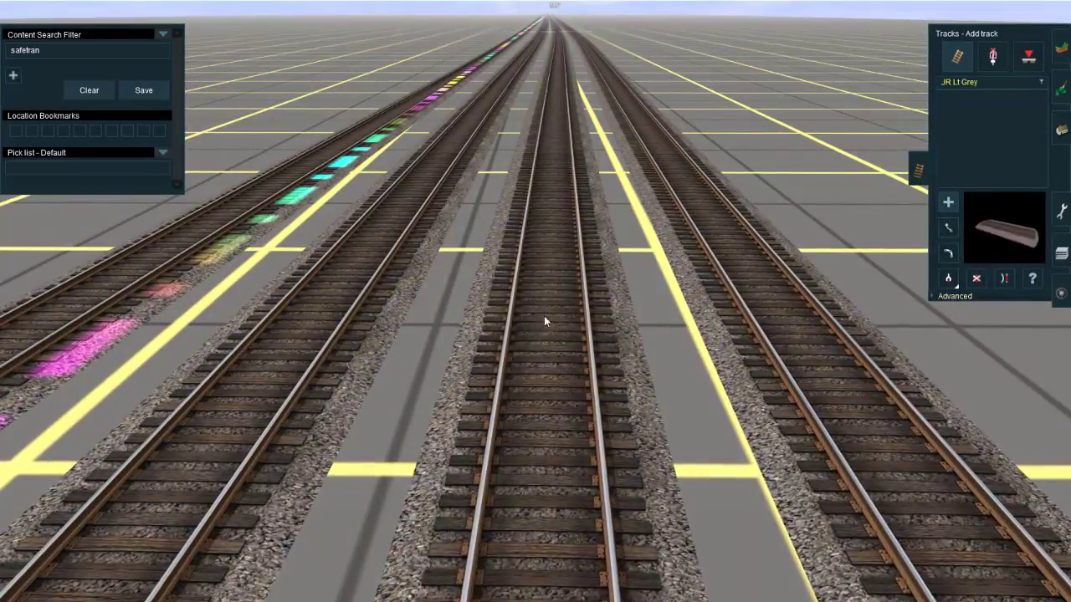
{"action": "scroll", "coordinate": [548, 314], "scroll_direction": "up", "scroll_amount": 5}
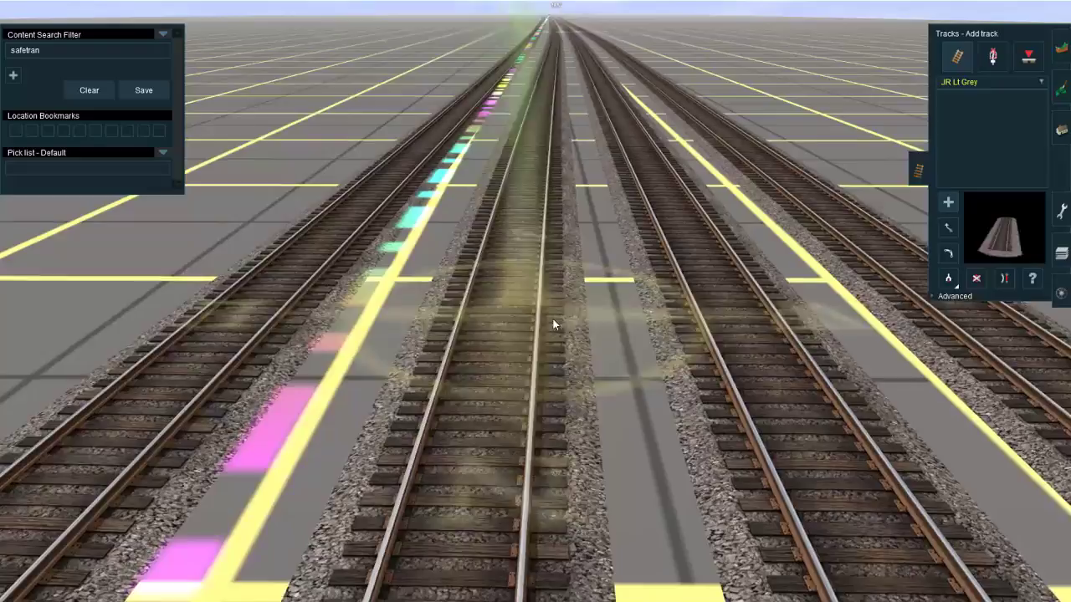
{"action": "right_click", "coordinate": [261, 312]}
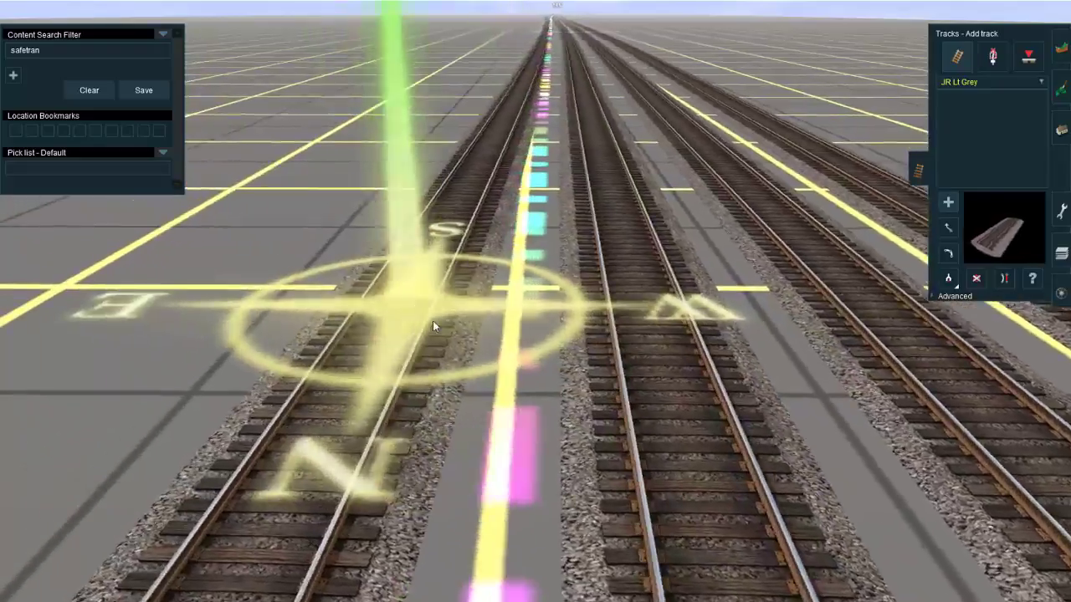
{"action": "scroll", "coordinate": [570, 372], "scroll_direction": "down", "scroll_amount": 10}
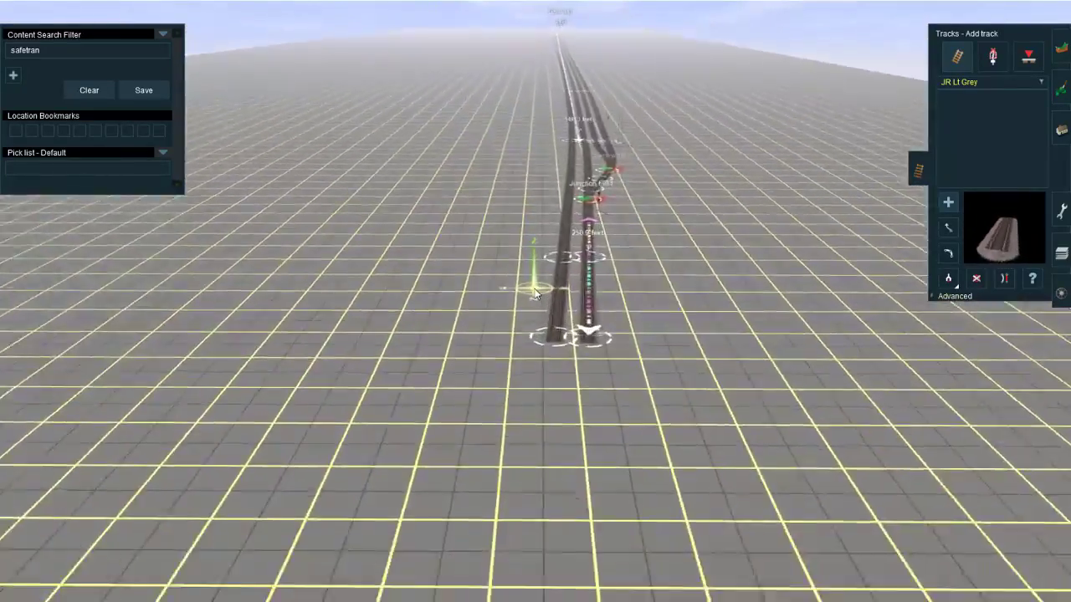
{"action": "scroll", "coordinate": [535, 294], "scroll_direction": "up", "scroll_amount": 5}
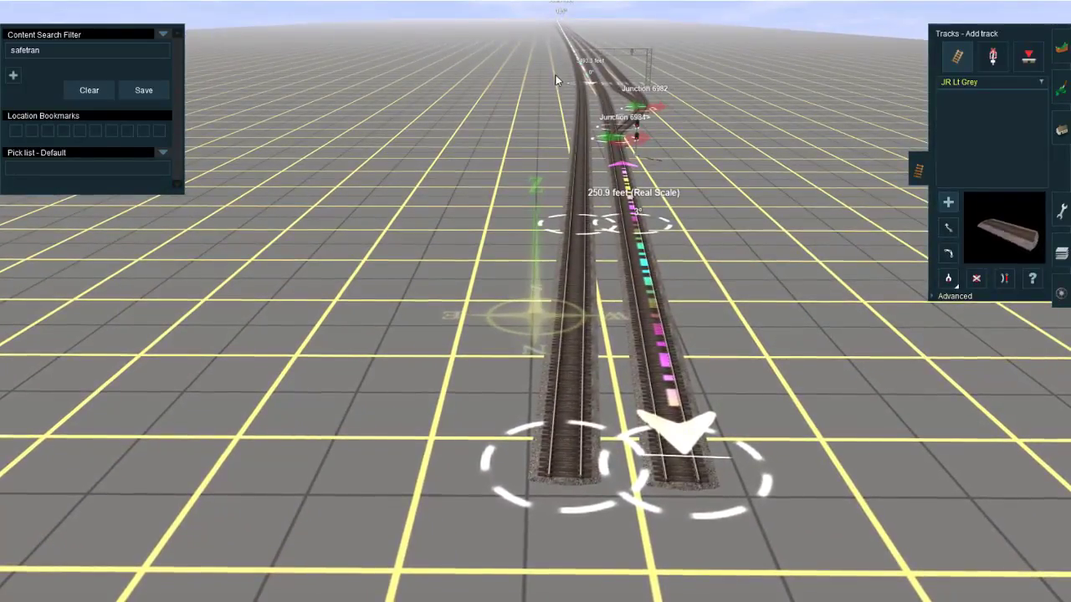
Step: Extend the eastern and western main tracks further north from their ends with JR Lt Grey track
{"action": "right_click", "coordinate": [566, 361]}
{"action": "scroll", "coordinate": [508, 427], "scroll_direction": "down", "scroll_amount": 3}
{"action": "right_click", "coordinate": [508, 428]}
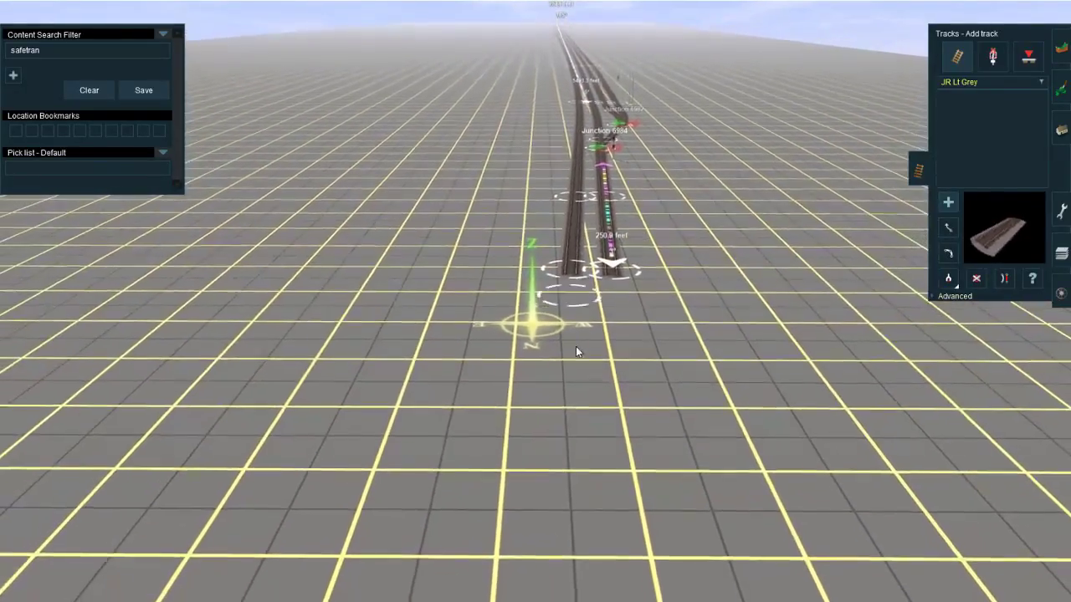
{"action": "mouse_move", "coordinate": [566, 269]}
{"action": "left_mouse_down"}
{"action": "mouse_move", "coordinate": [531, 424]}
{"action": "mouse_move", "coordinate": [553, 433]}
{"action": "left_mouse_up"}
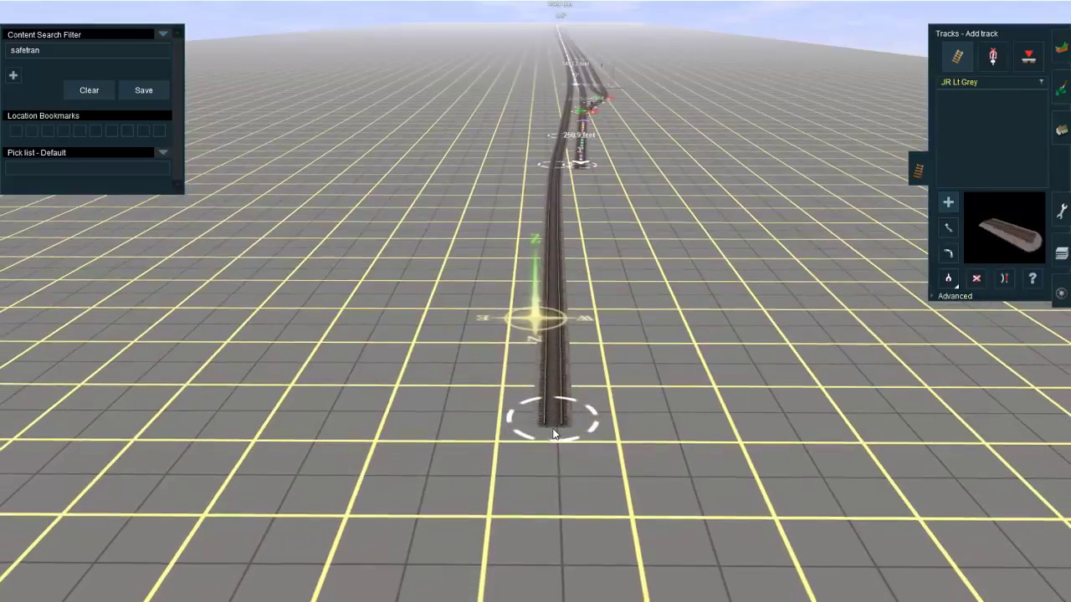
{"action": "left_click_drag", "start_coordinate": [579, 172], "coordinate": [574, 387]}
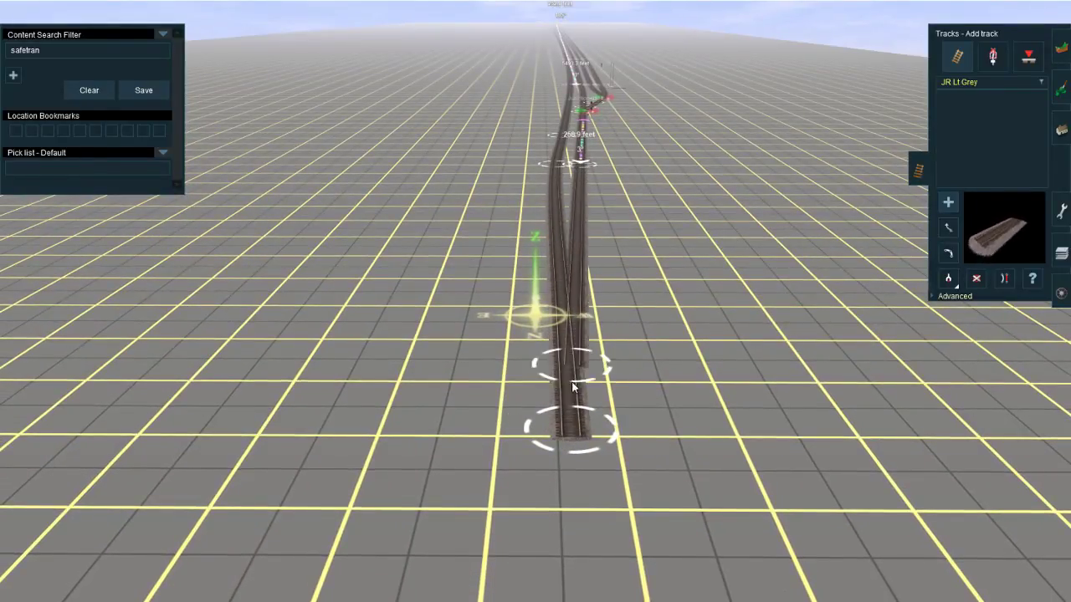
{"action": "right_click", "coordinate": [562, 492]}
{"action": "left_click_drag", "start_coordinate": [573, 438], "coordinate": [513, 566]}
Step: Straighten the new eastern track section and shift its spline point so it runs evenly beside the western track
{"action": "key", "text": "s"}
{"action": "left_click", "coordinate": [535, 460]}
{"action": "right_click_drag", "start_coordinate": [544, 222], "coordinate": [530, 264]}
{"action": "key", "text": "m"}
{"action": "left_click_drag", "start_coordinate": [531, 312], "coordinate": [523, 404]}
{"action": "key", "text": "s"}
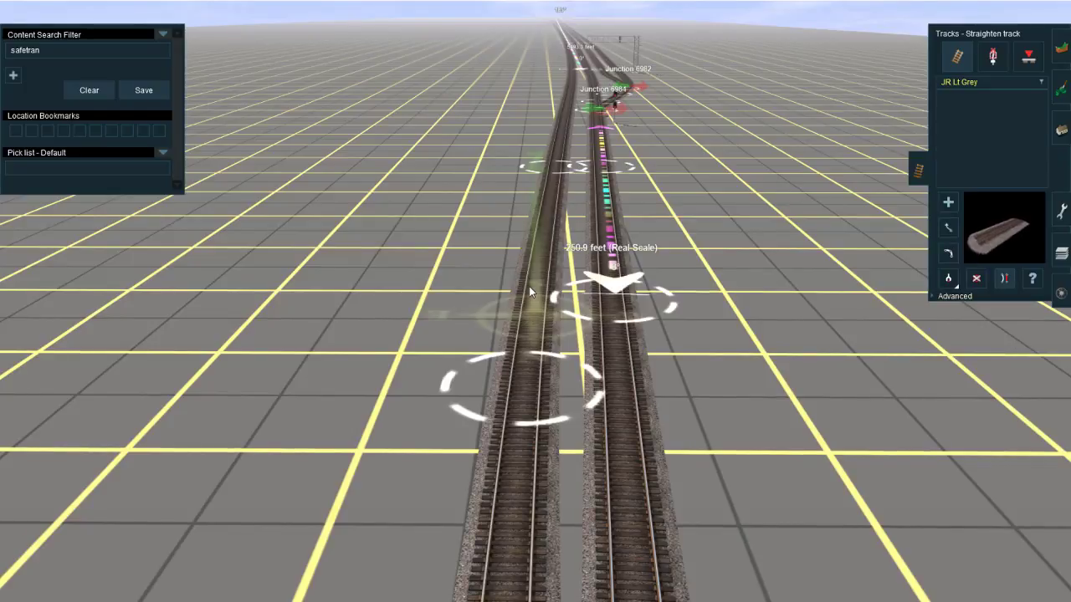
{"action": "left_click", "coordinate": [523, 336]}
{"action": "left_click_drag", "start_coordinate": [522, 413], "coordinate": [526, 354]}
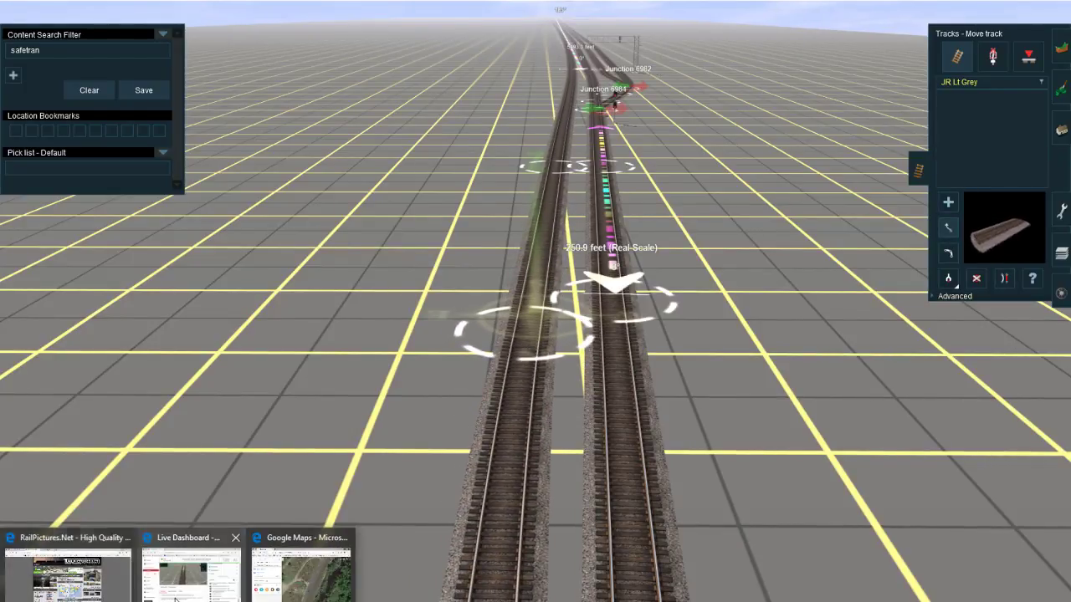
Step: Check the stream's live chat again, return to Trainz, and look over the junctions near the gantry
{"action": "left_click", "coordinate": [176, 595]}
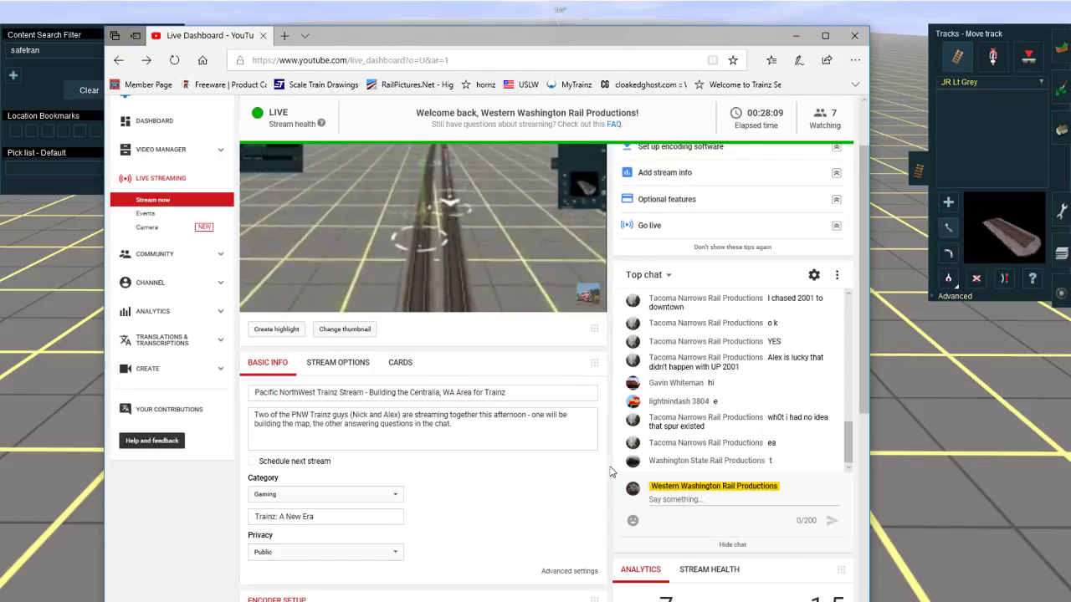
{"action": "right_click", "coordinate": [945, 393]}
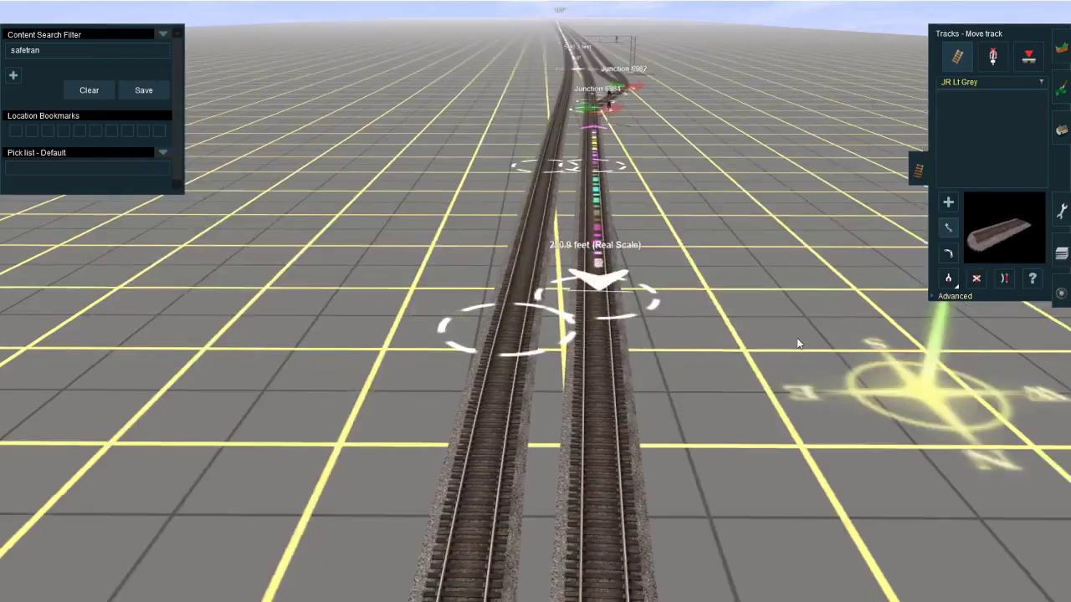
{"action": "right_click", "coordinate": [472, 130]}
{"action": "right_click", "coordinate": [620, 258]}
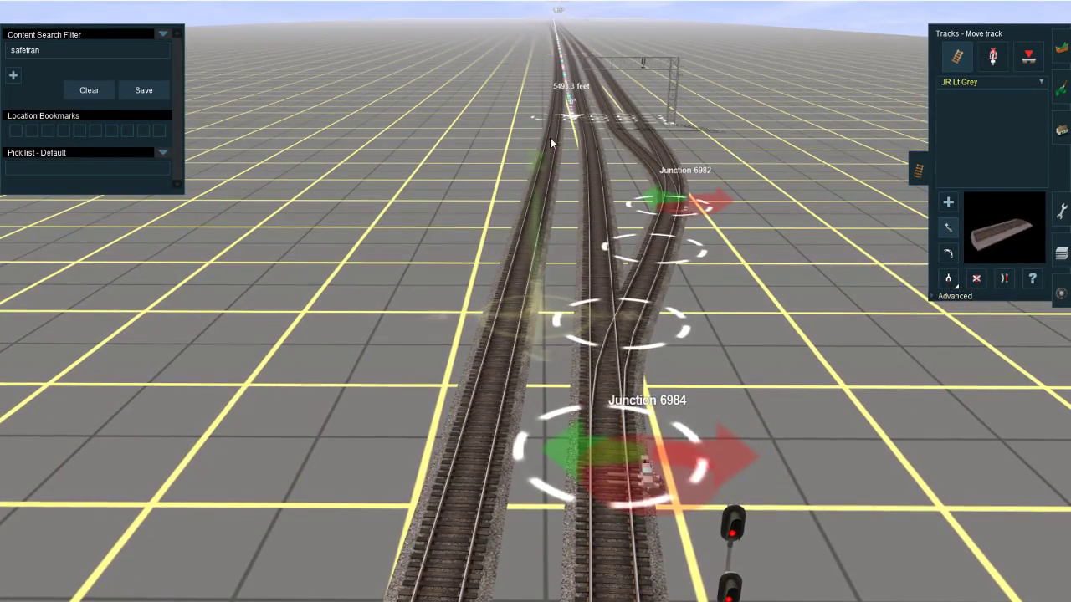
Step: Lay an additional JR Lt Grey track west of the existing tracks, running south from the foot of the signal gantry
{"action": "right_click", "coordinate": [621, 242]}
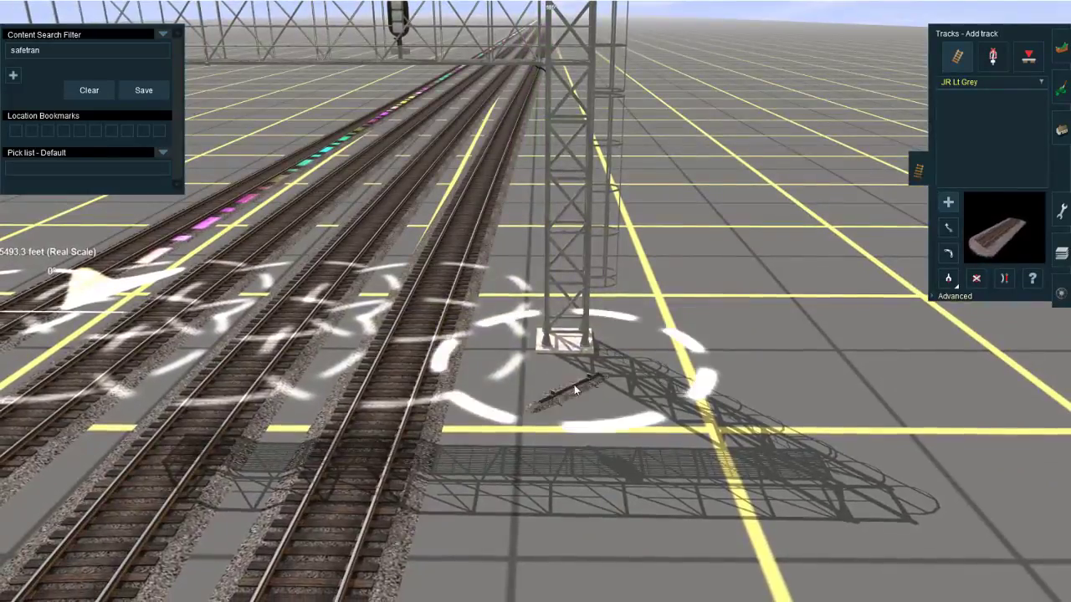
{"action": "right_click", "coordinate": [575, 390]}
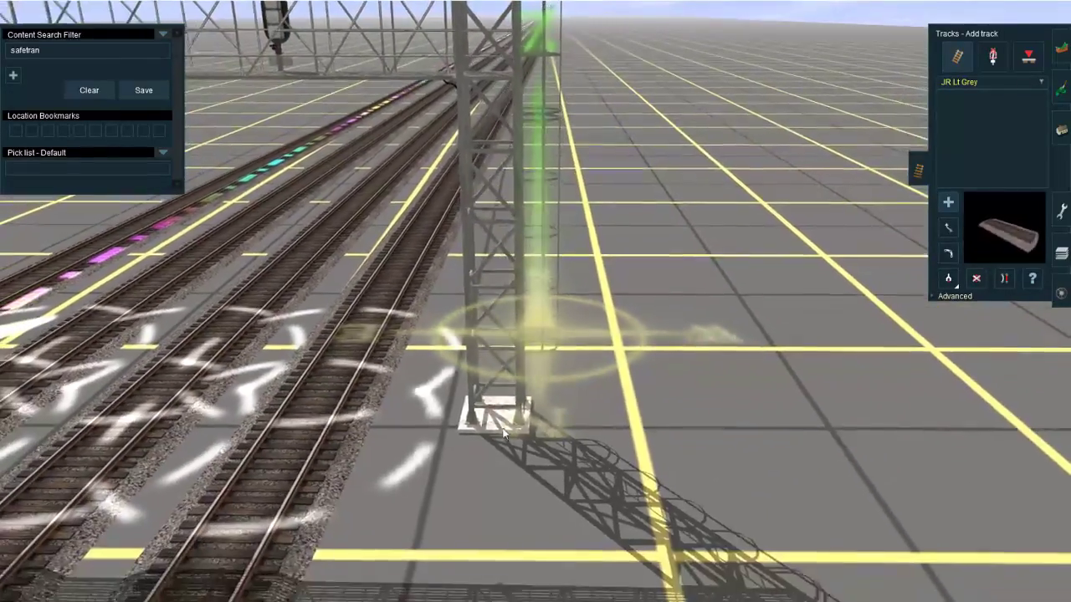
{"action": "left_click", "coordinate": [505, 434]}
{"action": "right_click", "coordinate": [514, 330]}
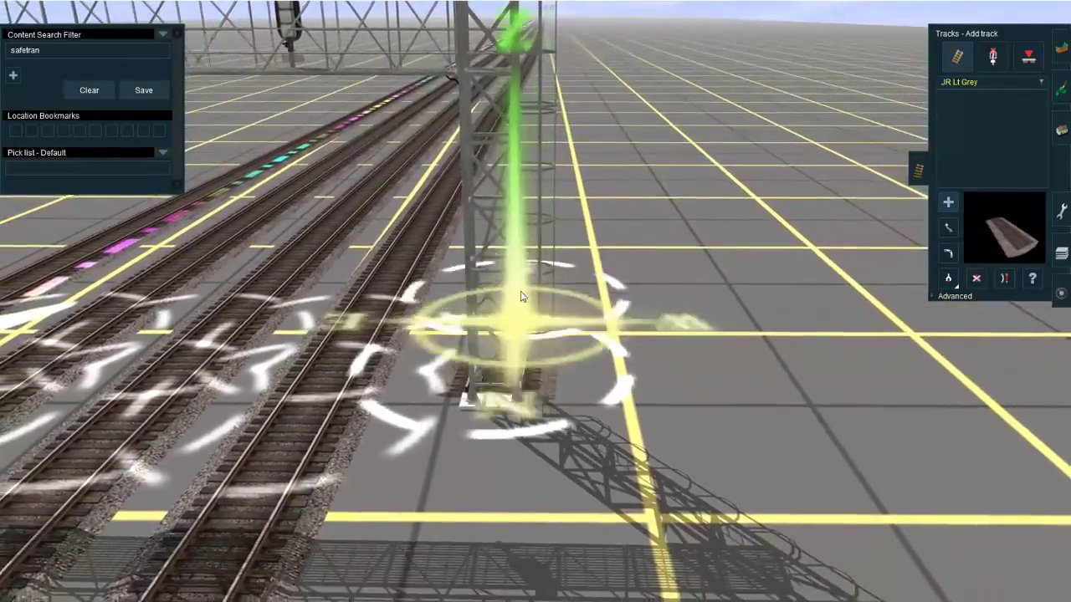
{"action": "right_click", "coordinate": [554, 202]}
{"action": "left_click", "coordinate": [542, 153]}
{"action": "right_click", "coordinate": [469, 469]}
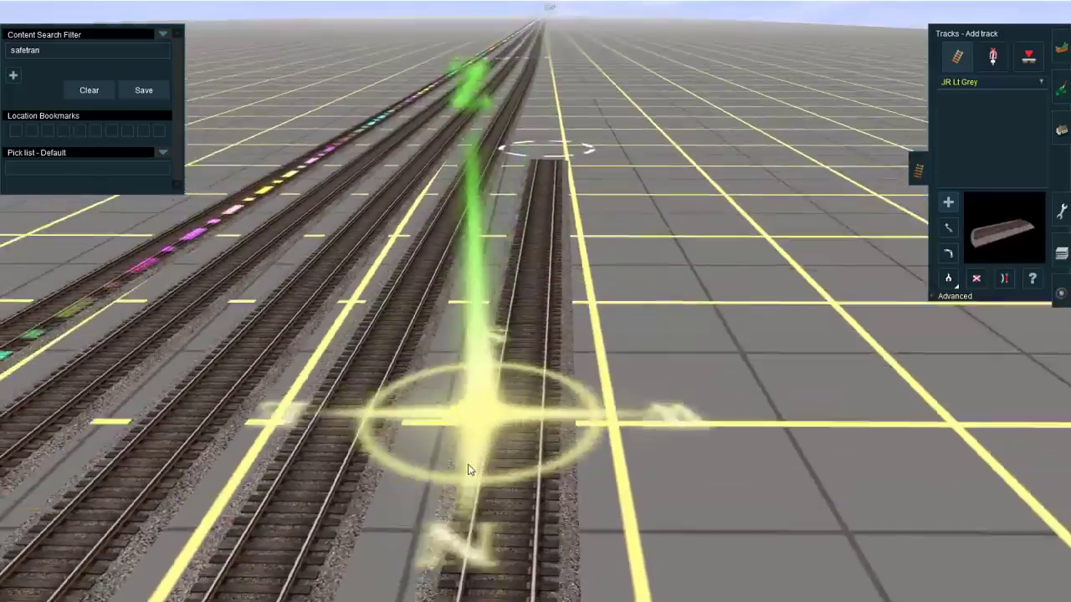
Step: Delete the connecting section of the middle gantry track just north of the signal gantry
{"action": "scroll", "coordinate": [468, 469], "scroll_direction": "down", "scroll_amount": 5}
{"action": "right_click", "coordinate": [488, 426]}
{"action": "right_click", "coordinate": [574, 231]}
{"action": "scroll", "coordinate": [552, 292], "scroll_direction": "up", "scroll_amount": 3}
{"action": "right_click", "coordinate": [540, 316]}
{"action": "right_click", "coordinate": [520, 323]}
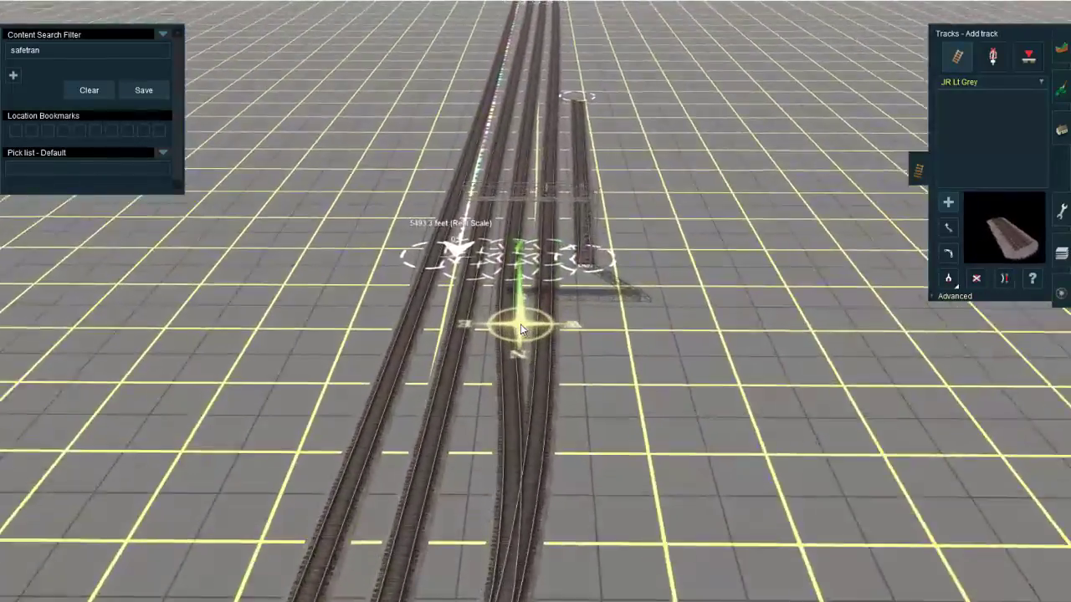
{"action": "key", "text": "d"}
{"action": "left_click", "coordinate": [522, 331]}
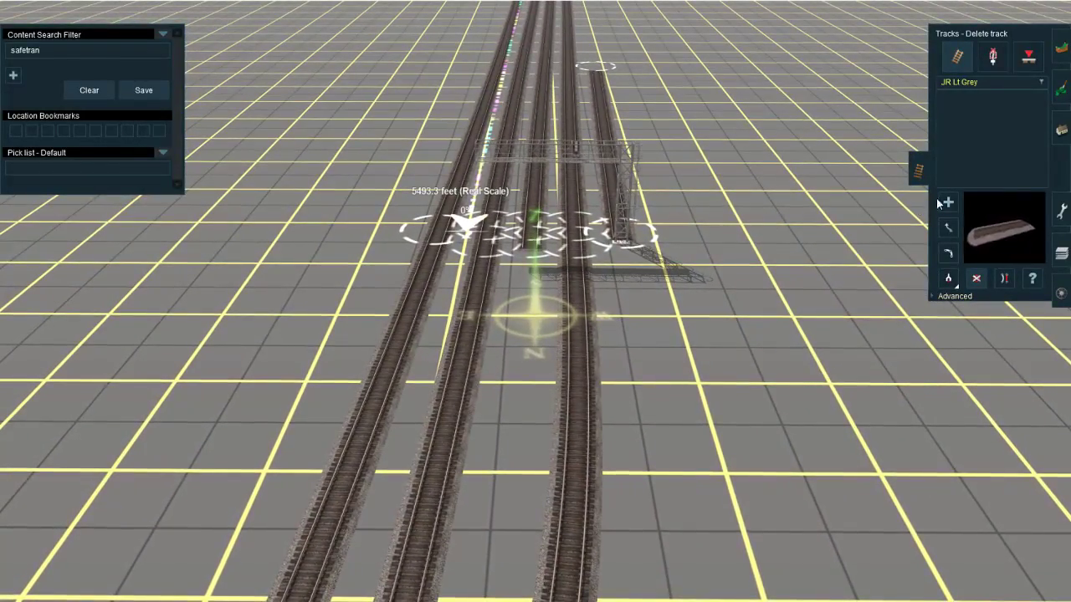
Step: Insert spline points in the tracks north and south of the gantry and delete the short sections attached to it
{"action": "left_click", "coordinate": [954, 297]}
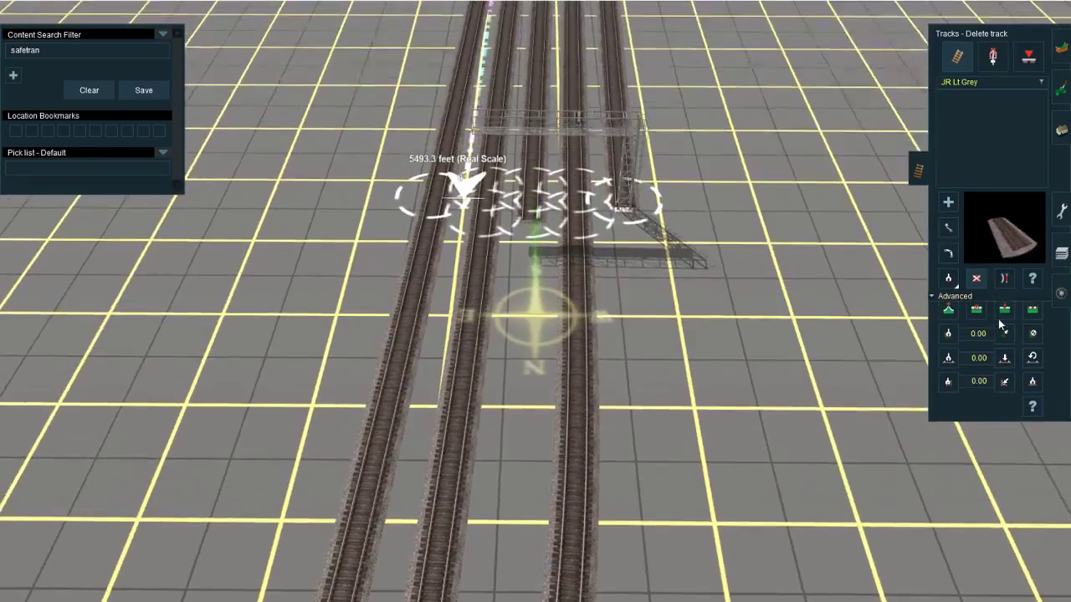
{"action": "left_click", "coordinate": [1004, 317]}
{"action": "left_click", "coordinate": [573, 241]}
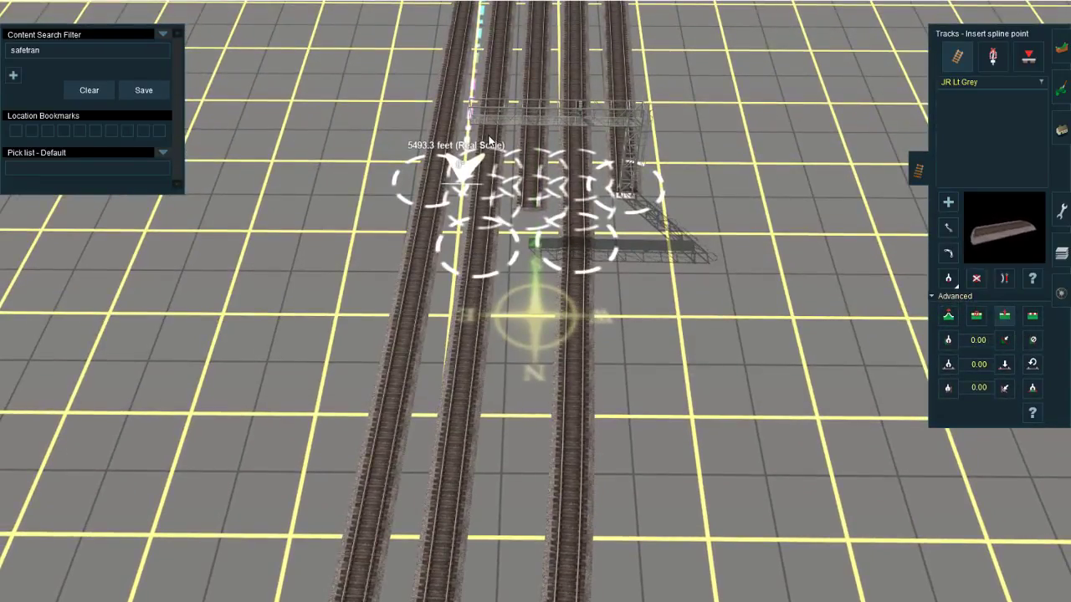
{"action": "right_click_drag", "start_coordinate": [538, 130], "coordinate": [536, 295]}
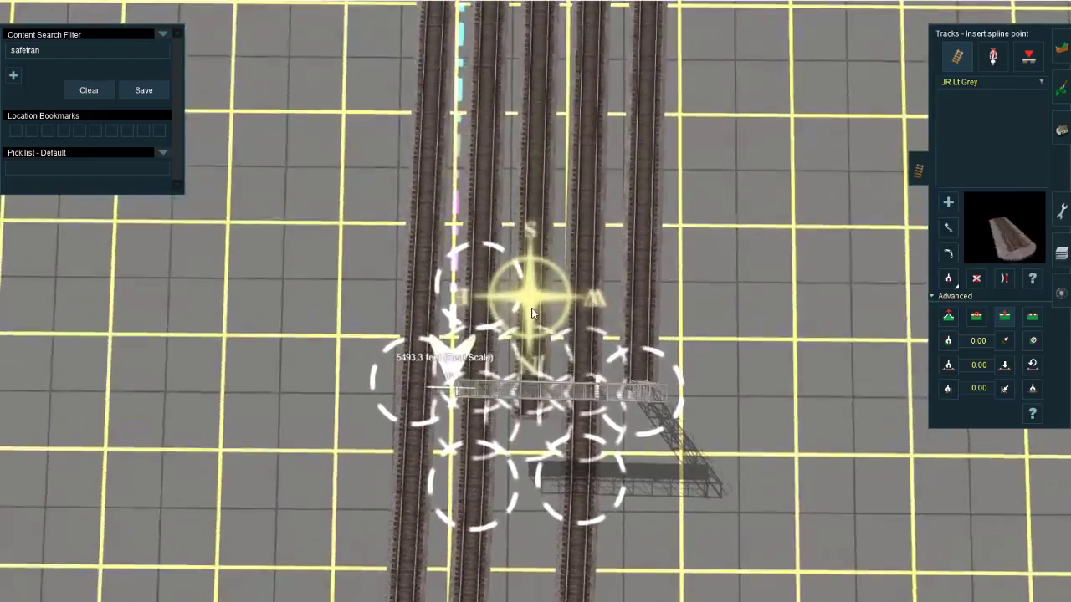
{"action": "left_click", "coordinate": [539, 315]}
{"action": "left_click", "coordinate": [590, 300]}
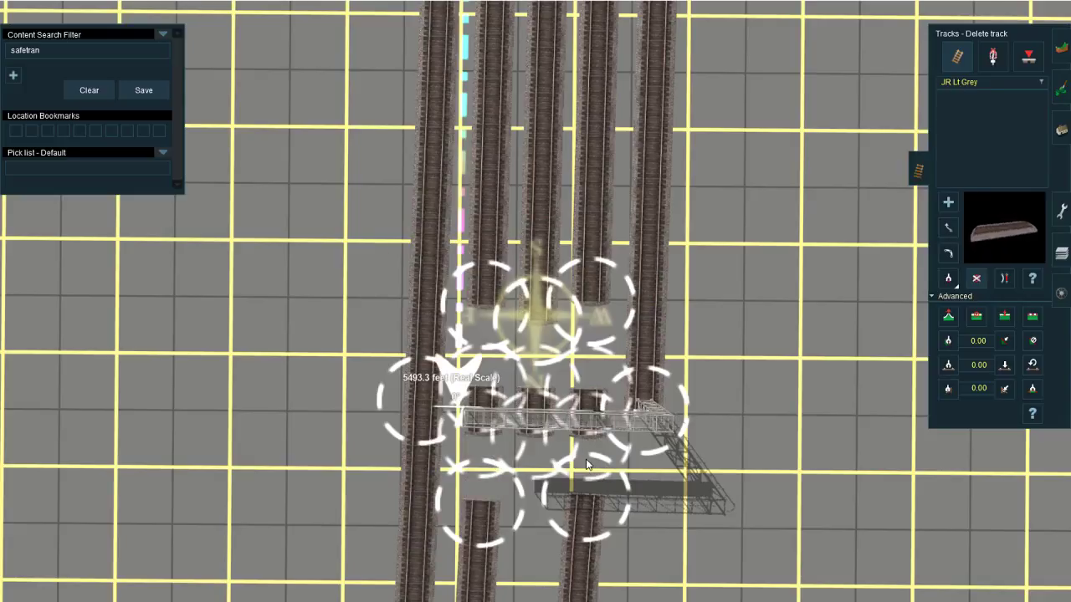
Step: Move the Safetran 3t 1h signal gantry one track west and reconnect the cut track ends around it
{"action": "left_click", "coordinate": [1060, 129]}
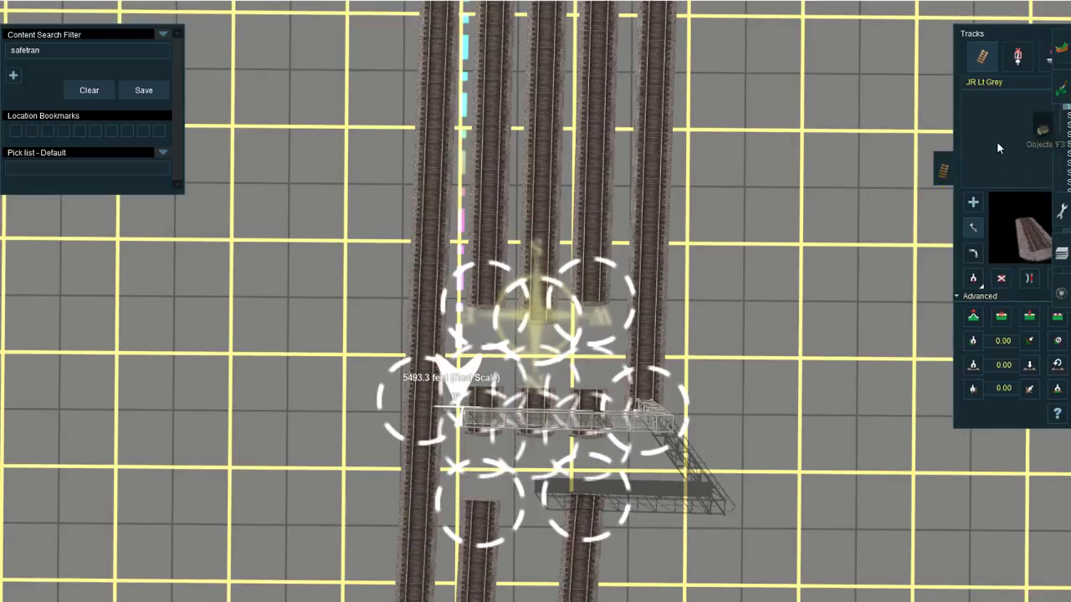
{"action": "left_click_drag", "start_coordinate": [613, 424], "coordinate": [682, 416]}
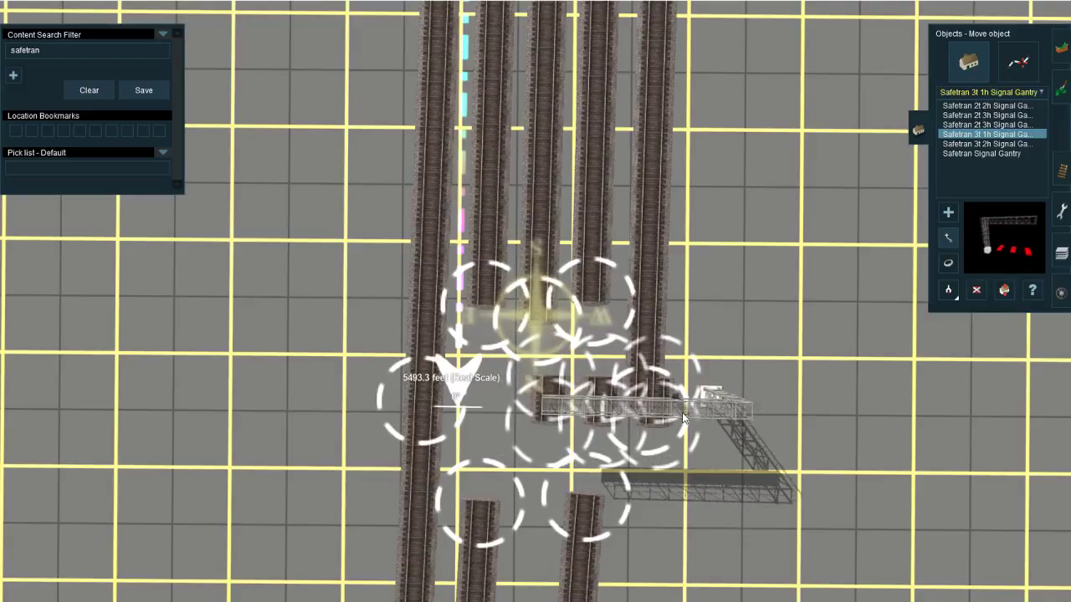
{"action": "left_click", "coordinate": [1061, 172]}
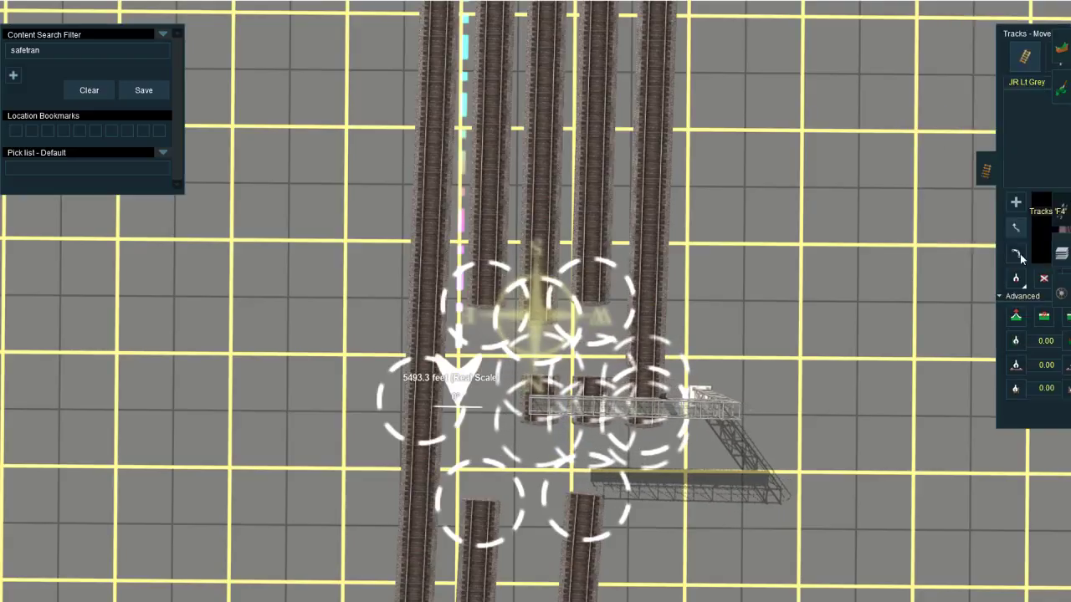
{"action": "left_click_drag", "start_coordinate": [647, 403], "coordinate": [645, 367]}
{"action": "left_click_drag", "start_coordinate": [593, 307], "coordinate": [594, 378]}
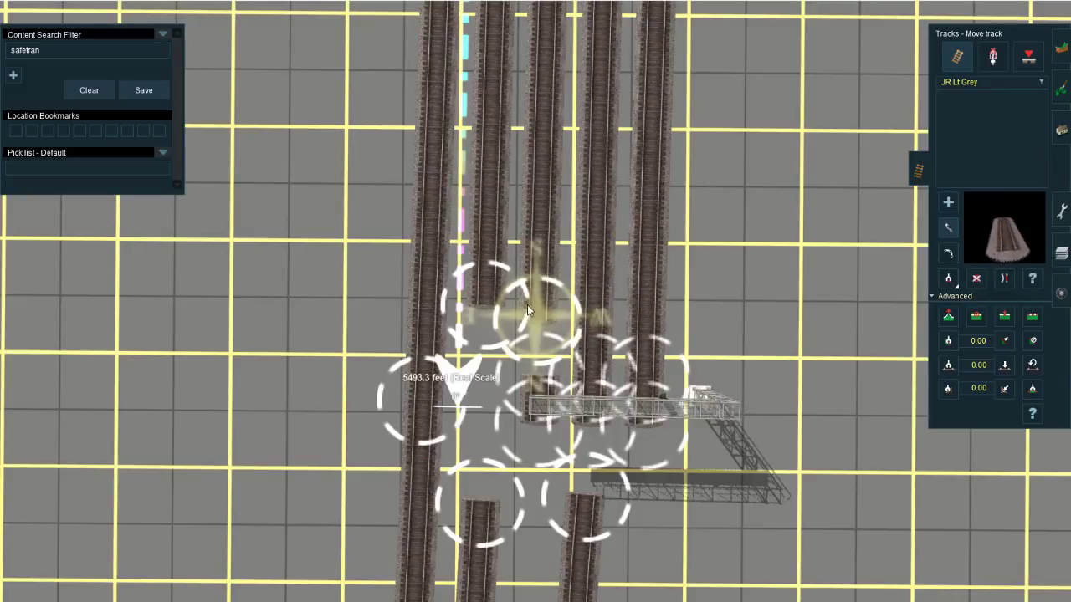
{"action": "left_click_drag", "start_coordinate": [491, 352], "coordinate": [492, 488]}
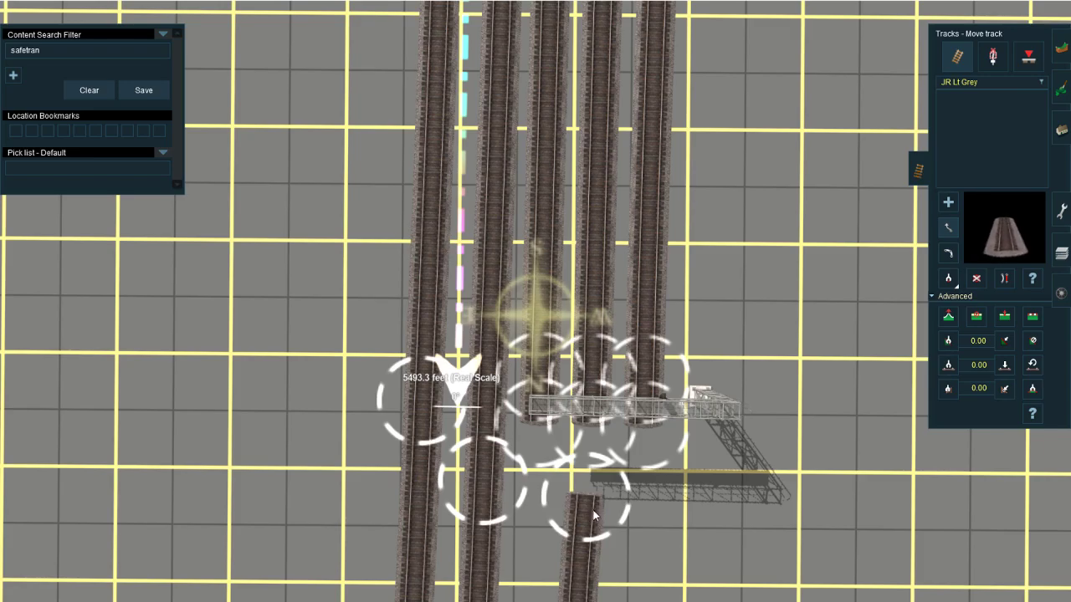
Step: Delete the curved connecting track north of the gantry and the western main track section ending at Junction 6984
{"action": "scroll", "coordinate": [589, 442], "scroll_direction": "down", "scroll_amount": 5}
{"action": "right_click", "coordinate": [529, 425]}
{"action": "scroll", "coordinate": [528, 425], "scroll_direction": "up", "scroll_amount": 4}
{"action": "key", "text": "d"}
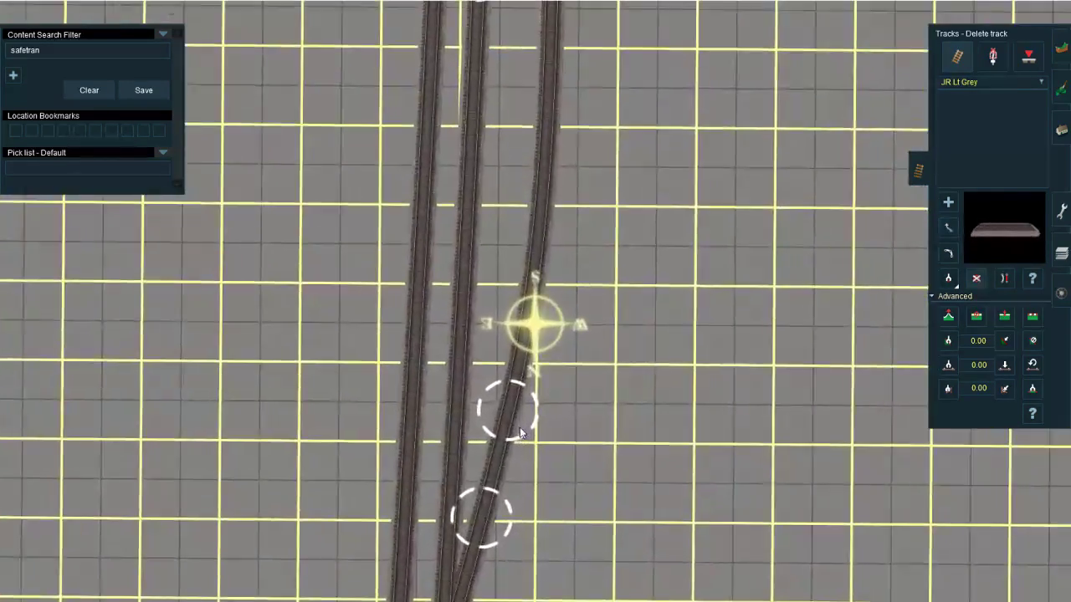
{"action": "left_click", "coordinate": [505, 447]}
{"action": "right_click", "coordinate": [501, 479]}
{"action": "left_click", "coordinate": [502, 478]}
{"action": "left_click", "coordinate": [510, 470]}
{"action": "right_click", "coordinate": [502, 506]}
{"action": "right_click", "coordinate": [519, 393]}
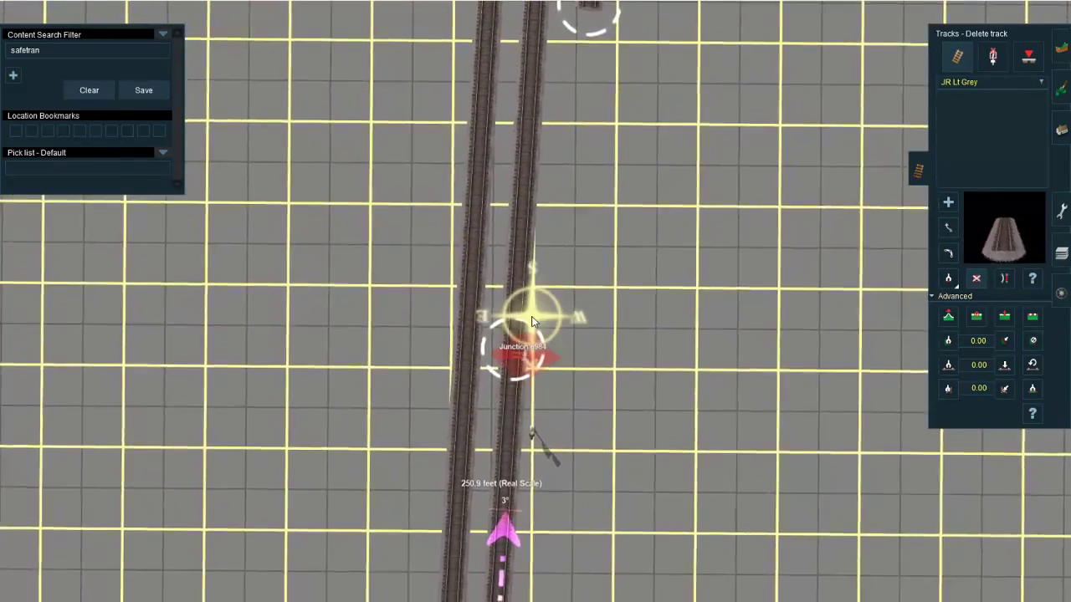
{"action": "scroll", "coordinate": [534, 303], "scroll_direction": "up", "scroll_amount": 3}
{"action": "left_click", "coordinate": [534, 314]}
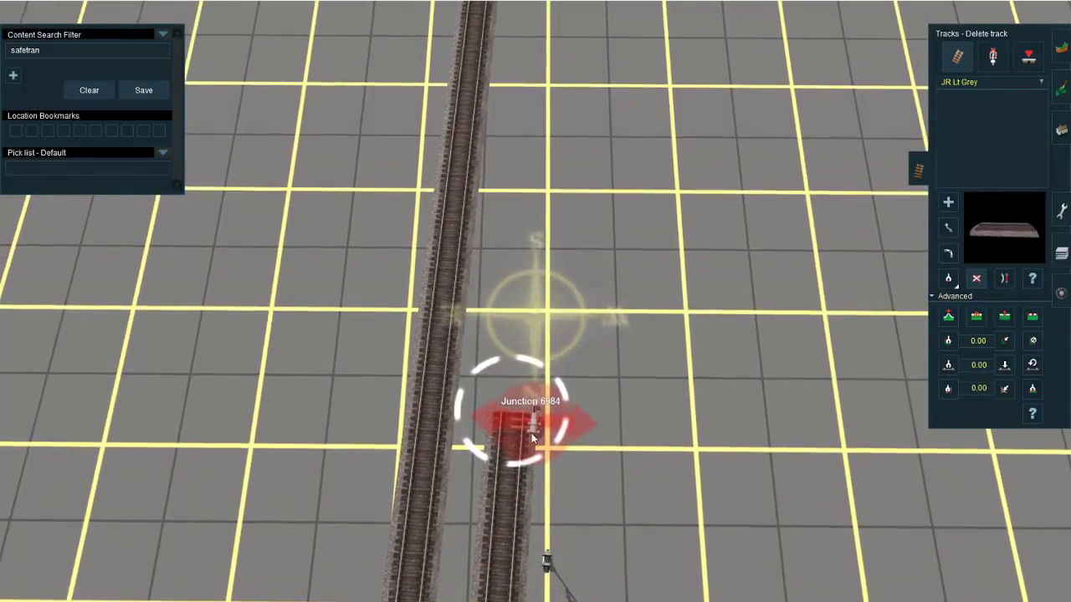
Step: Restore the main track section at Junction 6984 and delete the switch lever standing beside it
{"action": "left_click", "coordinate": [529, 402]}
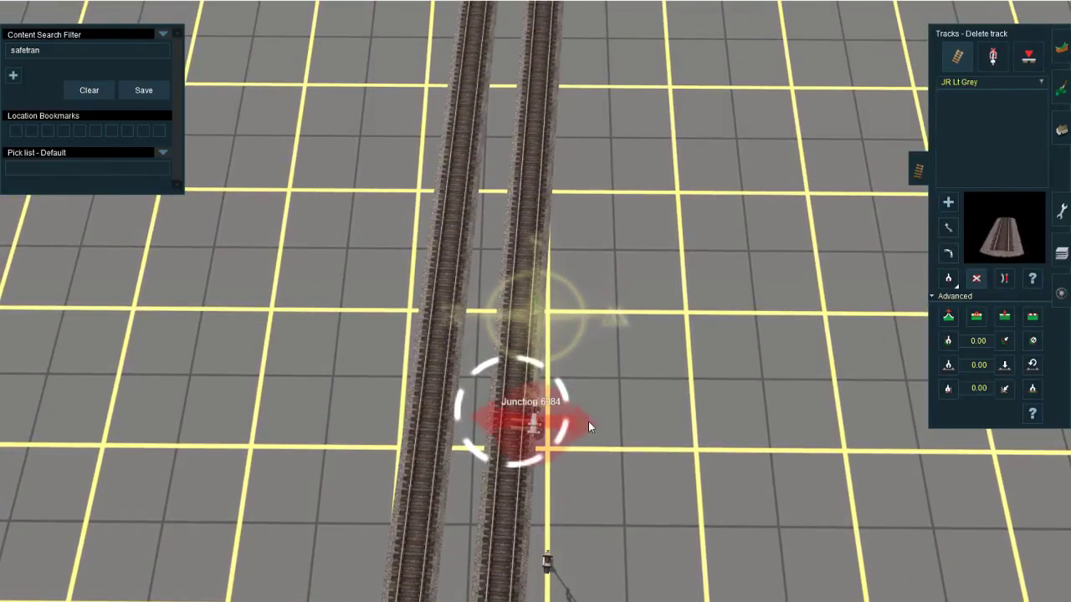
{"action": "left_click", "coordinate": [990, 64]}
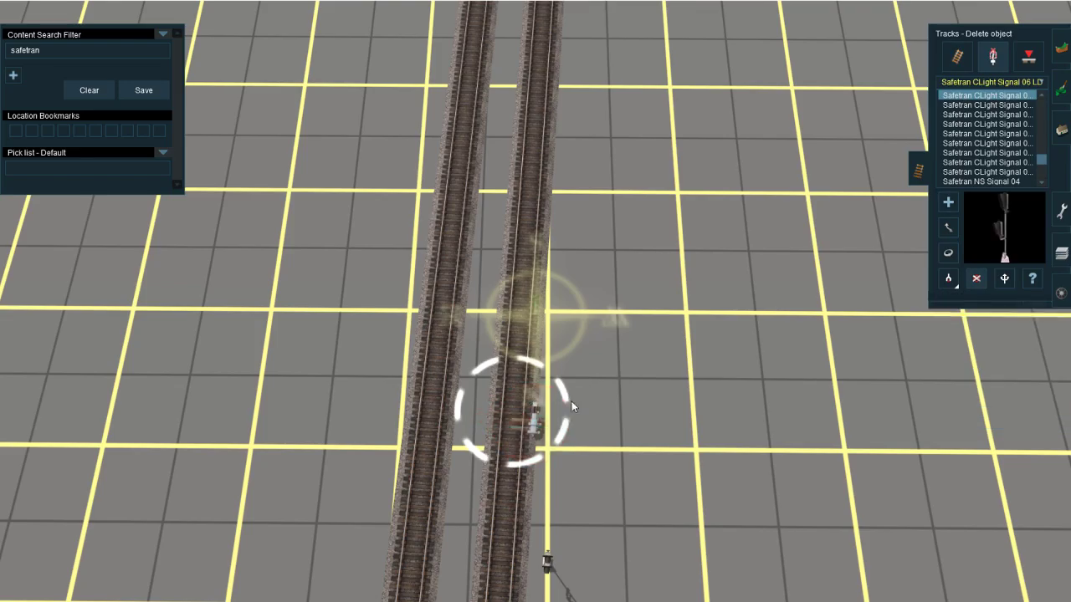
{"action": "right_click", "coordinate": [567, 116]}
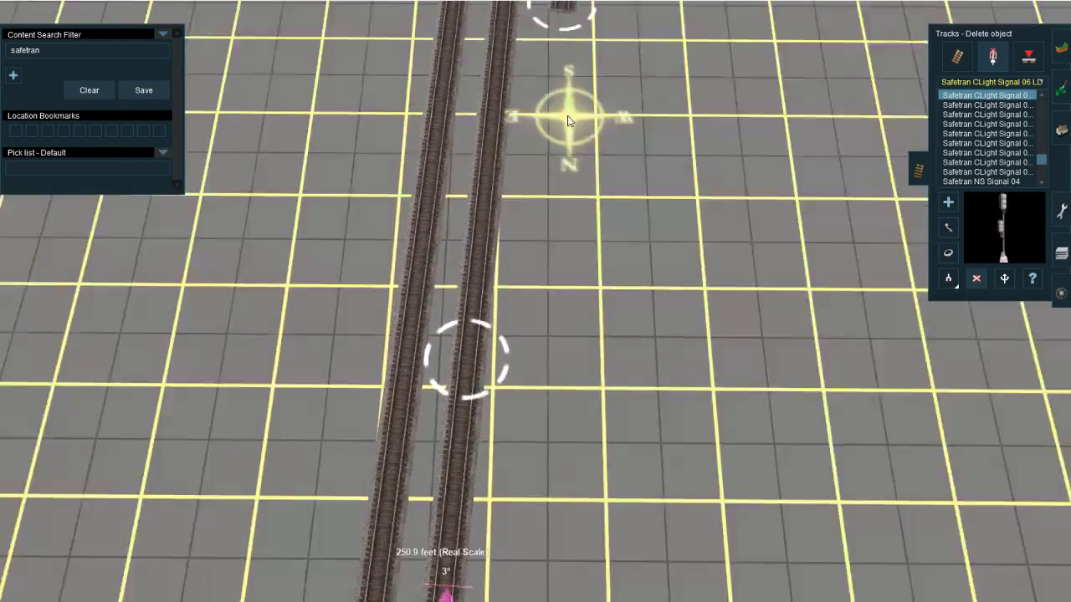
Step: Delete the dead-end track section running north from the signal gantry beside the two main tracks
{"action": "key", "text": "Down"}
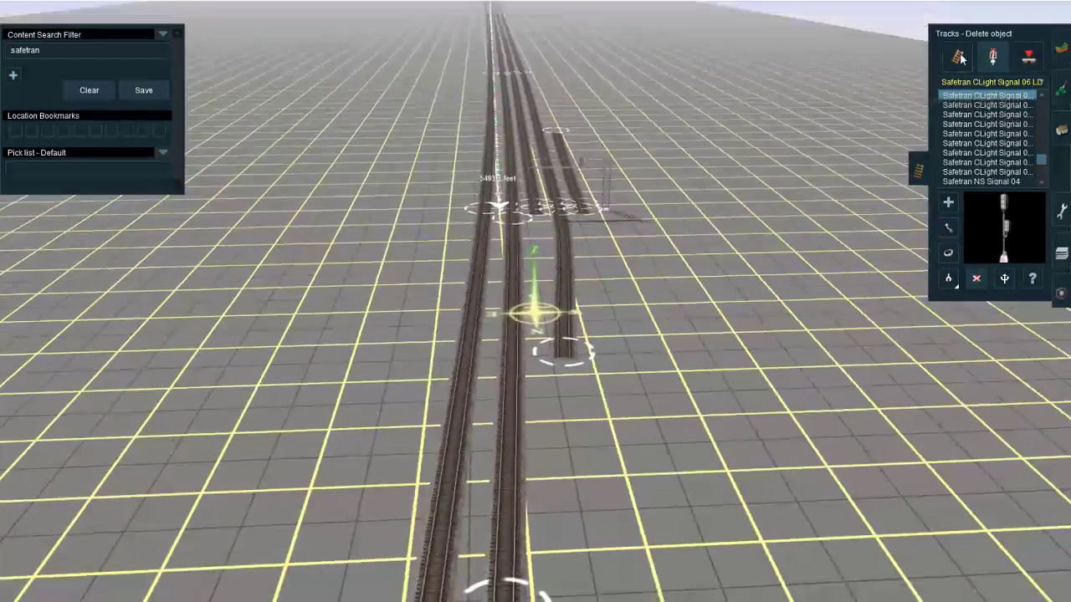
{"action": "left_click", "coordinate": [958, 57]}
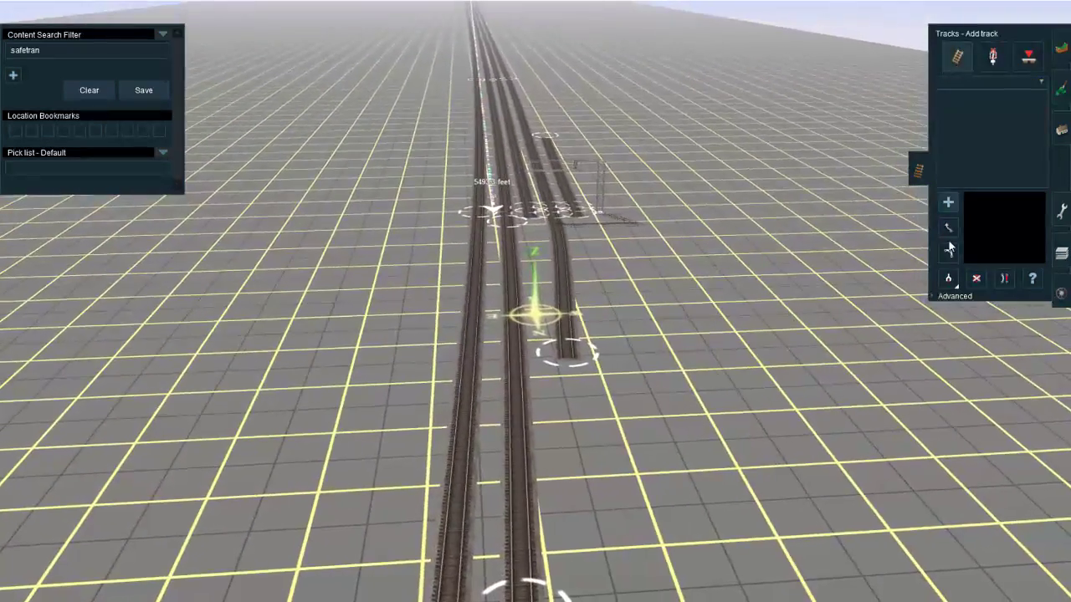
{"action": "right_click", "coordinate": [483, 230]}
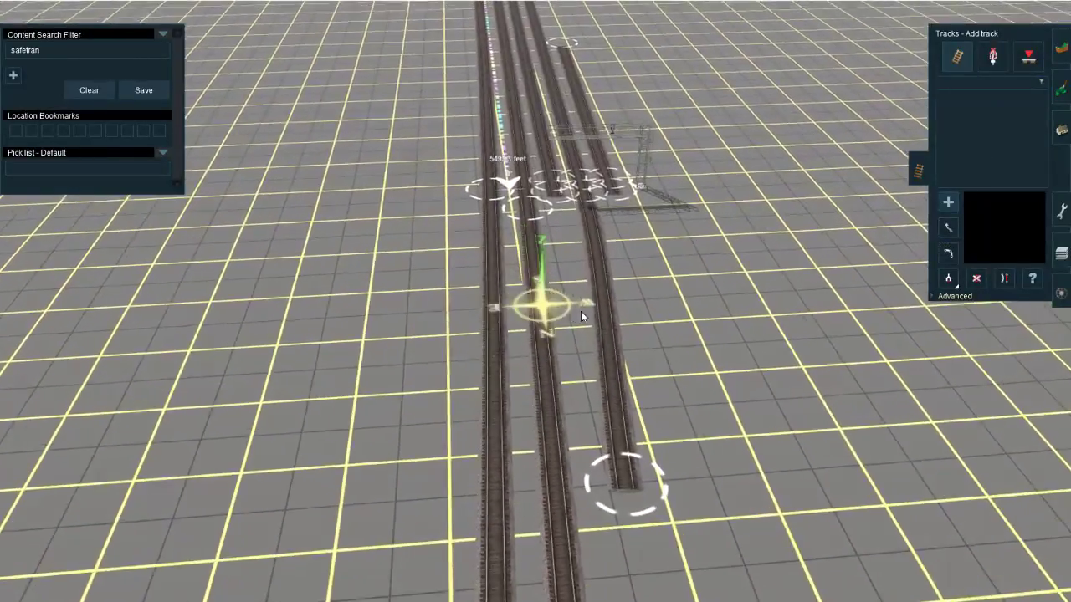
{"action": "key", "text": "d"}
{"action": "left_click", "coordinate": [552, 360]}
Step: Switch to Google Maps in the browser and examine the satellite view of the tracks around the signal bridge
{"action": "mouse_move", "coordinate": [101, 601]}
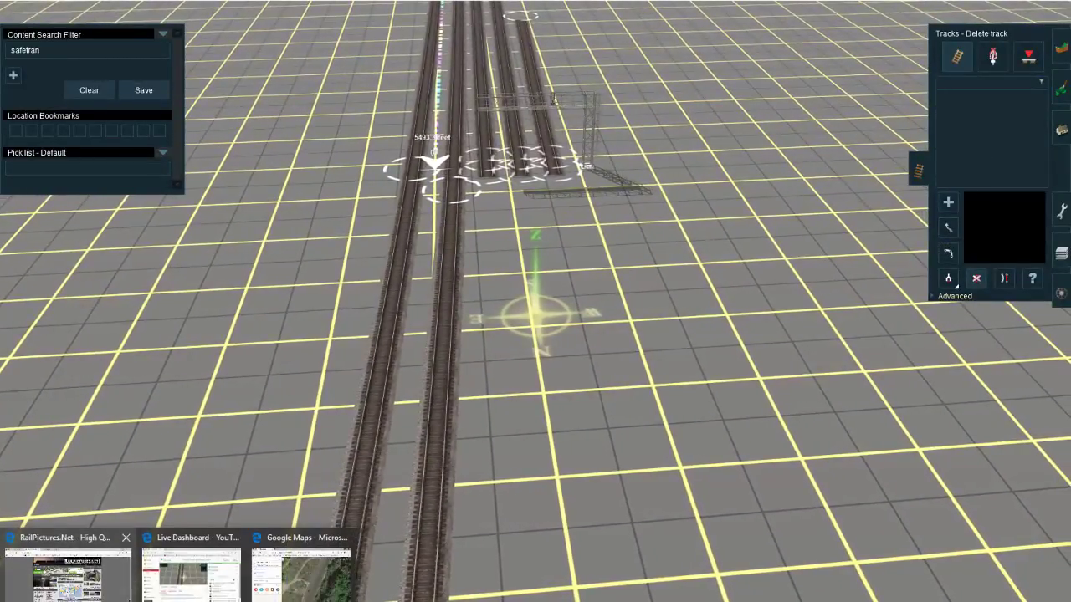
{"action": "left_click", "coordinate": [292, 583]}
{"action": "left_click_drag", "start_coordinate": [697, 434], "coordinate": [751, 217]}
{"action": "left_click_drag", "start_coordinate": [721, 376], "coordinate": [787, 276]}
{"action": "left_click_drag", "start_coordinate": [532, 388], "coordinate": [601, 284]}
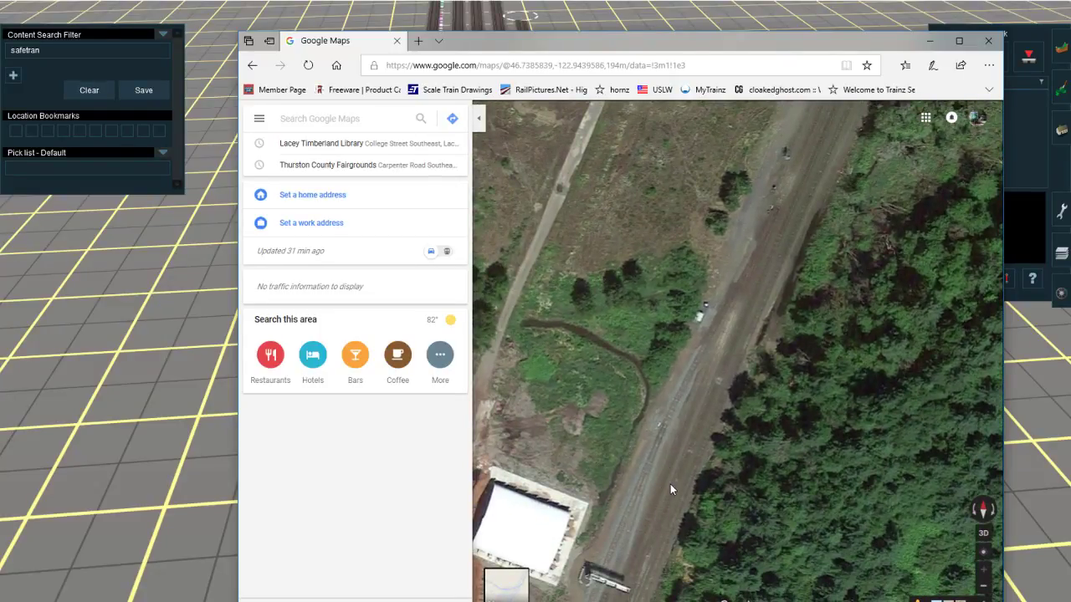
{"action": "left_click_drag", "start_coordinate": [670, 488], "coordinate": [668, 467]}
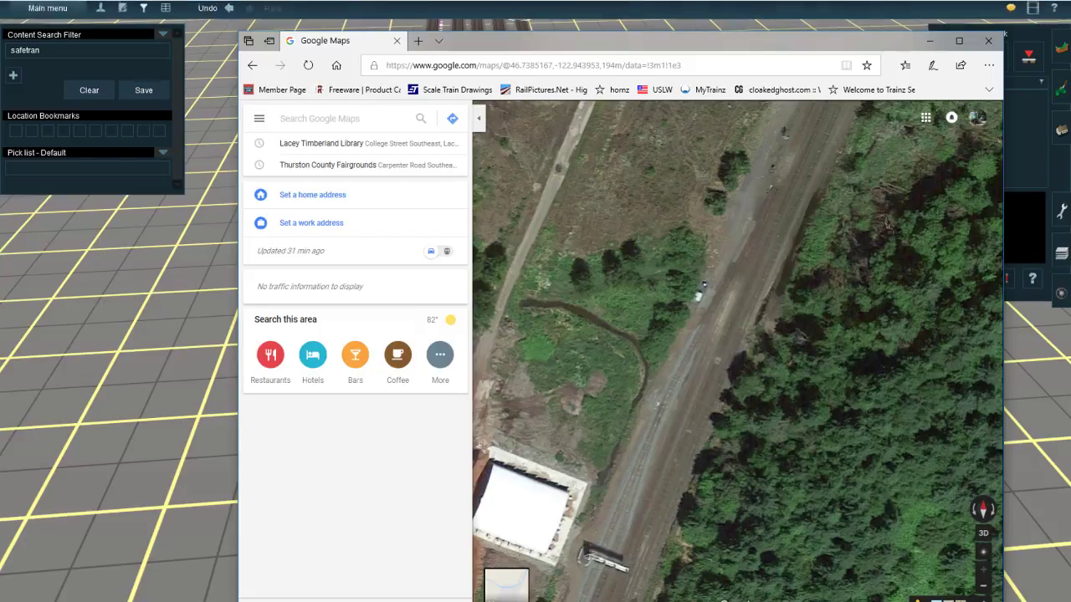
{"action": "left_click", "coordinate": [782, 15]}
Step: Lay JR Lt Grey track north from the third gantry track, parallel to the main tracks, as far as Junction 7212
{"action": "right_click", "coordinate": [571, 90]}
{"action": "right_click", "coordinate": [502, 277]}
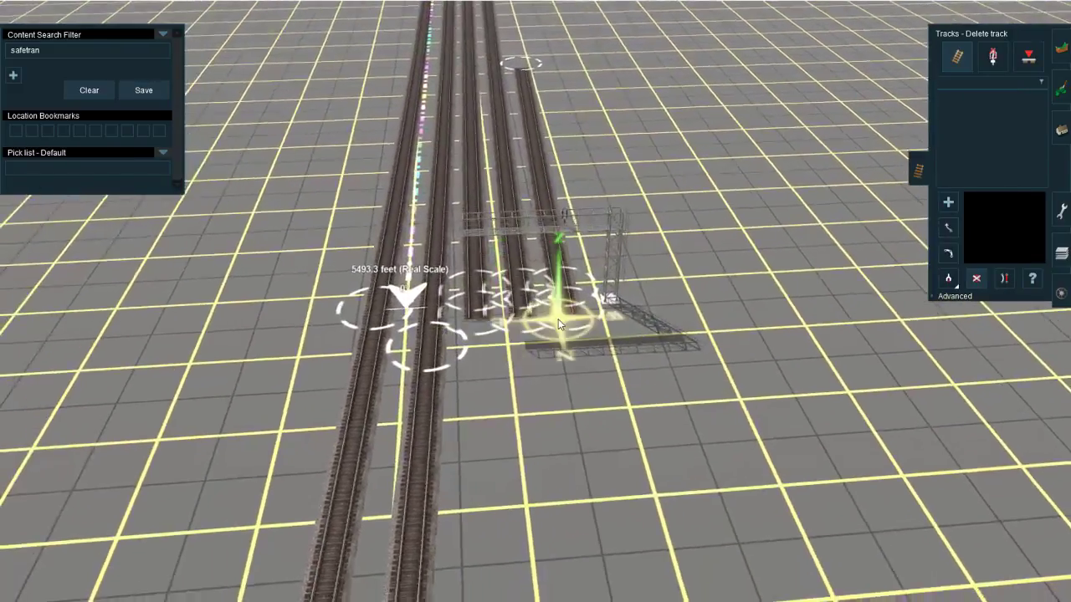
{"action": "scroll", "coordinate": [502, 285], "scroll_direction": "down", "scroll_amount": 8}
{"action": "right_click", "coordinate": [502, 288]}
{"action": "scroll", "coordinate": [531, 301], "scroll_direction": "up", "scroll_amount": 5}
{"action": "left_click", "coordinate": [995, 82]}
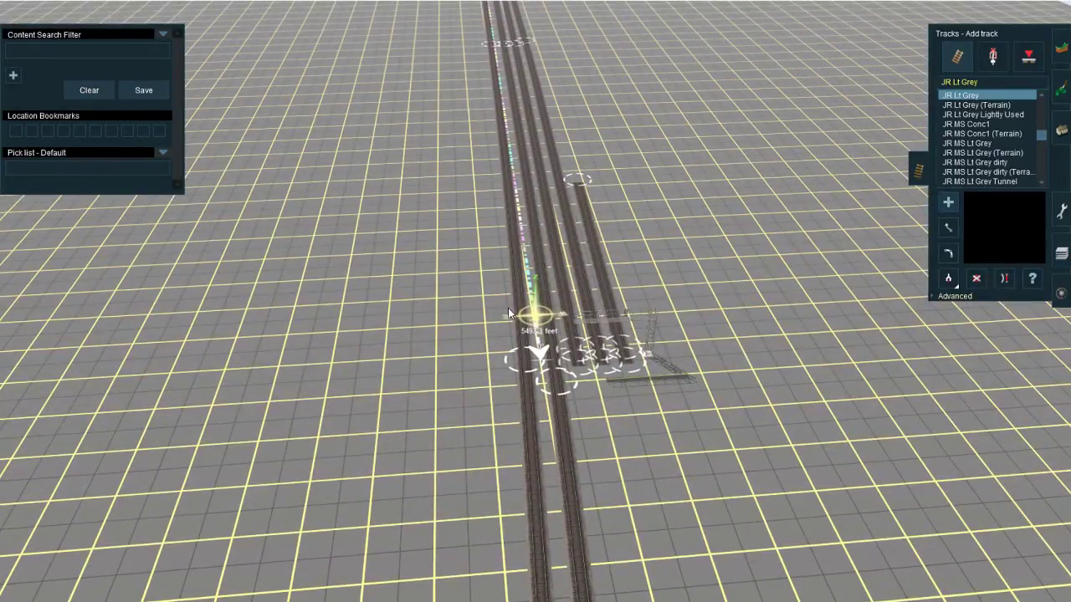
{"action": "right_click_drag", "start_coordinate": [585, 407], "coordinate": [549, 376]}
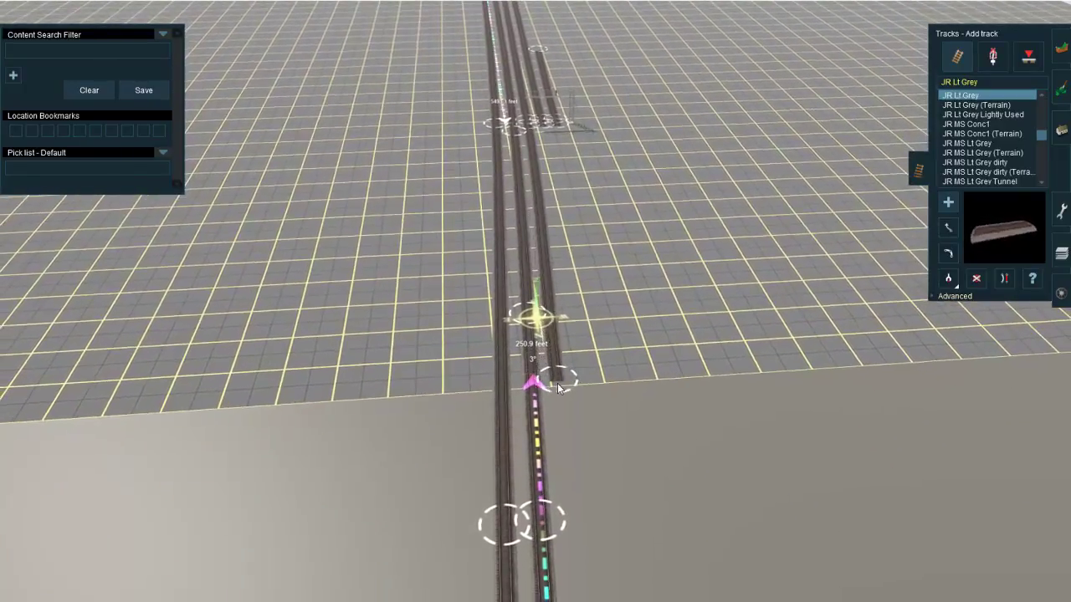
{"action": "left_click", "coordinate": [559, 381]}
{"action": "right_click_drag", "start_coordinate": [559, 421], "coordinate": [542, 420]}
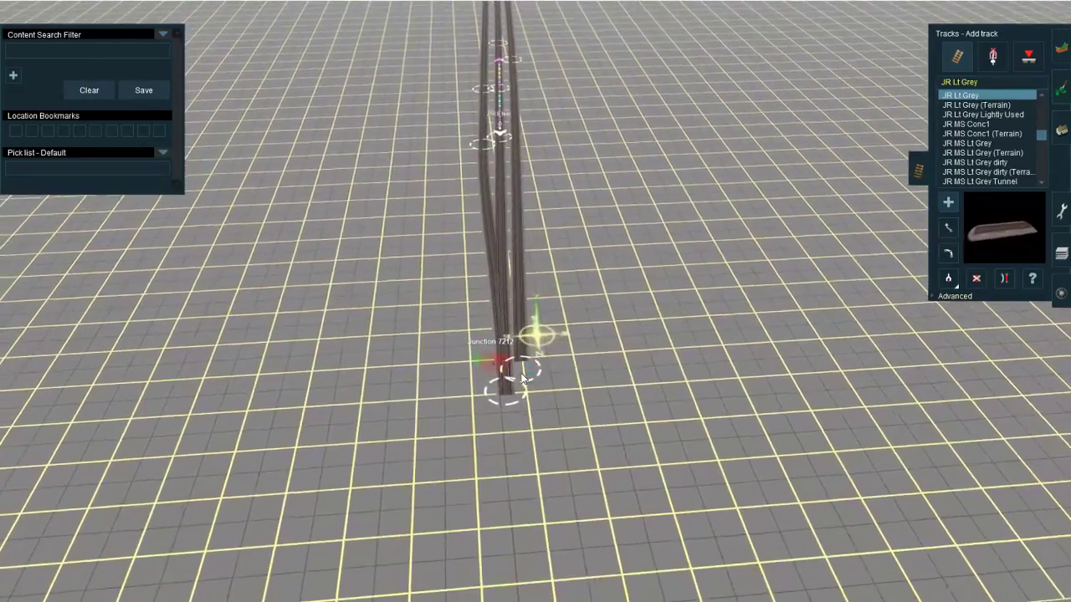
Step: Extend the new track north past Junction 7212 to the end of the neighbouring main track and straighten its sections
{"action": "left_click", "coordinate": [531, 371]}
{"action": "key", "text": "s"}
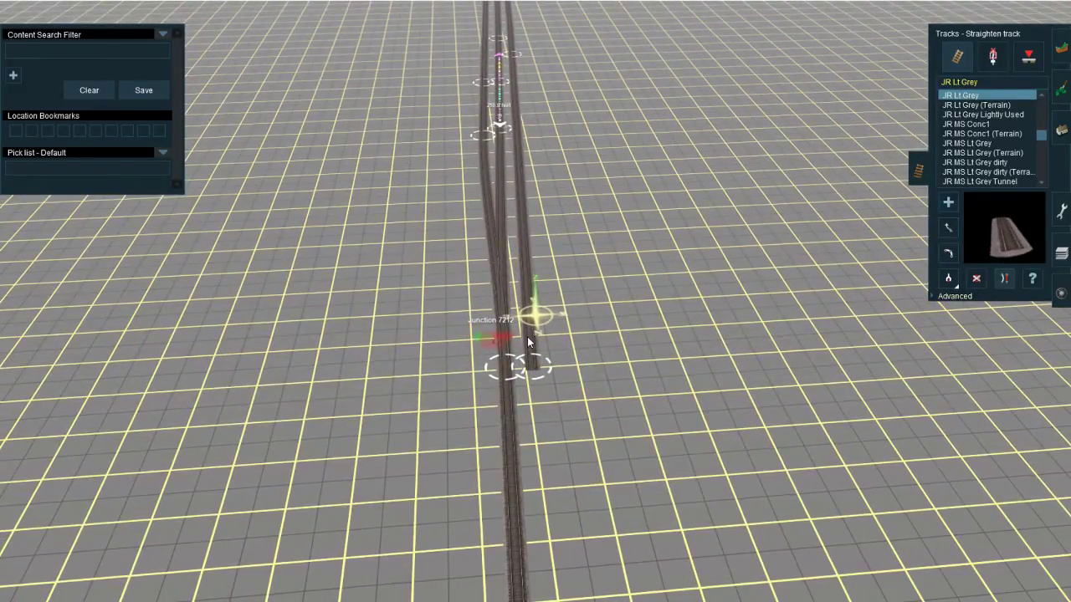
{"action": "right_click_drag", "start_coordinate": [550, 220], "coordinate": [540, 385]}
{"action": "key", "text": "a"}
{"action": "left_click", "coordinate": [531, 360]}
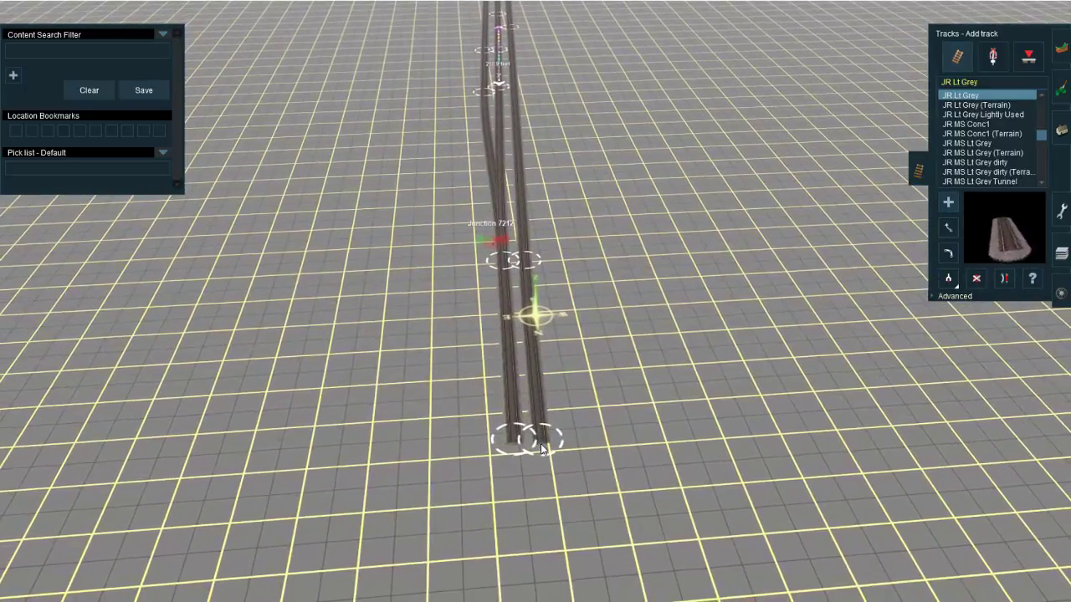
{"action": "left_click", "coordinate": [542, 443]}
{"action": "key", "text": "s"}
{"action": "left_click", "coordinate": [543, 412]}
Step: Add a short track north of the gantry from the westernmost gantry track and join the neighbouring gantry track into it
{"action": "right_click_drag", "start_coordinate": [545, 108], "coordinate": [516, 307]}
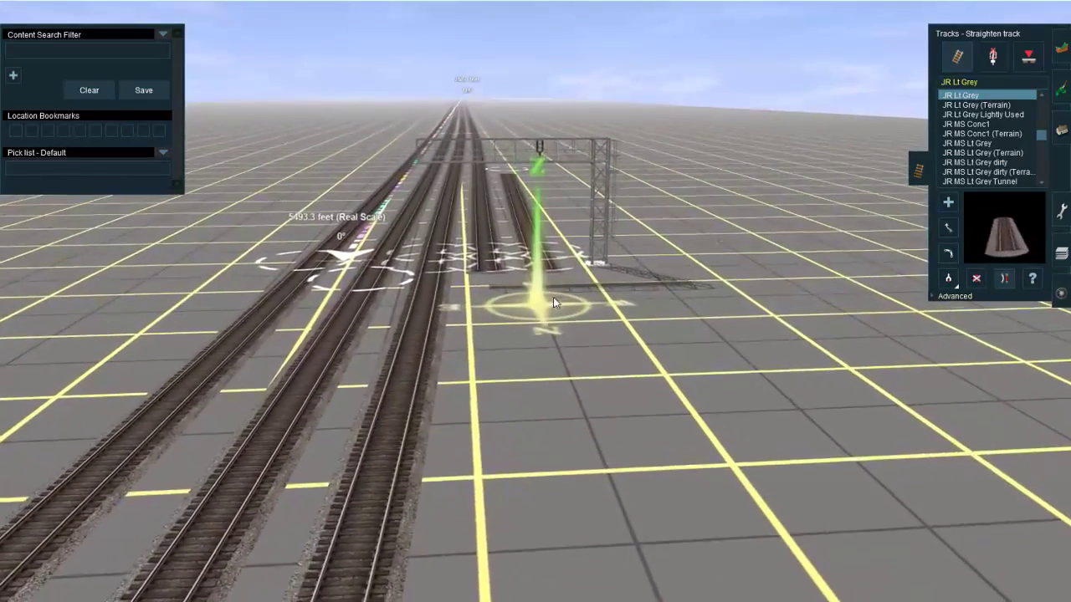
{"action": "key", "text": "a"}
{"action": "left_click", "coordinate": [542, 272]}
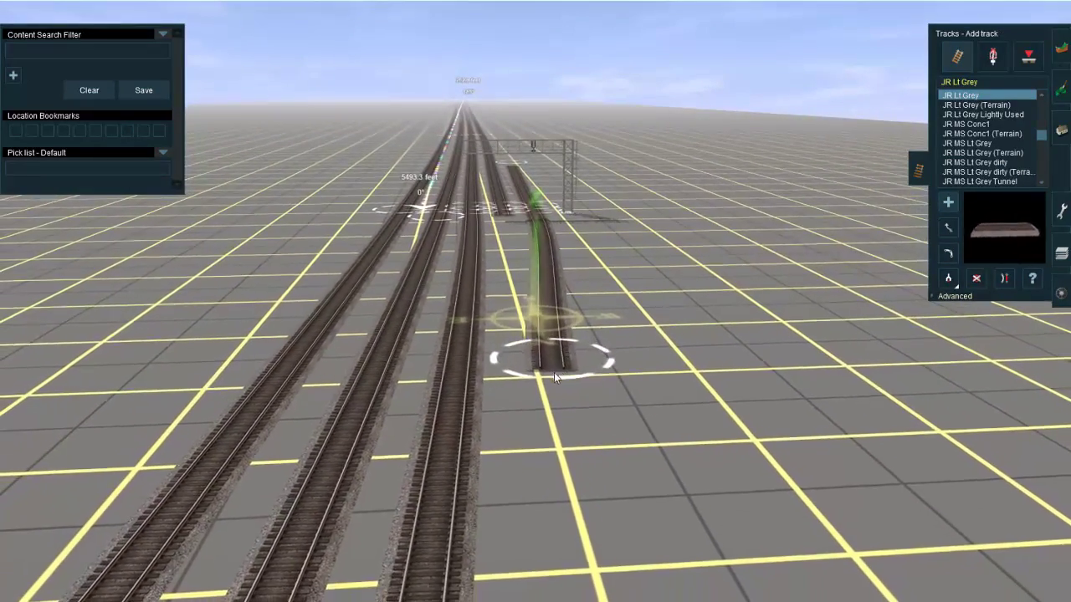
{"action": "left_click", "coordinate": [564, 286]}
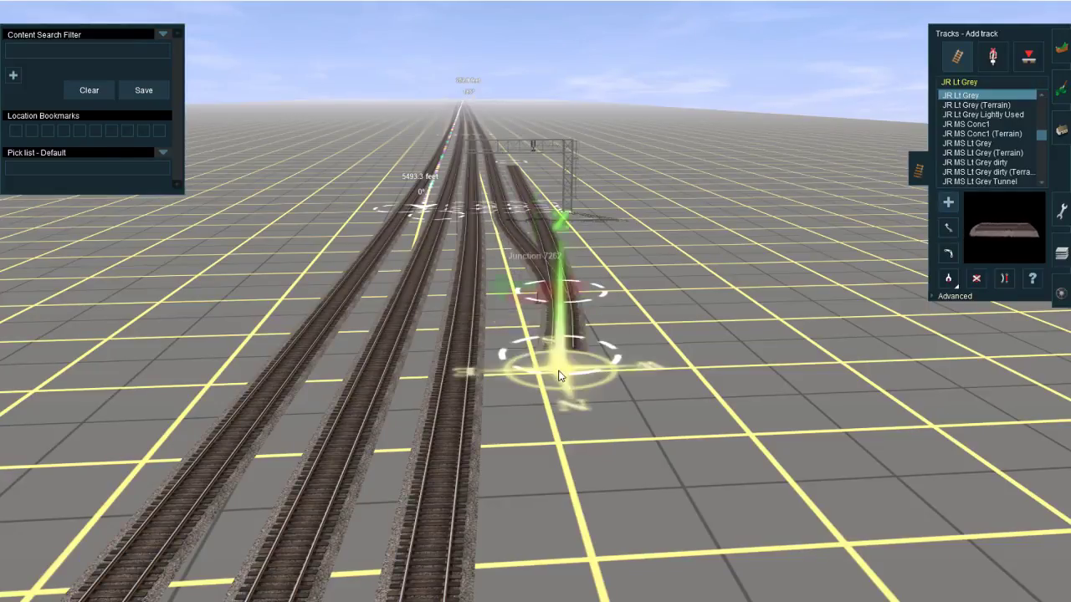
Step: Extend the joined gantry track north and connect it to the adjacent new main track, forming a junction
{"action": "right_click", "coordinate": [520, 405]}
{"action": "right_click", "coordinate": [527, 295]}
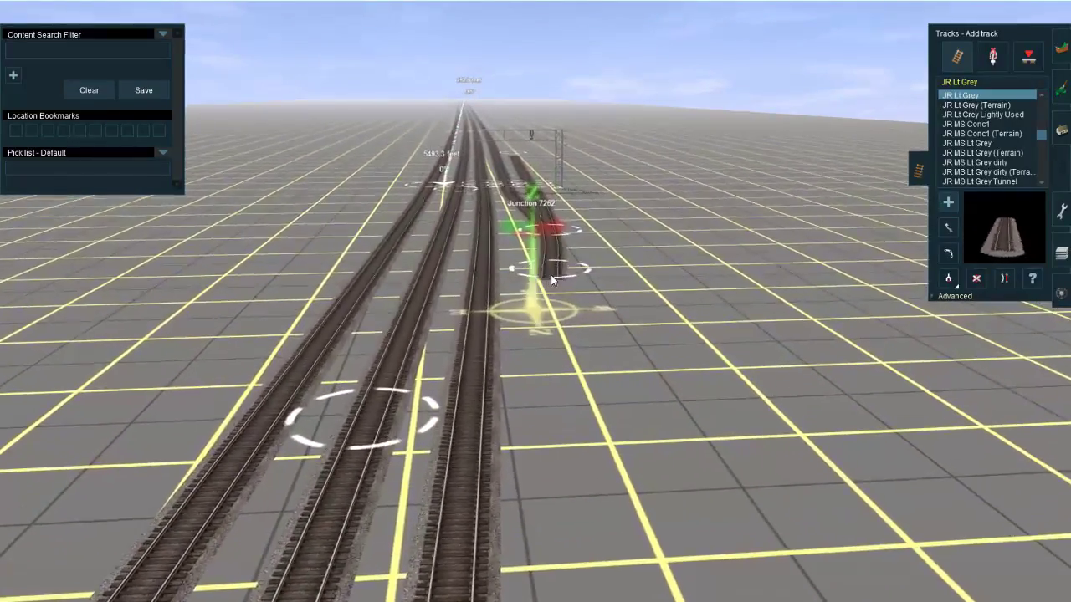
{"action": "left_click", "coordinate": [552, 272]}
{"action": "right_click", "coordinate": [527, 334]}
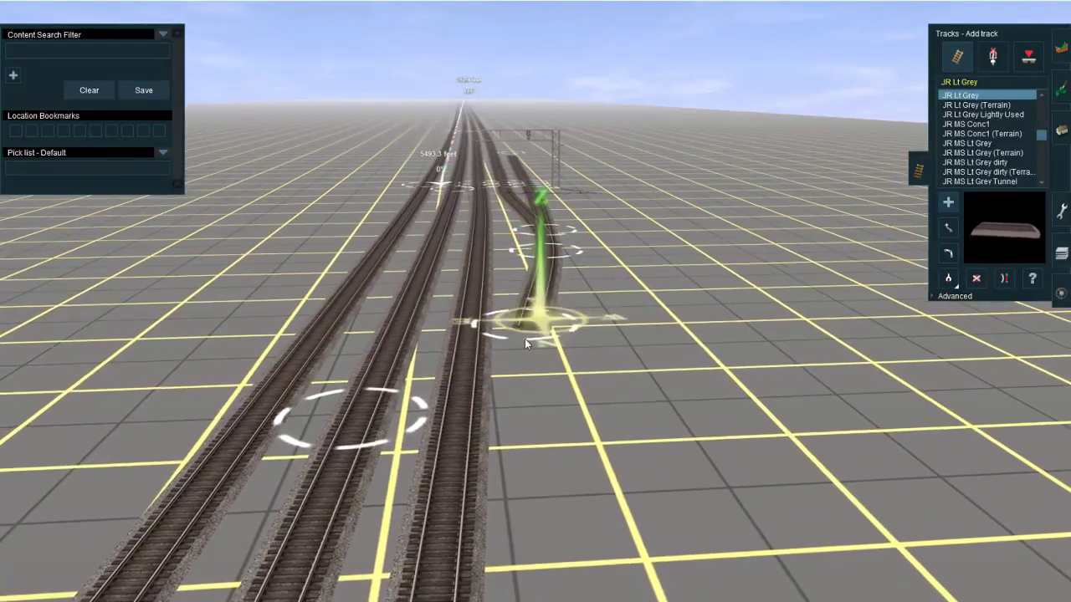
{"action": "right_click", "coordinate": [525, 376]}
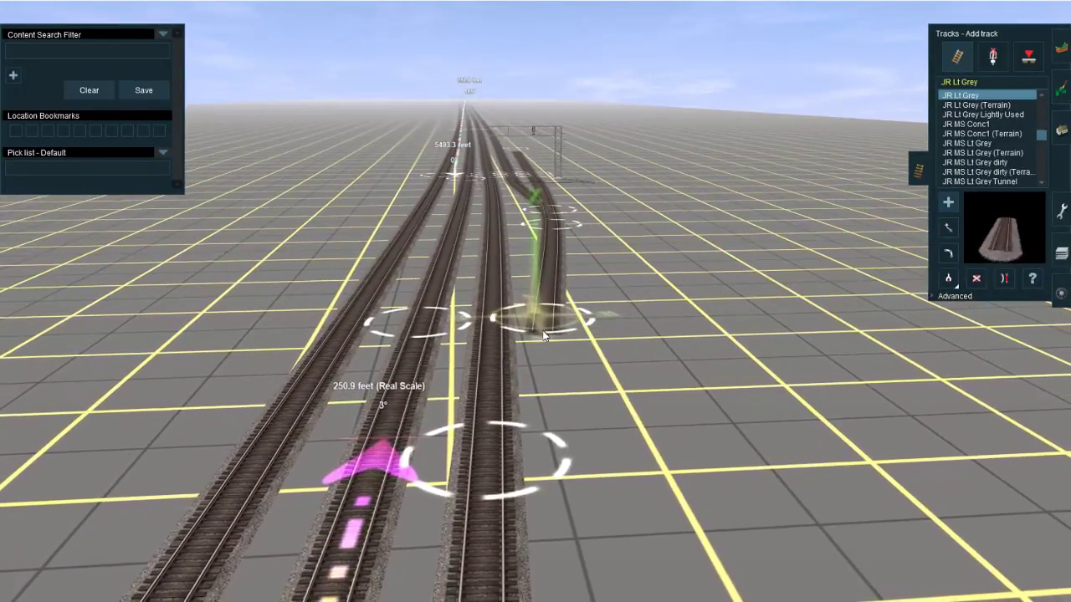
{"action": "key", "text": "s"}
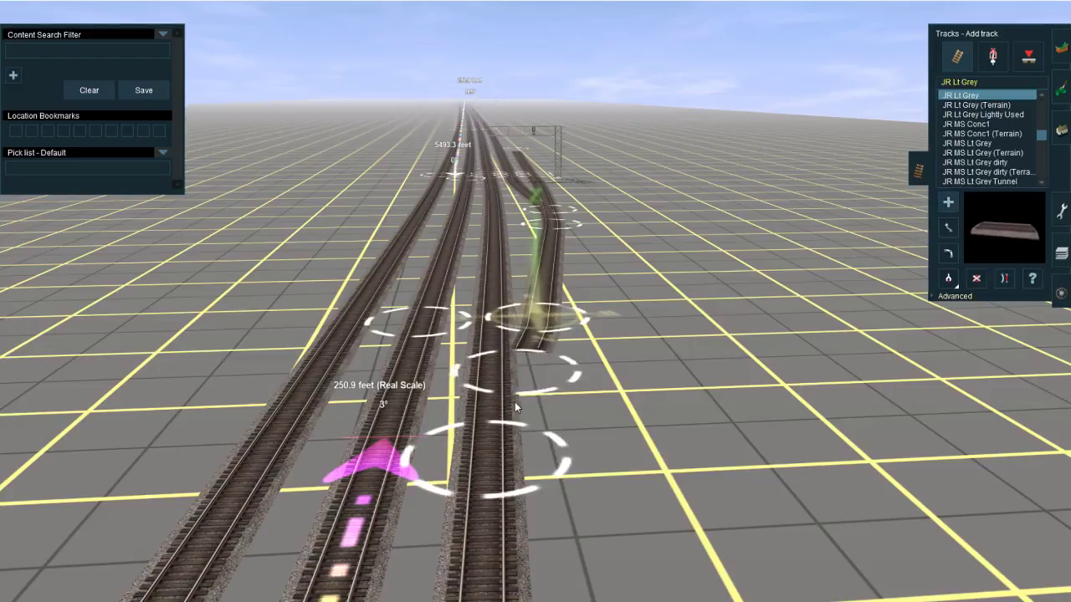
{"action": "left_click", "coordinate": [492, 467]}
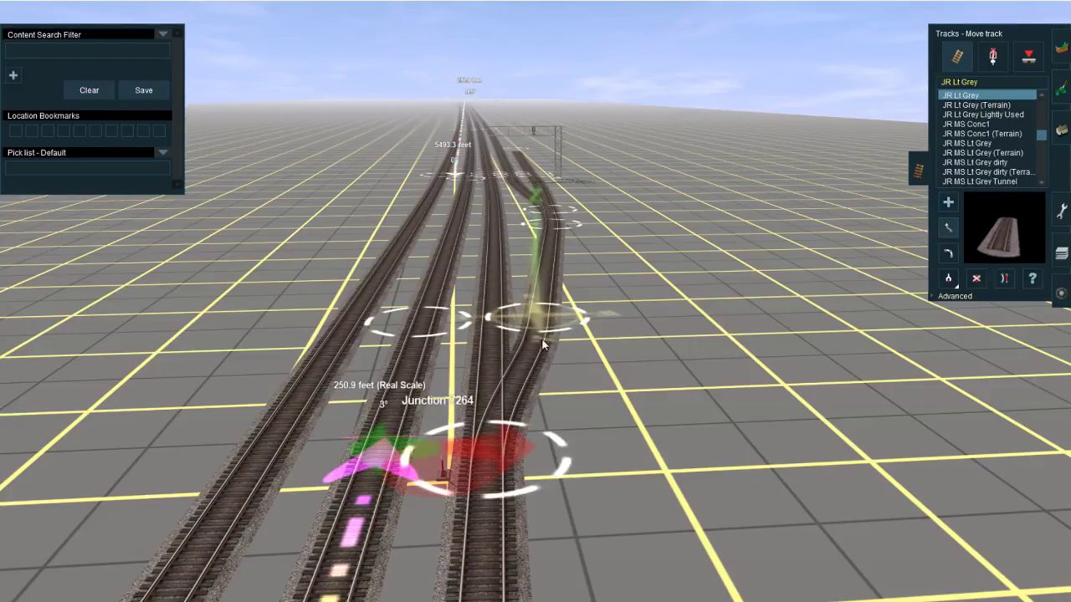
Step: Move the spline points of the connecting track north of the gantry to smooth its curve into the main track
{"action": "right_click", "coordinate": [514, 280]}
{"action": "right_click", "coordinate": [536, 272]}
{"action": "key", "text": "Up"}
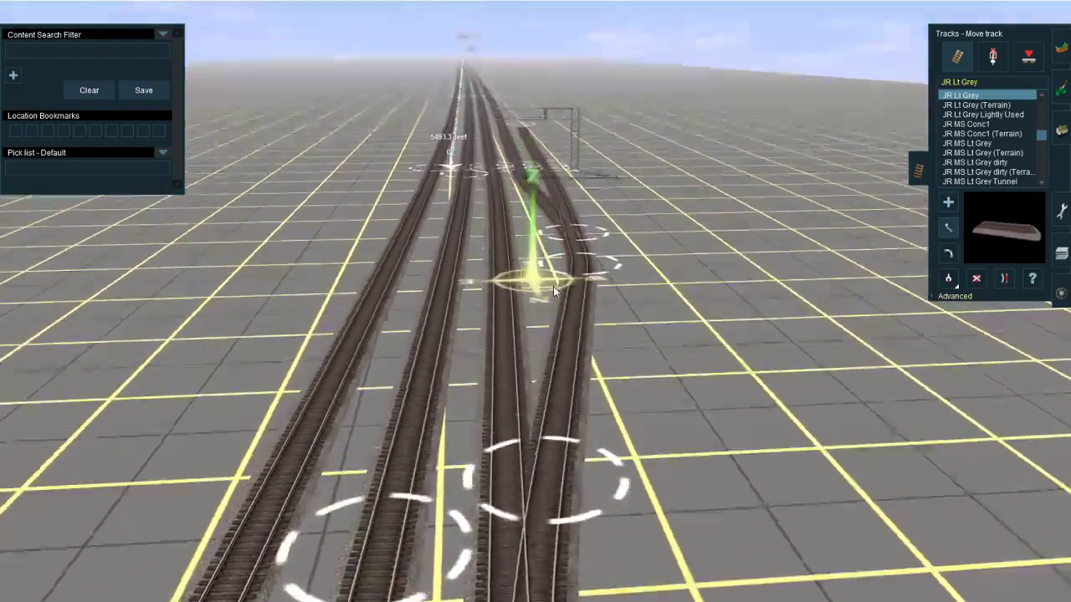
{"action": "right_click", "coordinate": [553, 286]}
{"action": "left_click_drag", "start_coordinate": [575, 326], "coordinate": [588, 327]}
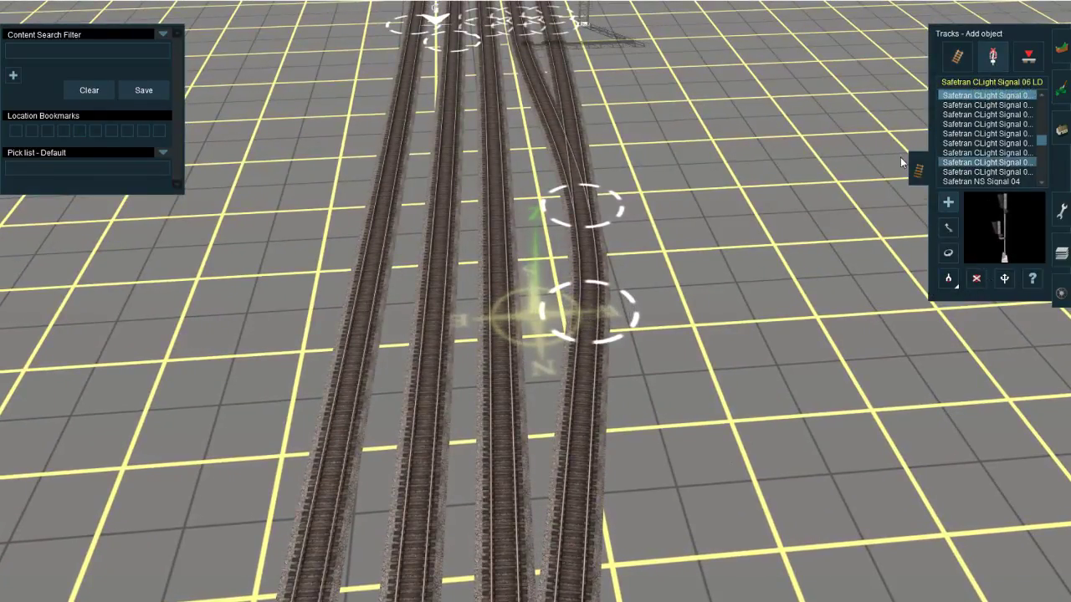
Step: Copy the switch lever type from Junction 7264 and place one at the junction of the two westernmost gantry tracks
{"action": "key", "text": "Down"}
{"action": "left_click", "coordinate": [954, 282]}
{"action": "right_click", "coordinate": [479, 470]}
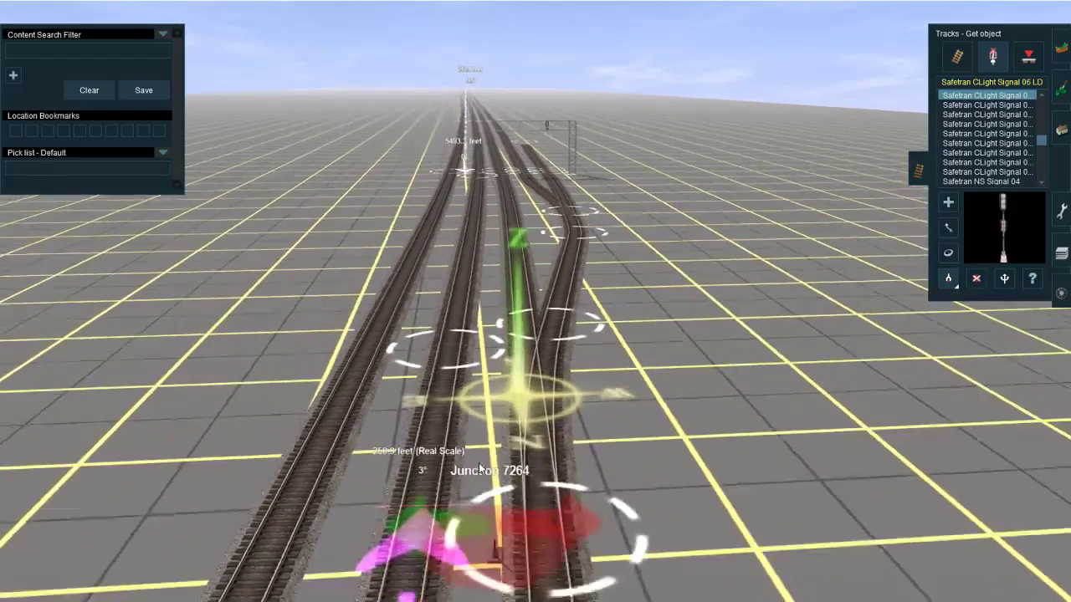
{"action": "left_click", "coordinate": [514, 408]}
{"action": "left_click", "coordinate": [950, 205]}
{"action": "right_click", "coordinate": [546, 233]}
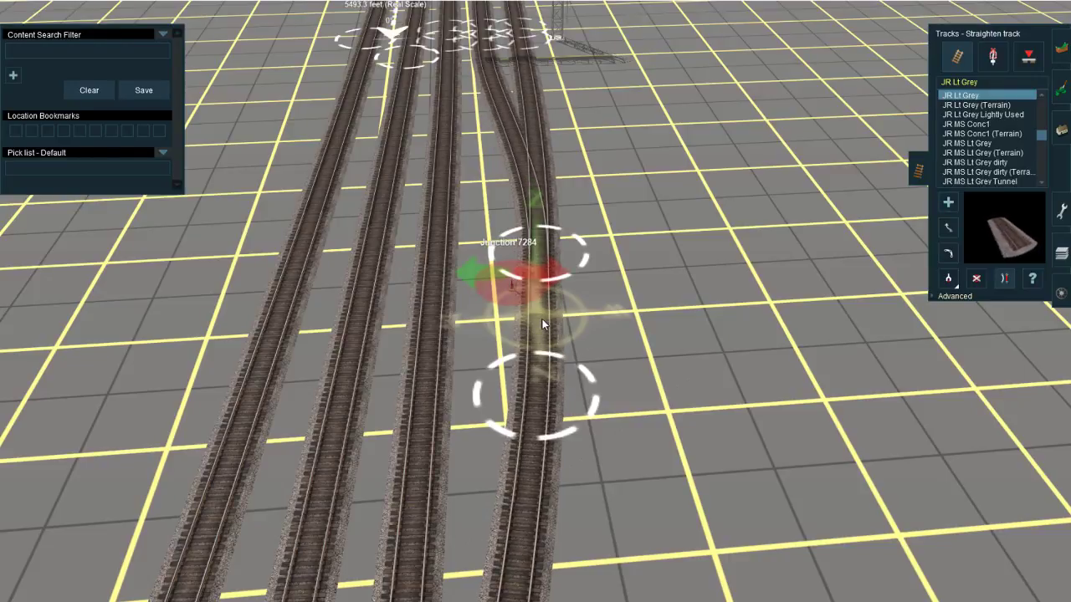
{"action": "scroll", "coordinate": [547, 322], "scroll_direction": "down", "scroll_amount": 5}
{"action": "right_click", "coordinate": [530, 404]}
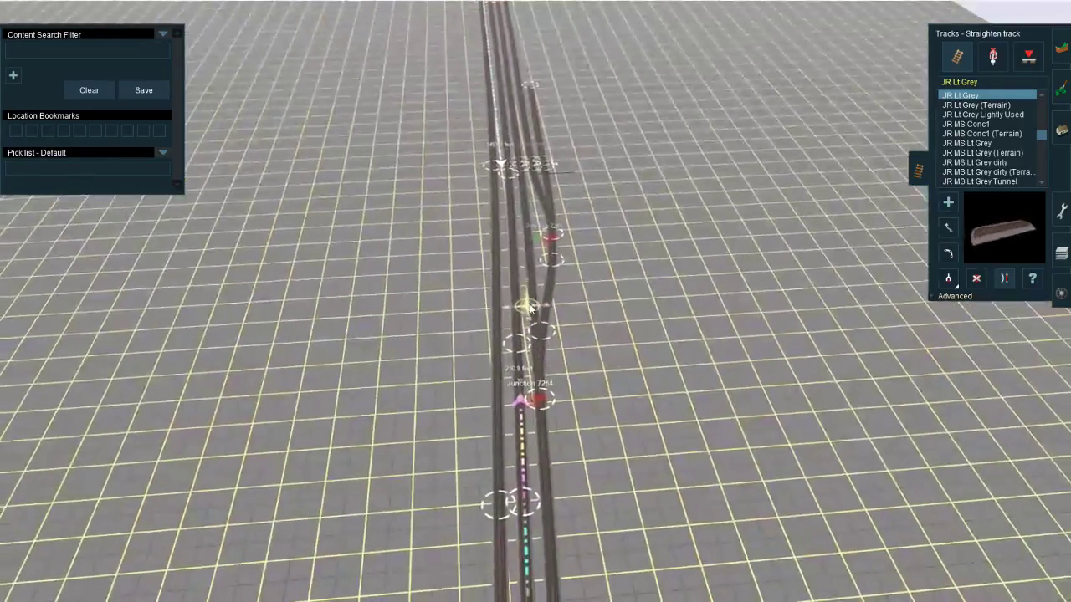
{"action": "key", "text": "Down"}
{"action": "scroll", "coordinate": [375, 382], "scroll_direction": "up", "scroll_amount": 4}
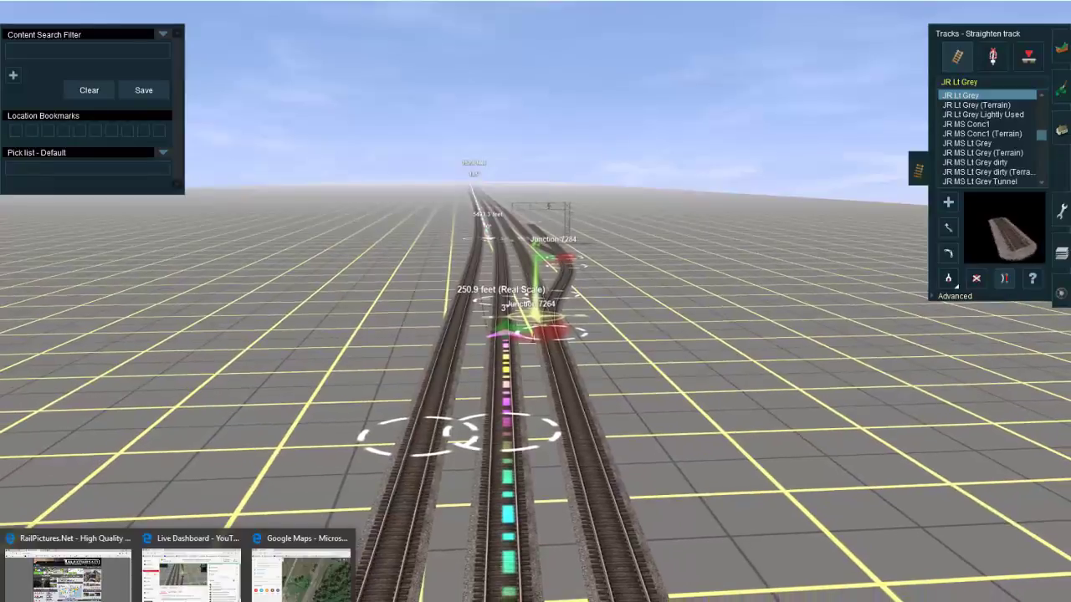
Step: Switch to the YouTube live dashboard in the browser and read the latest stream chat messages
{"action": "left_click", "coordinate": [224, 596]}
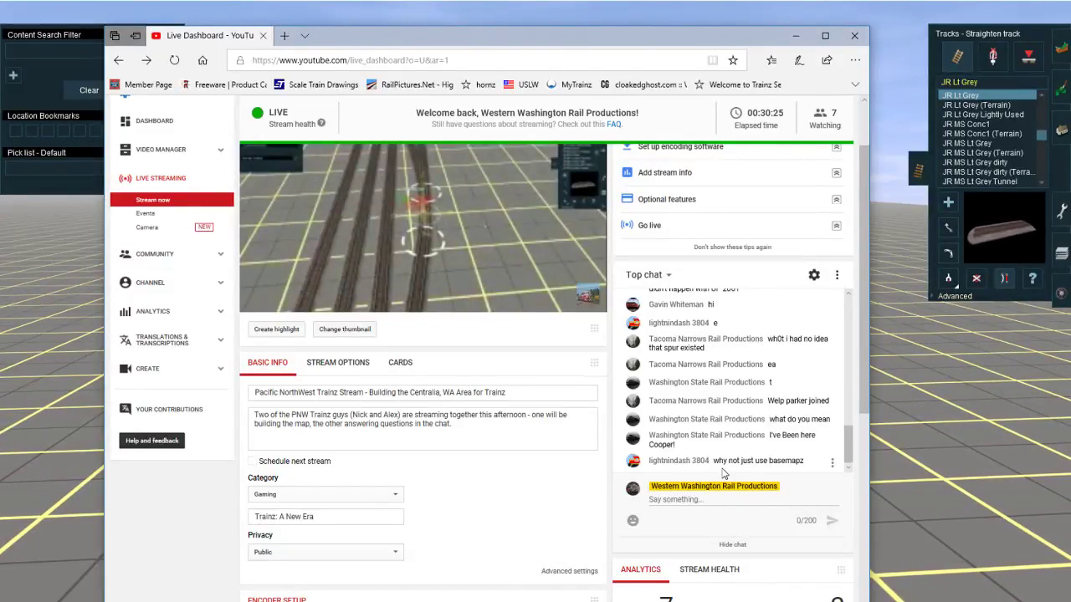
{"action": "left_click_drag", "start_coordinate": [768, 460], "coordinate": [807, 466]}
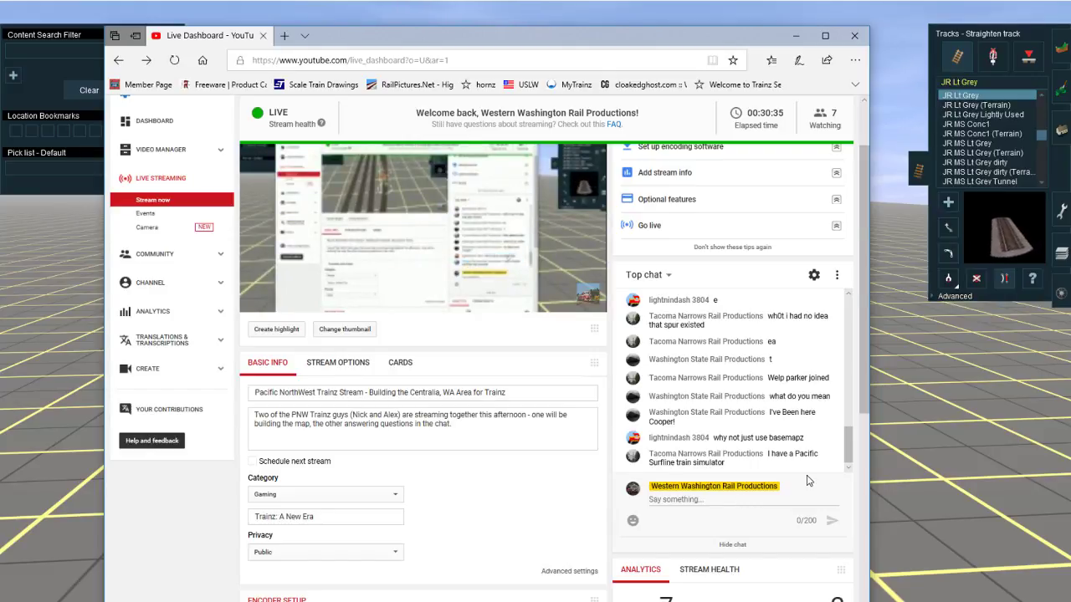
{"action": "left_click", "coordinate": [796, 36]}
Step: Rotate the switch levers at Junction 7264 and Junction 7284 to the west side of the tracks
{"action": "right_click", "coordinate": [481, 409]}
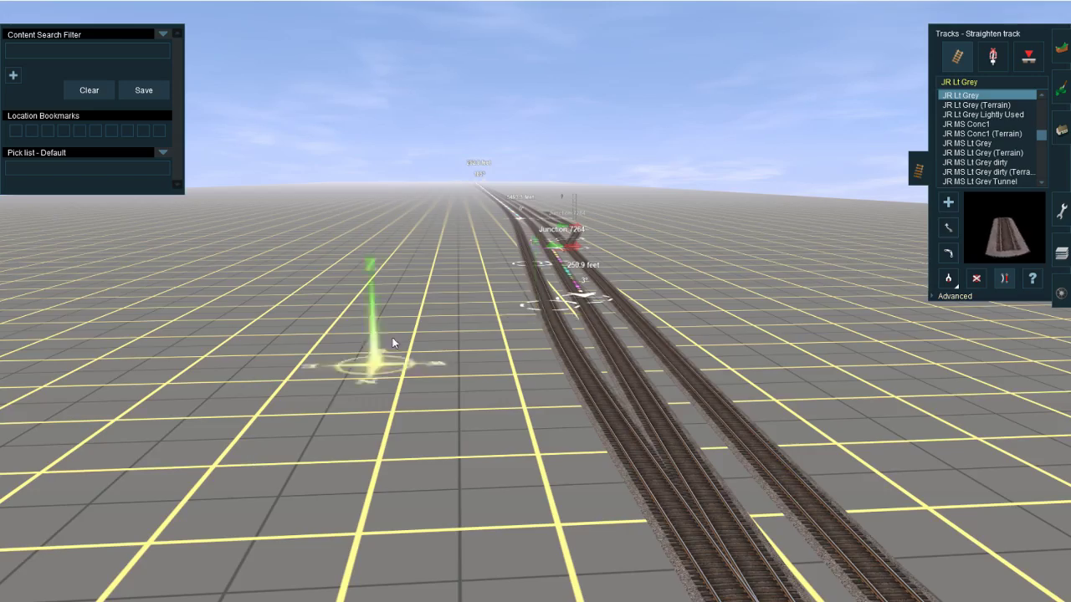
{"action": "mouse_move", "coordinate": [391, 337]}
{"action": "right_mouse_down"}
{"action": "mouse_move", "coordinate": [588, 278]}
{"action": "mouse_move", "coordinate": [561, 282]}
{"action": "right_mouse_up"}
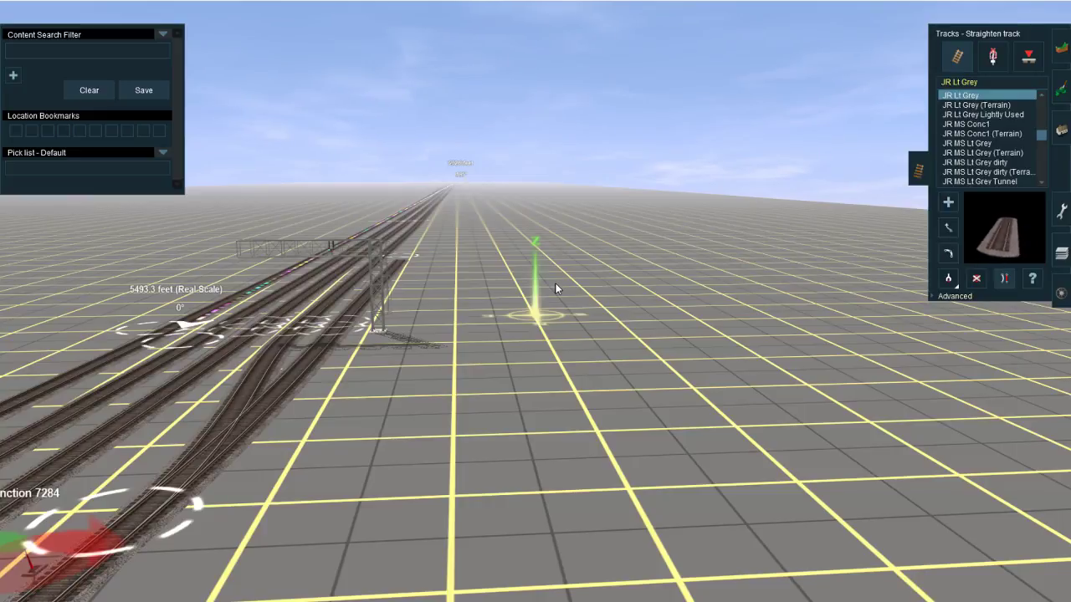
{"action": "right_click_drag", "start_coordinate": [297, 495], "coordinate": [569, 324]}
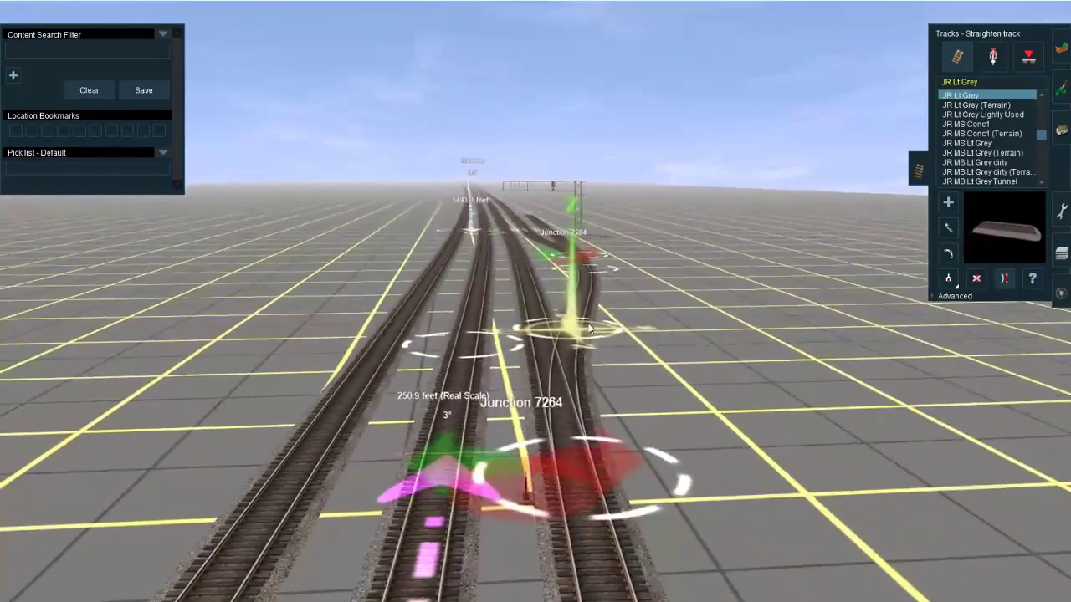
{"action": "left_click", "coordinate": [992, 56]}
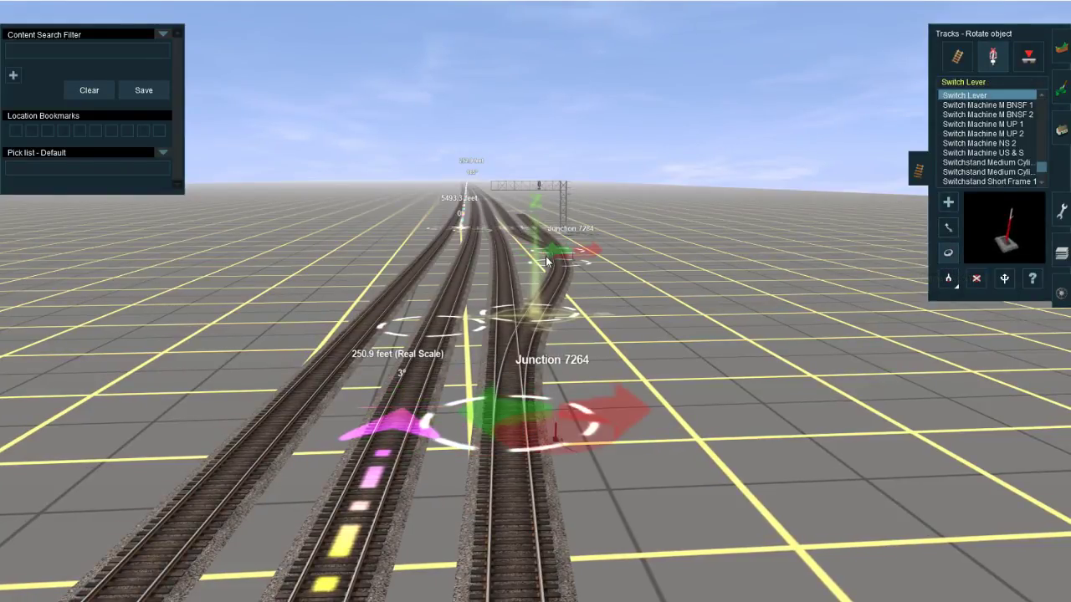
{"action": "right_click", "coordinate": [557, 291]}
{"action": "right_click", "coordinate": [549, 287]}
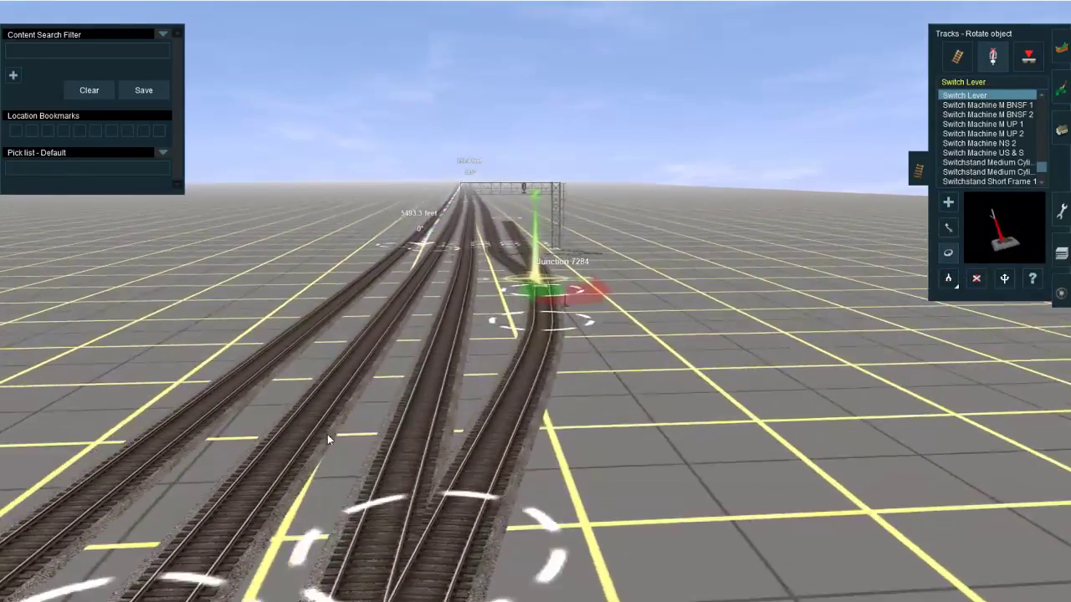
Step: Switch to the YouTube live dashboard in the browser, check the latest stream chat messages, and return to Trainz
{"action": "mouse_move", "coordinate": [192, 600]}
{"action": "left_click", "coordinate": [220, 581]}
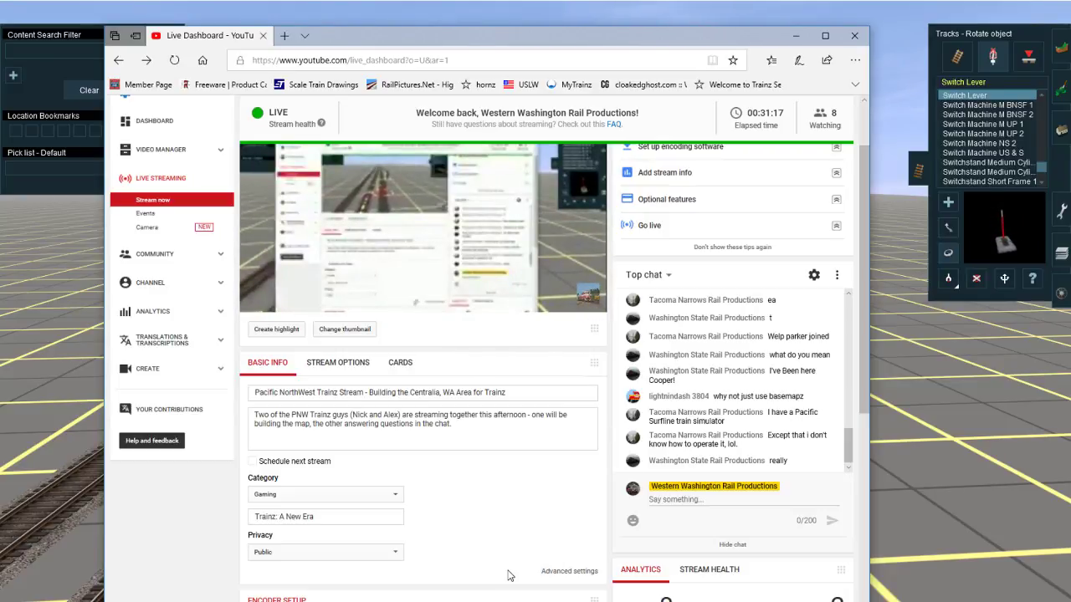
{"action": "right_click", "coordinate": [972, 486]}
{"action": "scroll", "coordinate": [569, 314], "scroll_direction": "down", "scroll_amount": 5}
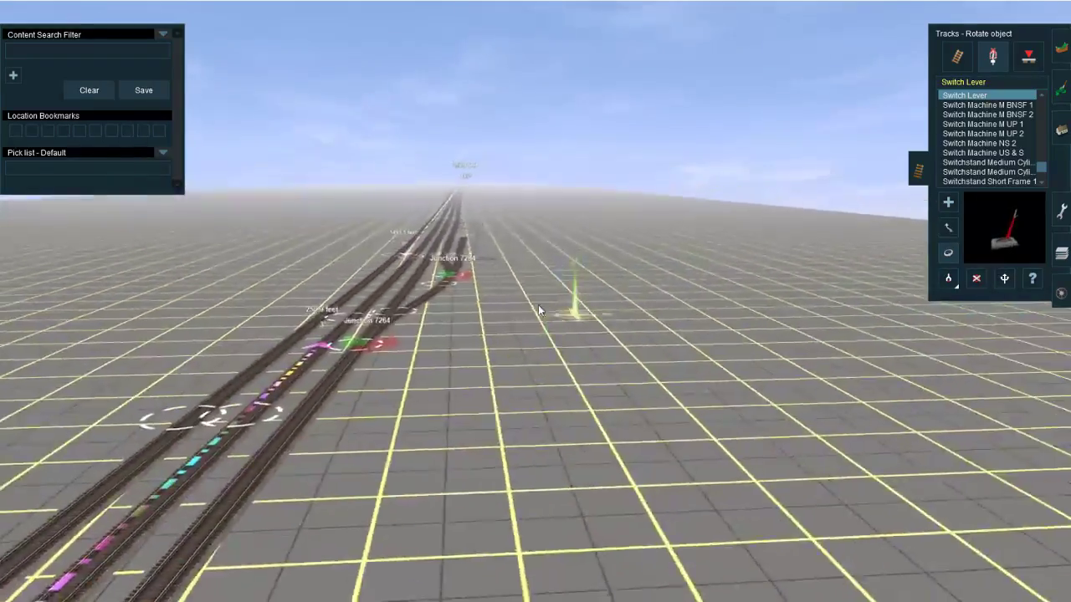
Step: Copy the Safetran CLight Signal 05 type from the gantry's existing signal and place a second one on the gantry for the neighbouring track
{"action": "right_click", "coordinate": [474, 209]}
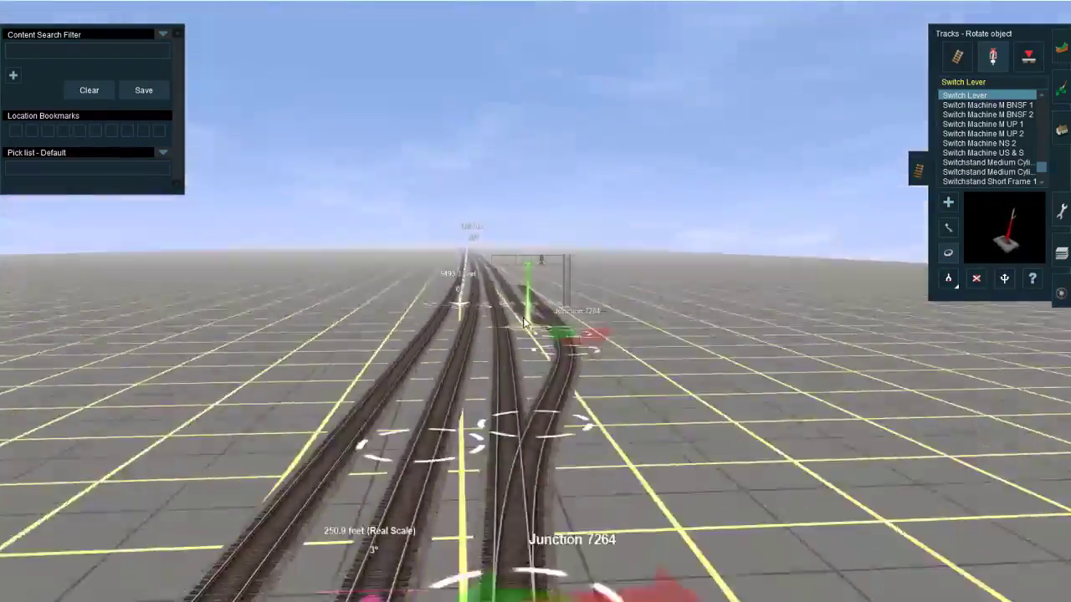
{"action": "right_click", "coordinate": [532, 314]}
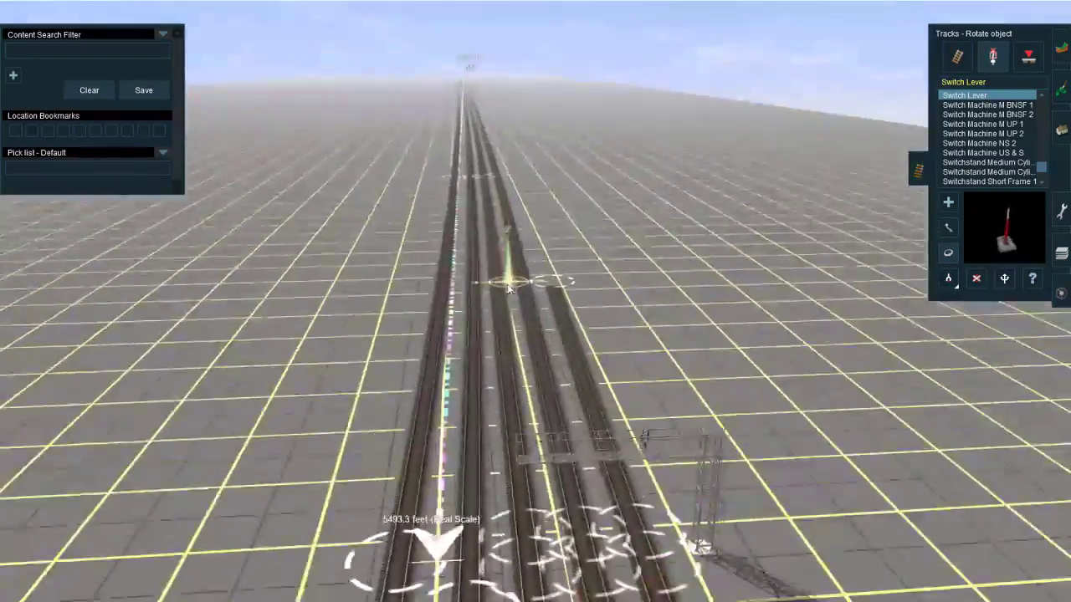
{"action": "right_click", "coordinate": [473, 332]}
{"action": "key", "text": "Right"}
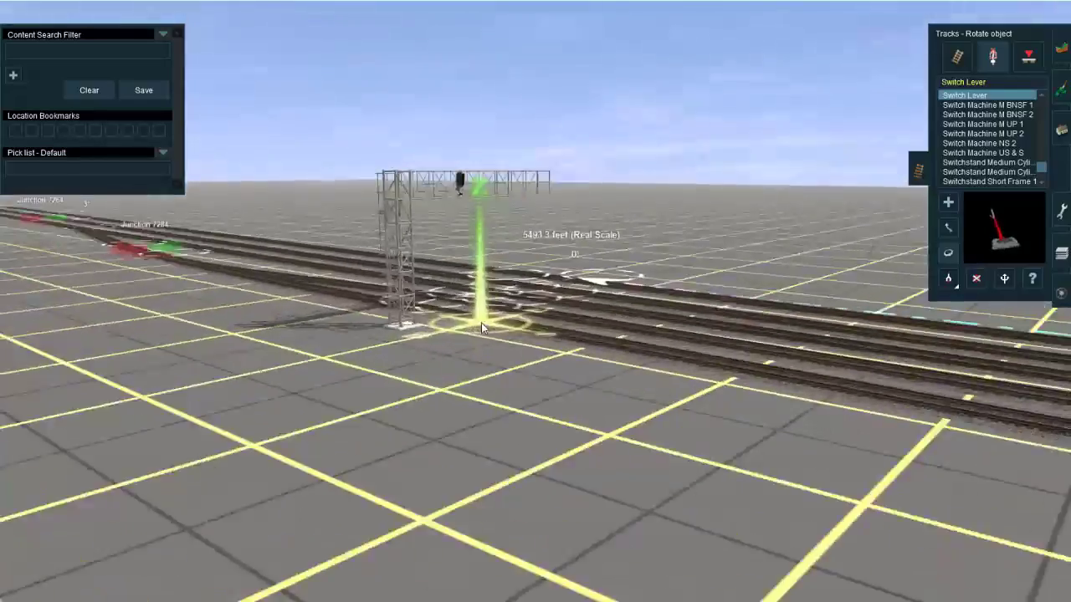
{"action": "key", "text": "Up"}
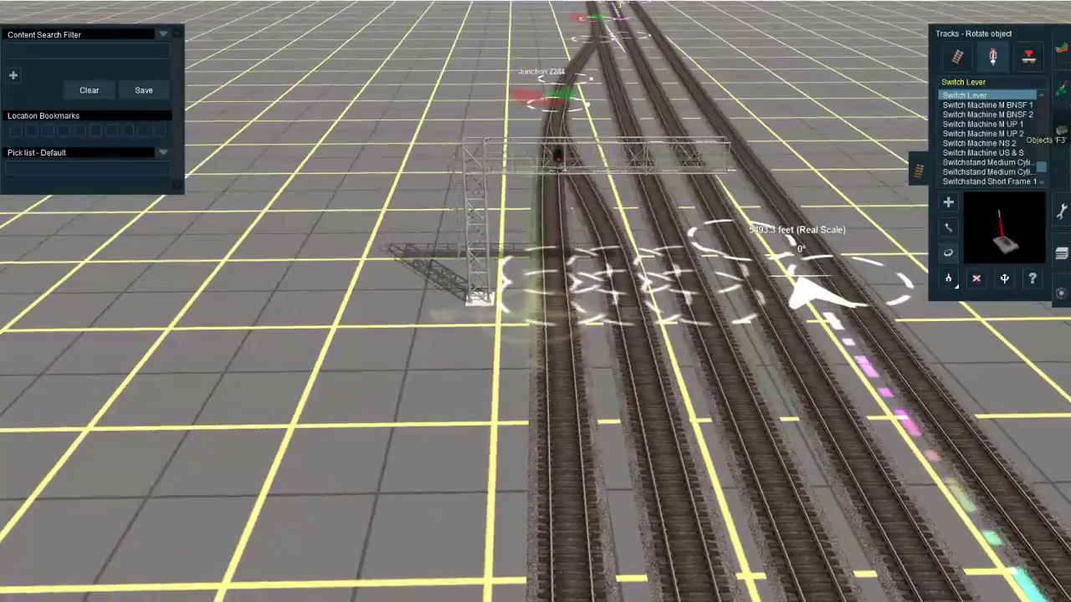
{"action": "left_click", "coordinate": [1059, 129]}
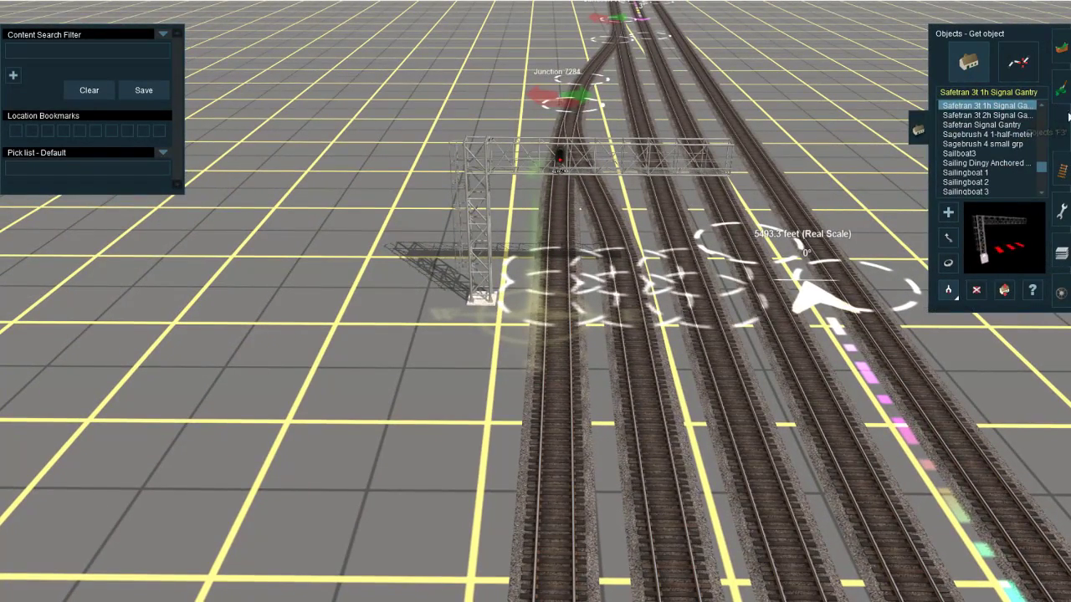
{"action": "left_click", "coordinate": [1062, 169]}
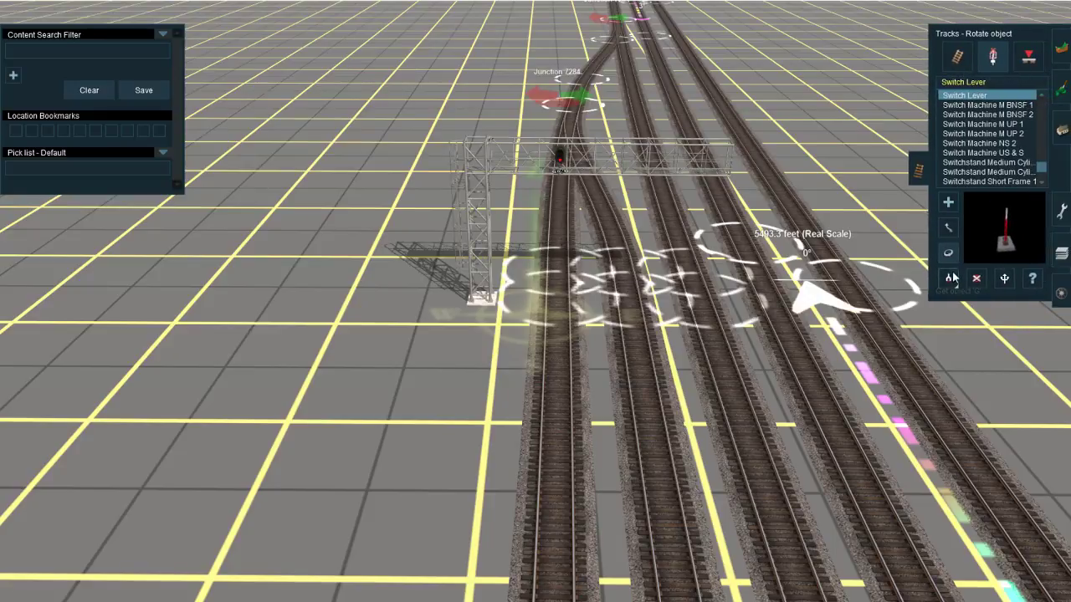
{"action": "right_click_drag", "start_coordinate": [562, 168], "coordinate": [549, 432]}
{"action": "scroll", "coordinate": [550, 433], "scroll_direction": "up", "scroll_amount": 4}
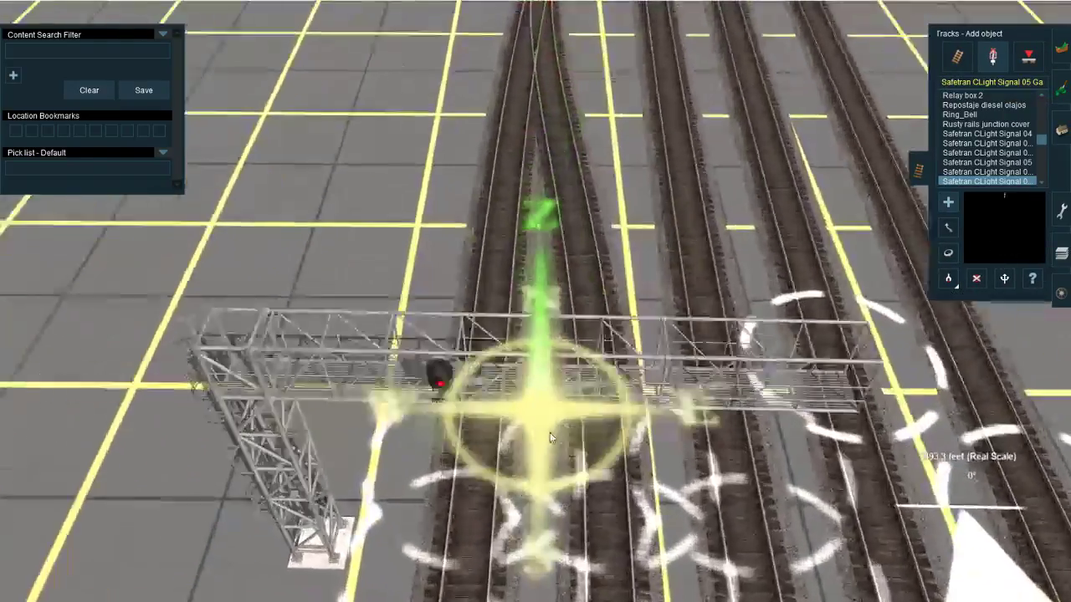
{"action": "key", "text": "m"}
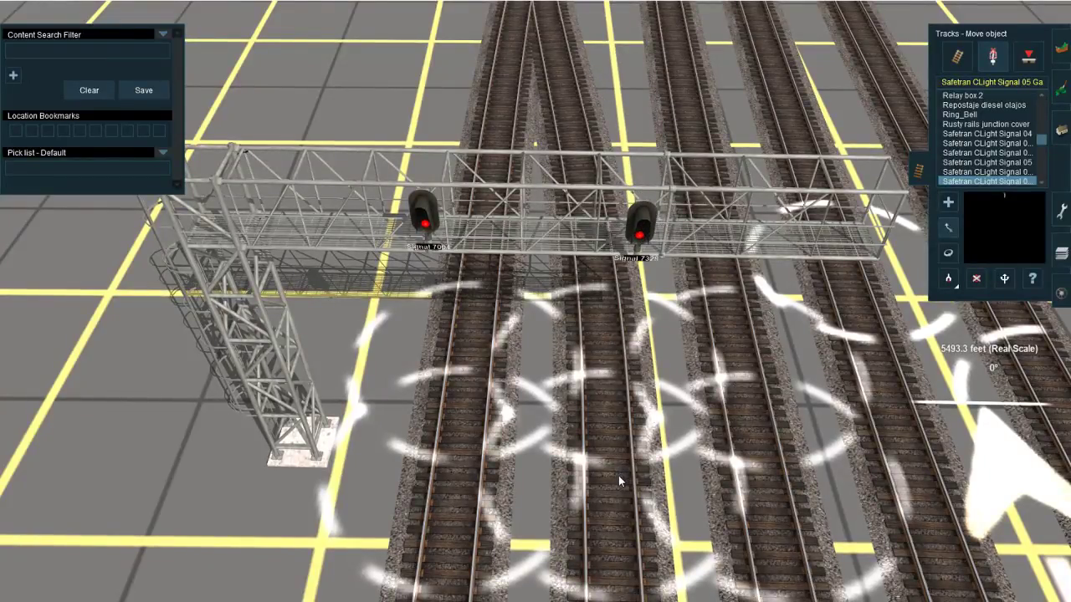
Step: Add a third Safetran CLight Signal 05 to the gantry for the third track, spaced evenly beside Signal 7328
{"action": "right_click", "coordinate": [577, 298]}
{"action": "key", "text": "a"}
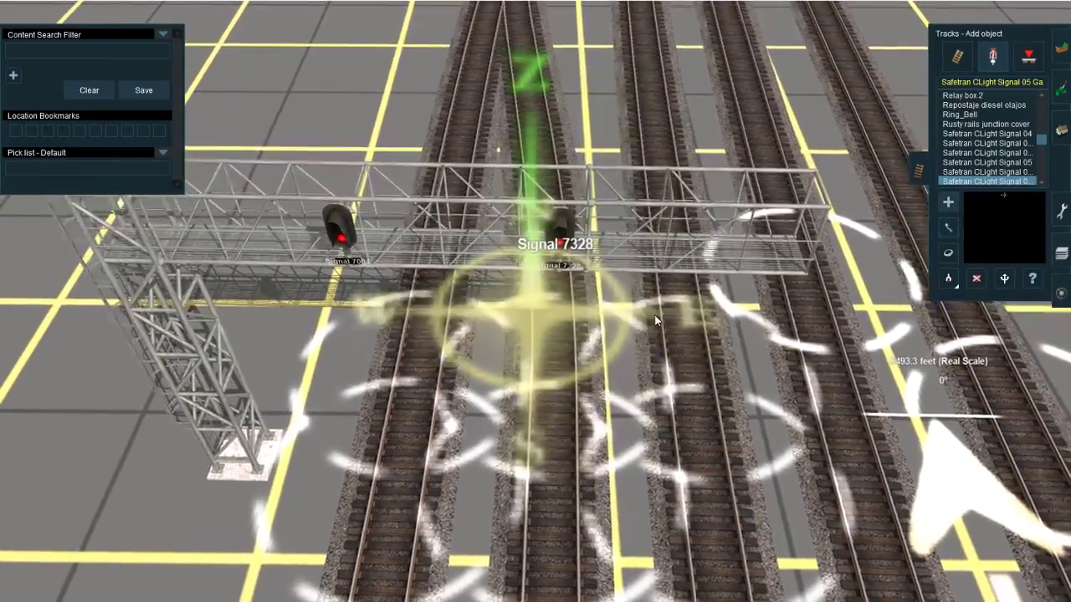
{"action": "left_click", "coordinate": [660, 313]}
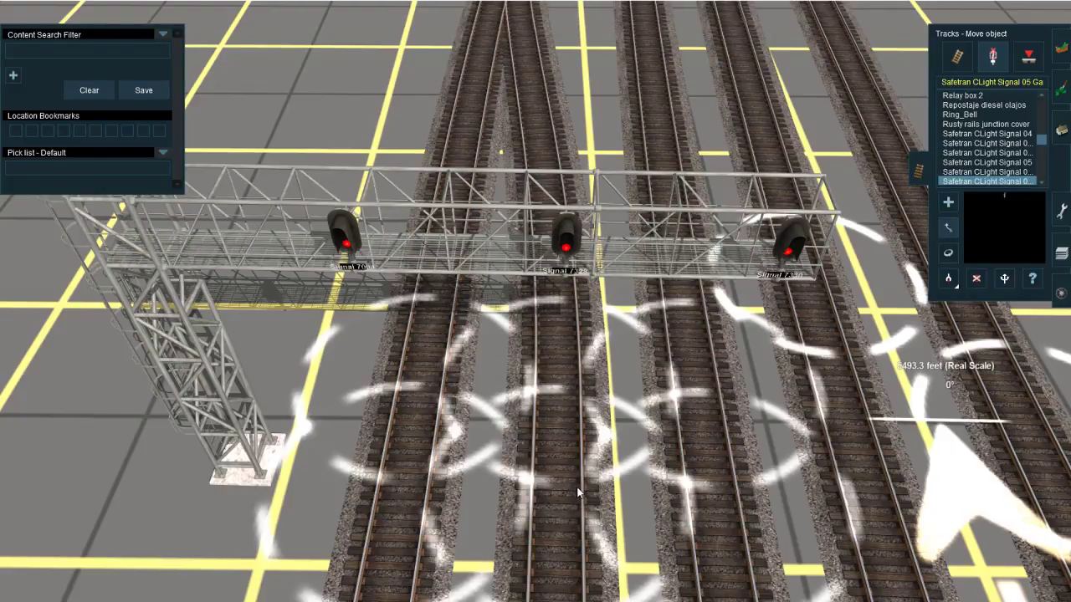
{"action": "right_click_drag", "start_coordinate": [576, 487], "coordinate": [523, 322]}
{"action": "right_click_drag", "start_coordinate": [563, 283], "coordinate": [548, 368]}
{"action": "right_click", "coordinate": [533, 283]}
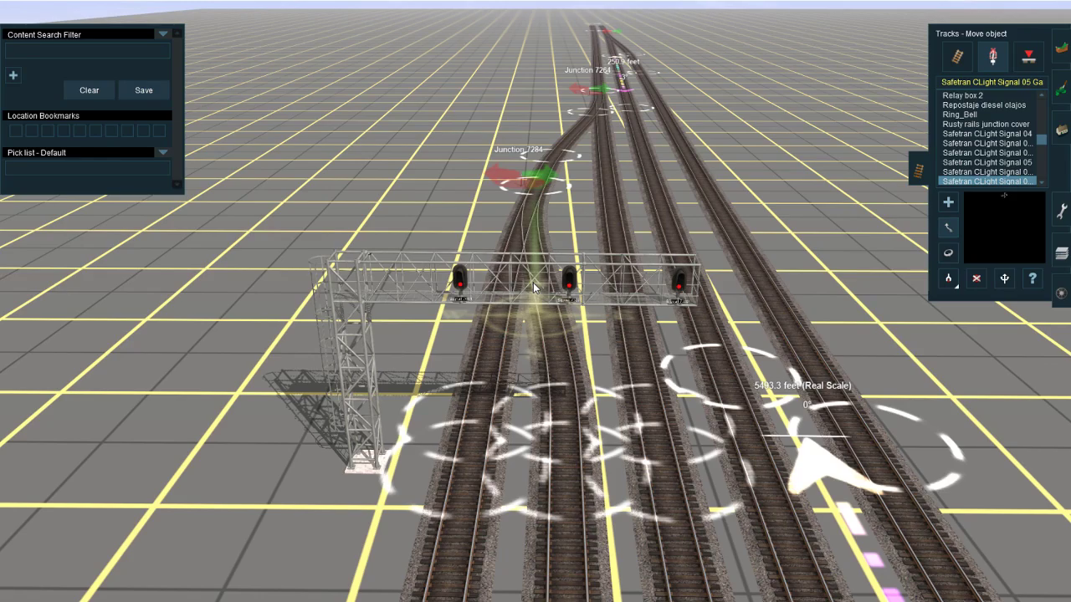
Step: Choose Switch Machine M BNSF 1 as the track object to place in place of the lever at Junction 7212
{"action": "right_click_drag", "start_coordinate": [682, 201], "coordinate": [422, 299]}
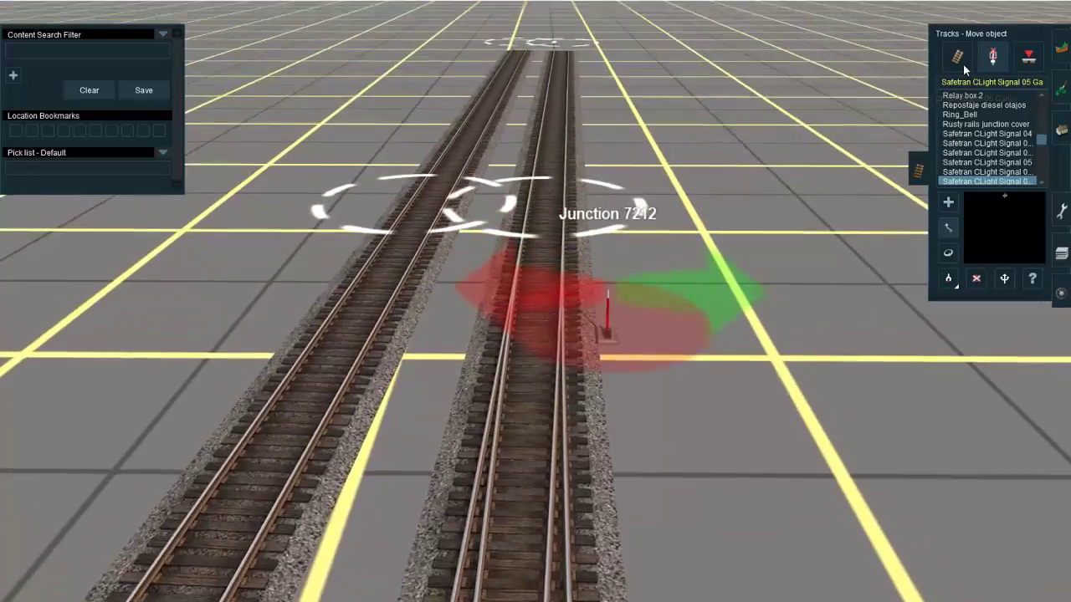
{"action": "left_click", "coordinate": [993, 66]}
{"action": "left_click", "coordinate": [993, 61]}
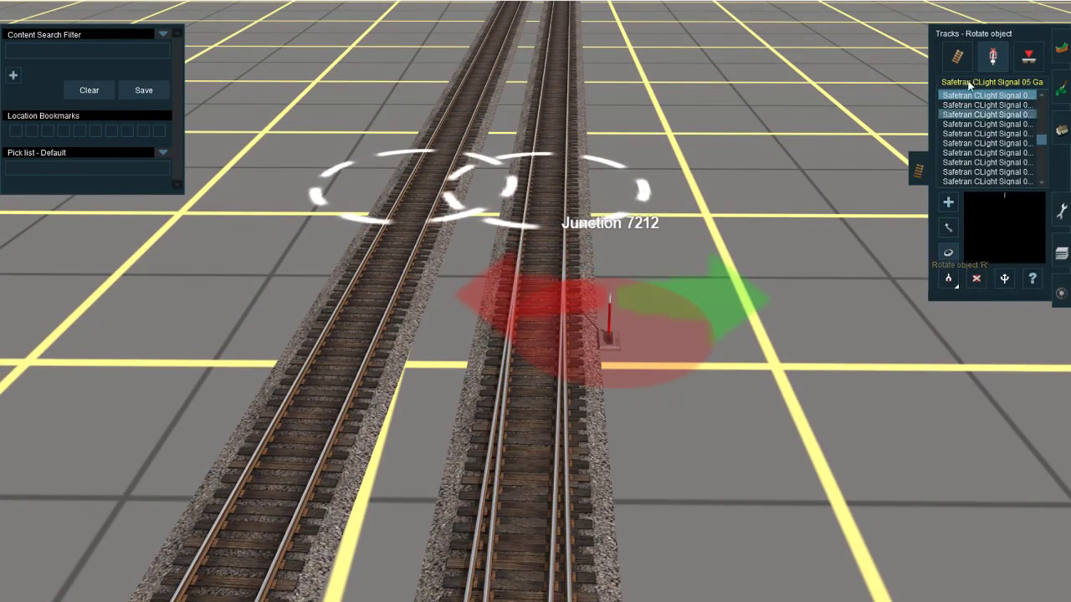
{"action": "key", "text": "Left"}
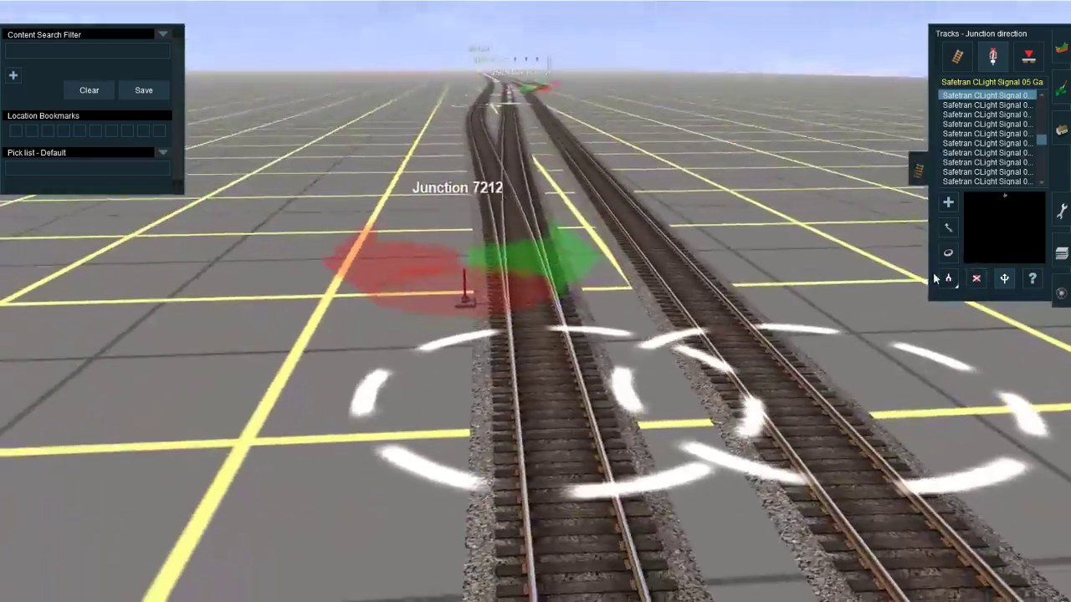
{"action": "left_click", "coordinate": [943, 277]}
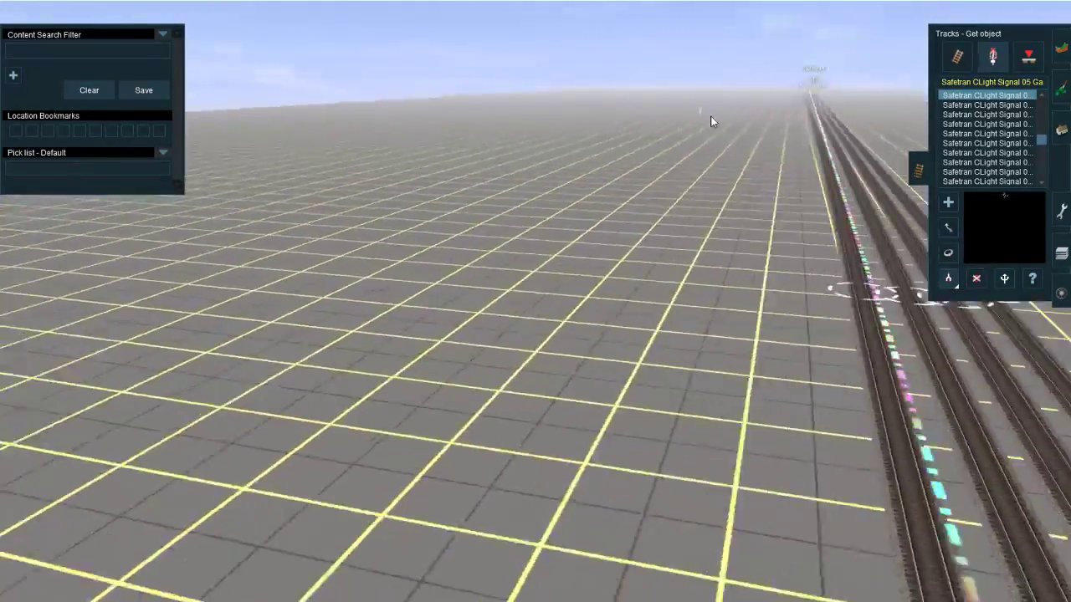
{"action": "right_click_drag", "start_coordinate": [711, 117], "coordinate": [506, 300]}
{"action": "left_click", "coordinate": [480, 307]}
Step: Delete the switch lever at Junction 7212 and place a Switch Machine M BNSF 1 there instead
{"action": "scroll", "coordinate": [496, 368], "scroll_direction": "down", "scroll_amount": 12}
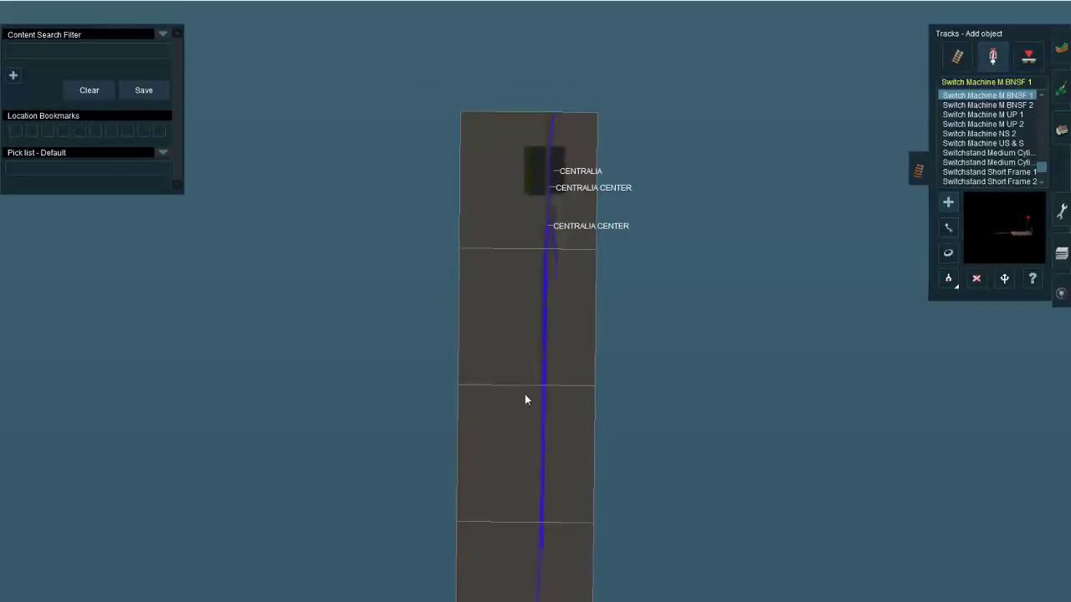
{"action": "right_click_drag", "start_coordinate": [526, 396], "coordinate": [545, 394]}
{"action": "scroll", "coordinate": [562, 376], "scroll_direction": "up", "scroll_amount": 3}
{"action": "scroll", "coordinate": [560, 385], "scroll_direction": "up", "scroll_amount": 5}
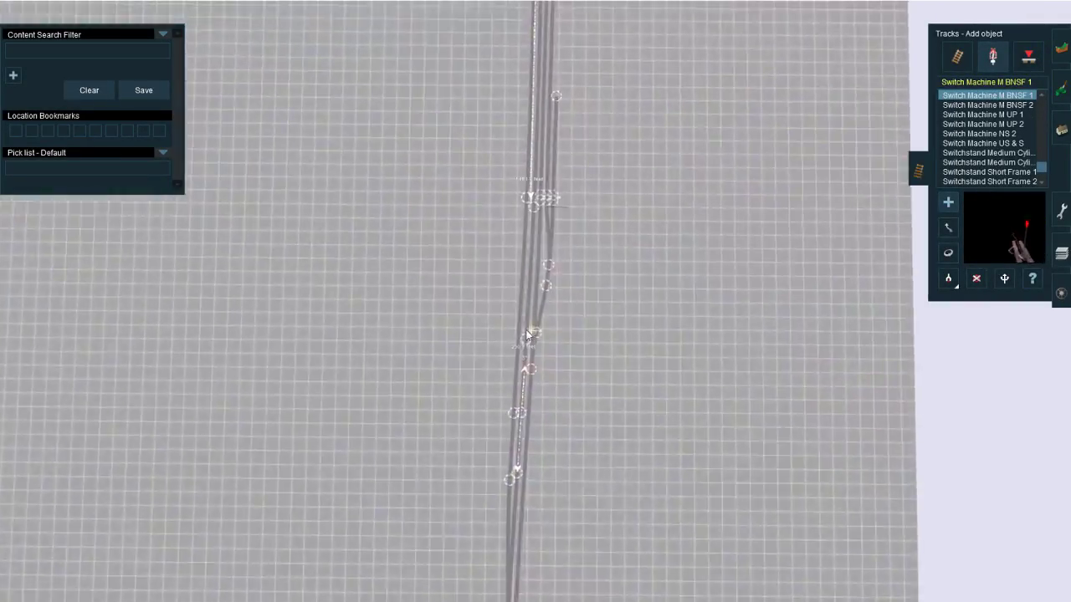
{"action": "scroll", "coordinate": [529, 407], "scroll_direction": "up", "scroll_amount": 6}
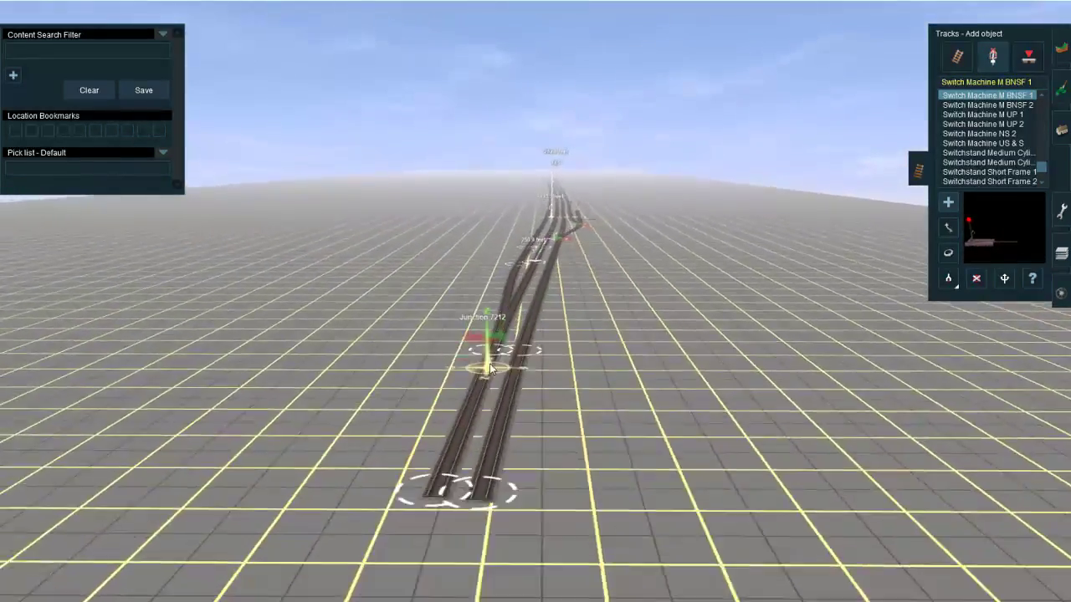
{"action": "key", "text": "d"}
{"action": "left_click", "coordinate": [504, 312]}
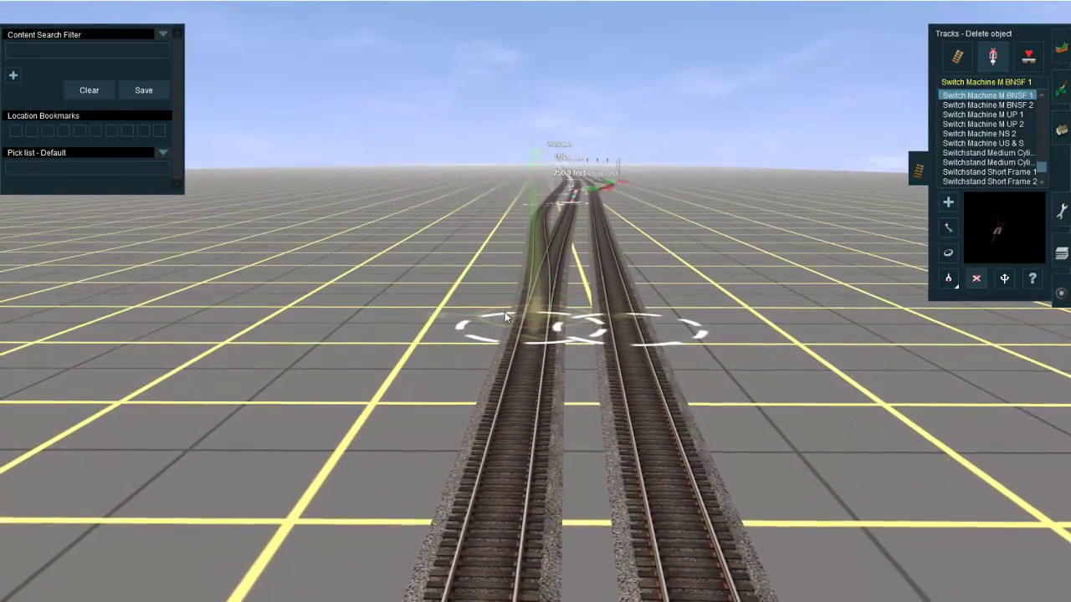
{"action": "right_click_drag", "start_coordinate": [504, 312], "coordinate": [523, 365]}
{"action": "key", "text": "a"}
{"action": "left_click", "coordinate": [570, 370]}
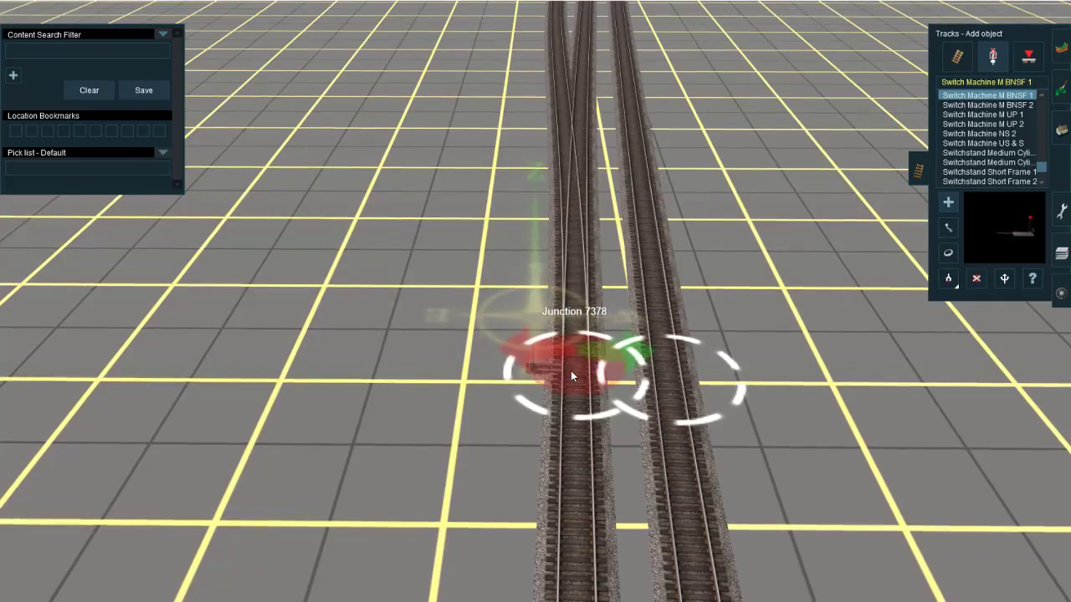
Step: Delete the switch levers at Junction 7264 and Junction 7284 near the signal gantry
{"action": "right_click", "coordinate": [536, 103]}
{"action": "scroll", "coordinate": [536, 102], "scroll_direction": "down", "scroll_amount": 3}
{"action": "right_click", "coordinate": [537, 101]}
{"action": "scroll", "coordinate": [605, 345], "scroll_direction": "up", "scroll_amount": 3}
{"action": "right_click", "coordinate": [652, 368]}
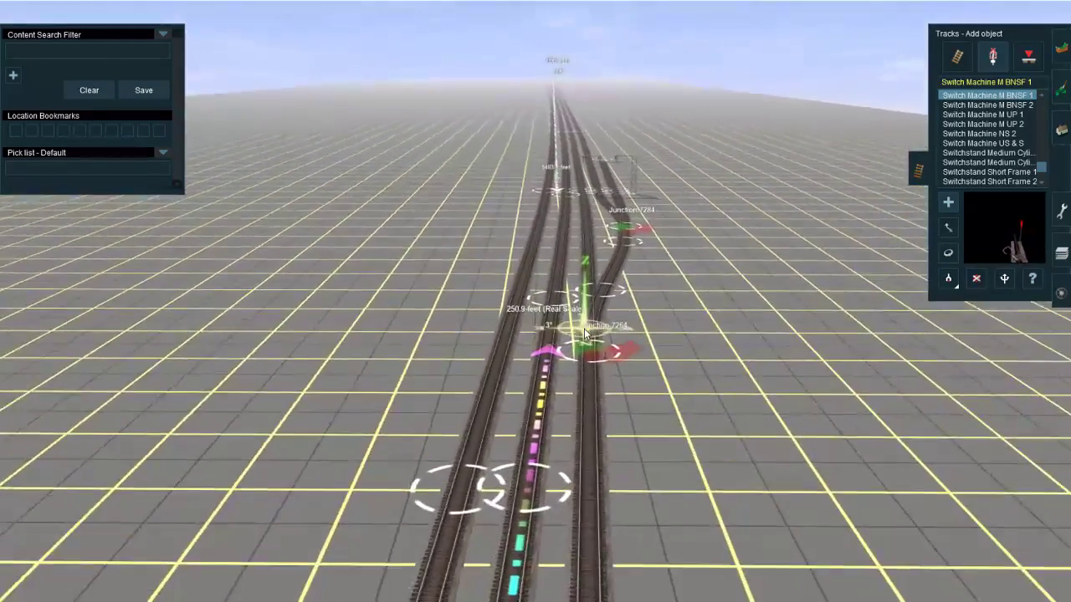
{"action": "scroll", "coordinate": [541, 325], "scroll_direction": "up", "scroll_amount": 3}
{"action": "key", "text": "d"}
{"action": "left_click", "coordinate": [542, 323]}
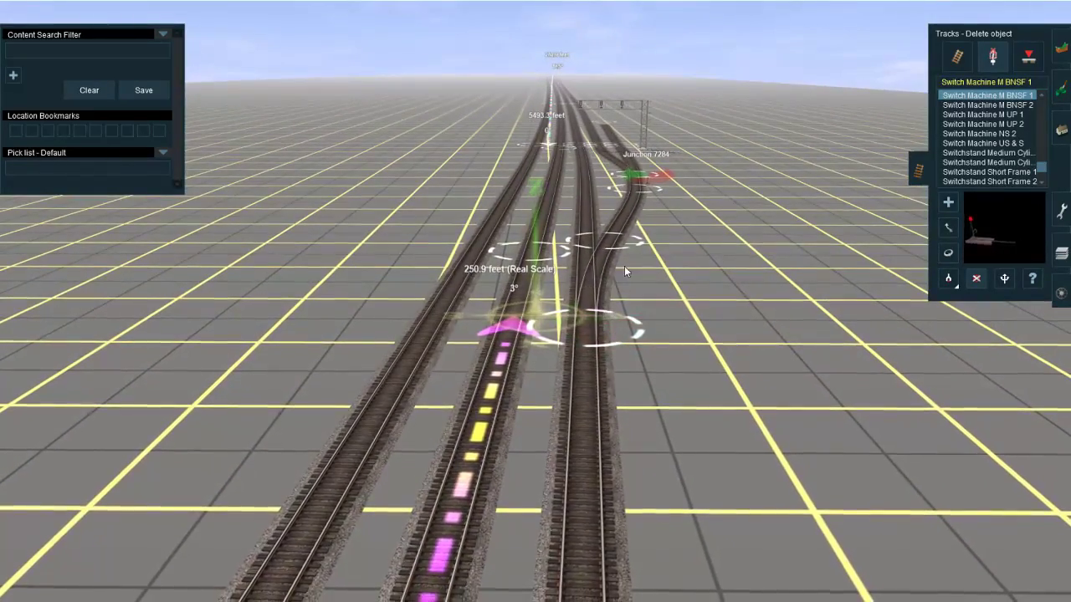
Step: Copy the US&S M-23 Switch Machine type from the BNSF Centralia Center junctions
{"action": "scroll", "coordinate": [602, 170], "scroll_direction": "down", "scroll_amount": 5}
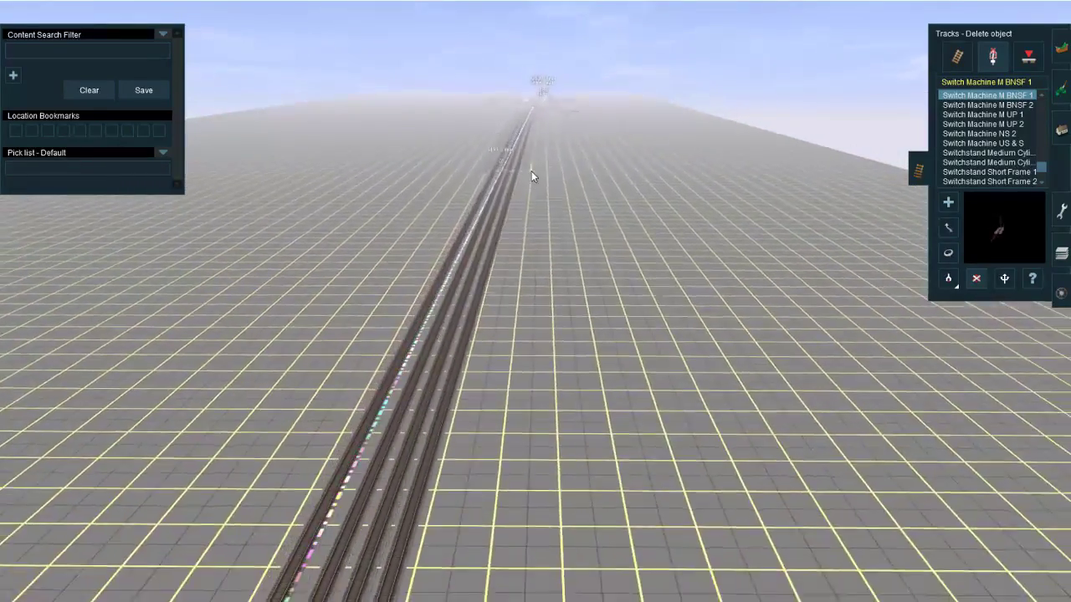
{"action": "key", "text": "g"}
{"action": "right_click", "coordinate": [540, 169]}
{"action": "right_click", "coordinate": [546, 162]}
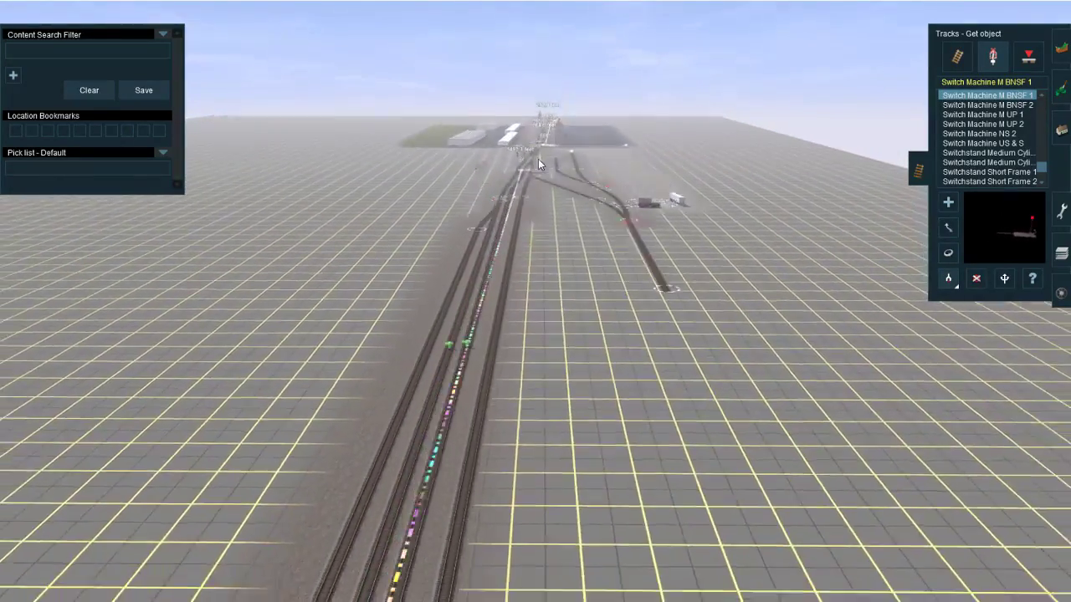
{"action": "right_click", "coordinate": [538, 159]}
{"action": "left_click", "coordinate": [500, 336]}
Step: Place US&S M-23 switch machines at the two connecting-track junctions near the new signal gantry and adjust their rotation
{"action": "scroll", "coordinate": [473, 435], "scroll_direction": "down", "scroll_amount": 2}
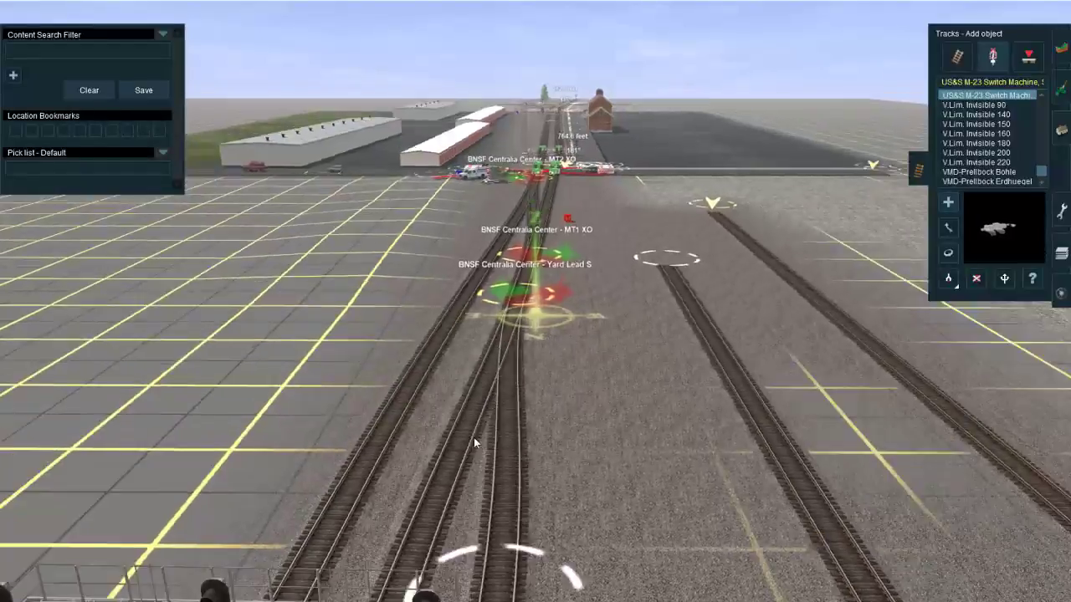
{"action": "key", "text": "ctrl+m"}
{"action": "scroll", "coordinate": [510, 463], "scroll_direction": "down", "scroll_amount": 1}
{"action": "right_click", "coordinate": [512, 465]}
{"action": "right_click", "coordinate": [538, 504]}
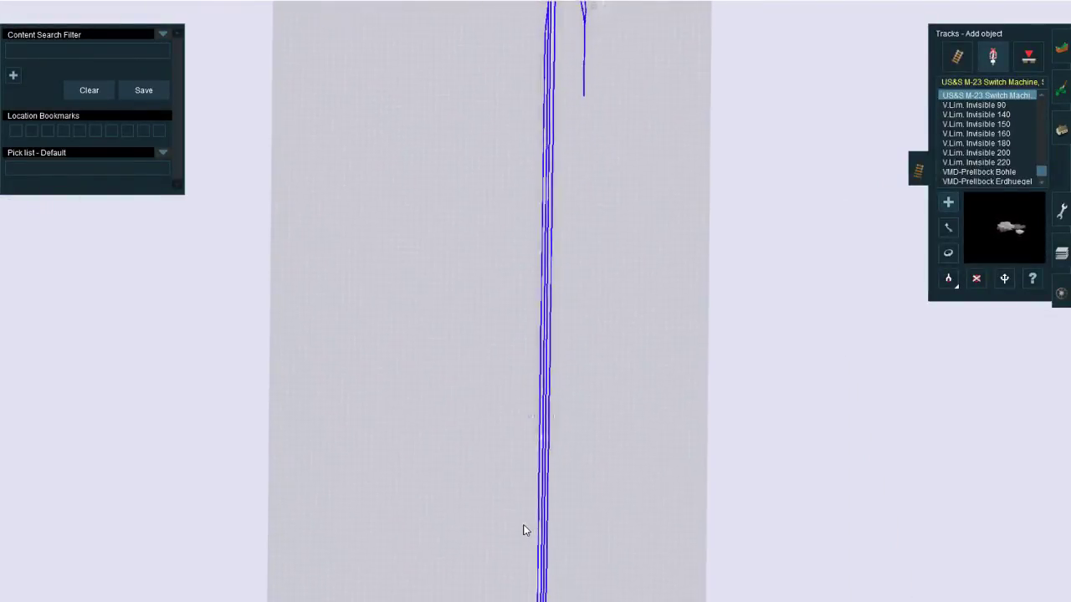
{"action": "right_click", "coordinate": [532, 527]}
{"action": "right_click", "coordinate": [532, 527]}
{"action": "right_click", "coordinate": [532, 527]}
{"action": "scroll", "coordinate": [536, 499], "scroll_direction": "up", "scroll_amount": 1}
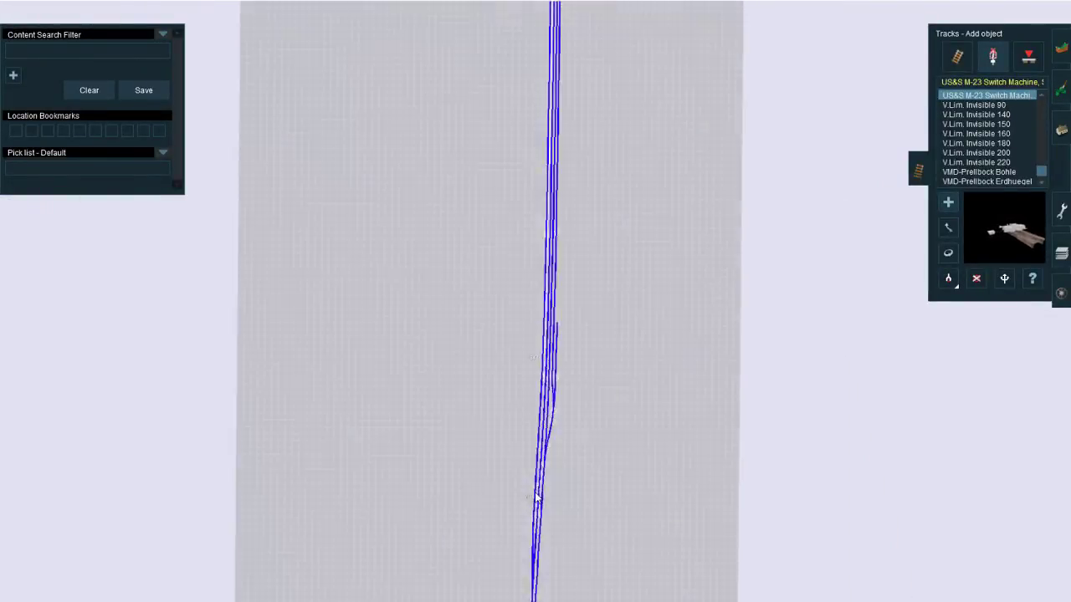
{"action": "key", "text": "ctrl+m"}
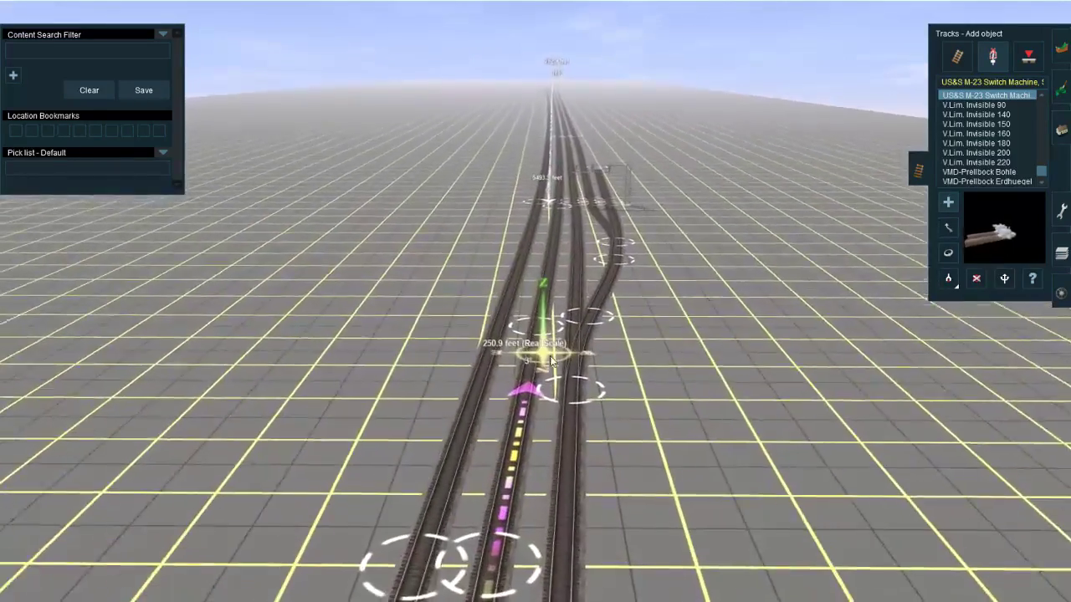
{"action": "left_click", "coordinate": [562, 348]}
{"action": "right_click", "coordinate": [558, 363]}
{"action": "key", "text": "r"}
{"action": "right_click", "coordinate": [548, 235]}
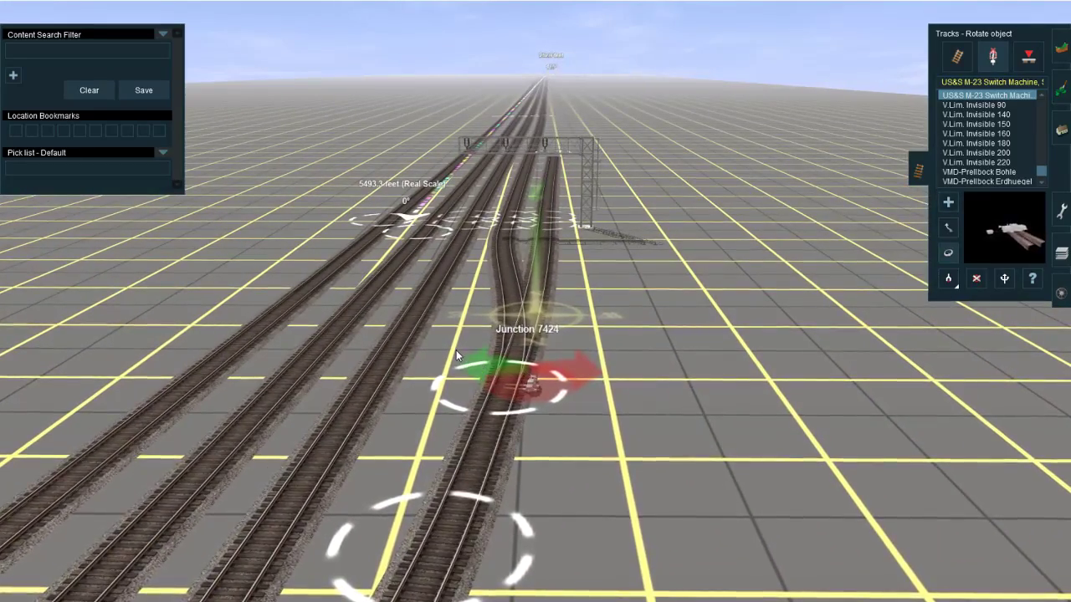
{"action": "key", "text": "Up"}
Step: Follow the main tracks to Centralia Center and examine the existing signal gantry and switch layout around Junction 16
{"action": "right_click_drag", "start_coordinate": [535, 334], "coordinate": [609, 174]}
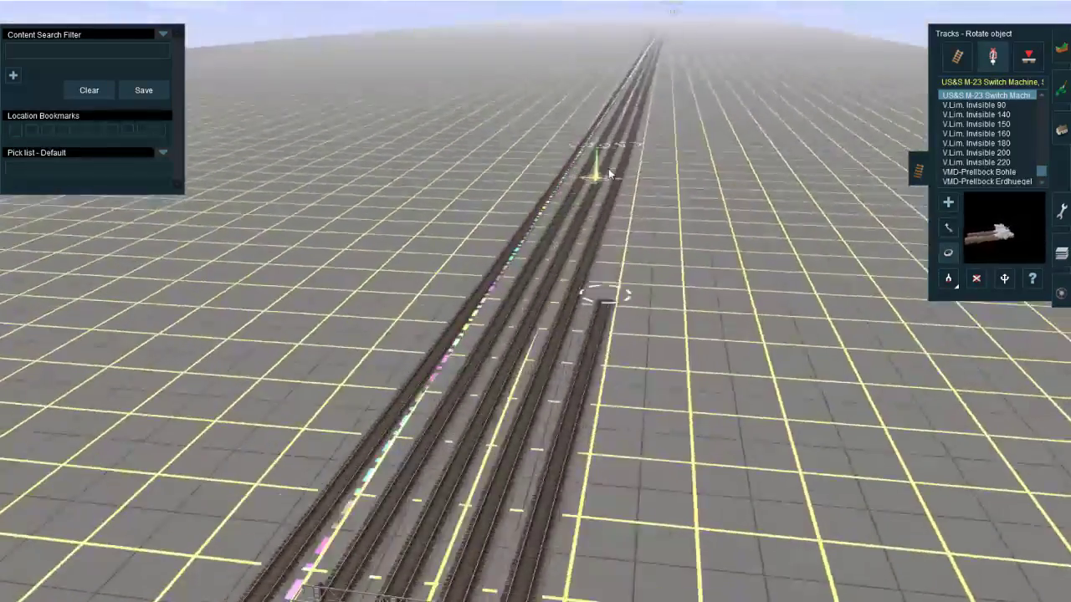
{"action": "right_click", "coordinate": [609, 173]}
{"action": "right_click", "coordinate": [598, 164]}
{"action": "right_click", "coordinate": [592, 155]}
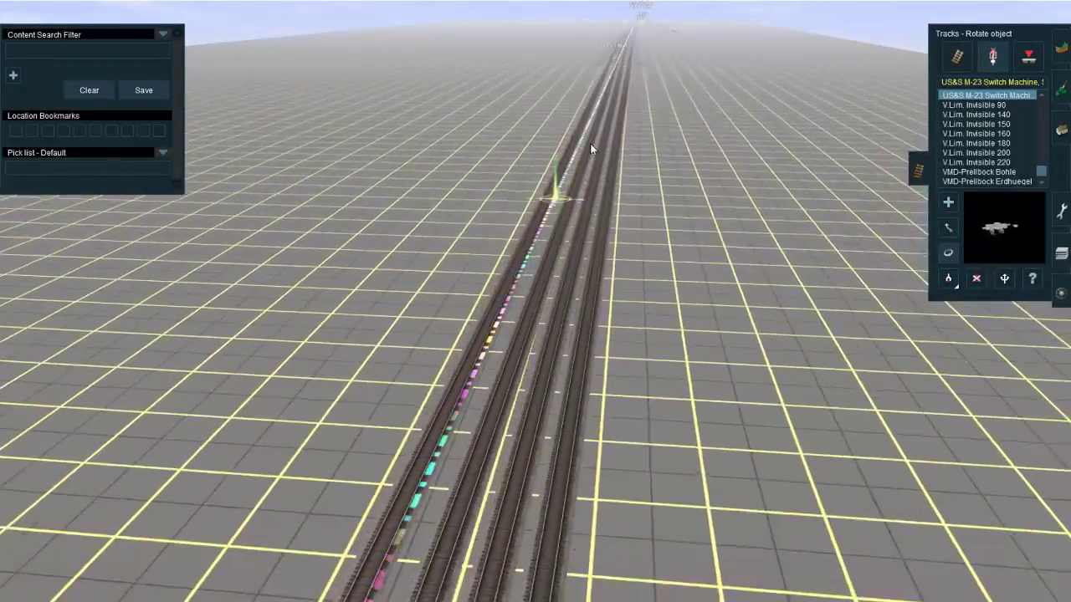
{"action": "right_click", "coordinate": [597, 88]}
{"action": "right_click", "coordinate": [635, 40]}
{"action": "right_click", "coordinate": [623, 84]}
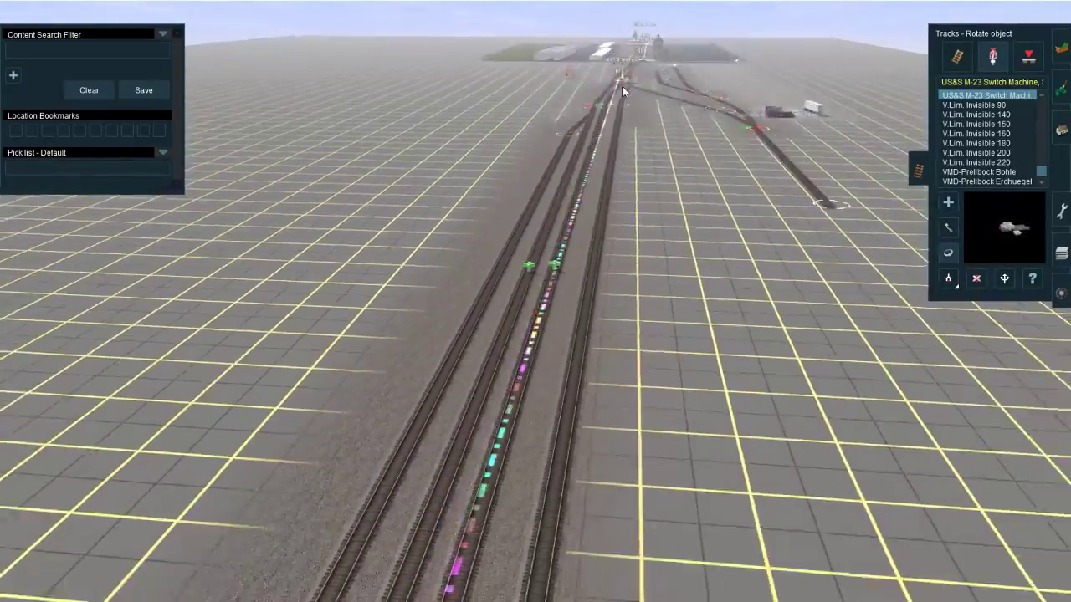
{"action": "right_click", "coordinate": [622, 89]}
{"action": "right_click", "coordinate": [588, 138]}
{"action": "key", "text": "Left"}
{"action": "right_click", "coordinate": [396, 353]}
{"action": "right_click", "coordinate": [583, 289]}
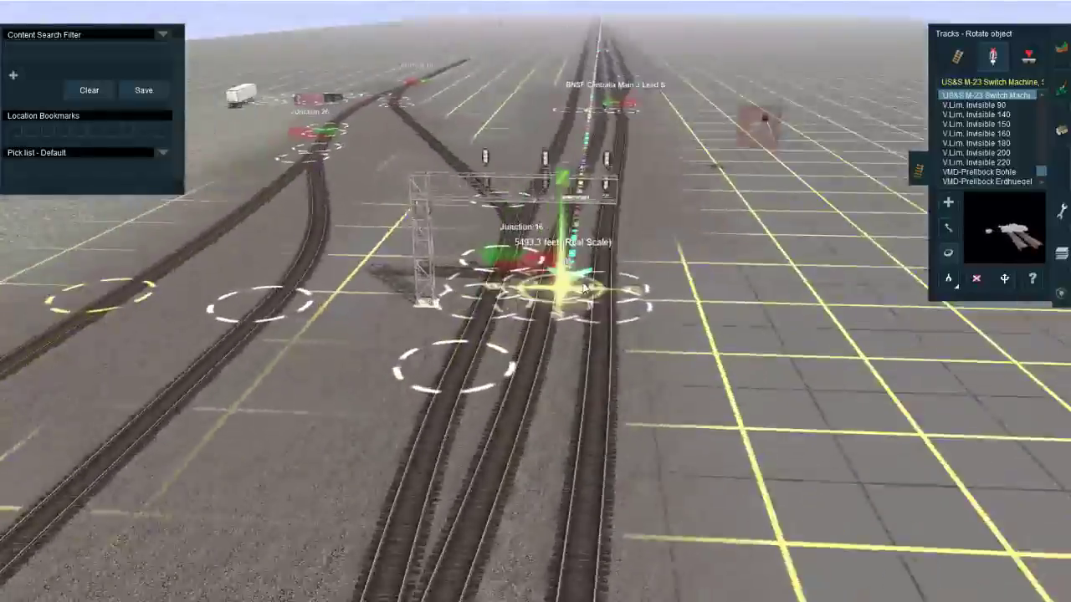
{"action": "key", "text": "Left"}
{"action": "scroll", "coordinate": [535, 319], "scroll_direction": "up", "scroll_amount": 3}
{"action": "right_click", "coordinate": [524, 320]}
{"action": "right_click", "coordinate": [558, 299]}
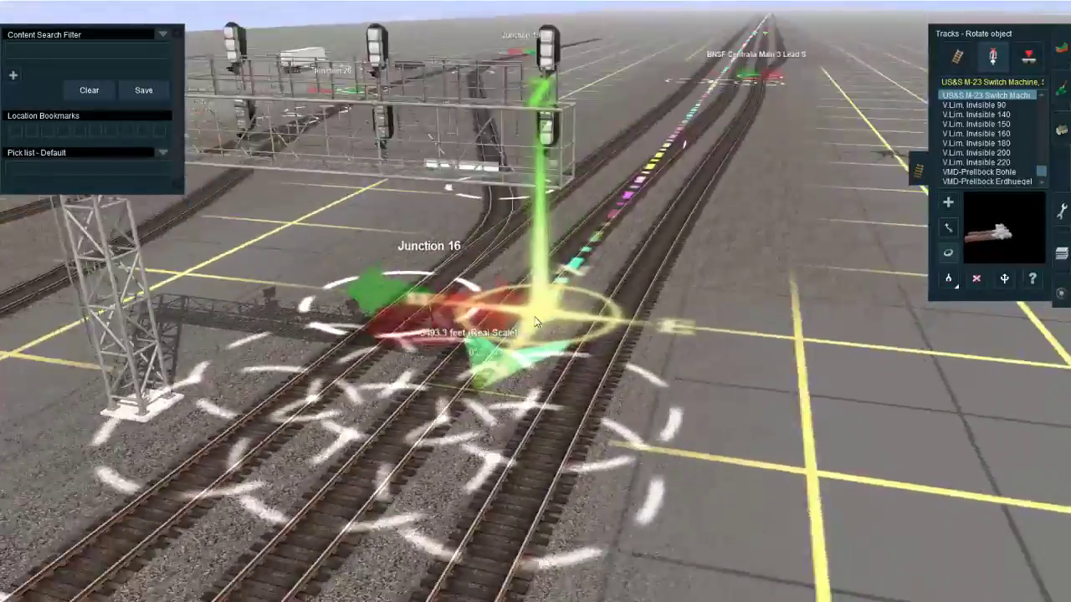
{"action": "scroll", "coordinate": [536, 321], "scroll_direction": "down", "scroll_amount": 6}
{"action": "right_click", "coordinate": [719, 144]}
{"action": "right_click", "coordinate": [659, 105]}
{"action": "right_click", "coordinate": [692, 49]}
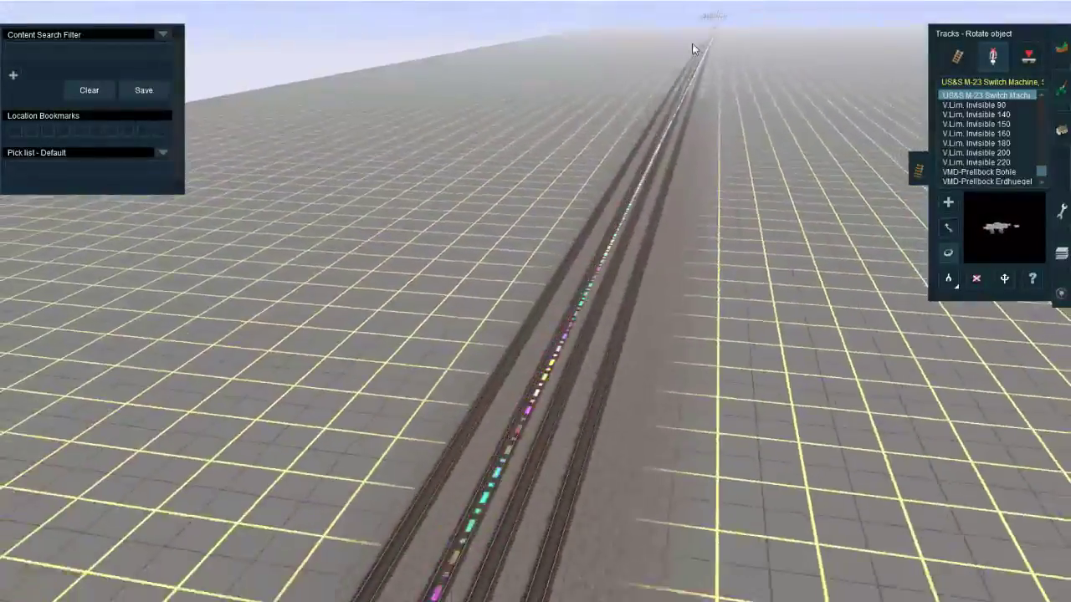
Step: Follow the main tracks back to the new signal gantry and examine the track layout on both sides of it
{"action": "right_click", "coordinate": [714, 41]}
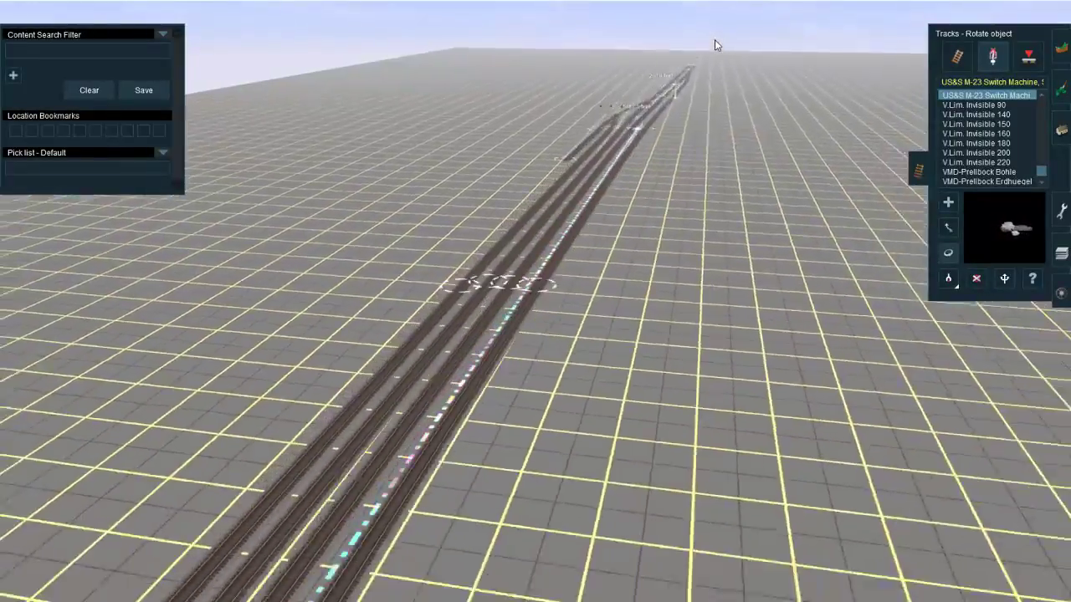
{"action": "key", "text": "Left"}
{"action": "right_click", "coordinate": [452, 288]}
{"action": "right_click", "coordinate": [505, 307]}
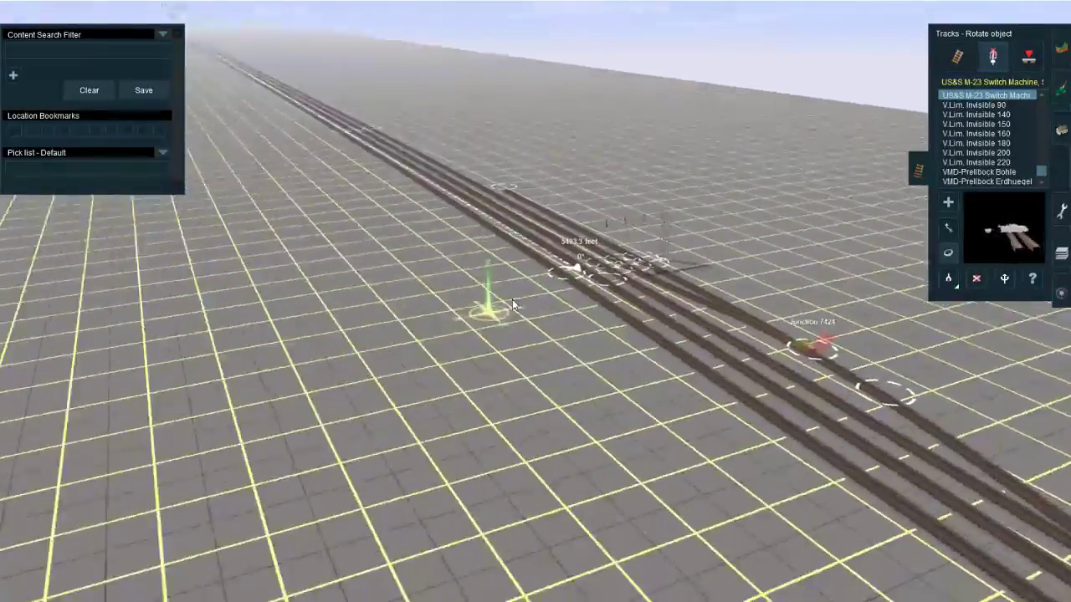
{"action": "key", "text": "Left"}
{"action": "key", "text": "Up"}
{"action": "right_click", "coordinate": [543, 282]}
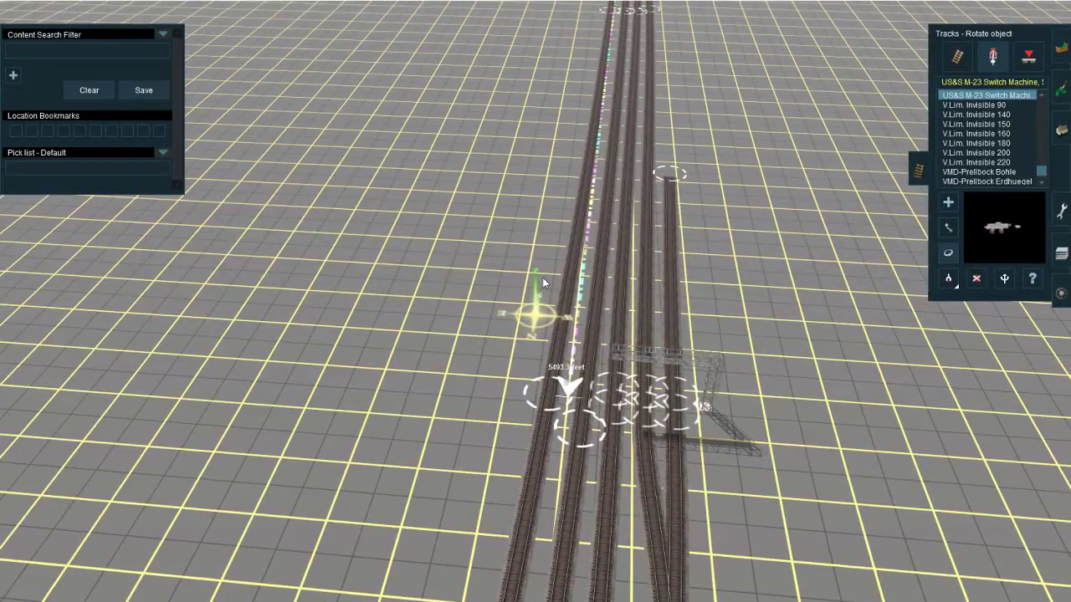
{"action": "right_click", "coordinate": [577, 234]}
{"action": "right_click", "coordinate": [577, 234]}
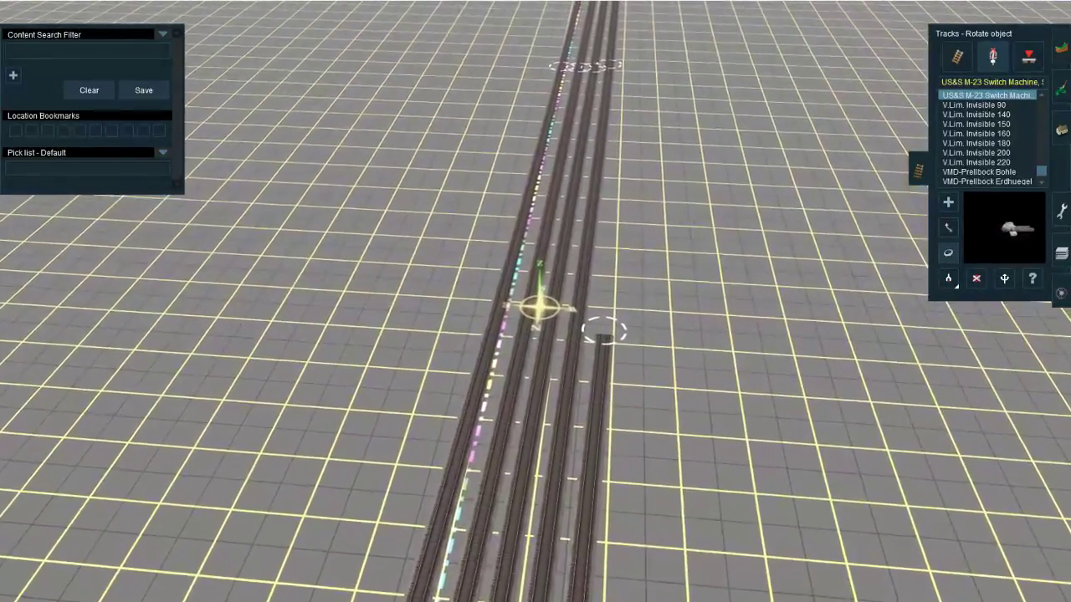
Step: Switch to the YouTube live dashboard to check the stream chat, and return to Trainz
{"action": "mouse_move", "coordinate": [177, 601]}
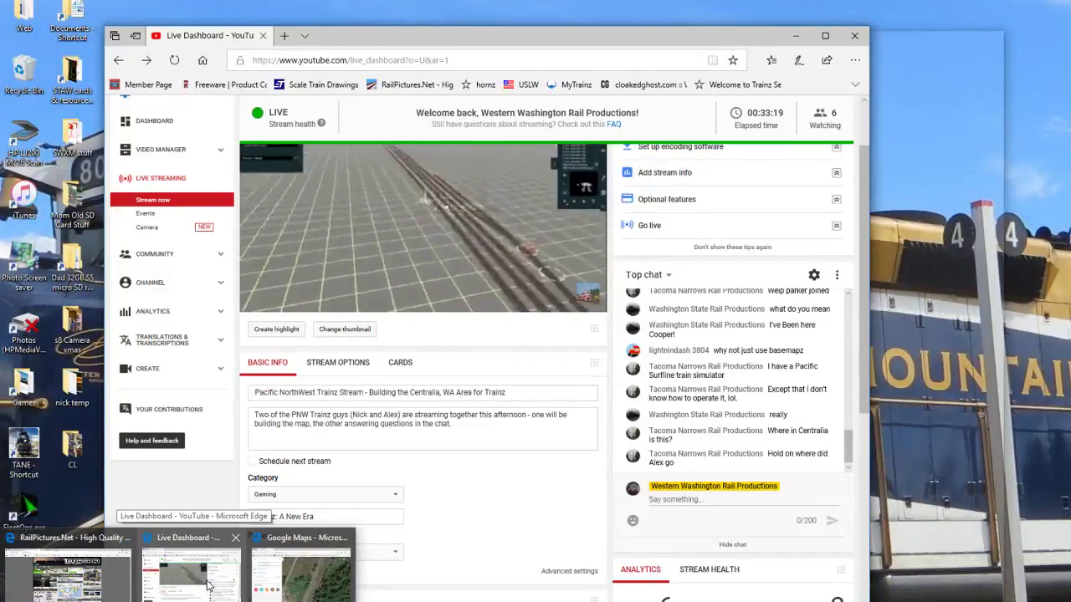
{"action": "left_click", "coordinate": [209, 585]}
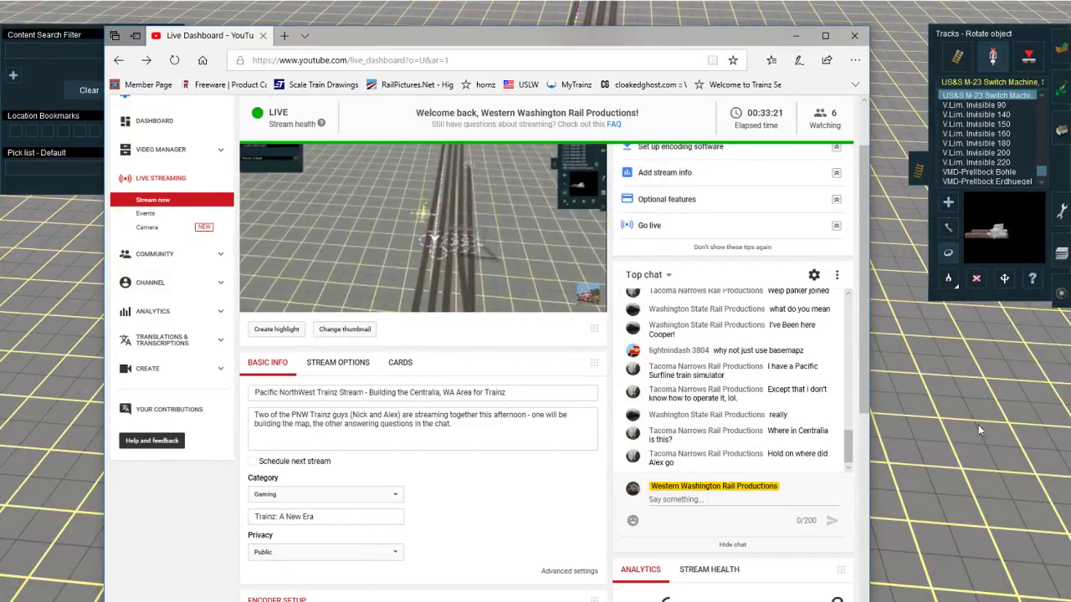
{"action": "right_click", "coordinate": [905, 394]}
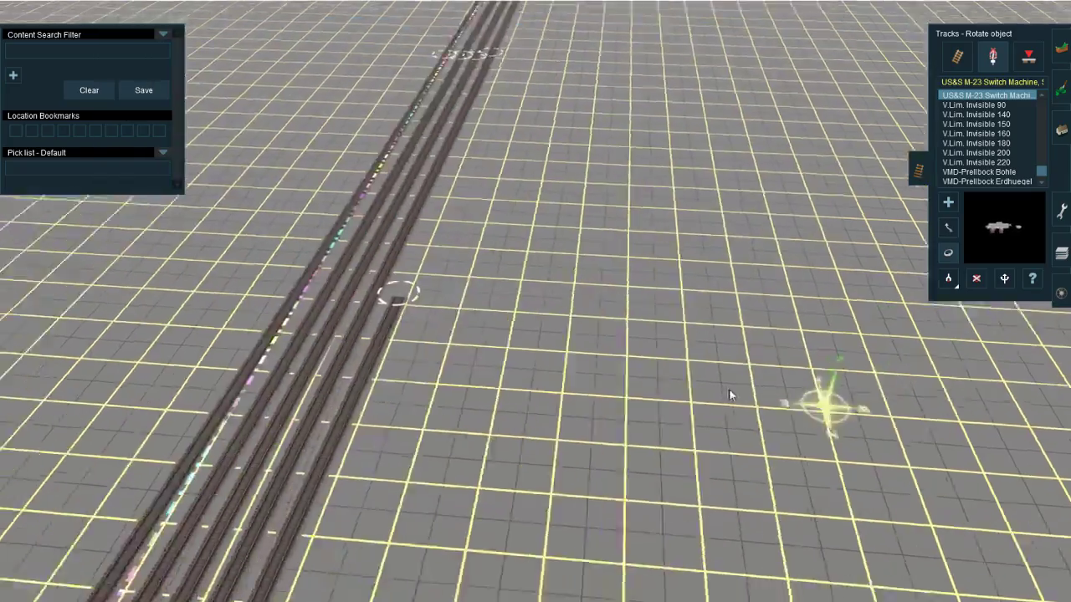
Step: Examine the new signal gantry and the tracks beneath it near Junction 7424 at close range
{"action": "right_click", "coordinate": [352, 308]}
{"action": "right_click_drag", "start_coordinate": [352, 309], "coordinate": [544, 346]}
{"action": "right_click", "coordinate": [519, 345]}
{"action": "right_click", "coordinate": [547, 327]}
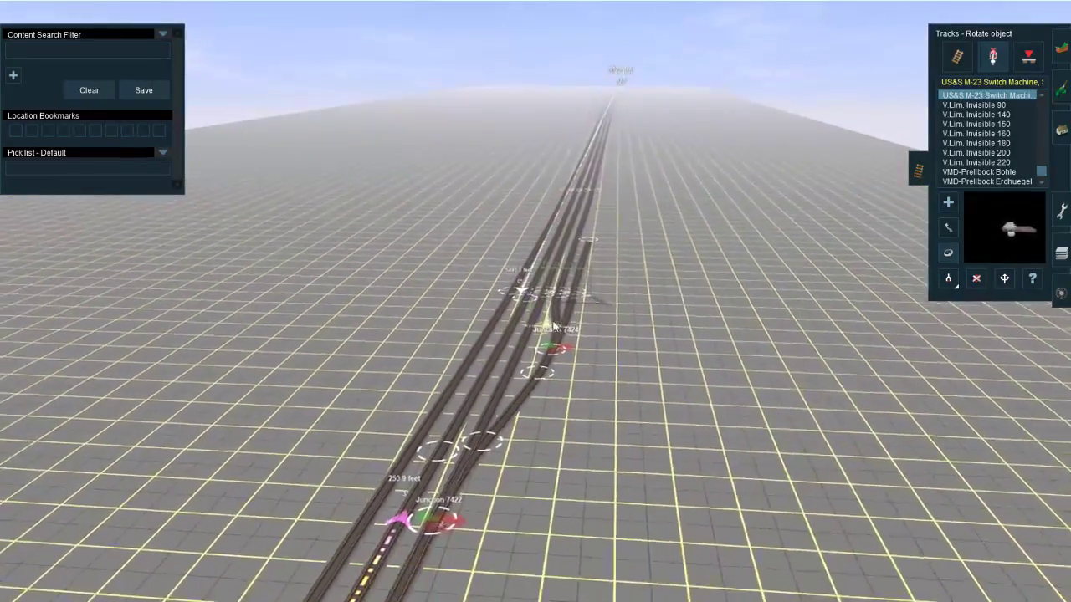
{"action": "right_click", "coordinate": [557, 300]}
{"action": "scroll", "coordinate": [547, 299], "scroll_direction": "up", "scroll_amount": 4}
{"action": "right_click", "coordinate": [496, 323]}
{"action": "right_click", "coordinate": [537, 295]}
{"action": "scroll", "coordinate": [537, 298], "scroll_direction": "up", "scroll_amount": 5}
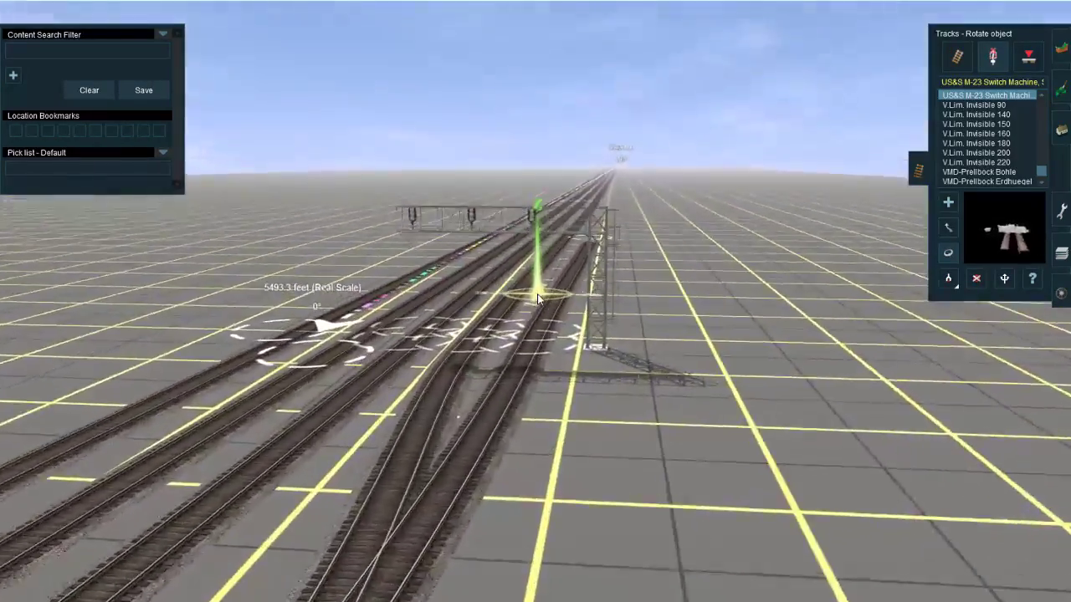
{"action": "right_click", "coordinate": [529, 322]}
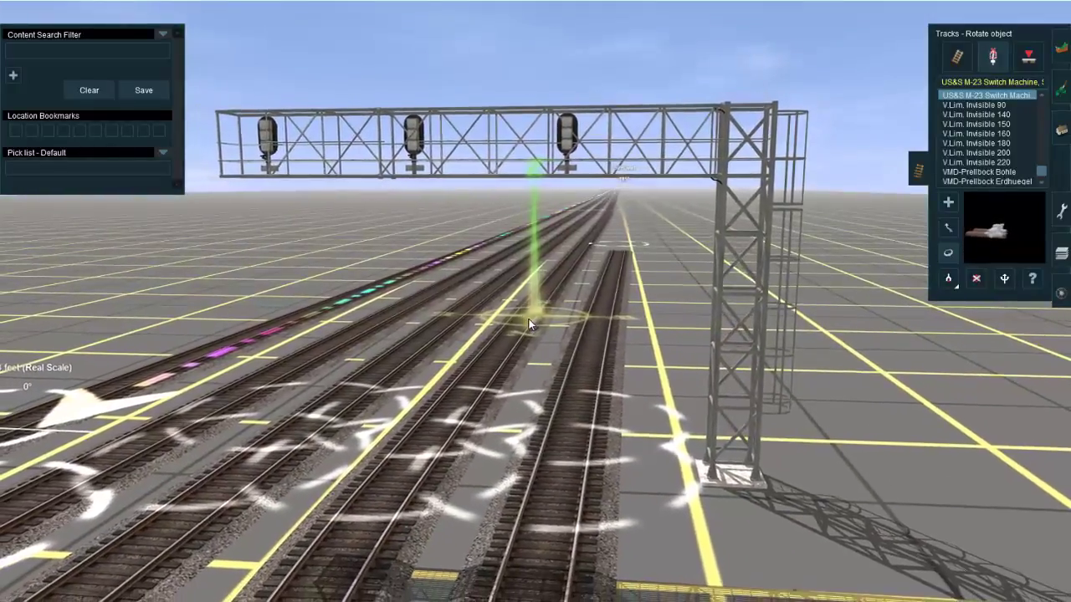
Step: Switch to Google Maps, hide the side panel and follow the real tracks south to Centralia station in satellite view
{"action": "left_click", "coordinate": [293, 585]}
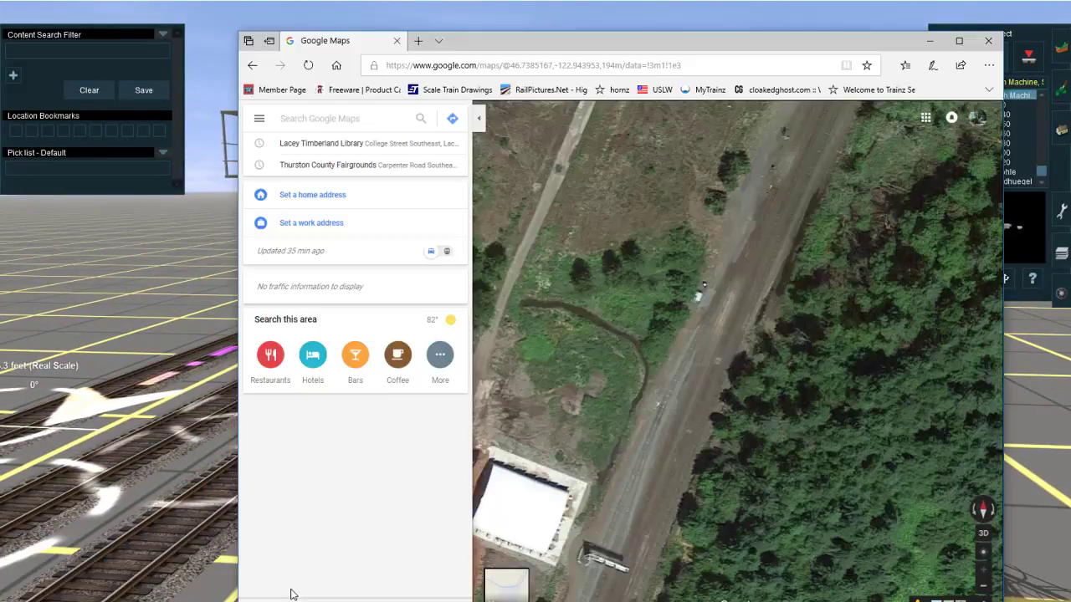
{"action": "left_click", "coordinate": [481, 121]}
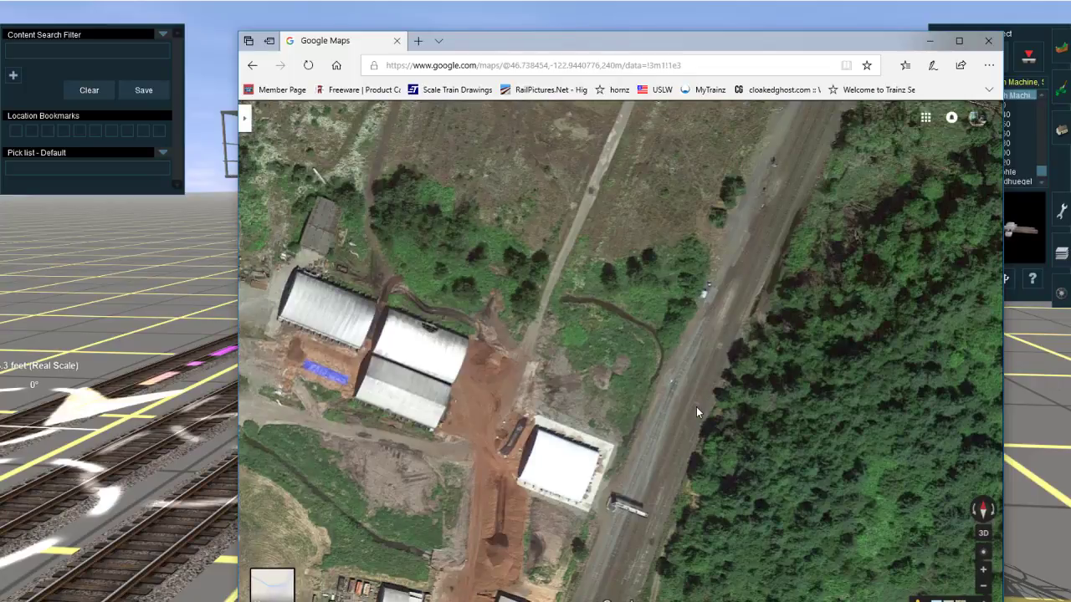
{"action": "left_click_drag", "start_coordinate": [696, 407], "coordinate": [683, 333]}
{"action": "scroll", "coordinate": [668, 439], "scroll_direction": "down", "scroll_amount": 2}
{"action": "scroll", "coordinate": [628, 437], "scroll_direction": "down", "scroll_amount": 2}
{"action": "left_click_drag", "start_coordinate": [627, 438], "coordinate": [628, 218]}
{"action": "left_click_drag", "start_coordinate": [577, 535], "coordinate": [623, 260]}
{"action": "left_click_drag", "start_coordinate": [525, 507], "coordinate": [670, 122]}
{"action": "left_click_drag", "start_coordinate": [670, 323], "coordinate": [703, 122]}
{"action": "scroll", "coordinate": [487, 471], "scroll_direction": "up", "scroll_amount": 2}
{"action": "left_click_drag", "start_coordinate": [487, 471], "coordinate": [501, 272]}
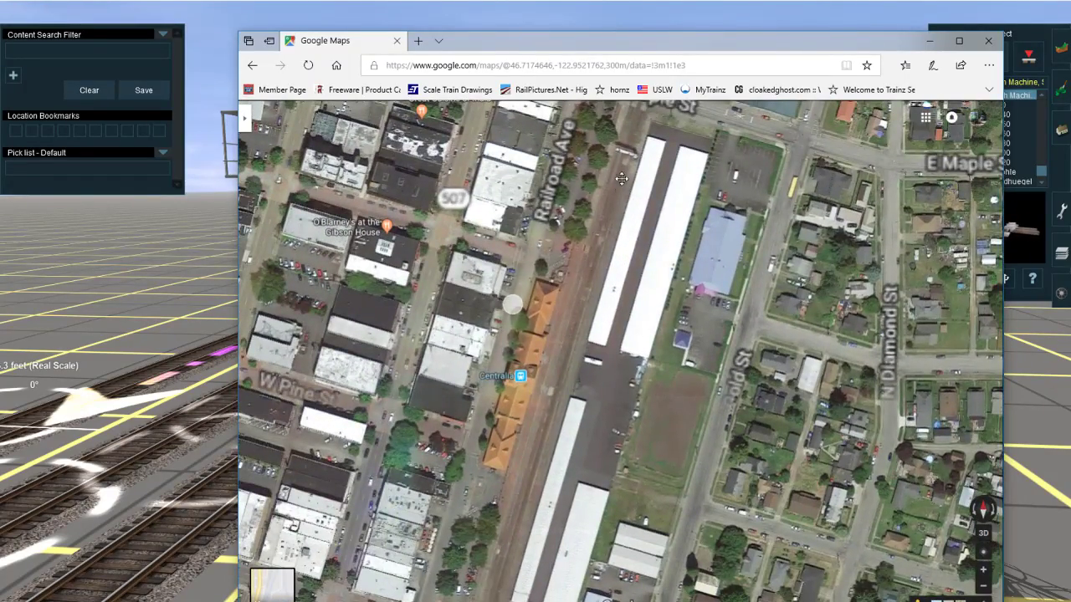
Step: Follow the satellite view north from Centralia station to examine the real signal gantry beside the white-roofed building, and return to Trainz
{"action": "left_click_drag", "start_coordinate": [614, 177], "coordinate": [616, 460]}
{"action": "left_click_drag", "start_coordinate": [660, 126], "coordinate": [579, 418]}
{"action": "left_click_drag", "start_coordinate": [642, 186], "coordinate": [548, 464]}
{"action": "mouse_move", "coordinate": [611, 154]}
{"action": "left_mouse_down"}
{"action": "mouse_move", "coordinate": [530, 359]}
{"action": "mouse_move", "coordinate": [508, 464]}
{"action": "left_mouse_up"}
{"action": "left_click_drag", "start_coordinate": [603, 131], "coordinate": [512, 443]}
{"action": "left_click_drag", "start_coordinate": [648, 134], "coordinate": [537, 376]}
{"action": "left_click_drag", "start_coordinate": [615, 176], "coordinate": [519, 443]}
{"action": "mouse_move", "coordinate": [619, 159]}
{"action": "left_mouse_down"}
{"action": "mouse_move", "coordinate": [589, 268]}
{"action": "mouse_move", "coordinate": [578, 393]}
{"action": "left_mouse_up"}
{"action": "left_click_drag", "start_coordinate": [587, 168], "coordinate": [569, 402]}
{"action": "mouse_move", "coordinate": [584, 245]}
{"action": "left_mouse_down"}
{"action": "mouse_move", "coordinate": [579, 360]}
{"action": "mouse_move", "coordinate": [562, 422]}
{"action": "left_mouse_up"}
{"action": "left_click_drag", "start_coordinate": [584, 247], "coordinate": [535, 418]}
{"action": "left_click_drag", "start_coordinate": [613, 217], "coordinate": [543, 469]}
{"action": "left_click_drag", "start_coordinate": [635, 171], "coordinate": [565, 418]}
{"action": "left_click_drag", "start_coordinate": [601, 242], "coordinate": [549, 409]}
{"action": "left_click_drag", "start_coordinate": [532, 326], "coordinate": [489, 407]}
{"action": "left_click_drag", "start_coordinate": [547, 280], "coordinate": [544, 316]}
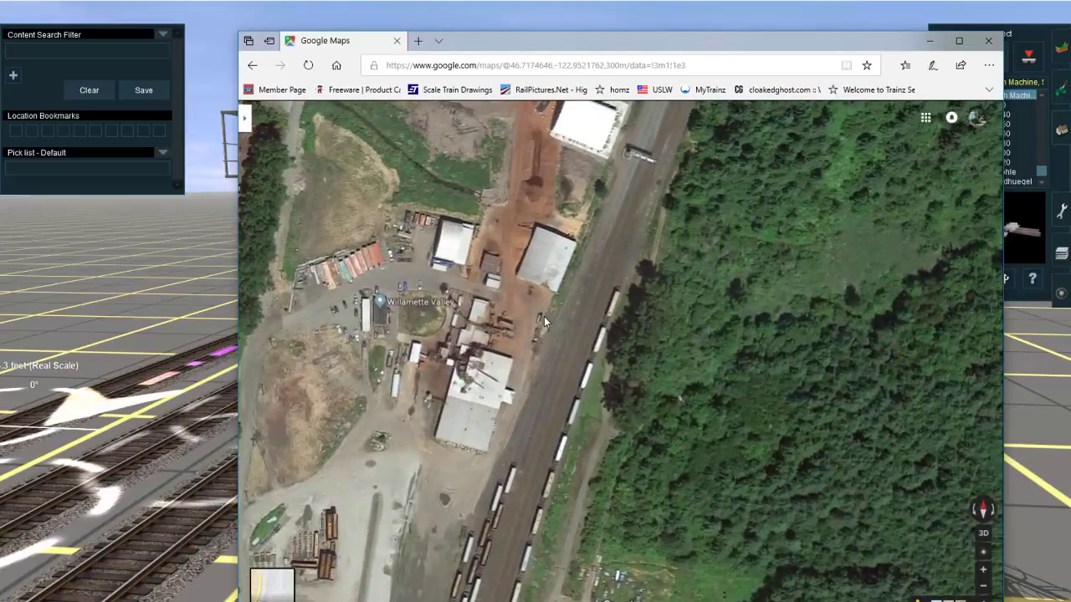
{"action": "left_click_drag", "start_coordinate": [602, 159], "coordinate": [552, 363]}
{"action": "left_click_drag", "start_coordinate": [662, 205], "coordinate": [555, 400]}
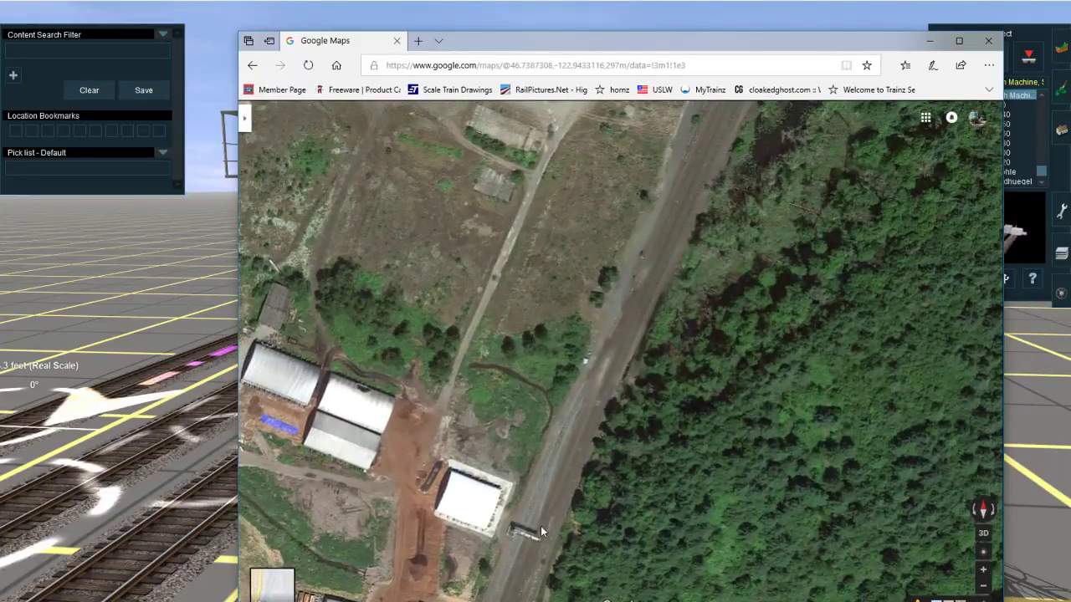
{"action": "left_click_drag", "start_coordinate": [595, 567], "coordinate": [623, 492]}
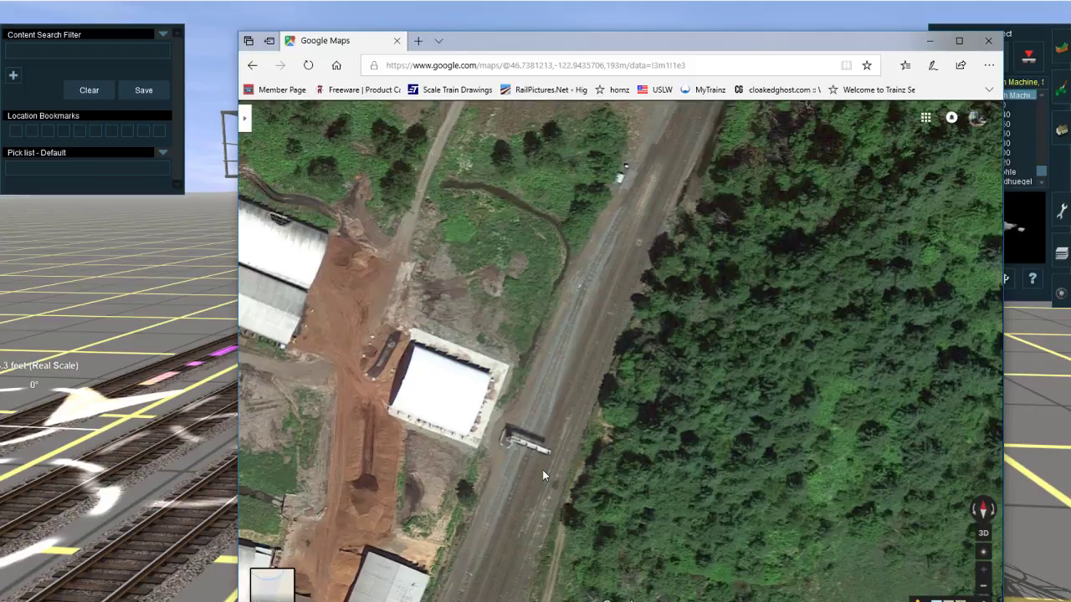
{"action": "left_click_drag", "start_coordinate": [600, 387], "coordinate": [602, 420]}
{"action": "left_click", "coordinate": [929, 41]}
Step: Search the object library for "station sign" while at the new signal gantry
{"action": "right_click", "coordinate": [607, 376]}
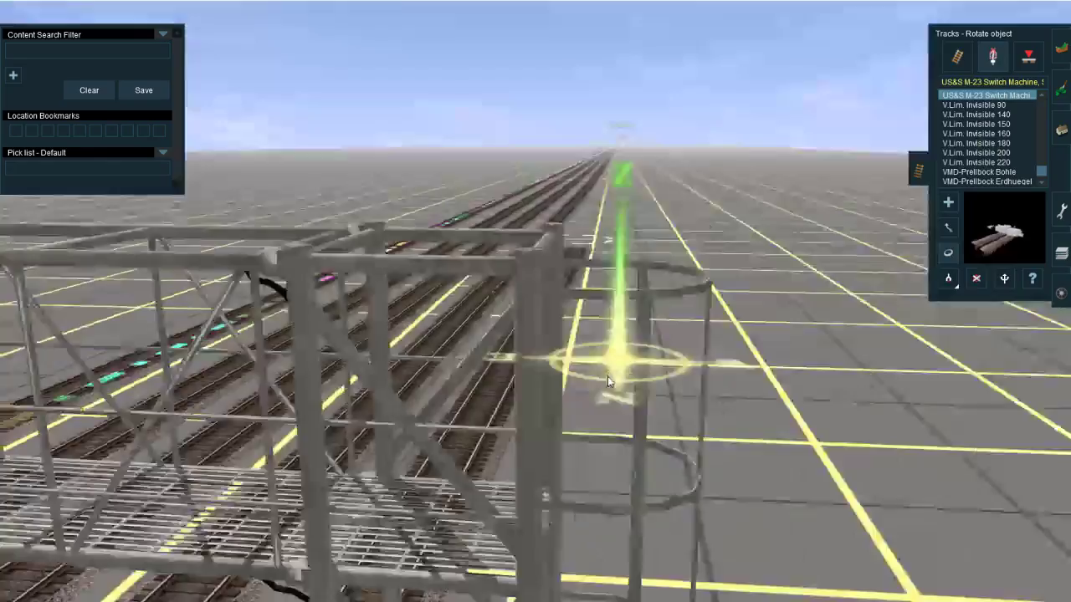
{"action": "scroll", "coordinate": [536, 384], "scroll_direction": "down", "scroll_amount": 5}
{"action": "key", "text": "Left"}
{"action": "right_click", "coordinate": [450, 313]}
{"action": "key", "text": "Left"}
{"action": "key", "text": "Down"}
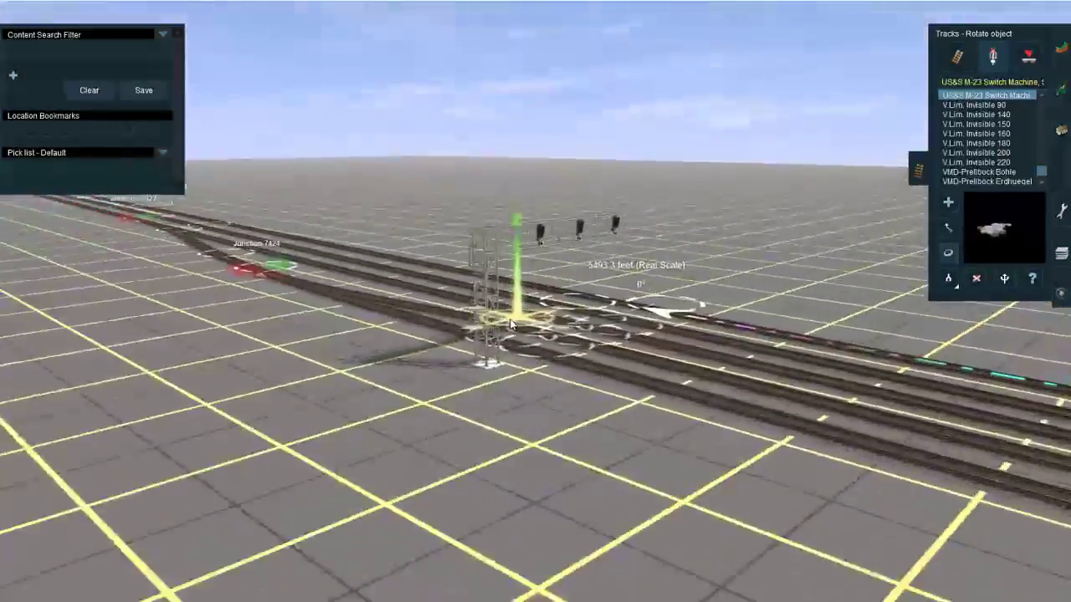
{"action": "key", "text": "Up"}
{"action": "scroll", "coordinate": [502, 326], "scroll_direction": "up", "scroll_amount": 3}
{"action": "key", "text": "F3"}
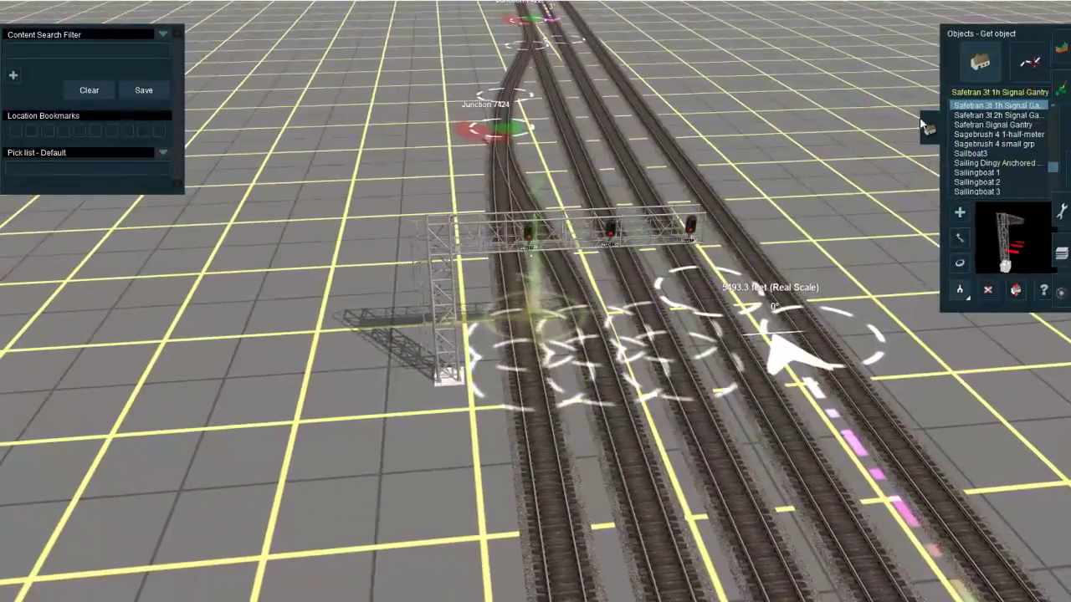
{"action": "left_click", "coordinate": [950, 95]}
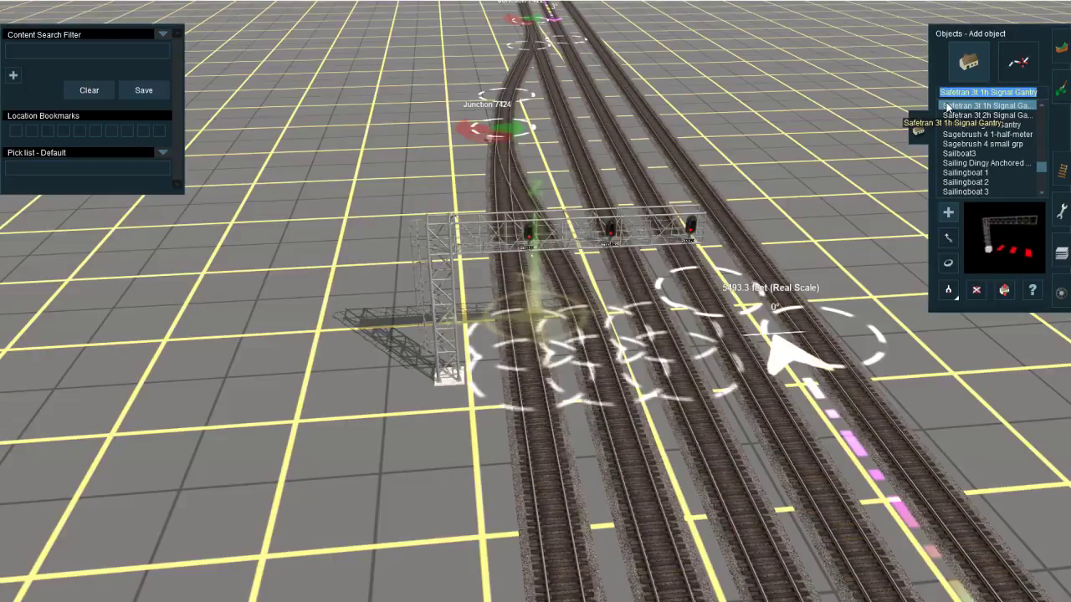
{"action": "type", "text": "station sign"}
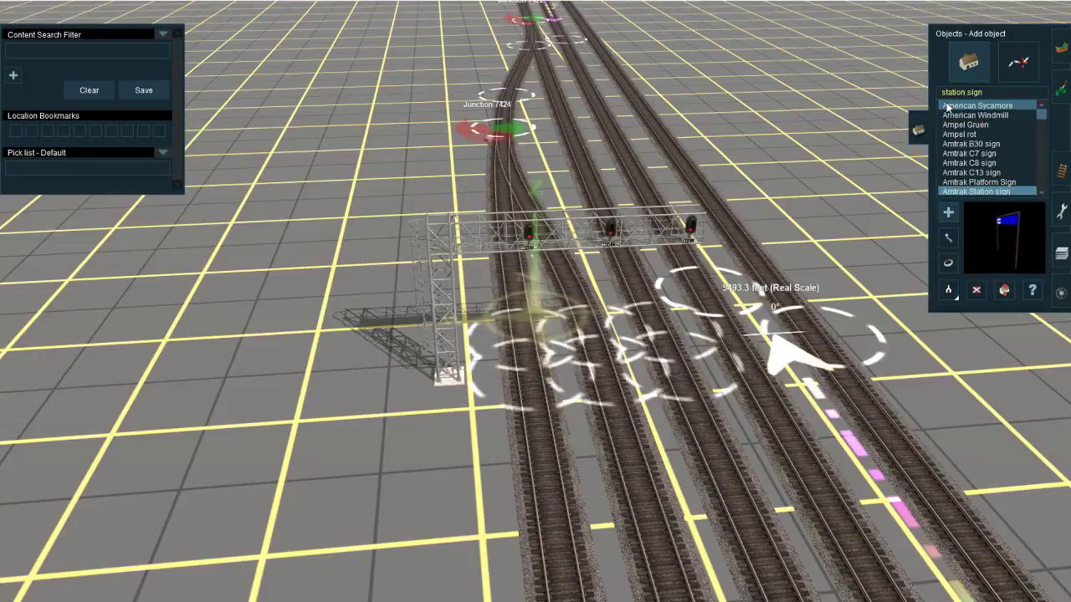
{"action": "scroll", "coordinate": [1003, 145], "scroll_direction": "down", "scroll_amount": 5}
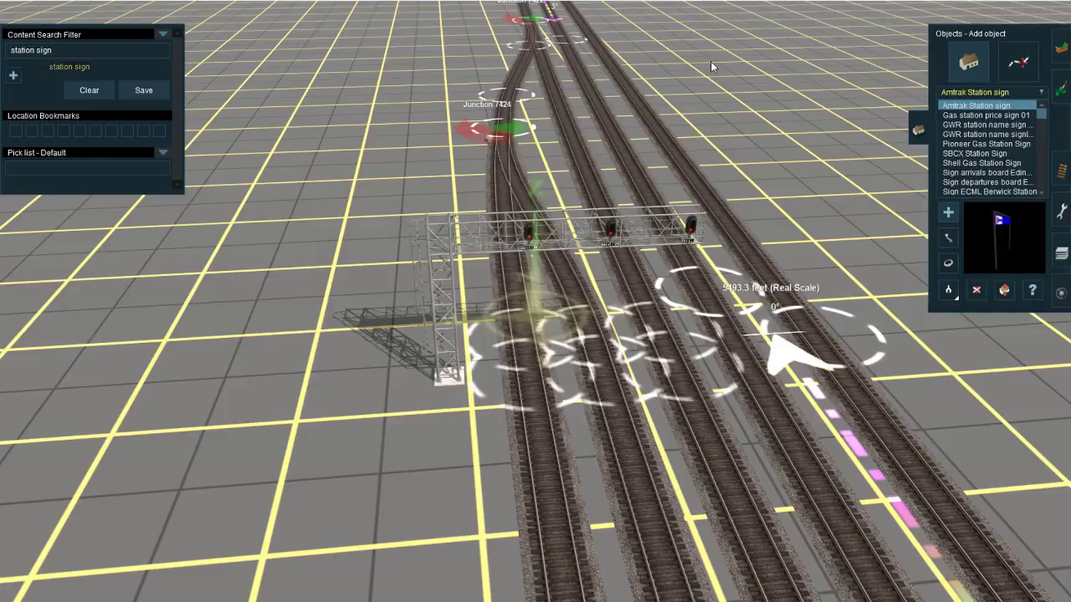
Step: Preview the station sign models in the filtered object list to look for one suitable for the signal gantry
{"action": "scroll", "coordinate": [971, 150], "scroll_direction": "down", "scroll_amount": 10}
{"action": "left_click", "coordinate": [966, 161]}
{"action": "scroll", "coordinate": [977, 158], "scroll_direction": "up", "scroll_amount": 1}
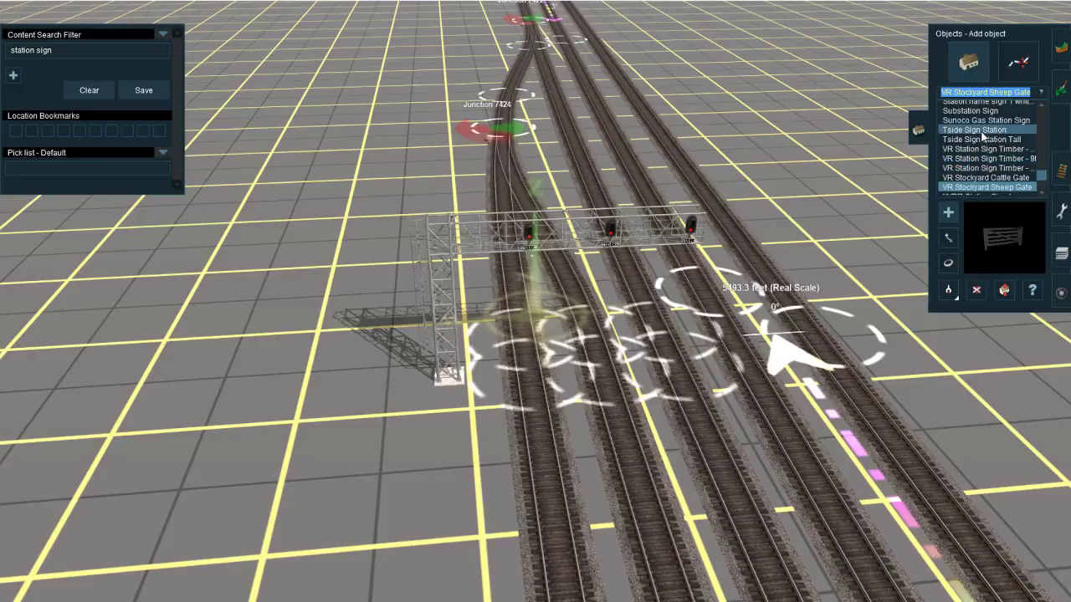
{"action": "left_click", "coordinate": [981, 131]}
{"action": "left_click", "coordinate": [983, 120]}
{"action": "left_click", "coordinate": [983, 111]}
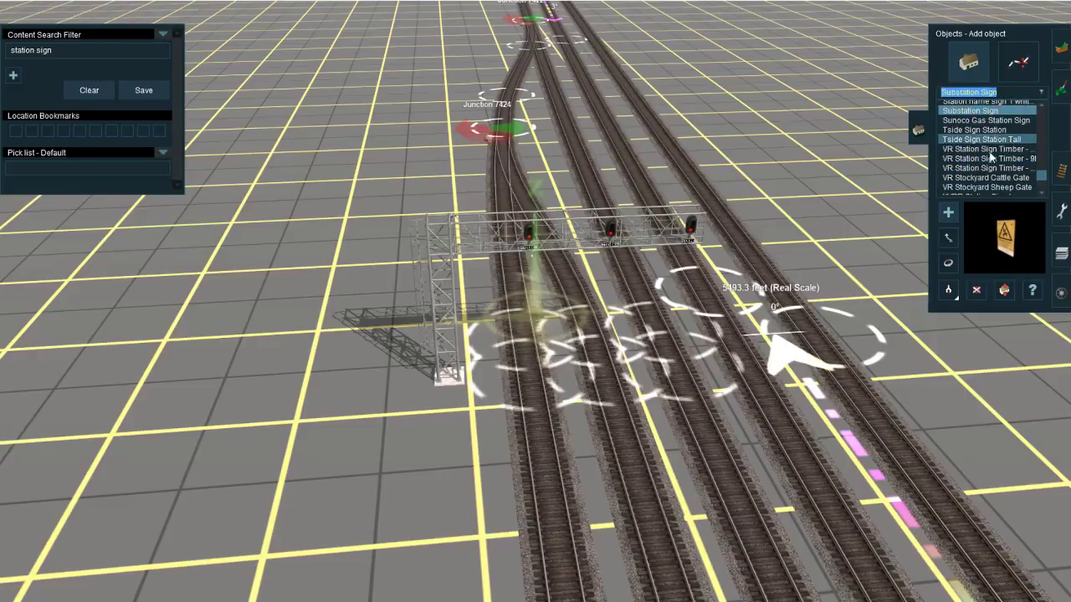
{"action": "scroll", "coordinate": [988, 157], "scroll_direction": "up", "scroll_amount": 1}
{"action": "left_click", "coordinate": [984, 122]}
{"action": "left_click", "coordinate": [988, 112]}
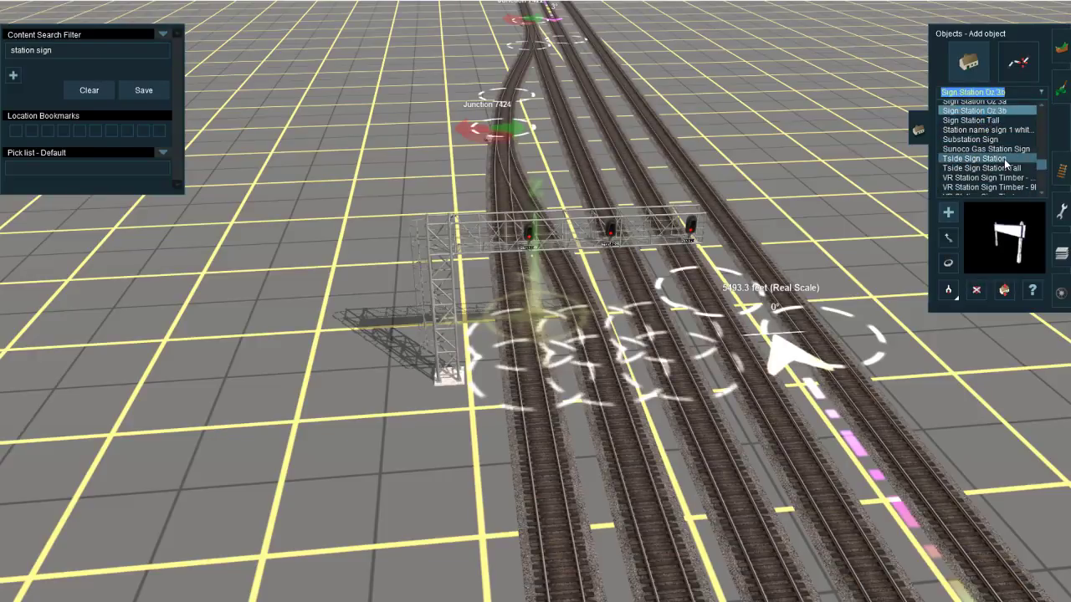
{"action": "scroll", "coordinate": [1002, 155], "scroll_direction": "up", "scroll_amount": 1}
{"action": "left_click", "coordinate": [994, 130]}
{"action": "left_click", "coordinate": [994, 123]}
{"action": "left_click", "coordinate": [994, 112]}
{"action": "scroll", "coordinate": [996, 171], "scroll_direction": "up", "scroll_amount": 1}
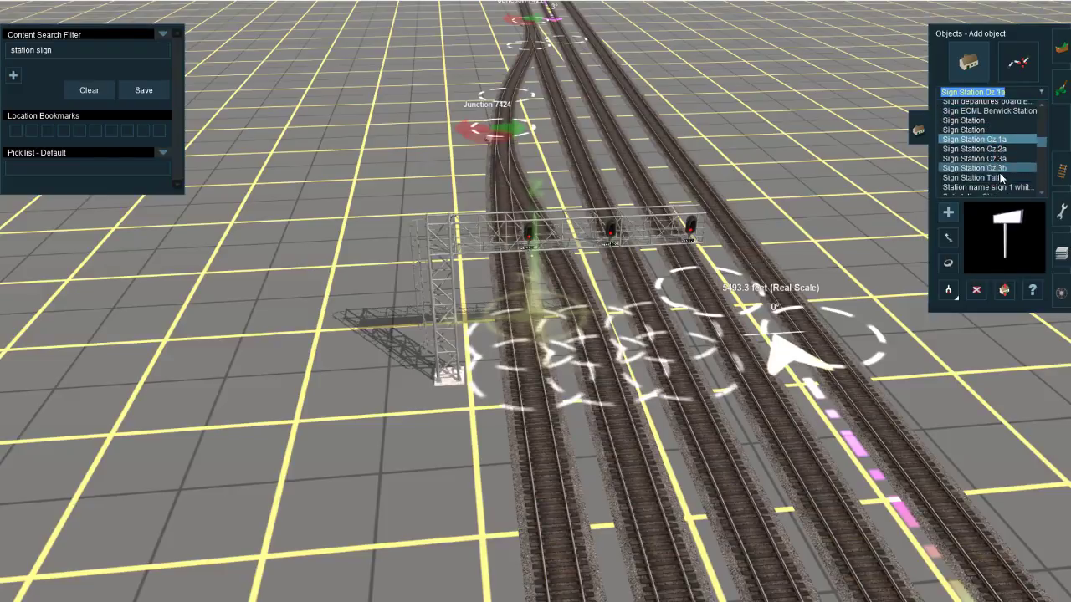
{"action": "left_click", "coordinate": [984, 129]}
{"action": "left_click", "coordinate": [983, 120]}
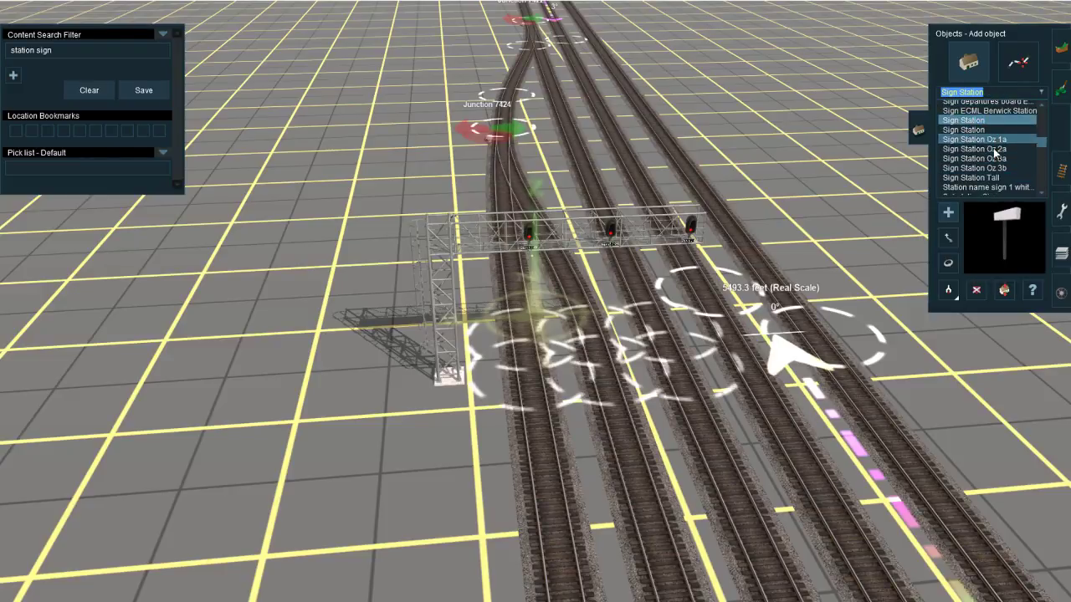
{"action": "scroll", "coordinate": [993, 143], "scroll_direction": "up", "scroll_amount": 1}
{"action": "left_click", "coordinate": [993, 138]}
{"action": "left_click", "coordinate": [995, 134]}
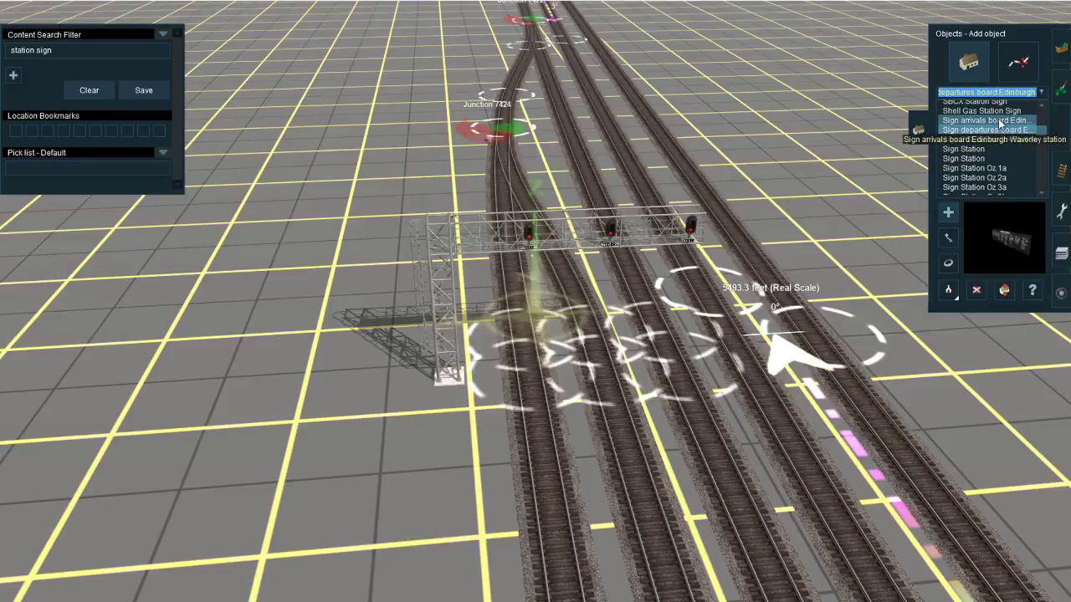
{"action": "left_click", "coordinate": [998, 123]}
{"action": "scroll", "coordinate": [1003, 120], "scroll_direction": "up", "scroll_amount": 1}
{"action": "left_click", "coordinate": [1006, 130]}
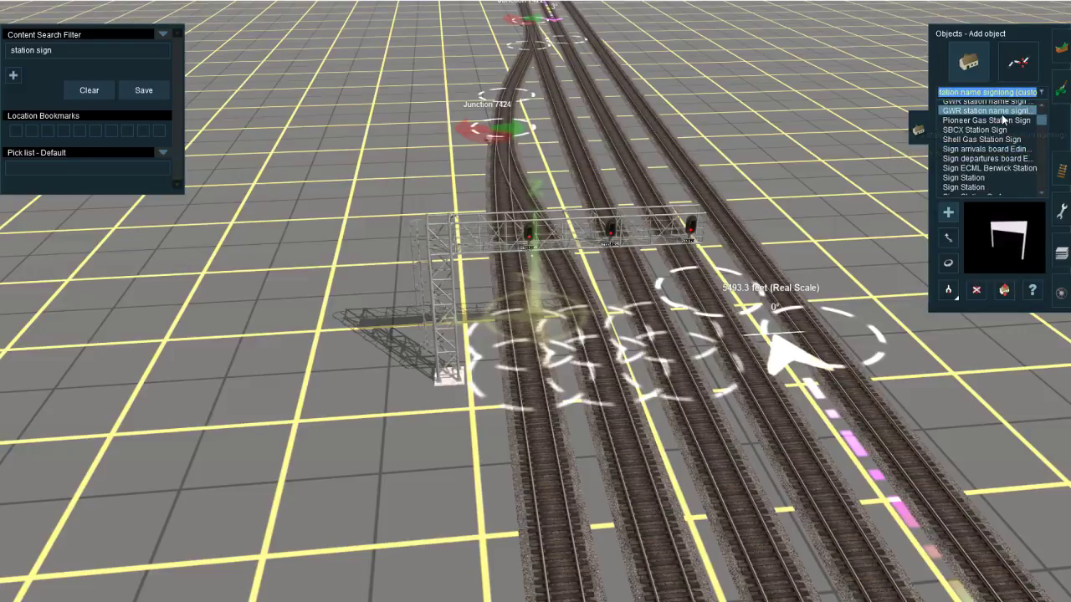
{"action": "left_click", "coordinate": [1003, 120]}
{"action": "scroll", "coordinate": [983, 163], "scroll_direction": "up", "scroll_amount": 1}
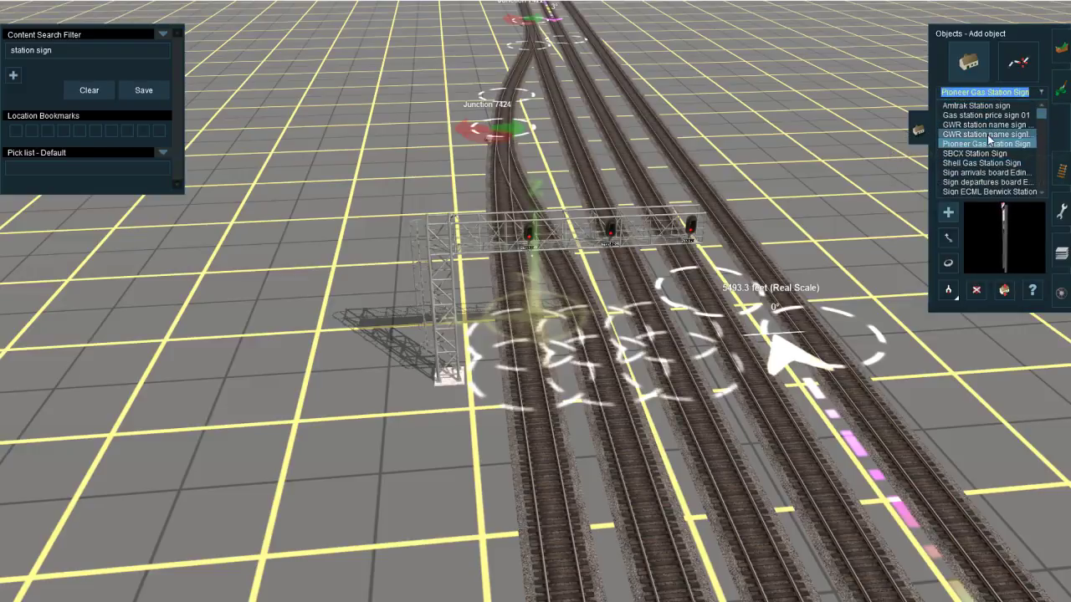
{"action": "left_click", "coordinate": [991, 135]}
{"action": "left_click", "coordinate": [993, 126]}
{"action": "left_click", "coordinate": [996, 117]}
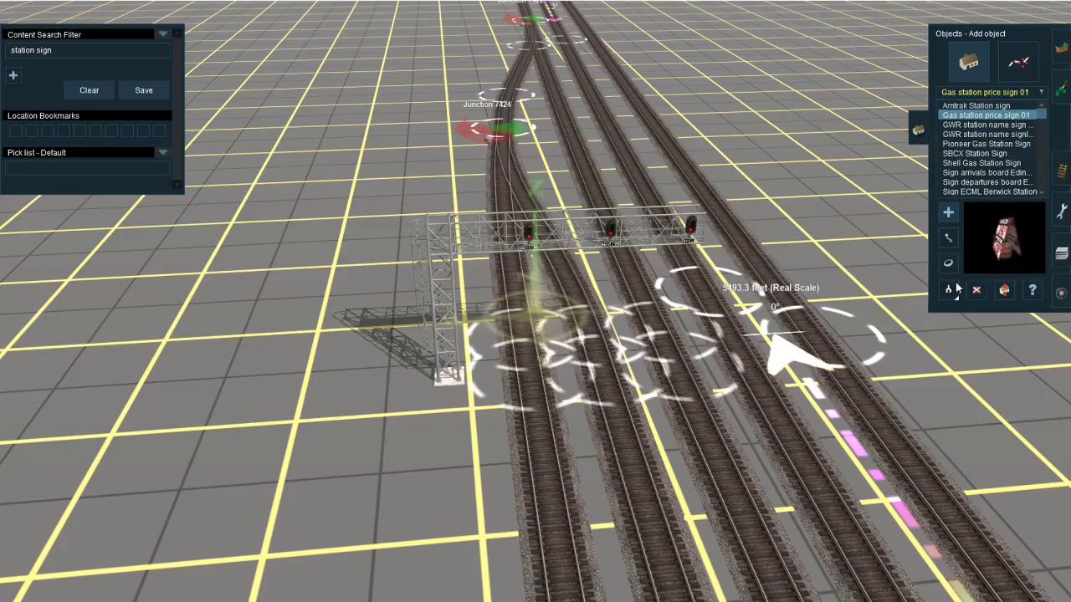
Step: Copy the Platform Sign 2 Plain object from the existing two-head signal gantry and clear the "station sign" content filter
{"action": "mouse_move", "coordinate": [892, 289]}
{"action": "right_mouse_down"}
{"action": "mouse_move", "coordinate": [956, 353]}
{"action": "mouse_move", "coordinate": [999, 327]}
{"action": "mouse_move", "coordinate": [1032, 184]}
{"action": "mouse_move", "coordinate": [817, 76]}
{"action": "mouse_move", "coordinate": [769, 33]}
{"action": "mouse_move", "coordinate": [765, 132]}
{"action": "right_mouse_up"}
{"action": "right_click", "coordinate": [765, 132]}
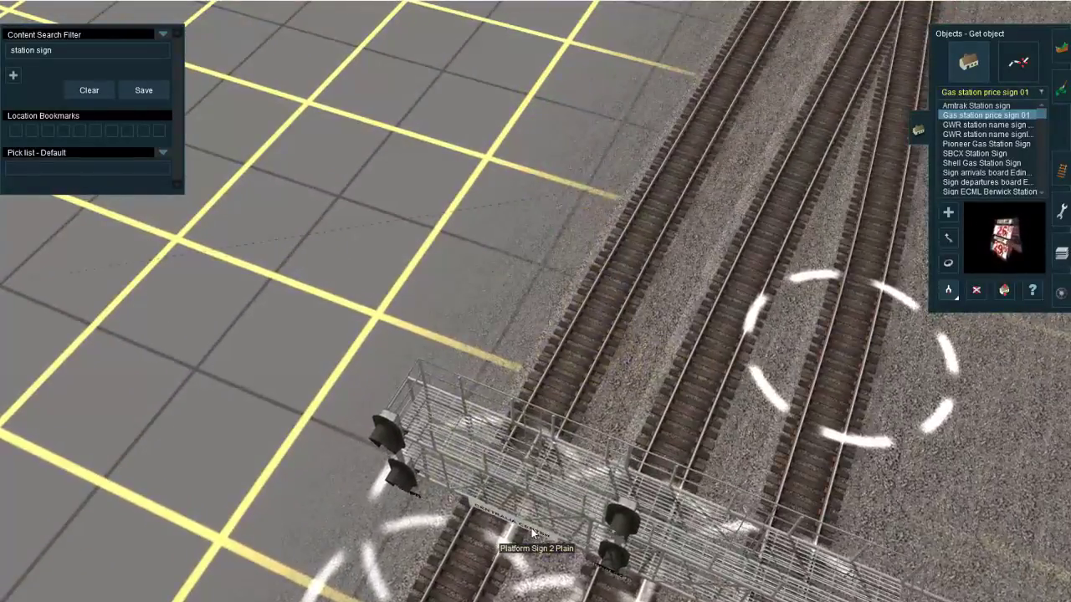
{"action": "left_click", "coordinate": [527, 557]}
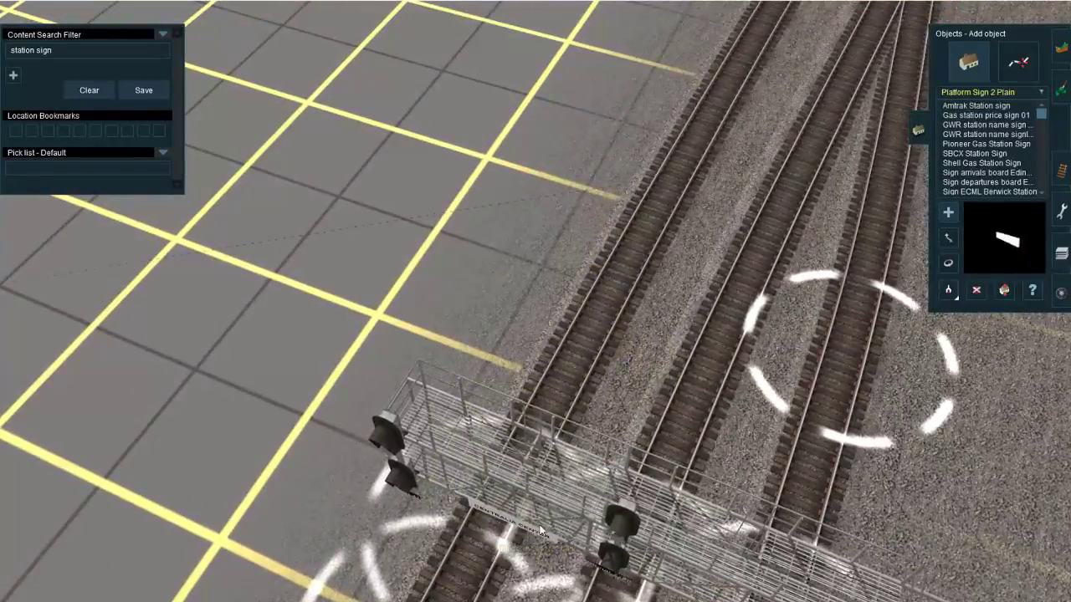
{"action": "right_click", "coordinate": [472, 544]}
{"action": "scroll", "coordinate": [402, 340], "scroll_direction": "down", "scroll_amount": 5}
{"action": "left_click", "coordinate": [90, 89]}
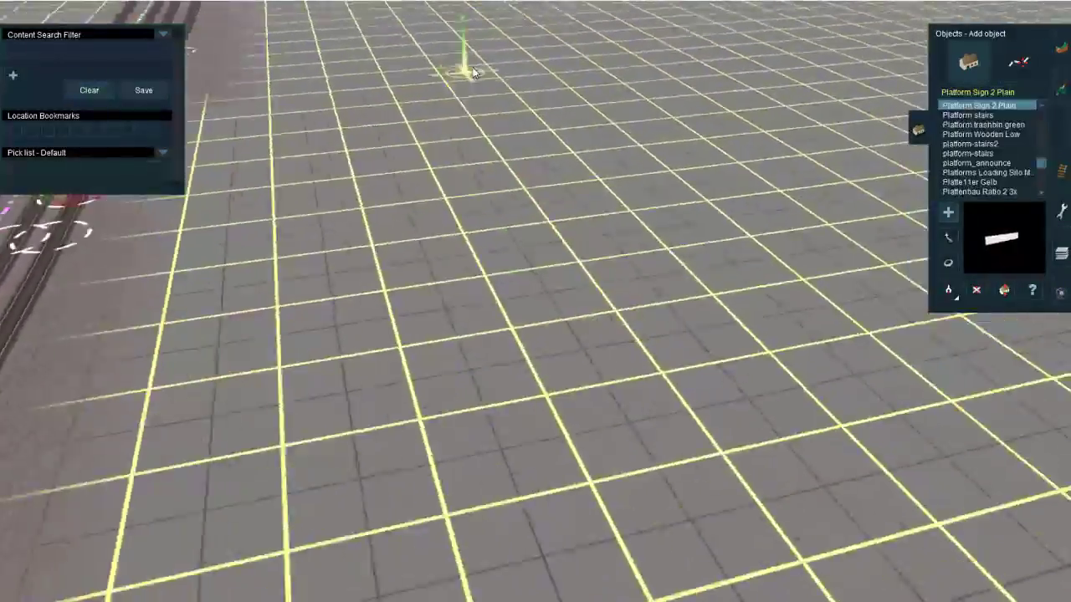
{"action": "key", "text": "Up"}
{"action": "key", "text": "Left"}
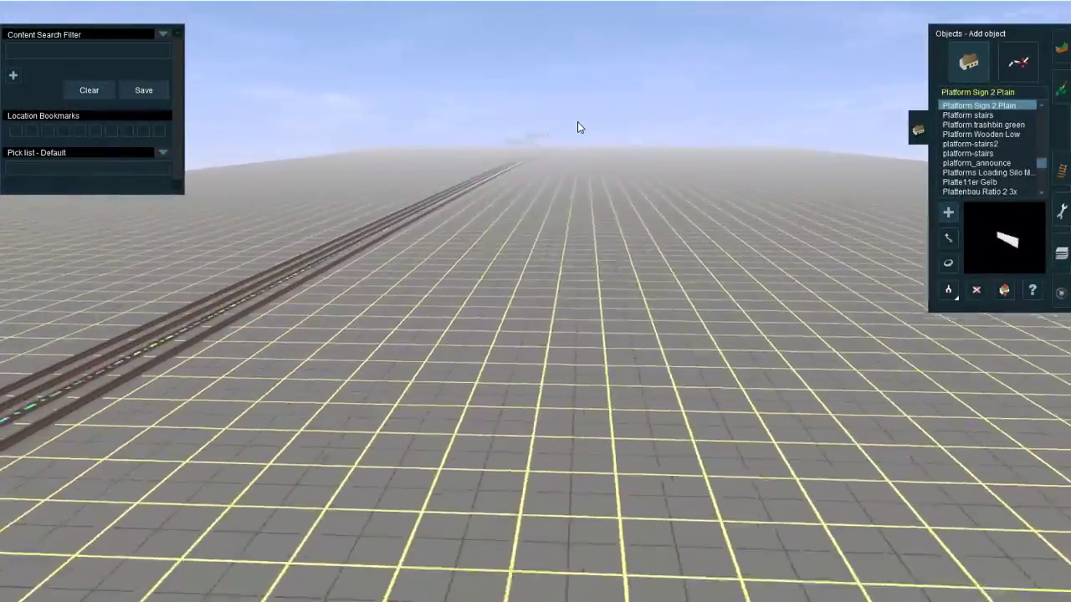
Step: Return along the tracks to the new three-head signal gantry and get a close view of its beam and signals
{"action": "right_click", "coordinate": [564, 153]}
{"action": "key", "text": "Left"}
{"action": "scroll", "coordinate": [614, 288], "scroll_direction": "up", "scroll_amount": 5}
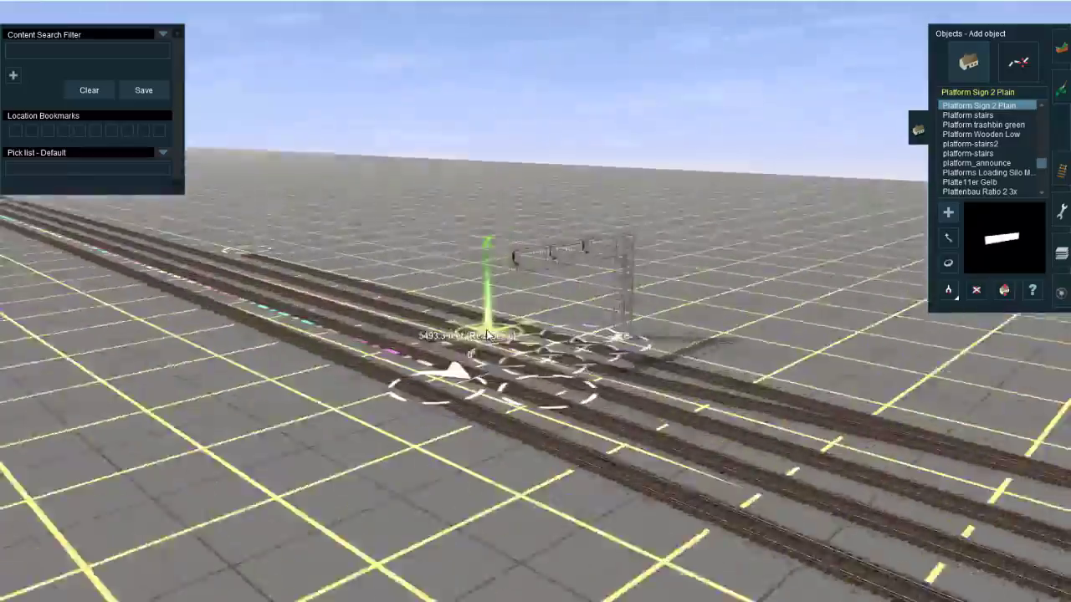
{"action": "key", "text": "Down"}
{"action": "right_click", "coordinate": [642, 326]}
{"action": "key", "text": "Right"}
{"action": "scroll", "coordinate": [655, 320], "scroll_direction": "up", "scroll_amount": 4}
{"action": "key", "text": "Up"}
{"action": "scroll", "coordinate": [578, 332], "scroll_direction": "up", "scroll_amount": 3}
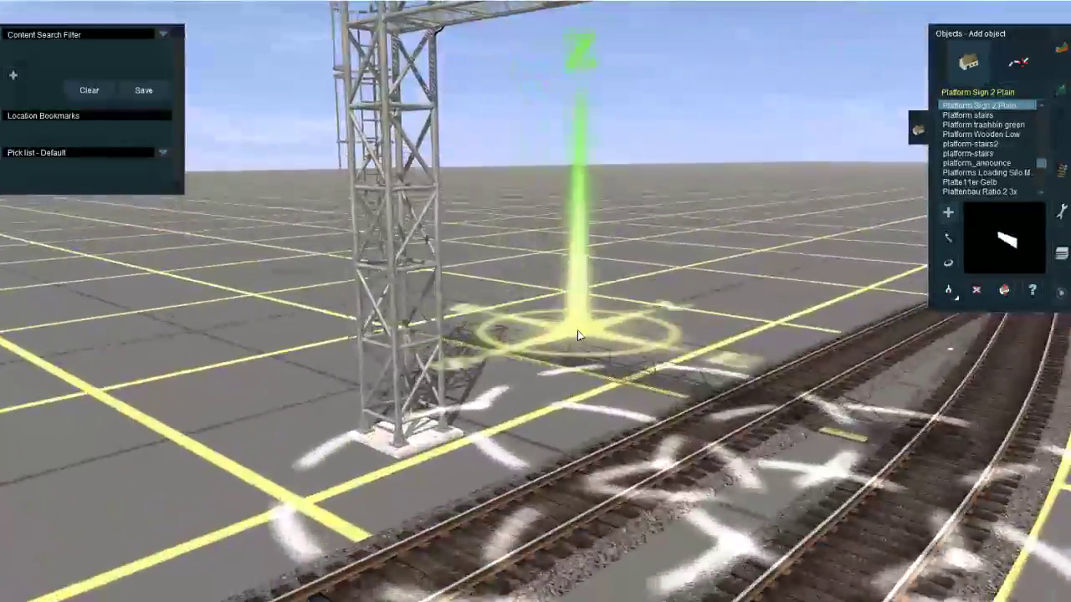
{"action": "key", "text": "Down"}
{"action": "key", "text": "Right"}
{"action": "right_click", "coordinate": [571, 349]}
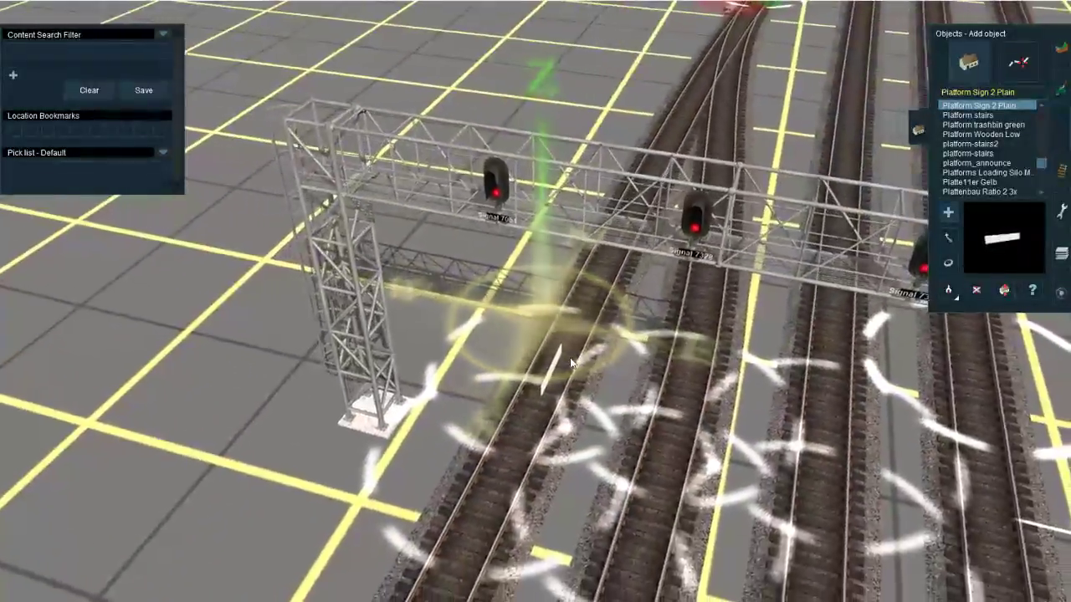
Step: Try raising the object height by 3.00 m at the three-head signal gantry, and undo the last two changes
{"action": "key", "text": "h"}
{"action": "left_click_drag", "start_coordinate": [547, 336], "coordinate": [549, 328]}
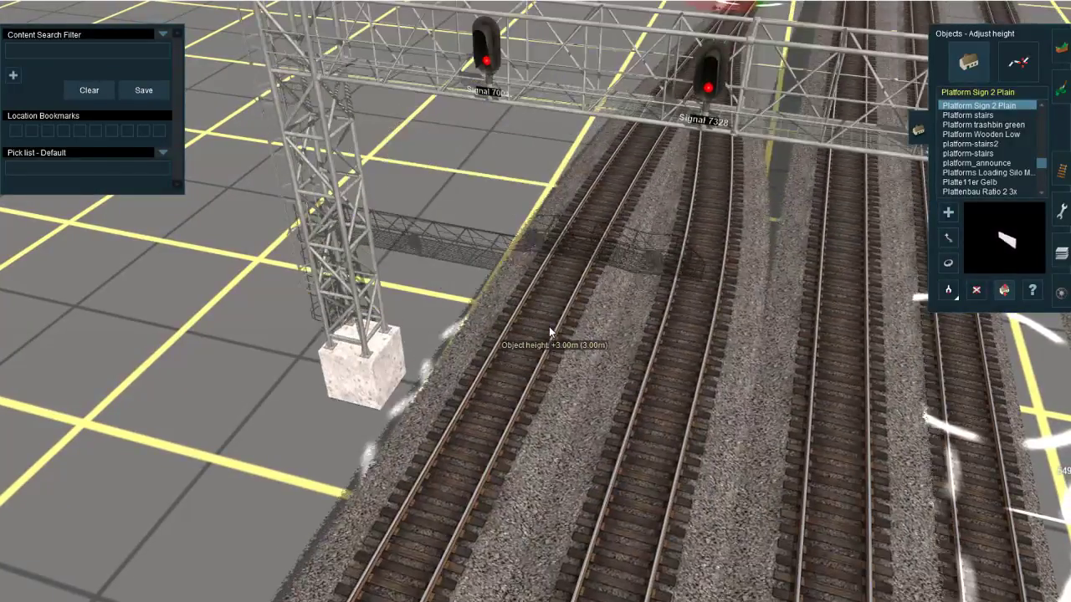
{"action": "key", "text": "ctrl+z"}
{"action": "key", "text": "ctrl+z"}
Step: Place a Platform Sign 2 Plain on the outer track in front of the signal gantry and rotate it to 281.0
{"action": "right_click", "coordinate": [549, 351]}
{"action": "key", "text": "a"}
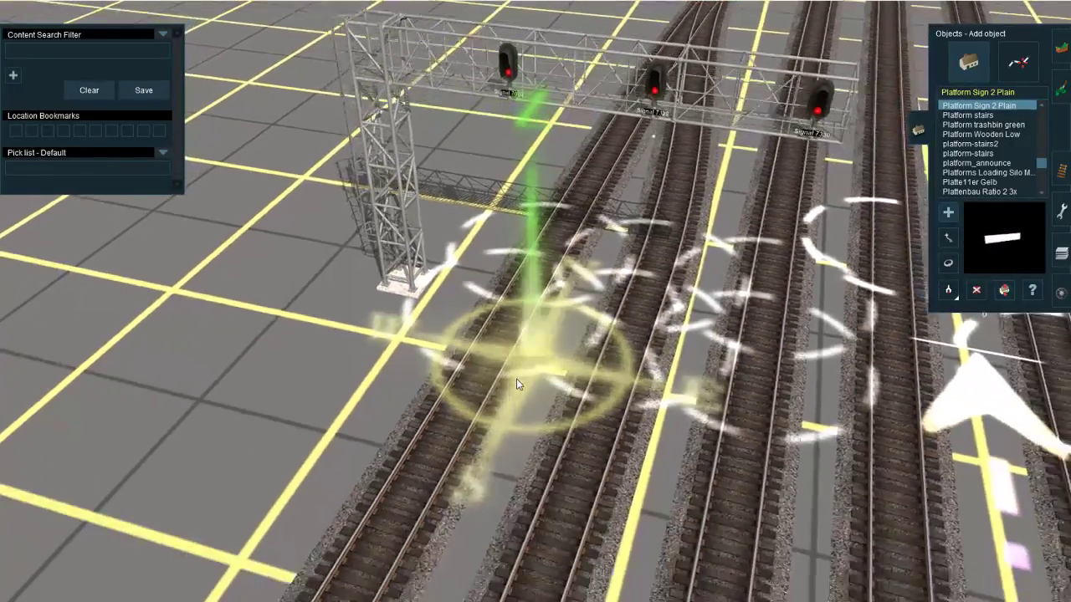
{"action": "left_click", "coordinate": [507, 330]}
{"action": "key", "text": "r"}
{"action": "left_click_drag", "start_coordinate": [508, 330], "coordinate": [364, 412]}
{"action": "key", "text": "Up"}
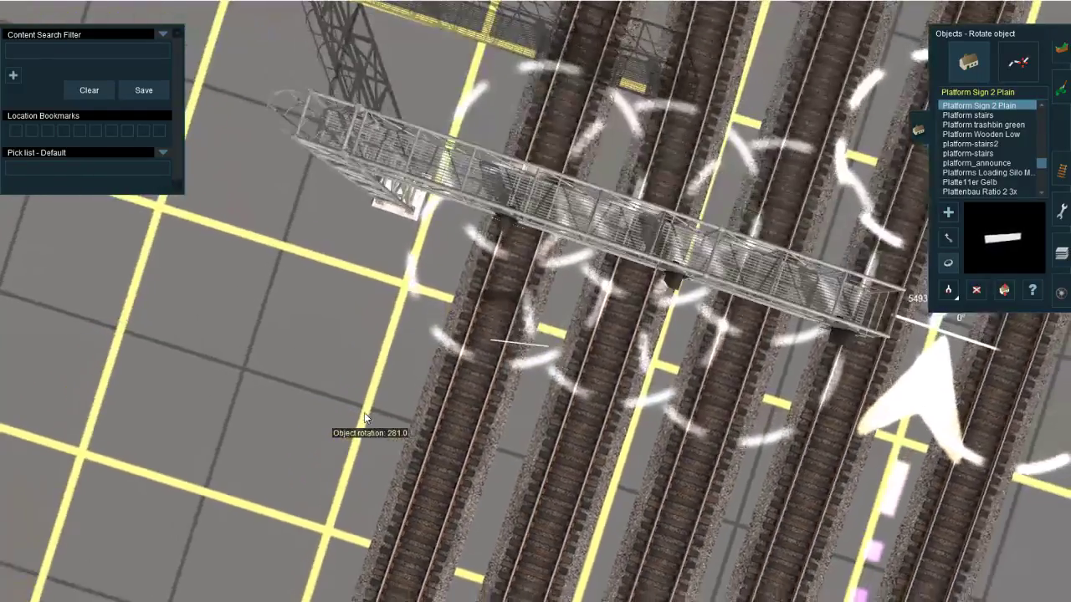
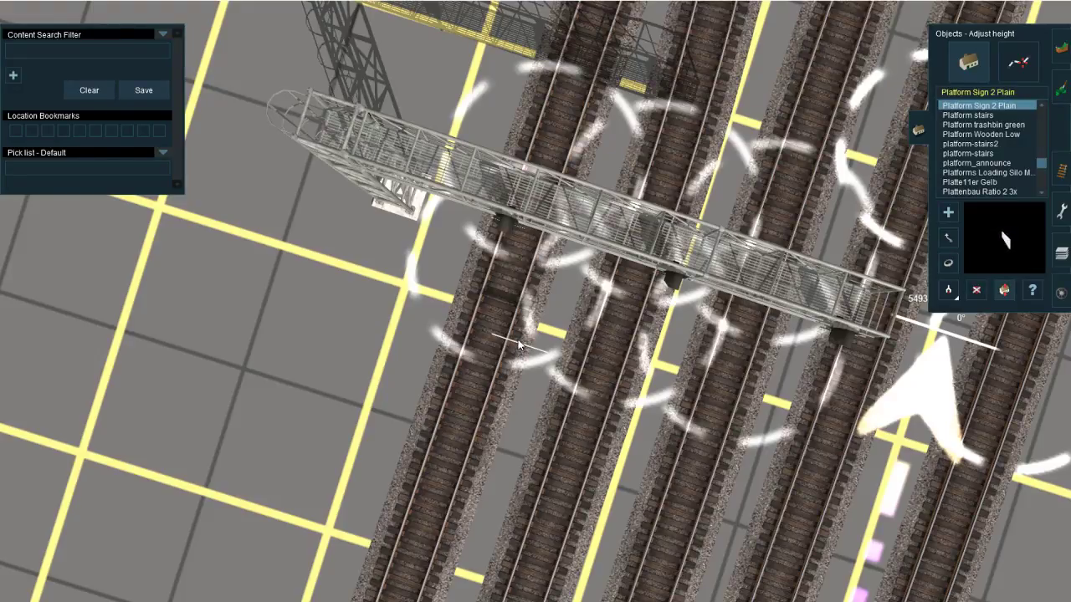
Step: Raise the platform sign above the outer track in front of the three-head signal gantry
{"action": "key", "text": "Left"}
{"action": "key", "text": "Down"}
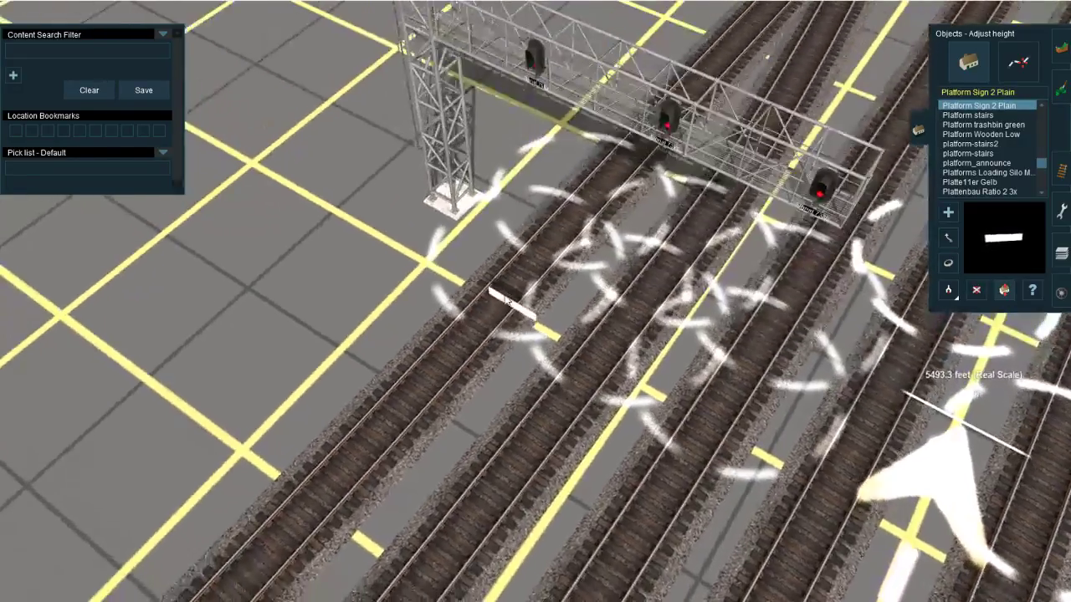
{"action": "left_click_drag", "start_coordinate": [526, 279], "coordinate": [527, 243]}
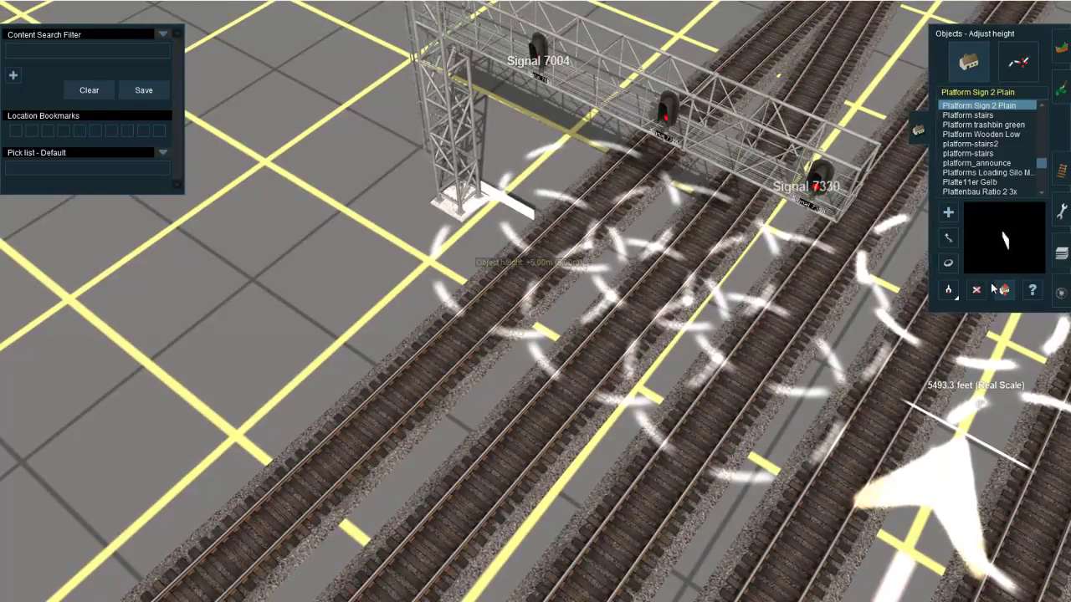
Step: Try naming the raised sign CENTRALIA NORTH, and clear its name again
{"action": "left_click", "coordinate": [515, 215]}
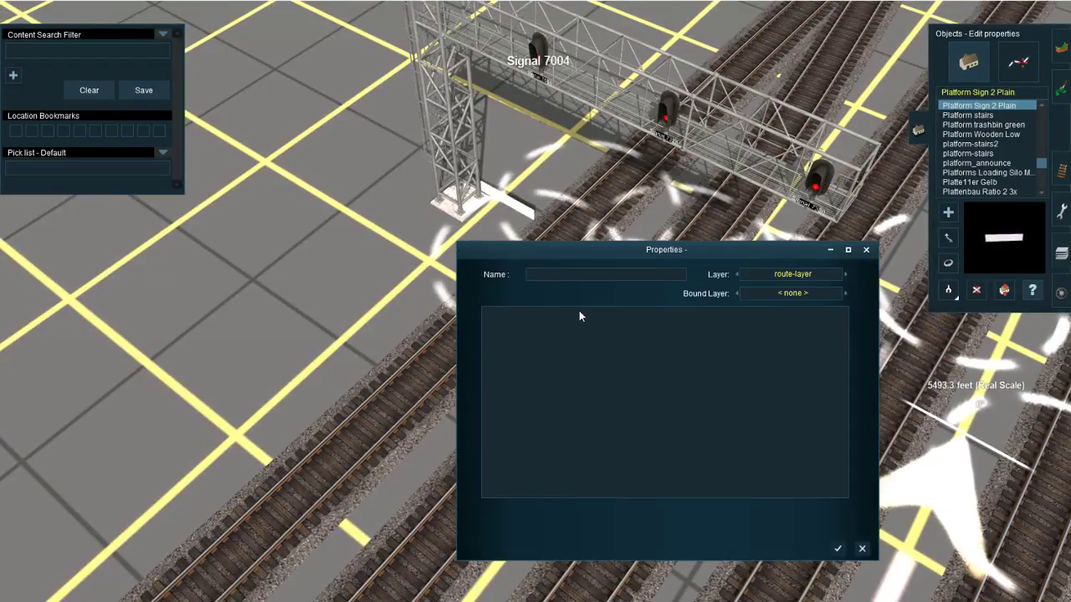
{"action": "type", "text": "CENTRALIA NORTH"}
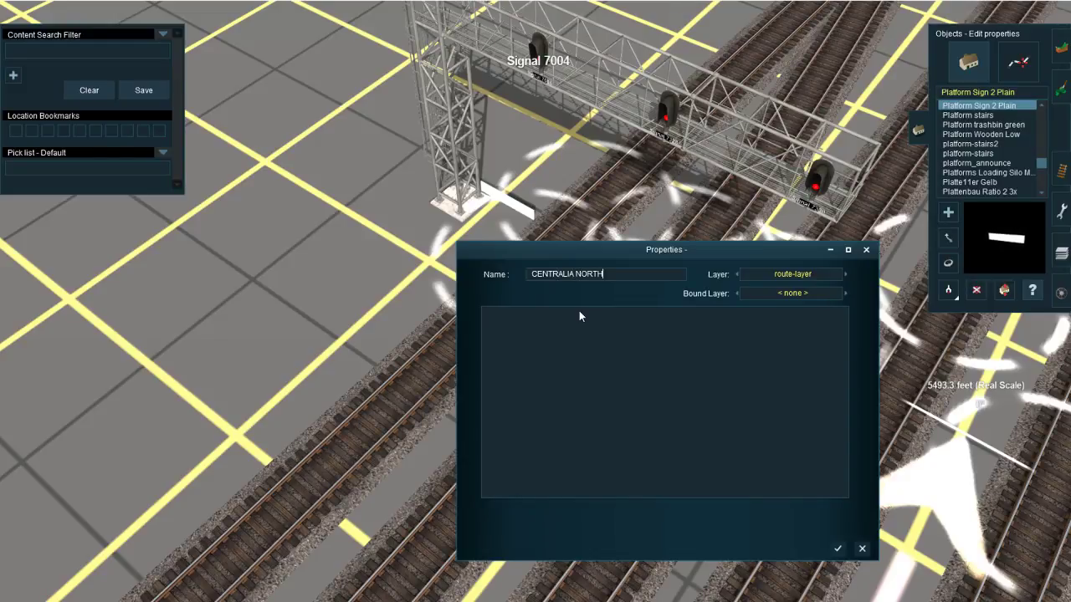
{"action": "key", "text": "Return"}
{"action": "mouse_move", "coordinate": [507, 174]}
{"action": "right_mouse_down"}
{"action": "mouse_move", "coordinate": [544, 180]}
{"action": "mouse_move", "coordinate": [507, 171]}
{"action": "right_mouse_up"}
{"action": "left_click", "coordinate": [505, 172]}
{"action": "key", "text": "Delete"}
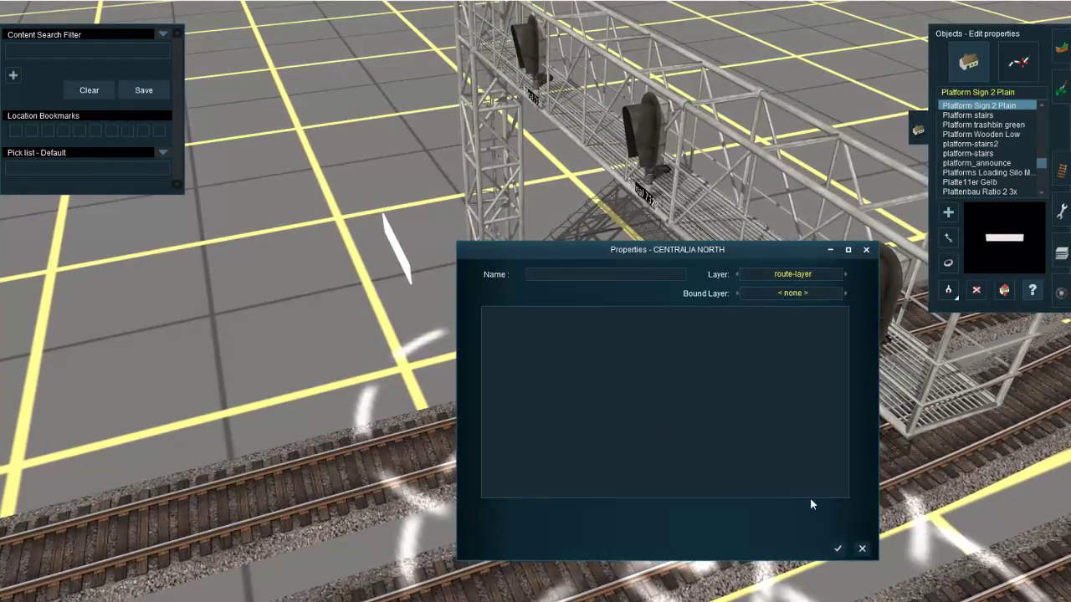
{"action": "left_click", "coordinate": [837, 547]}
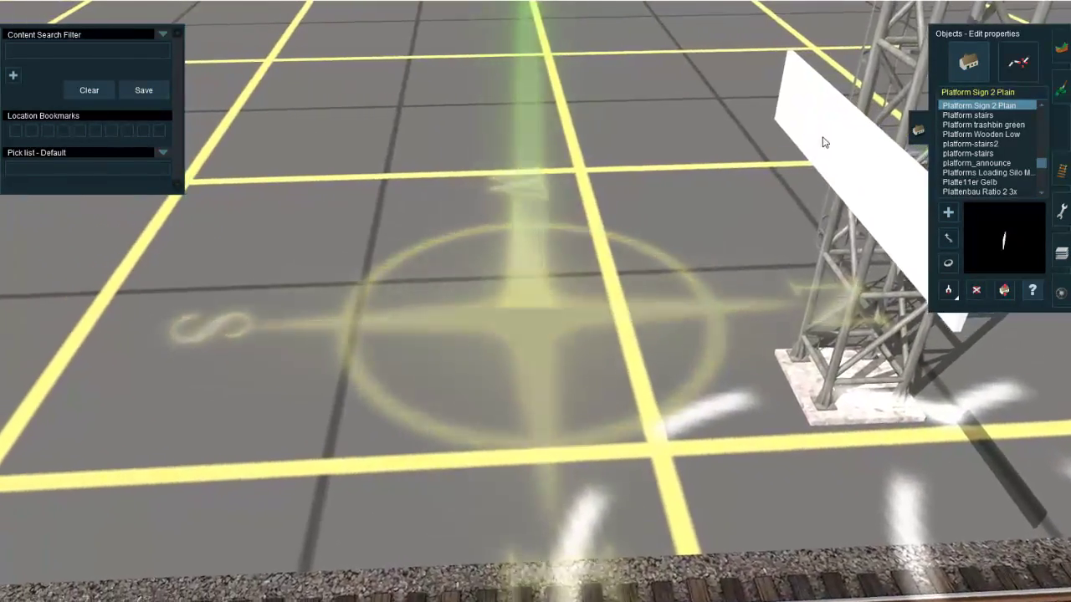
Step: Name the blank platform sign CENTRALIA NORTH in its properties
{"action": "key", "text": "Left"}
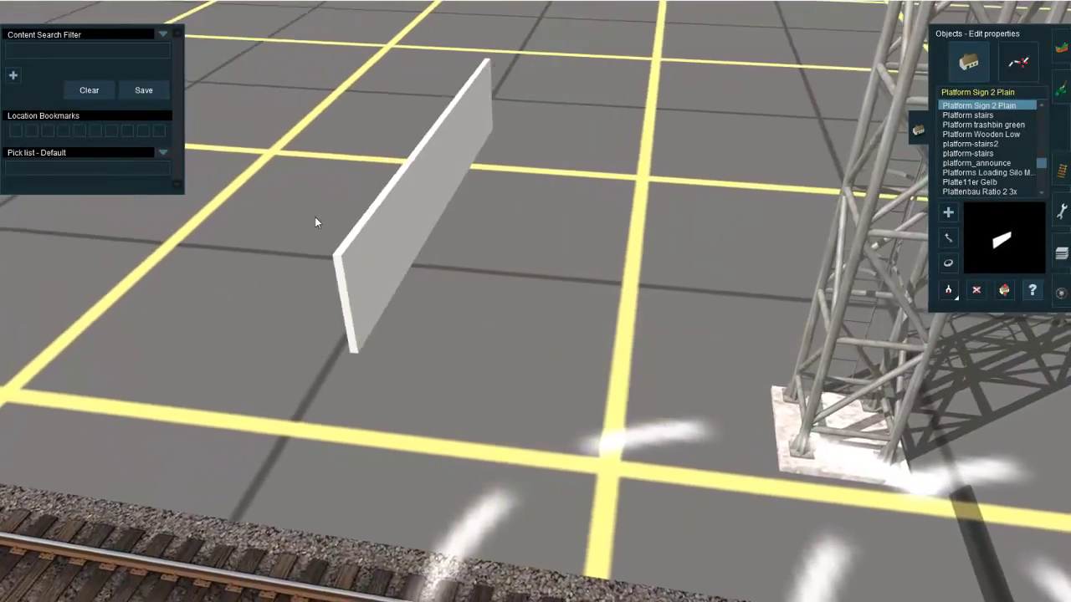
{"action": "left_click", "coordinate": [305, 215]}
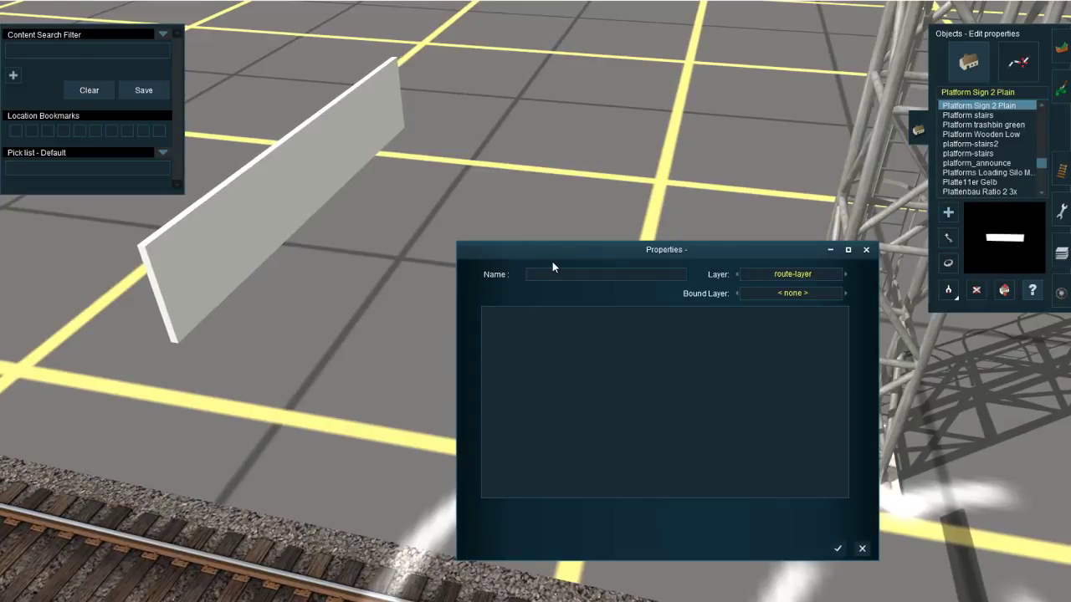
{"action": "type", "text": "CENT"}
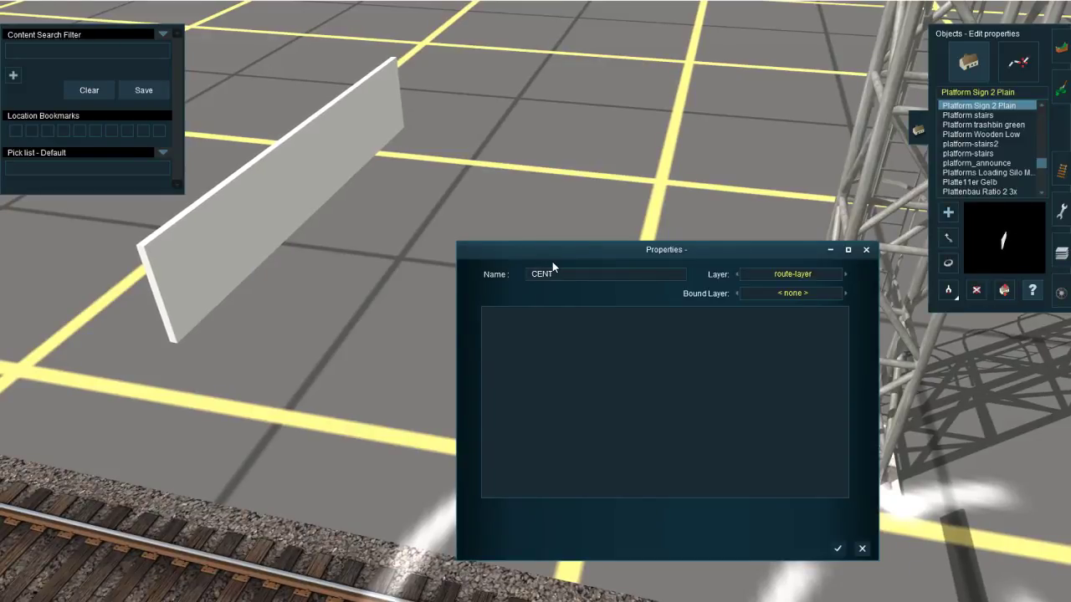
{"action": "type", "text": "RALIA NORTH"}
{"action": "key", "text": "Return"}
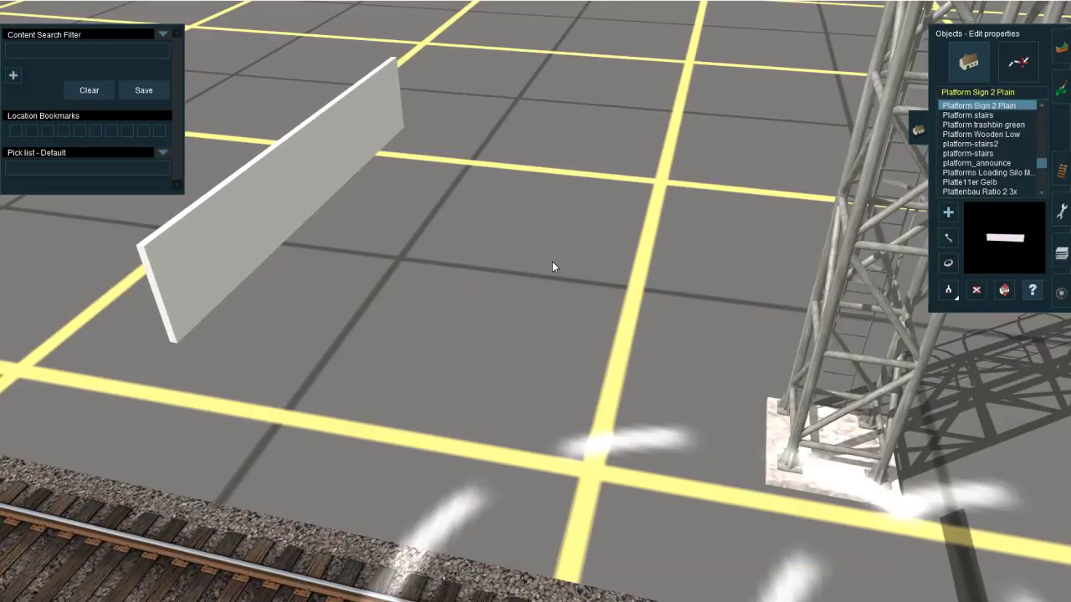
Step: Move the CENTRALIA NORTH sign in front of the gantry and rotate it roughly parallel to the beam
{"action": "left_click", "coordinate": [945, 239]}
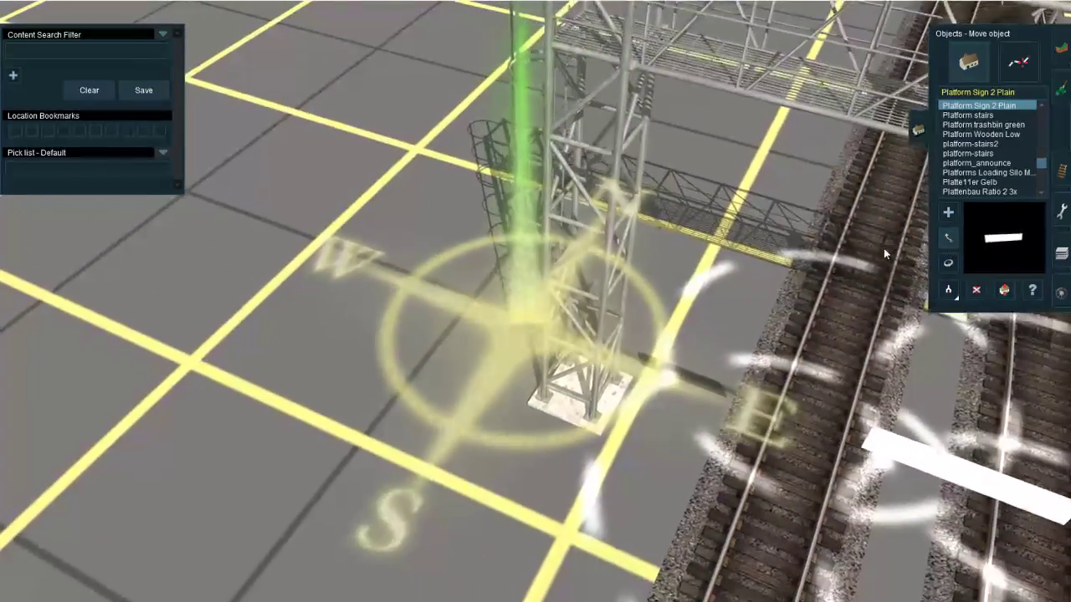
{"action": "left_click", "coordinate": [947, 263]}
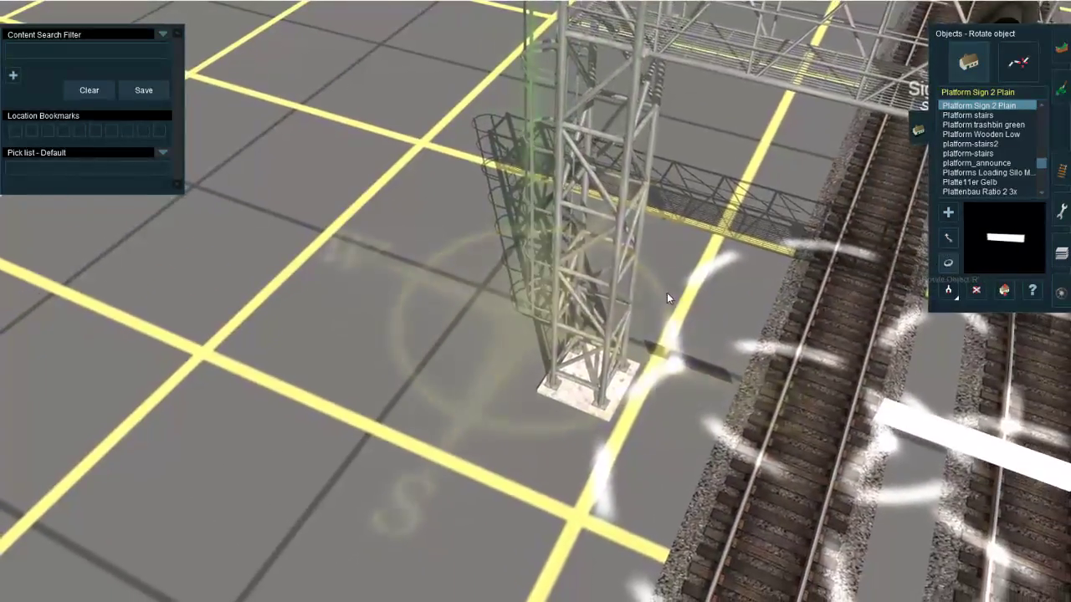
{"action": "right_click", "coordinate": [640, 295]}
{"action": "left_click_drag", "start_coordinate": [705, 486], "coordinate": [406, 459]}
{"action": "key", "text": "Up"}
{"action": "key", "text": "Up"}
{"action": "scroll", "coordinate": [566, 395], "scroll_direction": "down", "scroll_amount": 5}
{"action": "key", "text": "Left"}
{"action": "left_click", "coordinate": [949, 266]}
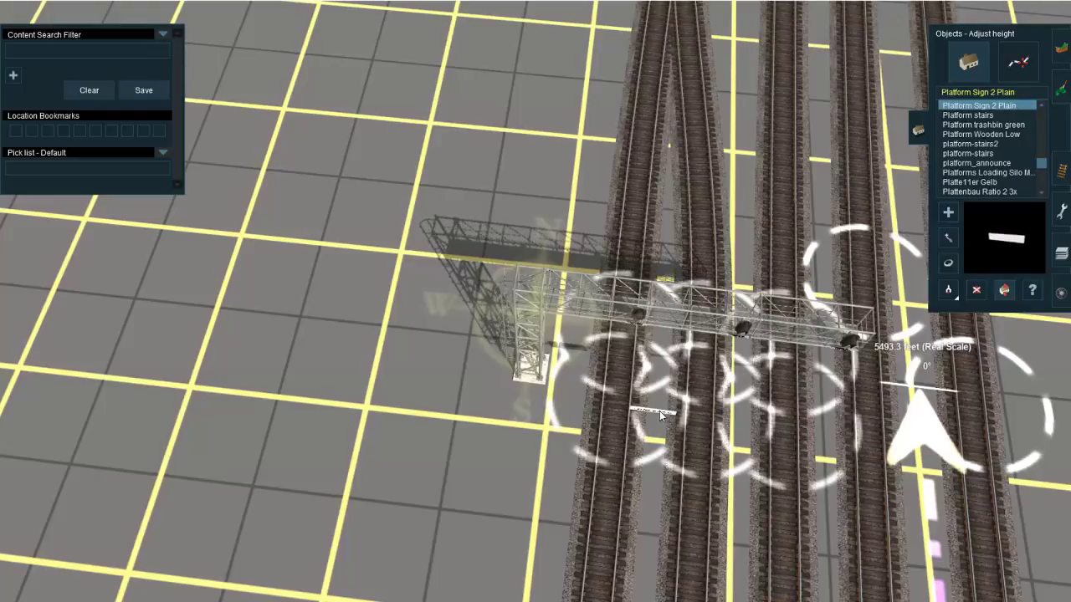
Step: Adjust the sign's height and move it across the tracks towards the gap between the second and third signals
{"action": "key", "text": "Down"}
{"action": "left_click_drag", "start_coordinate": [671, 398], "coordinate": [694, 390]}
{"action": "key", "text": "Up"}
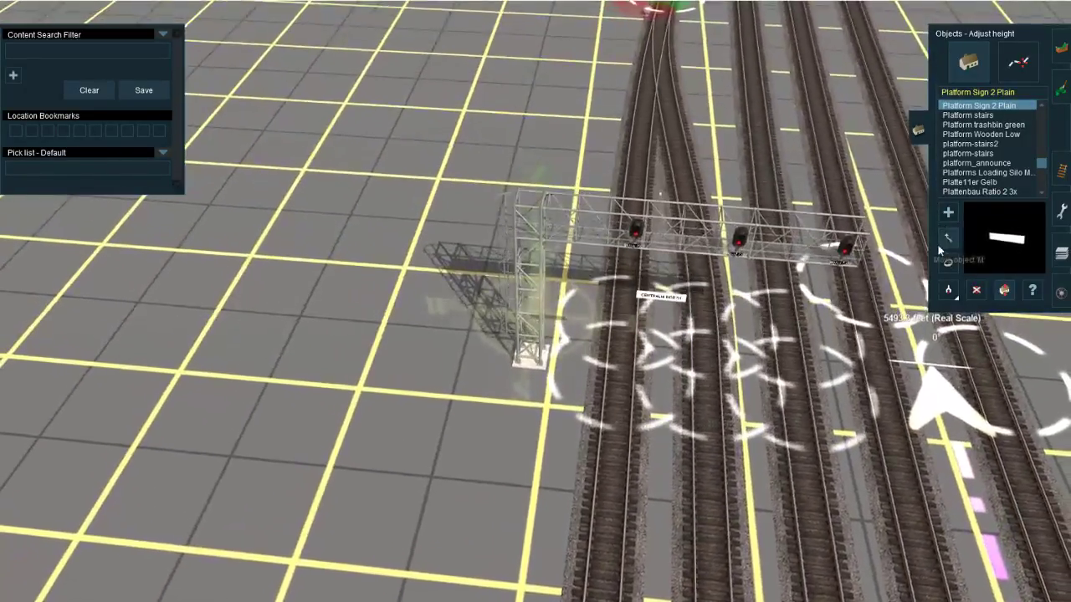
{"action": "left_click", "coordinate": [943, 243]}
{"action": "left_click_drag", "start_coordinate": [683, 364], "coordinate": [756, 341]}
{"action": "scroll", "coordinate": [756, 342], "scroll_direction": "up", "scroll_amount": 5}
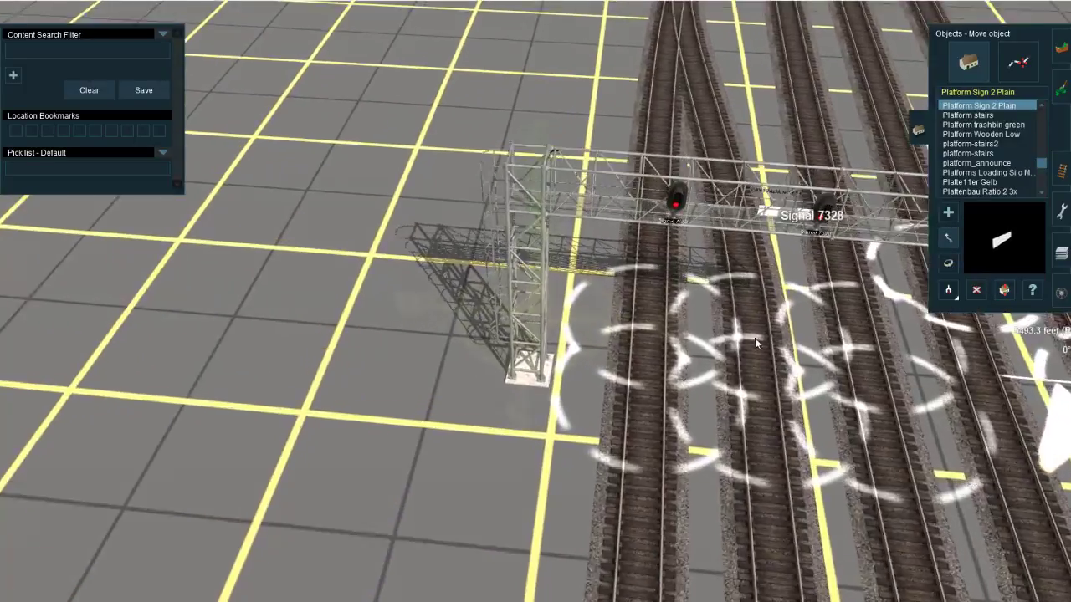
{"action": "right_click", "coordinate": [756, 343]}
{"action": "left_click_drag", "start_coordinate": [650, 355], "coordinate": [987, 335]}
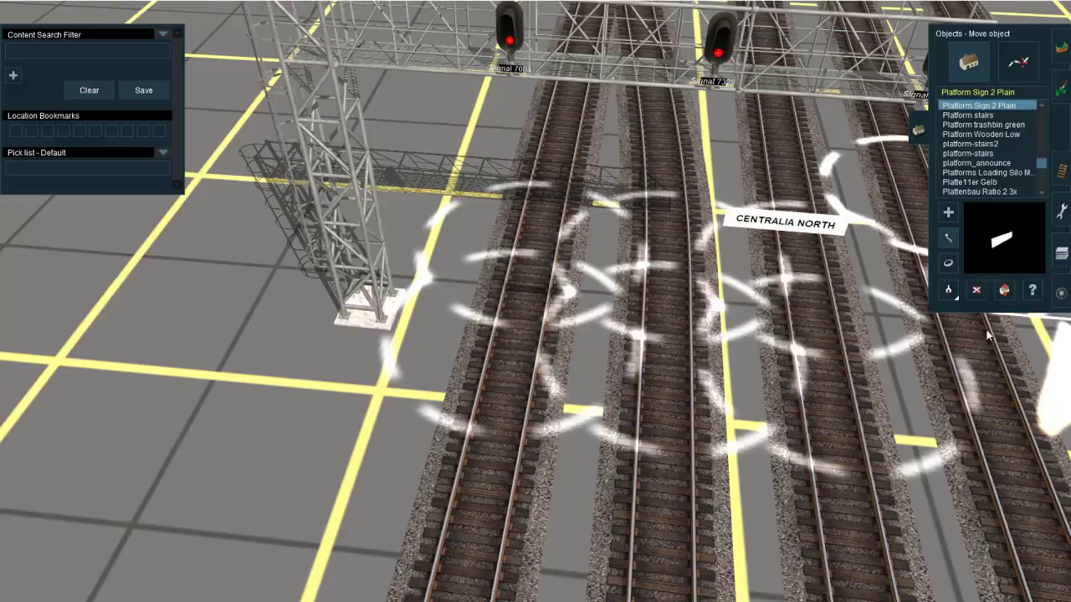
Step: Rotate the CENTRALIA NORTH sign to 88.0 and move it to the gantry beam between the second and third signals
{"action": "left_click_drag", "start_coordinate": [786, 226], "coordinate": [741, 456]}
{"action": "key", "text": "m"}
{"action": "key", "text": "r"}
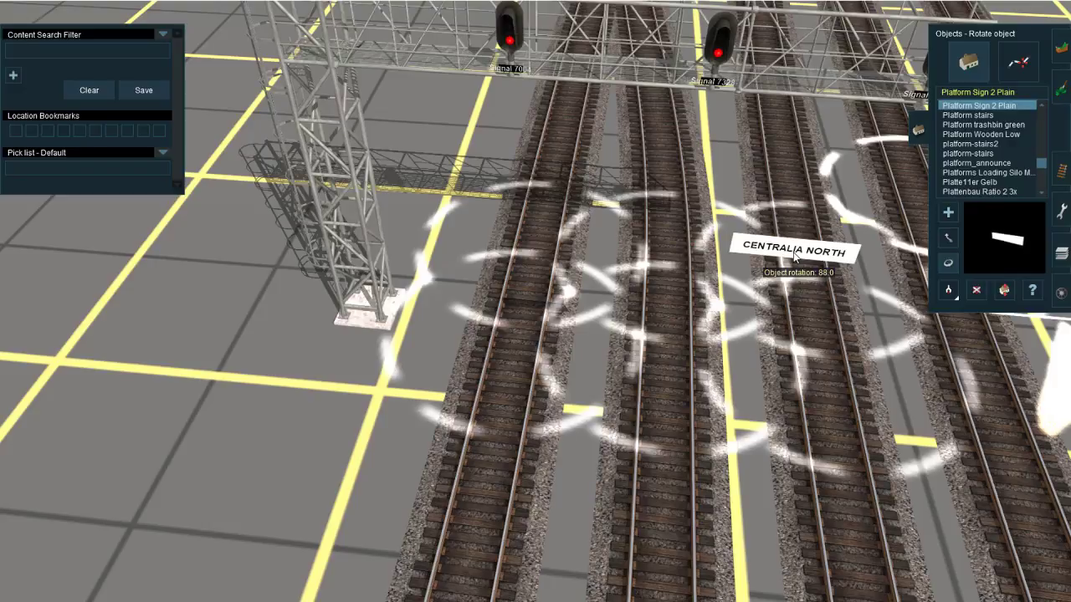
{"action": "key", "text": "m"}
{"action": "left_click_drag", "start_coordinate": [796, 261], "coordinate": [771, 295]}
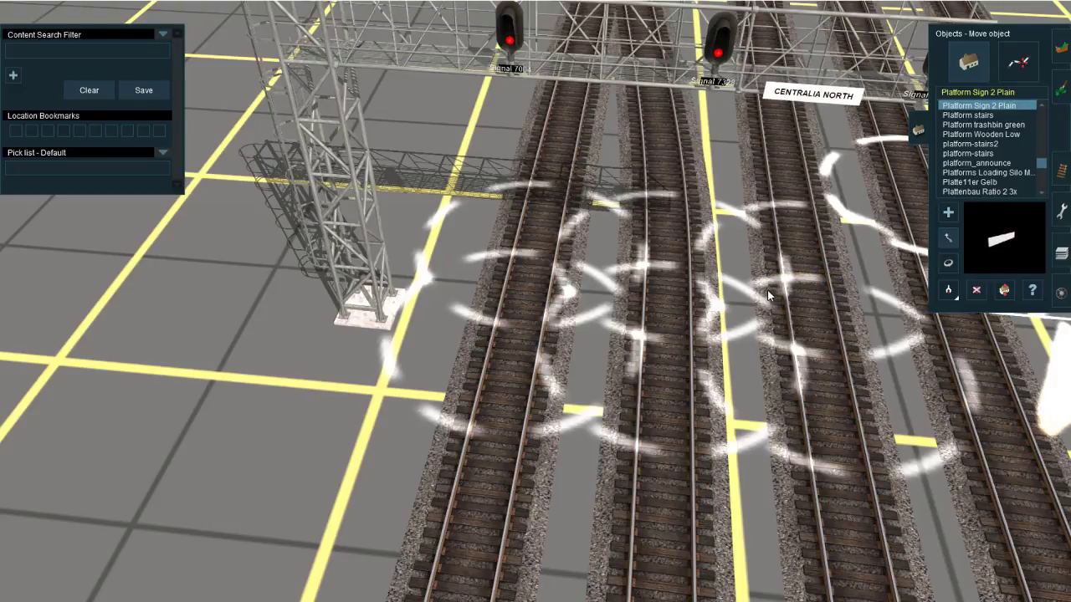
Step: Fine-tune the sign's rotation from above and move it back against the gantry beam between the second and third signals
{"action": "right_click", "coordinate": [750, 285]}
{"action": "key", "text": "Up"}
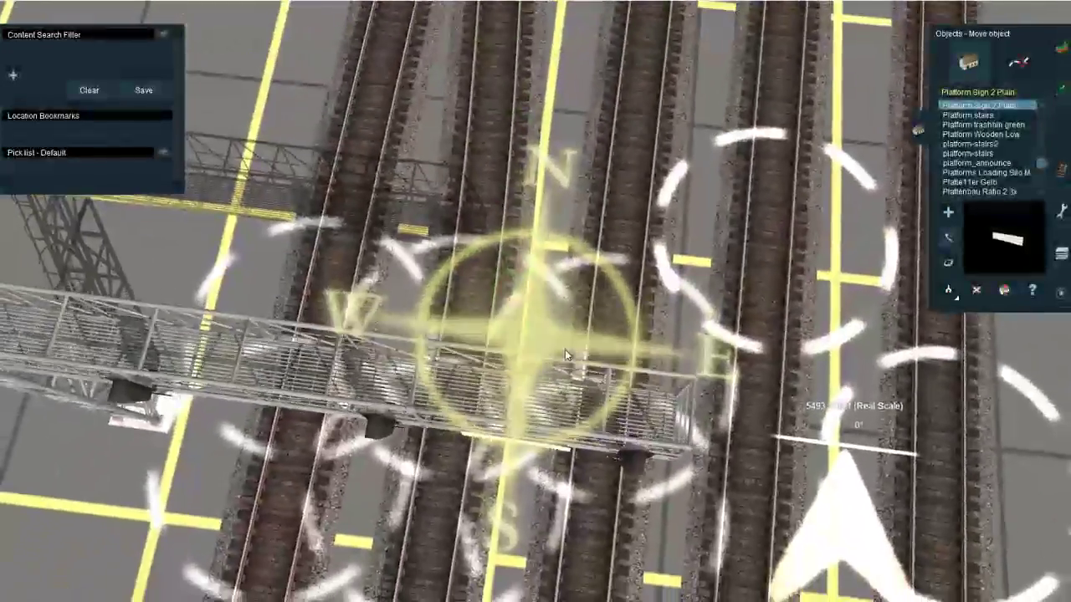
{"action": "key", "text": "r"}
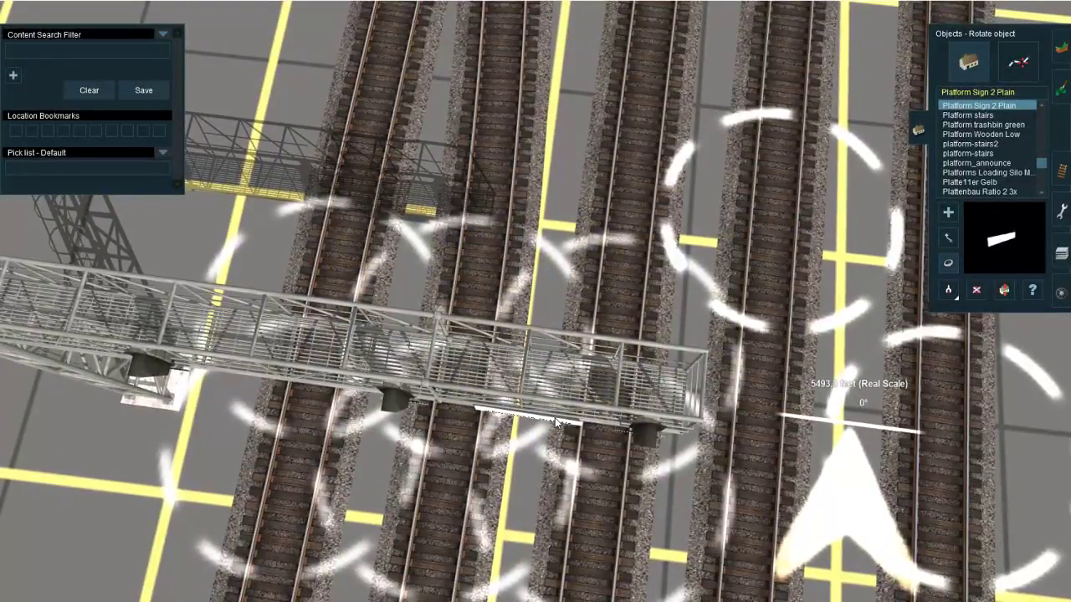
{"action": "left_click_drag", "start_coordinate": [557, 423], "coordinate": [558, 424]}
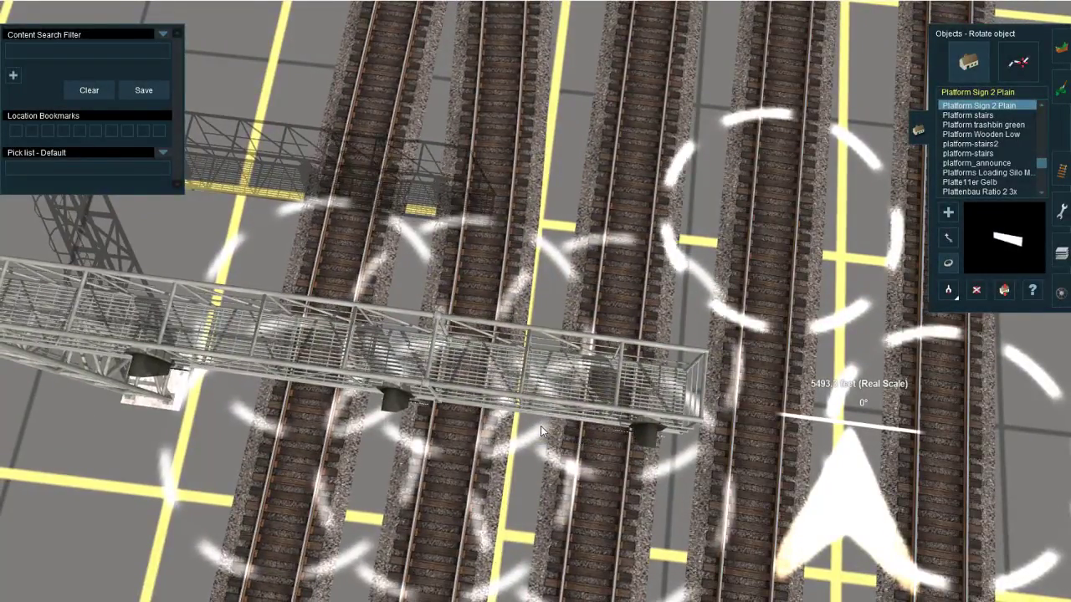
{"action": "right_click", "coordinate": [540, 428]}
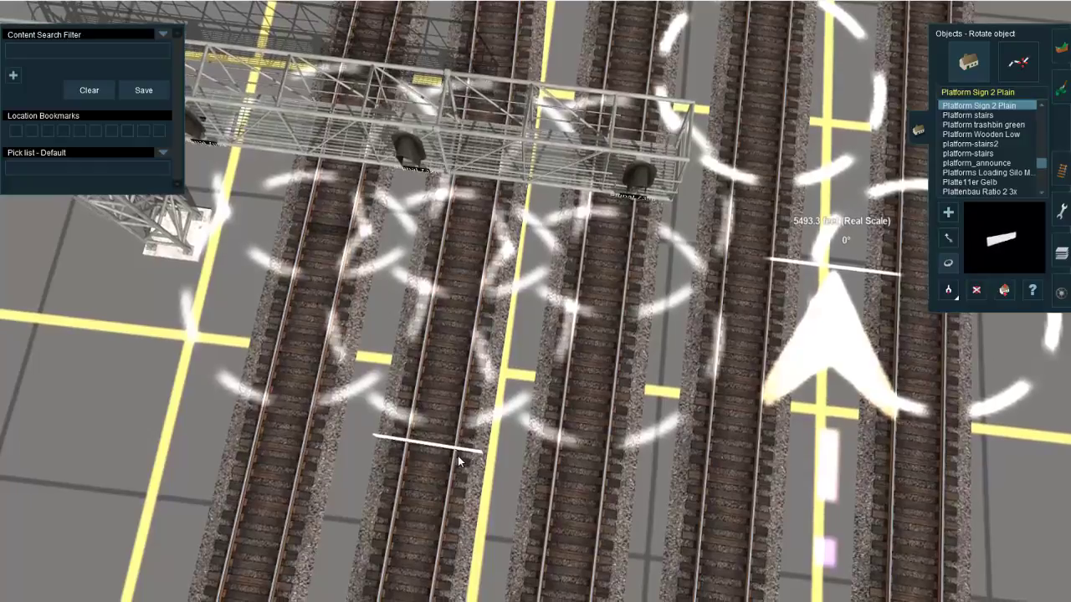
{"action": "left_click_drag", "start_coordinate": [463, 456], "coordinate": [560, 298]}
{"action": "key", "text": "m"}
{"action": "scroll", "coordinate": [559, 298], "scroll_direction": "down", "scroll_amount": 5}
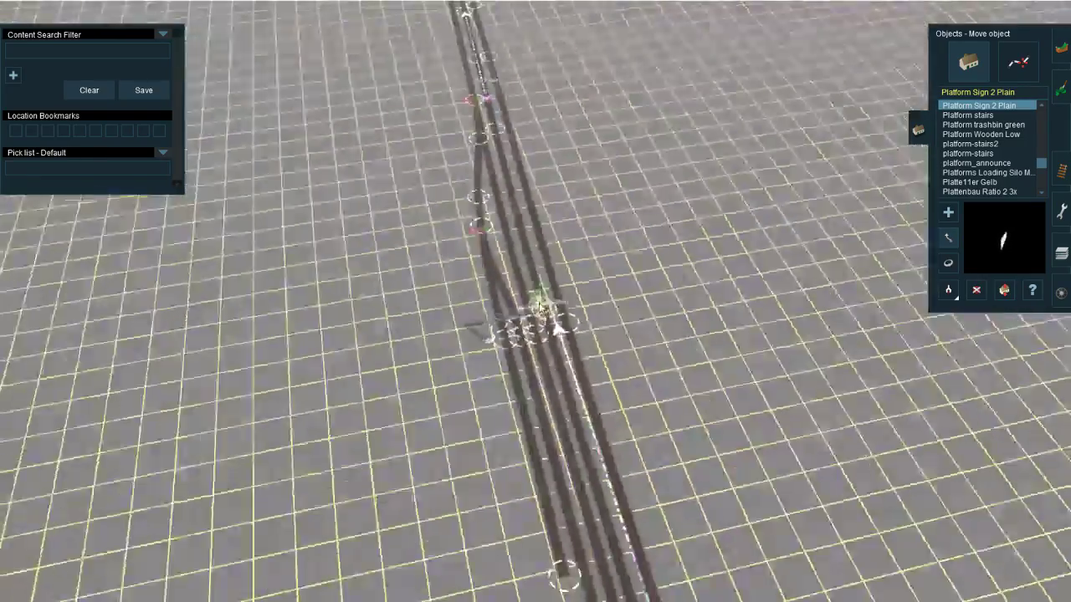
Step: View the whole route from afar and follow the tracks from the open end near Junction 7378 towards Junction 7422
{"action": "scroll", "coordinate": [538, 302], "scroll_direction": "down", "scroll_amount": 5}
{"action": "key", "text": "Left"}
{"action": "key", "text": "Down"}
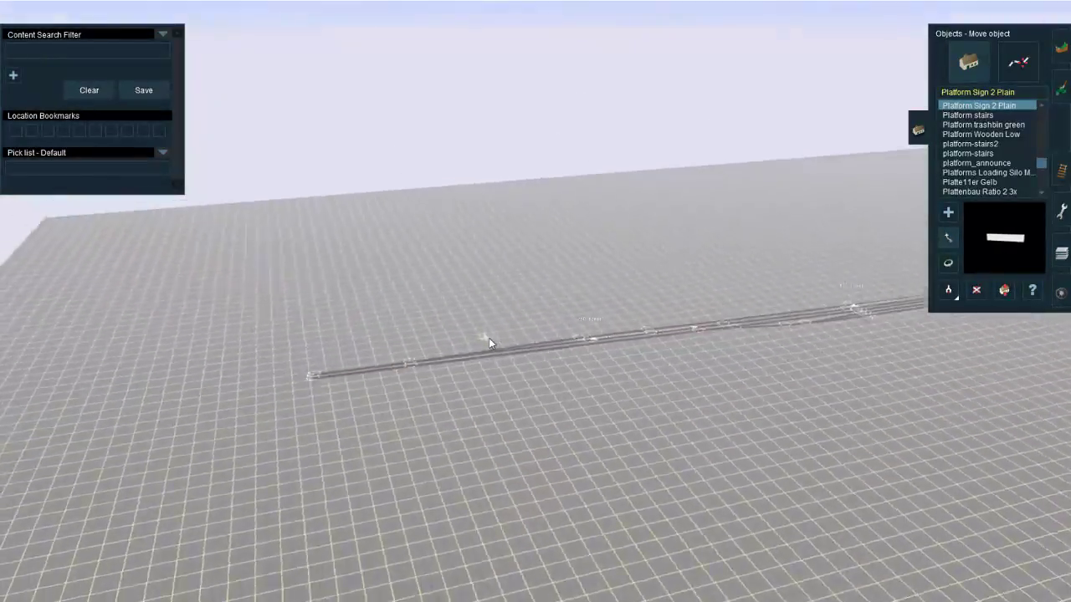
{"action": "key", "text": "Left"}
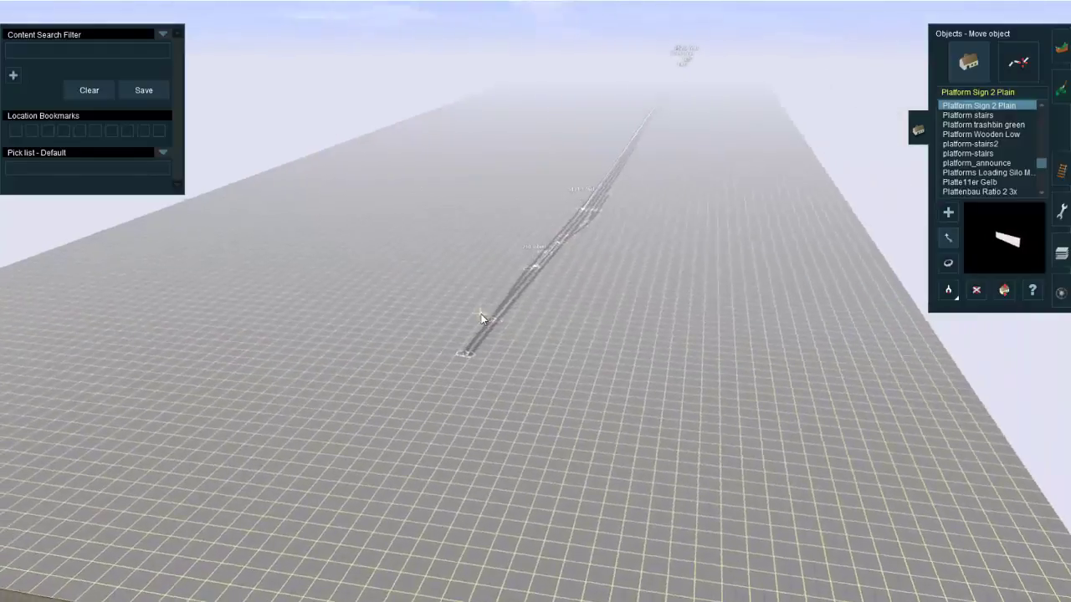
{"action": "scroll", "coordinate": [549, 328], "scroll_direction": "up", "scroll_amount": 5}
{"action": "key", "text": "Left"}
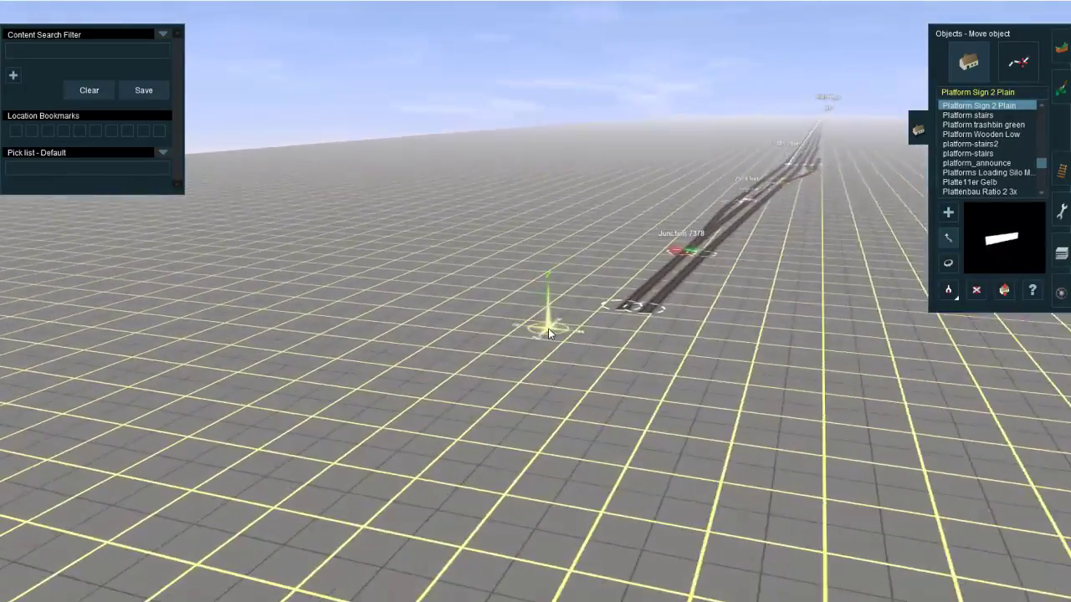
{"action": "key", "text": "Right"}
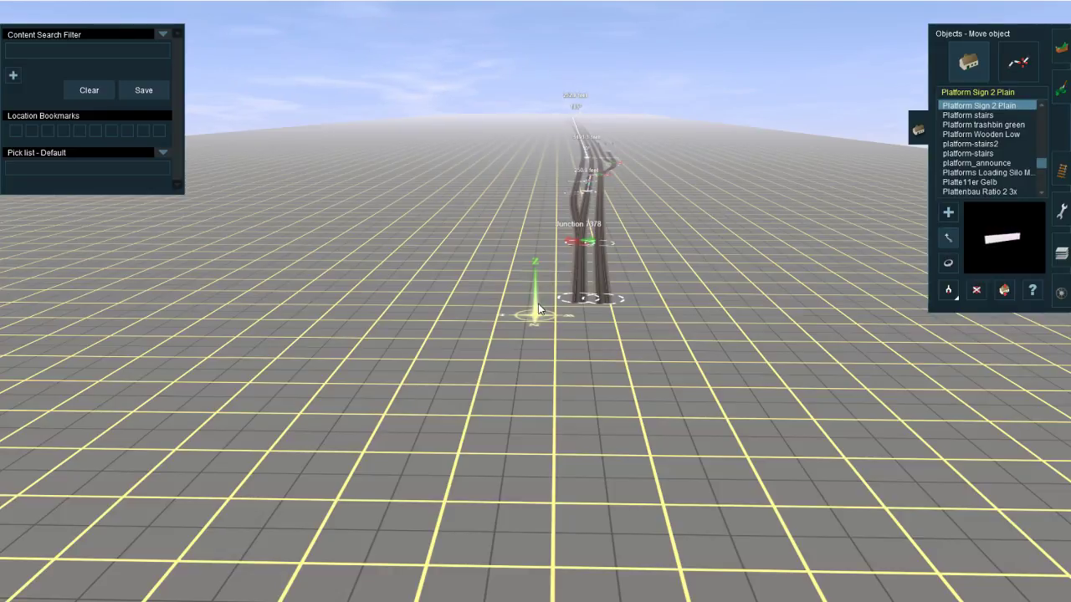
{"action": "right_click_drag", "start_coordinate": [571, 305], "coordinate": [545, 220]}
{"action": "scroll", "coordinate": [539, 292], "scroll_direction": "up", "scroll_amount": 8}
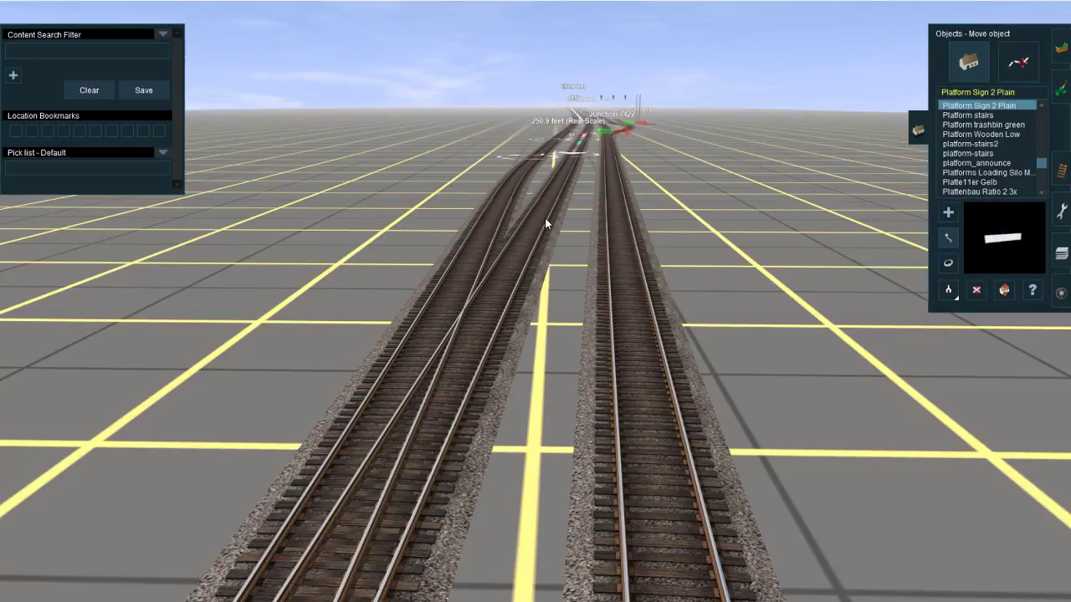
{"action": "scroll", "coordinate": [565, 211], "scroll_direction": "down", "scroll_amount": 8}
{"action": "right_click", "coordinate": [499, 361]}
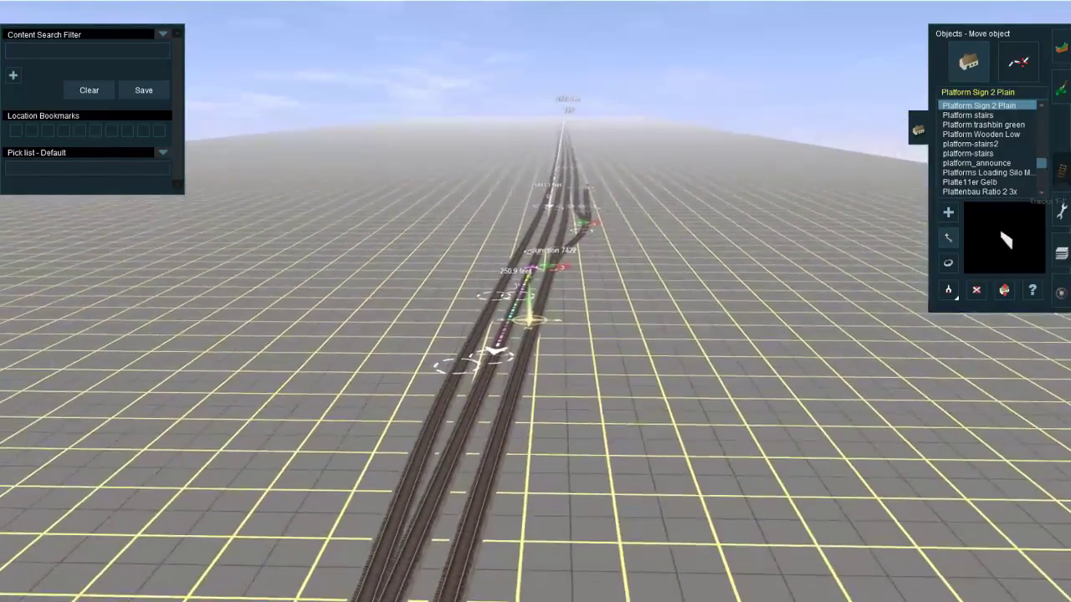
Step: Filter the trackside objects for SAFETRAN and go through the Safetran CLight signal variants
{"action": "left_click", "coordinate": [1061, 170]}
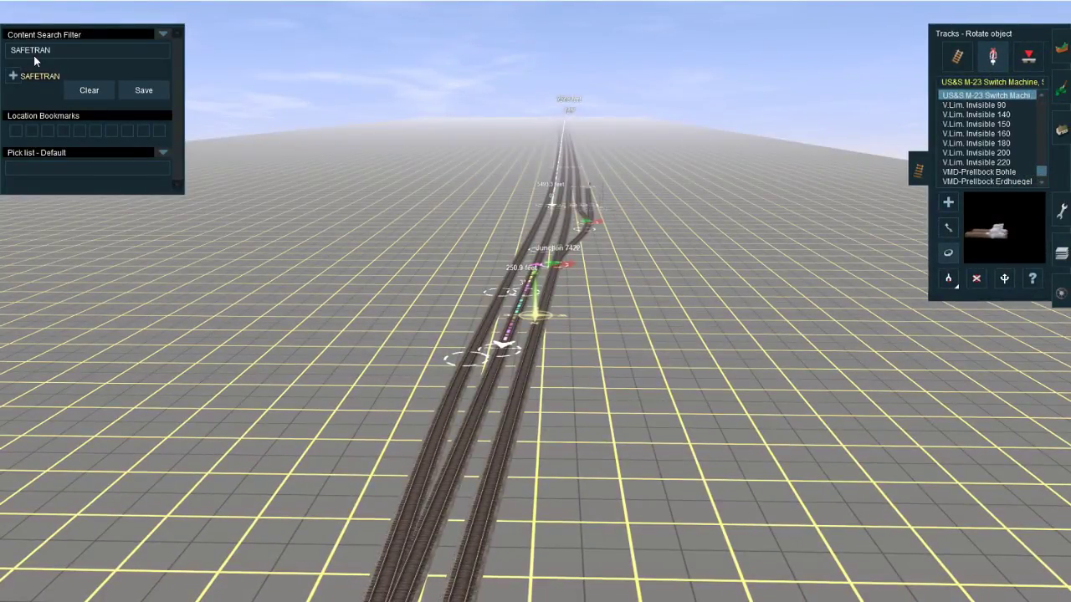
{"action": "key", "text": "Return"}
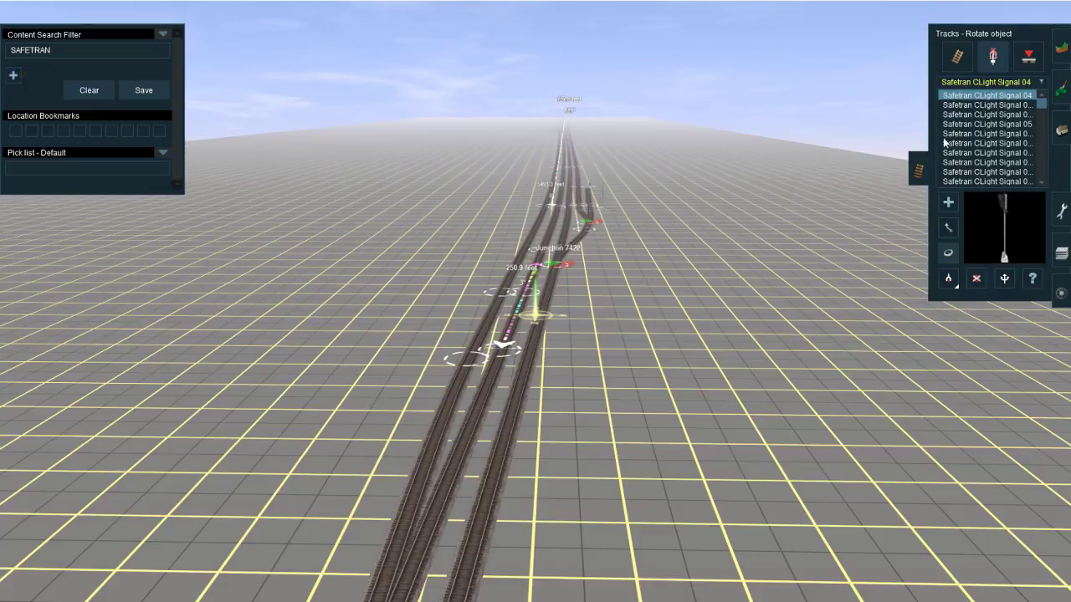
{"action": "left_click", "coordinate": [988, 153]}
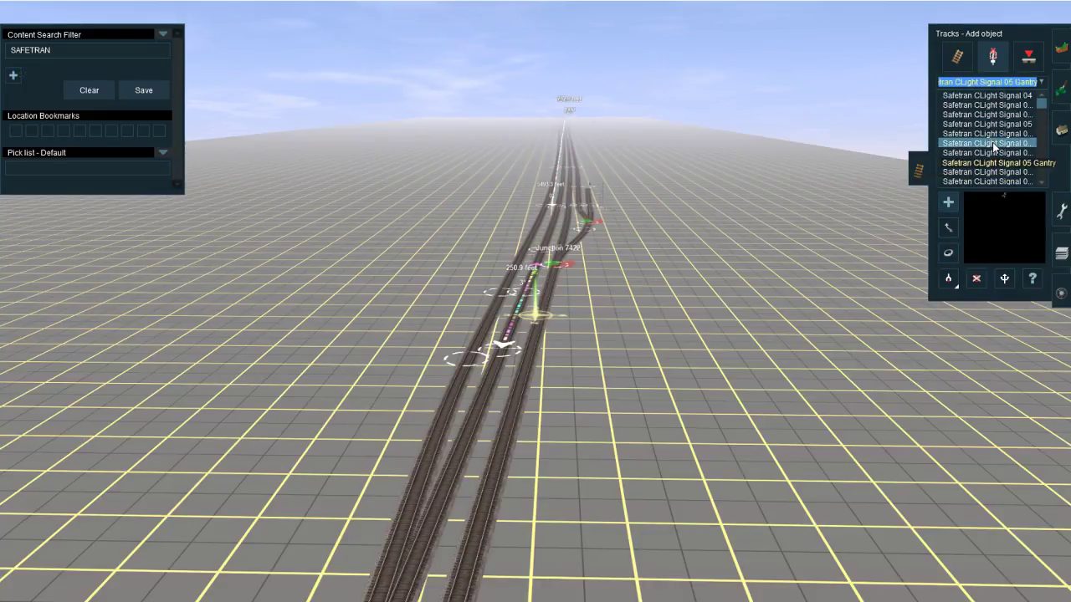
{"action": "left_click", "coordinate": [997, 127]}
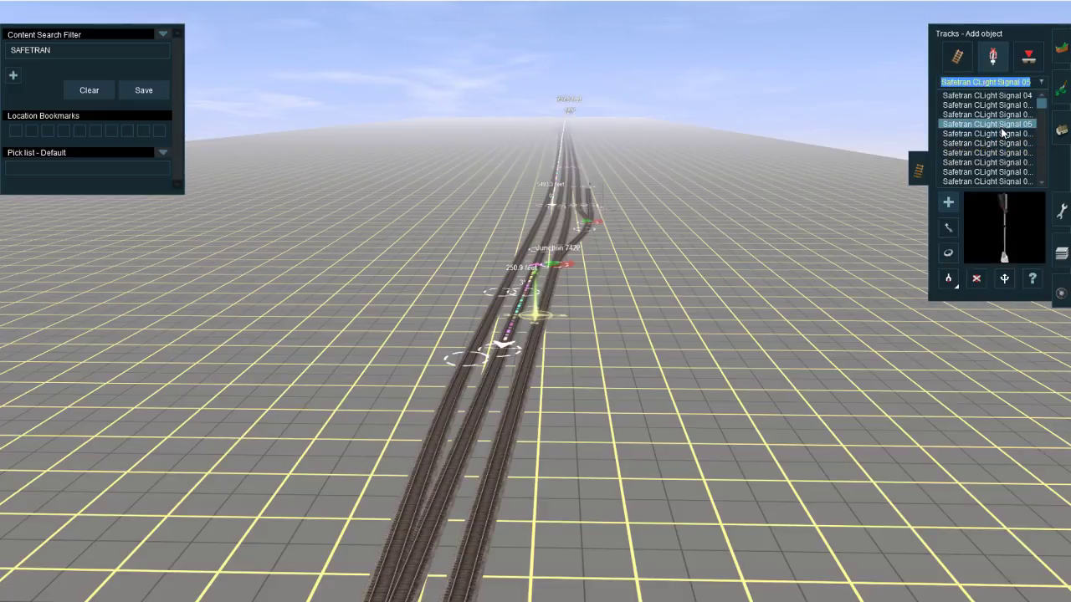
{"action": "scroll", "coordinate": [1002, 132], "scroll_direction": "down", "scroll_amount": 2}
Step: Choose the Safetran CLight Signal 06 RD and place it beside the middle track ahead of Junction 7422
{"action": "left_click", "coordinate": [1000, 134]}
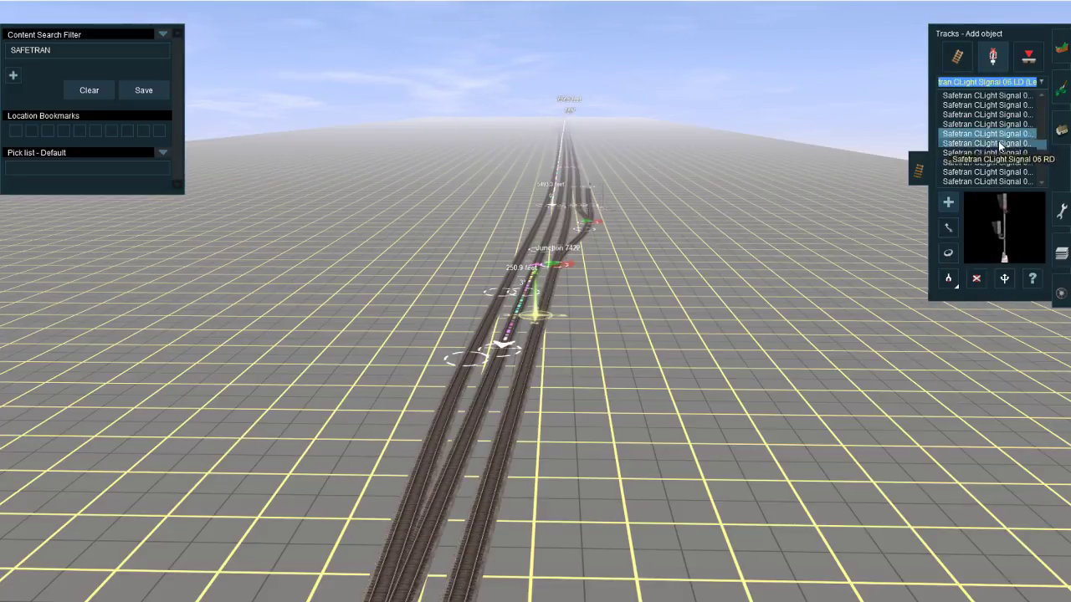
{"action": "right_click", "coordinate": [468, 490]}
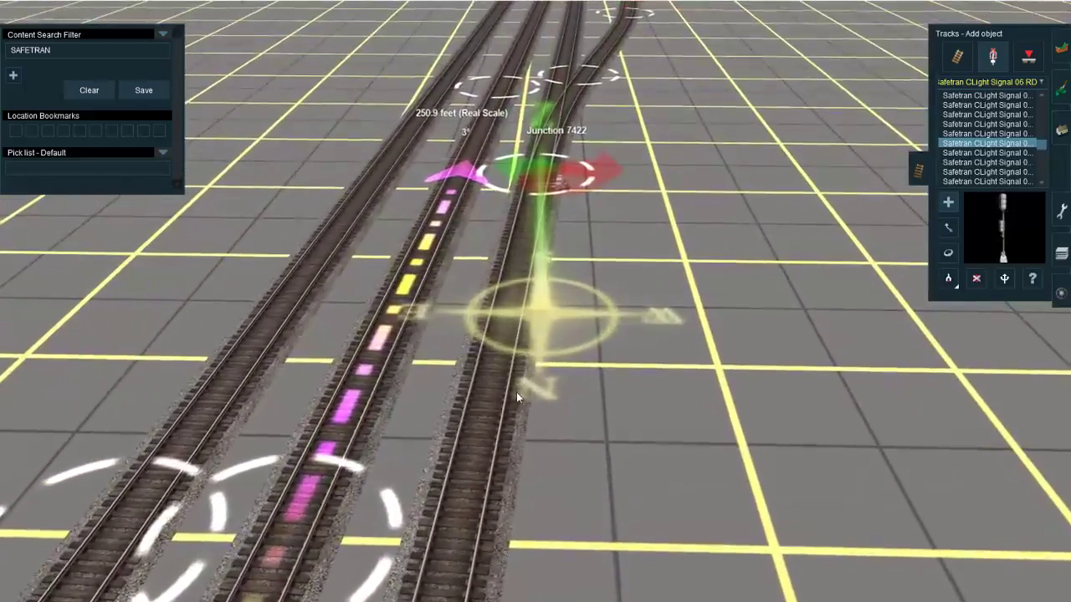
{"action": "left_click", "coordinate": [474, 397]}
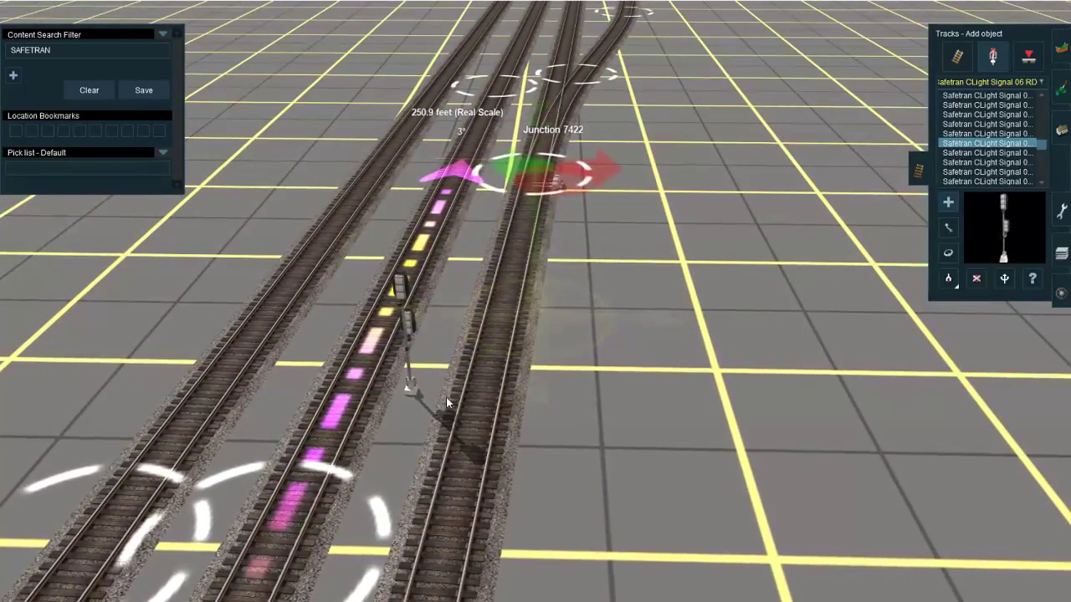
Step: Rotate the new Safetran signal to face traffic approaching Junction 7422 from the open end of the tracks
{"action": "key", "text": "r"}
{"action": "left_click", "coordinate": [410, 391]}
{"action": "scroll", "coordinate": [507, 397], "scroll_direction": "down", "scroll_amount": 3}
{"action": "right_click_drag", "start_coordinate": [412, 391], "coordinate": [550, 339]}
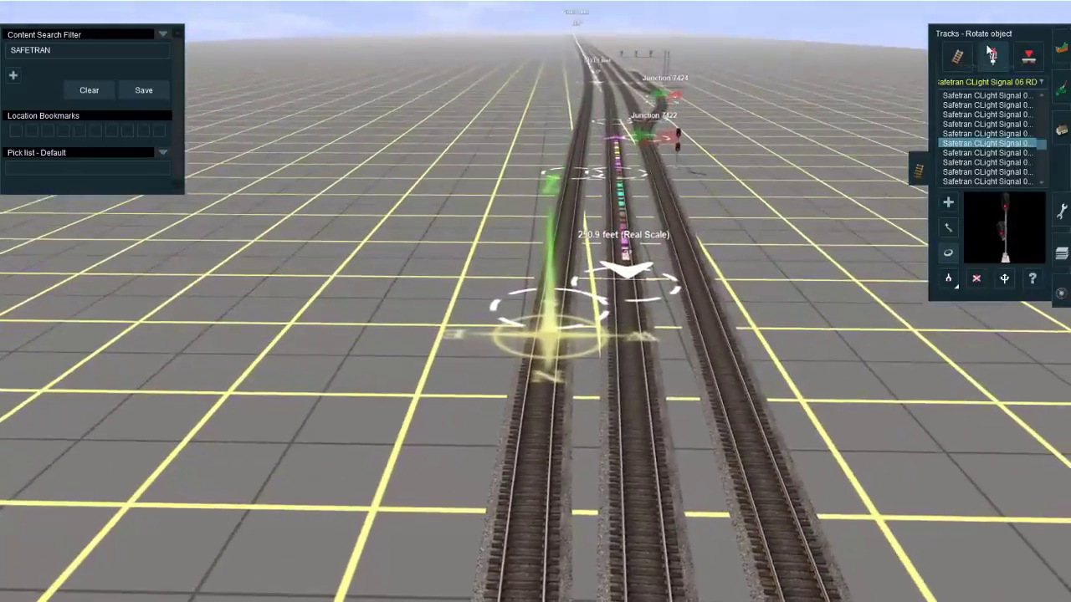
Step: Filter the trackside objects for derail, place Derail WCH Portable on the outermost track opposite the signal, and flip it to the other rail
{"action": "left_click", "coordinate": [979, 92]}
{"action": "type", "text": "DE"}
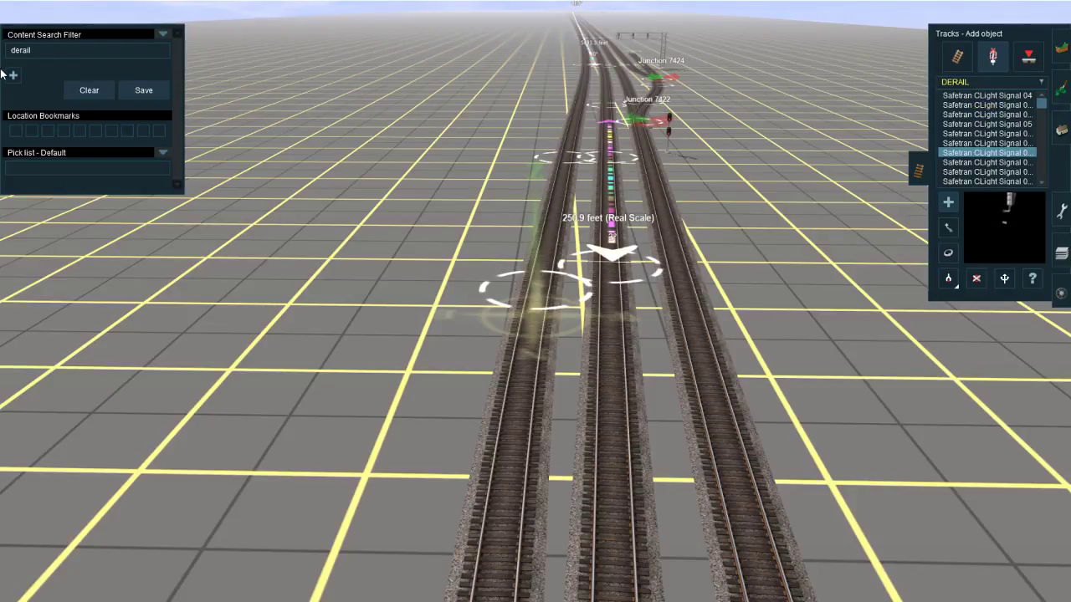
{"action": "key", "text": "Return"}
{"action": "scroll", "coordinate": [587, 296], "scroll_direction": "up", "scroll_amount": 3}
{"action": "right_click", "coordinate": [572, 273]}
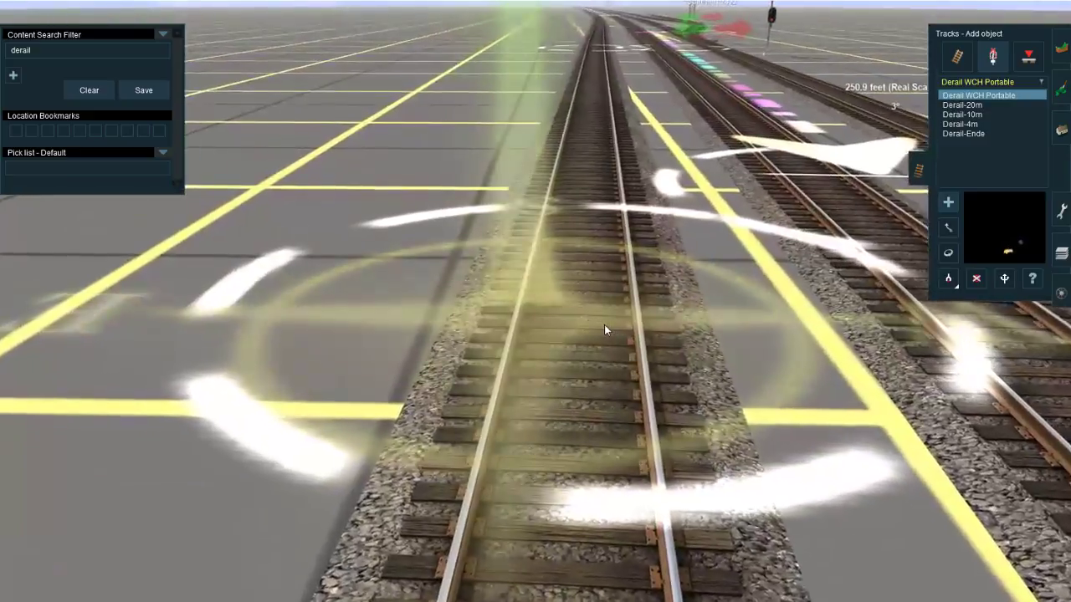
{"action": "left_click", "coordinate": [604, 325]}
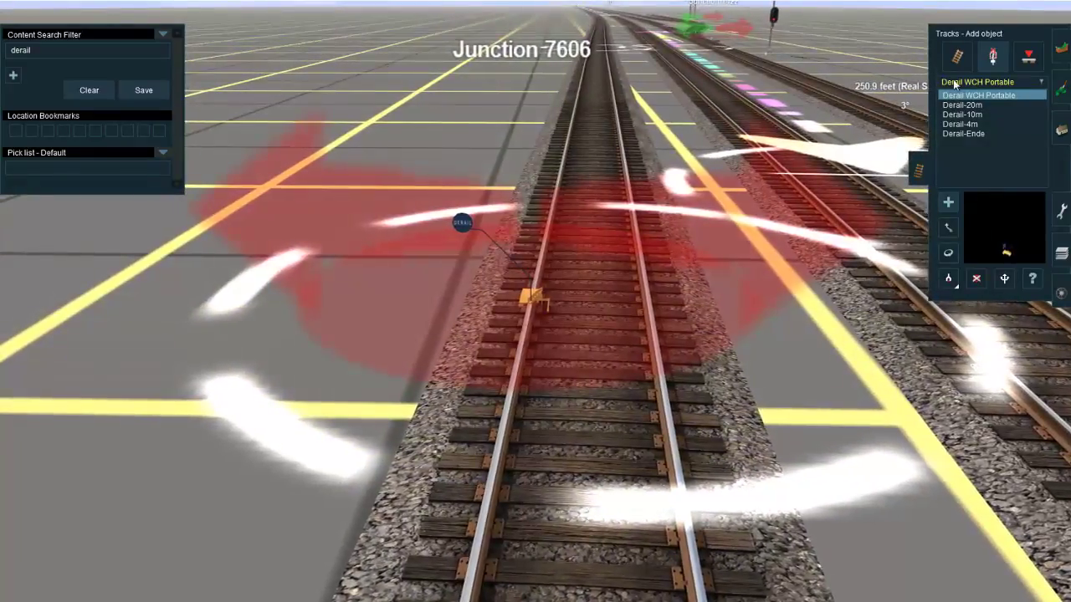
{"action": "left_click", "coordinate": [541, 306]}
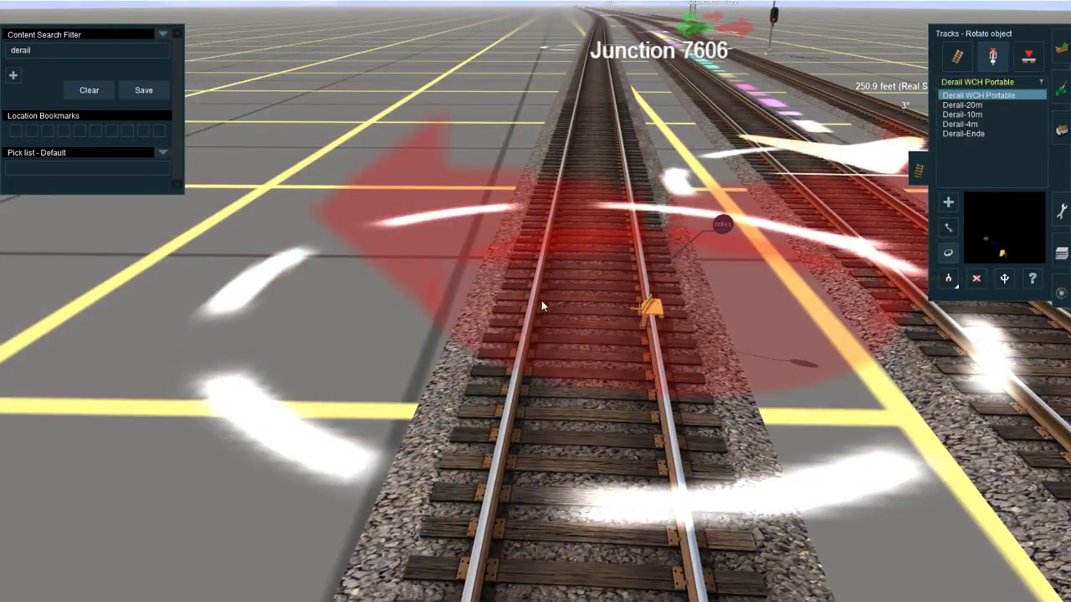
Step: Switch to the track objects, replace the content filter with ajs and choose AJS Track Eraser
{"action": "left_click", "coordinate": [959, 56]}
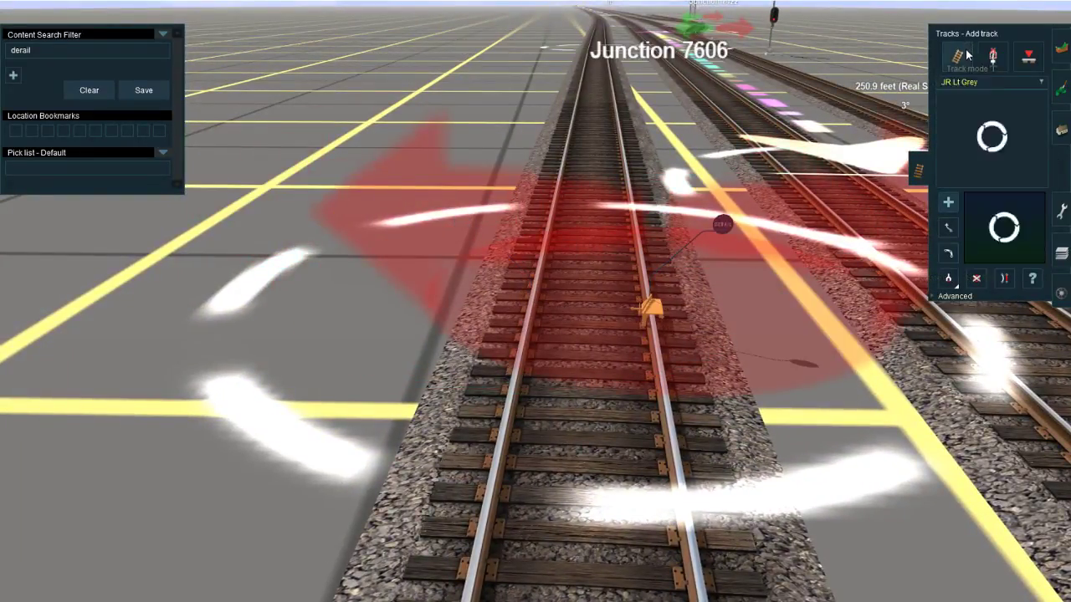
{"action": "left_click", "coordinate": [956, 323]}
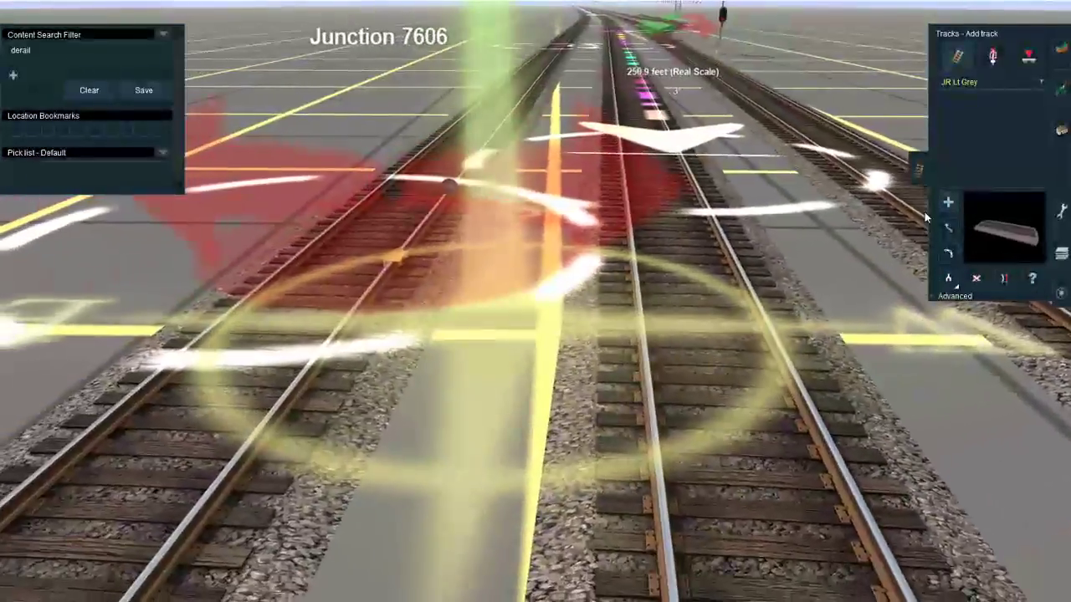
{"action": "left_click", "coordinate": [87, 90]}
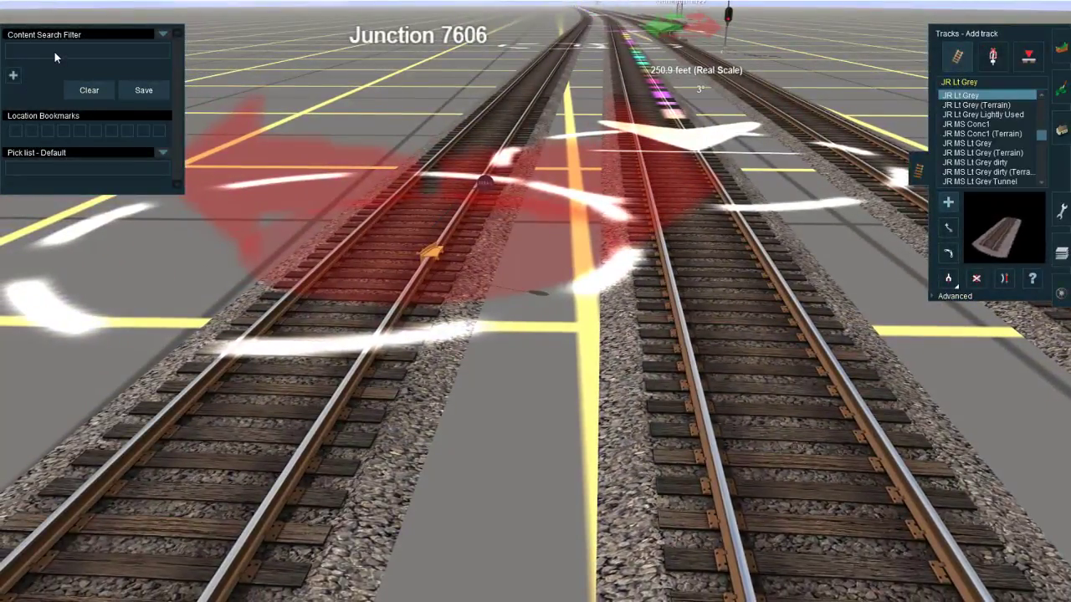
{"action": "type", "text": "ajs"}
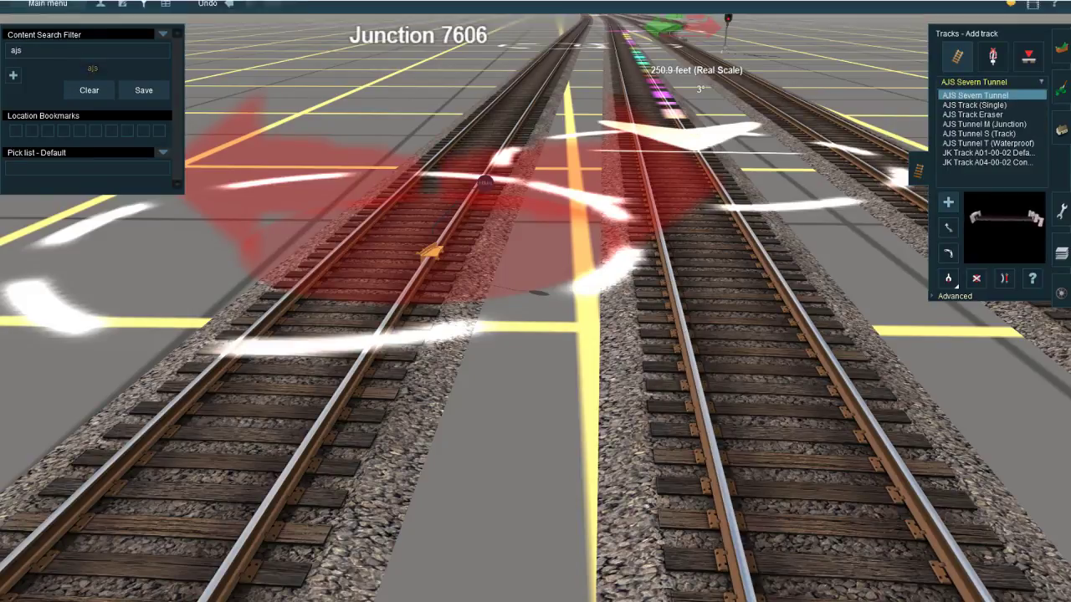
{"action": "left_click", "coordinate": [974, 116]}
Step: Lay an AJS Track Eraser segment along the outer track from Junction 7606 towards the open end
{"action": "left_click", "coordinate": [352, 274]}
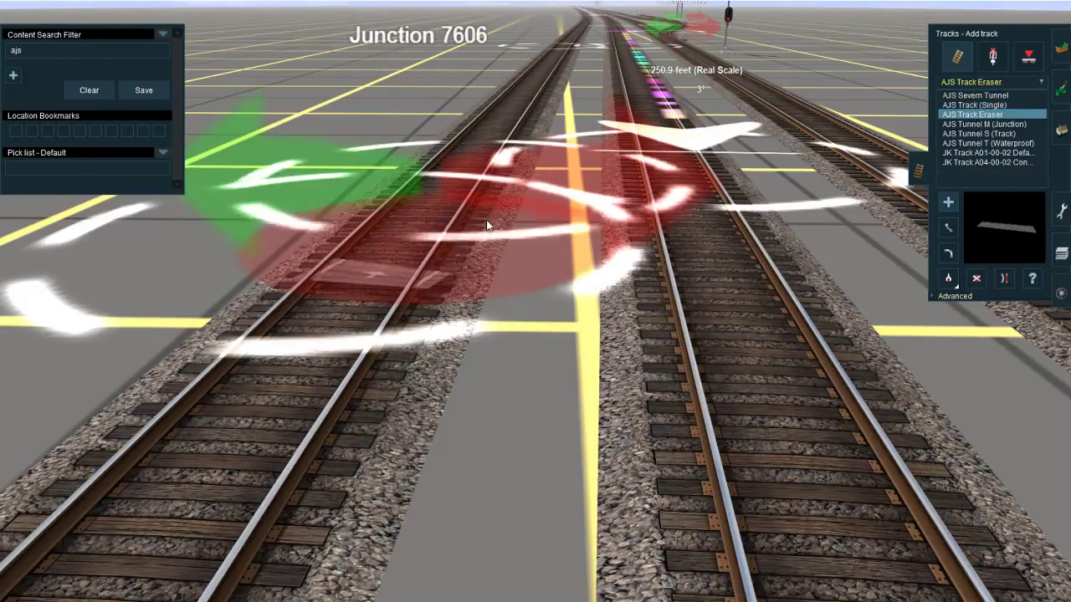
{"action": "right_click", "coordinate": [503, 222]}
{"action": "scroll", "coordinate": [520, 335], "scroll_direction": "down", "scroll_amount": 5}
{"action": "right_click", "coordinate": [518, 388]}
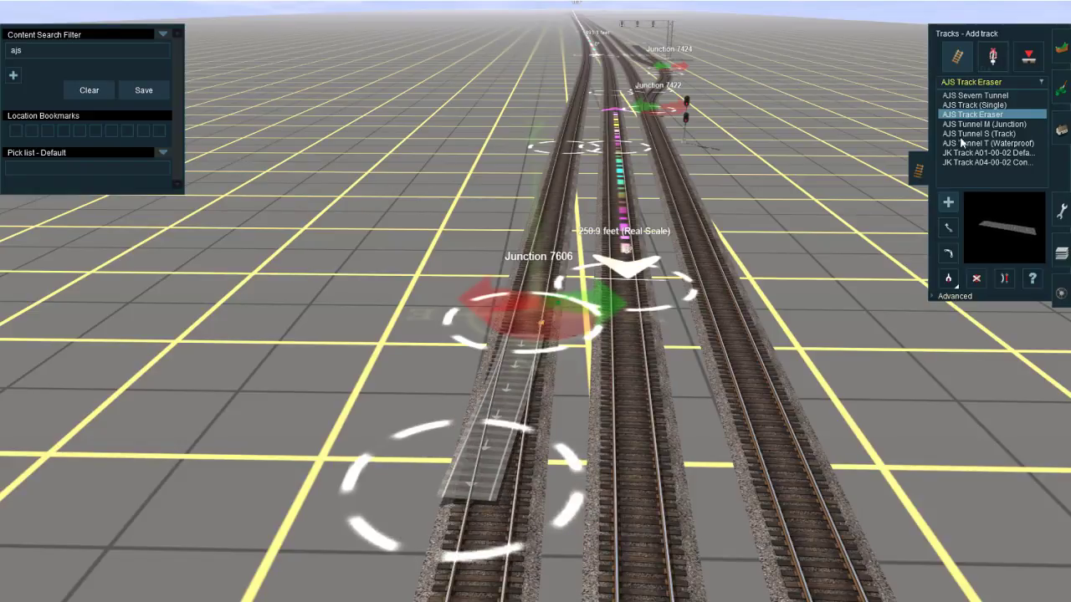
Step: Flip the derail back to the opposite rail and move the eraser segment's free end to the signal side of Junction 7606
{"action": "left_click", "coordinate": [992, 56]}
{"action": "left_click", "coordinate": [948, 253]}
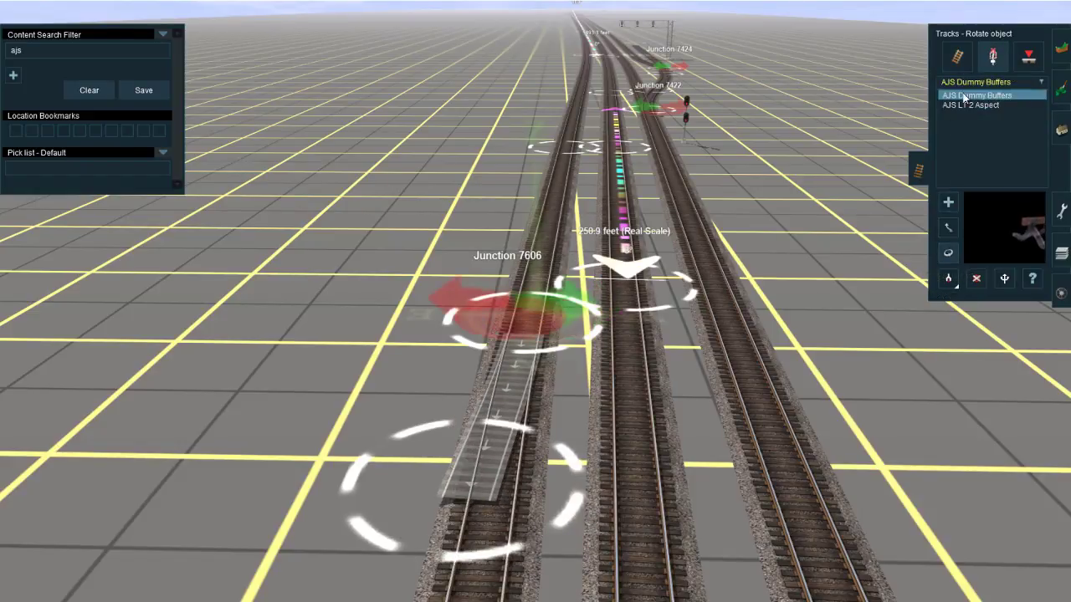
{"action": "left_click", "coordinate": [963, 57]}
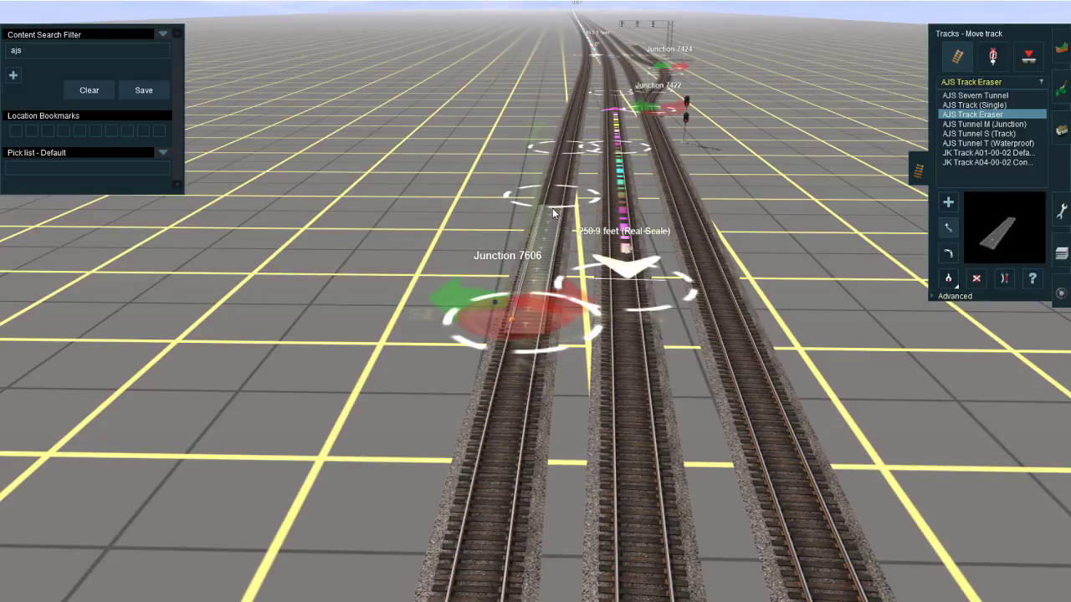
Step: Extend the eraser track with a second segment veering off the outer track and straighten the segment nearest the derail
{"action": "scroll", "coordinate": [552, 213], "scroll_direction": "up", "scroll_amount": 5}
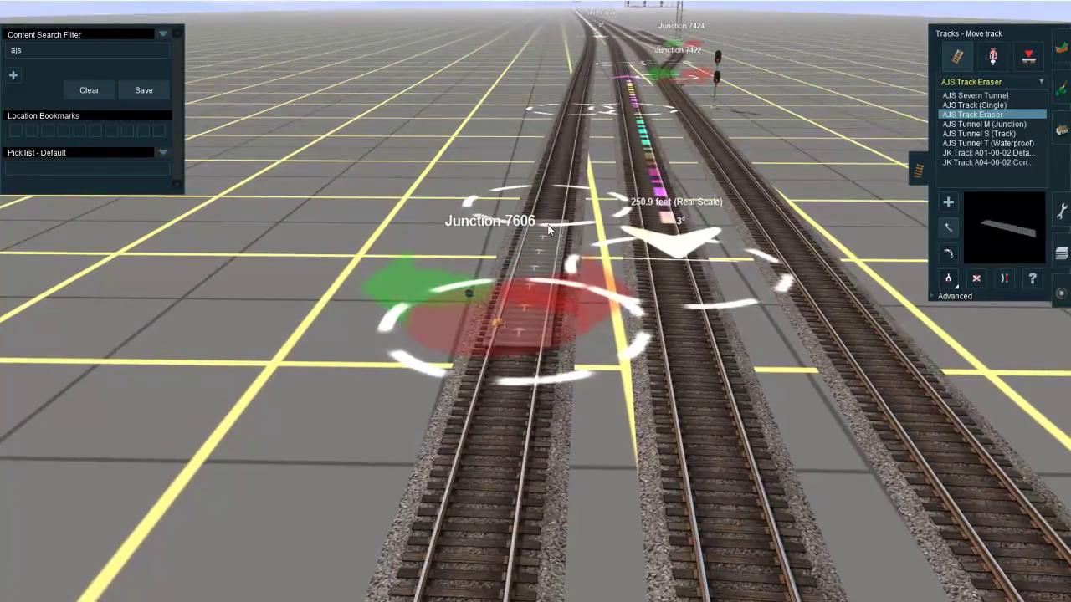
{"action": "scroll", "coordinate": [544, 225], "scroll_direction": "up", "scroll_amount": 4}
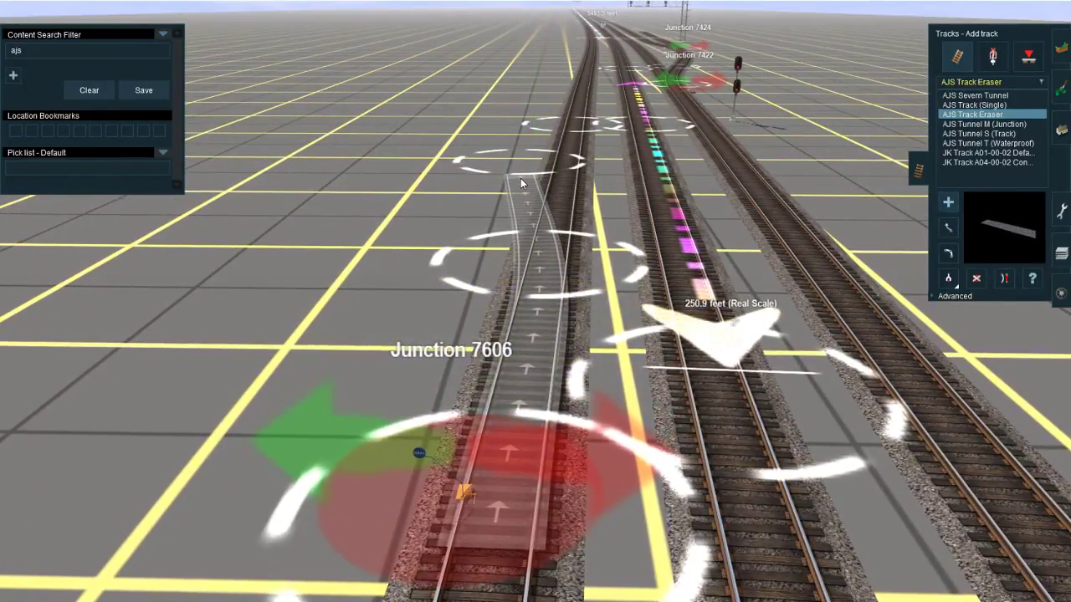
{"action": "left_click", "coordinate": [541, 322]}
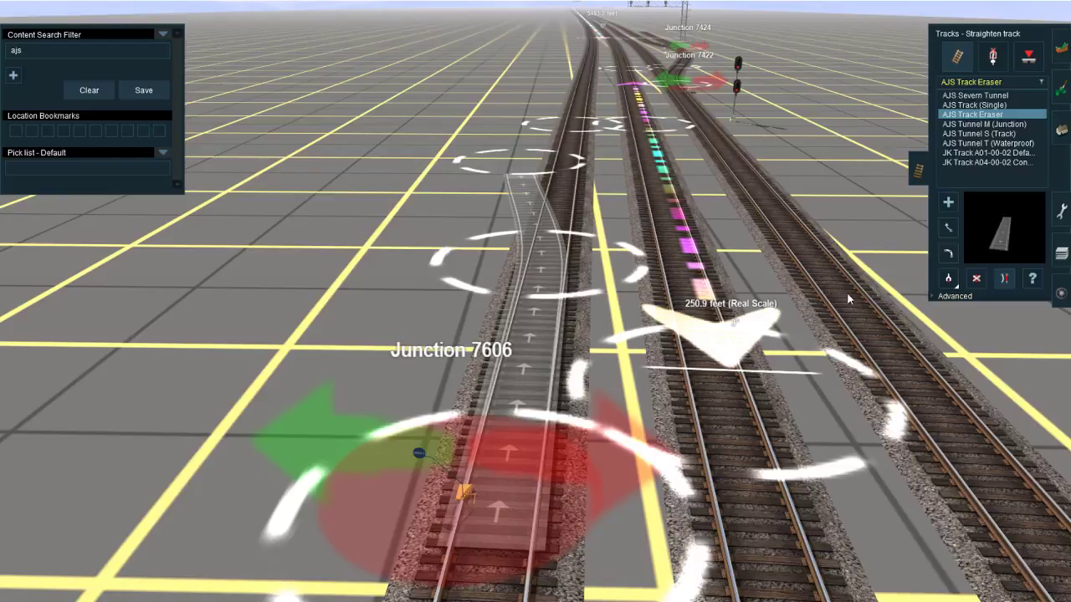
Step: Set the superelevation degree to 20 and the superelevation limit to 100 for spline point Vertex 1706
{"action": "left_click", "coordinate": [970, 296]}
{"action": "left_click", "coordinate": [527, 293]}
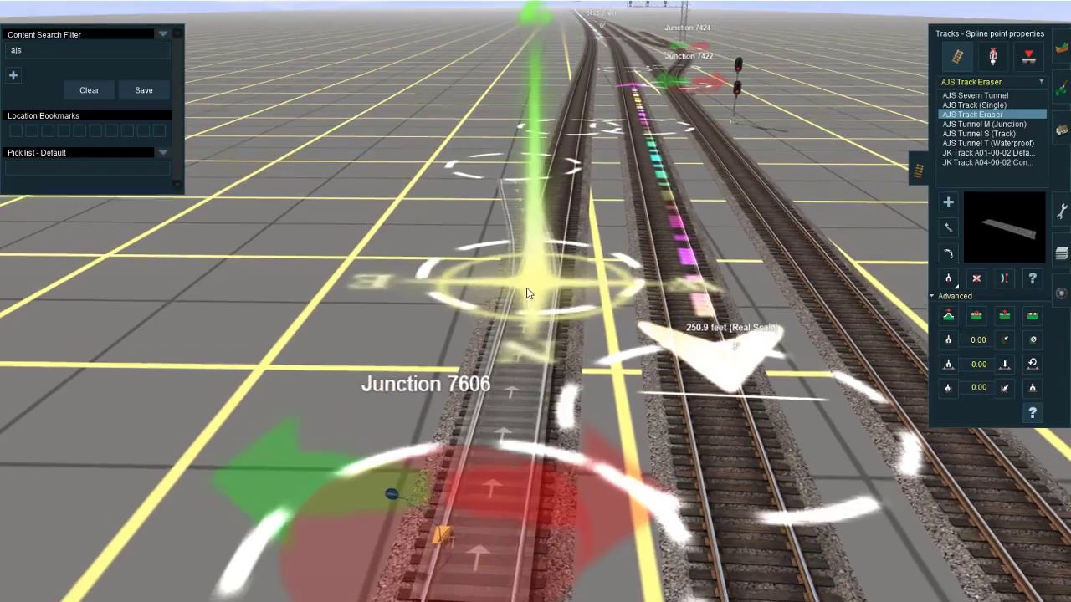
{"action": "scroll", "coordinate": [527, 289], "scroll_direction": "up", "scroll_amount": 5}
{"action": "left_click", "coordinate": [527, 113]}
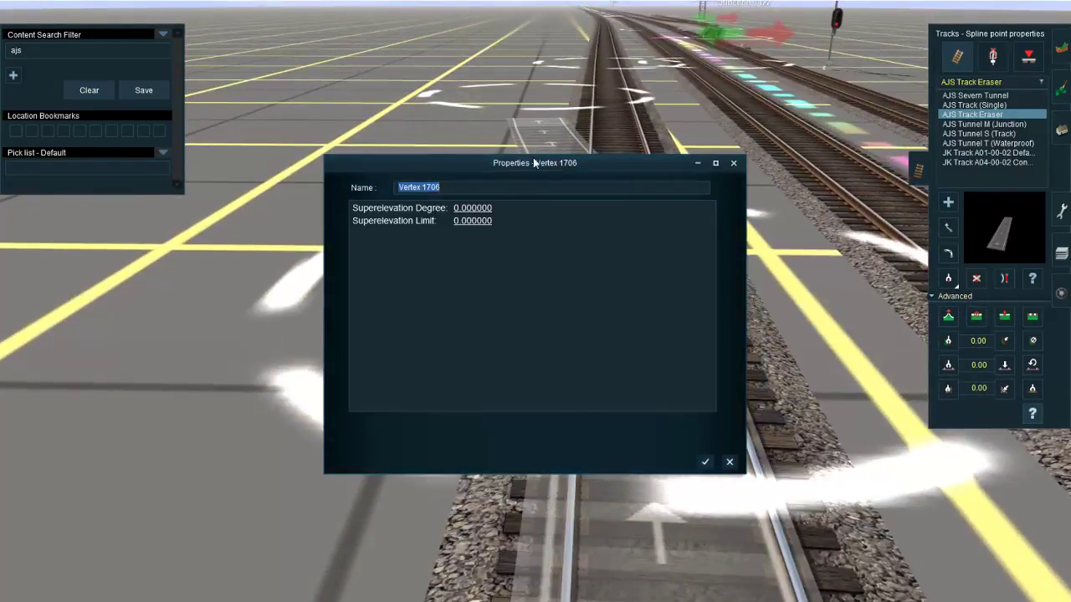
{"action": "left_click", "coordinate": [460, 209]}
{"action": "key", "text": "Return"}
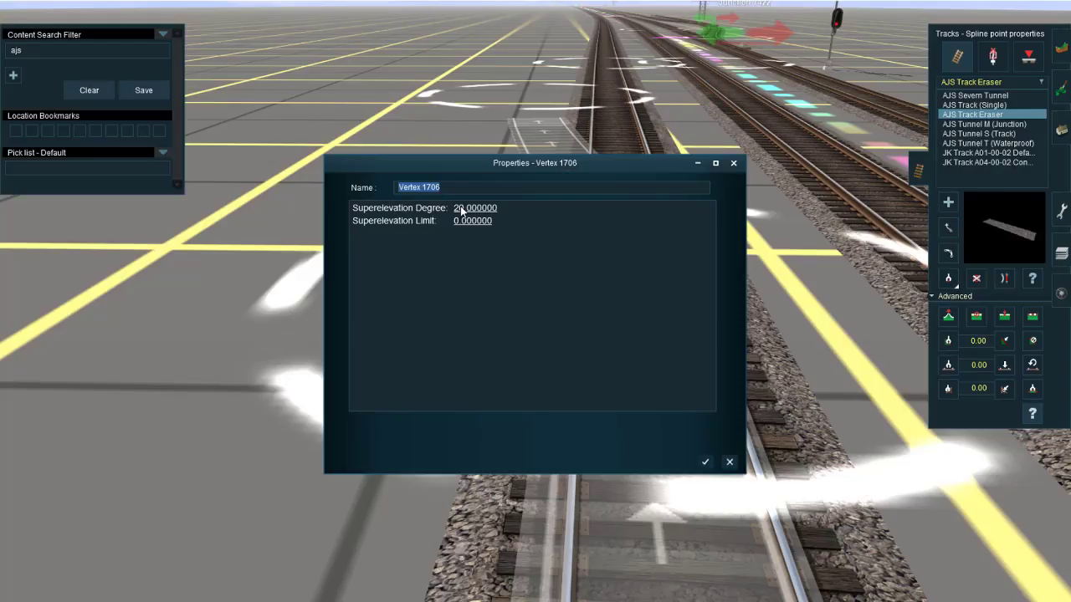
{"action": "left_click", "coordinate": [458, 221]}
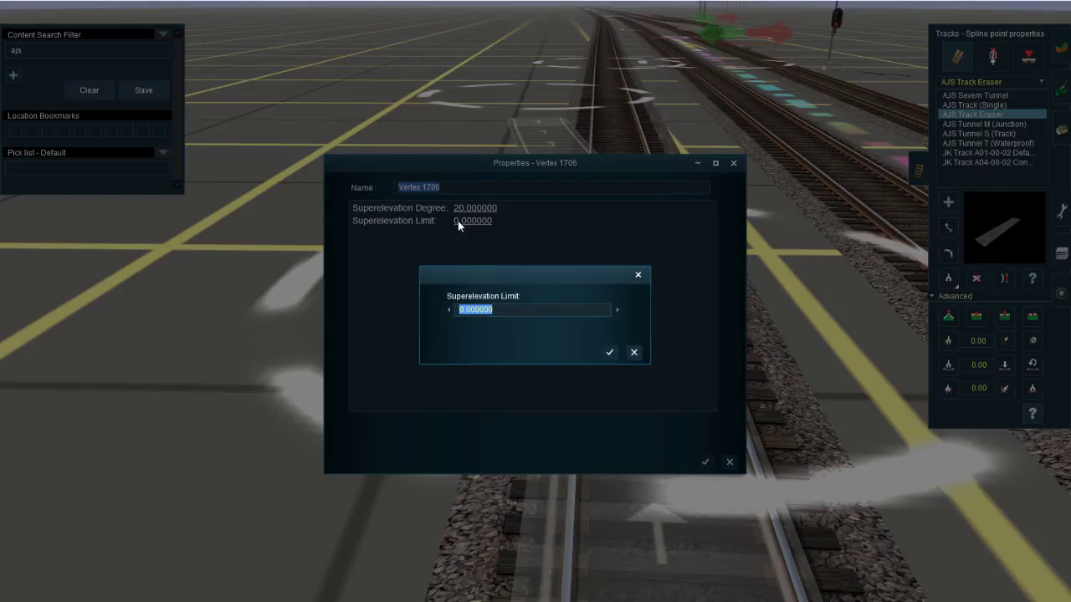
{"action": "type", "text": "100.00"}
{"action": "key", "text": "Return"}
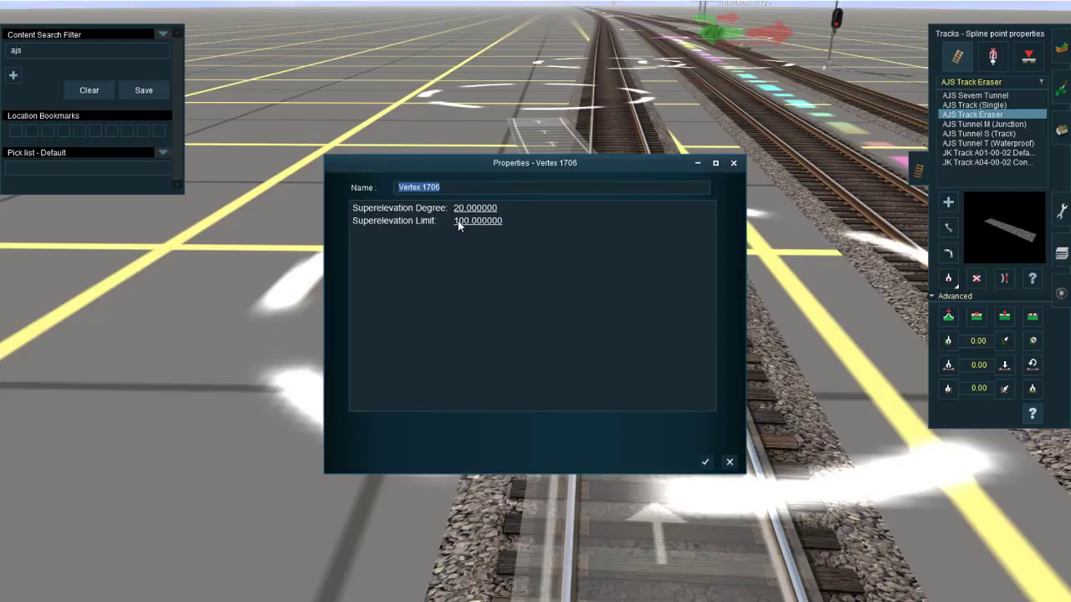
{"action": "left_click", "coordinate": [728, 463]}
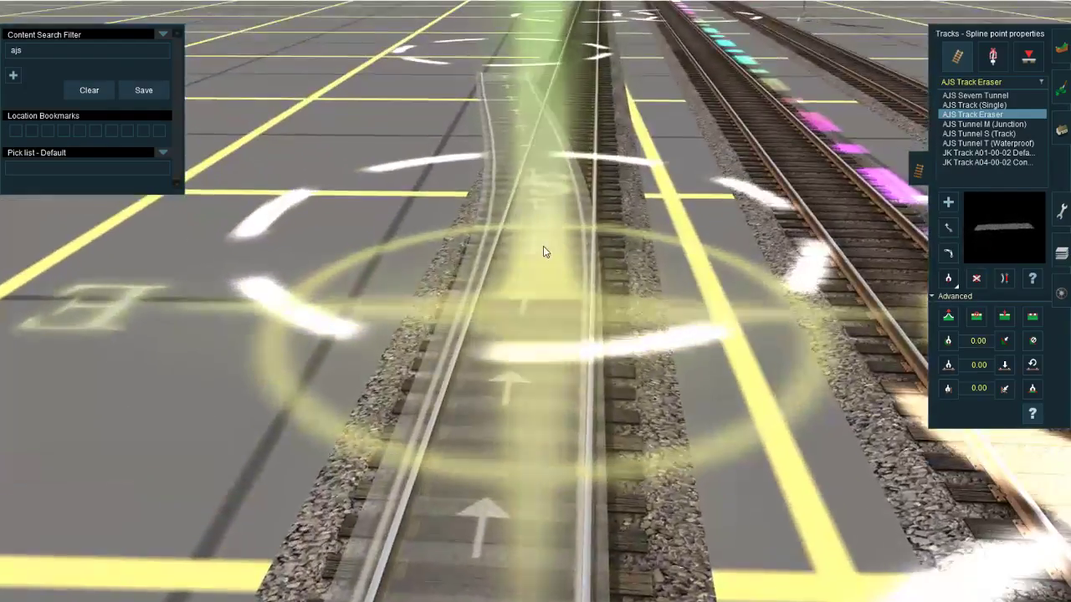
Step: Set the superelevation degree to 20 and the superelevation limit to 100 for spline point Vertex 1702
{"action": "left_click", "coordinate": [543, 251]}
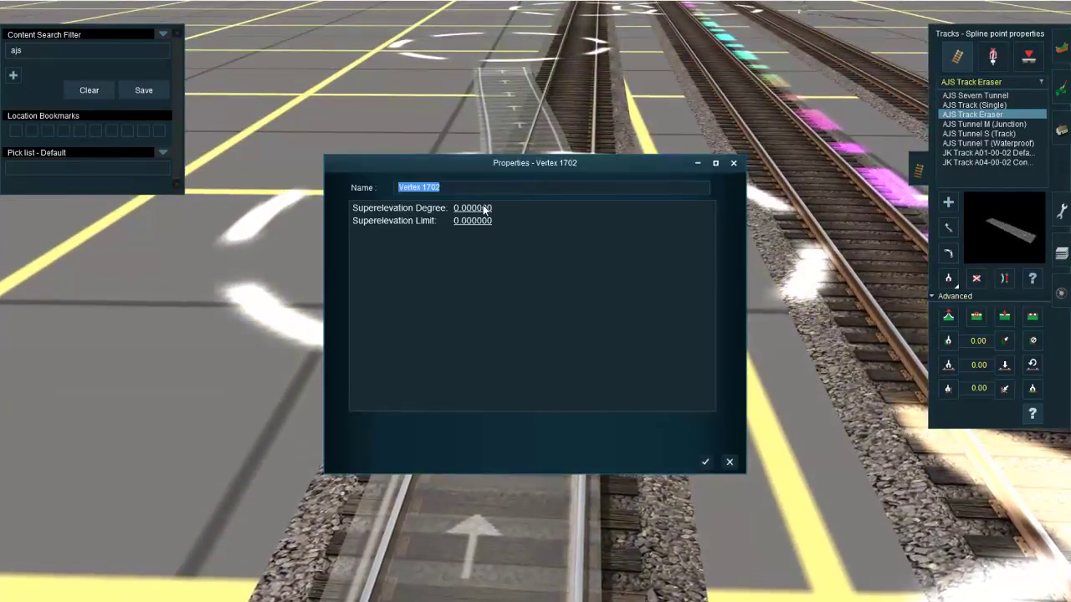
{"action": "left_click", "coordinate": [482, 210]}
{"action": "type", "text": "20"}
{"action": "key", "text": "Return"}
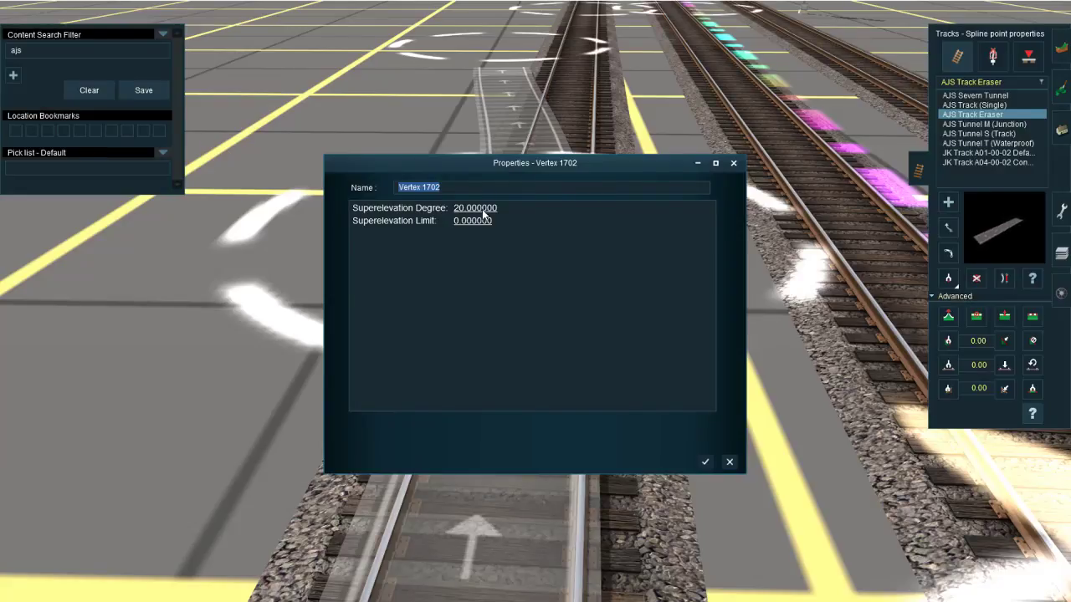
{"action": "left_click", "coordinate": [468, 223]}
{"action": "type", "text": "100"}
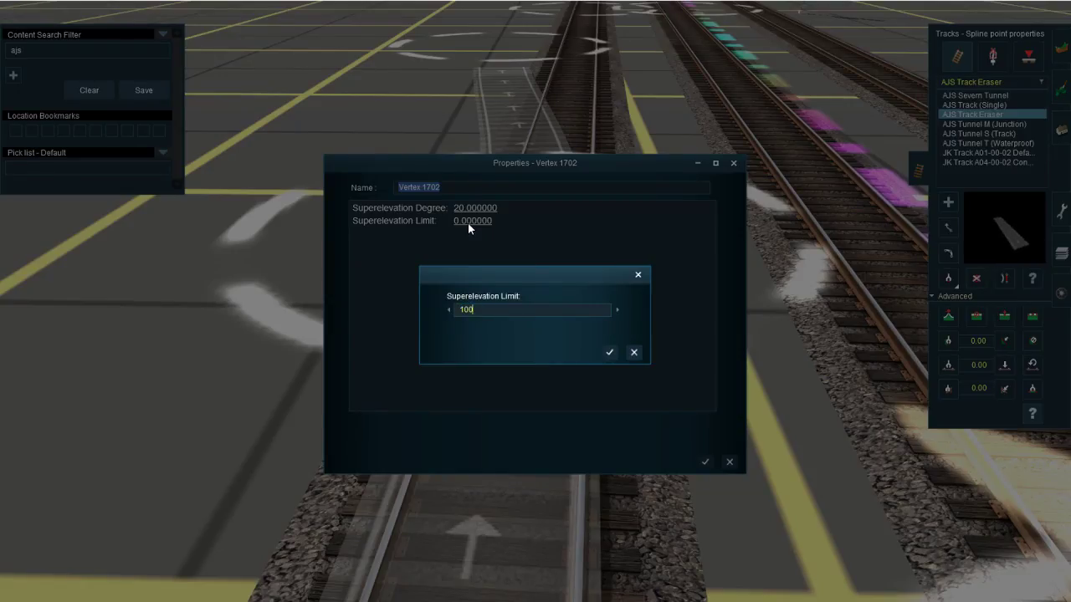
{"action": "key", "text": "Return"}
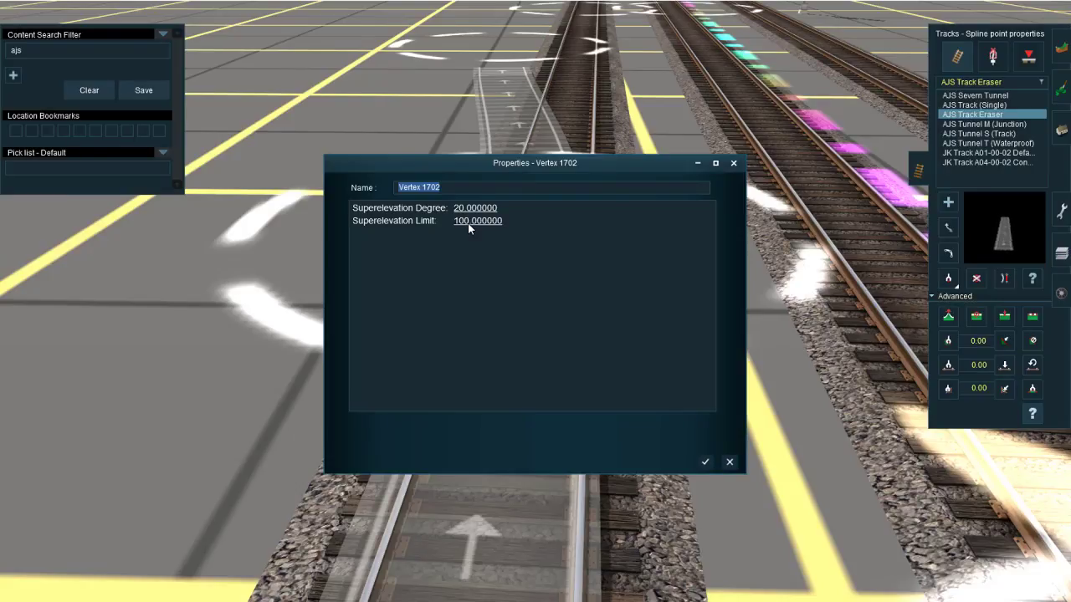
{"action": "left_click", "coordinate": [706, 461]}
Step: Reposition the free end of the diverging eraser segment on the ground beside the outer track
{"action": "right_click", "coordinate": [545, 276]}
{"action": "key", "text": "Down"}
{"action": "key", "text": "Left"}
{"action": "right_click", "coordinate": [482, 311]}
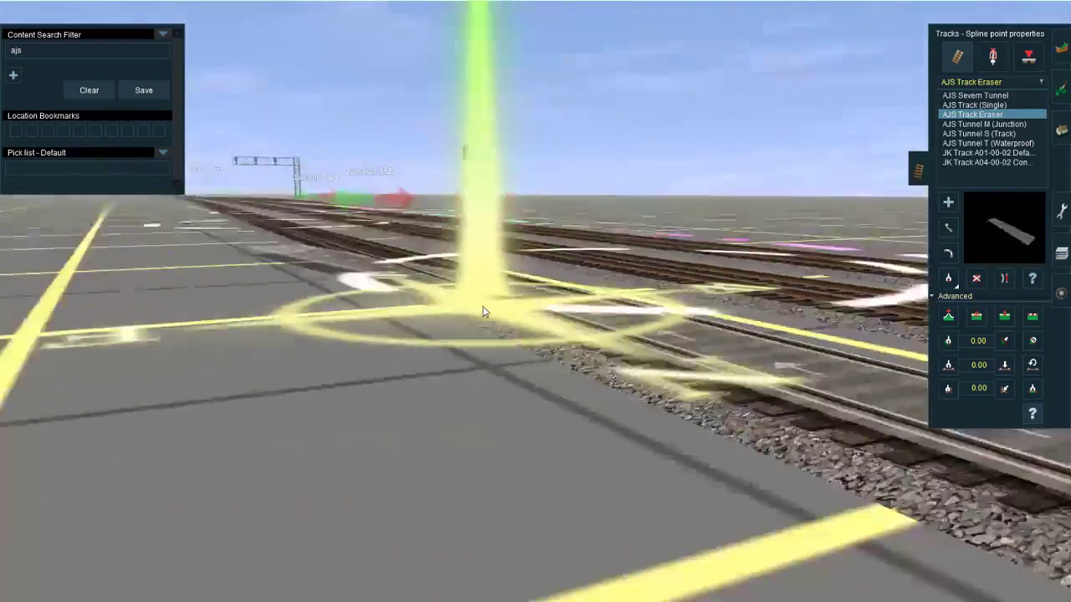
{"action": "key", "text": "Left"}
{"action": "right_click", "coordinate": [509, 336]}
{"action": "right_click", "coordinate": [466, 301]}
{"action": "key", "text": "Up"}
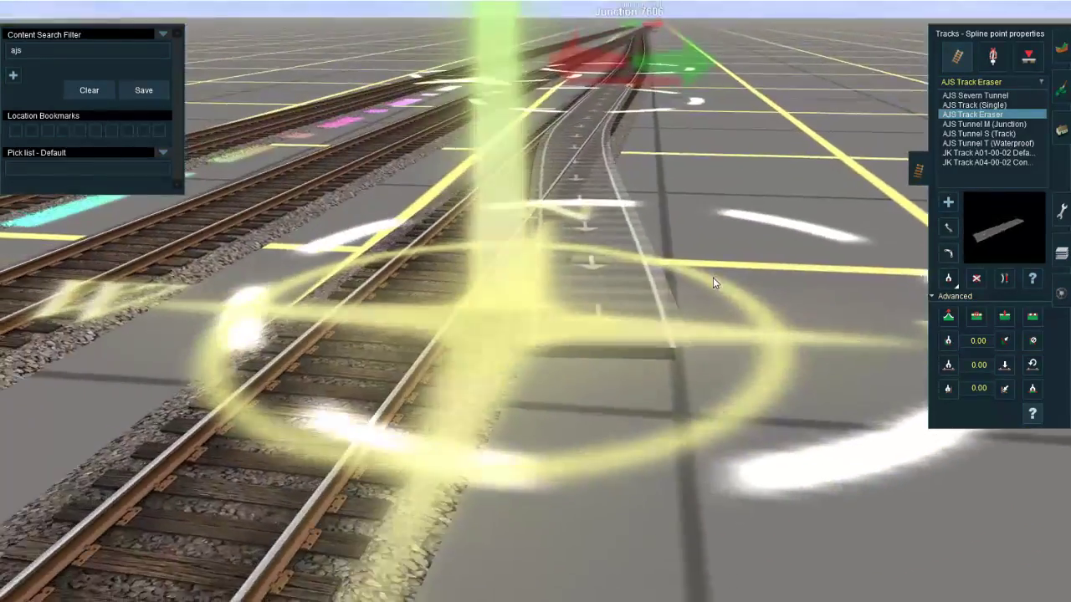
{"action": "key", "text": "Left"}
{"action": "left_click", "coordinate": [948, 229]}
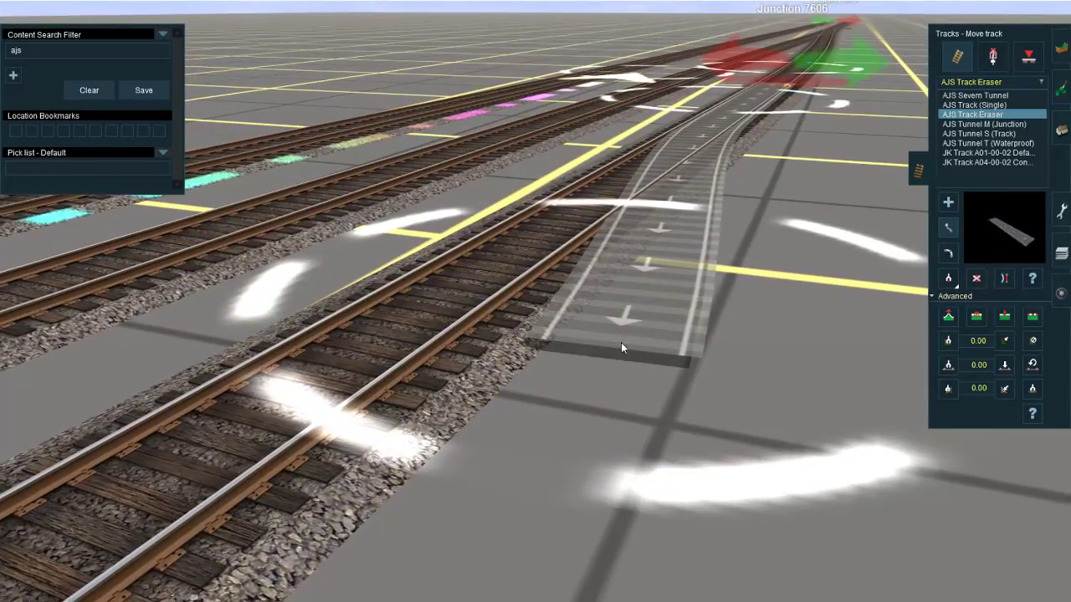
{"action": "scroll", "coordinate": [621, 342], "scroll_direction": "down", "scroll_amount": 5}
{"action": "mouse_move", "coordinate": [563, 330]}
{"action": "left_mouse_down"}
{"action": "mouse_move", "coordinate": [575, 283]}
{"action": "mouse_move", "coordinate": [607, 267]}
{"action": "left_mouse_up"}
Step: Examine from several angles how the eraser track leaves the outer track near Junction 7606
{"action": "right_click", "coordinate": [597, 255]}
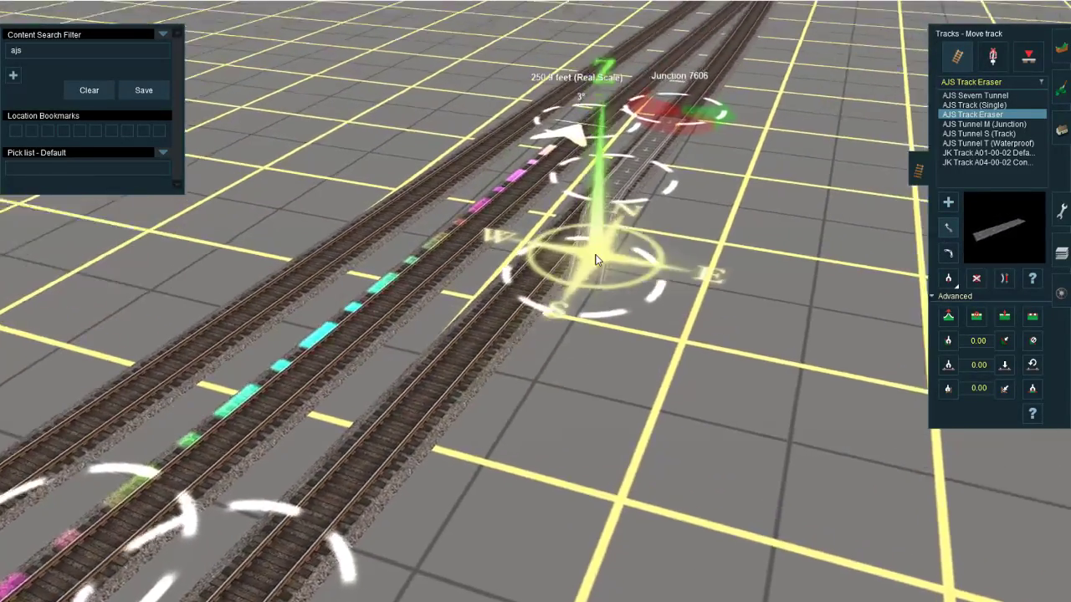
{"action": "key", "text": "Down"}
{"action": "scroll", "coordinate": [543, 330], "scroll_direction": "up", "scroll_amount": 5}
{"action": "right_click", "coordinate": [502, 277]}
{"action": "key", "text": "Right"}
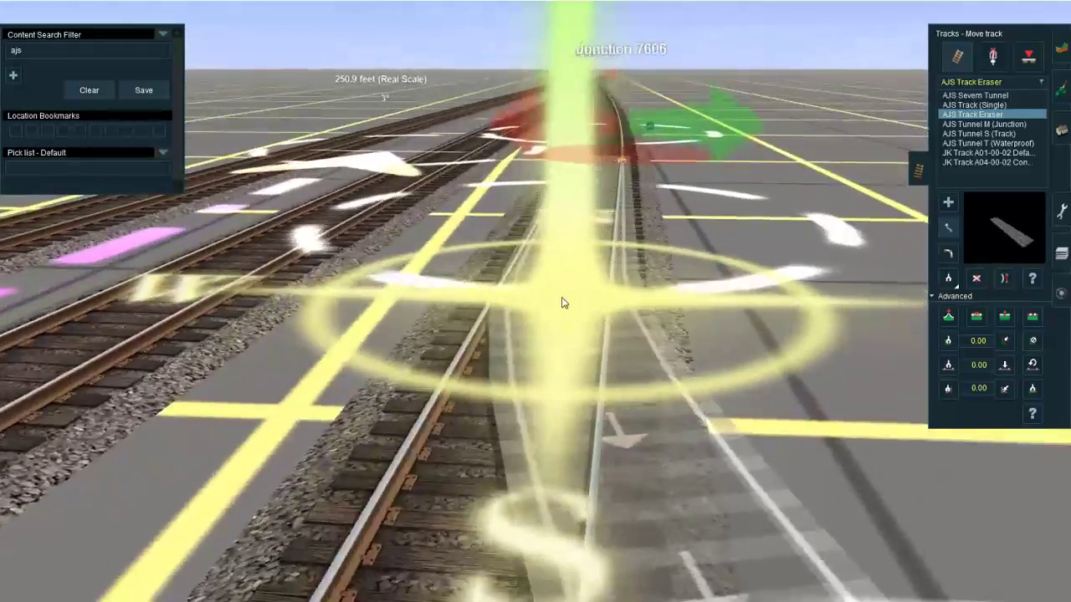
{"action": "key", "text": "Left"}
{"action": "scroll", "coordinate": [538, 319], "scroll_direction": "down", "scroll_amount": 5}
{"action": "scroll", "coordinate": [538, 317], "scroll_direction": "up", "scroll_amount": 5}
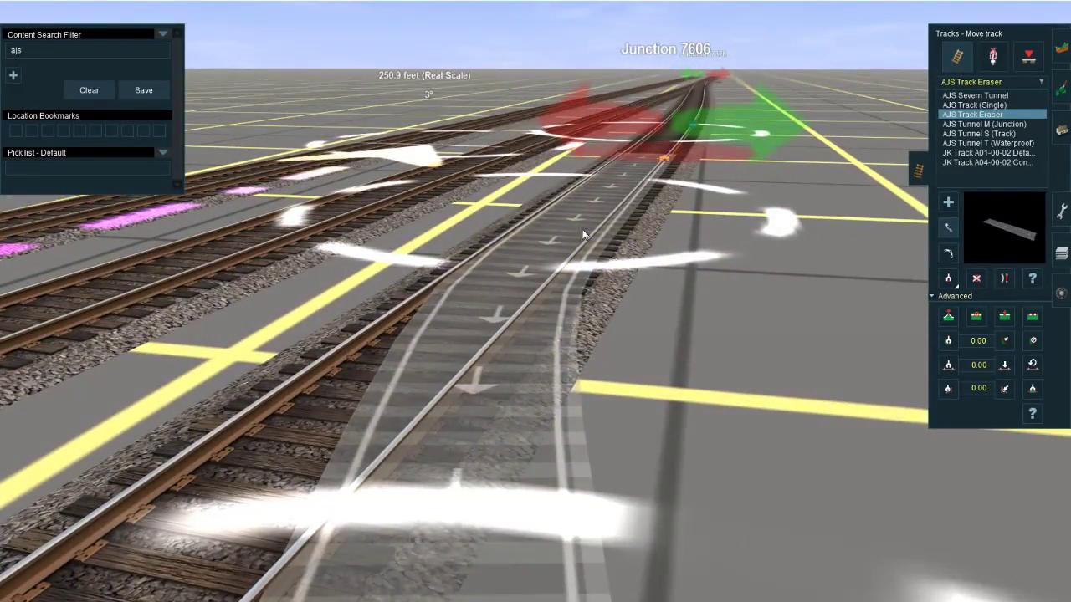
{"action": "right_click", "coordinate": [508, 394]}
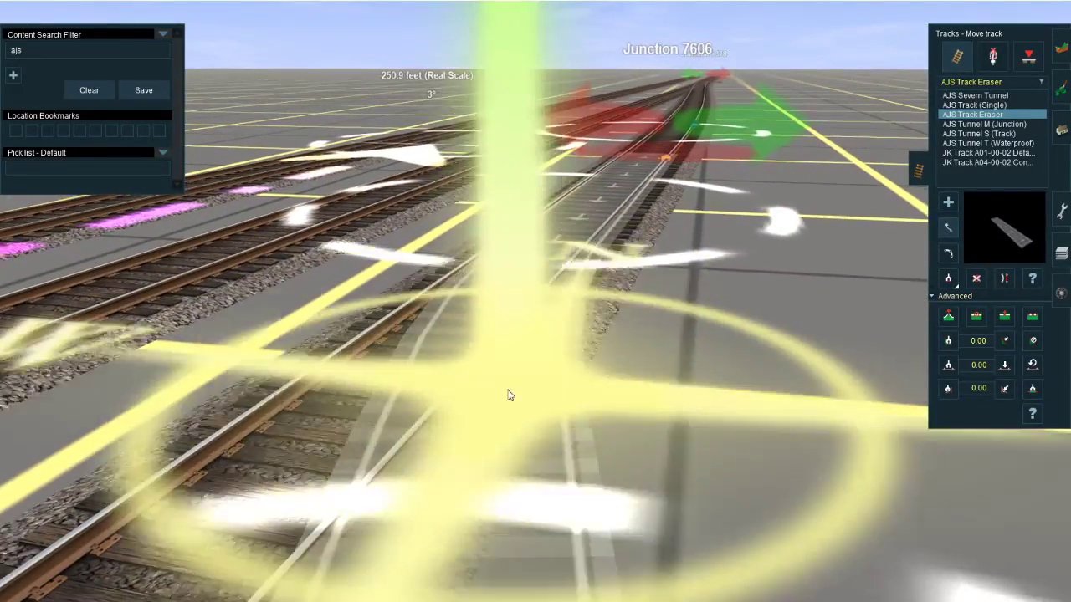
Step: Extend the eraser track from its free end with another segment bending farther away from the outer track
{"action": "scroll", "coordinate": [552, 373], "scroll_direction": "down", "scroll_amount": 5}
{"action": "key", "text": "Up"}
{"action": "left_click", "coordinate": [948, 204]}
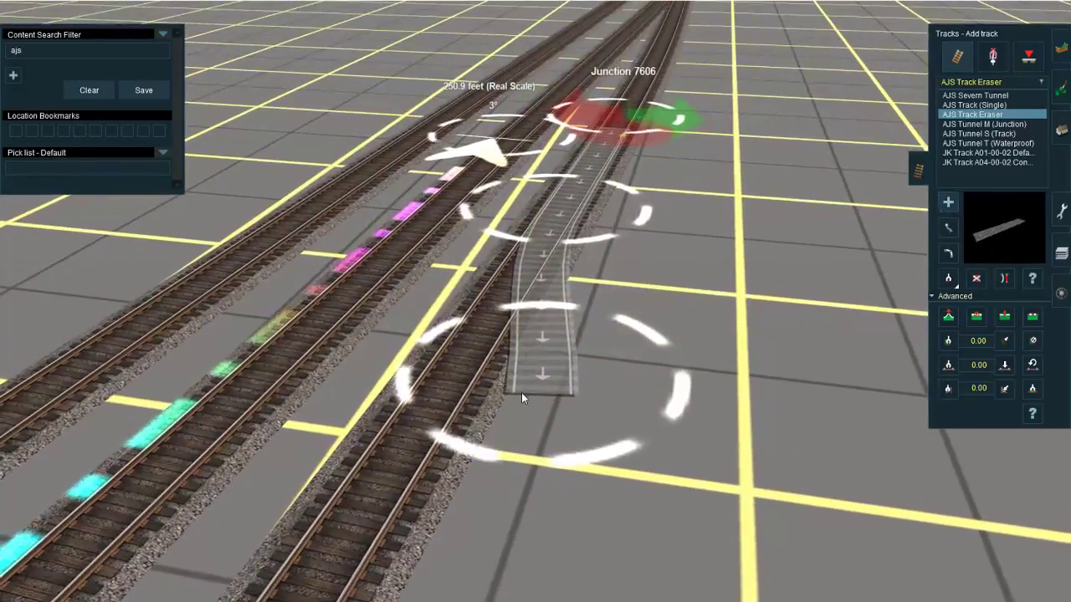
{"action": "left_click", "coordinate": [524, 393]}
{"action": "right_click", "coordinate": [615, 493]}
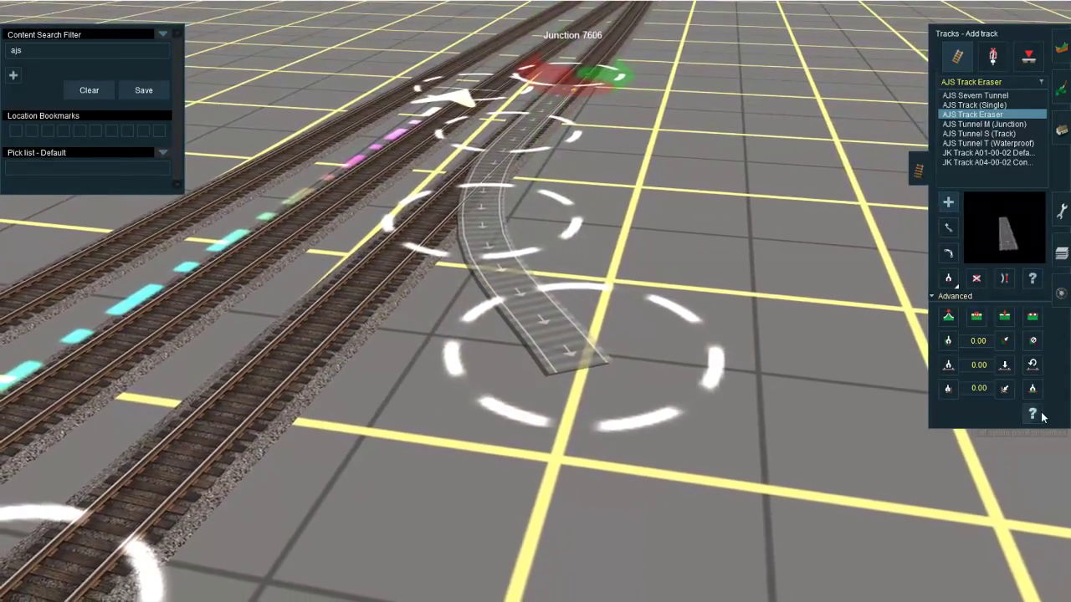
Step: Set the superelevation degree to 100 for the eraser track's spline point Vertex 1706
{"action": "left_click", "coordinate": [1036, 412]}
{"action": "left_click", "coordinate": [471, 232]}
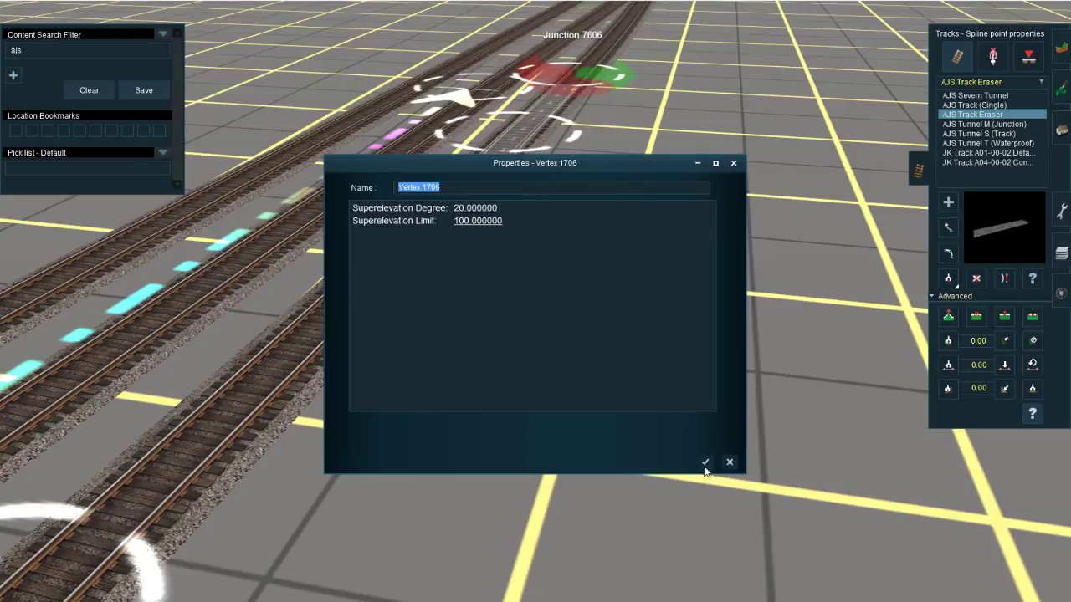
{"action": "left_click", "coordinate": [475, 209]}
{"action": "type", "text": "100"}
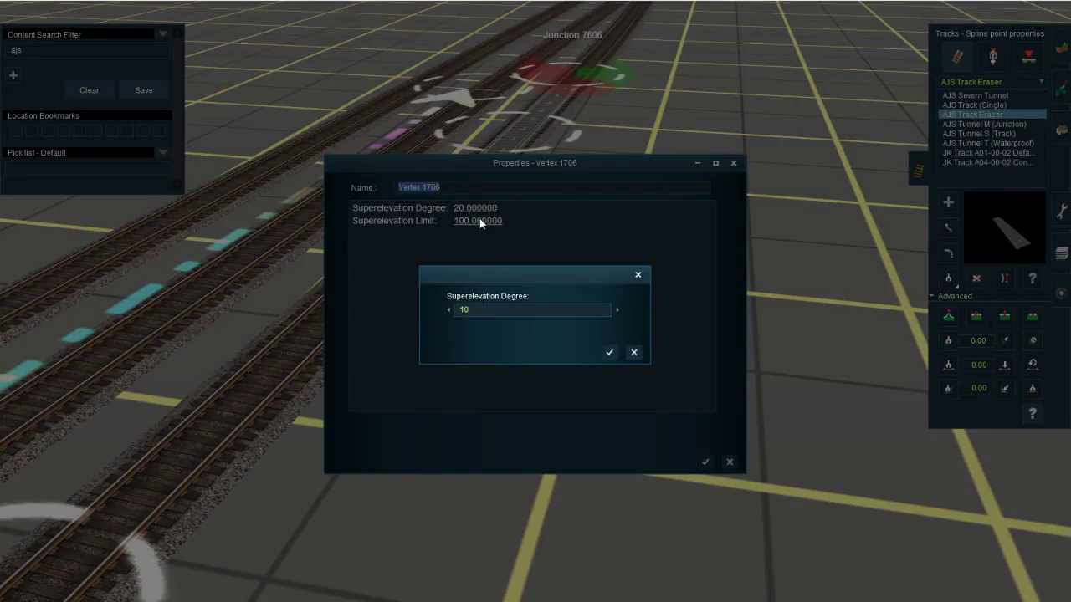
{"action": "key", "text": "Return"}
{"action": "left_click", "coordinate": [707, 462]}
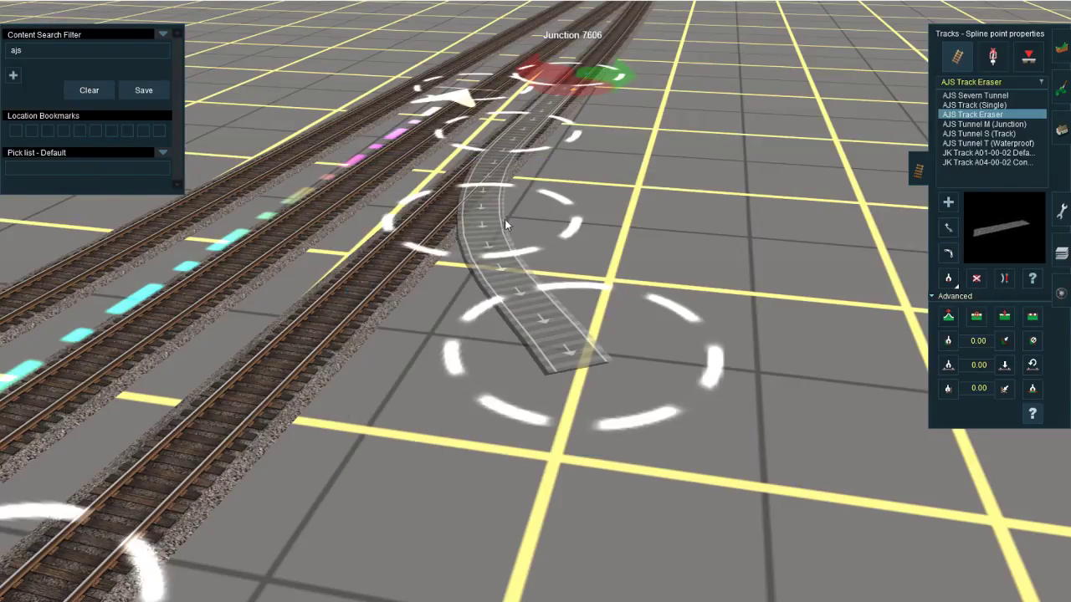
Step: Raise the superelevation degree of the eraser track's spline point Vertex 1702 to 100
{"action": "right_click_drag", "start_coordinate": [504, 224], "coordinate": [506, 189]}
{"action": "left_click", "coordinate": [614, 238]}
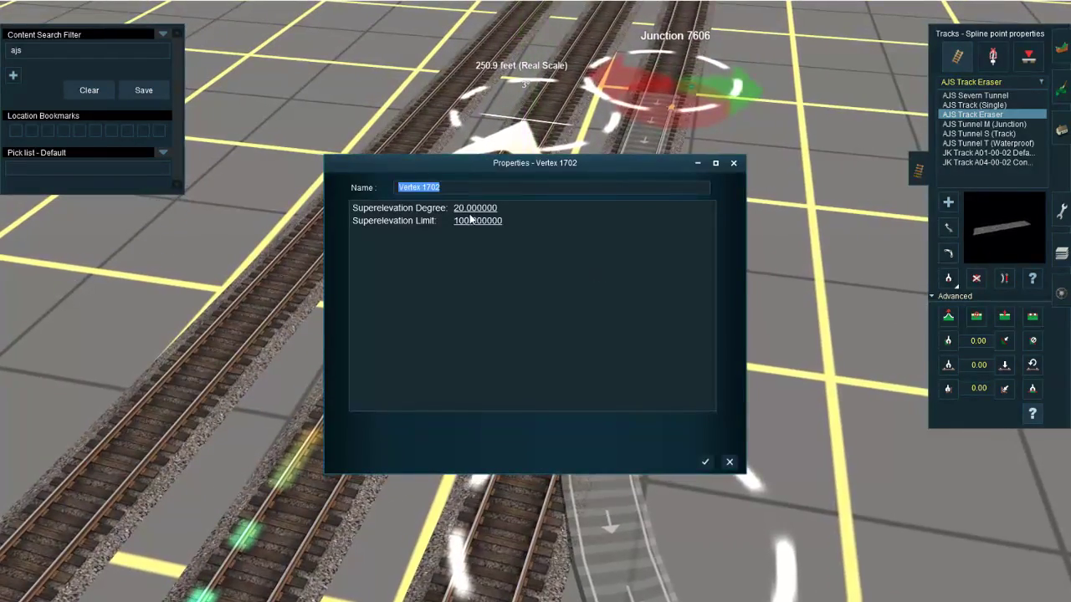
{"action": "left_click", "coordinate": [475, 208]}
{"action": "type", "text": "100"}
{"action": "key", "text": "Return"}
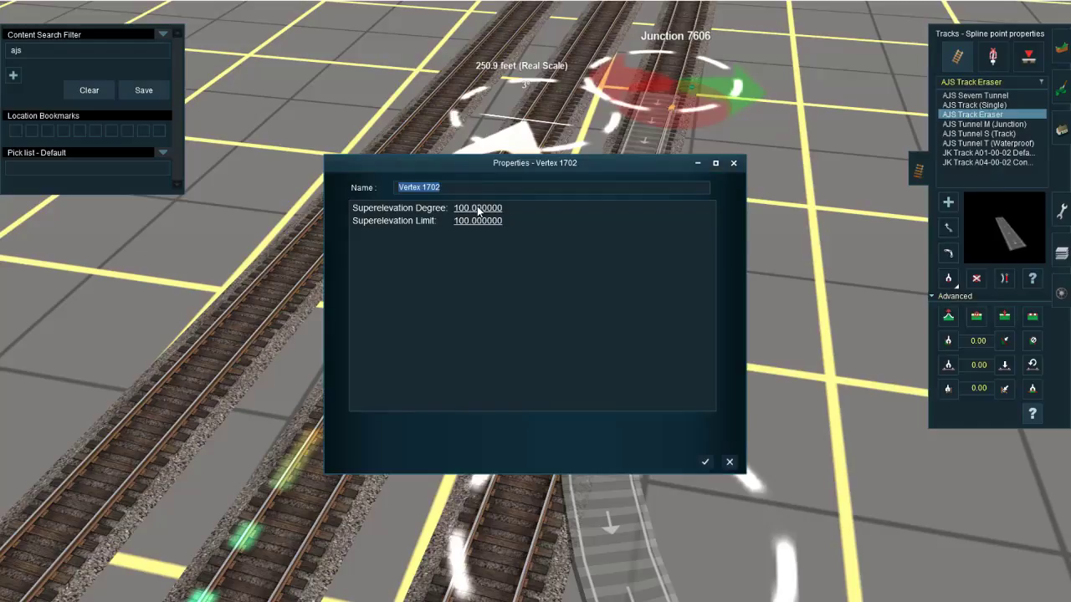
{"action": "left_click", "coordinate": [708, 462]}
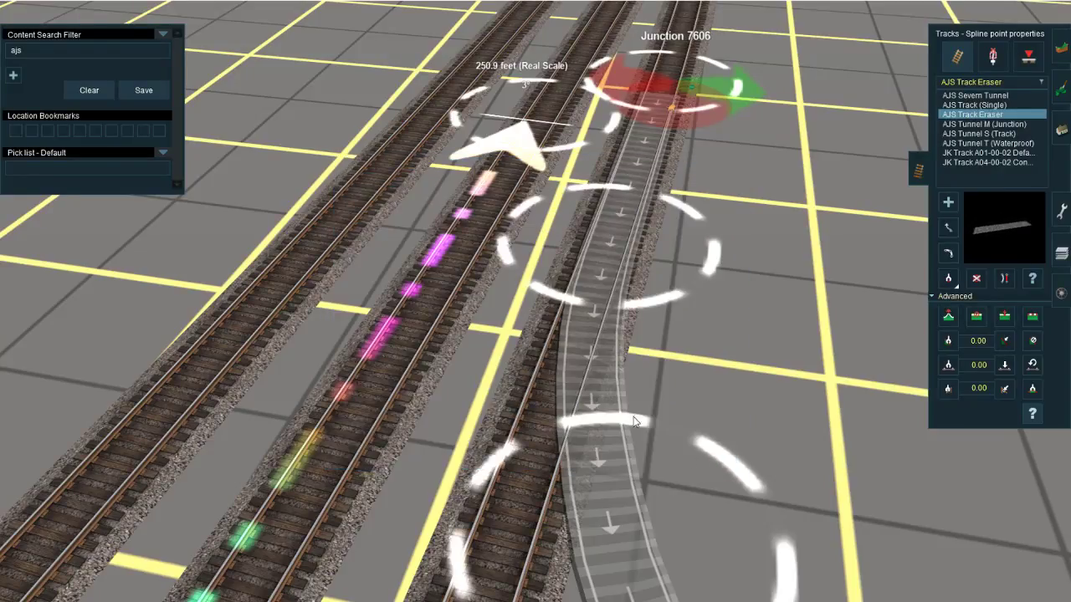
Step: Set both the superelevation degree and the superelevation limit to 100 for the eraser track's spline point Vertex 1710
{"action": "right_click_drag", "start_coordinate": [609, 327], "coordinate": [597, 351]}
{"action": "left_click", "coordinate": [597, 352]}
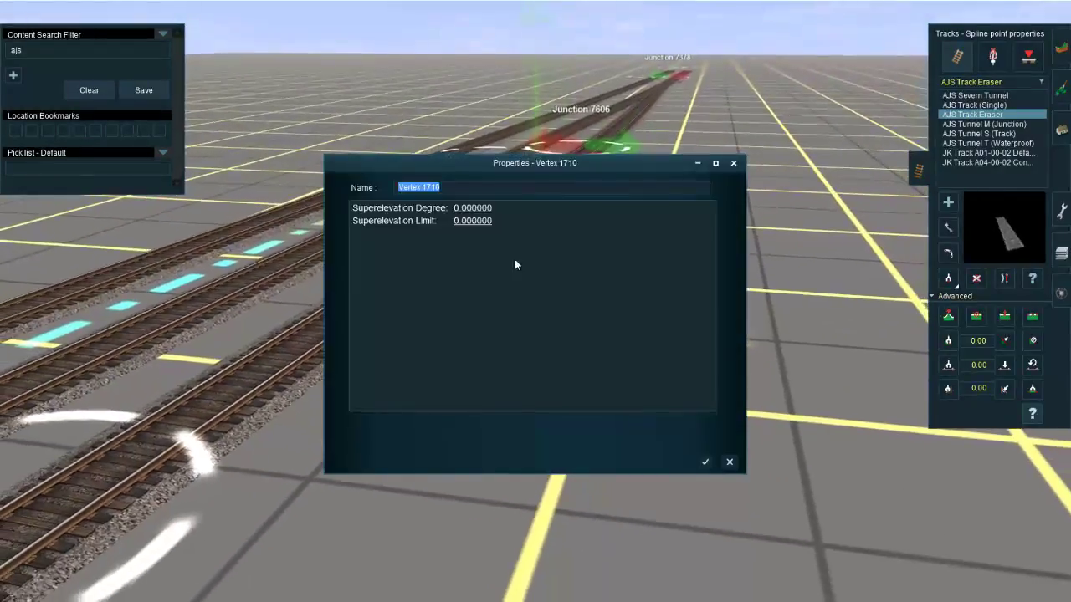
{"action": "left_click", "coordinate": [482, 208]}
{"action": "type", "text": "1"}
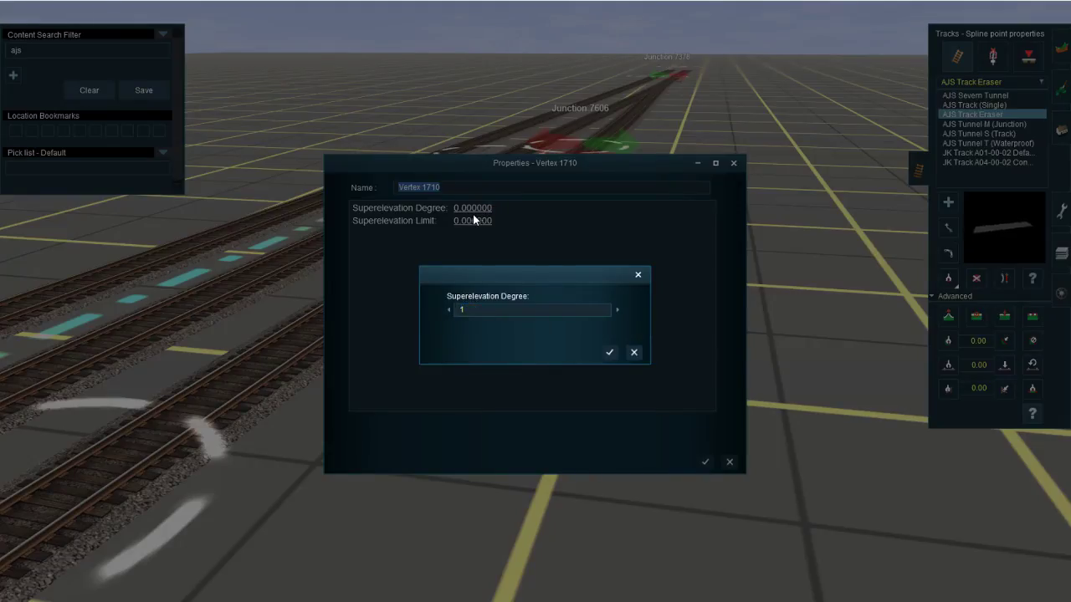
{"action": "type", "text": "00"}
{"action": "key", "text": "Return"}
{"action": "left_click", "coordinate": [469, 220]}
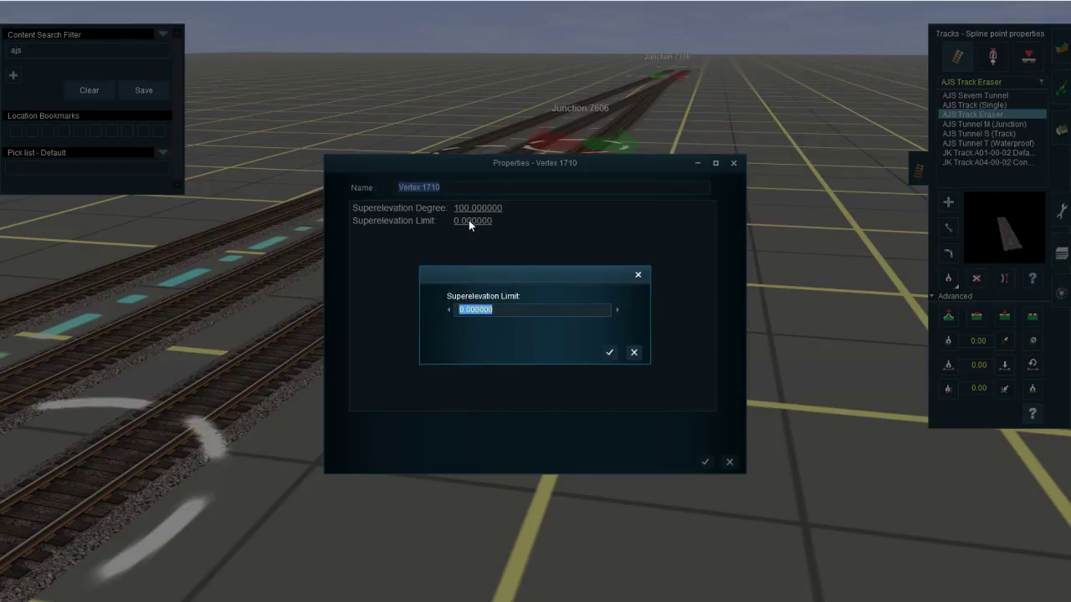
{"action": "type", "text": "100"}
{"action": "key", "text": "Return"}
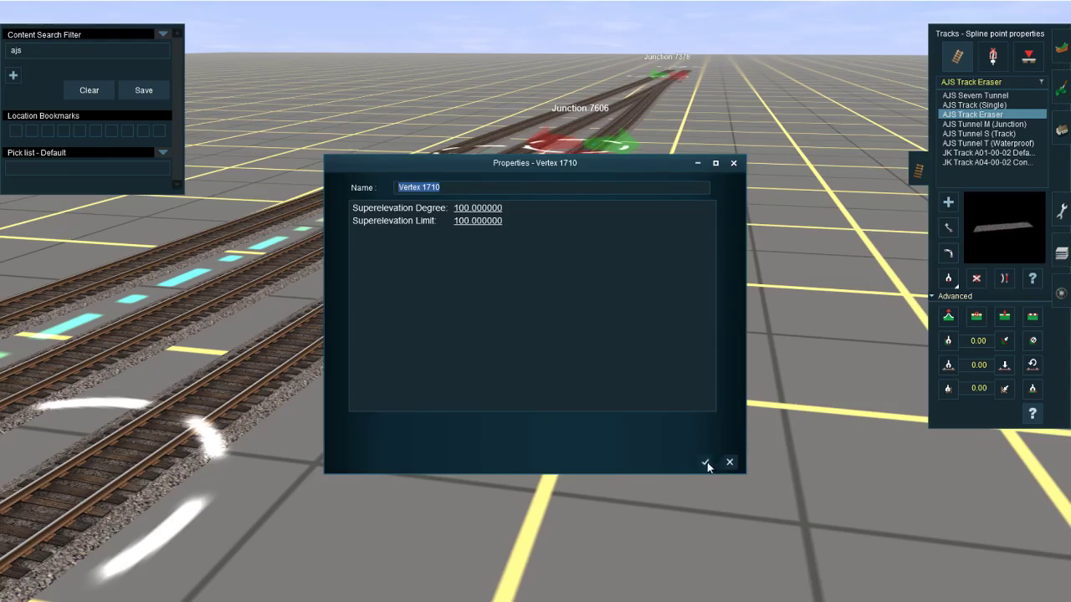
{"action": "left_click", "coordinate": [705, 462]}
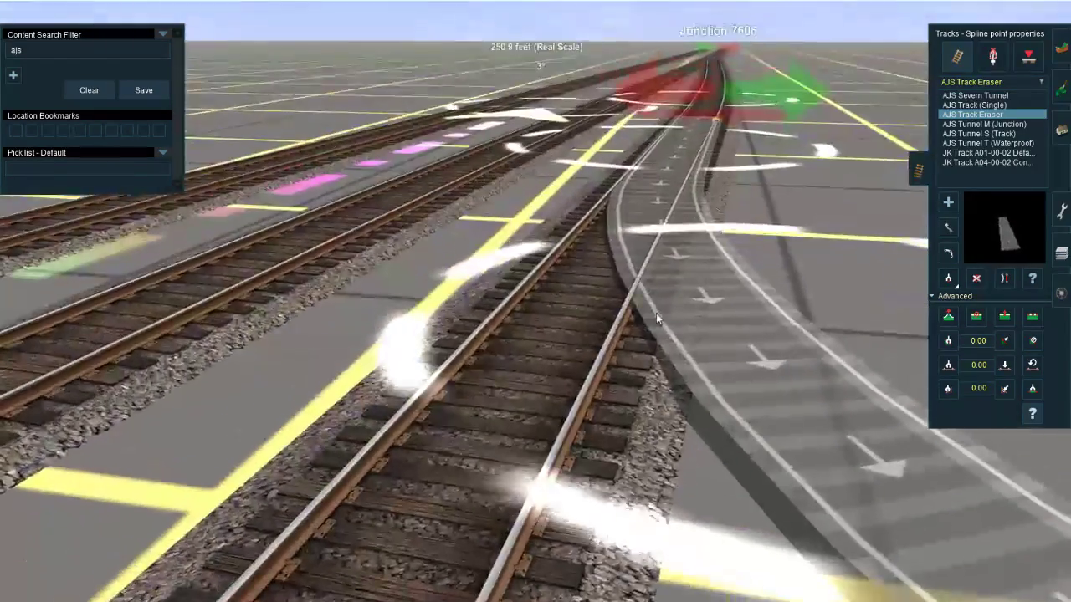
Step: Clear the content search filter and place an SJ Hbbins881 wagon on the bend of the eraser track
{"action": "left_click", "coordinate": [1061, 293]}
{"action": "right_click", "coordinate": [684, 337]}
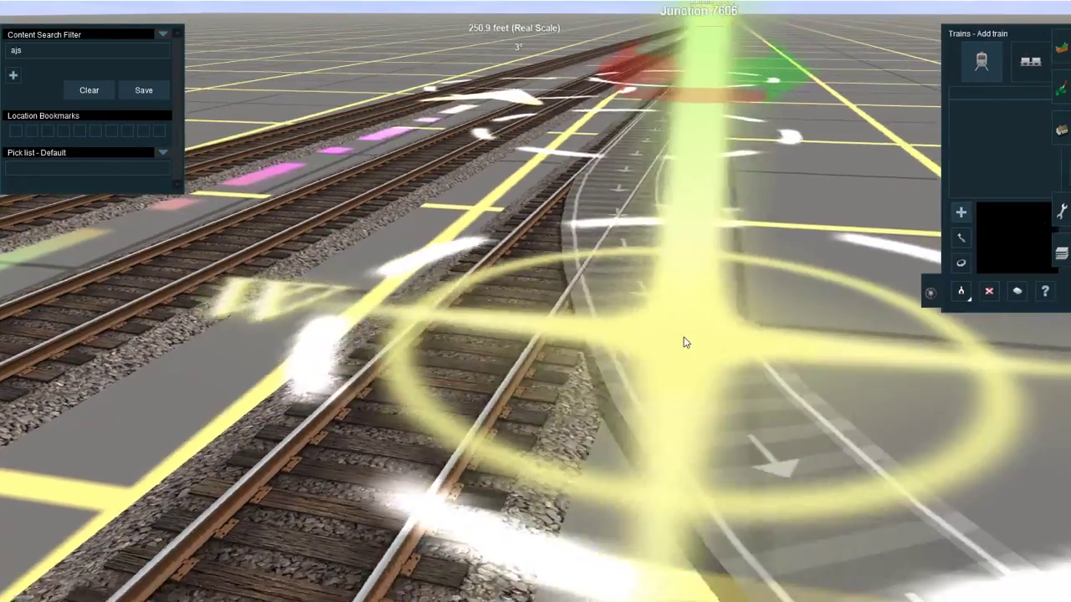
{"action": "scroll", "coordinate": [686, 342], "scroll_direction": "down", "scroll_amount": 5}
{"action": "left_click", "coordinate": [91, 91]}
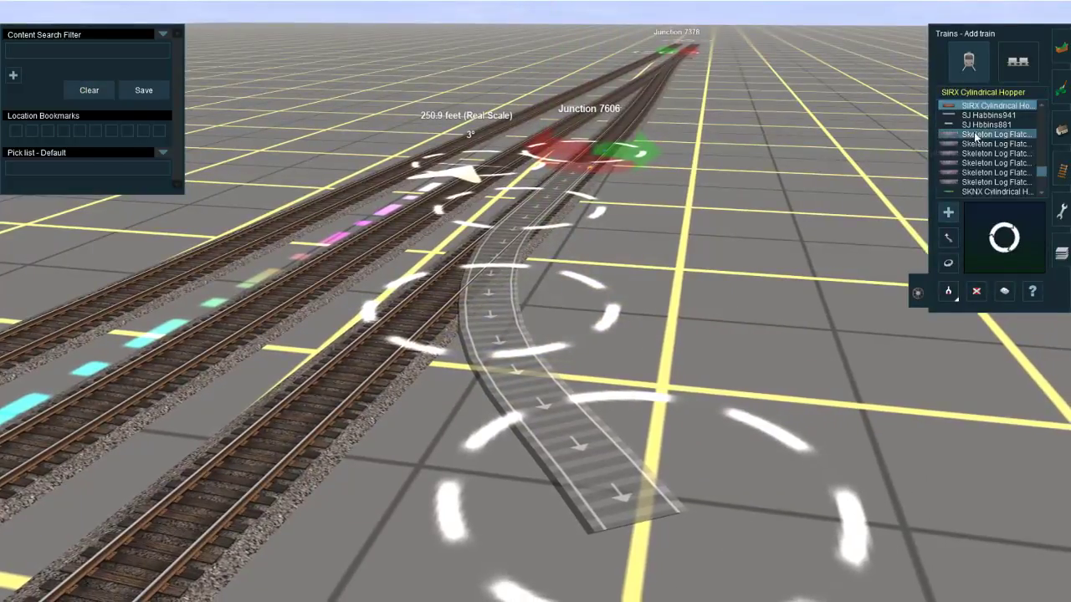
{"action": "left_click", "coordinate": [985, 125]}
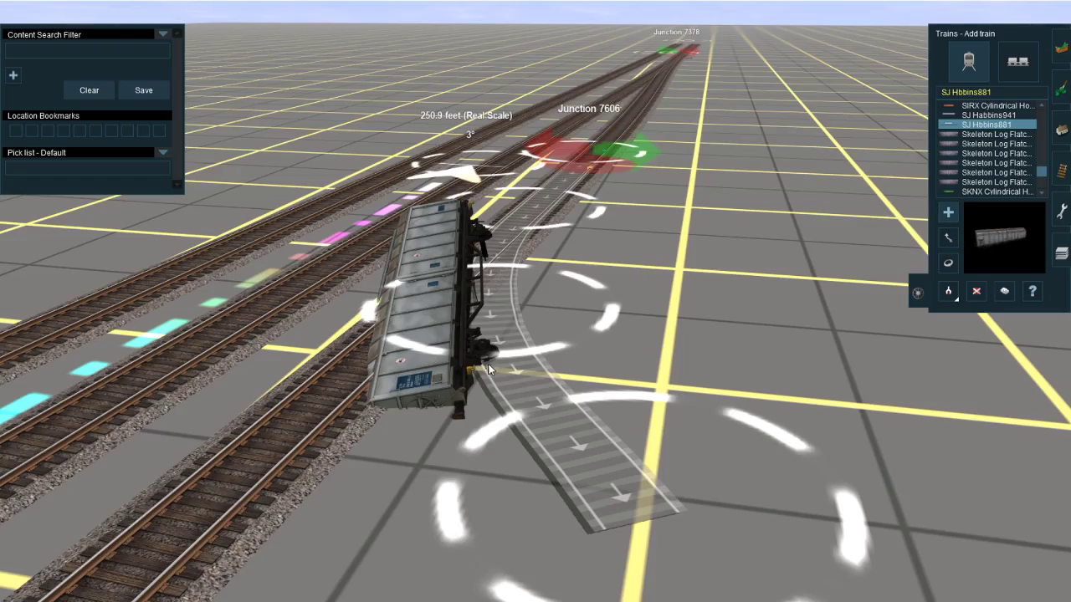
{"action": "left_click", "coordinate": [490, 370]}
Step: Examine up close and from several angles how the SJ Hbbins881 wagon leans on the eraser track
{"action": "scroll", "coordinate": [526, 323], "scroll_direction": "up", "scroll_amount": 5}
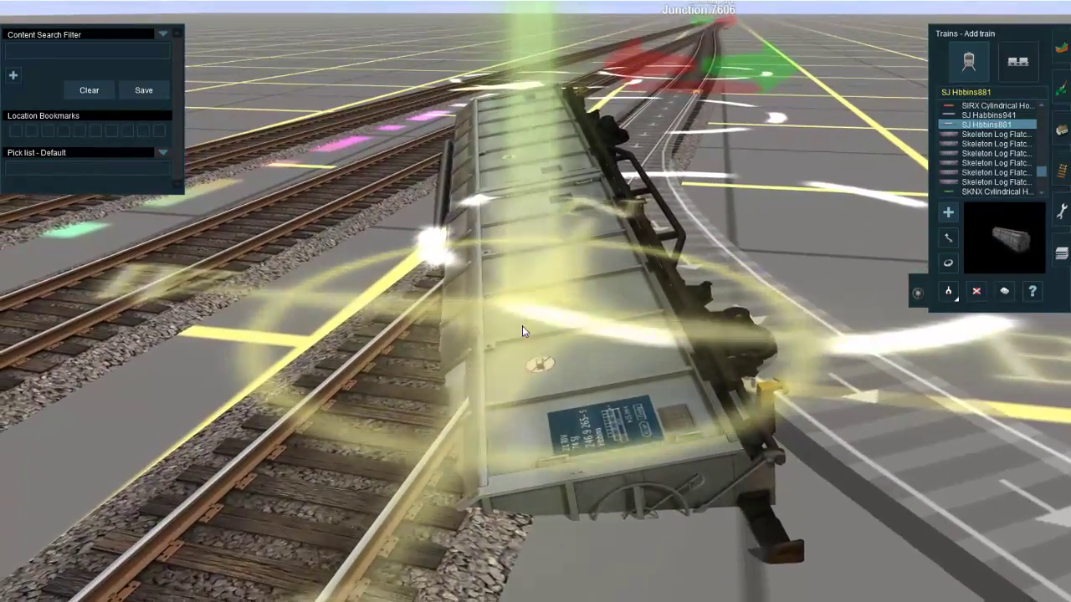
{"action": "key", "text": "d"}
{"action": "left_click", "coordinate": [522, 325]}
{"action": "right_click", "coordinate": [633, 334]}
{"action": "scroll", "coordinate": [568, 328], "scroll_direction": "down", "scroll_amount": 5}
{"action": "right_click_drag", "start_coordinate": [634, 334], "coordinate": [539, 331]}
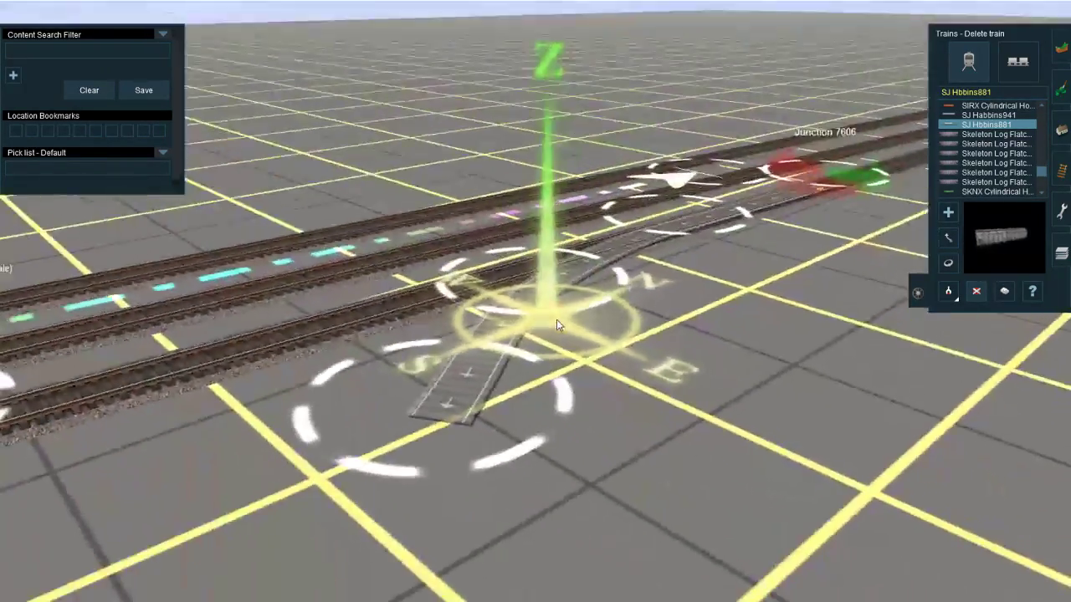
{"action": "scroll", "coordinate": [512, 312], "scroll_direction": "up", "scroll_amount": 3}
{"action": "key", "text": "a"}
{"action": "left_click", "coordinate": [533, 322]}
{"action": "scroll", "coordinate": [553, 358], "scroll_direction": "down", "scroll_amount": 3}
Step: Move the test wagon back and forth between Junction 7606 and the eraser track's bend, and delete it
{"action": "key", "text": "m"}
{"action": "left_click_drag", "start_coordinate": [552, 285], "coordinate": [414, 370]}
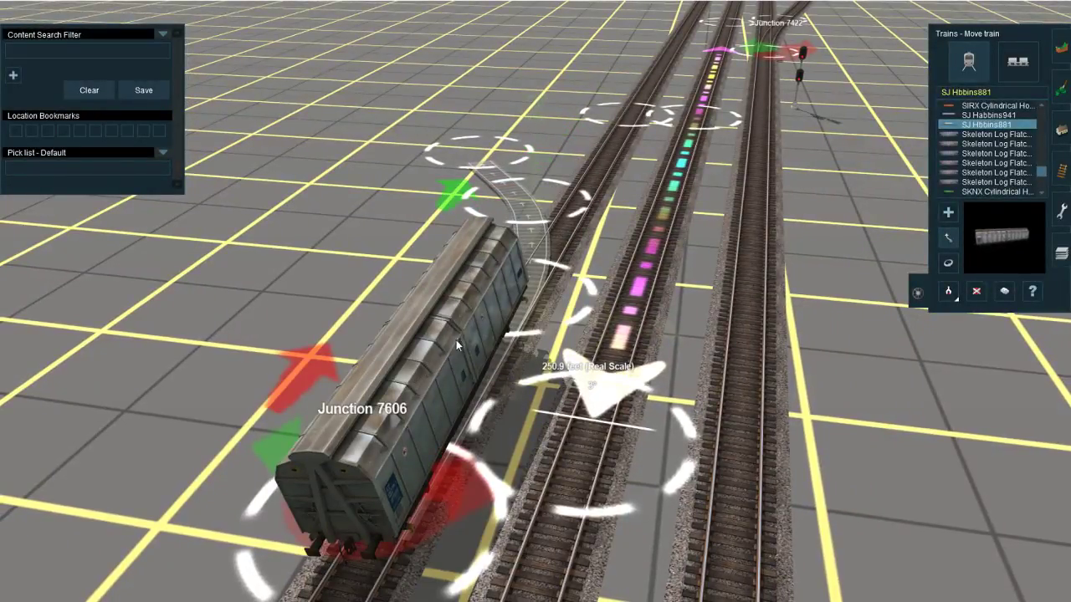
{"action": "left_click_drag", "start_coordinate": [456, 340], "coordinate": [416, 400]}
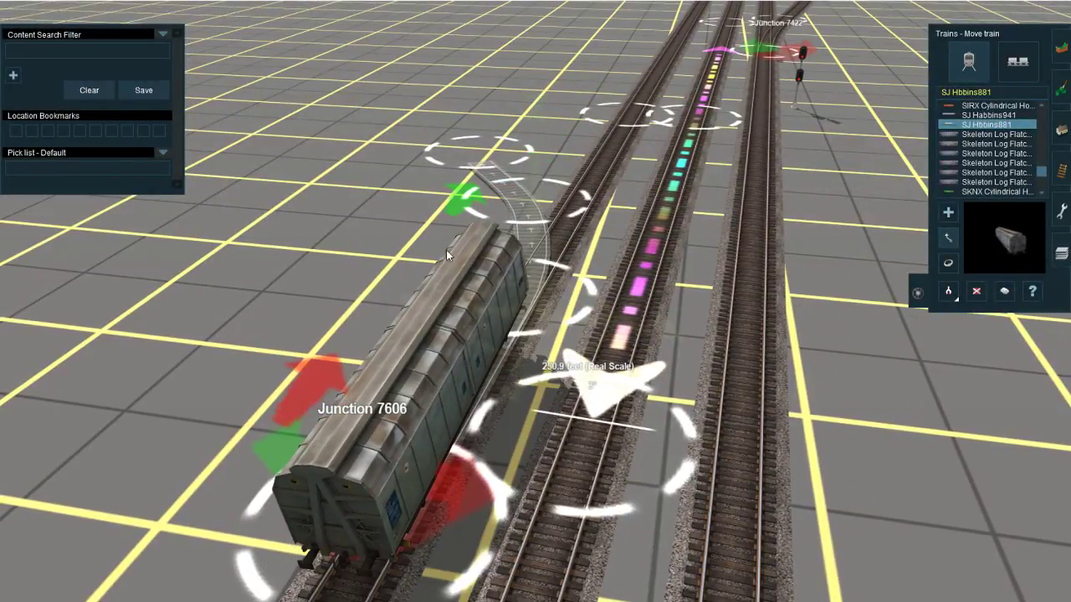
{"action": "left_click_drag", "start_coordinate": [447, 255], "coordinate": [500, 191]}
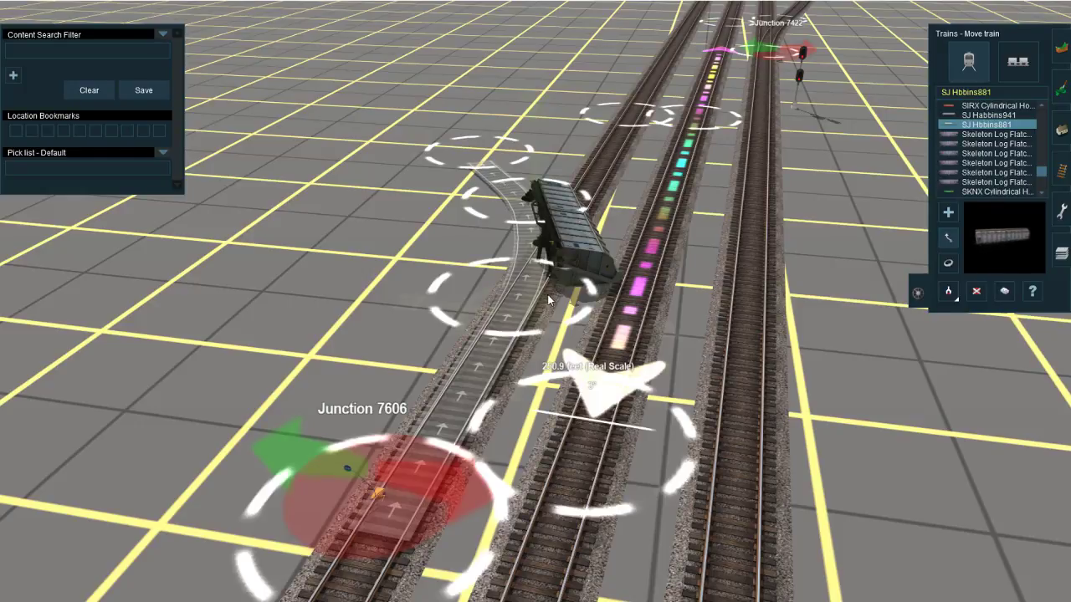
{"action": "key", "text": "Delete"}
{"action": "left_click", "coordinate": [574, 272]}
Step: Switch the direction of Junction 7606 from the eraser track to the straight outer track
{"action": "right_click_drag", "start_coordinate": [523, 348], "coordinate": [629, 276]}
{"action": "key", "text": "Left"}
{"action": "left_click", "coordinate": [1061, 170]}
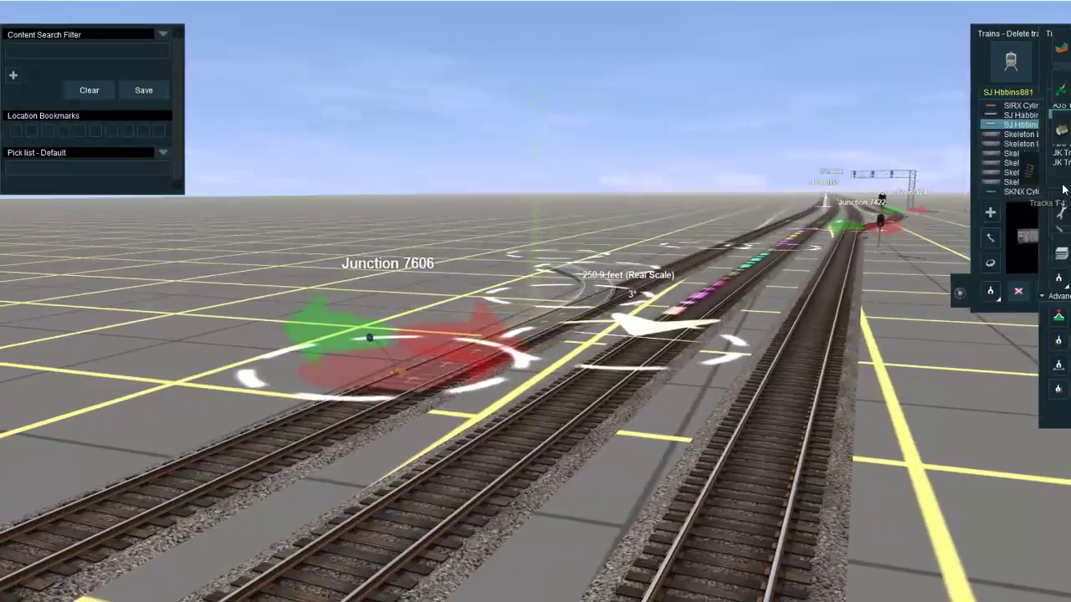
{"action": "key", "text": "Up"}
{"action": "left_click", "coordinate": [993, 57]}
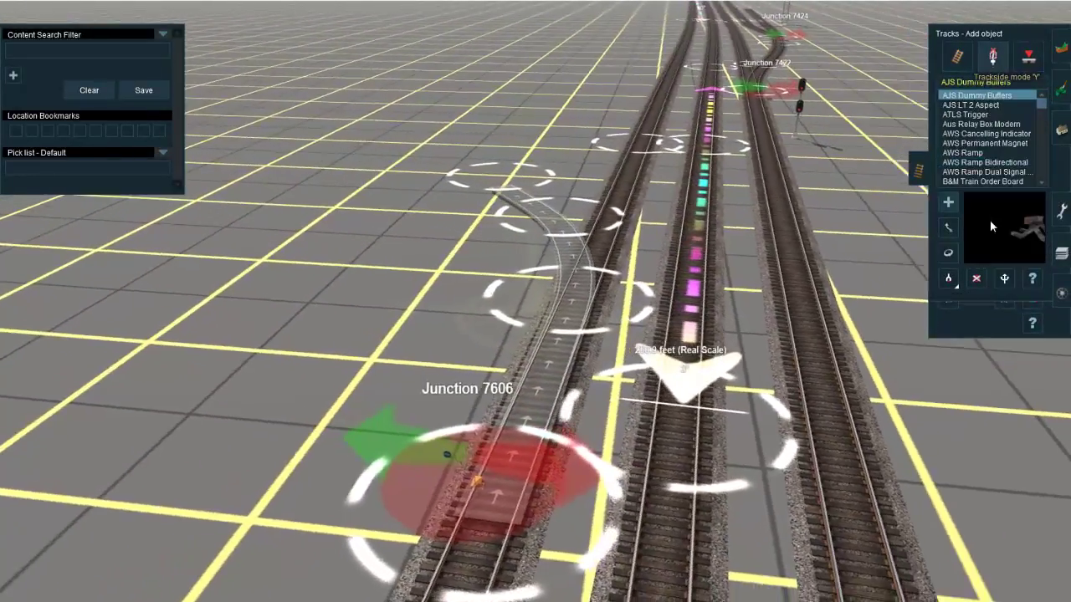
{"action": "left_click", "coordinate": [1003, 279]}
{"action": "left_click", "coordinate": [550, 441]}
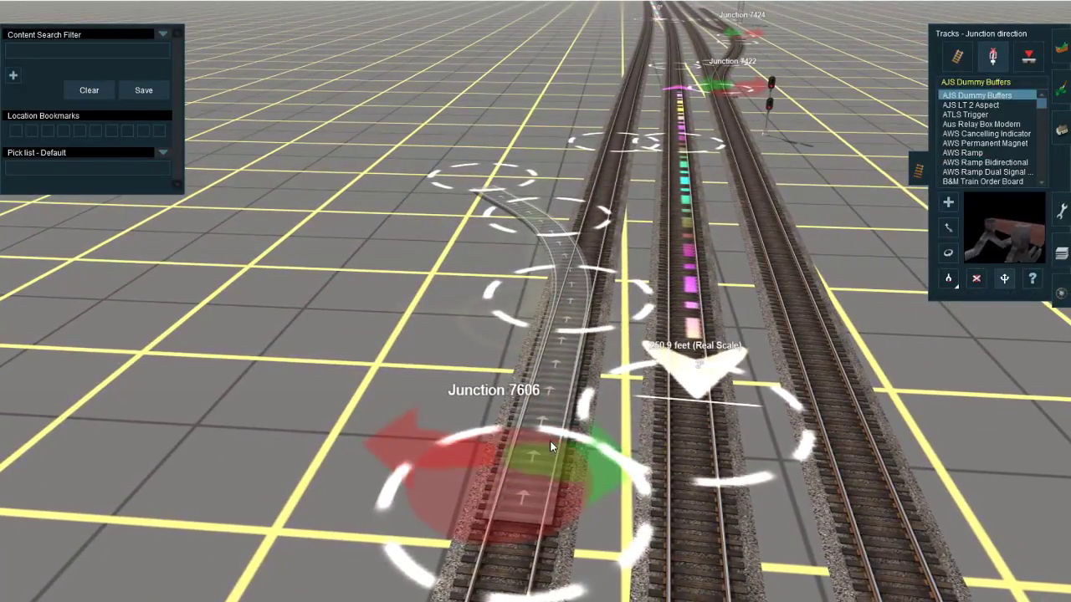
{"action": "right_click", "coordinate": [550, 440]}
Step: Rename Junction 7606 as "BNSF Centralia North - Siding North Derail"
{"action": "key", "text": "Left"}
{"action": "key", "text": "Right"}
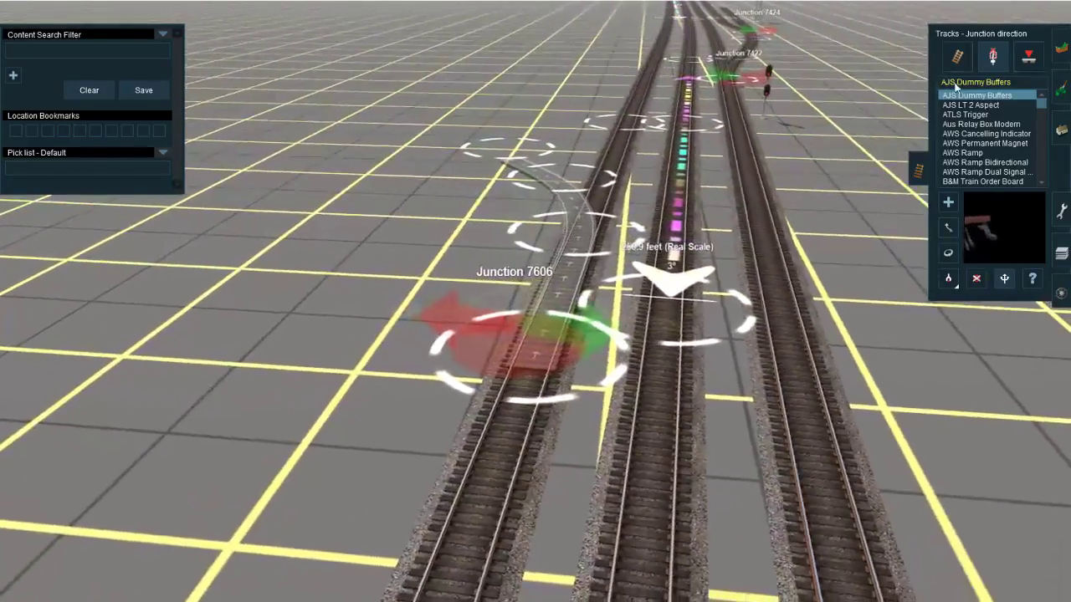
{"action": "left_click", "coordinate": [1032, 280]}
{"action": "left_click", "coordinate": [578, 344]}
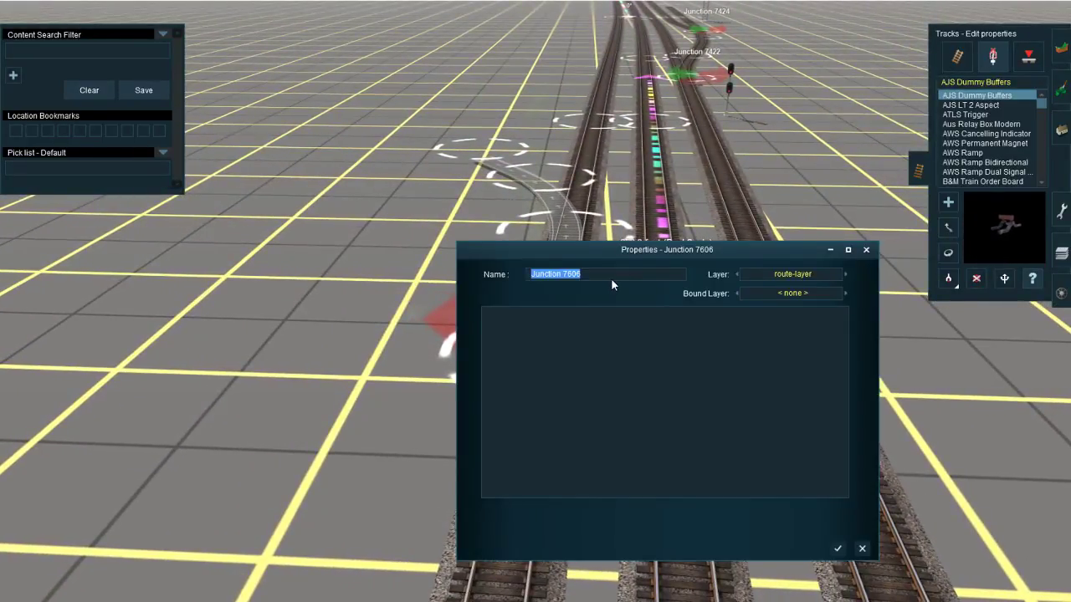
{"action": "type", "text": "BNSFC"}
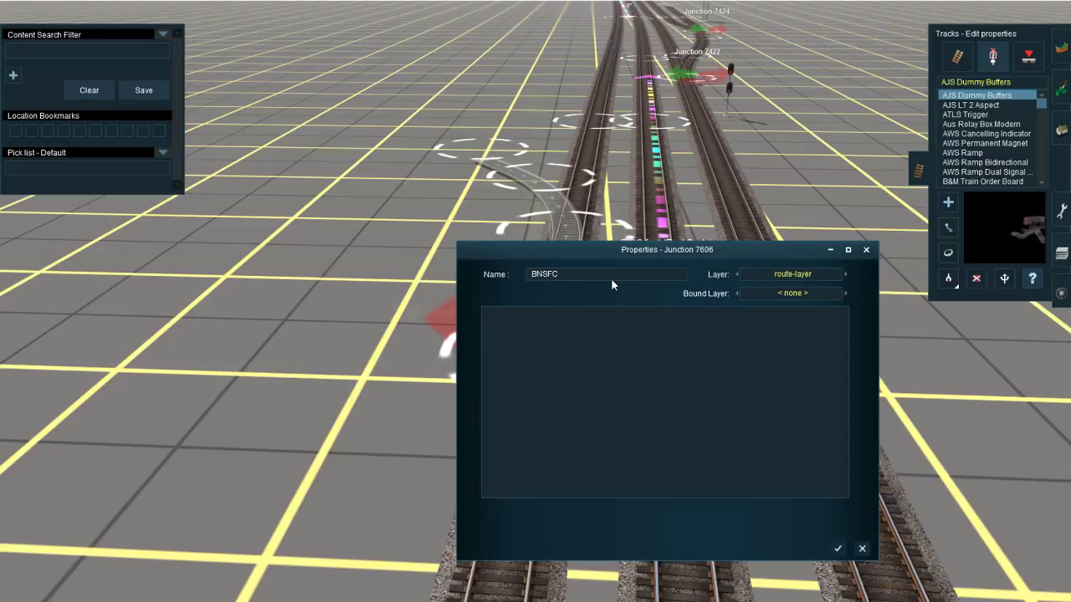
{"action": "key", "text": "BackSpace"}
{"action": "type", "text": "Centr"}
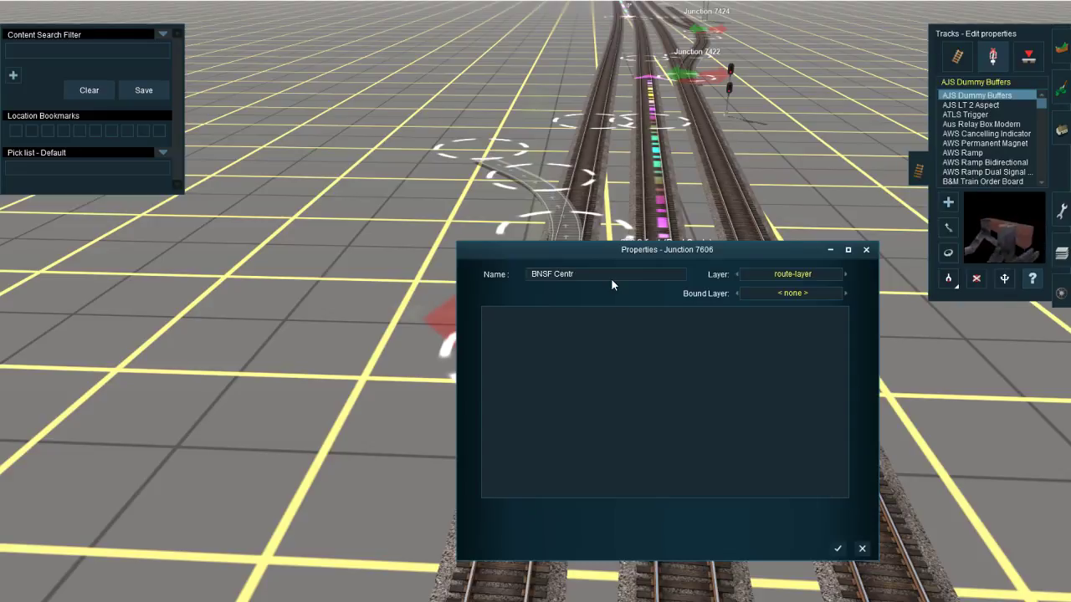
{"action": "type", "text": "alia North -"}
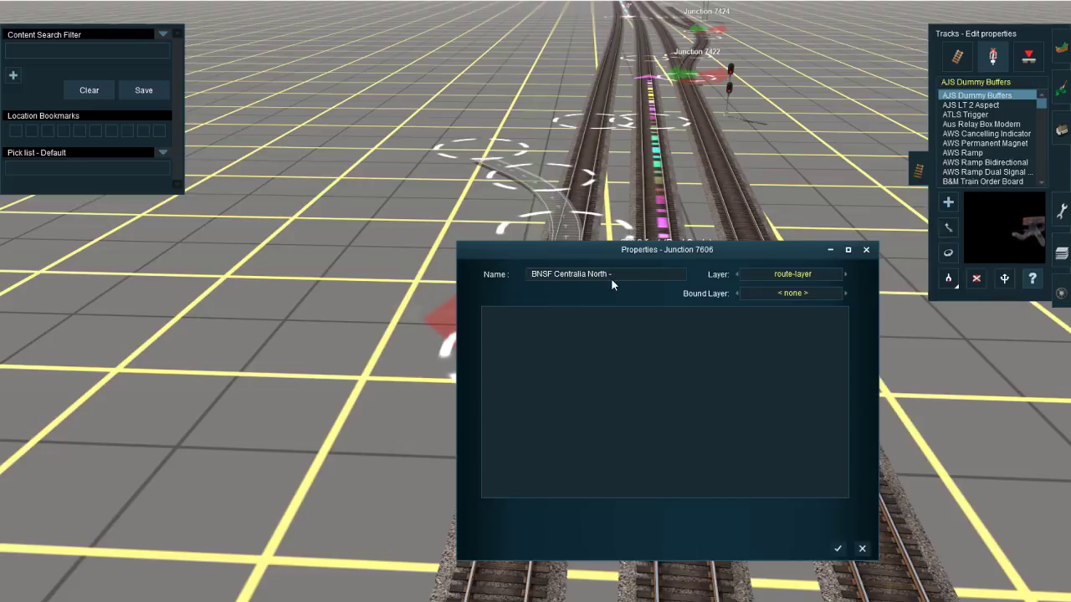
{"action": "type", "text": "Siding N"}
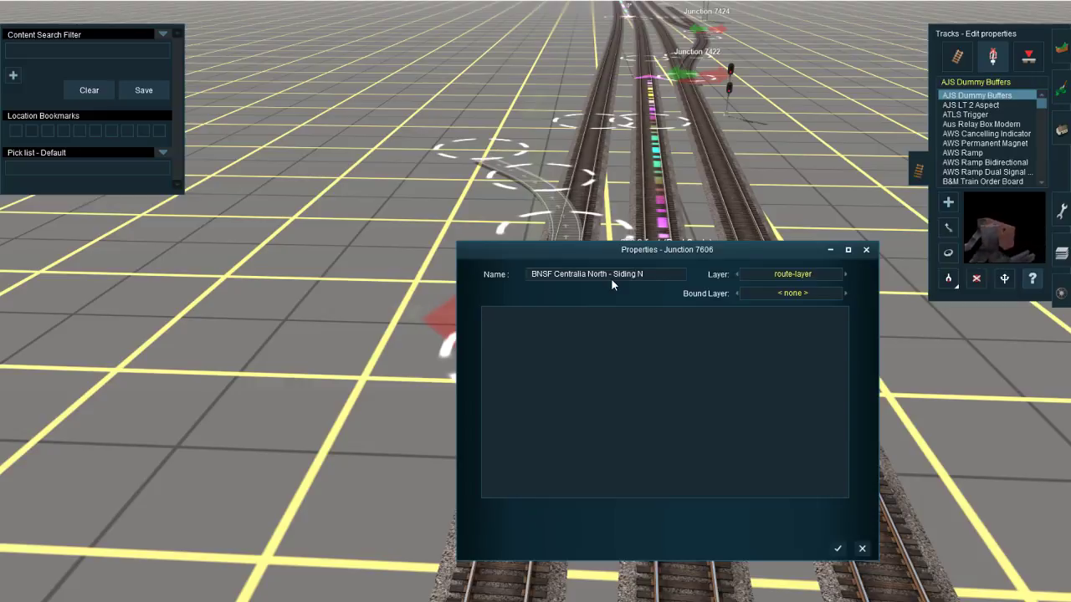
{"action": "type", "text": "orth Derail"}
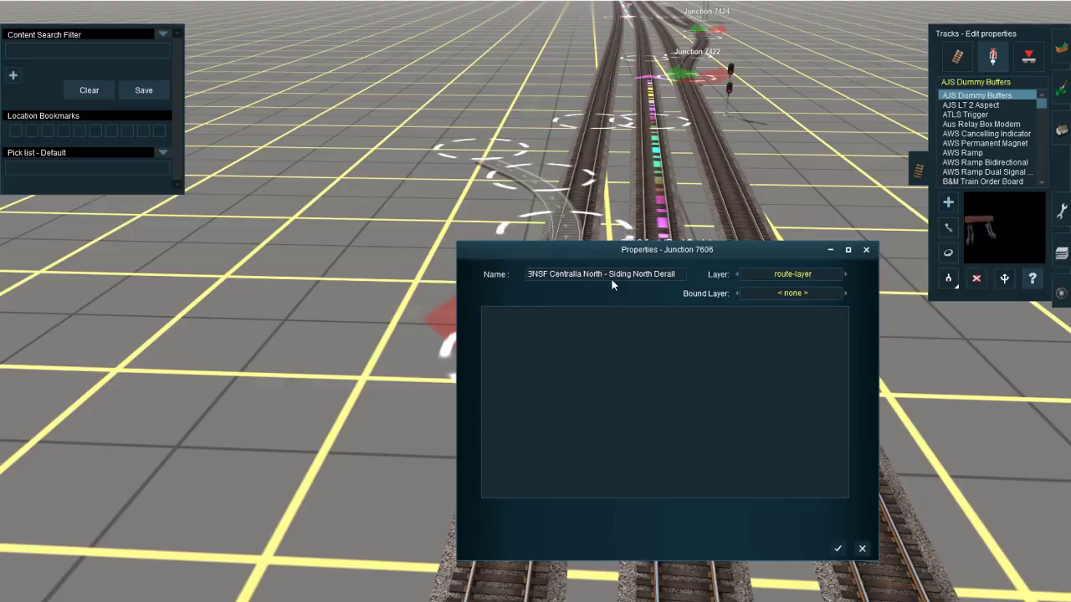
{"action": "key", "text": "Return"}
Step: Rename Junction 7378 as "BNSF Centralia North - Siding North Lead"
{"action": "scroll", "coordinate": [577, 398], "scroll_direction": "down", "scroll_amount": 5}
{"action": "right_click_drag", "start_coordinate": [577, 397], "coordinate": [549, 367]}
{"action": "left_click", "coordinate": [549, 367]}
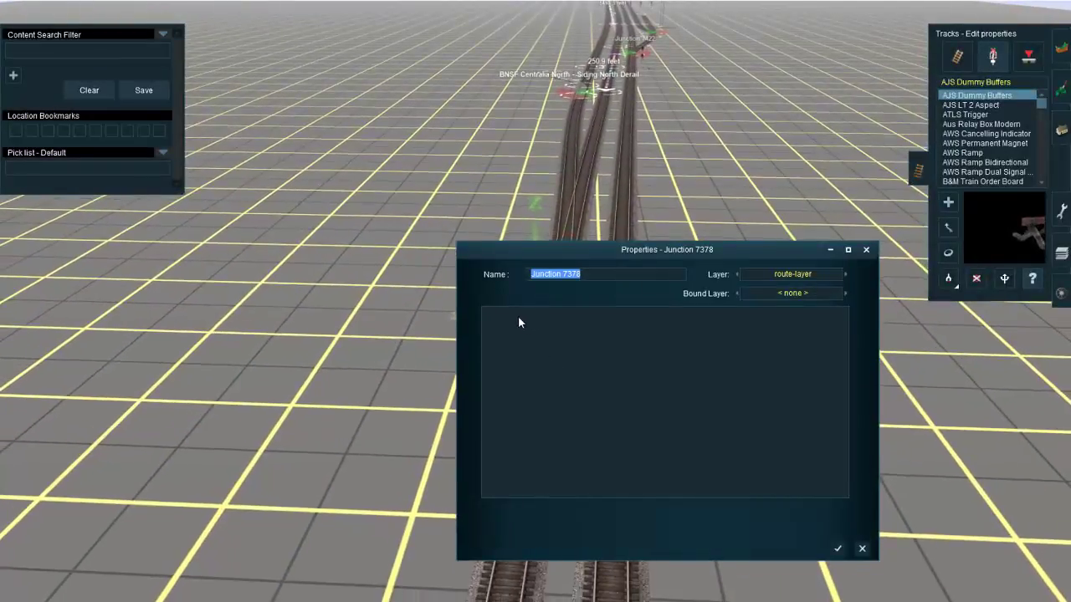
{"action": "type", "text": "BNSF C"}
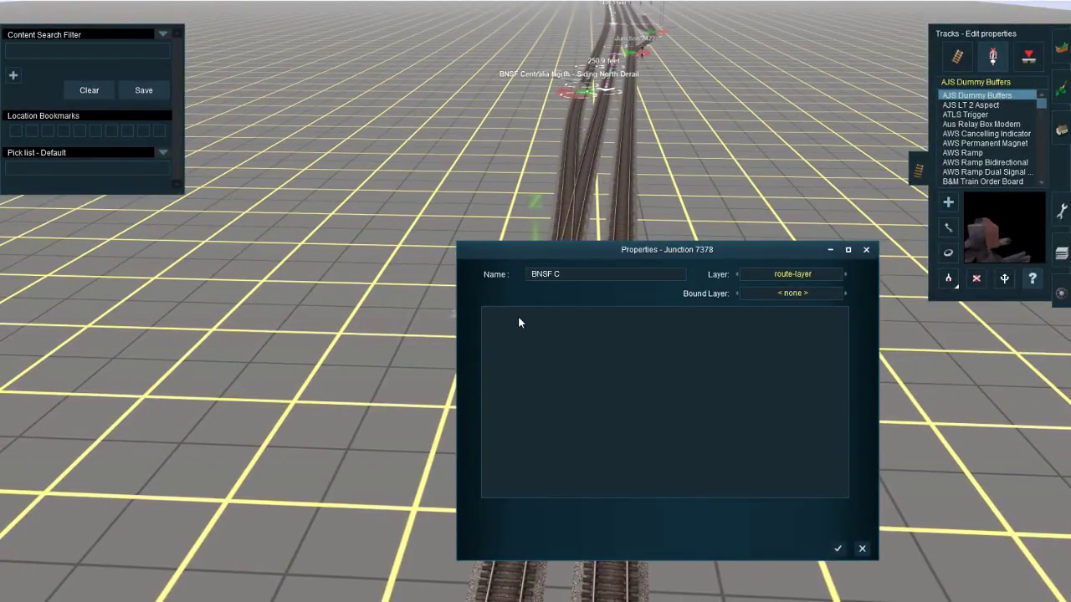
{"action": "type", "text": "entralia N"}
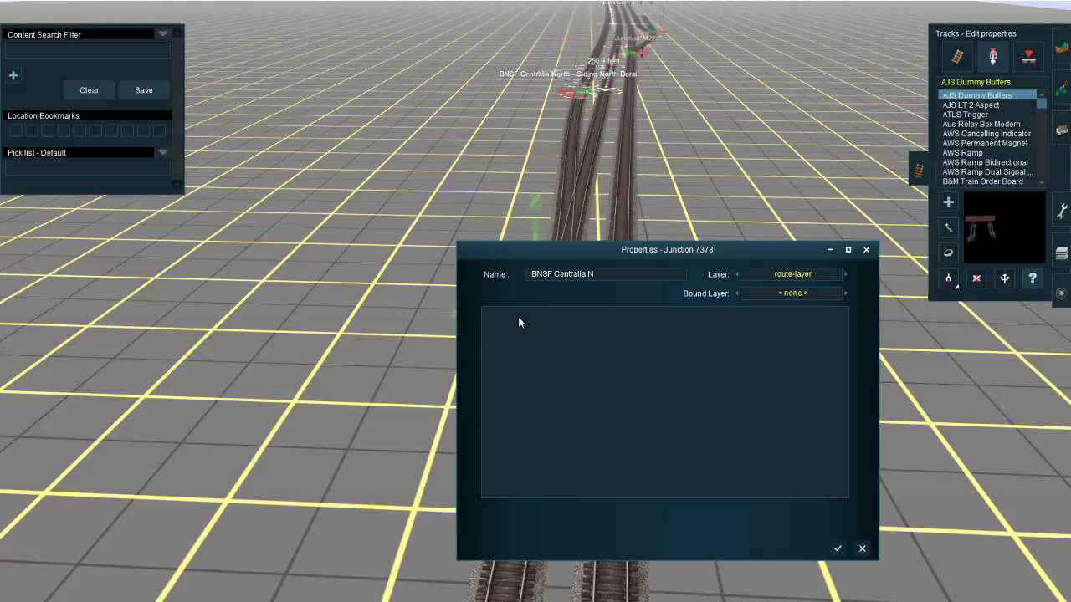
{"action": "type", "text": "orth -"}
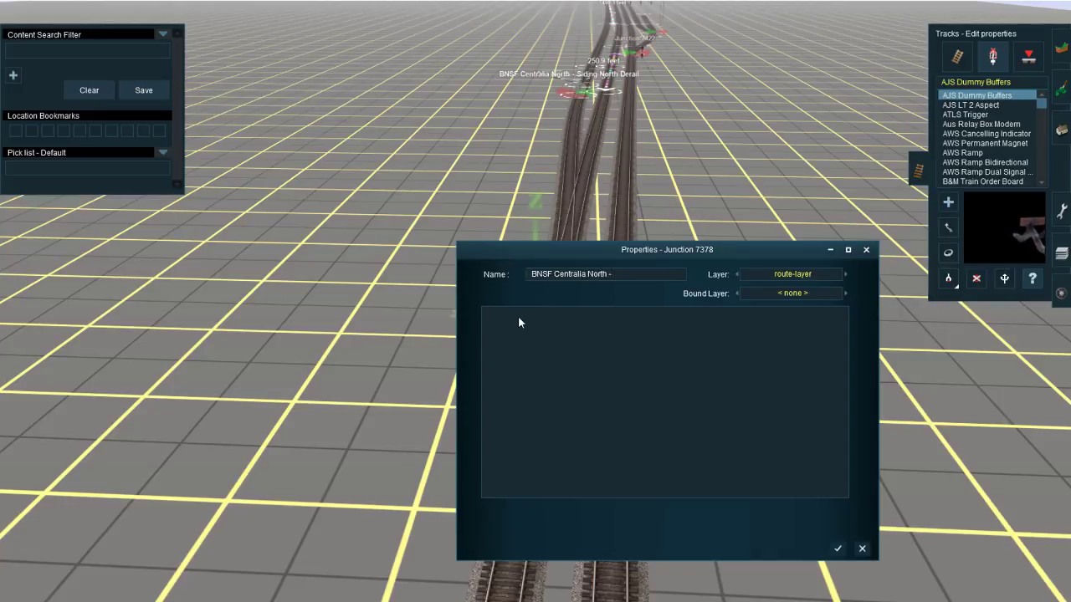
{"action": "type", "text": " Sid"}
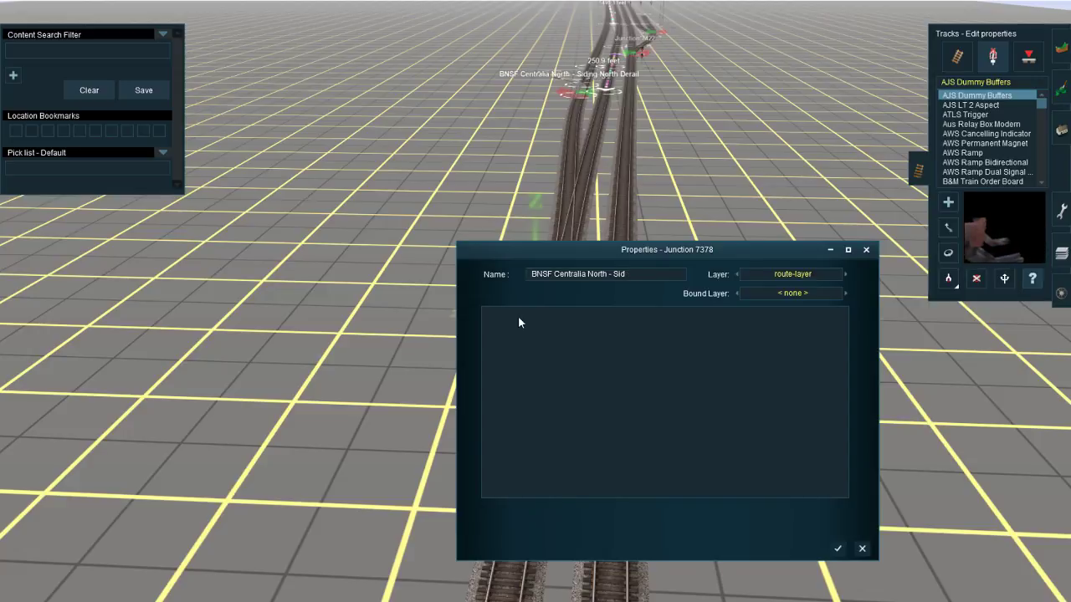
{"action": "type", "text": "igng"}
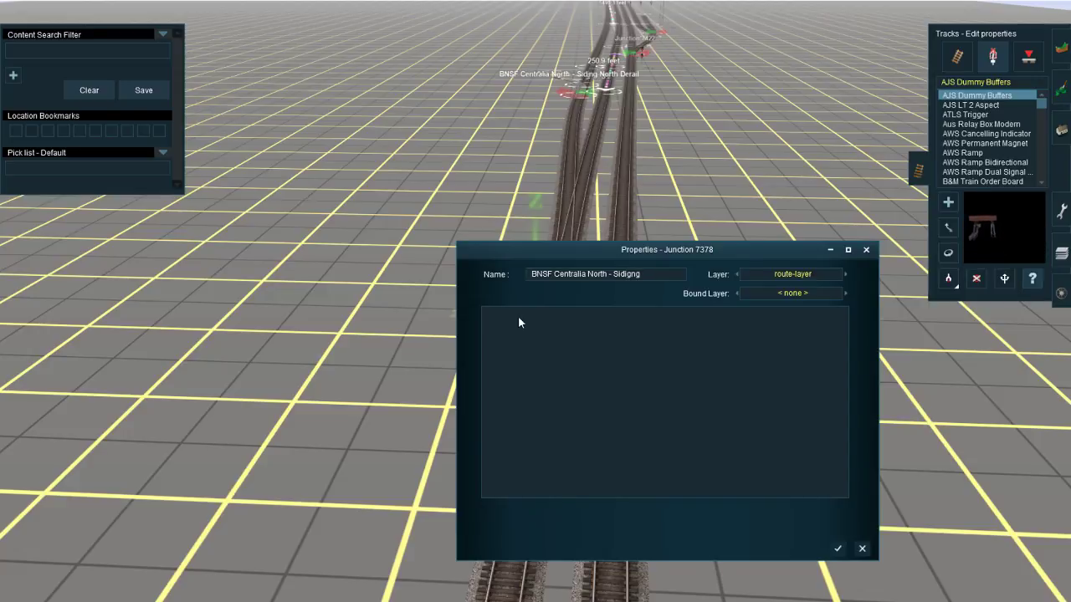
{"action": "key", "text": "BackSpace"}
{"action": "key", "text": "BackSpace"}
{"action": "key", "text": "BackSpace"}
{"action": "type", "text": "ng Nor"}
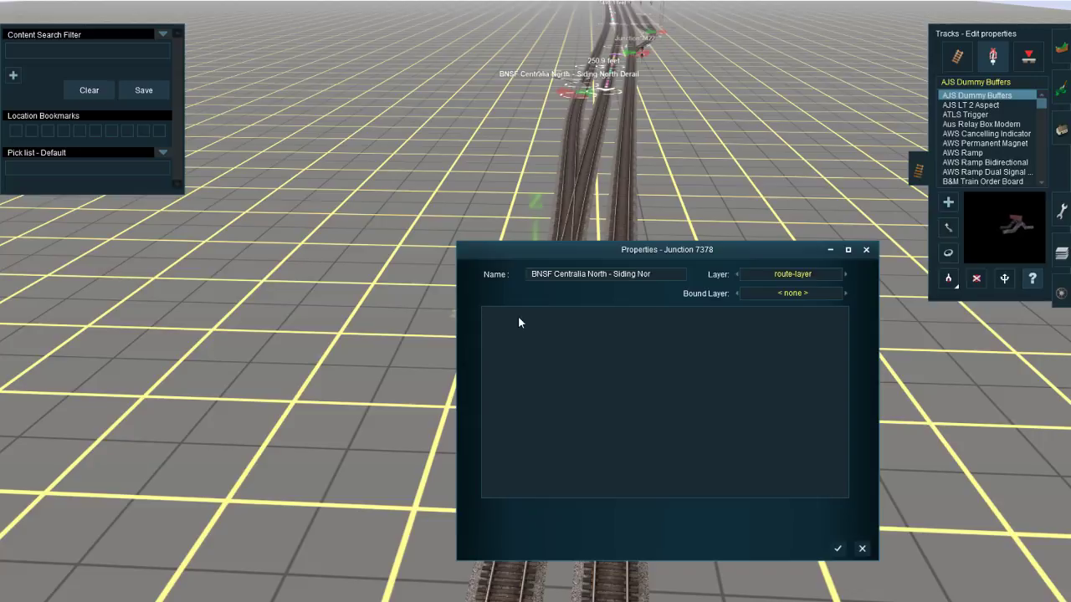
{"action": "type", "text": "th"}
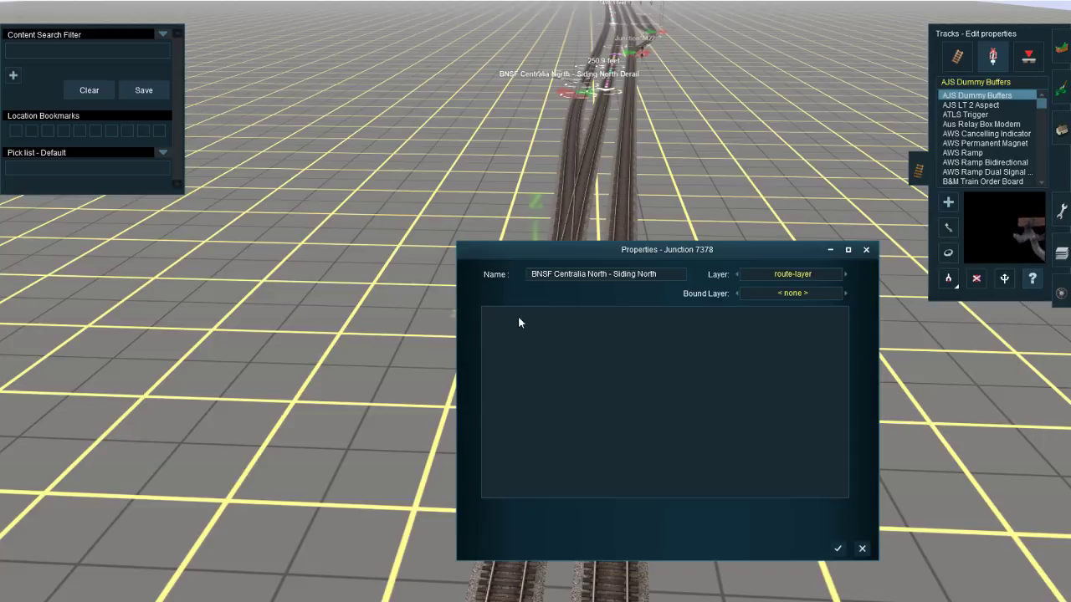
{"action": "type", "text": " LEad"}
{"action": "key", "text": "Return"}
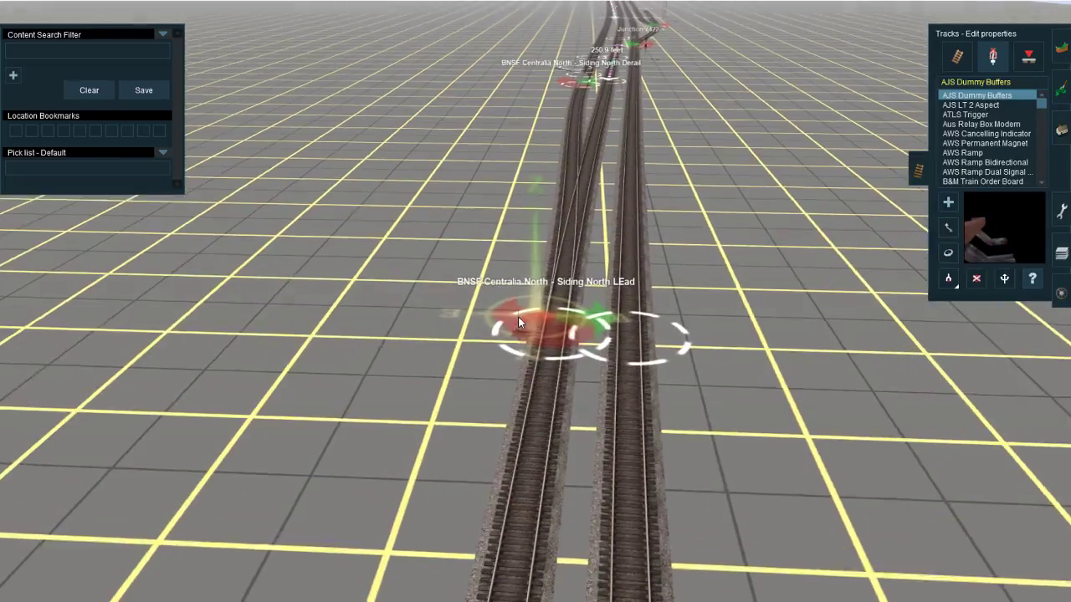
{"action": "left_click", "coordinate": [518, 320]}
{"action": "left_click", "coordinate": [669, 276]}
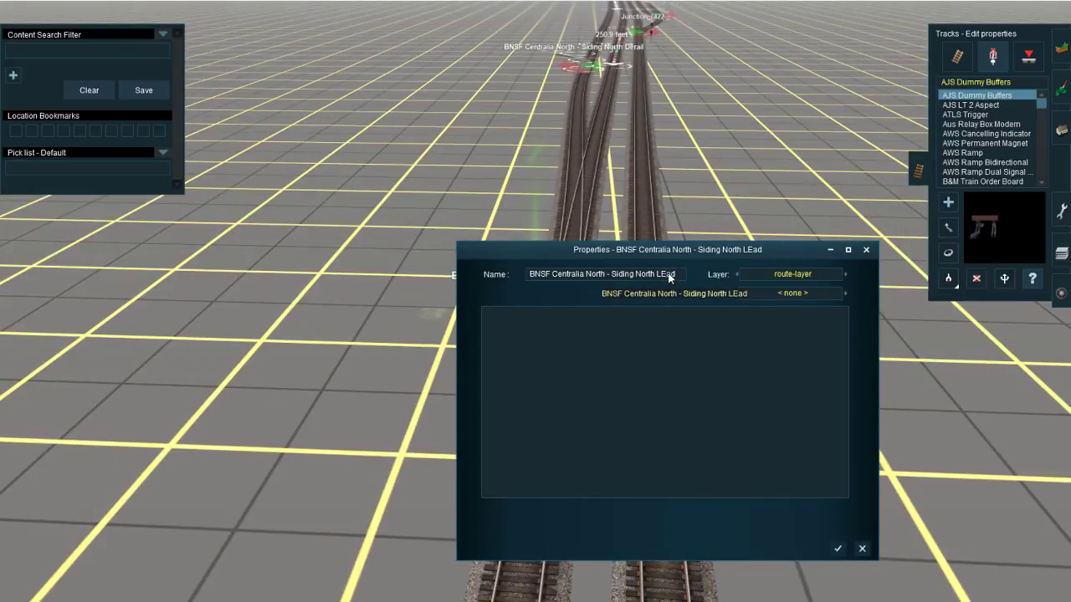
{"action": "key", "text": "BackSpace"}
{"action": "type", "text": "e"}
{"action": "key", "text": "Return"}
Step: Rename Junction 7422 as "BNSF Centralia North - Yard Lead"
{"action": "right_click", "coordinate": [626, 42]}
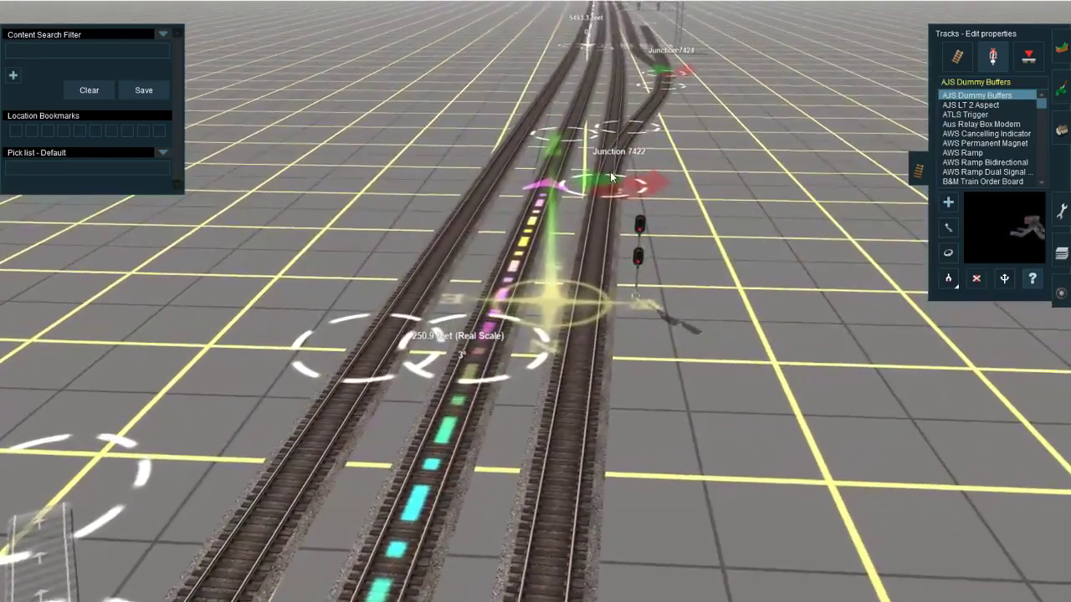
{"action": "left_click", "coordinate": [589, 183]}
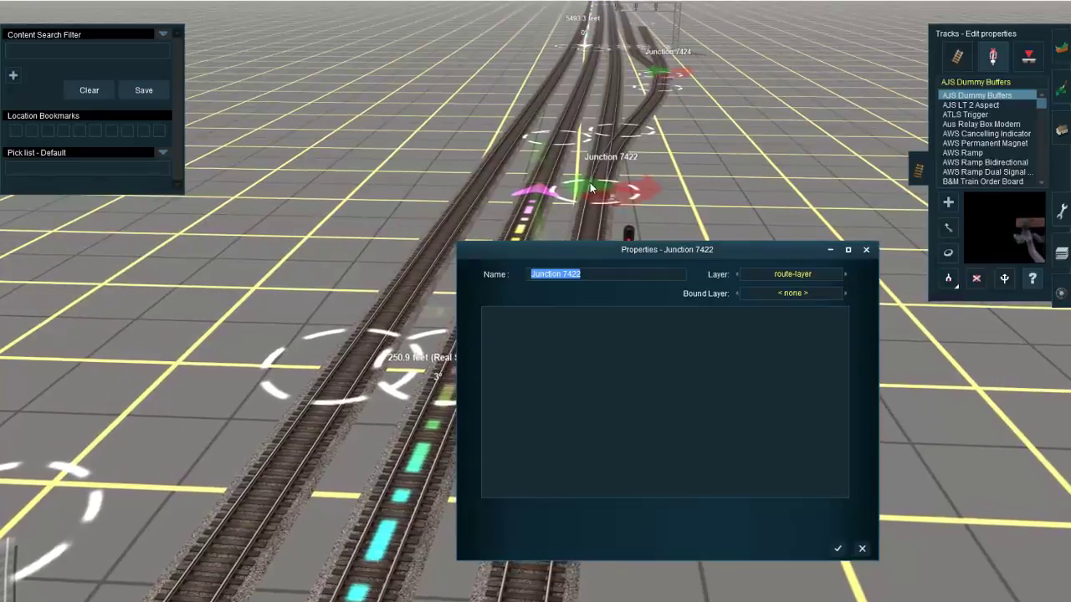
{"action": "key", "text": "End"}
{"action": "type", "text": "BNS"}
{"action": "key", "text": "BackSpace"}
{"action": "key", "text": "BackSpace"}
{"action": "key", "text": "BackSpace"}
{"action": "key", "text": "BackSpace"}
{"action": "key", "text": "BackSpace"}
{"action": "key", "text": "BackSpace"}
{"action": "key", "text": "BackSpace"}
{"action": "key", "text": "BackSpace"}
{"action": "key", "text": "BackSpace"}
{"action": "key", "text": "BackSpace"}
{"action": "key", "text": "BackSpace"}
{"action": "key", "text": "BackSpace"}
{"action": "key", "text": "BackSpace"}
{"action": "key", "text": "BackSpace"}
{"action": "key", "text": "BackSpace"}
{"action": "key", "text": "BackSpace"}
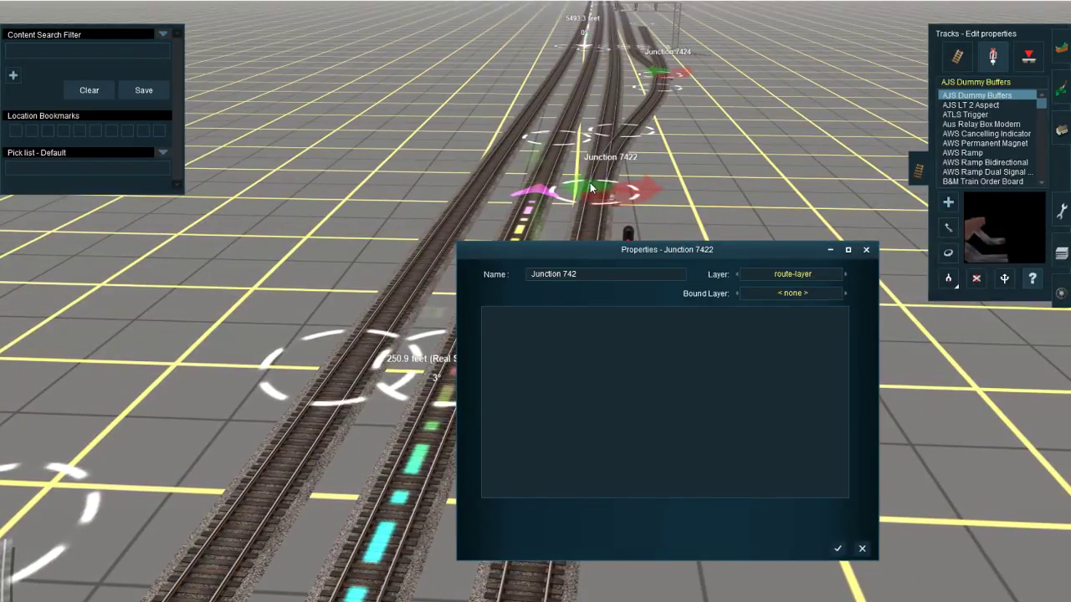
{"action": "type", "text": "BNSF"}
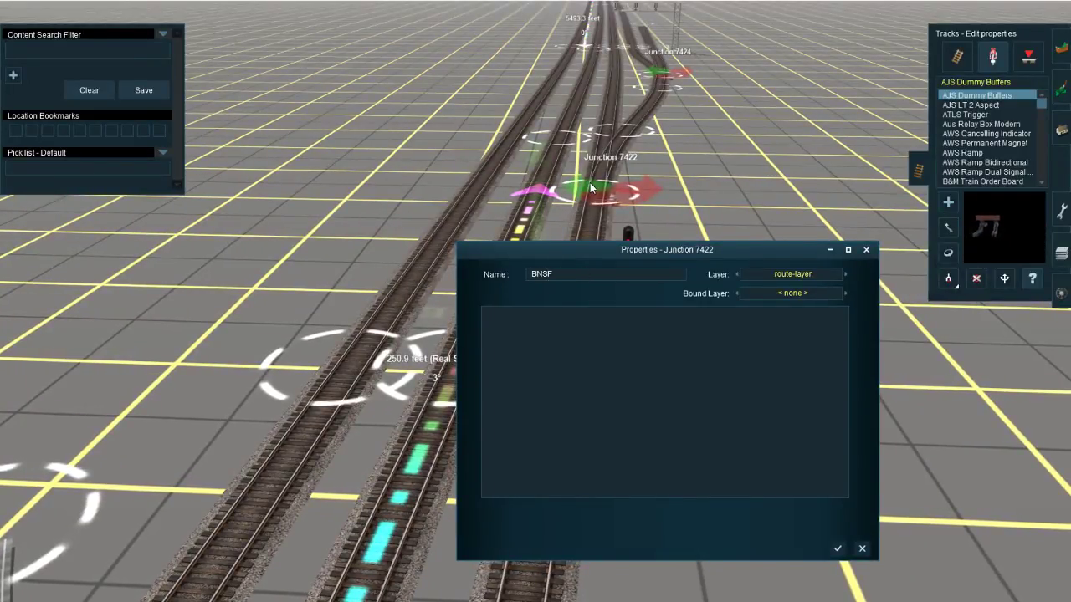
{"action": "type", "text": " Centrall"}
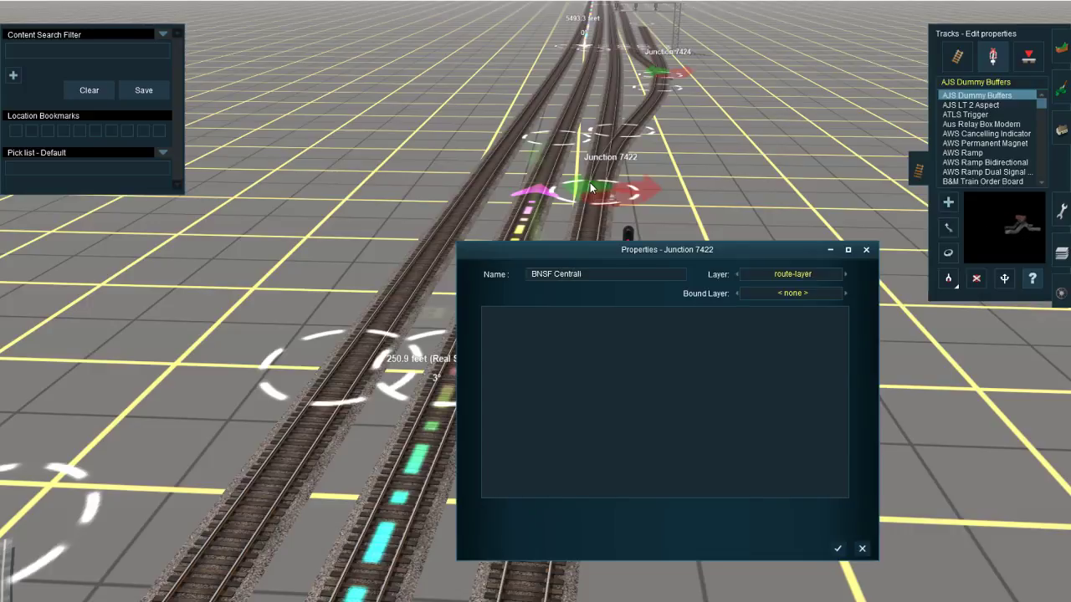
{"action": "key", "text": "BackSpace"}
{"action": "type", "text": "ia North -"}
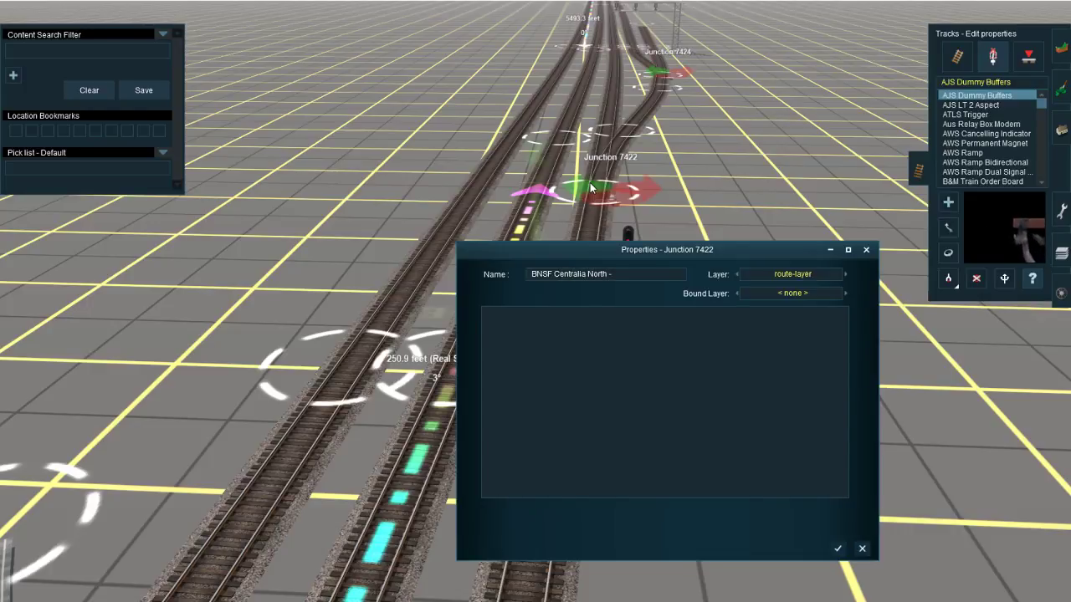
{"action": "type", "text": "ard LEad"}
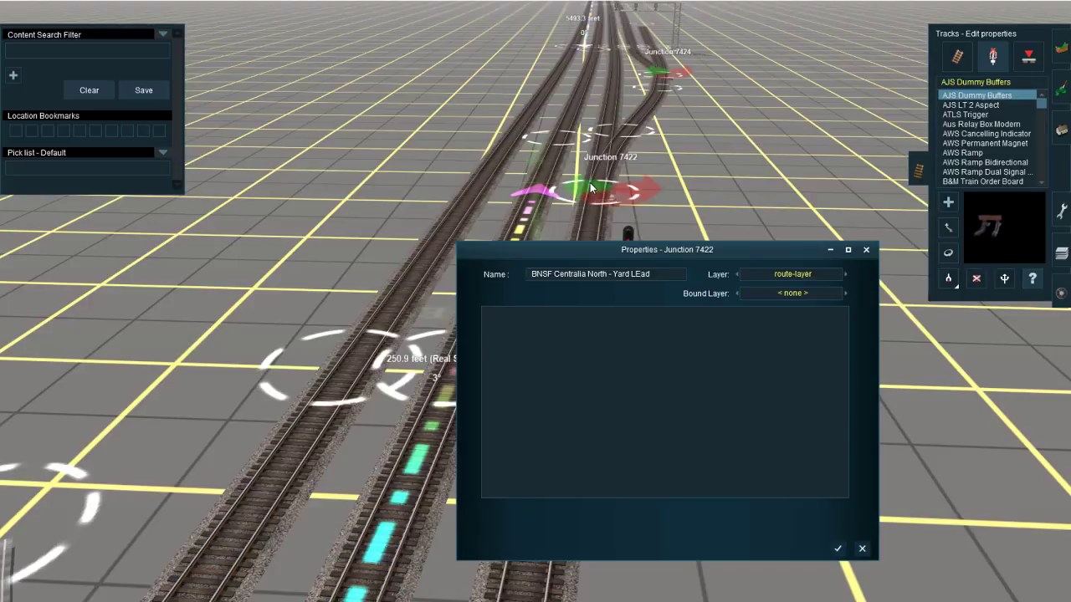
{"action": "key", "text": "BackSpace"}
{"action": "key", "text": "BackSpace"}
{"action": "type", "text": "ead"}
{"action": "key", "text": "Return"}
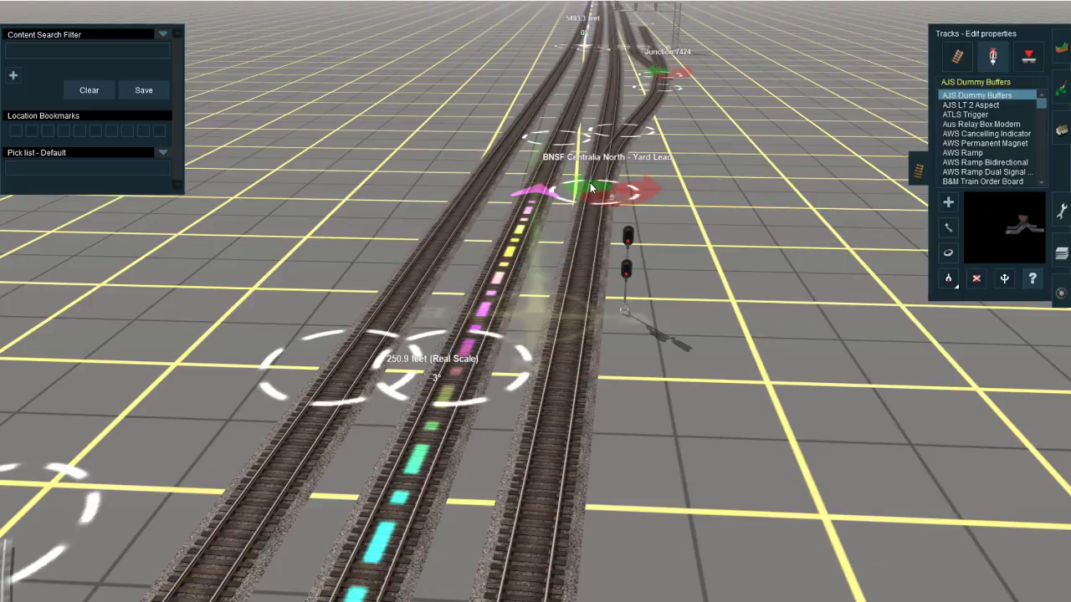
Step: Rename Junction 7424 as "BNSF Centralia North - Martins Lead: Right Upper Pass: Left"
{"action": "left_click", "coordinate": [666, 89]}
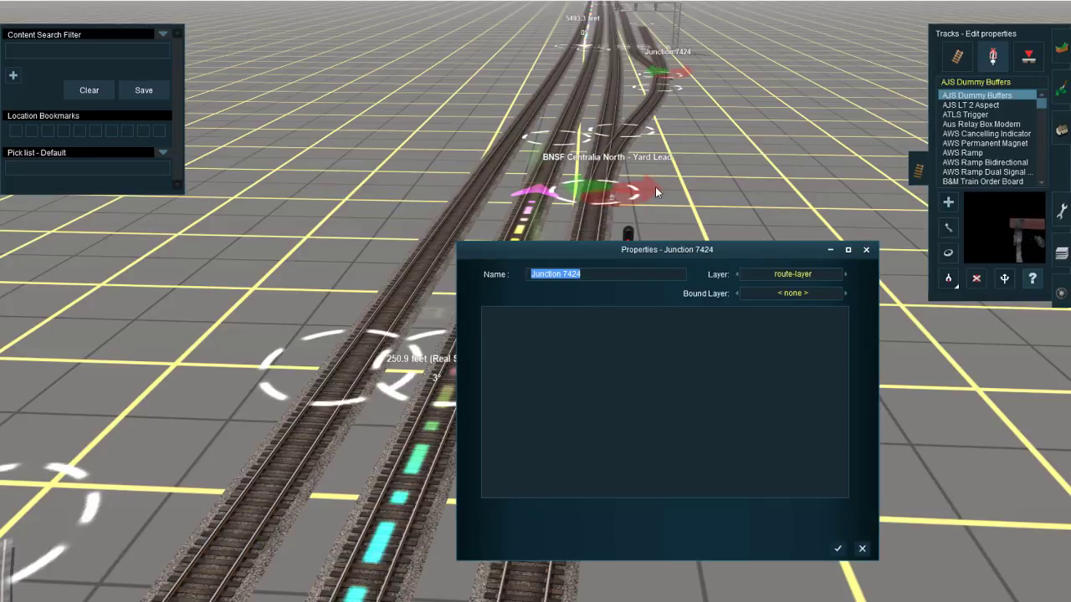
{"action": "type", "text": "BNSF Centr"}
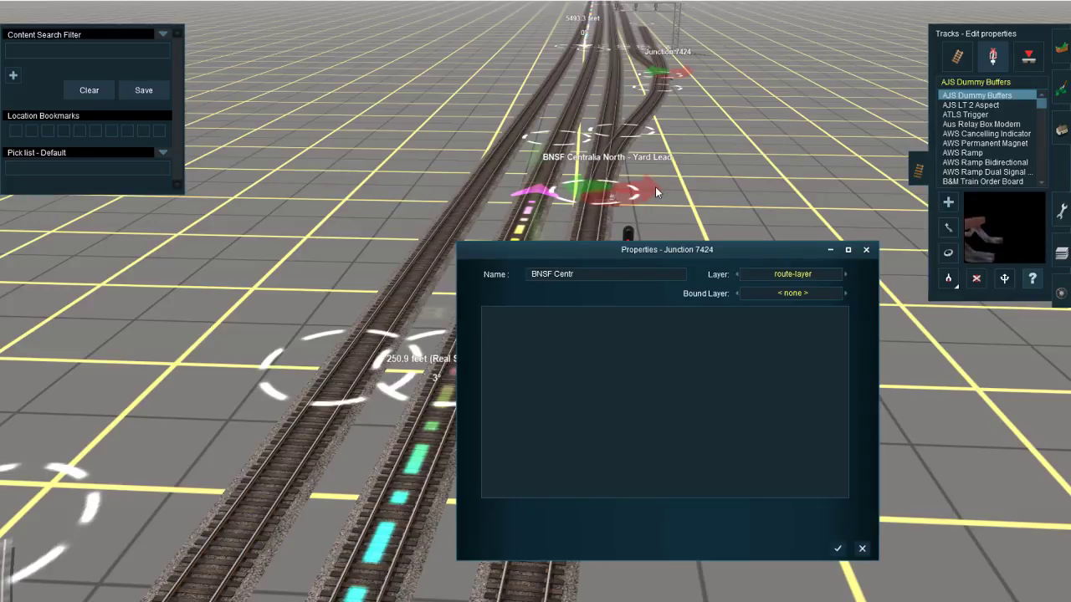
{"action": "type", "text": "alia N"}
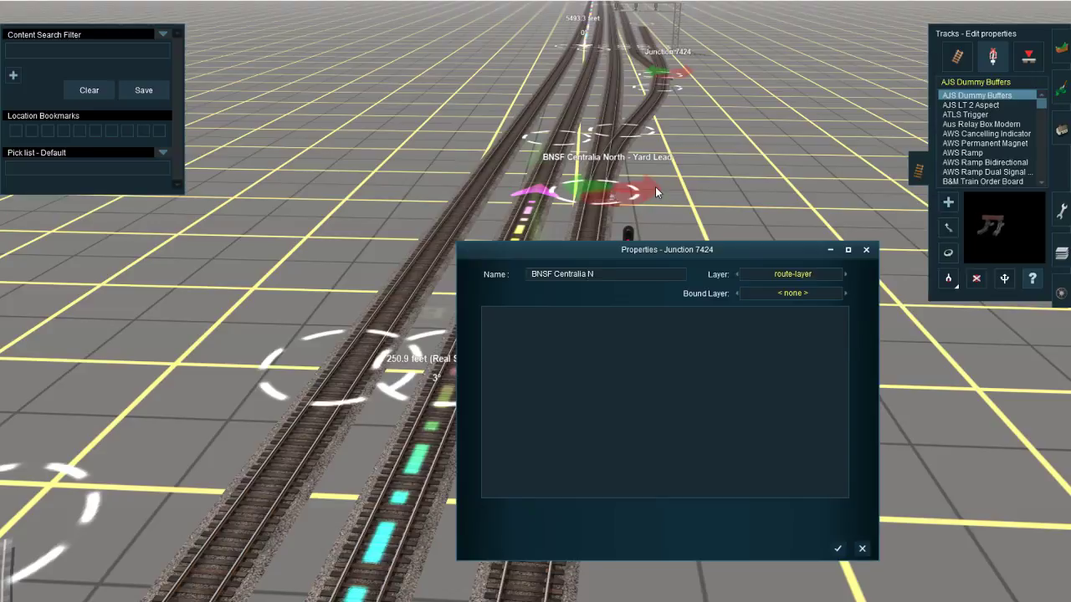
{"action": "type", "text": "orth -"}
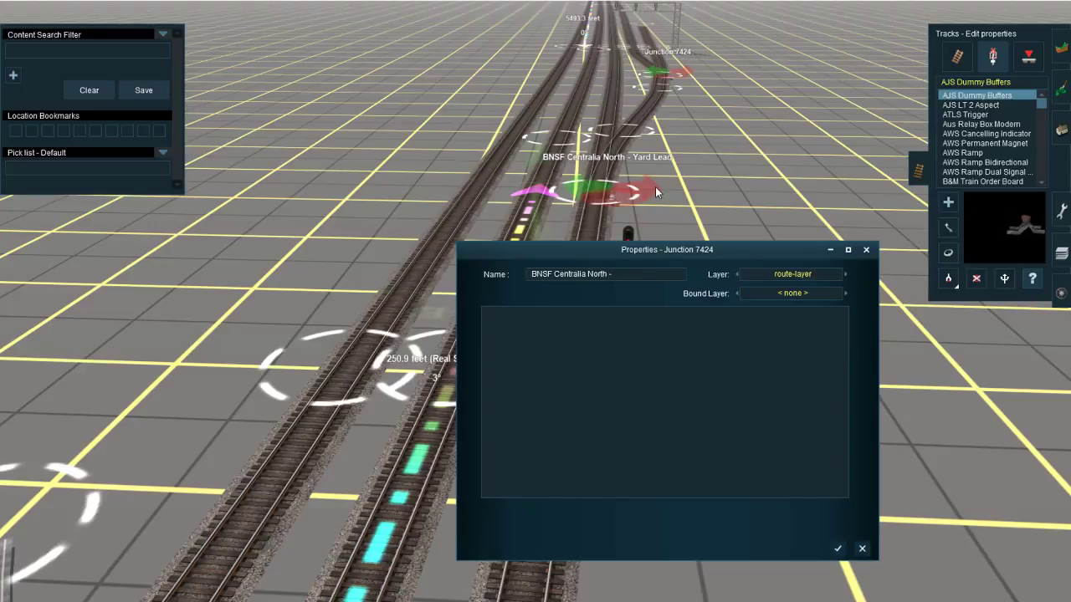
{"action": "type", "text": " Marti"}
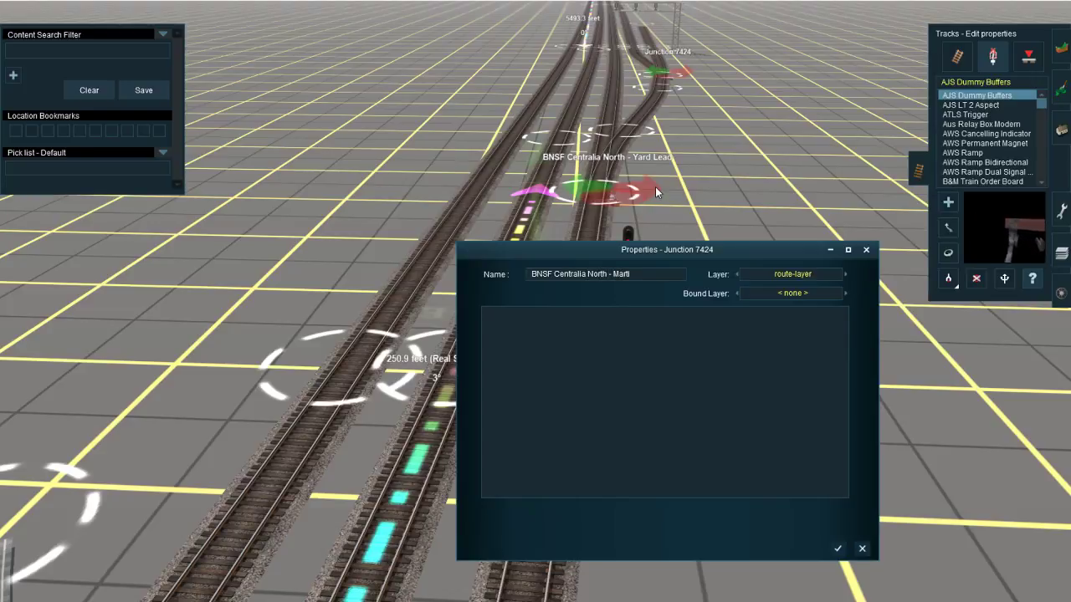
{"action": "type", "text": "ns Lead"}
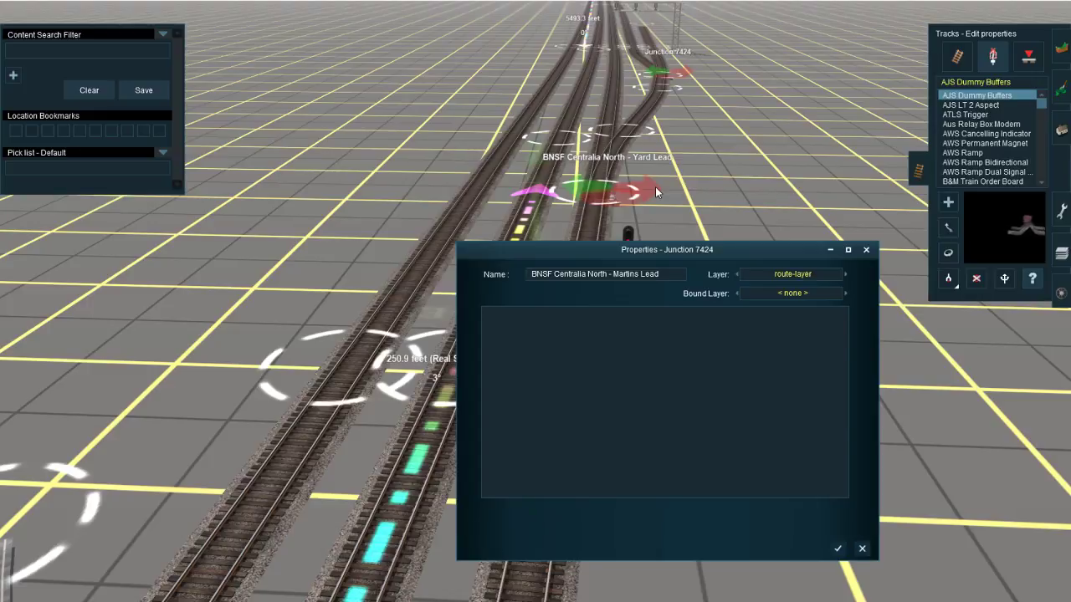
{"action": "type", "text": ": Right"}
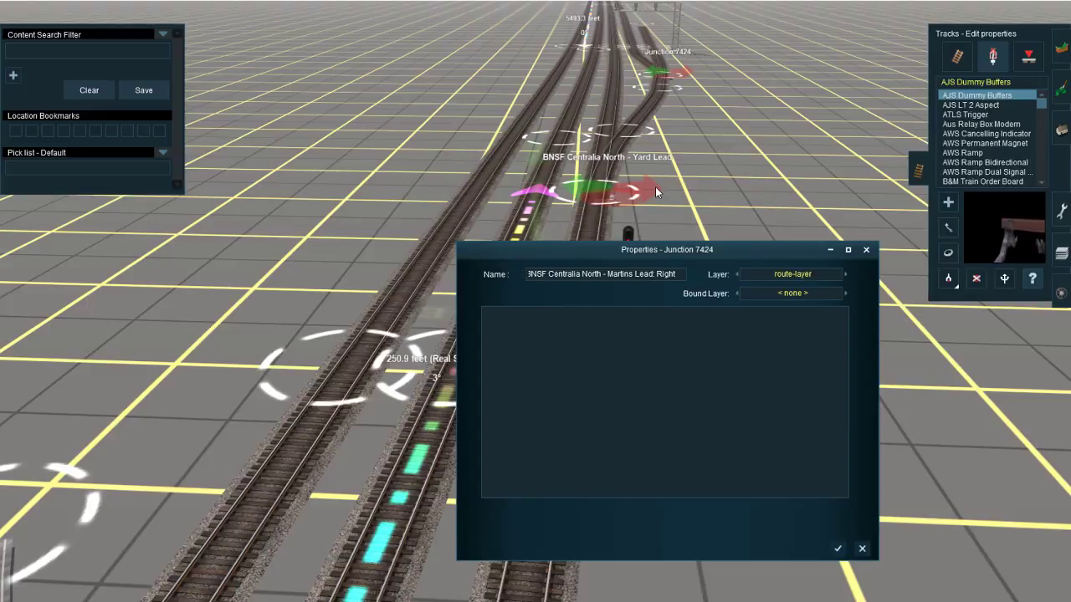
{"action": "type", "text": " Upper"}
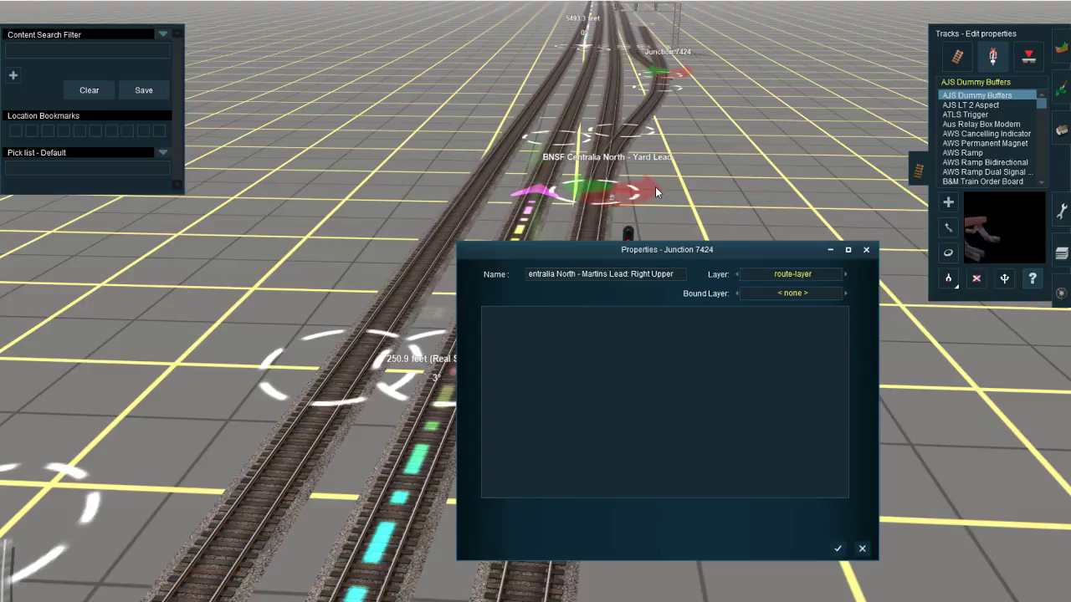
{"action": "type", "text": " Pass: Le"}
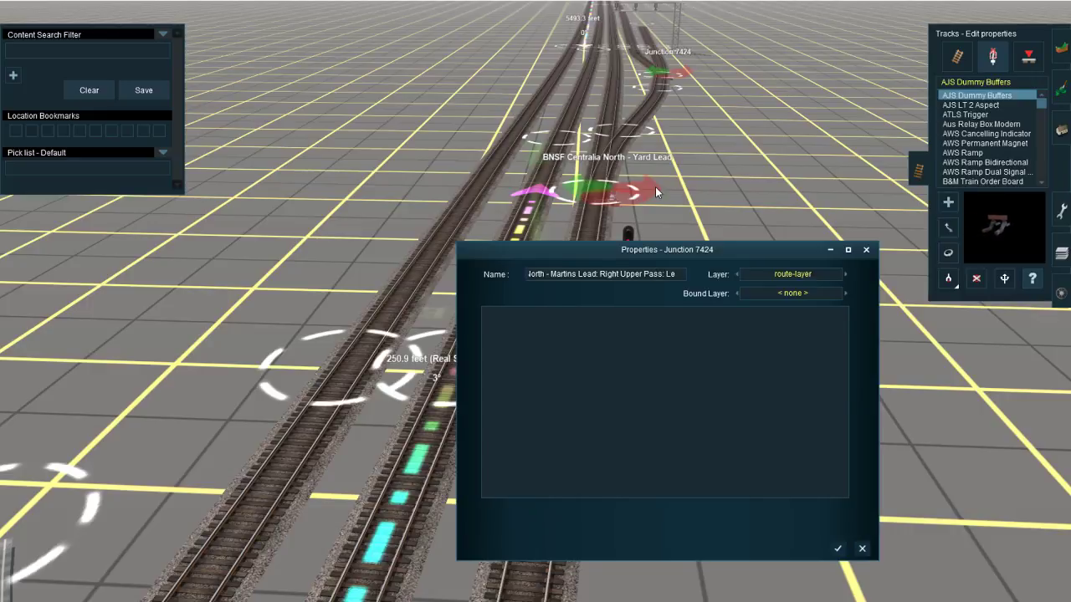
{"action": "type", "text": "ft"}
{"action": "key", "text": "Return"}
Step: Insert a hyphen in the Martins Lead junction's name so it reads "BNSF Centralia North - Martins Lead: Right - Upper Pass: Left"
{"action": "right_click", "coordinate": [672, 75]}
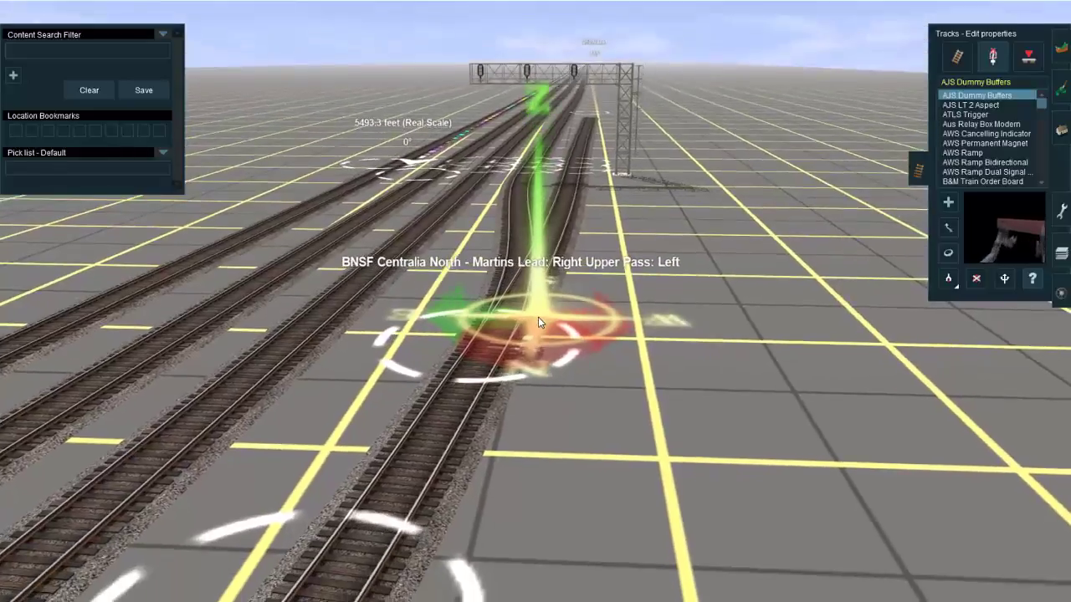
{"action": "key", "text": "Left"}
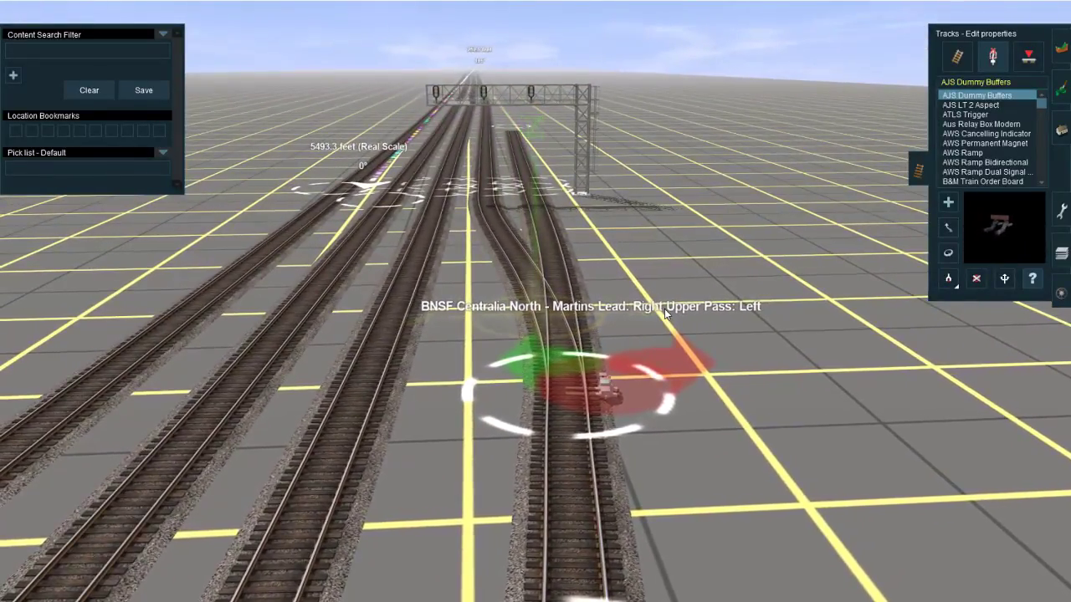
{"action": "left_click", "coordinate": [597, 375]}
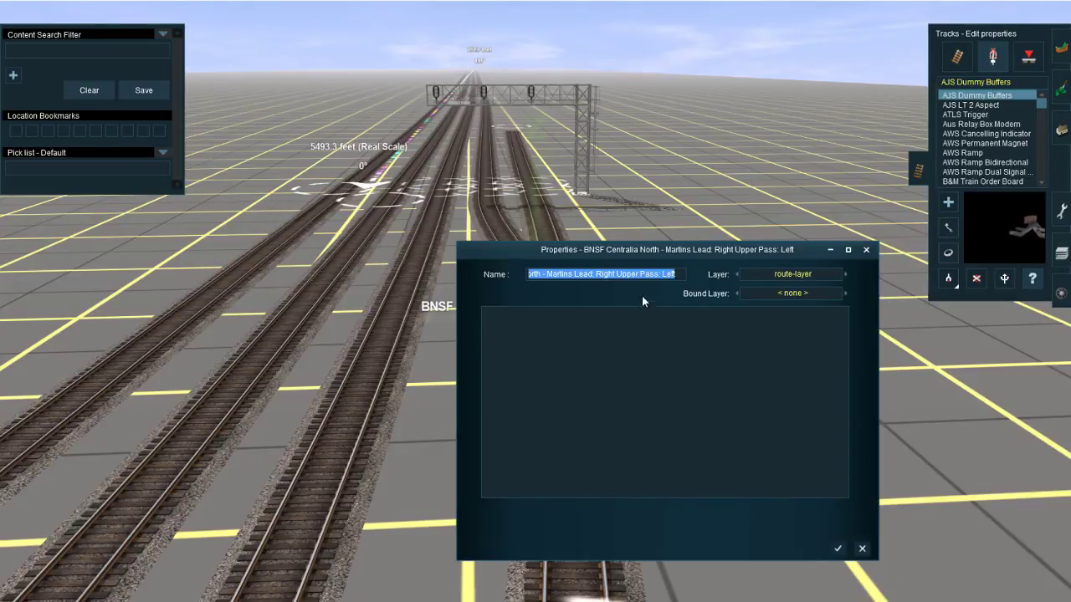
{"action": "left_click", "coordinate": [620, 273]}
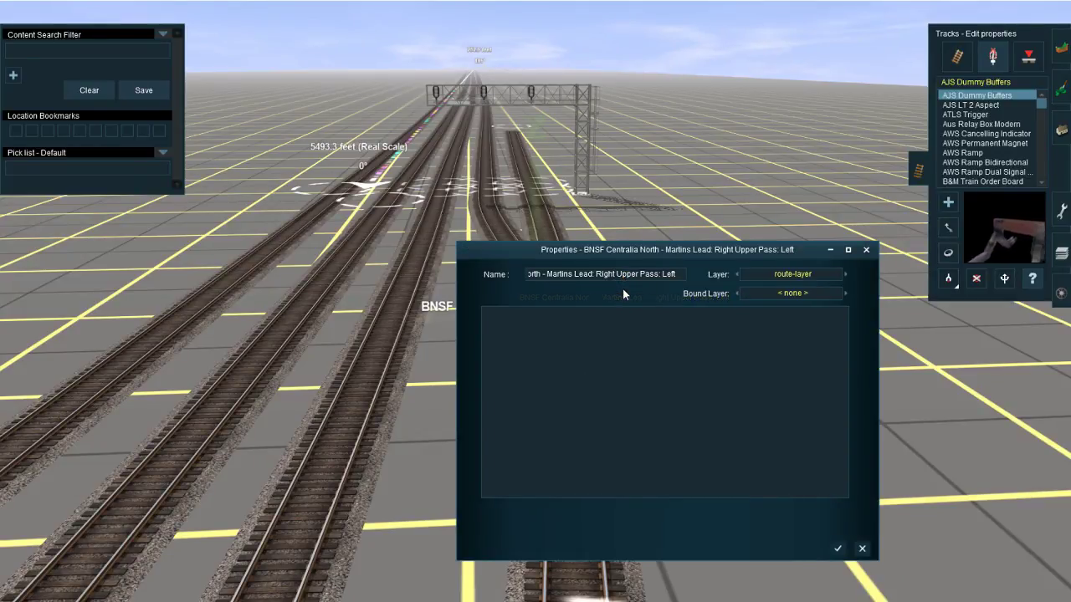
{"action": "key", "text": "Return"}
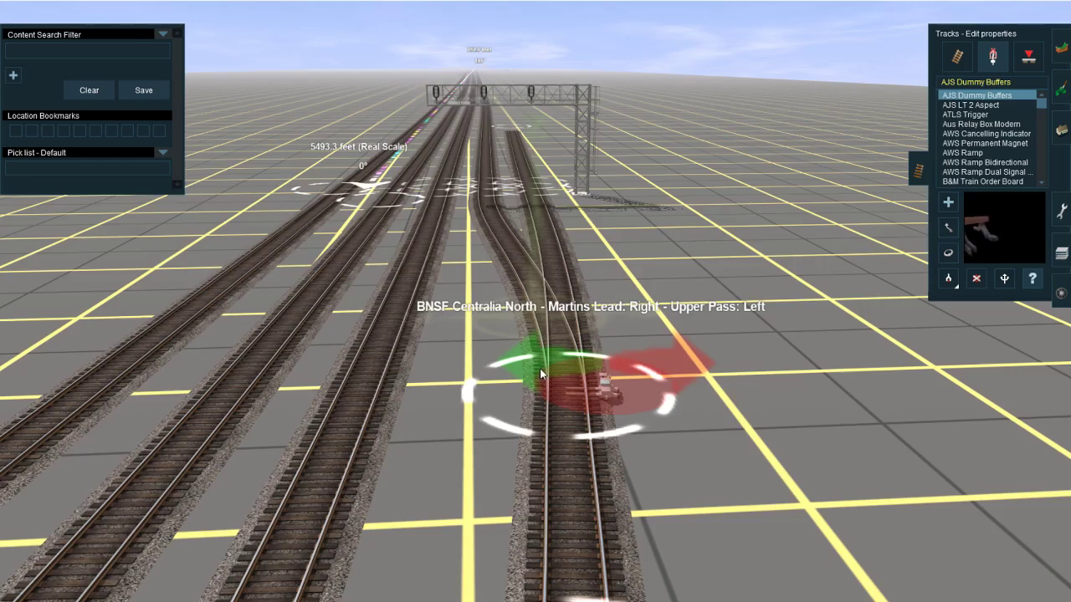
Step: Check the superelevation properties of the track spline point just before the Martins Lead junction
{"action": "right_click_drag", "start_coordinate": [490, 407], "coordinate": [527, 317]}
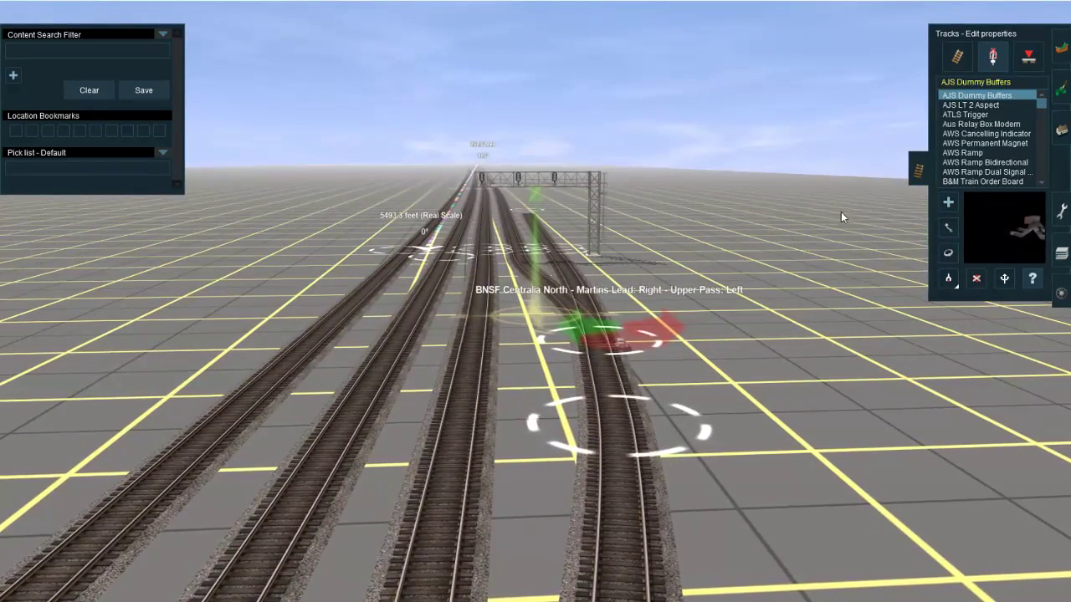
{"action": "left_click", "coordinate": [954, 57]}
{"action": "left_click", "coordinate": [948, 298]}
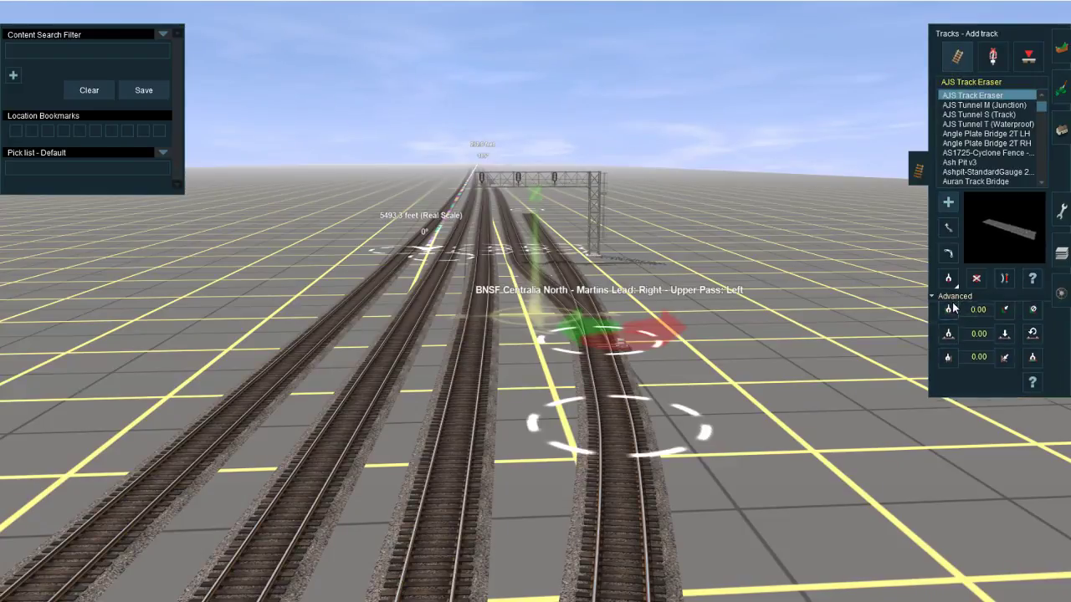
{"action": "left_click", "coordinate": [602, 436]}
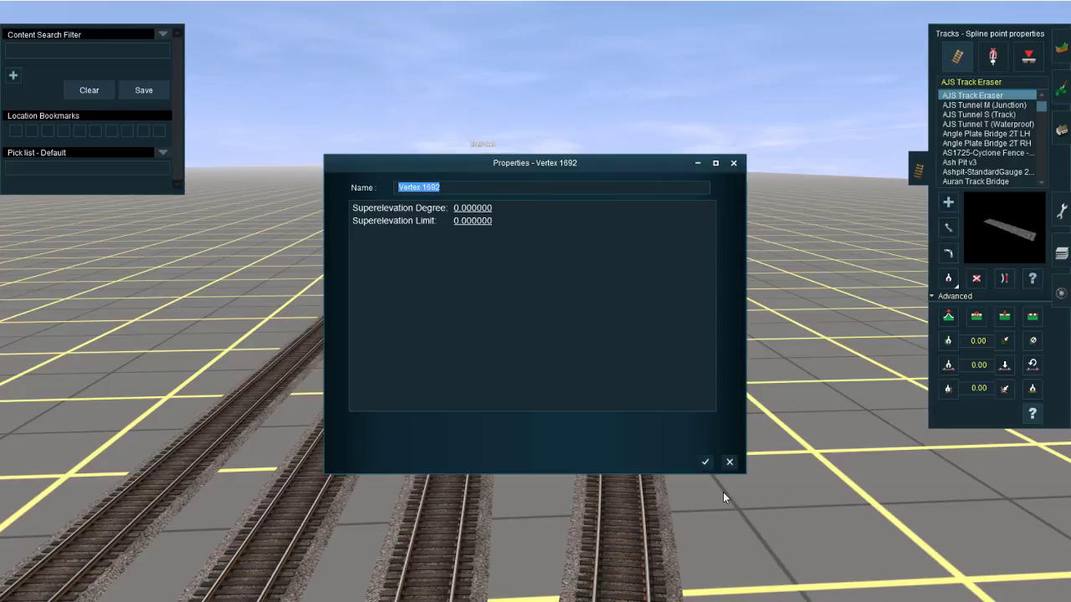
{"action": "left_click", "coordinate": [705, 462]}
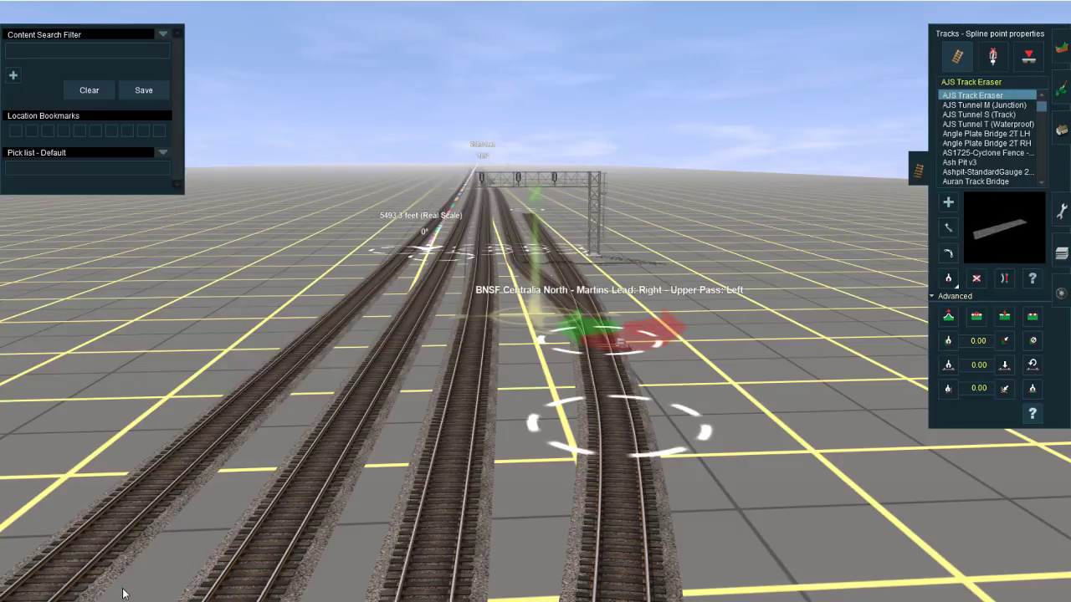
Step: Switch to Google Maps and examine the rail yard's tracks along the satellite view, and return to Trainz
{"action": "mouse_move", "coordinate": [606, 533]}
{"action": "right_mouse_down"}
{"action": "mouse_move", "coordinate": [554, 412]}
{"action": "mouse_move", "coordinate": [530, 454]}
{"action": "mouse_move", "coordinate": [555, 420]}
{"action": "mouse_move", "coordinate": [560, 340]}
{"action": "mouse_move", "coordinate": [535, 451]}
{"action": "mouse_move", "coordinate": [541, 429]}
{"action": "mouse_move", "coordinate": [523, 359]}
{"action": "mouse_move", "coordinate": [536, 290]}
{"action": "mouse_move", "coordinate": [523, 318]}
{"action": "mouse_move", "coordinate": [541, 332]}
{"action": "mouse_move", "coordinate": [531, 303]}
{"action": "mouse_move", "coordinate": [558, 263]}
{"action": "mouse_move", "coordinate": [531, 197]}
{"action": "mouse_move", "coordinate": [499, 154]}
{"action": "mouse_move", "coordinate": [476, 147]}
{"action": "mouse_move", "coordinate": [537, 177]}
{"action": "right_mouse_up"}
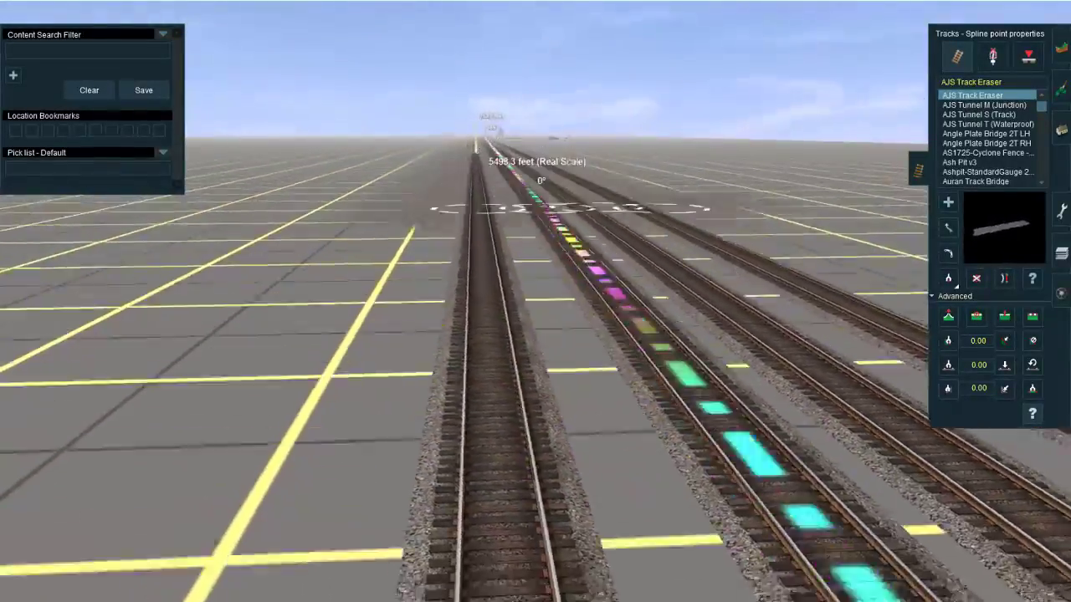
{"action": "mouse_move", "coordinate": [178, 600]}
{"action": "left_click", "coordinate": [306, 598]}
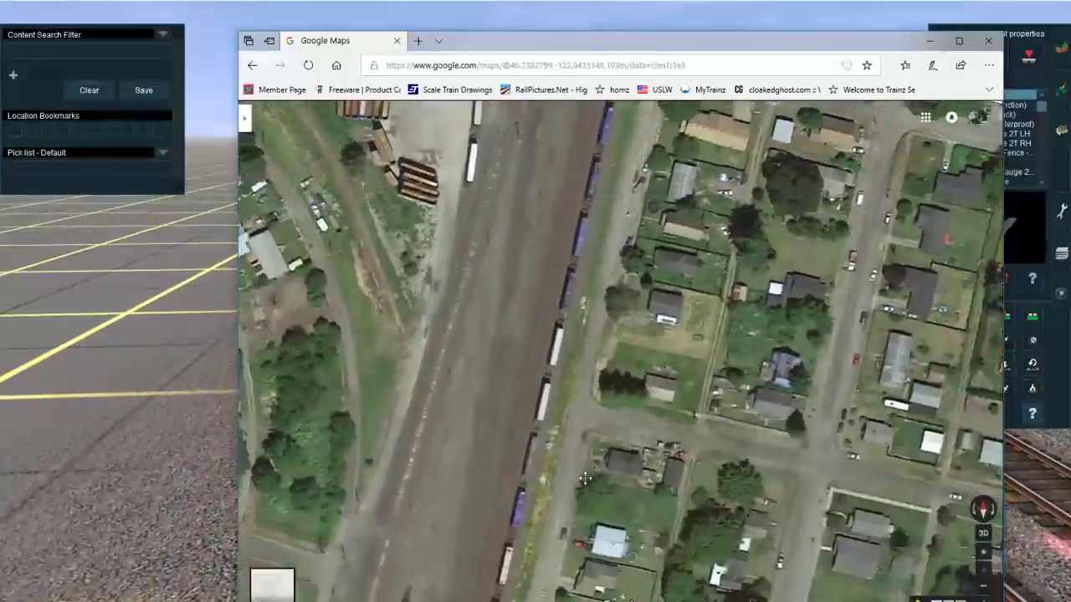
{"action": "left_click_drag", "start_coordinate": [585, 478], "coordinate": [603, 284]}
{"action": "left_click_drag", "start_coordinate": [554, 456], "coordinate": [579, 251]}
{"action": "left_click_drag", "start_coordinate": [521, 460], "coordinate": [544, 272]}
{"action": "left_click_drag", "start_coordinate": [512, 455], "coordinate": [546, 268]}
{"action": "left_click_drag", "start_coordinate": [489, 440], "coordinate": [473, 298]}
{"action": "left_click", "coordinate": [209, 356]}
Step: Move the outer track's spline point farther along the track, away from the BNSF Centralia Main 3 Lead S junction
{"action": "right_click", "coordinate": [418, 254]}
{"action": "right_click", "coordinate": [574, 148]}
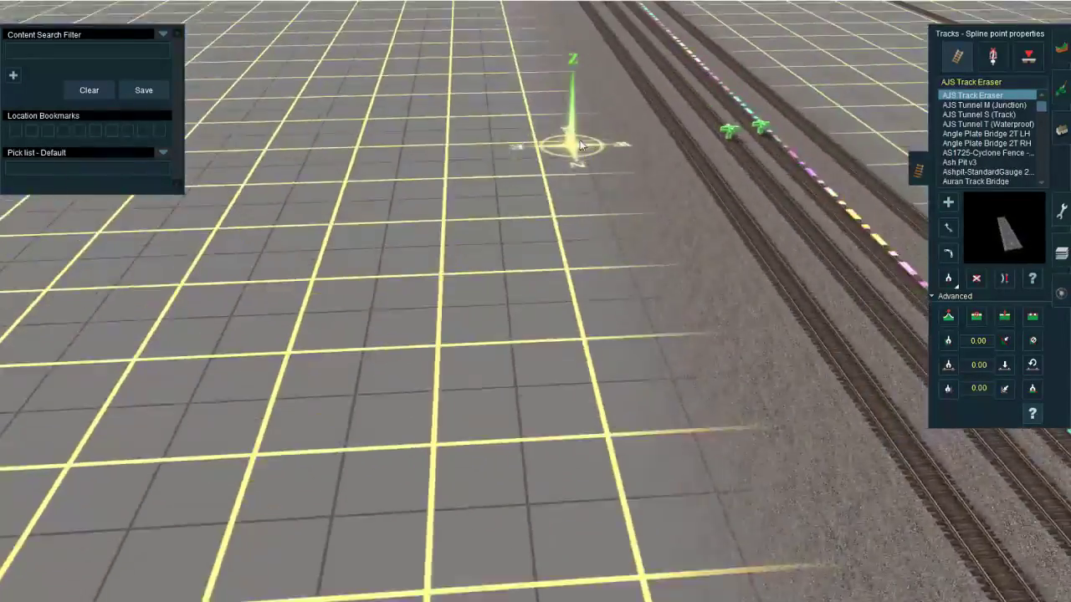
{"action": "right_click", "coordinate": [566, 114]}
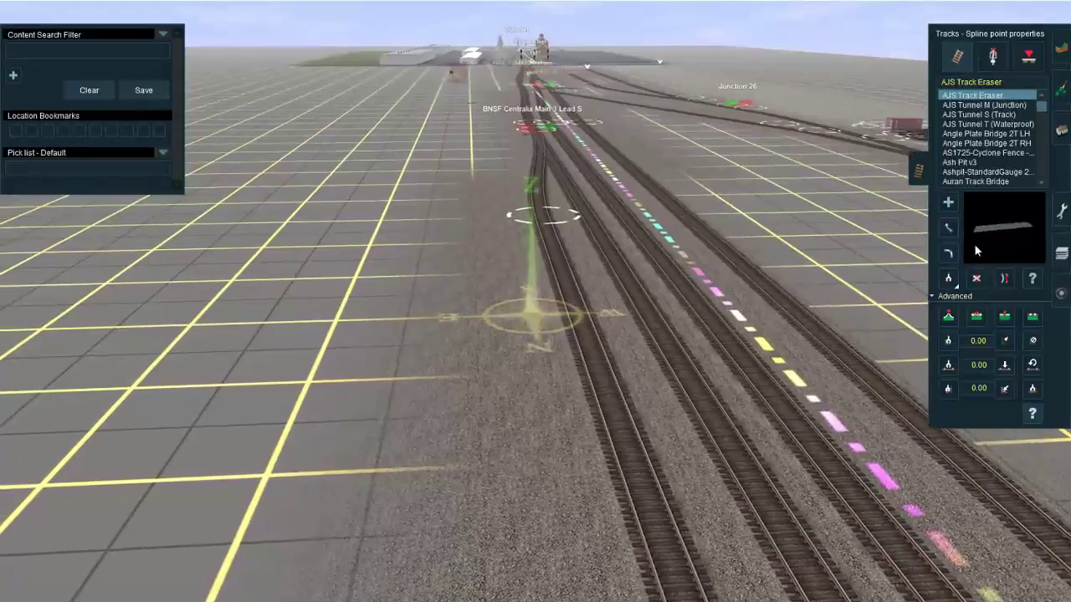
{"action": "left_click", "coordinate": [948, 228]}
{"action": "key", "text": "Up"}
{"action": "left_click_drag", "start_coordinate": [549, 166], "coordinate": [594, 371]}
{"action": "key", "text": "Down"}
Step: Lay a two-segment AJS Track Eraser spur branching off the outer track at the moved spline point
{"action": "left_click", "coordinate": [946, 204]}
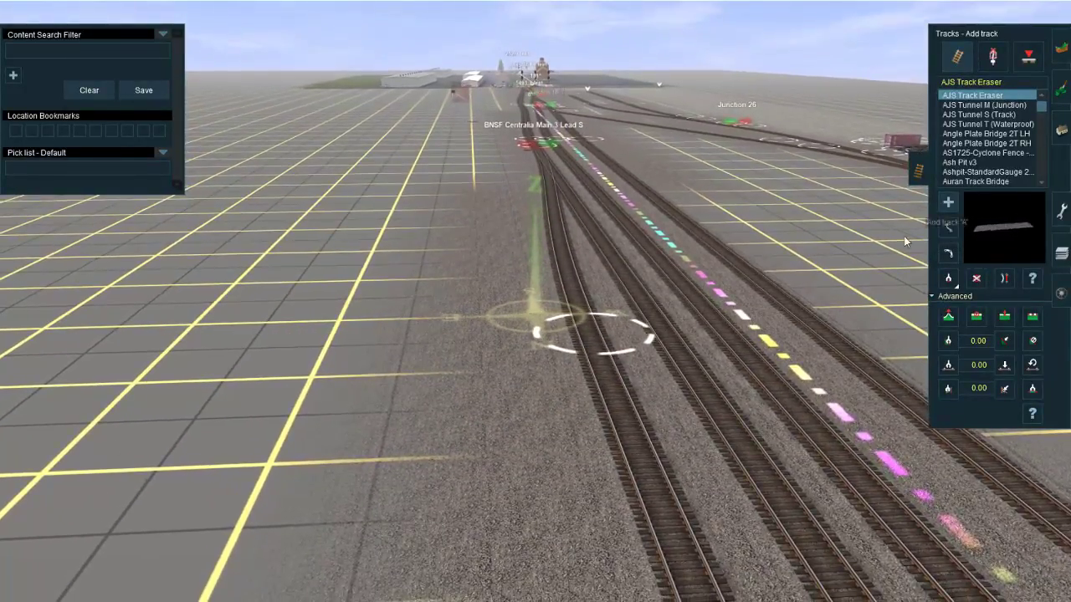
{"action": "left_click", "coordinate": [599, 354]}
{"action": "right_click", "coordinate": [579, 445]}
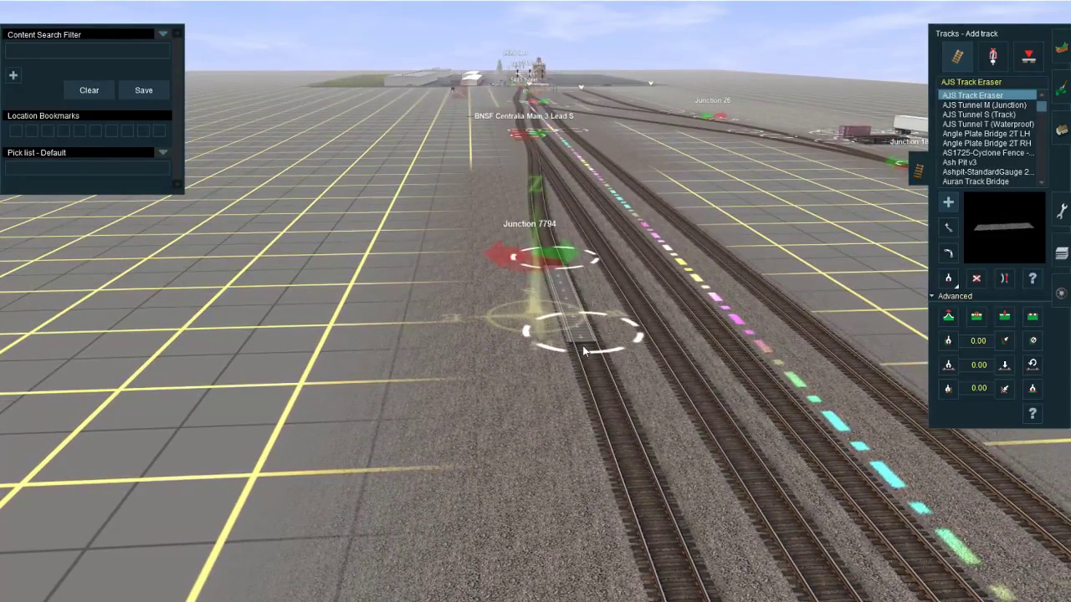
{"action": "left_click", "coordinate": [584, 348]}
{"action": "right_click", "coordinate": [575, 432]}
{"action": "right_click", "coordinate": [513, 428]}
{"action": "left_click", "coordinate": [533, 400]}
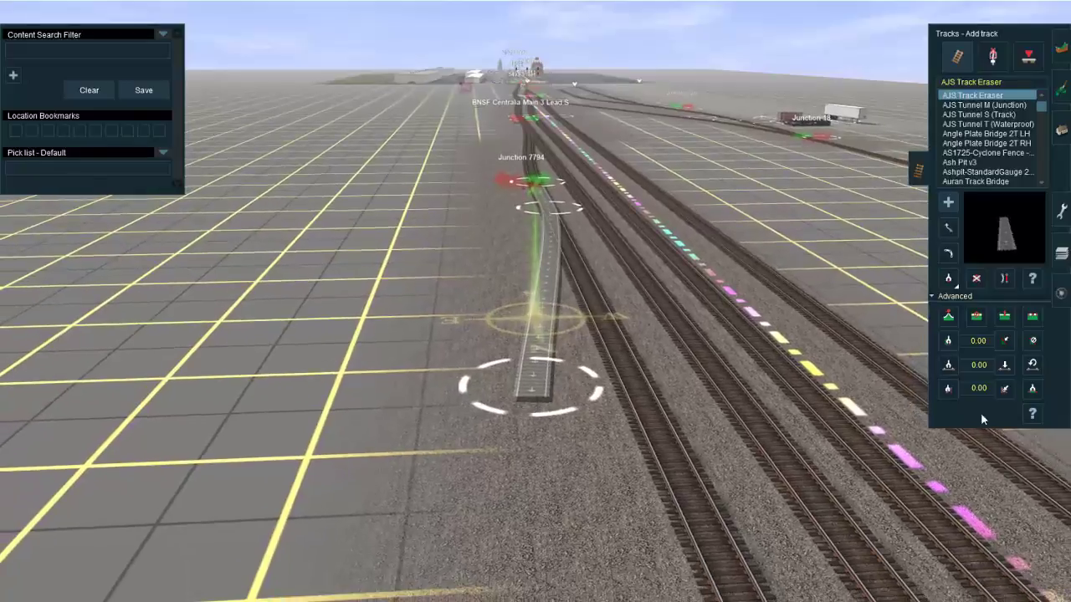
Step: Set the eraser spur's end spline point to a superelevation degree of 20 and a superelevation limit of 100
{"action": "left_click", "coordinate": [1032, 413]}
{"action": "left_click", "coordinate": [540, 382]}
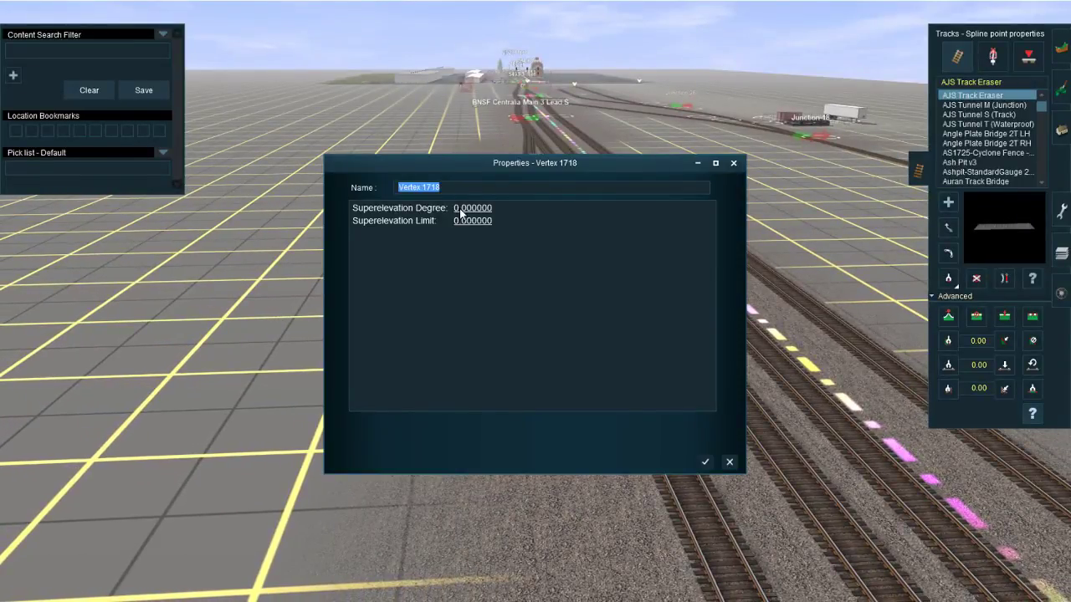
{"action": "left_click", "coordinate": [460, 209]}
{"action": "type", "text": "20"}
{"action": "key", "text": "Return"}
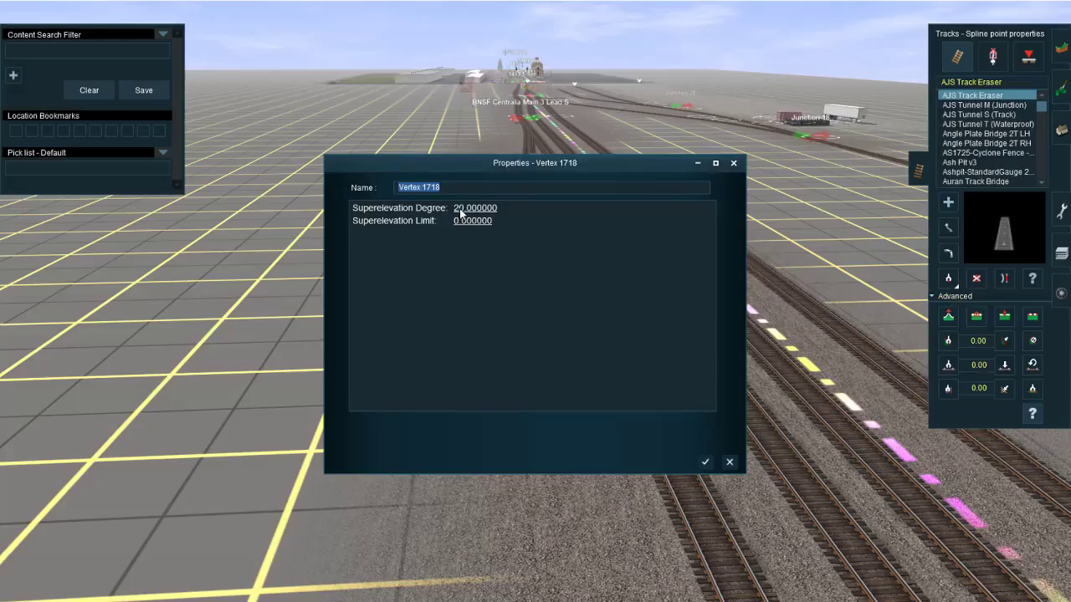
{"action": "left_click", "coordinate": [468, 222]}
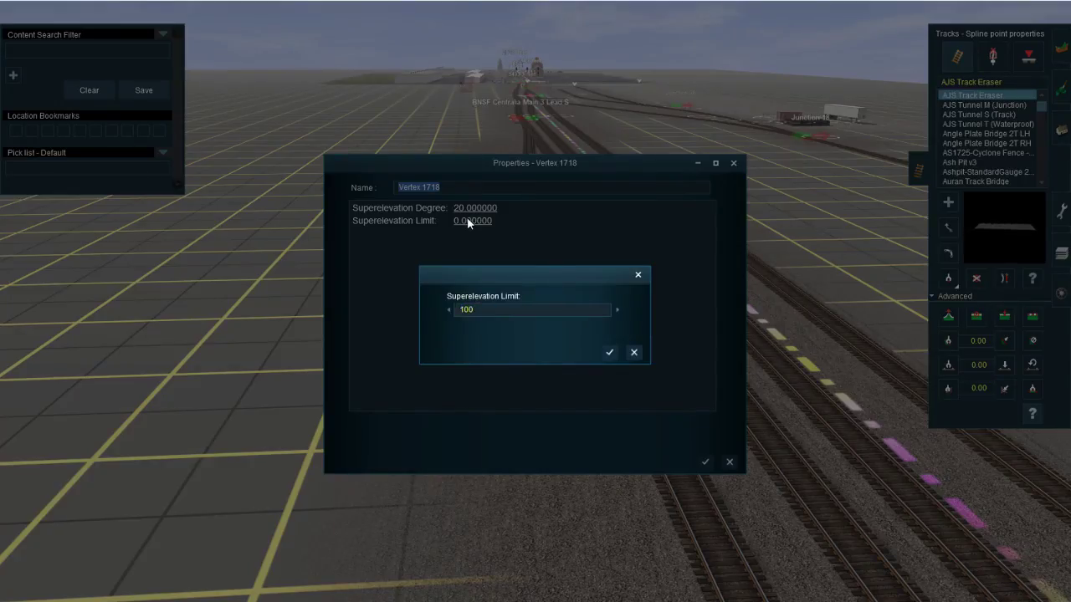
{"action": "key", "text": "Return"}
{"action": "left_click", "coordinate": [705, 462]}
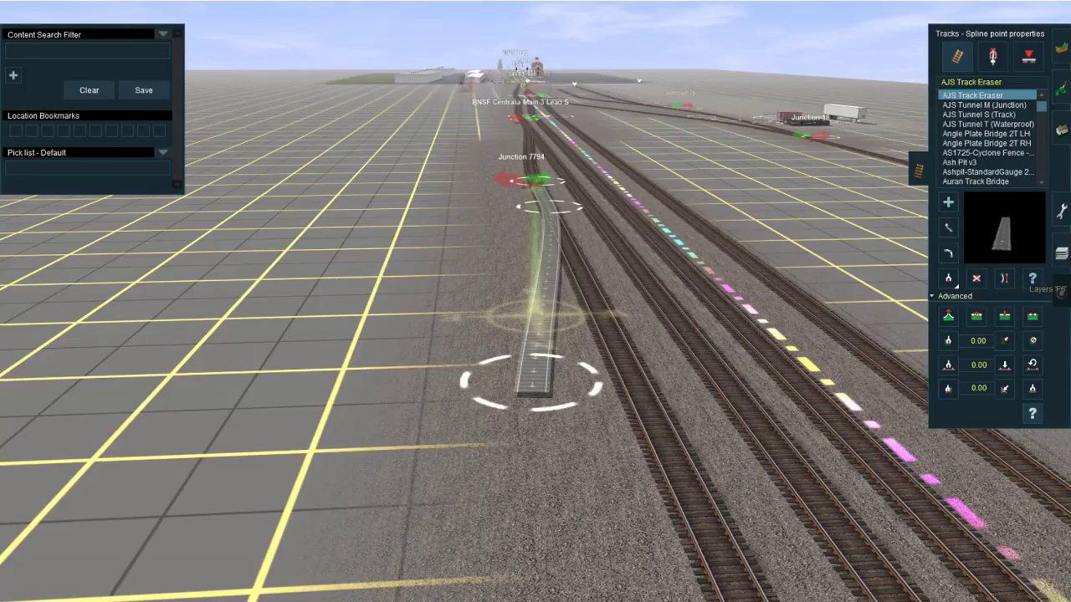
Step: Place an SJ Hbbins881 wagon on the end of the eraser spur to test its tilt, and delete the wagon
{"action": "left_click", "coordinate": [1061, 293]}
{"action": "left_click", "coordinate": [529, 349]}
{"action": "scroll", "coordinate": [528, 350], "scroll_direction": "up", "scroll_amount": 5}
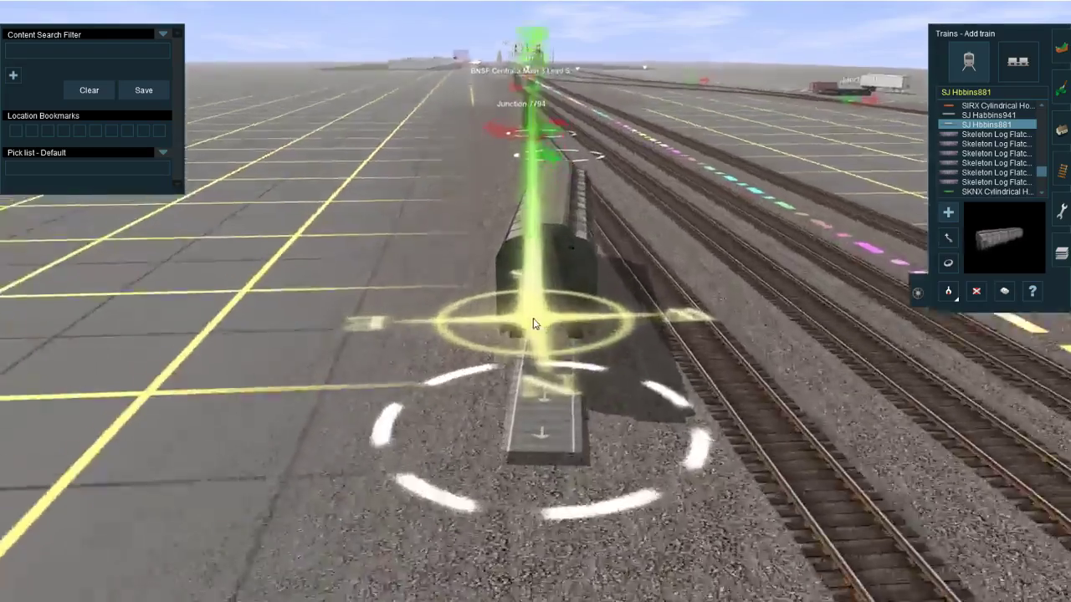
{"action": "left_click", "coordinate": [977, 292]}
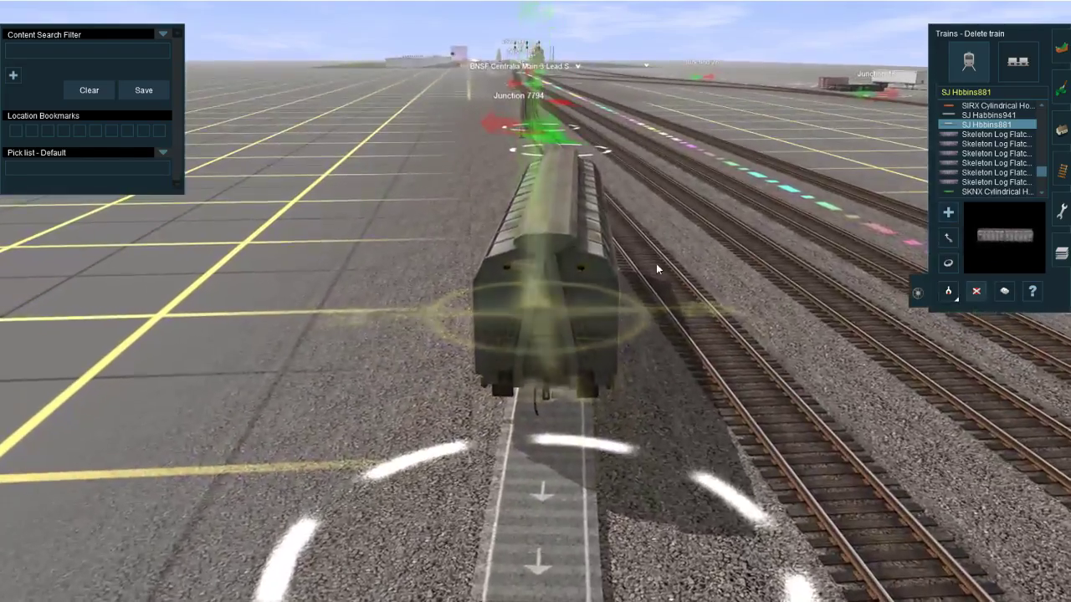
{"action": "left_click", "coordinate": [590, 289]}
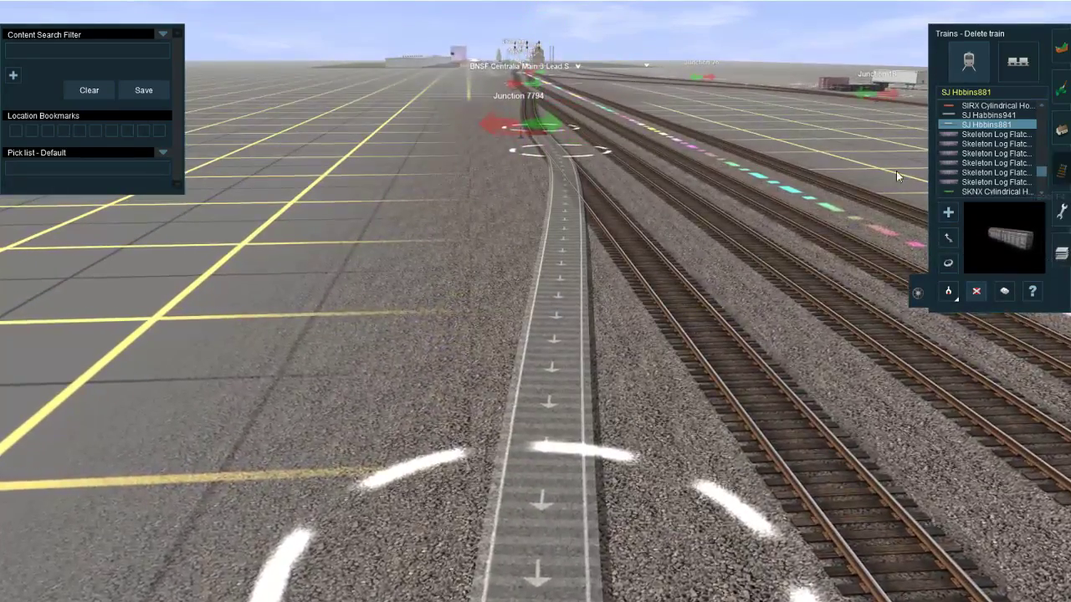
Step: Set the eraser spur's middle spline point to a superelevation degree of 20 and a superelevation limit of 100
{"action": "scroll", "coordinate": [619, 217], "scroll_direction": "down", "scroll_amount": 3}
{"action": "right_click_drag", "start_coordinate": [615, 209], "coordinate": [573, 278]}
{"action": "scroll", "coordinate": [573, 277], "scroll_direction": "down", "scroll_amount": 5}
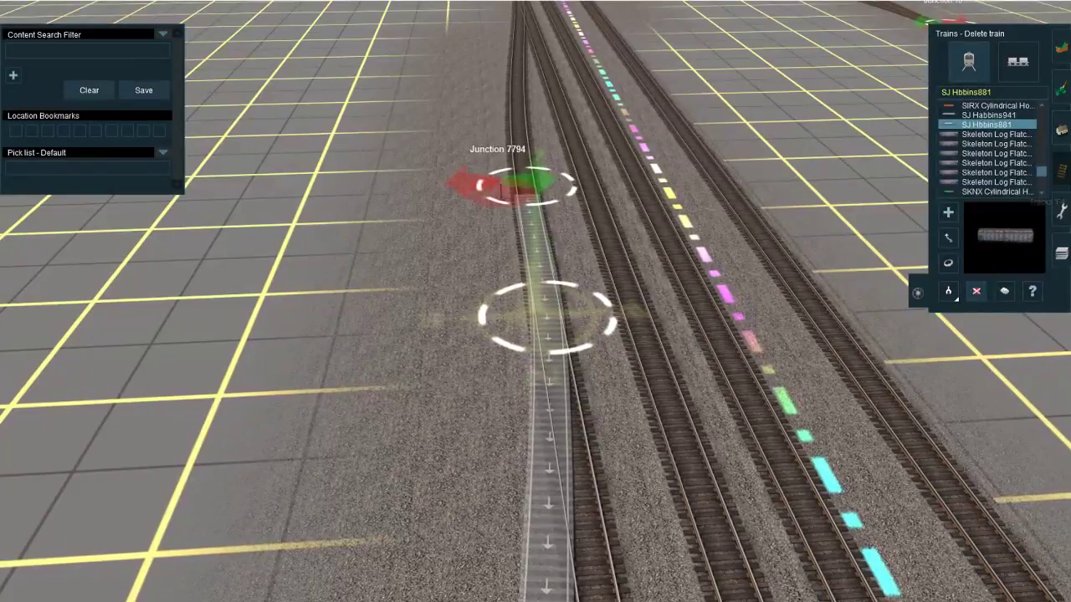
{"action": "left_click", "coordinate": [1061, 171]}
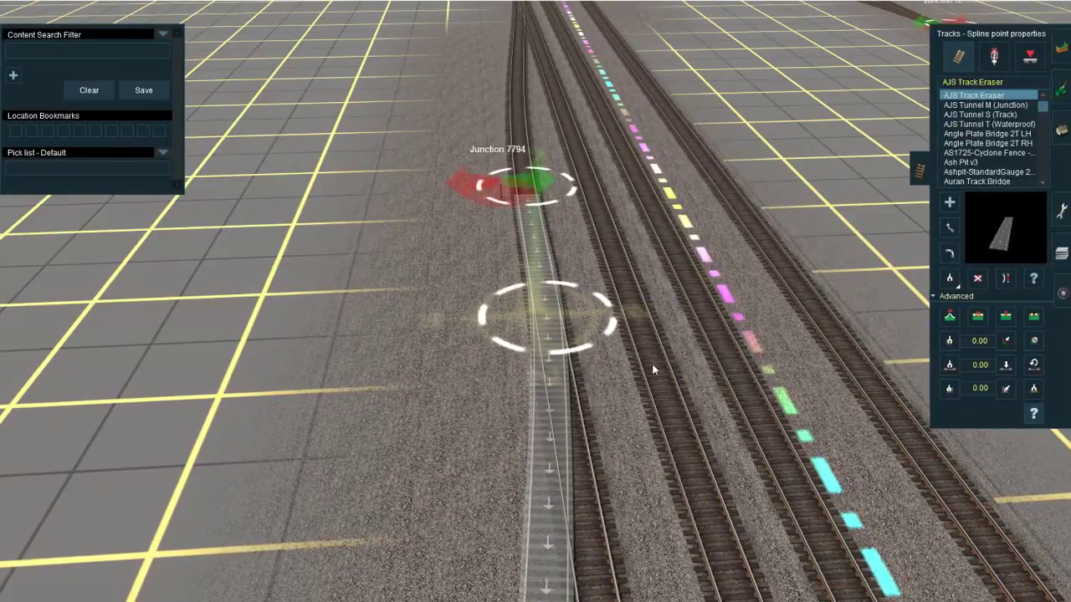
{"action": "left_click", "coordinate": [549, 342]}
{"action": "left_click", "coordinate": [467, 208]}
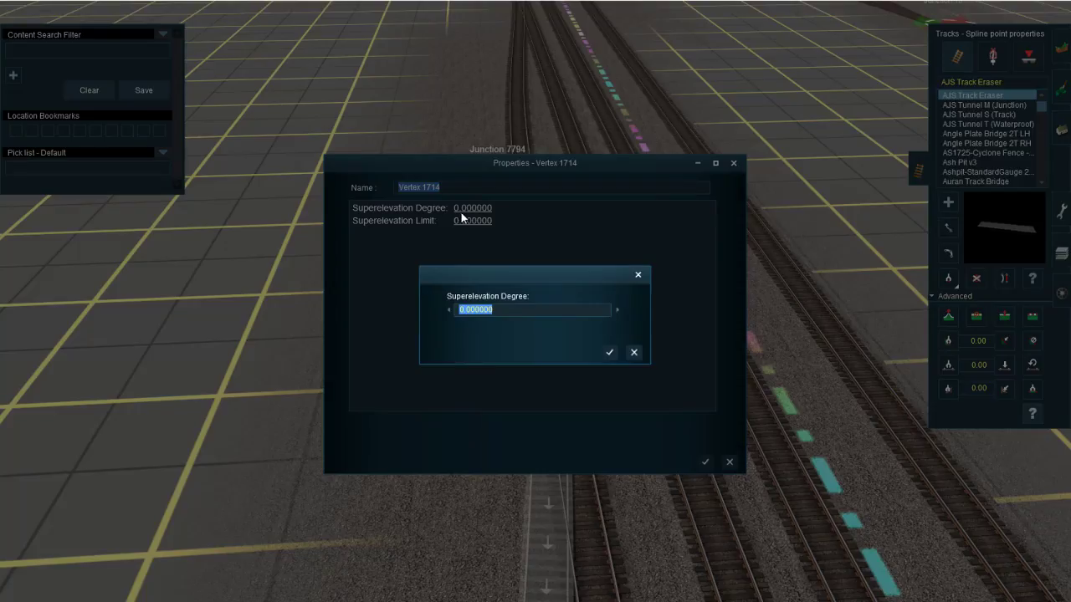
{"action": "key", "text": "Return"}
{"action": "left_click", "coordinate": [467, 220]}
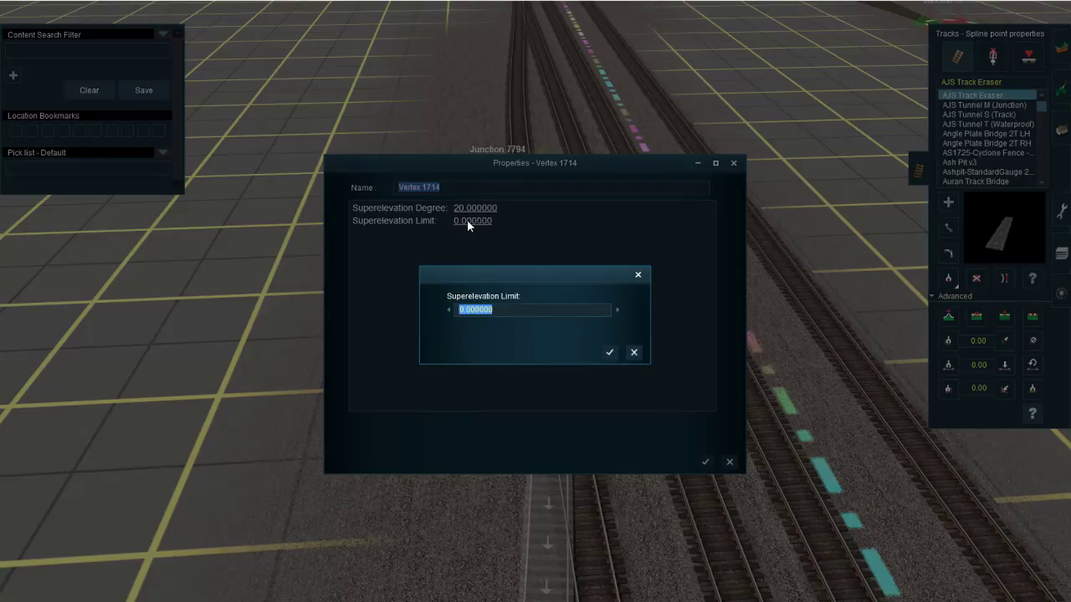
{"action": "type", "text": "100"}
{"action": "key", "text": "Return"}
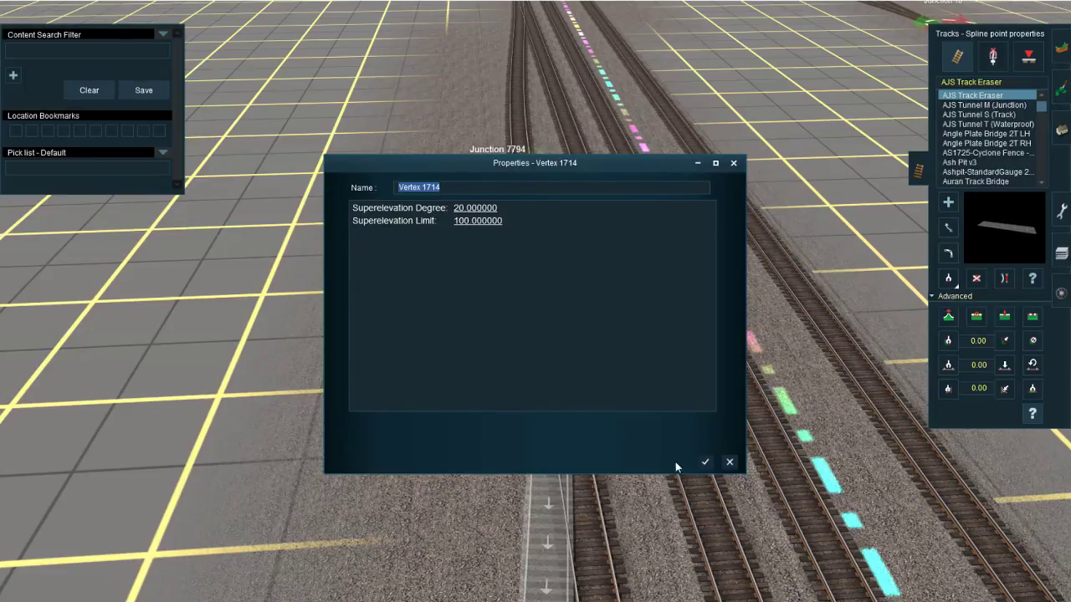
{"action": "left_click", "coordinate": [707, 461]}
Step: Place an SJ Hbbins881 wagon on the eraser spur, inspect its tilt from ground level, and delete it
{"action": "left_click", "coordinate": [1061, 293]}
{"action": "right_click", "coordinate": [283, 573]}
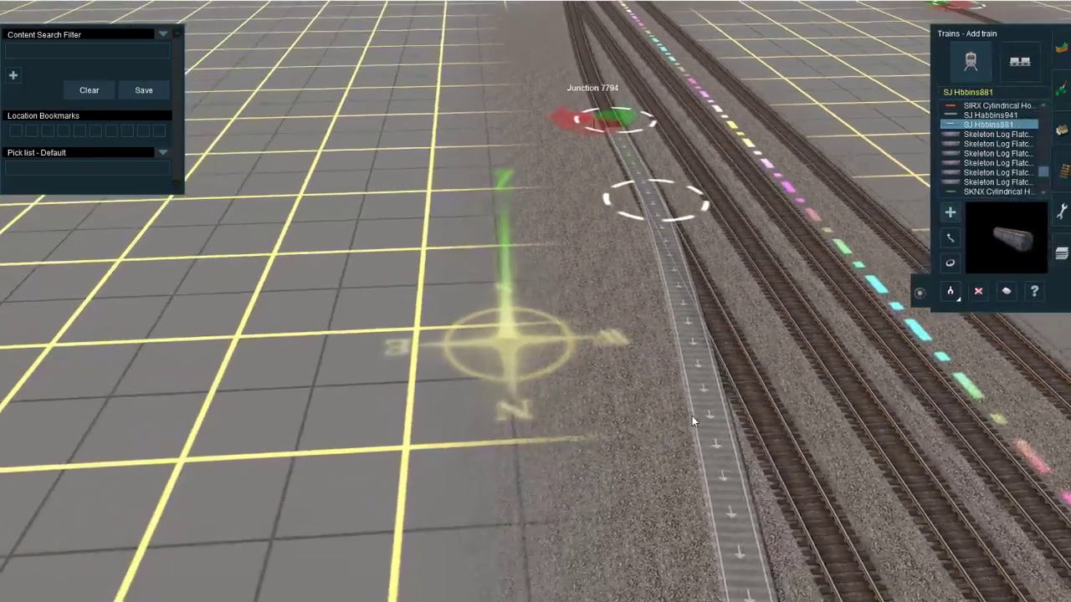
{"action": "left_click", "coordinate": [692, 416]}
{"action": "right_click", "coordinate": [737, 408]}
{"action": "key", "text": "Down"}
{"action": "key", "text": "Left"}
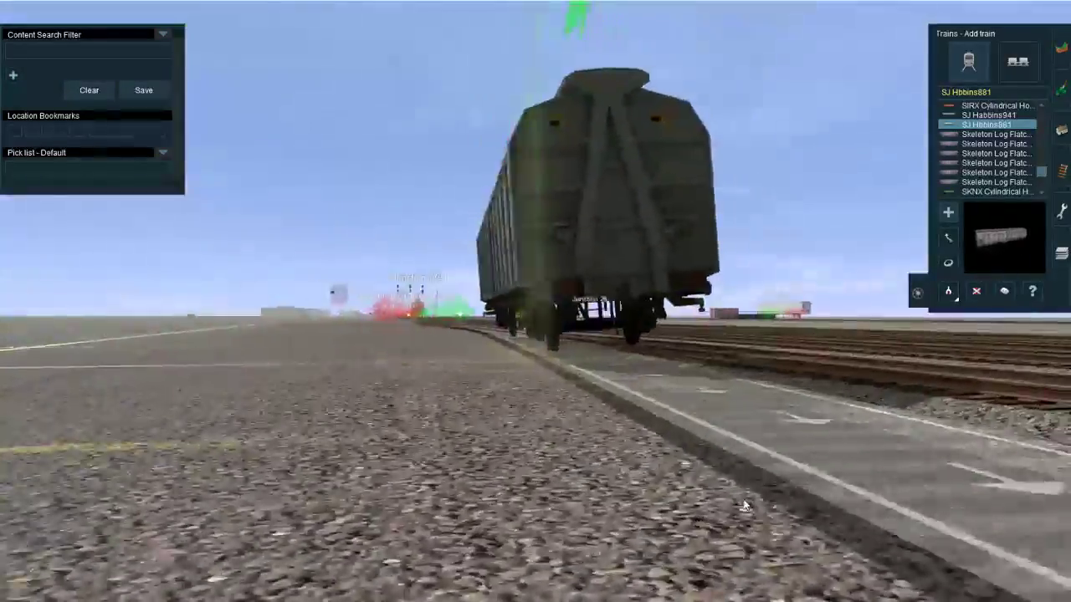
{"action": "key", "text": "Right"}
{"action": "key", "text": "Up"}
{"action": "key", "text": "Right"}
{"action": "left_click", "coordinate": [976, 291]}
{"action": "left_click", "coordinate": [560, 232]}
{"action": "right_click", "coordinate": [561, 232]}
{"action": "key", "text": "Up"}
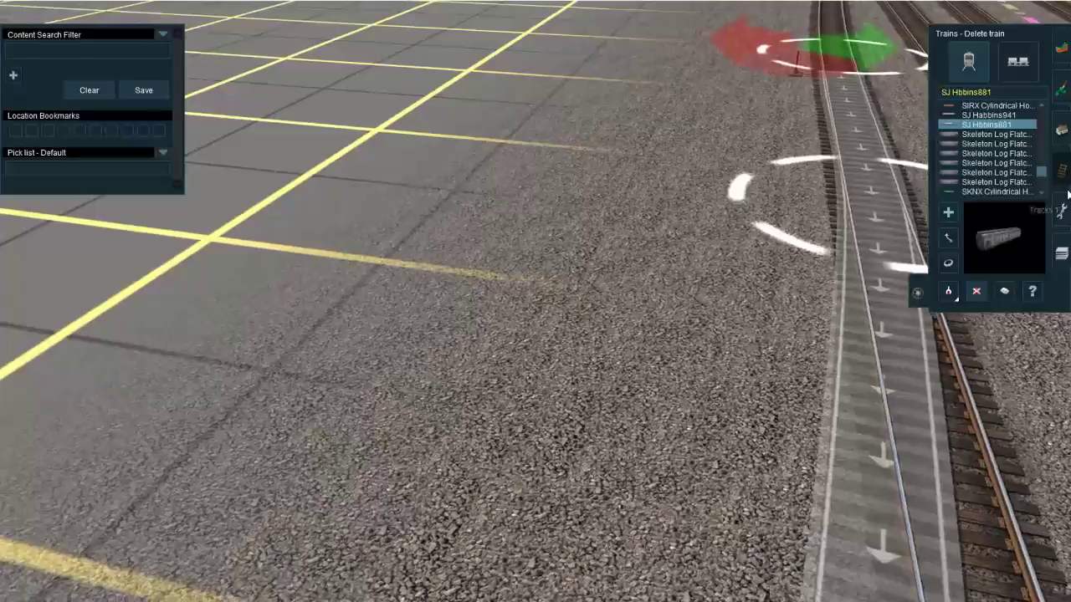
Step: Set the superelevation degree of the eraser spur's middle spline point to 50
{"action": "left_click", "coordinate": [1061, 171]}
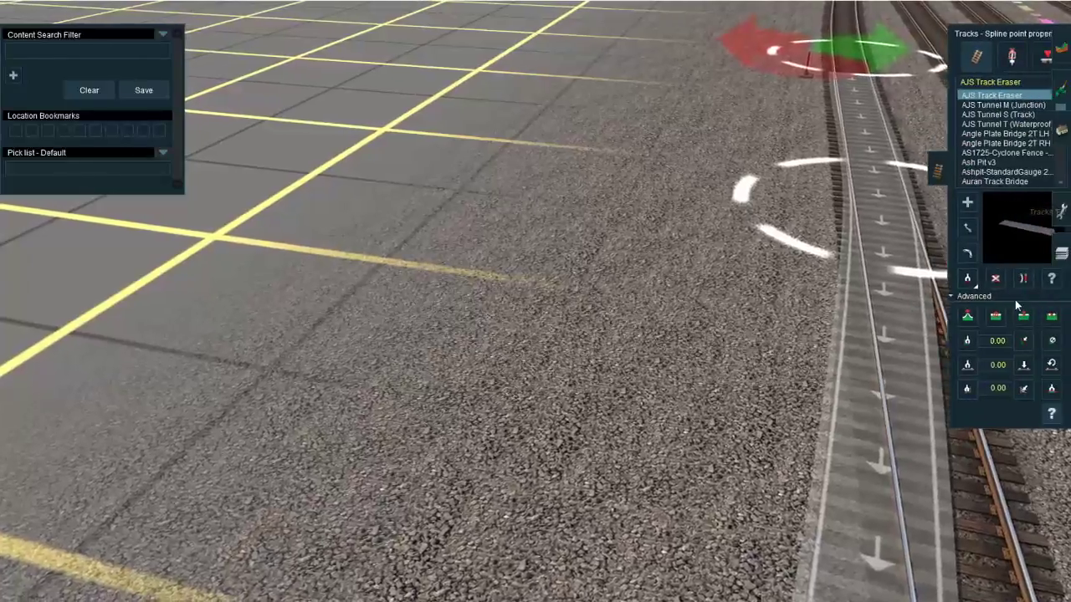
{"action": "left_click", "coordinate": [852, 270]}
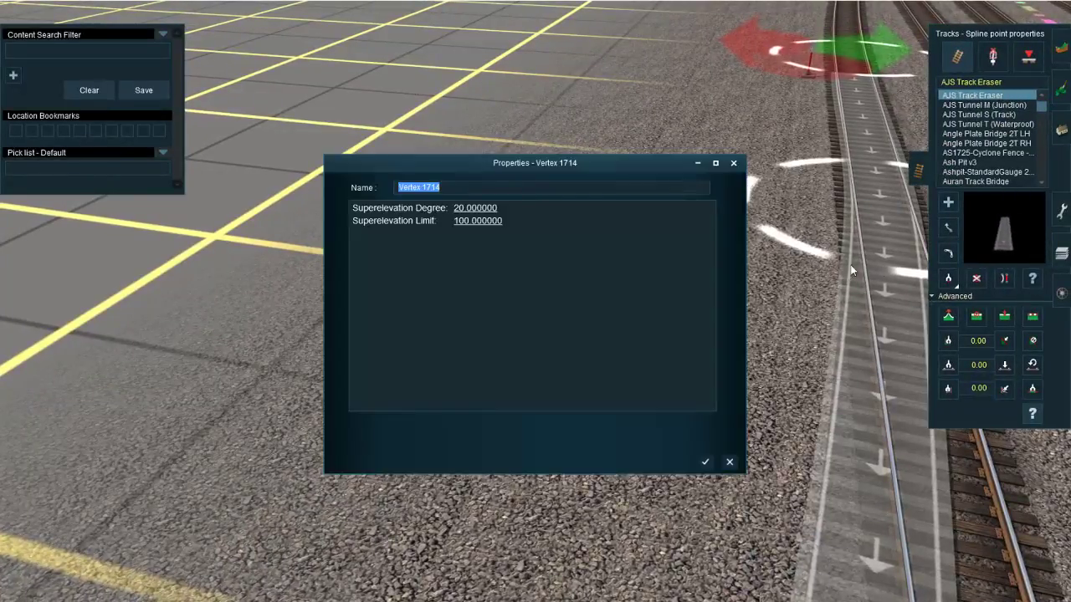
{"action": "left_click", "coordinate": [470, 208]}
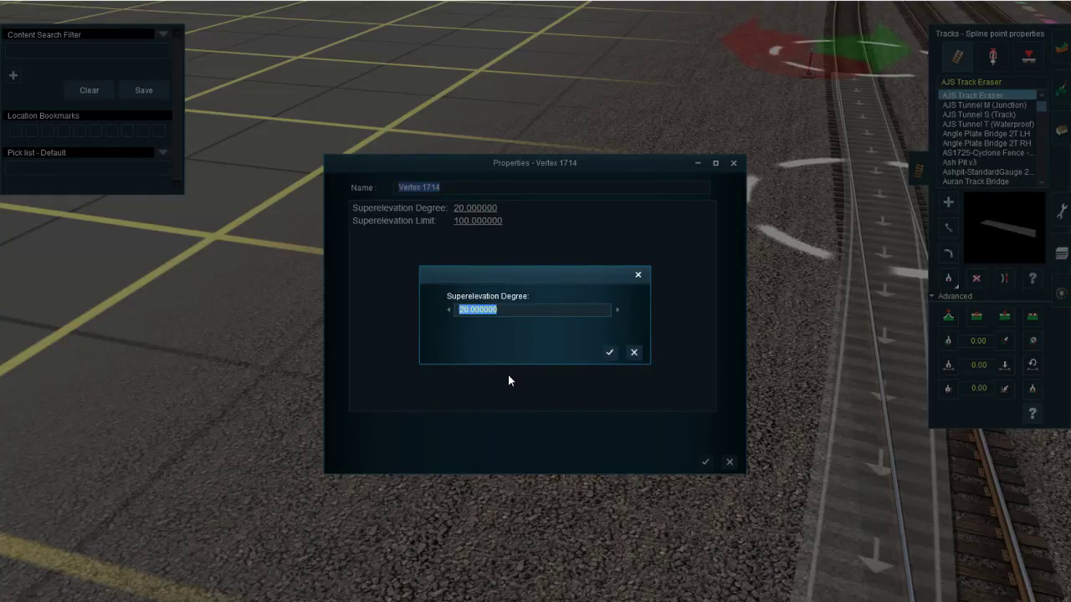
{"action": "type", "text": "50"}
{"action": "key", "text": "Return"}
{"action": "left_click", "coordinate": [706, 464]}
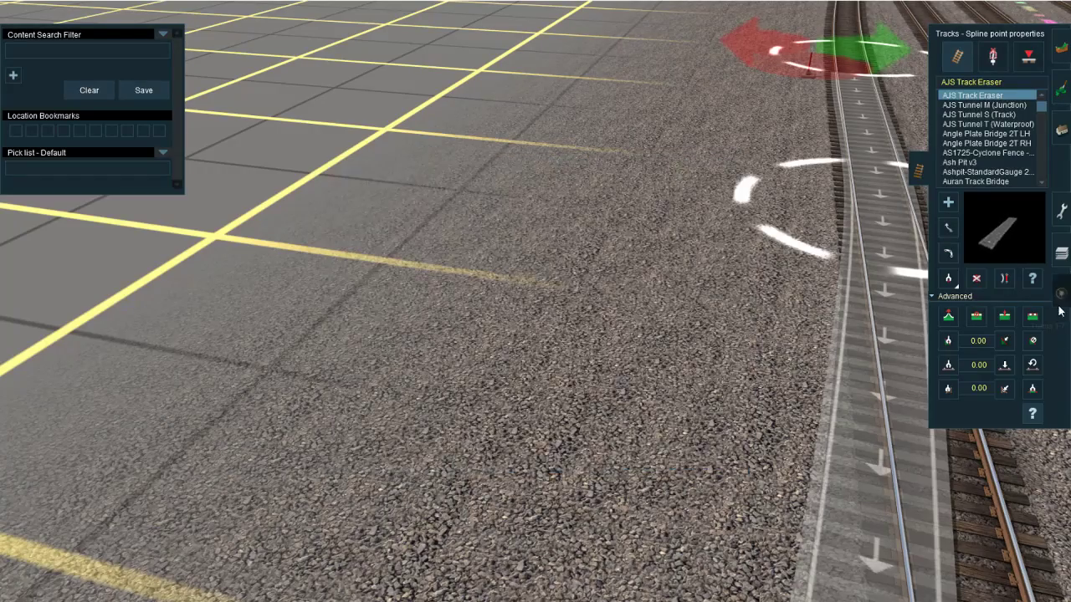
Step: Test the increased superelevation with an SJ Hbbins881 wagon on the eraser spur, and delete the wagon
{"action": "left_click", "coordinate": [1061, 293]}
{"action": "right_click", "coordinate": [549, 459]}
{"action": "scroll", "coordinate": [493, 370], "scroll_direction": "down", "scroll_amount": 5}
{"action": "key", "text": "a"}
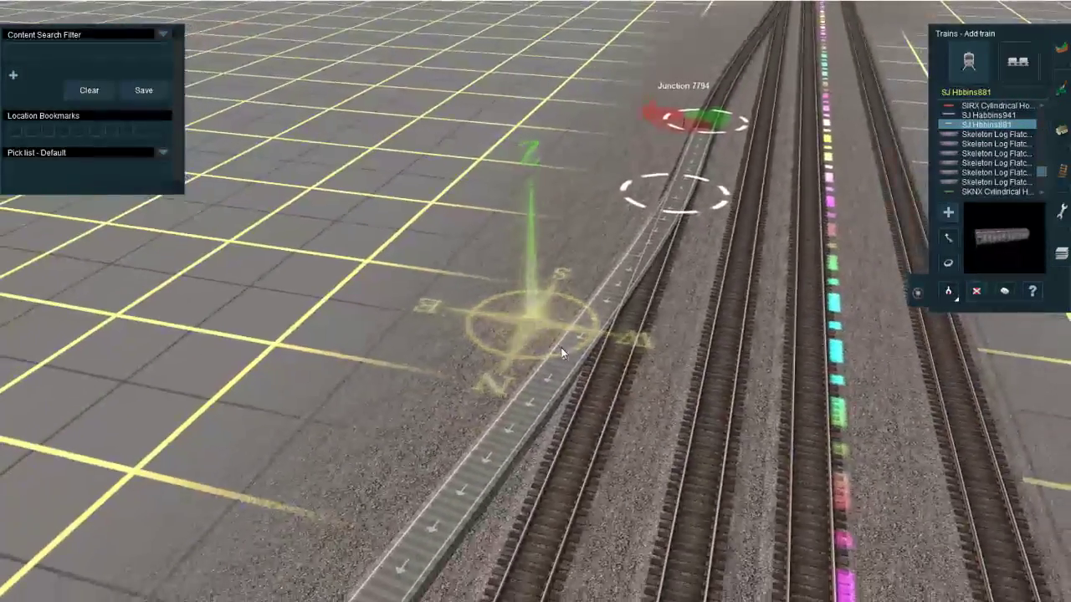
{"action": "left_click", "coordinate": [564, 354]}
{"action": "right_click_drag", "start_coordinate": [564, 354], "coordinate": [968, 279]}
{"action": "key", "text": "Up"}
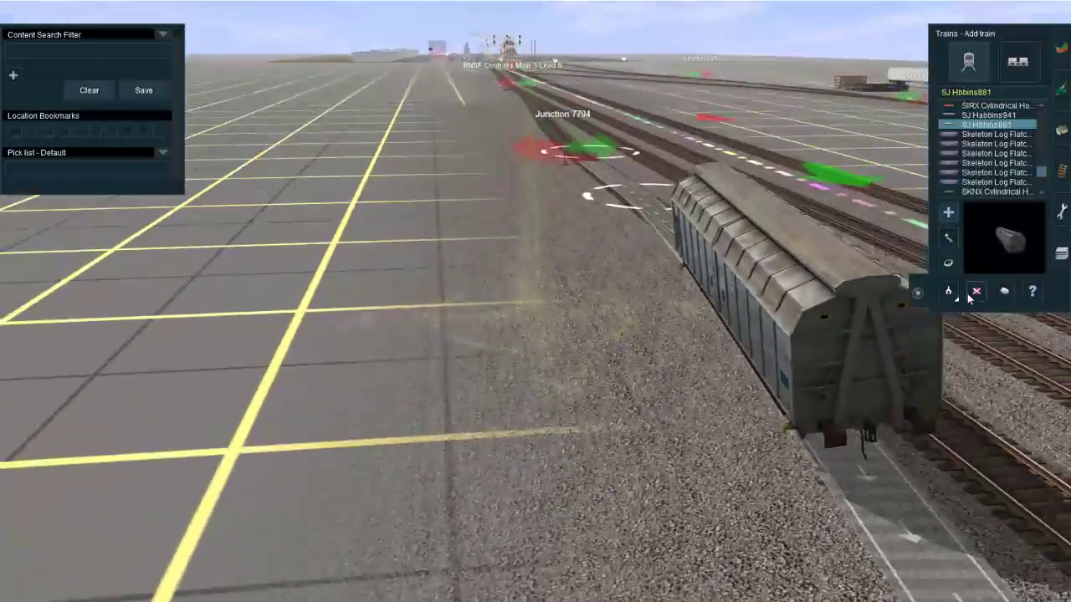
{"action": "left_click", "coordinate": [975, 291]}
{"action": "left_click", "coordinate": [900, 331]}
{"action": "key", "text": "Left"}
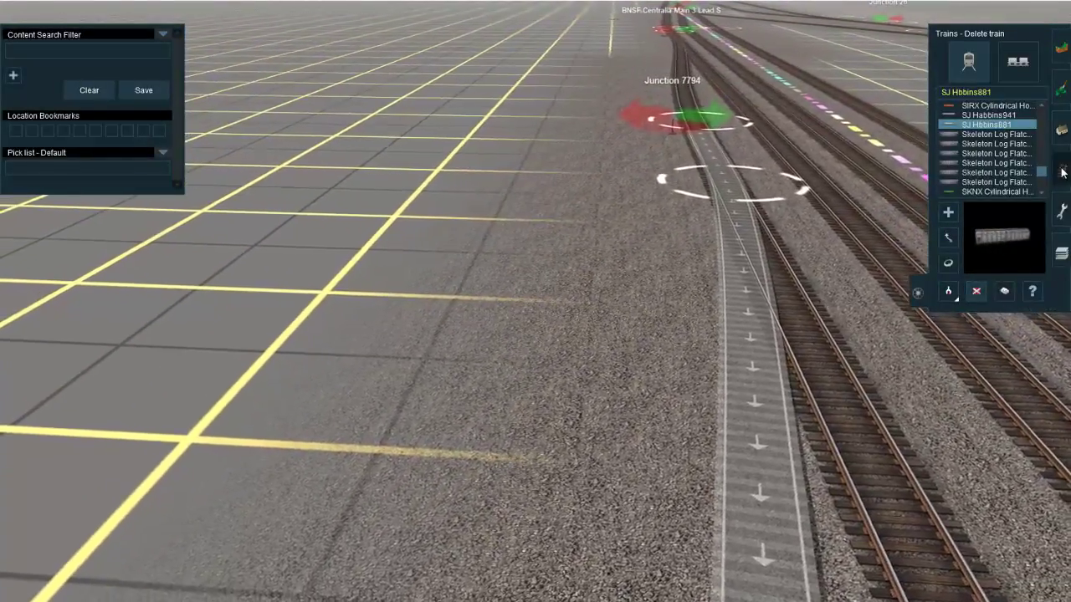
Step: Set the superelevation degree of the eraser spur's middle spline point to 100
{"action": "left_click", "coordinate": [1060, 174]}
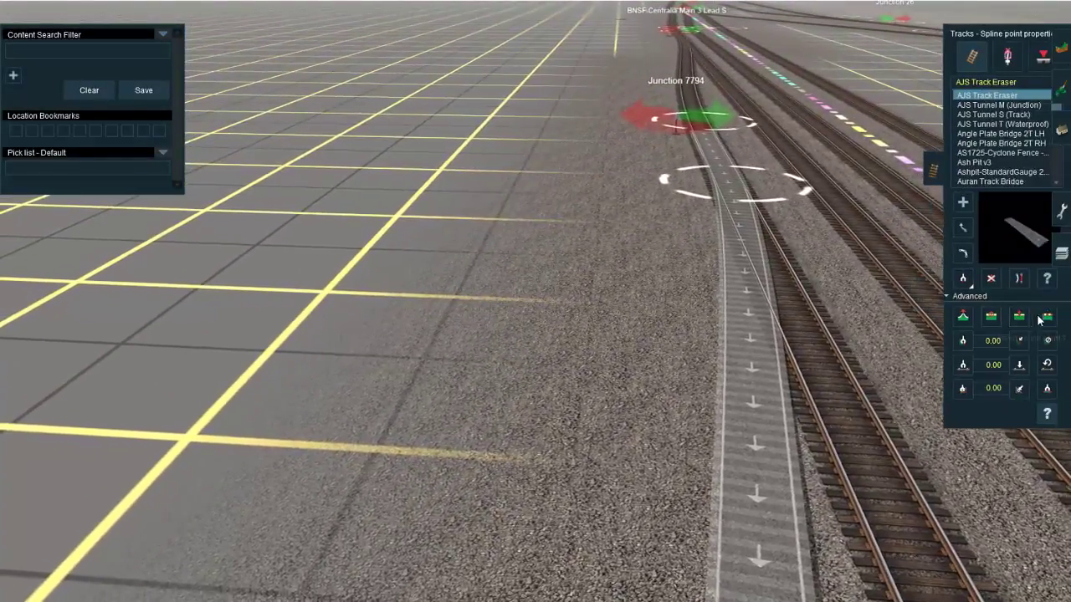
{"action": "left_click", "coordinate": [726, 192]}
{"action": "left_click", "coordinate": [527, 451]}
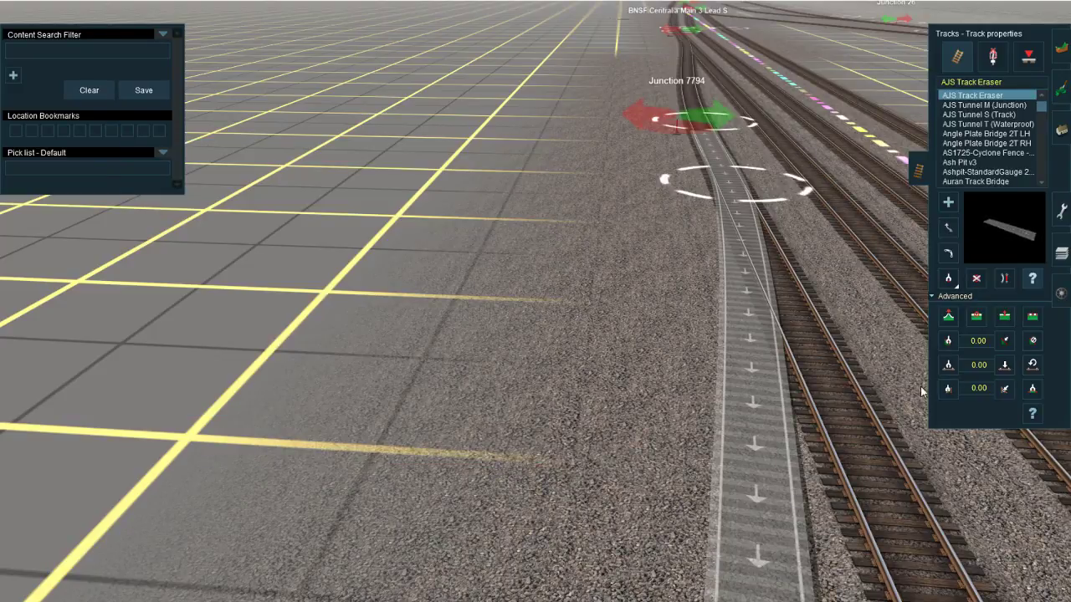
{"action": "left_click", "coordinate": [1033, 414]}
{"action": "left_click", "coordinate": [728, 189]}
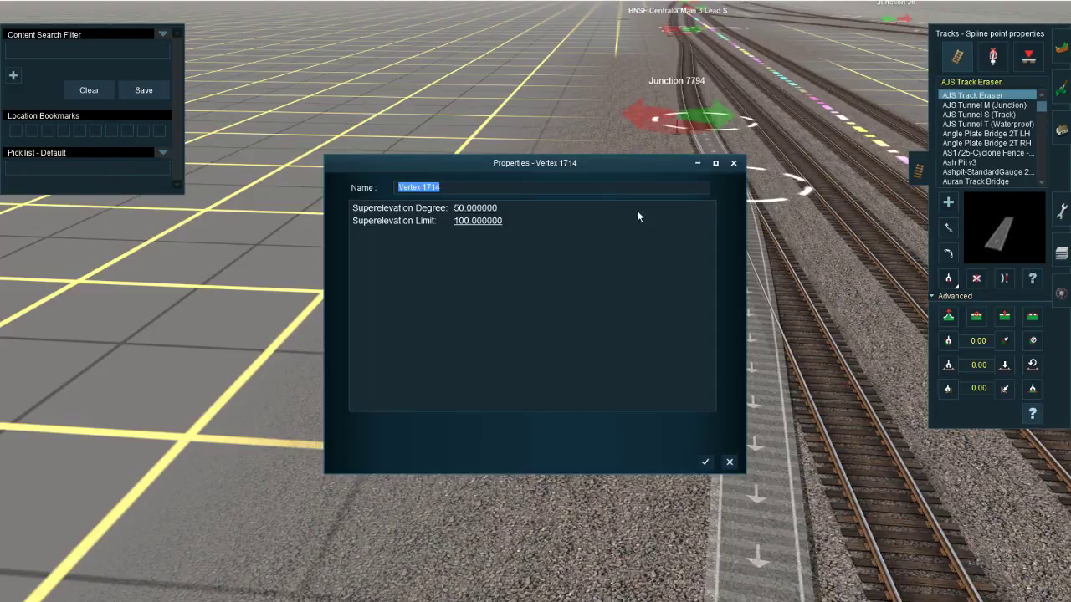
{"action": "left_click", "coordinate": [481, 209]}
{"action": "type", "text": "100"}
{"action": "key", "text": "Return"}
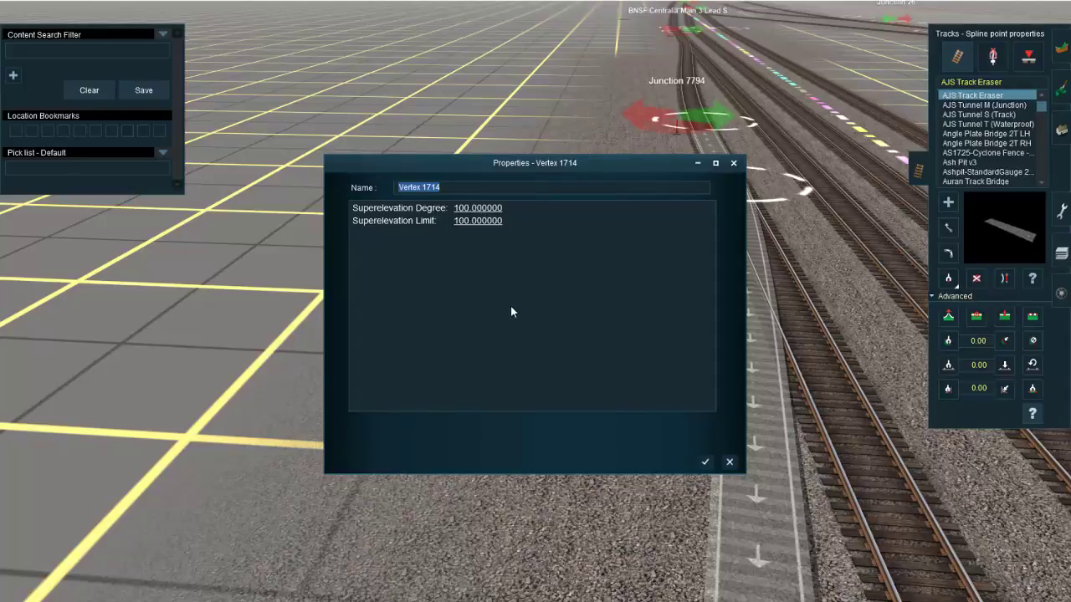
{"action": "left_click", "coordinate": [706, 463]}
{"action": "right_click", "coordinate": [497, 521]}
{"action": "scroll", "coordinate": [499, 518], "scroll_direction": "down", "scroll_amount": 3}
{"action": "key", "text": "a"}
{"action": "left_click", "coordinate": [620, 317]}
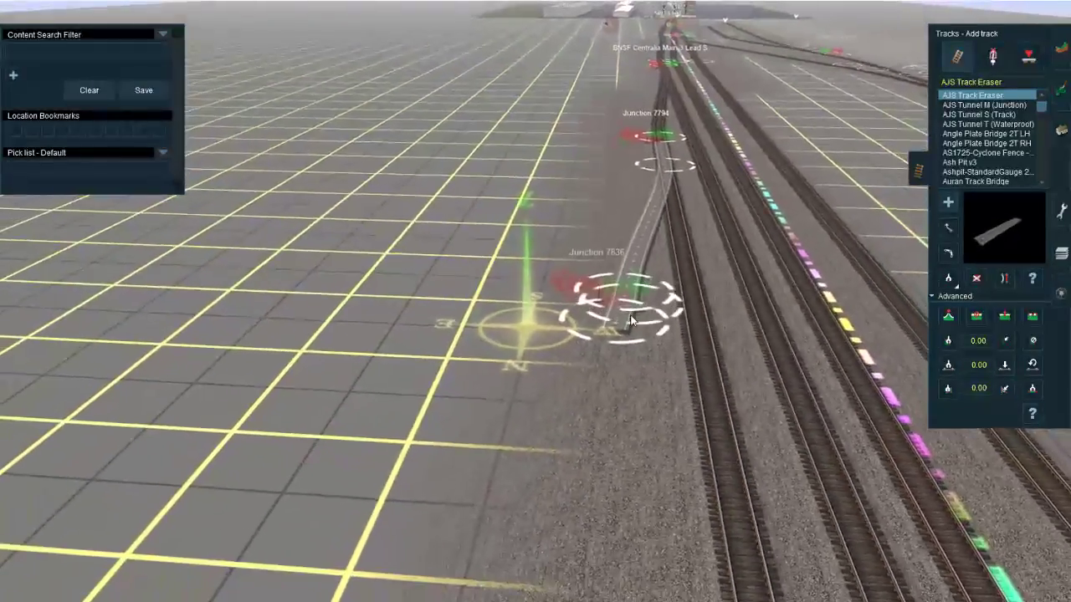
{"action": "key", "text": "ctrl+z"}
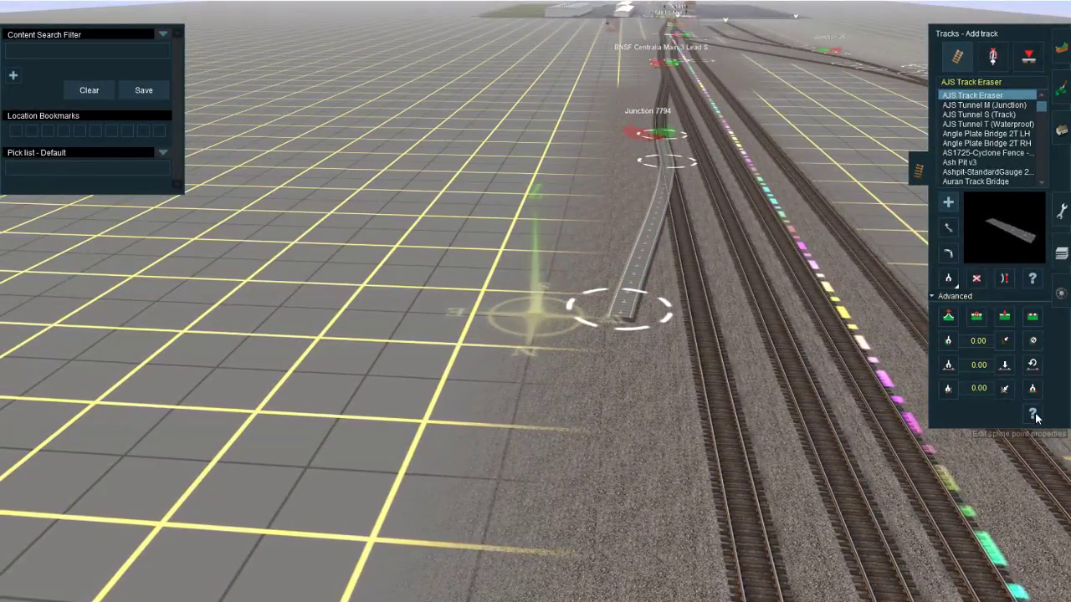
Step: Set the superelevation degree of the spline point at the eraser spur's open end to 100
{"action": "left_click", "coordinate": [1033, 415]}
{"action": "left_click", "coordinate": [588, 314]}
{"action": "left_click", "coordinate": [489, 209]}
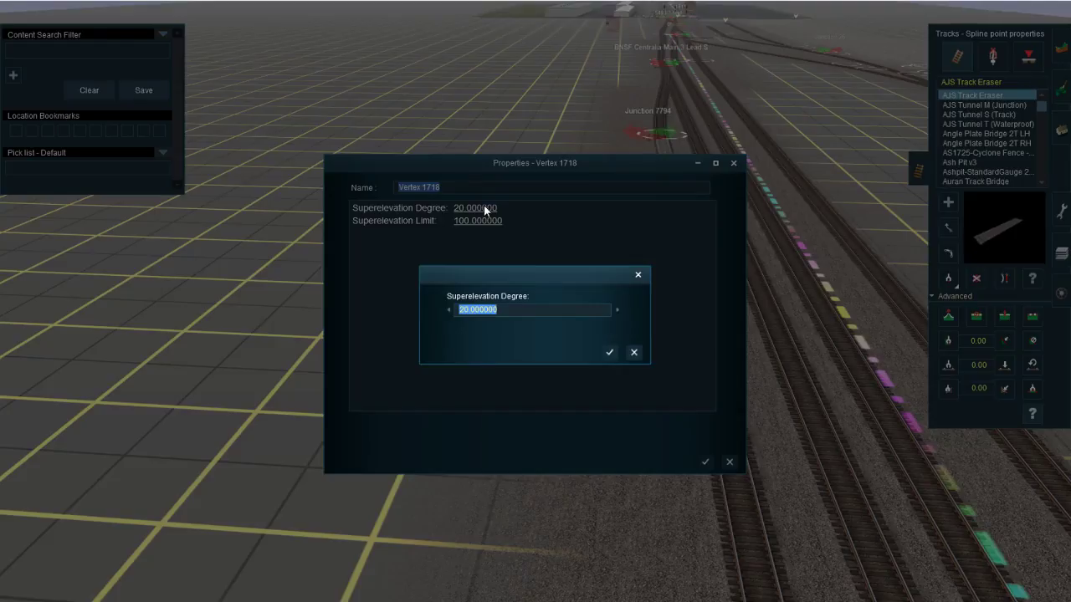
{"action": "type", "text": "100"}
{"action": "key", "text": "Return"}
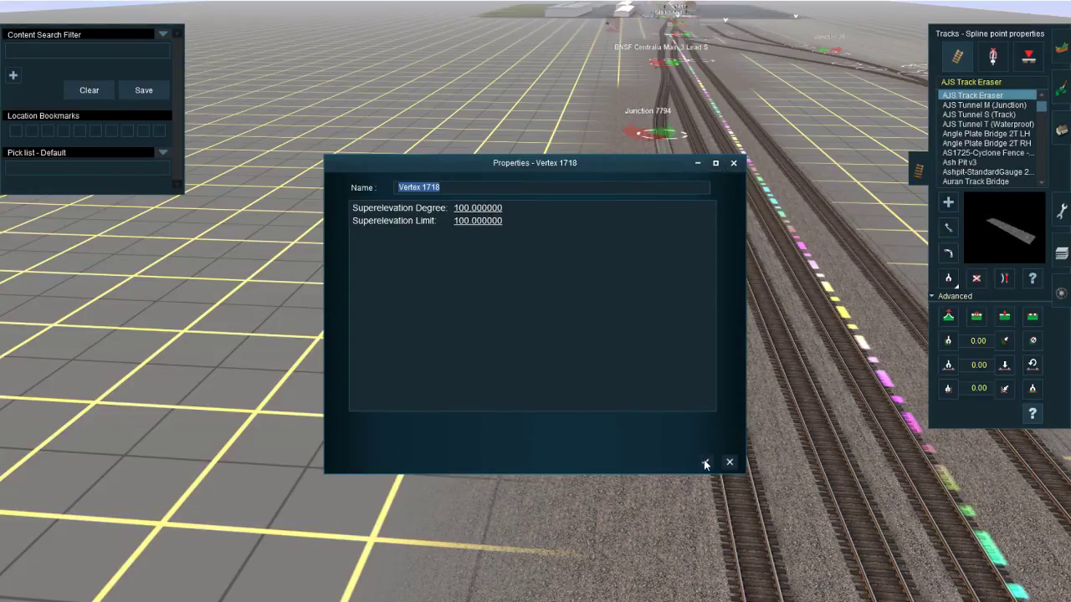
{"action": "left_click", "coordinate": [704, 462]}
Step: Test the spur's tilt with an SJ Hbbins881 wagon near its open end, viewing it from ground level, and delete the wagon
{"action": "left_click", "coordinate": [1062, 253]}
{"action": "left_click", "coordinate": [1061, 293]}
{"action": "right_click", "coordinate": [627, 261]}
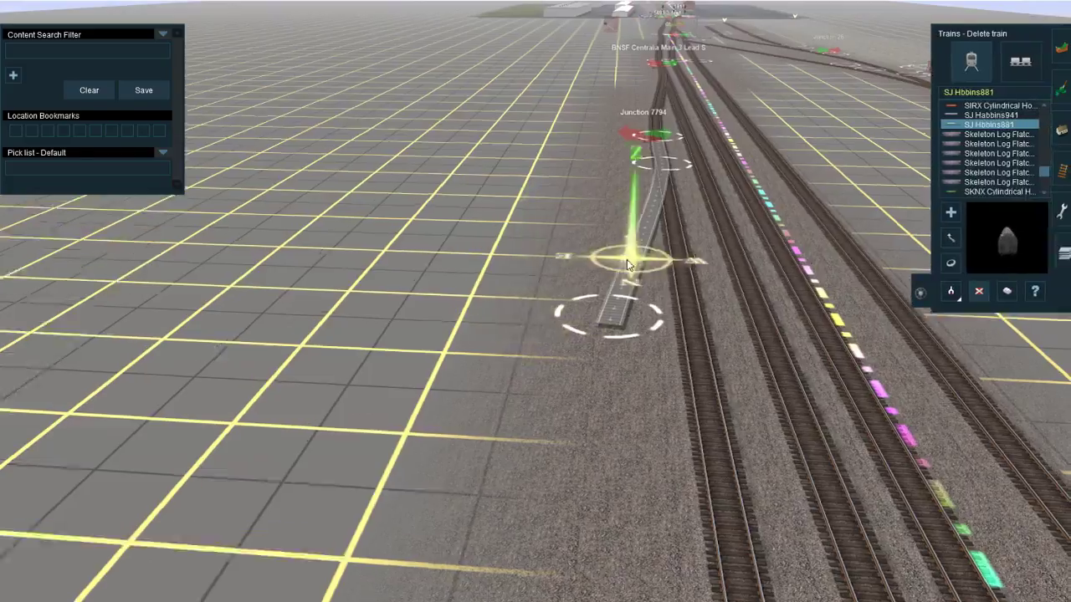
{"action": "key", "text": "a"}
{"action": "scroll", "coordinate": [577, 309], "scroll_direction": "up", "scroll_amount": 5}
{"action": "left_click", "coordinate": [593, 358]}
{"action": "right_click", "coordinate": [586, 330]}
{"action": "key", "text": "Down"}
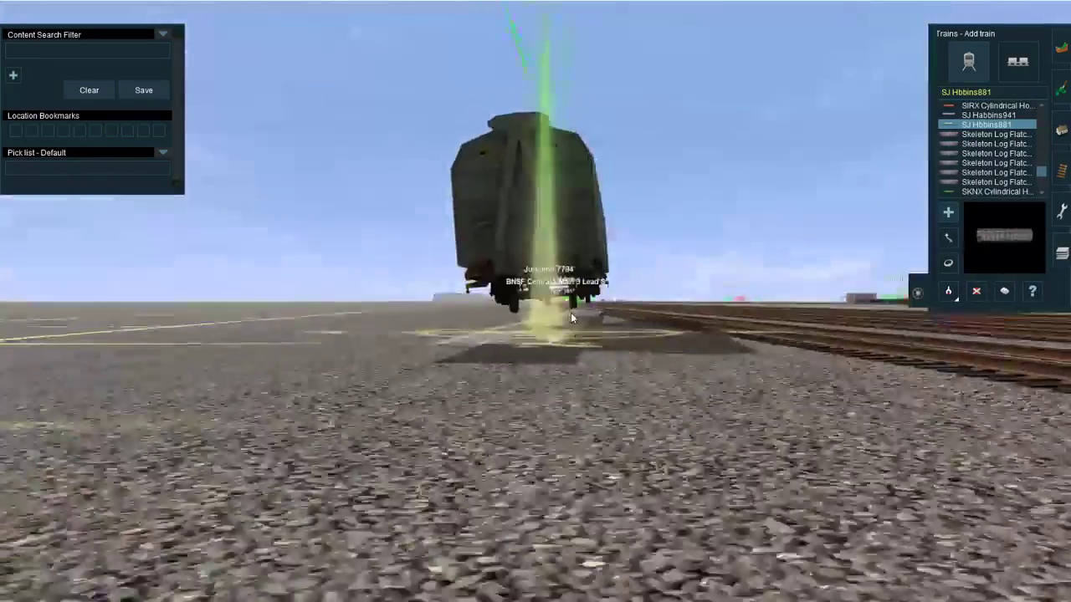
{"action": "key", "text": "Up"}
{"action": "key", "text": "Left"}
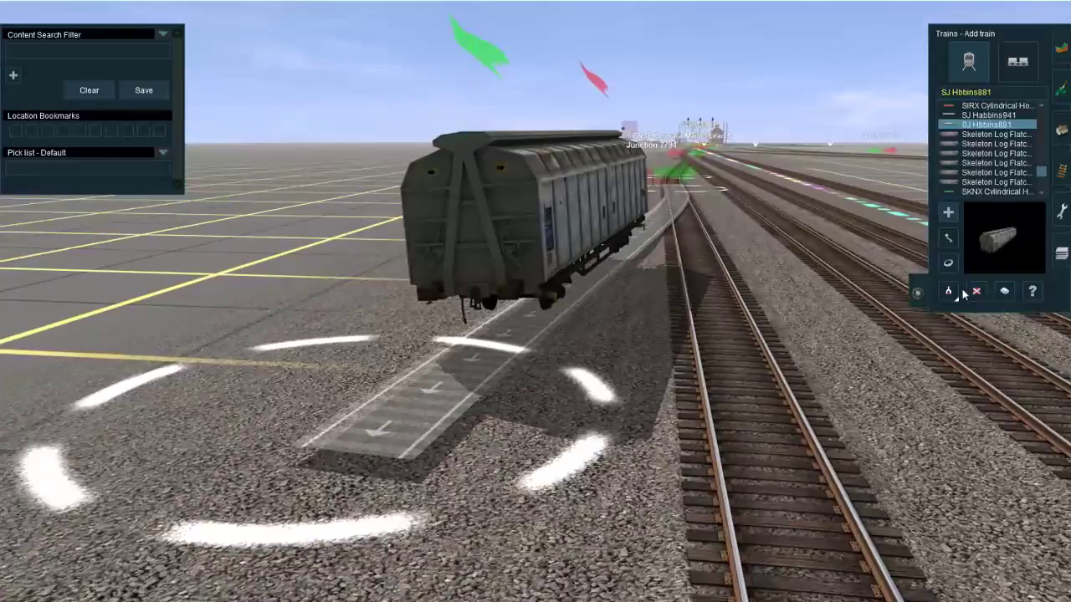
{"action": "key", "text": "d"}
{"action": "left_click", "coordinate": [504, 240]}
{"action": "key", "text": "Down"}
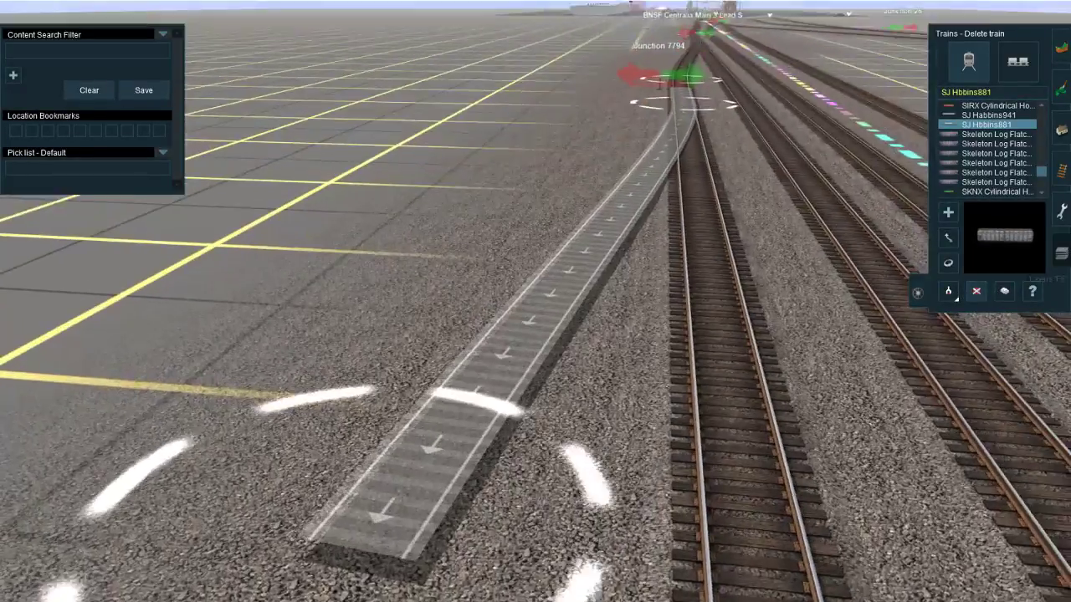
Step: Set the superelevation degree of the spline point at the eraser spur's open end to 0
{"action": "left_click", "coordinate": [1061, 170]}
{"action": "left_click", "coordinate": [1033, 280]}
{"action": "left_click", "coordinate": [1034, 420]}
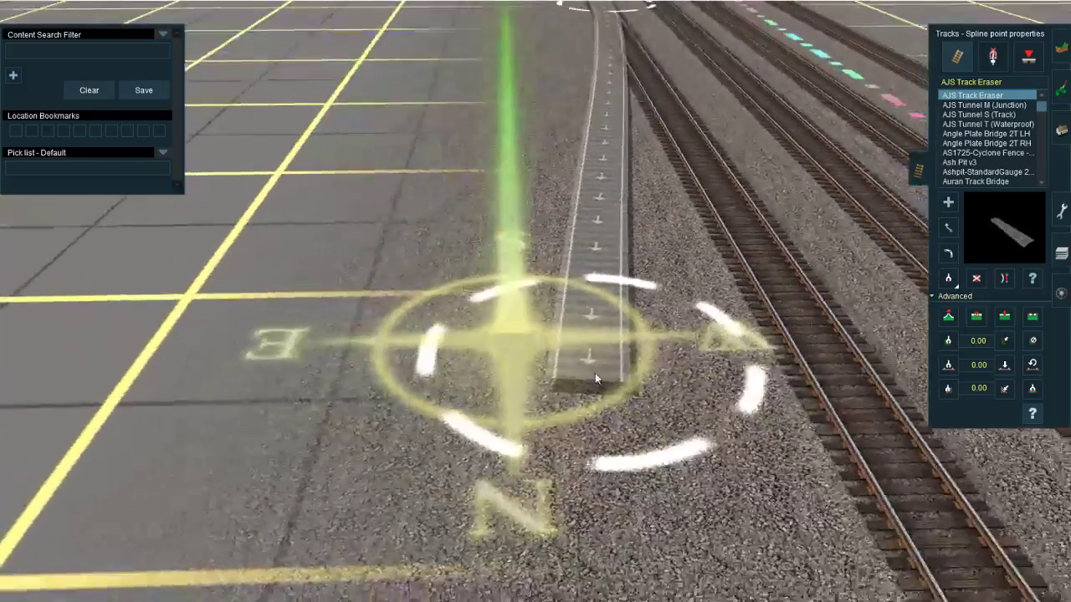
{"action": "left_click", "coordinate": [596, 358]}
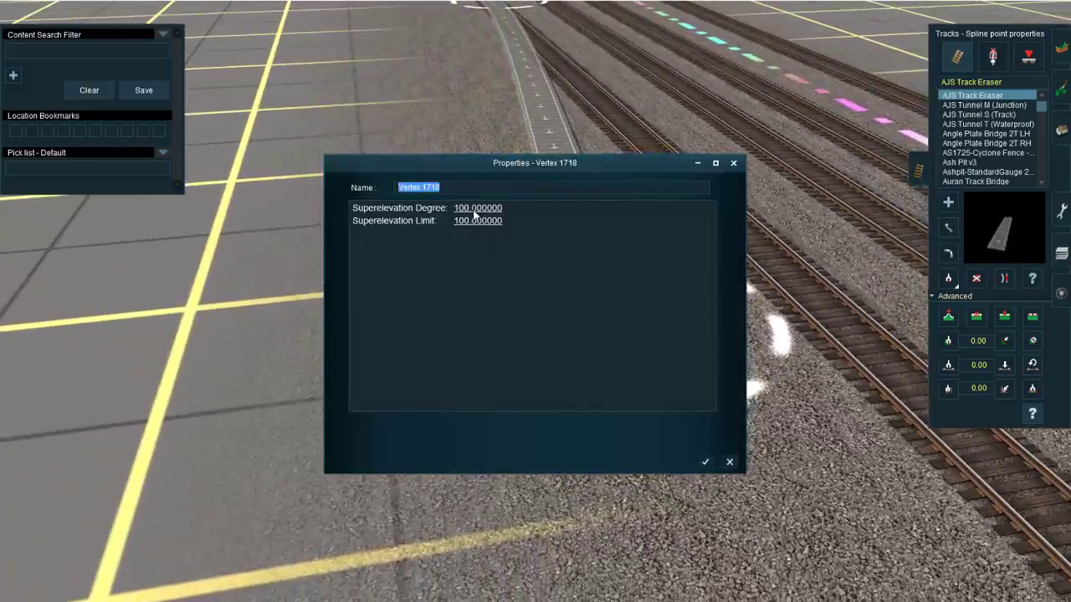
{"action": "left_click", "coordinate": [473, 211]}
{"action": "type", "text": "0"}
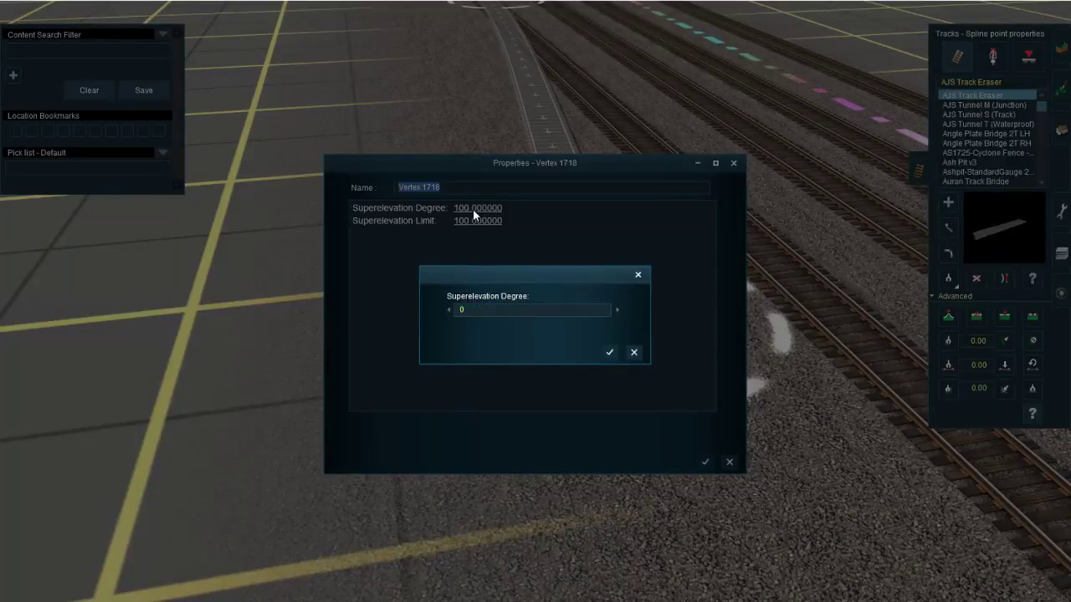
{"action": "key", "text": "Return"}
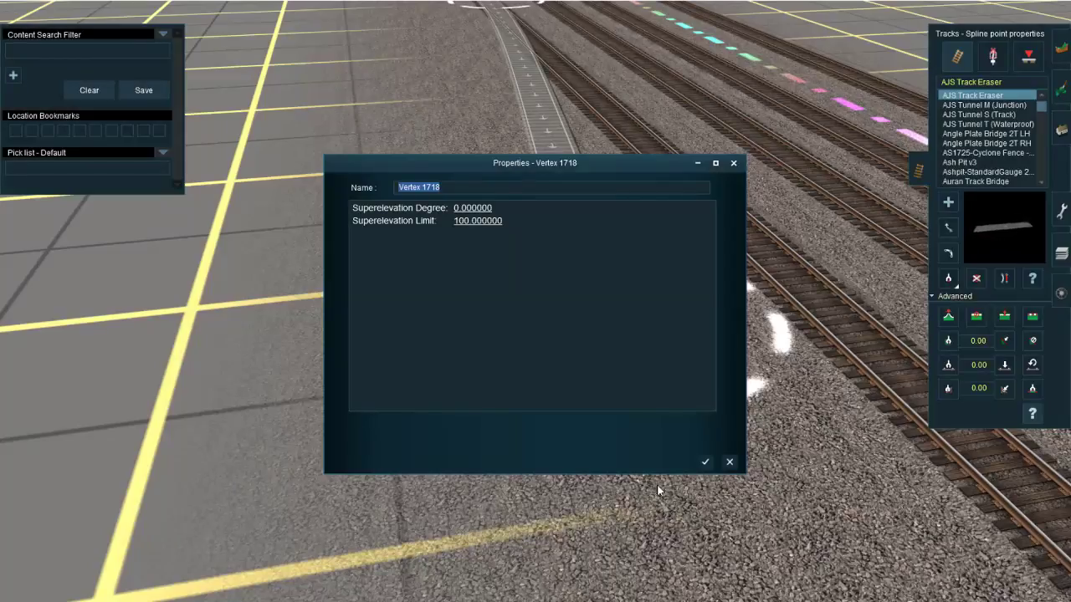
{"action": "left_click", "coordinate": [707, 462]}
Step: Place an SJ Hbbins881 wagon at the spur's open end to check the levelled end point, and delete it
{"action": "left_click", "coordinate": [1061, 293]}
{"action": "scroll", "coordinate": [557, 289], "scroll_direction": "up", "scroll_amount": 5}
{"action": "left_click", "coordinate": [593, 147]}
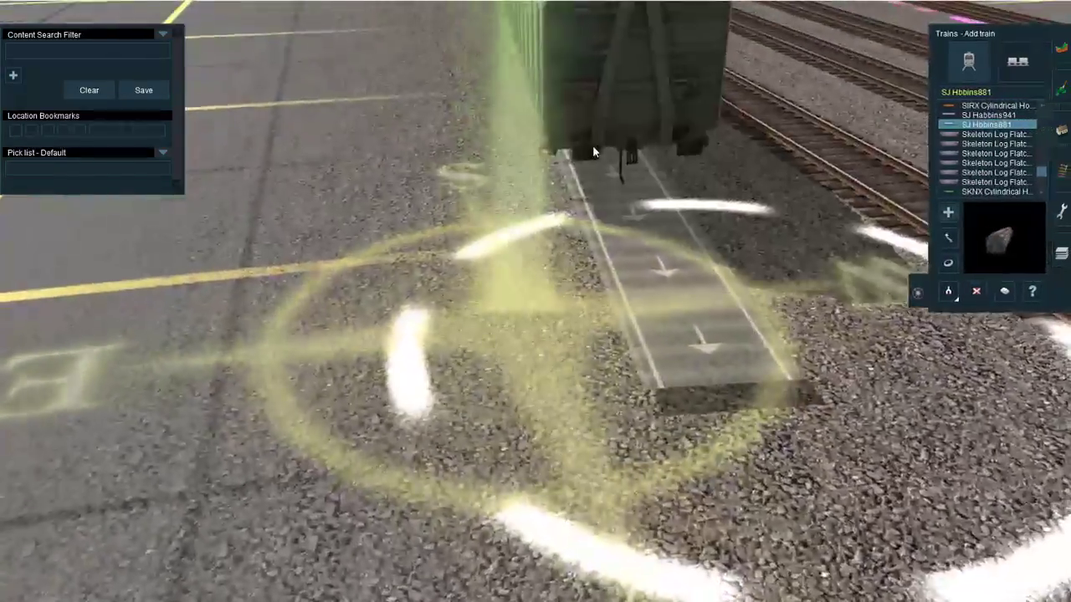
{"action": "right_click", "coordinate": [582, 174]}
{"action": "key", "text": "d"}
{"action": "left_click", "coordinate": [544, 277]}
{"action": "right_click", "coordinate": [481, 158]}
{"action": "scroll", "coordinate": [481, 158], "scroll_direction": "down", "scroll_amount": 5}
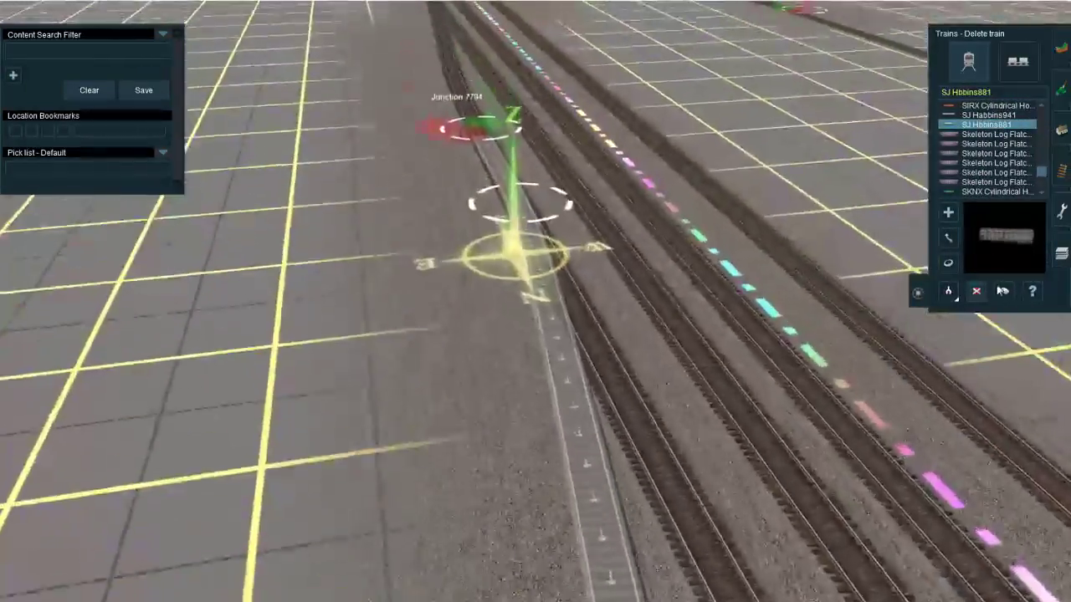
Step: Set the superelevation degree of the spur's middle spline point near Junction 7794 to 150
{"action": "left_click", "coordinate": [1061, 172]}
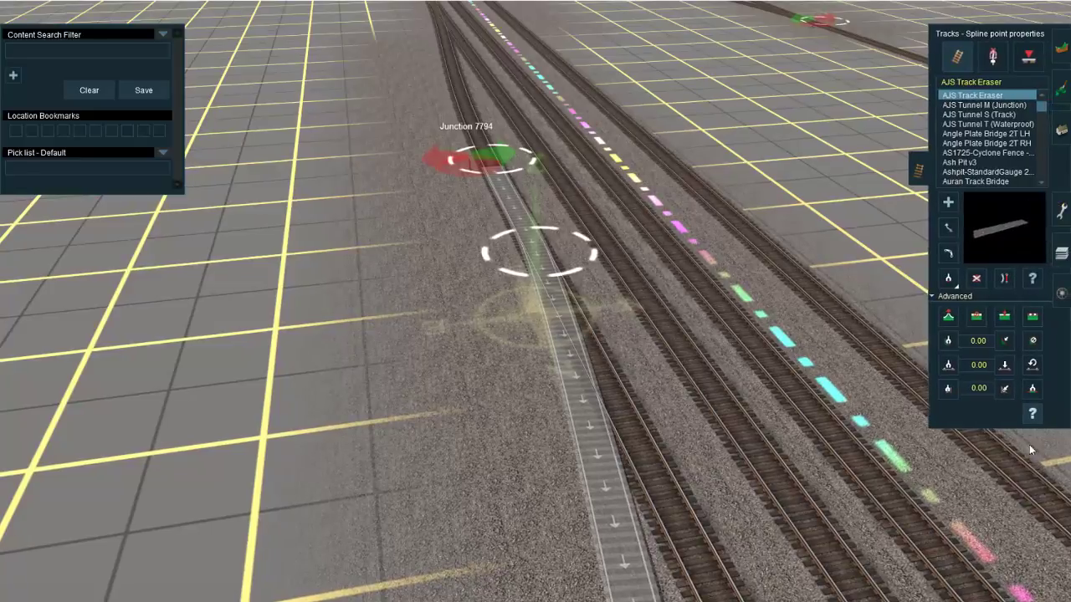
{"action": "left_click", "coordinate": [559, 272]}
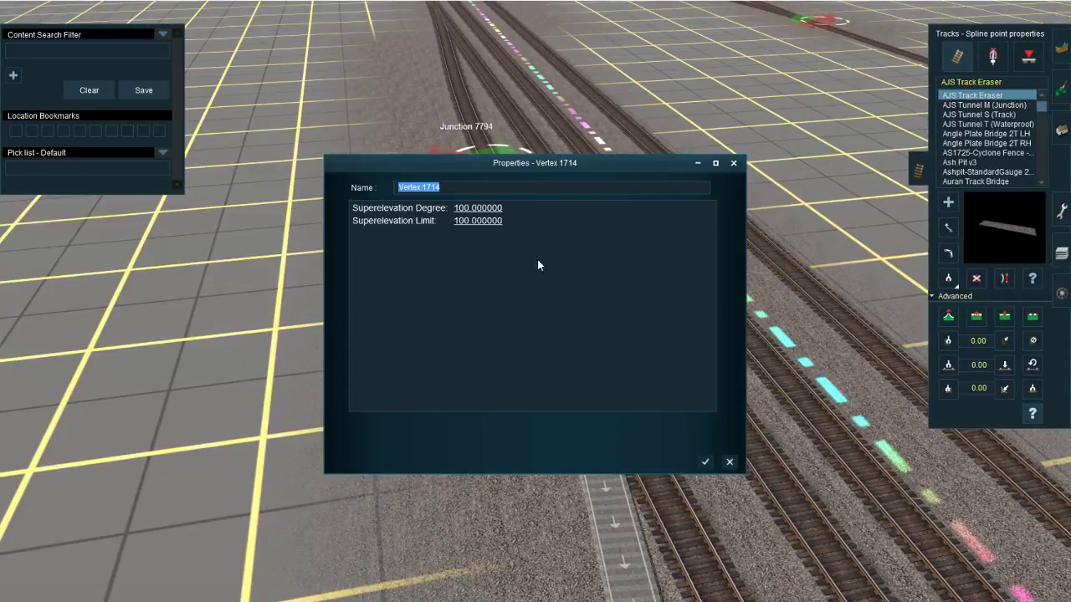
{"action": "left_click", "coordinate": [472, 222]}
{"action": "type", "text": "2"}
{"action": "key", "text": "Return"}
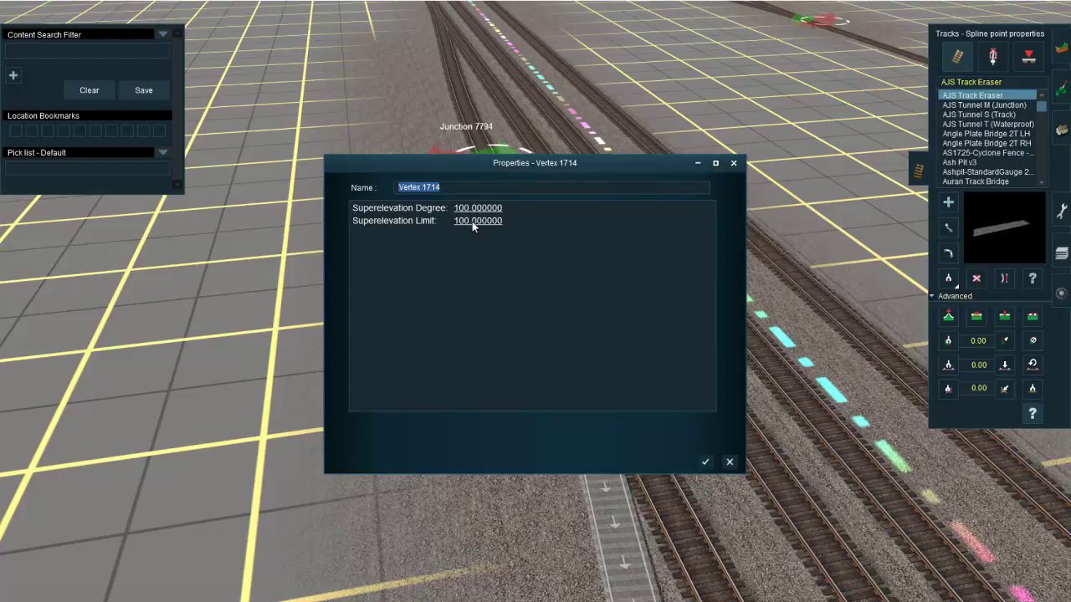
{"action": "left_click", "coordinate": [482, 208]}
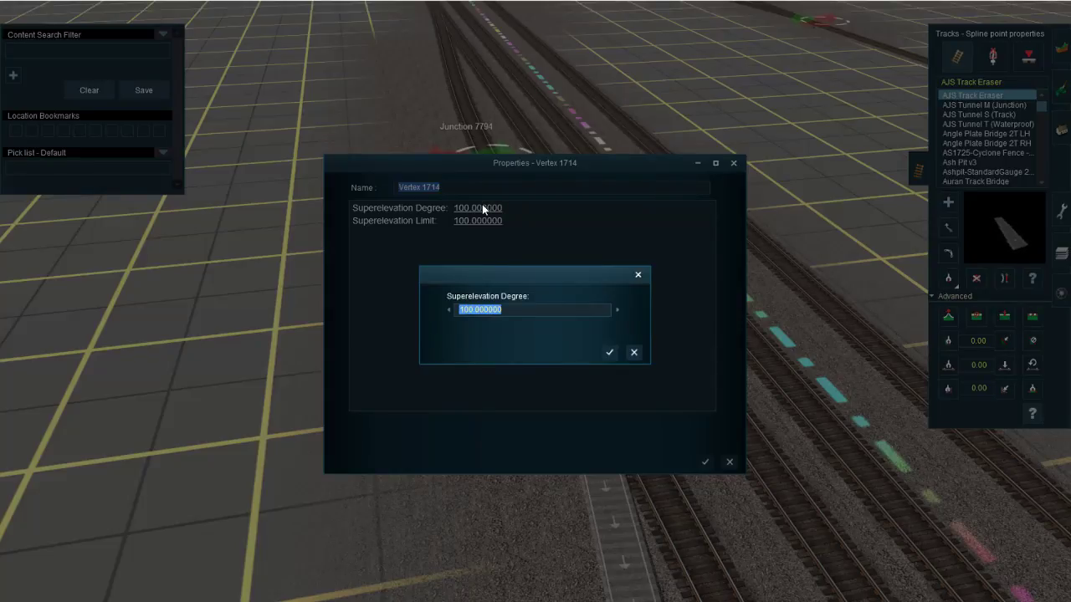
{"action": "type", "text": "150"}
{"action": "key", "text": "Return"}
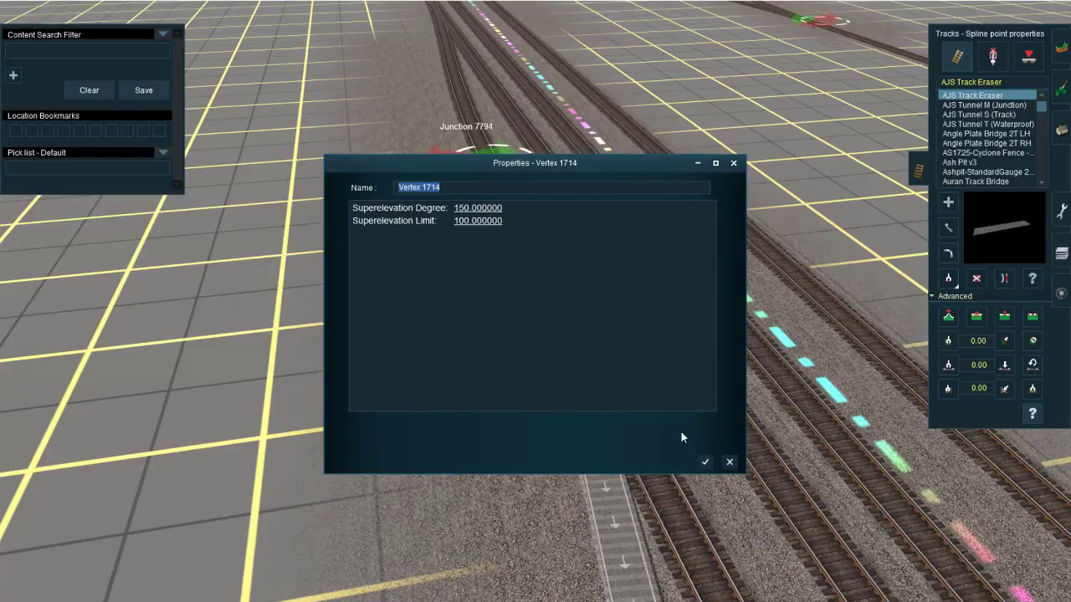
{"action": "left_click", "coordinate": [705, 462]}
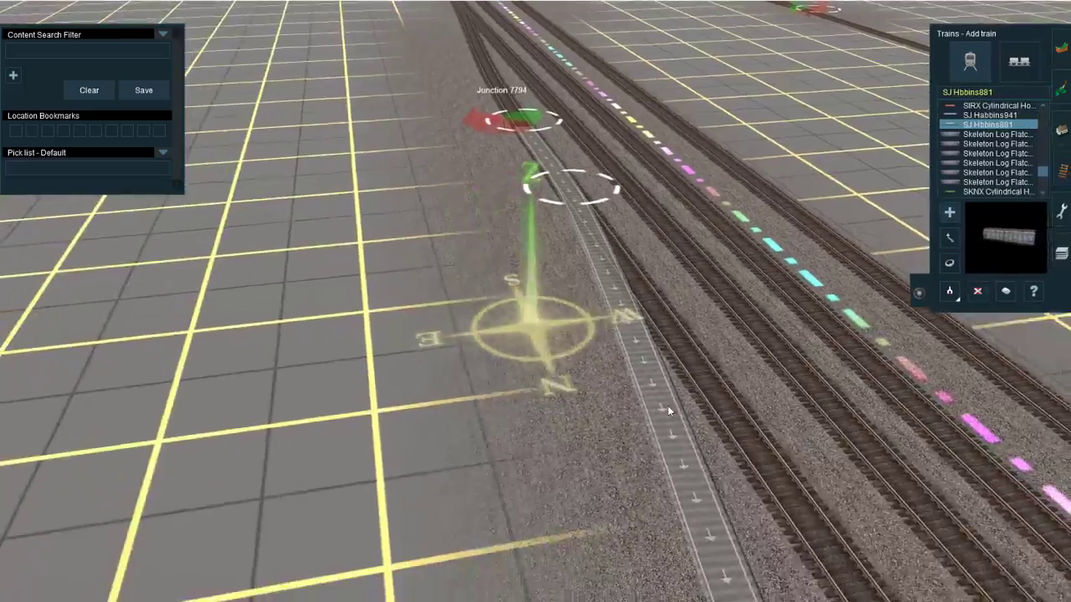
Step: Check the tilt of an SJ Hbbins881 wagon placed midway along the eraser spur, and delete the wagon
{"action": "left_click", "coordinate": [668, 406]}
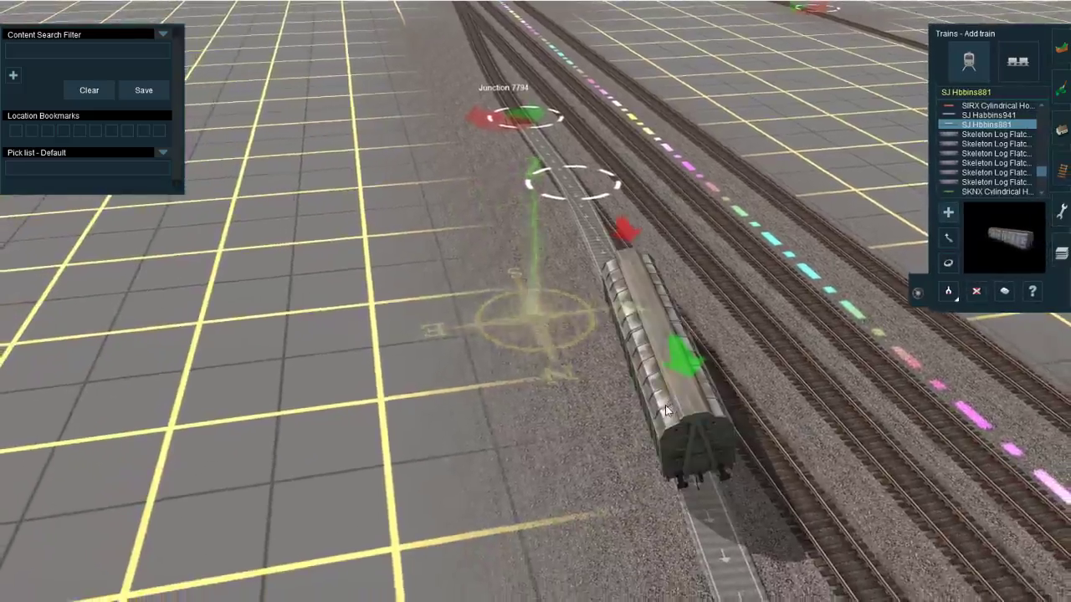
{"action": "right_click", "coordinate": [665, 405]}
{"action": "scroll", "coordinate": [504, 309], "scroll_direction": "up", "scroll_amount": 3}
{"action": "right_click_drag", "start_coordinate": [504, 309], "coordinate": [542, 319]}
{"action": "scroll", "coordinate": [573, 329], "scroll_direction": "down", "scroll_amount": 3}
{"action": "scroll", "coordinate": [541, 321], "scroll_direction": "down", "scroll_amount": 2}
{"action": "key", "text": "d"}
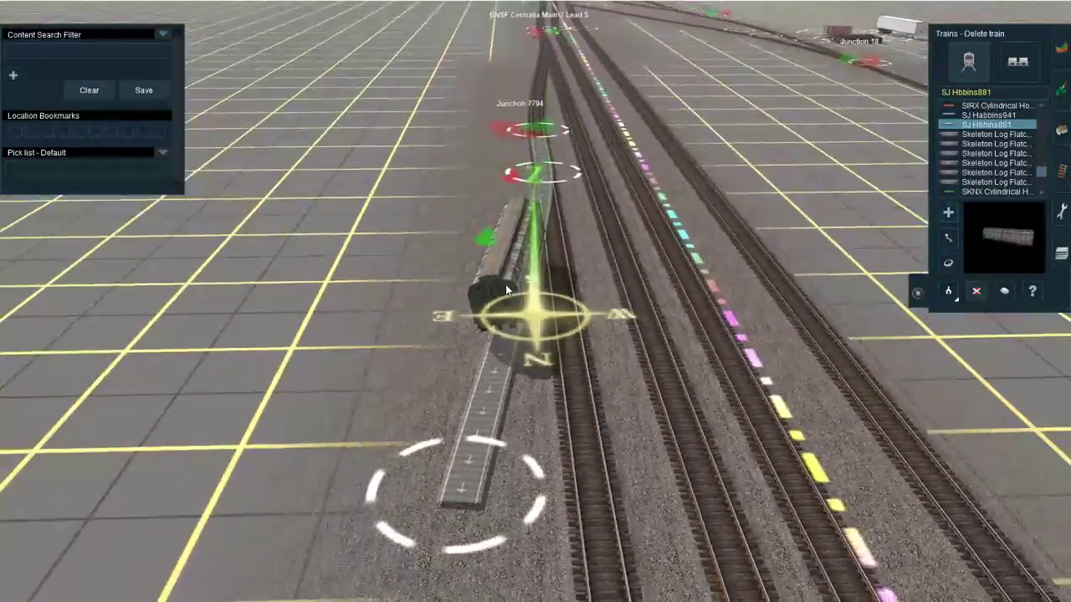
{"action": "left_click", "coordinate": [505, 284]}
{"action": "right_click", "coordinate": [434, 283]}
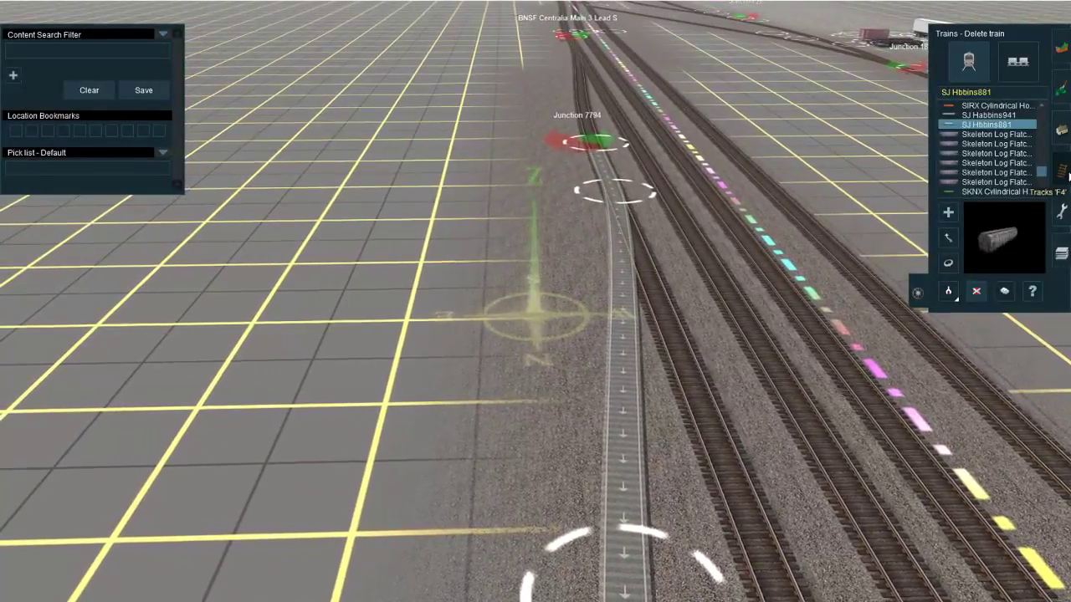
Step: Set the superelevation degree of the eraser spur's middle spline point to 250
{"action": "key", "text": "F4"}
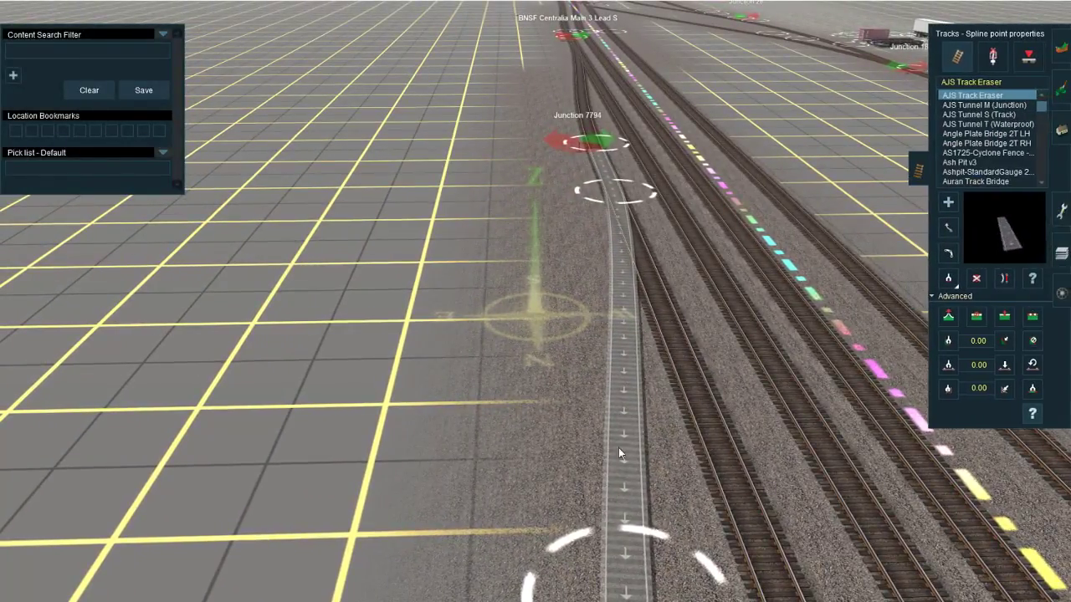
{"action": "left_click", "coordinate": [614, 210]}
{"action": "left_click", "coordinate": [481, 209]}
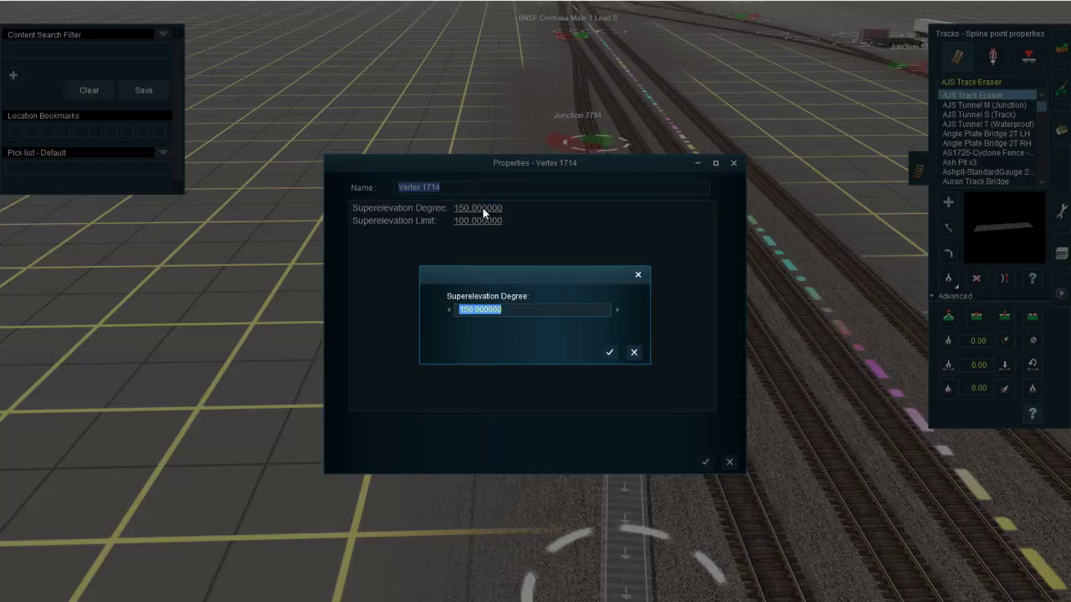
{"action": "key", "text": "Return"}
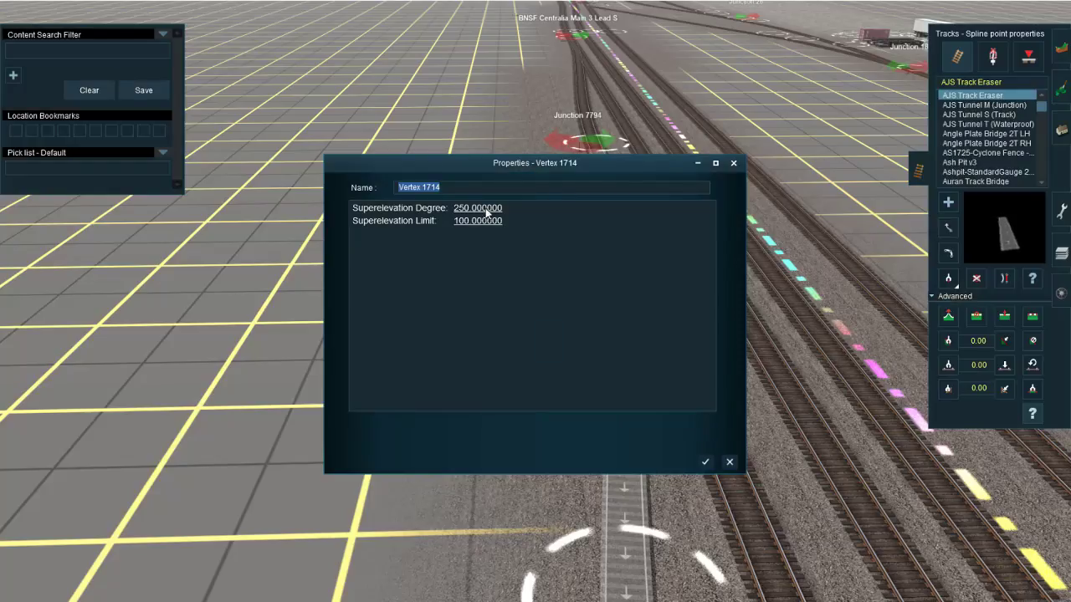
{"action": "left_click", "coordinate": [705, 461]}
Step: Test the steeper superelevation with an SJ Hbbins881 wagon on the spur, viewing it from the junction side at track level, and delete the wagon
{"action": "left_click", "coordinate": [1060, 253]}
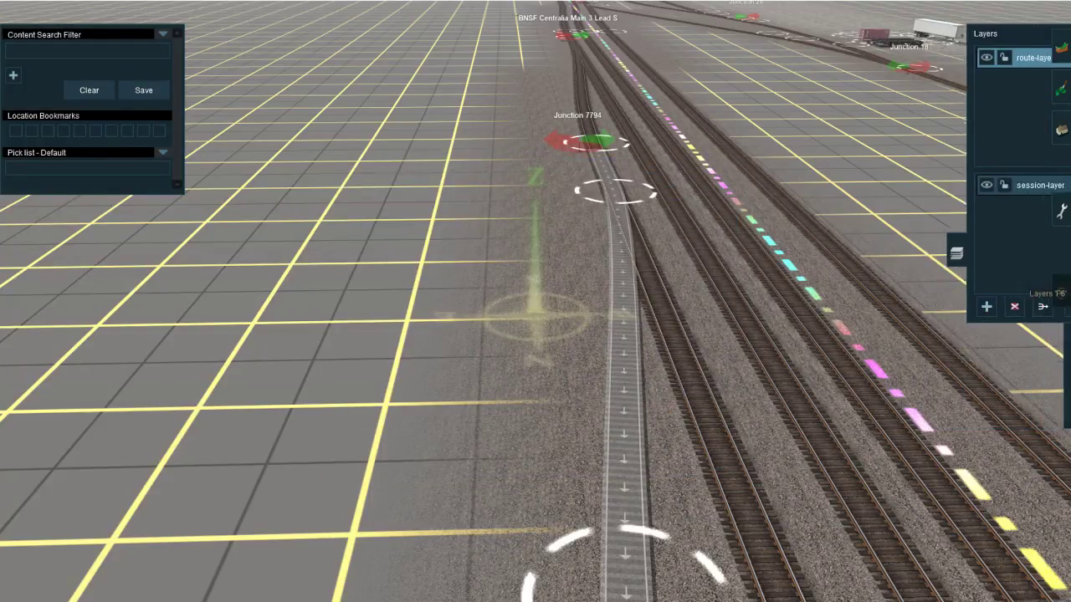
{"action": "left_click", "coordinate": [1061, 293]}
{"action": "scroll", "coordinate": [600, 355], "scroll_direction": "up", "scroll_amount": 3}
{"action": "left_click", "coordinate": [668, 311]}
{"action": "right_click_drag", "start_coordinate": [592, 302], "coordinate": [399, 474]}
{"action": "scroll", "coordinate": [398, 473], "scroll_direction": "down", "scroll_amount": 5}
{"action": "right_click", "coordinate": [208, 404]}
{"action": "right_click_drag", "start_coordinate": [208, 403], "coordinate": [677, 332]}
{"action": "scroll", "coordinate": [536, 331], "scroll_direction": "up", "scroll_amount": 5}
{"action": "key", "text": "Down"}
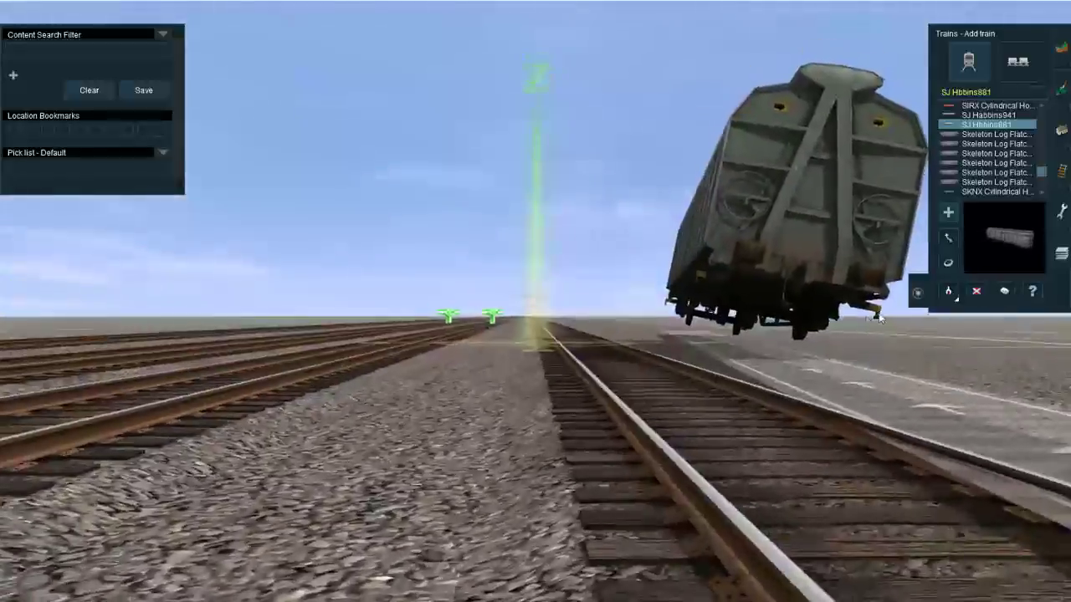
{"action": "key", "text": "Up"}
{"action": "key", "text": "Right"}
{"action": "left_click", "coordinate": [975, 291]}
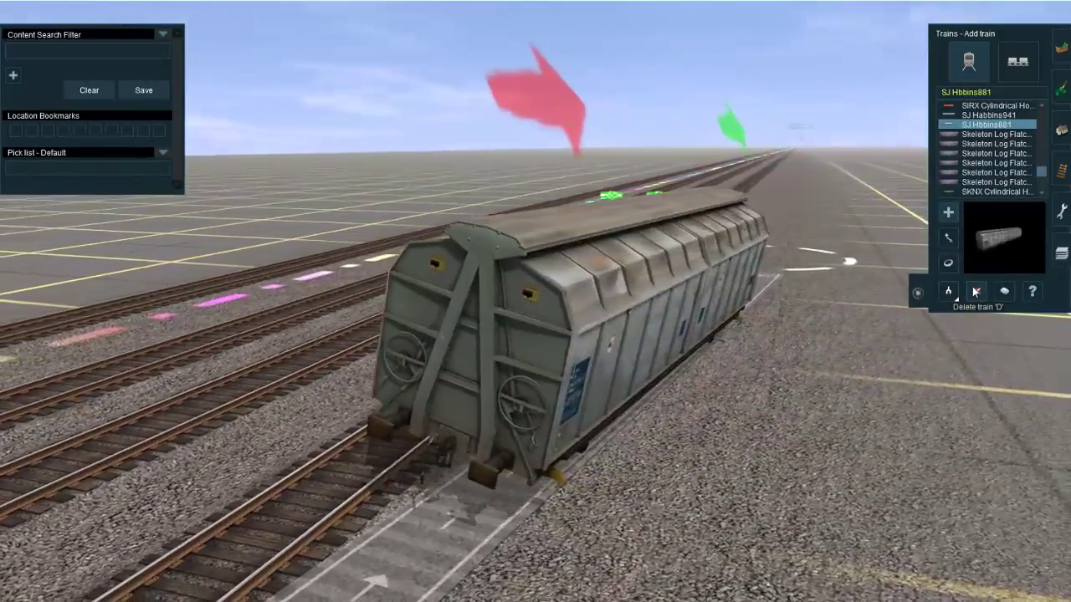
{"action": "left_click", "coordinate": [761, 326]}
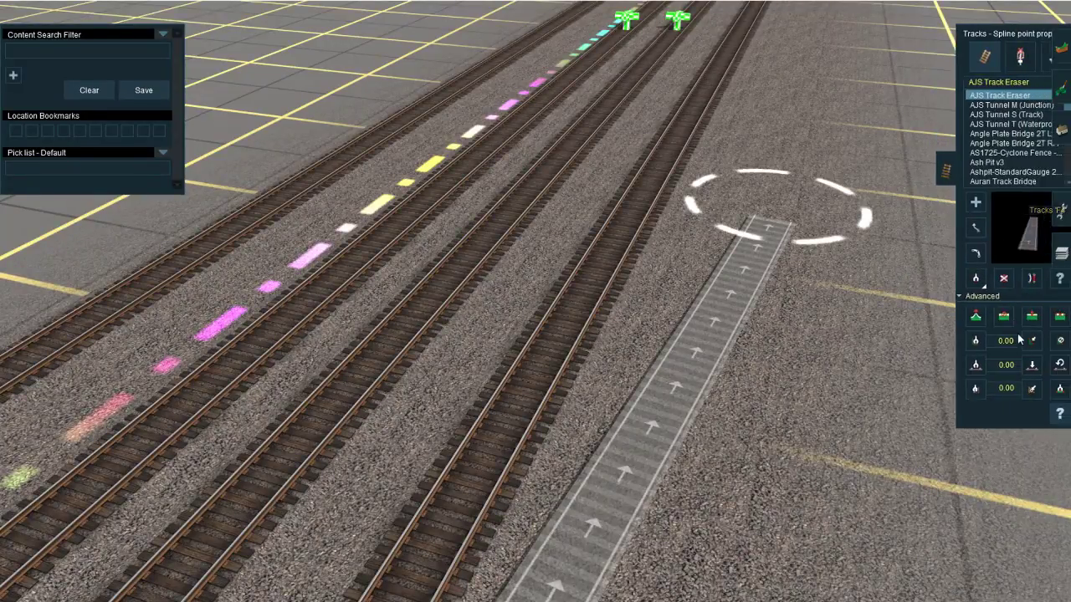
Step: Set the superelevation degree of the eraser spur's middle spline point to 550
{"action": "key", "text": "Down"}
{"action": "scroll", "coordinate": [452, 418], "scroll_direction": "down", "scroll_amount": 5}
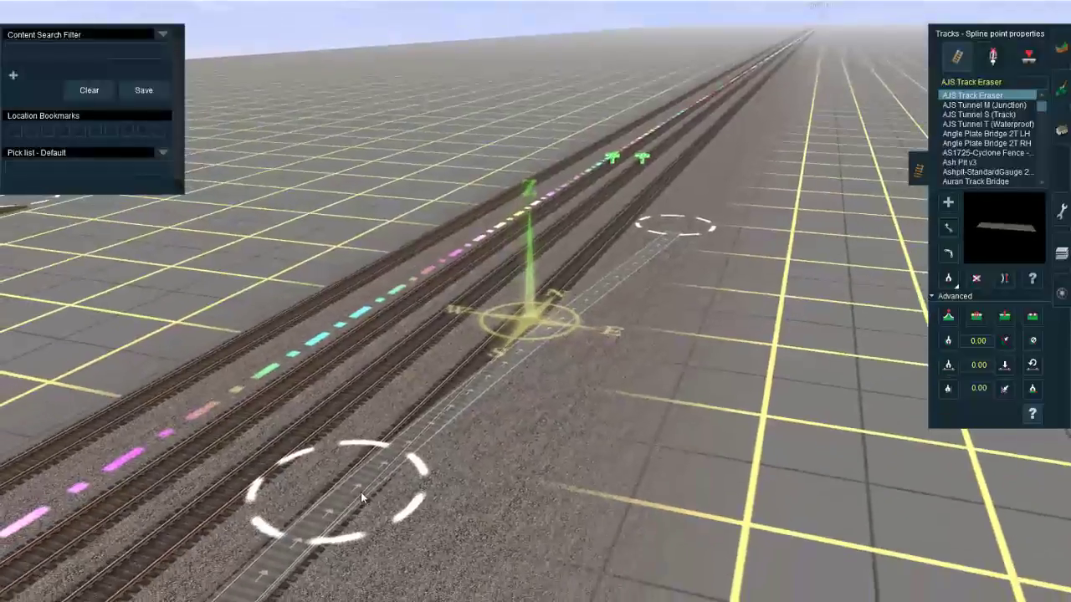
{"action": "left_click", "coordinate": [360, 492]}
{"action": "left_click", "coordinate": [464, 211]}
{"action": "type", "text": "550"}
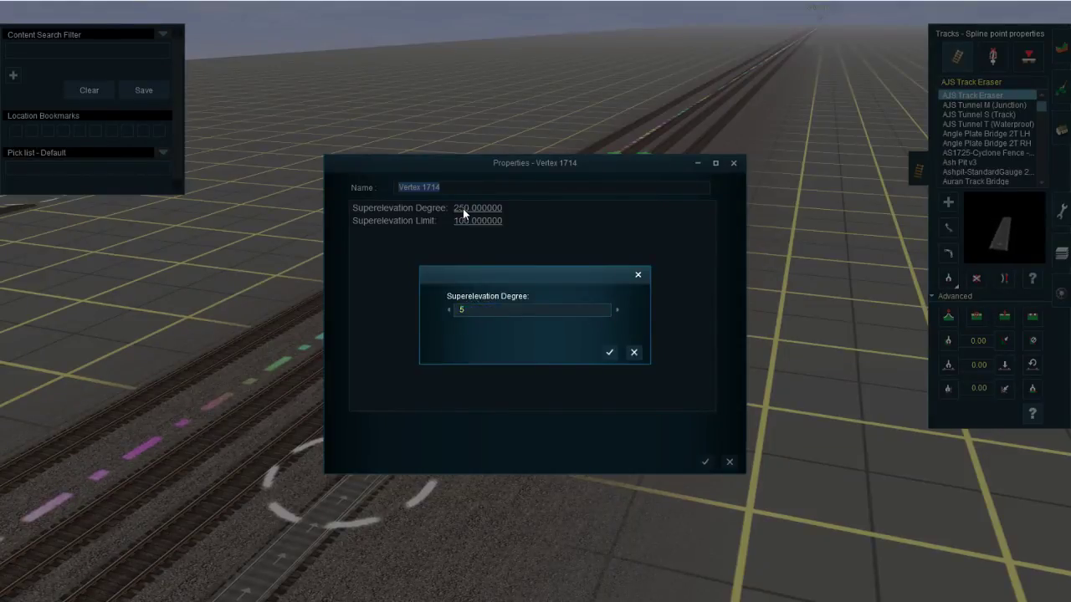
{"action": "key", "text": "Return"}
{"action": "left_click", "coordinate": [705, 462]}
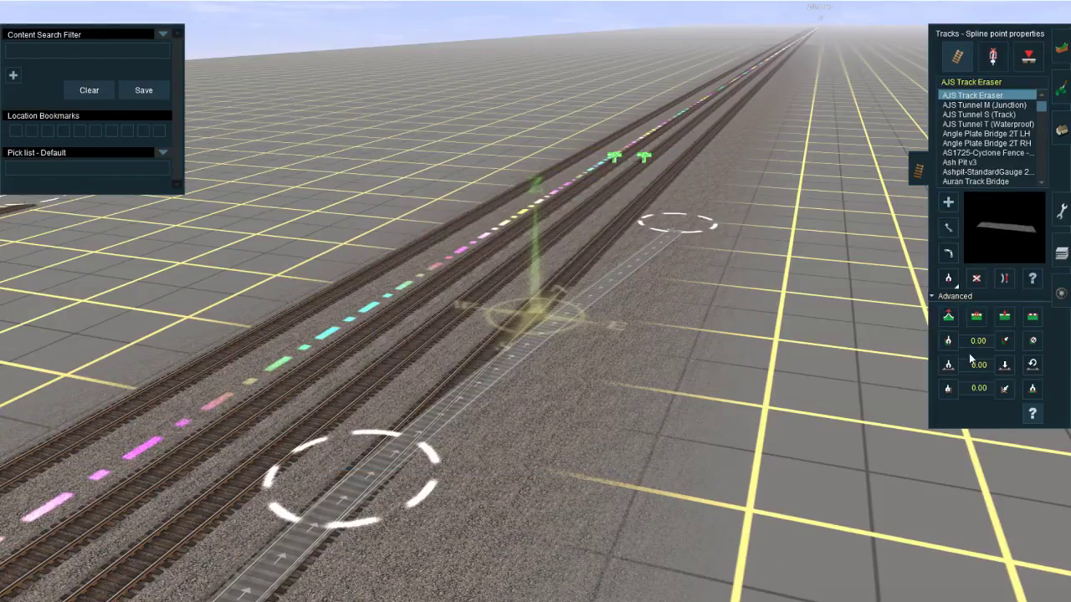
Step: Test the steeper spur by placing an SJ Hbbins881 wagon midway, viewing its tilt at track level from the end and side, and deleting it
{"action": "left_click", "coordinate": [1061, 292]}
{"action": "left_click", "coordinate": [609, 266]}
{"action": "scroll", "coordinate": [528, 345], "scroll_direction": "up", "scroll_amount": 5}
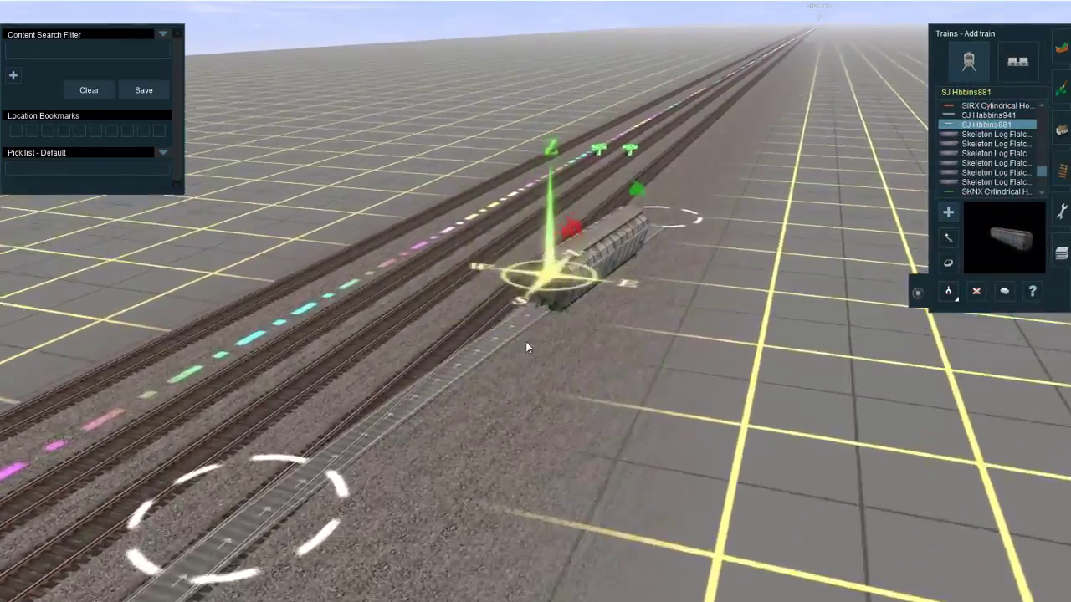
{"action": "right_click", "coordinate": [527, 331]}
{"action": "key", "text": "Down"}
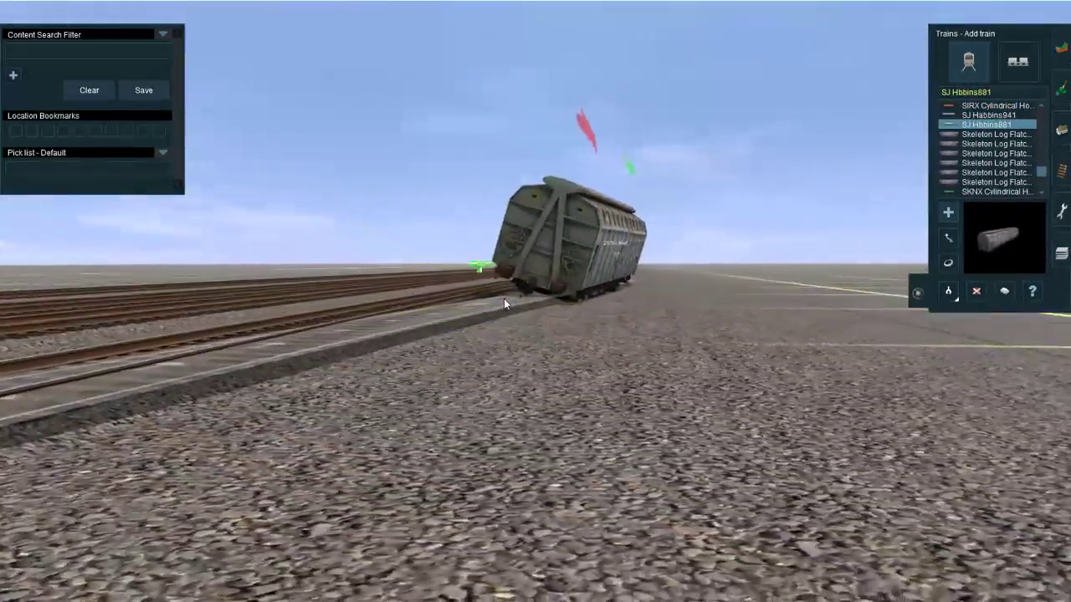
{"action": "right_click", "coordinate": [491, 301]}
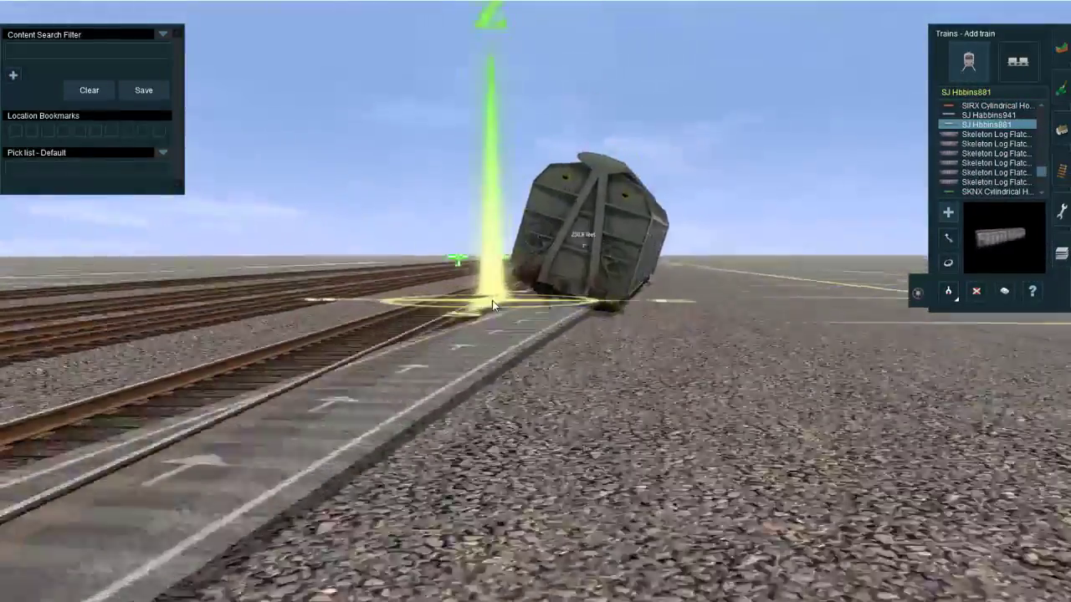
{"action": "key", "text": "Up"}
{"action": "key", "text": "Right"}
{"action": "left_click", "coordinate": [975, 295]}
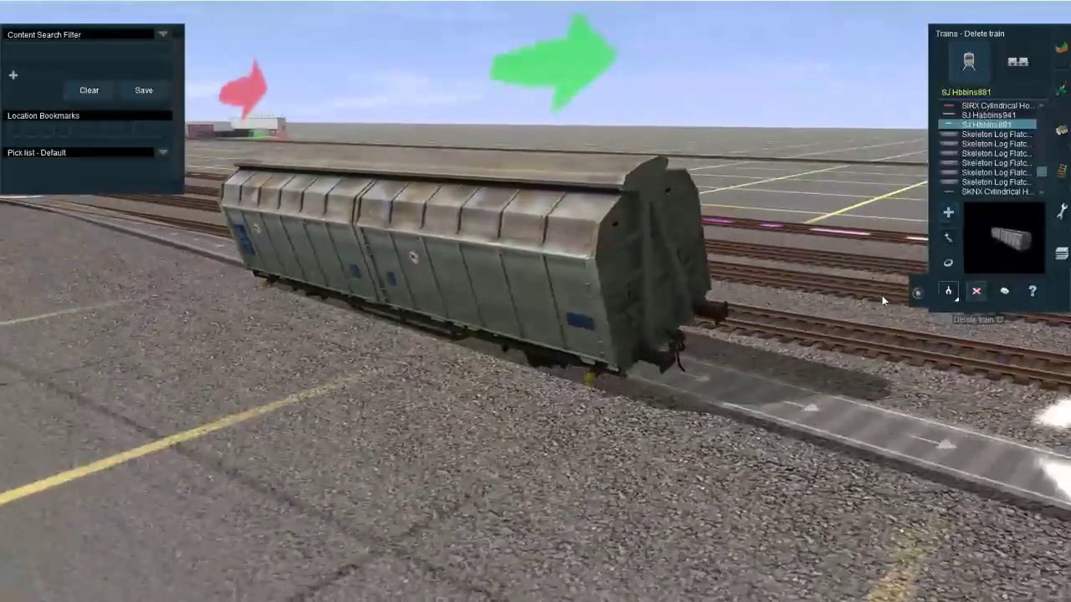
{"action": "left_click", "coordinate": [699, 287]}
Step: Find the EMD locomotives in the train list, check an EMD SD40-2 BNSF H3 #6821 on the eraser spur, and delete it
{"action": "left_click", "coordinate": [952, 95]}
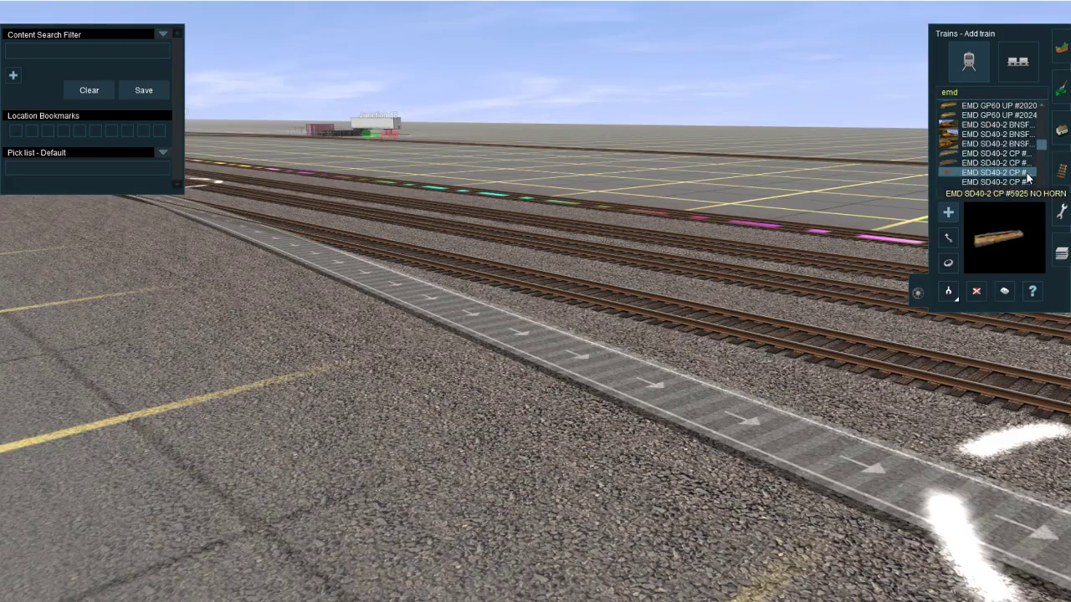
{"action": "right_click", "coordinate": [727, 387]}
{"action": "key", "text": "Down"}
{"action": "left_click", "coordinate": [478, 307]}
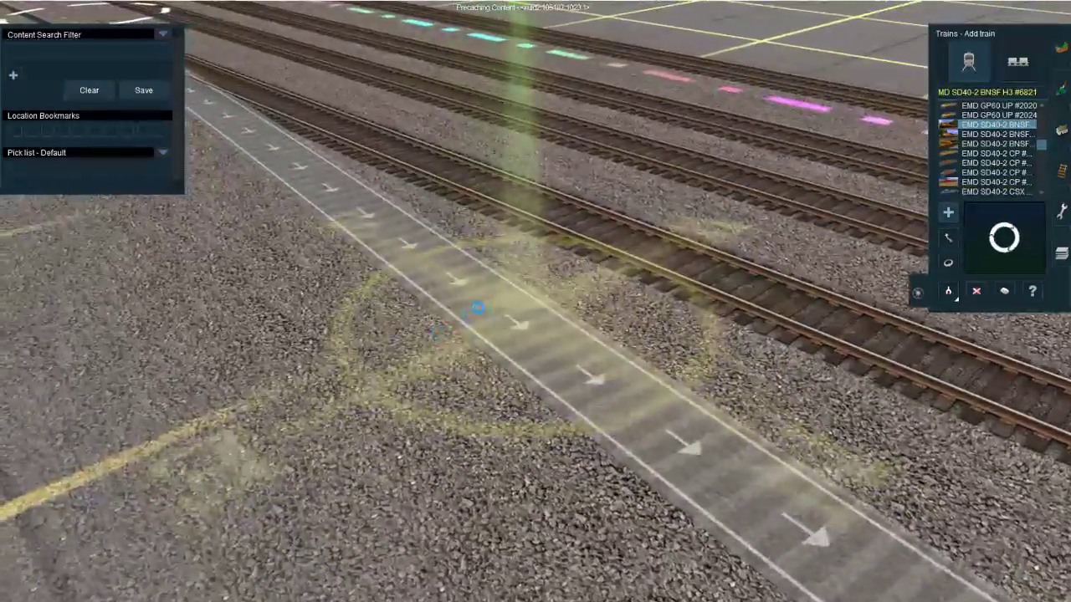
{"action": "key", "text": "Down"}
{"action": "key", "text": "Right"}
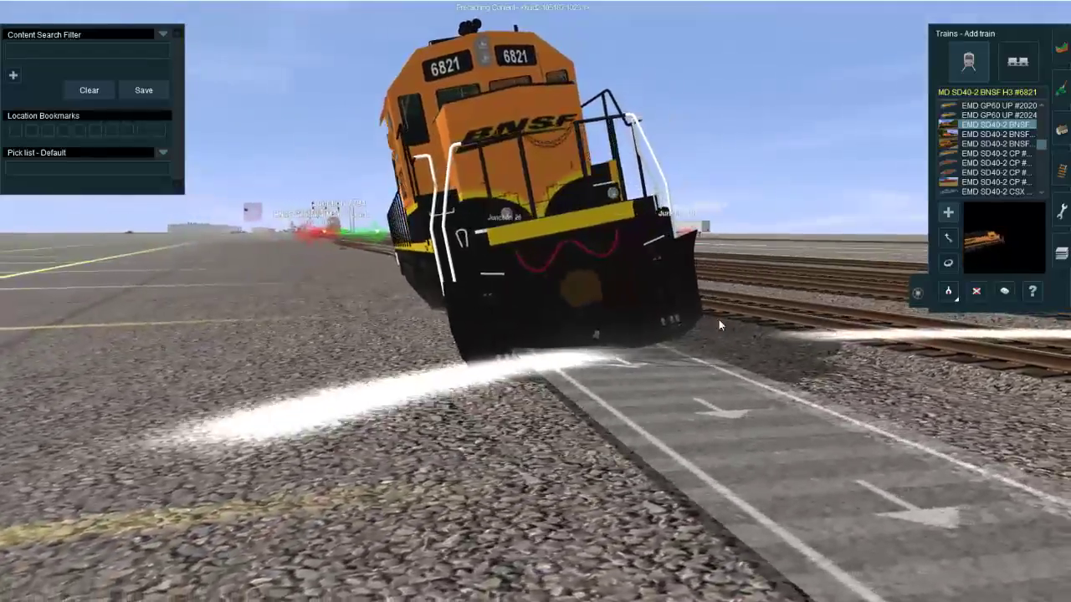
{"action": "key", "text": "Left"}
{"action": "key", "text": "Up"}
{"action": "left_click", "coordinate": [975, 291]}
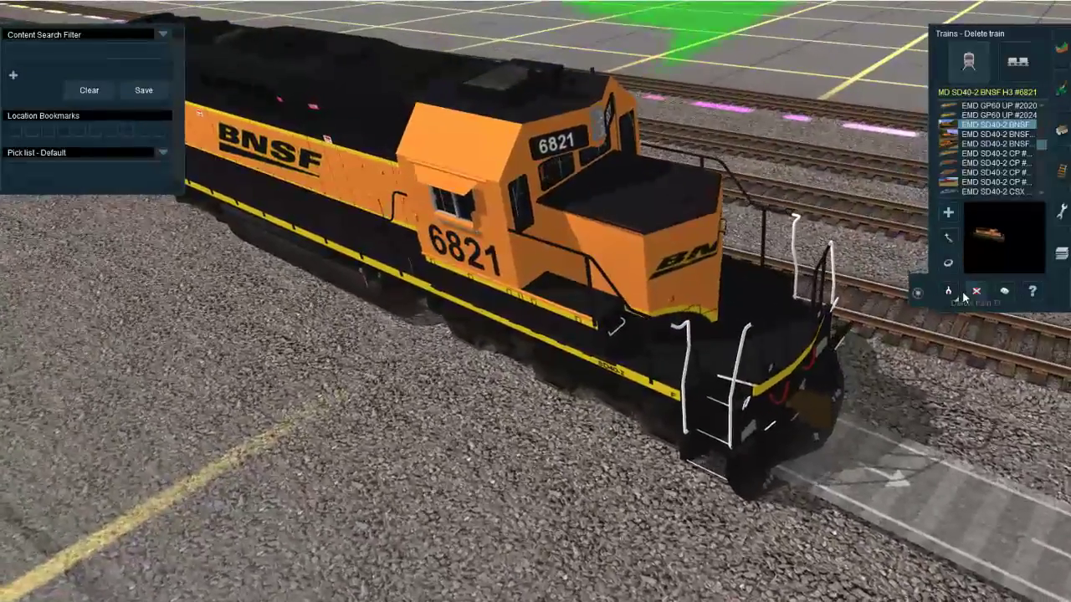
{"action": "left_click", "coordinate": [803, 288]}
Step: Place an EMD SD40-2 CSX #8854 locomotive on the eraser spur and view its tilt head-on at track level
{"action": "left_click", "coordinate": [953, 191]}
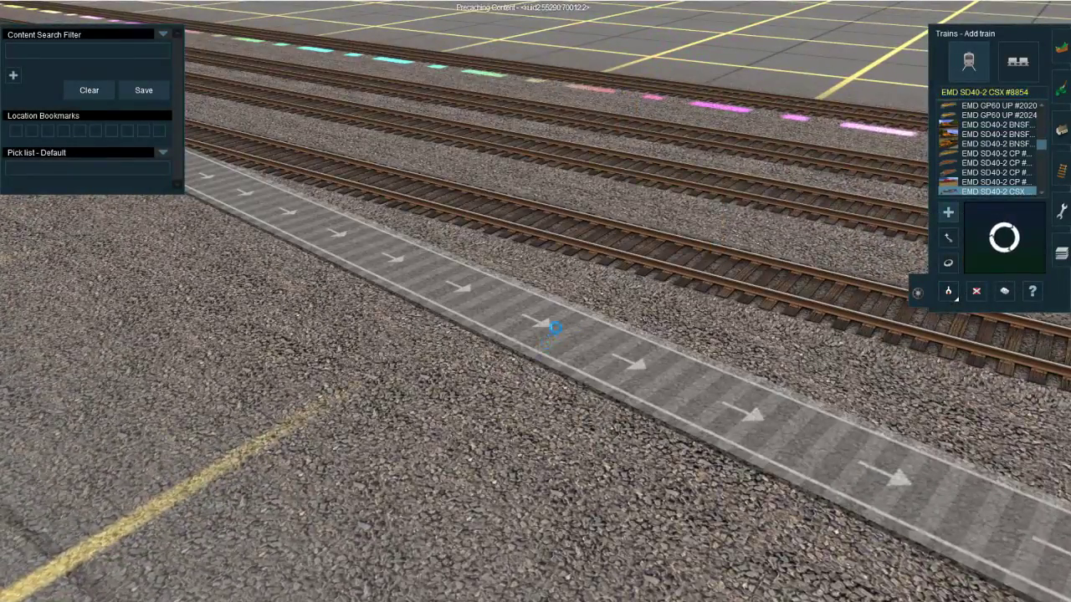
{"action": "right_click", "coordinate": [480, 320]}
{"action": "key", "text": "Right"}
{"action": "key", "text": "Down"}
{"action": "left_click", "coordinate": [605, 382]}
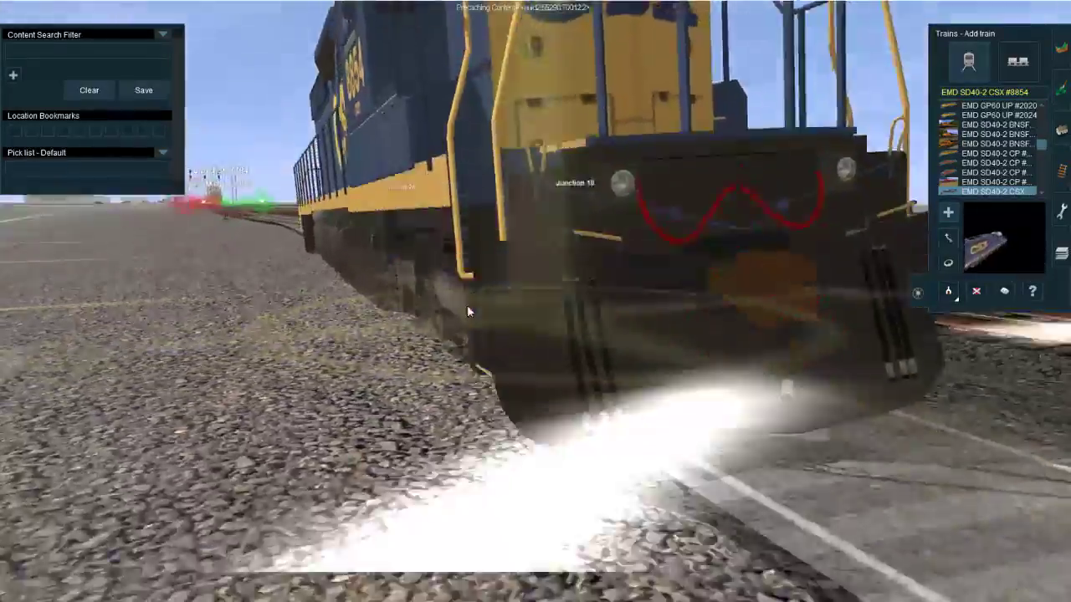
{"action": "key", "text": "Up"}
{"action": "right_click", "coordinate": [485, 318]}
{"action": "key", "text": "Right"}
{"action": "key", "text": "Down"}
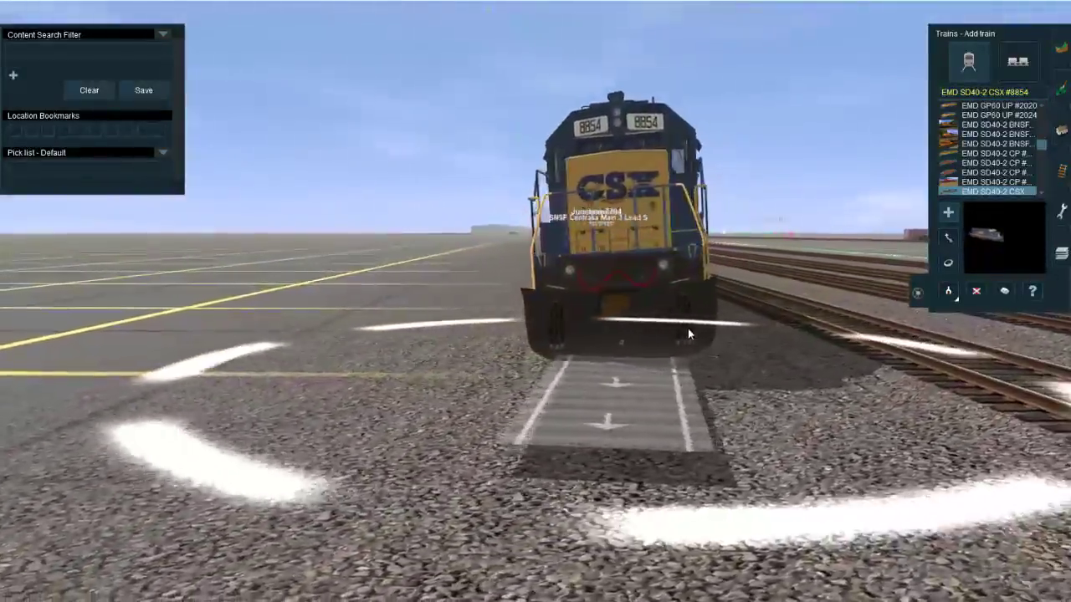
Step: Inspect the CSX locomotive from the side beside the neighbouring track, and delete it from the eraser spur
{"action": "key", "text": "Right"}
{"action": "scroll", "coordinate": [670, 351], "scroll_direction": "up", "scroll_amount": 2}
{"action": "key", "text": "Up"}
{"action": "right_click", "coordinate": [684, 347]}
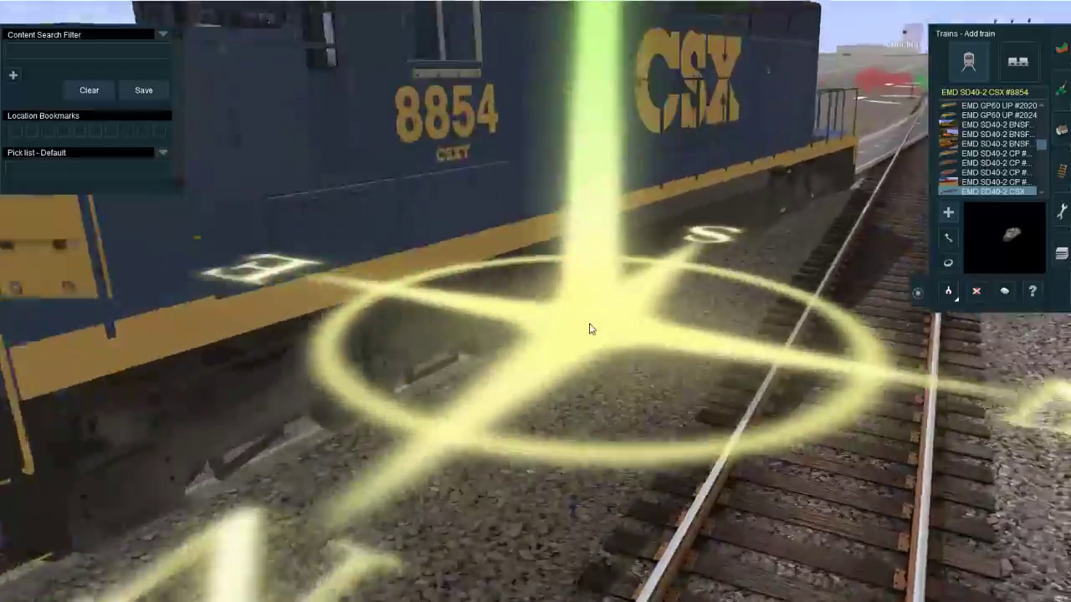
{"action": "key", "text": "Right"}
{"action": "right_click_drag", "start_coordinate": [591, 329], "coordinate": [558, 317]}
{"action": "key", "text": "Left"}
{"action": "key", "text": "Down"}
{"action": "scroll", "coordinate": [552, 311], "scroll_direction": "down", "scroll_amount": 2}
{"action": "key", "text": "Right"}
{"action": "left_click", "coordinate": [977, 291]}
{"action": "left_click", "coordinate": [589, 175]}
Step: Check the EMD SD40-2 CSX #8854 on the eraser spur at the Siding North Derail junction, and undo its placement
{"action": "right_click_drag", "start_coordinate": [686, 344], "coordinate": [663, 23]}
{"action": "scroll", "coordinate": [569, 330], "scroll_direction": "down", "scroll_amount": 3}
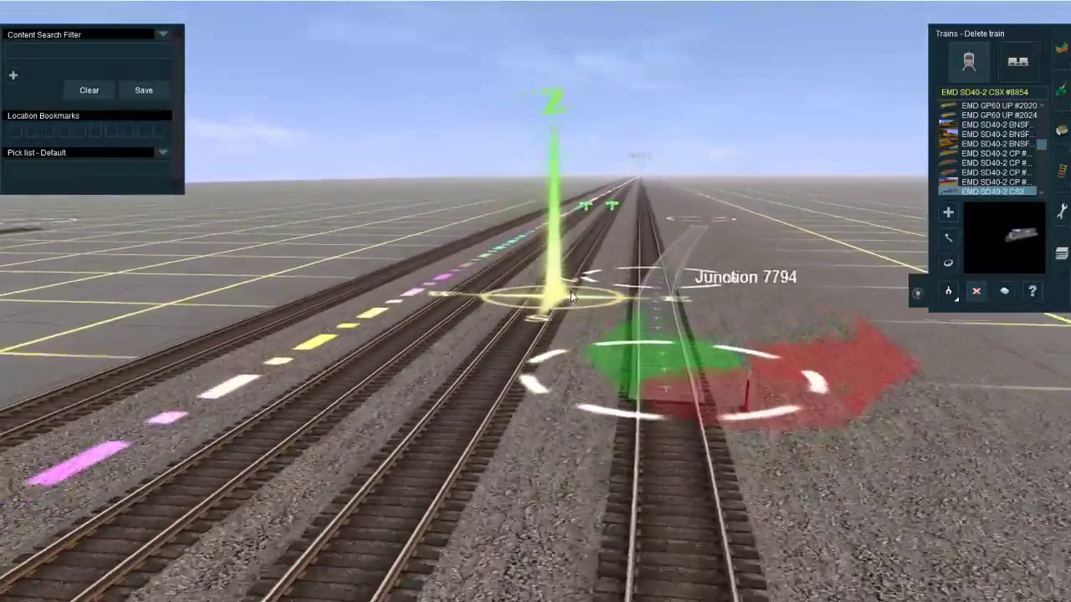
{"action": "scroll", "coordinate": [573, 298], "scroll_direction": "up", "scroll_amount": 3}
{"action": "scroll", "coordinate": [535, 317], "scroll_direction": "down", "scroll_amount": 3}
{"action": "scroll", "coordinate": [481, 401], "scroll_direction": "down", "scroll_amount": 3}
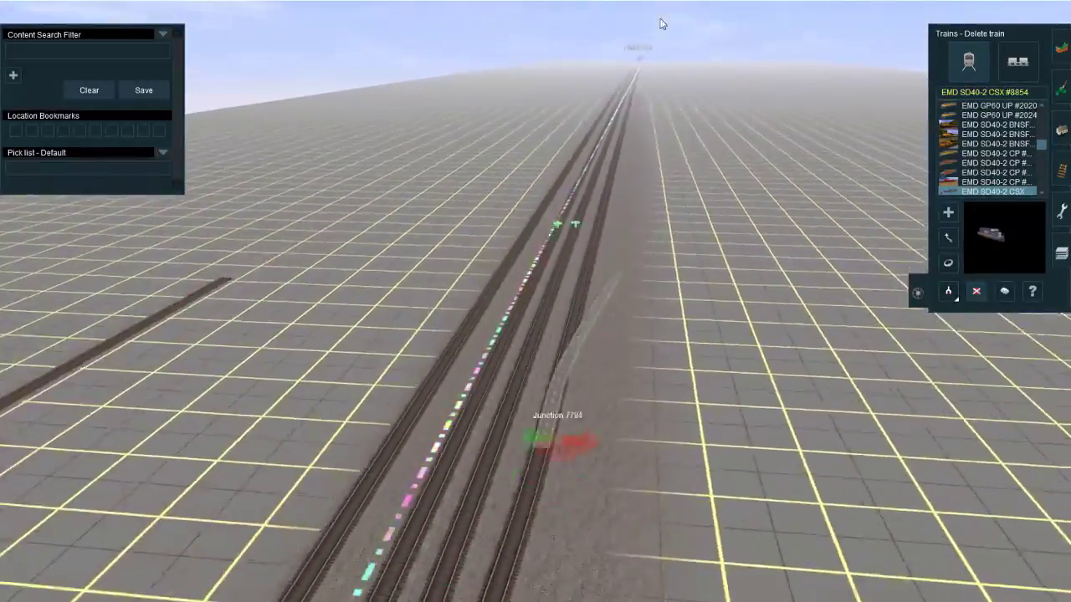
{"action": "right_click", "coordinate": [573, 198]}
{"action": "right_click", "coordinate": [607, 176]}
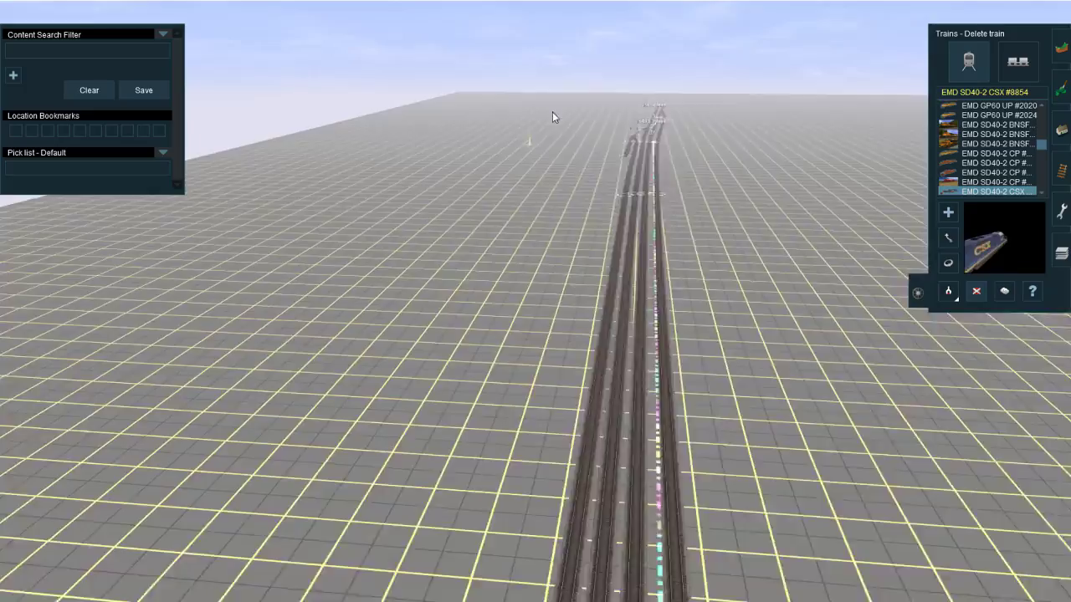
{"action": "right_click_drag", "start_coordinate": [552, 111], "coordinate": [477, 318]}
{"action": "scroll", "coordinate": [451, 327], "scroll_direction": "up", "scroll_amount": 8}
{"action": "scroll", "coordinate": [446, 338], "scroll_direction": "down", "scroll_amount": 8}
{"action": "key", "text": "a"}
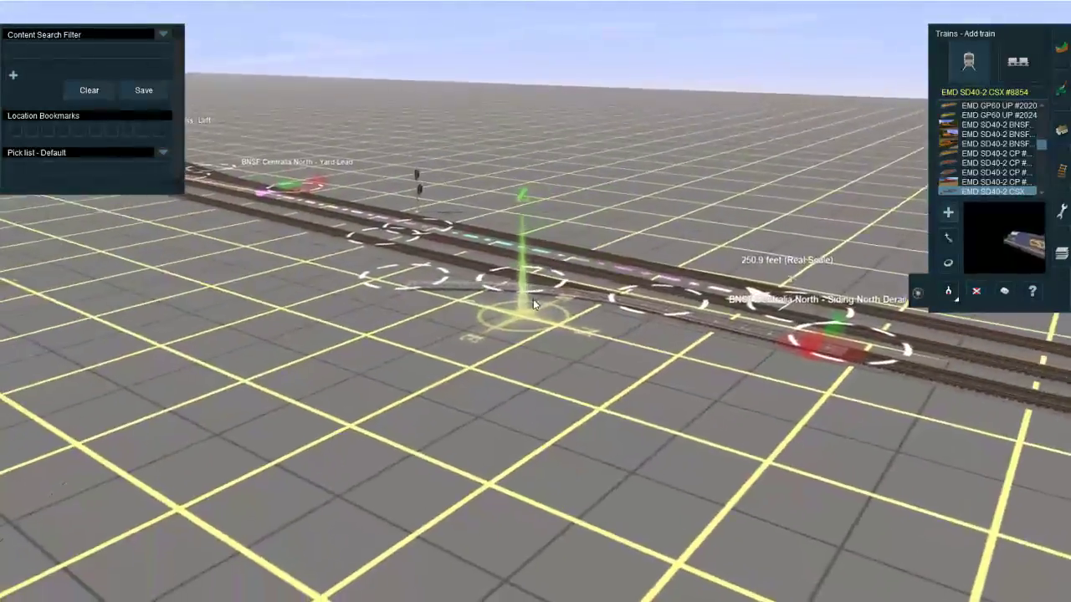
{"action": "left_click", "coordinate": [571, 302]}
{"action": "scroll", "coordinate": [564, 299], "scroll_direction": "up", "scroll_amount": 8}
{"action": "right_click_drag", "start_coordinate": [571, 302], "coordinate": [612, 312]}
{"action": "scroll", "coordinate": [527, 319], "scroll_direction": "down", "scroll_amount": 5}
{"action": "scroll", "coordinate": [522, 307], "scroll_direction": "up", "scroll_amount": 4}
{"action": "scroll", "coordinate": [612, 311], "scroll_direction": "down", "scroll_amount": 4}
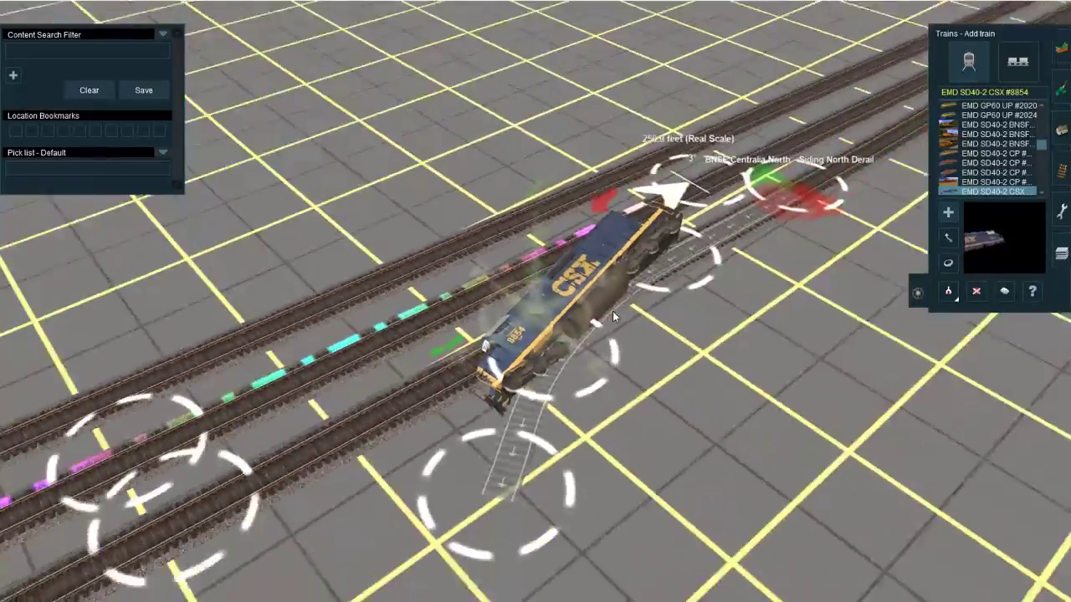
{"action": "key", "text": "ctrl+z"}
Step: Rename the BNSF Centralia Main 3 Lead S junction as "BNSF Centraliaa Center - Siding Lead South"
{"action": "scroll", "coordinate": [612, 311], "scroll_direction": "down", "scroll_amount": 5}
{"action": "right_click_drag", "start_coordinate": [676, 237], "coordinate": [552, 320]}
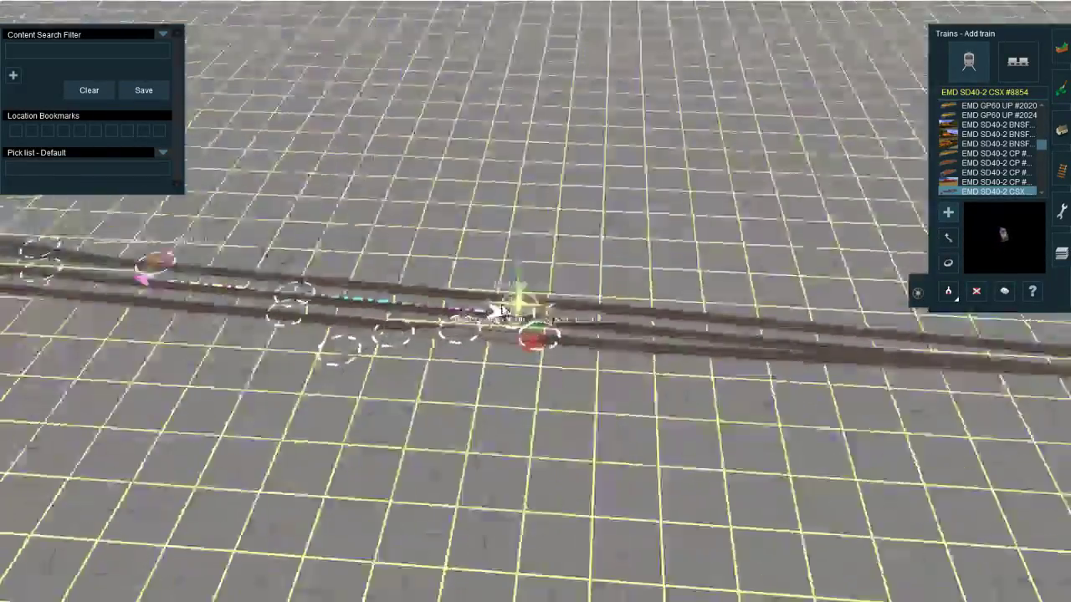
{"action": "right_click", "coordinate": [571, 81]}
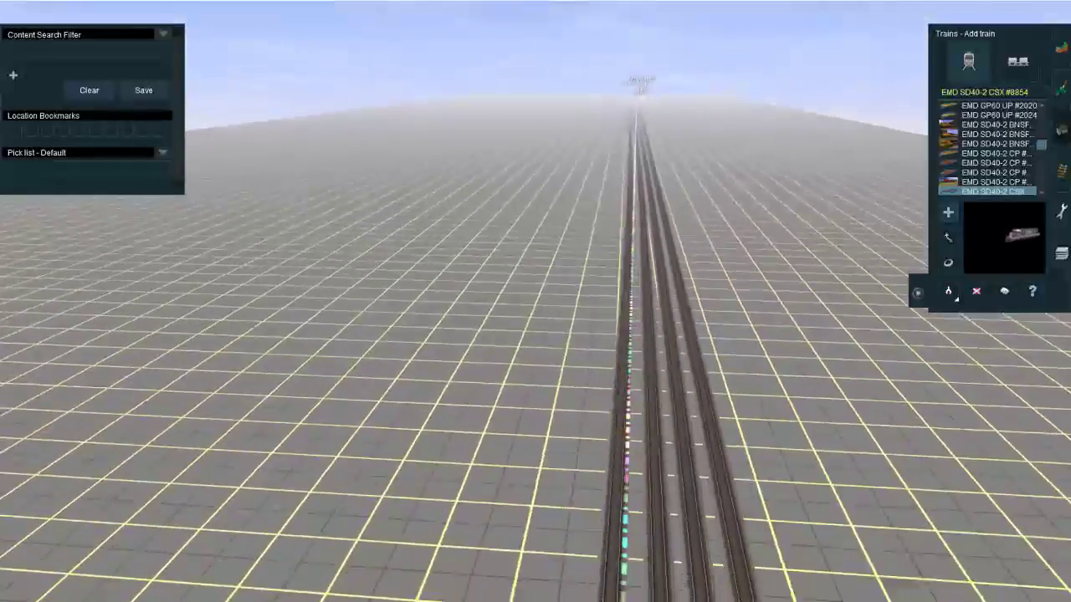
{"action": "left_click", "coordinate": [1062, 170]}
{"action": "left_click", "coordinate": [1025, 56]}
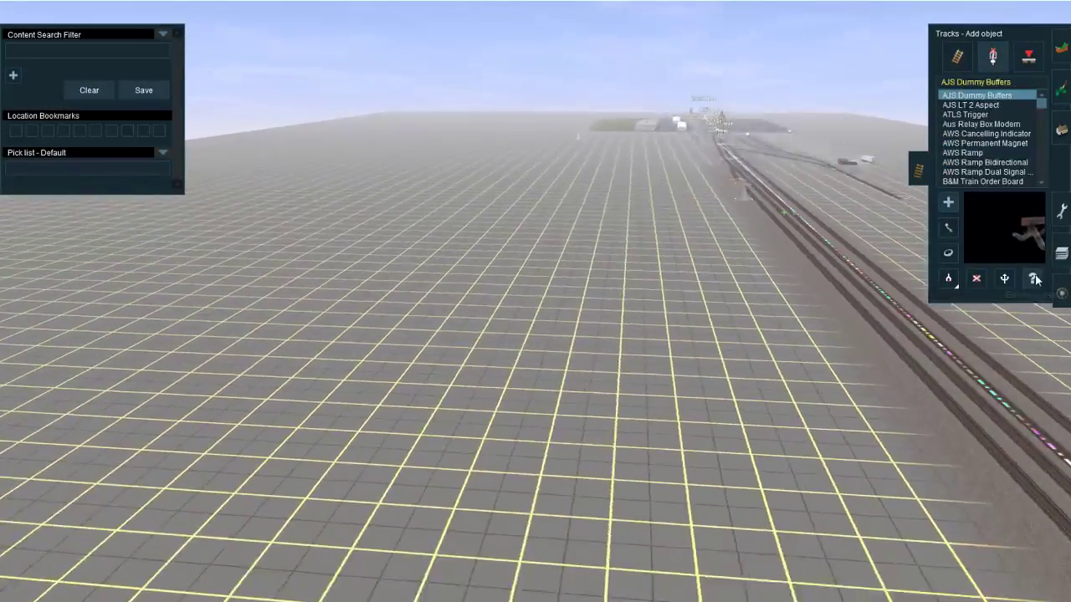
{"action": "right_click", "coordinate": [725, 164]}
{"action": "right_click", "coordinate": [559, 393]}
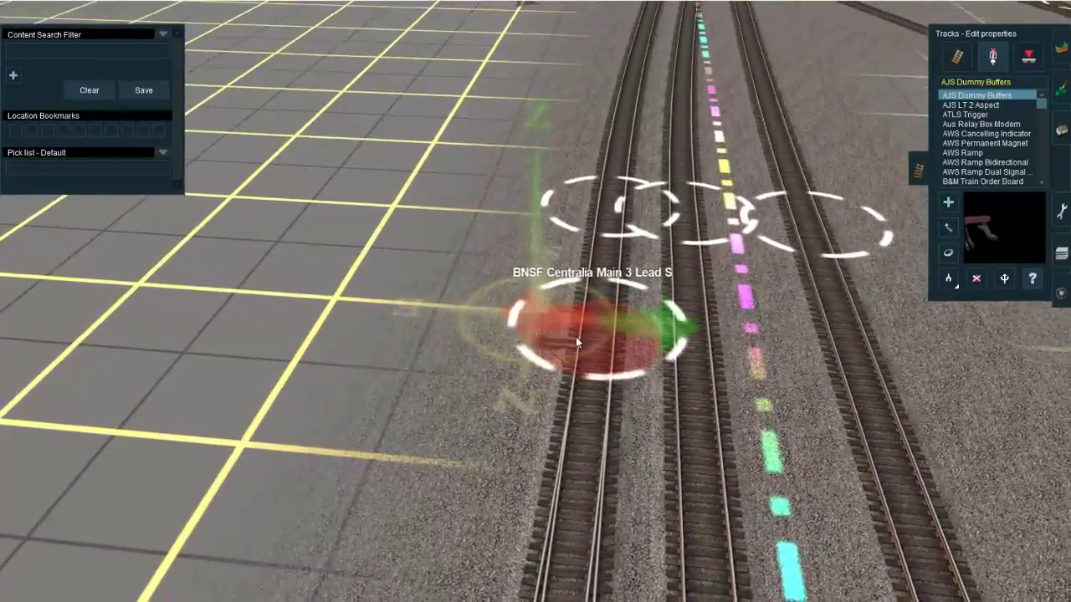
{"action": "double_click", "coordinate": [575, 336]}
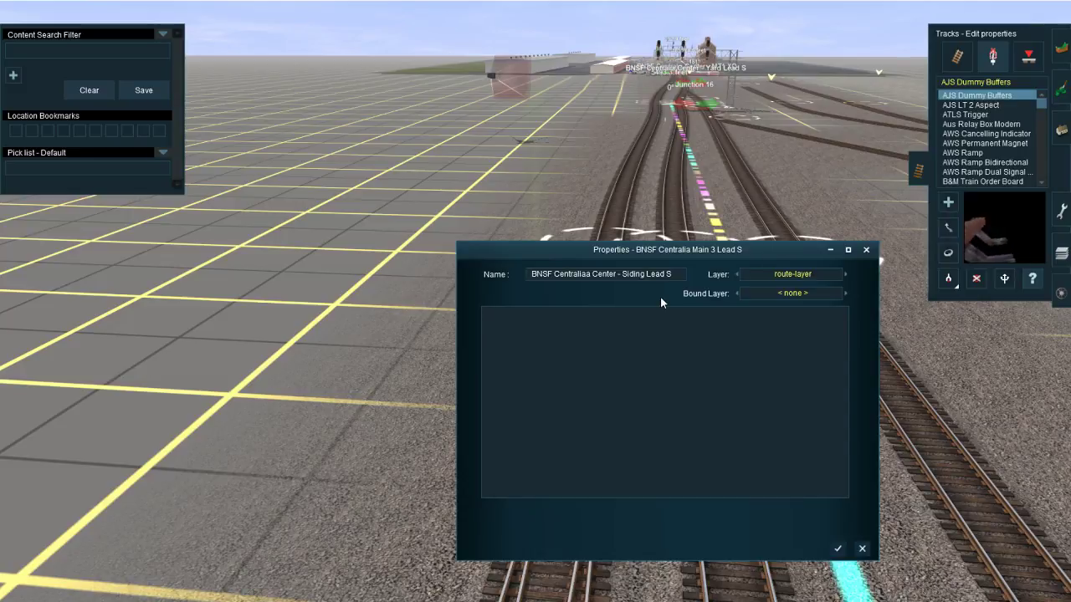
{"action": "type", "text": "outh"}
{"action": "key", "text": "Return"}
Step: Check how the siding lead junction at Centralia North is named, and return to the siding's south end at Centralia Center
{"action": "scroll", "coordinate": [679, 352], "scroll_direction": "down", "scroll_amount": 8}
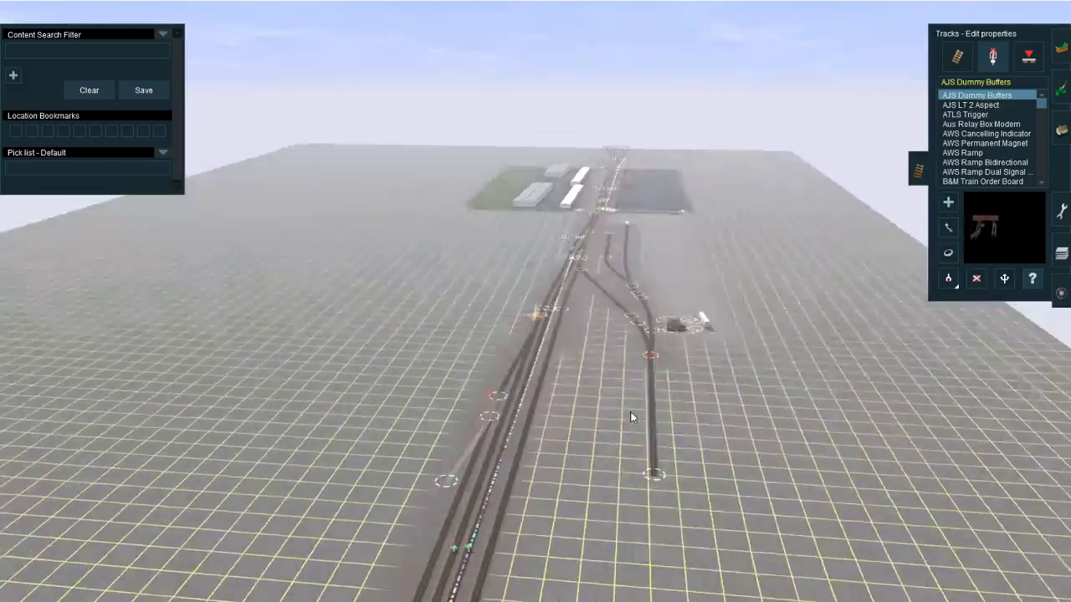
{"action": "key", "text": "ctrl+m"}
{"action": "right_click", "coordinate": [506, 485]}
{"action": "scroll", "coordinate": [577, 339], "scroll_direction": "up", "scroll_amount": 6}
{"action": "right_click", "coordinate": [581, 242]}
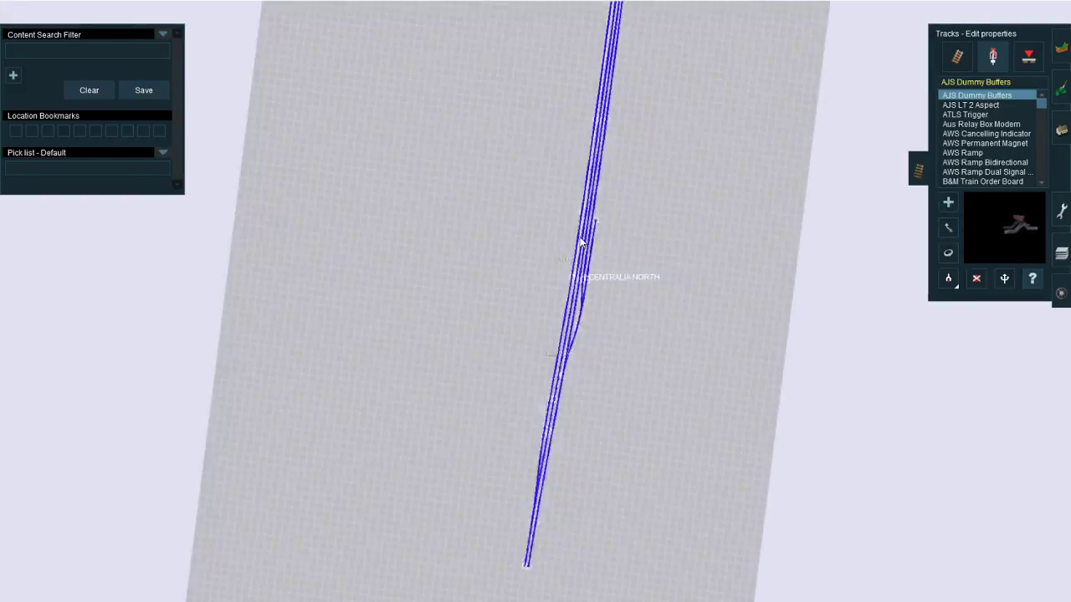
{"action": "key", "text": "ctrl+m"}
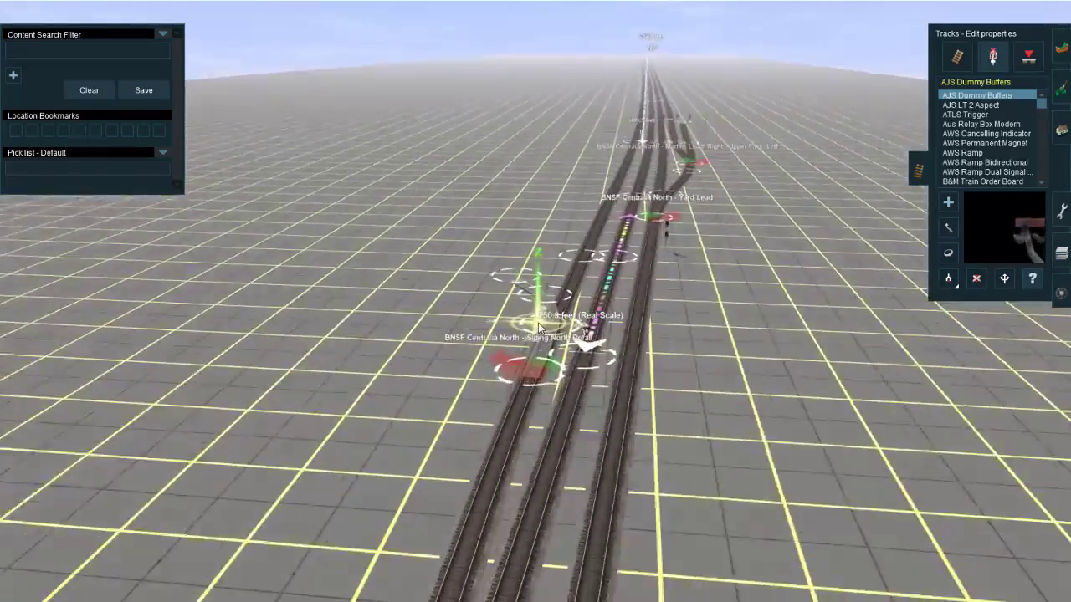
{"action": "right_click", "coordinate": [311, 584]}
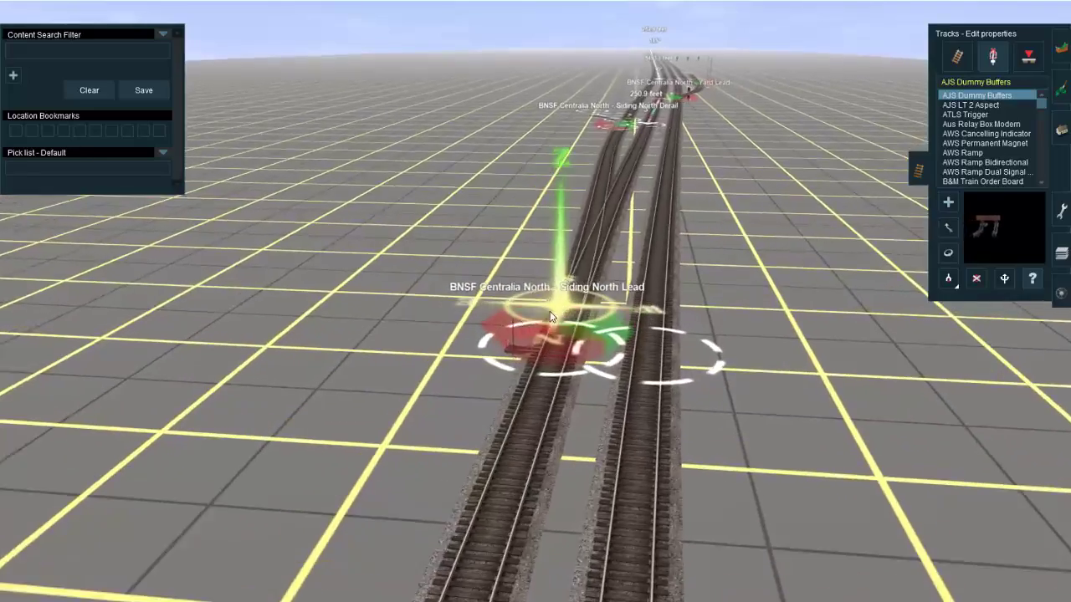
{"action": "key", "text": "ctrl+m"}
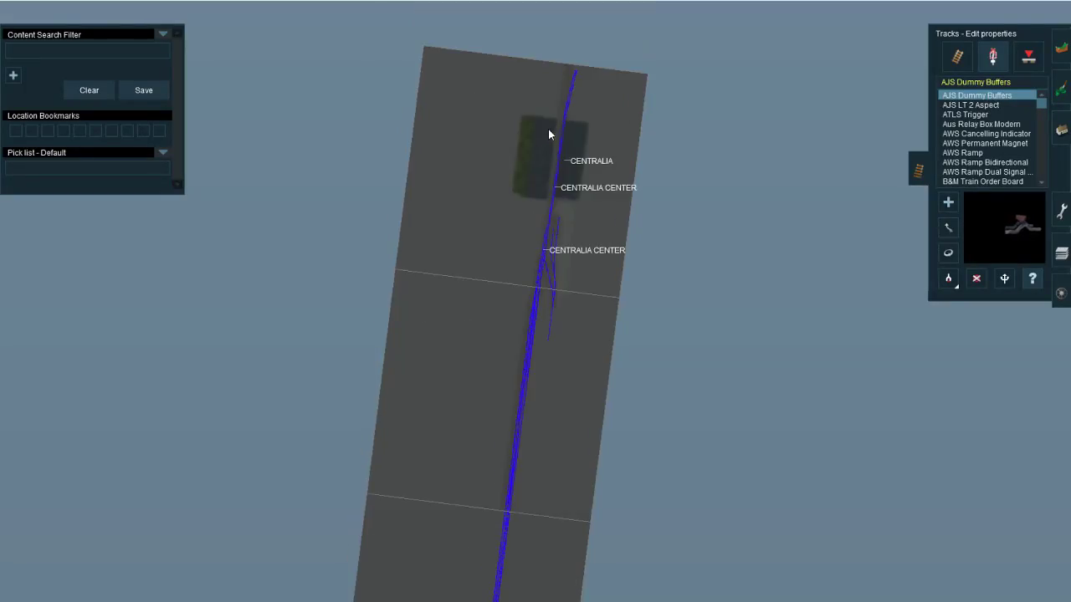
{"action": "key", "text": "ctrl+m"}
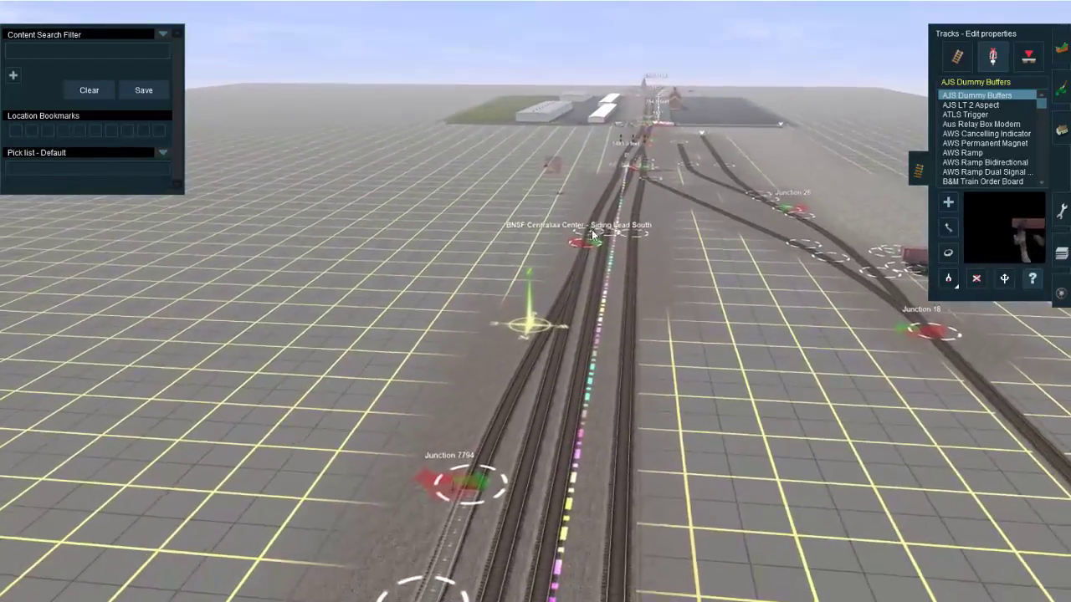
Step: Reword the south siding junction's name to "BNSF Centraliaa Center - Siding South Lead"
{"action": "left_click", "coordinate": [593, 235]}
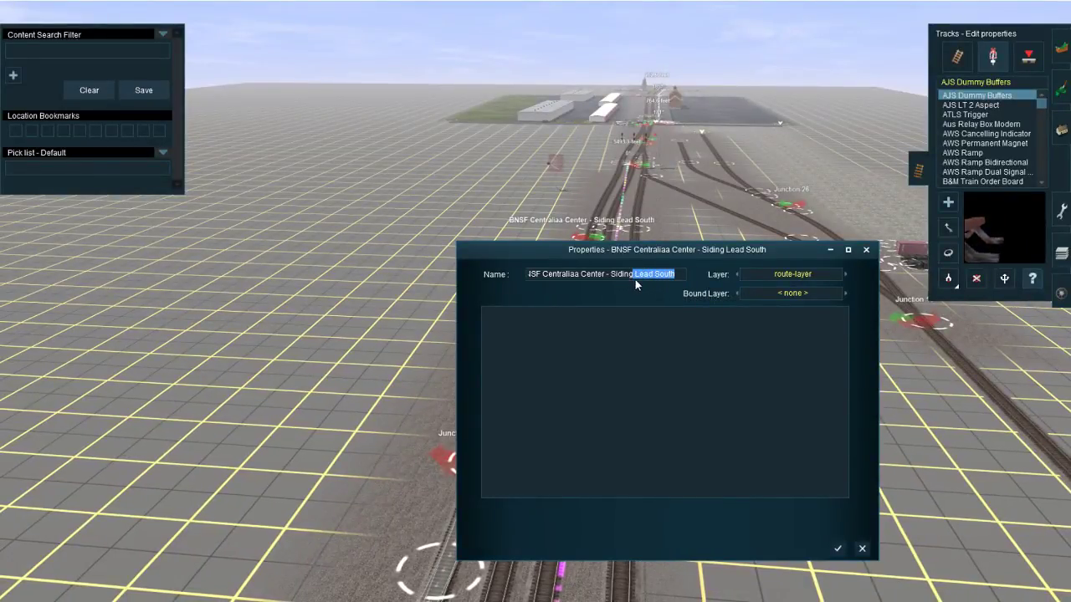
{"action": "key", "text": "BackSpace"}
{"action": "type", "text": "South"}
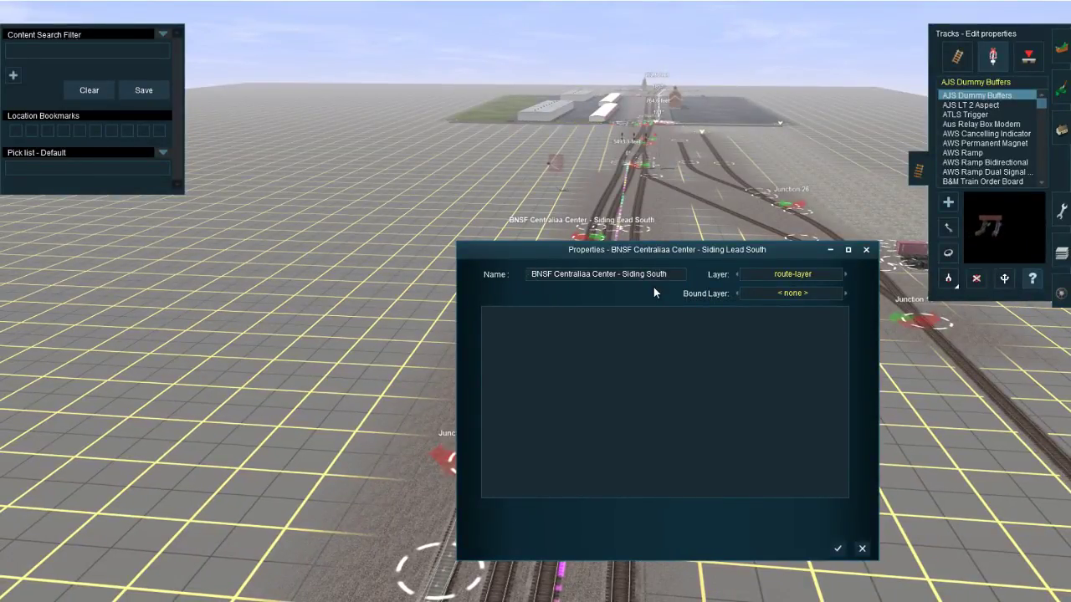
{"action": "type", "text": " Lead"}
{"action": "key", "text": "Return"}
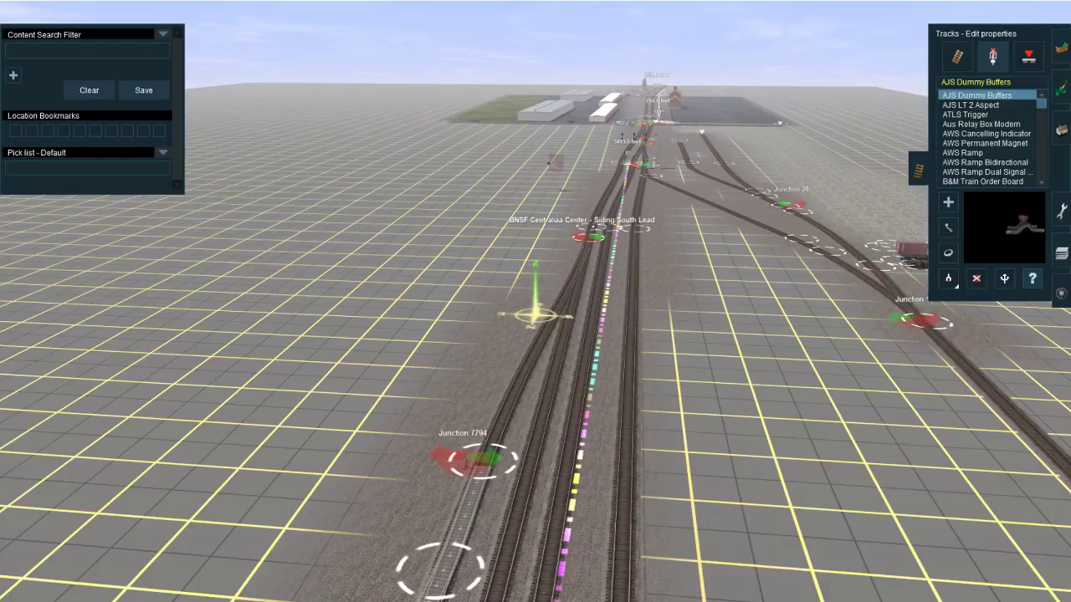
Step: Read the live chat in the YouTube live dashboard, and look over the tracks from the Centralia Center signals along the siding in Trainz
{"action": "left_click", "coordinate": [201, 568]}
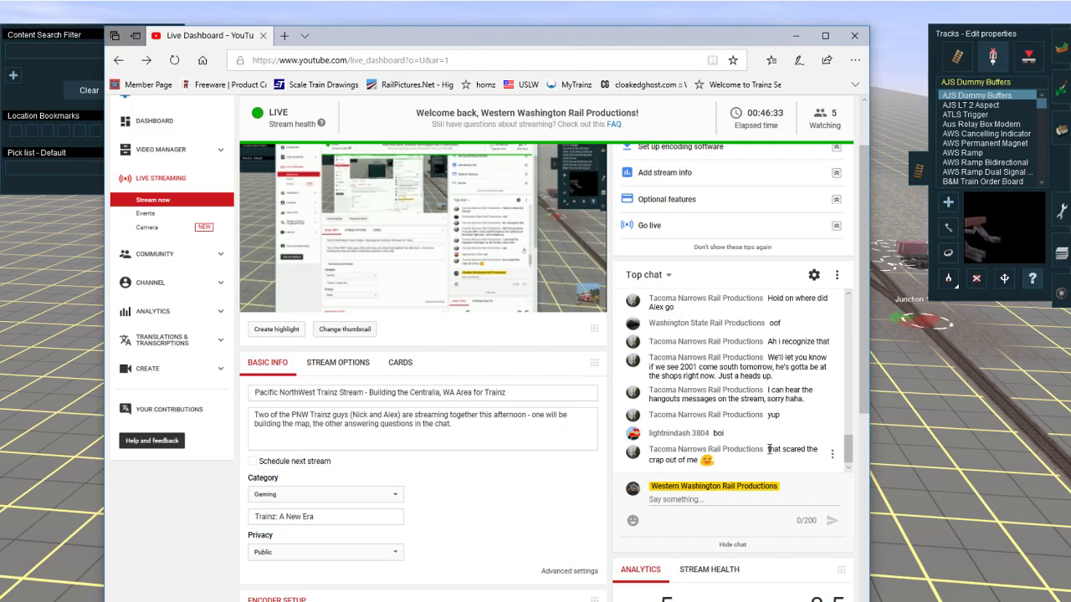
{"action": "right_click", "coordinate": [888, 455]}
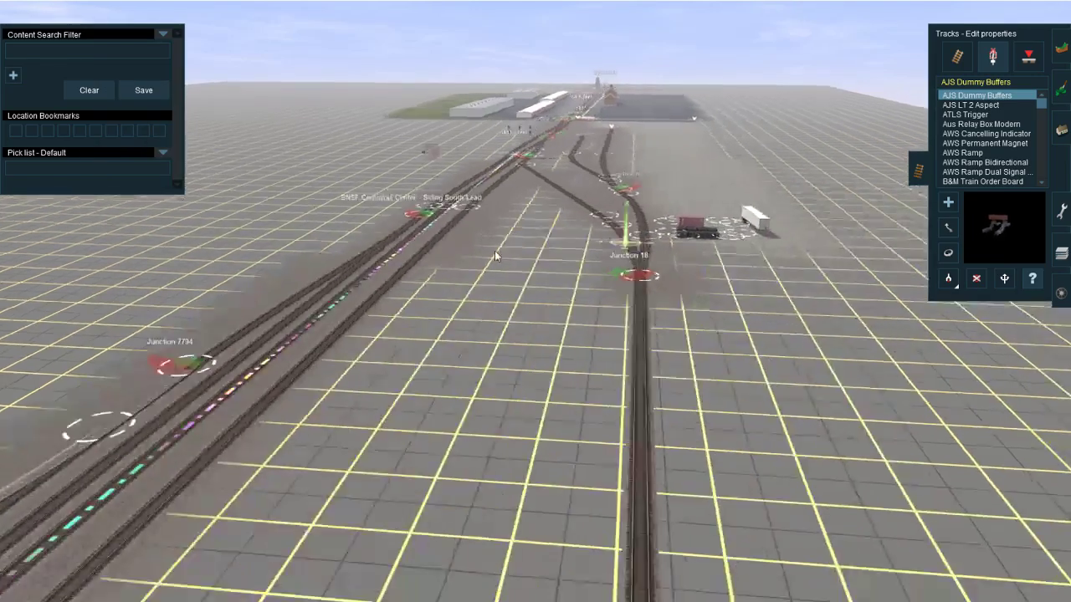
{"action": "right_click", "coordinate": [495, 250]}
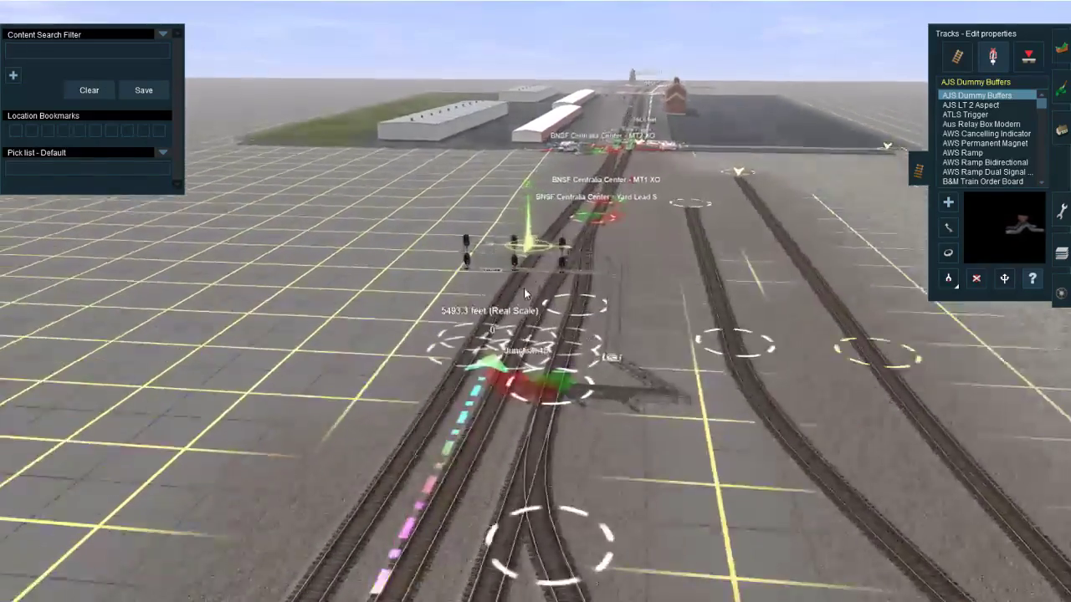
{"action": "right_click", "coordinate": [521, 325]}
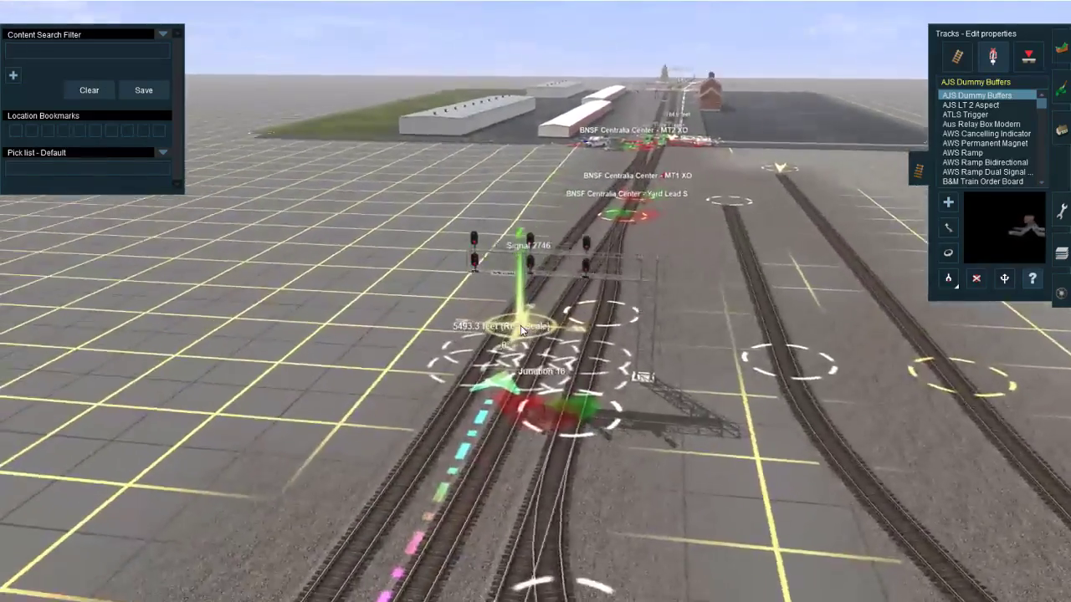
{"action": "key", "text": "Left"}
{"action": "right_click", "coordinate": [565, 222]}
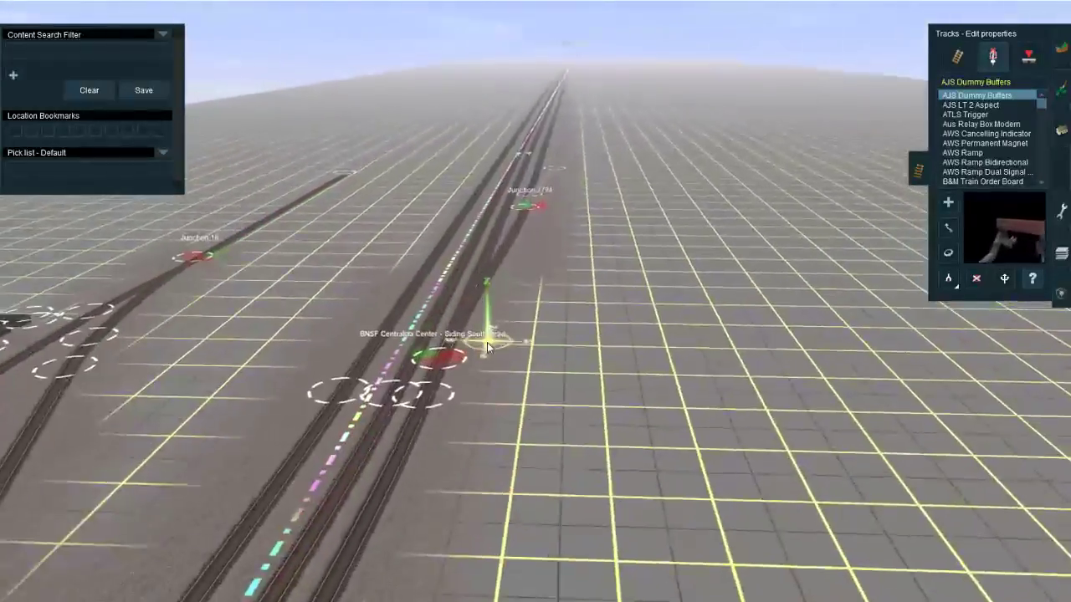
{"action": "right_click", "coordinate": [578, 129]}
{"action": "right_click", "coordinate": [576, 121]}
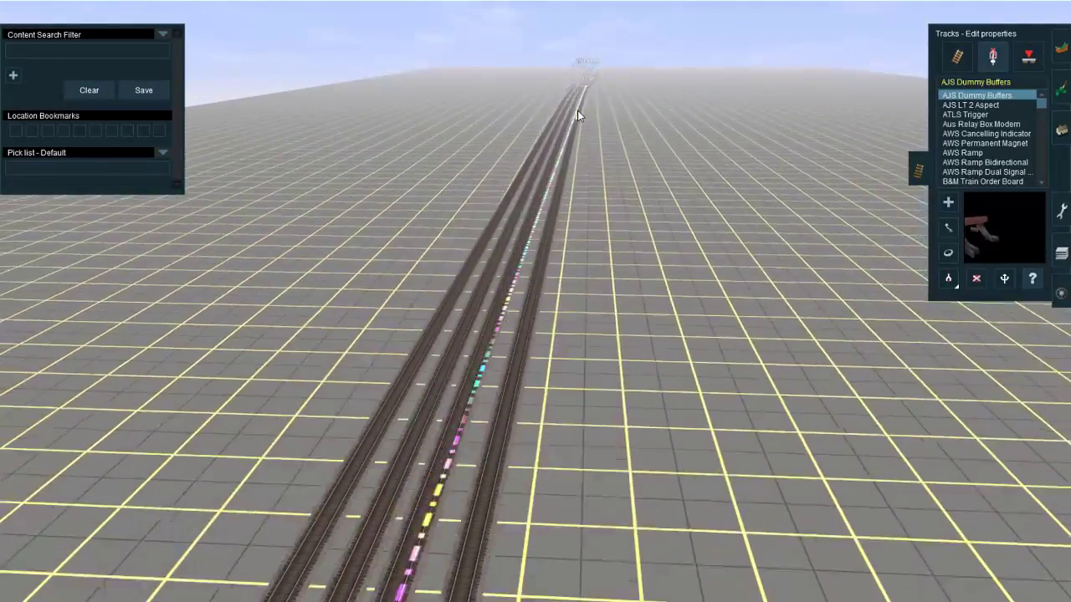
Step: Examine the track layout around Junction 16, the signal bridge and the yard tracks branching toward Junction 26
{"action": "right_click_drag", "start_coordinate": [491, 382], "coordinate": [285, 555]}
{"action": "key", "text": "Down"}
{"action": "key", "text": "Up"}
{"action": "key", "text": "Right"}
{"action": "key", "text": "Down"}
{"action": "key", "text": "Left"}
{"action": "key", "text": "Left"}
{"action": "key", "text": "Down"}
{"action": "key", "text": "Left"}
Step: Examine the yard tracks northward along the Centralia yard in the Google Maps satellite imagery
{"action": "mouse_move", "coordinate": [189, 600]}
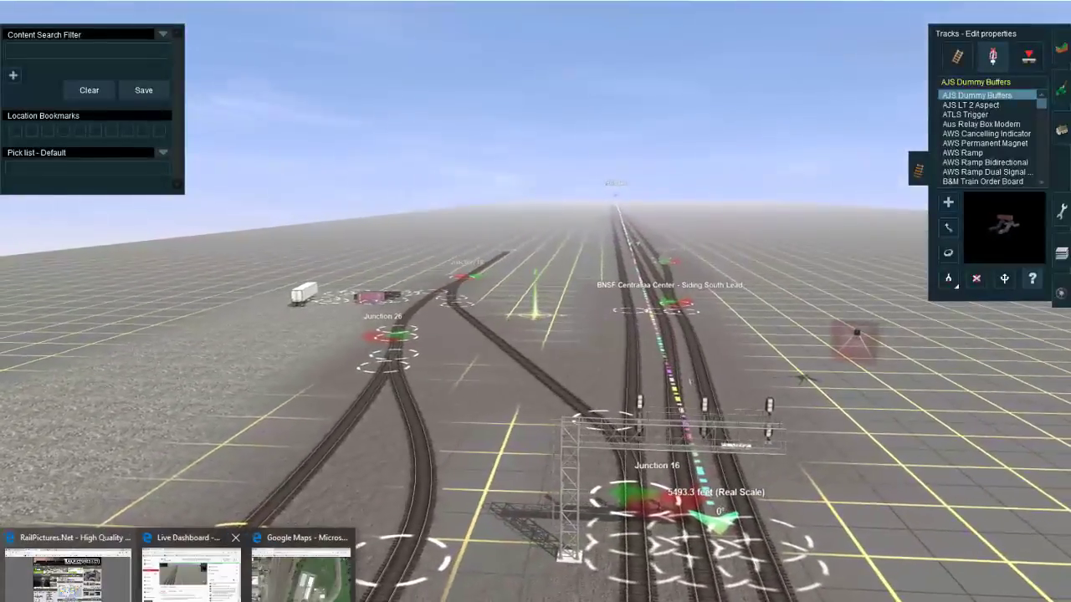
{"action": "left_click", "coordinate": [300, 567]}
{"action": "left_click_drag", "start_coordinate": [512, 295], "coordinate": [526, 275]}
{"action": "left_click_drag", "start_coordinate": [499, 448], "coordinate": [496, 552]}
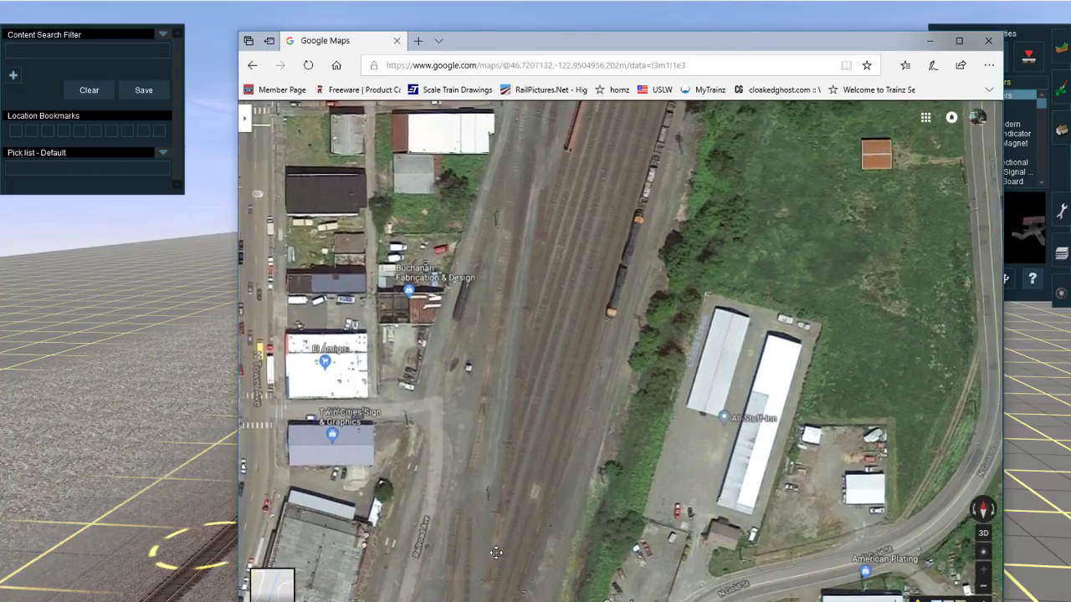
{"action": "left_click_drag", "start_coordinate": [526, 219], "coordinate": [490, 565]}
{"action": "key", "text": "Down"}
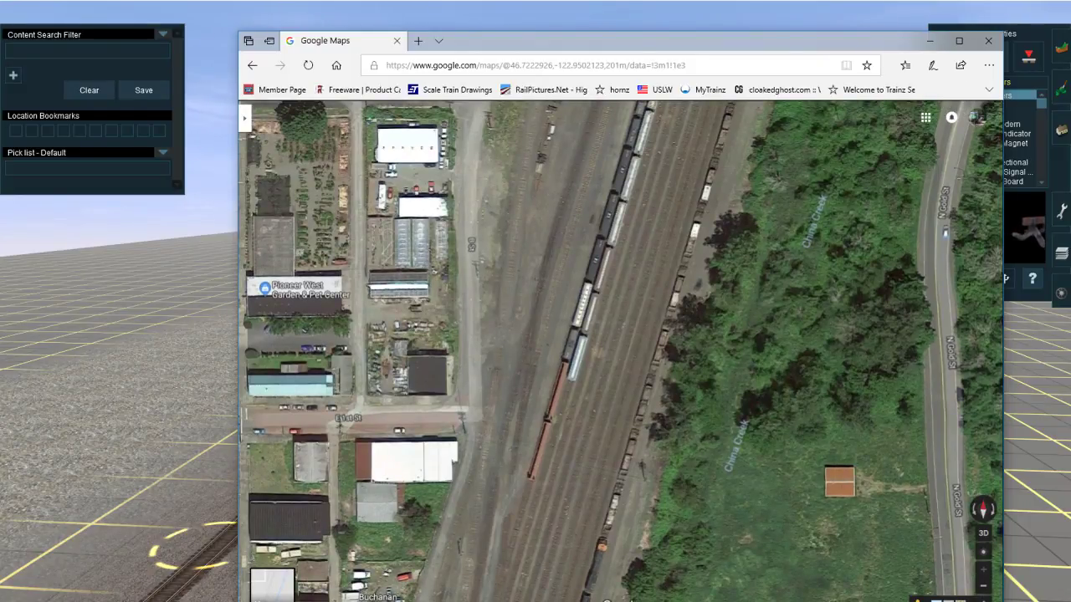
{"action": "left_click_drag", "start_coordinate": [543, 363], "coordinate": [577, 142]}
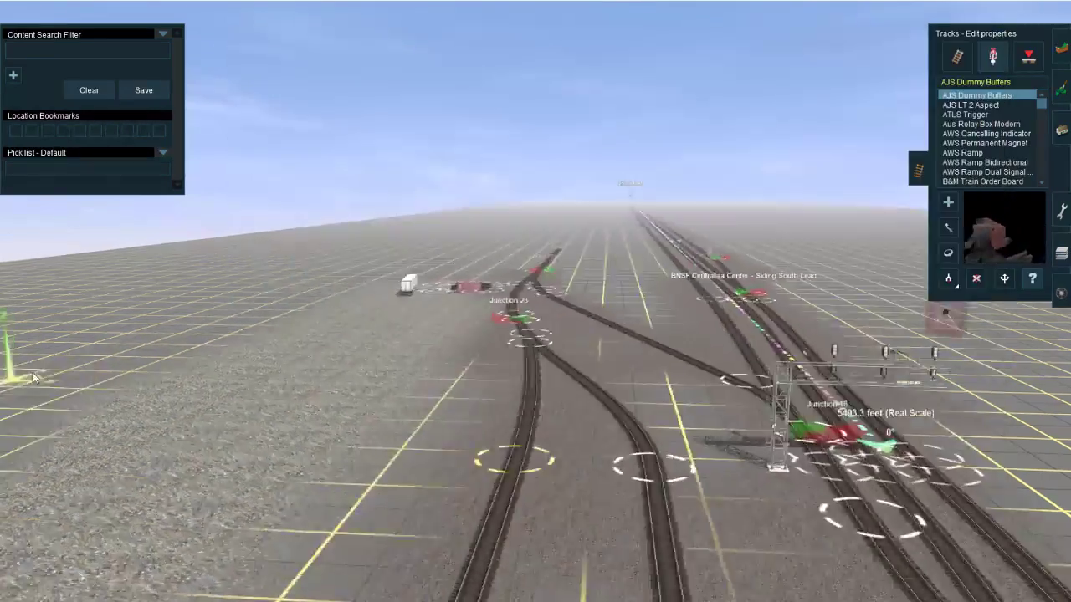
Step: Back in Trainz, sample the existing track near Junction 16 so that JR Lt Grey is the active track type
{"action": "scroll", "coordinate": [544, 337], "scroll_direction": "down", "scroll_amount": 5}
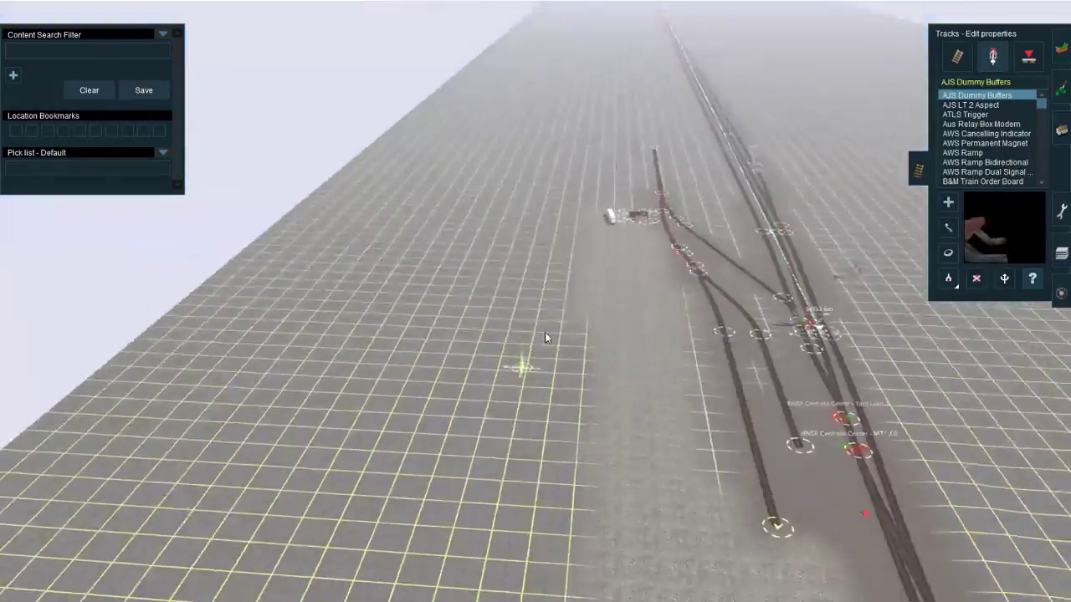
{"action": "right_click_drag", "start_coordinate": [545, 337], "coordinate": [584, 214]}
{"action": "scroll", "coordinate": [584, 214], "scroll_direction": "up", "scroll_amount": 5}
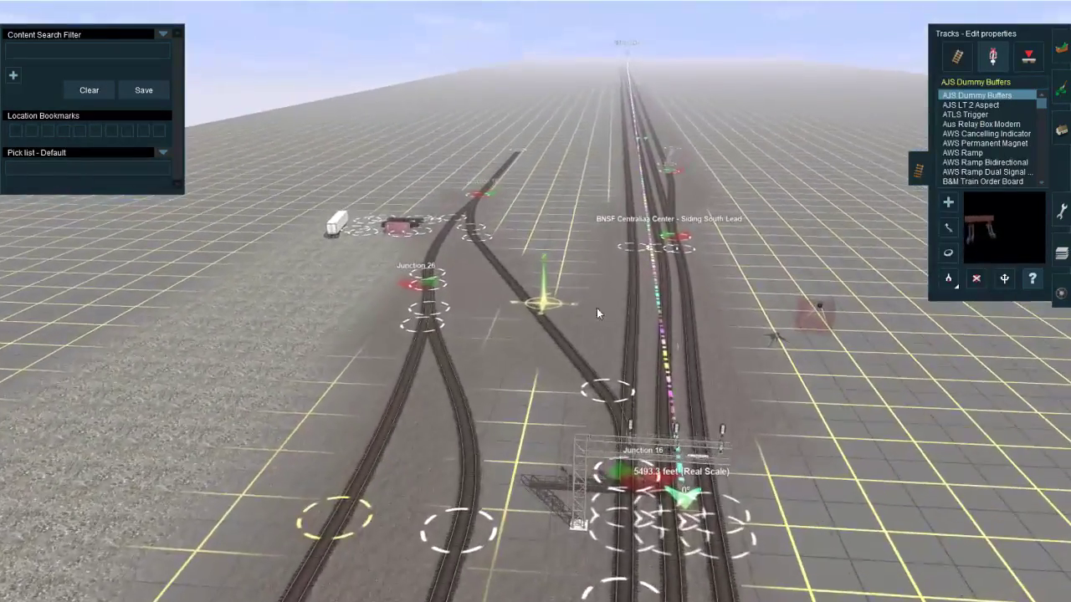
{"action": "right_click_drag", "start_coordinate": [596, 307], "coordinate": [643, 322]}
{"action": "left_click", "coordinate": [970, 106]}
{"action": "left_click", "coordinate": [957, 56]}
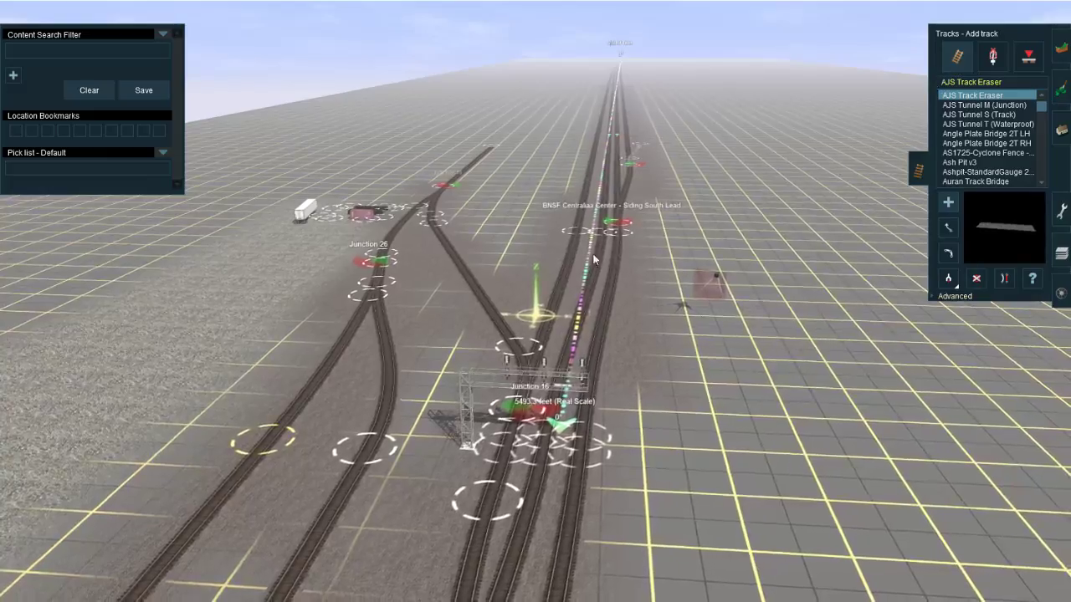
{"action": "key", "text": "Up"}
{"action": "left_click", "coordinate": [947, 283]}
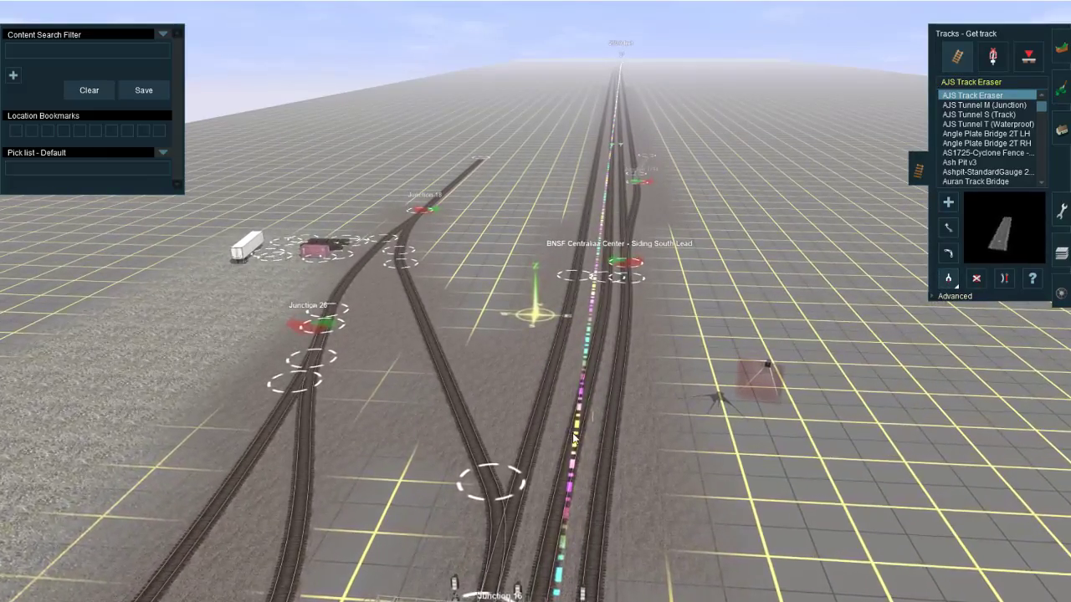
{"action": "left_click", "coordinate": [566, 427]}
{"action": "right_click", "coordinate": [589, 410]}
Step: Delete the plain platform sign standing beside the tracks north of the signal bridge
{"action": "scroll", "coordinate": [532, 344], "scroll_direction": "up", "scroll_amount": 6}
{"action": "key", "text": "Left"}
{"action": "key", "text": "Right"}
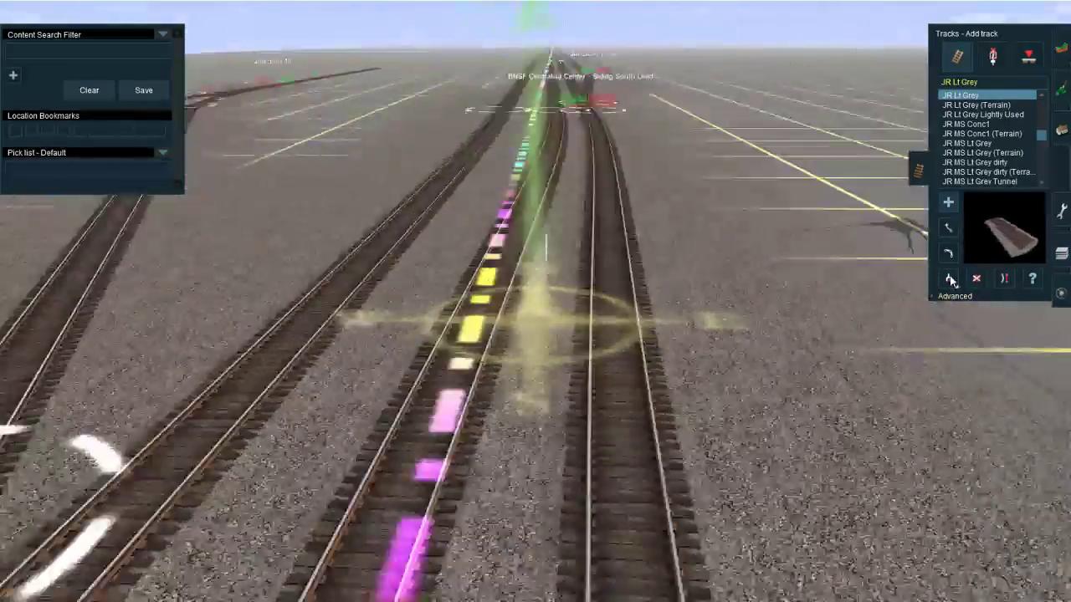
{"action": "left_click", "coordinate": [976, 280]}
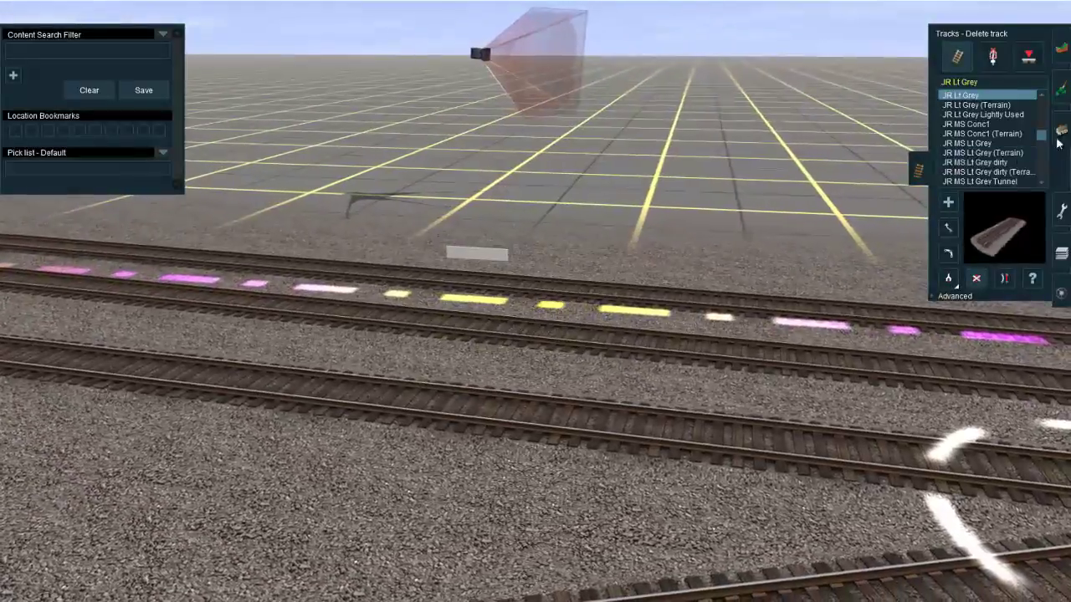
{"action": "left_click", "coordinate": [1061, 132]}
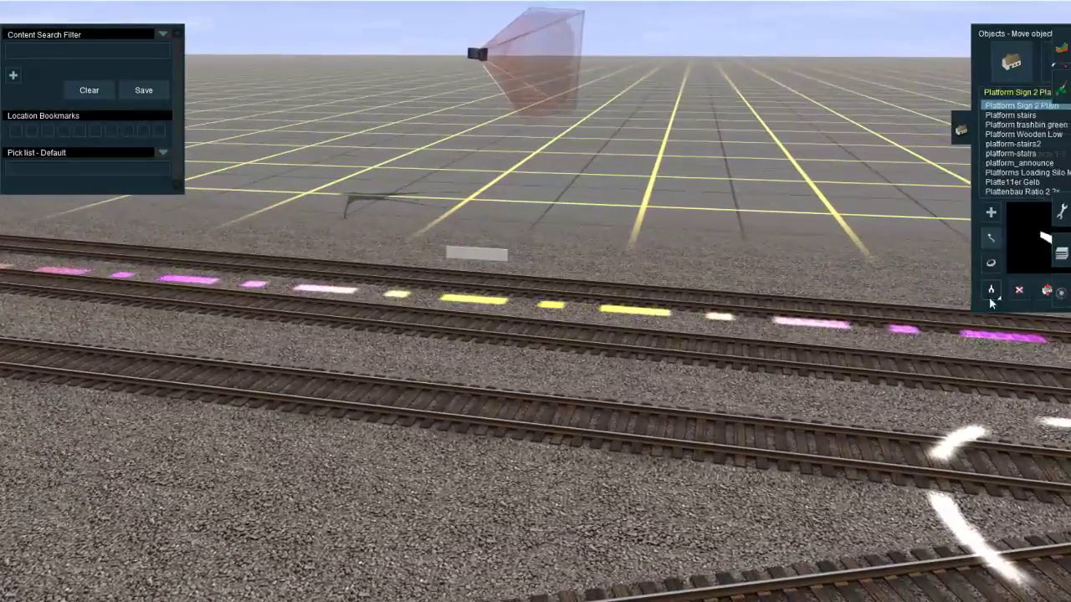
{"action": "left_click", "coordinate": [979, 291]}
{"action": "key", "text": "Left"}
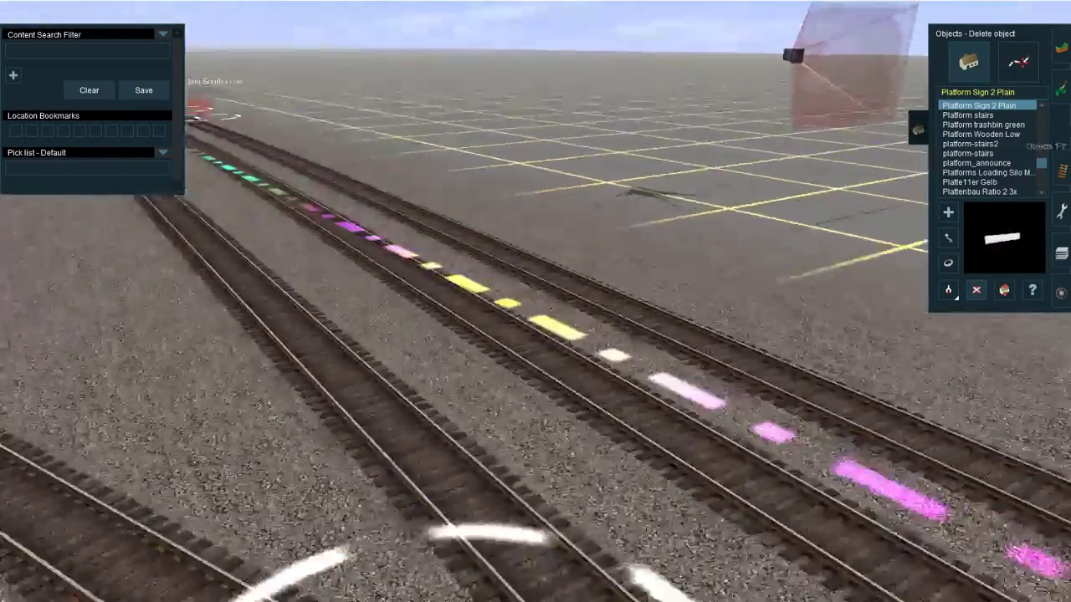
Step: Branch a short JR Lt Grey spur off the diagonal yard lead just north of Junction 16 and straighten it
{"action": "left_click", "coordinate": [1061, 171]}
{"action": "key", "text": "Up"}
{"action": "right_click", "coordinate": [446, 280]}
{"action": "right_click", "coordinate": [575, 417]}
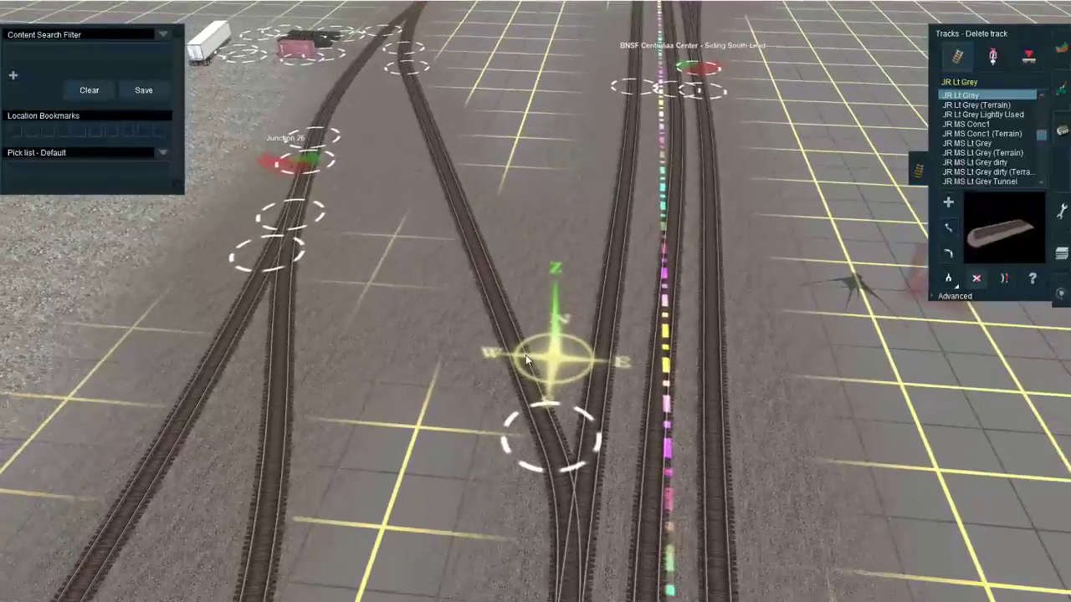
{"action": "key", "text": "a"}
{"action": "left_click_drag", "start_coordinate": [520, 350], "coordinate": [503, 251]}
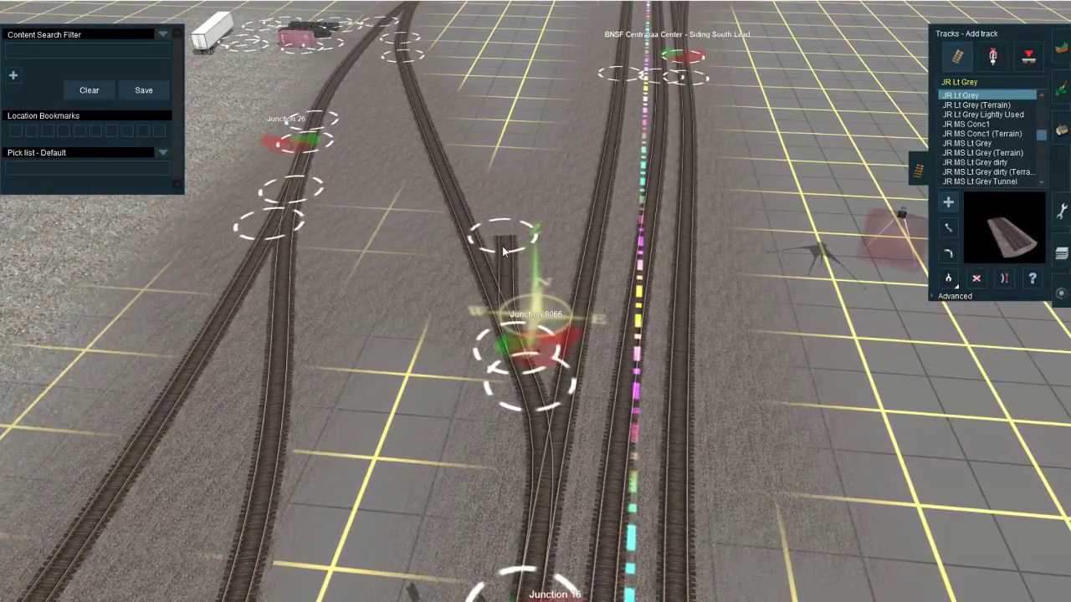
{"action": "left_click_drag", "start_coordinate": [499, 287], "coordinate": [558, 251]}
{"action": "right_click", "coordinate": [514, 202]}
{"action": "key", "text": "s"}
{"action": "left_click", "coordinate": [544, 335]}
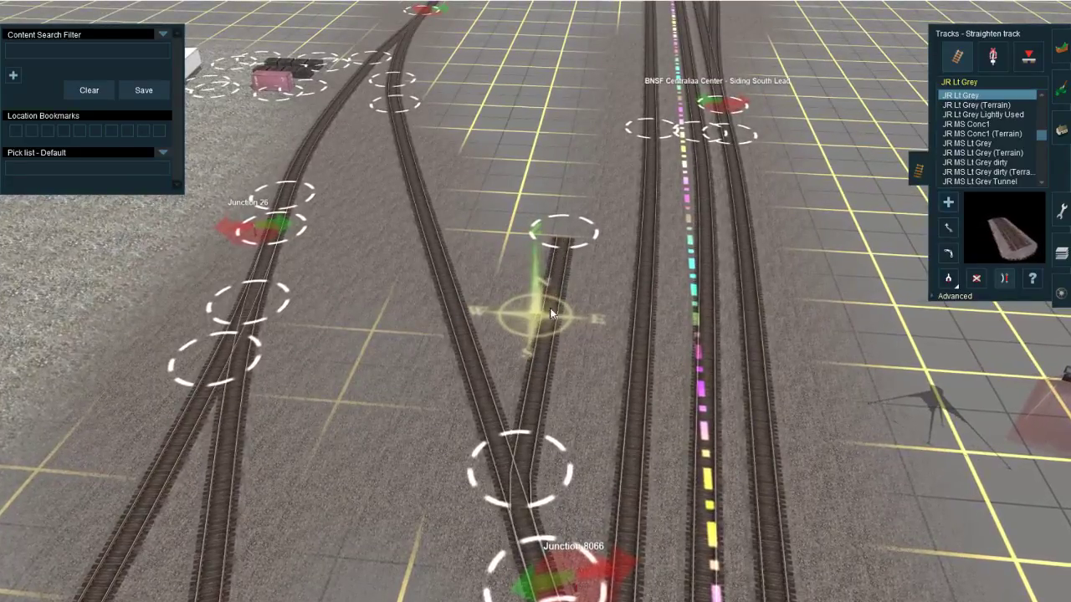
Step: Move the new spur's junction south toward Junction 16 and realign the spur's end parallel to the adjacent main track
{"action": "right_click", "coordinate": [543, 425]}
{"action": "key", "text": "m"}
{"action": "right_click", "coordinate": [533, 589]}
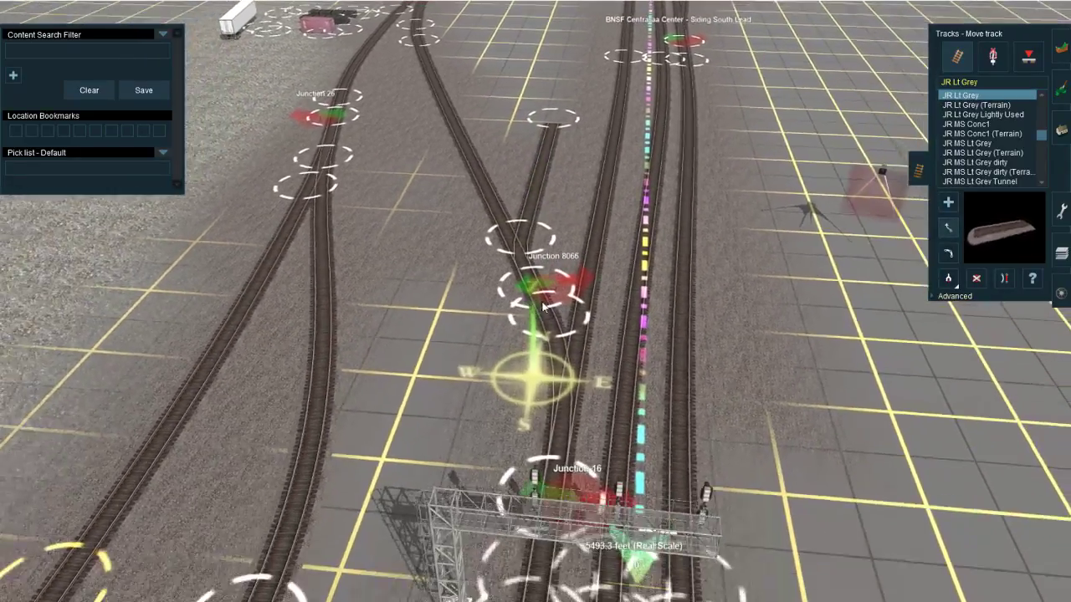
{"action": "left_click_drag", "start_coordinate": [550, 288], "coordinate": [560, 322]}
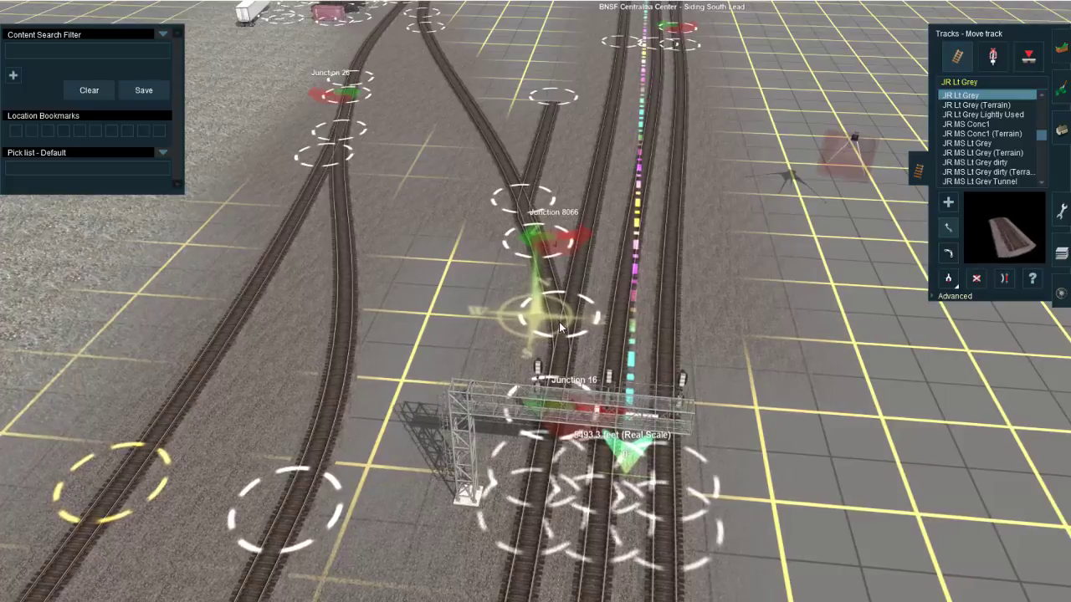
{"action": "left_click_drag", "start_coordinate": [546, 269], "coordinate": [552, 292]}
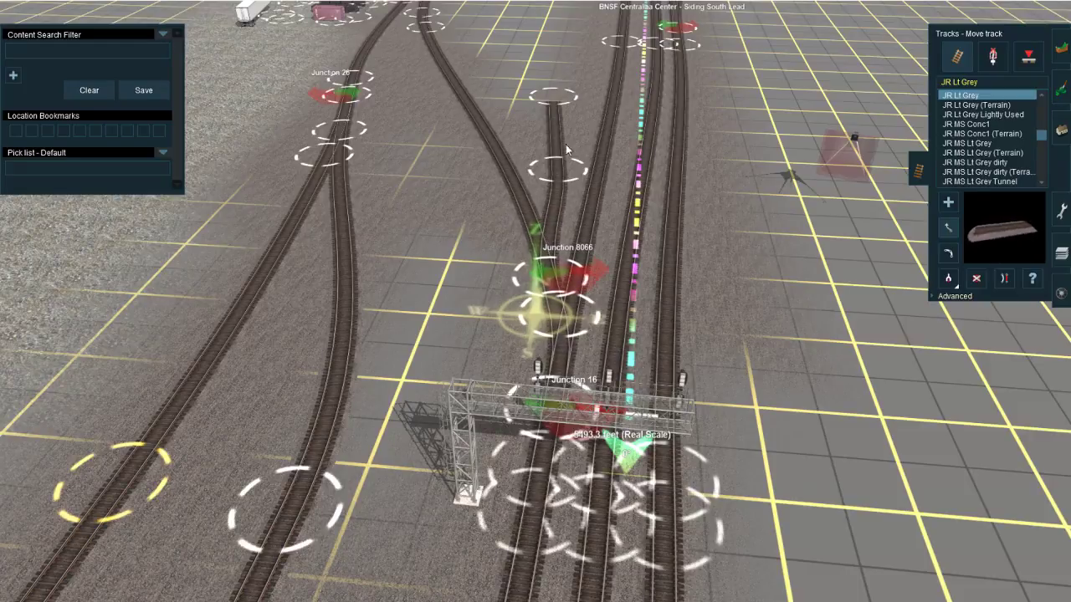
{"action": "right_click", "coordinate": [551, 179]}
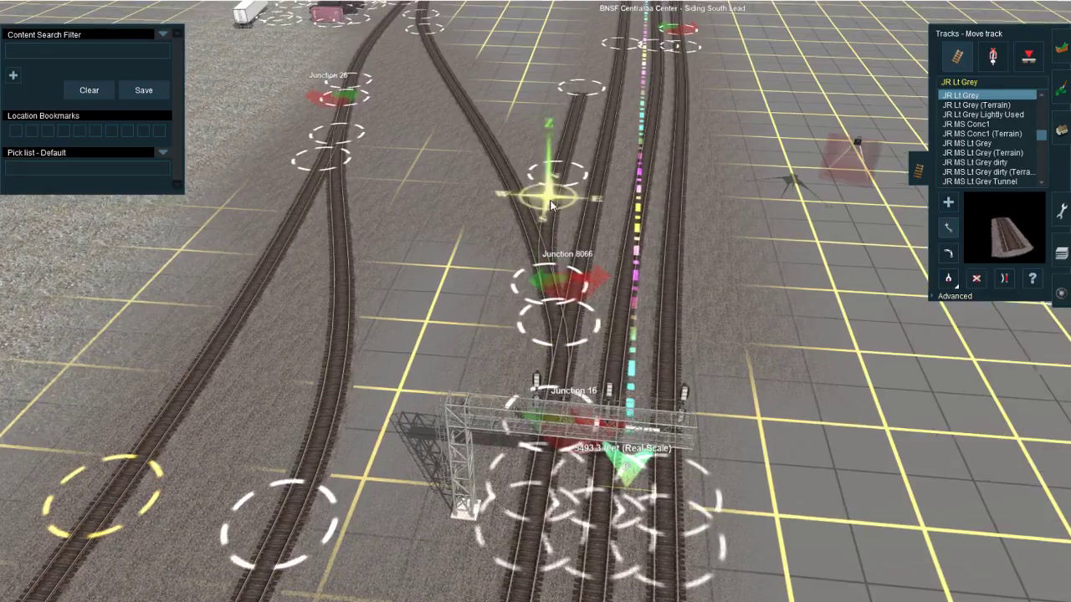
Step: Straighten the diagonal yard lead running northwest from Junction 8066
{"action": "scroll", "coordinate": [552, 179], "scroll_direction": "up", "scroll_amount": 2}
{"action": "left_click", "coordinate": [947, 295]}
{"action": "left_click", "coordinate": [1003, 315]}
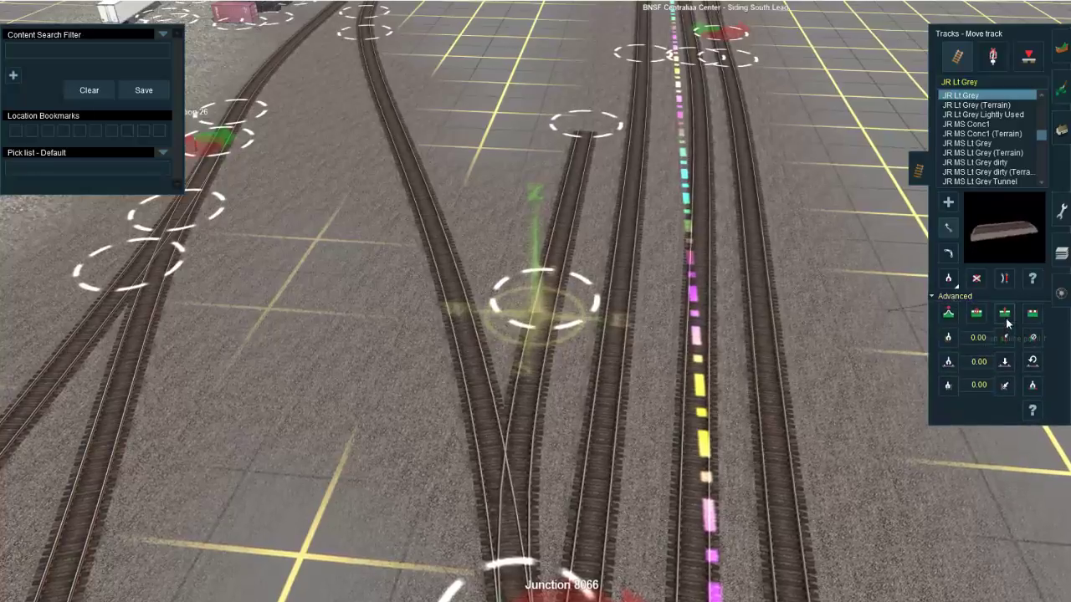
{"action": "key", "text": "s"}
{"action": "left_click", "coordinate": [428, 230]}
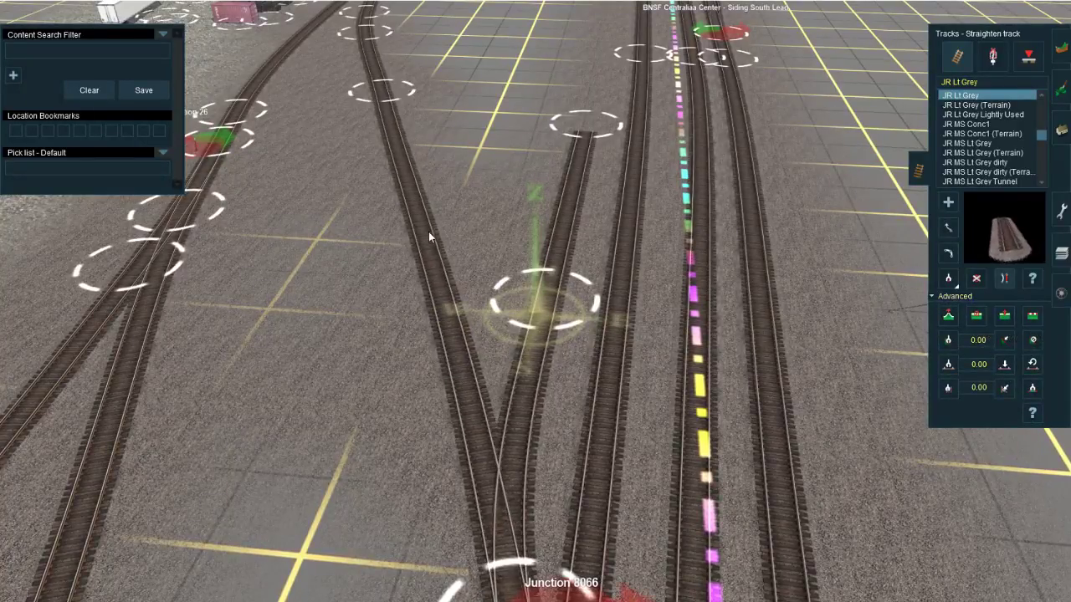
{"action": "right_click_drag", "start_coordinate": [429, 326], "coordinate": [553, 351]}
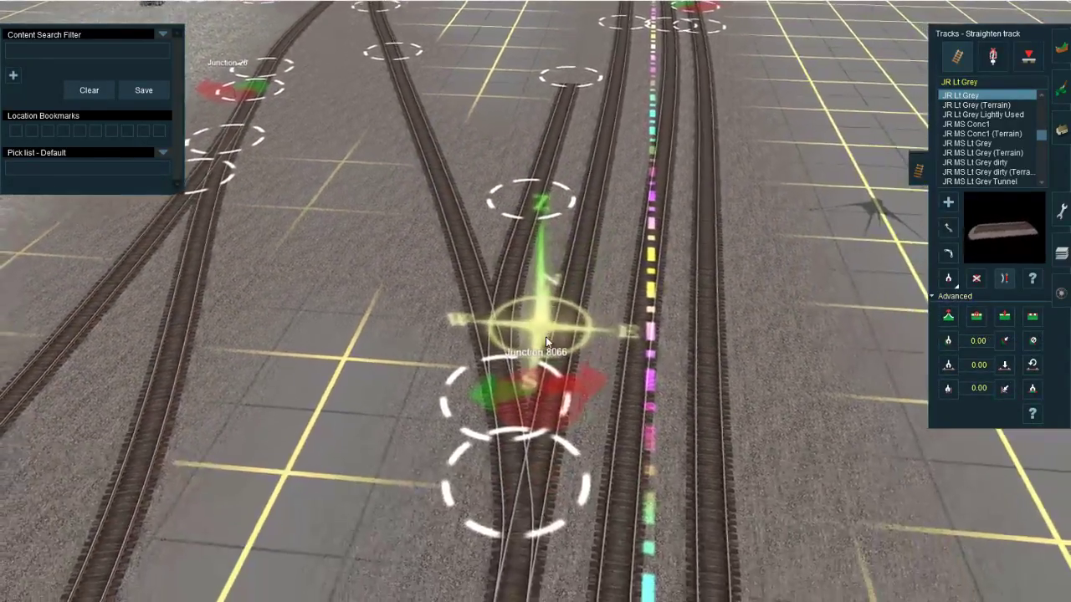
{"action": "right_click", "coordinate": [569, 206]}
{"action": "right_click", "coordinate": [520, 275]}
Step: Extend the new spur far northward alongside the westernmost main track
{"action": "left_click", "coordinate": [947, 203]}
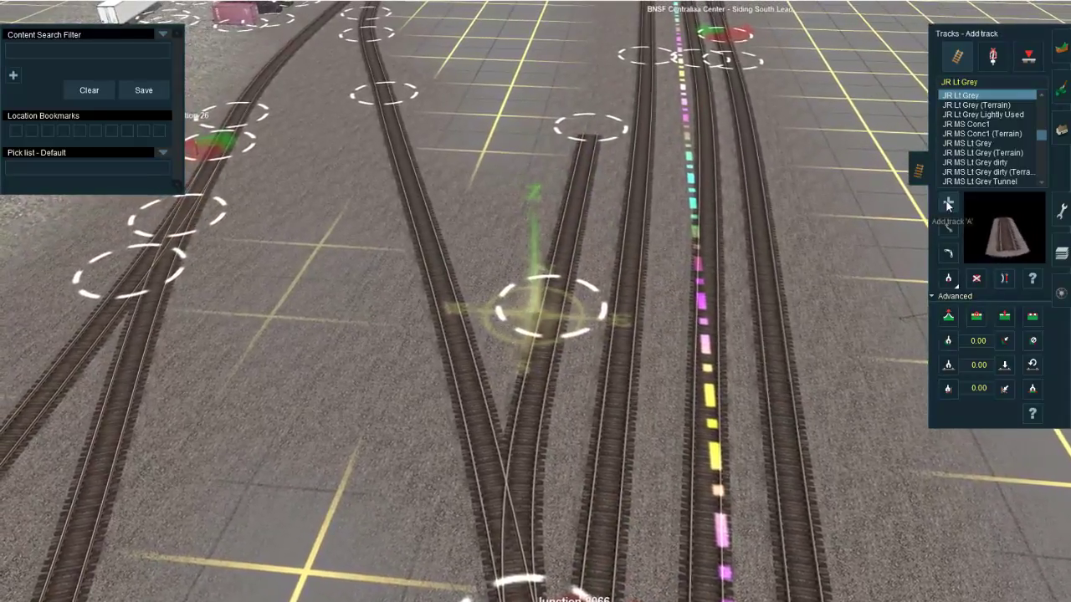
{"action": "left_click", "coordinate": [588, 127]}
{"action": "right_click_drag", "start_coordinate": [589, 126], "coordinate": [468, 435]}
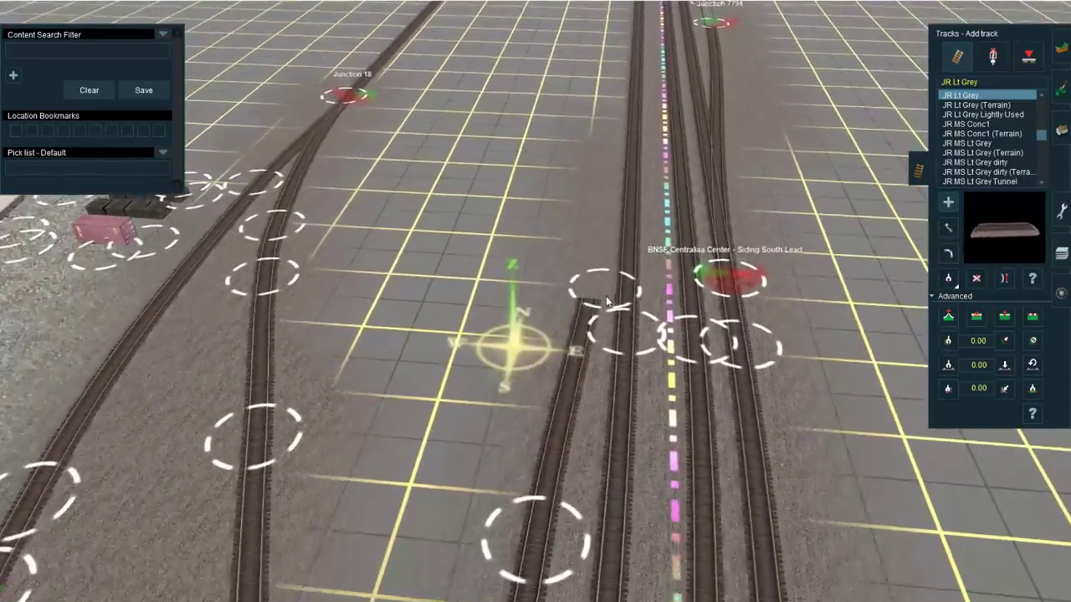
{"action": "left_click", "coordinate": [591, 302]}
{"action": "right_click_drag", "start_coordinate": [604, 159], "coordinate": [504, 410]}
{"action": "scroll", "coordinate": [577, 145], "scroll_direction": "down", "scroll_amount": 15}
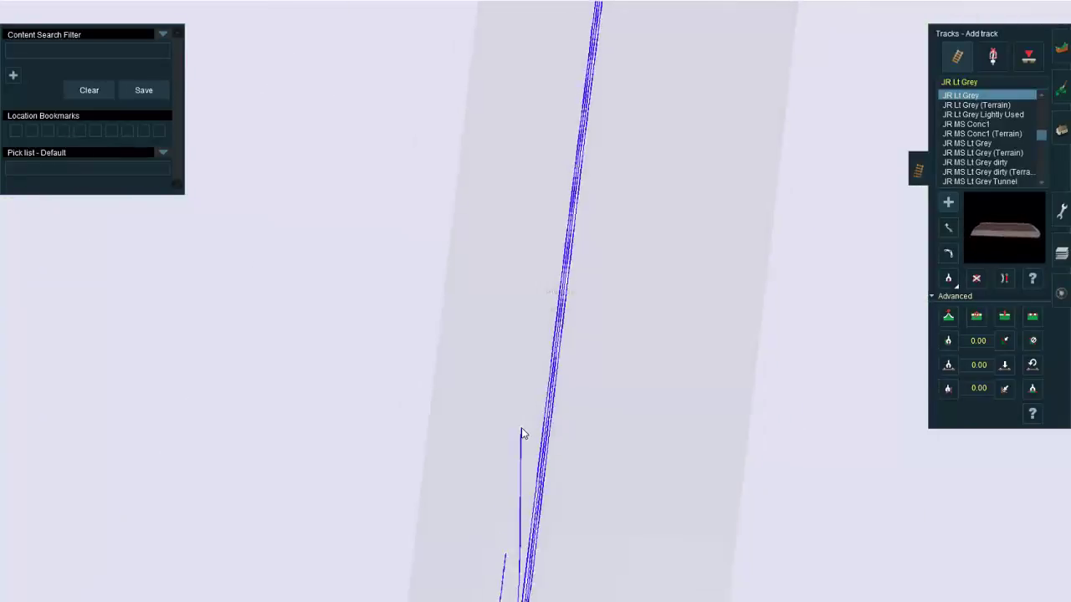
{"action": "scroll", "coordinate": [534, 411], "scroll_direction": "up", "scroll_amount": 10}
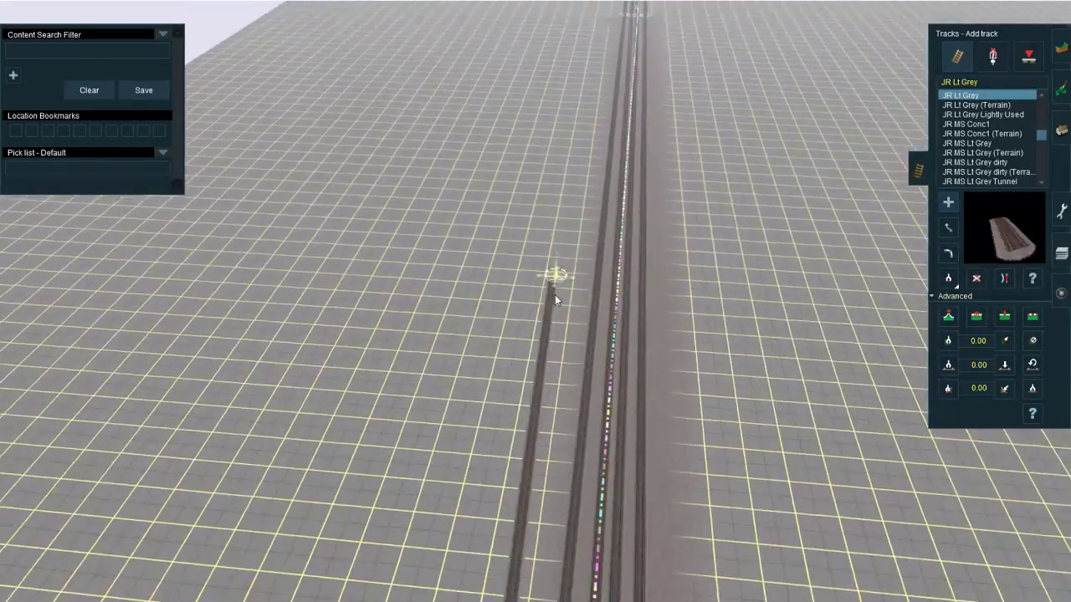
{"action": "scroll", "coordinate": [553, 310], "scroll_direction": "up", "scroll_amount": 6}
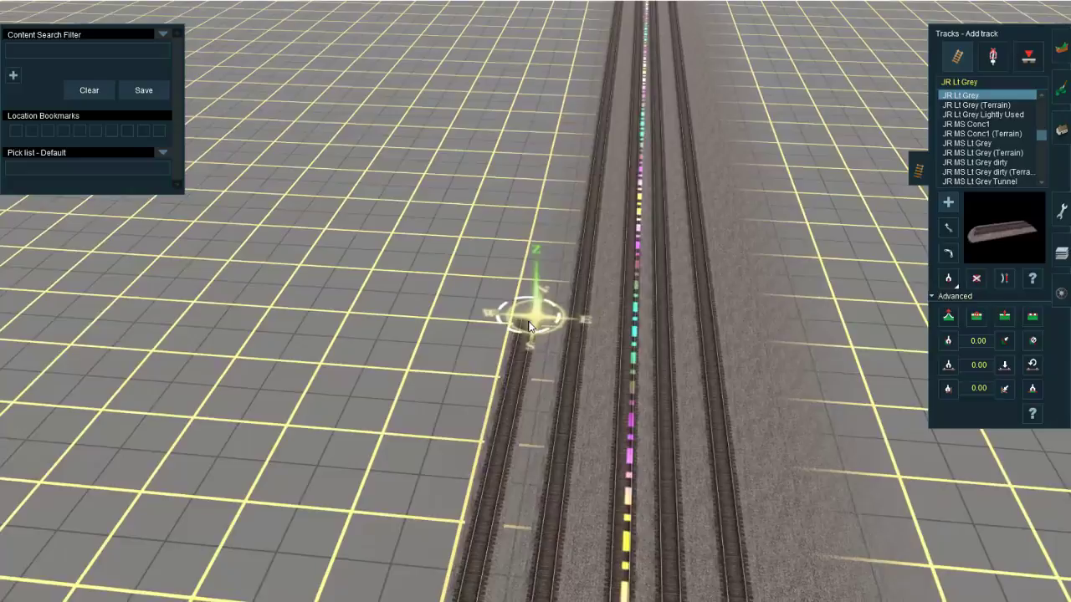
{"action": "right_click", "coordinate": [490, 449]}
{"action": "scroll", "coordinate": [489, 452], "scroll_direction": "down", "scroll_amount": 15}
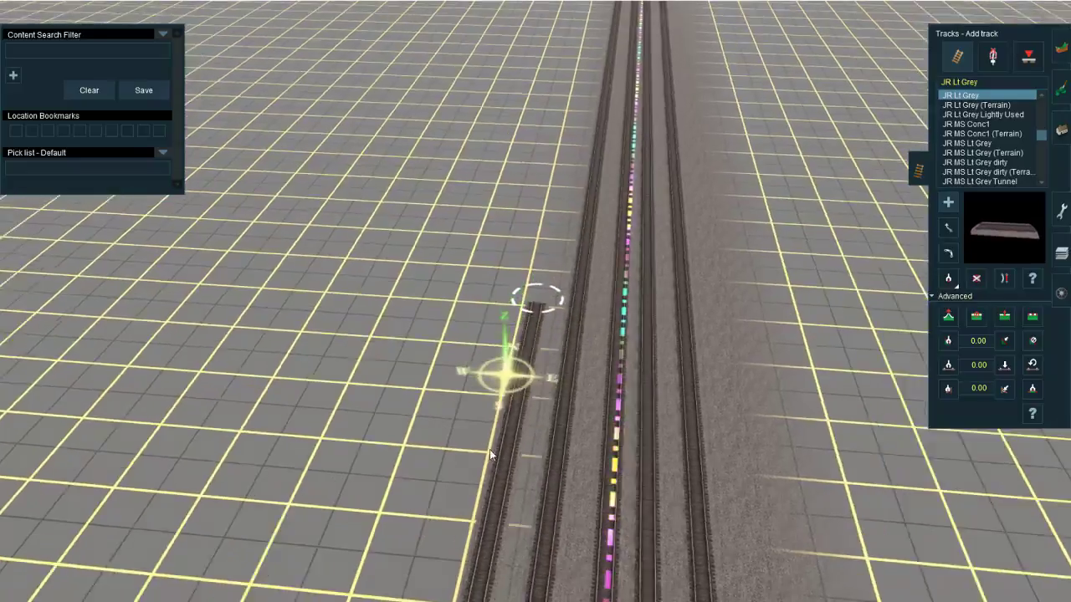
Step: Align the extended track's north end with the adjacent main track and straighten the section
{"action": "right_click", "coordinate": [487, 463]}
{"action": "right_click", "coordinate": [564, 201]}
{"action": "scroll", "coordinate": [562, 205], "scroll_direction": "up", "scroll_amount": 4}
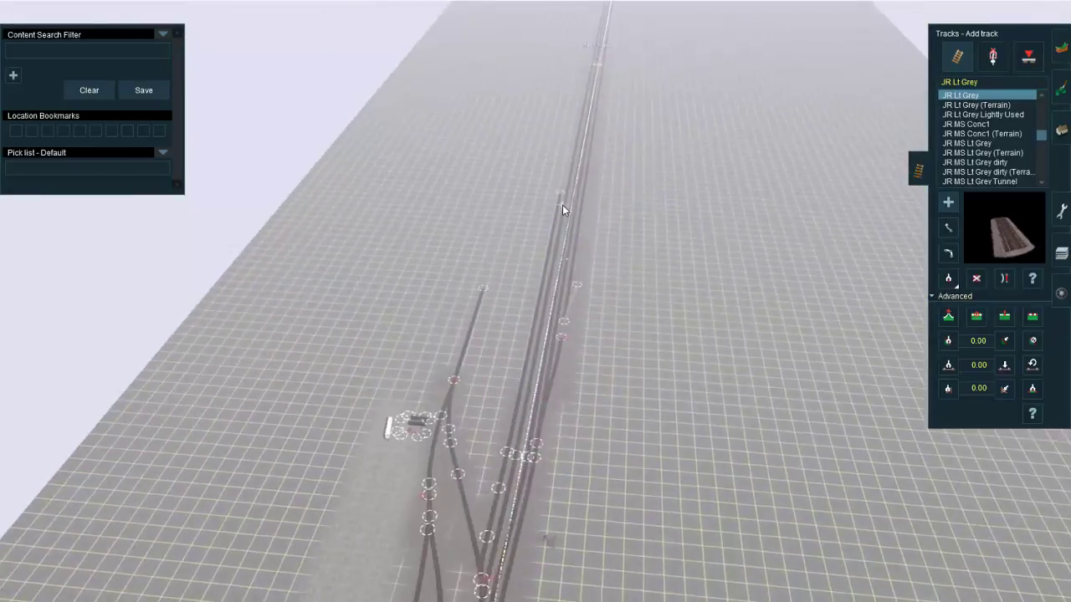
{"action": "scroll", "coordinate": [562, 205], "scroll_direction": "up", "scroll_amount": 8}
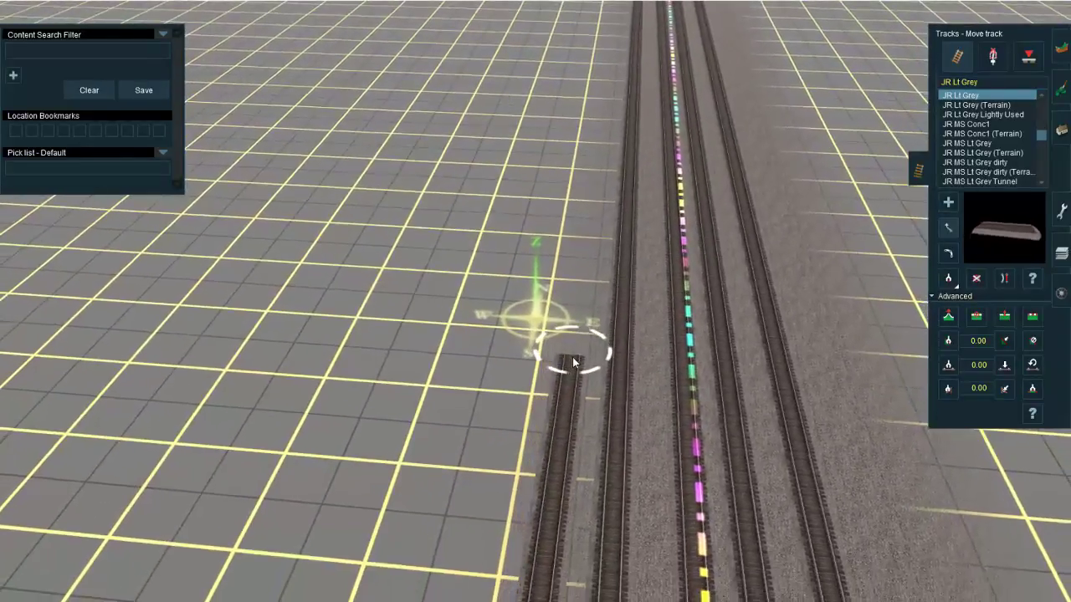
{"action": "key", "text": "s"}
{"action": "right_click", "coordinate": [545, 498]}
Step: Look over the new yard track from its north end back to Junction 8066
{"action": "scroll", "coordinate": [539, 503], "scroll_direction": "down", "scroll_amount": 8}
{"action": "right_click", "coordinate": [466, 530]}
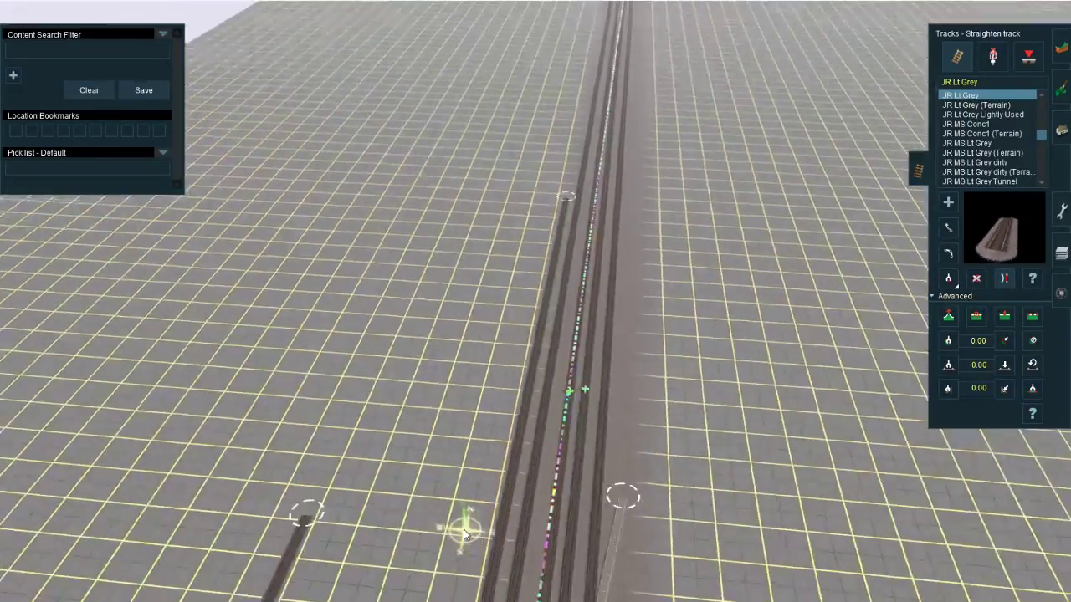
{"action": "right_click", "coordinate": [497, 503]}
{"action": "scroll", "coordinate": [536, 328], "scroll_direction": "up", "scroll_amount": 4}
{"action": "right_click", "coordinate": [510, 330]}
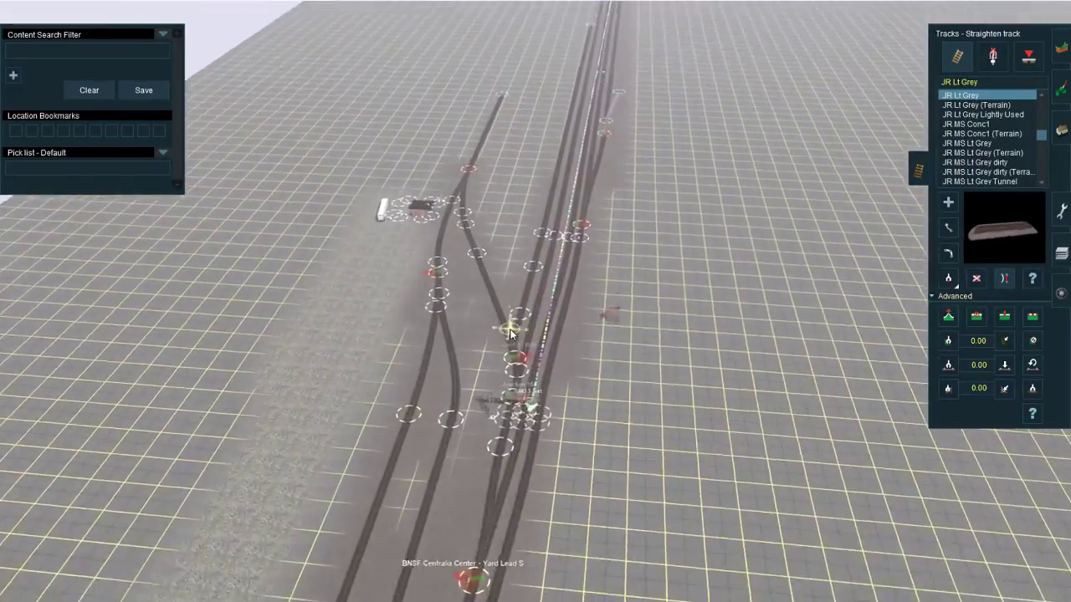
{"action": "scroll", "coordinate": [510, 334], "scroll_direction": "up", "scroll_amount": 4}
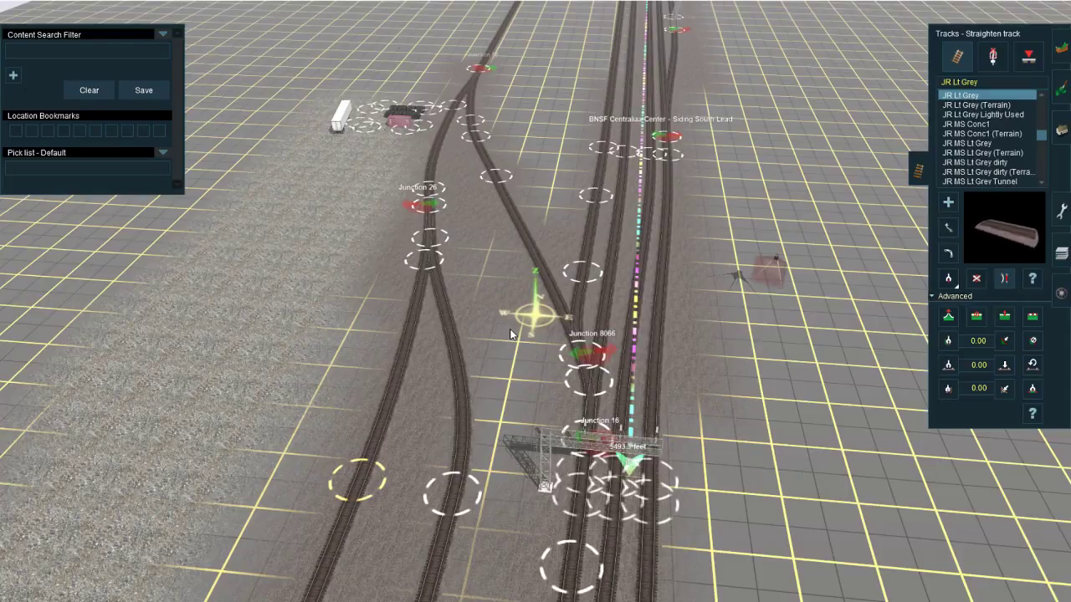
{"action": "scroll", "coordinate": [514, 328], "scroll_direction": "up", "scroll_amount": 10}
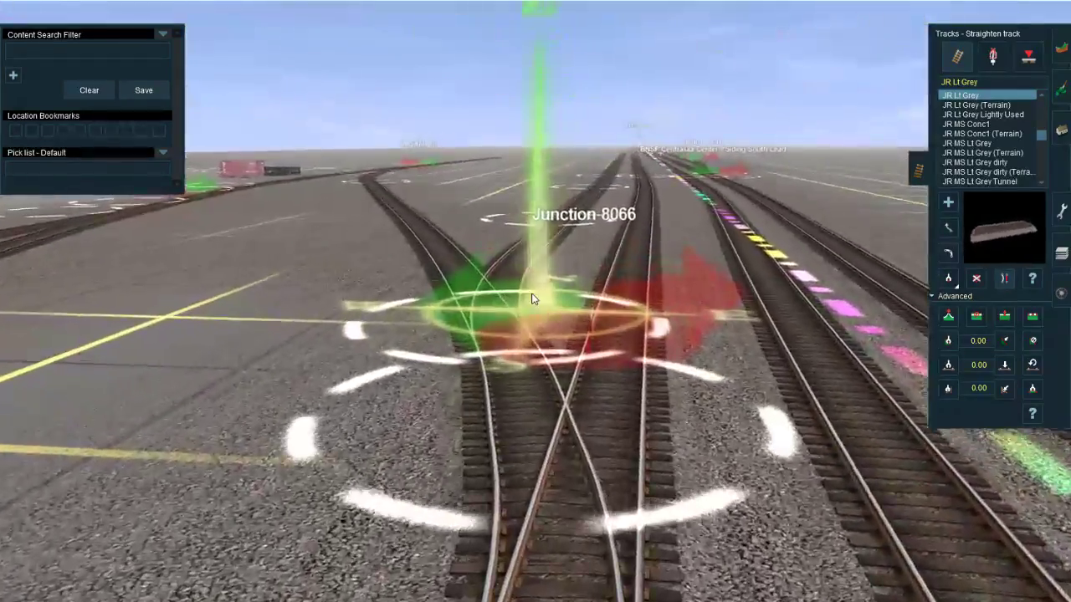
{"action": "key", "text": "Up"}
{"action": "key", "text": "Left"}
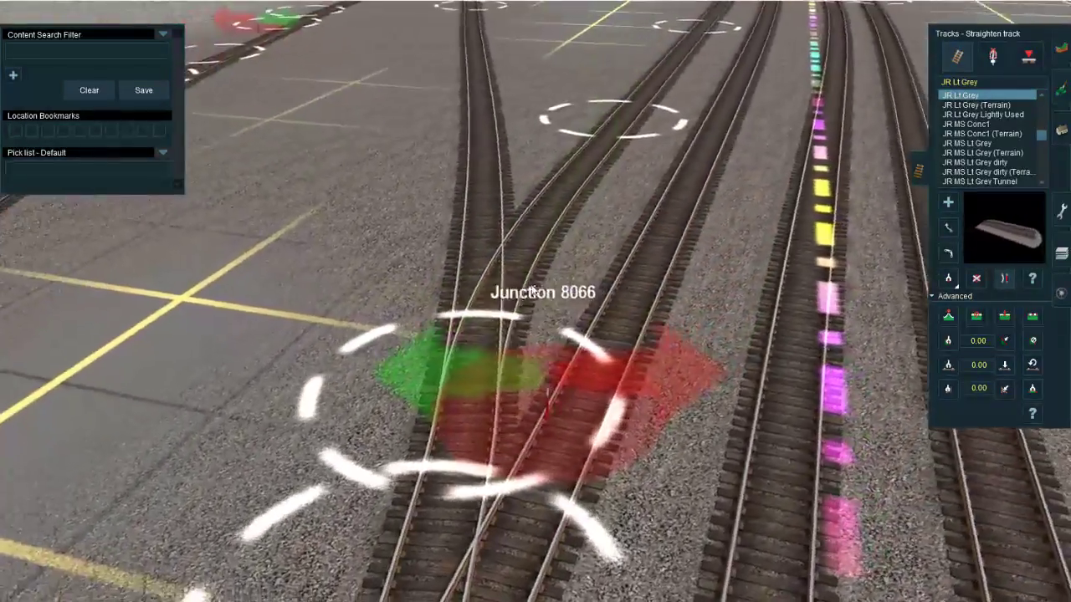
{"action": "right_click", "coordinate": [437, 416]}
{"action": "scroll", "coordinate": [437, 416], "scroll_direction": "down", "scroll_amount": 3}
Step: Branch a second JR Lt Grey track off the diagonal lead north of Junction 8066 and extend it parallel to the first
{"action": "key", "text": "m"}
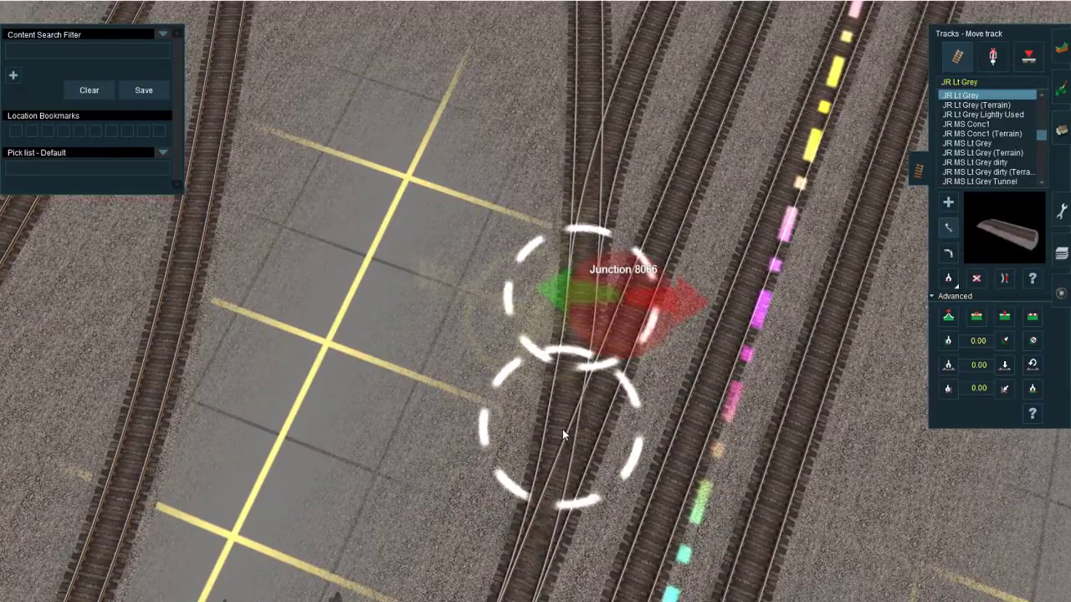
{"action": "key", "text": "Down"}
{"action": "right_click_drag", "start_coordinate": [563, 430], "coordinate": [543, 160]}
{"action": "key", "text": "a"}
{"action": "left_click", "coordinate": [541, 370]}
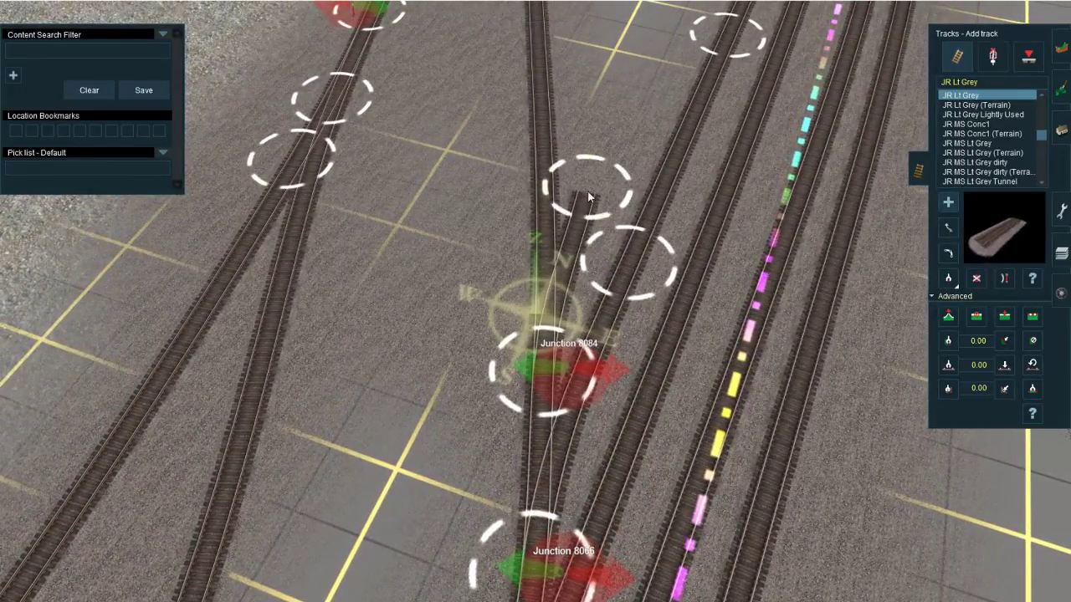
{"action": "right_click_drag", "start_coordinate": [586, 198], "coordinate": [602, 159]}
{"action": "left_click", "coordinate": [602, 251]}
Step: Straighten the second yard track and shift the spline point at its curve slightly south for even spacing
{"action": "key", "text": "s"}
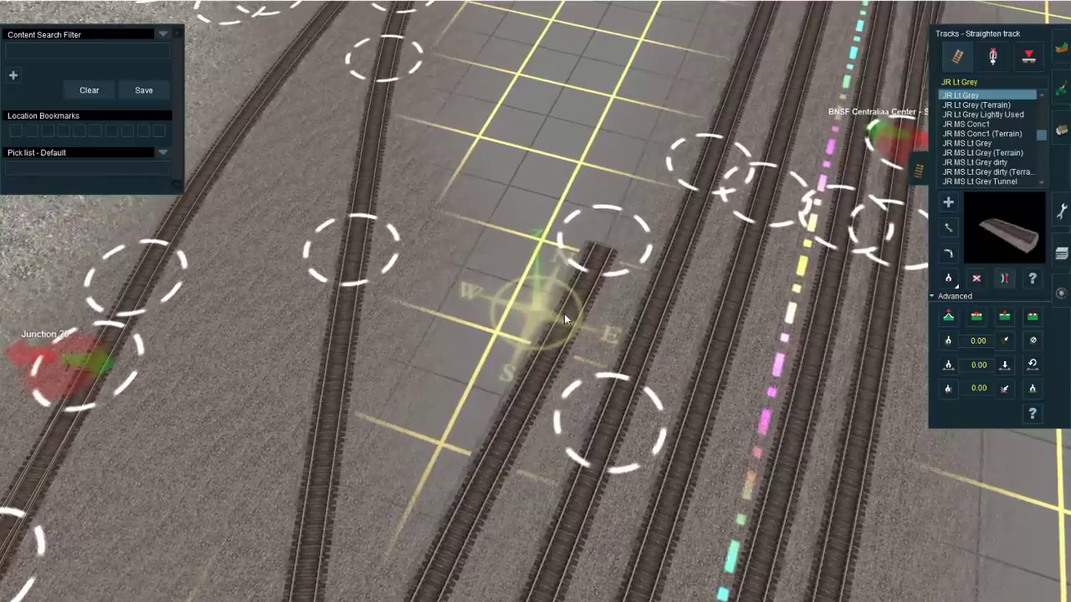
{"action": "scroll", "coordinate": [494, 385], "scroll_direction": "down", "scroll_amount": 5}
{"action": "right_click_drag", "start_coordinate": [479, 406], "coordinate": [548, 297]}
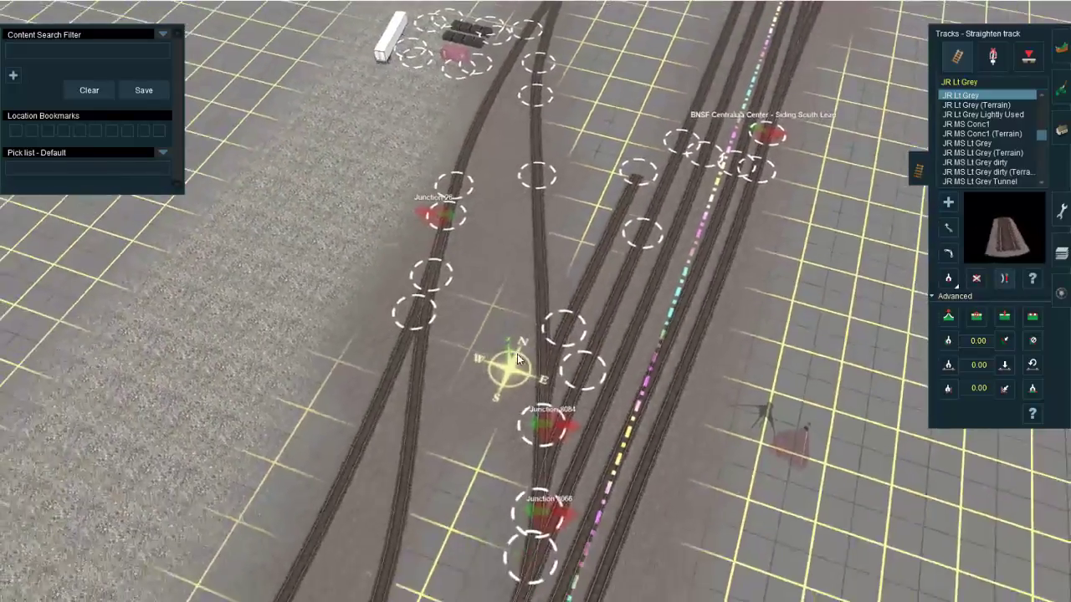
{"action": "scroll", "coordinate": [544, 299], "scroll_direction": "up", "scroll_amount": 5}
{"action": "key", "text": "m"}
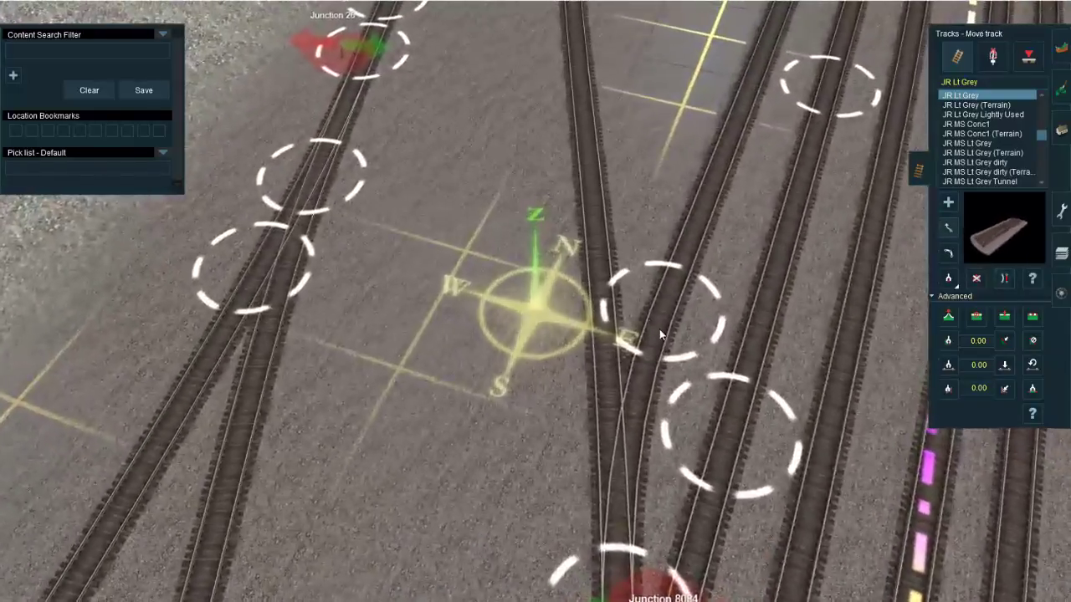
{"action": "mouse_move", "coordinate": [659, 328]}
{"action": "left_mouse_down"}
{"action": "mouse_move", "coordinate": [654, 352]}
{"action": "mouse_move", "coordinate": [665, 336]}
{"action": "left_mouse_up"}
Step: Switch to the YouTube live dashboard and check the live chat
{"action": "mouse_move", "coordinate": [101, 601]}
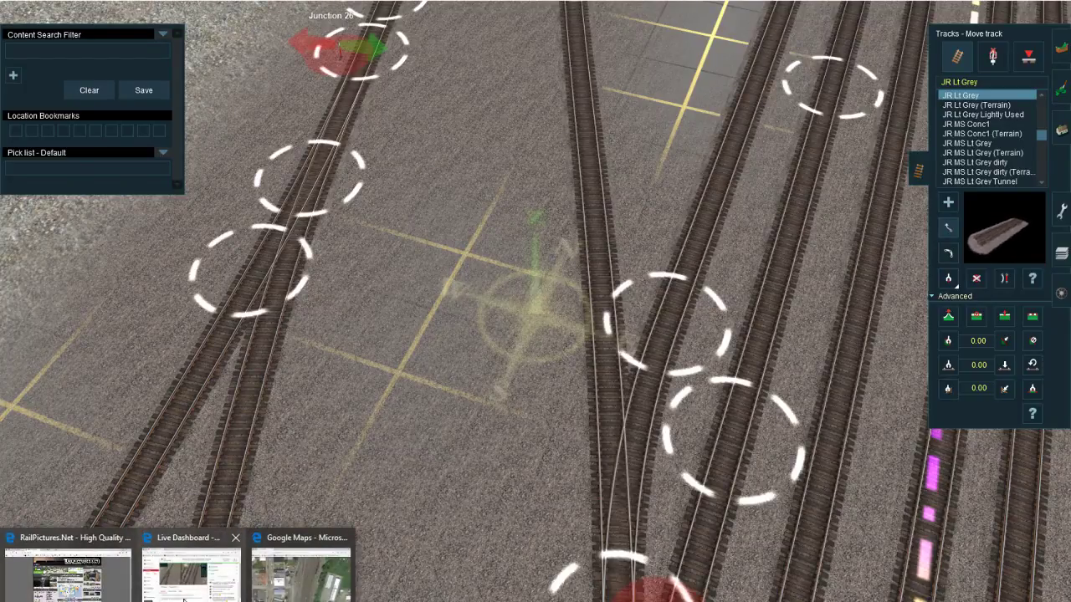
{"action": "left_click", "coordinate": [192, 569]}
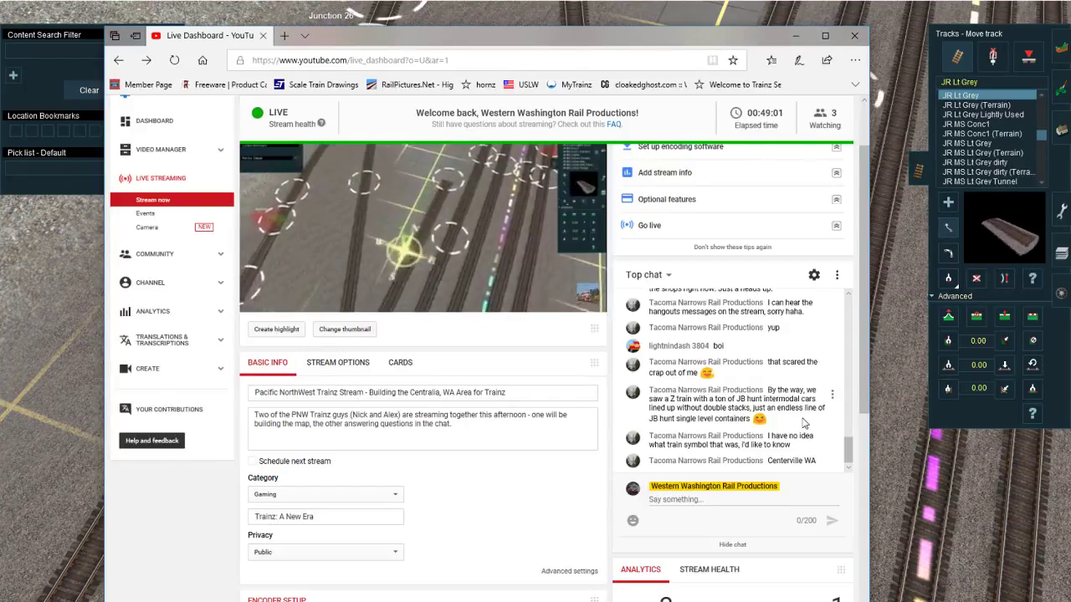
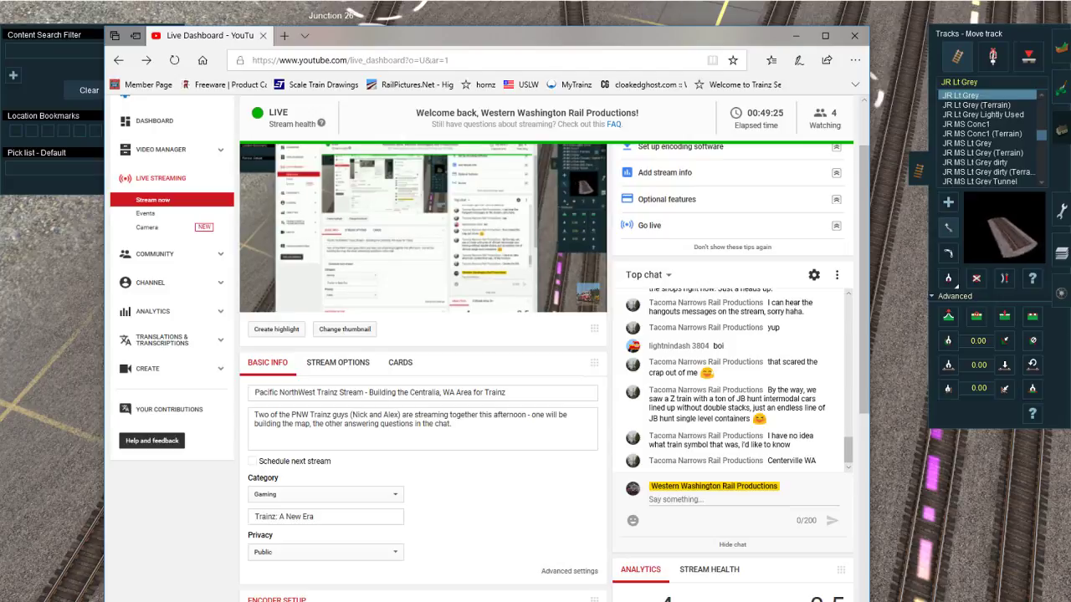
Step: Review the latest live chat messages on the YouTube live dashboard and return to the Trainz route editor
{"action": "scroll", "coordinate": [538, 398], "scroll_direction": "down", "scroll_amount": 2}
{"action": "scroll", "coordinate": [538, 399], "scroll_direction": "up", "scroll_amount": 3}
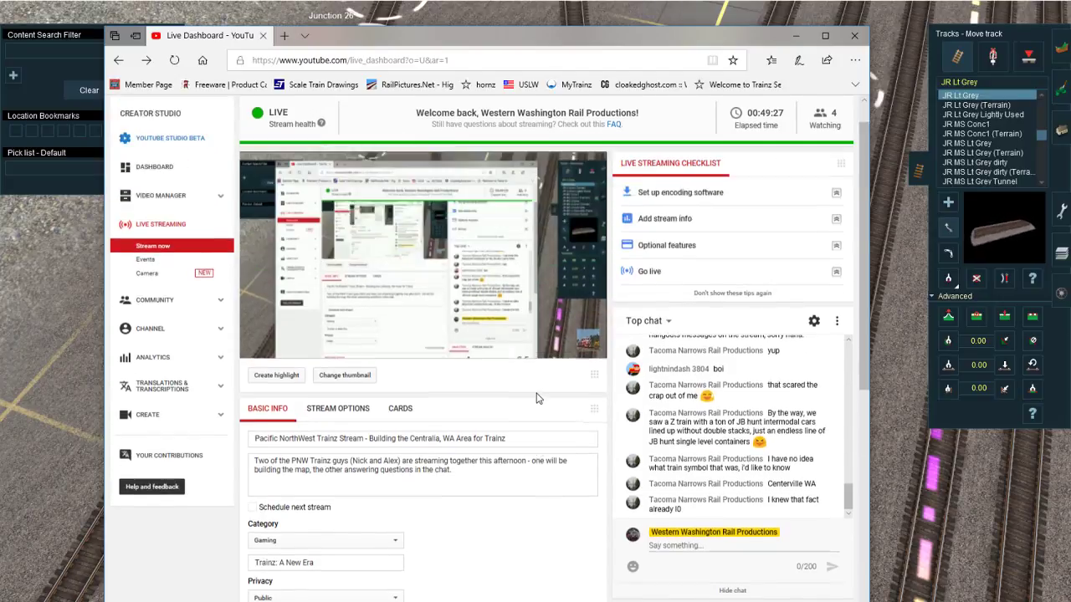
{"action": "scroll", "coordinate": [538, 398], "scroll_direction": "up", "scroll_amount": 1}
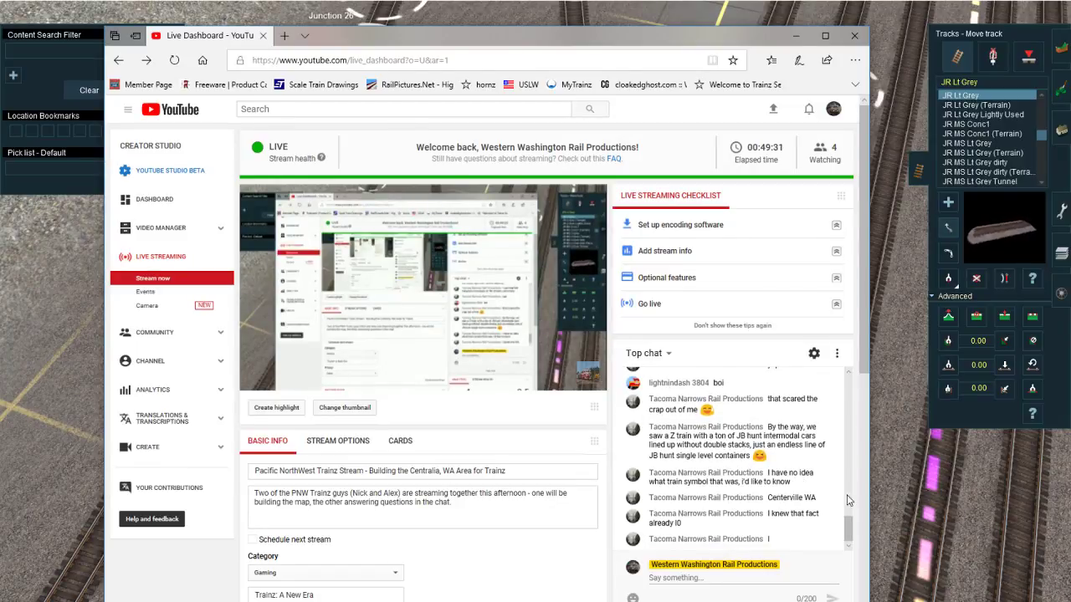
{"action": "right_click", "coordinate": [892, 510]}
Step: Reposition the spline points of the stub siding diverging at Junction 8084 so it runs parallel to the neighbouring yard track
{"action": "scroll", "coordinate": [535, 309], "scroll_direction": "down", "scroll_amount": 3}
{"action": "key", "text": "Down"}
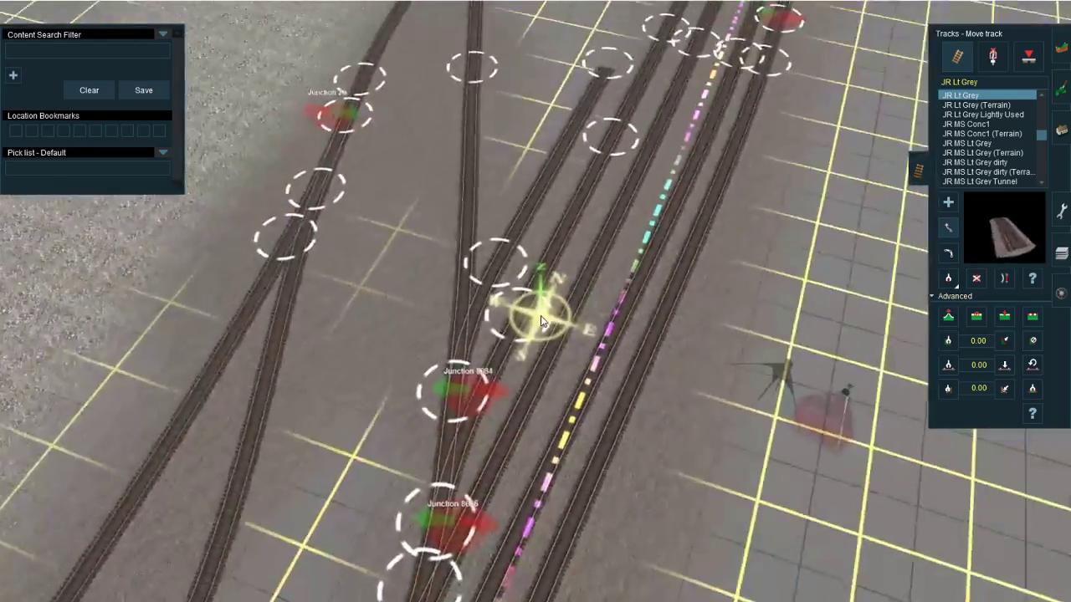
{"action": "scroll", "coordinate": [470, 317], "scroll_direction": "up", "scroll_amount": 3}
{"action": "right_click", "coordinate": [470, 318]}
{"action": "key", "text": "Left"}
{"action": "key", "text": "Up"}
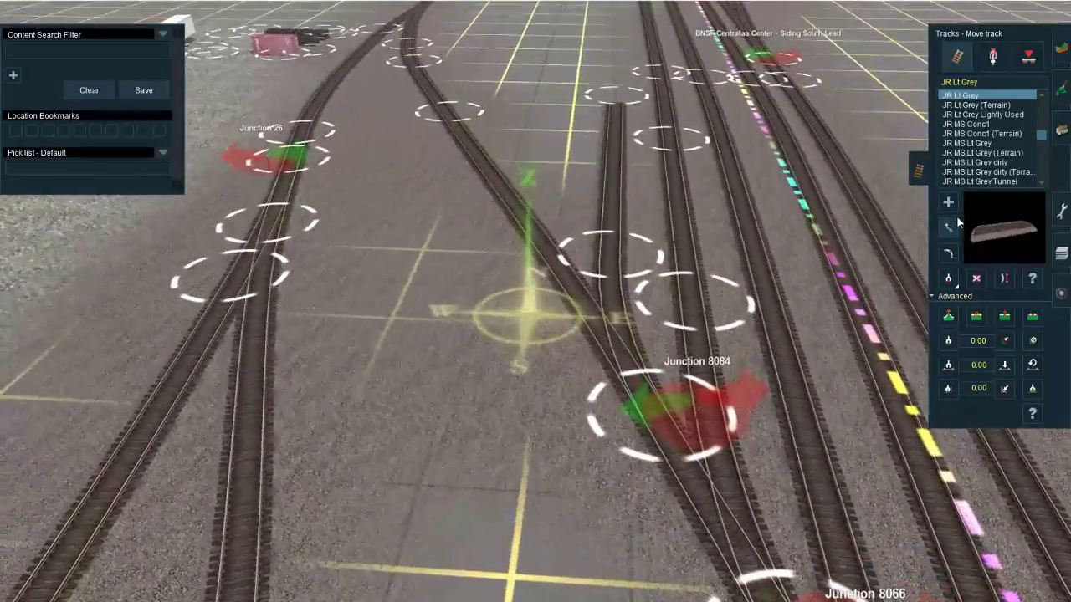
{"action": "mouse_move", "coordinate": [622, 264]}
{"action": "left_mouse_down"}
{"action": "mouse_move", "coordinate": [614, 289]}
{"action": "mouse_move", "coordinate": [614, 277]}
{"action": "left_mouse_up"}
{"action": "right_click_drag", "start_coordinate": [614, 289], "coordinate": [520, 336]}
{"action": "scroll", "coordinate": [577, 293], "scroll_direction": "down", "scroll_amount": 3}
{"action": "scroll", "coordinate": [527, 318], "scroll_direction": "up", "scroll_amount": 3}
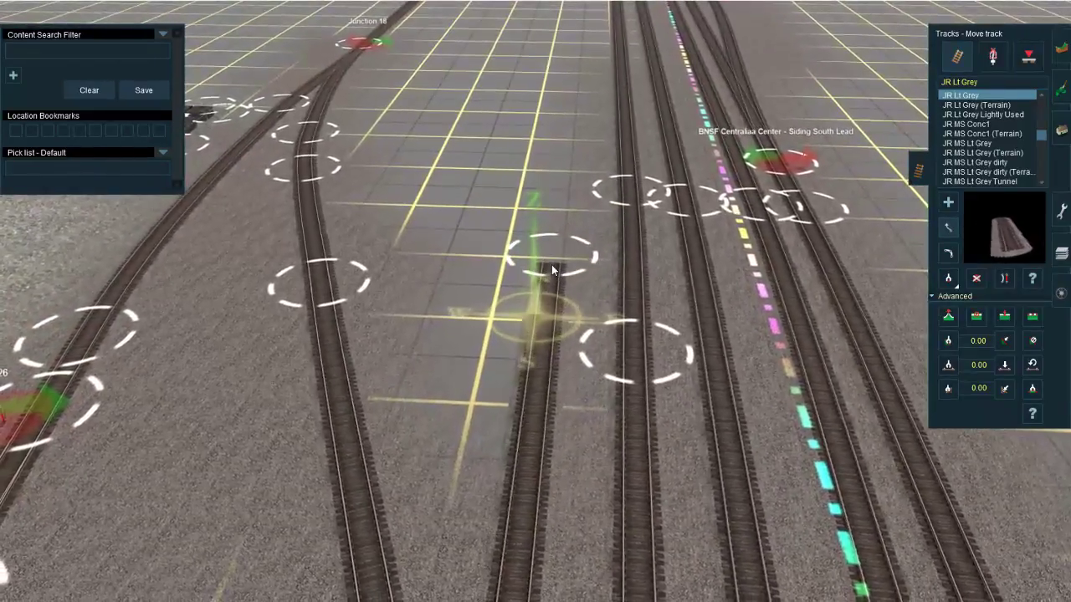
{"action": "right_click", "coordinate": [551, 264]}
{"action": "scroll", "coordinate": [542, 305], "scroll_direction": "down", "scroll_amount": 3}
{"action": "mouse_move", "coordinate": [542, 329]}
{"action": "right_mouse_down"}
{"action": "mouse_move", "coordinate": [541, 305]}
{"action": "mouse_move", "coordinate": [472, 384]}
{"action": "mouse_move", "coordinate": [529, 342]}
{"action": "right_mouse_up"}
Step: Add a JR Lt Grey siding branching off the diagonal lead, just west of the stub siding, and straighten its lead segment
{"action": "key", "text": "a"}
{"action": "scroll", "coordinate": [525, 347], "scroll_direction": "up", "scroll_amount": 3}
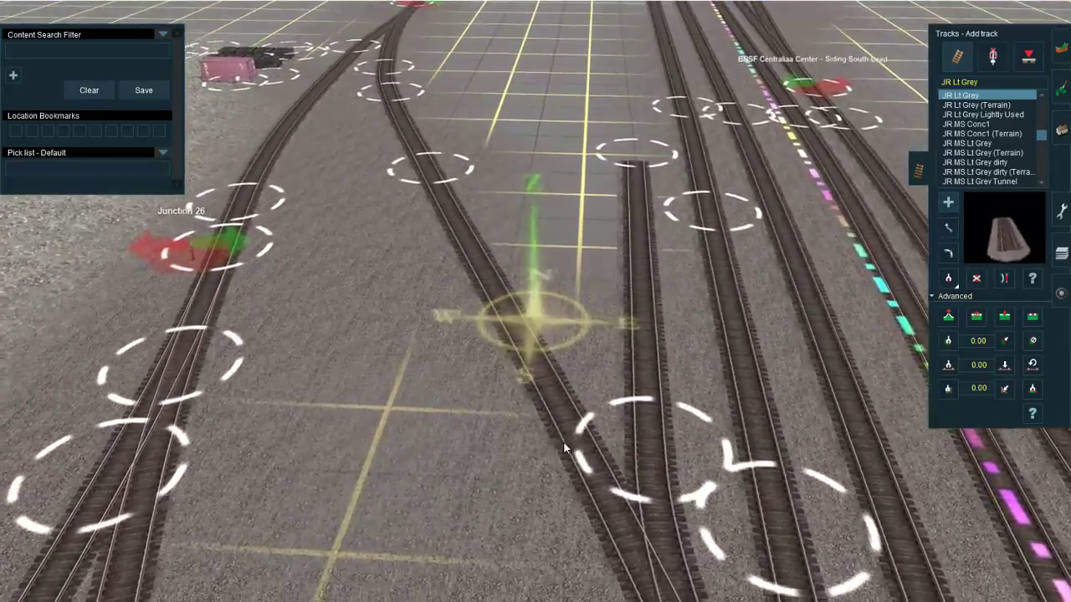
{"action": "left_click_drag", "start_coordinate": [562, 414], "coordinate": [580, 142]}
{"action": "key", "text": "s"}
{"action": "left_click", "coordinate": [570, 467]}
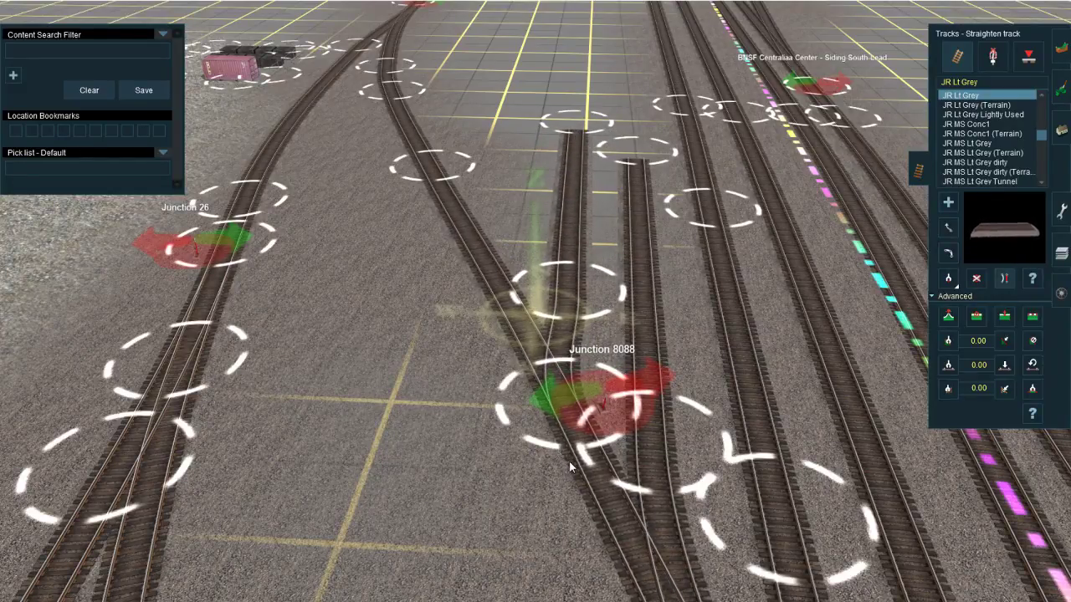
Step: Adjust Junction 8088 and the new siding's spline points so the siding runs evenly spaced beside the existing stub
{"action": "key", "text": "m"}
{"action": "left_click_drag", "start_coordinate": [574, 435], "coordinate": [590, 459]}
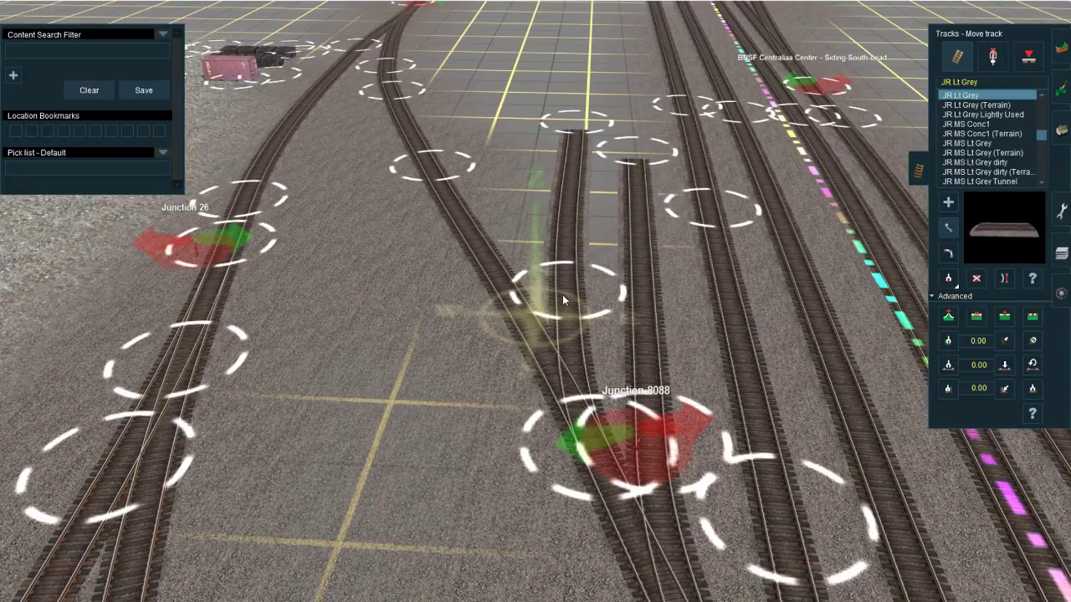
{"action": "key", "text": "s"}
{"action": "left_click", "coordinate": [570, 256]}
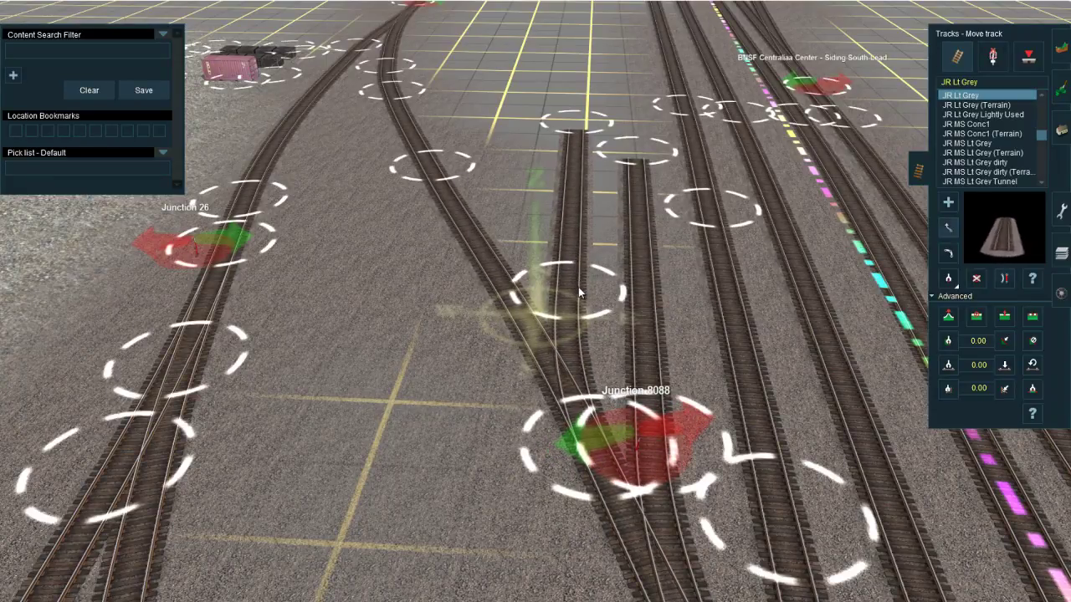
{"action": "left_click_drag", "start_coordinate": [578, 292], "coordinate": [559, 310]}
{"action": "left_click_drag", "start_coordinate": [593, 461], "coordinate": [580, 434]}
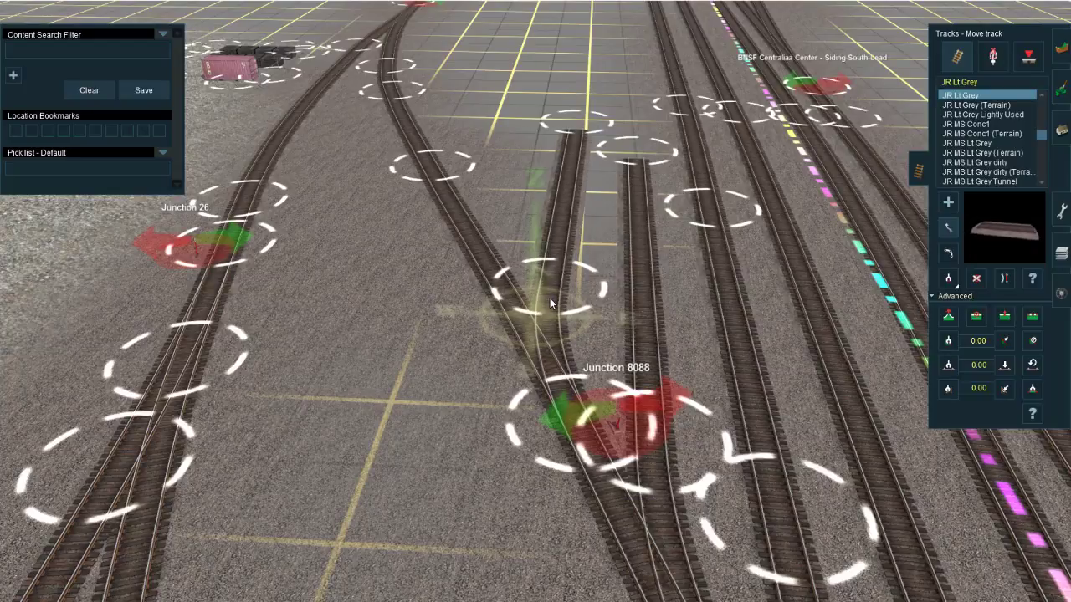
{"action": "mouse_move", "coordinate": [574, 127]}
{"action": "left_mouse_down"}
{"action": "mouse_move", "coordinate": [561, 119]}
{"action": "mouse_move", "coordinate": [569, 114]}
{"action": "left_mouse_up"}
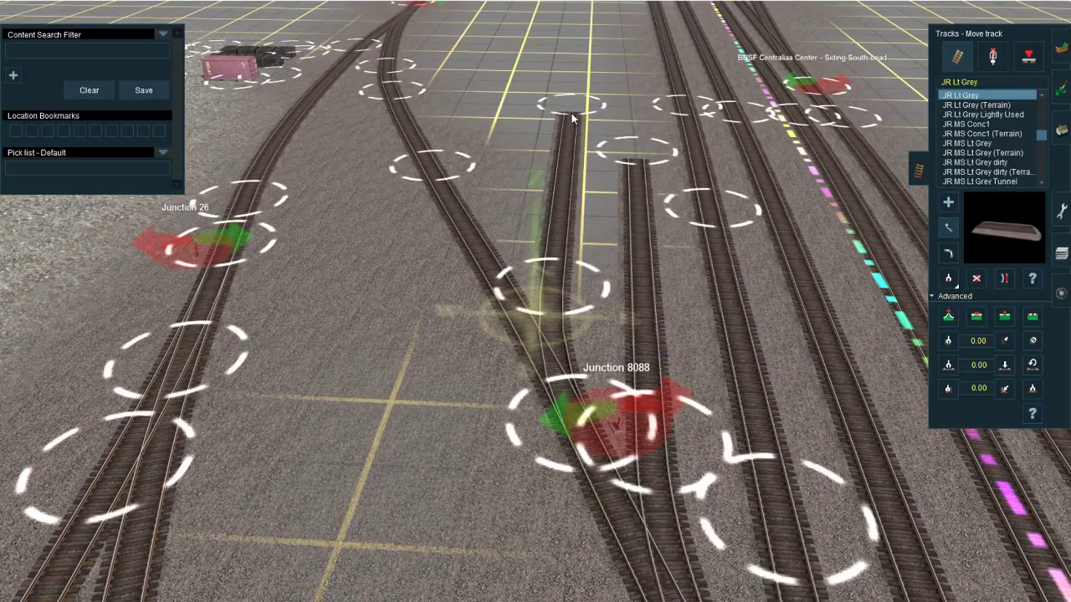
Step: Switch to the YouTube live dashboard to read the new chat messages and return to the Trainz route editor
{"action": "right_click", "coordinate": [568, 162]}
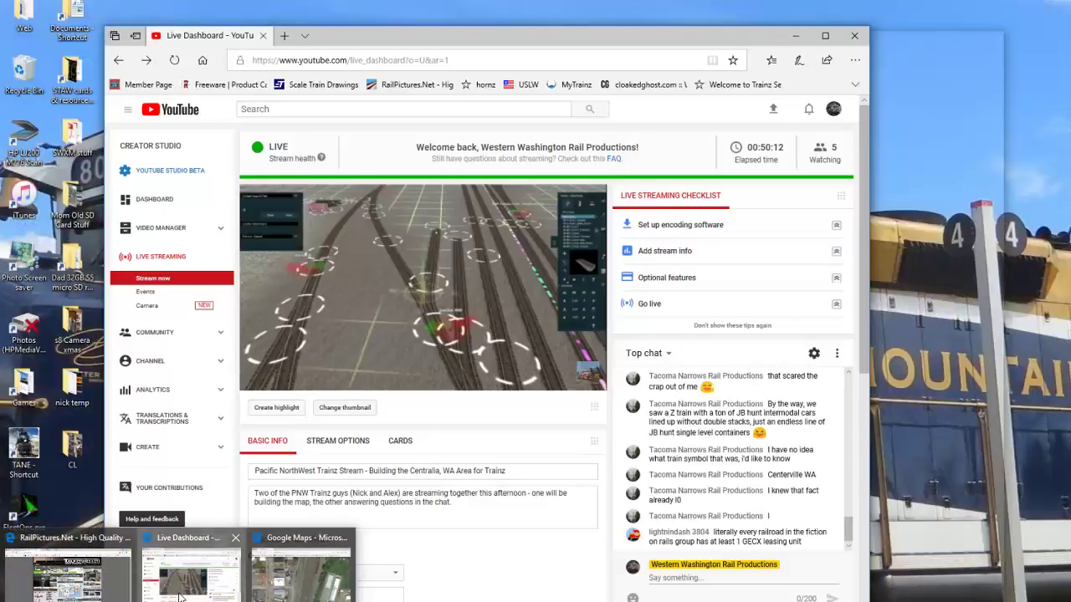
{"action": "left_click", "coordinate": [203, 573]}
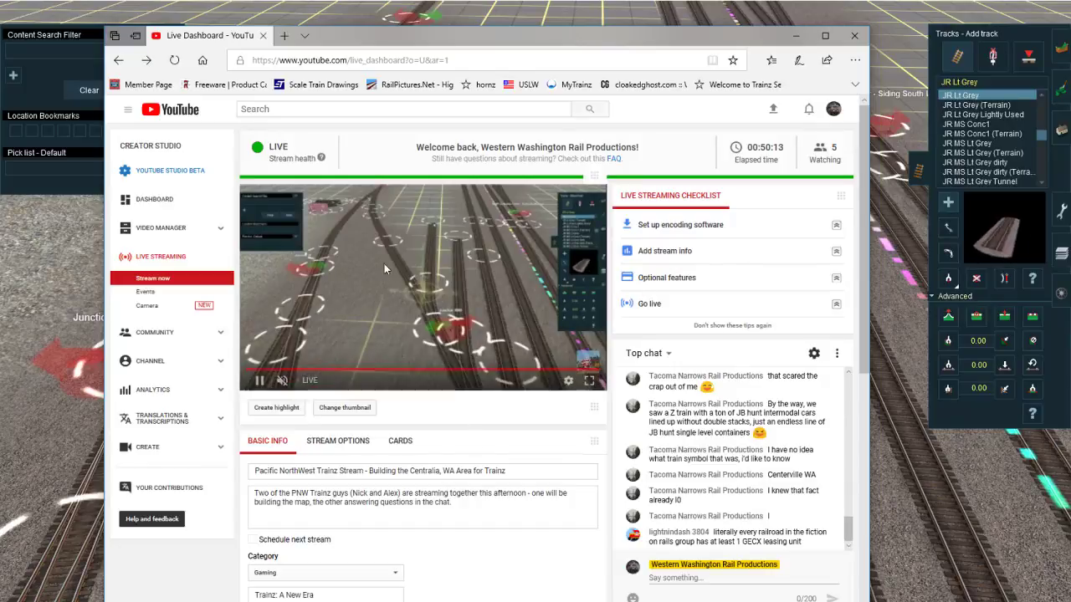
{"action": "scroll", "coordinate": [680, 462], "scroll_direction": "down", "scroll_amount": 1}
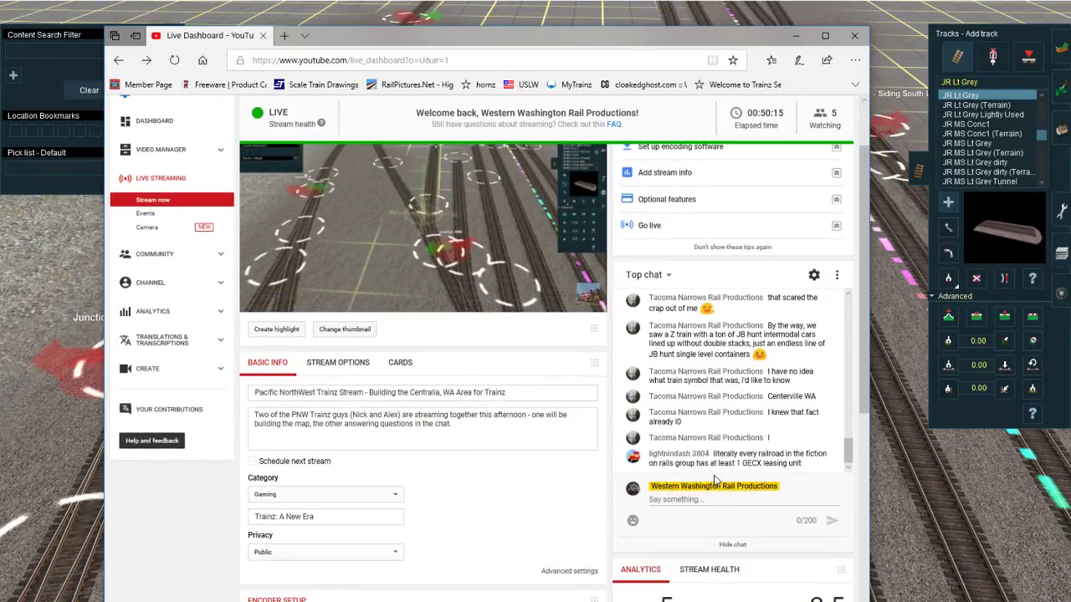
{"action": "left_click", "coordinate": [879, 476]}
{"action": "right_click", "coordinate": [440, 393]}
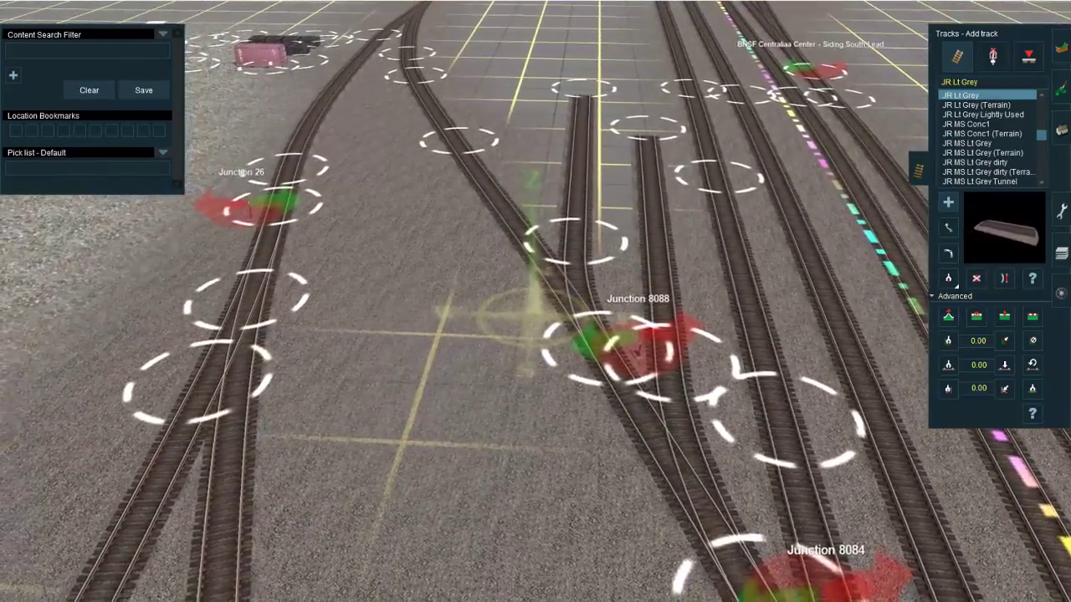
Step: Switch to the Google Maps satellite view and examine the real track layout of the Centralia yard
{"action": "mouse_move", "coordinate": [234, 595]}
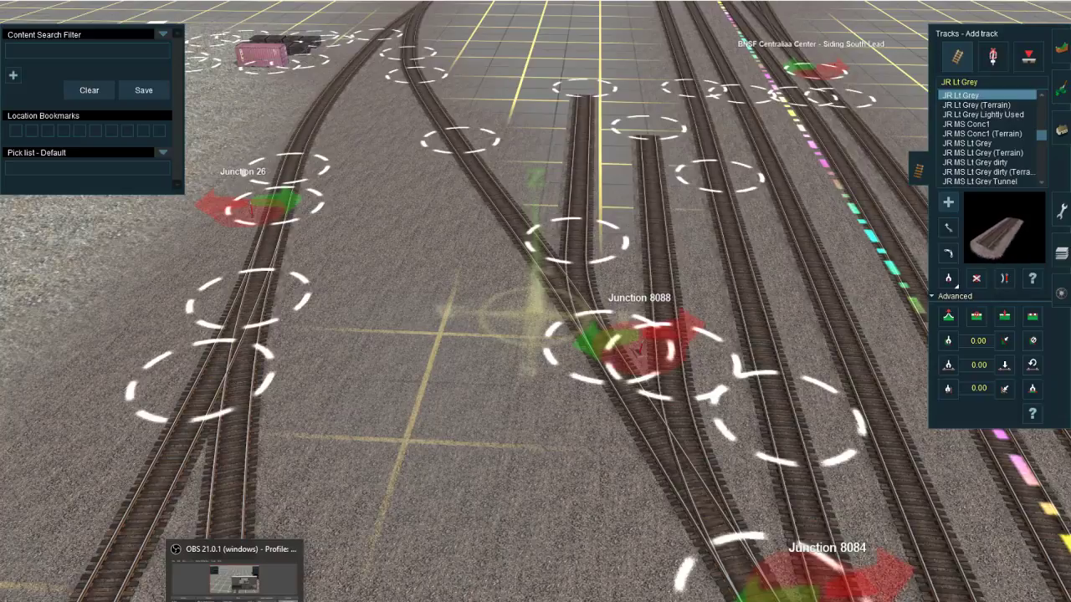
{"action": "right_click_drag", "start_coordinate": [651, 304], "coordinate": [459, 335]}
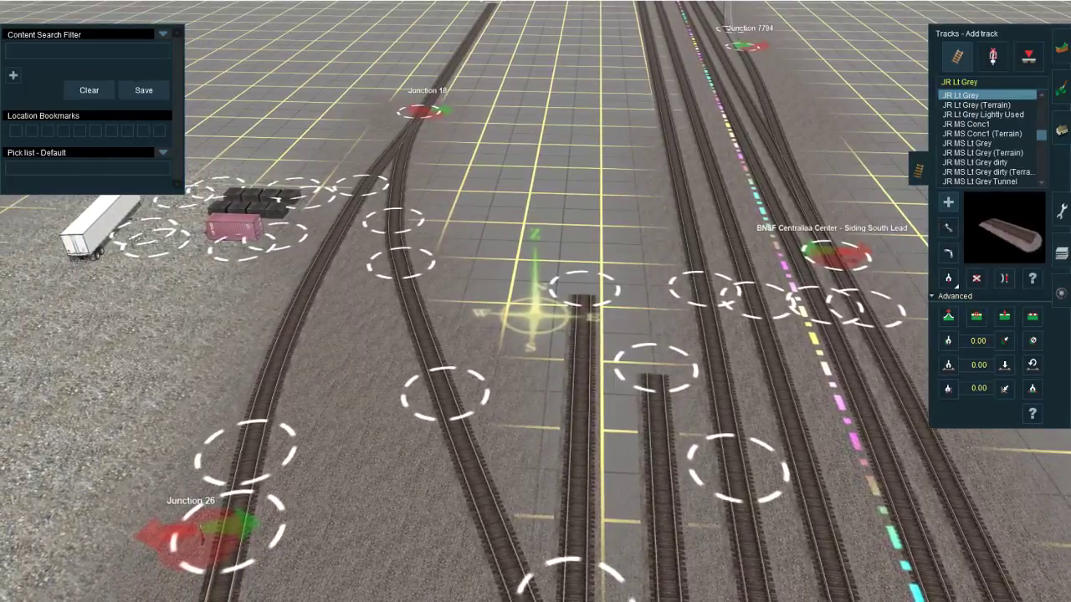
{"action": "mouse_move", "coordinate": [178, 599]}
{"action": "left_click", "coordinate": [283, 597]}
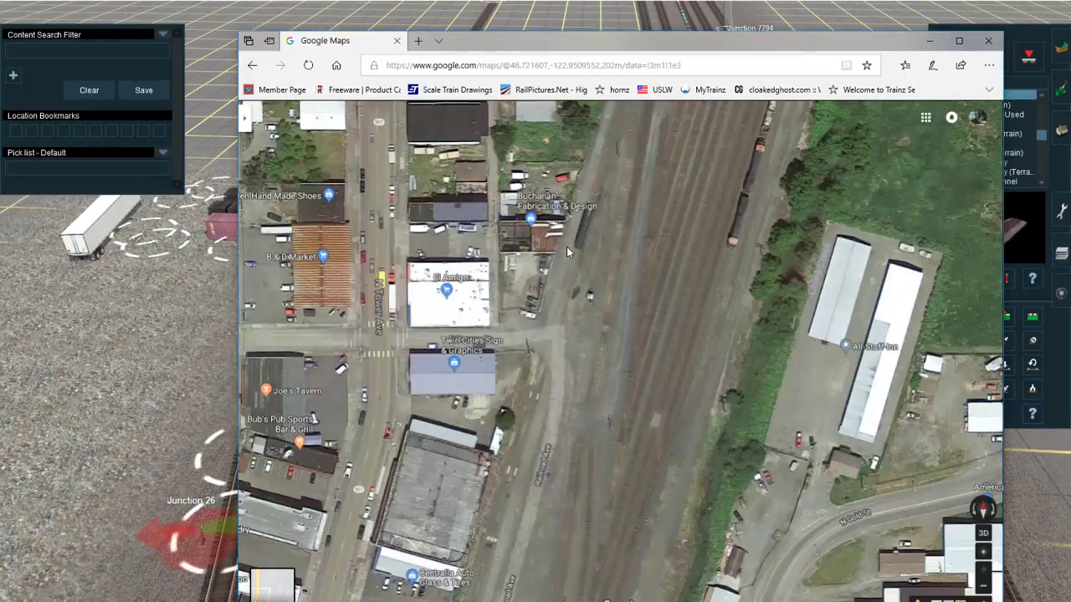
{"action": "left_click_drag", "start_coordinate": [567, 247], "coordinate": [578, 449]}
{"action": "left_click_drag", "start_coordinate": [711, 150], "coordinate": [660, 115]}
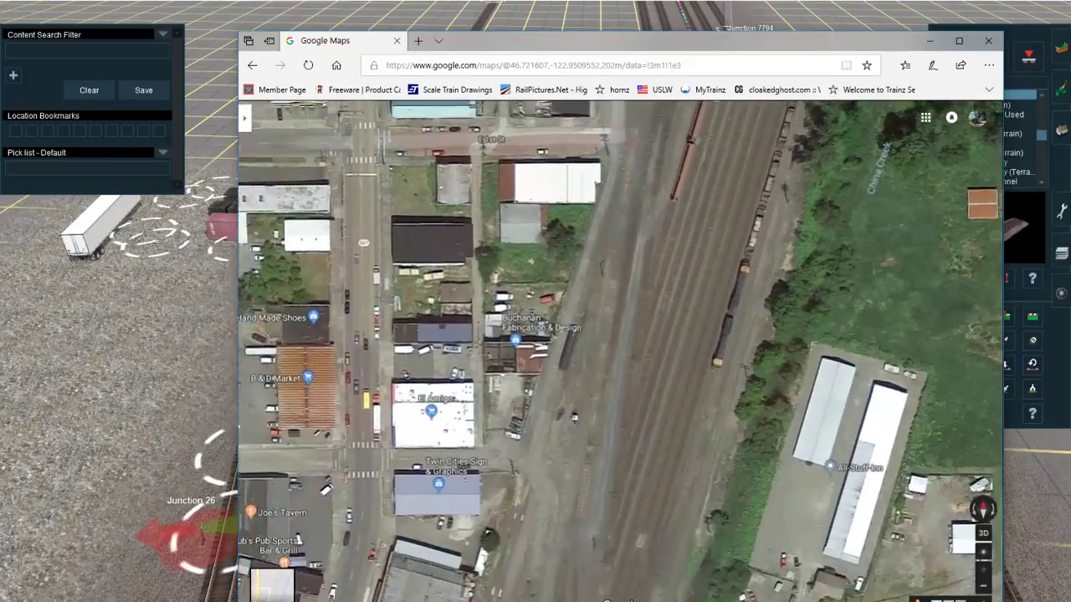
Step: Return to the Trainz route editor and extend both stub sidings north, level with the adjacent yard track's spline point
{"action": "left_click", "coordinate": [665, 10]}
{"action": "key", "text": "Down"}
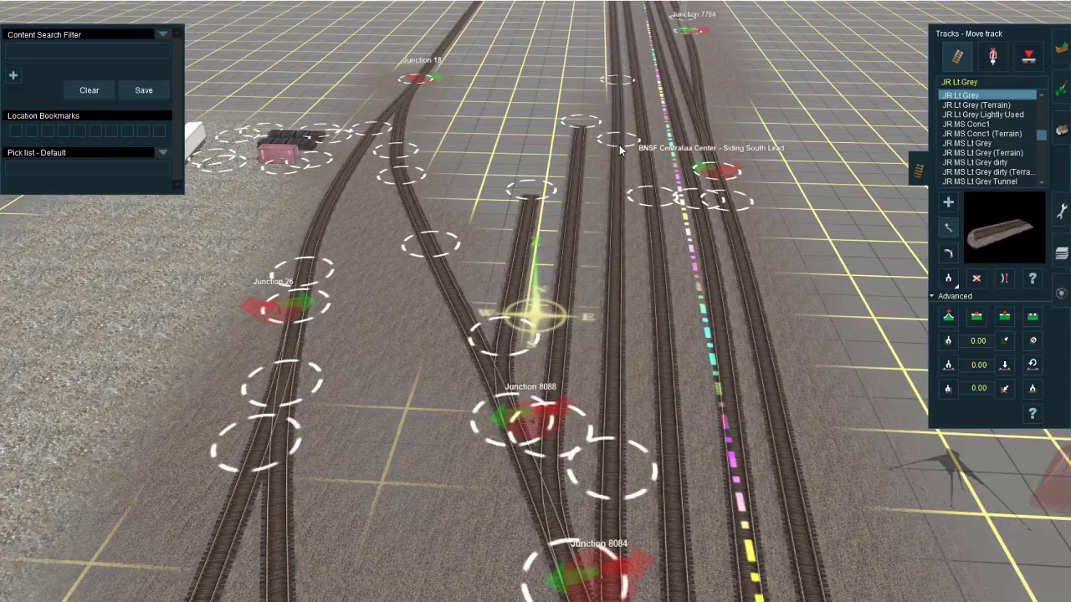
{"action": "left_click_drag", "start_coordinate": [579, 122], "coordinate": [577, 106]}
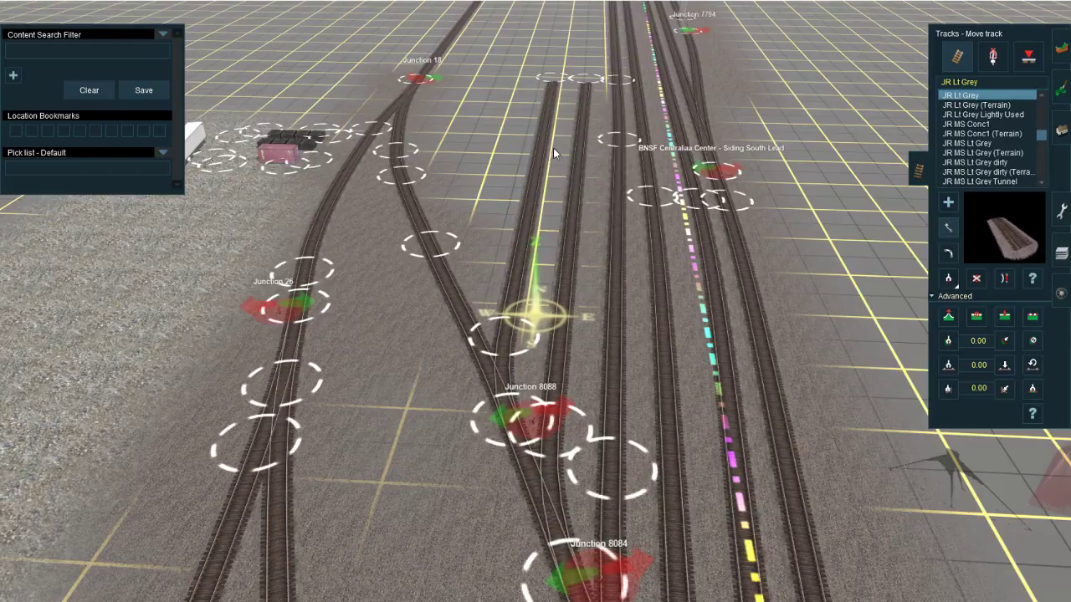
Step: Lay a separate JR Lt Grey yard track parallel to and just west of the two extended sidings
{"action": "scroll", "coordinate": [491, 285], "scroll_direction": "up", "scroll_amount": 5}
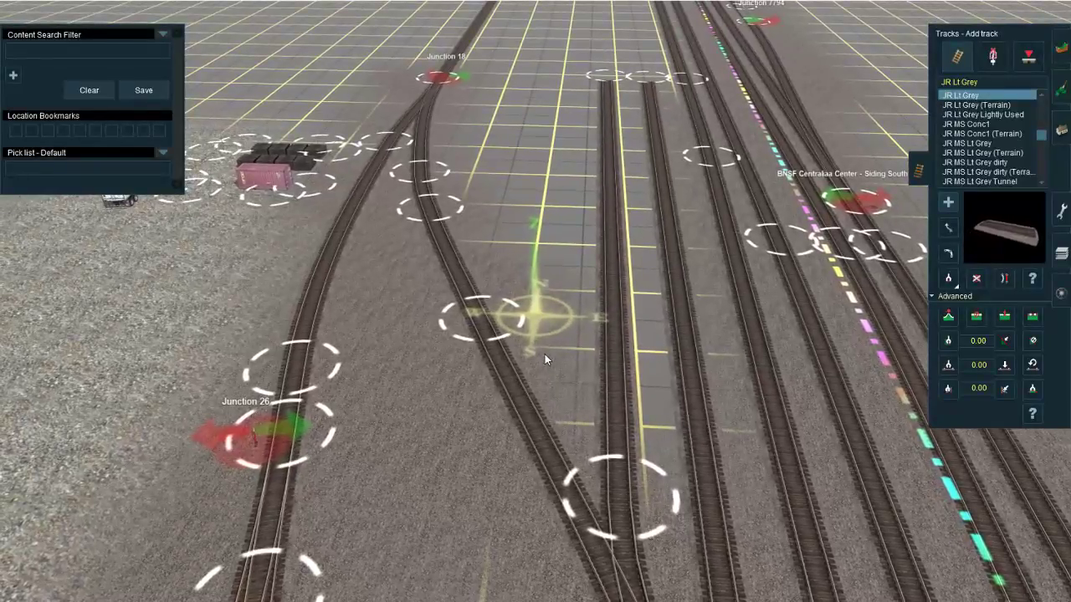
{"action": "left_click_drag", "start_coordinate": [543, 354], "coordinate": [552, 185]}
{"action": "right_click", "coordinate": [580, 105]}
{"action": "scroll", "coordinate": [554, 188], "scroll_direction": "down", "scroll_amount": 5}
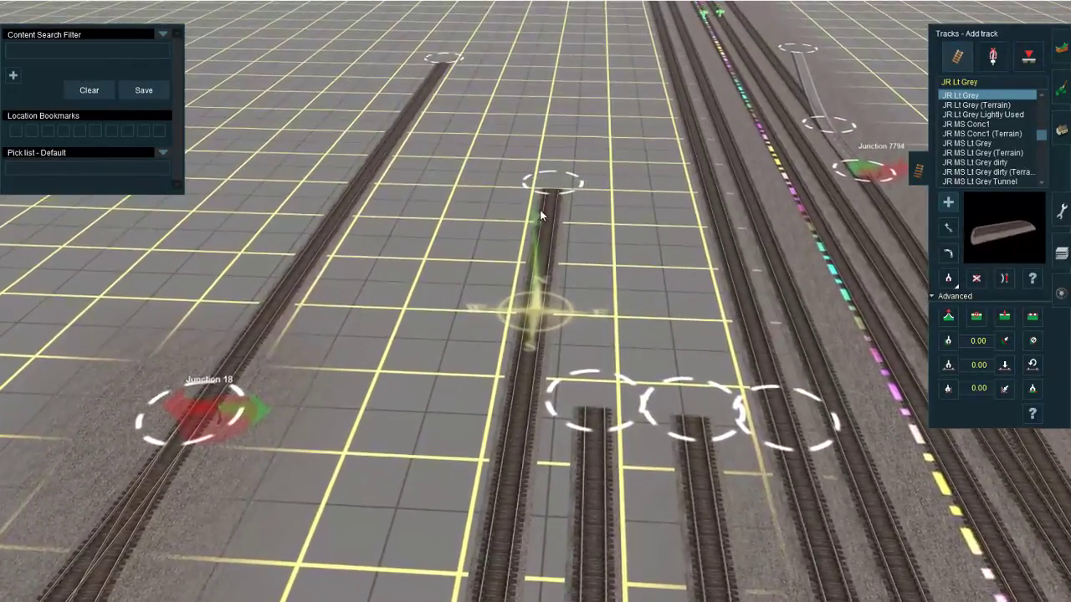
{"action": "scroll", "coordinate": [536, 384], "scroll_direction": "up", "scroll_amount": 5}
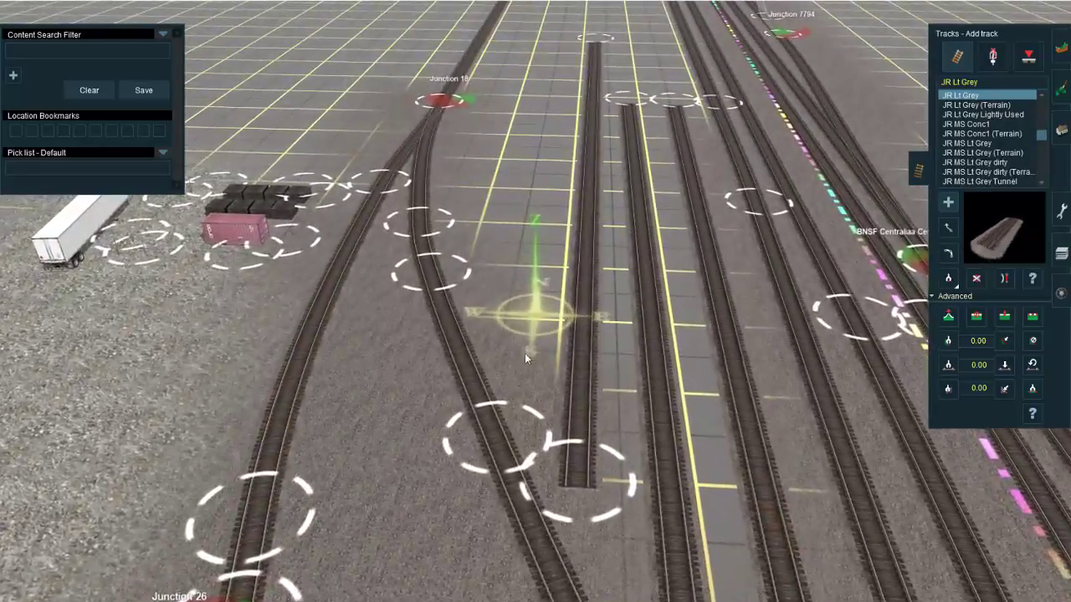
{"action": "left_click_drag", "start_coordinate": [524, 353], "coordinate": [543, 204]}
{"action": "right_click", "coordinate": [561, 131]}
{"action": "key", "text": "ctrl+z"}
Step: Lay another parallel JR Lt Grey yard track between the newest track and the curved lead to the west
{"action": "right_click", "coordinate": [521, 416]}
{"action": "right_click", "coordinate": [511, 412]}
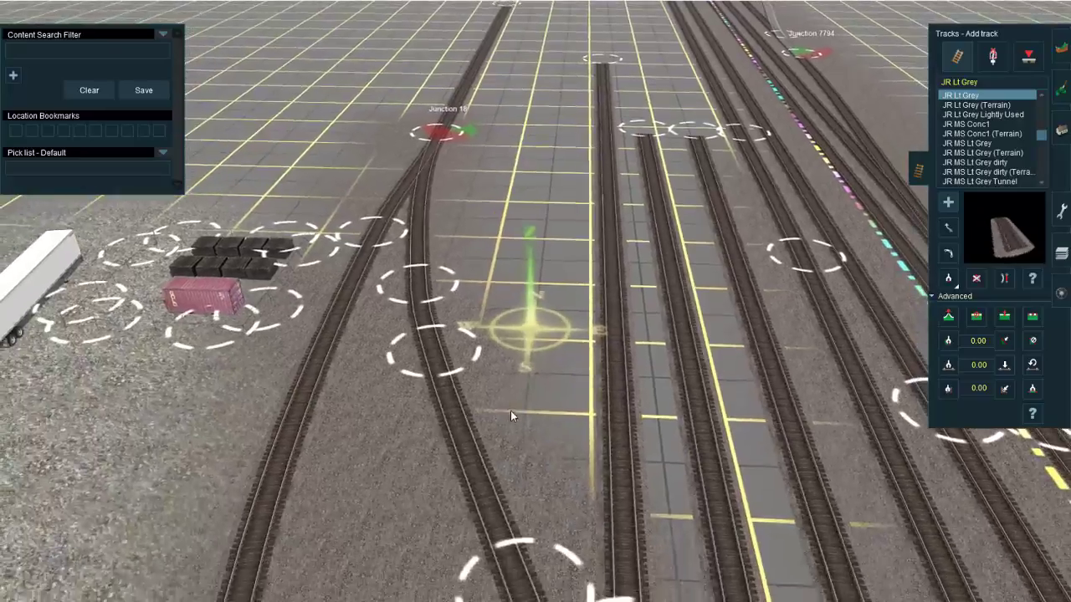
{"action": "left_click_drag", "start_coordinate": [512, 395], "coordinate": [550, 154]}
{"action": "right_click", "coordinate": [549, 159]}
{"action": "right_click", "coordinate": [505, 402]}
{"action": "scroll", "coordinate": [519, 494], "scroll_direction": "down", "scroll_amount": 3}
Step: Extend the south end of the westernmost new yard track towards the curved lead
{"action": "left_click", "coordinate": [948, 228]}
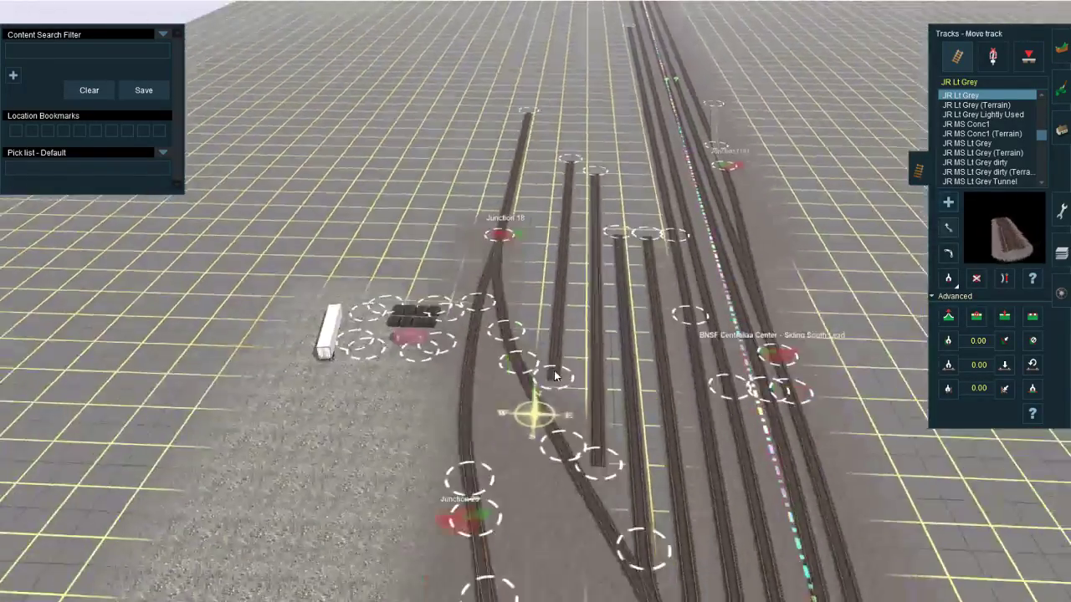
{"action": "right_click", "coordinate": [555, 368]}
{"action": "scroll", "coordinate": [554, 368], "scroll_direction": "up", "scroll_amount": 3}
{"action": "left_click_drag", "start_coordinate": [523, 475], "coordinate": [517, 522]}
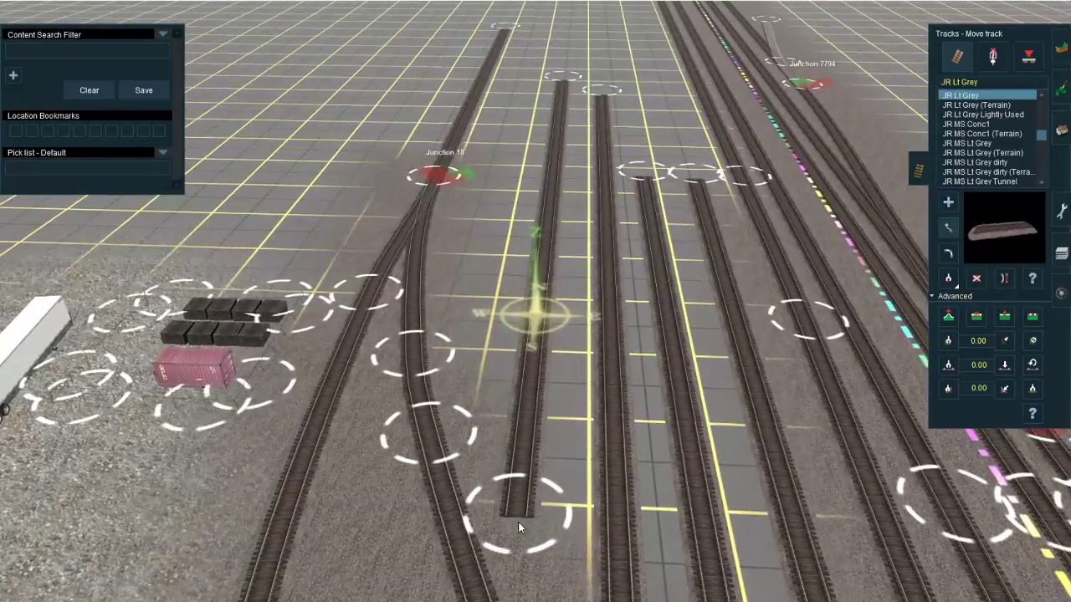
Step: Delete the diverging track segments that link the diagonal lead at Junctions 8088, 8084 and 8066 to the yard tracks
{"action": "right_click", "coordinate": [590, 342]}
{"action": "scroll", "coordinate": [590, 347], "scroll_direction": "down", "scroll_amount": 4}
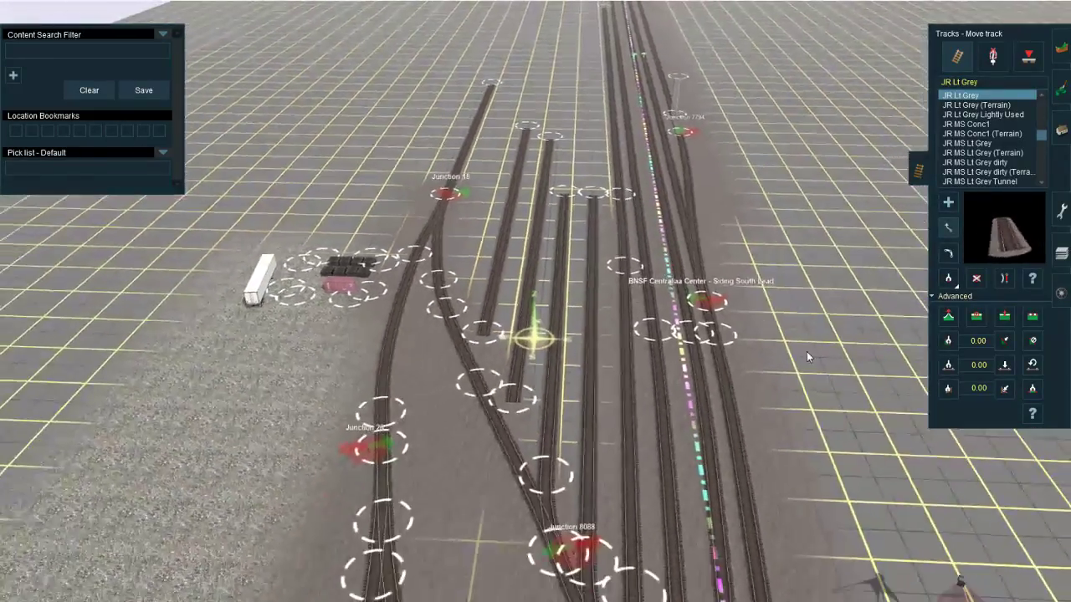
{"action": "left_click", "coordinate": [976, 278]}
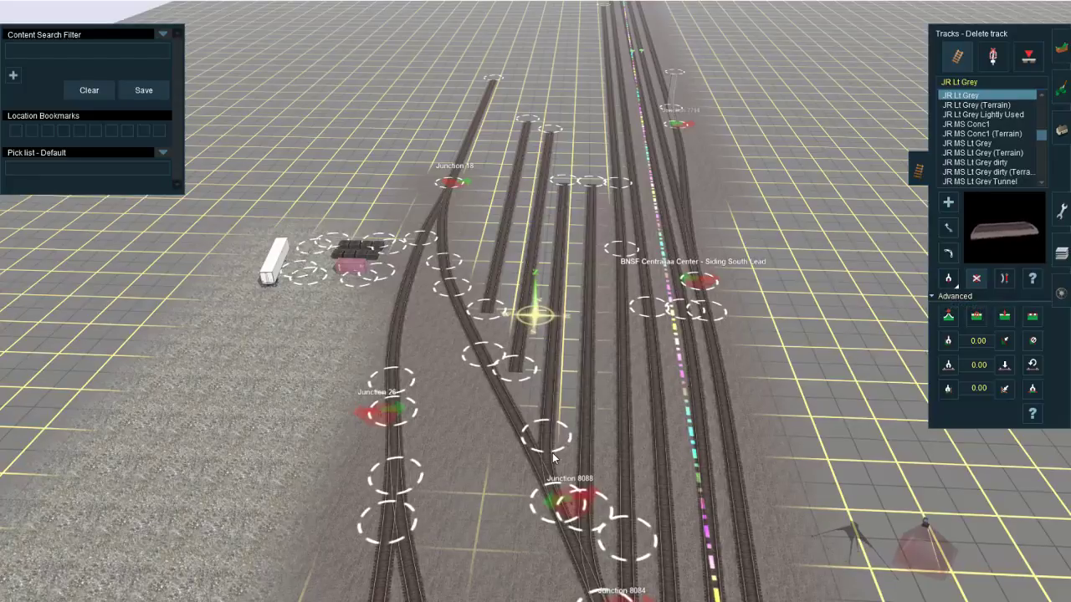
{"action": "right_click", "coordinate": [589, 515]}
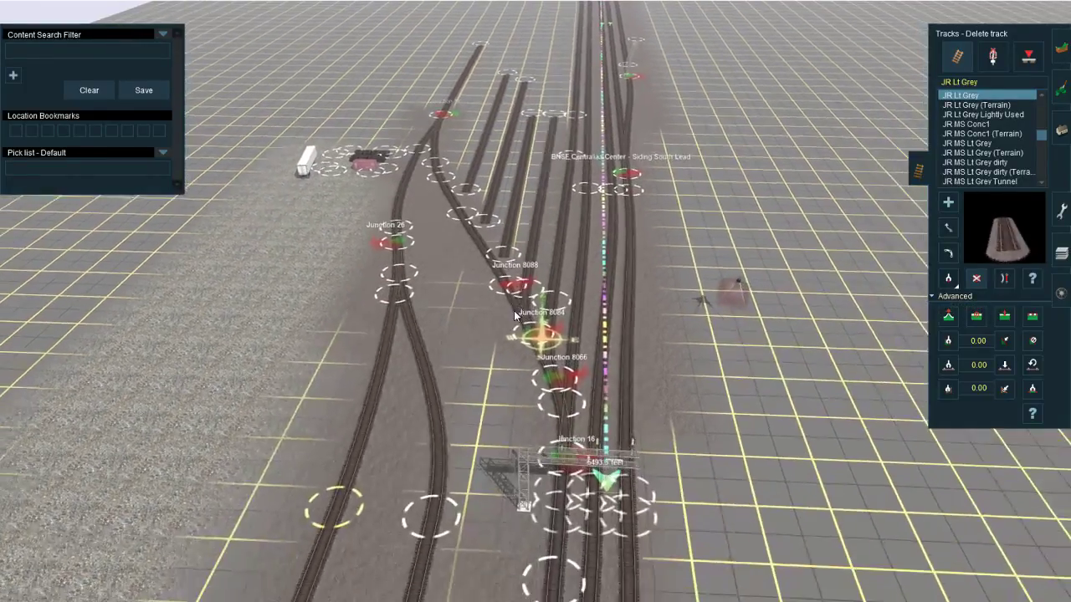
{"action": "scroll", "coordinate": [524, 297], "scroll_direction": "up", "scroll_amount": 3}
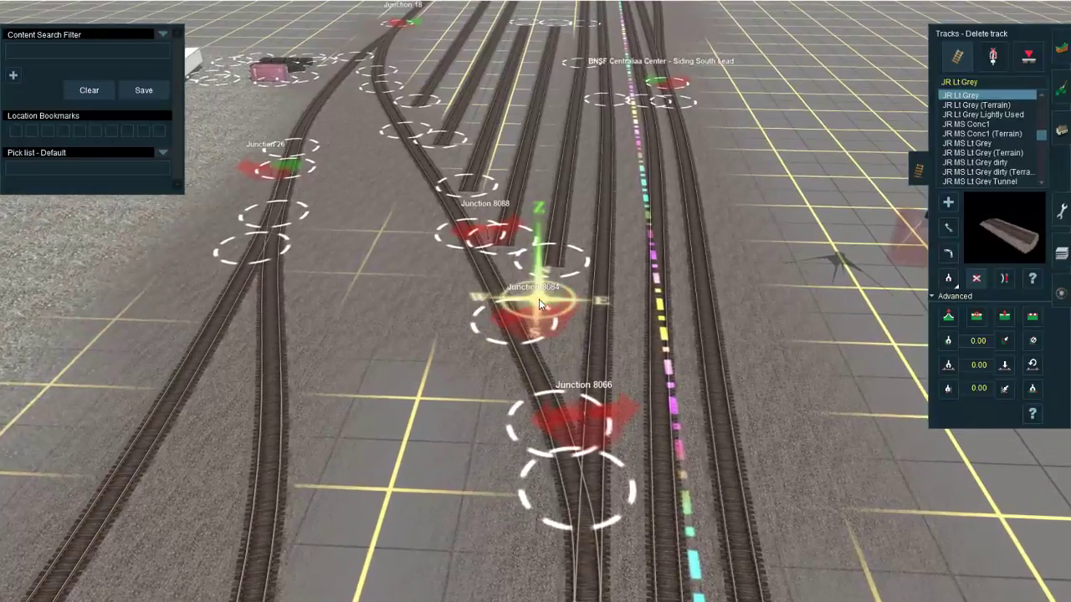
{"action": "right_click", "coordinate": [559, 220]}
{"action": "right_click", "coordinate": [559, 292]}
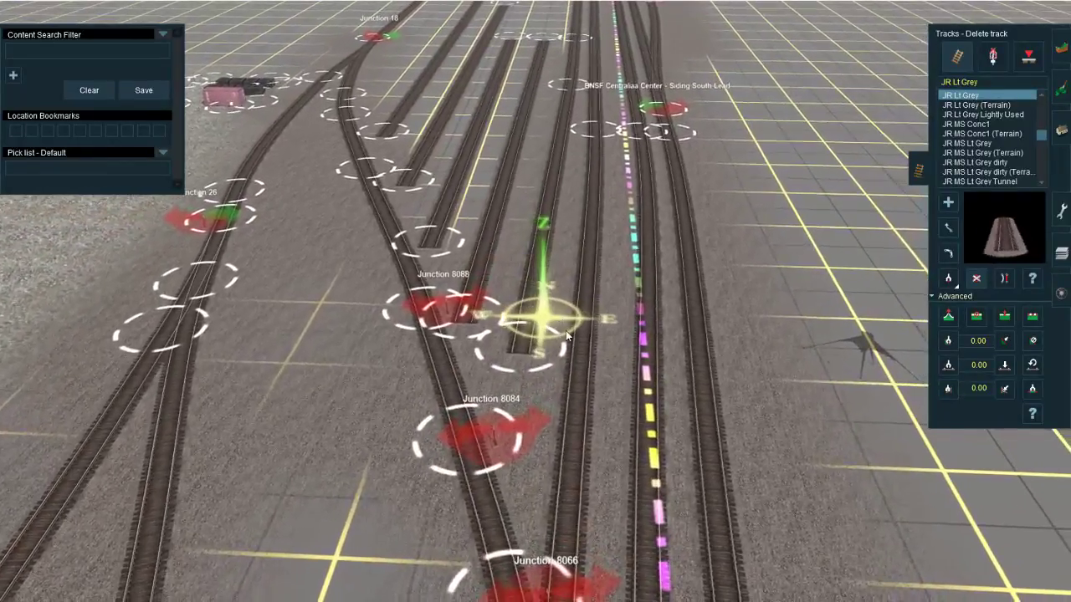
Step: Add a diagonal JR Lt Grey ladder track branching northwest from the through track, crossing the parallel yard tracks to the westernmost one
{"action": "key", "text": "a"}
{"action": "left_click", "coordinate": [574, 403]}
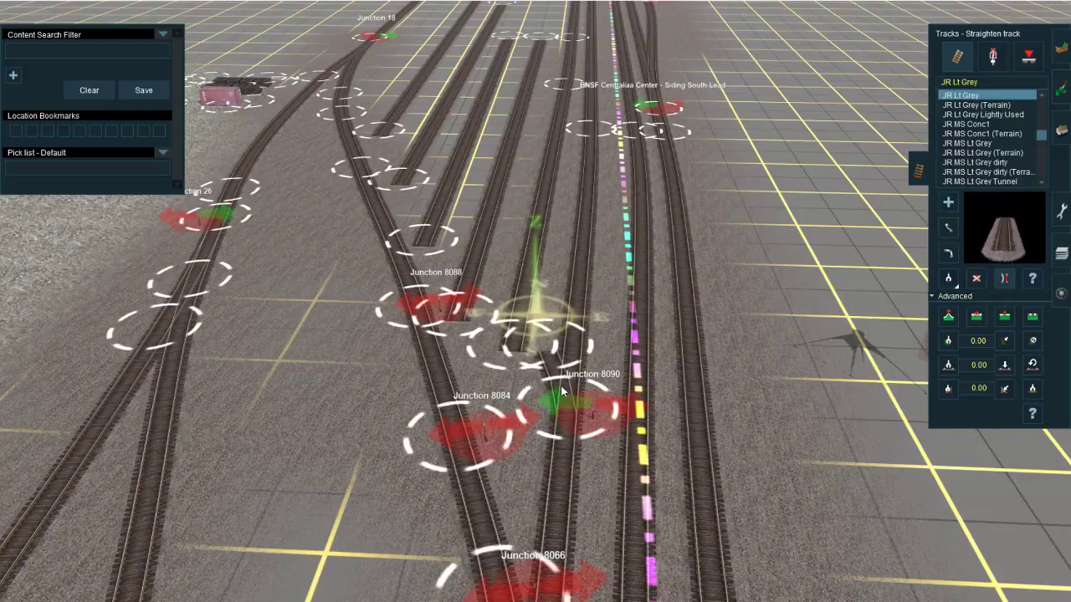
{"action": "scroll", "coordinate": [534, 280], "scroll_direction": "up", "scroll_amount": 2}
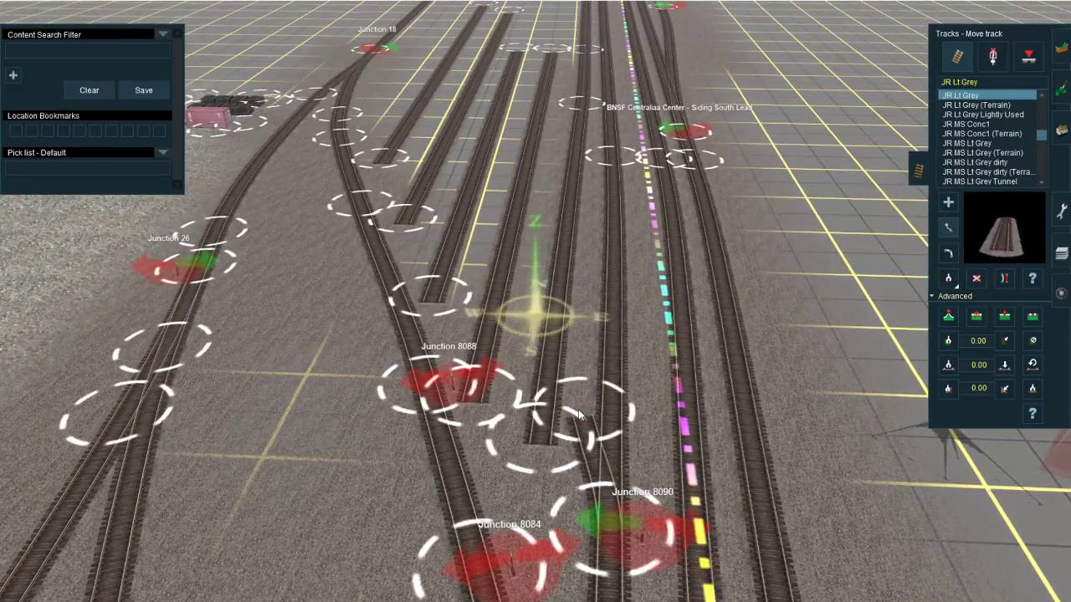
{"action": "right_click_drag", "start_coordinate": [504, 294], "coordinate": [500, 231]}
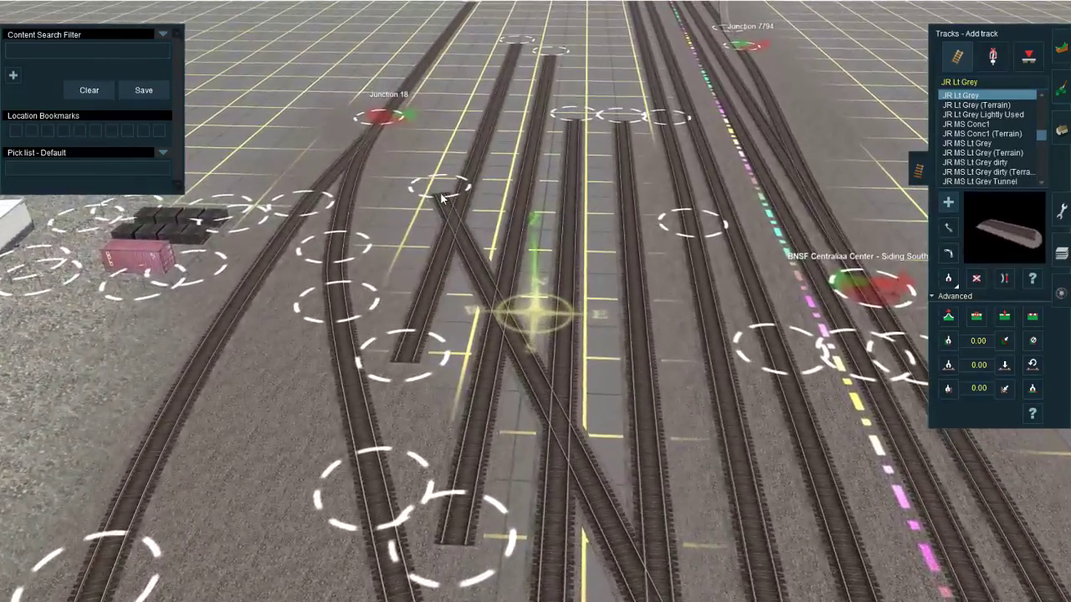
{"action": "left_click_drag", "start_coordinate": [442, 197], "coordinate": [466, 185]}
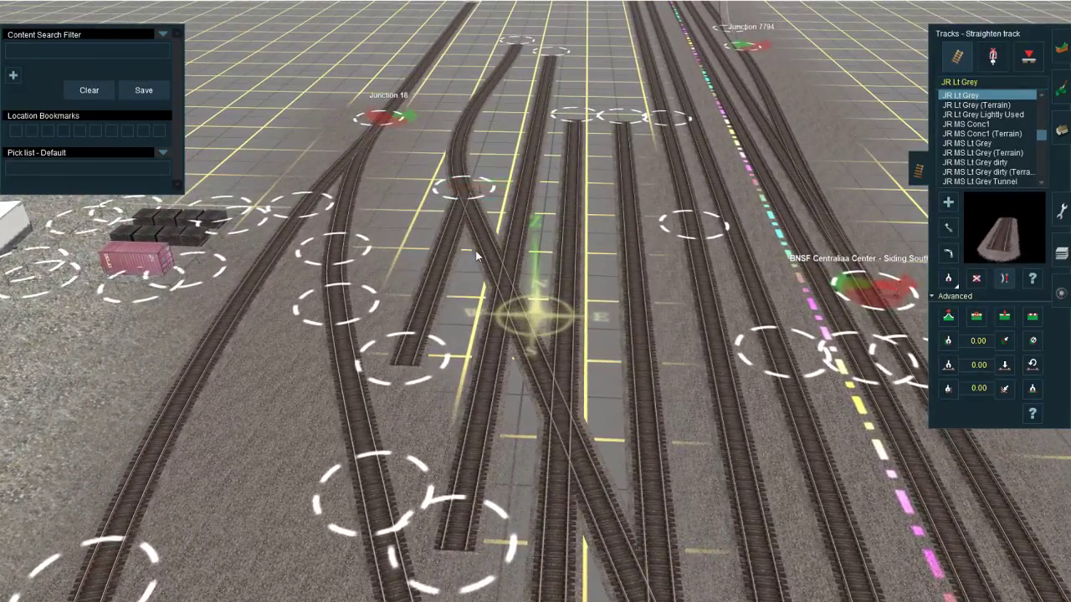
{"action": "key", "text": "ctrl+z"}
{"action": "key", "text": "ctrl+z"}
Step: Straighten the diagonal ladder track and shift its south spline point slightly north, away from Junction 8090
{"action": "key", "text": "a"}
{"action": "right_click_drag", "start_coordinate": [611, 458], "coordinate": [500, 238]}
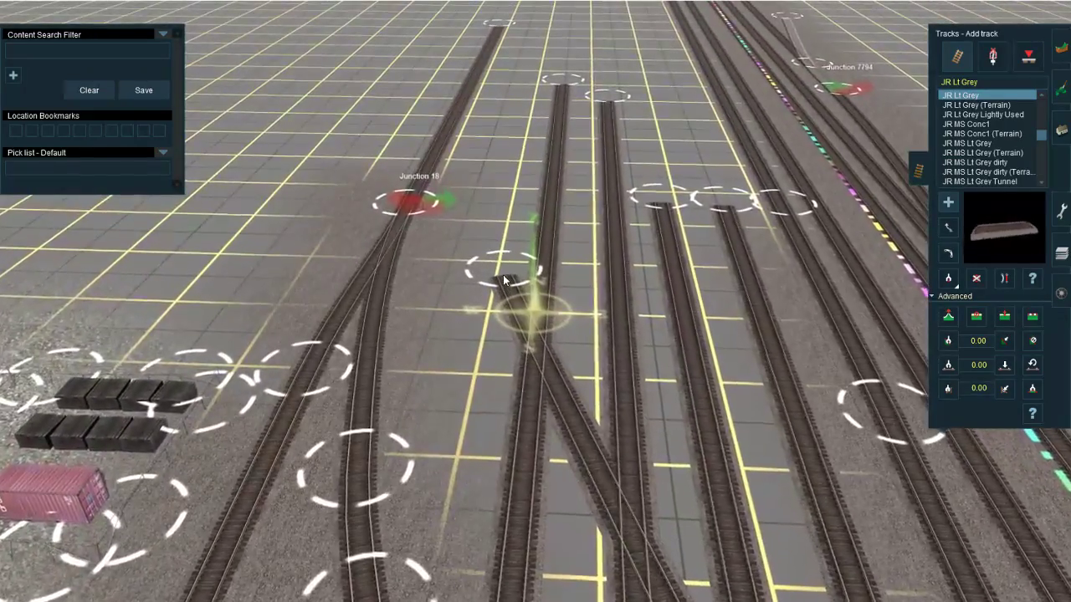
{"action": "left_click", "coordinate": [502, 274]}
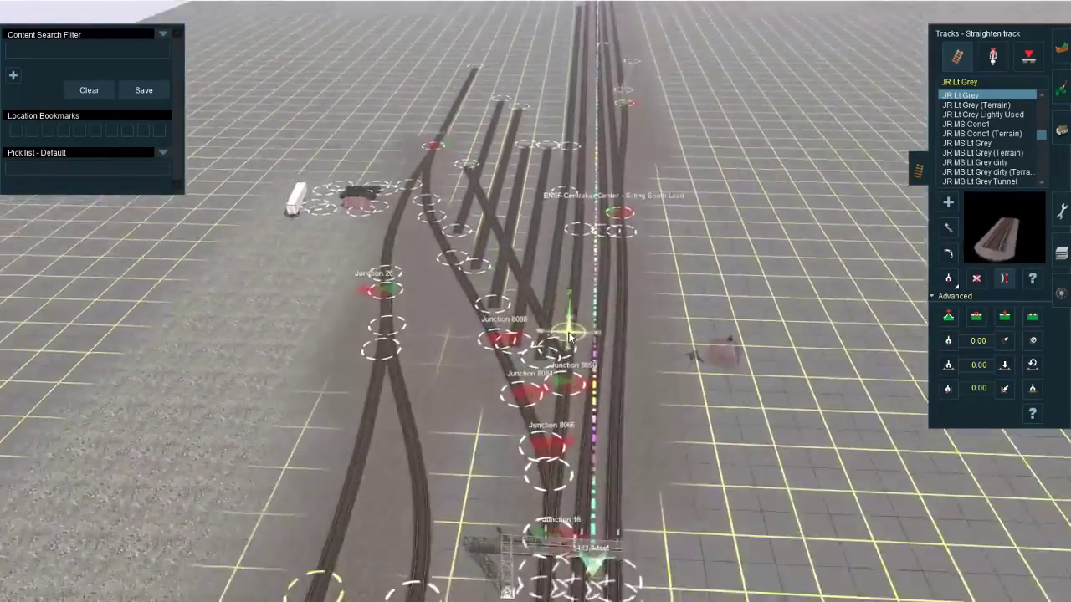
{"action": "scroll", "coordinate": [569, 335], "scroll_direction": "up", "scroll_amount": 10}
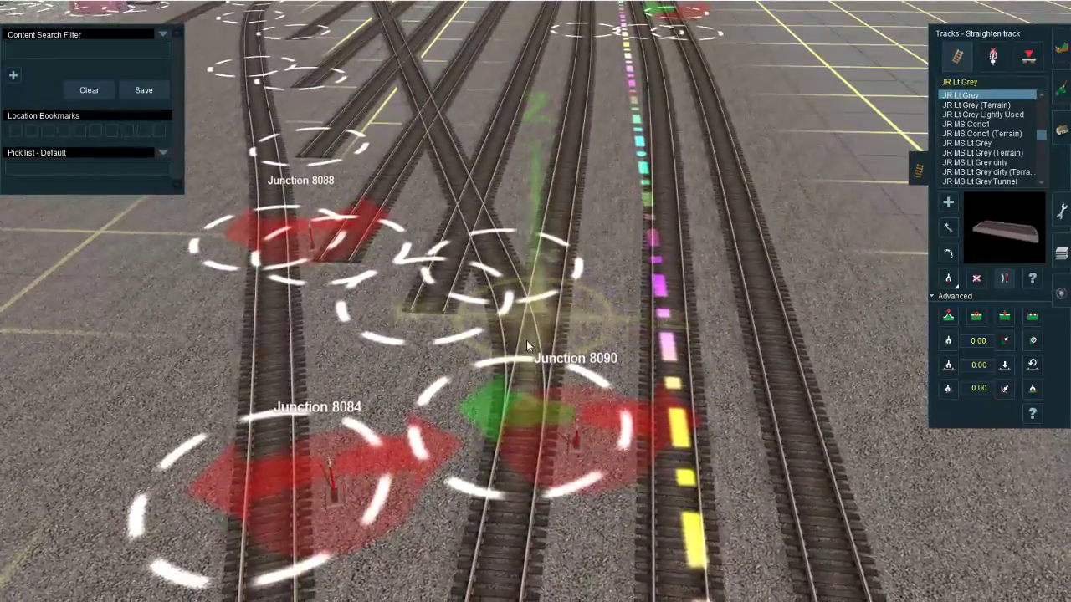
{"action": "key", "text": "m"}
{"action": "left_click_drag", "start_coordinate": [504, 276], "coordinate": [516, 231]}
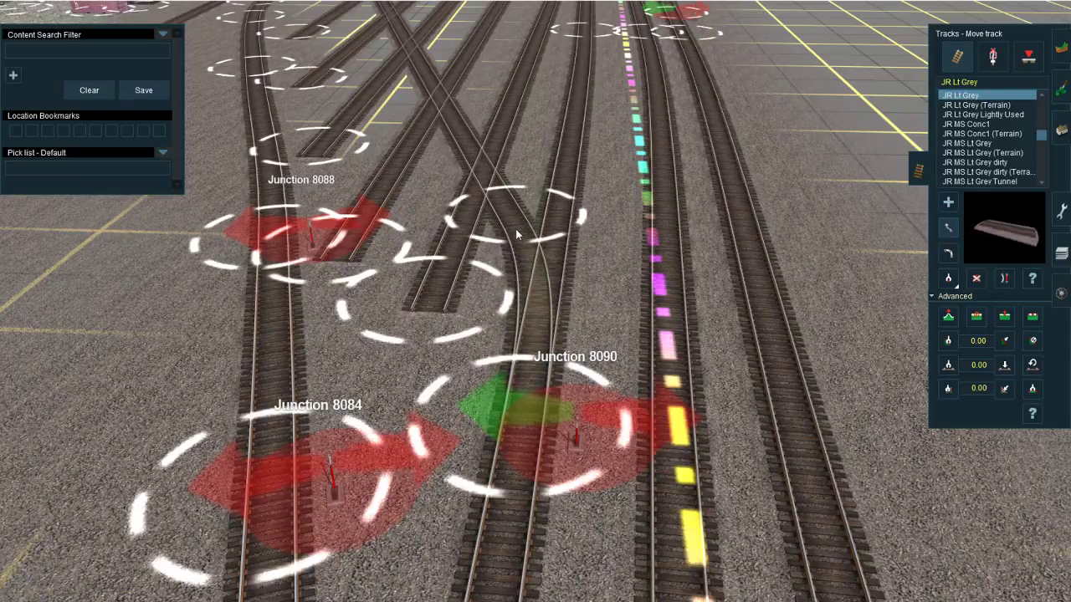
Step: Insert spline points in the four western parallel yard tracks, just north of where the diagonal ladder crosses them
{"action": "right_click", "coordinate": [418, 96]}
{"action": "right_click", "coordinate": [583, 393]}
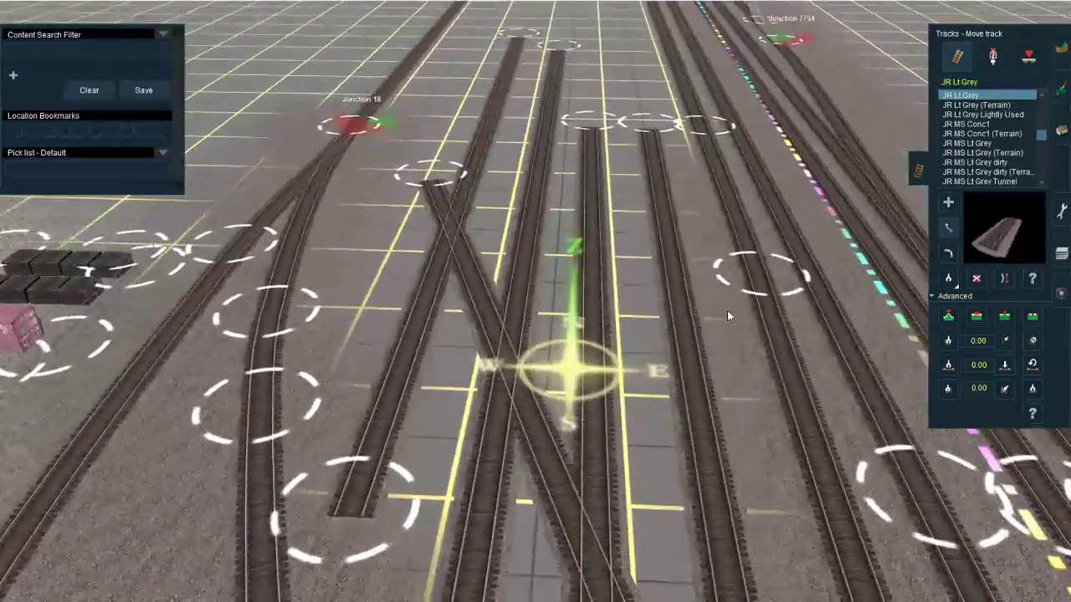
{"action": "left_click", "coordinate": [999, 318]}
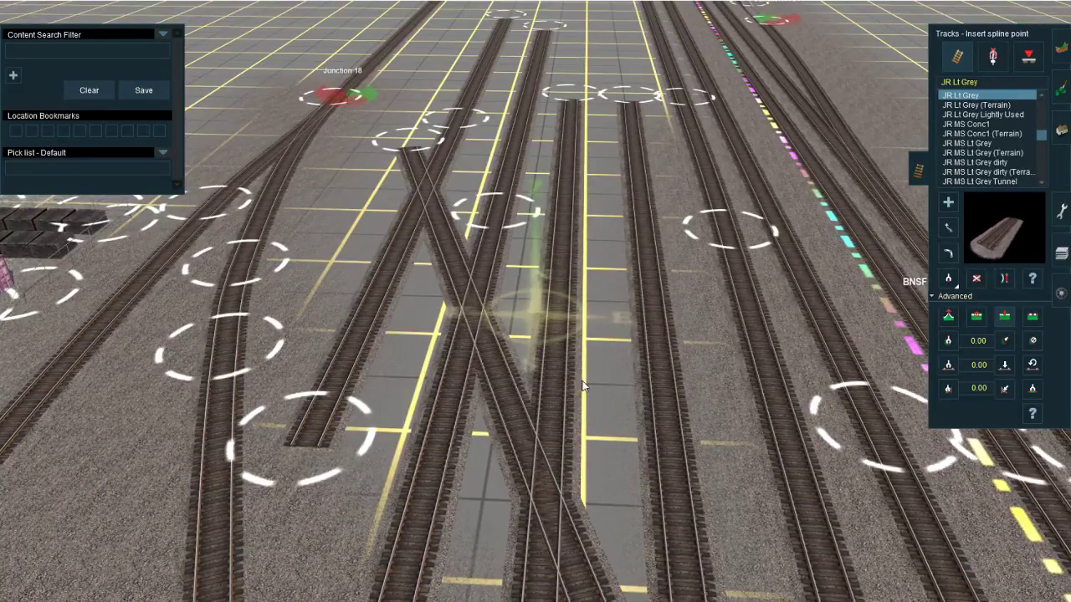
{"action": "right_click", "coordinate": [560, 431]}
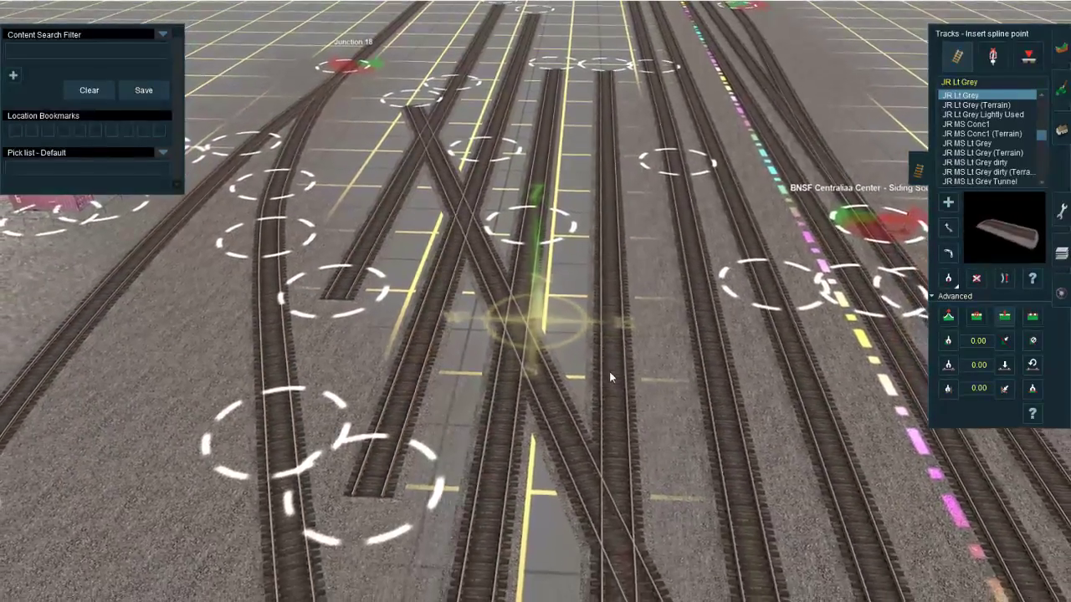
Step: Delete the yard track segments south of the inserted spline points so only the diagonal ladder continues through
{"action": "key", "text": "d"}
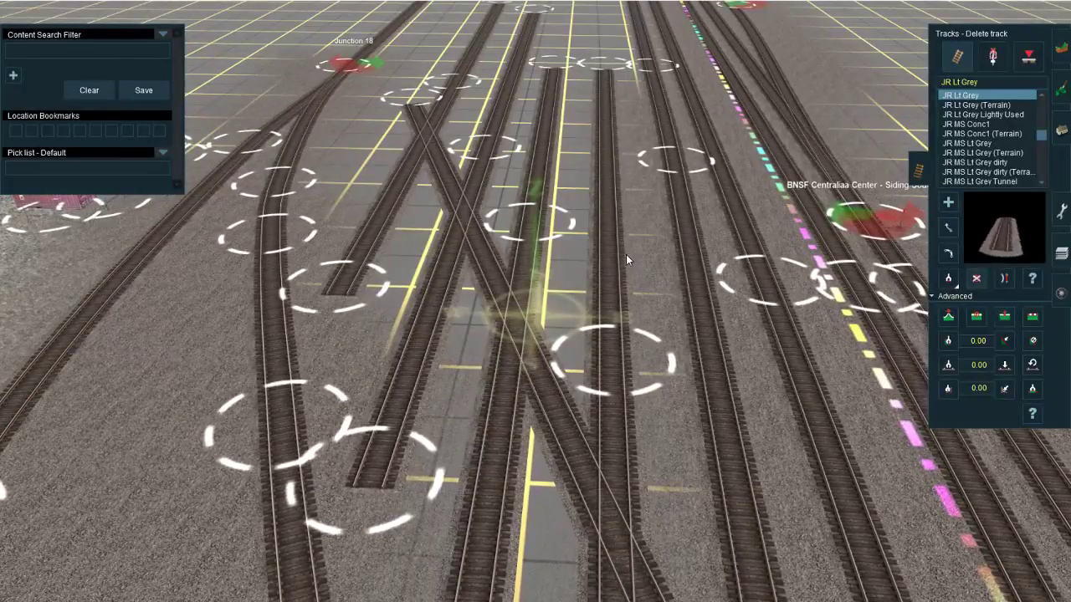
{"action": "left_click", "coordinate": [505, 407]}
{"action": "left_click", "coordinate": [619, 525]}
{"action": "left_click", "coordinate": [410, 385]}
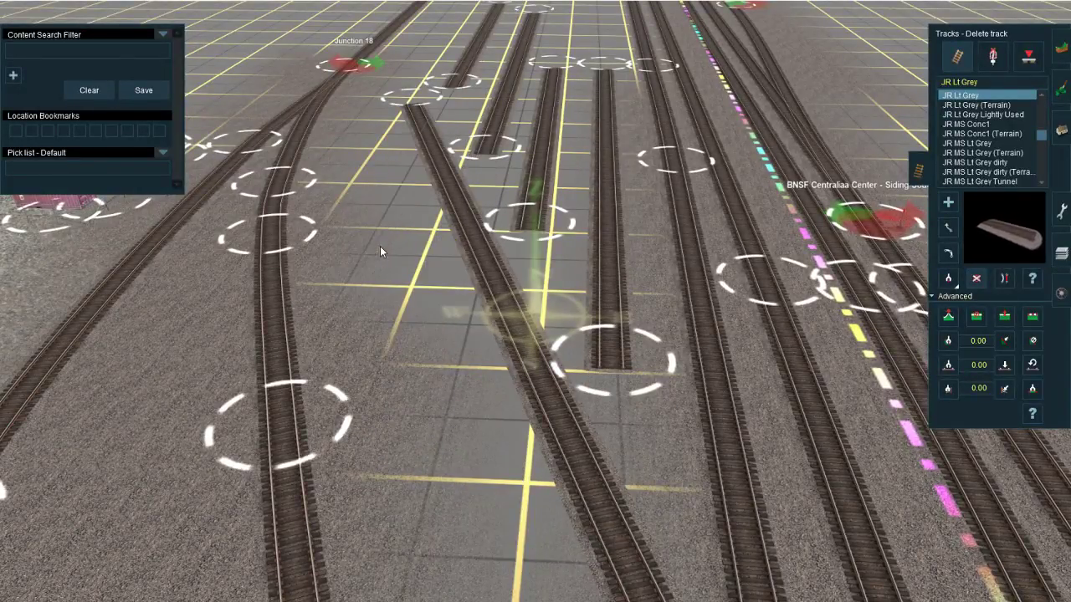
Step: Shorten the easternmost parallel yard track at a new spline point and join it to the south end of the ladder with a junction
{"action": "right_click_drag", "start_coordinate": [619, 511], "coordinate": [527, 419]}
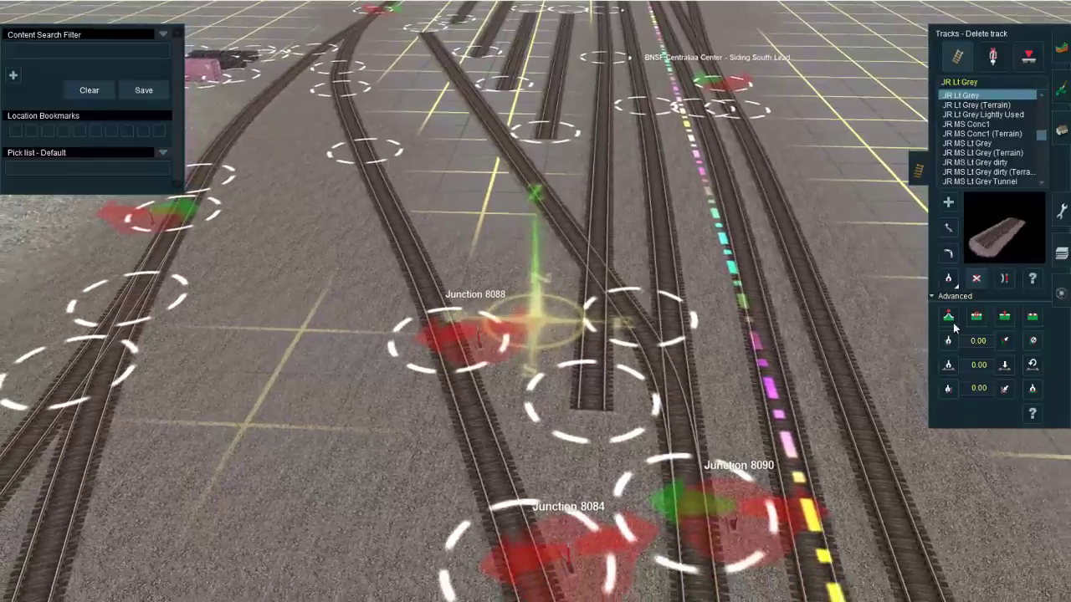
{"action": "left_click", "coordinate": [1006, 320]}
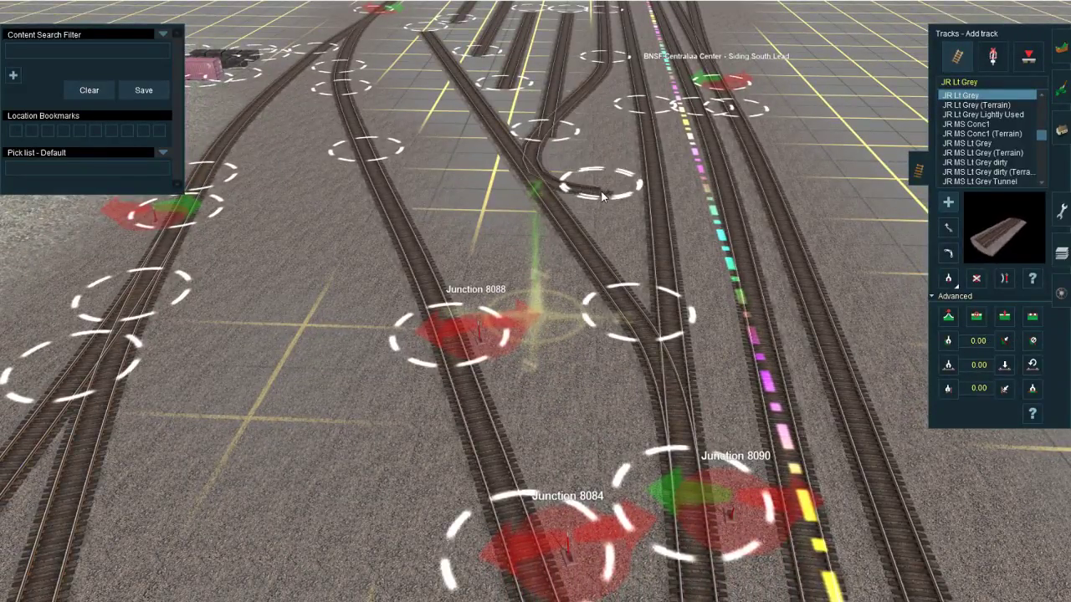
{"action": "left_click_drag", "start_coordinate": [645, 315], "coordinate": [650, 356]}
{"action": "key", "text": "ctrl+z"}
{"action": "key", "text": "ctrl+z"}
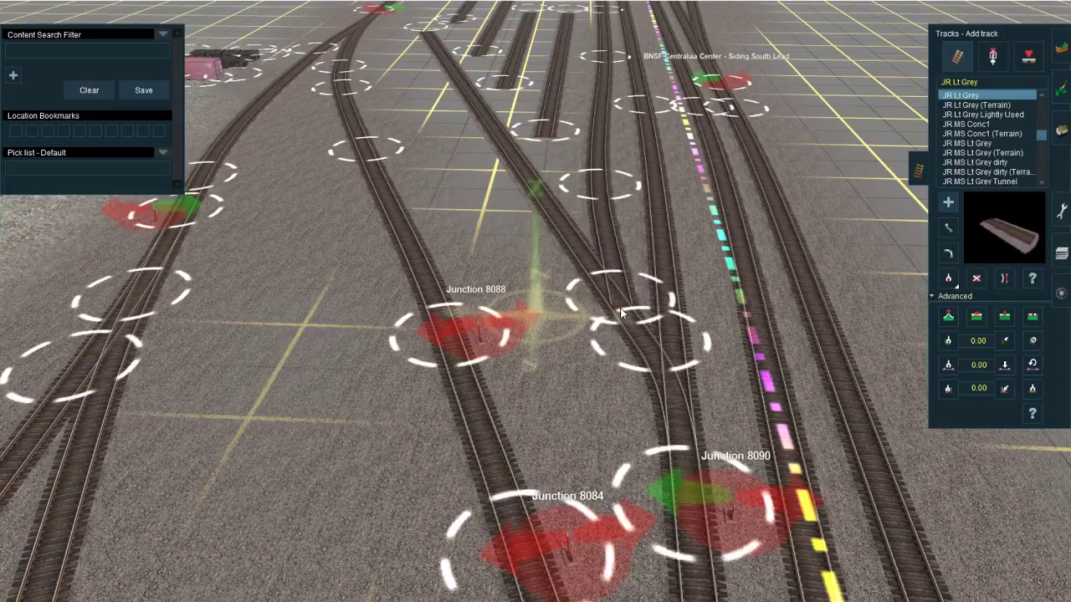
{"action": "left_click_drag", "start_coordinate": [619, 322], "coordinate": [633, 332]}
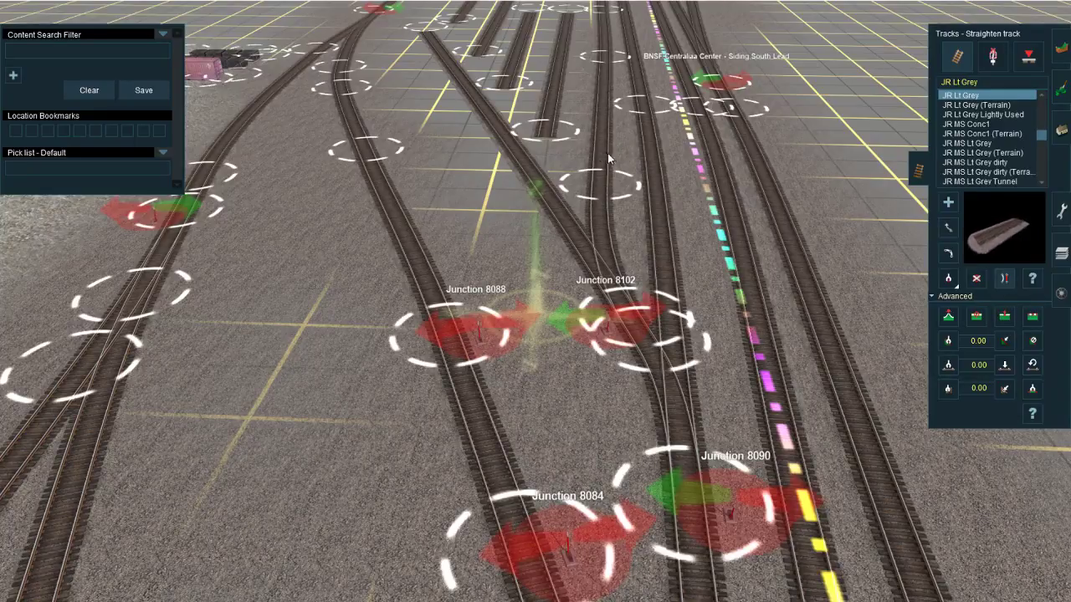
Step: Connect the second yard track from the east to the ladder with JR Lt Grey track and straighten it
{"action": "right_click", "coordinate": [608, 177]}
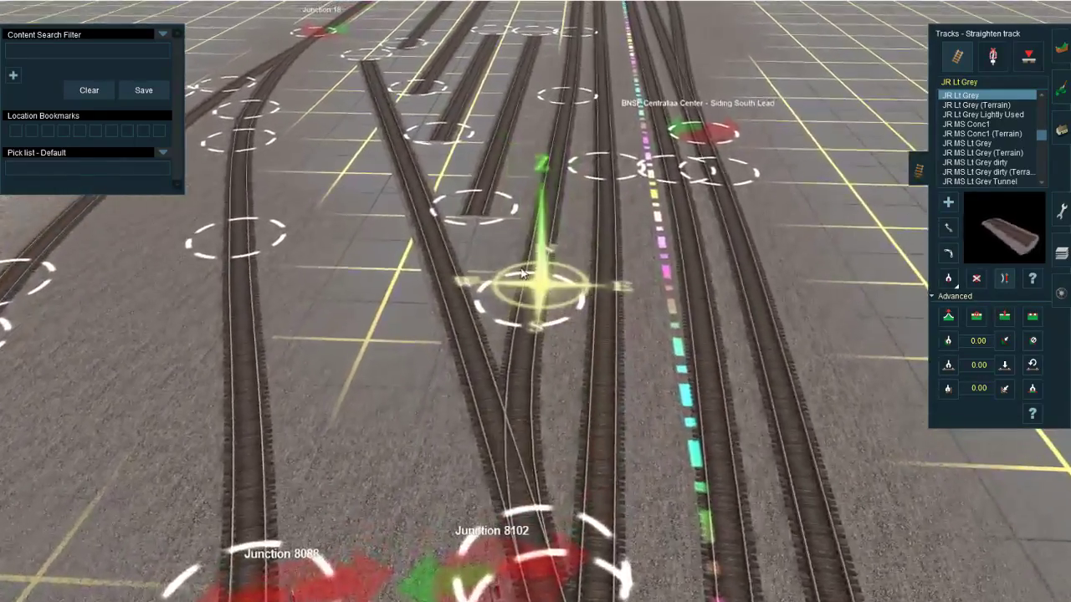
{"action": "key", "text": "a"}
{"action": "left_click_drag", "start_coordinate": [465, 225], "coordinate": [459, 418]}
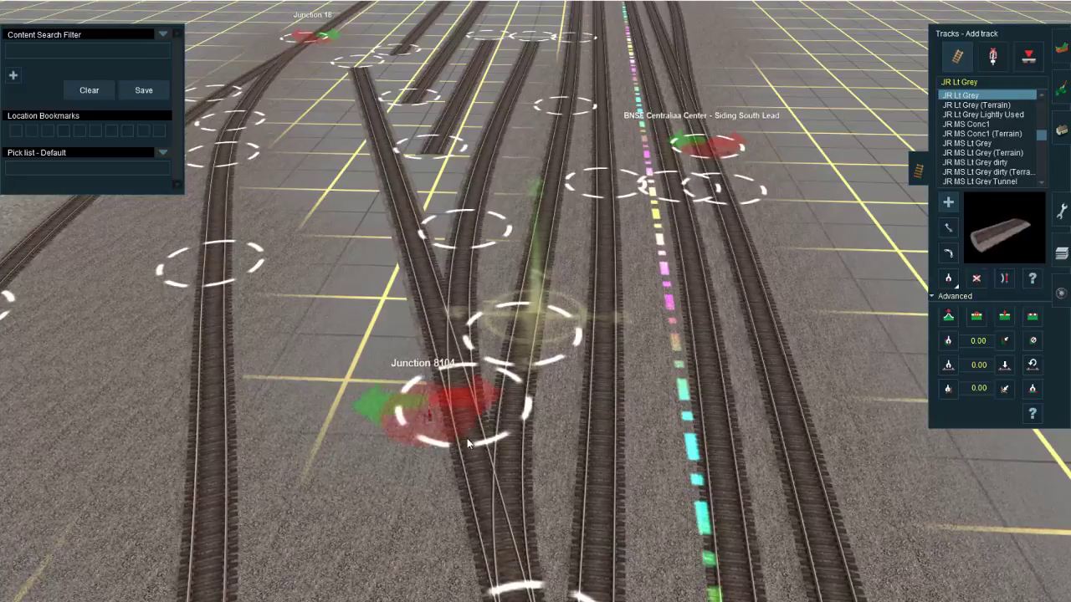
{"action": "key", "text": "s"}
{"action": "left_click", "coordinate": [489, 181]}
Step: Join the middle yard track to the ladder with a new junction and straighten its spline
{"action": "right_click", "coordinate": [470, 228]}
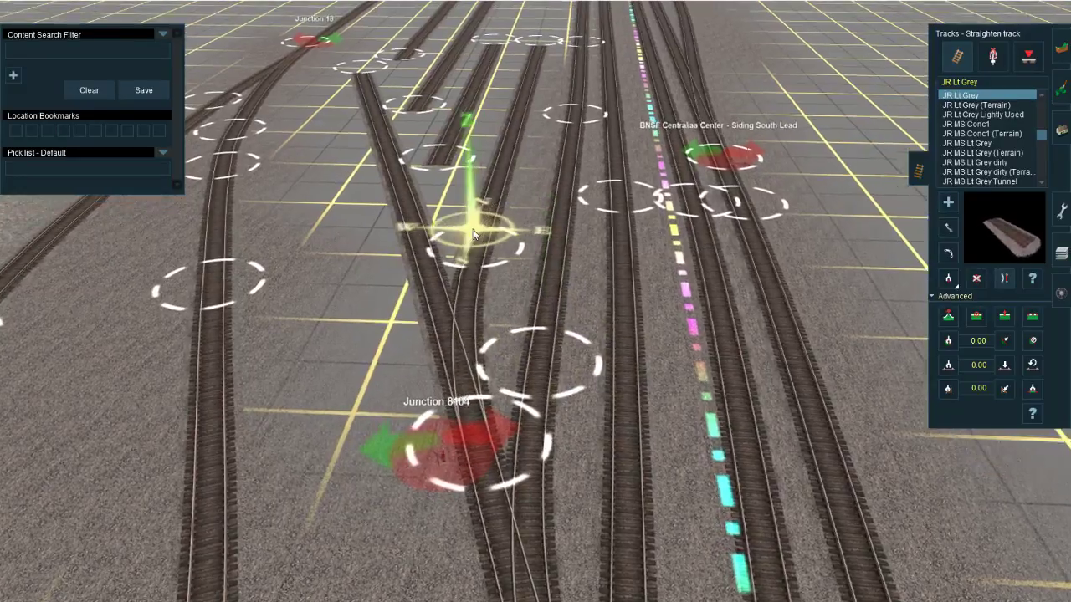
{"action": "right_click", "coordinate": [569, 314]}
{"action": "right_click", "coordinate": [502, 294]}
{"action": "key", "text": "a"}
{"action": "left_click_drag", "start_coordinate": [458, 204], "coordinate": [471, 412]}
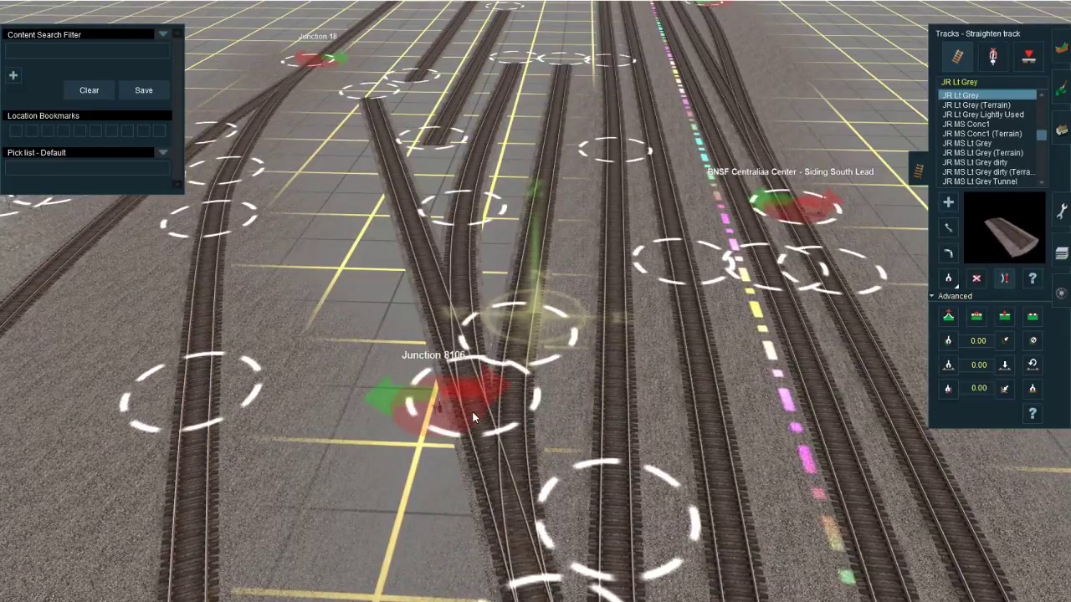
{"action": "left_click", "coordinate": [472, 448]}
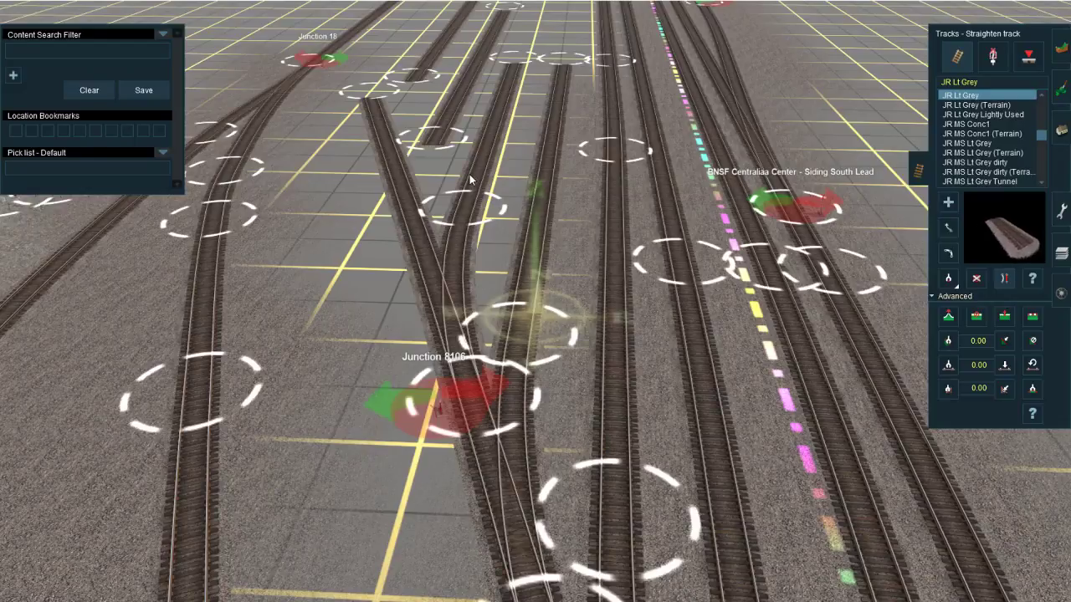
Step: Add the connecting track from the fourth yard track from the east to the ladder and straighten it
{"action": "right_click", "coordinate": [465, 233]}
{"action": "key", "text": "a"}
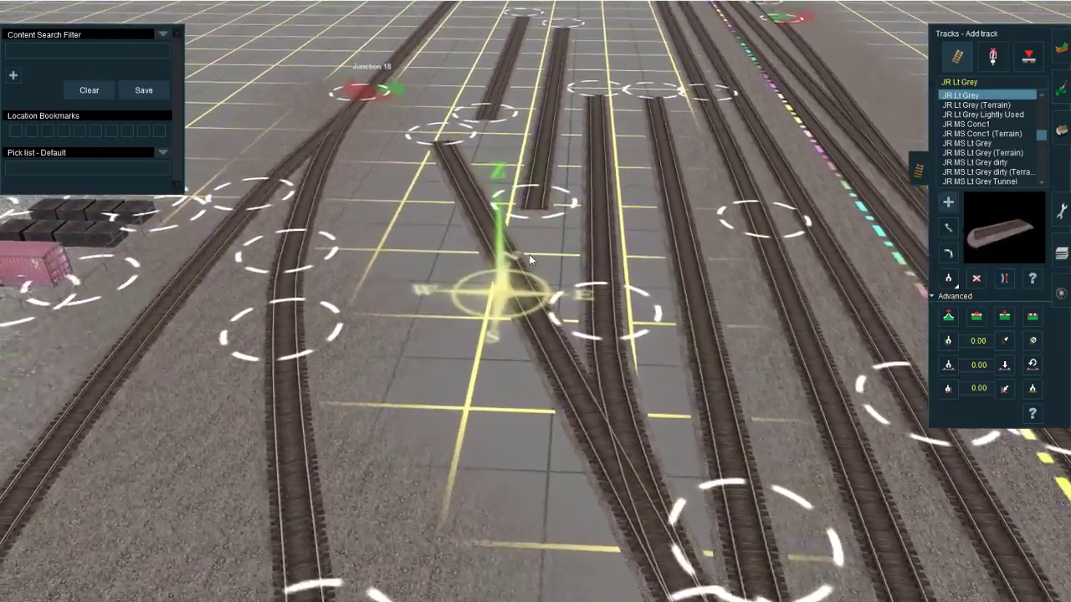
{"action": "mouse_move", "coordinate": [559, 220]}
{"action": "left_mouse_down"}
{"action": "mouse_move", "coordinate": [565, 339]}
{"action": "mouse_move", "coordinate": [599, 397]}
{"action": "left_mouse_up"}
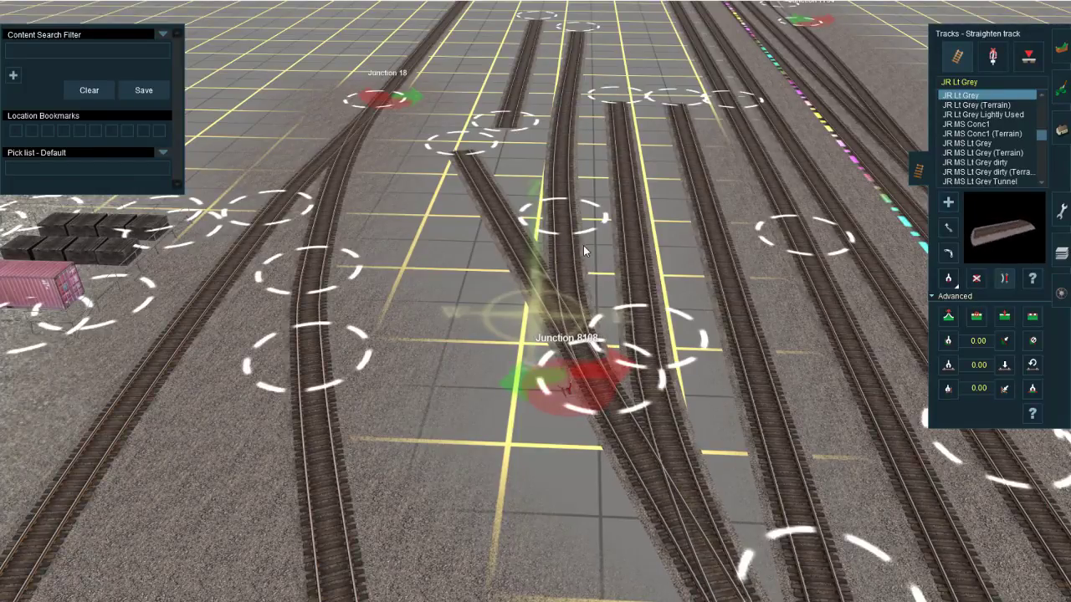
Step: Connect the westernmost yard track to the ladder, straighten it, and adjust the positions of its south and north spline points
{"action": "right_click", "coordinate": [552, 161]}
{"action": "key", "text": "a"}
{"action": "right_click", "coordinate": [518, 267]}
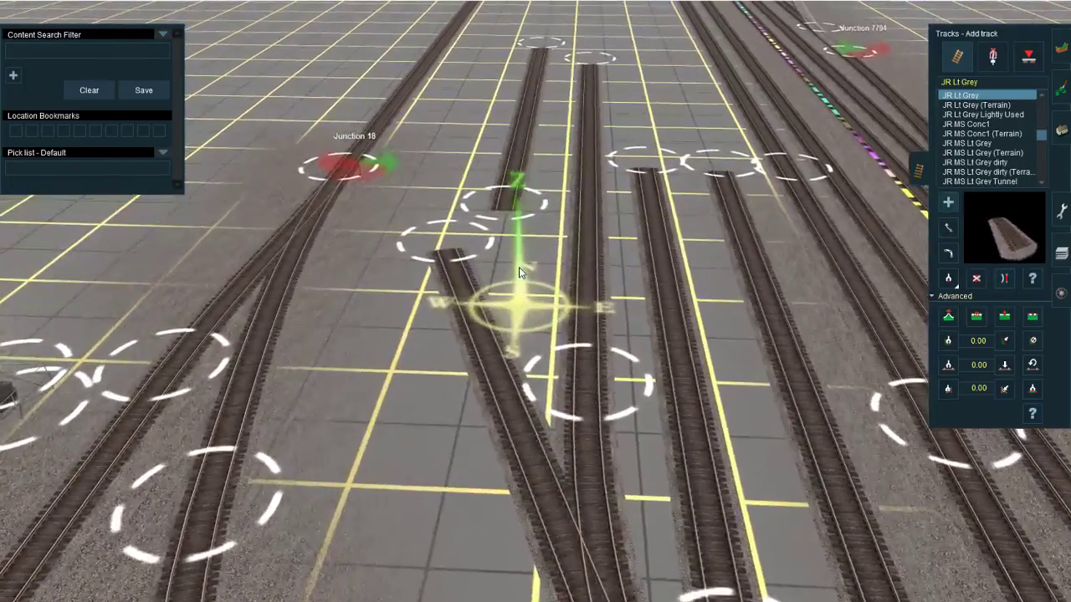
{"action": "left_click_drag", "start_coordinate": [511, 209], "coordinate": [524, 412]}
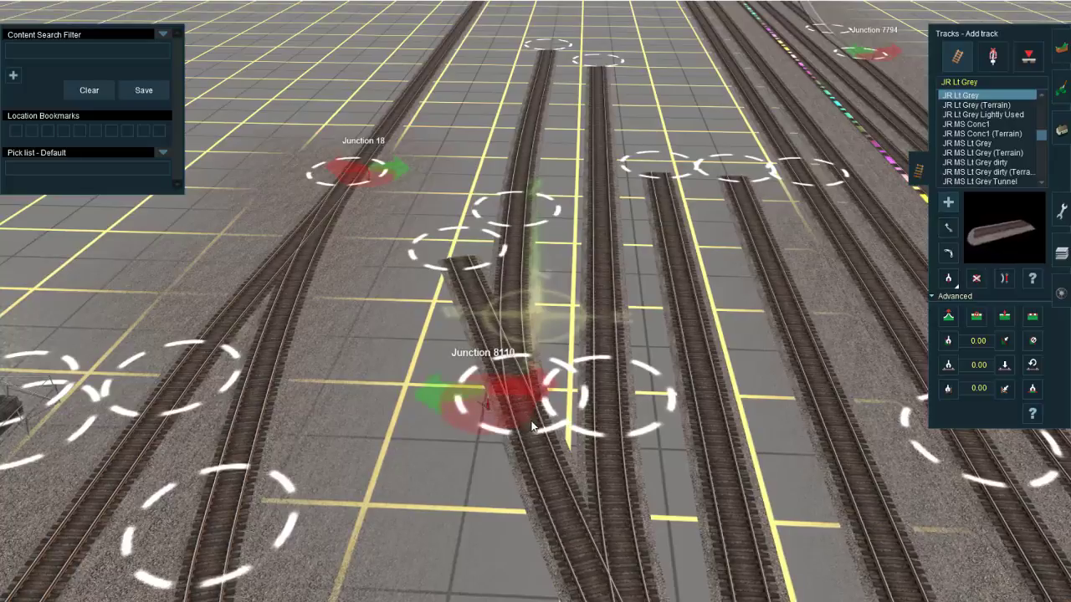
{"action": "key", "text": "s"}
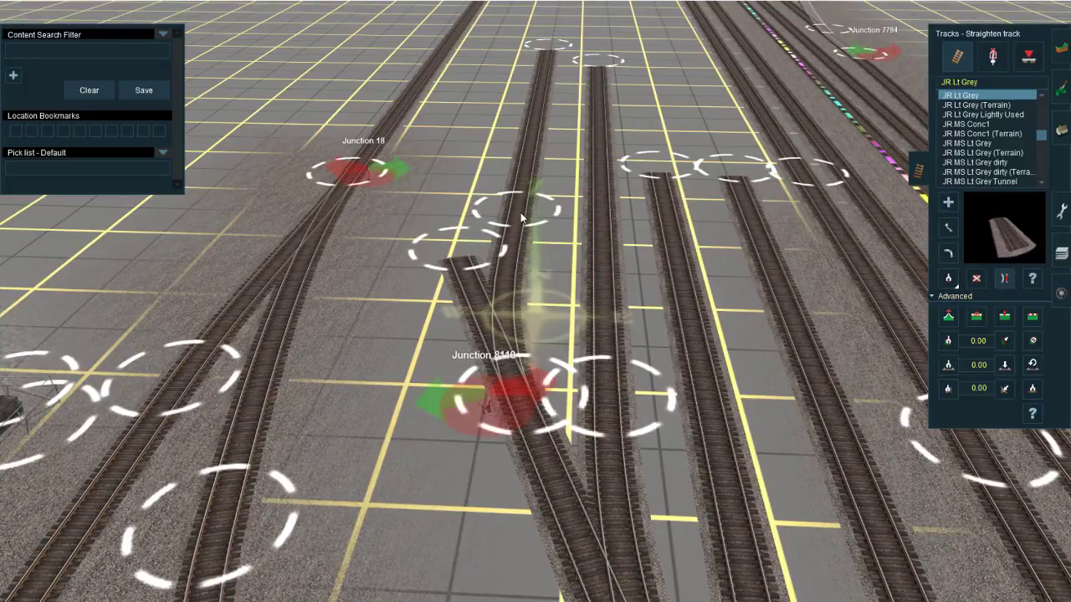
{"action": "left_click_drag", "start_coordinate": [522, 241], "coordinate": [513, 258]}
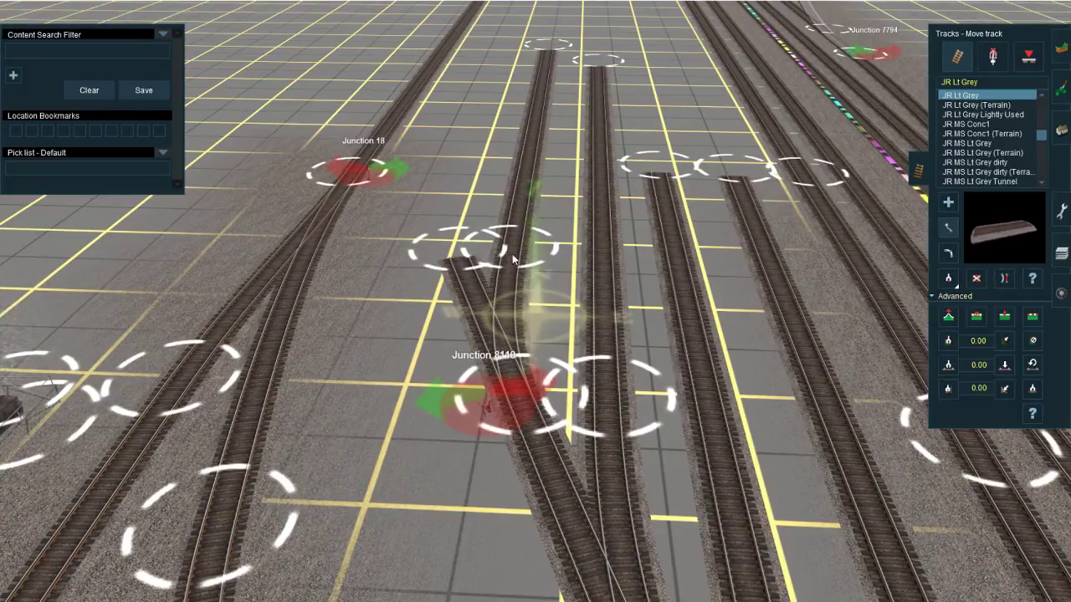
{"action": "left_click_drag", "start_coordinate": [553, 47], "coordinate": [554, 41]}
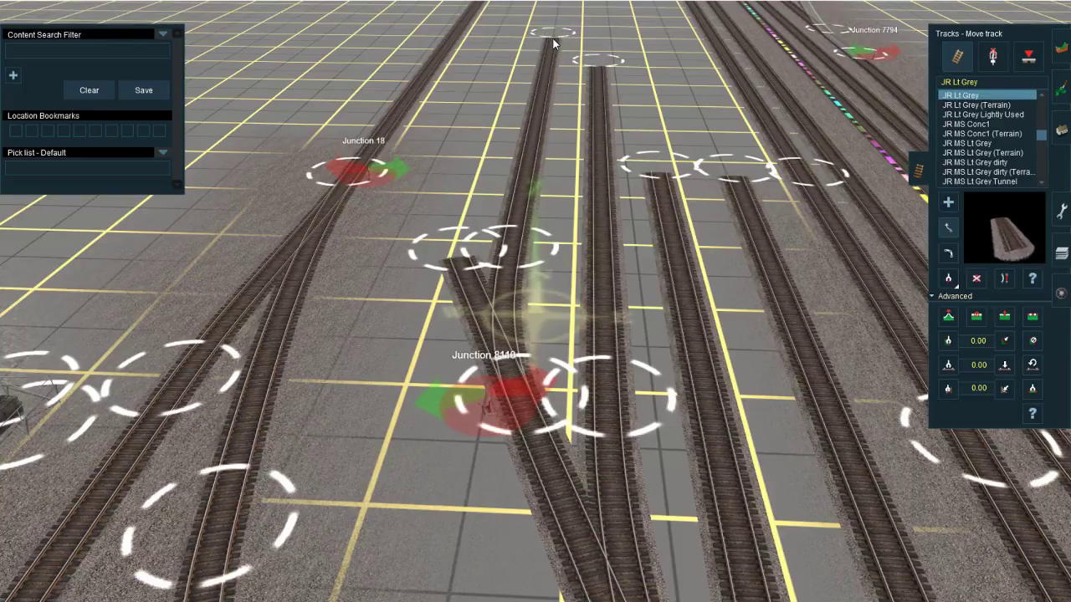
Step: Extend the ladder's north end to join the western lead track north of Junction 18, and straighten the ladder's north section
{"action": "right_click", "coordinate": [543, 266]}
{"action": "key", "text": "a"}
{"action": "left_click_drag", "start_coordinate": [447, 252], "coordinate": [540, 421]}
{"action": "right_click", "coordinate": [437, 125]}
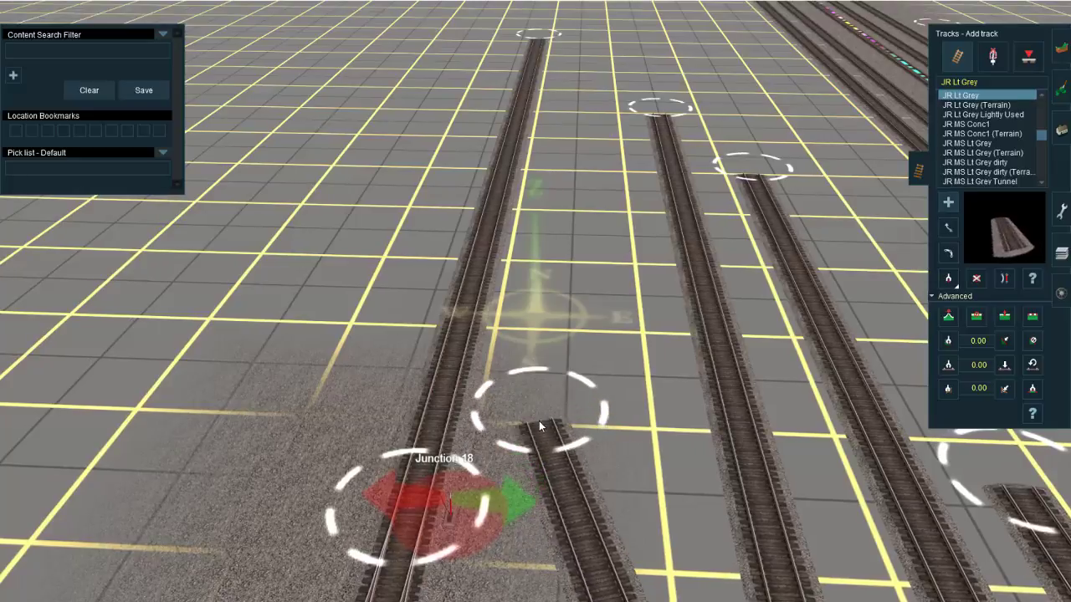
{"action": "left_click_drag", "start_coordinate": [489, 309], "coordinate": [537, 420]}
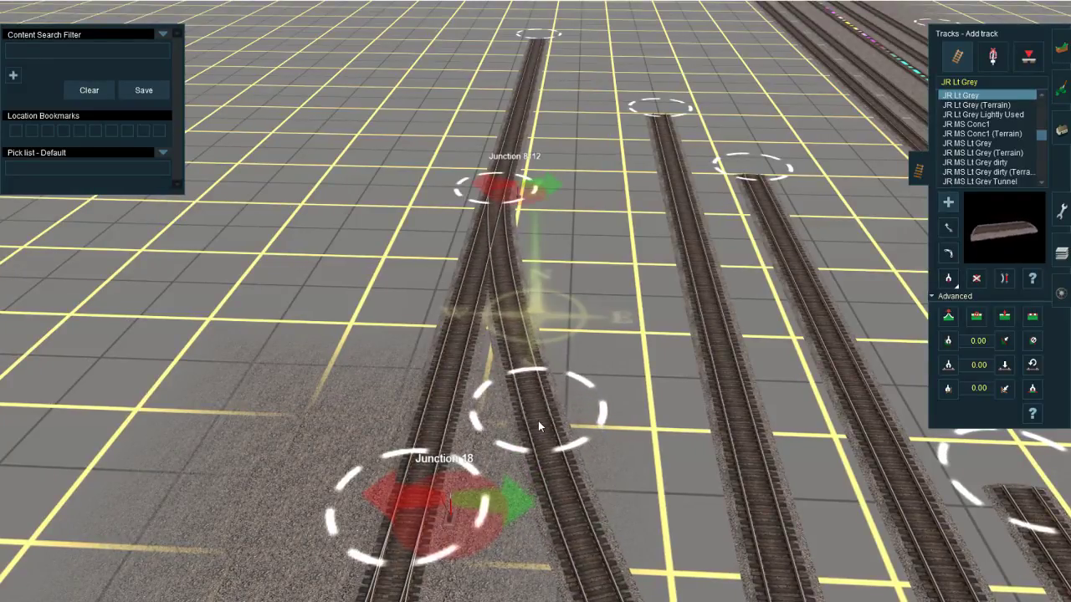
{"action": "right_click", "coordinate": [576, 588]}
{"action": "key", "text": "s"}
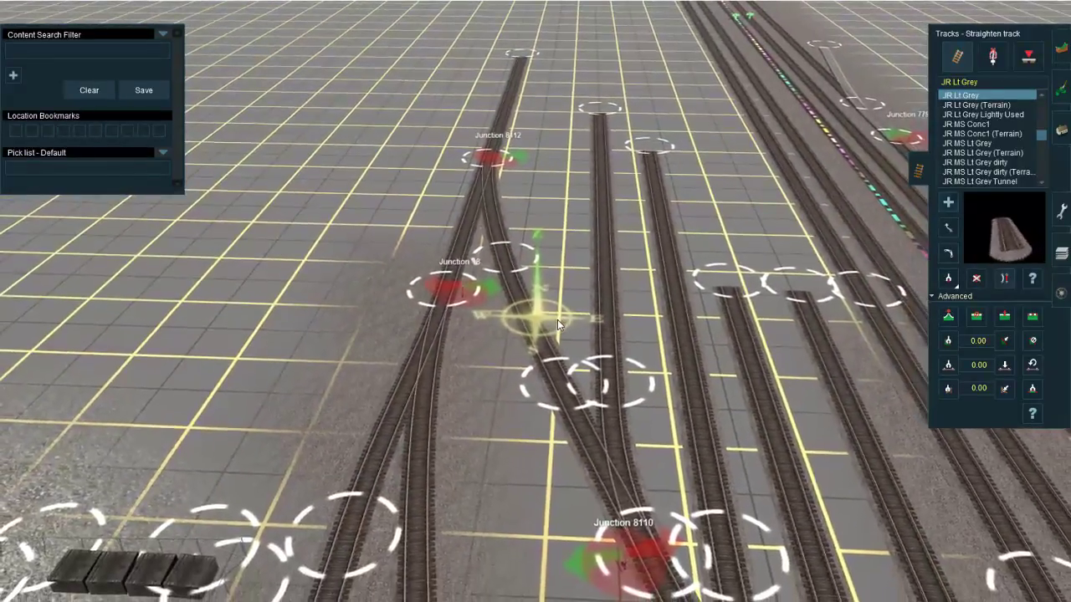
{"action": "left_click", "coordinate": [531, 311]}
{"action": "right_click", "coordinate": [484, 164]}
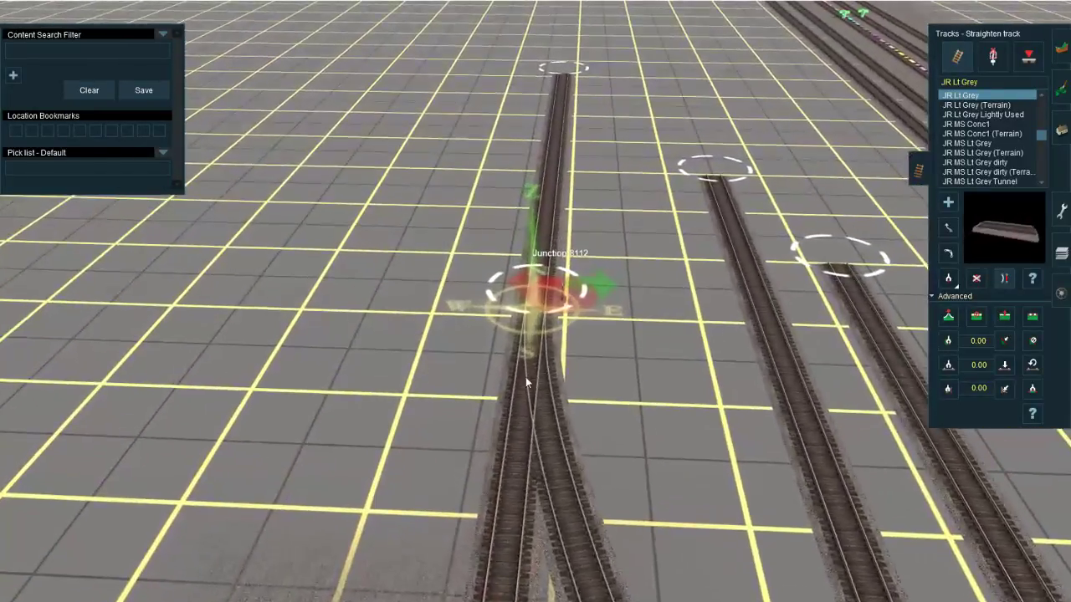
{"action": "right_click", "coordinate": [669, 591]}
{"action": "right_click", "coordinate": [524, 412]}
Step: Look over the yard ladder, its junctions and the surrounding lead tracks from a wider view
{"action": "left_click", "coordinate": [993, 57]}
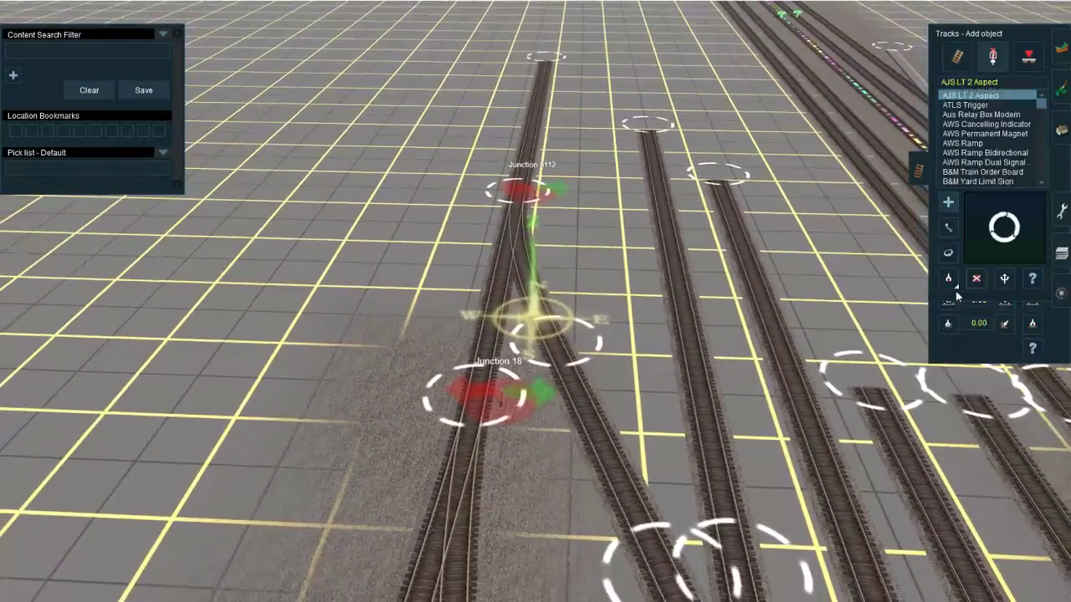
{"action": "left_click", "coordinate": [946, 252]}
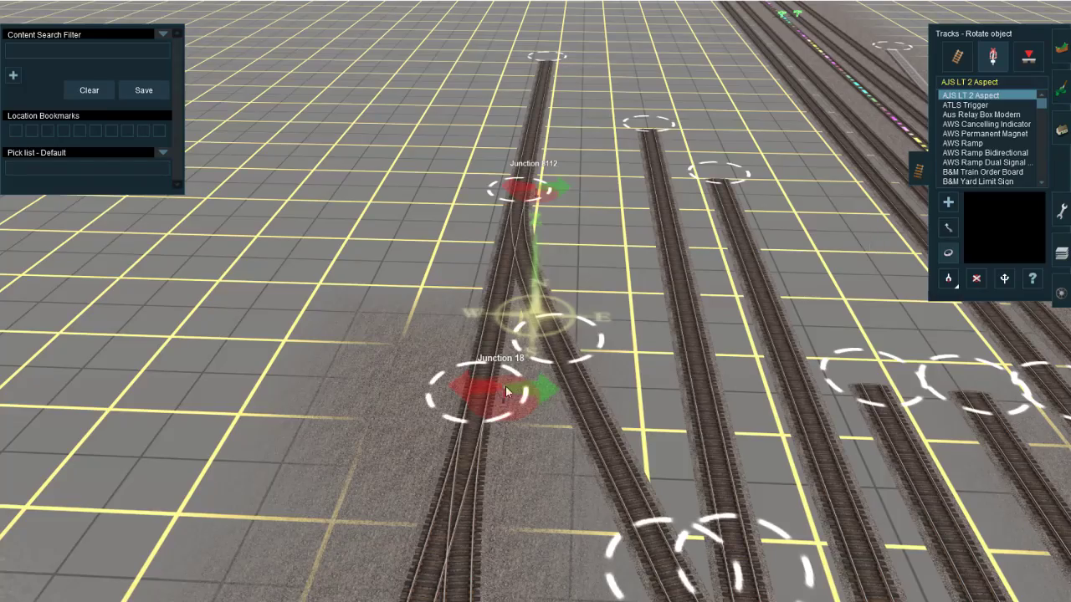
{"action": "scroll", "coordinate": [539, 216], "scroll_direction": "down", "scroll_amount": 5}
{"action": "right_click", "coordinate": [394, 445]}
{"action": "right_click", "coordinate": [619, 276]}
{"action": "key", "text": "Down"}
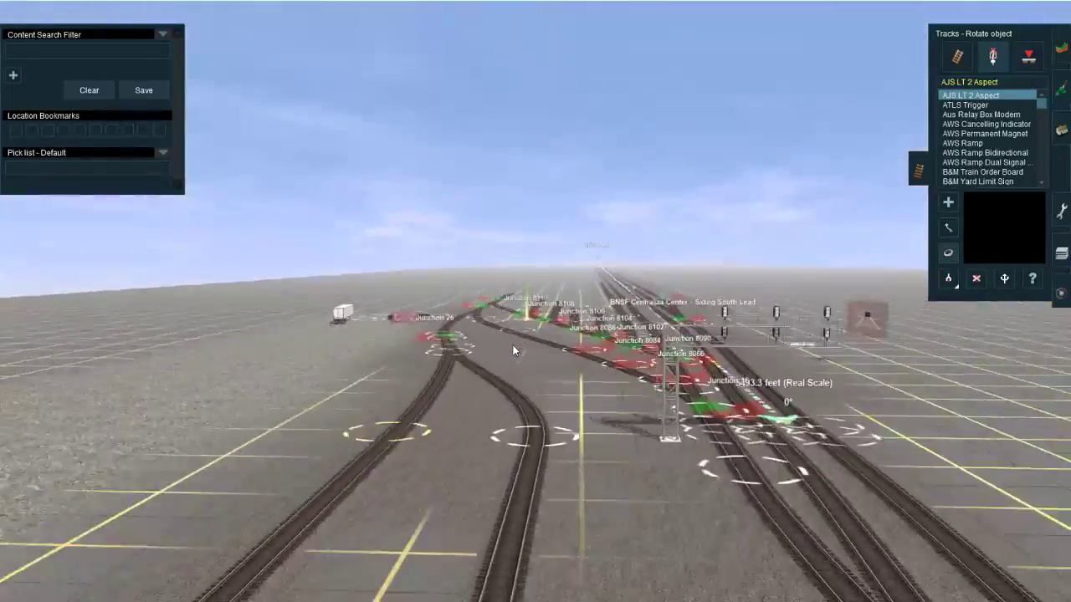
{"action": "scroll", "coordinate": [514, 351], "scroll_direction": "down", "scroll_amount": 3}
{"action": "key", "text": "Up"}
{"action": "key", "text": "Left"}
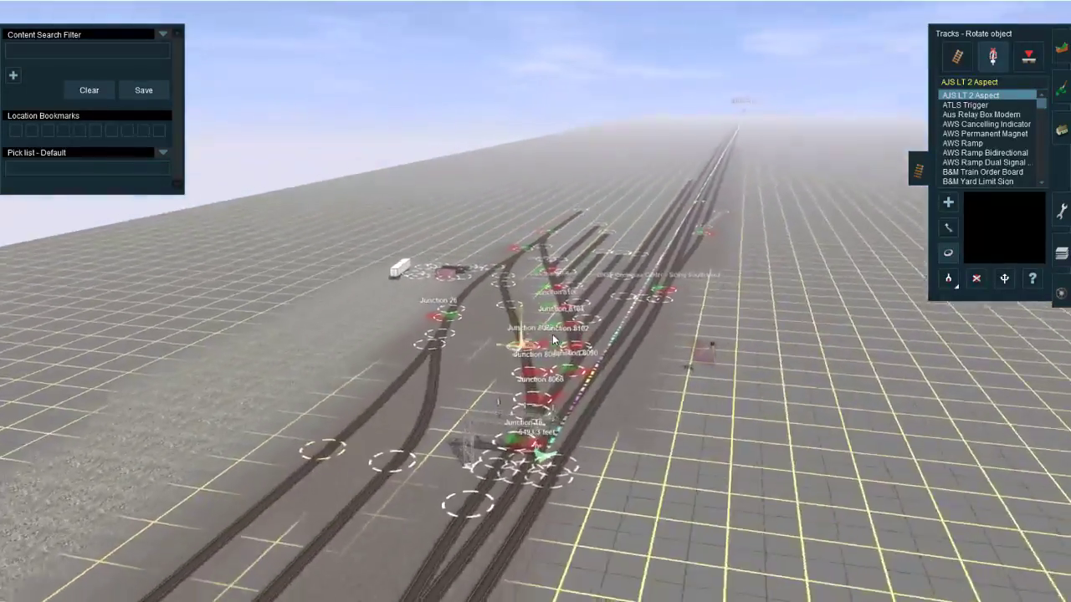
{"action": "scroll", "coordinate": [308, 516], "scroll_direction": "up", "scroll_amount": 3}
Step: Switch to Google Maps and examine the satellite view of the Centralia yard tracks near N Tower Ave
{"action": "mouse_move", "coordinate": [180, 598]}
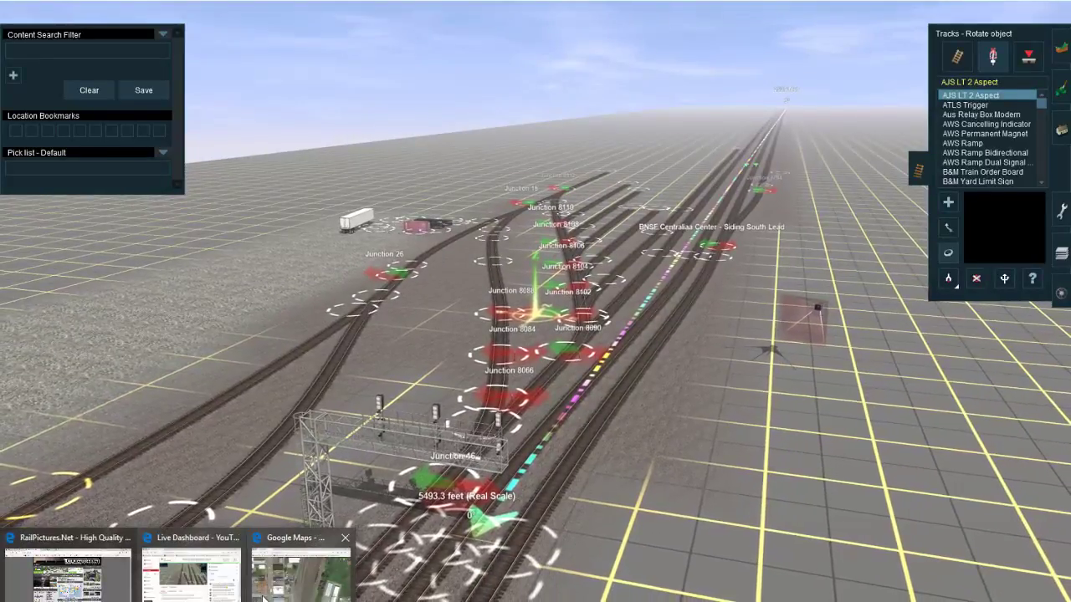
{"action": "left_click", "coordinate": [309, 577]}
{"action": "left_click_drag", "start_coordinate": [656, 460], "coordinate": [722, 452]}
{"action": "left_click_drag", "start_coordinate": [725, 258], "coordinate": [671, 519]}
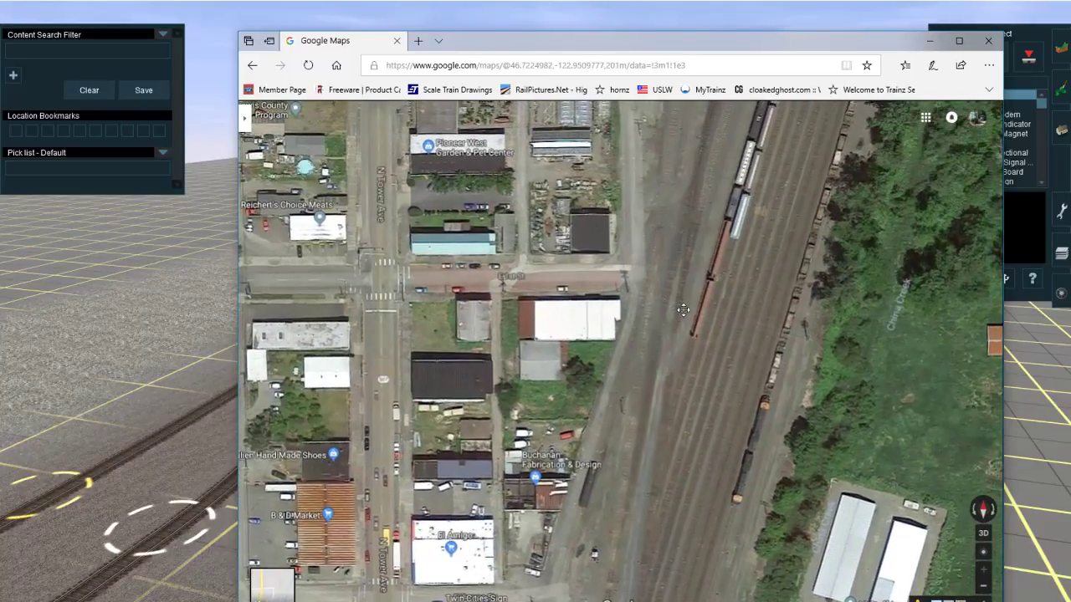
Step: Examine the satellite view of the Centralia yard tracks northward from E 1st St and return to the Trainz route
{"action": "left_click_drag", "start_coordinate": [683, 310], "coordinate": [654, 391]}
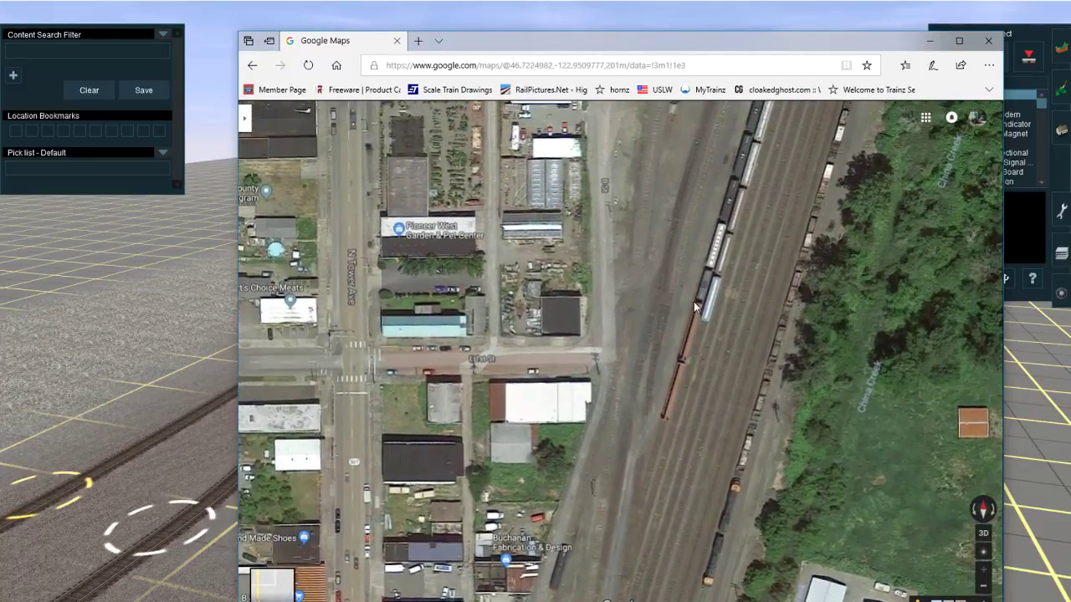
{"action": "left_click_drag", "start_coordinate": [740, 163], "coordinate": [688, 433]}
{"action": "left_click_drag", "start_coordinate": [845, 180], "coordinate": [792, 403]}
{"action": "left_click_drag", "start_coordinate": [785, 188], "coordinate": [706, 429]}
{"action": "left_click_drag", "start_coordinate": [756, 215], "coordinate": [741, 385]}
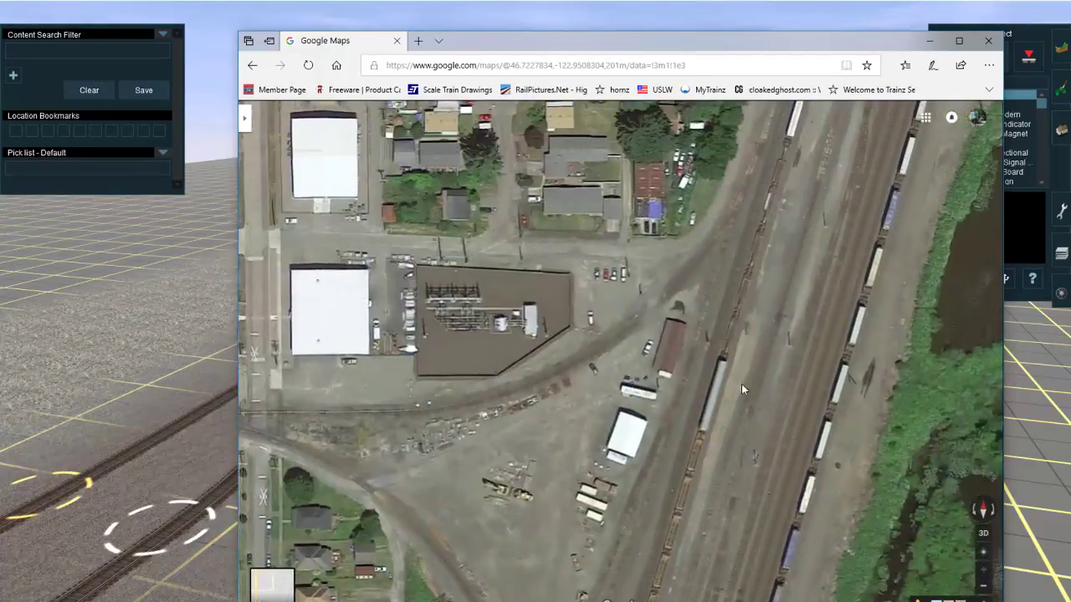
{"action": "left_click_drag", "start_coordinate": [762, 290], "coordinate": [702, 487]}
{"action": "left_click_drag", "start_coordinate": [724, 438], "coordinate": [705, 525]}
{"action": "left_click_drag", "start_coordinate": [846, 209], "coordinate": [738, 513]}
{"action": "left_click_drag", "start_coordinate": [833, 180], "coordinate": [753, 296]}
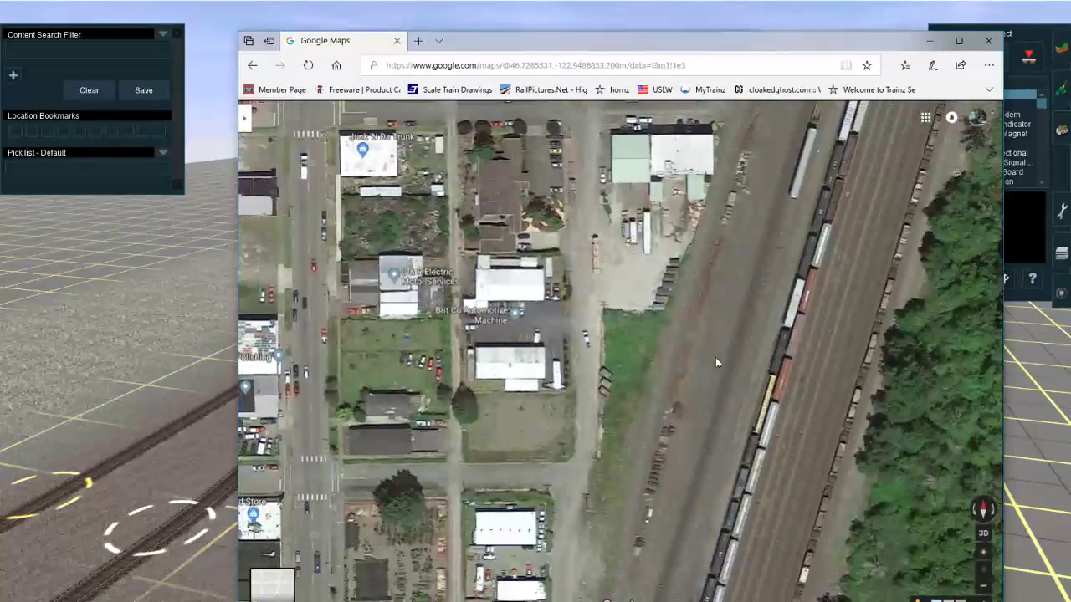
{"action": "left_click_drag", "start_coordinate": [717, 395], "coordinate": [721, 150]}
{"action": "left_click", "coordinate": [929, 41]}
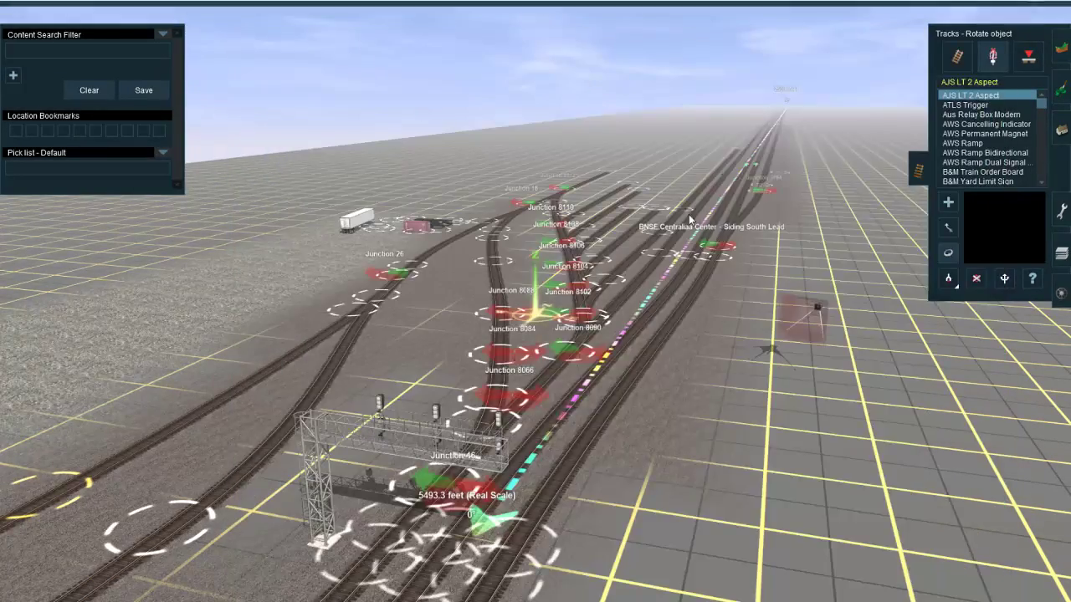
Step: Branch a short JR Lt Grey stub track north off the ladder just east of Junction 18 and adjust its north end
{"action": "right_click", "coordinate": [589, 177]}
{"action": "right_click", "coordinate": [486, 357]}
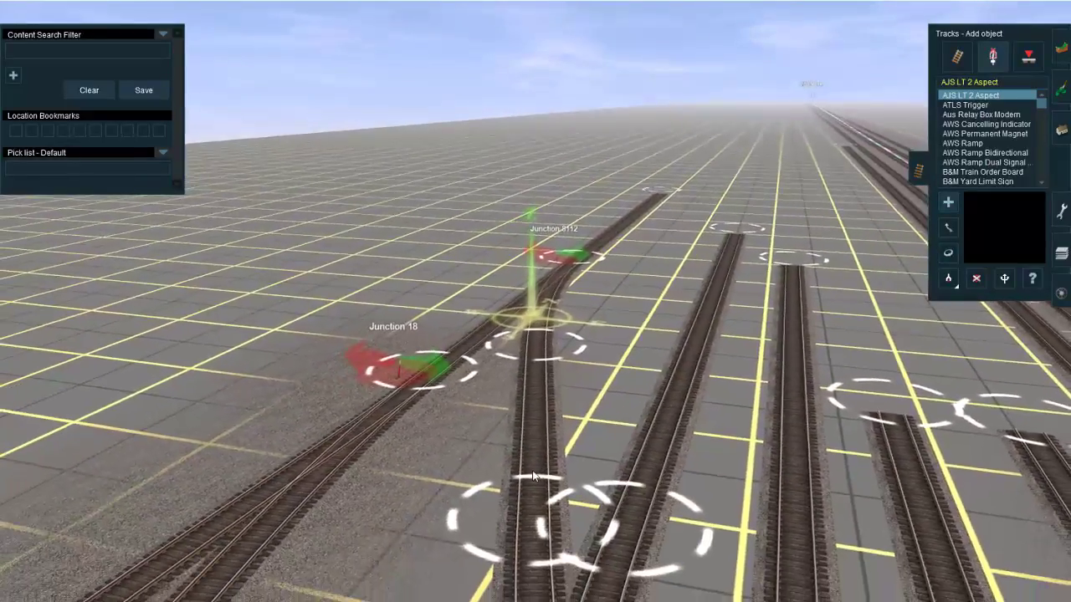
{"action": "left_click", "coordinate": [992, 56]}
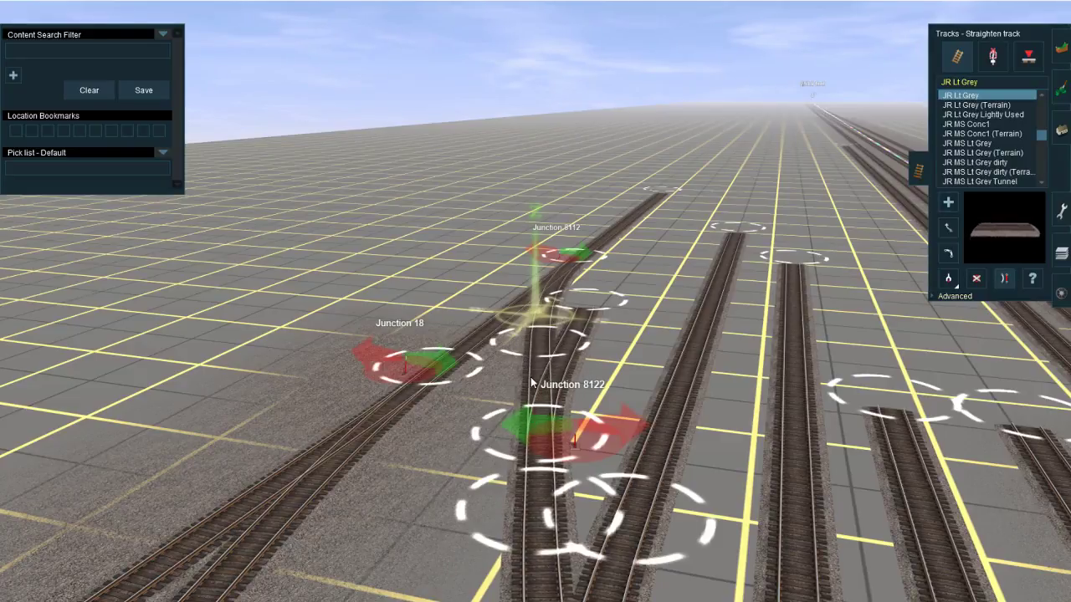
{"action": "key", "text": "m"}
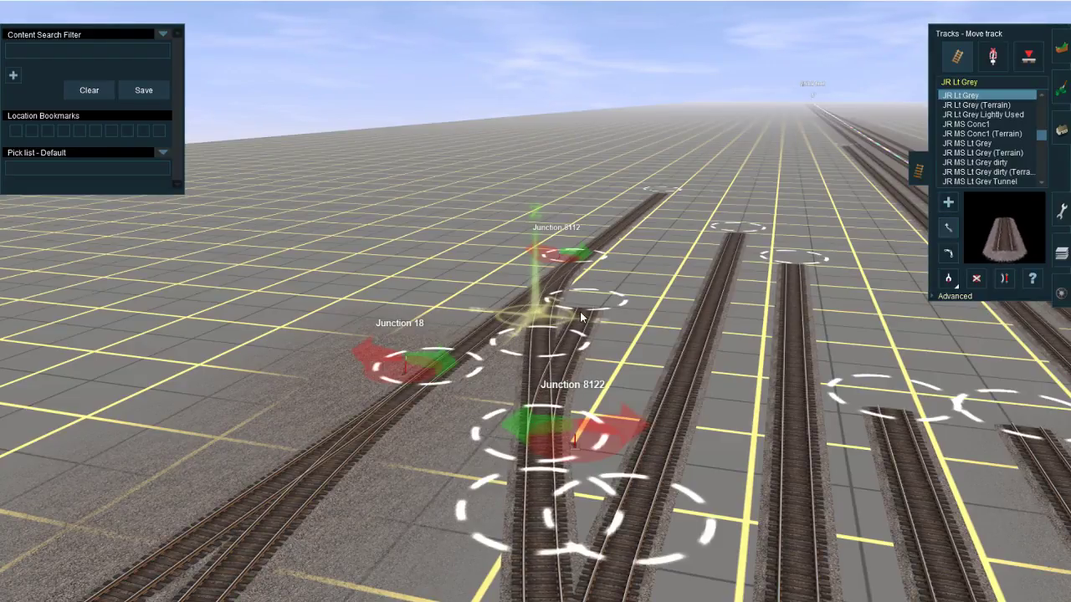
{"action": "key", "text": "a"}
{"action": "left_click_drag", "start_coordinate": [582, 306], "coordinate": [613, 287]}
{"action": "right_click_drag", "start_coordinate": [613, 287], "coordinate": [551, 336]}
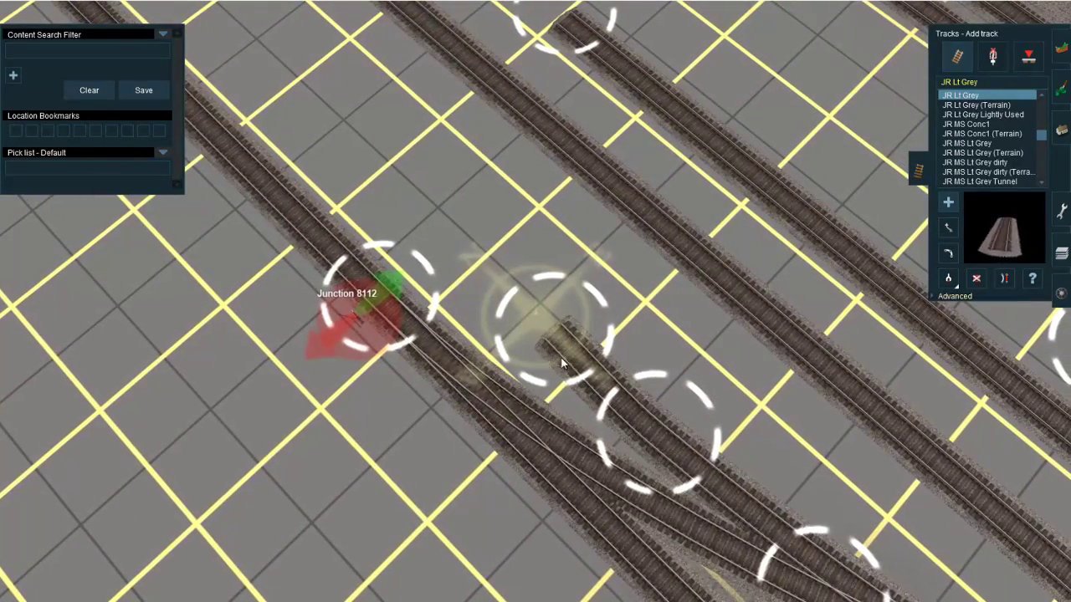
{"action": "right_click", "coordinate": [565, 314]}
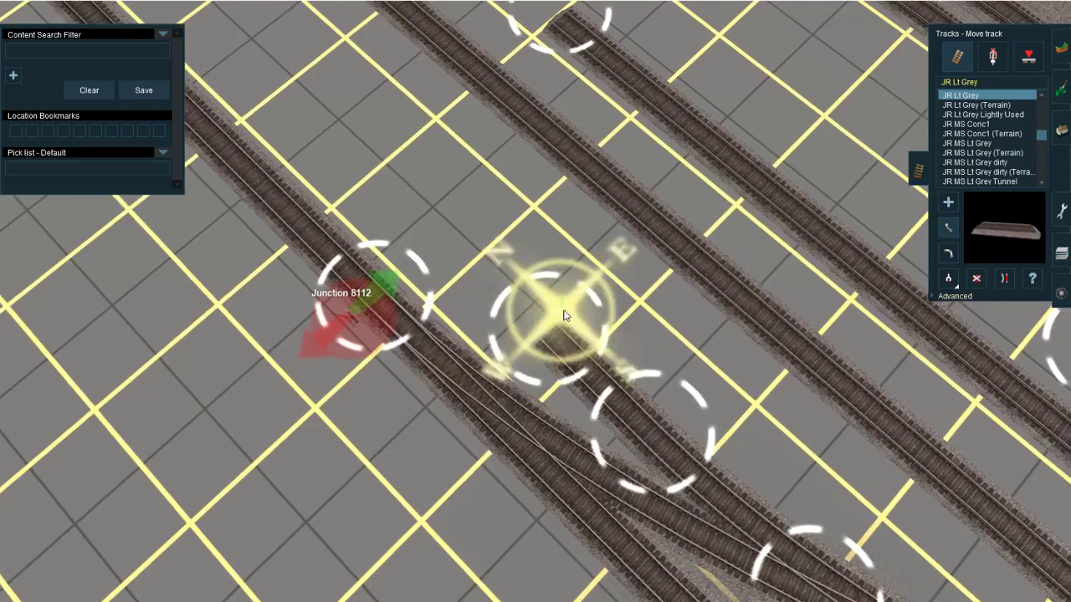
Step: Try to extend the stub's north end using the JR CS Concrete Grey (W) (Terrain) track
{"action": "right_click_drag", "start_coordinate": [499, 428], "coordinate": [982, 133]}
{"action": "left_click", "coordinate": [984, 134]}
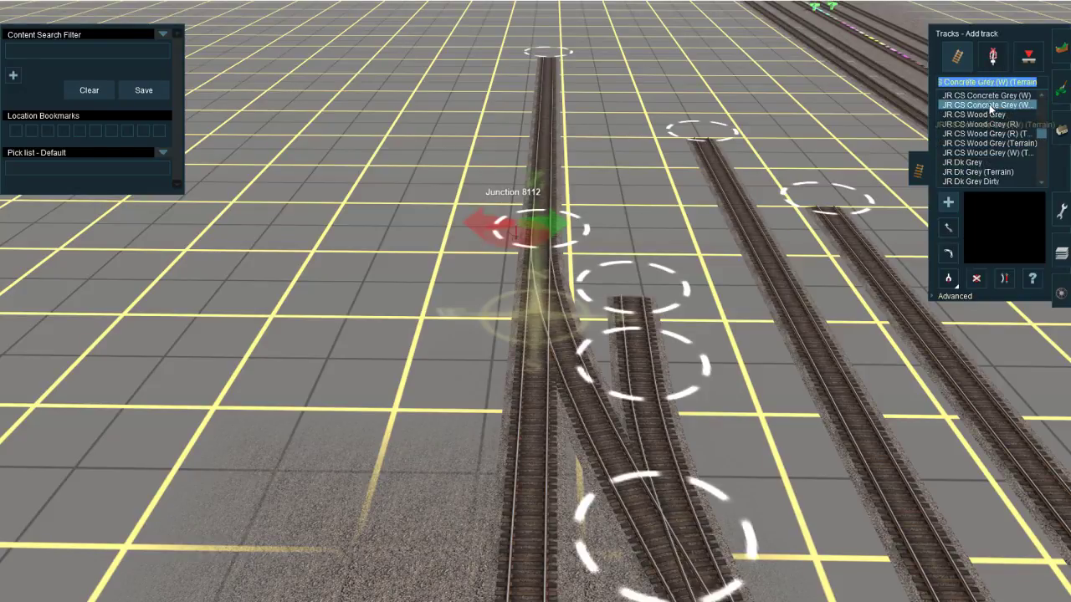
{"action": "right_click", "coordinate": [634, 228]}
{"action": "scroll", "coordinate": [619, 276], "scroll_direction": "up", "scroll_amount": 4}
{"action": "right_click", "coordinate": [548, 391]}
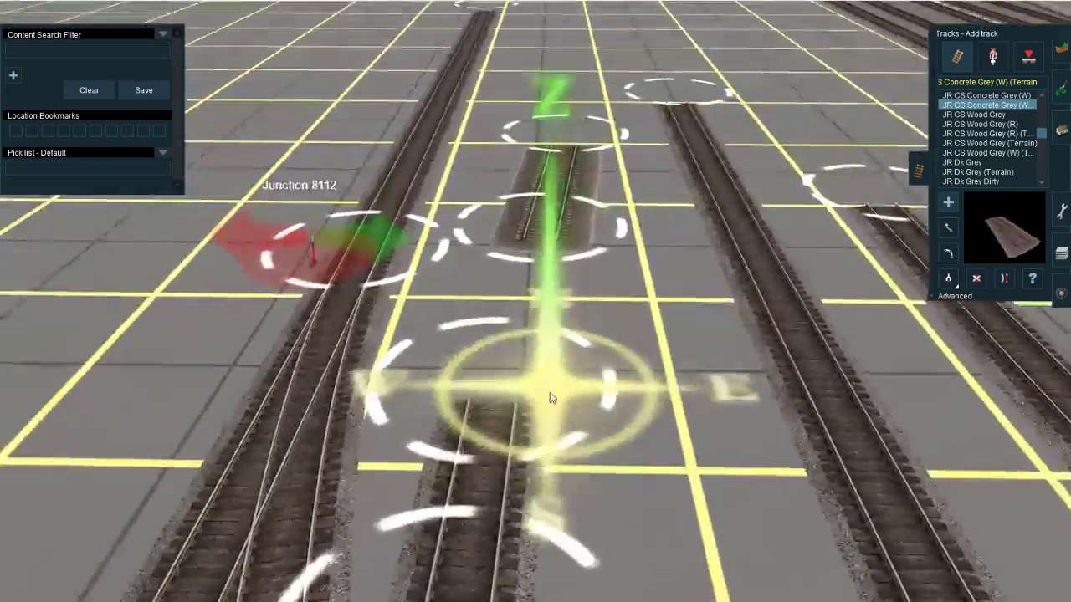
{"action": "left_click_drag", "start_coordinate": [498, 346], "coordinate": [541, 197]}
{"action": "scroll", "coordinate": [541, 196], "scroll_direction": "down", "scroll_amount": 6}
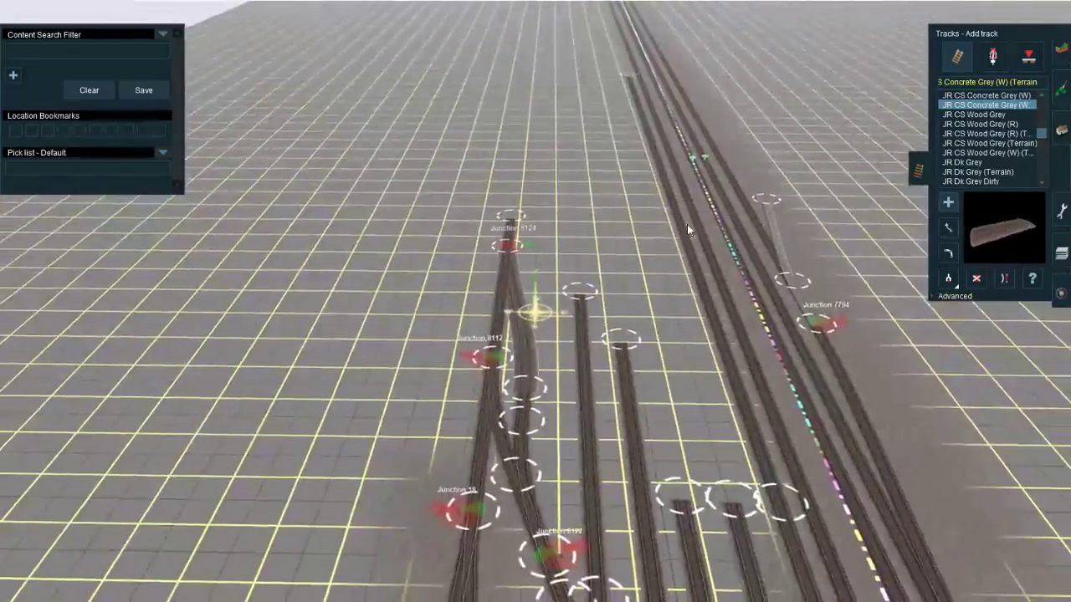
{"action": "scroll", "coordinate": [563, 320], "scroll_direction": "up", "scroll_amount": 5}
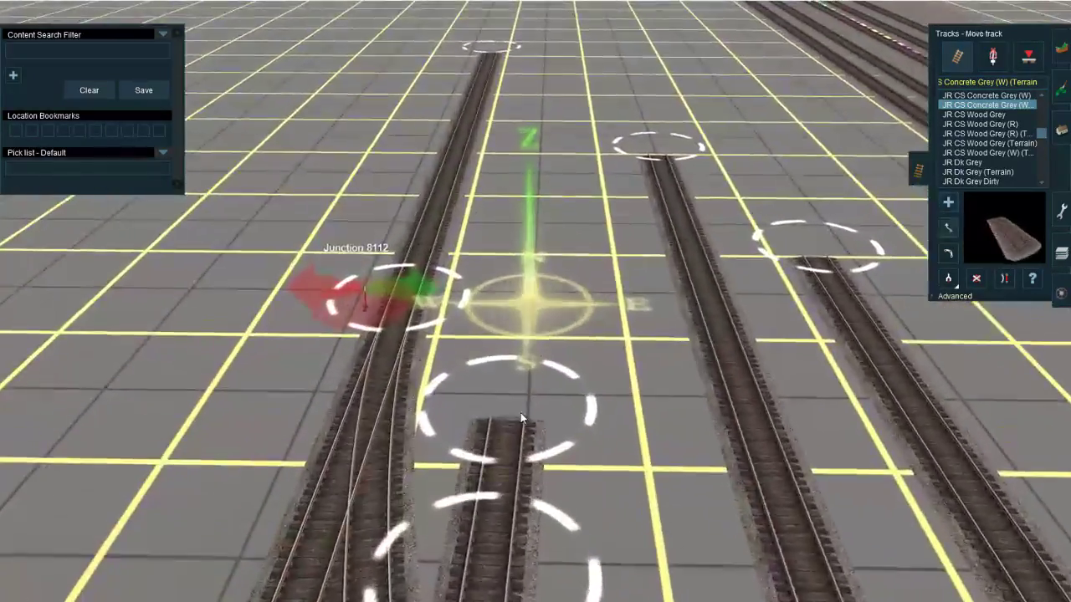
{"action": "left_click_drag", "start_coordinate": [504, 441], "coordinate": [507, 443]}
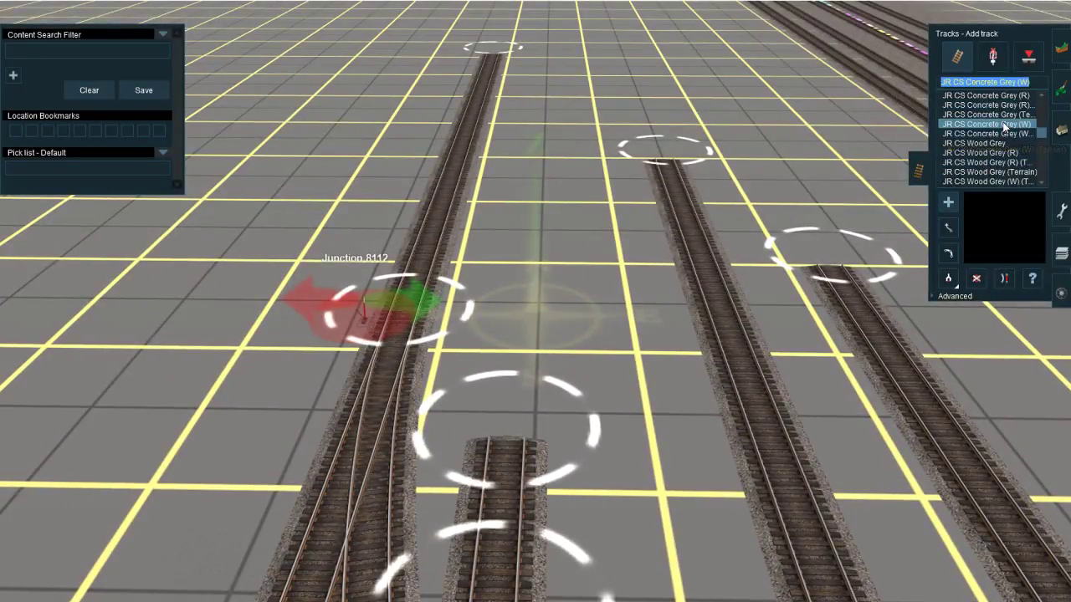
{"action": "type", "text": "a"}
{"action": "left_click", "coordinate": [516, 450]}
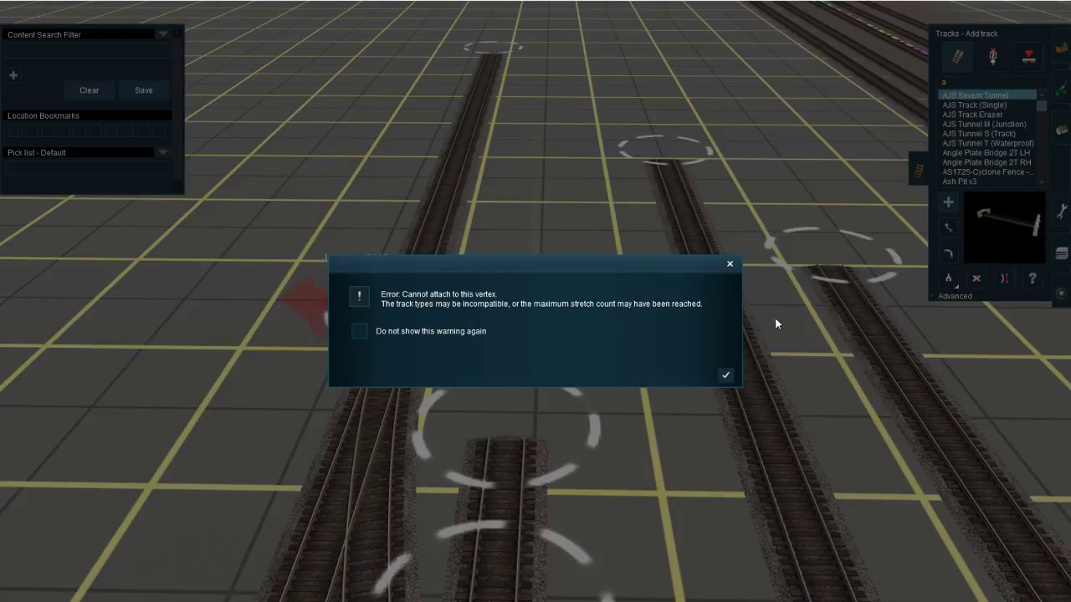
{"action": "left_click", "coordinate": [726, 379]}
Step: Extend the stub beside Junction 8112 far north with JR CS Concrete Grey (W) track and straighten it
{"action": "right_click", "coordinate": [422, 548]}
{"action": "key", "text": "g"}
{"action": "left_click", "coordinate": [577, 351]}
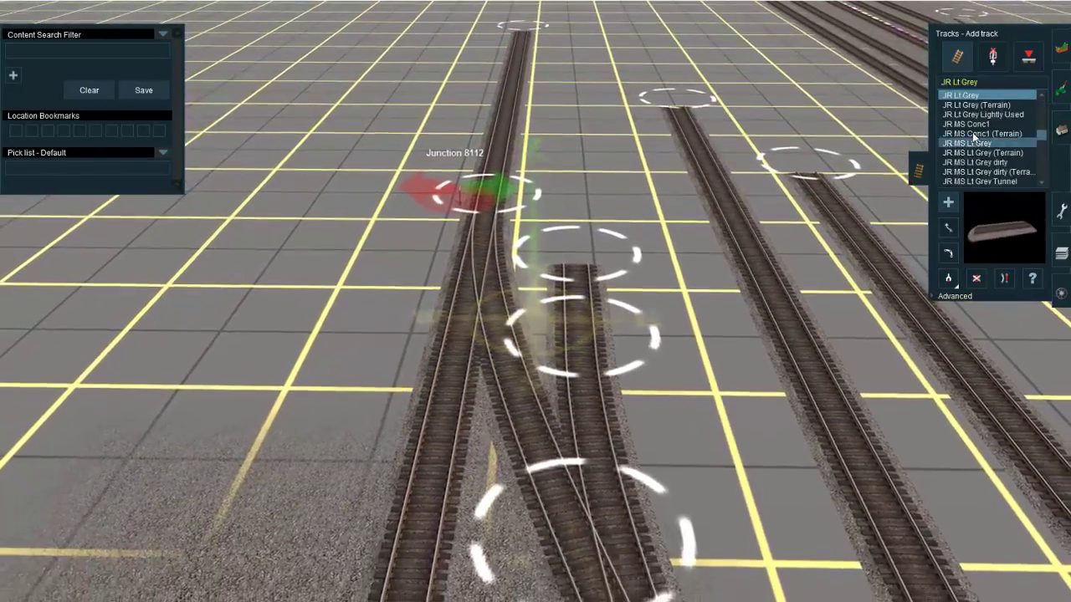
{"action": "scroll", "coordinate": [974, 158], "scroll_direction": "up", "scroll_amount": 3}
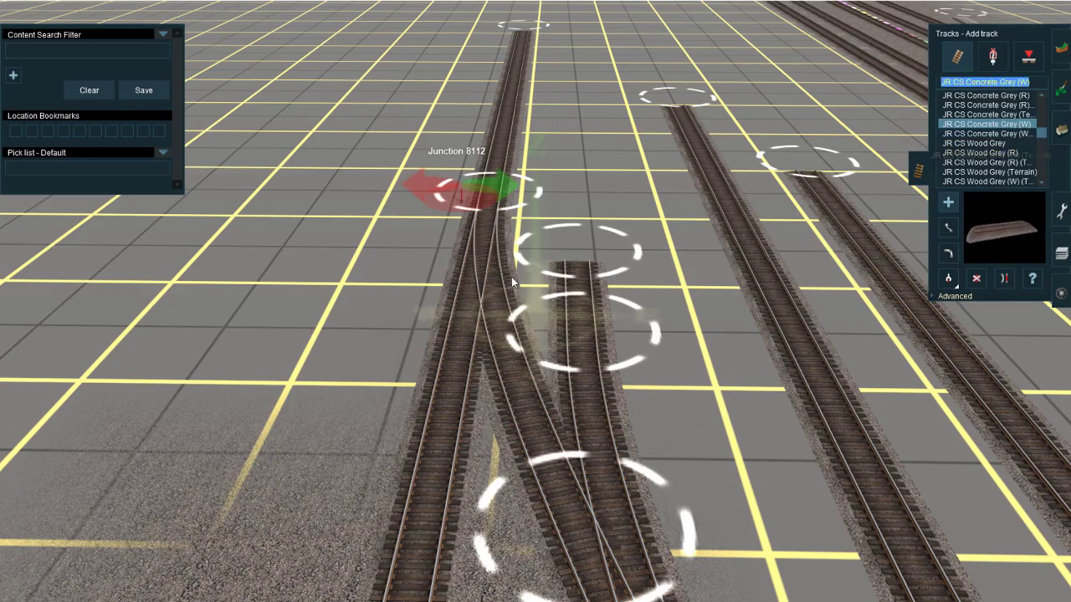
{"action": "right_click", "coordinate": [613, 325]}
{"action": "left_click_drag", "start_coordinate": [527, 311], "coordinate": [545, 119]}
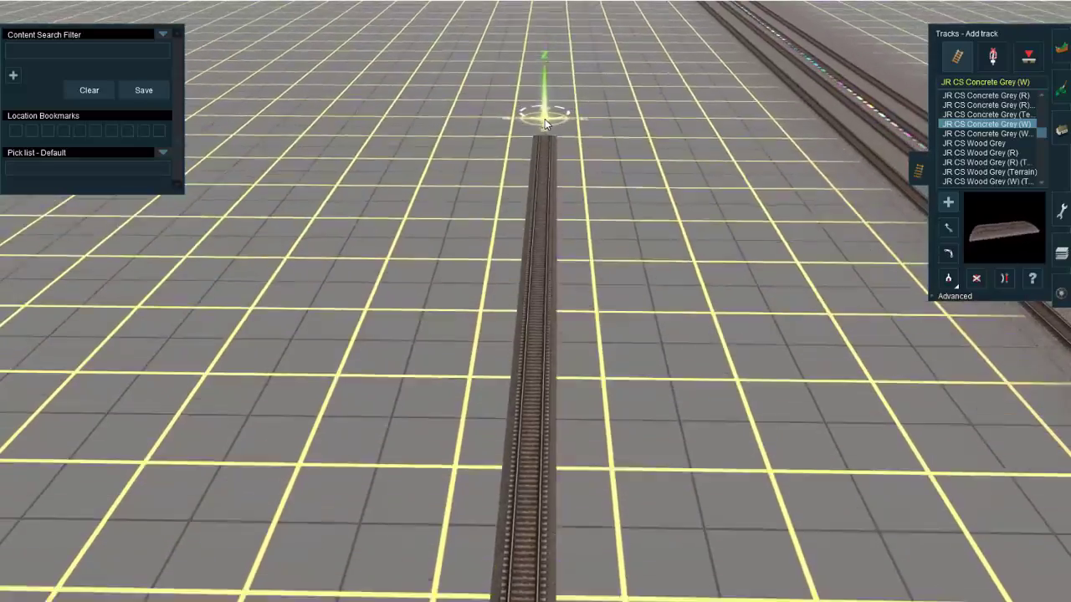
{"action": "right_click_drag", "start_coordinate": [544, 118], "coordinate": [524, 293]}
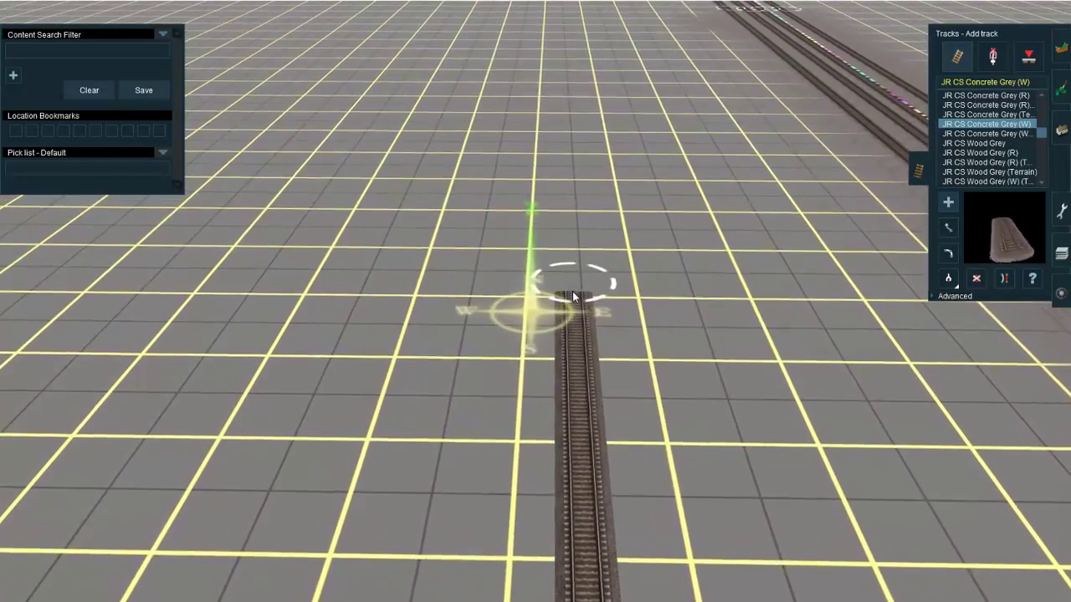
{"action": "scroll", "coordinate": [587, 349], "scroll_direction": "down", "scroll_amount": 10}
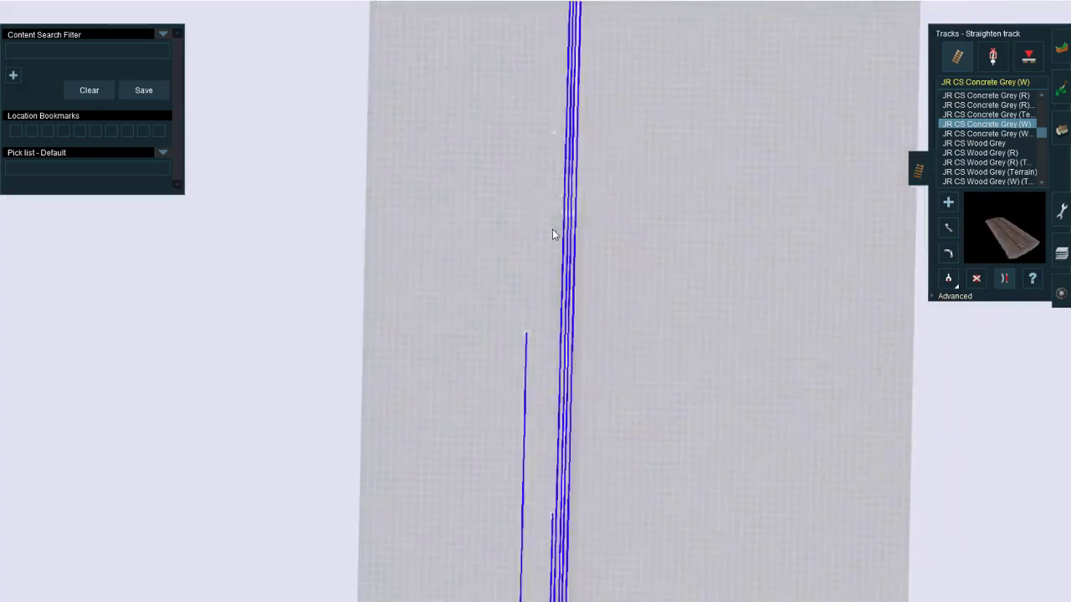
Step: Look over the extended north track, the yard ladder and the main line from a wider view
{"action": "scroll", "coordinate": [552, 229], "scroll_direction": "up", "scroll_amount": 10}
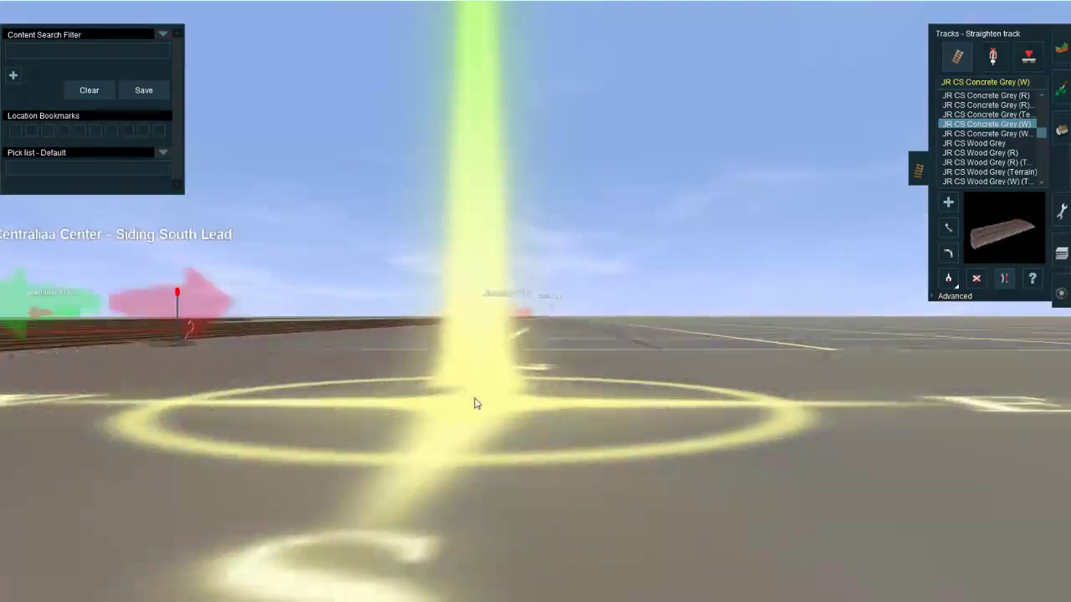
{"action": "scroll", "coordinate": [474, 403], "scroll_direction": "down", "scroll_amount": 10}
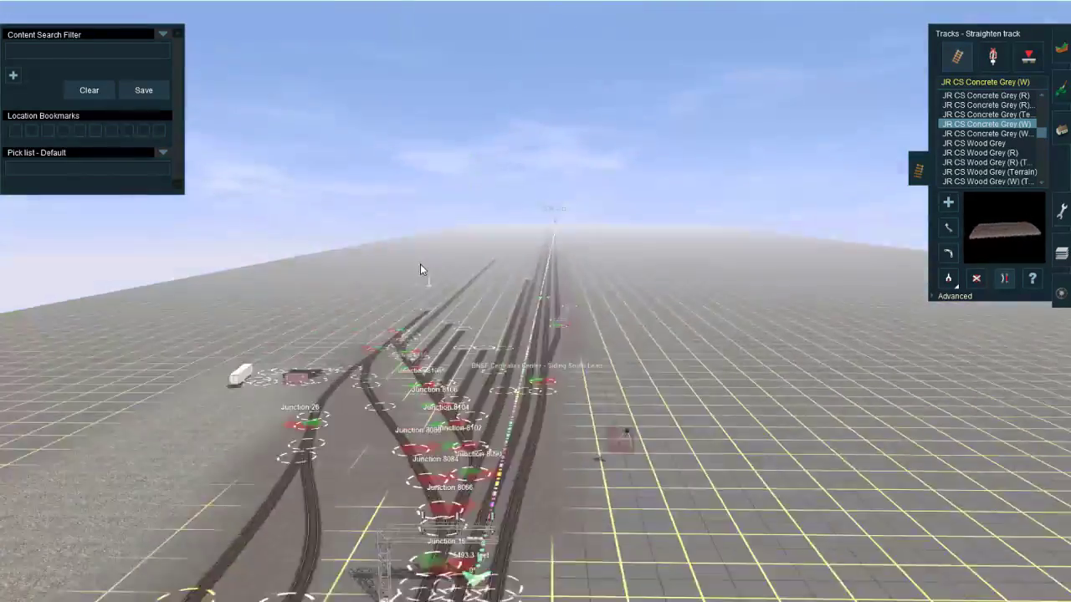
{"action": "right_click", "coordinate": [422, 271]}
{"action": "scroll", "coordinate": [506, 361], "scroll_direction": "up", "scroll_amount": 4}
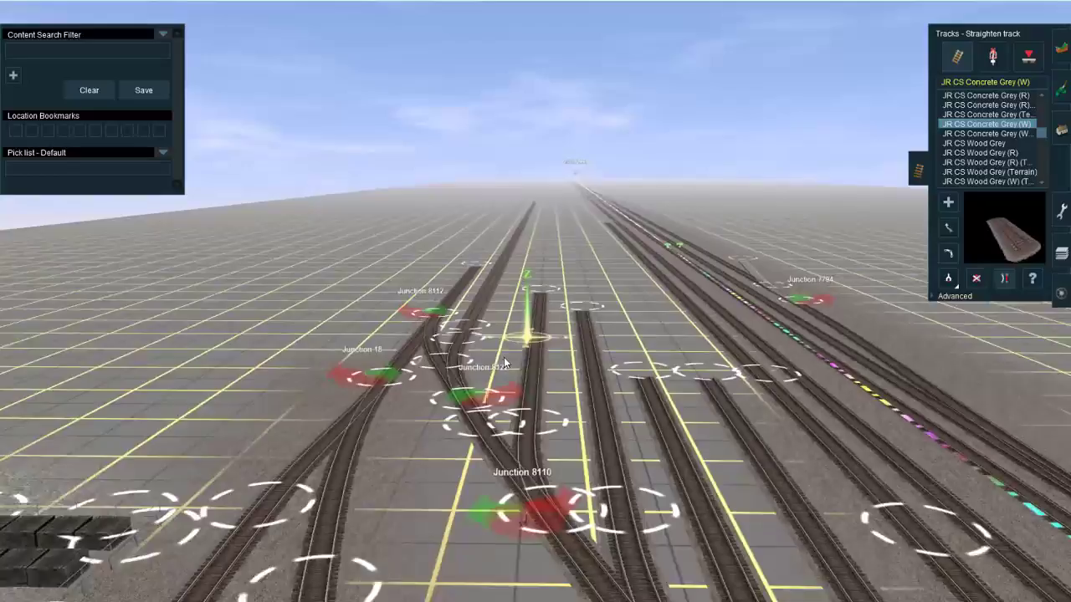
{"action": "scroll", "coordinate": [456, 389], "scroll_direction": "down", "scroll_amount": 3}
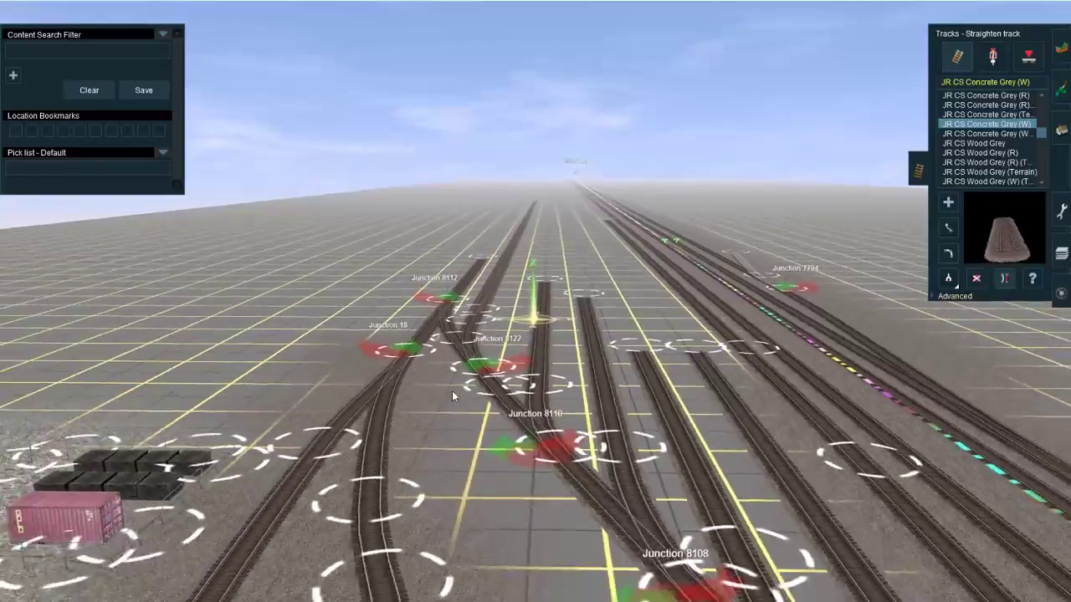
{"action": "key", "text": "Up"}
{"action": "right_click", "coordinate": [456, 388]}
{"action": "right_click", "coordinate": [459, 385]}
{"action": "key", "text": "Left"}
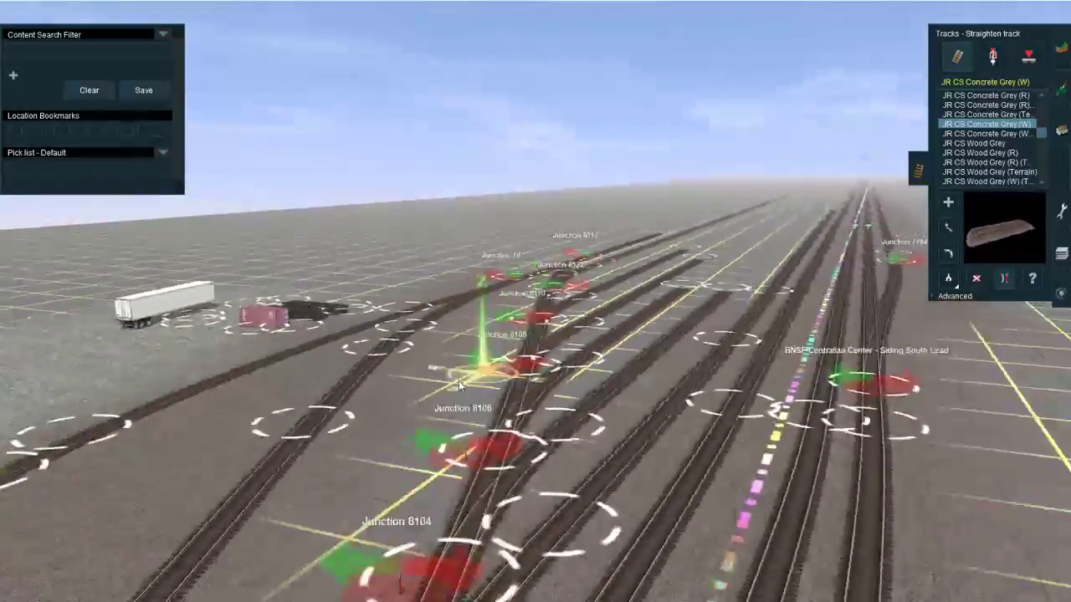
{"action": "scroll", "coordinate": [458, 385], "scroll_direction": "down", "scroll_amount": 8}
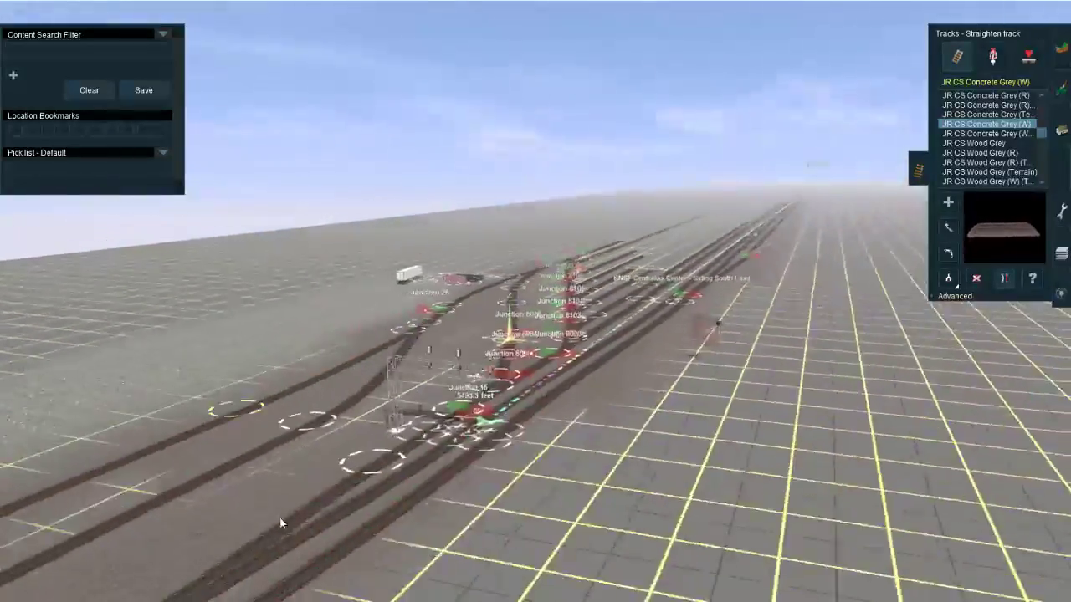
Step: Compare the satellite view of the yard's south end along Railroad Ave with the lead tracks around Junction 26
{"action": "mouse_move", "coordinate": [159, 600]}
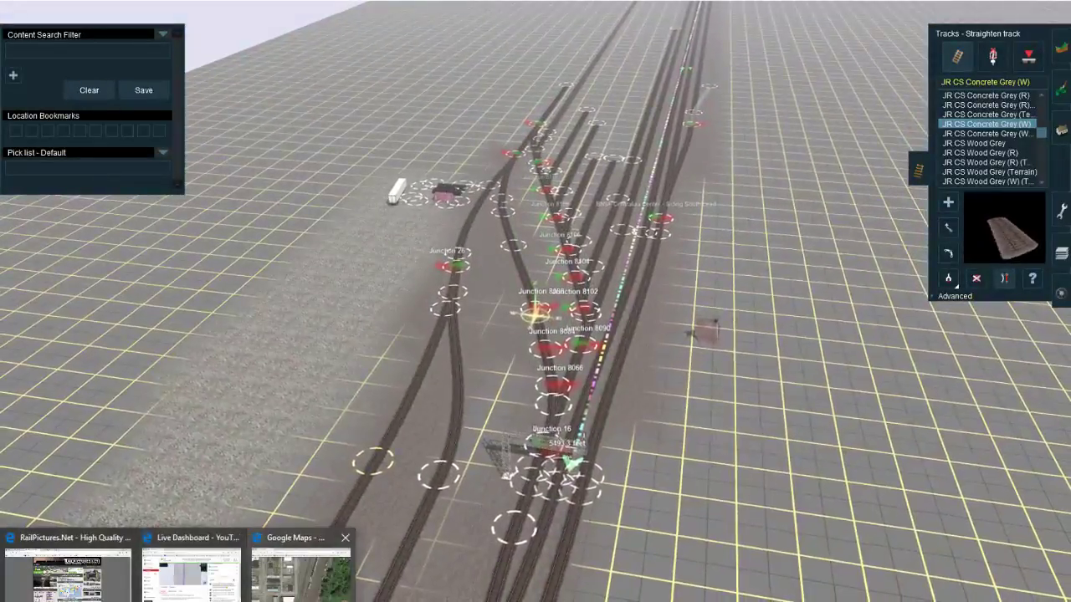
{"action": "left_click", "coordinate": [301, 573]}
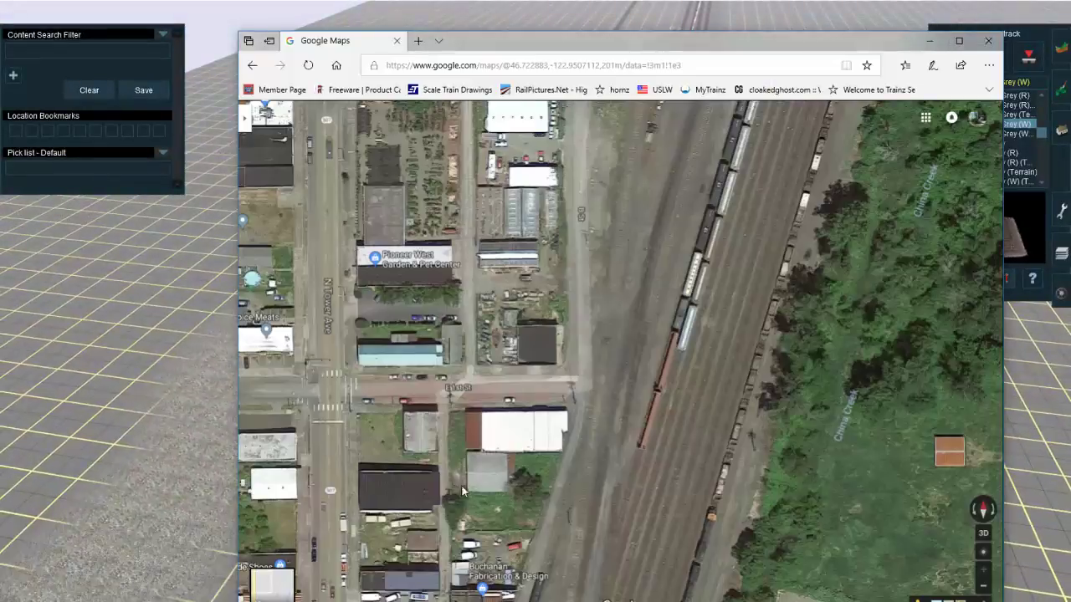
{"action": "left_click_drag", "start_coordinate": [595, 370], "coordinate": [625, 159]}
{"action": "left_click_drag", "start_coordinate": [571, 460], "coordinate": [608, 277]}
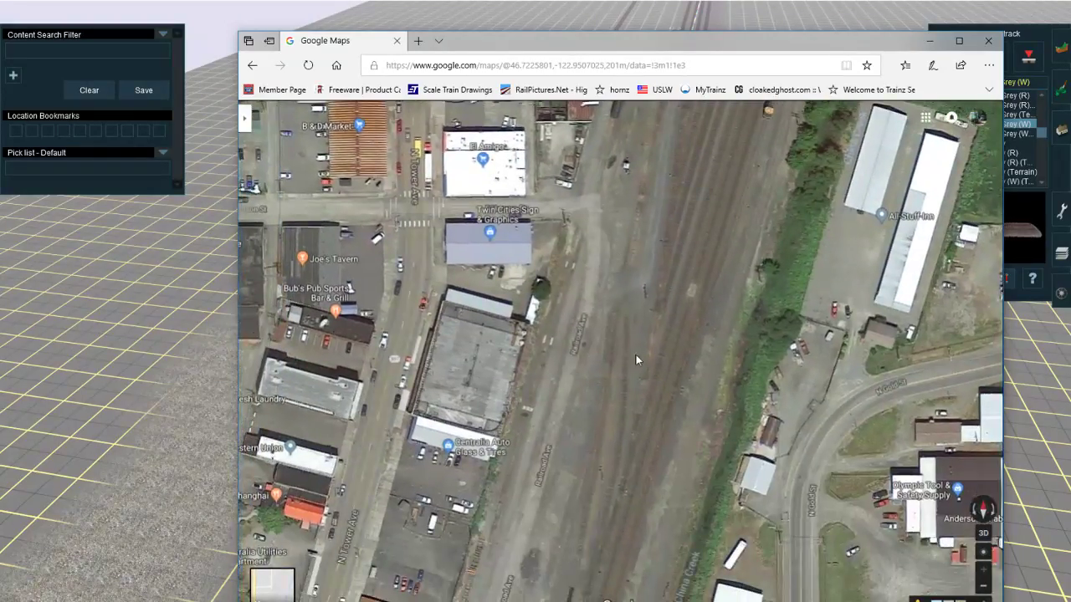
{"action": "left_click_drag", "start_coordinate": [635, 354], "coordinate": [629, 308]}
{"action": "left_click", "coordinate": [113, 382]}
{"action": "scroll", "coordinate": [531, 318], "scroll_direction": "up", "scroll_amount": 5}
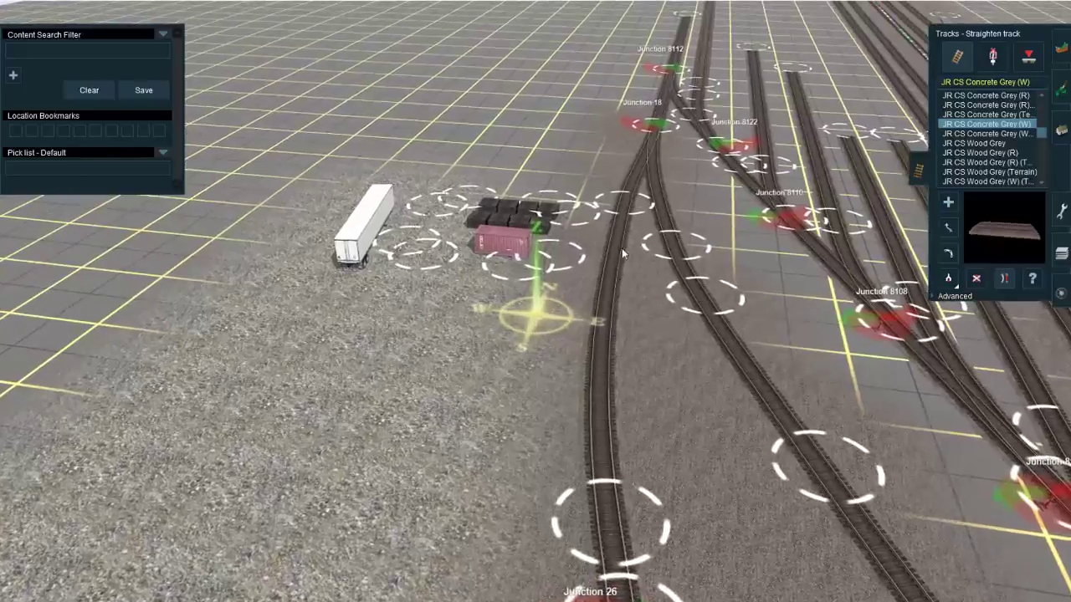
{"action": "scroll", "coordinate": [587, 312], "scroll_direction": "down", "scroll_amount": 5}
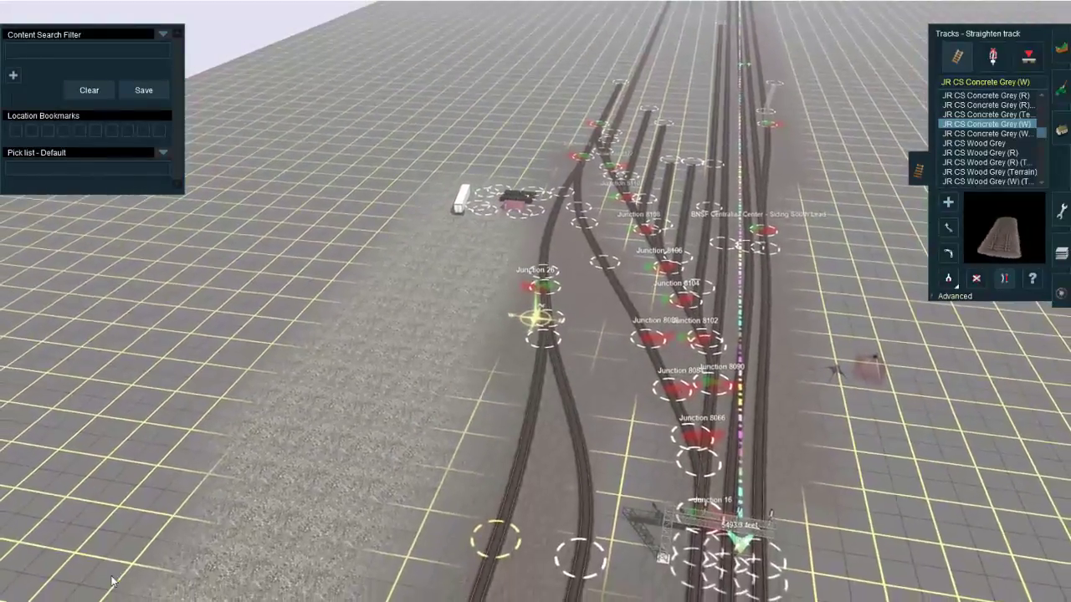
{"action": "left_click", "coordinate": [301, 573]}
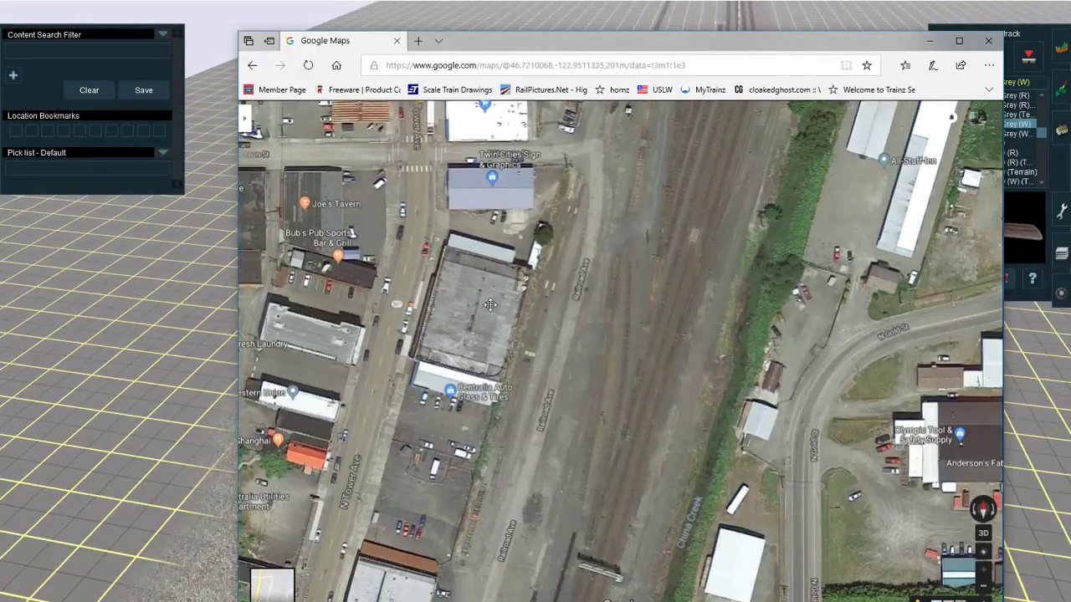
{"action": "left_click_drag", "start_coordinate": [490, 306], "coordinate": [464, 378]}
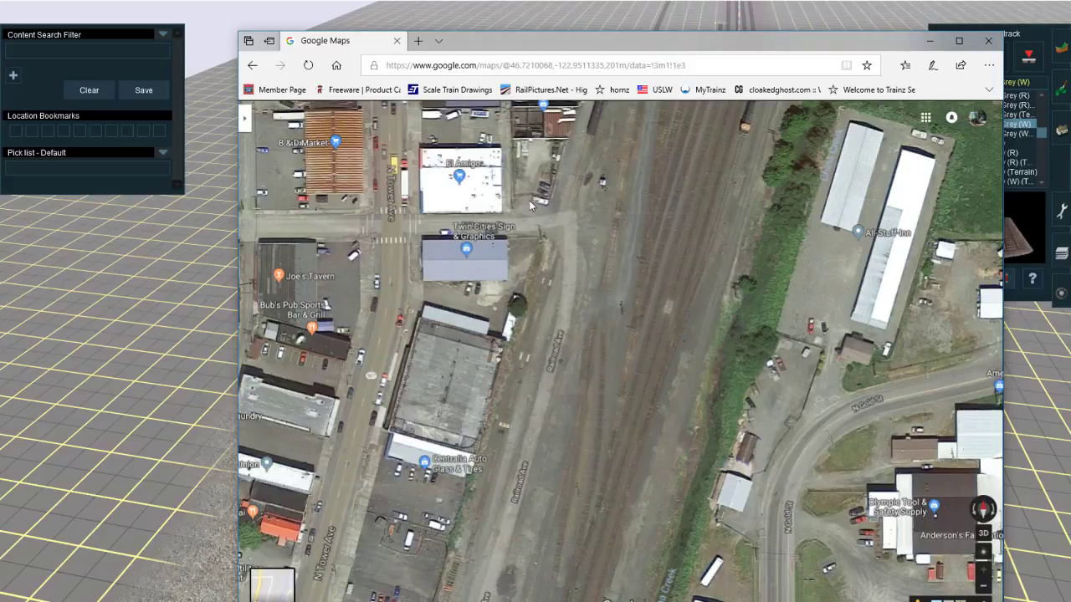
{"action": "left_click", "coordinate": [930, 40]}
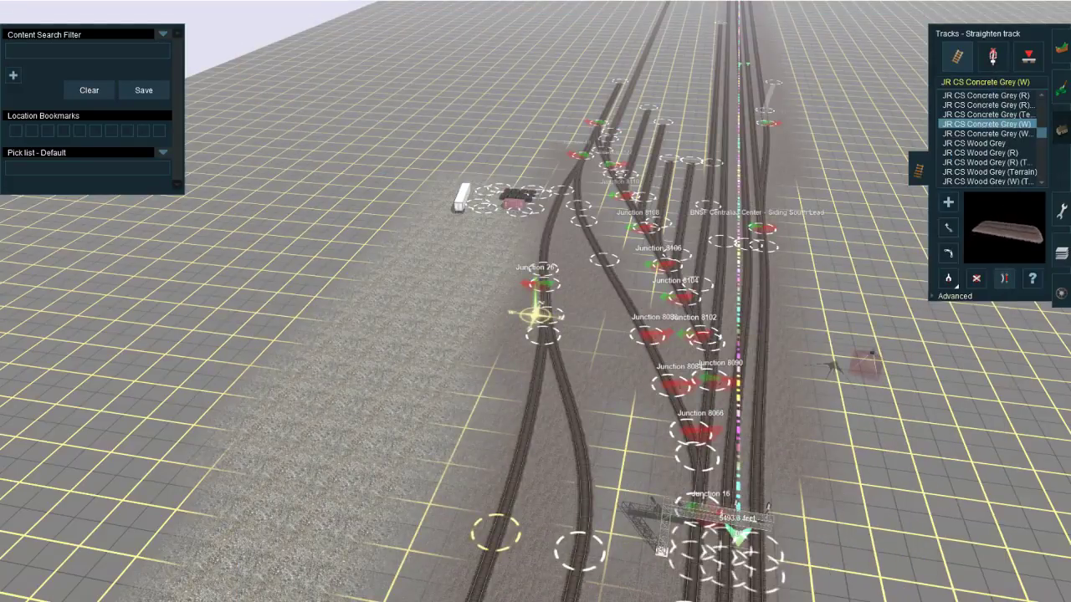
Step: Search the object splines for gravel and jr, and choose JR road dirt narrow 3
{"action": "left_click", "coordinate": [1061, 130]}
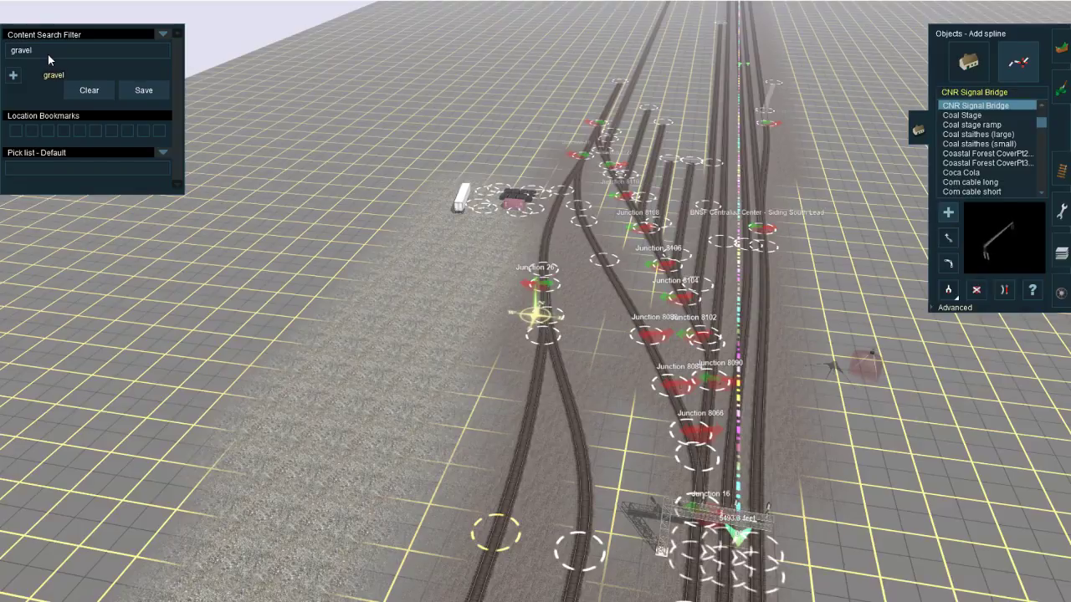
{"action": "key", "text": "Return"}
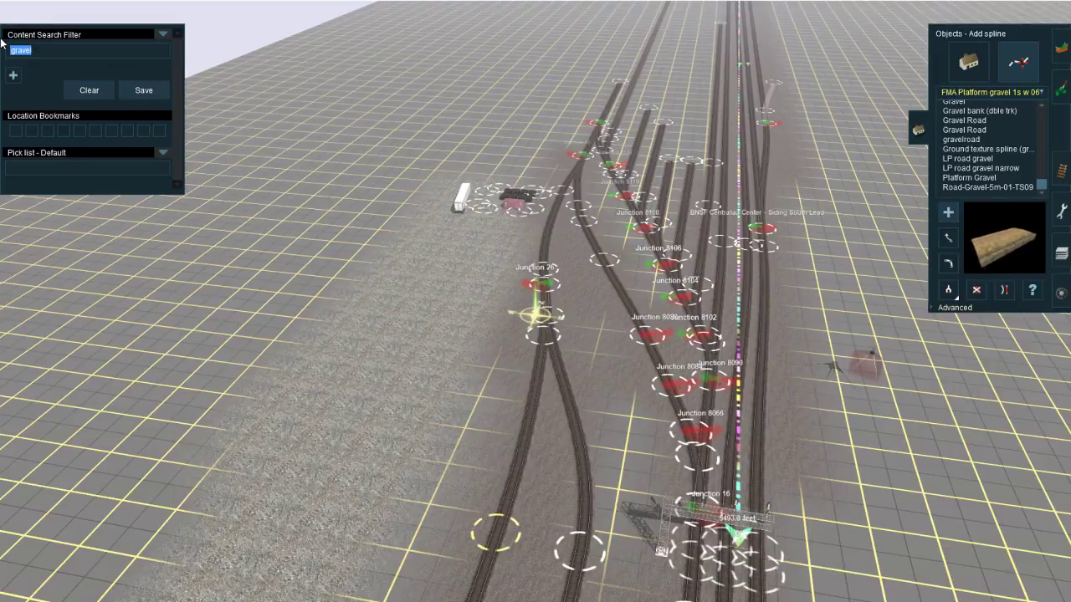
{"action": "key", "text": "F7"}
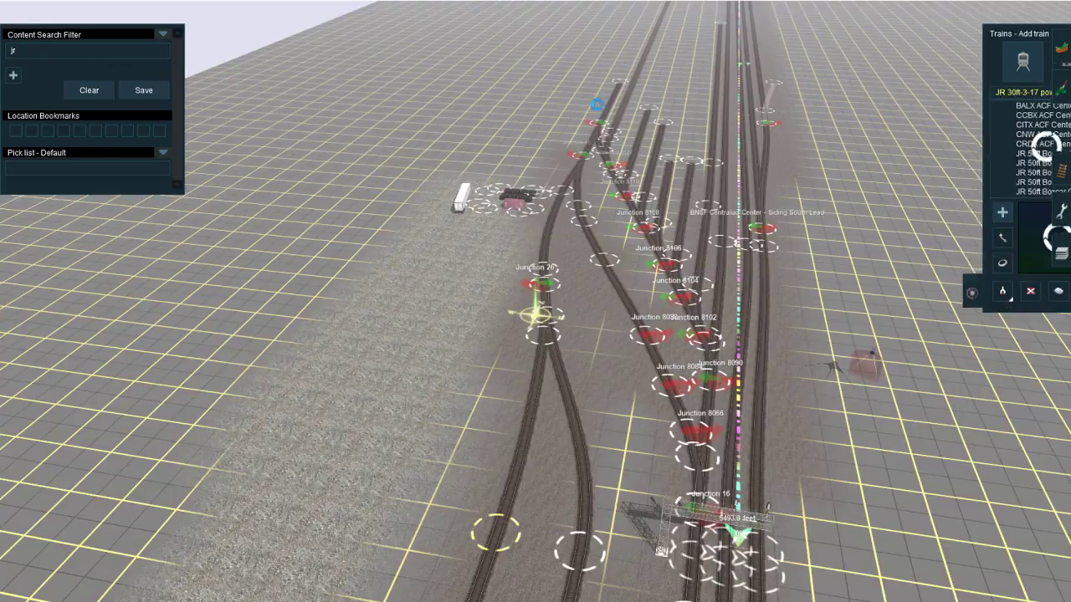
{"action": "left_click", "coordinate": [1066, 130]}
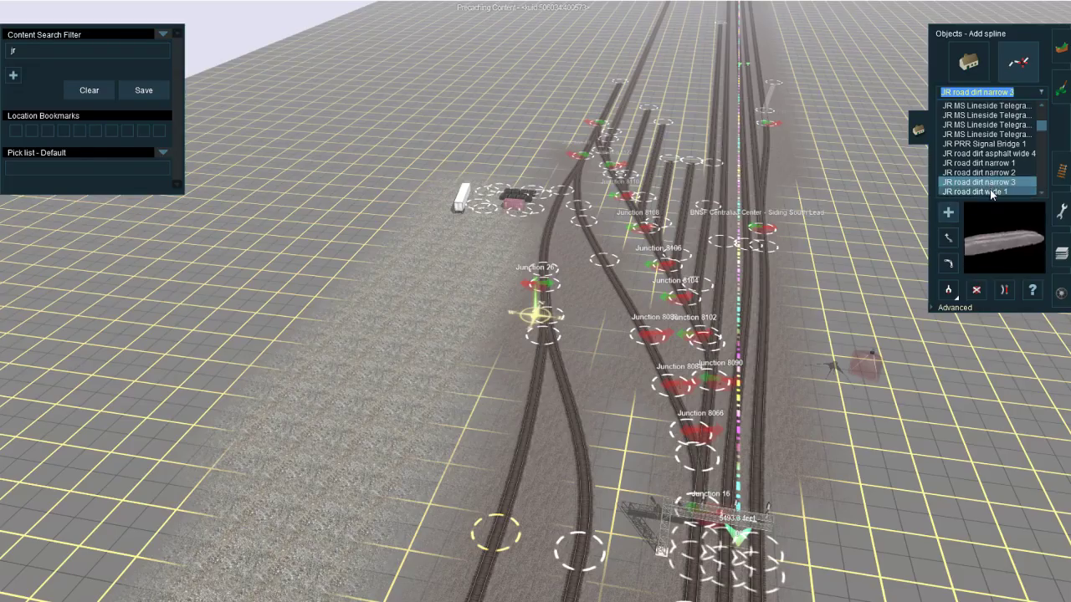
Step: Try to lay a JR road dirt narrow 3 road from the containers southeast across the lead track, and undo it
{"action": "right_click_drag", "start_coordinate": [658, 217], "coordinate": [493, 310]}
{"action": "scroll", "coordinate": [532, 326], "scroll_direction": "up", "scroll_amount": 4}
{"action": "scroll", "coordinate": [545, 330], "scroll_direction": "down", "scroll_amount": 3}
{"action": "left_click", "coordinate": [496, 275]}
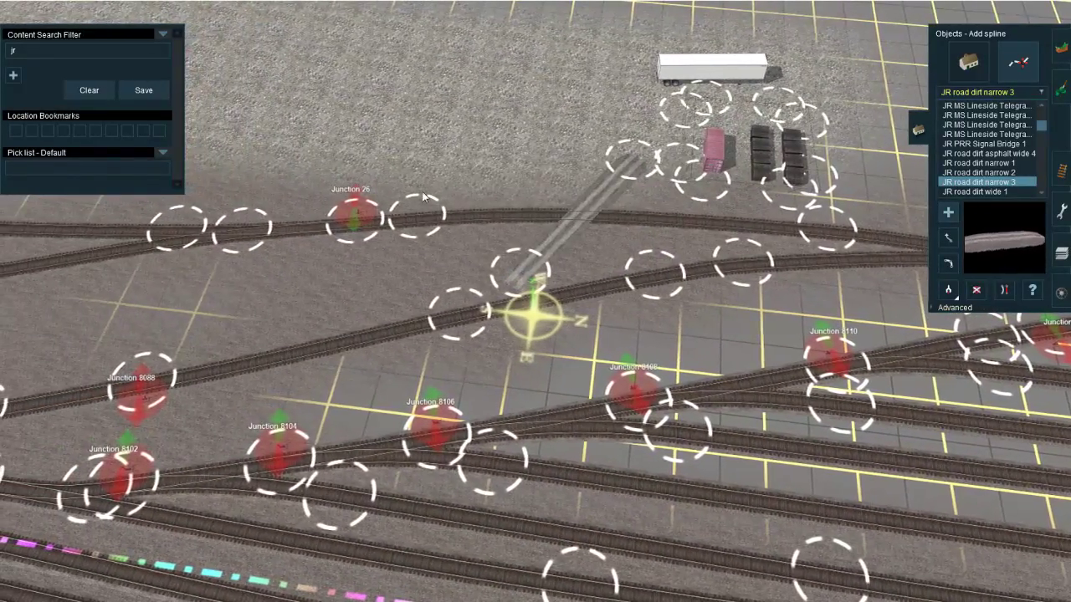
{"action": "right_click", "coordinate": [464, 140]}
{"action": "key", "text": "ctrl+z"}
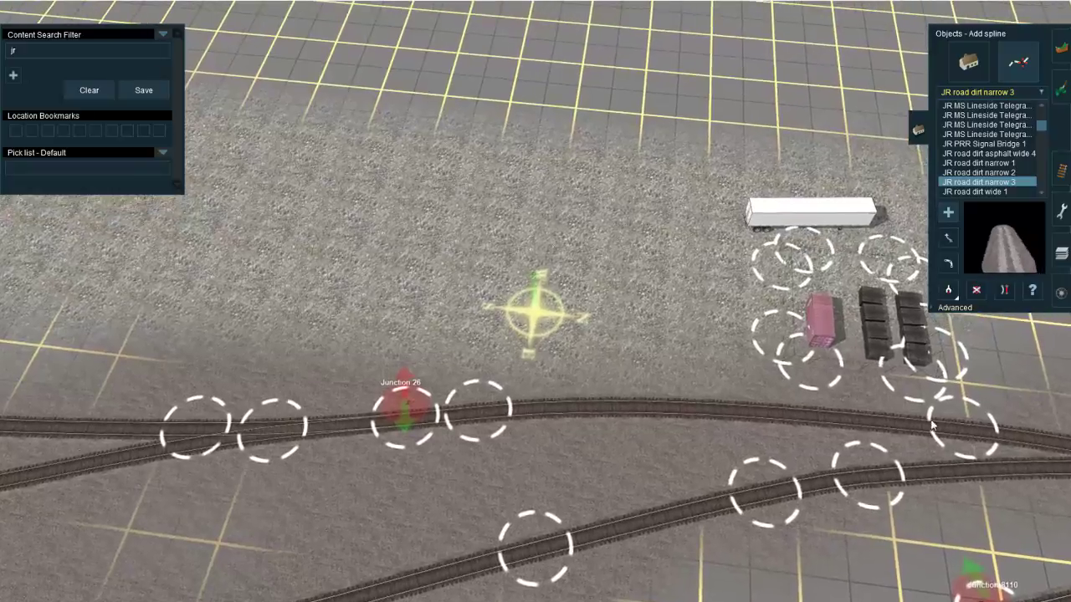
Step: Lay JR road dirt narrow 3 from the containers south between the leads, east across the track, and north to Junction 8110
{"action": "right_click_drag", "start_coordinate": [452, 397], "coordinate": [561, 415]}
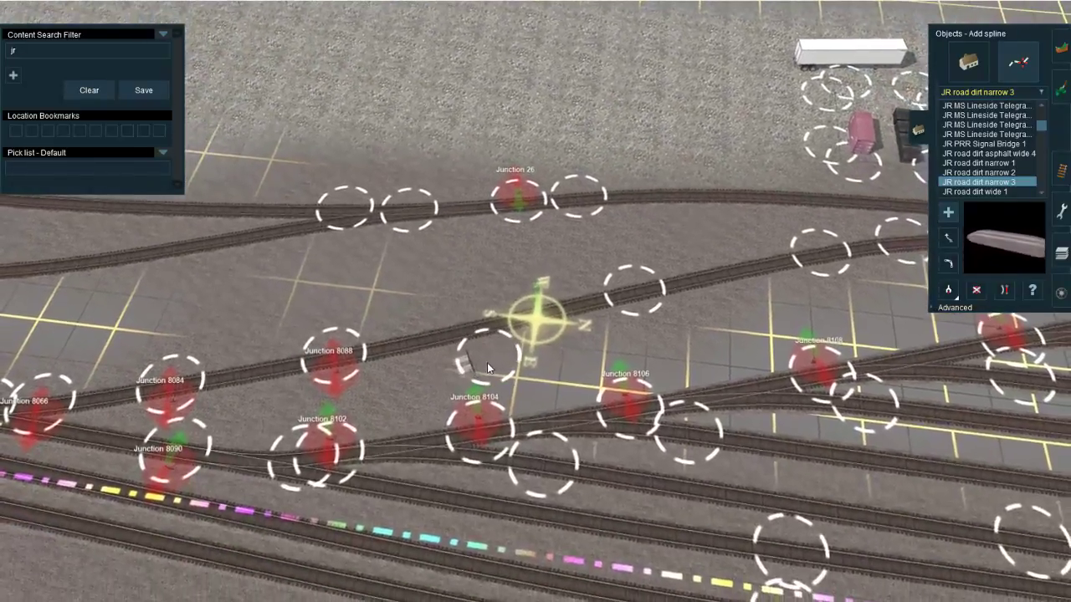
{"action": "left_click_drag", "start_coordinate": [487, 362], "coordinate": [509, 269]}
{"action": "left_click", "coordinate": [513, 364]}
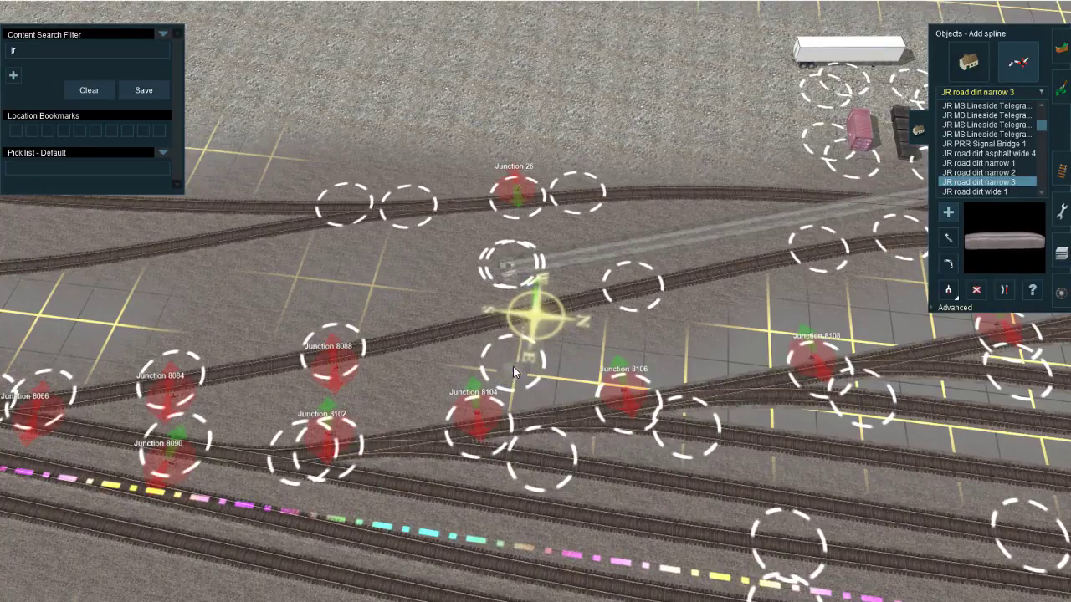
{"action": "right_click_drag", "start_coordinate": [666, 338], "coordinate": [521, 332]}
{"action": "scroll", "coordinate": [521, 322], "scroll_direction": "up", "scroll_amount": 3}
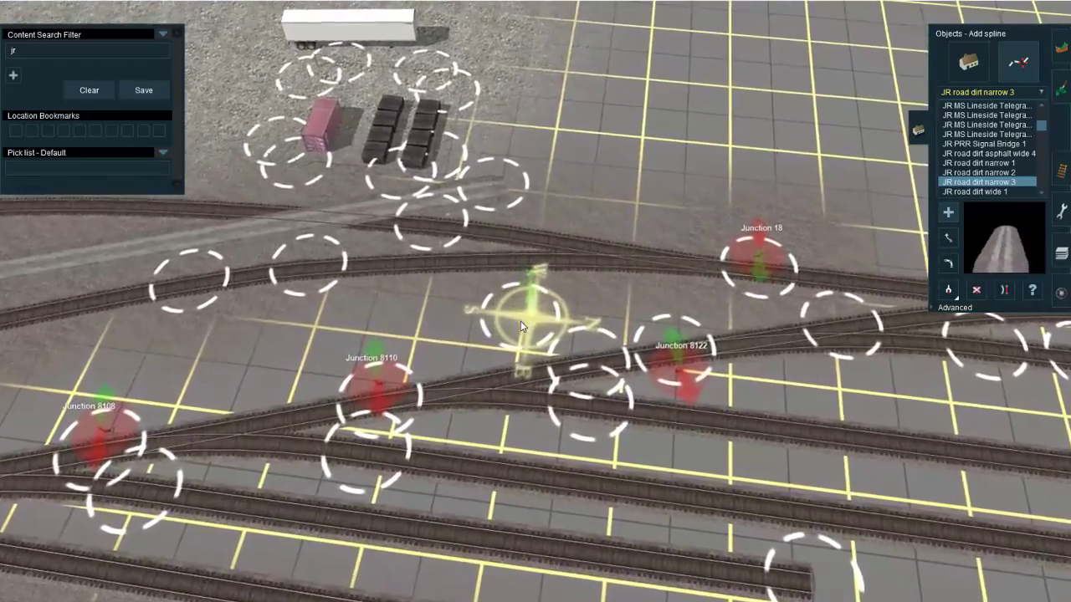
{"action": "left_click", "coordinate": [520, 321]}
Step: Extend the dirt road north from beside Junction 8110 past Junction 8122 to the end of the adjacent stub track
{"action": "left_click", "coordinate": [1060, 171]}
{"action": "left_click", "coordinate": [951, 228]}
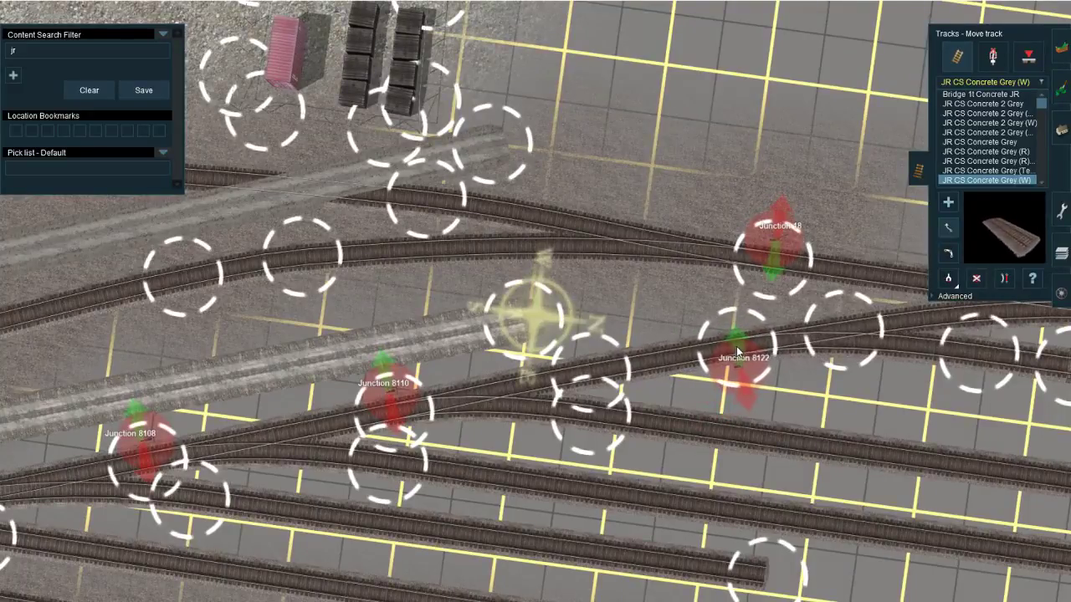
{"action": "key", "text": "Right"}
{"action": "left_click", "coordinate": [1061, 129]}
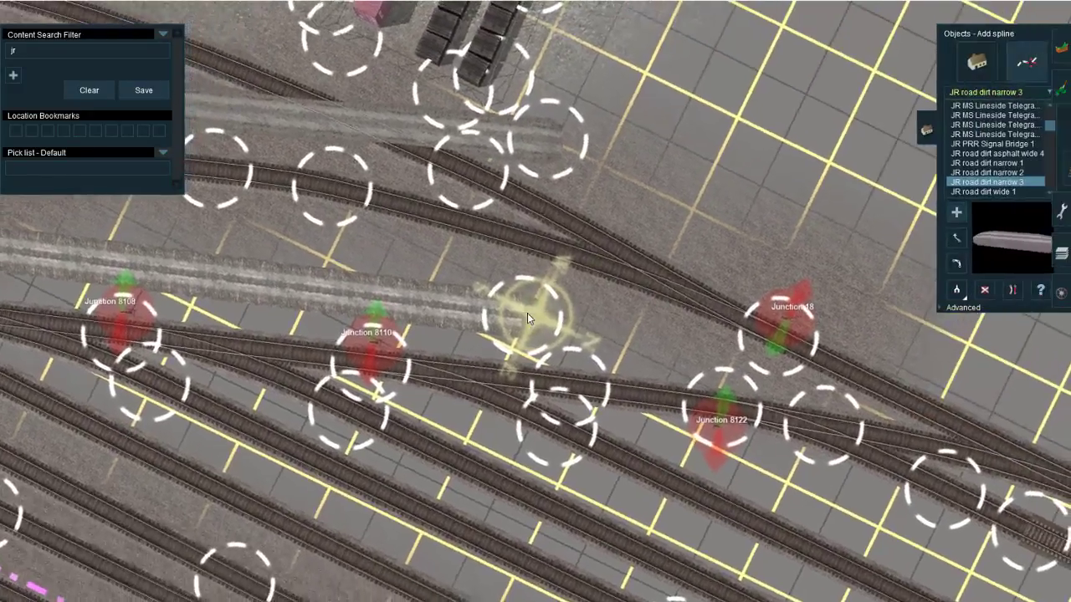
{"action": "left_click", "coordinate": [527, 313]}
{"action": "right_click_drag", "start_coordinate": [527, 313], "coordinate": [642, 392]}
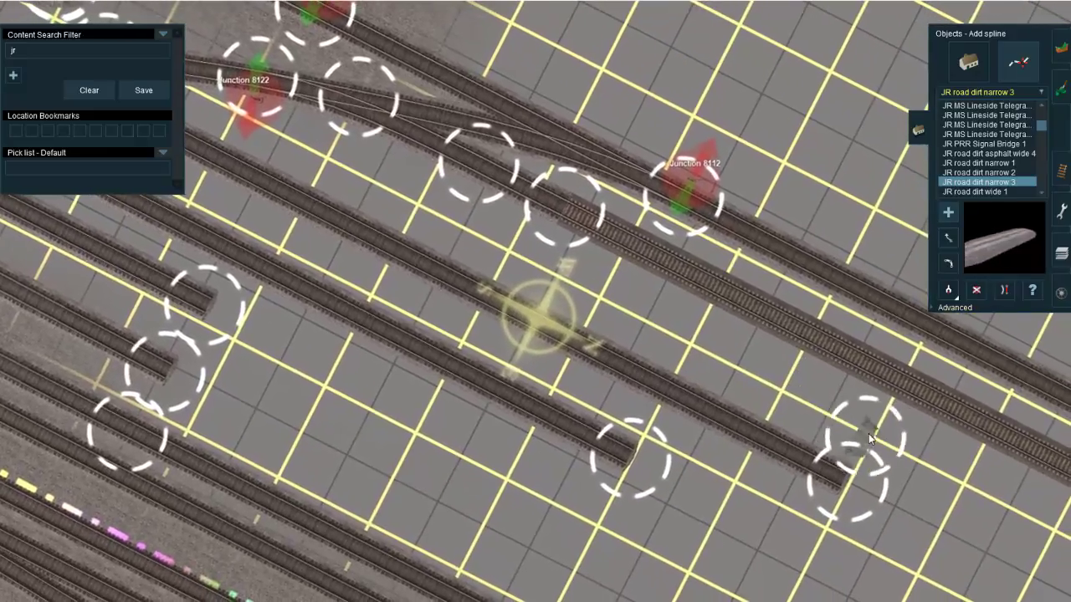
{"action": "left_click", "coordinate": [871, 433]}
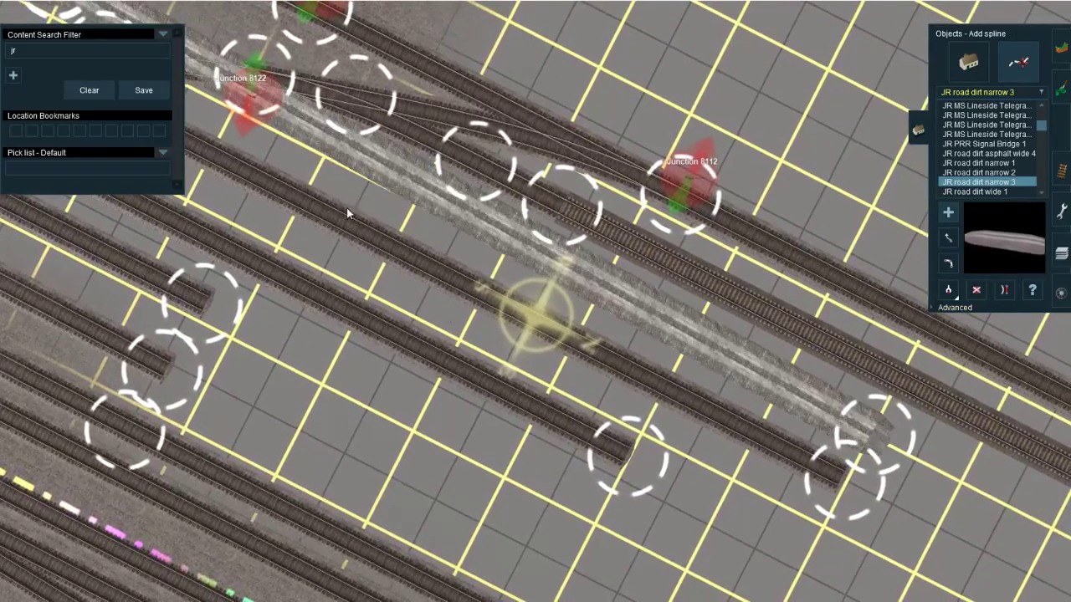
Step: Adjust the position of the dirt road's spline point beside Junction 8110
{"action": "right_click_drag", "start_coordinate": [346, 207], "coordinate": [510, 326]}
{"action": "key", "text": "Right"}
{"action": "scroll", "coordinate": [510, 326], "scroll_direction": "up", "scroll_amount": 3}
{"action": "key", "text": "Right"}
{"action": "key", "text": "Down"}
{"action": "scroll", "coordinate": [510, 327], "scroll_direction": "up", "scroll_amount": 2}
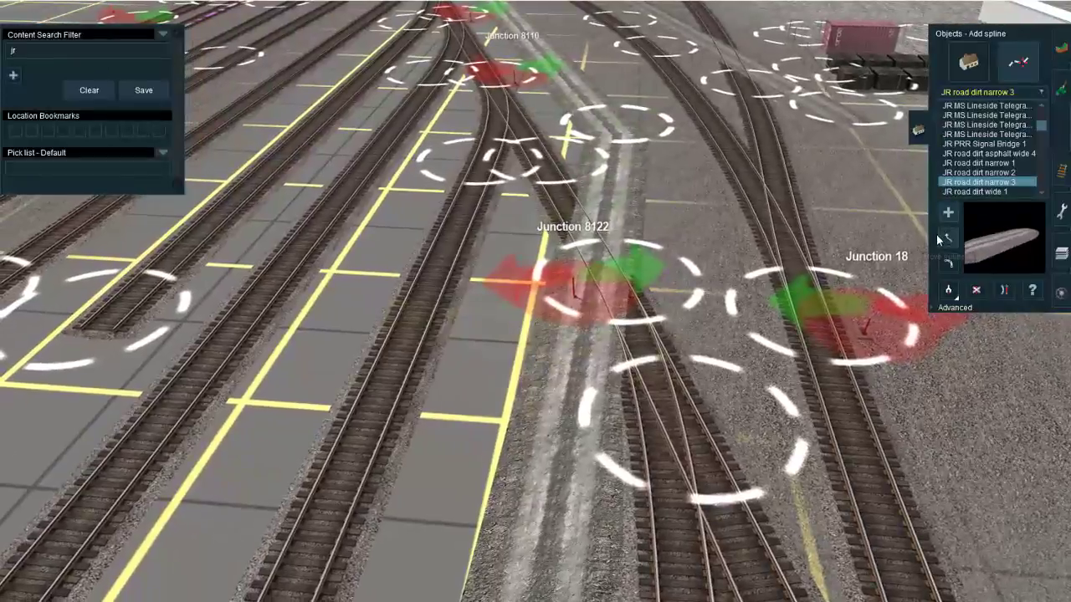
{"action": "left_click", "coordinate": [948, 239]}
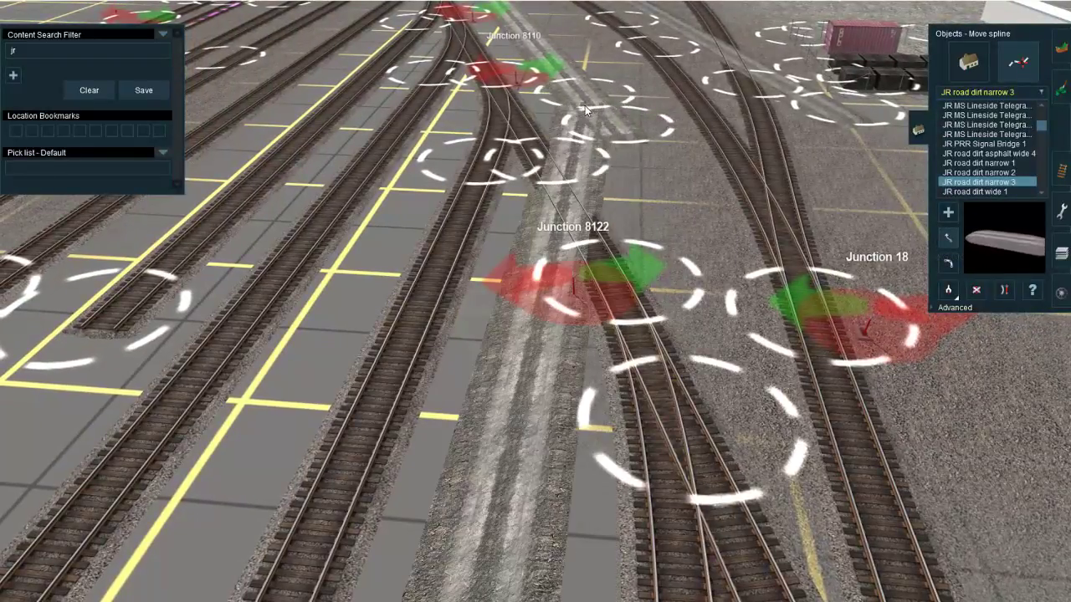
{"action": "mouse_move", "coordinate": [573, 104]}
{"action": "left_mouse_down"}
{"action": "mouse_move", "coordinate": [567, 90]}
{"action": "mouse_move", "coordinate": [575, 107]}
{"action": "left_mouse_up"}
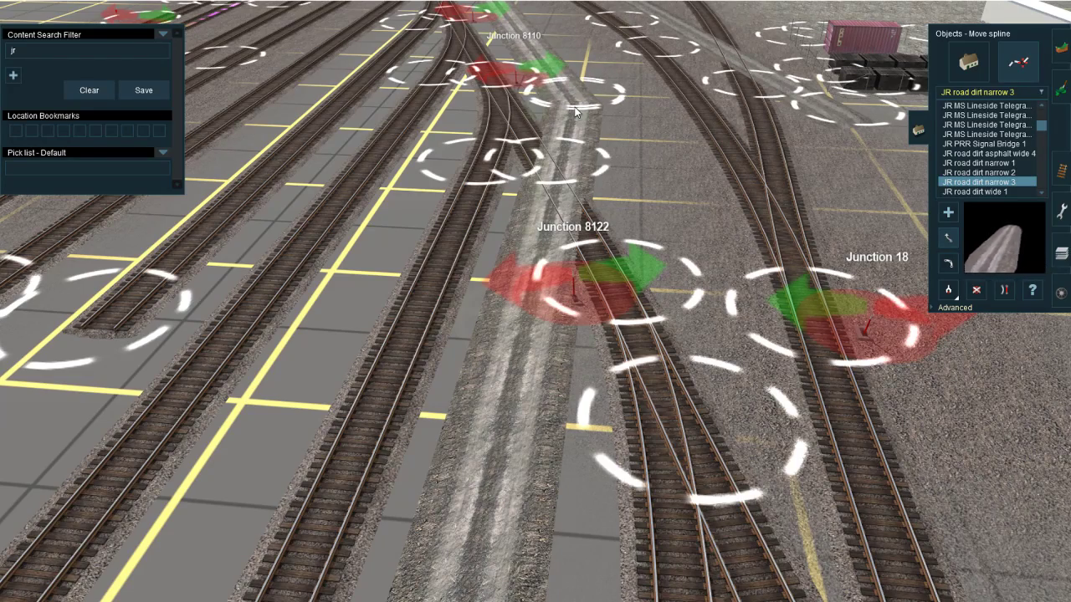
Step: Move the Junction 8122 switch lever to the side of the track away from the dirt road
{"action": "right_click_drag", "start_coordinate": [517, 188], "coordinate": [547, 376]}
{"action": "scroll", "coordinate": [502, 318], "scroll_direction": "down", "scroll_amount": 6}
{"action": "scroll", "coordinate": [560, 285], "scroll_direction": "up", "scroll_amount": 8}
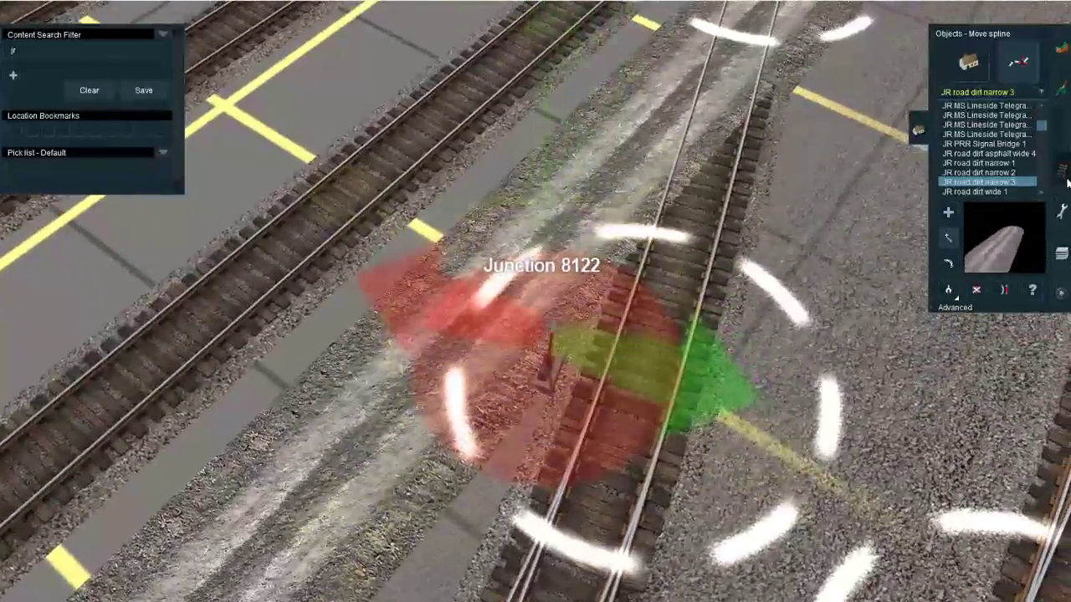
{"action": "left_click", "coordinate": [1062, 171]}
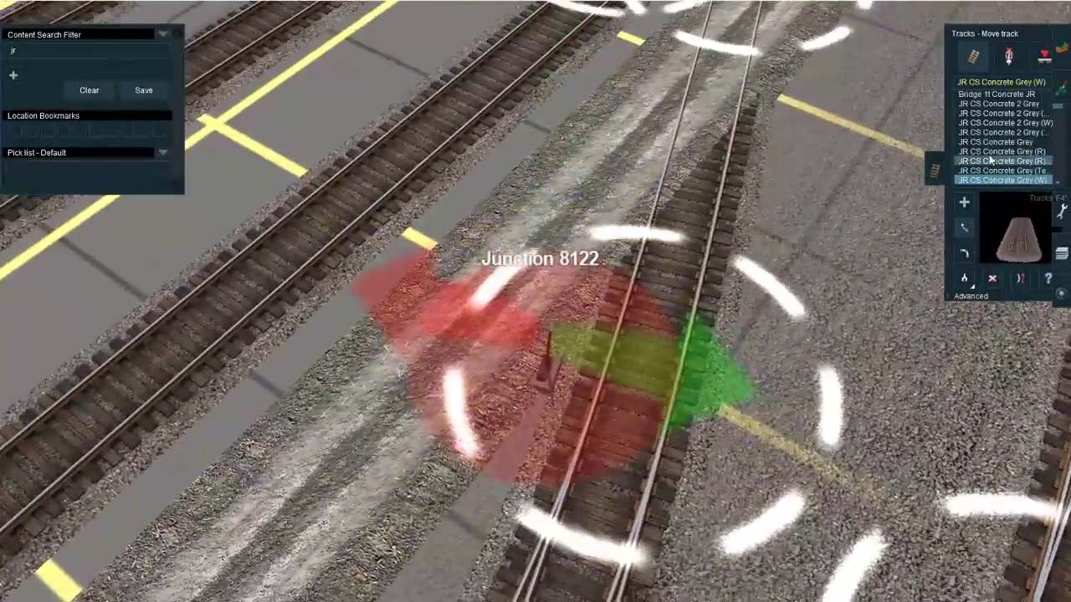
{"action": "key", "text": "Left"}
{"action": "key", "text": "Down"}
{"action": "left_click", "coordinate": [993, 57]}
{"action": "left_click", "coordinate": [949, 254]}
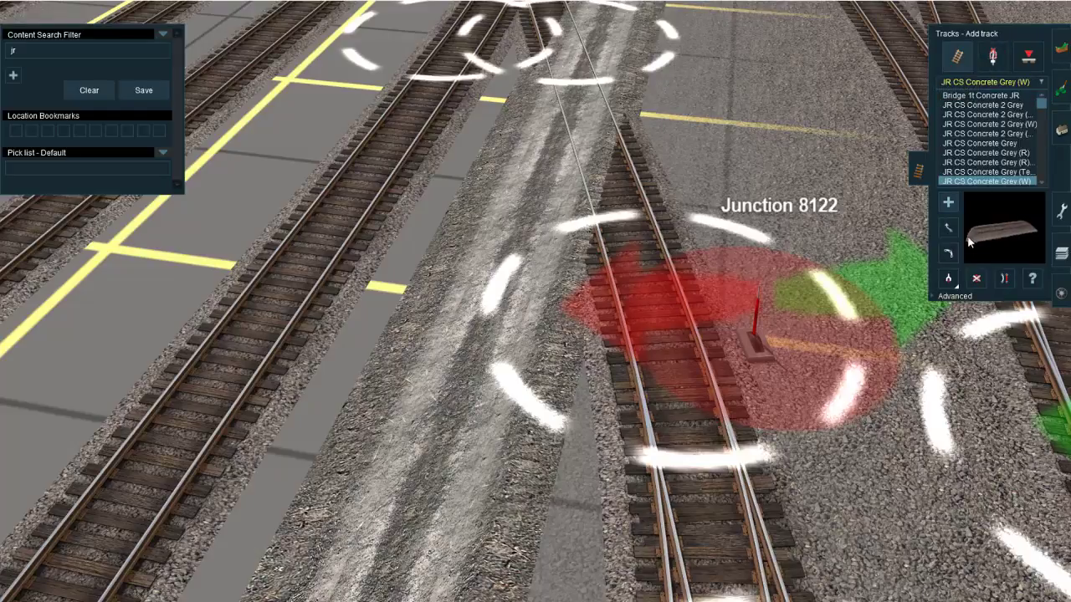
{"action": "left_click_drag", "start_coordinate": [671, 335], "coordinate": [623, 263]}
{"action": "right_click_drag", "start_coordinate": [541, 273], "coordinate": [655, 180]}
{"action": "scroll", "coordinate": [532, 291], "scroll_direction": "down", "scroll_amount": 5}
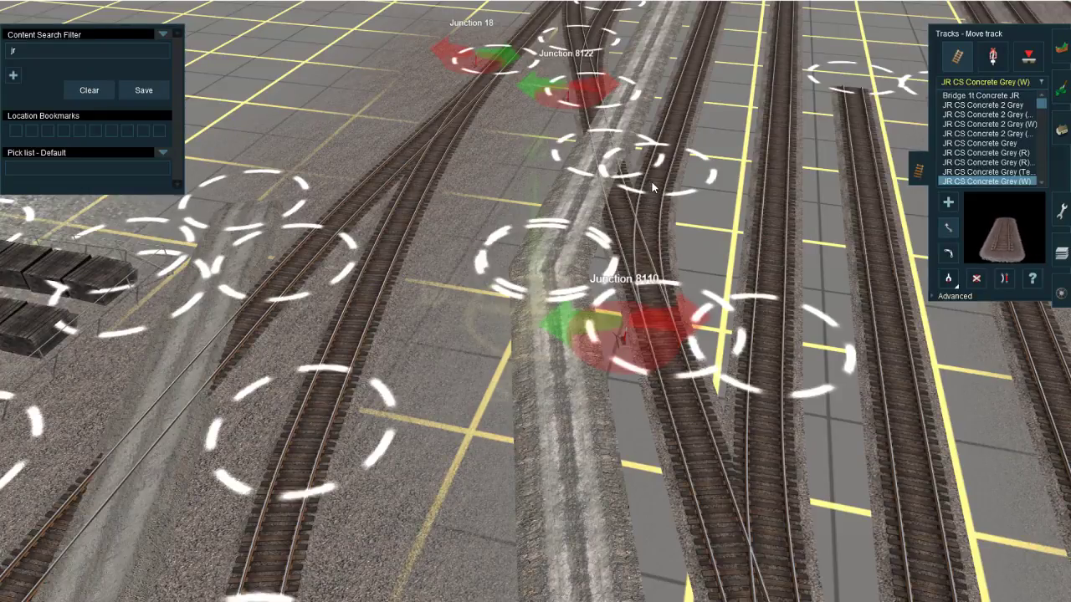
Step: Look over the dirt road, the yard ladder and the long track running north of Junction 8112
{"action": "right_click", "coordinate": [637, 77]}
{"action": "scroll", "coordinate": [527, 300], "scroll_direction": "down", "scroll_amount": 3}
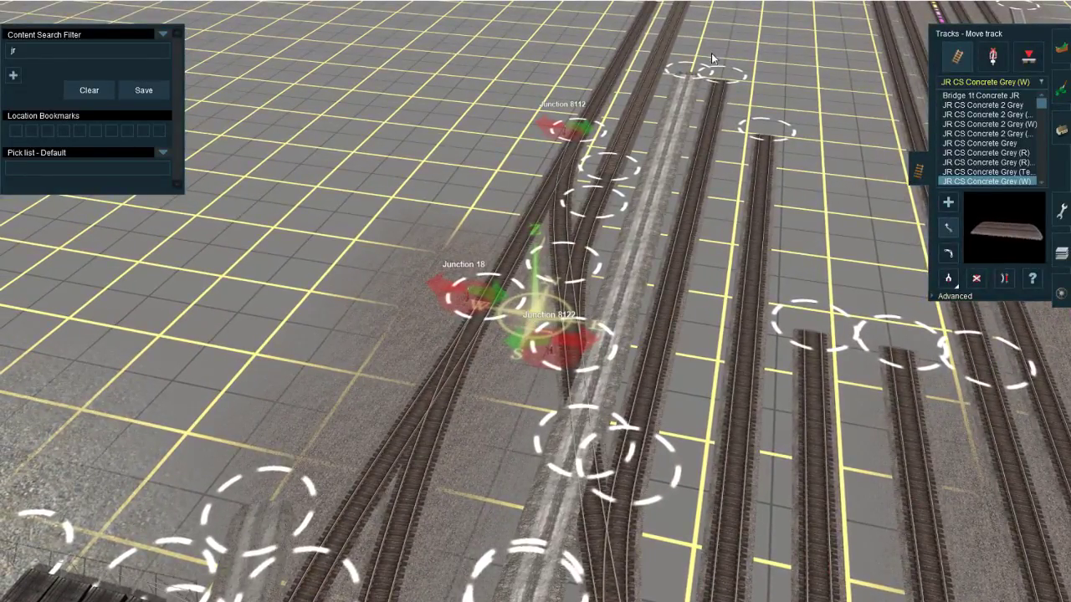
{"action": "right_click", "coordinate": [605, 147]}
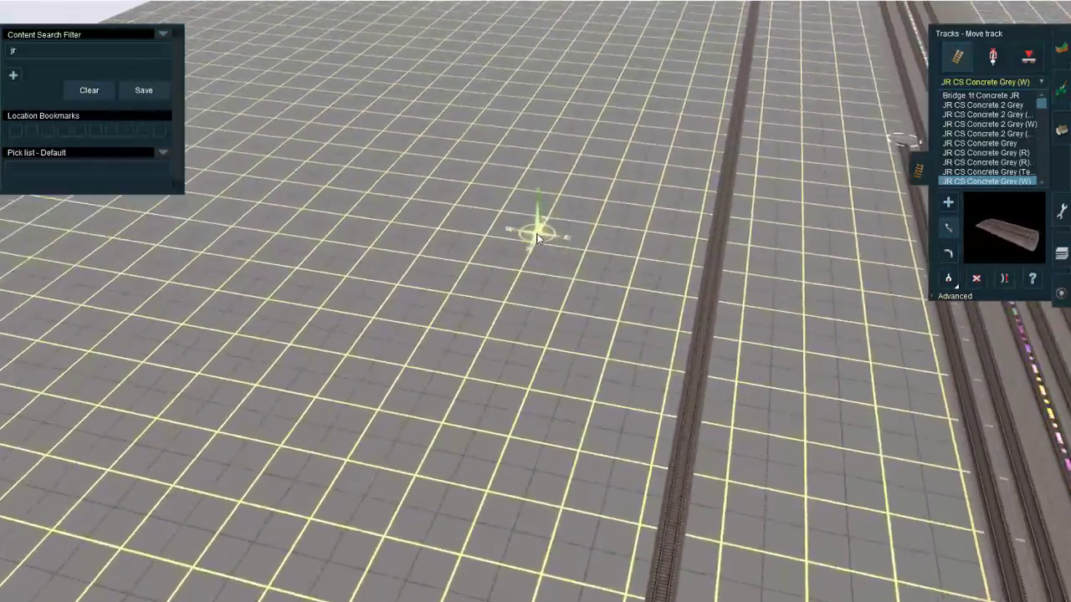
{"action": "right_click_drag", "start_coordinate": [537, 234], "coordinate": [530, 242]}
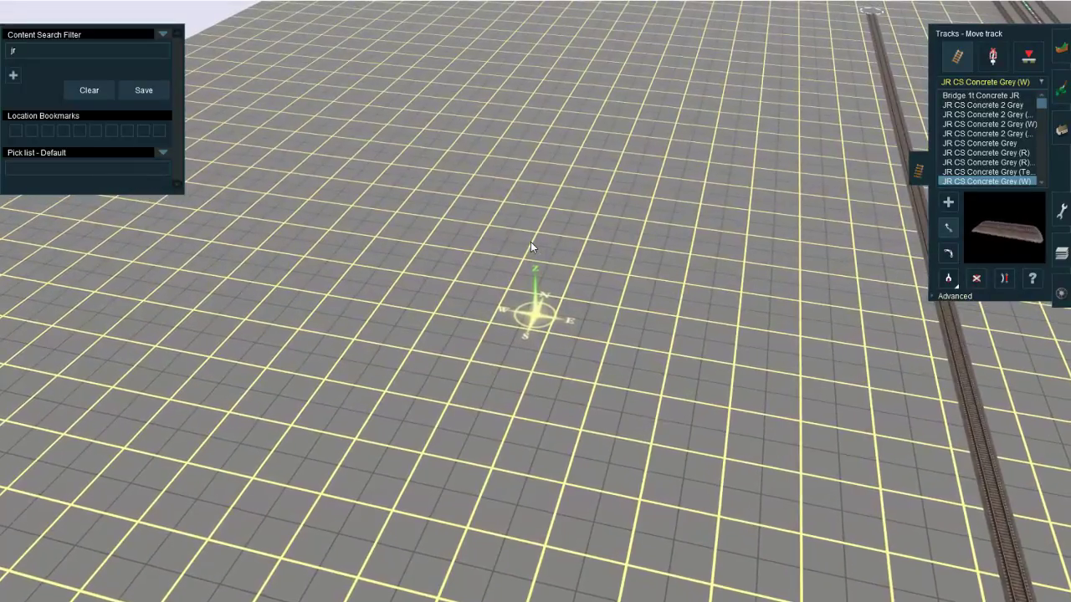
{"action": "scroll", "coordinate": [530, 239], "scroll_direction": "down", "scroll_amount": 5}
{"action": "right_click_drag", "start_coordinate": [530, 239], "coordinate": [560, 320]}
{"action": "scroll", "coordinate": [587, 370], "scroll_direction": "up", "scroll_amount": 5}
Step: Paint the ground between the lead tracks and Junctions 8088 and 8084 with the brownish-grey gravel texture
{"action": "left_click", "coordinate": [1061, 88]}
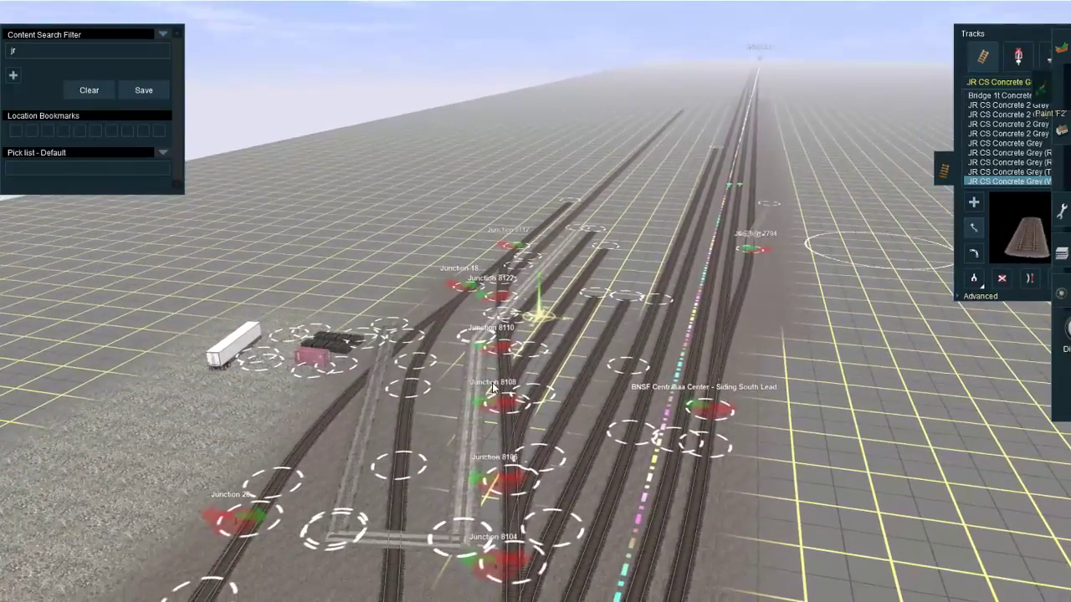
{"action": "right_click_drag", "start_coordinate": [509, 375], "coordinate": [485, 452]}
{"action": "scroll", "coordinate": [505, 381], "scroll_direction": "up", "scroll_amount": 5}
{"action": "left_click", "coordinate": [1008, 261]}
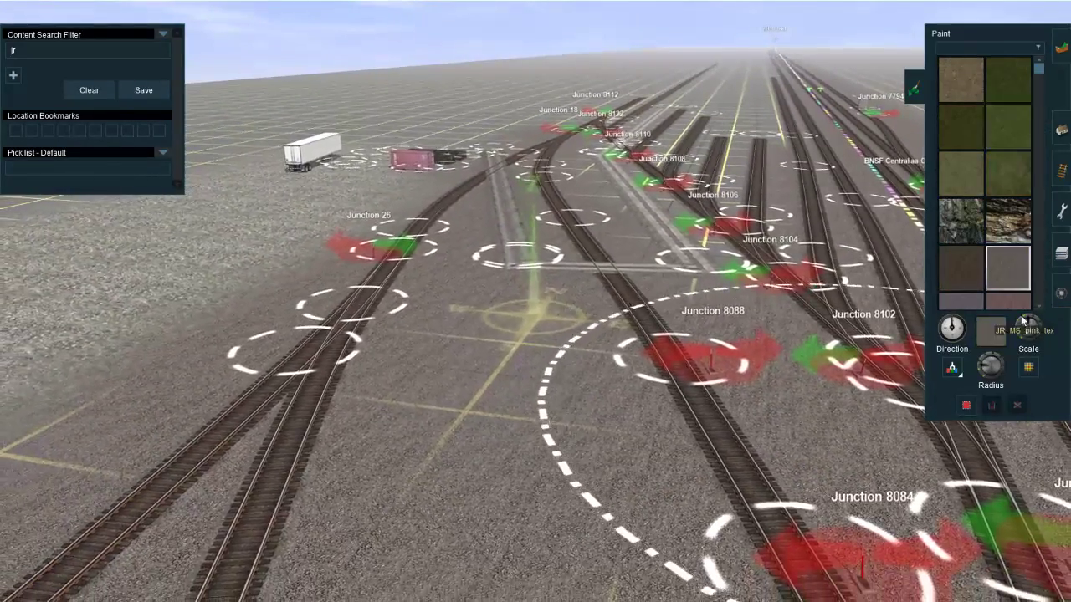
{"action": "scroll", "coordinate": [581, 382], "scroll_direction": "up", "scroll_amount": 5}
{"action": "scroll", "coordinate": [566, 351], "scroll_direction": "down", "scroll_amount": 5}
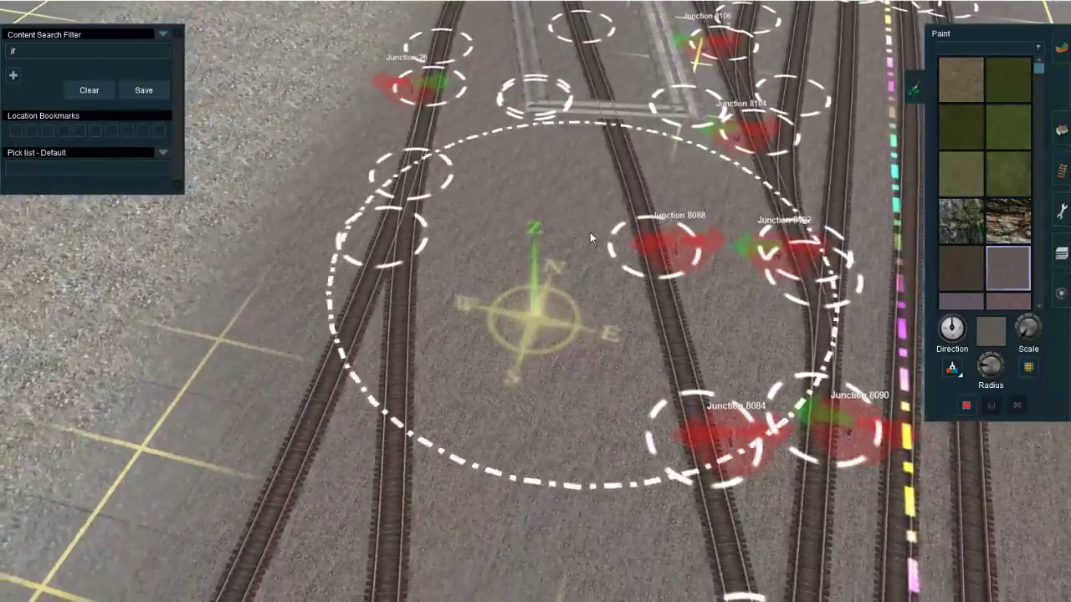
{"action": "right_click_drag", "start_coordinate": [576, 272], "coordinate": [567, 417]}
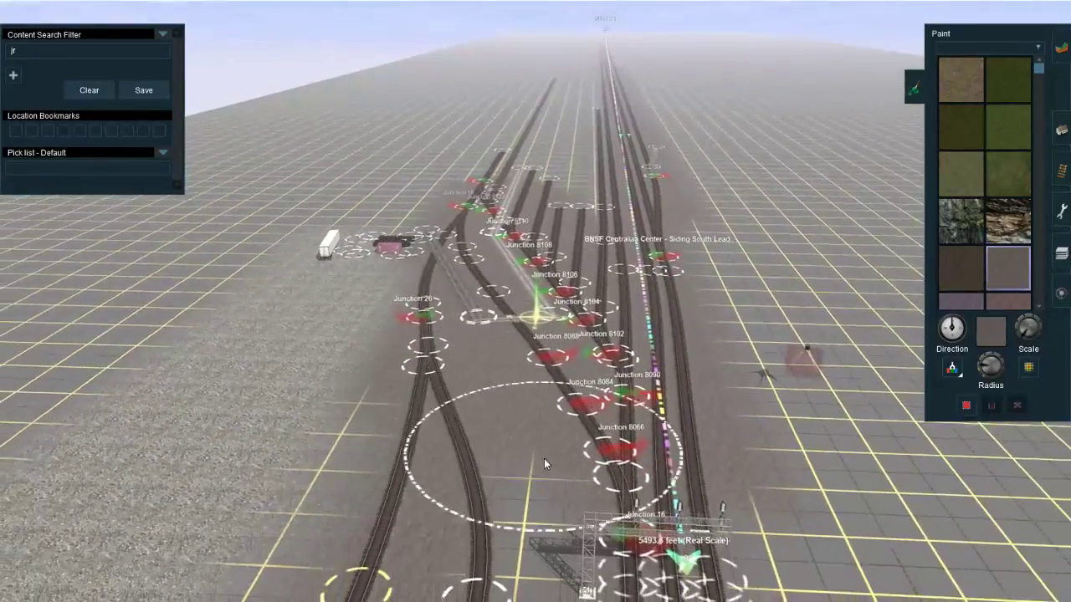
Step: Continue the gravel ground texture southward between the leads and around the signal bridge at Junction 16
{"action": "right_click", "coordinate": [532, 527]}
{"action": "mouse_move", "coordinate": [487, 476]}
{"action": "right_mouse_down"}
{"action": "mouse_move", "coordinate": [511, 401]}
{"action": "mouse_move", "coordinate": [538, 381]}
{"action": "mouse_move", "coordinate": [624, 232]}
{"action": "mouse_move", "coordinate": [596, 239]}
{"action": "mouse_move", "coordinate": [594, 261]}
{"action": "right_mouse_up"}
{"action": "scroll", "coordinate": [536, 381], "scroll_direction": "up", "scroll_amount": 5}
{"action": "scroll", "coordinate": [597, 239], "scroll_direction": "up", "scroll_amount": 5}
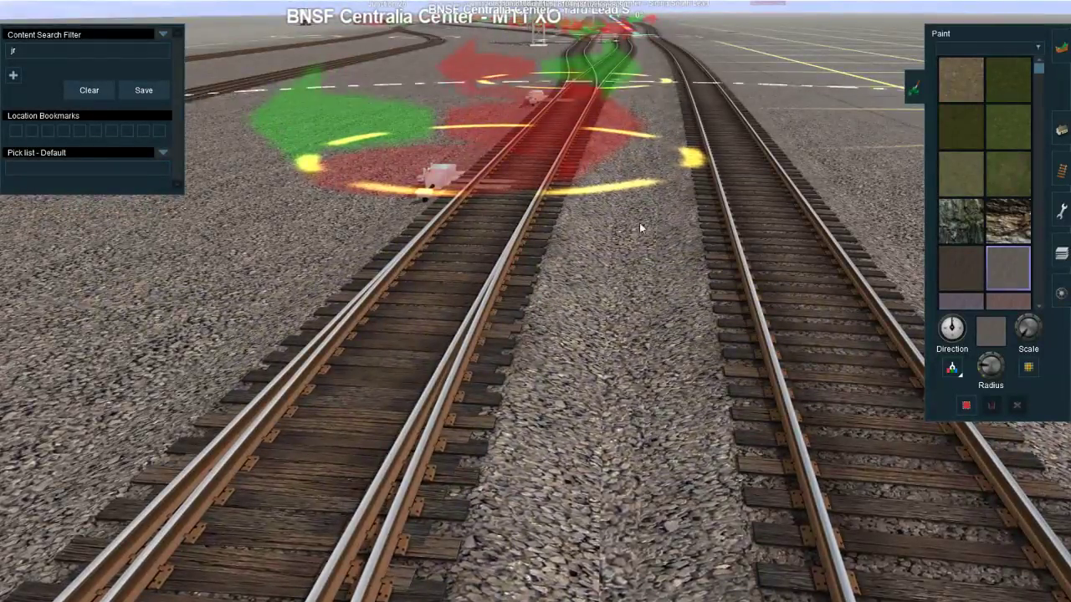
{"action": "right_click_drag", "start_coordinate": [629, 201], "coordinate": [516, 277]}
{"action": "scroll", "coordinate": [554, 157], "scroll_direction": "down", "scroll_amount": 5}
{"action": "scroll", "coordinate": [516, 272], "scroll_direction": "up", "scroll_amount": 6}
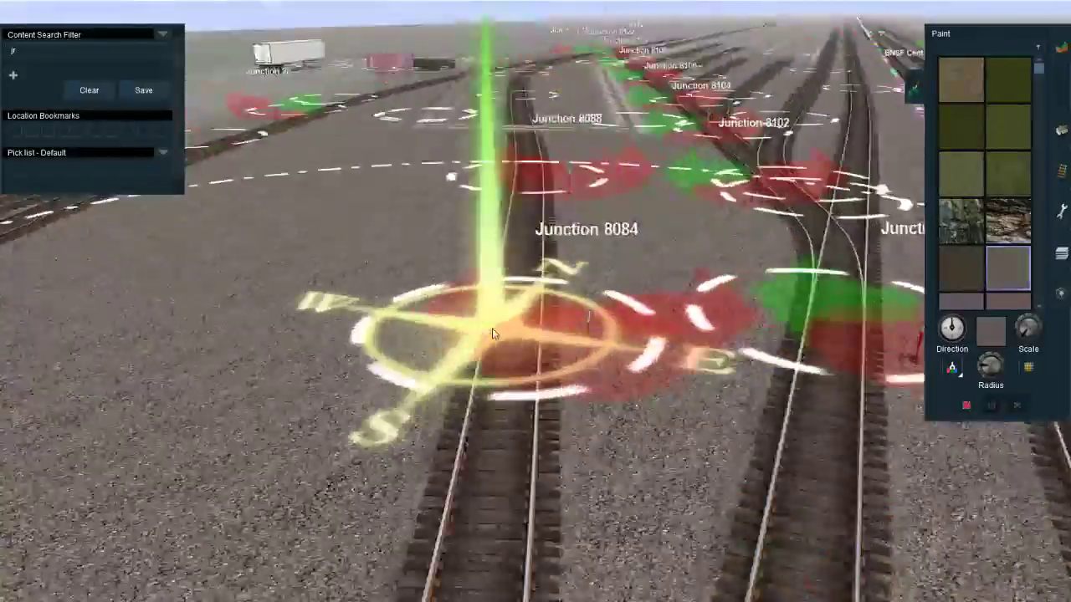
{"action": "scroll", "coordinate": [492, 334], "scroll_direction": "up", "scroll_amount": 5}
{"action": "right_click_drag", "start_coordinate": [492, 334], "coordinate": [420, 391]}
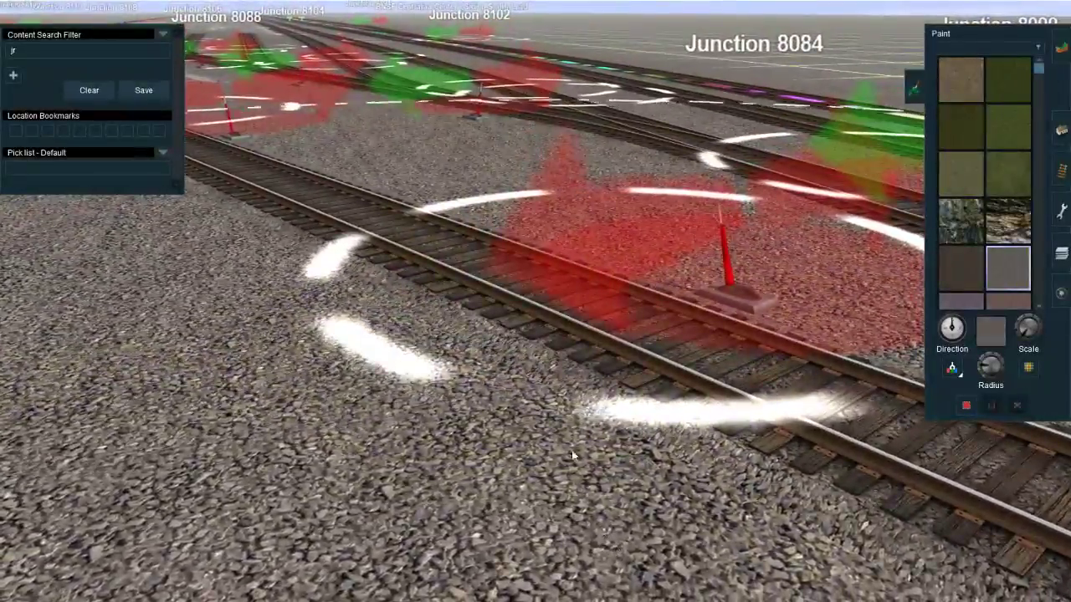
Step: Adjust the gravel texture's scale and repaint the ground around Junctions 8084 and 8088
{"action": "scroll", "coordinate": [485, 264], "scroll_direction": "down", "scroll_amount": 6}
{"action": "right_click", "coordinate": [485, 264]}
{"action": "scroll", "coordinate": [485, 264], "scroll_direction": "down", "scroll_amount": 4}
{"action": "mouse_move", "coordinate": [485, 264]}
{"action": "right_mouse_down"}
{"action": "mouse_move", "coordinate": [507, 339]}
{"action": "mouse_move", "coordinate": [619, 330]}
{"action": "right_mouse_up"}
{"action": "scroll", "coordinate": [619, 330], "scroll_direction": "up", "scroll_amount": 3}
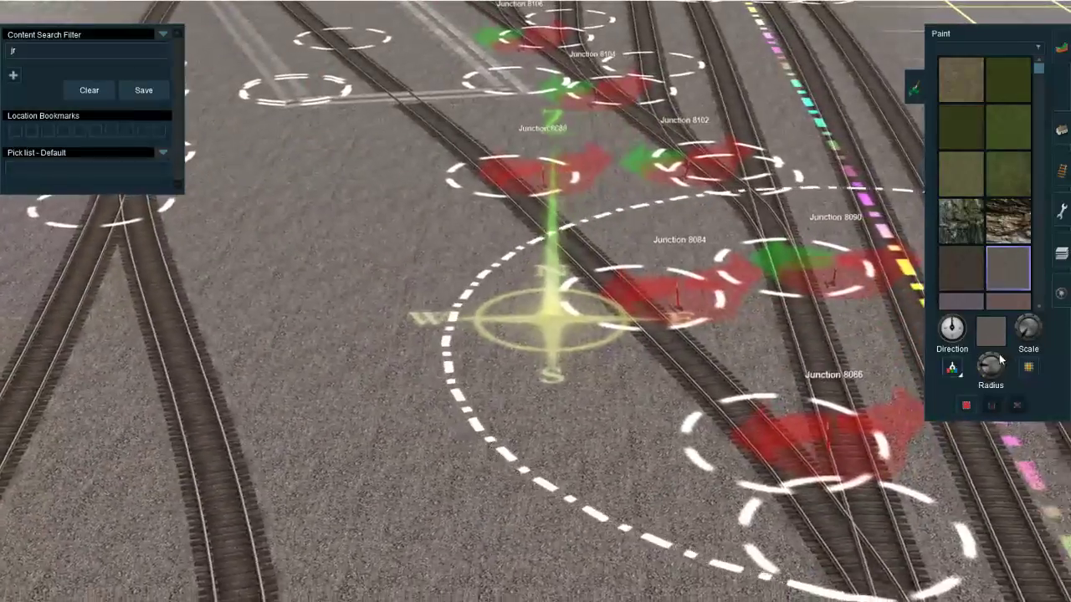
{"action": "left_click_drag", "start_coordinate": [1023, 332], "coordinate": [1021, 409]}
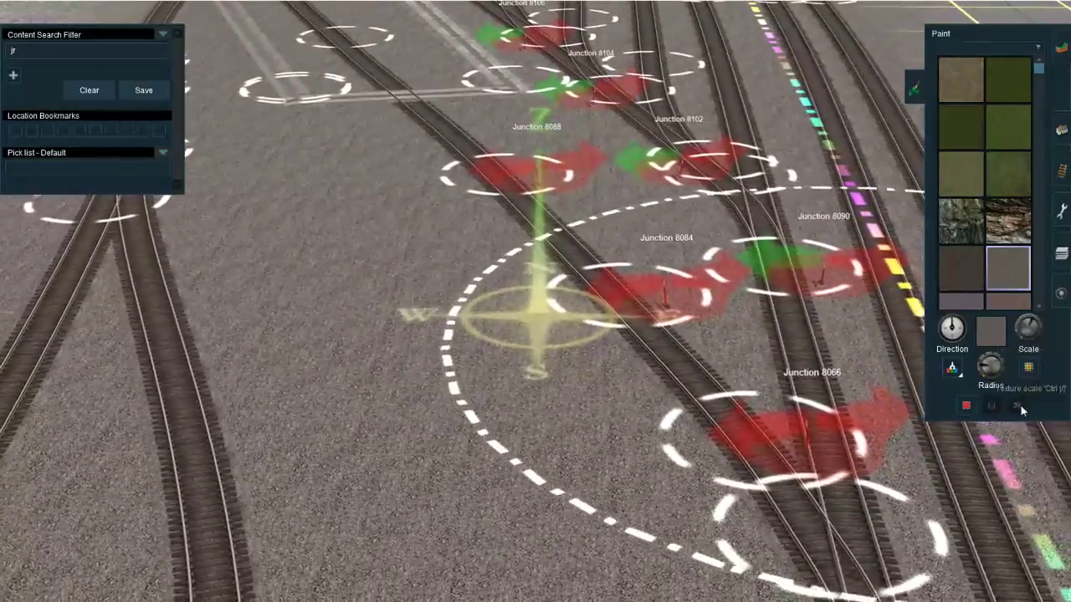
{"action": "left_click", "coordinate": [565, 268]}
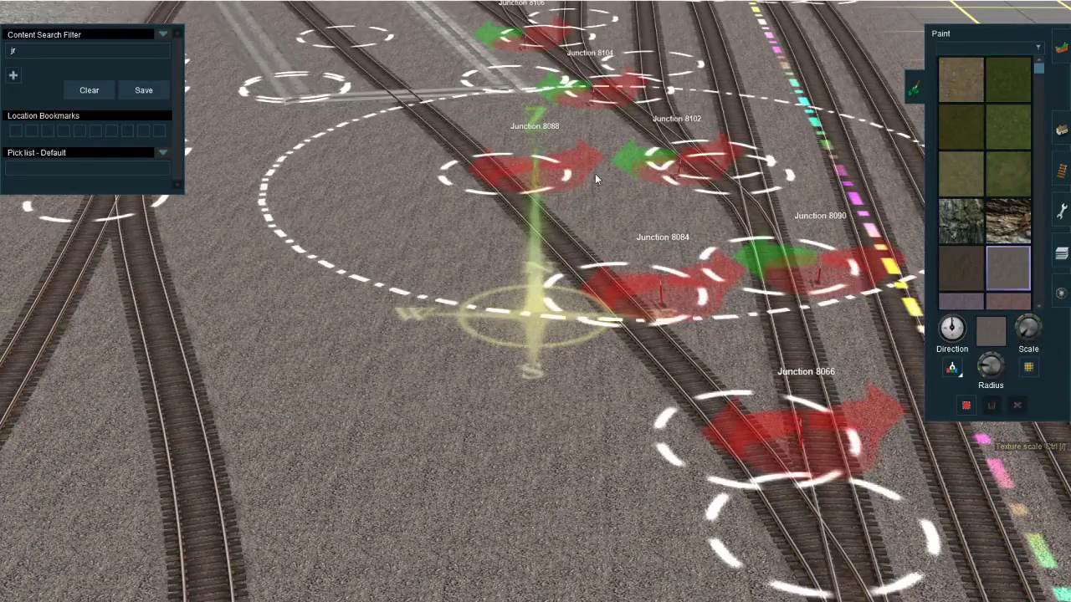
Step: Paint gravel between the ladder and stub tracks from Junction 8110 north to beyond the stub ends
{"action": "right_click", "coordinate": [499, 207]}
{"action": "scroll", "coordinate": [501, 205], "scroll_direction": "down", "scroll_amount": 5}
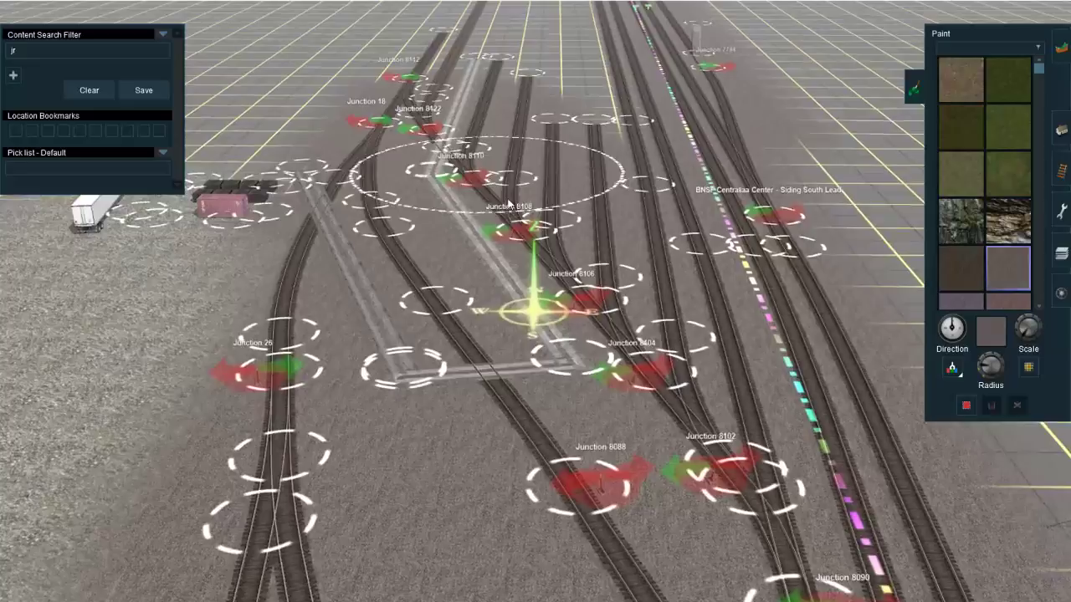
{"action": "right_click", "coordinate": [547, 199]}
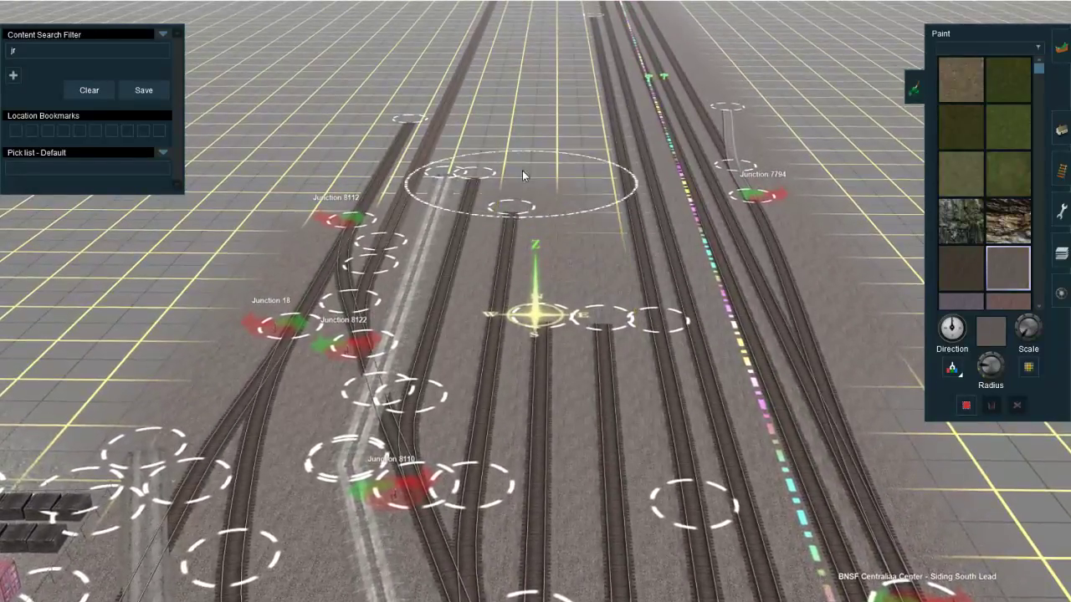
{"action": "right_click", "coordinate": [539, 151]}
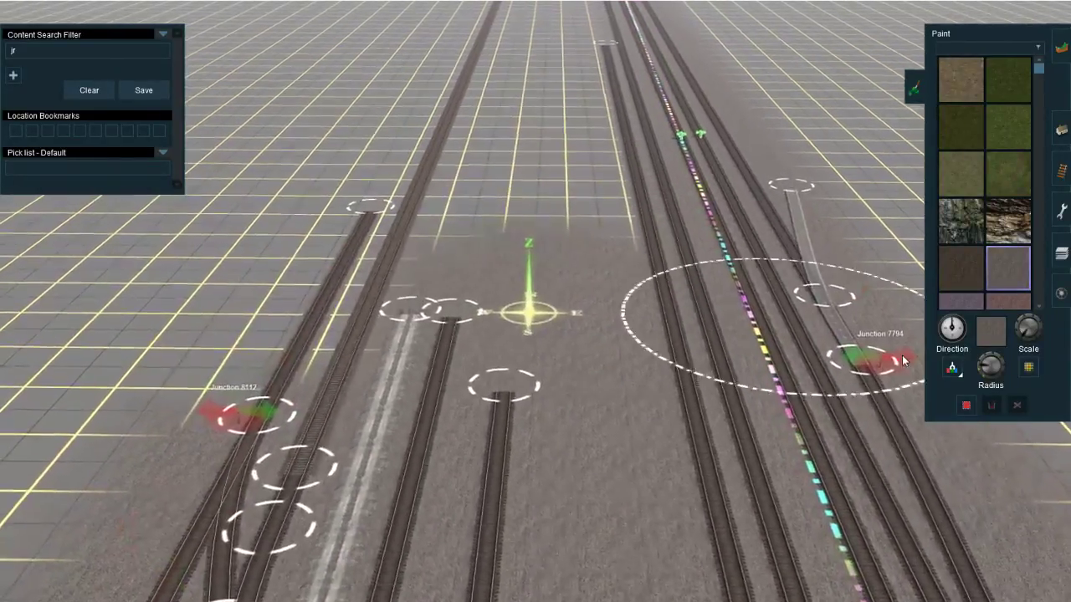
Step: Enlarge the paint radius and cover the strip between the long north track and the main line with gravel
{"action": "left_click_drag", "start_coordinate": [988, 368], "coordinate": [987, 362]}
{"action": "right_click_drag", "start_coordinate": [523, 288], "coordinate": [534, 337]}
{"action": "scroll", "coordinate": [532, 359], "scroll_direction": "down", "scroll_amount": 3}
{"action": "left_click_drag", "start_coordinate": [535, 337], "coordinate": [537, 272]}
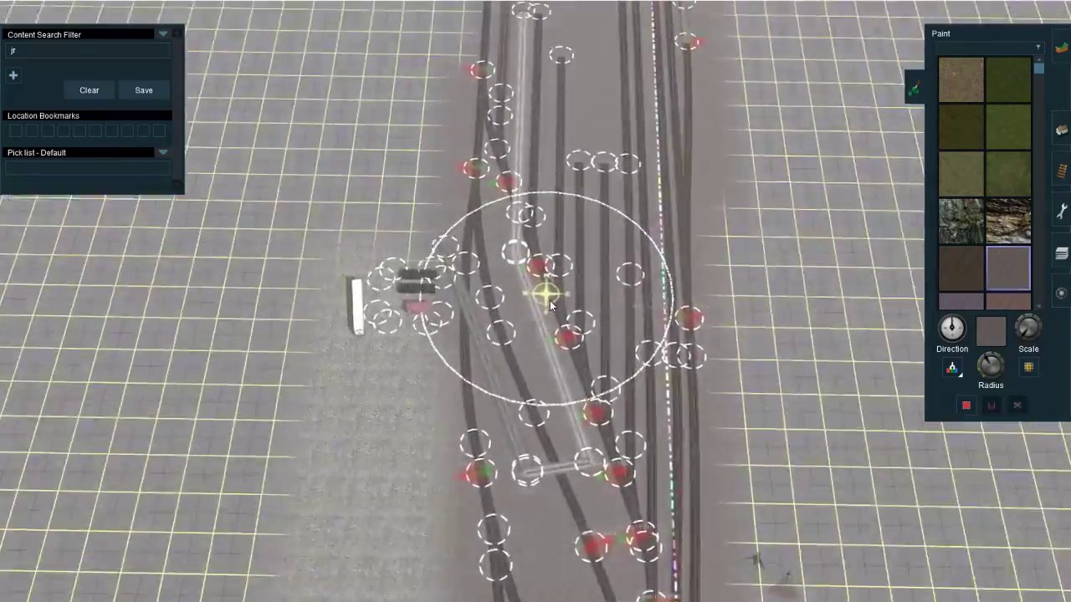
{"action": "key", "text": "Down"}
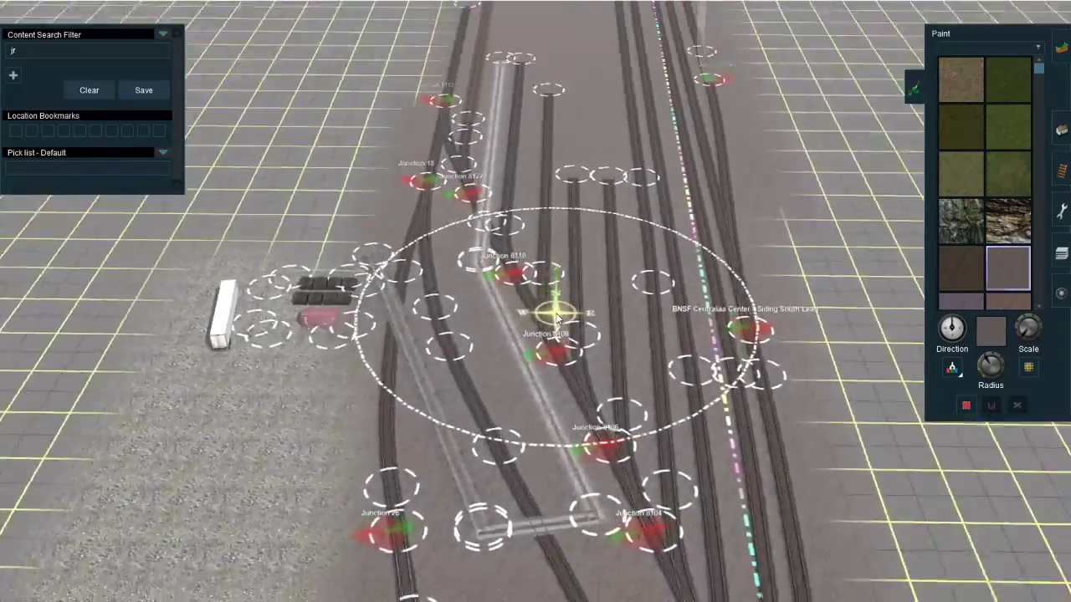
Step: Extend the two shorter stub tracks beside the long north track northward, bringing their ends near the neighbouring stub ends
{"action": "key", "text": "Up"}
{"action": "key", "text": "Up"}
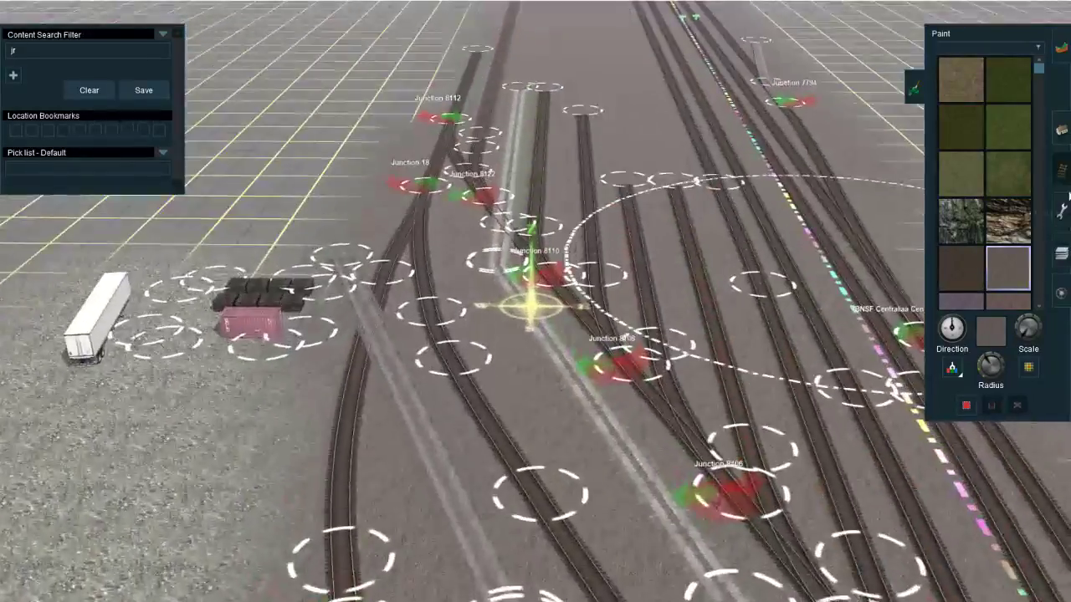
{"action": "right_click", "coordinate": [617, 303]}
{"action": "right_click", "coordinate": [609, 384]}
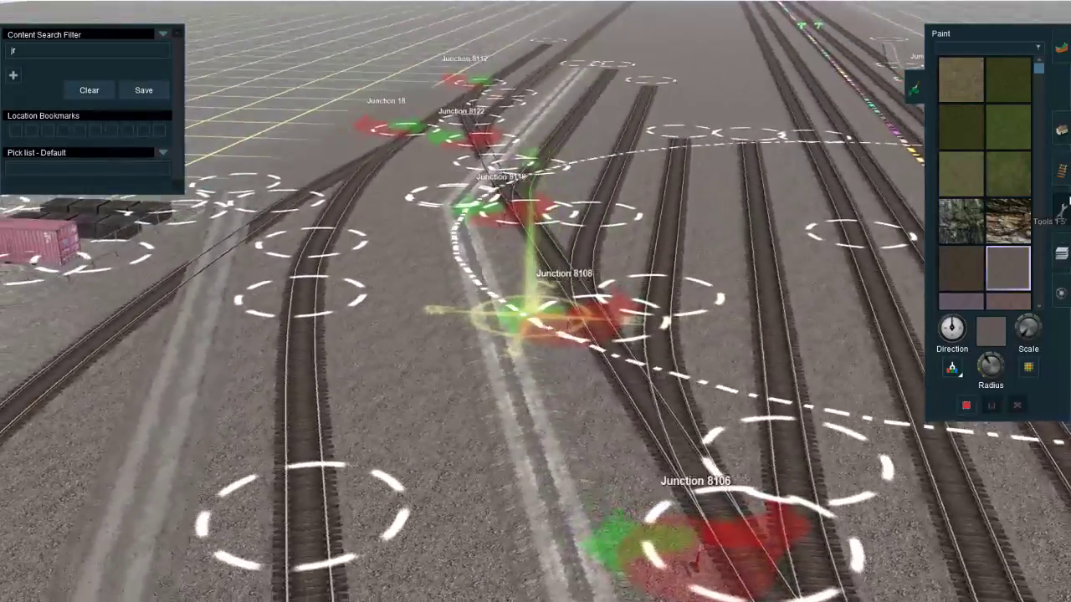
{"action": "left_click", "coordinate": [1063, 188]}
{"action": "left_click", "coordinate": [1062, 173]}
{"action": "key", "text": "Left"}
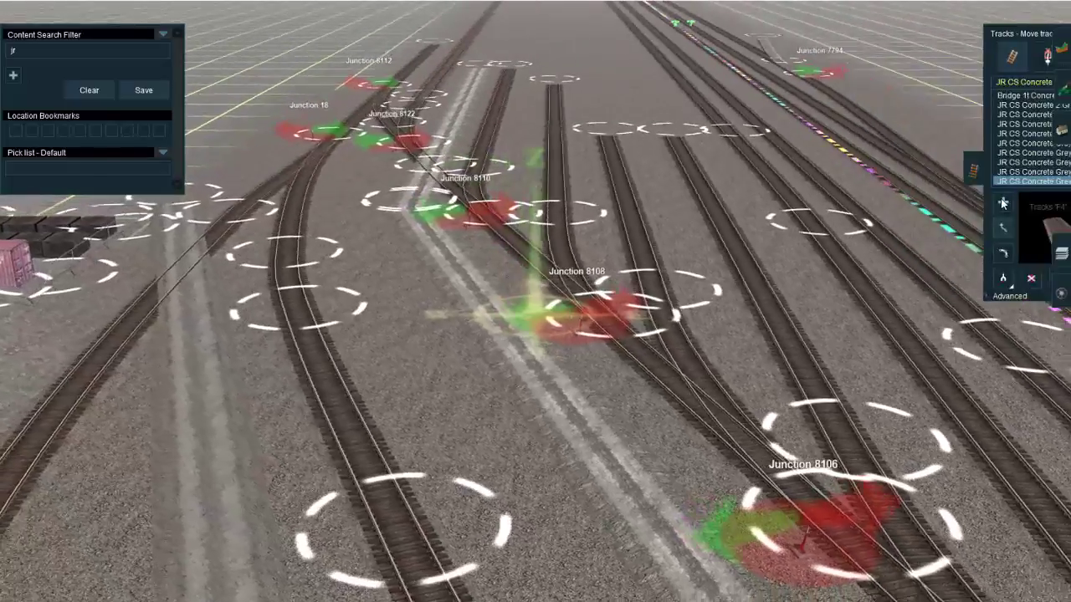
{"action": "key", "text": "Right"}
{"action": "left_click_drag", "start_coordinate": [696, 133], "coordinate": [722, 81]}
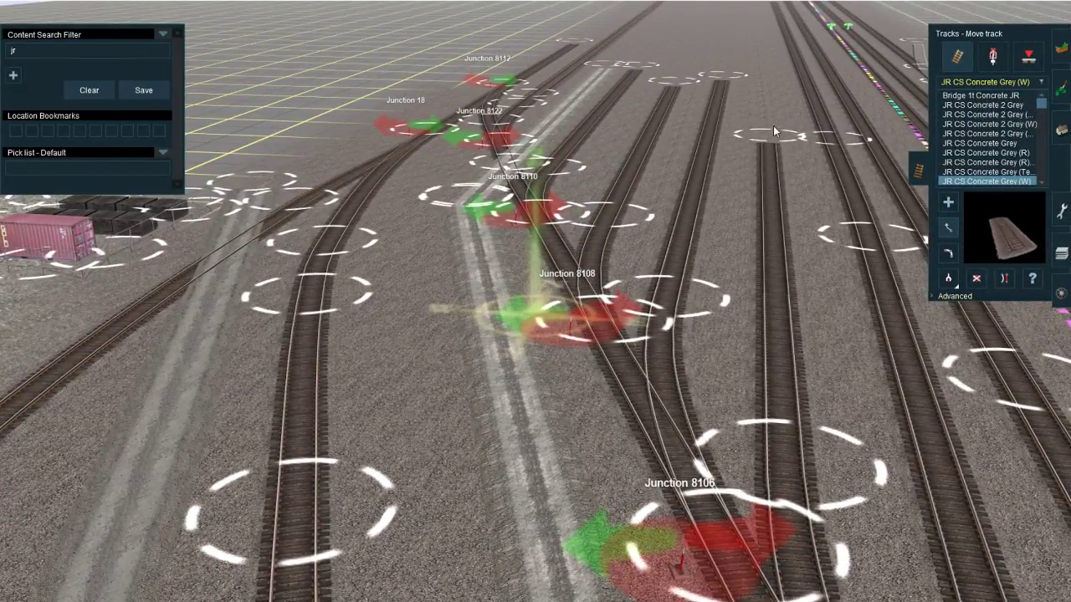
{"action": "left_click_drag", "start_coordinate": [766, 138], "coordinate": [764, 88]}
{"action": "right_click_drag", "start_coordinate": [764, 91], "coordinate": [468, 293]}
Step: Delete the two intermediate spline points on the long north track beside the stubs and straighten that track
{"action": "left_click", "coordinate": [950, 298]}
{"action": "left_click", "coordinate": [975, 316]}
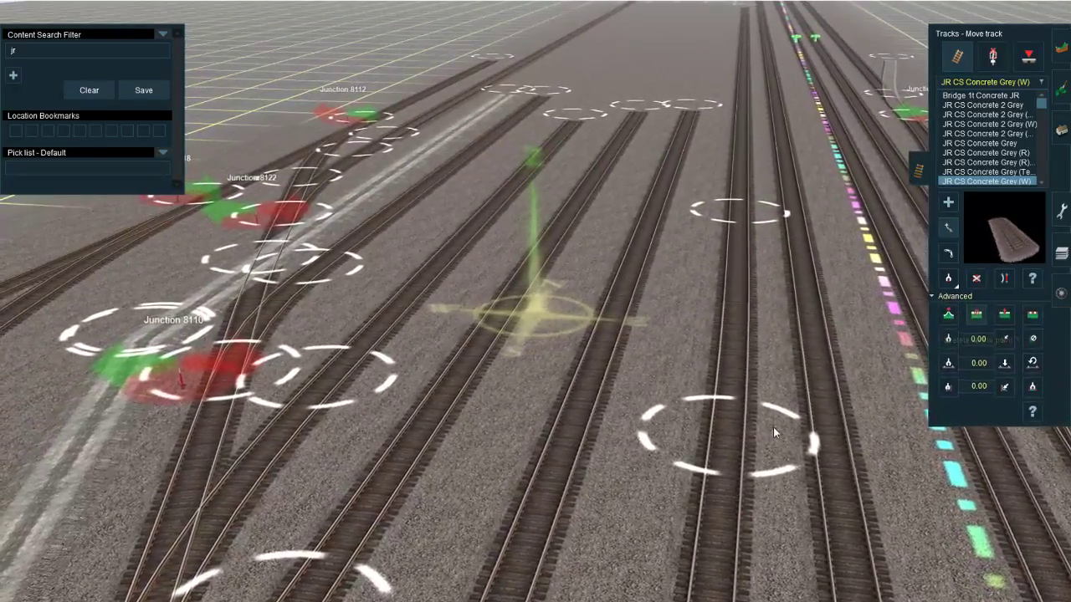
{"action": "left_click", "coordinate": [771, 426]}
{"action": "left_click", "coordinate": [722, 236]}
{"action": "key", "text": "s"}
{"action": "left_click", "coordinate": [696, 272]}
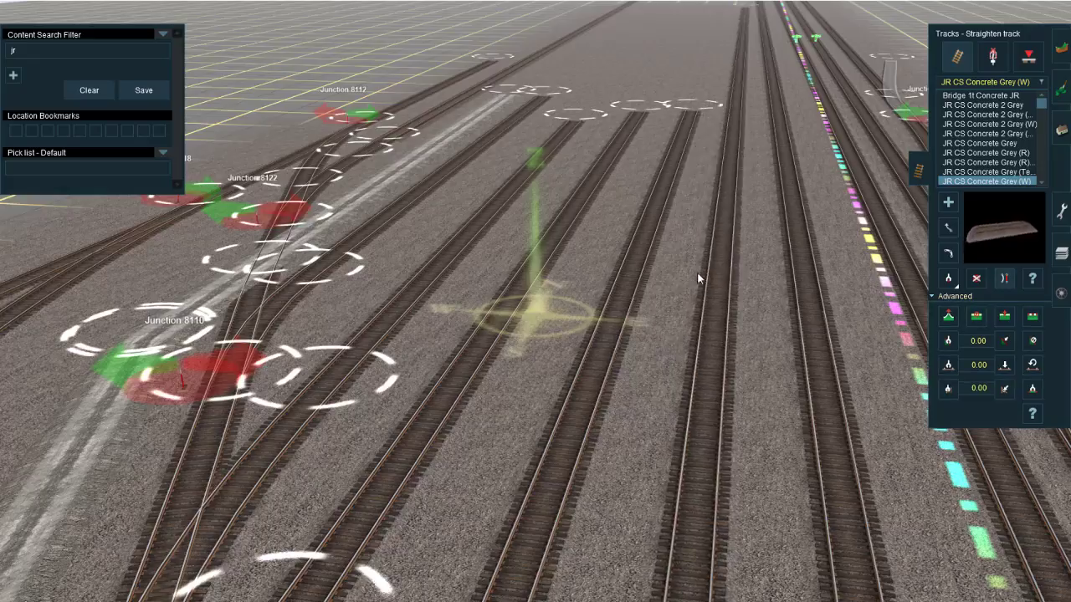
Step: Delete the track spline point at Junction 8088 and straighten the lead north of Junction 8084
{"action": "right_click_drag", "start_coordinate": [510, 426], "coordinate": [554, 332]}
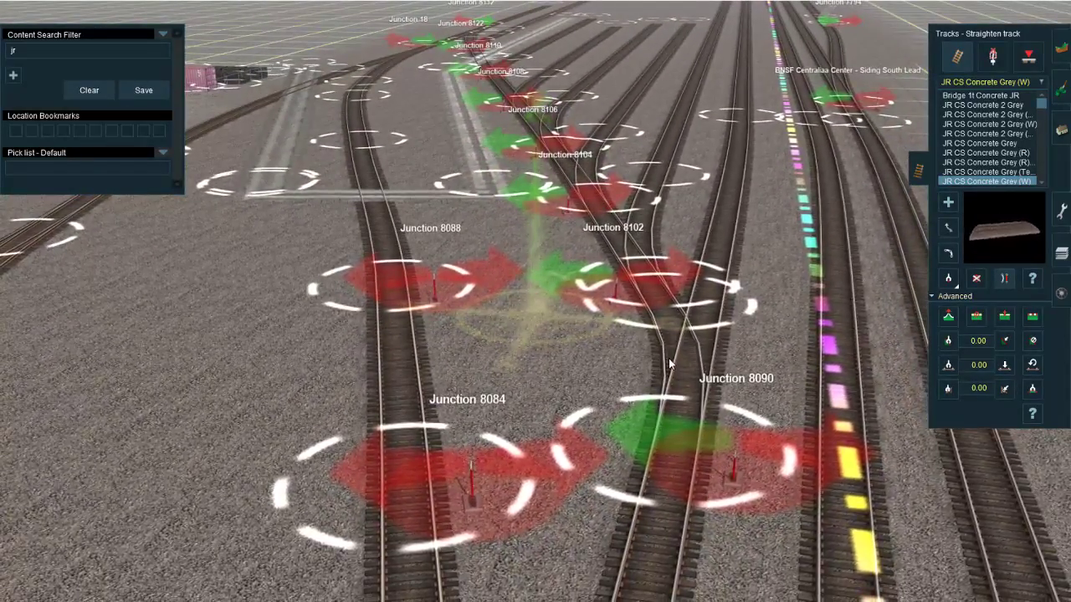
{"action": "key", "text": "m"}
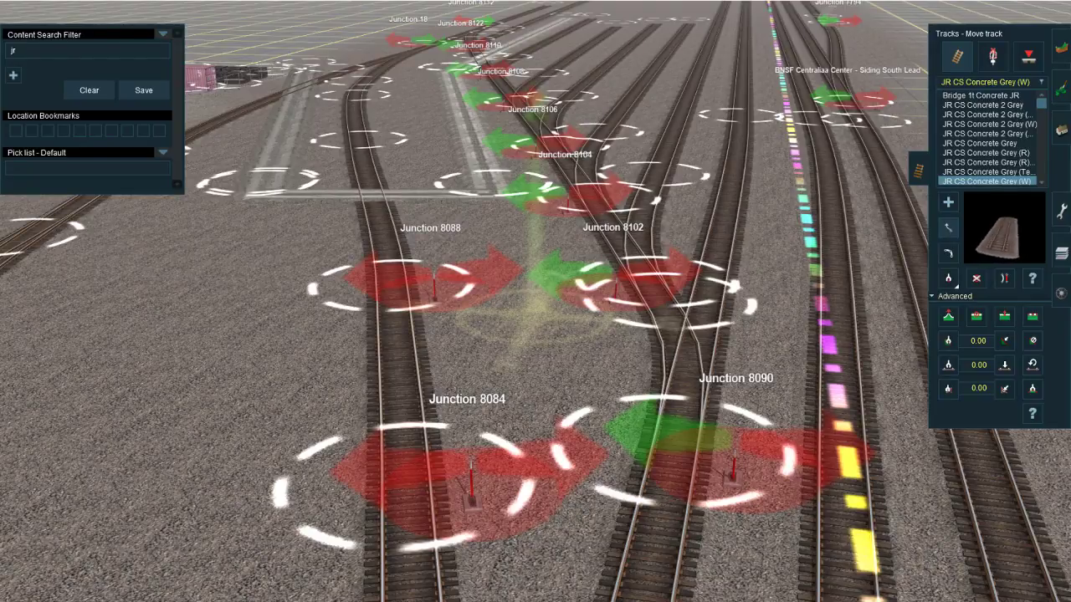
{"action": "left_click", "coordinate": [995, 57]}
{"action": "left_click", "coordinate": [959, 59]}
{"action": "left_click", "coordinate": [948, 298]}
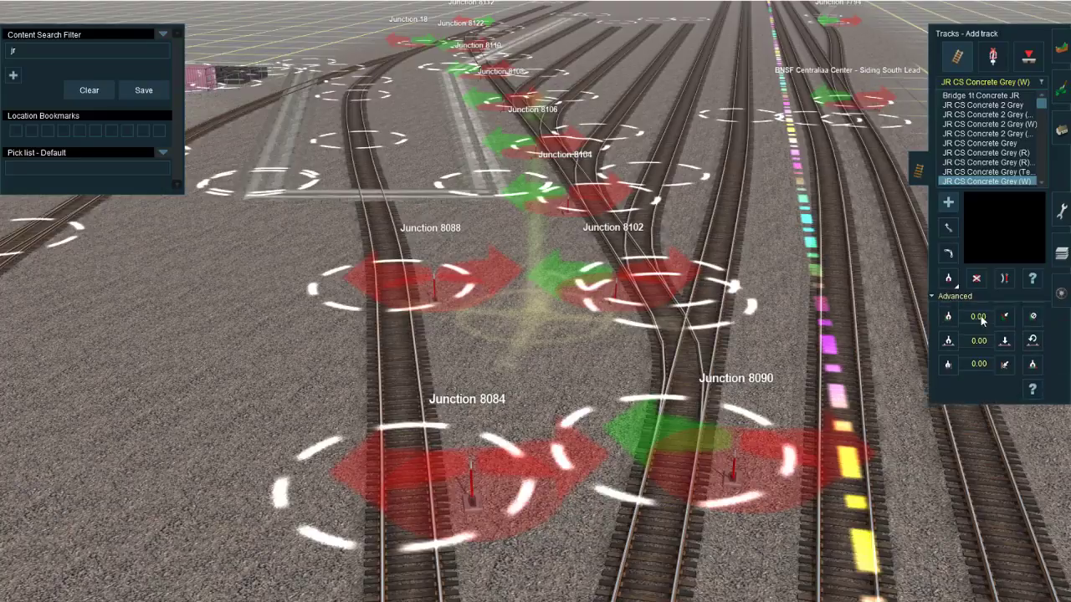
{"action": "left_click", "coordinate": [977, 316]}
{"action": "left_click", "coordinate": [379, 294]}
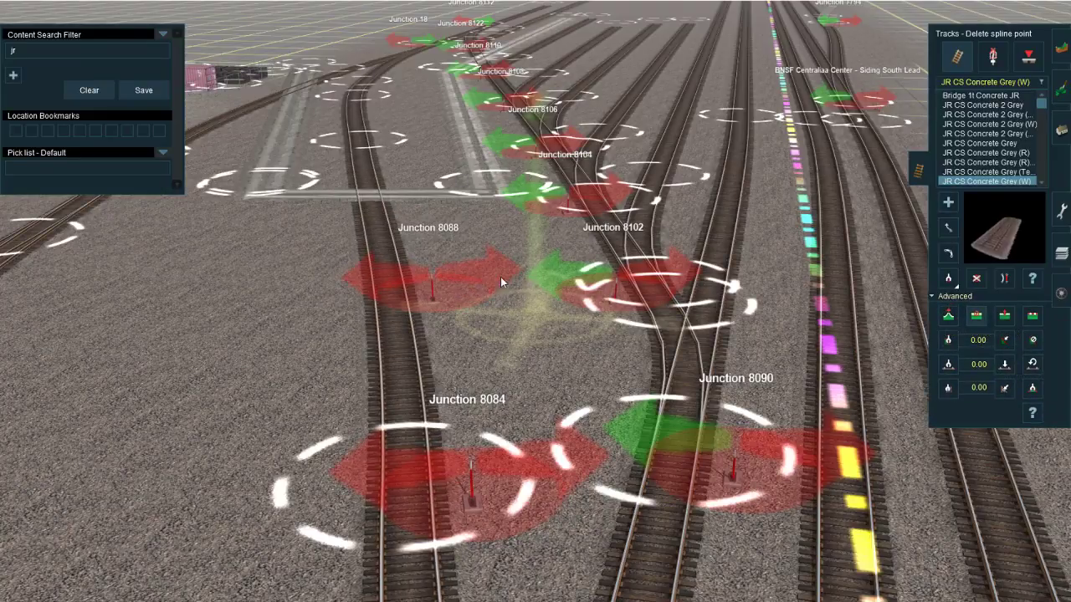
{"action": "left_click", "coordinate": [397, 321]}
Step: Delete the leftover junction levers 8088, 8084 and 8086 along the lead north of the signal bridge
{"action": "left_click", "coordinate": [993, 57]}
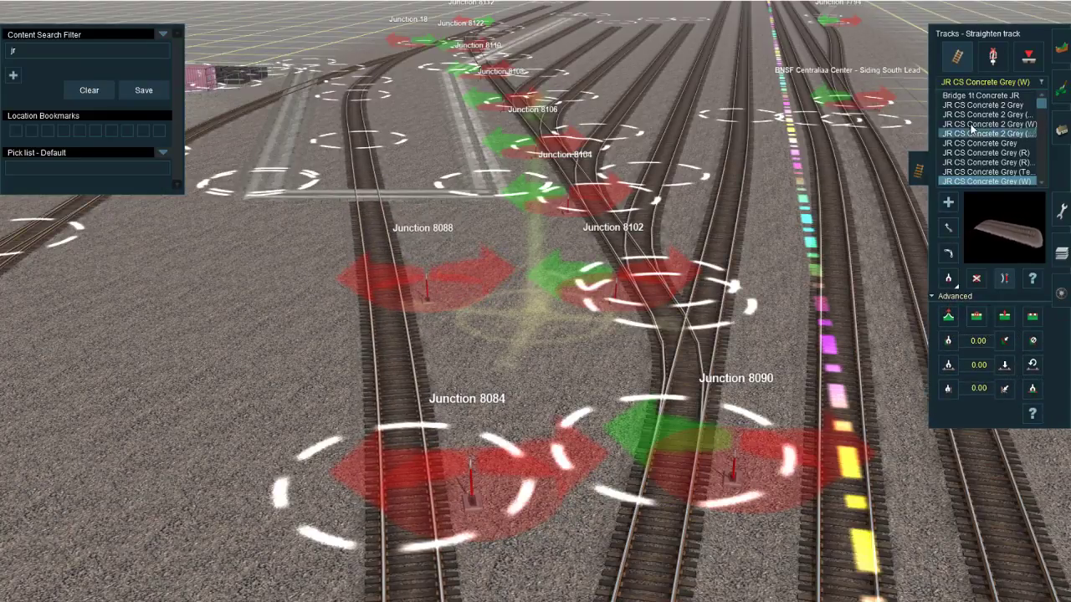
{"action": "left_click", "coordinate": [977, 281]}
{"action": "left_click", "coordinate": [492, 482]}
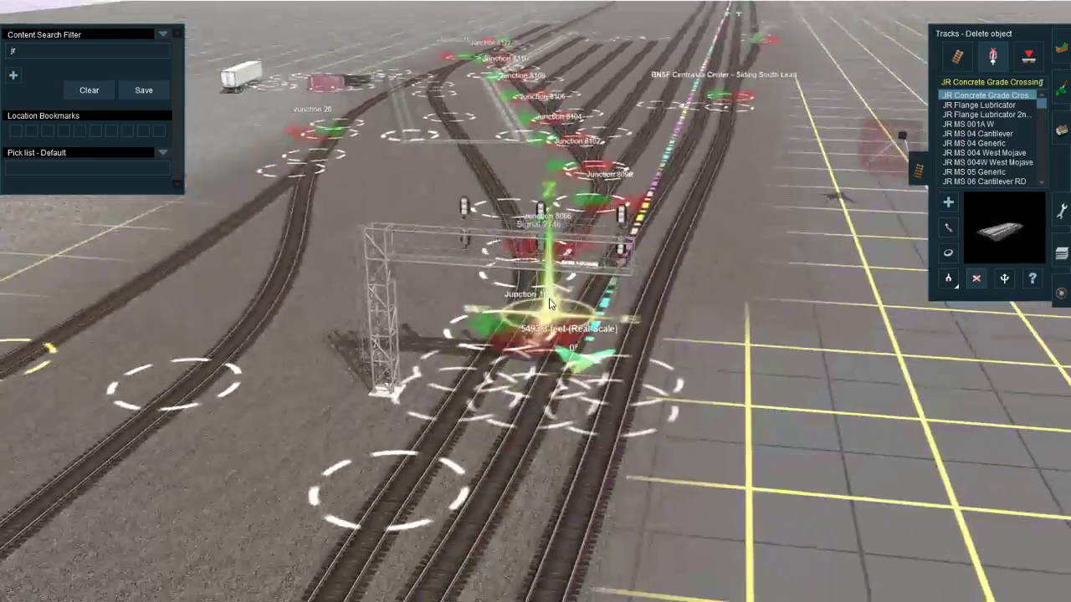
{"action": "right_click_drag", "start_coordinate": [549, 304], "coordinate": [545, 280]}
{"action": "scroll", "coordinate": [518, 316], "scroll_direction": "down", "scroll_amount": 3}
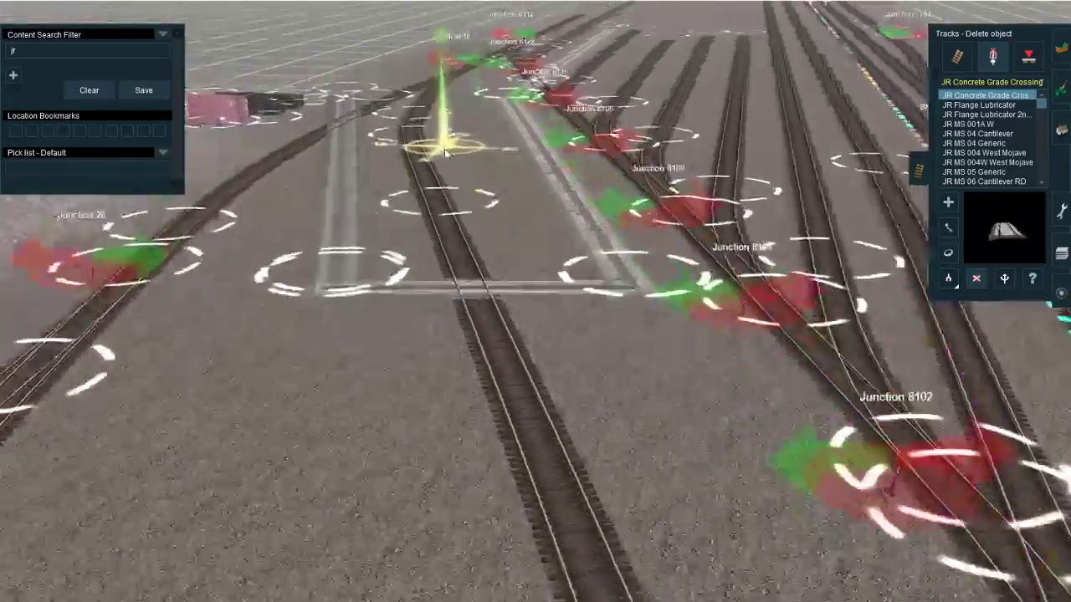
Step: Inspect the yard layout around Junction 18, the dirt road loop, the ladder and the stub track ends
{"action": "right_click_drag", "start_coordinate": [445, 148], "coordinate": [532, 289]}
{"action": "scroll", "coordinate": [532, 293], "scroll_direction": "down", "scroll_amount": 6}
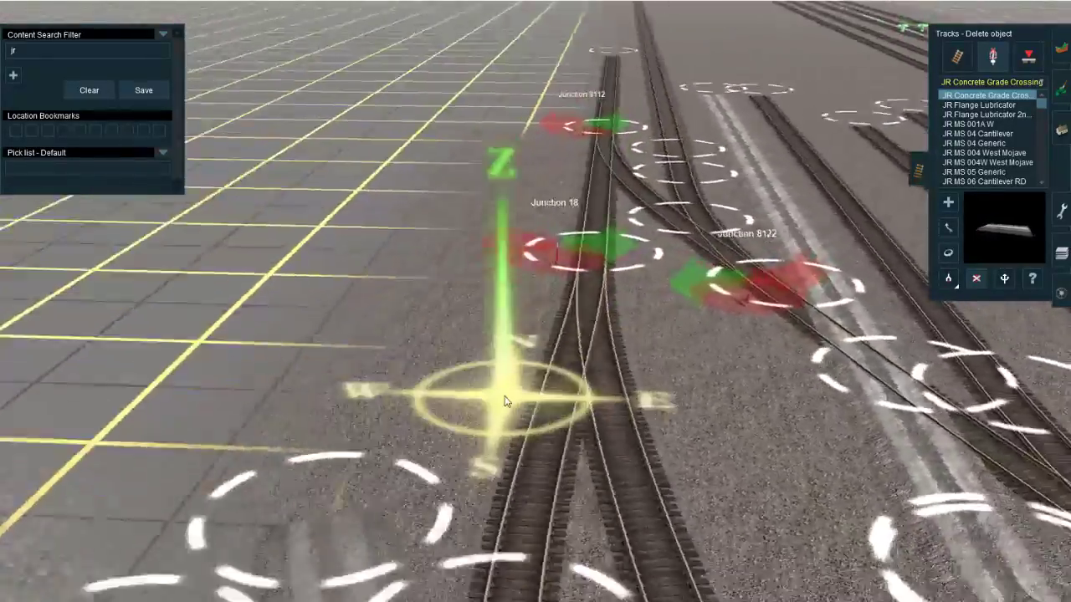
{"action": "scroll", "coordinate": [552, 296], "scroll_direction": "up", "scroll_amount": 6}
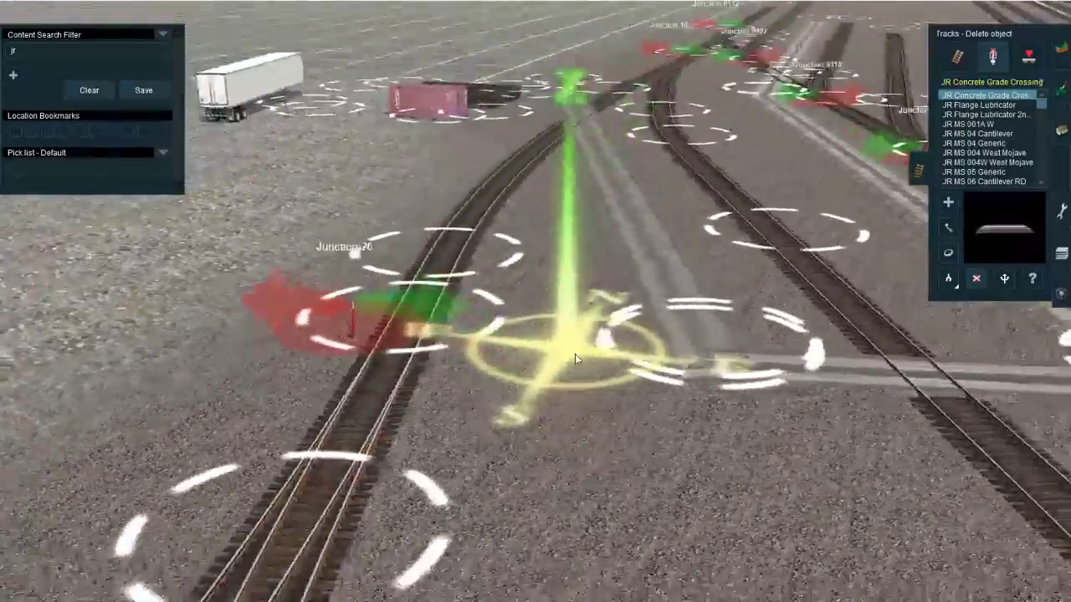
{"action": "right_click_drag", "start_coordinate": [575, 358], "coordinate": [600, 377]}
{"action": "scroll", "coordinate": [628, 356], "scroll_direction": "up", "scroll_amount": 4}
{"action": "scroll", "coordinate": [636, 318], "scroll_direction": "down", "scroll_amount": 4}
{"action": "scroll", "coordinate": [669, 239], "scroll_direction": "down", "scroll_amount": 8}
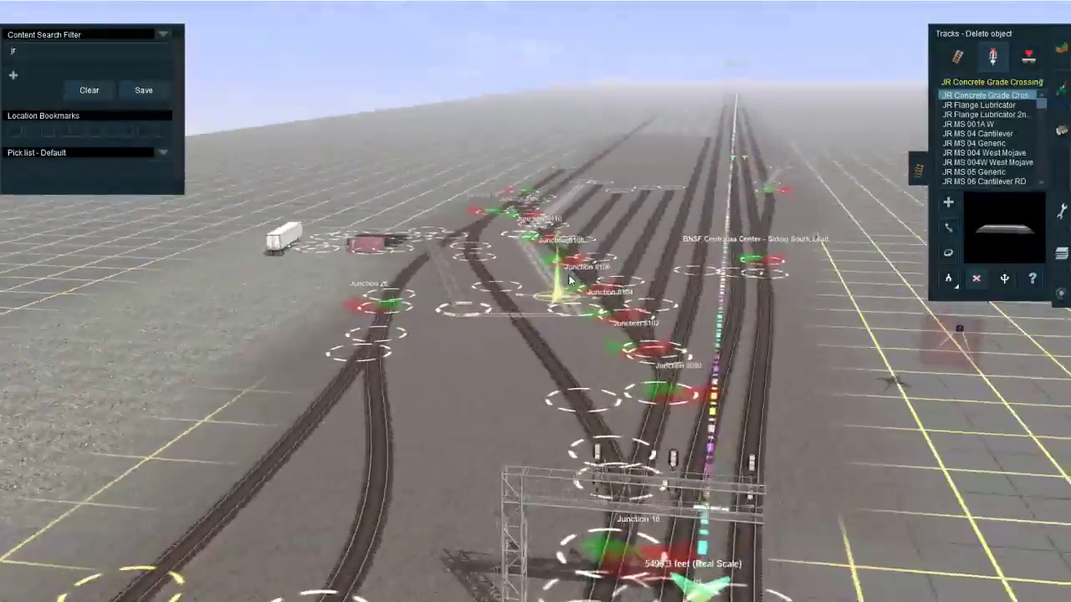
{"action": "mouse_move", "coordinate": [568, 280]}
{"action": "right_mouse_down"}
{"action": "mouse_move", "coordinate": [596, 241]}
{"action": "mouse_move", "coordinate": [588, 360]}
{"action": "mouse_move", "coordinate": [539, 310]}
{"action": "right_mouse_up"}
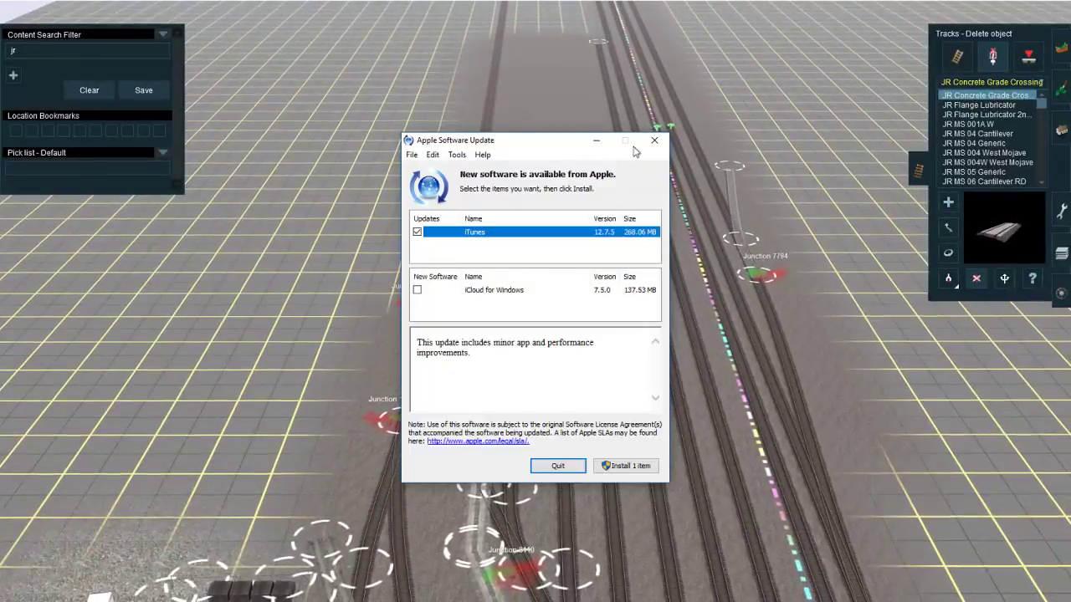
Step: Dismiss the Apple Software Update offer, switch to Google Maps and follow the satellite view of the yard north to the 6th St overpass
{"action": "left_click", "coordinate": [655, 141]}
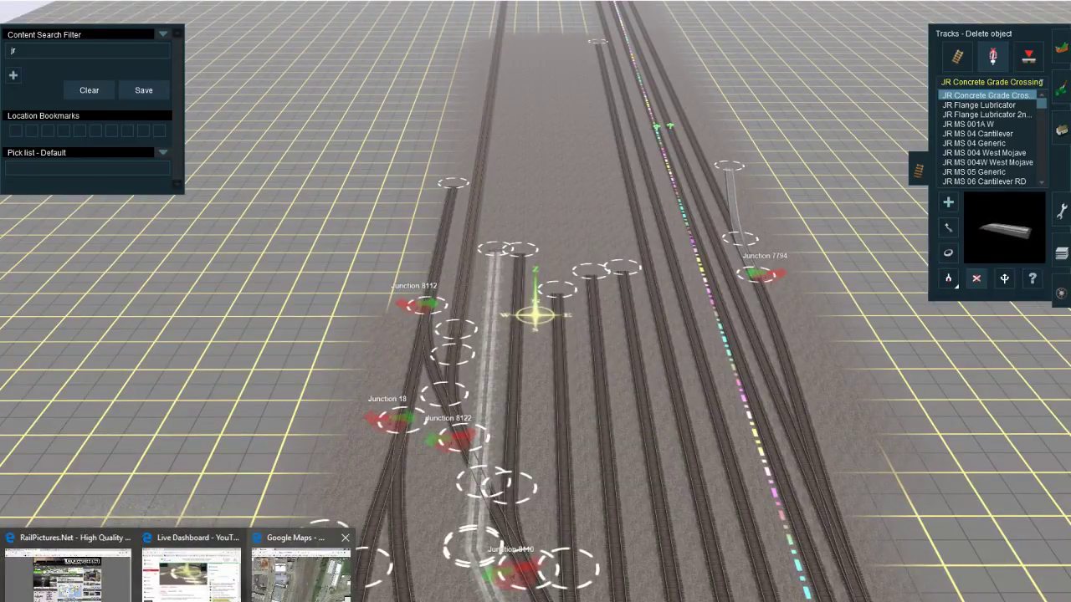
{"action": "left_click", "coordinate": [301, 570]}
{"action": "left_click_drag", "start_coordinate": [566, 415], "coordinate": [570, 525]}
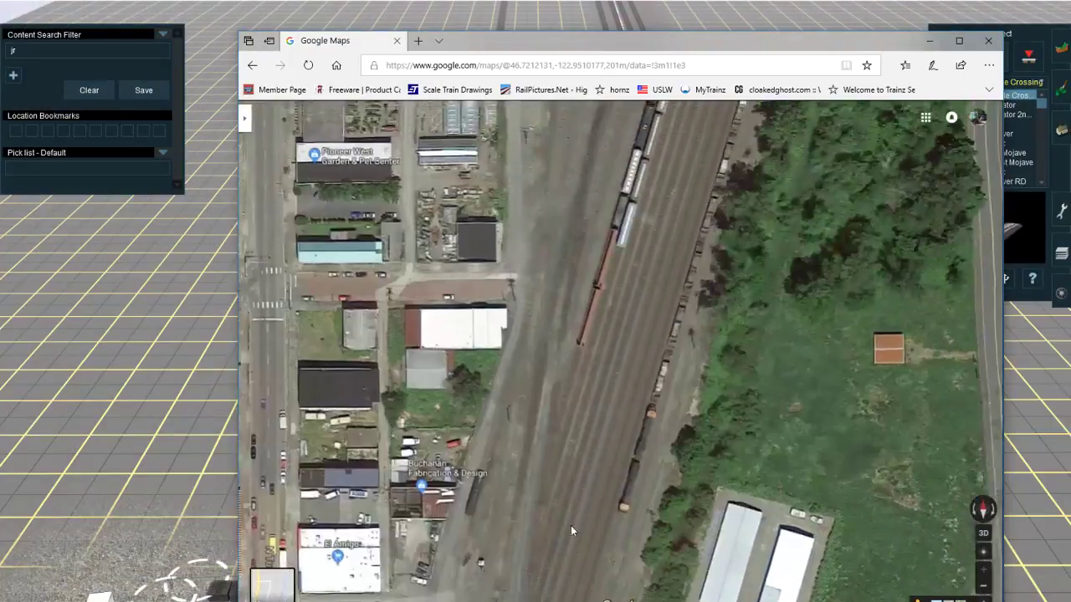
{"action": "left_click_drag", "start_coordinate": [623, 234], "coordinate": [602, 438]}
{"action": "left_click_drag", "start_coordinate": [601, 251], "coordinate": [554, 510]}
{"action": "left_click_drag", "start_coordinate": [615, 251], "coordinate": [540, 542]}
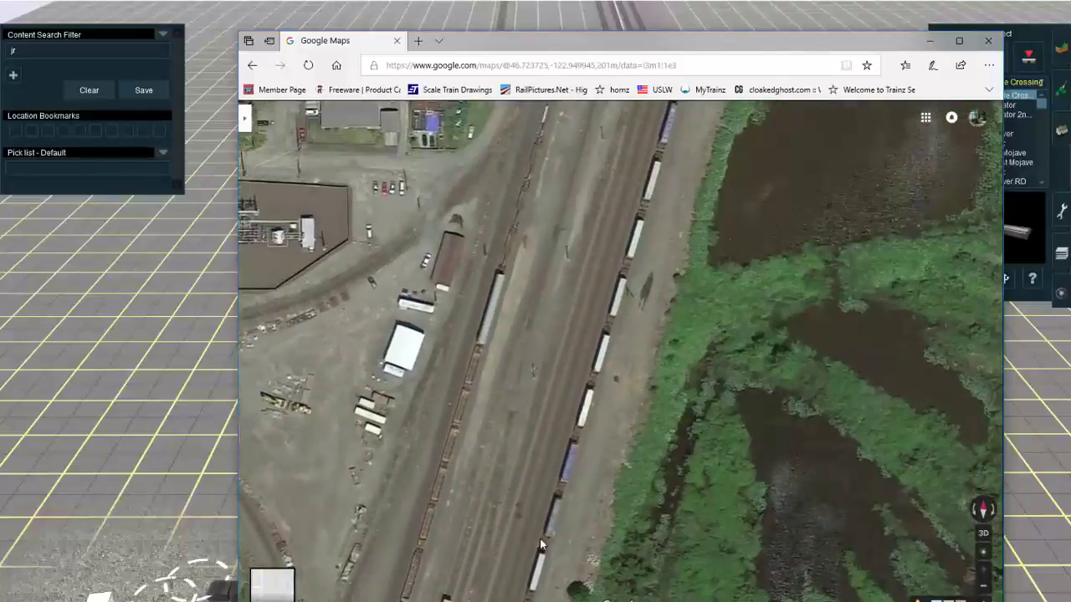
{"action": "left_click_drag", "start_coordinate": [598, 368], "coordinate": [579, 530]}
{"action": "left_click_drag", "start_coordinate": [610, 306], "coordinate": [644, 245]}
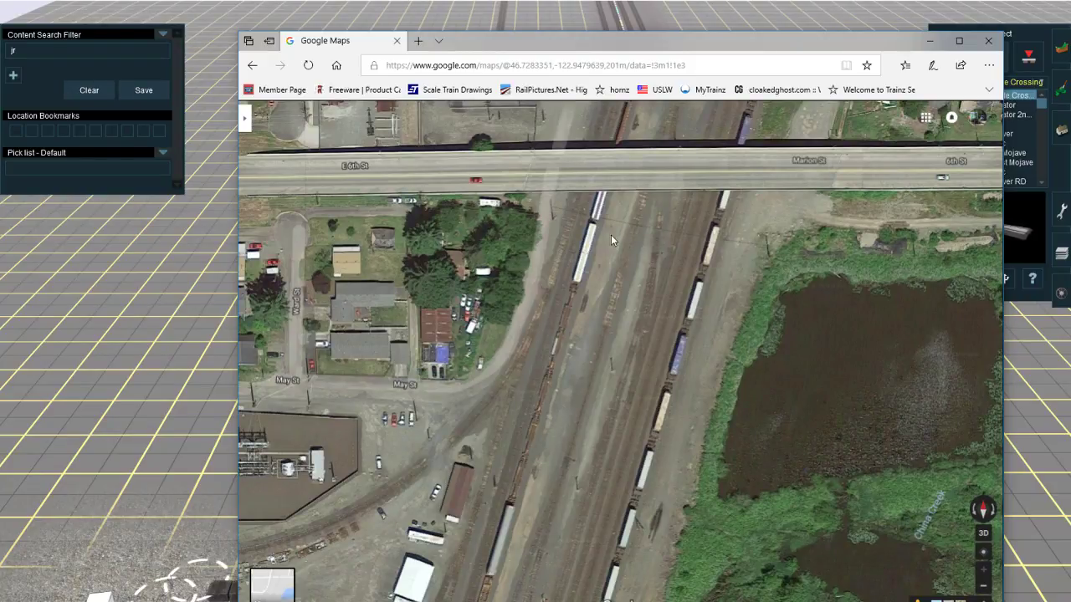
Step: Check the OBS stream window, and examine the yard and wye near May St in Google Maps up to the town-wide view
{"action": "key", "text": "alt+Tab"}
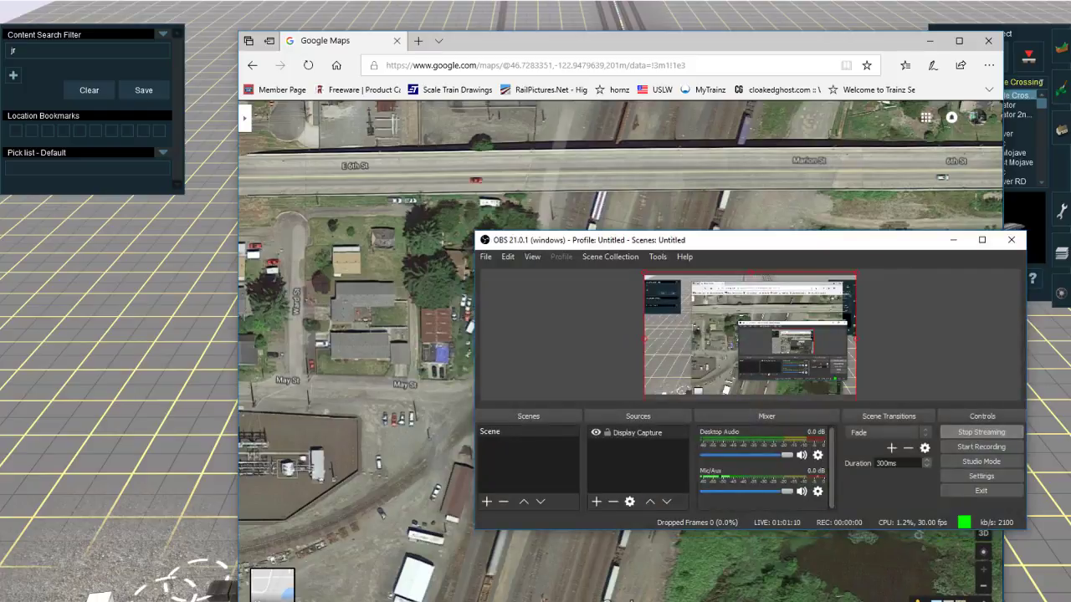
{"action": "left_click_drag", "start_coordinate": [429, 437], "coordinate": [513, 183]}
{"action": "left_click_drag", "start_coordinate": [594, 316], "coordinate": [651, 372]}
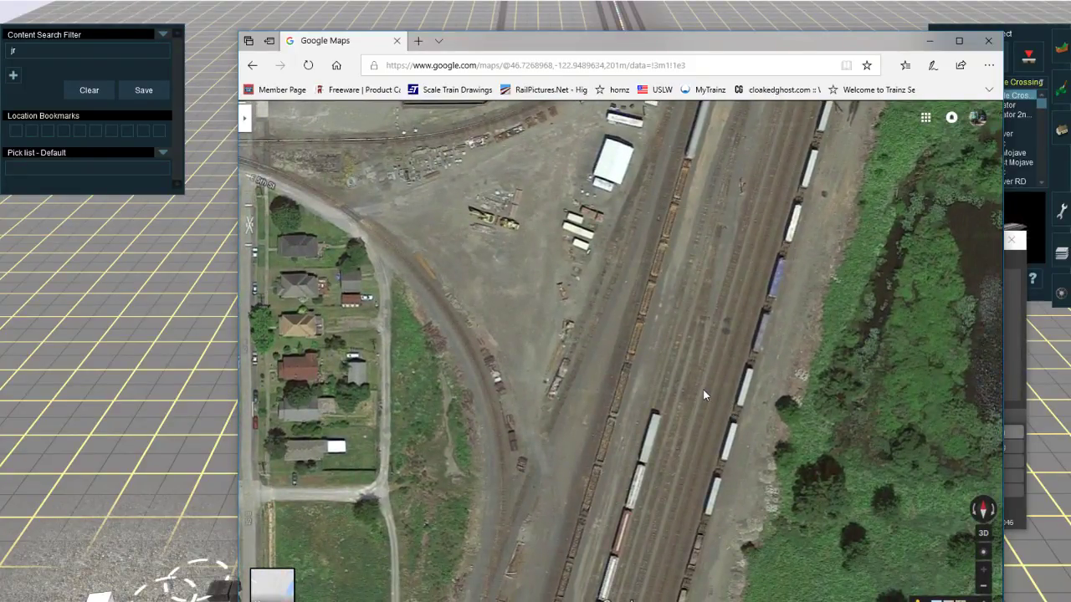
{"action": "left_click_drag", "start_coordinate": [699, 389], "coordinate": [698, 396]}
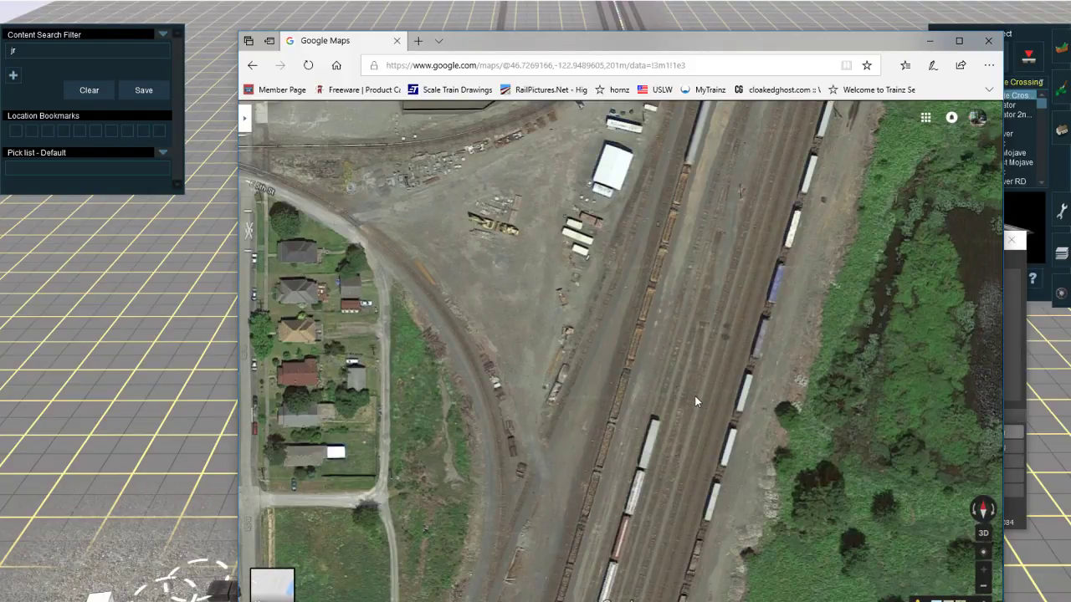
{"action": "left_click_drag", "start_coordinate": [680, 381], "coordinate": [675, 435]}
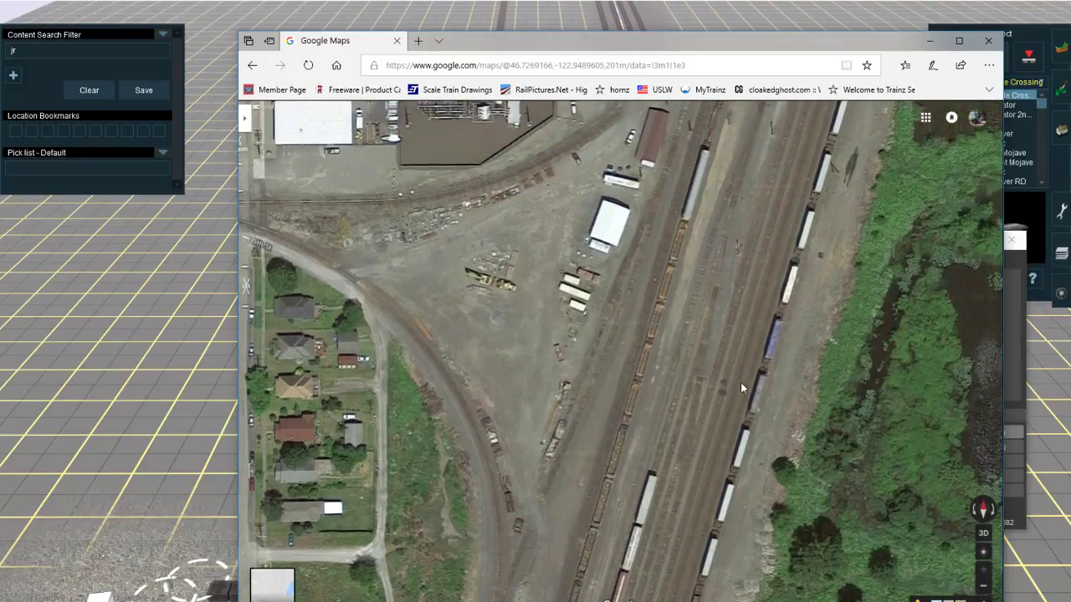
{"action": "left_click_drag", "start_coordinate": [623, 365], "coordinate": [616, 508]}
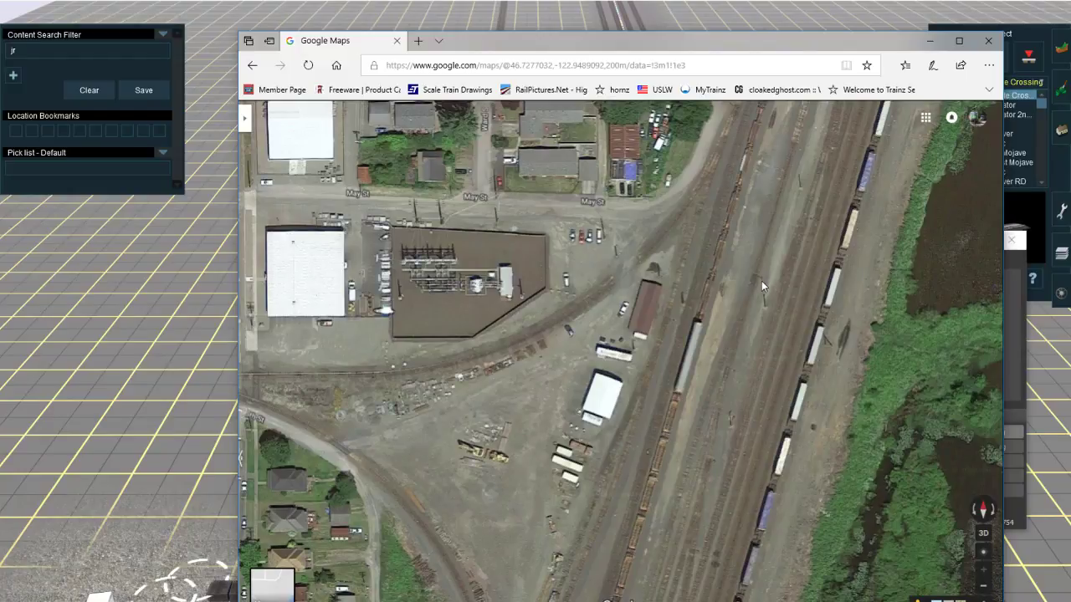
{"action": "scroll", "coordinate": [779, 360], "scroll_direction": "down", "scroll_amount": 4}
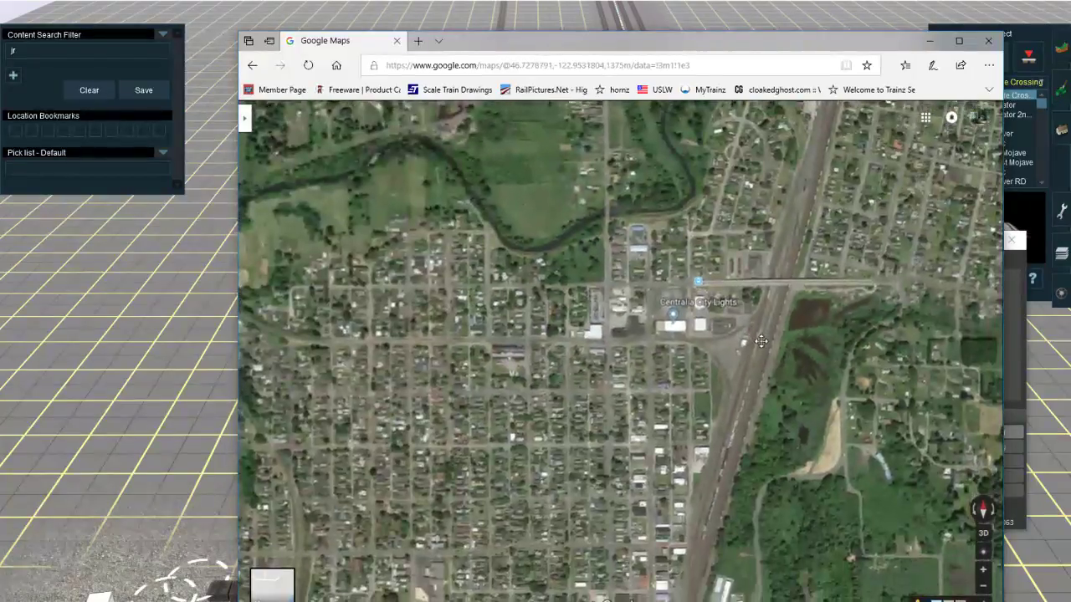
{"action": "left_click_drag", "start_coordinate": [761, 341], "coordinate": [765, 323]}
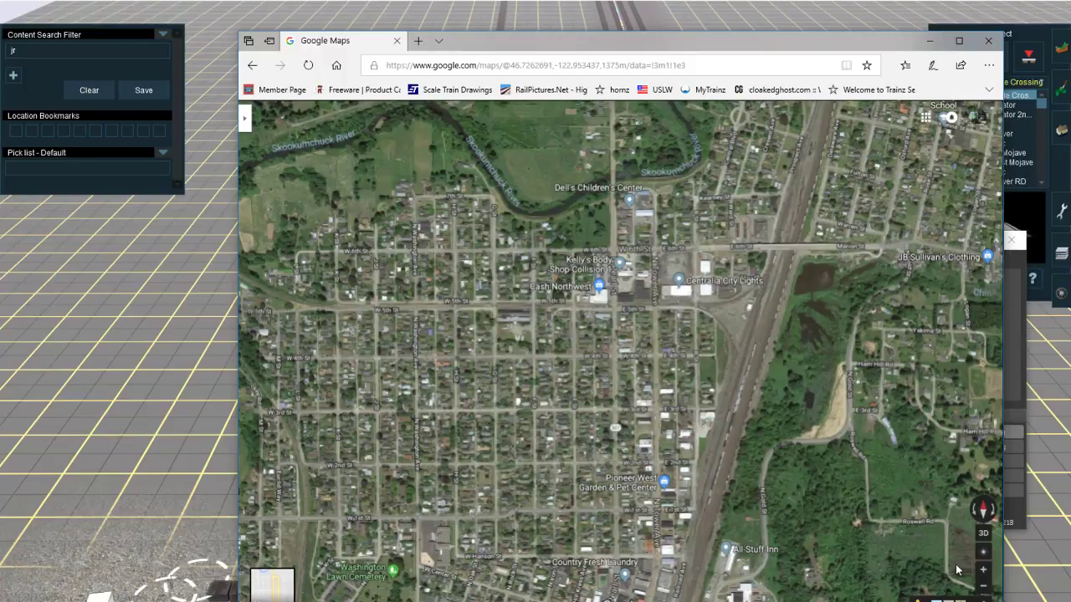
Step: Return to Trainz and place a ruler about 1525 feet long northward from the ladder along the track beside the main line
{"action": "left_click", "coordinate": [1055, 277]}
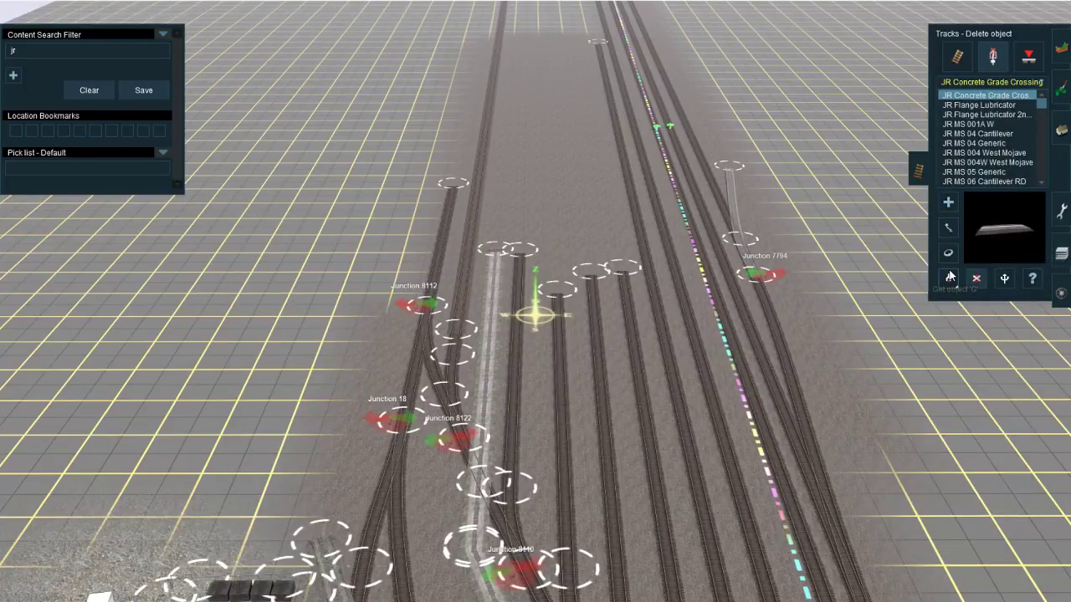
{"action": "left_click", "coordinate": [1062, 211]}
{"action": "left_click", "coordinate": [959, 73]}
{"action": "right_click_drag", "start_coordinate": [452, 393], "coordinate": [562, 333]}
{"action": "scroll", "coordinate": [535, 351], "scroll_direction": "down", "scroll_amount": 3}
{"action": "scroll", "coordinate": [568, 324], "scroll_direction": "up", "scroll_amount": 5}
{"action": "scroll", "coordinate": [568, 326], "scroll_direction": "down", "scroll_amount": 5}
{"action": "scroll", "coordinate": [562, 333], "scroll_direction": "up", "scroll_amount": 5}
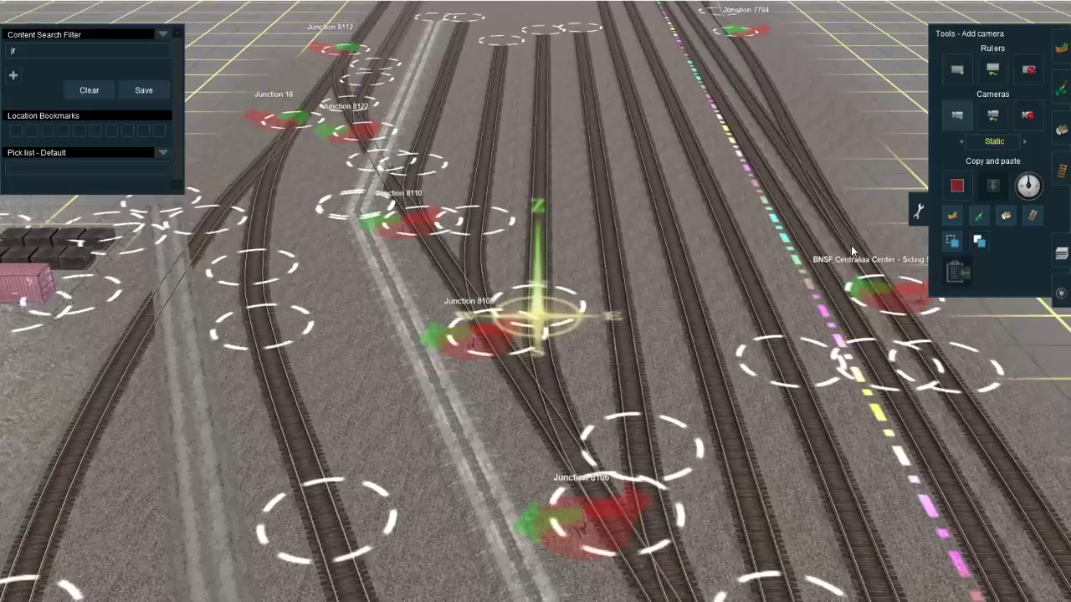
{"action": "left_click", "coordinate": [957, 114]}
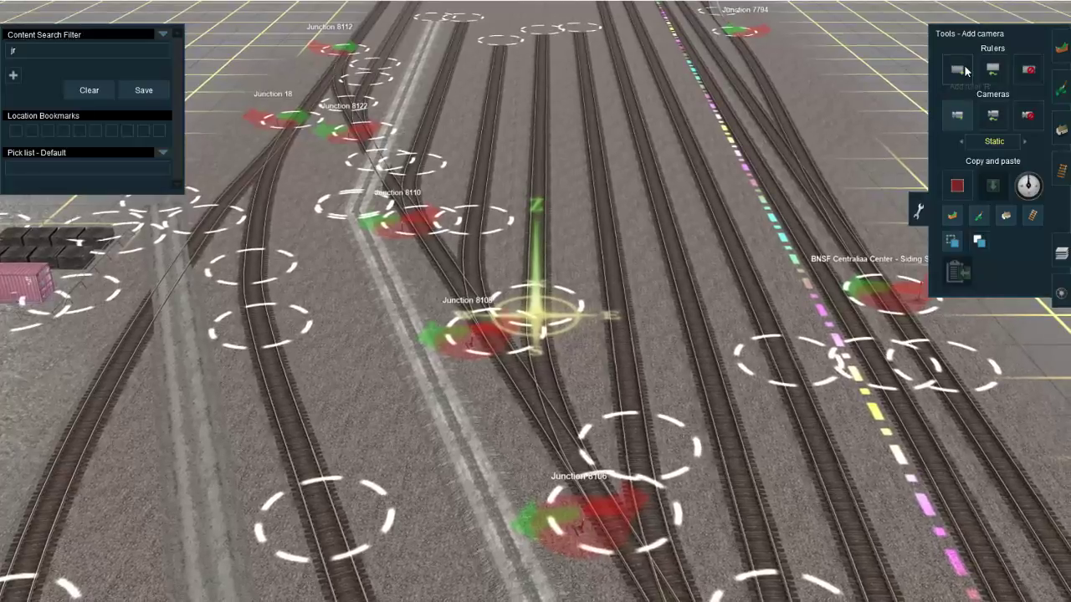
{"action": "right_click_drag", "start_coordinate": [537, 318], "coordinate": [619, 376]}
{"action": "scroll", "coordinate": [619, 375], "scroll_direction": "down", "scroll_amount": 10}
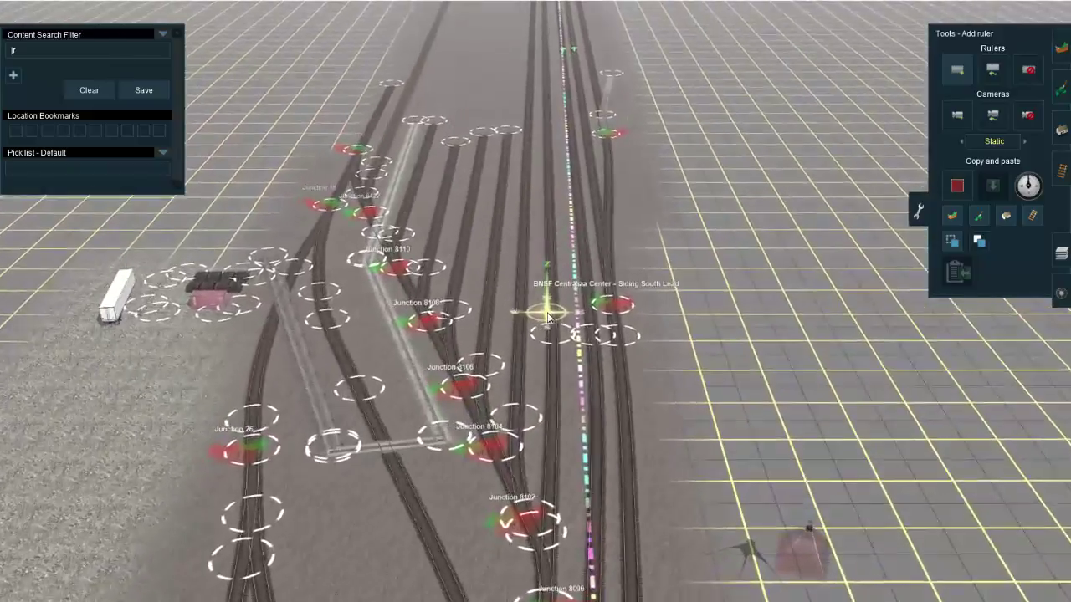
{"action": "right_click", "coordinate": [532, 375]}
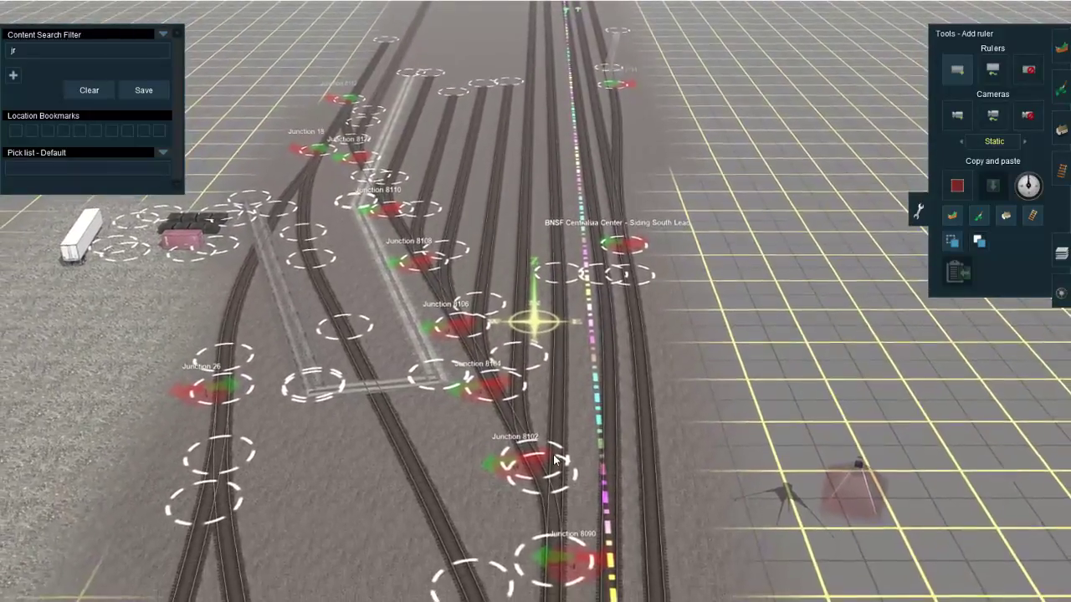
{"action": "right_click", "coordinate": [556, 171]}
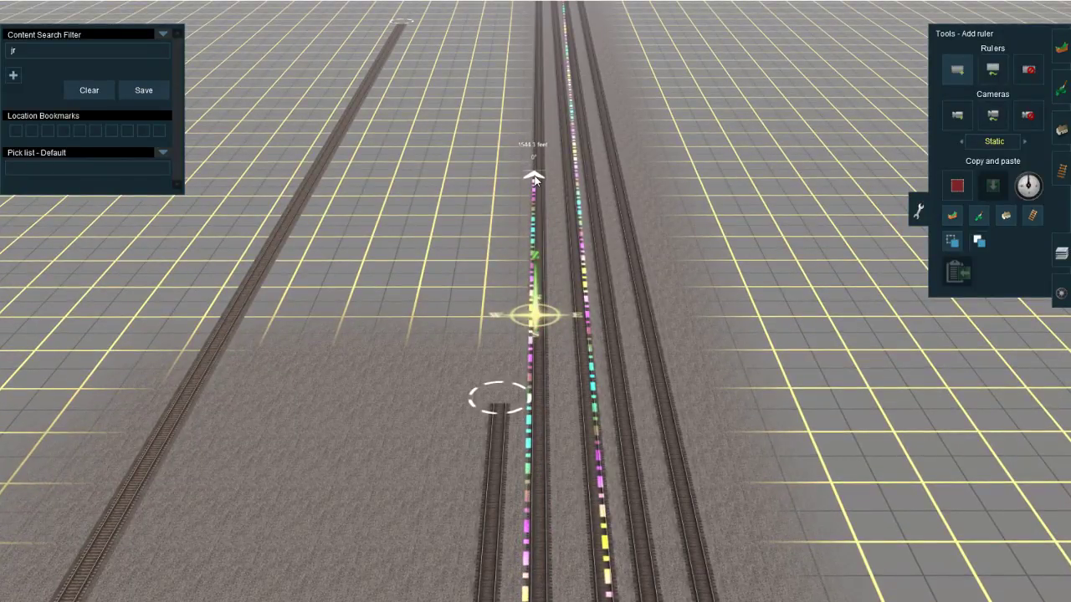
{"action": "right_click_drag", "start_coordinate": [536, 187], "coordinate": [502, 287]}
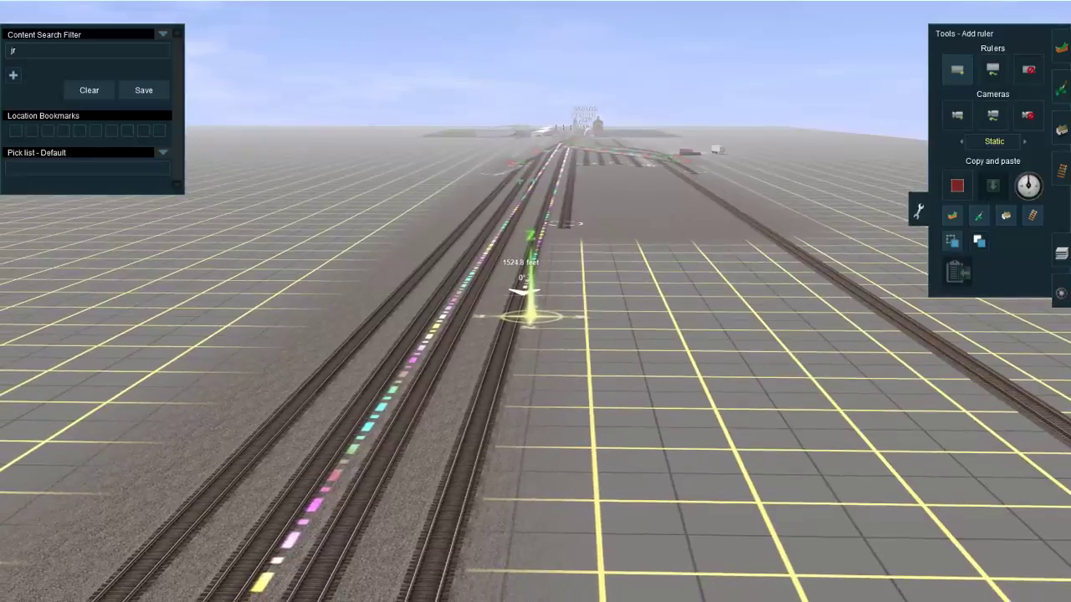
{"action": "mouse_move", "coordinate": [248, 593]}
{"action": "right_click", "coordinate": [746, 408]}
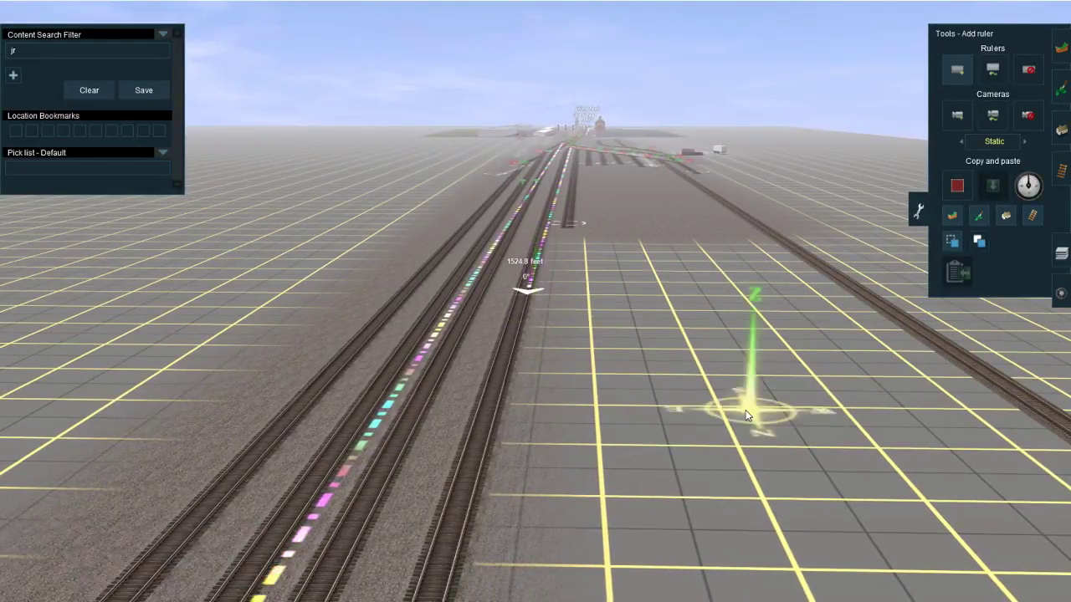
Step: Switch to Google Maps and examine the satellite view of the yard, the E 6th St overpass and the wye near May St
{"action": "scroll", "coordinate": [745, 409], "scroll_direction": "down", "scroll_amount": 12}
{"action": "scroll", "coordinate": [543, 323], "scroll_direction": "up", "scroll_amount": 2}
{"action": "scroll", "coordinate": [543, 324], "scroll_direction": "up", "scroll_amount": 10}
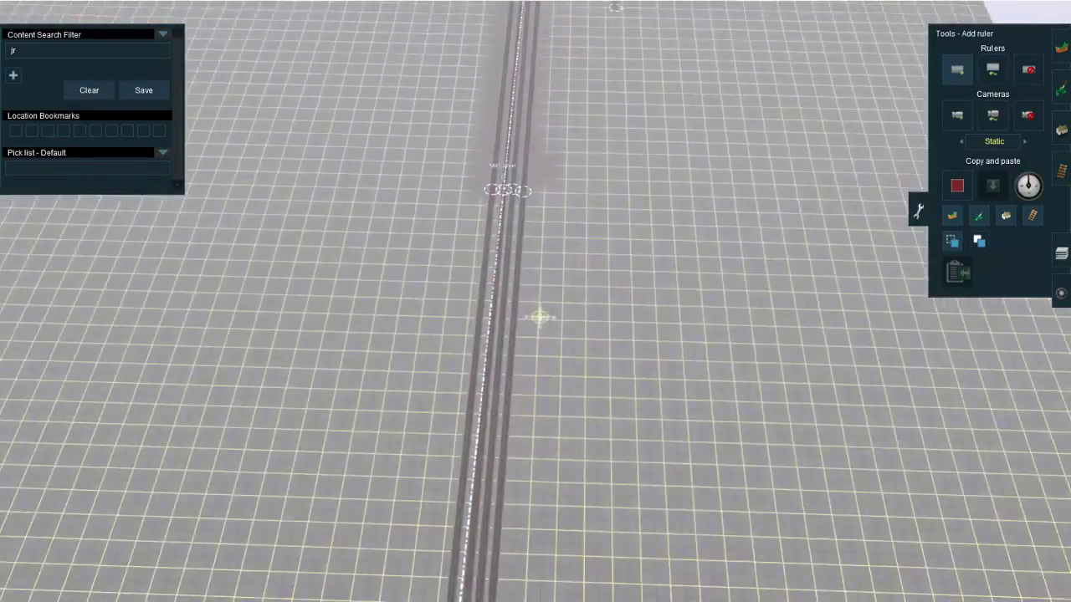
{"action": "mouse_move", "coordinate": [201, 597]}
{"action": "left_click", "coordinate": [298, 572]}
{"action": "scroll", "coordinate": [772, 280], "scroll_direction": "up", "scroll_amount": 5}
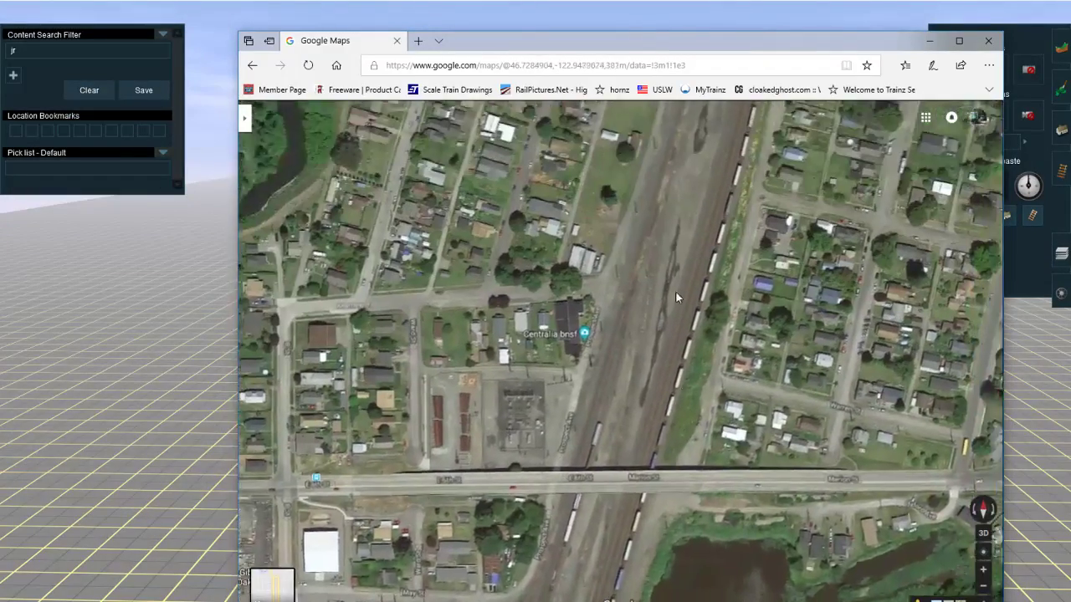
{"action": "scroll", "coordinate": [676, 292], "scroll_direction": "up", "scroll_amount": 1}
{"action": "left_click_drag", "start_coordinate": [699, 159], "coordinate": [692, 299]}
{"action": "left_click_drag", "start_coordinate": [750, 133], "coordinate": [593, 199]}
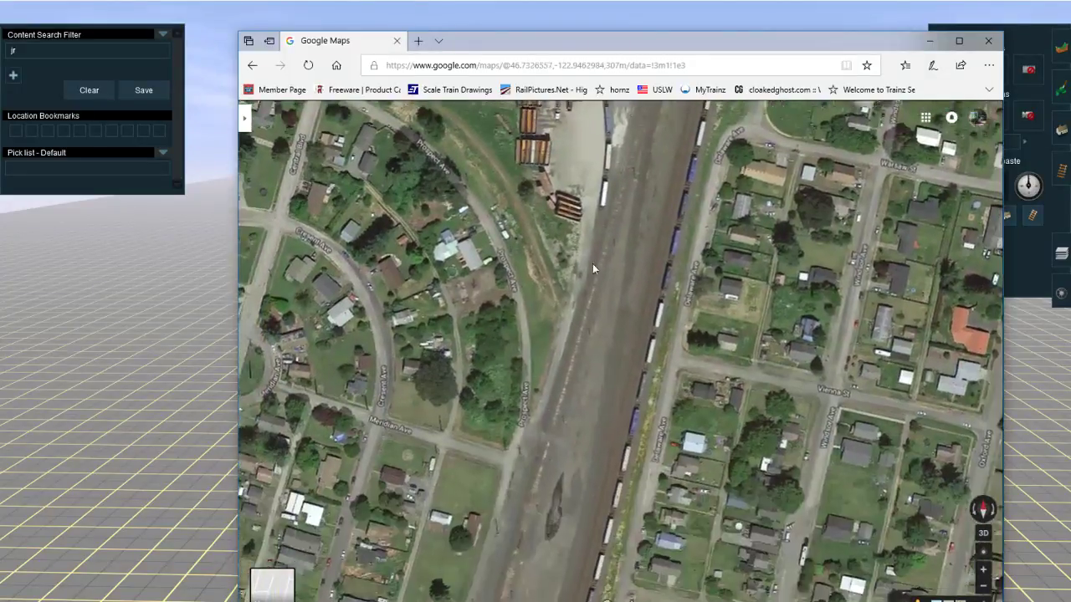
{"action": "left_click_drag", "start_coordinate": [545, 476], "coordinate": [591, 247]}
{"action": "left_click_drag", "start_coordinate": [527, 417], "coordinate": [583, 222]}
{"action": "left_click_drag", "start_coordinate": [485, 434], "coordinate": [543, 278]}
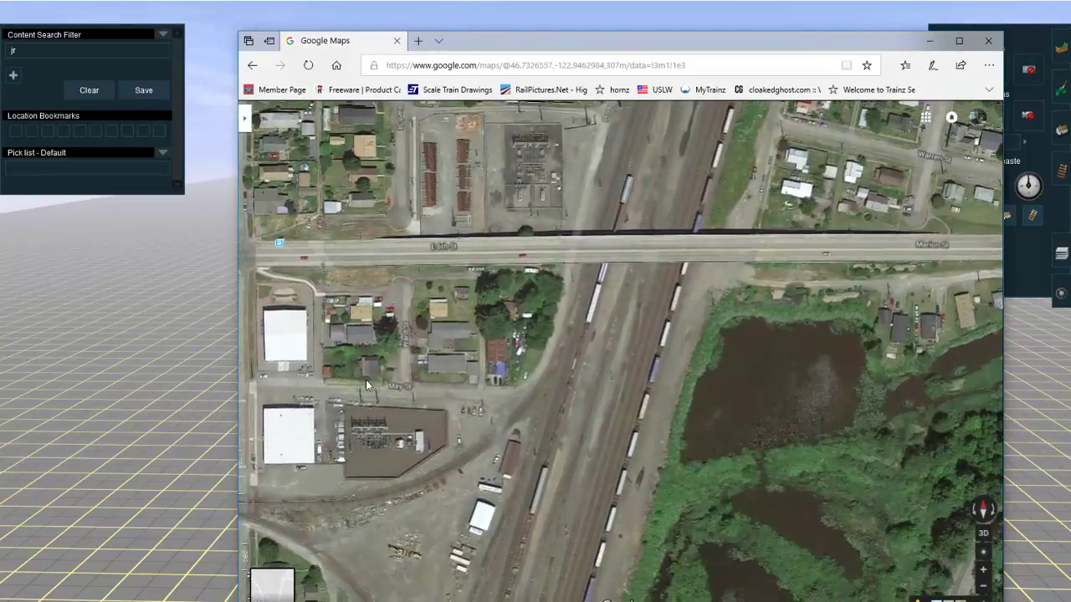
{"action": "left_click_drag", "start_coordinate": [567, 418], "coordinate": [563, 314]}
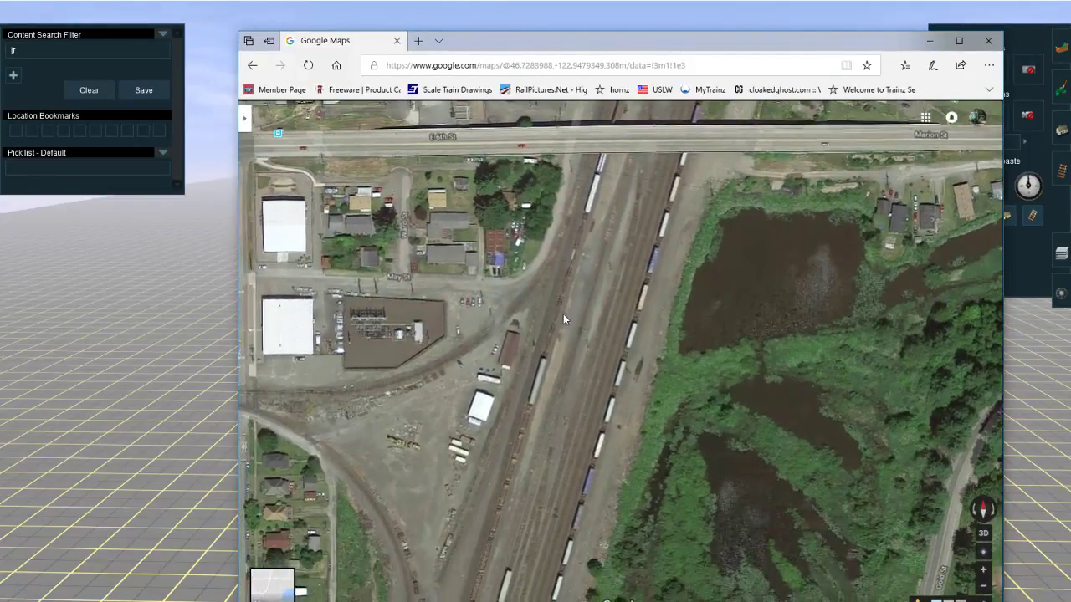
Step: Return to Trainz, switch to adding track and pick up the JR Lt Grey track type from the track beside the main line
{"action": "right_click", "coordinate": [61, 460]}
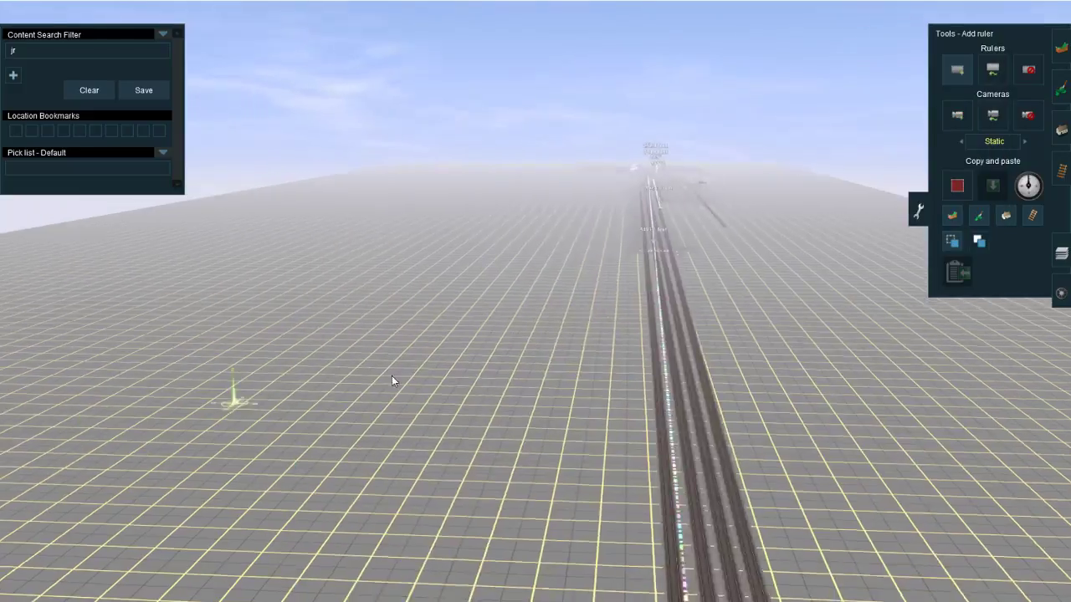
{"action": "right_click", "coordinate": [861, 281]}
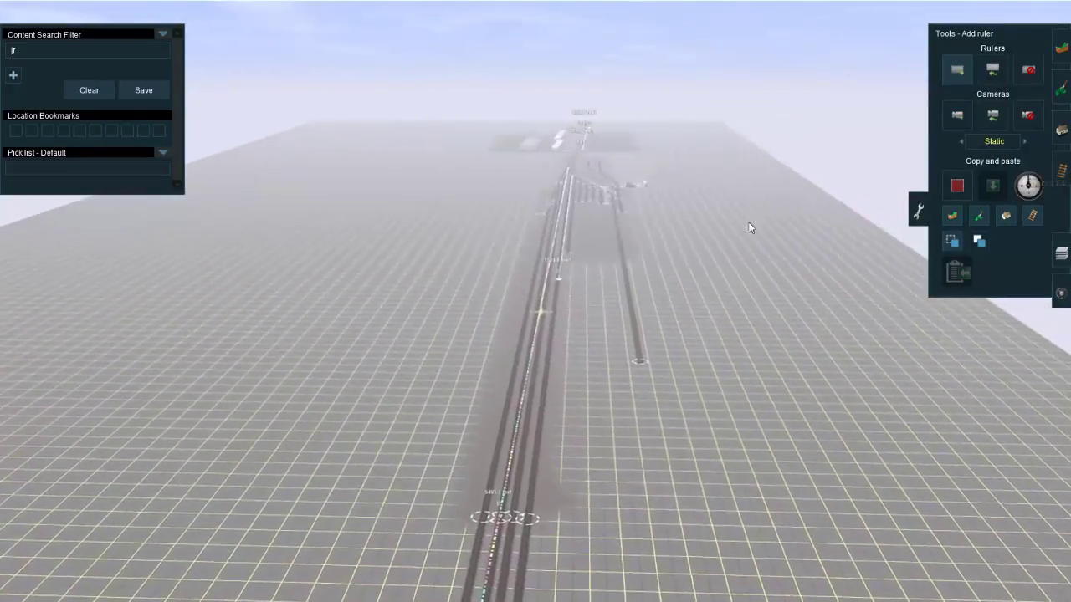
{"action": "left_click", "coordinate": [1058, 181]}
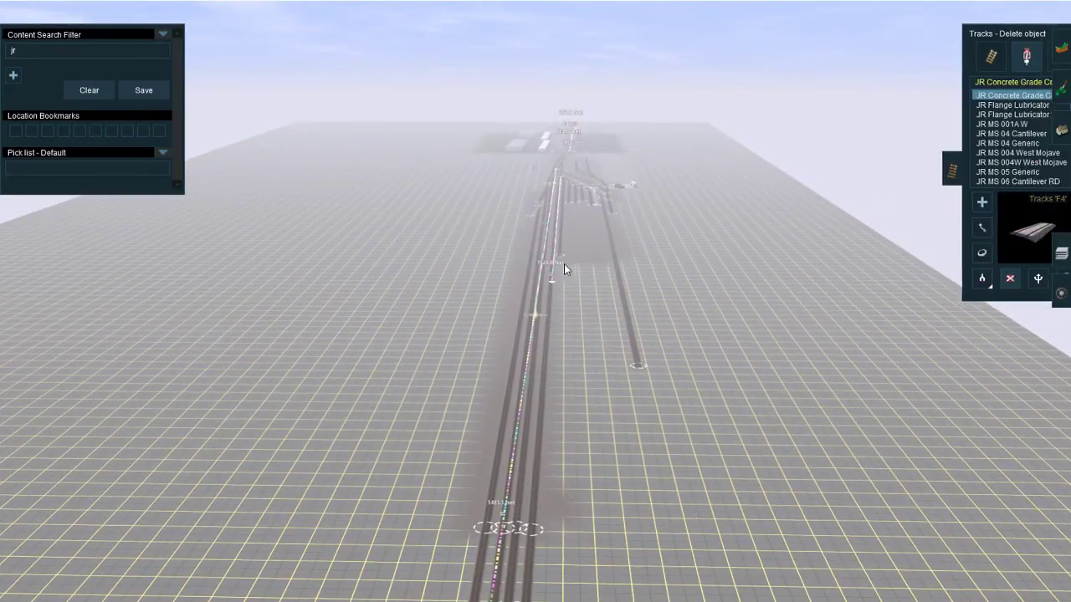
{"action": "right_click", "coordinate": [564, 264]}
{"action": "left_click", "coordinate": [960, 63]}
{"action": "right_click", "coordinate": [566, 300]}
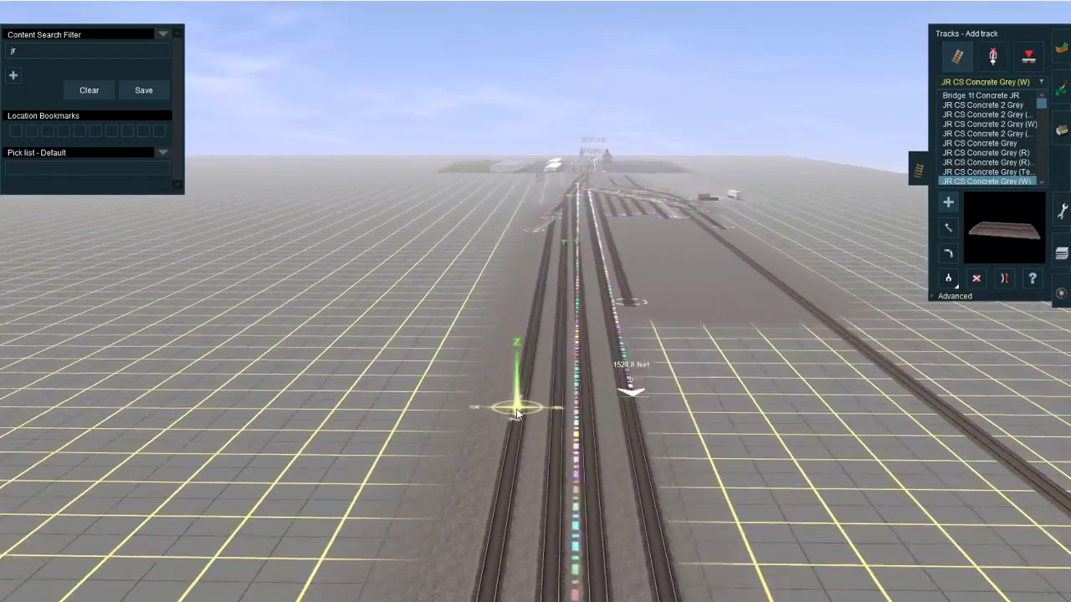
{"action": "key", "text": "g"}
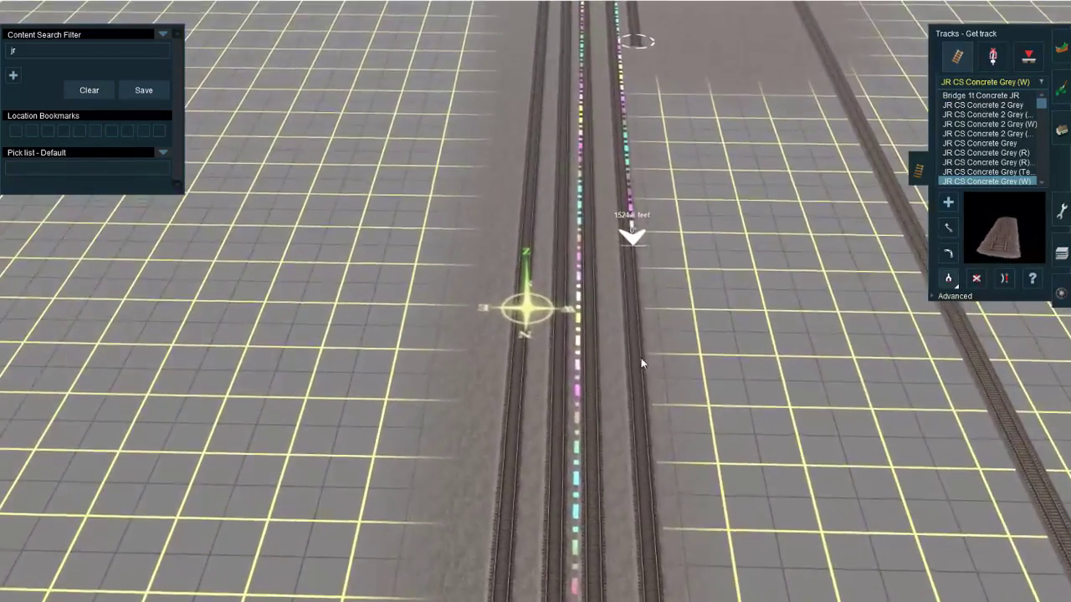
{"action": "left_click", "coordinate": [640, 363]}
Step: Extend the ladder track nearest the outer track northward in JR Lt Grey past the 1524.8 ft ruler's end and straighten it
{"action": "right_click", "coordinate": [650, 178]}
{"action": "right_click", "coordinate": [577, 149]}
{"action": "right_click", "coordinate": [538, 185]}
{"action": "right_click", "coordinate": [524, 307]}
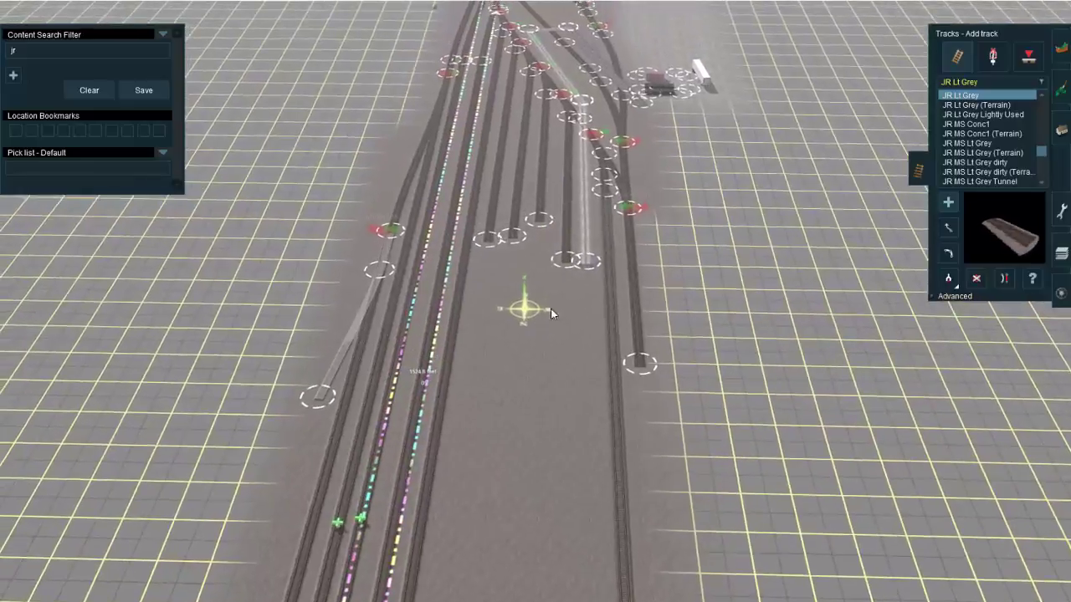
{"action": "right_click", "coordinate": [538, 331]}
{"action": "left_click", "coordinate": [540, 299]}
{"action": "right_click", "coordinate": [521, 454]}
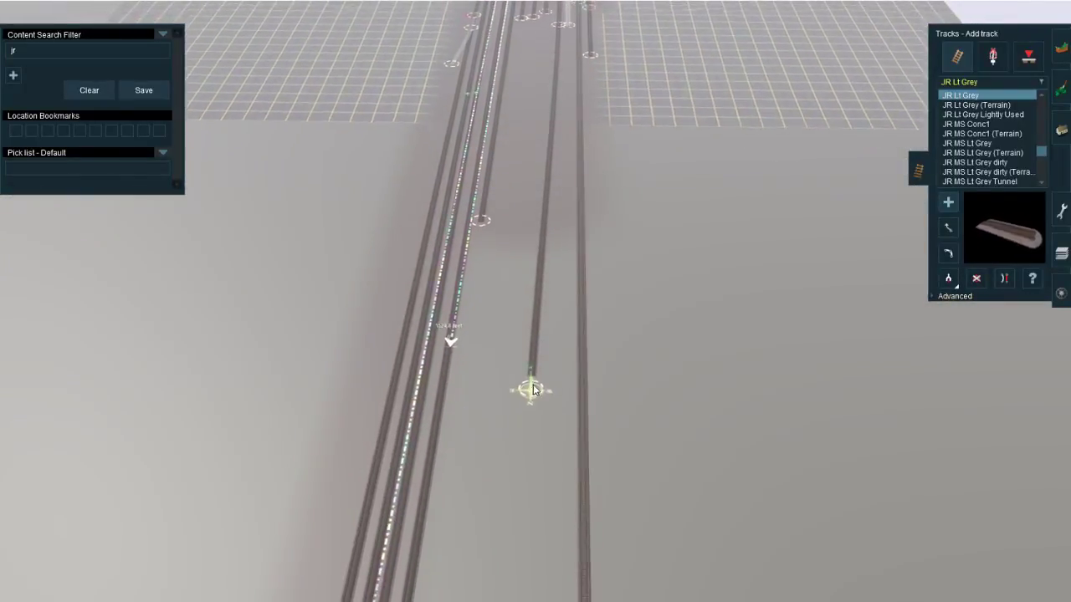
{"action": "scroll", "coordinate": [539, 335], "scroll_direction": "up", "scroll_amount": 5}
{"action": "left_click_drag", "start_coordinate": [533, 385], "coordinate": [537, 314]}
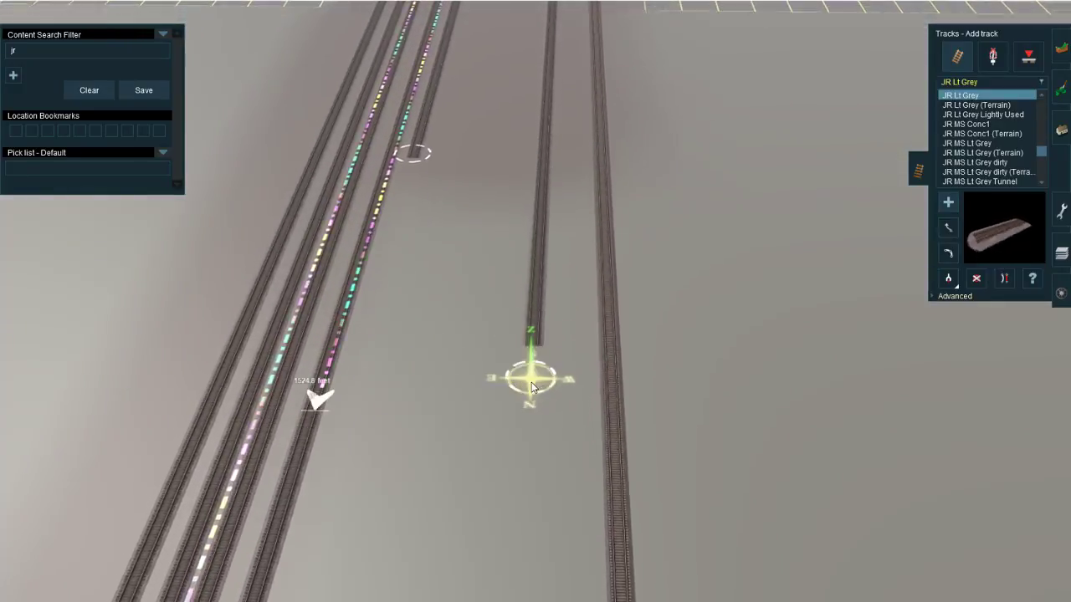
{"action": "left_click_drag", "start_coordinate": [538, 376], "coordinate": [530, 377]}
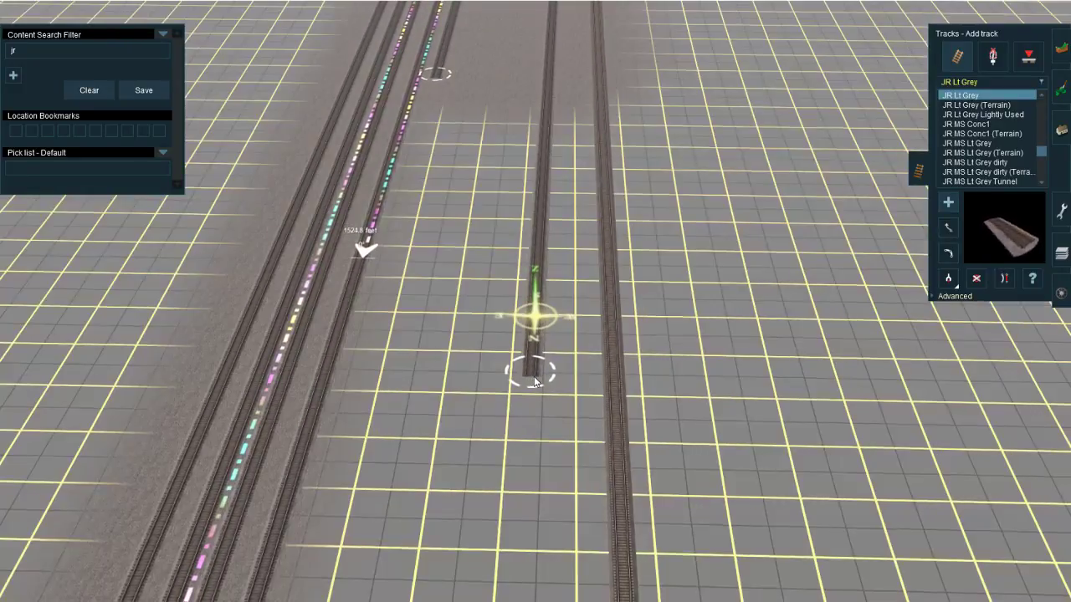
{"action": "key", "text": "s"}
Step: Try to add a bent section from the extended yard track's end toward the main-line tracks
{"action": "right_click", "coordinate": [513, 468]}
{"action": "left_click", "coordinate": [509, 437]}
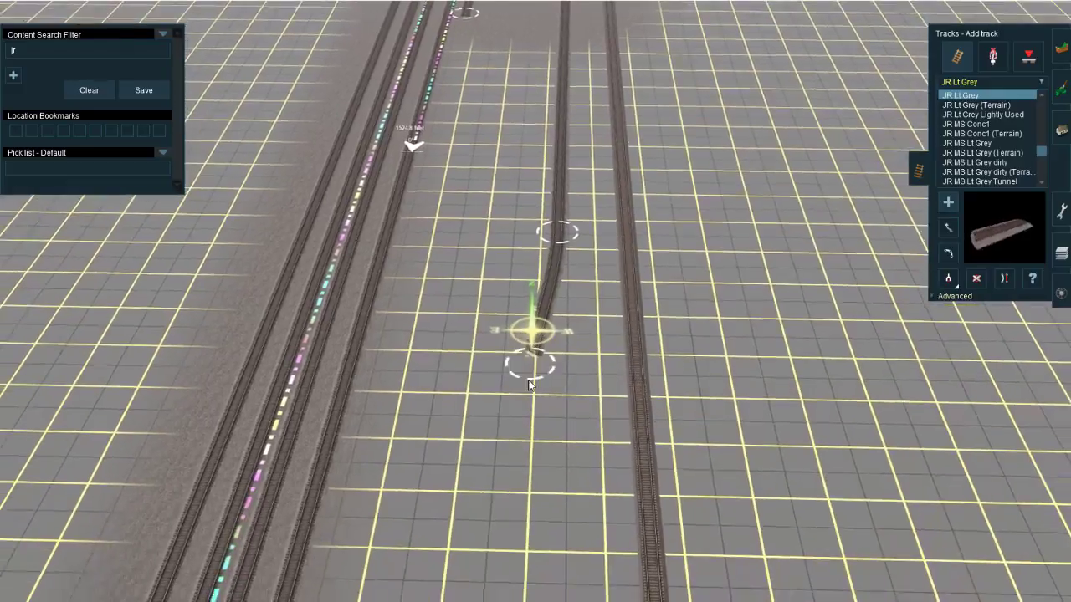
{"action": "left_click_drag", "start_coordinate": [530, 363], "coordinate": [526, 385]}
Step: Extend the neighbouring ladder stub northward as a second yard track running beyond the first one's end
{"action": "right_click", "coordinate": [586, 23]}
{"action": "scroll", "coordinate": [558, 101], "scroll_direction": "down", "scroll_amount": 4}
{"action": "right_click", "coordinate": [528, 196]}
{"action": "scroll", "coordinate": [527, 251], "scroll_direction": "up", "scroll_amount": 3}
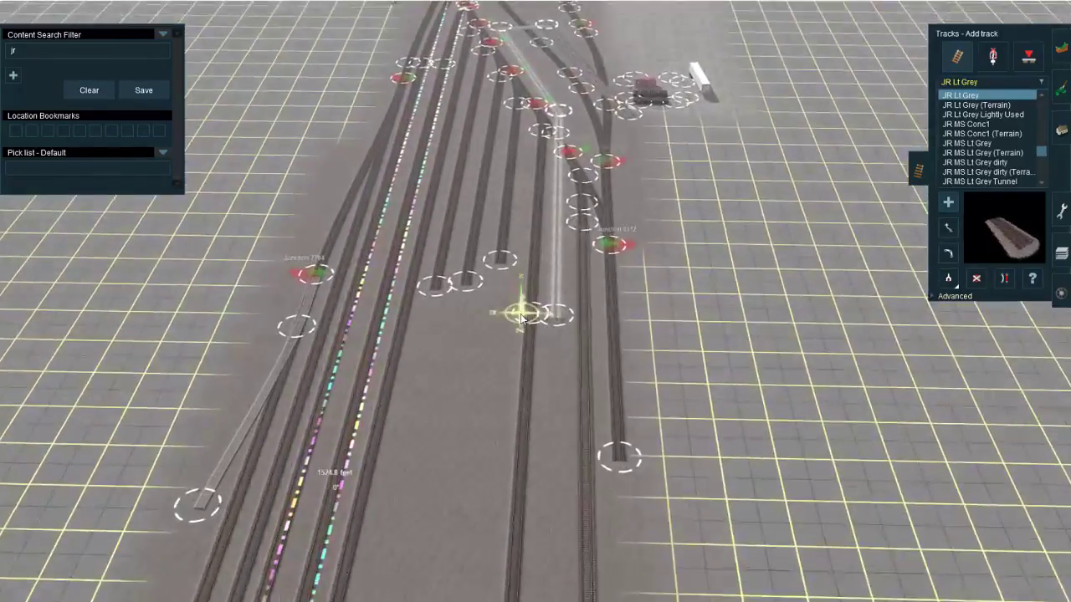
{"action": "left_click_drag", "start_coordinate": [508, 259], "coordinate": [492, 479]}
{"action": "right_click", "coordinate": [492, 479]}
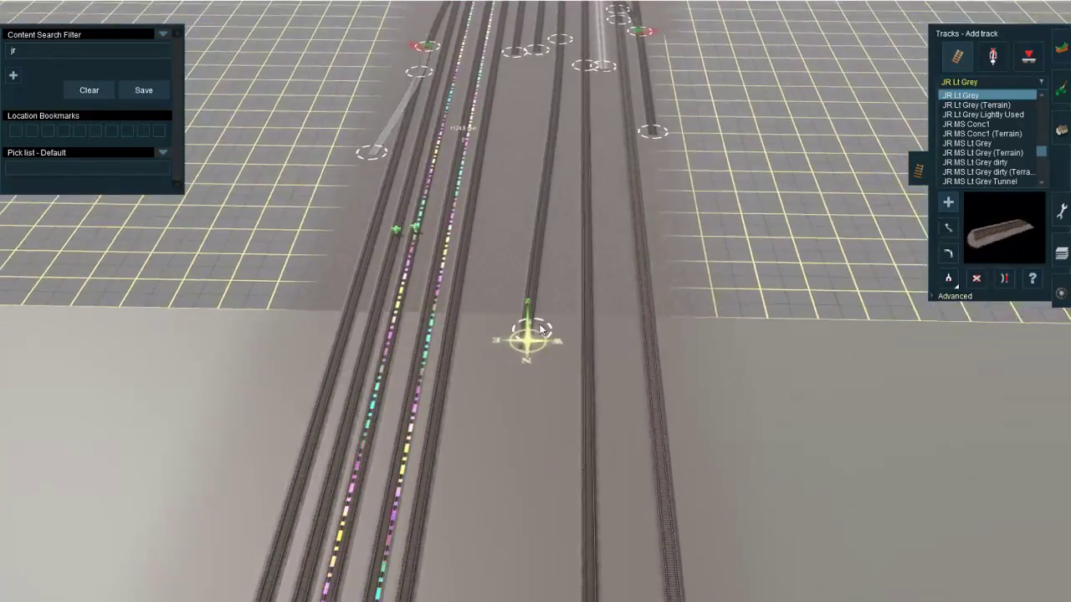
{"action": "left_click", "coordinate": [546, 316]}
{"action": "right_click", "coordinate": [566, 158]}
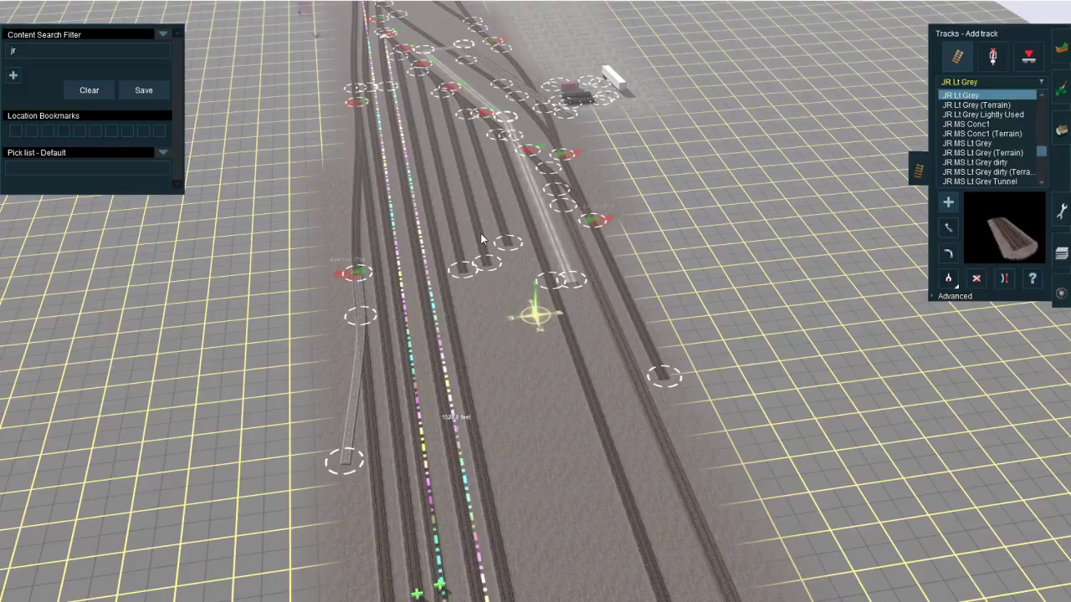
{"action": "right_click_drag", "start_coordinate": [539, 443], "coordinate": [506, 352]}
{"action": "left_click_drag", "start_coordinate": [505, 351], "coordinate": [486, 429]}
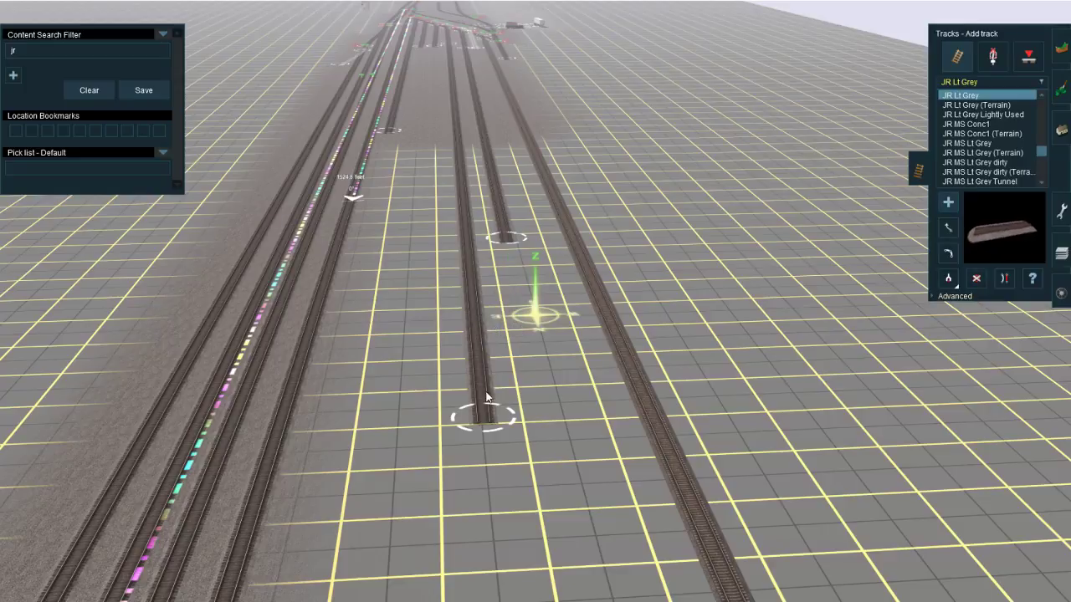
Step: Join the first yard track to the second one's end, and extend the merged track northward as a straight lead
{"action": "left_click_drag", "start_coordinate": [493, 295], "coordinate": [493, 274]}
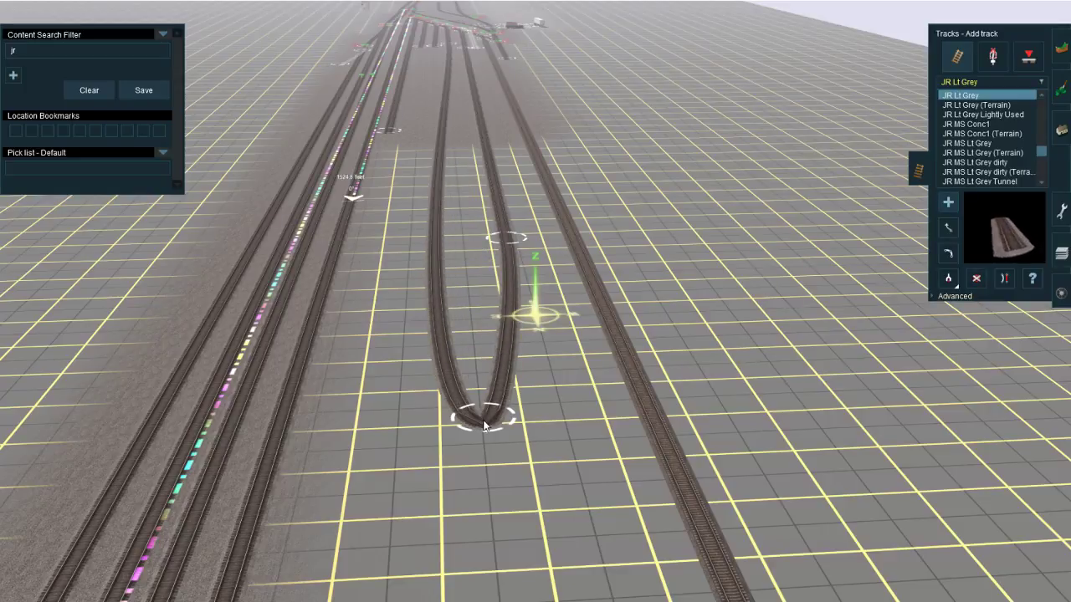
{"action": "right_click", "coordinate": [471, 535]}
{"action": "left_click_drag", "start_coordinate": [484, 425], "coordinate": [548, 443]}
{"action": "key", "text": "Left"}
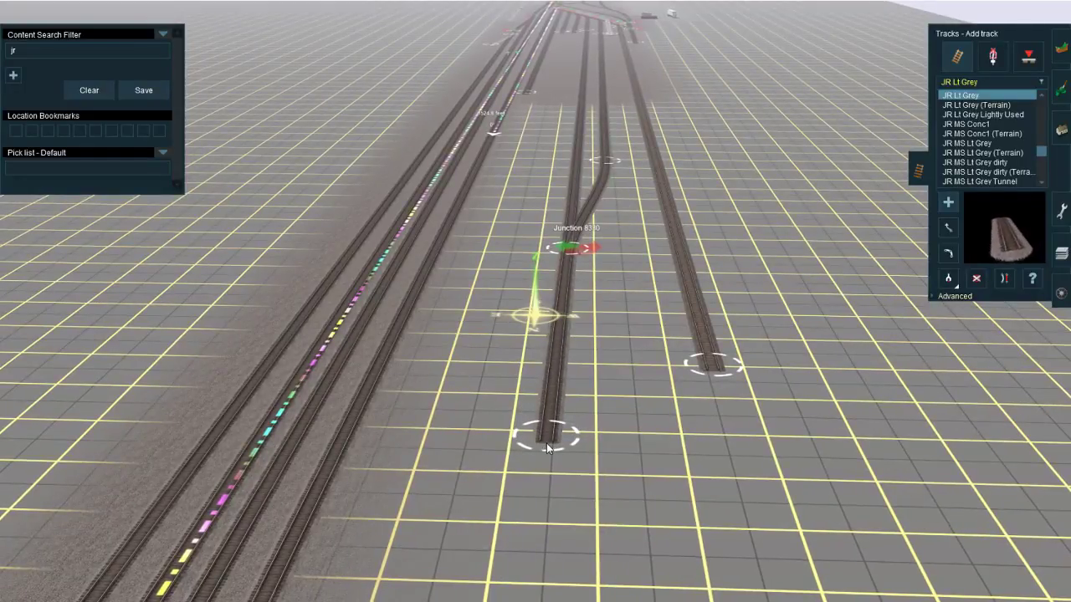
{"action": "key", "text": "s"}
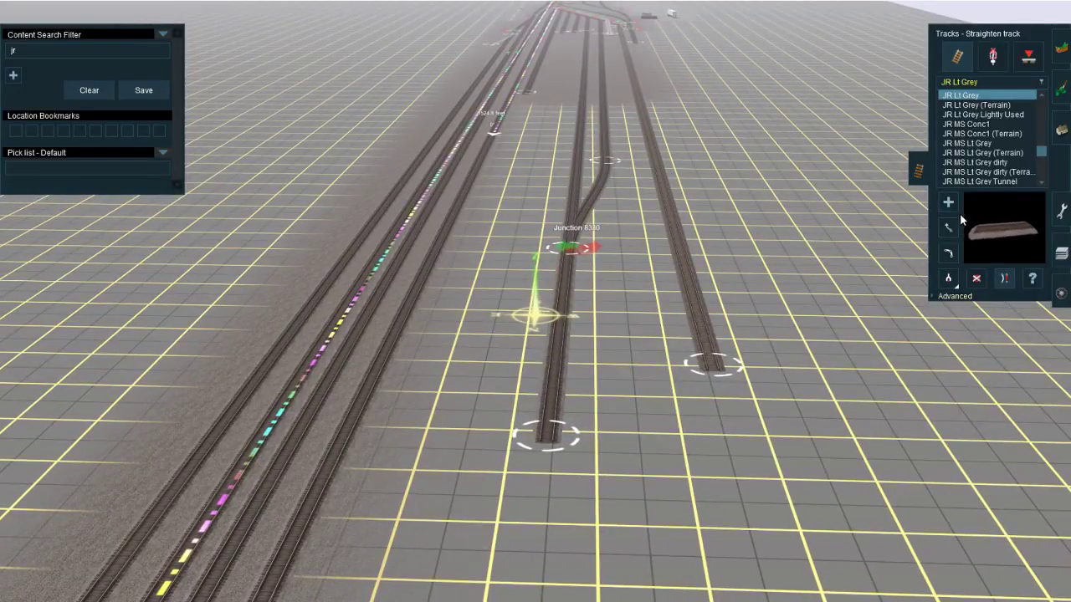
Step: Try to extend the short stub beside the main-line tracks northward toward the new lead
{"action": "right_click", "coordinate": [562, 173]}
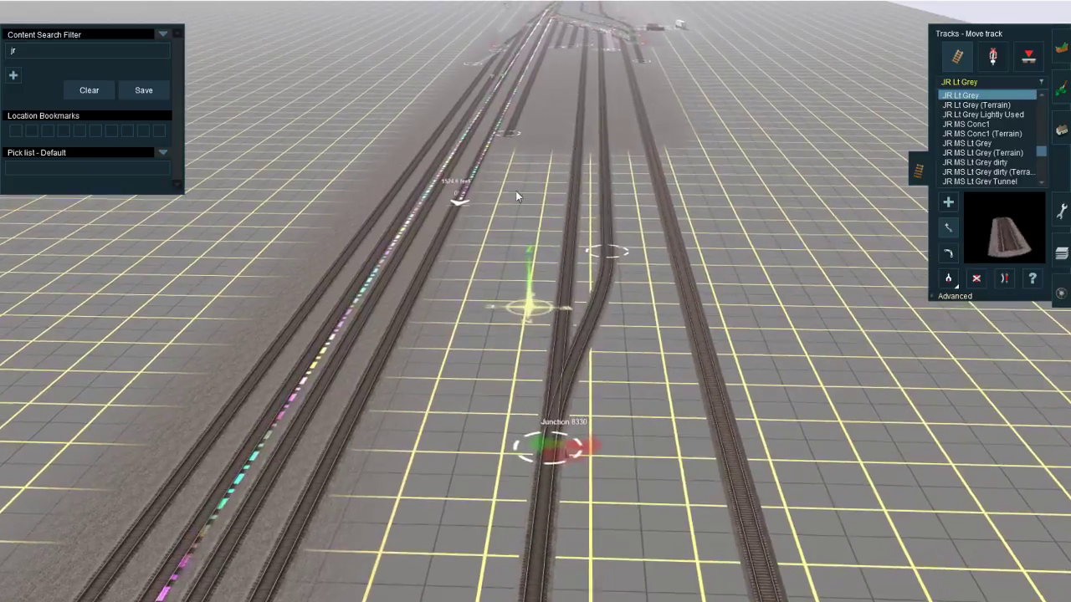
{"action": "key", "text": "a"}
{"action": "left_click_drag", "start_coordinate": [510, 142], "coordinate": [514, 254]}
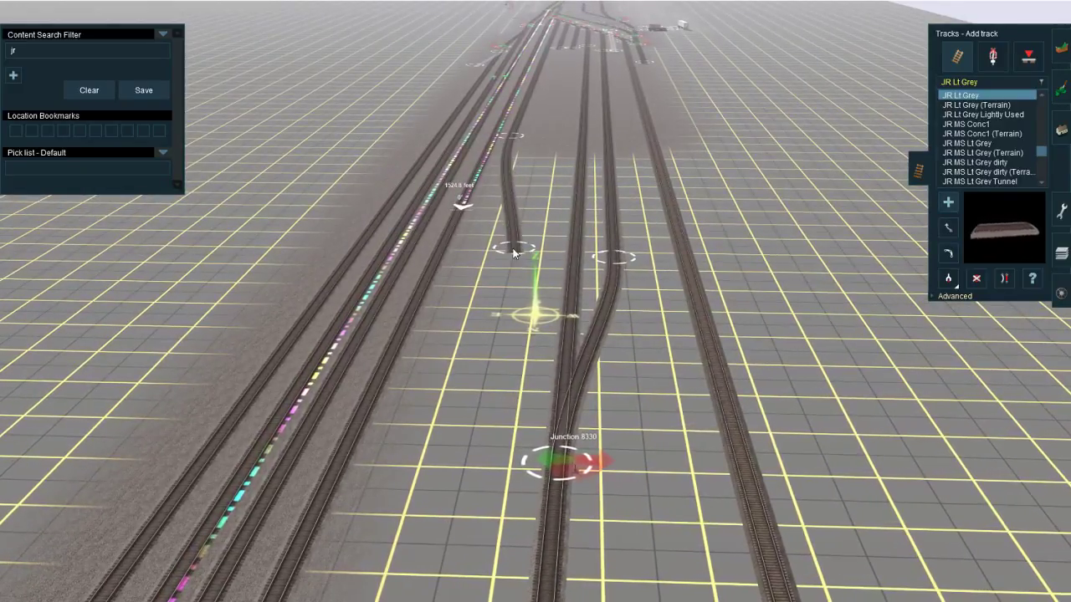
Step: Lay a connecting track from the ruler's end on the track beside the main line across to the yard lead
{"action": "right_click", "coordinate": [469, 368]}
{"action": "left_click_drag", "start_coordinate": [464, 322], "coordinate": [537, 348]}
{"action": "right_click", "coordinate": [552, 435]}
{"action": "right_click", "coordinate": [559, 440]}
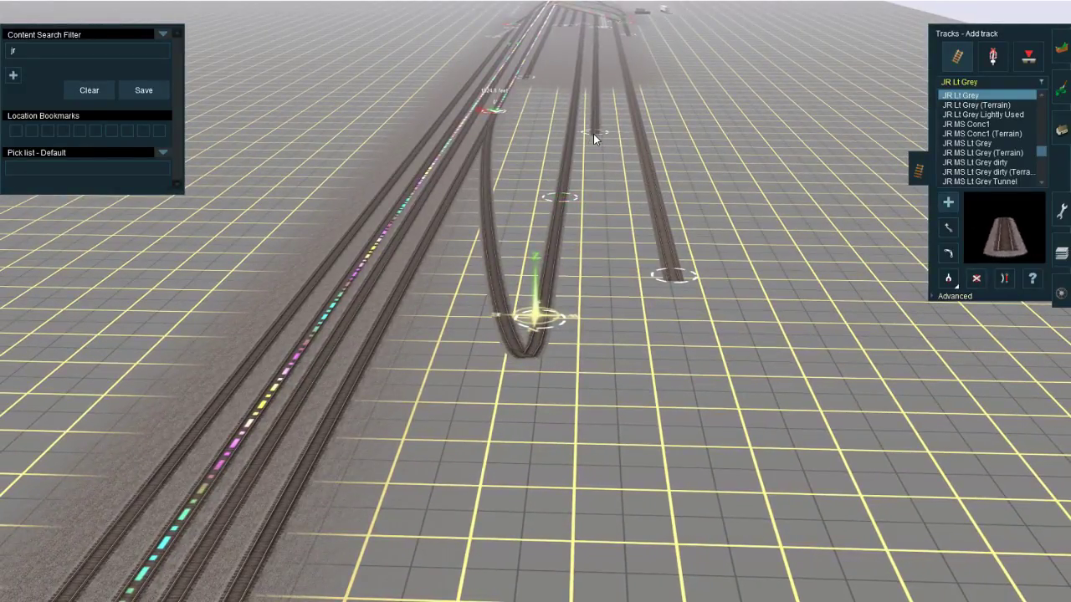
Step: Extend the yard track between the lead and the outer track straight northward, and continue the lead beyond the connecting track
{"action": "left_click_drag", "start_coordinate": [593, 134], "coordinate": [596, 437]}
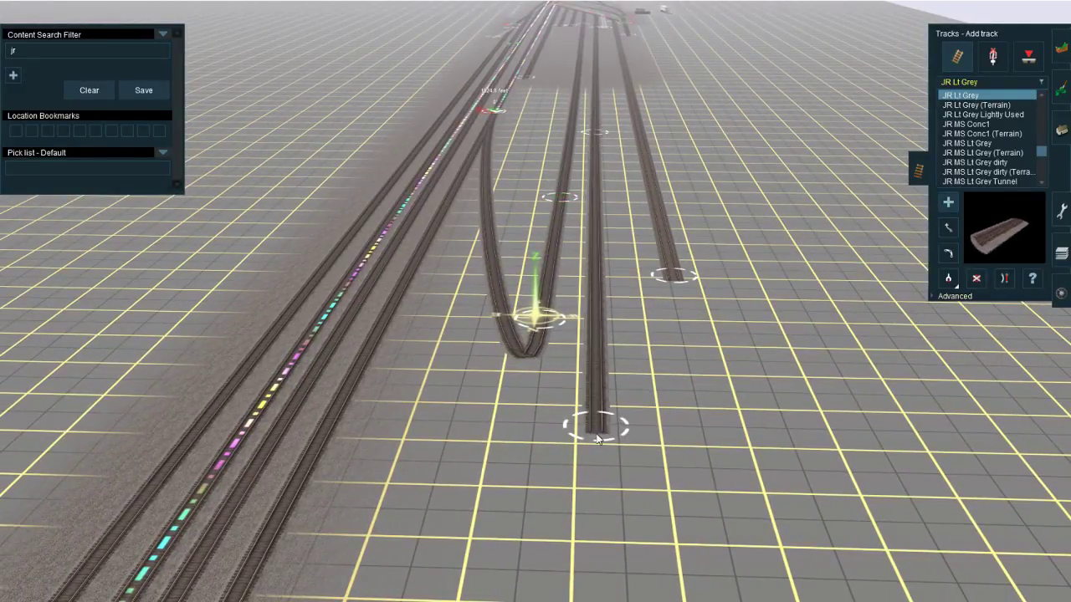
{"action": "mouse_move", "coordinate": [539, 358]}
{"action": "left_mouse_down"}
{"action": "mouse_move", "coordinate": [529, 432]}
{"action": "mouse_move", "coordinate": [508, 425]}
{"action": "mouse_move", "coordinate": [503, 439]}
{"action": "mouse_move", "coordinate": [512, 458]}
{"action": "left_mouse_up"}
{"action": "left_click", "coordinate": [523, 364]}
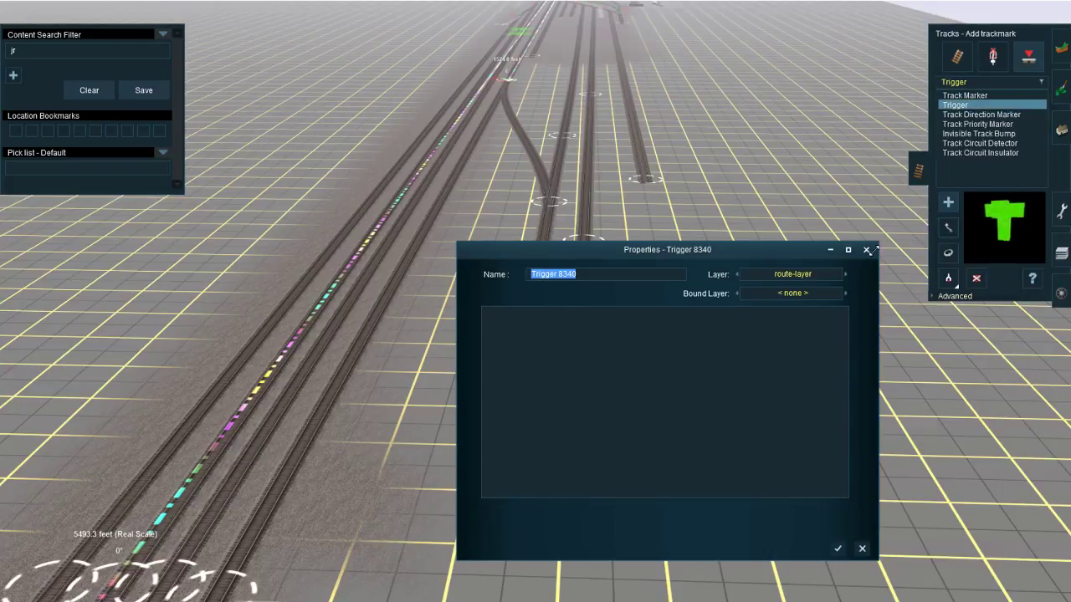
{"action": "left_click", "coordinate": [866, 249]}
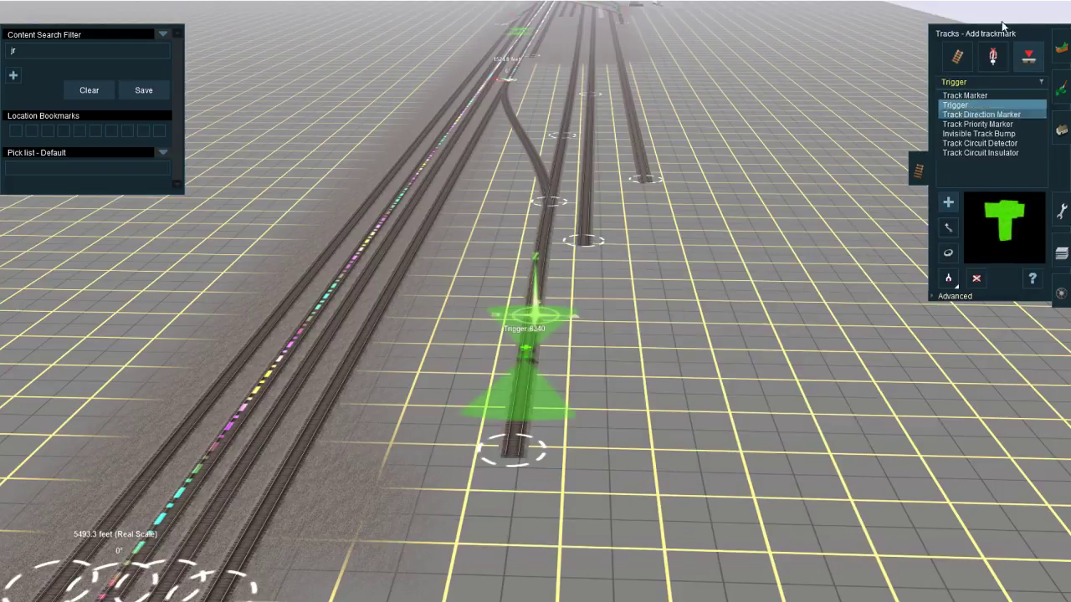
{"action": "left_click", "coordinate": [958, 54]}
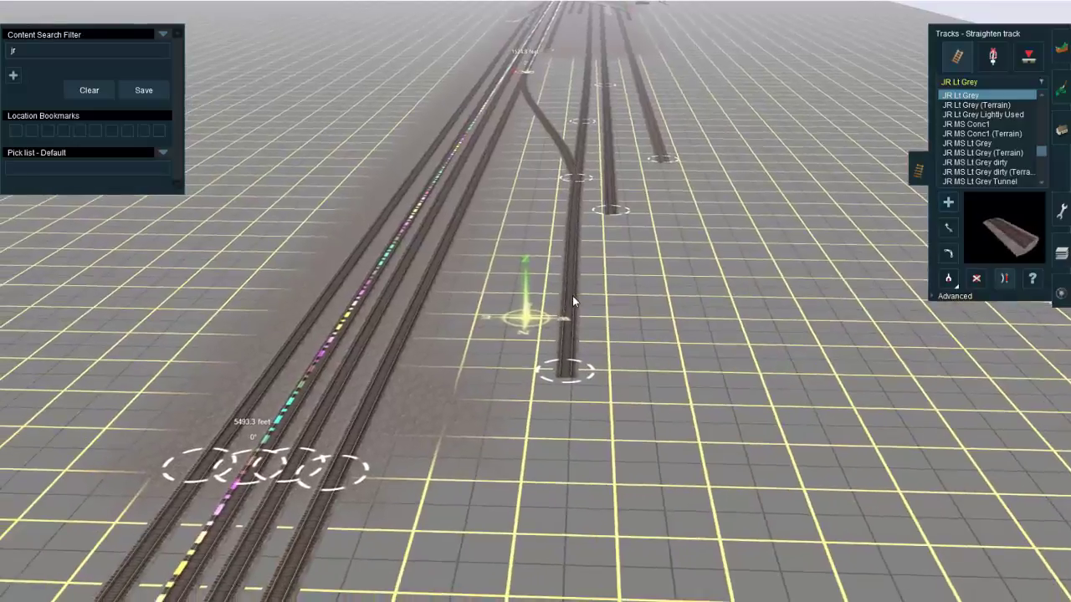
Step: Connect the end of the yard track next to the outer track to the end of the lead
{"action": "right_click", "coordinate": [576, 204]}
{"action": "right_click", "coordinate": [536, 258]}
{"action": "key", "text": "a"}
{"action": "left_click", "coordinate": [610, 296]}
{"action": "right_click", "coordinate": [570, 502]}
{"action": "left_click", "coordinate": [522, 456]}
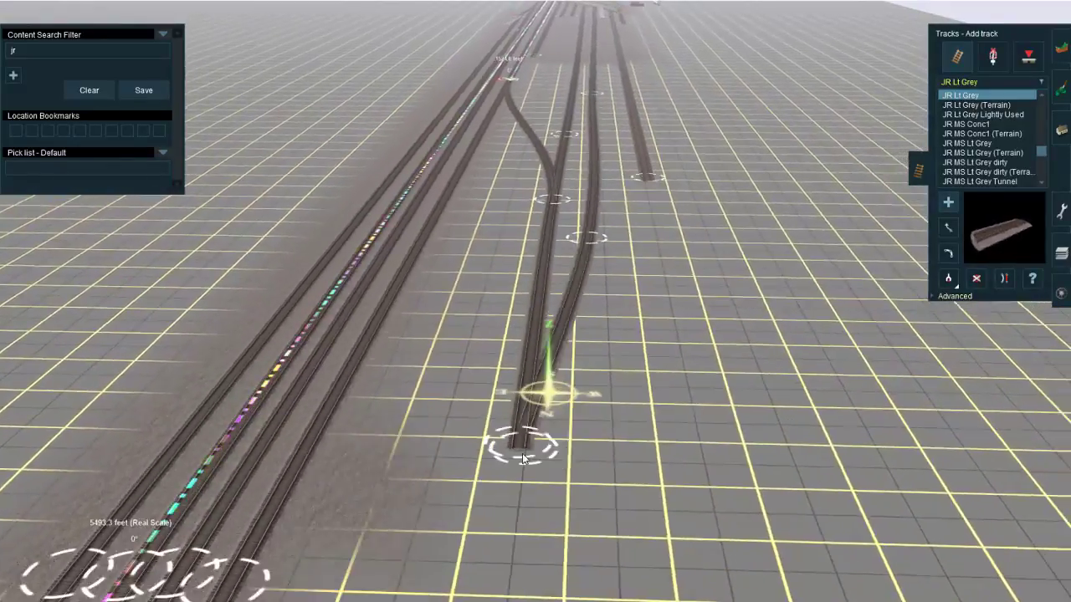
{"action": "key", "text": "s"}
{"action": "left_click", "coordinate": [583, 198]}
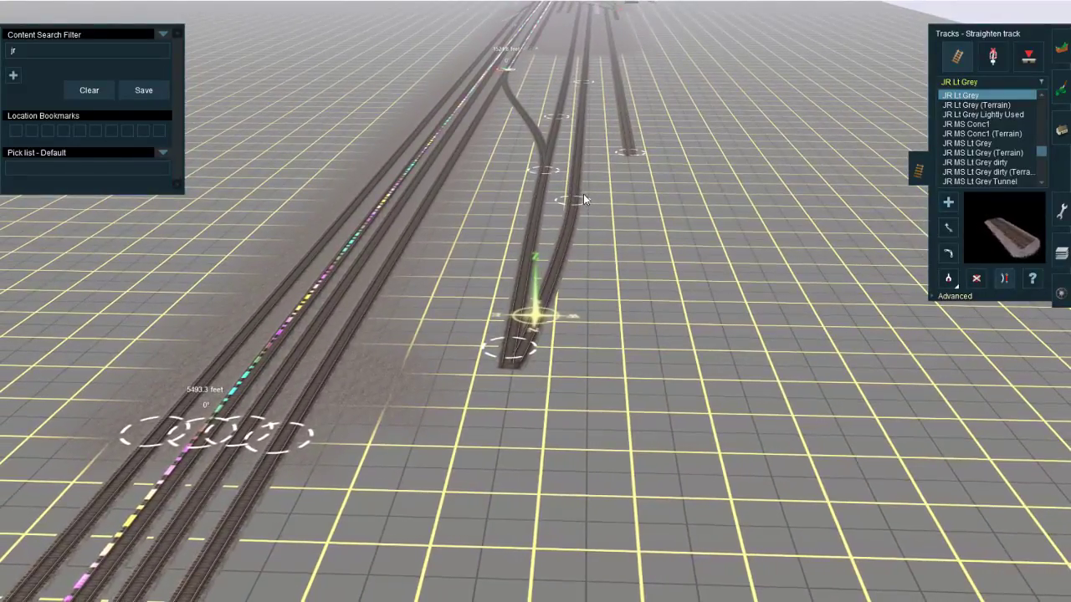
Step: Extend the lead northward beyond the new junction and switch to straightening track
{"action": "left_click", "coordinate": [513, 369]}
{"action": "right_click", "coordinate": [487, 532]}
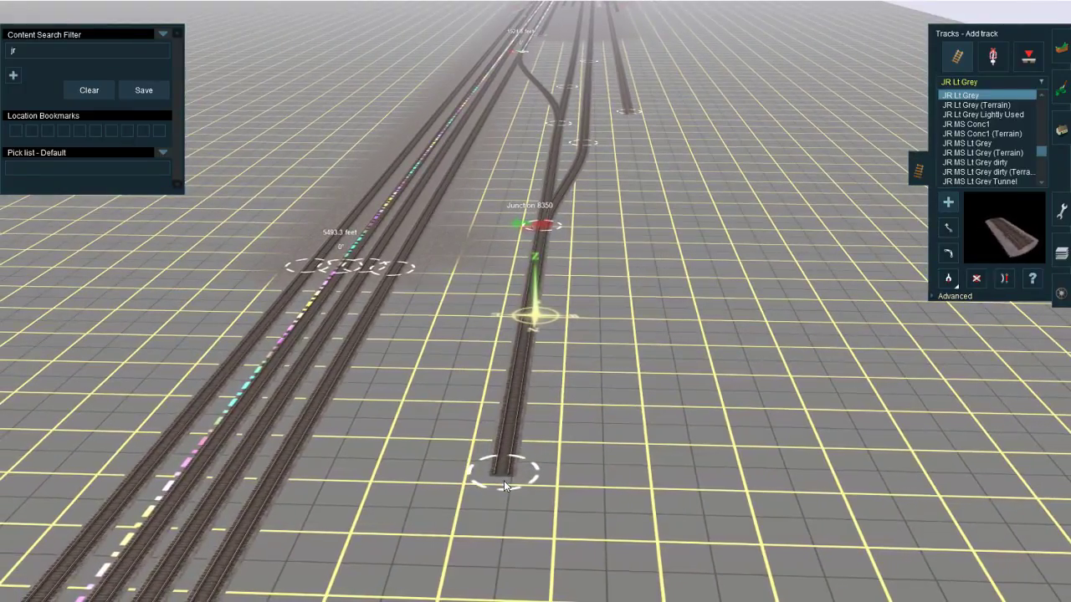
{"action": "key", "text": "s"}
Step: Inspect the new junctions, the lead and the connecting track's curve for alignment with the parallel yard tracks
{"action": "scroll", "coordinate": [535, 315], "scroll_direction": "up", "scroll_amount": 5}
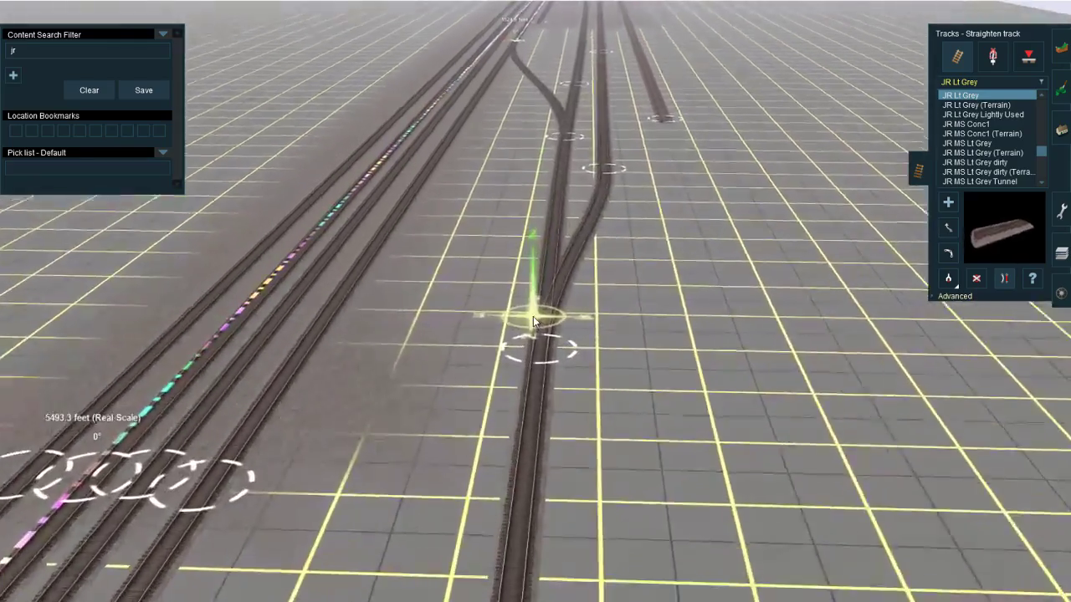
{"action": "right_click", "coordinate": [560, 154]}
{"action": "right_click", "coordinate": [515, 393]}
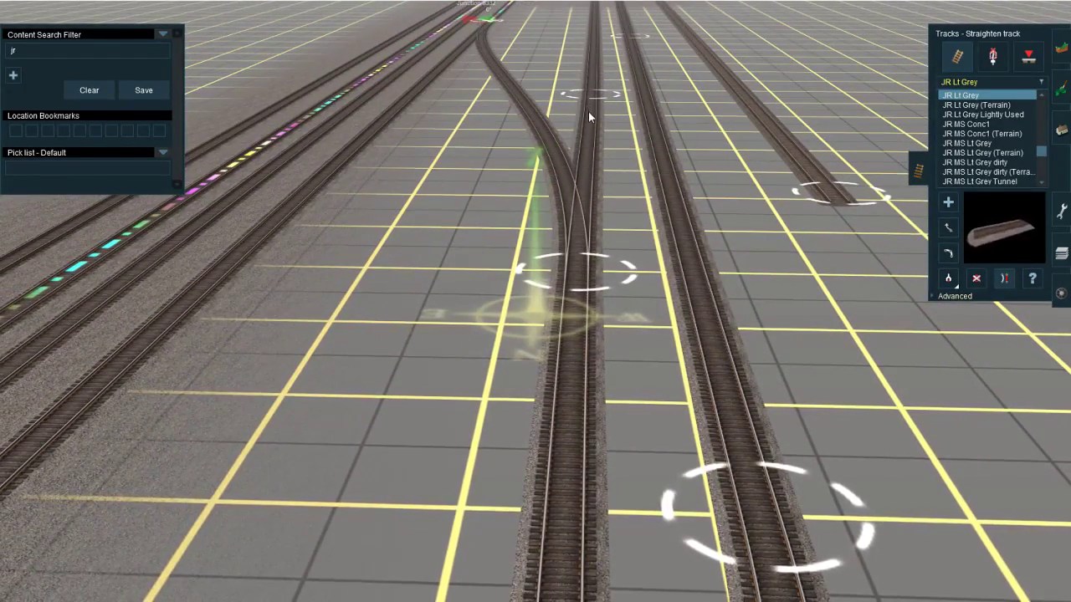
{"action": "right_click", "coordinate": [588, 111]}
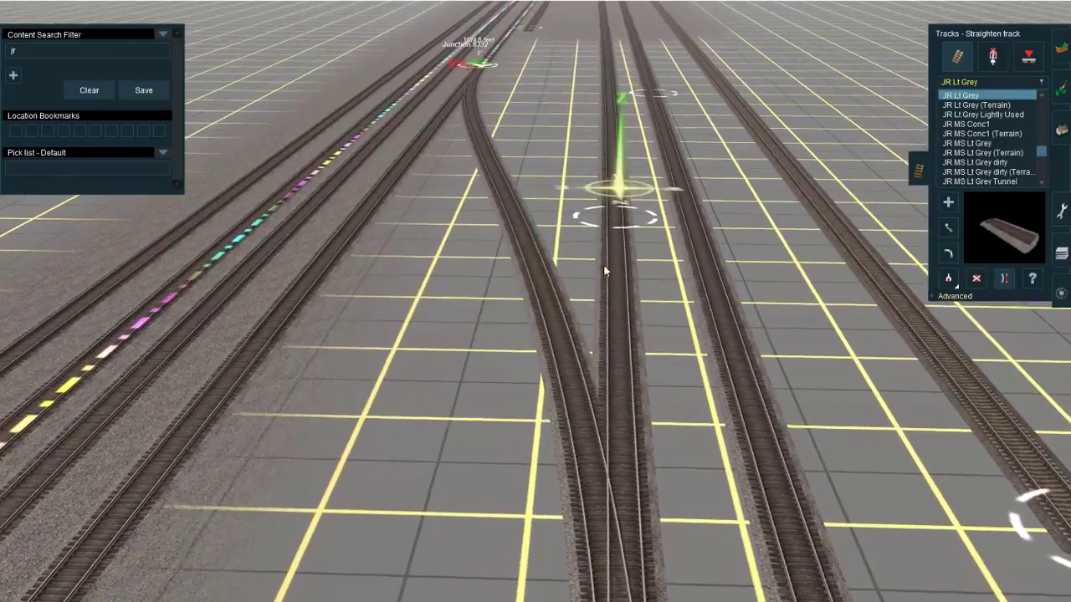
{"action": "scroll", "coordinate": [603, 264], "scroll_direction": "down", "scroll_amount": 3}
{"action": "right_click", "coordinate": [452, 285]}
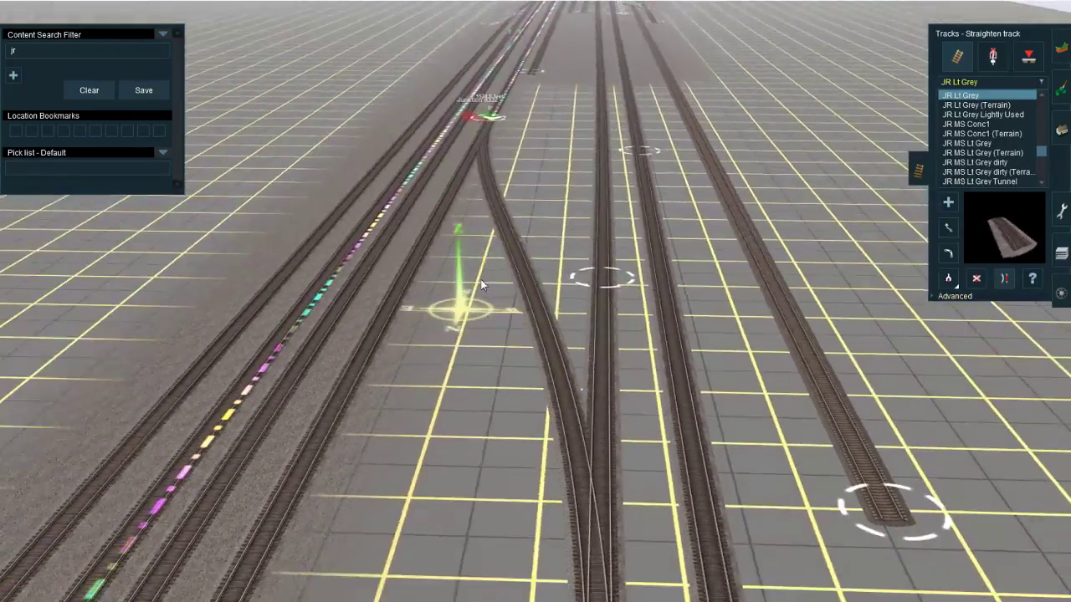
{"action": "right_click", "coordinate": [604, 274]}
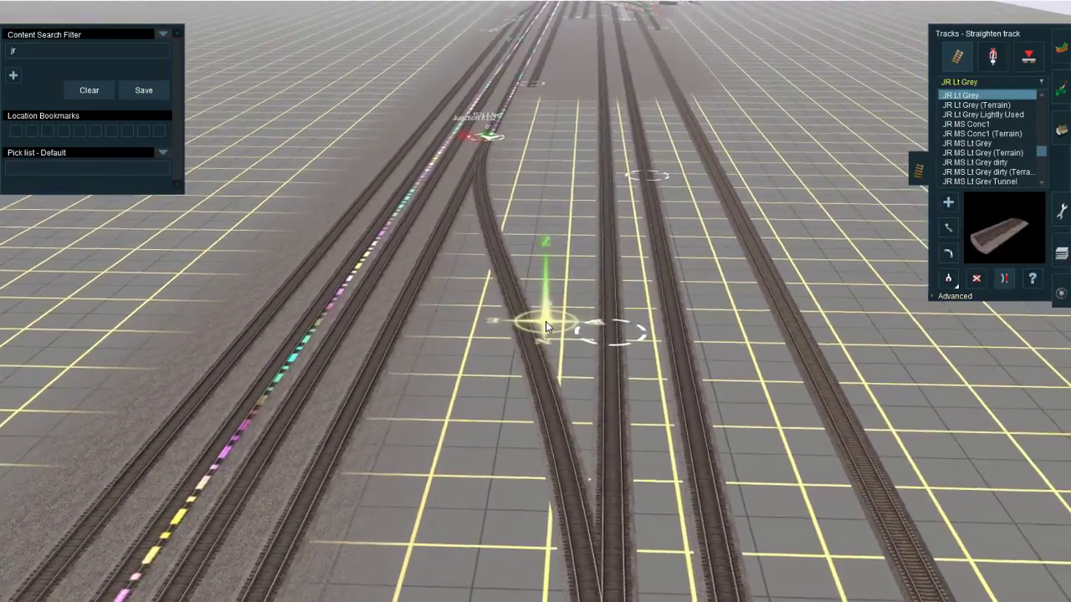
{"action": "right_click", "coordinate": [555, 321]}
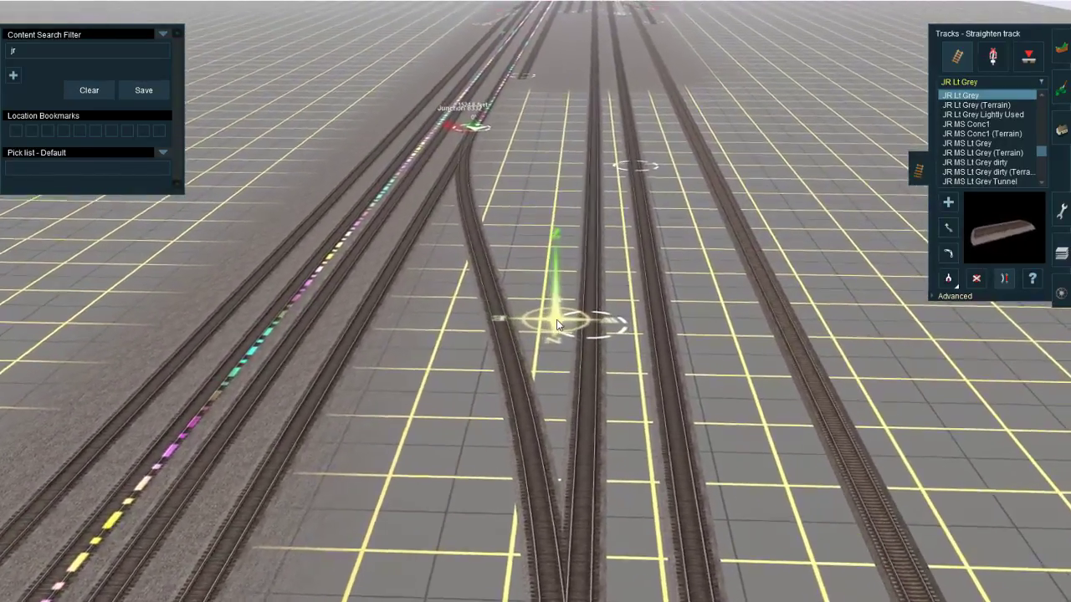
Step: Move the spline point beside the lead where the connecting track diverges slightly northward and check its alignment from several angles
{"action": "key", "text": "m"}
{"action": "left_click_drag", "start_coordinate": [577, 324], "coordinate": [555, 349]}
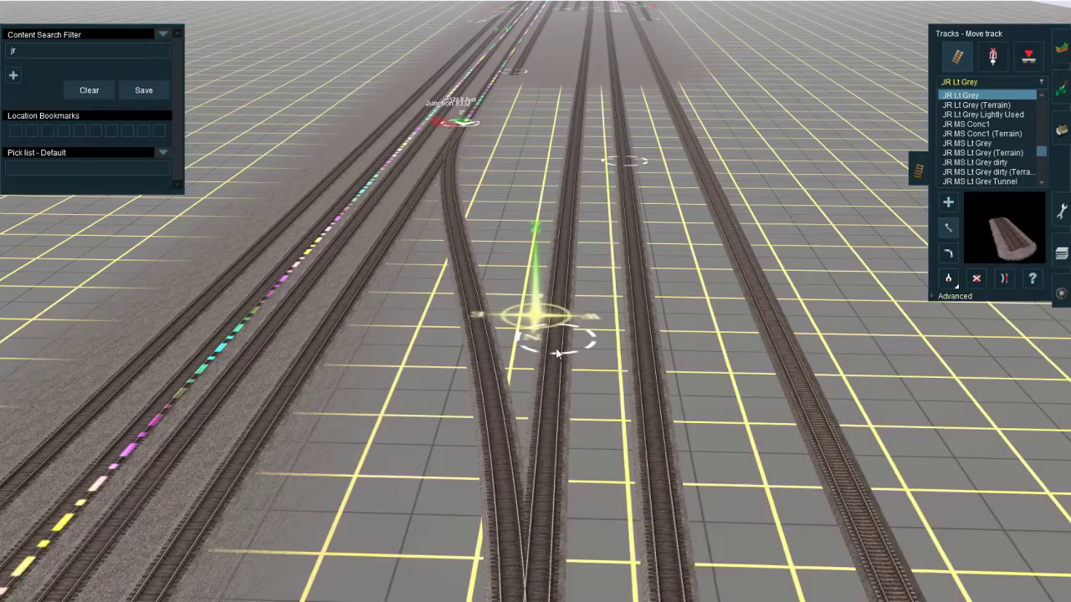
{"action": "scroll", "coordinate": [556, 356], "scroll_direction": "down", "scroll_amount": 3}
{"action": "right_click", "coordinate": [535, 396]}
{"action": "right_click", "coordinate": [512, 325]}
{"action": "right_click", "coordinate": [559, 318]}
{"action": "key", "text": "Right"}
{"action": "key", "text": "Down"}
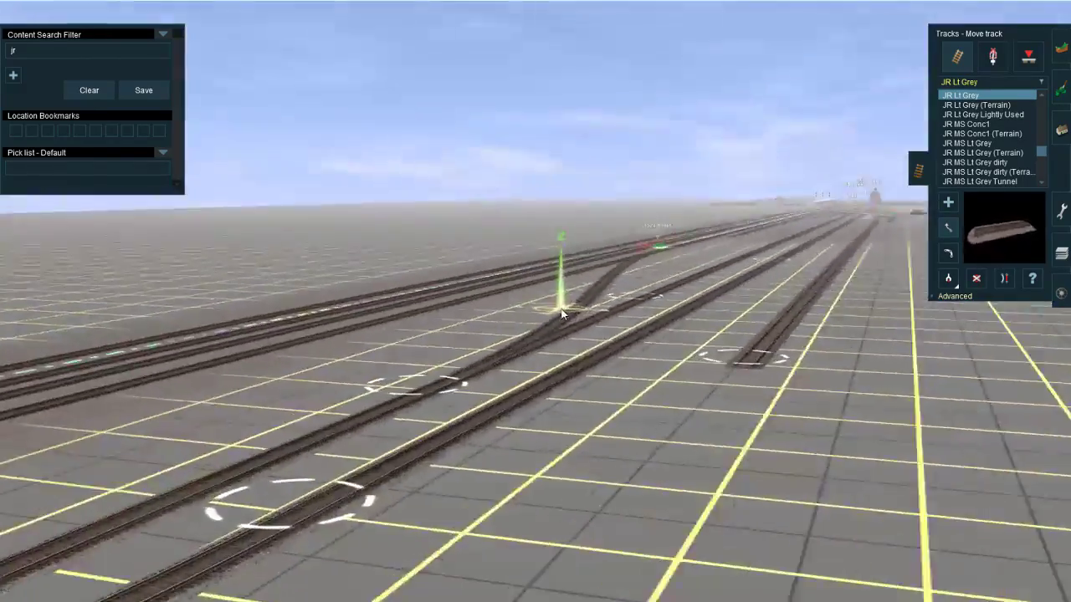
{"action": "key", "text": "Left"}
{"action": "key", "text": "Up"}
{"action": "right_click", "coordinate": [557, 308]}
{"action": "right_click", "coordinate": [535, 307]}
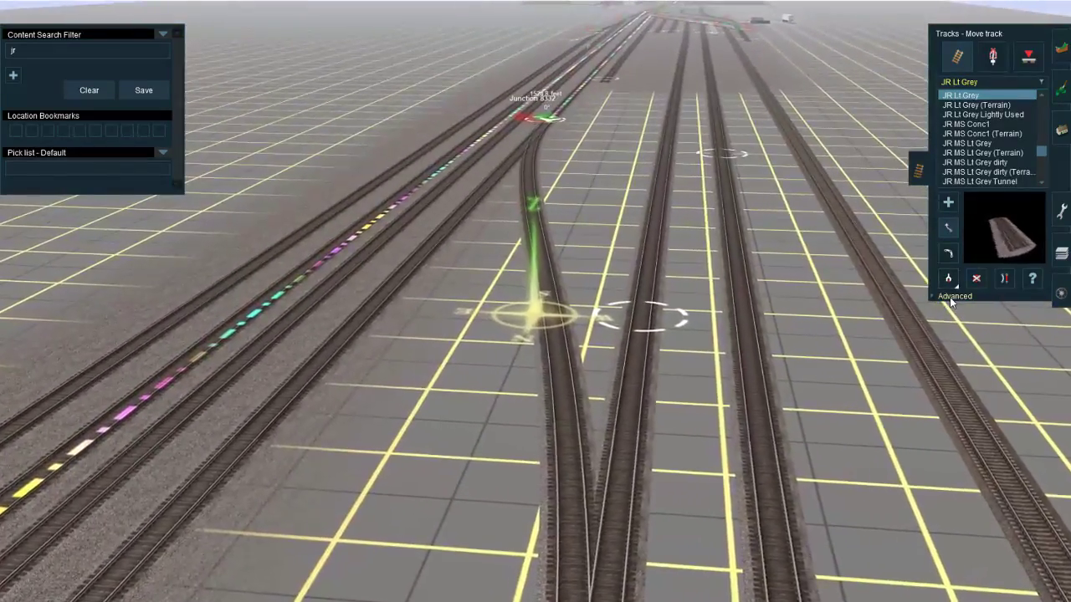
Step: Insert two spline points on the connecting track, one near its southern junction and one farther north along the diagonal
{"action": "left_click", "coordinate": [949, 300]}
{"action": "key", "text": "Up"}
{"action": "left_click", "coordinate": [1002, 318]}
{"action": "right_click", "coordinate": [514, 177]}
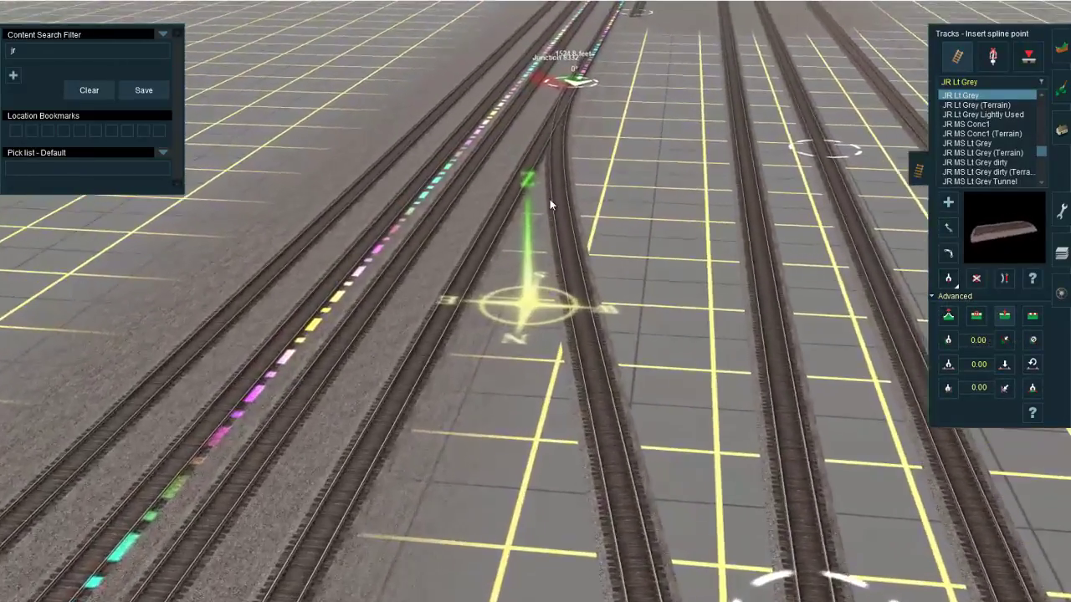
{"action": "left_click", "coordinate": [564, 193]}
{"action": "right_click", "coordinate": [598, 372]}
{"action": "right_click", "coordinate": [555, 490]}
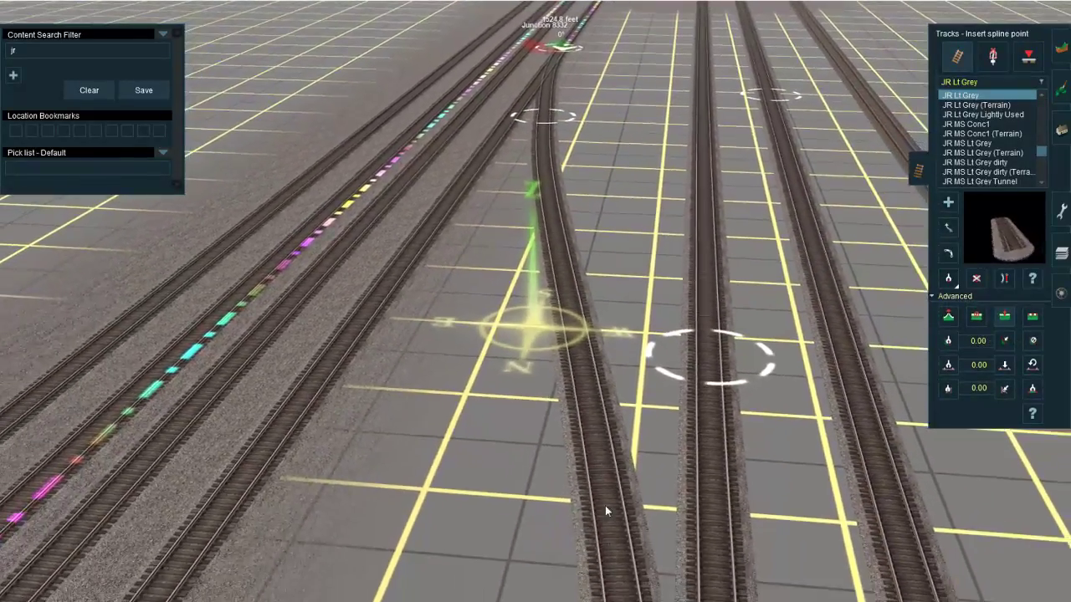
{"action": "left_click", "coordinate": [610, 513]}
Step: Straighten the connecting track between the inserted spline points and adjust the northern point where it meets the lead
{"action": "key", "text": "s"}
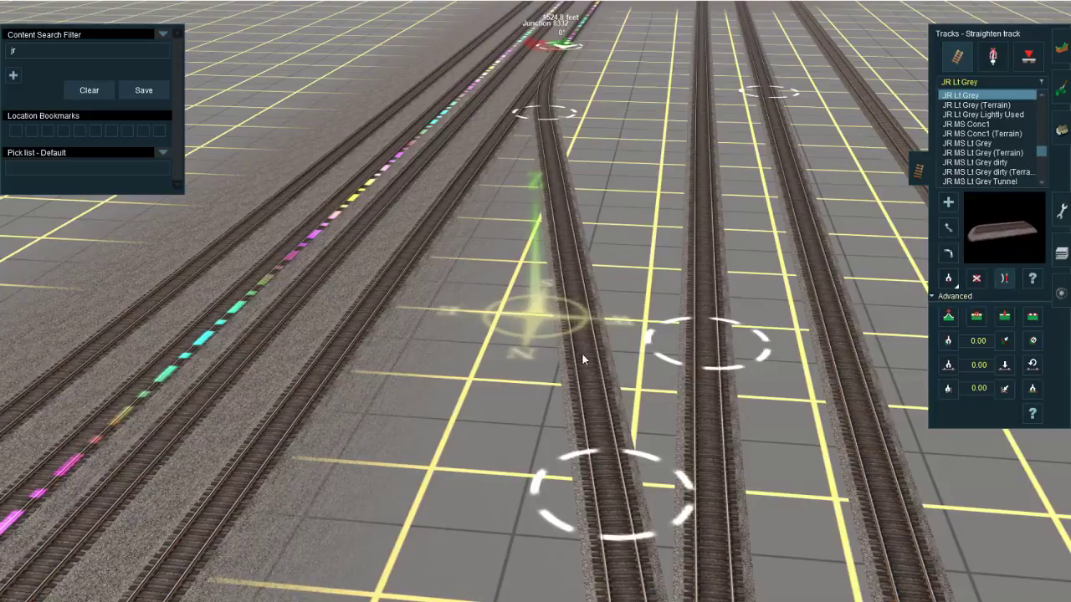
{"action": "right_click", "coordinate": [577, 497]}
{"action": "right_click", "coordinate": [537, 352]}
{"action": "key", "text": "m"}
{"action": "left_click_drag", "start_coordinate": [570, 309], "coordinate": [569, 339]}
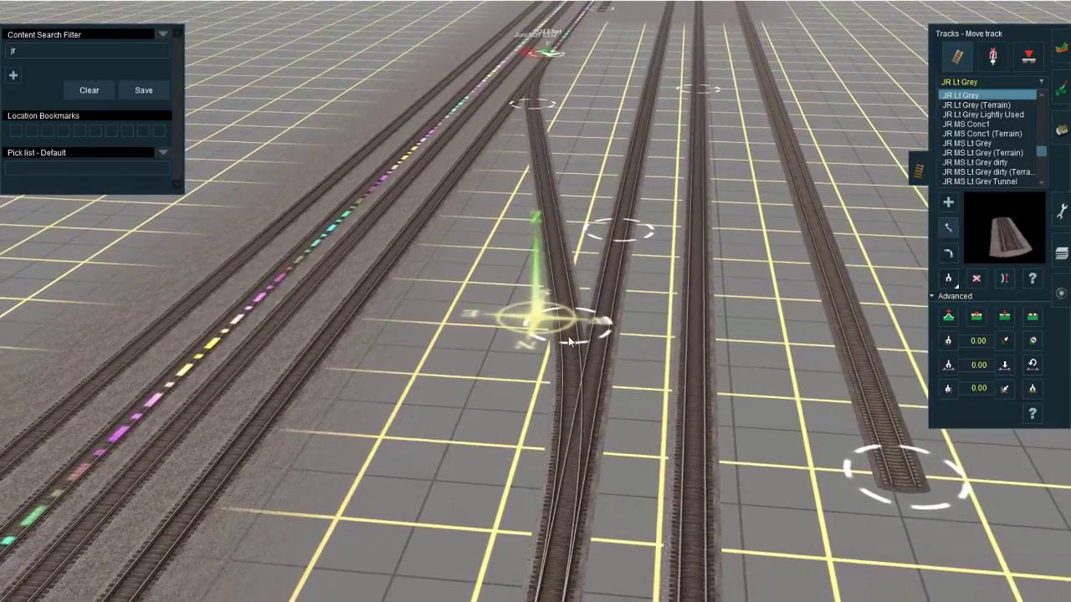
Step: Extend the yard track beside the main northward to just past the connecting track's southern junction
{"action": "right_click", "coordinate": [562, 199]}
{"action": "right_click", "coordinate": [559, 150]}
{"action": "key", "text": "a"}
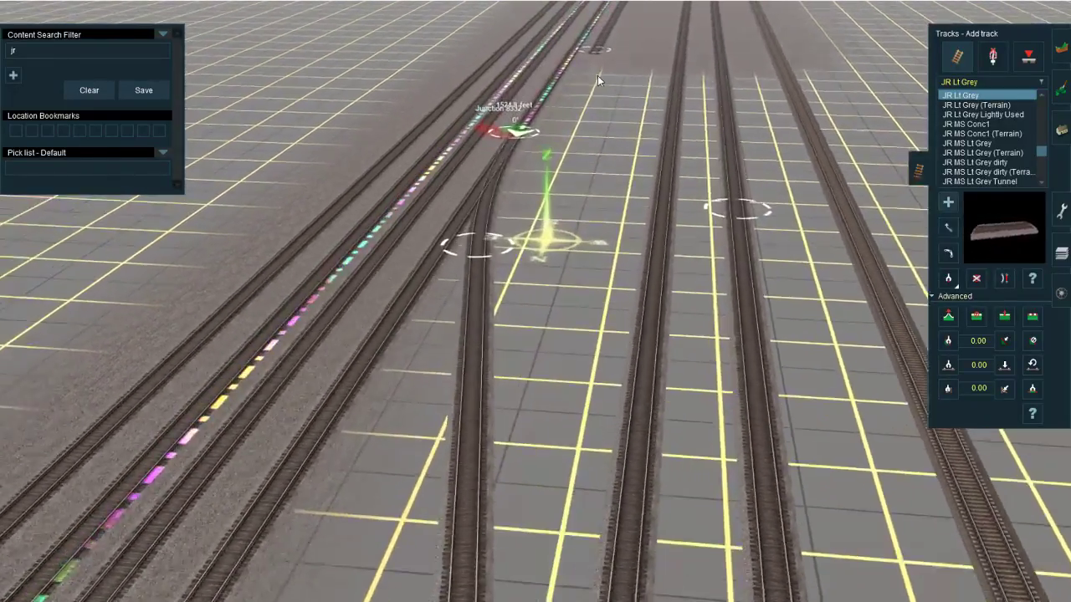
{"action": "left_click", "coordinate": [508, 207]}
{"action": "right_click", "coordinate": [522, 230]}
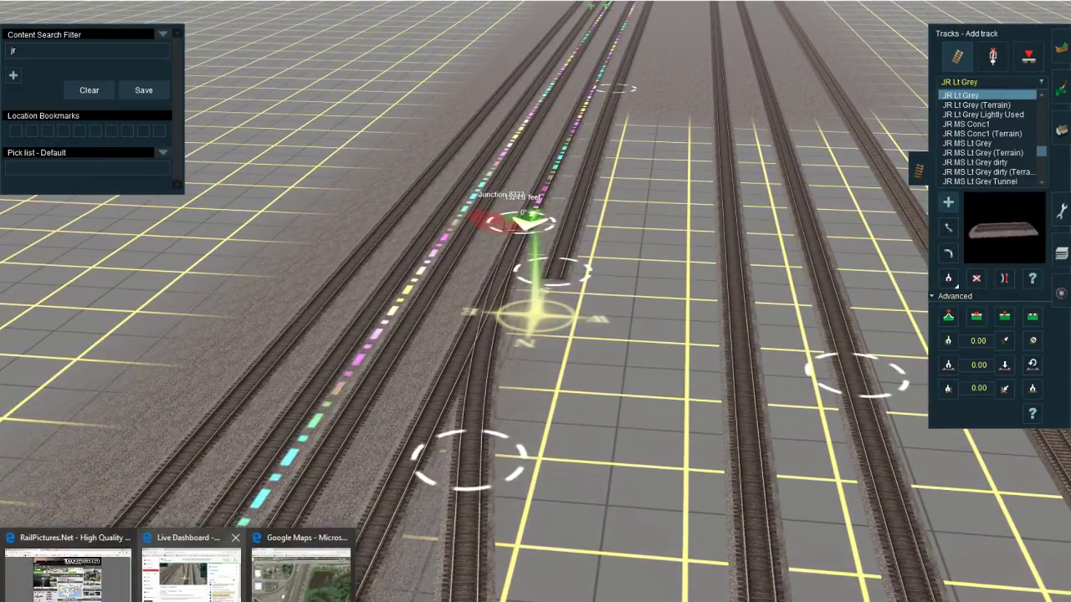
Step: Examine the Google Maps satellite view at closer zoom for how the yard tracks join the ladder
{"action": "left_click", "coordinate": [301, 569]}
{"action": "left_click_drag", "start_coordinate": [469, 474], "coordinate": [511, 401]}
{"action": "scroll", "coordinate": [603, 352], "scroll_direction": "up", "scroll_amount": 2}
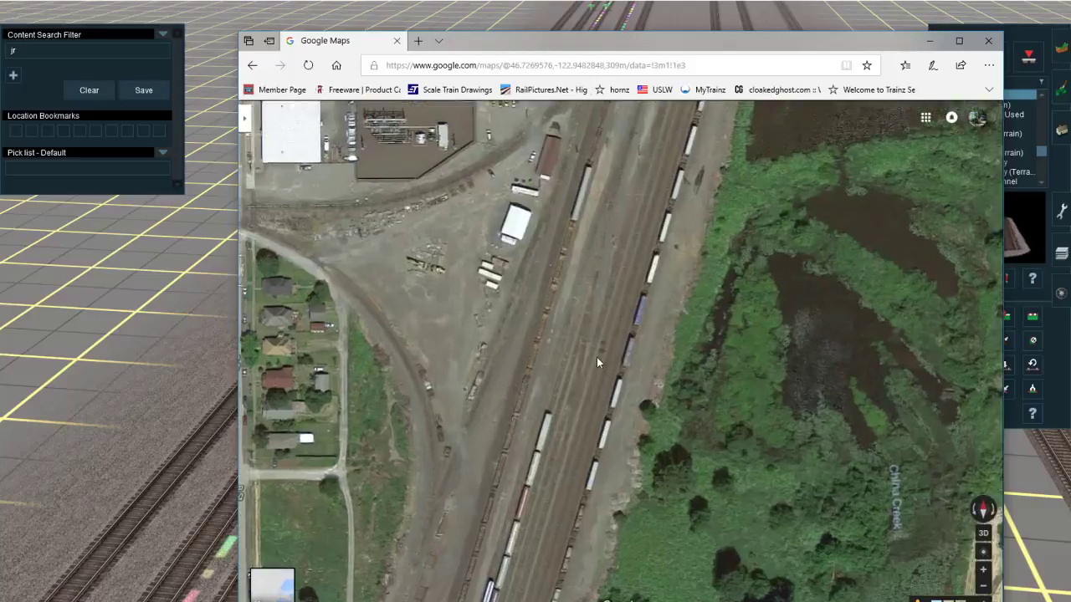
{"action": "scroll", "coordinate": [596, 361], "scroll_direction": "up", "scroll_amount": 1}
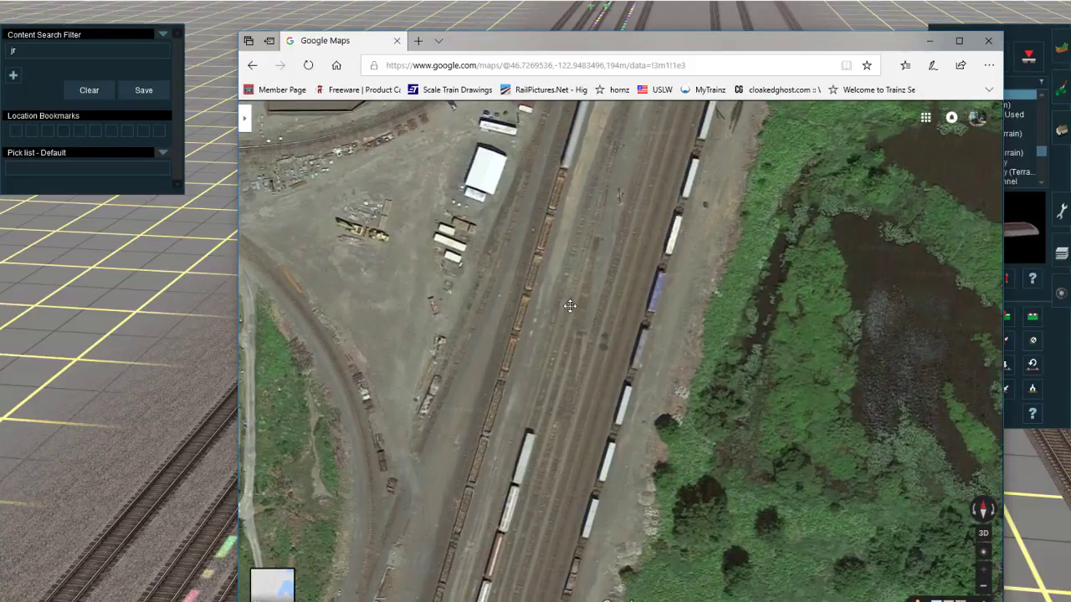
{"action": "left_click_drag", "start_coordinate": [570, 291], "coordinate": [569, 326]}
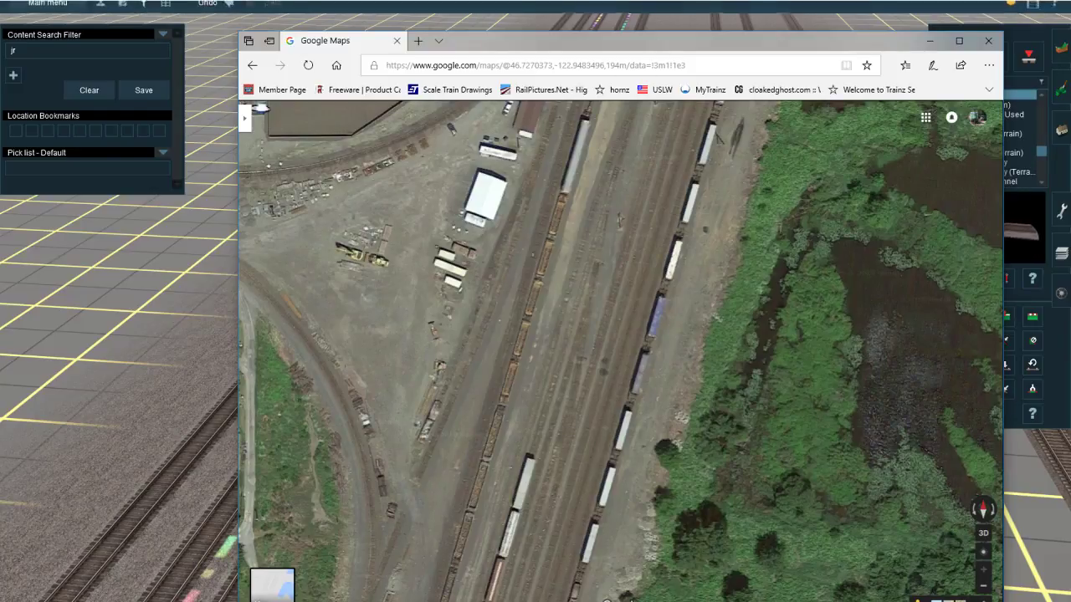
{"action": "key", "text": "alt+Tab"}
Step: Rotate the Google Maps satellite view to face south and compare the ladder with the route's track layout
{"action": "right_click", "coordinate": [515, 442]}
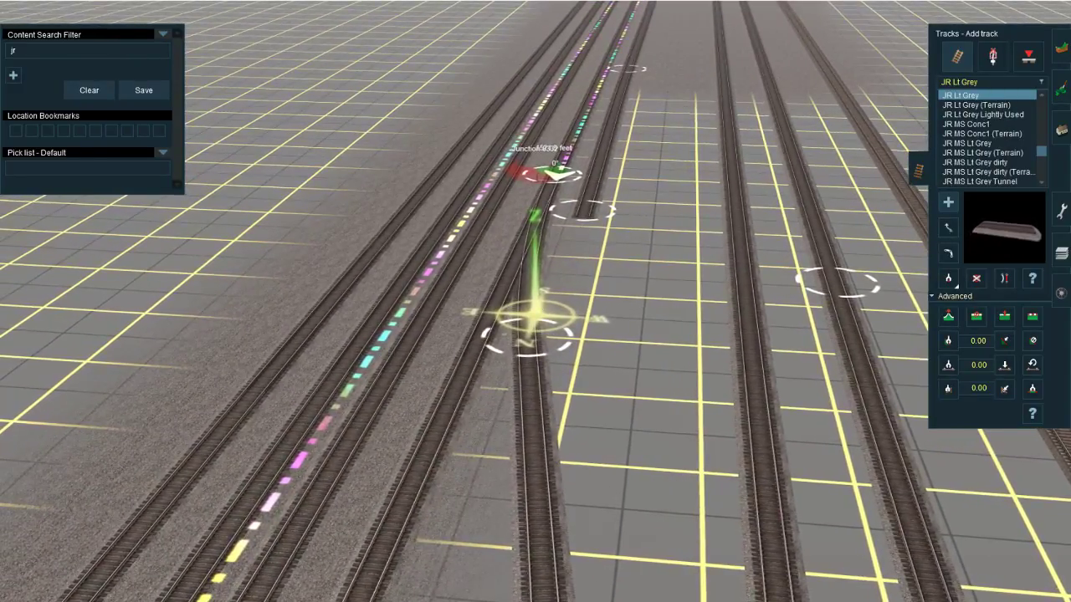
{"action": "left_click", "coordinate": [291, 577]}
{"action": "left_click_drag", "start_coordinate": [513, 380], "coordinate": [518, 364]}
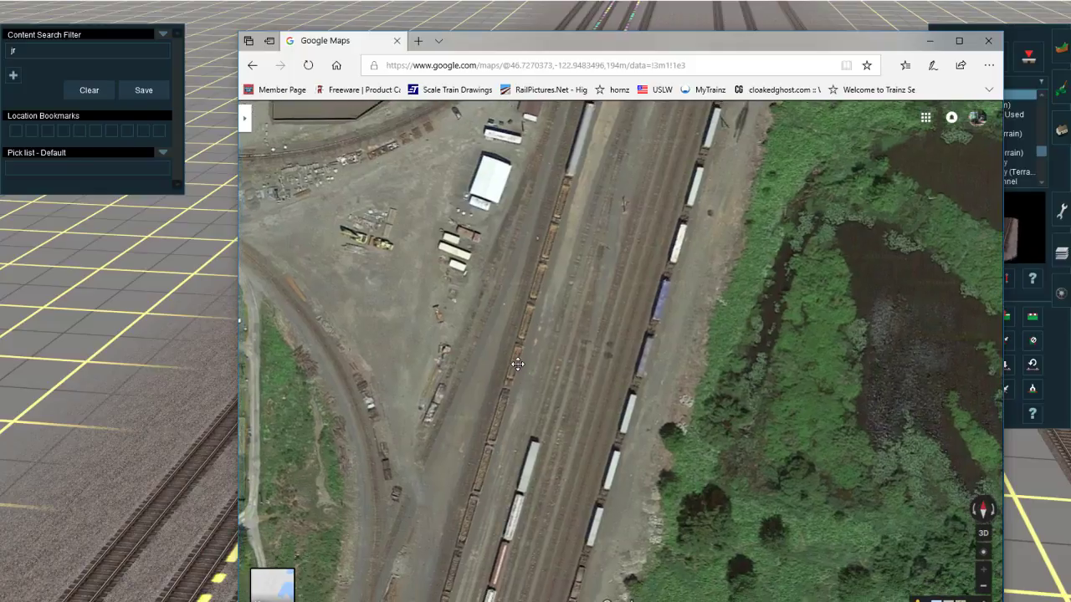
{"action": "left_click", "coordinate": [992, 511]}
{"action": "left_click", "coordinate": [993, 511]}
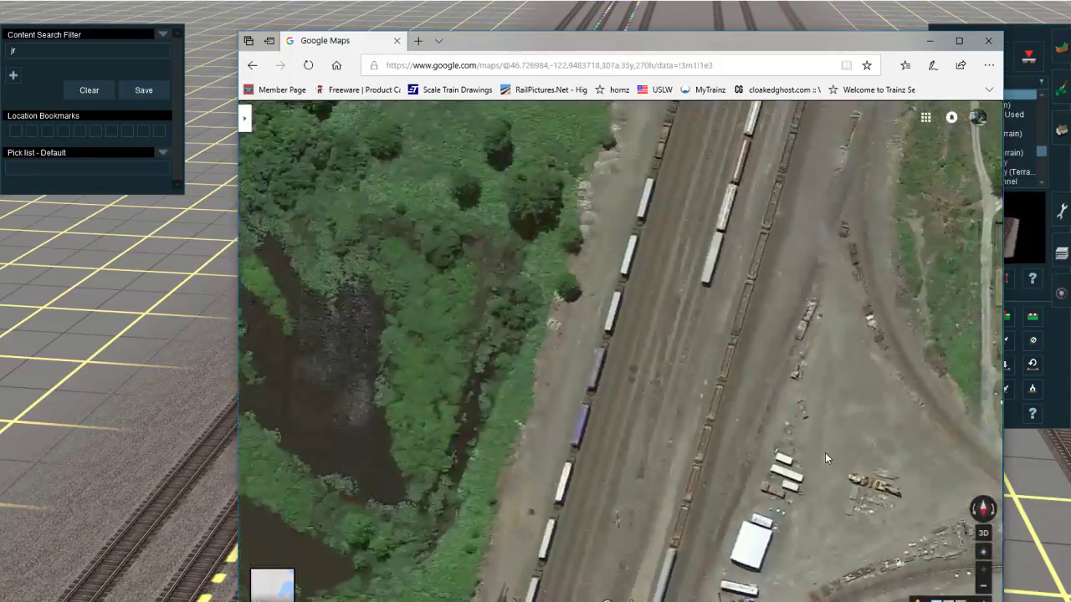
{"action": "left_click_drag", "start_coordinate": [772, 347], "coordinate": [772, 341]}
{"action": "left_click", "coordinate": [929, 41]}
{"action": "right_click", "coordinate": [603, 275]}
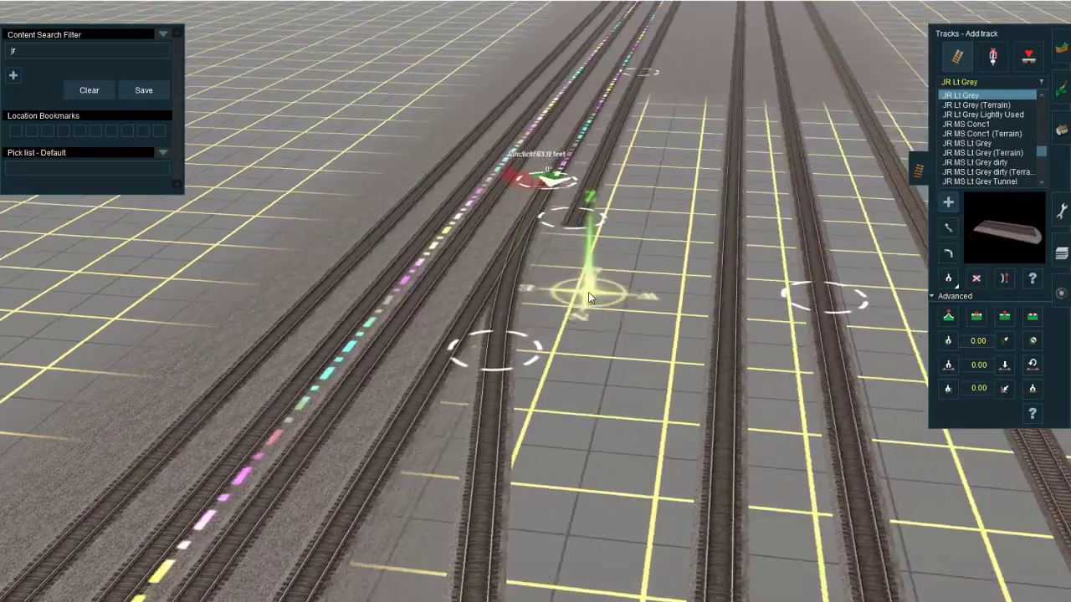
Step: Connect the end of the yard track beside the main to the diagonal connecting track and switch to straightening track
{"action": "key", "text": "Left"}
{"action": "key", "text": "Up"}
{"action": "key", "text": "Left"}
{"action": "right_click_drag", "start_coordinate": [586, 351], "coordinate": [533, 339]}
{"action": "mouse_move", "coordinate": [292, 594]}
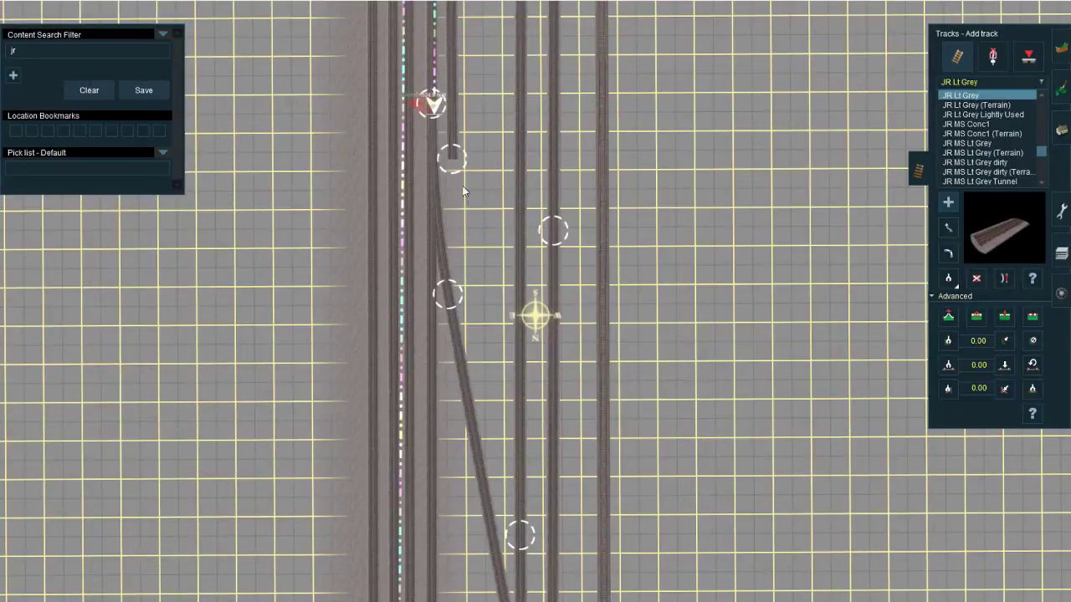
{"action": "left_click_drag", "start_coordinate": [457, 167], "coordinate": [454, 328]}
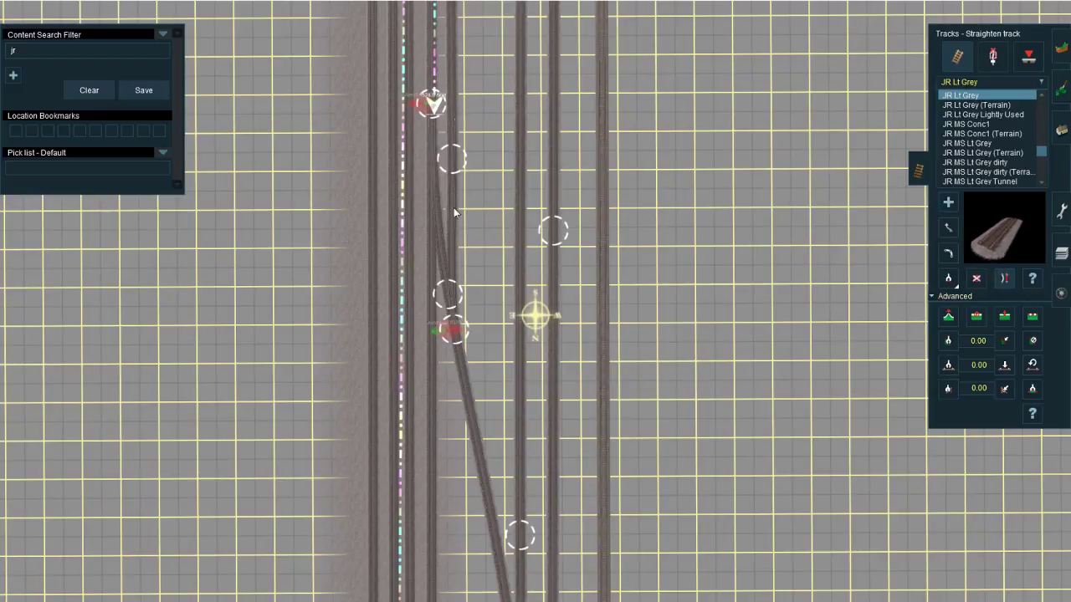
{"action": "right_click_drag", "start_coordinate": [463, 366], "coordinate": [558, 309]}
{"action": "scroll", "coordinate": [481, 318], "scroll_direction": "up", "scroll_amount": 5}
{"action": "key", "text": "Down"}
Step: Move the new ladder junction and the yard track's adjoining spline point slightly northward to smooth the turnout curve
{"action": "key", "text": "Down"}
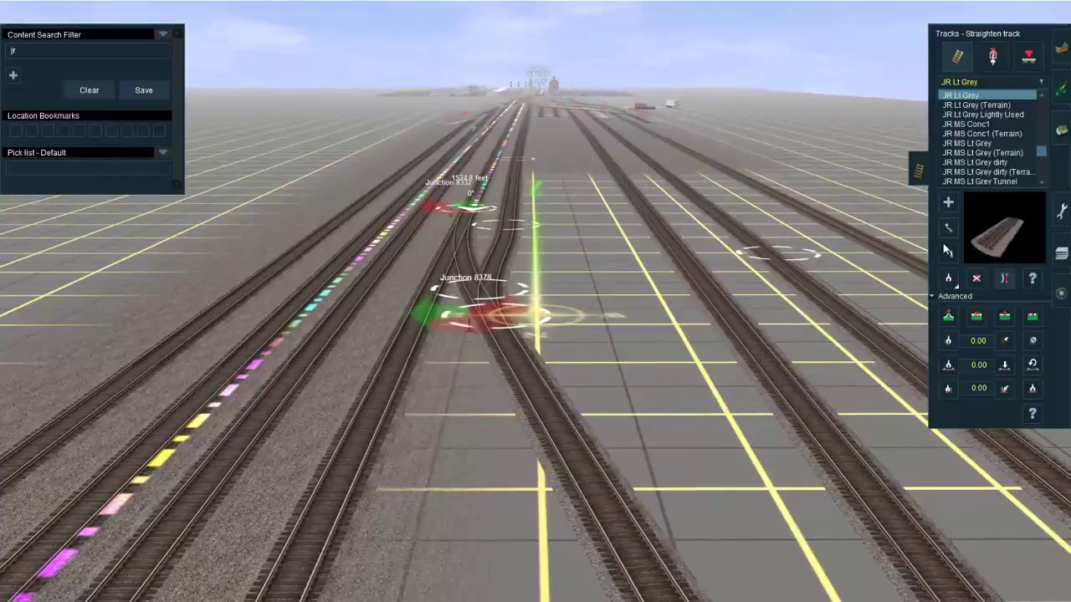
{"action": "key", "text": "Up"}
{"action": "left_click", "coordinate": [955, 232]}
{"action": "key", "text": "Down"}
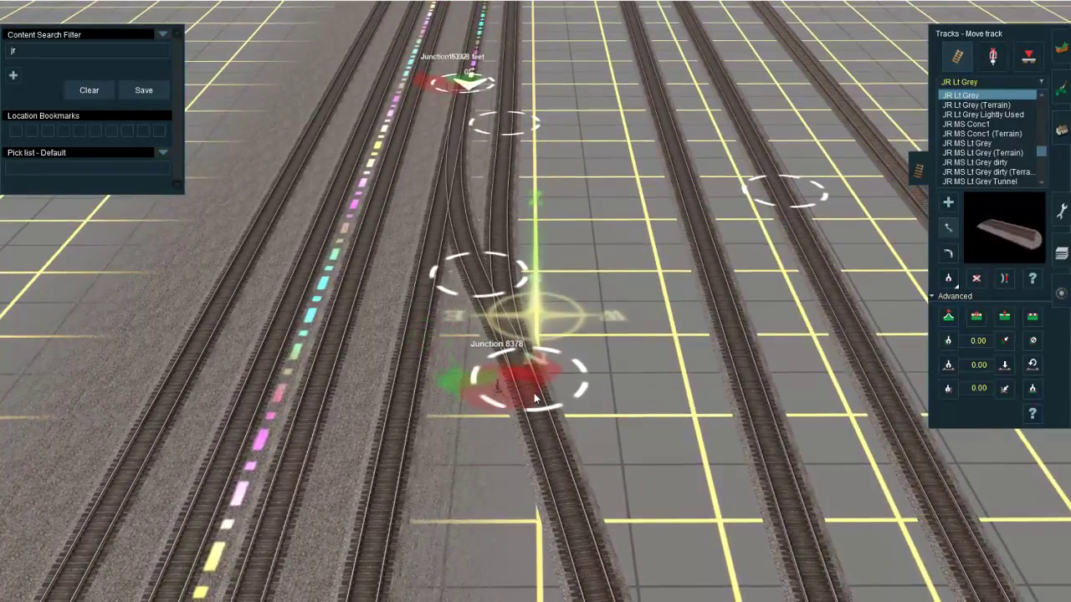
{"action": "left_click_drag", "start_coordinate": [516, 429], "coordinate": [538, 328]}
{"action": "right_click", "coordinate": [518, 443]}
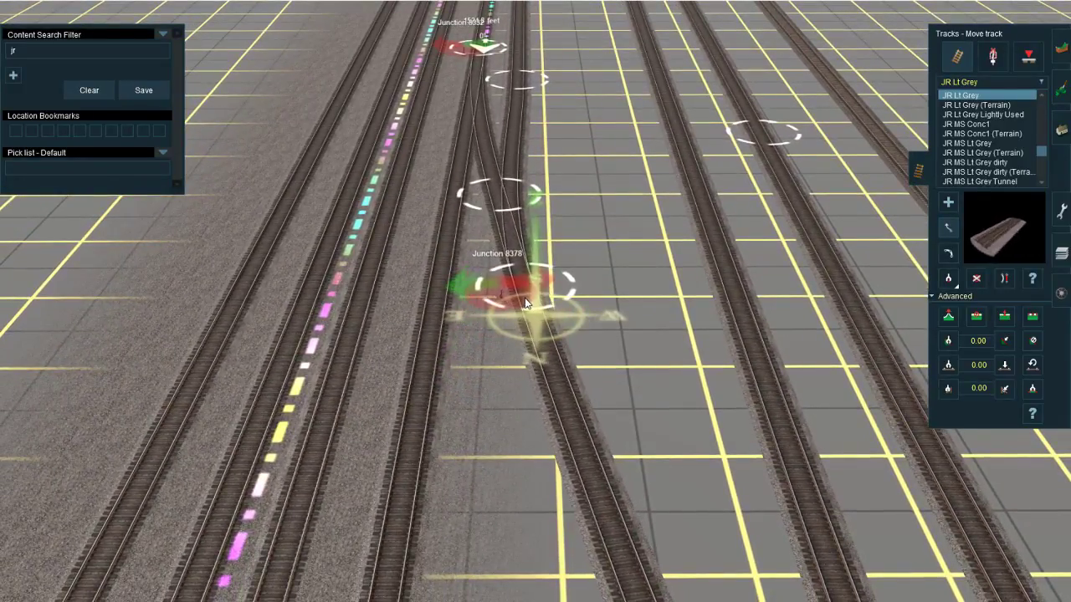
{"action": "left_click_drag", "start_coordinate": [515, 94], "coordinate": [510, 99]}
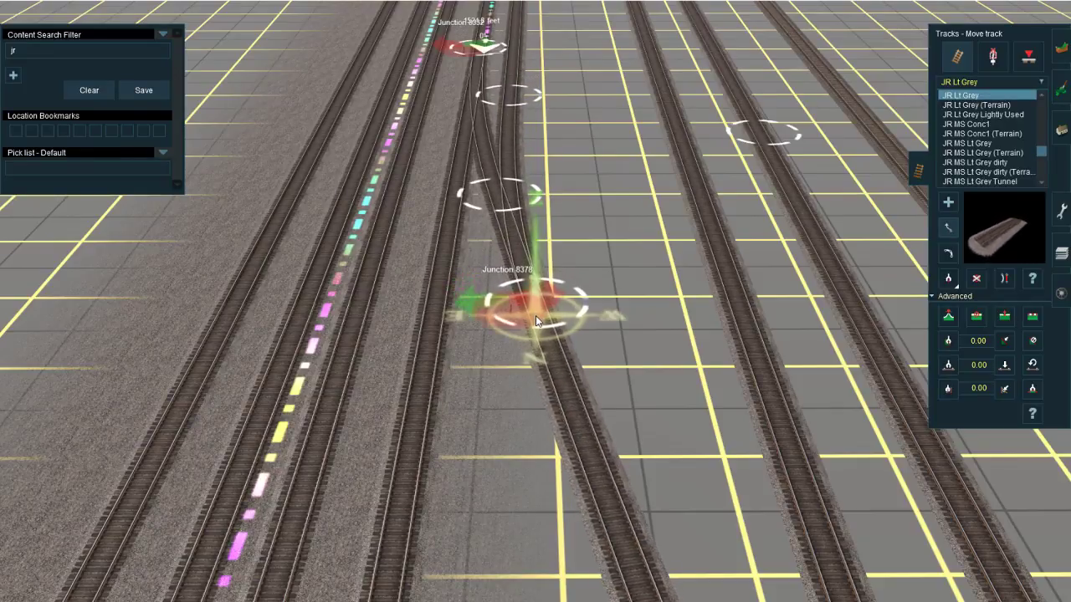
{"action": "left_click_drag", "start_coordinate": [535, 316], "coordinate": [533, 316]}
{"action": "scroll", "coordinate": [533, 316], "scroll_direction": "down", "scroll_amount": 10}
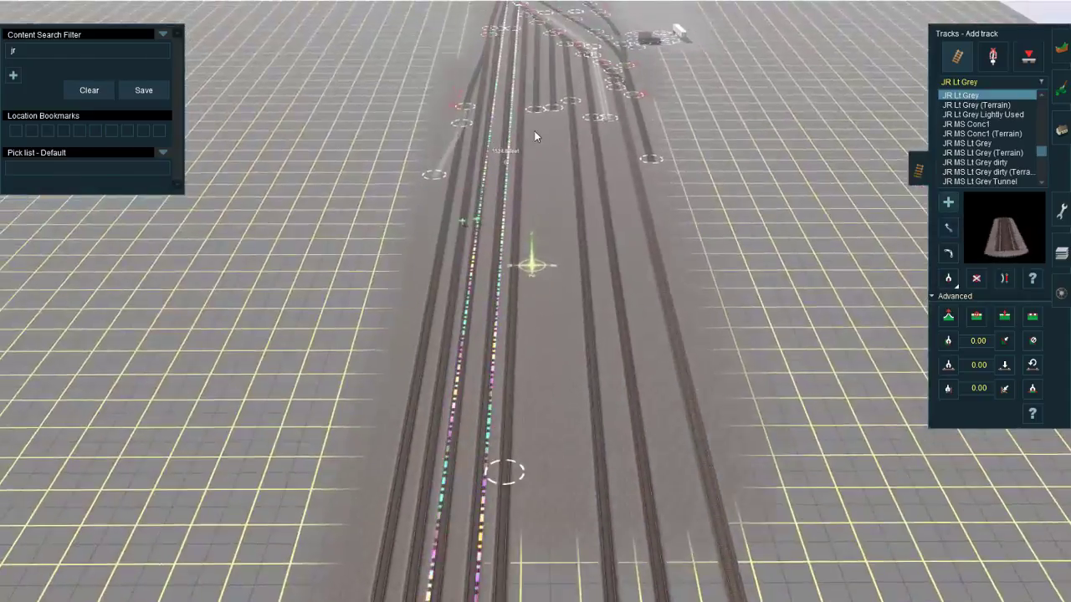
Step: Lay another parallel yard track northward from the southern yard ladder to near the diagonal connecting track and straighten it
{"action": "right_click", "coordinate": [526, 465]}
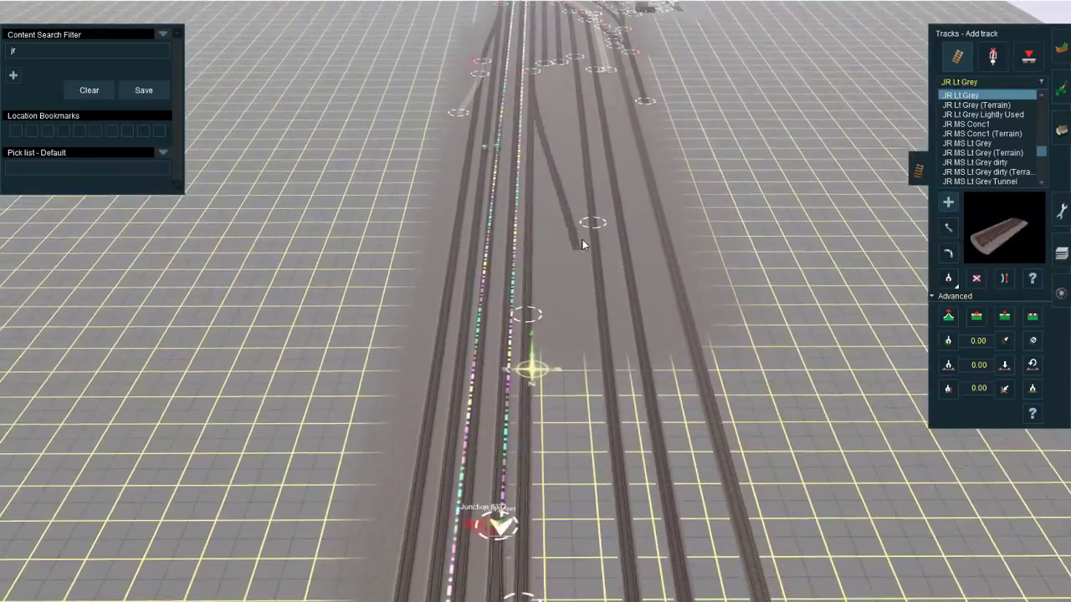
{"action": "left_click_drag", "start_coordinate": [544, 51], "coordinate": [520, 377]}
{"action": "scroll", "coordinate": [540, 301], "scroll_direction": "up", "scroll_amount": 4}
{"action": "scroll", "coordinate": [532, 292], "scroll_direction": "up", "scroll_amount": 3}
{"action": "key", "text": "Down"}
{"action": "key", "text": "Up"}
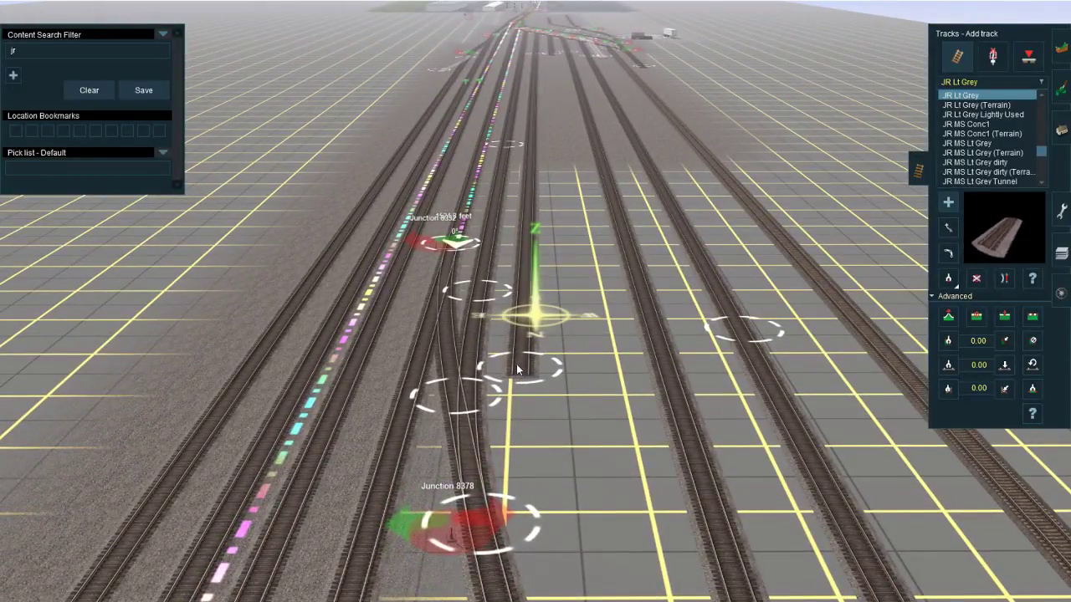
{"action": "key", "text": "s"}
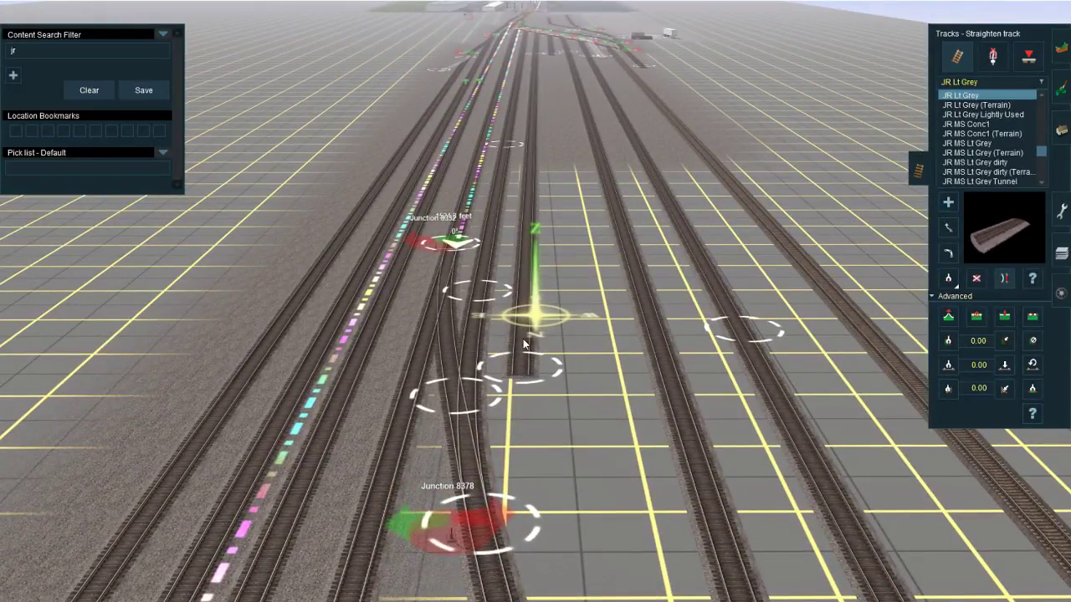
Step: Connect the new parallel yard track's end to the diagonal connecting track and collapse the advanced track options
{"action": "key", "text": "a"}
{"action": "right_click", "coordinate": [523, 425]}
{"action": "left_click_drag", "start_coordinate": [529, 314], "coordinate": [563, 424]}
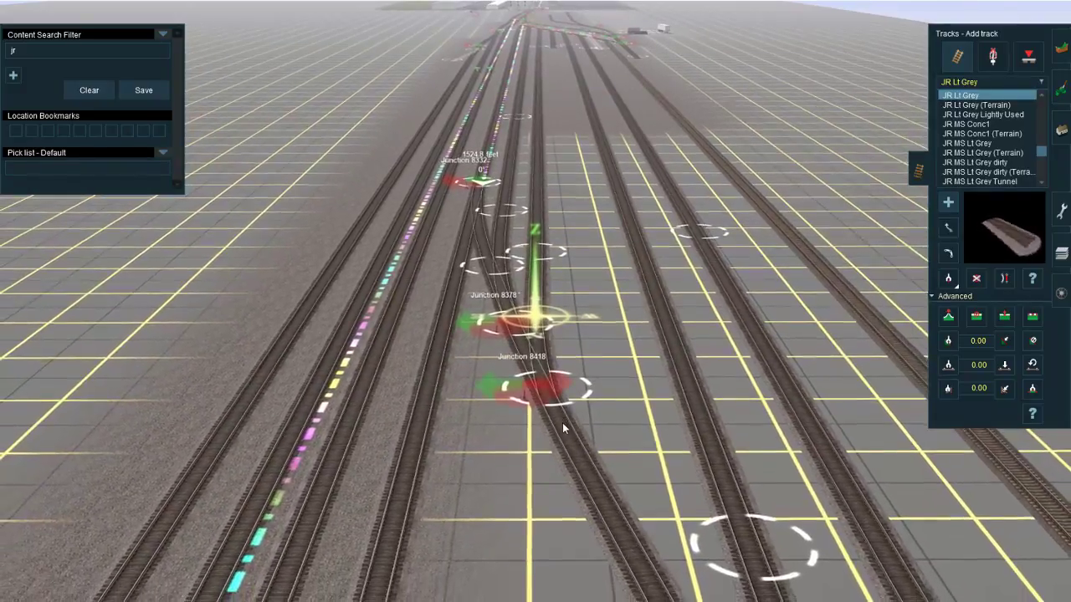
{"action": "key", "text": "c"}
{"action": "left_click", "coordinate": [563, 428]}
{"action": "left_click", "coordinate": [837, 548]}
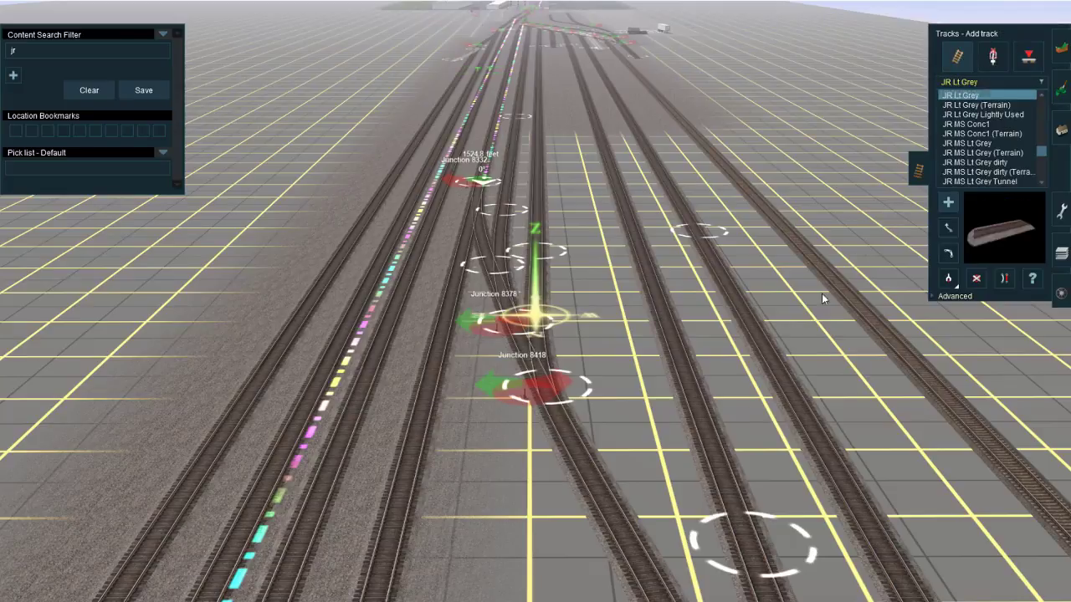
Step: Move the second ladder junction slightly northward along the diagonal to ease the turnout curve and switch to straightening track
{"action": "right_click", "coordinate": [531, 242]}
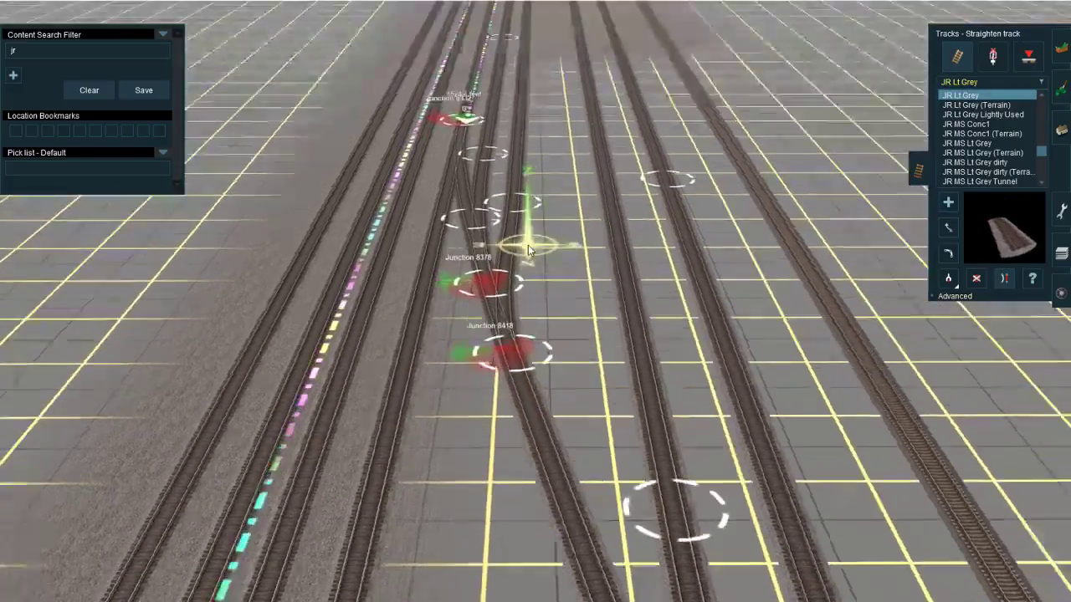
{"action": "right_click", "coordinate": [513, 342]}
{"action": "key", "text": "m"}
{"action": "left_click_drag", "start_coordinate": [548, 417], "coordinate": [561, 438]}
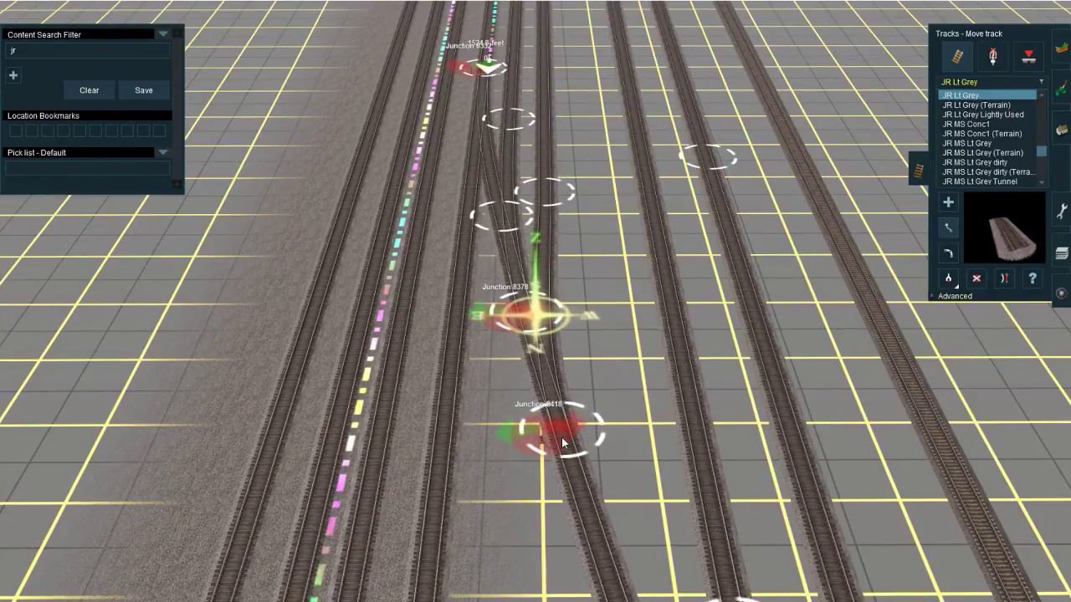
{"action": "key", "text": "s"}
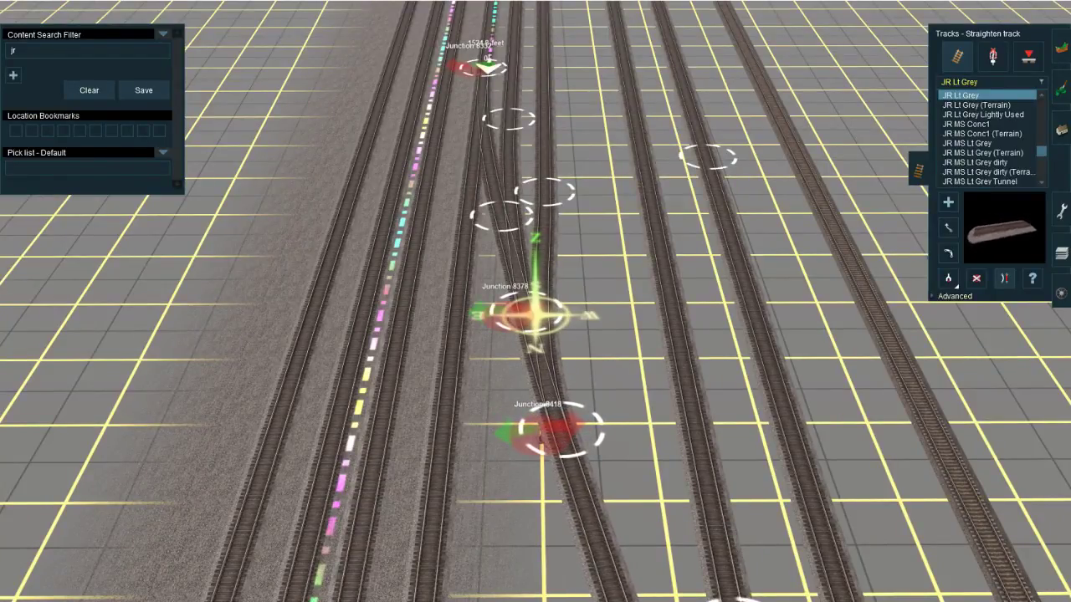
Step: Switch to the YouTube live dashboard to read the stream chat
{"action": "left_click", "coordinate": [175, 573]}
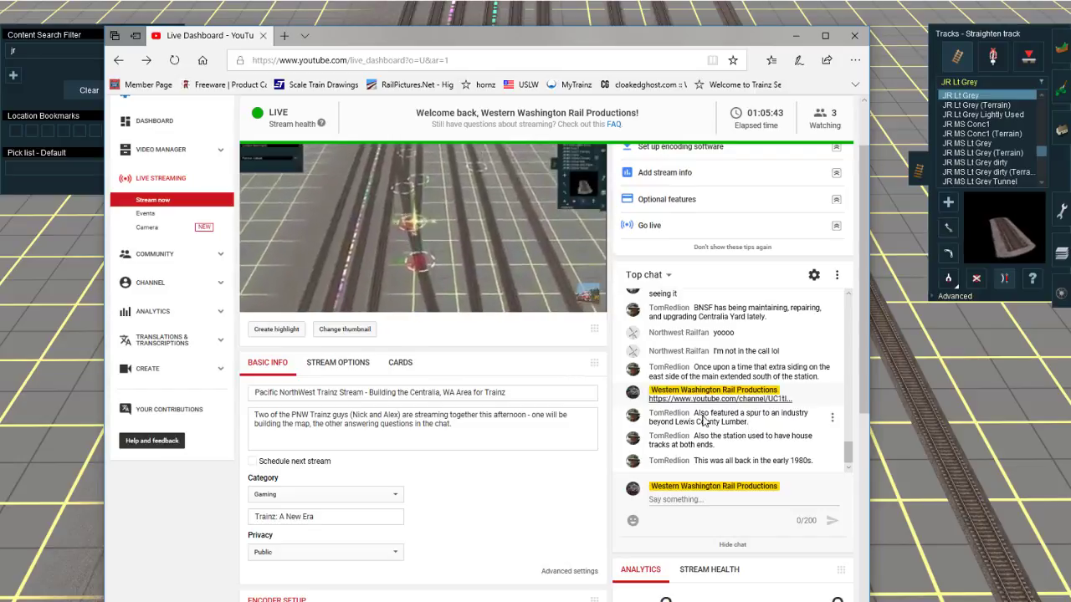
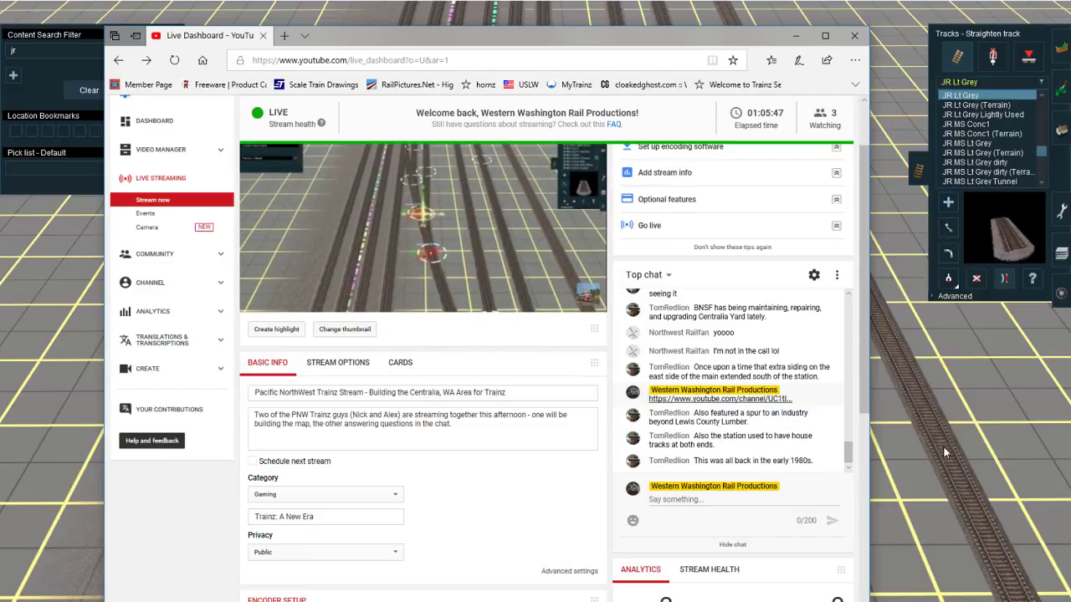
Step: Return to the Trainz route and move the northernmost ladder junction slightly farther north along the diagonal track
{"action": "right_click", "coordinate": [920, 412]}
{"action": "right_click", "coordinate": [435, 318]}
{"action": "key", "text": "Down"}
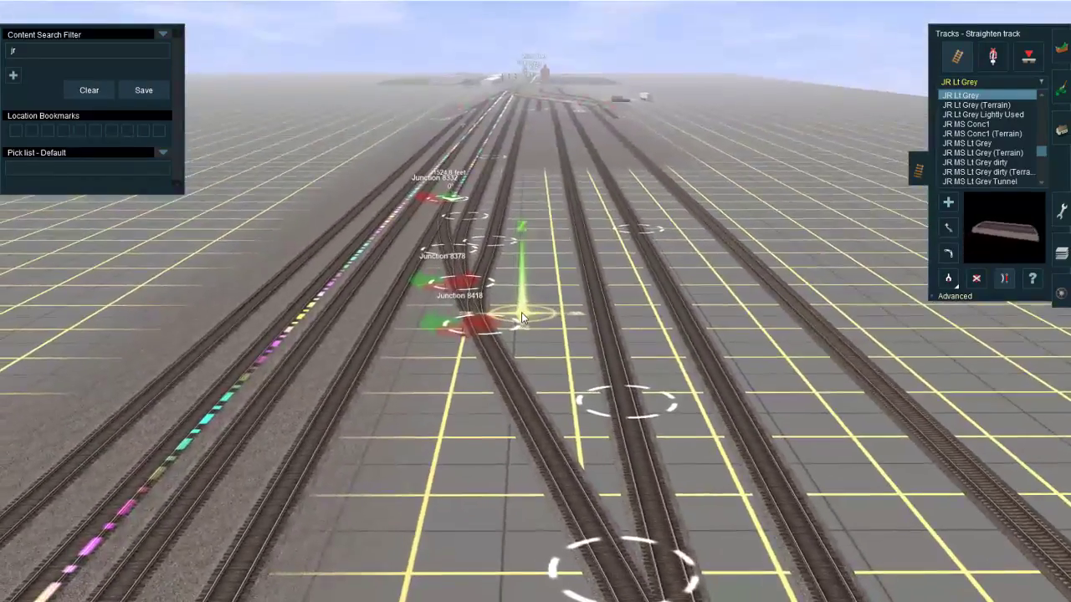
{"action": "left_click", "coordinate": [946, 230]}
{"action": "key", "text": "Up"}
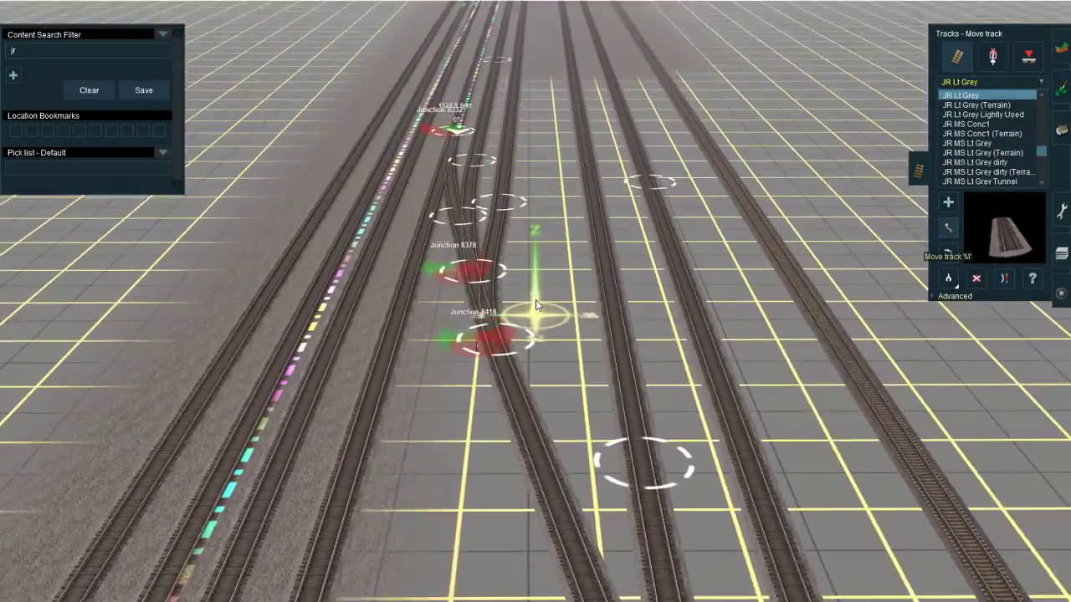
{"action": "left_click_drag", "start_coordinate": [488, 377], "coordinate": [507, 391]}
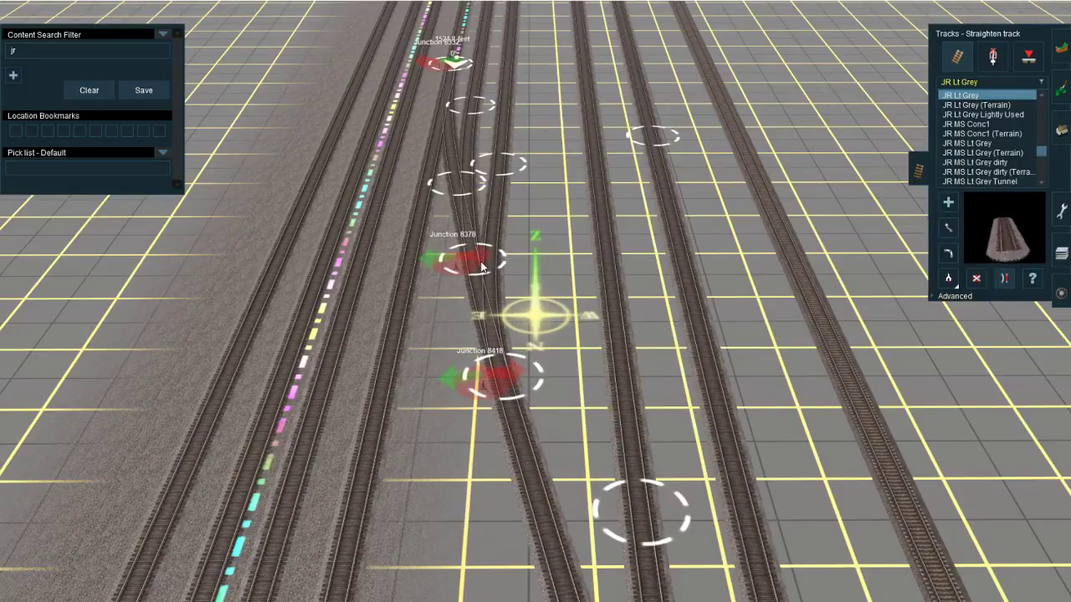
Step: Straighten the diagonal ladder track segments between and on both sides of its two northernmost junctions
{"action": "left_click", "coordinate": [453, 211]}
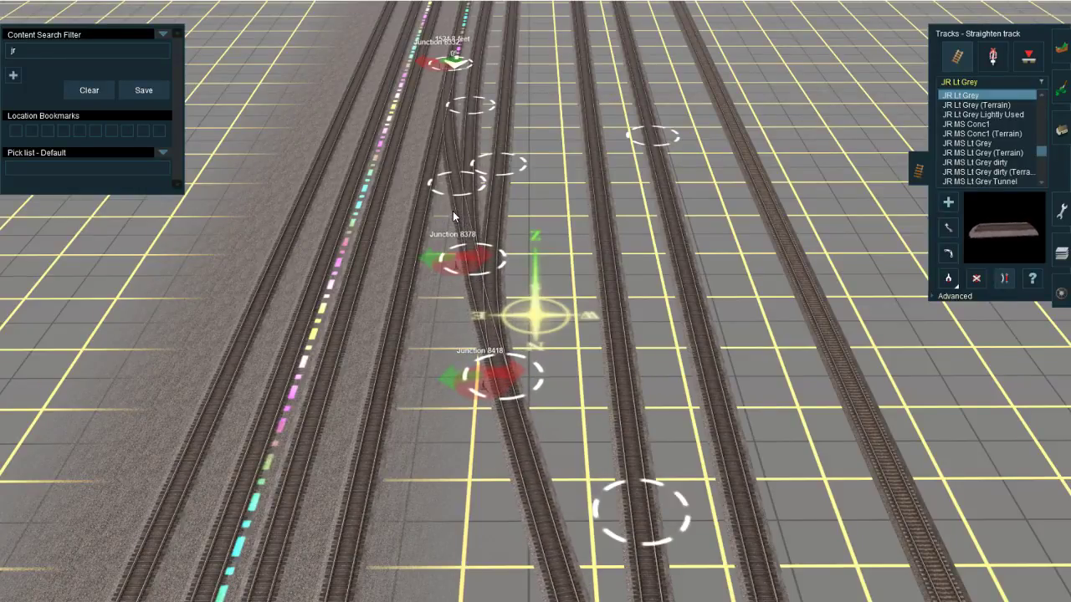
{"action": "left_click", "coordinate": [469, 292]}
{"action": "left_click", "coordinate": [514, 431]}
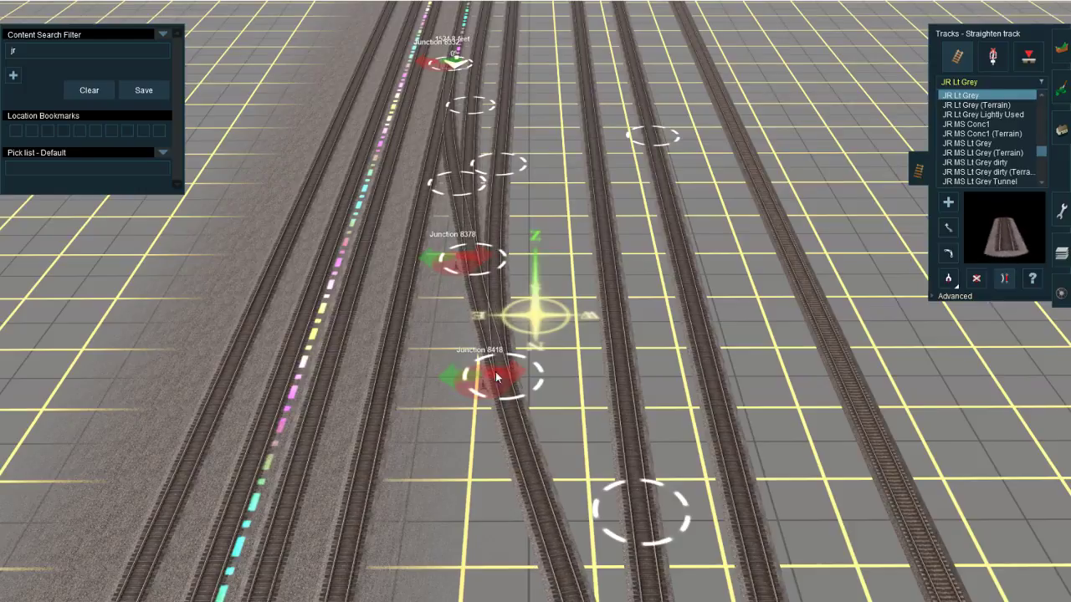
{"action": "left_click", "coordinate": [480, 309]}
{"action": "right_click", "coordinate": [480, 308]}
{"action": "key", "text": "Down"}
{"action": "key", "text": "Up"}
{"action": "key", "text": "Right"}
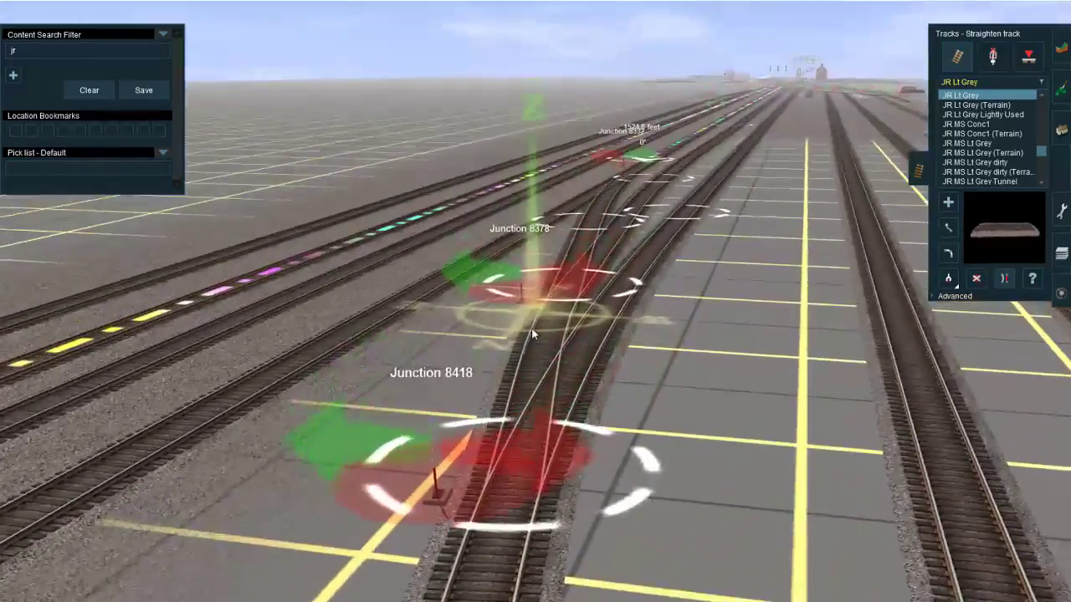
{"action": "key", "text": "Left"}
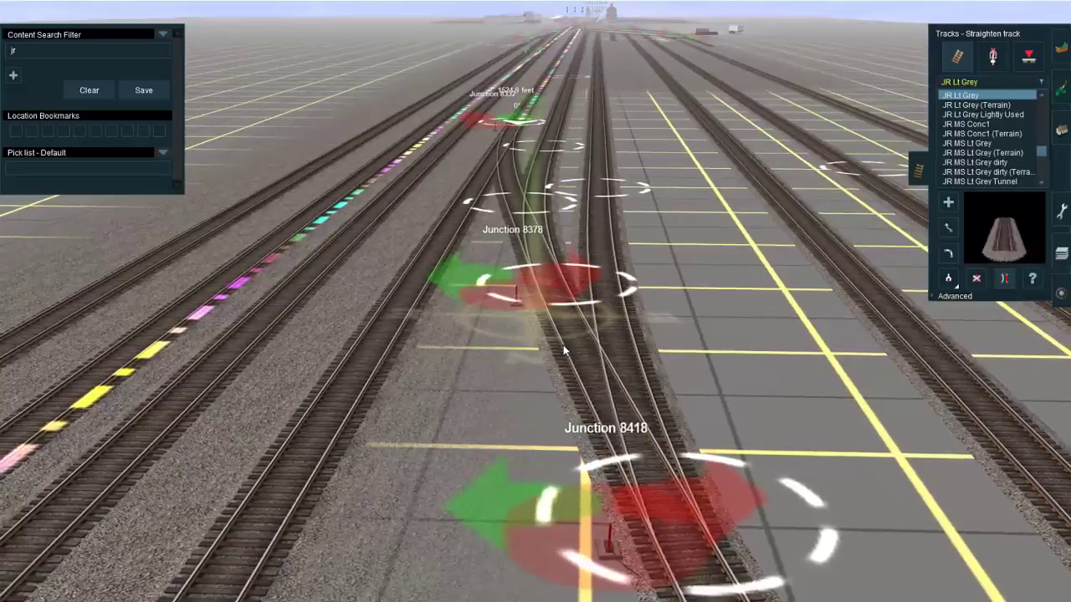
{"action": "left_click", "coordinate": [568, 349]}
{"action": "key", "text": "Left"}
{"action": "right_click_drag", "start_coordinate": [543, 372], "coordinate": [514, 390]}
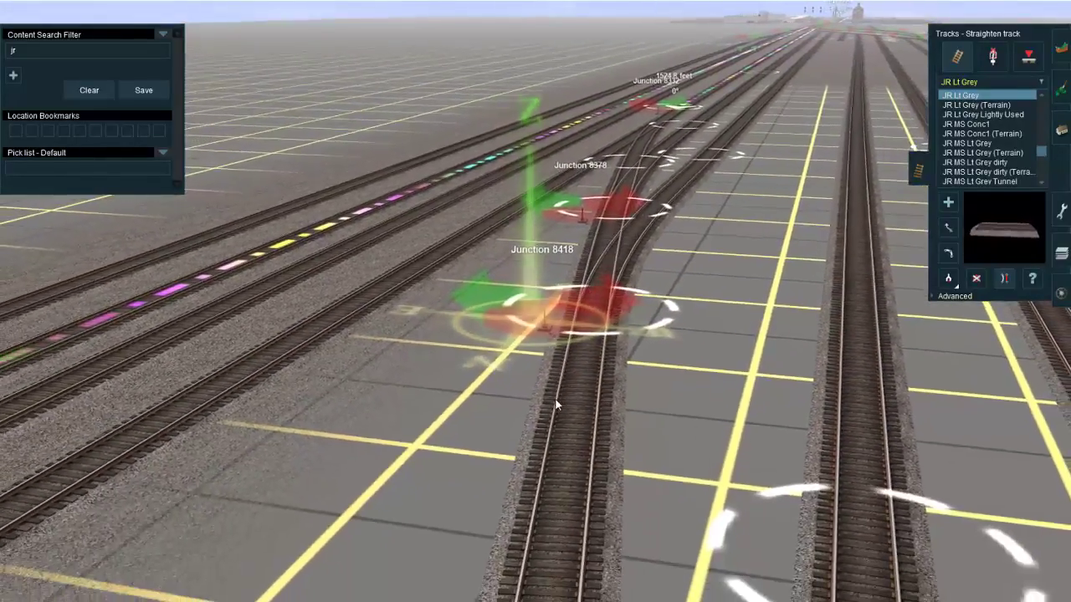
{"action": "left_click", "coordinate": [561, 405]}
Step: Lay another parallel yard track northward from the southern ladder, connect its end to the diagonal ladder track and straighten it
{"action": "right_click", "coordinate": [580, 325]}
{"action": "right_click", "coordinate": [569, 289]}
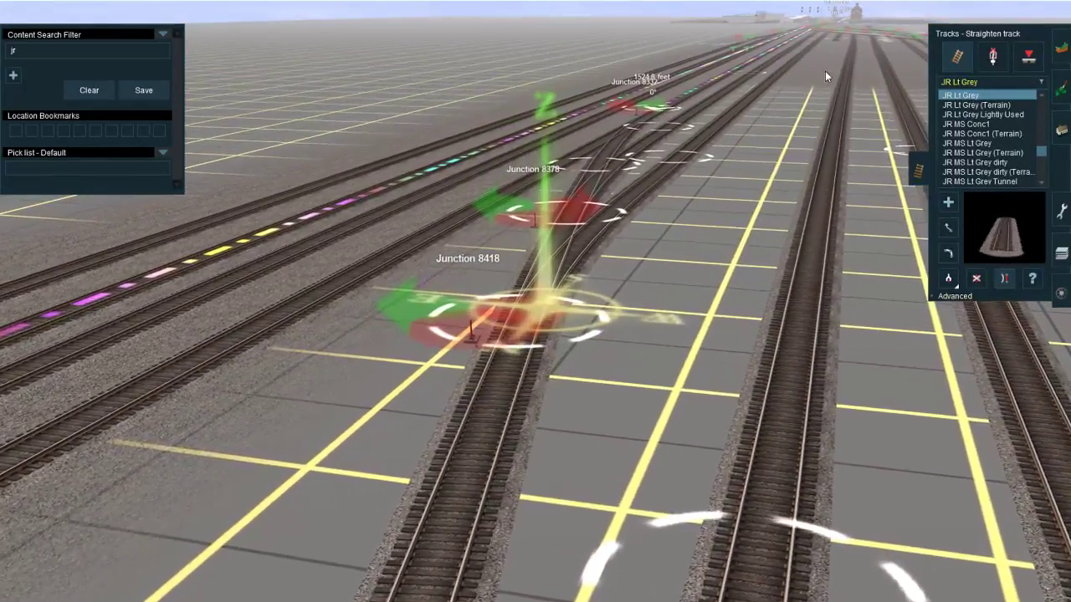
{"action": "key", "text": "a"}
{"action": "left_click_drag", "start_coordinate": [832, 46], "coordinate": [670, 289]}
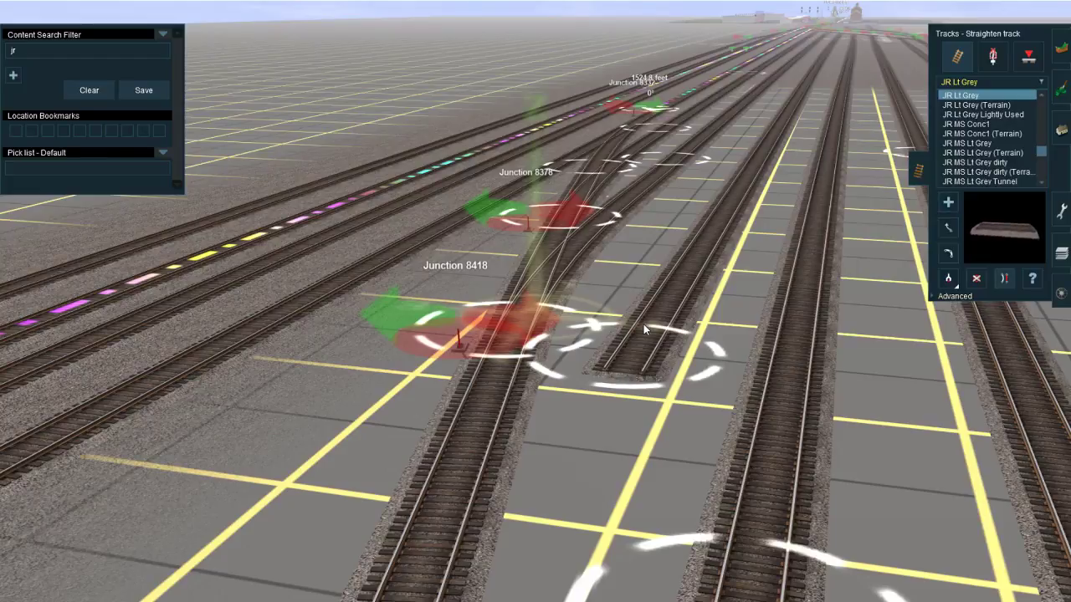
{"action": "right_click", "coordinate": [609, 411]}
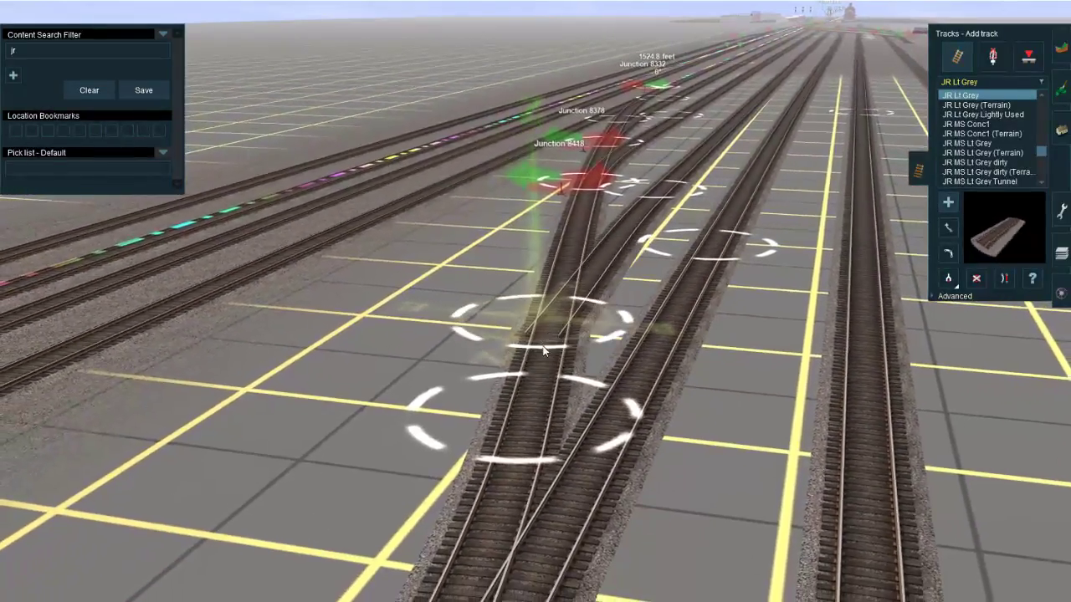
{"action": "left_click", "coordinate": [544, 353]}
{"action": "key", "text": "s"}
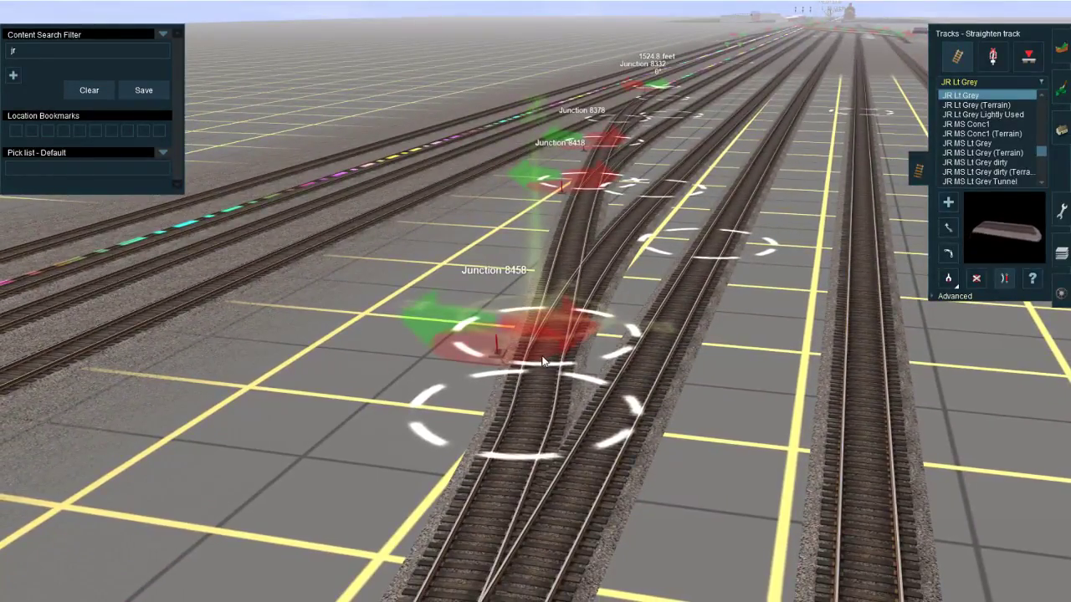
Step: Adjust the position of the track point just north of the newest junction on the diagonal ladder
{"action": "right_click", "coordinate": [542, 286]}
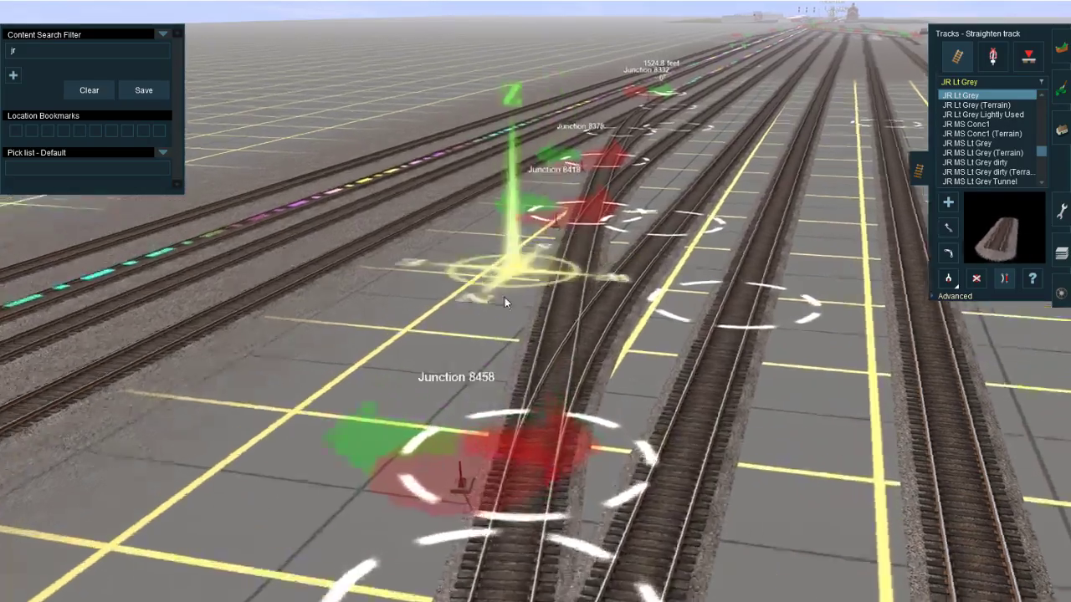
{"action": "scroll", "coordinate": [527, 339], "scroll_direction": "down", "scroll_amount": 4}
{"action": "scroll", "coordinate": [538, 365], "scroll_direction": "up", "scroll_amount": 5}
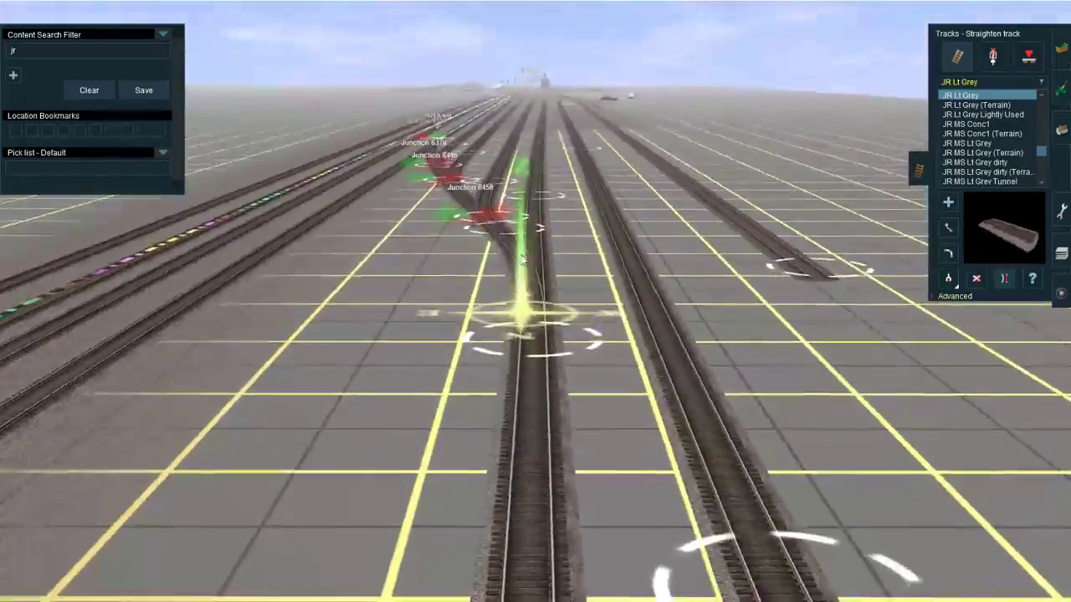
{"action": "right_click", "coordinate": [525, 221]}
{"action": "right_click", "coordinate": [537, 167]}
{"action": "right_click", "coordinate": [471, 386]}
{"action": "scroll", "coordinate": [469, 393], "scroll_direction": "down", "scroll_amount": 4}
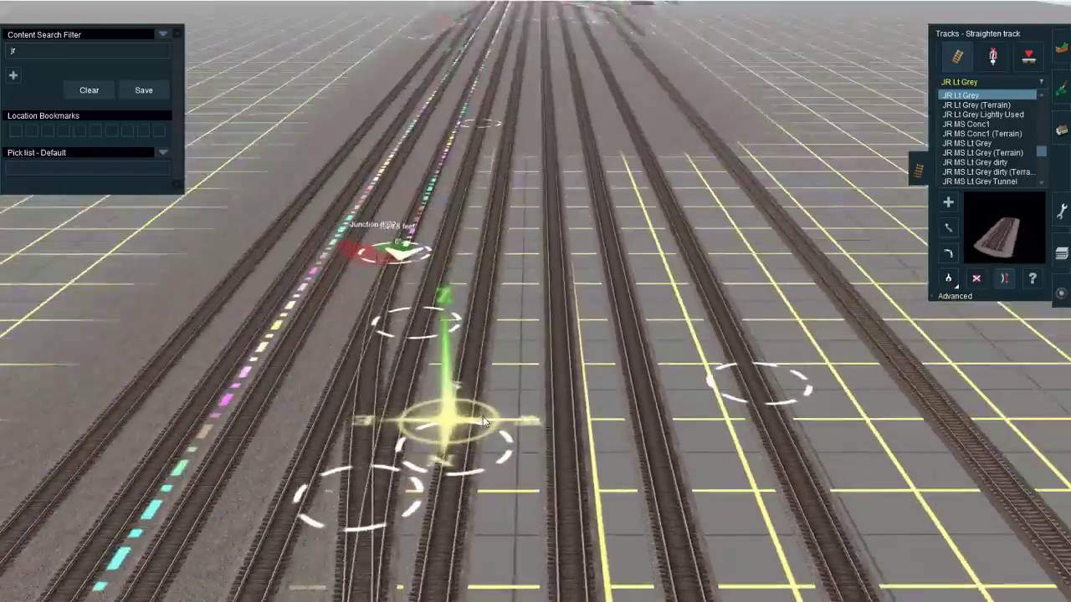
{"action": "right_click", "coordinate": [485, 485]}
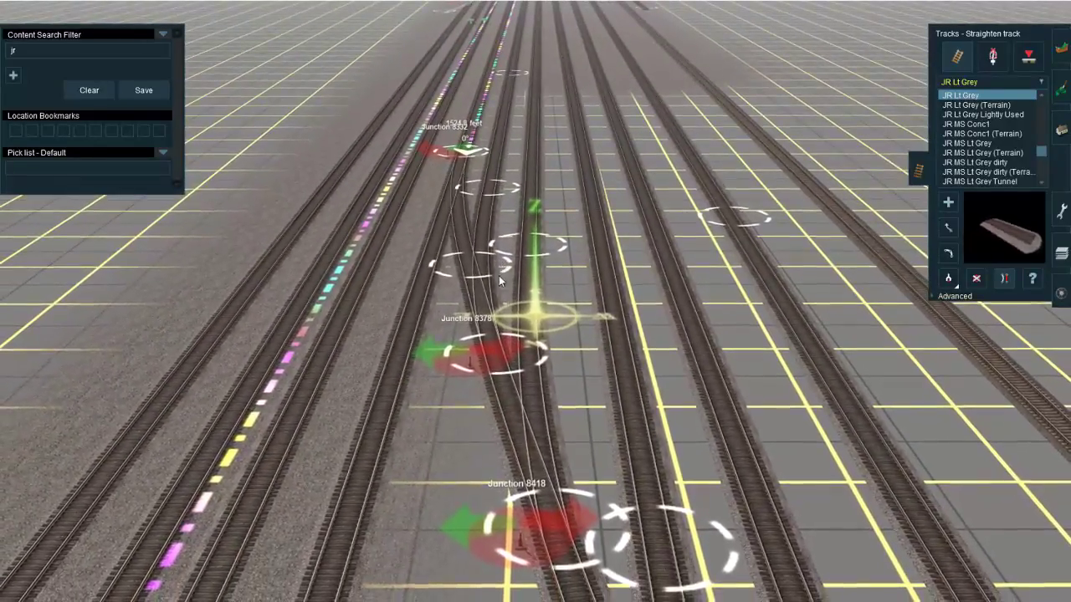
{"action": "right_click", "coordinate": [512, 405]}
{"action": "key", "text": "Left"}
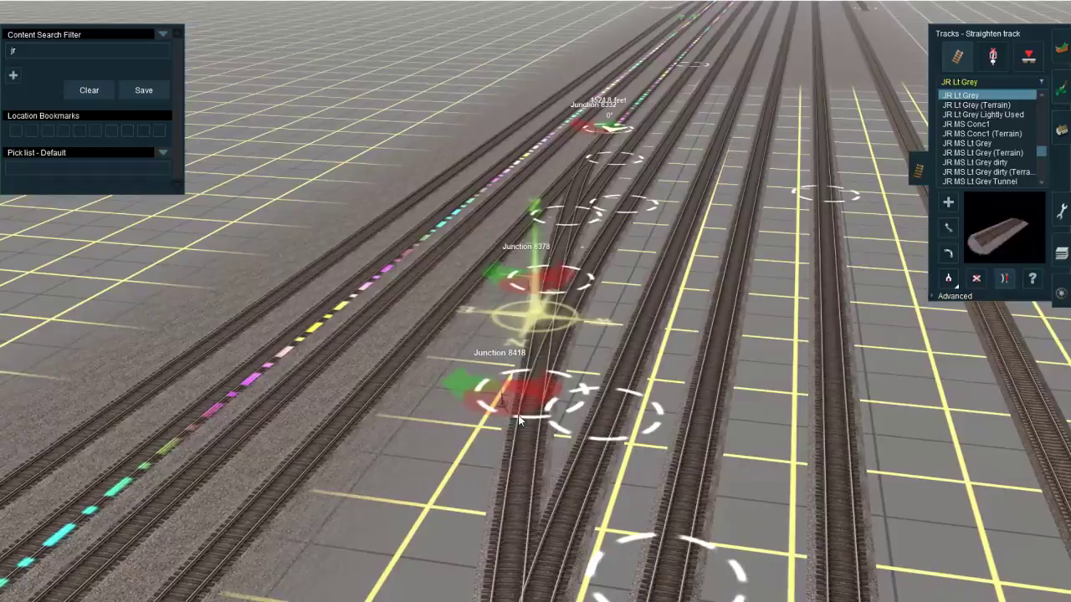
{"action": "right_click", "coordinate": [519, 420]}
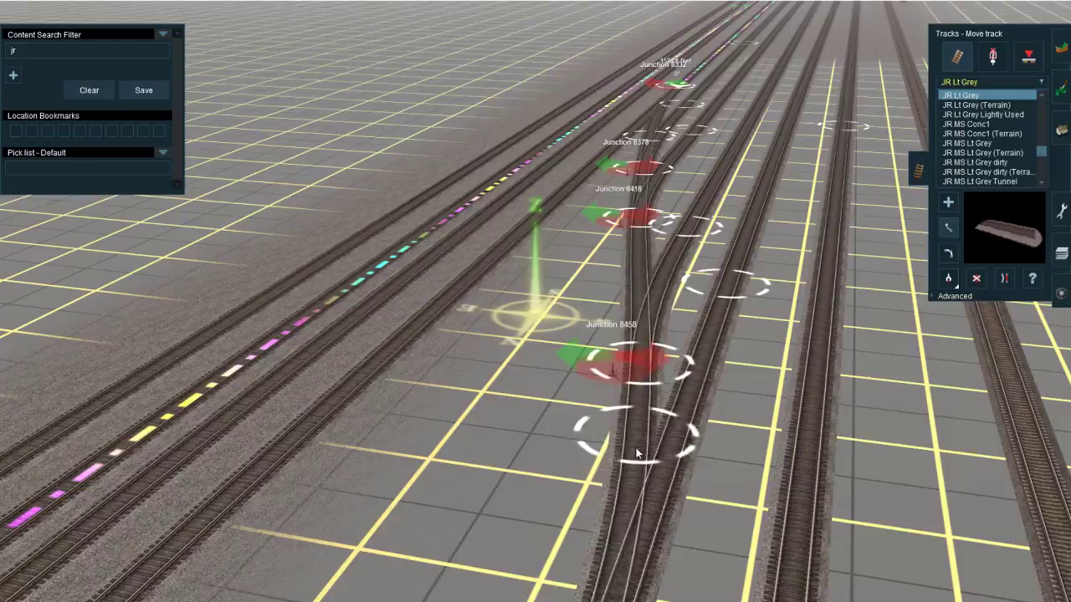
{"action": "mouse_move", "coordinate": [635, 448]}
{"action": "right_mouse_down"}
{"action": "mouse_move", "coordinate": [557, 192]}
{"action": "mouse_move", "coordinate": [570, 228]}
{"action": "mouse_move", "coordinate": [525, 244]}
{"action": "mouse_move", "coordinate": [652, 392]}
{"action": "mouse_move", "coordinate": [519, 275]}
{"action": "mouse_move", "coordinate": [575, 302]}
{"action": "mouse_move", "coordinate": [523, 324]}
{"action": "mouse_move", "coordinate": [525, 336]}
{"action": "mouse_move", "coordinate": [559, 353]}
{"action": "mouse_move", "coordinate": [579, 338]}
{"action": "mouse_move", "coordinate": [547, 370]}
{"action": "mouse_move", "coordinate": [531, 352]}
{"action": "mouse_move", "coordinate": [530, 291]}
{"action": "mouse_move", "coordinate": [530, 439]}
{"action": "mouse_move", "coordinate": [544, 251]}
{"action": "mouse_move", "coordinate": [552, 376]}
{"action": "mouse_move", "coordinate": [523, 299]}
{"action": "mouse_move", "coordinate": [510, 150]}
{"action": "mouse_move", "coordinate": [523, 158]}
{"action": "mouse_move", "coordinate": [539, 137]}
{"action": "mouse_move", "coordinate": [547, 309]}
{"action": "mouse_move", "coordinate": [527, 393]}
{"action": "mouse_move", "coordinate": [510, 382]}
{"action": "mouse_move", "coordinate": [521, 173]}
{"action": "mouse_move", "coordinate": [480, 227]}
{"action": "mouse_move", "coordinate": [544, 333]}
{"action": "mouse_move", "coordinate": [549, 444]}
{"action": "mouse_move", "coordinate": [577, 426]}
{"action": "mouse_move", "coordinate": [552, 378]}
{"action": "mouse_move", "coordinate": [540, 279]}
{"action": "mouse_move", "coordinate": [531, 299]}
{"action": "mouse_move", "coordinate": [544, 323]}
{"action": "mouse_move", "coordinate": [510, 287]}
{"action": "mouse_move", "coordinate": [524, 362]}
{"action": "mouse_move", "coordinate": [494, 552]}
{"action": "mouse_move", "coordinate": [521, 376]}
{"action": "mouse_move", "coordinate": [569, 426]}
{"action": "mouse_move", "coordinate": [532, 289]}
{"action": "right_mouse_up"}
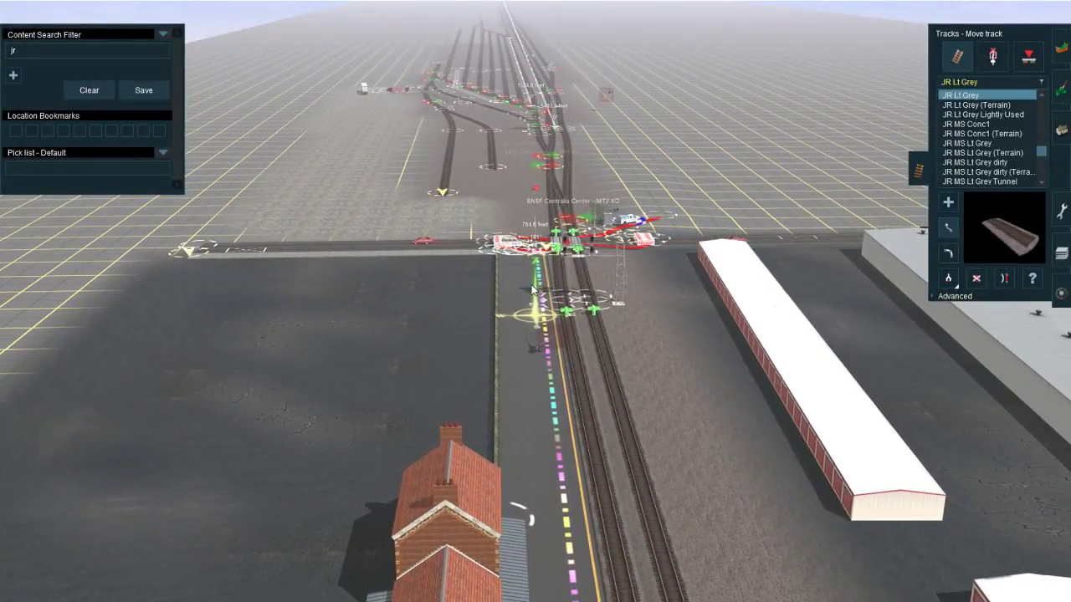
Step: Examine the turnouts of the southern yard ladder and the tracks leading into it near the signal bridge
{"action": "mouse_move", "coordinate": [597, 188]}
{"action": "right_mouse_down"}
{"action": "mouse_move", "coordinate": [472, 231]}
{"action": "mouse_move", "coordinate": [539, 179]}
{"action": "mouse_move", "coordinate": [598, 228]}
{"action": "mouse_move", "coordinate": [521, 330]}
{"action": "mouse_move", "coordinate": [495, 326]}
{"action": "mouse_move", "coordinate": [555, 333]}
{"action": "mouse_move", "coordinate": [540, 351]}
{"action": "mouse_move", "coordinate": [509, 333]}
{"action": "mouse_move", "coordinate": [528, 320]}
{"action": "mouse_move", "coordinate": [610, 359]}
{"action": "mouse_move", "coordinate": [562, 341]}
{"action": "mouse_move", "coordinate": [540, 423]}
{"action": "right_mouse_up"}
{"action": "left_click_drag", "start_coordinate": [540, 423], "coordinate": [551, 430]}
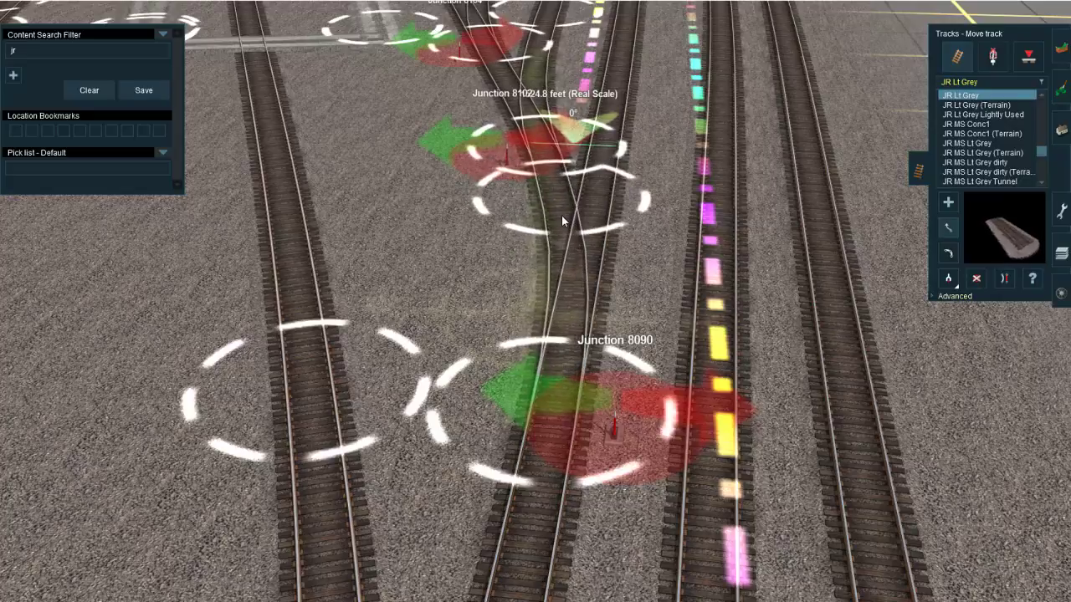
{"action": "right_click", "coordinate": [529, 127]}
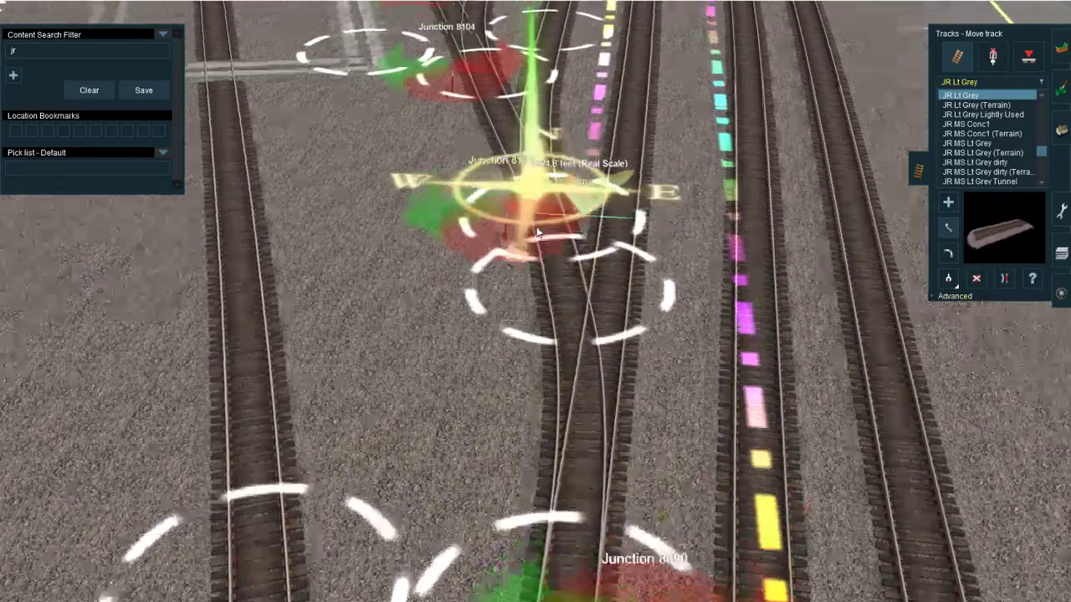
{"action": "right_click_drag", "start_coordinate": [537, 232], "coordinate": [549, 279]}
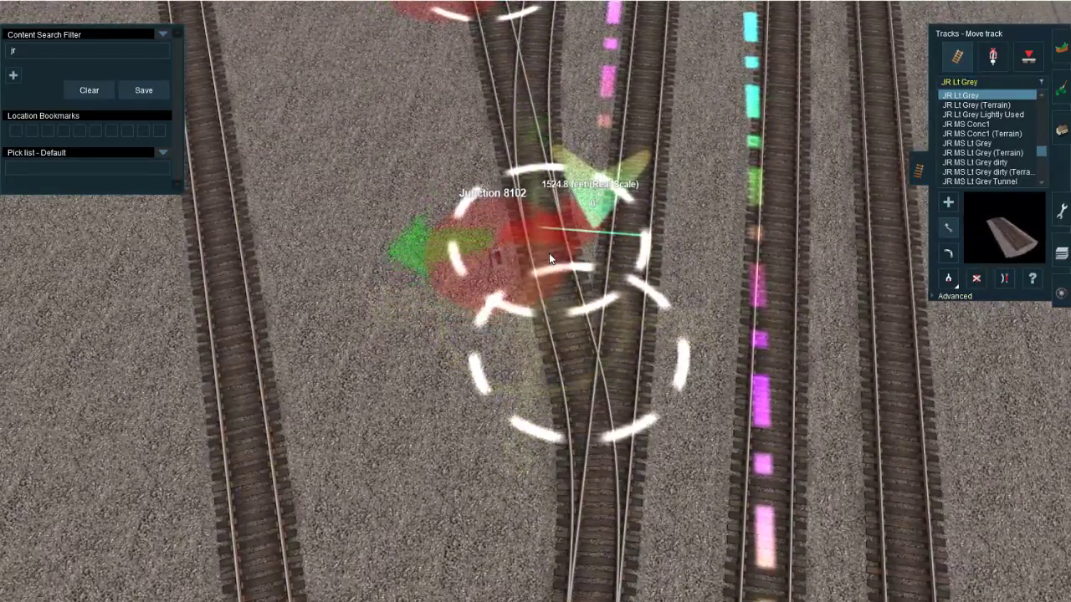
{"action": "mouse_move", "coordinate": [548, 259]}
{"action": "right_mouse_down"}
{"action": "mouse_move", "coordinate": [530, 324]}
{"action": "mouse_move", "coordinate": [543, 325]}
{"action": "right_mouse_up"}
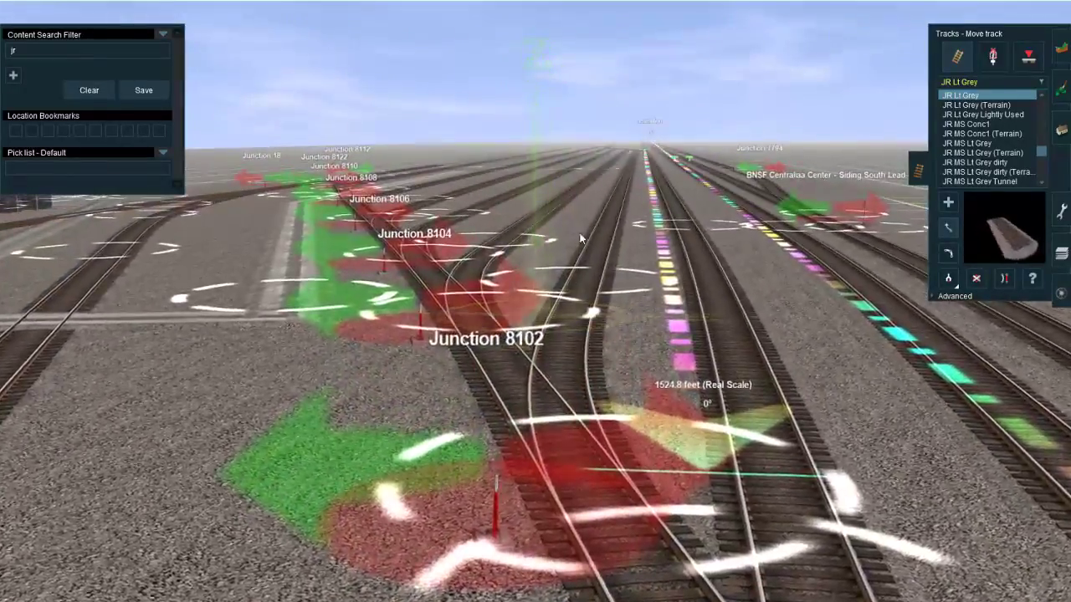
{"action": "mouse_move", "coordinate": [581, 239]}
{"action": "right_mouse_down"}
{"action": "mouse_move", "coordinate": [564, 311]}
{"action": "mouse_move", "coordinate": [507, 422]}
{"action": "mouse_move", "coordinate": [481, 373]}
{"action": "mouse_move", "coordinate": [523, 332]}
{"action": "right_mouse_up"}
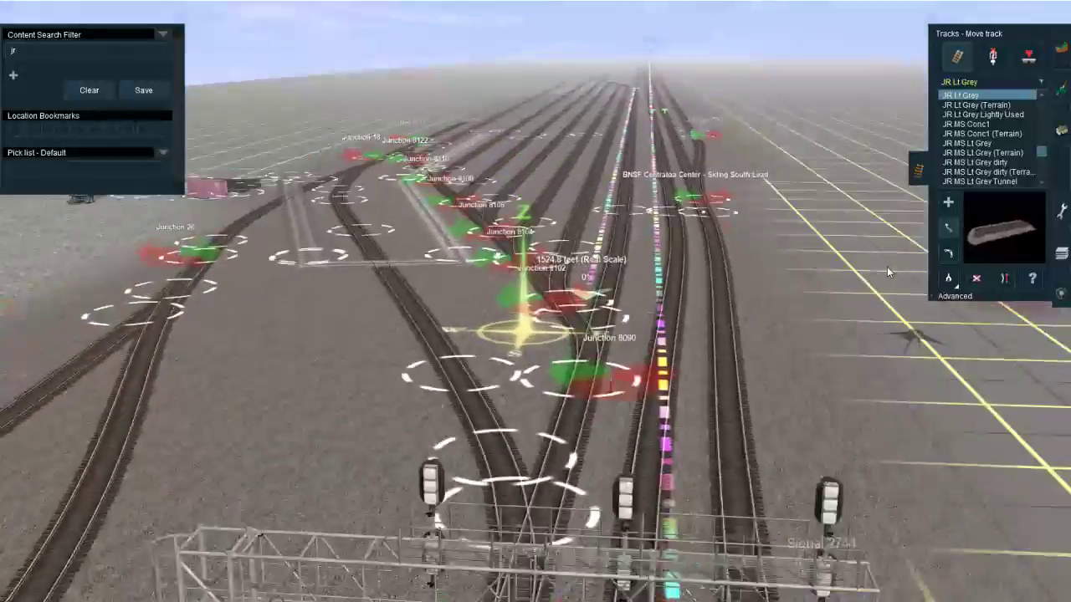
{"action": "key", "text": "Up"}
{"action": "key", "text": "Down"}
{"action": "key", "text": "Up"}
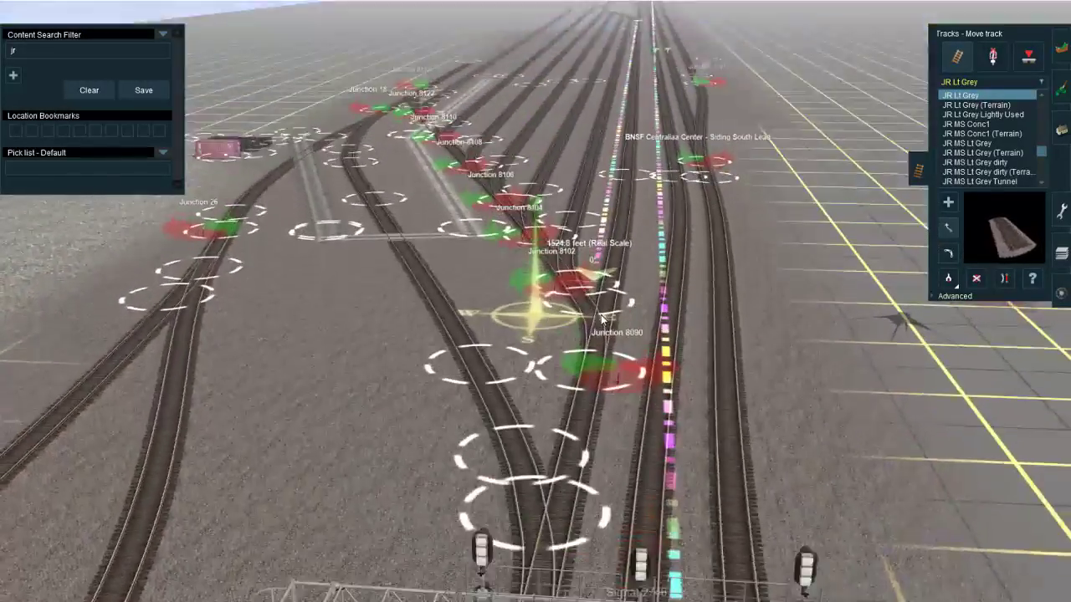
{"action": "key", "text": "Up"}
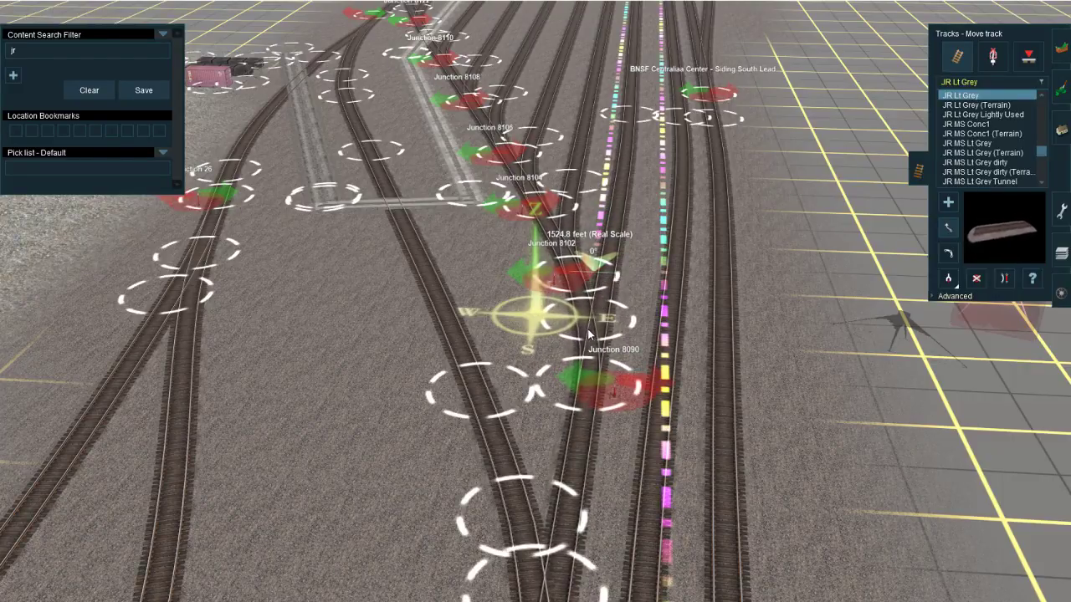
{"action": "key", "text": "Down"}
{"action": "right_click_drag", "start_coordinate": [570, 293], "coordinate": [520, 317]}
{"action": "right_click_drag", "start_coordinate": [574, 405], "coordinate": [524, 341]}
Step: Correct the misspelled name of the siding's south lead junction to "BNSF Centralia Center - Siding South Lead"
{"action": "left_click", "coordinate": [994, 55]}
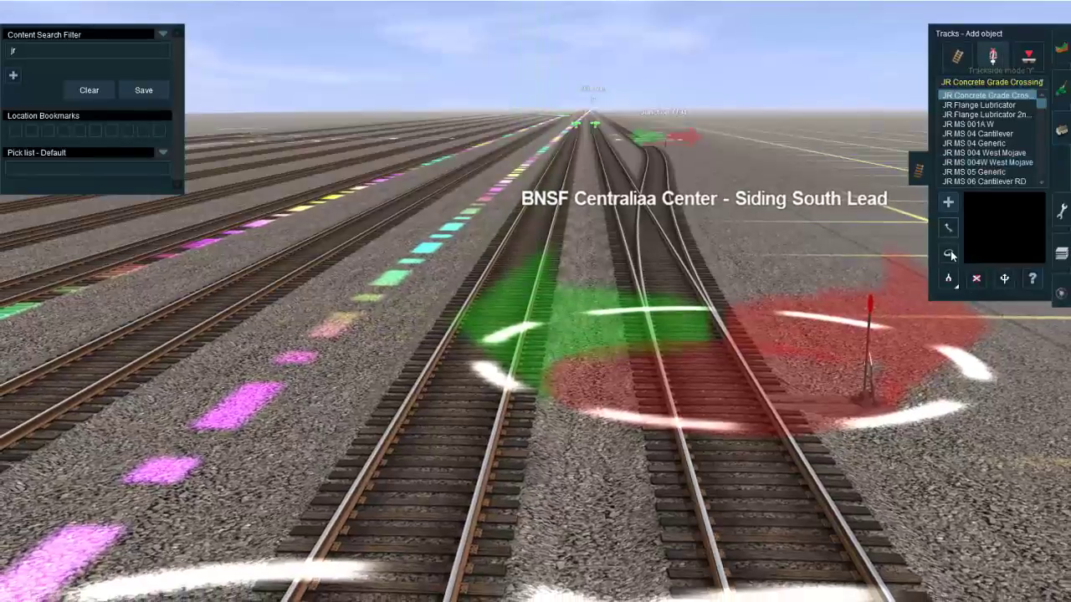
{"action": "left_click", "coordinate": [754, 368]}
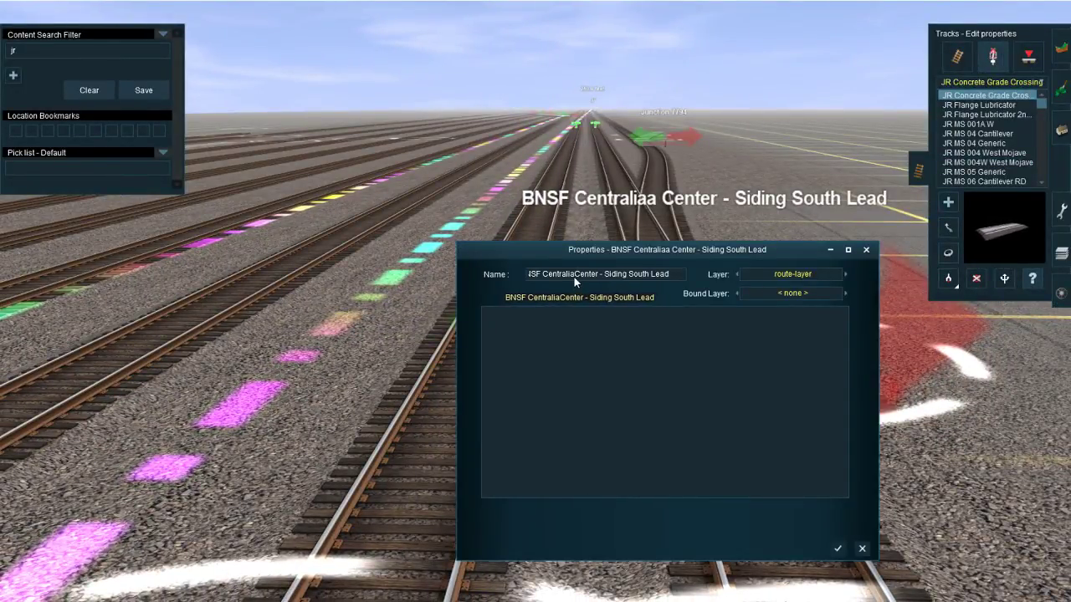
{"action": "left_click", "coordinate": [837, 549]}
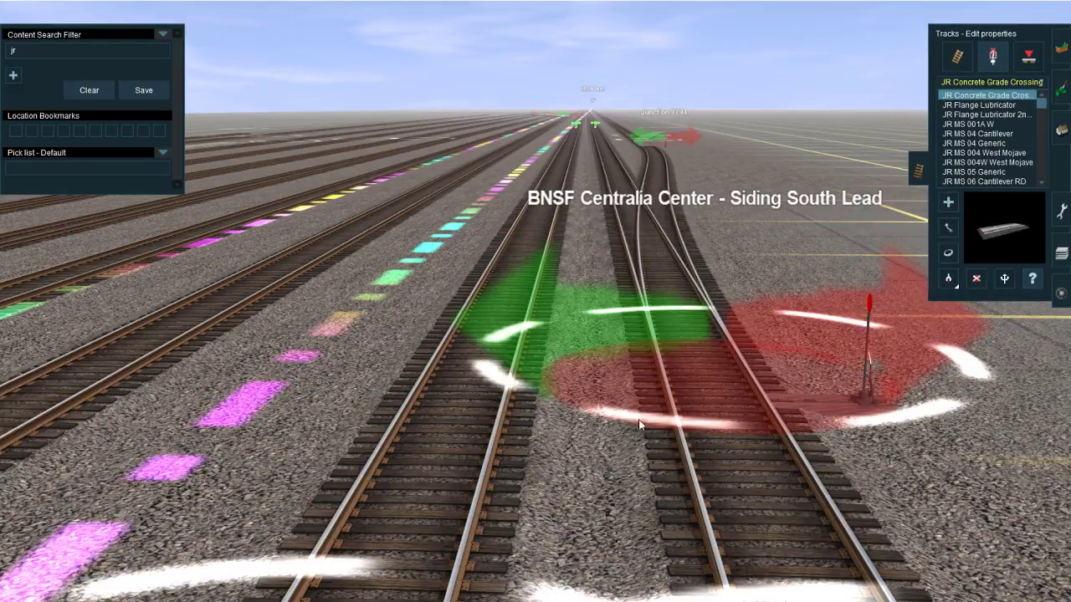
Step: Rename the derail junction farther along the siding as "BNSF Centralia Center - Siding Derail South"
{"action": "right_click", "coordinate": [633, 137]}
{"action": "left_click", "coordinate": [593, 364]}
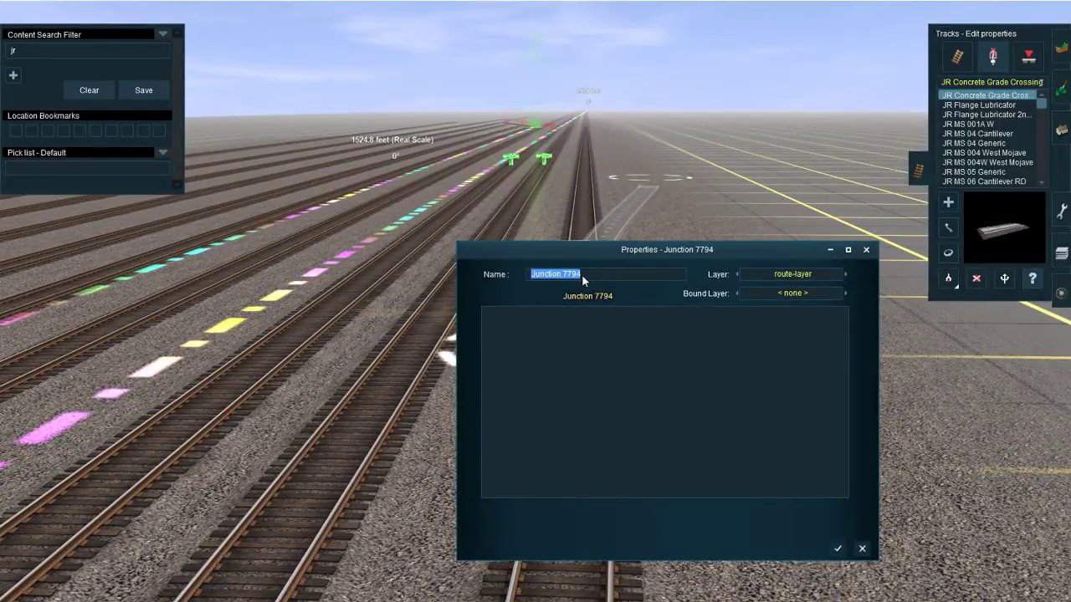
{"action": "type", "text": "BNSF Cent"}
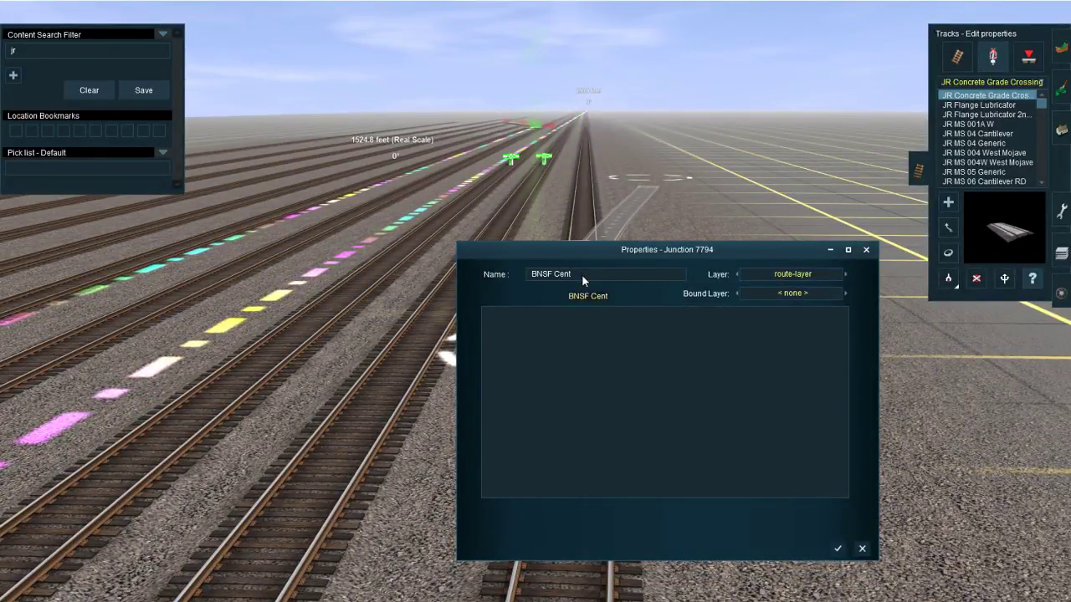
{"action": "type", "text": "ralia Cent"}
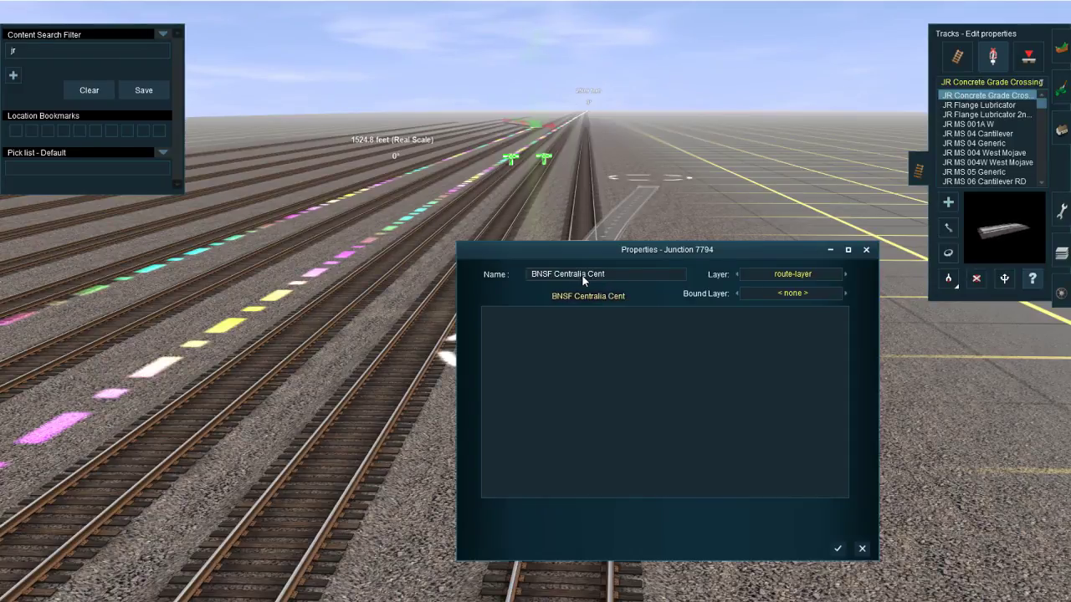
{"action": "type", "text": "er - S"}
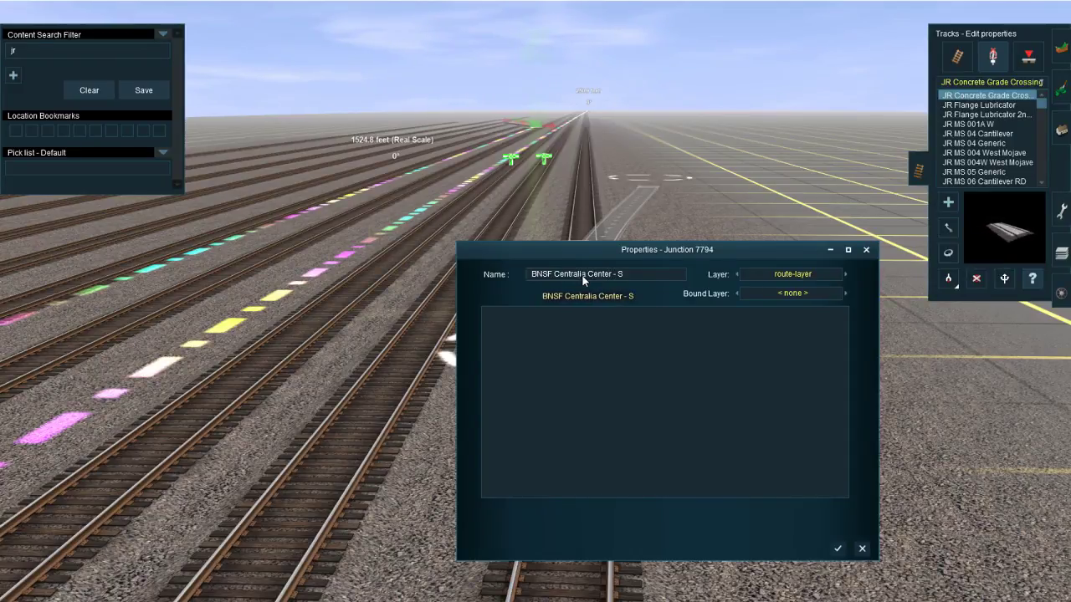
{"action": "type", "text": "iding Derai"}
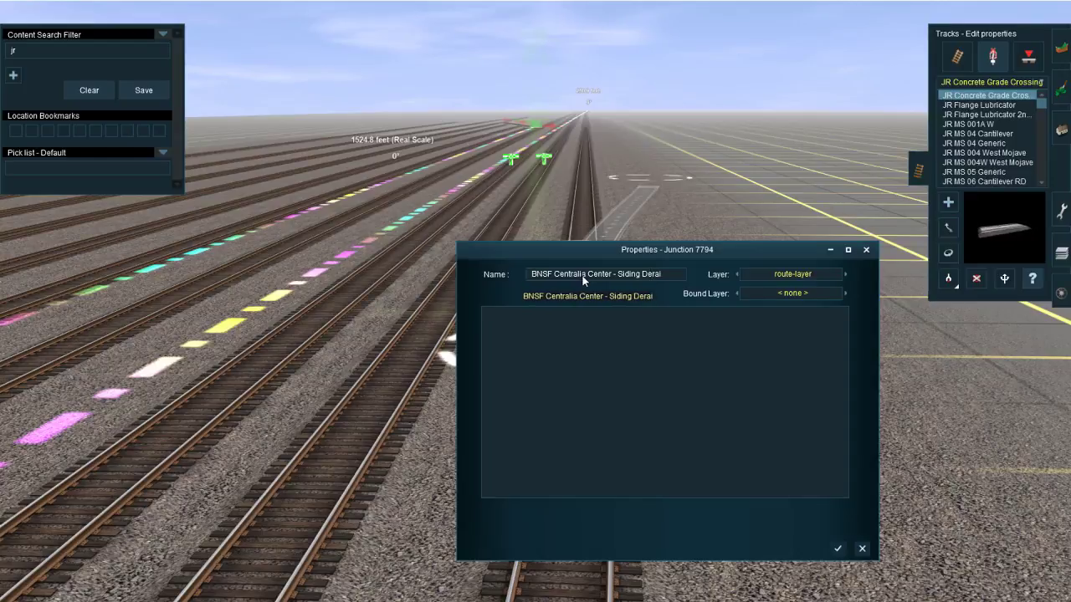
{"action": "type", "text": "l South"}
{"action": "key", "text": "Return"}
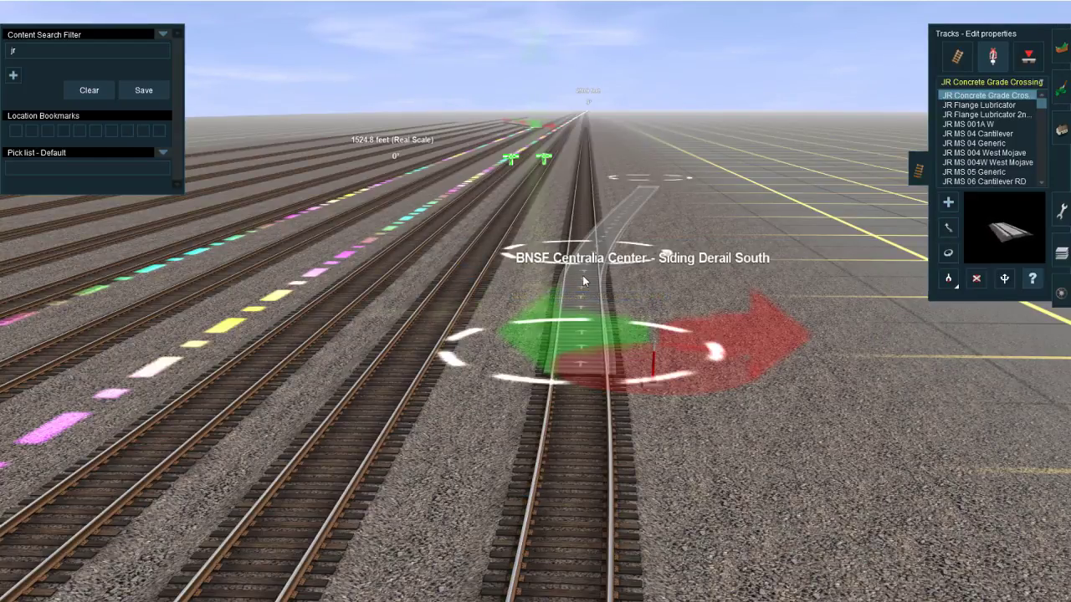
Step: Rename the siding's derail junction at Centralia Center as "BNSF Centralia Center - Siding South Derail"
{"action": "scroll", "coordinate": [582, 275], "scroll_direction": "down", "scroll_amount": 5}
{"action": "right_click", "coordinate": [596, 143]}
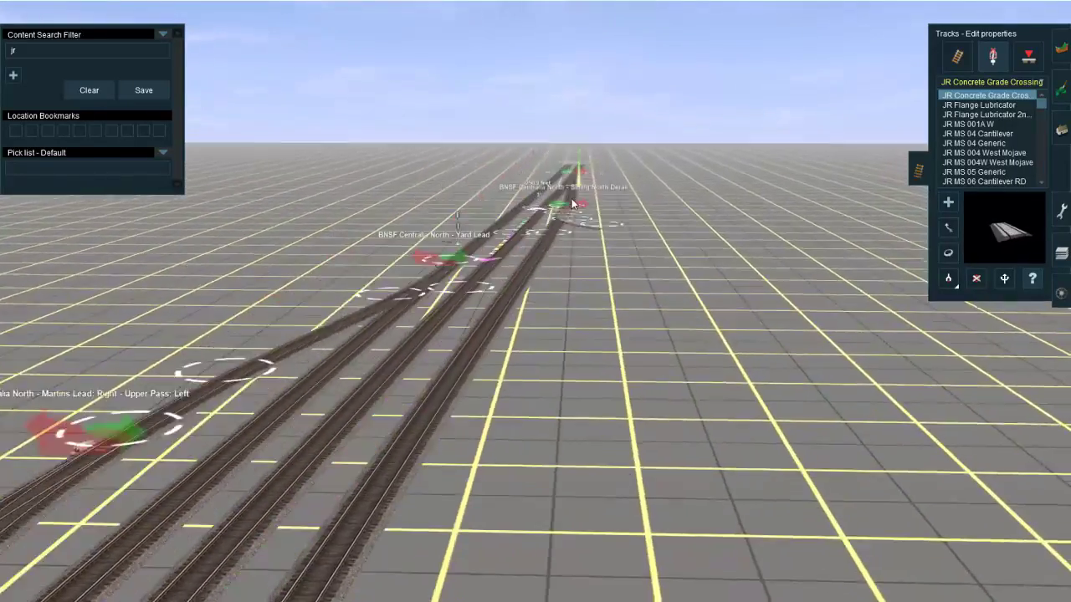
{"action": "key", "text": "m"}
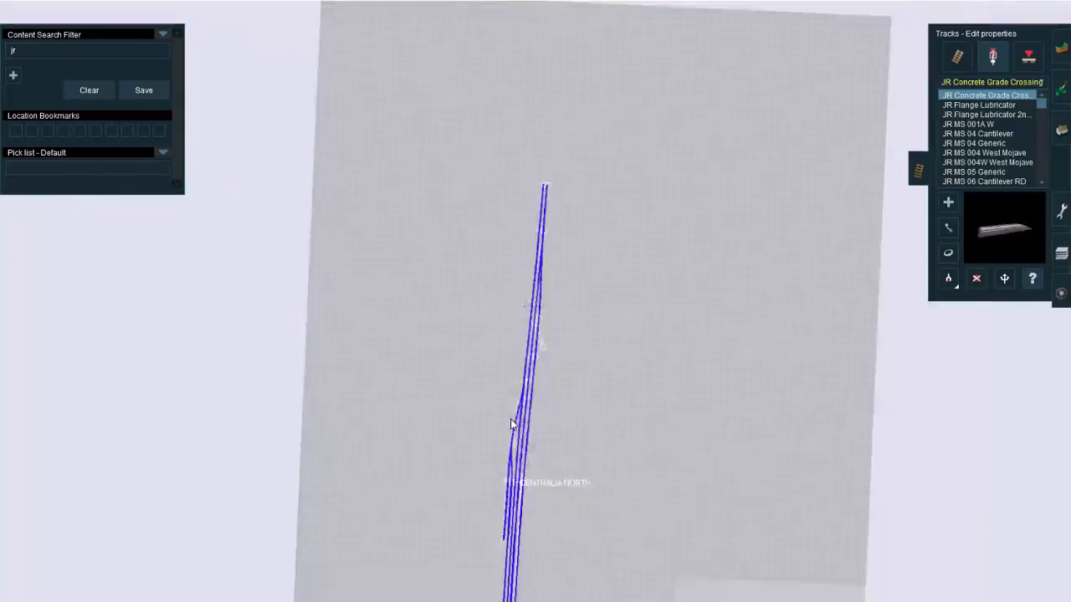
{"action": "left_click", "coordinate": [536, 409]}
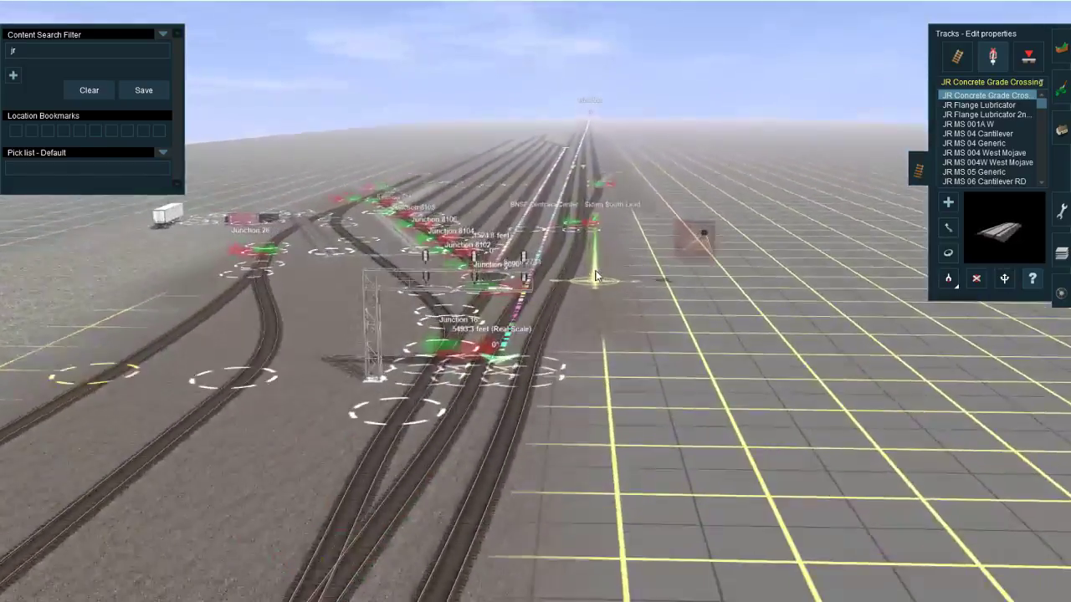
{"action": "right_click", "coordinate": [592, 255]}
{"action": "scroll", "coordinate": [574, 264], "scroll_direction": "up", "scroll_amount": 5}
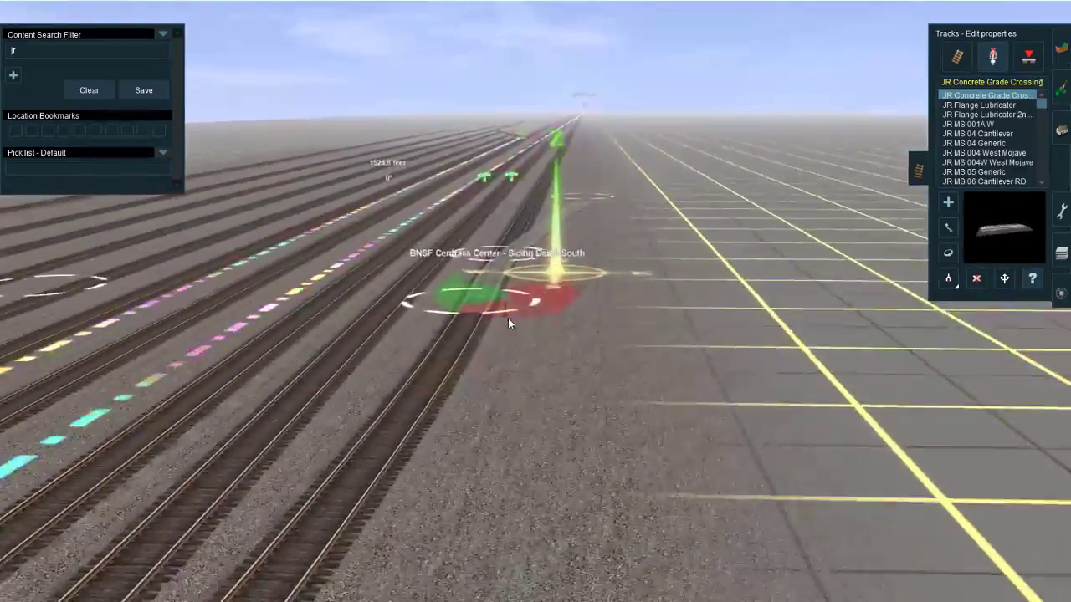
{"action": "left_click", "coordinate": [505, 321]}
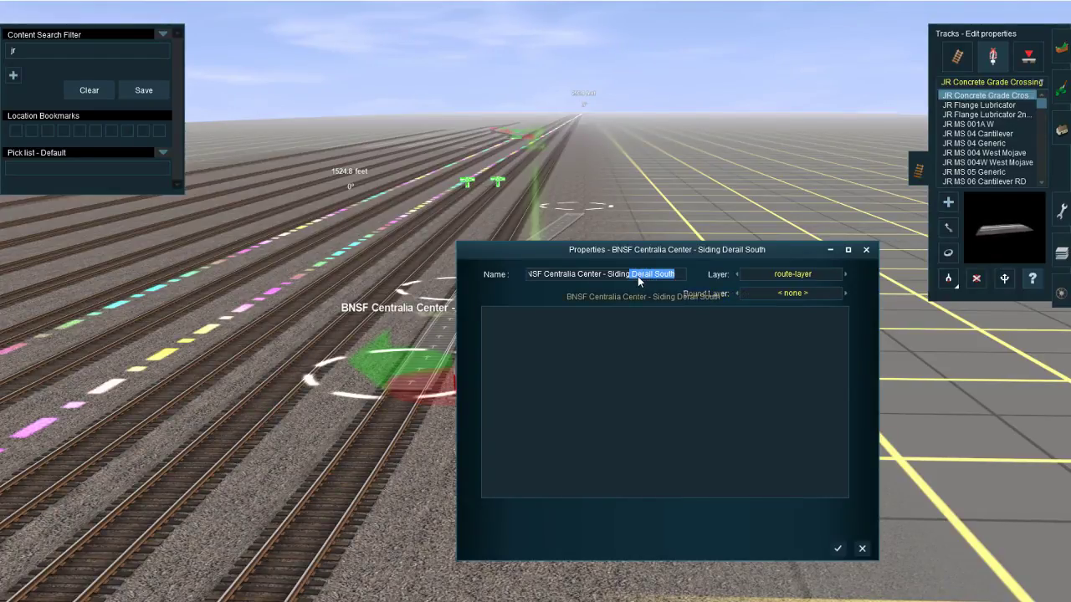
{"action": "type", "text": "Nort"}
{"action": "key", "text": "BackSpace"}
{"action": "key", "text": "BackSpace"}
{"action": "key", "text": "BackSpace"}
{"action": "key", "text": "BackSpace"}
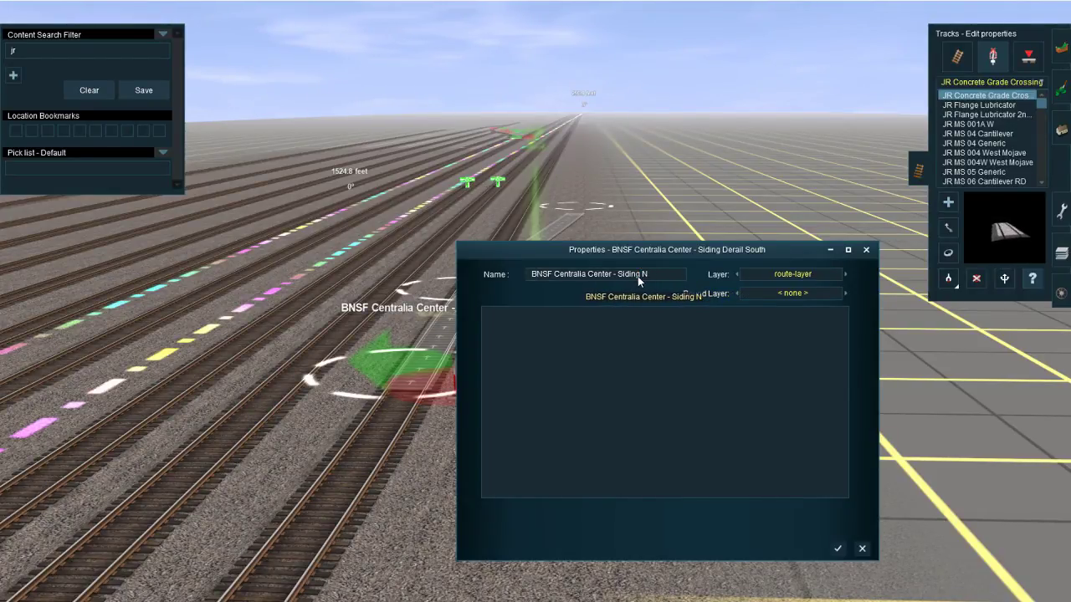
{"action": "type", "text": "South Derail"}
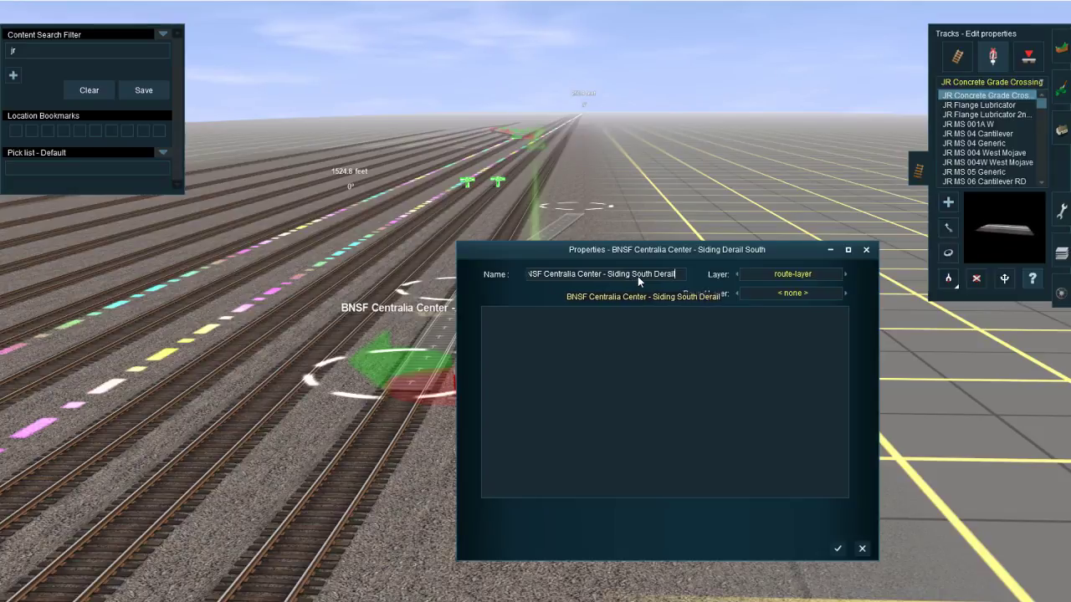
{"action": "key", "text": "Return"}
{"action": "right_click", "coordinate": [566, 316]}
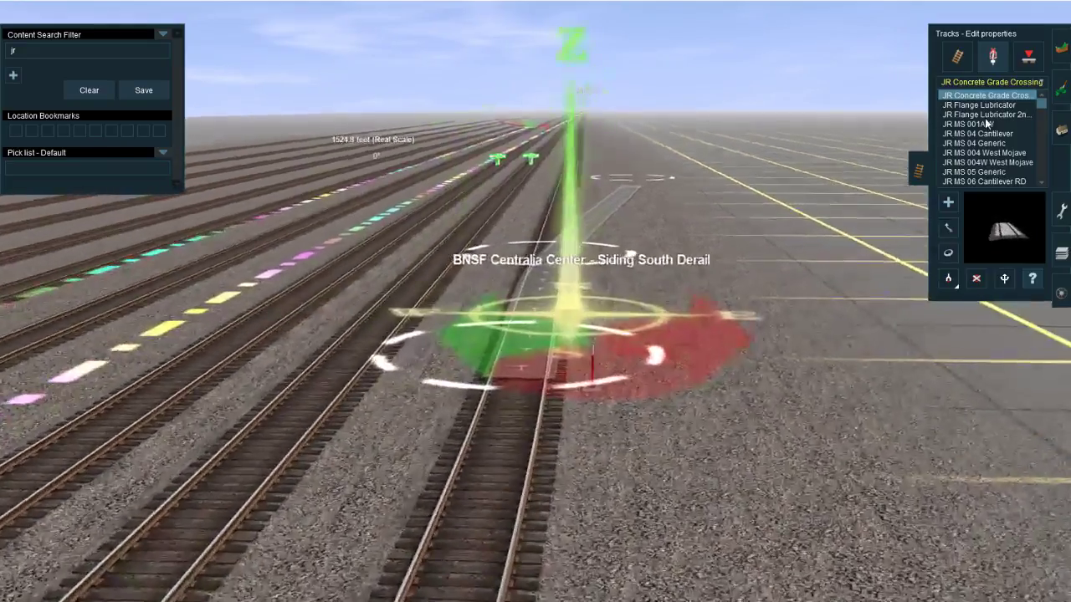
Step: Filter the track objects for "derail" and replace the siding's named derail junction object with a Derail WCH Portable
{"action": "left_click_drag", "start_coordinate": [21, 51], "coordinate": [2, 58]}
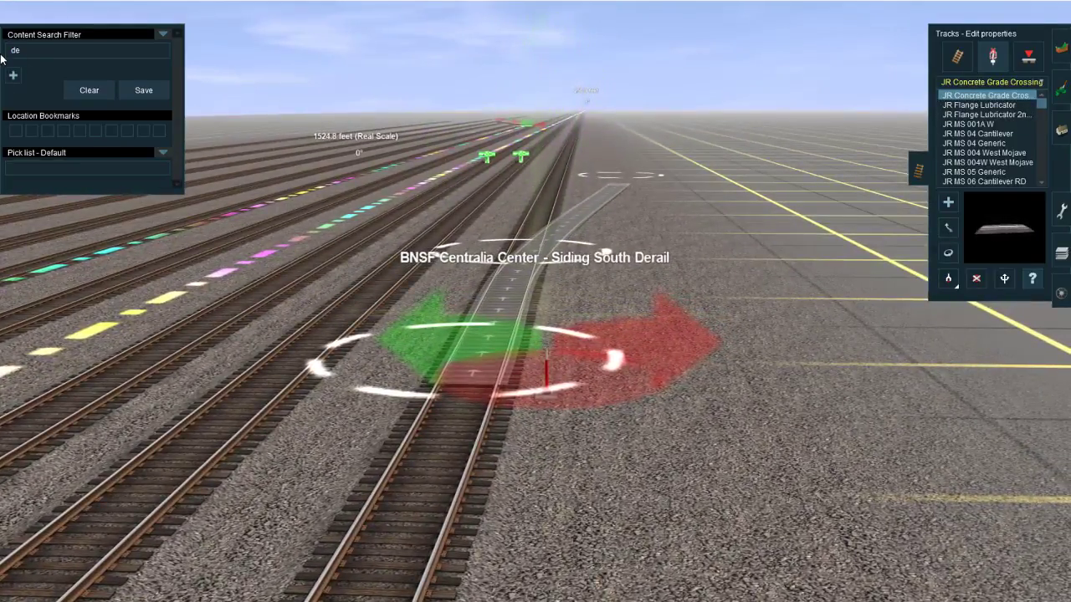
{"action": "right_click", "coordinate": [577, 264]}
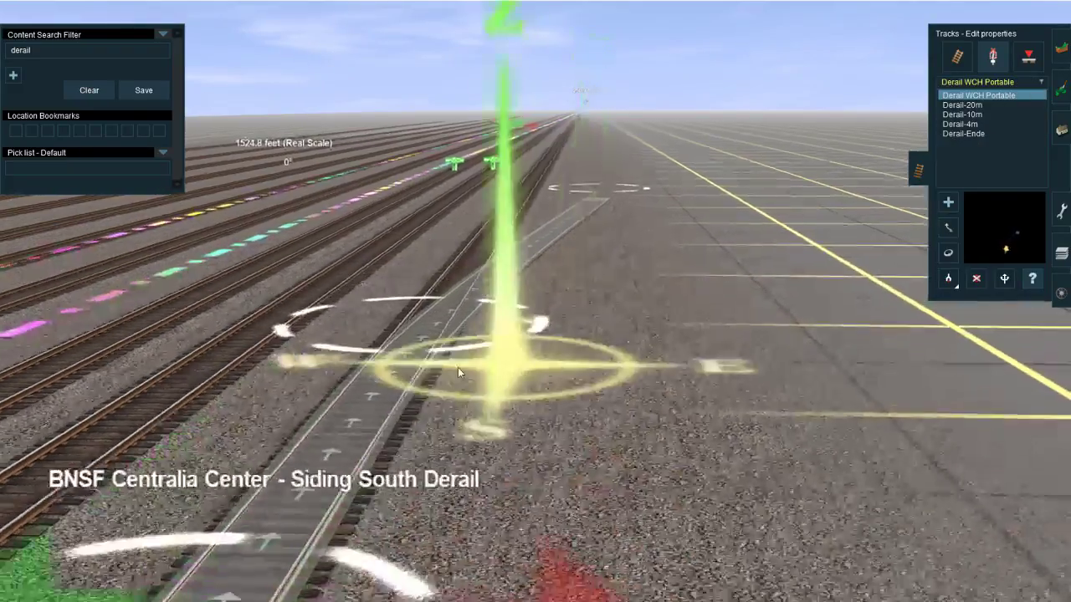
{"action": "right_click", "coordinate": [431, 393]}
{"action": "key", "text": "d"}
{"action": "left_click", "coordinate": [525, 384]}
{"action": "key", "text": "a"}
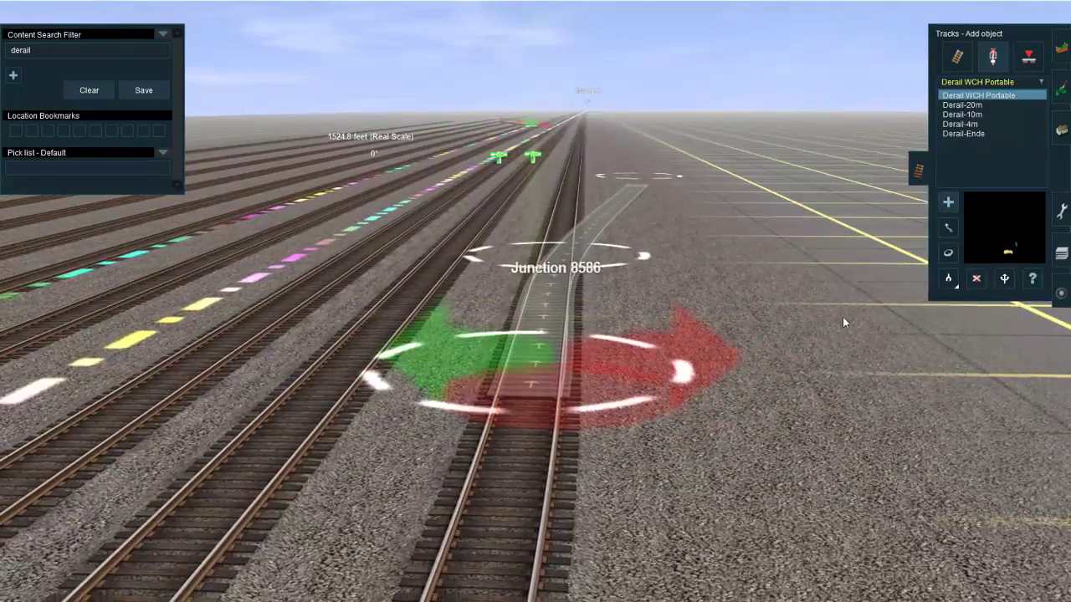
Step: Move the derail spur's track point closer to the junction, keeping it lined up with the siding
{"action": "key", "text": "Up"}
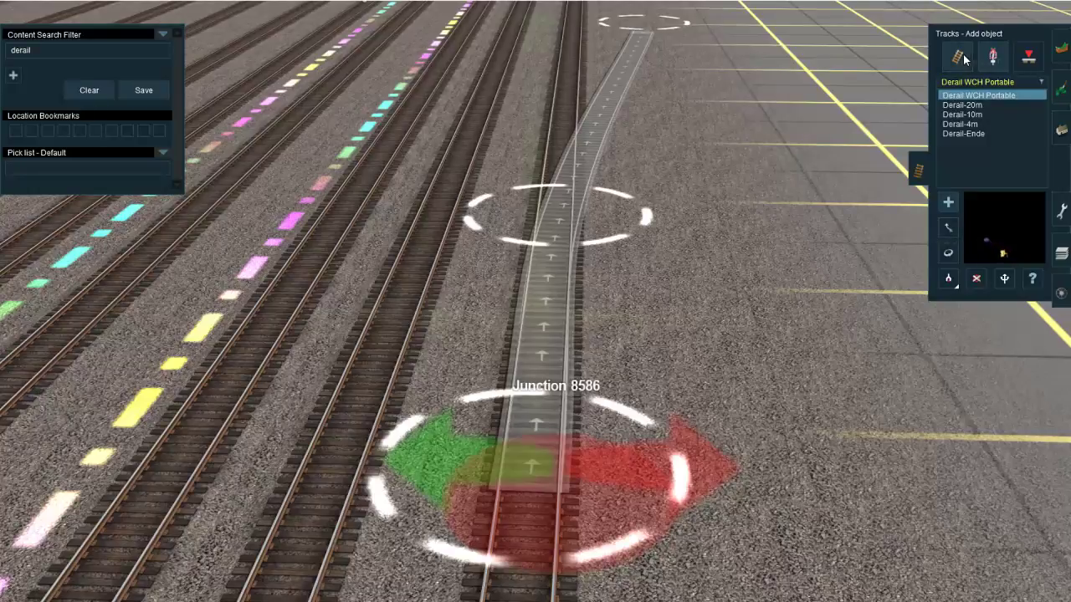
{"action": "left_click_drag", "start_coordinate": [601, 230], "coordinate": [504, 228]}
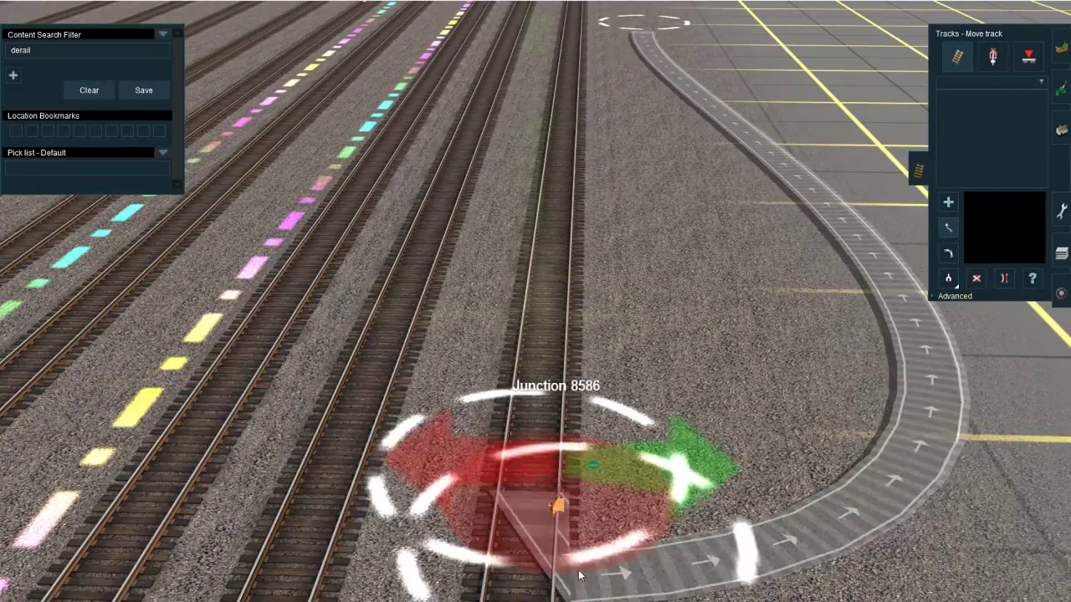
{"action": "left_click_drag", "start_coordinate": [545, 588], "coordinate": [573, 307]}
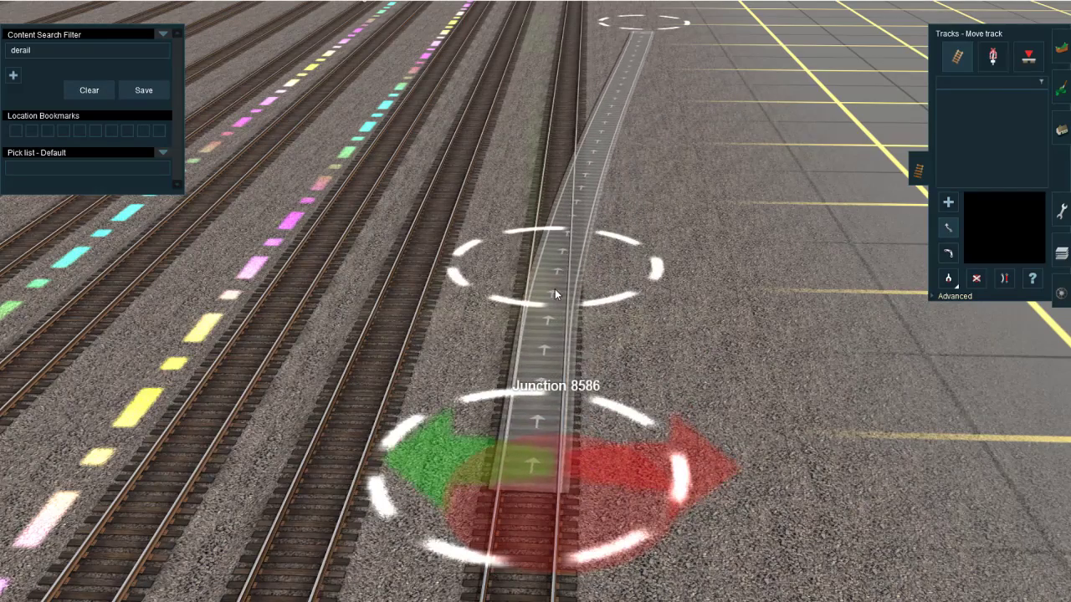
Step: Rotate the portable derail so that it sits on the siding's west rail with its sign facing off to the west
{"action": "right_click", "coordinate": [495, 497]}
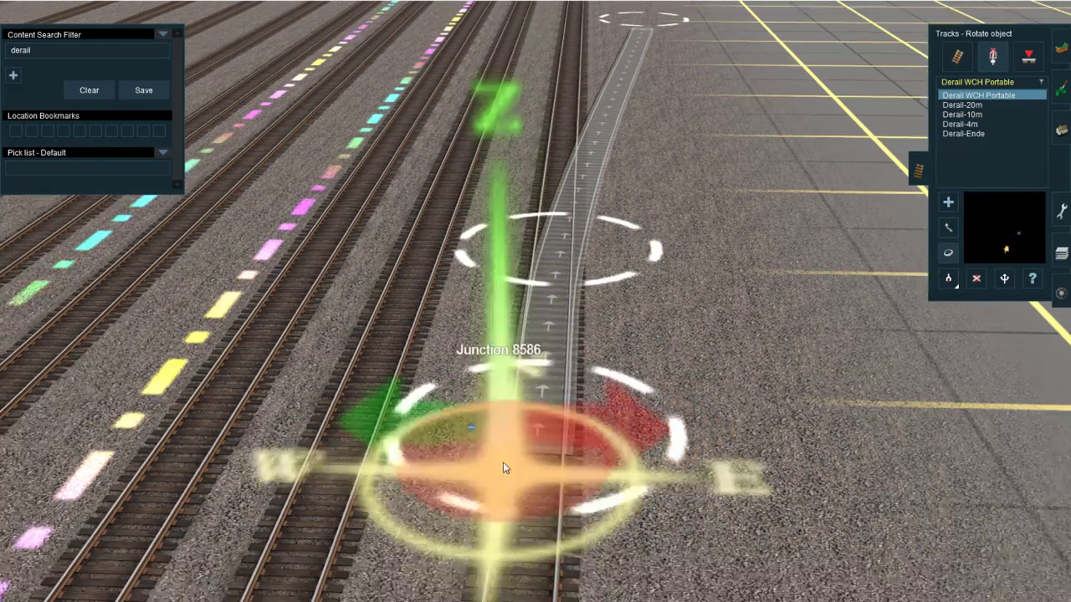
{"action": "key", "text": "Down"}
{"action": "scroll", "coordinate": [533, 299], "scroll_direction": "up", "scroll_amount": 5}
{"action": "key", "text": "Up"}
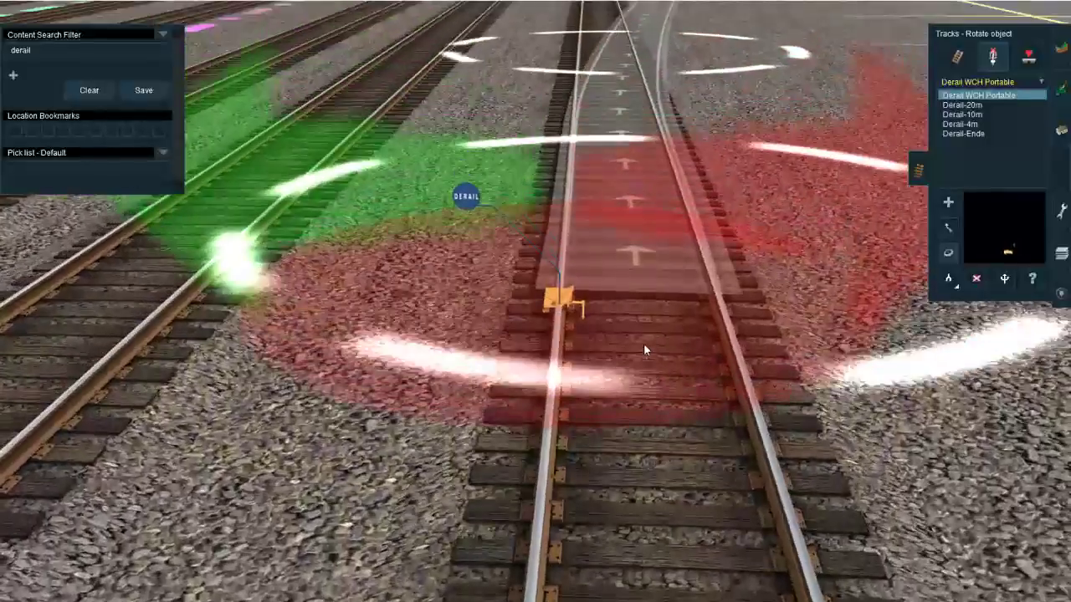
{"action": "left_click", "coordinate": [602, 317]}
{"action": "left_click", "coordinate": [602, 318]}
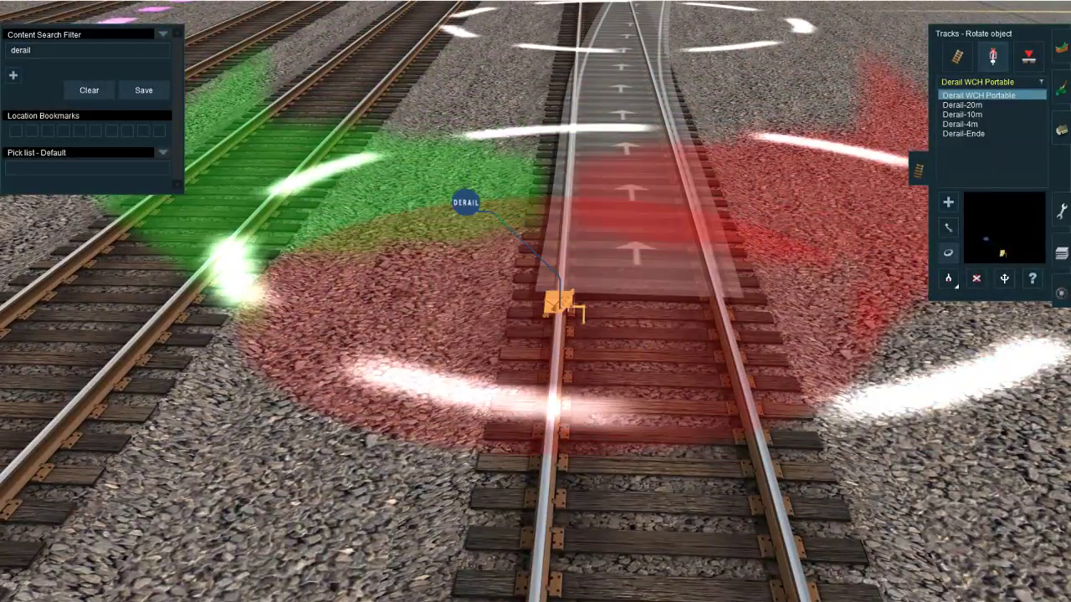
Step: Switch to the YouTube Live Dashboard to check the stream chat, then return to Trainz
{"action": "left_click", "coordinate": [191, 575]}
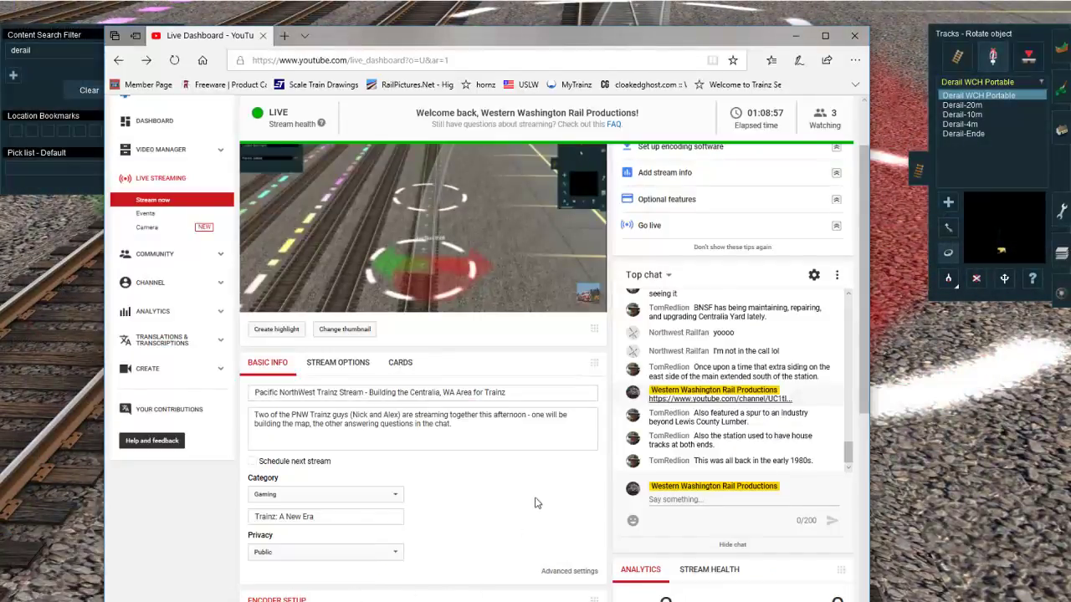
{"action": "key", "text": "alt+Tab"}
Step: Examine the siding, the southern yard ladder and the body tracks running north from it
{"action": "scroll", "coordinate": [745, 361], "scroll_direction": "down", "scroll_amount": 10}
{"action": "right_click_drag", "start_coordinate": [745, 360], "coordinate": [505, 272]}
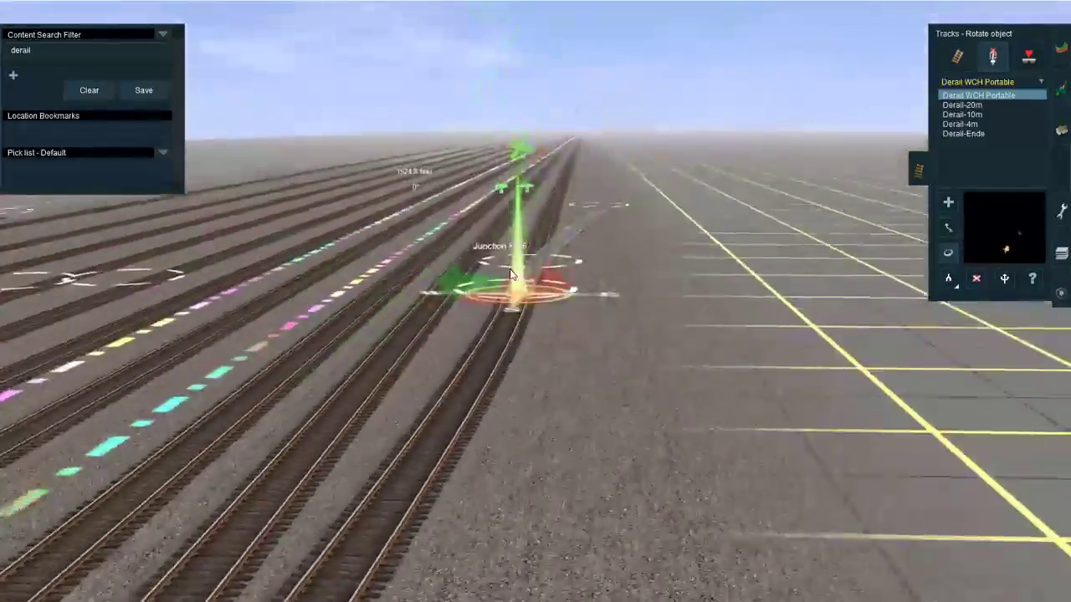
{"action": "scroll", "coordinate": [502, 318], "scroll_direction": "down", "scroll_amount": 10}
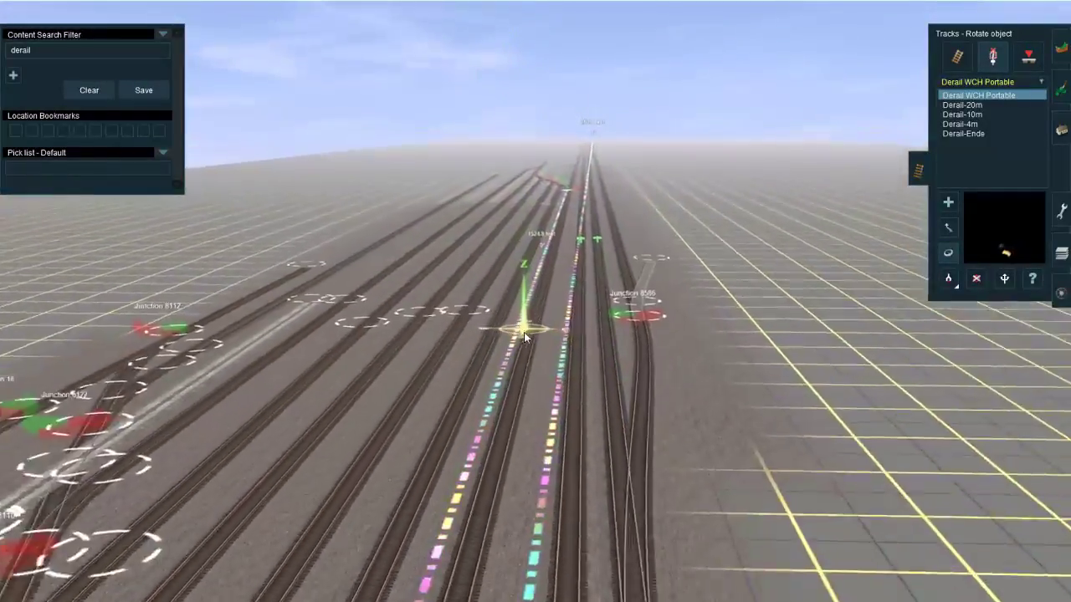
{"action": "mouse_move", "coordinate": [524, 335]}
{"action": "right_mouse_down"}
{"action": "mouse_move", "coordinate": [524, 376]}
{"action": "mouse_move", "coordinate": [519, 344]}
{"action": "right_mouse_up"}
{"action": "scroll", "coordinate": [521, 375], "scroll_direction": "up", "scroll_amount": 4}
{"action": "scroll", "coordinate": [521, 373], "scroll_direction": "down", "scroll_amount": 5}
{"action": "scroll", "coordinate": [519, 344], "scroll_direction": "up", "scroll_amount": 4}
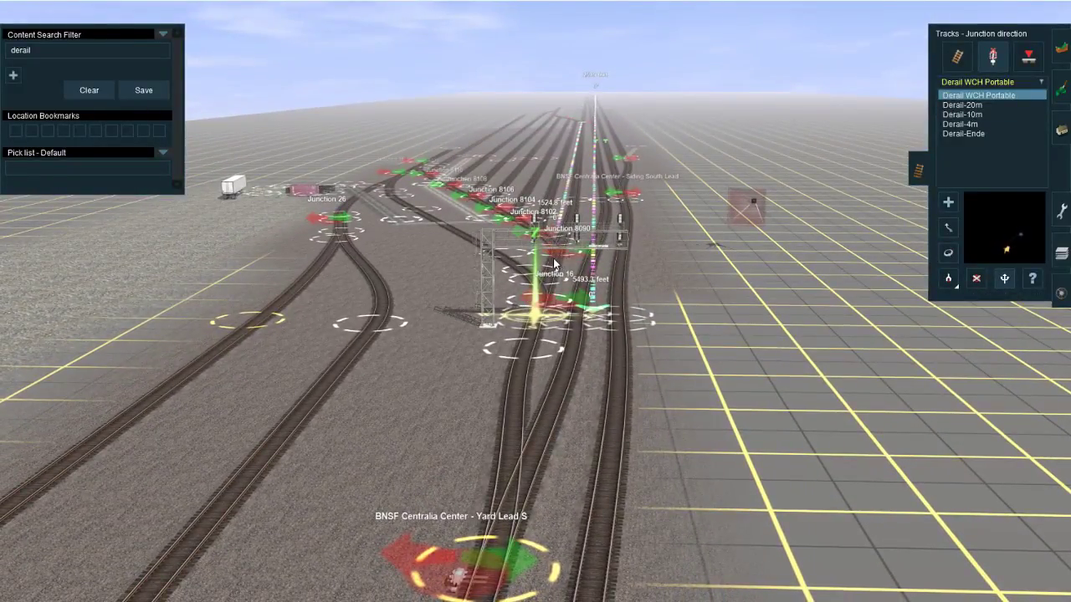
{"action": "scroll", "coordinate": [552, 251], "scroll_direction": "up", "scroll_amount": 8}
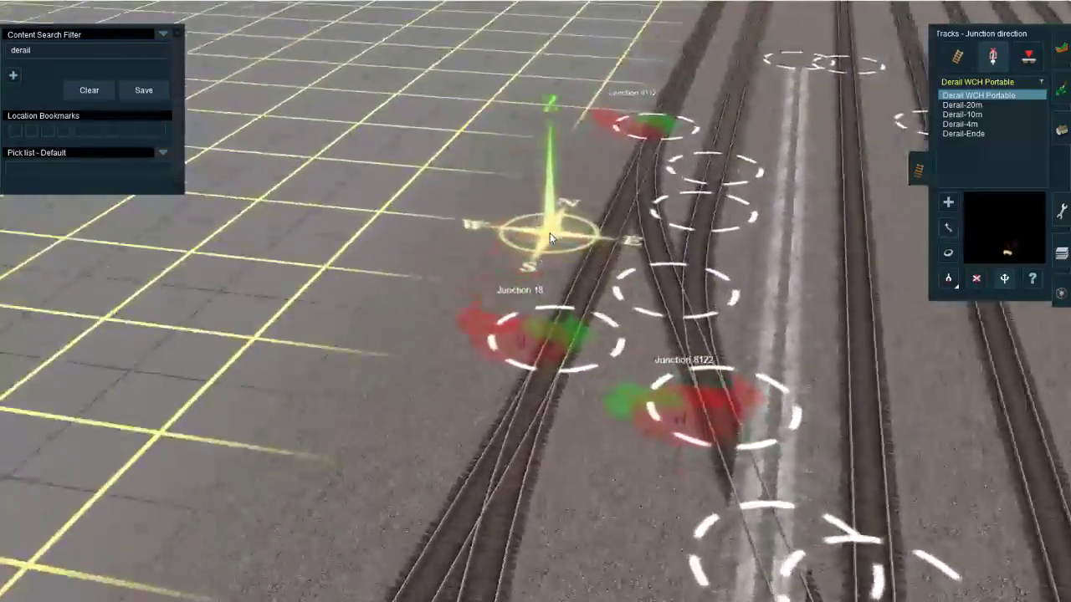
{"action": "scroll", "coordinate": [549, 233], "scroll_direction": "up", "scroll_amount": 8}
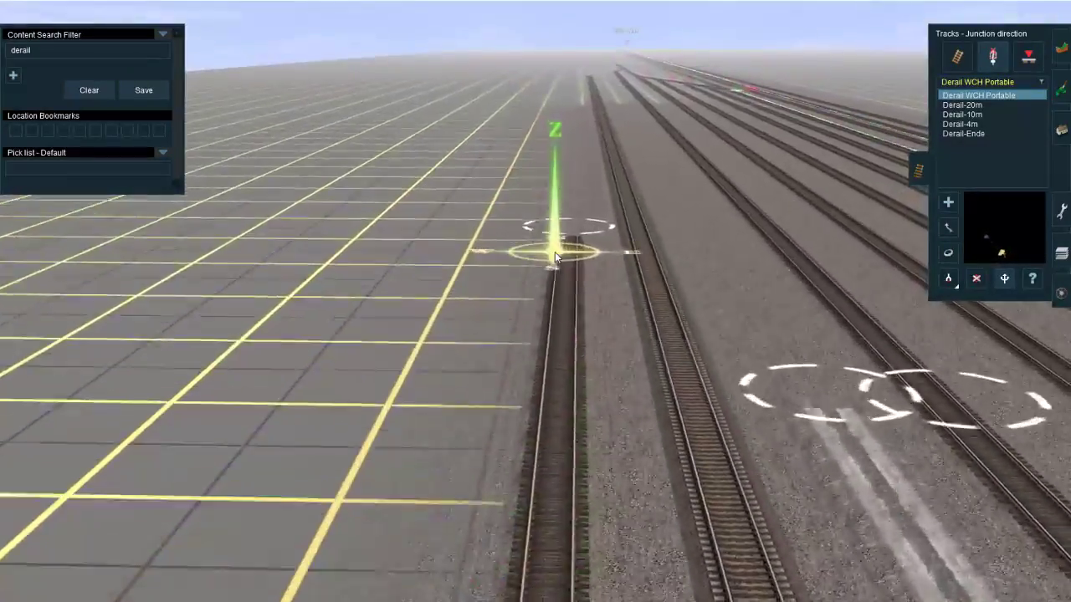
{"action": "scroll", "coordinate": [548, 266], "scroll_direction": "down", "scroll_amount": 5}
{"action": "key", "text": "Left"}
{"action": "right_click", "coordinate": [449, 327]}
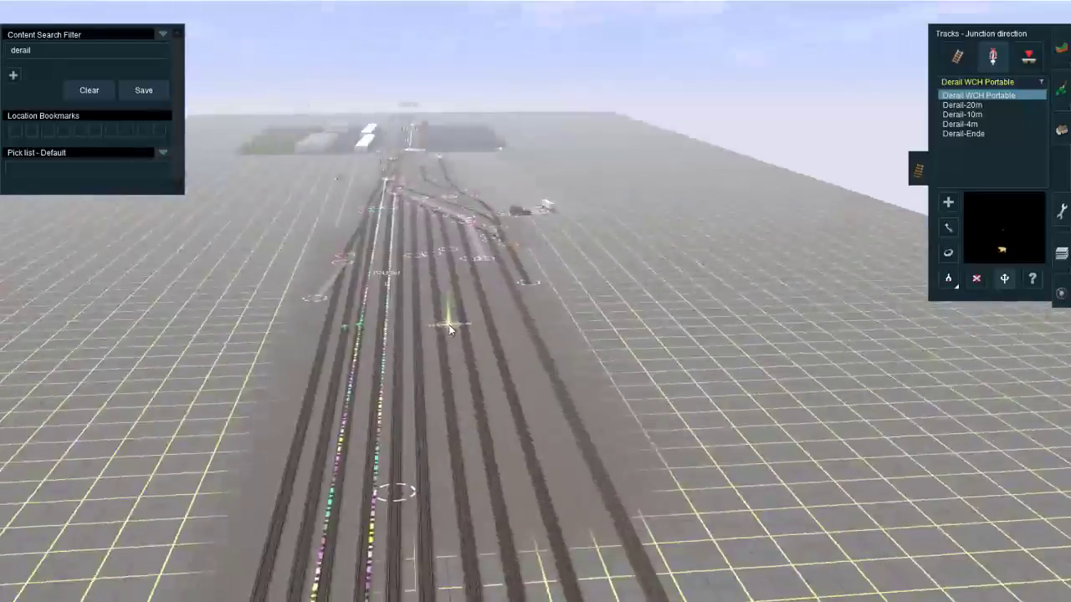
Step: Inspect the yard's south end, including the stub tracks, the crossovers and the road grade crossings
{"action": "key", "text": "Left"}
{"action": "right_click", "coordinate": [571, 241]}
{"action": "key", "text": "Right"}
{"action": "right_click", "coordinate": [543, 261]}
{"action": "key", "text": "Up"}
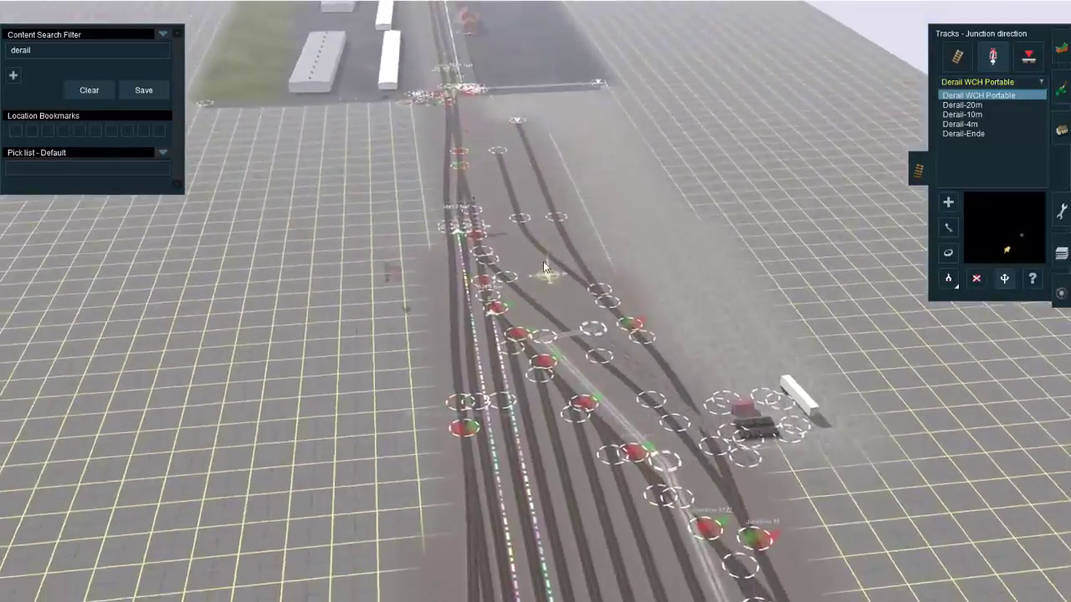
{"action": "key", "text": "Left"}
{"action": "right_click", "coordinate": [546, 250]}
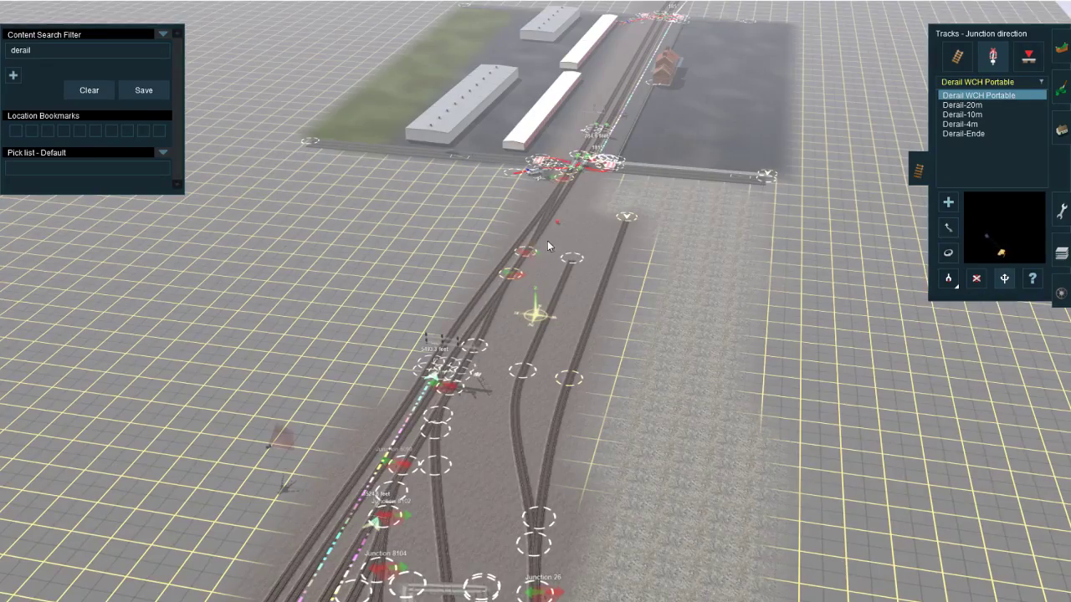
{"action": "right_click", "coordinate": [604, 138]}
{"action": "right_click", "coordinate": [620, 159]}
{"action": "key", "text": "Left"}
{"action": "scroll", "coordinate": [502, 313], "scroll_direction": "up", "scroll_amount": 5}
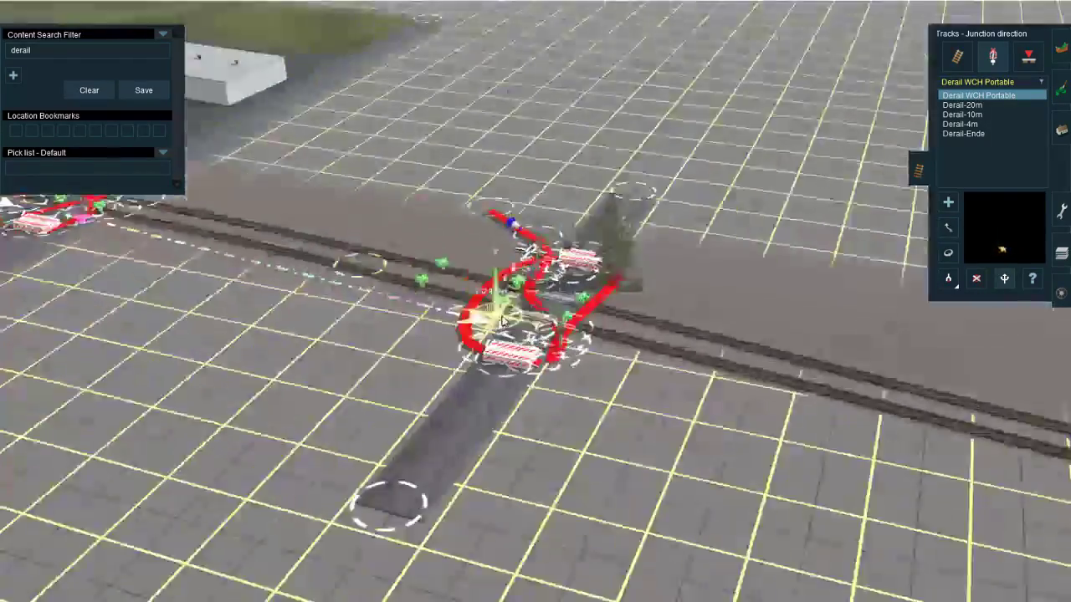
{"action": "key", "text": "Down"}
{"action": "right_click", "coordinate": [610, 231]}
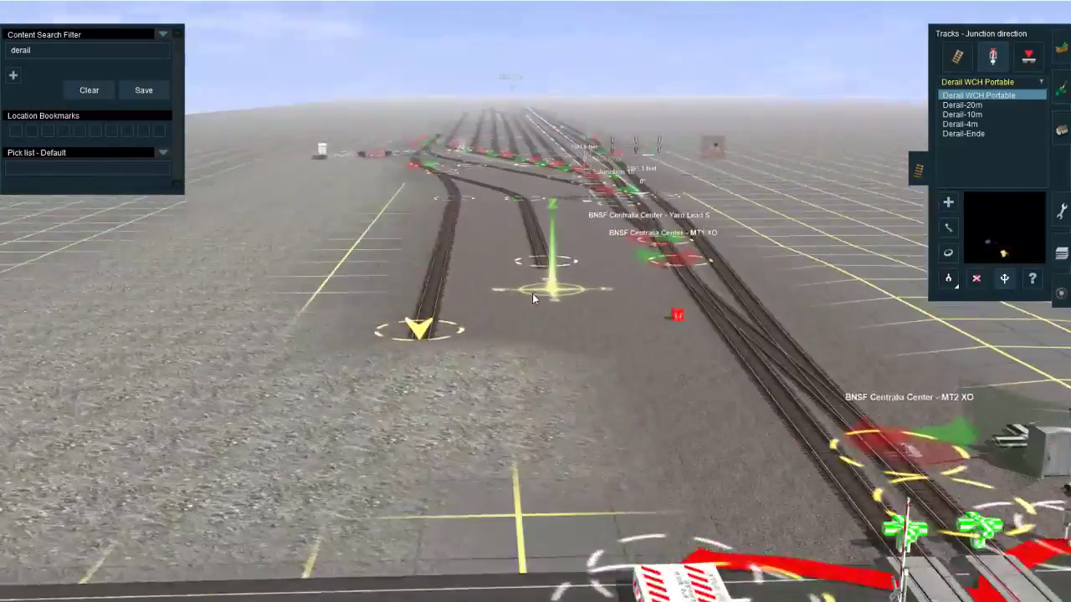
Step: Review the yard from the Centralia Center signal bridge northward along the body tracks to the northern ladder
{"action": "mouse_move", "coordinate": [532, 293]}
{"action": "right_mouse_down"}
{"action": "mouse_move", "coordinate": [503, 295]}
{"action": "mouse_move", "coordinate": [574, 283]}
{"action": "mouse_move", "coordinate": [558, 272]}
{"action": "mouse_move", "coordinate": [526, 315]}
{"action": "mouse_move", "coordinate": [546, 317]}
{"action": "mouse_move", "coordinate": [537, 301]}
{"action": "mouse_move", "coordinate": [529, 354]}
{"action": "mouse_move", "coordinate": [552, 281]}
{"action": "mouse_move", "coordinate": [524, 258]}
{"action": "mouse_move", "coordinate": [523, 294]}
{"action": "mouse_move", "coordinate": [510, 293]}
{"action": "mouse_move", "coordinate": [525, 302]}
{"action": "mouse_move", "coordinate": [542, 289]}
{"action": "mouse_move", "coordinate": [532, 326]}
{"action": "mouse_move", "coordinate": [538, 253]}
{"action": "mouse_move", "coordinate": [567, 330]}
{"action": "mouse_move", "coordinate": [576, 287]}
{"action": "mouse_move", "coordinate": [550, 373]}
{"action": "mouse_move", "coordinate": [554, 299]}
{"action": "mouse_move", "coordinate": [545, 334]}
{"action": "right_mouse_up"}
{"action": "scroll", "coordinate": [548, 280], "scroll_direction": "down", "scroll_amount": 3}
{"action": "scroll", "coordinate": [542, 288], "scroll_direction": "down", "scroll_amount": 3}
{"action": "scroll", "coordinate": [537, 252], "scroll_direction": "up", "scroll_amount": 3}
{"action": "scroll", "coordinate": [549, 380], "scroll_direction": "down", "scroll_amount": 4}
{"action": "scroll", "coordinate": [544, 334], "scroll_direction": "up", "scroll_amount": 5}
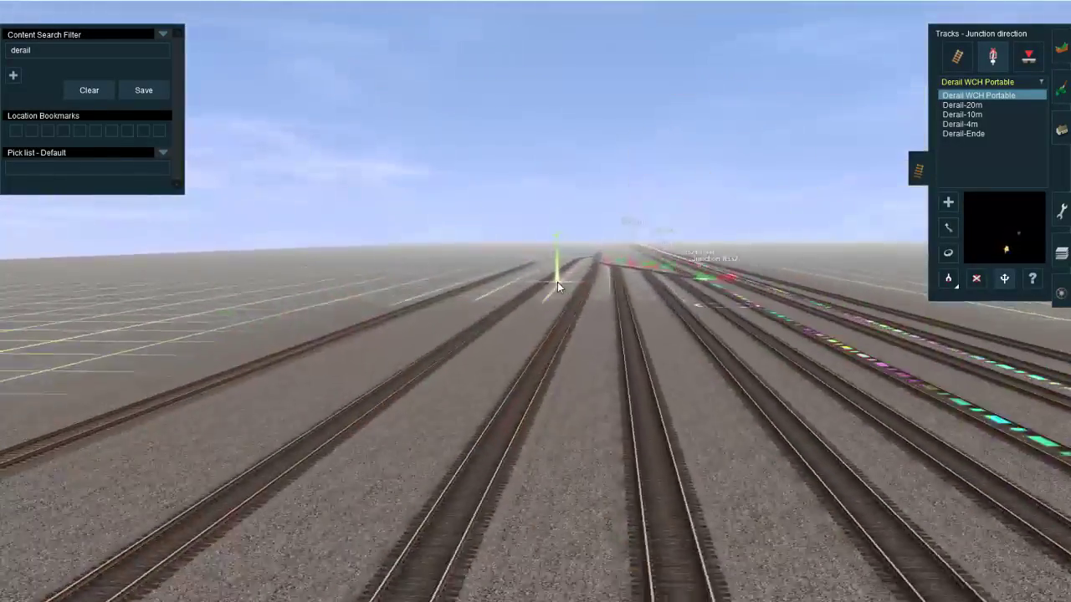
{"action": "mouse_move", "coordinate": [557, 282]}
{"action": "right_mouse_down"}
{"action": "mouse_move", "coordinate": [504, 346]}
{"action": "mouse_move", "coordinate": [556, 294]}
{"action": "right_mouse_up"}
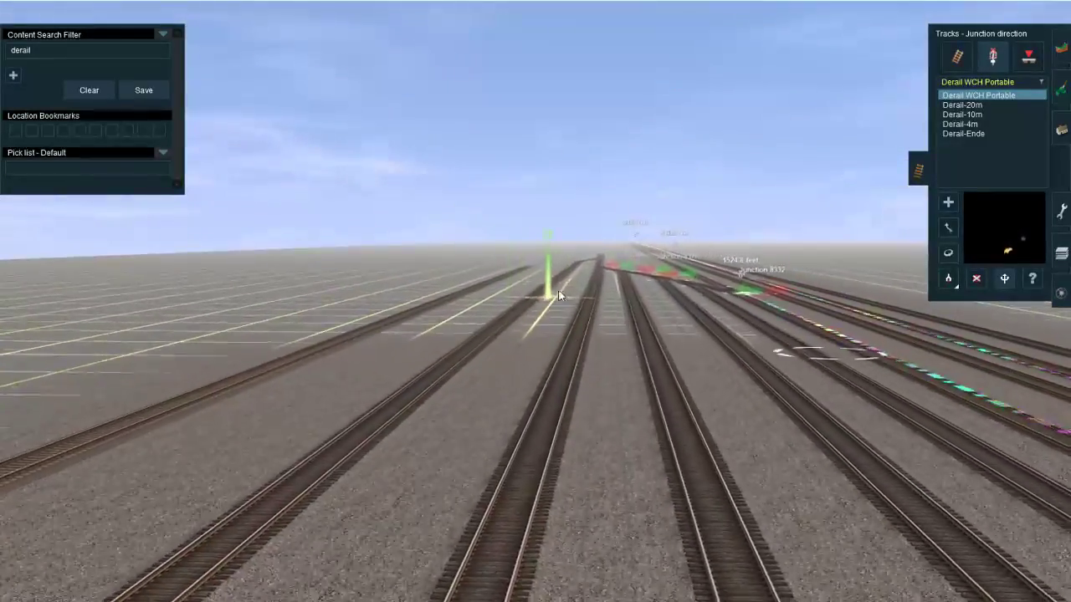
Step: Paint the gravel ground texture around the northern ladder and the west-side tracks at the yard's north end
{"action": "key", "text": "Up"}
{"action": "left_click", "coordinate": [1061, 89]}
{"action": "scroll", "coordinate": [518, 308], "scroll_direction": "down", "scroll_amount": 6}
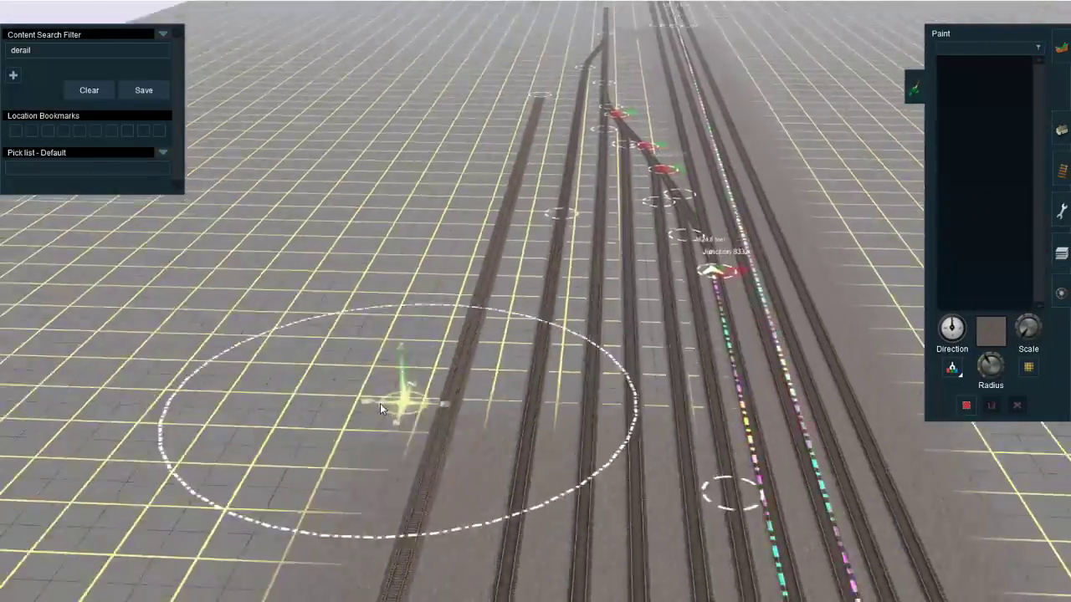
{"action": "scroll", "coordinate": [517, 306], "scroll_direction": "up", "scroll_amount": 6}
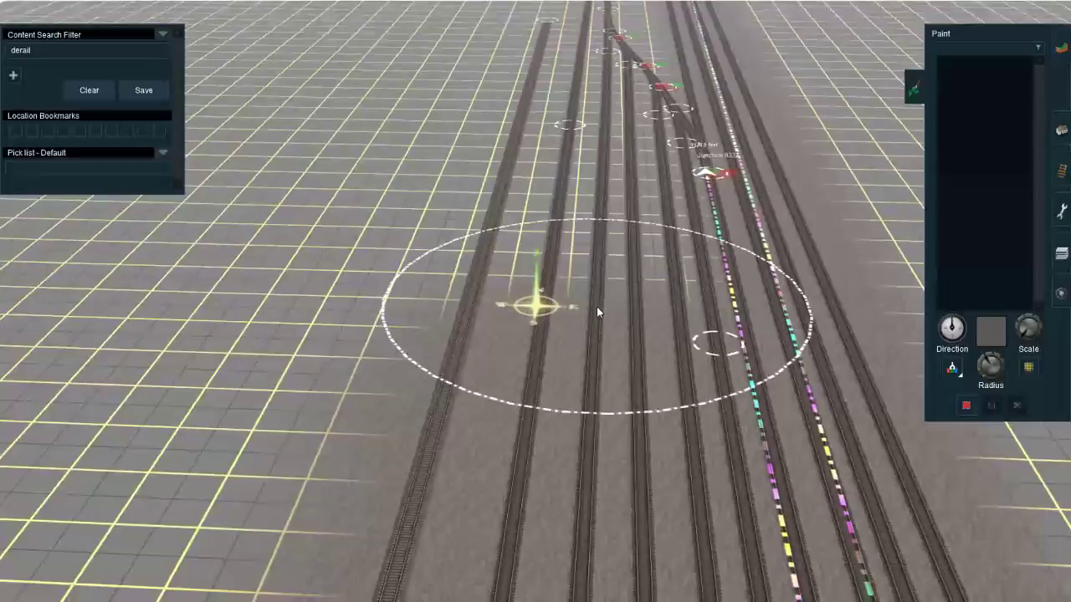
{"action": "mouse_move", "coordinate": [597, 309]}
{"action": "right_mouse_down"}
{"action": "mouse_move", "coordinate": [602, 286]}
{"action": "mouse_move", "coordinate": [541, 277]}
{"action": "mouse_move", "coordinate": [544, 260]}
{"action": "mouse_move", "coordinate": [504, 405]}
{"action": "mouse_move", "coordinate": [810, 336]}
{"action": "mouse_move", "coordinate": [701, 322]}
{"action": "mouse_move", "coordinate": [586, 254]}
{"action": "mouse_move", "coordinate": [541, 307]}
{"action": "right_mouse_up"}
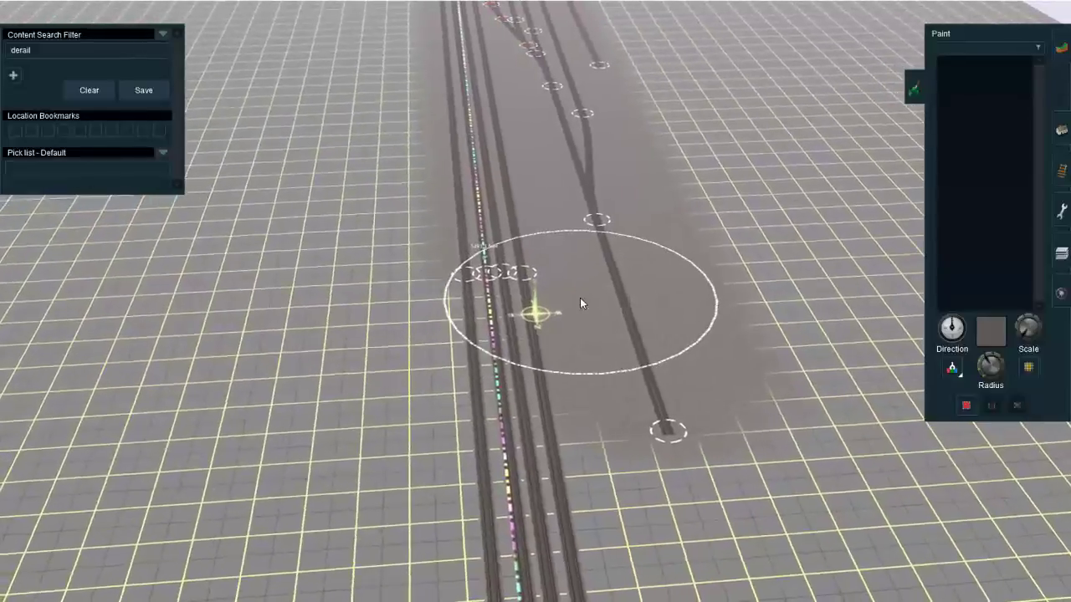
{"action": "key", "text": "Down"}
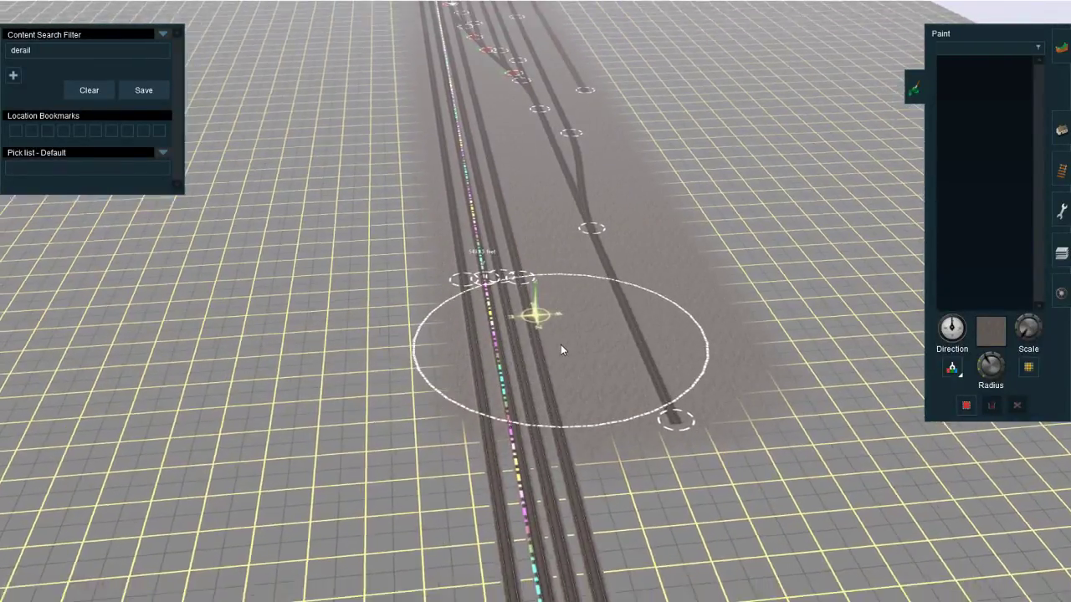
{"action": "mouse_move", "coordinate": [561, 344]}
{"action": "right_mouse_down"}
{"action": "mouse_move", "coordinate": [552, 270]}
{"action": "mouse_move", "coordinate": [584, 256]}
{"action": "mouse_move", "coordinate": [570, 281]}
{"action": "right_mouse_up"}
{"action": "scroll", "coordinate": [570, 281], "scroll_direction": "down", "scroll_amount": 5}
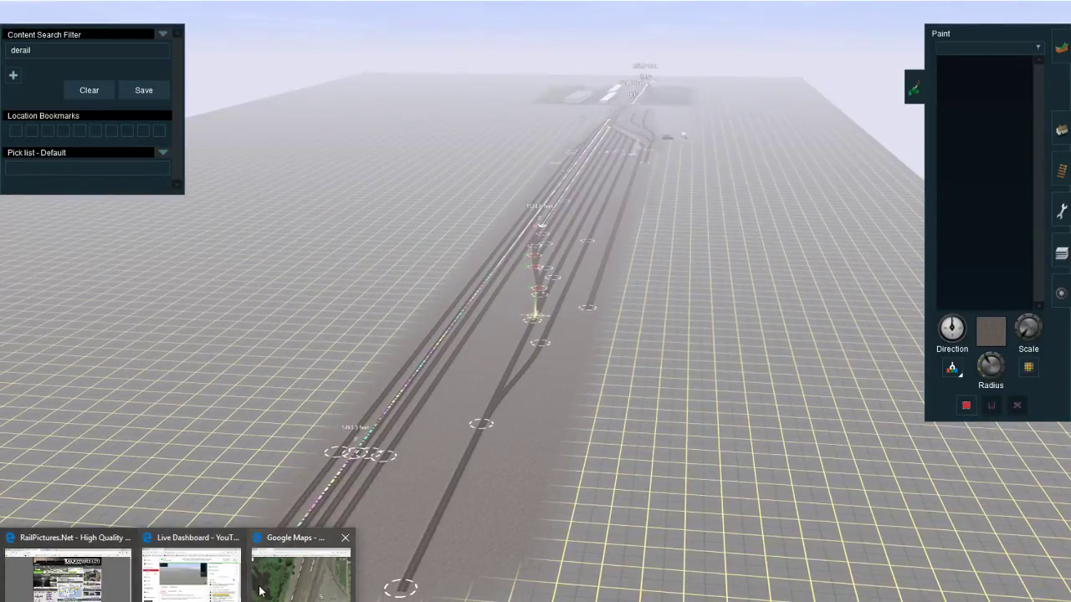
Step: Examine the wye and the track ends around May St and E 5th St in Google Maps
{"action": "left_click", "coordinate": [260, 591]}
{"action": "left_click_drag", "start_coordinate": [628, 443], "coordinate": [614, 238]}
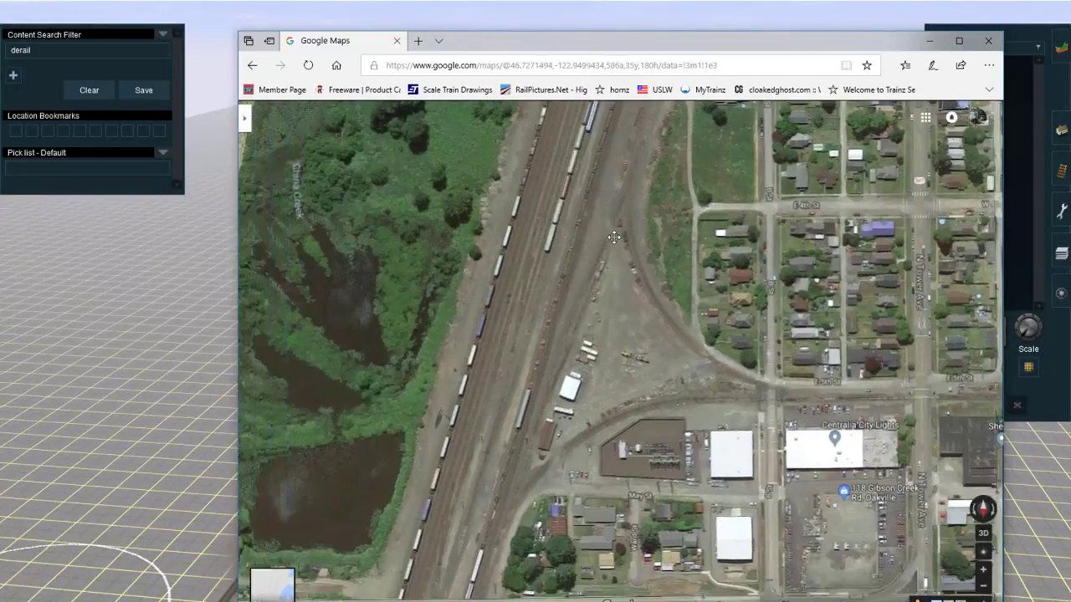
{"action": "scroll", "coordinate": [496, 488], "scroll_direction": "up", "scroll_amount": 2}
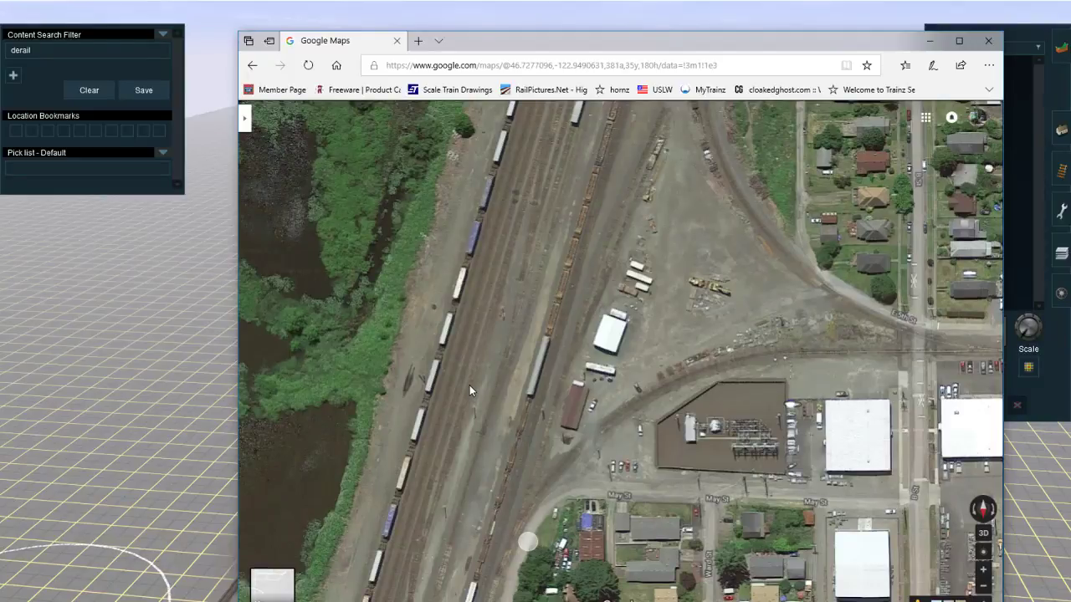
{"action": "left_click_drag", "start_coordinate": [481, 498], "coordinate": [496, 384]}
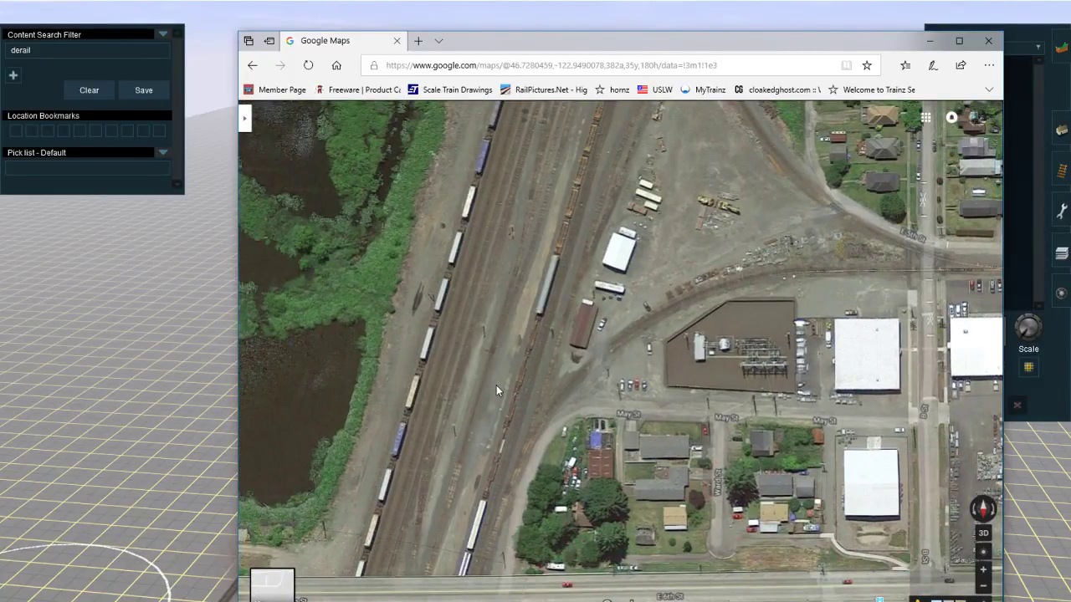
{"action": "right_click", "coordinate": [161, 466]}
{"action": "right_click", "coordinate": [591, 415]}
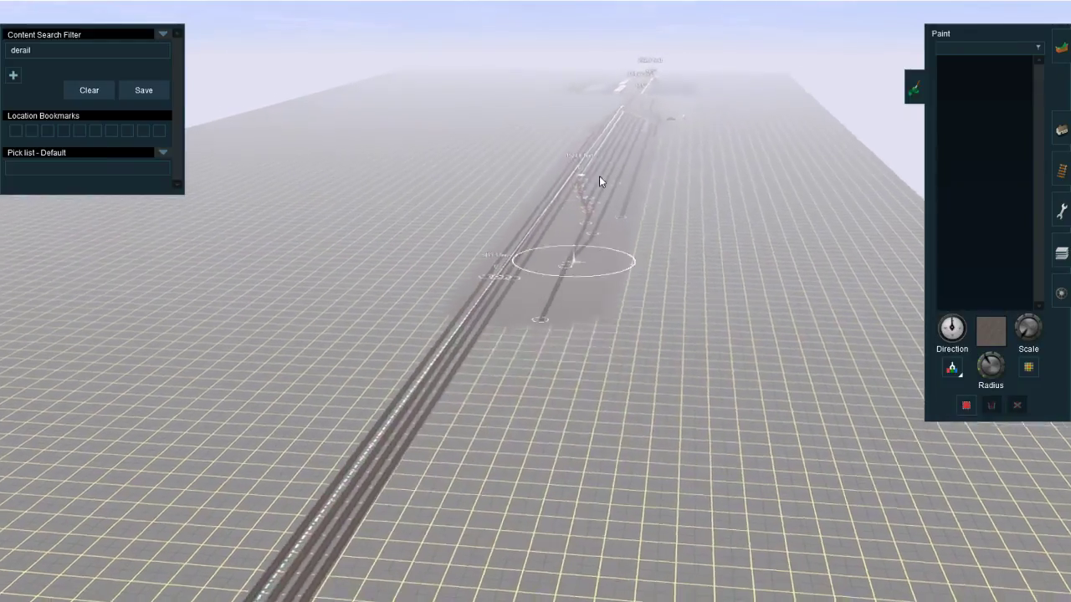
{"action": "right_click", "coordinate": [600, 180]}
Step: Pick up the JR Lt Grey track type from the route's existing tracks, ready to extend the outermost west-side stub
{"action": "left_click", "coordinate": [1064, 172]}
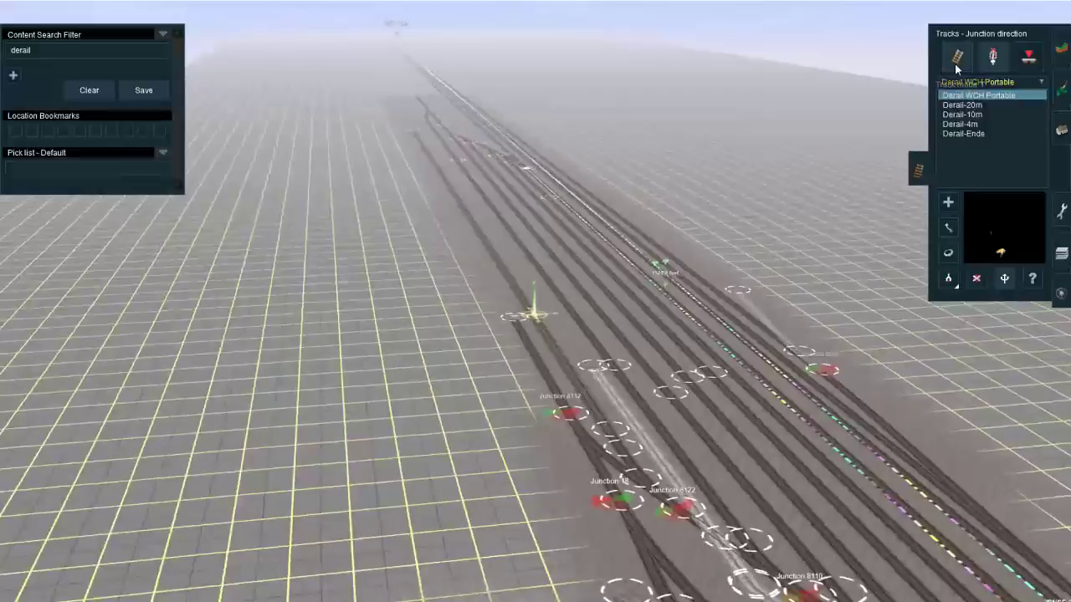
{"action": "left_click", "coordinate": [956, 58]}
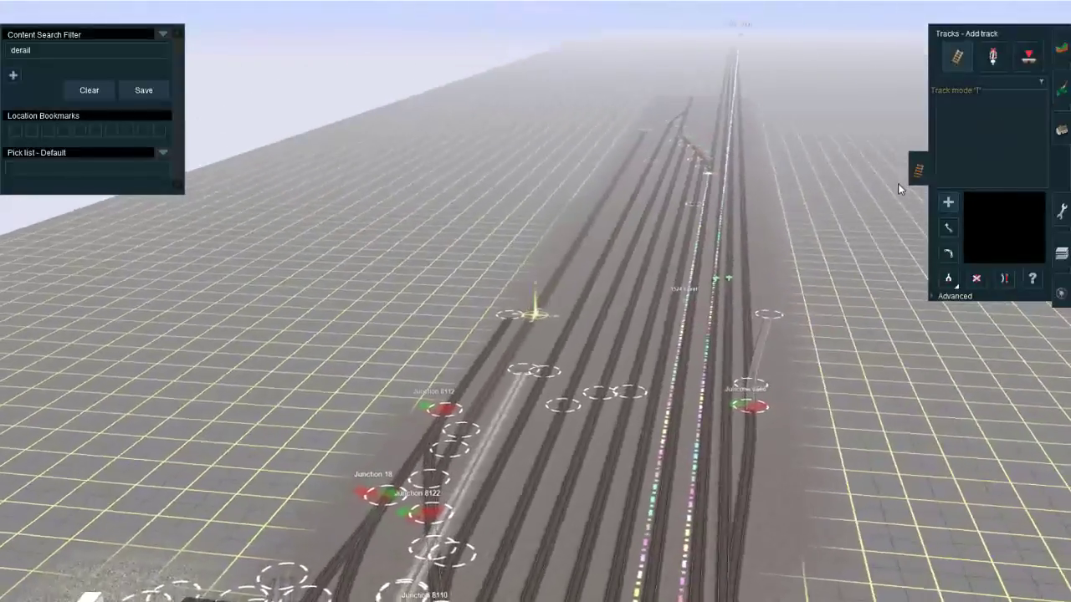
{"action": "right_click", "coordinate": [547, 172]}
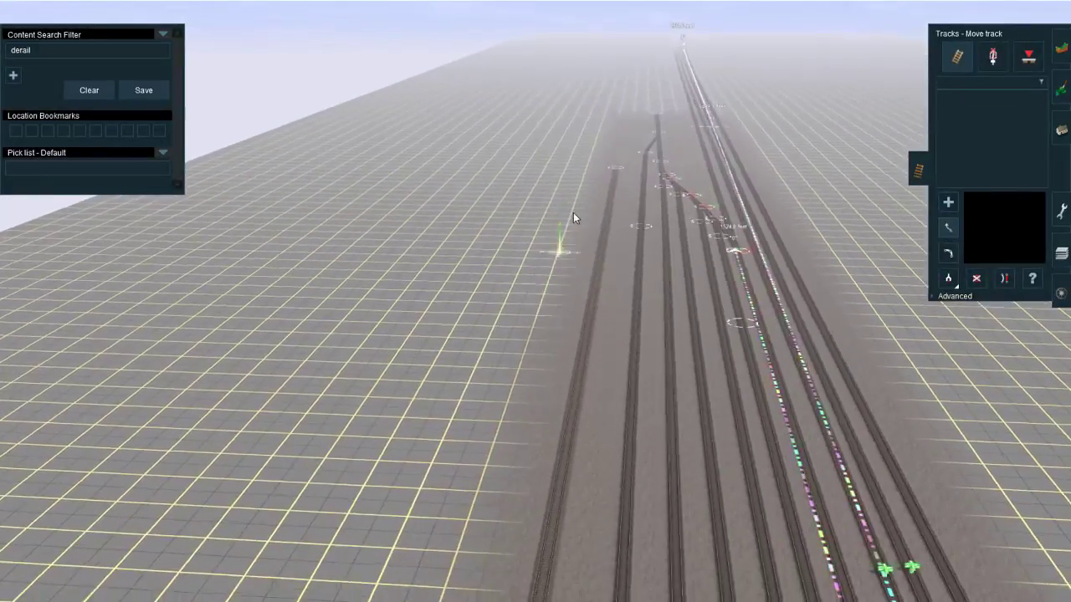
{"action": "scroll", "coordinate": [580, 203], "scroll_direction": "up", "scroll_amount": 5}
{"action": "right_click", "coordinate": [587, 190]}
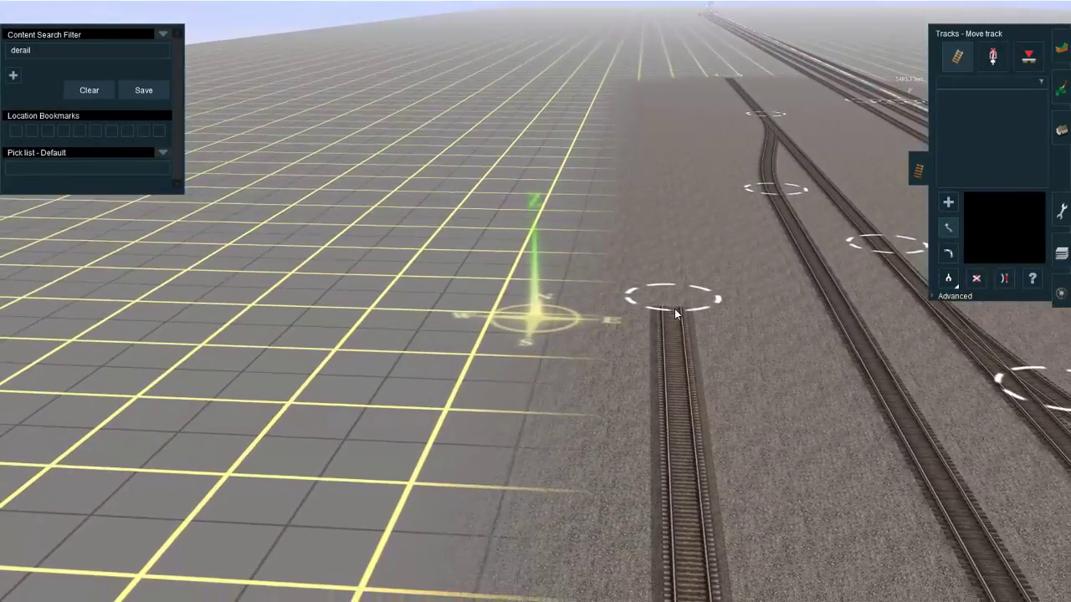
{"action": "scroll", "coordinate": [676, 313], "scroll_direction": "down", "scroll_amount": 5}
{"action": "right_click", "coordinate": [310, 418]}
{"action": "right_click", "coordinate": [382, 519]}
{"action": "right_click", "coordinate": [487, 526]}
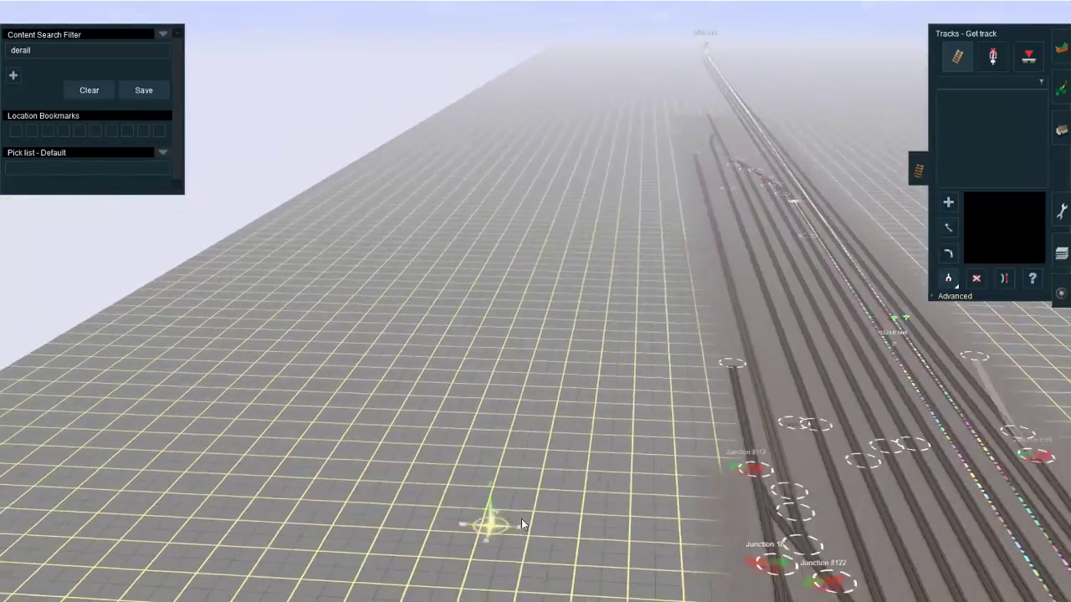
{"action": "right_click", "coordinate": [623, 231]}
{"action": "scroll", "coordinate": [606, 259], "scroll_direction": "up", "scroll_amount": 5}
{"action": "right_click", "coordinate": [590, 372]}
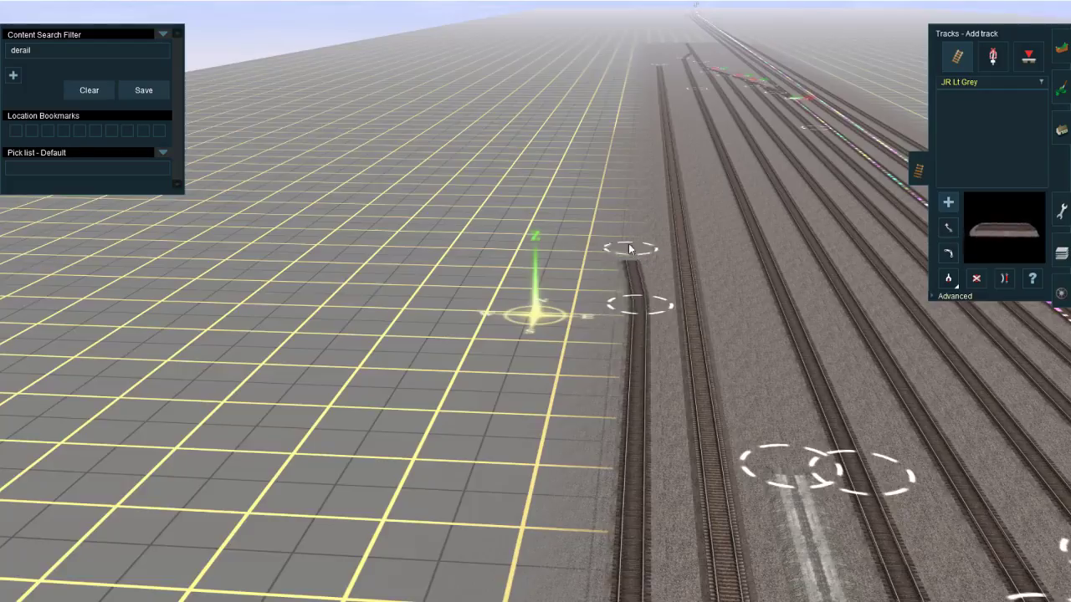
Step: Extend the outermost west-side stub with JR Lt Grey track, running north past the northern ladder and beyond the painted ground
{"action": "right_click_drag", "start_coordinate": [630, 249], "coordinate": [578, 170]}
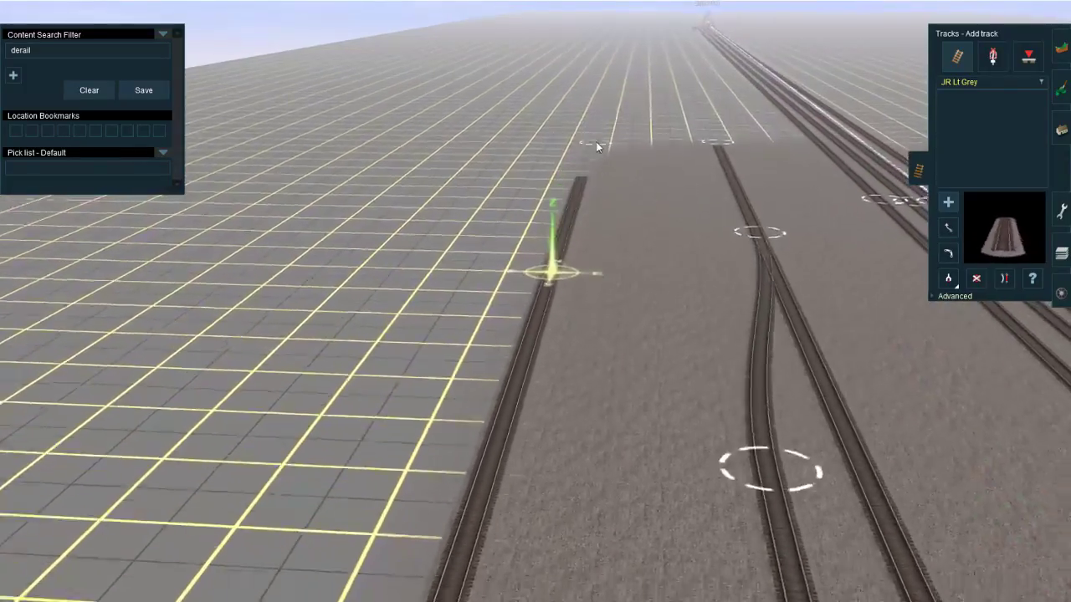
{"action": "middle_click_drag", "start_coordinate": [568, 216], "coordinate": [607, 316]}
{"action": "mouse_move", "coordinate": [616, 406]}
{"action": "right_mouse_down"}
{"action": "mouse_move", "coordinate": [558, 341]}
{"action": "mouse_move", "coordinate": [520, 385]}
{"action": "mouse_move", "coordinate": [538, 383]}
{"action": "right_mouse_up"}
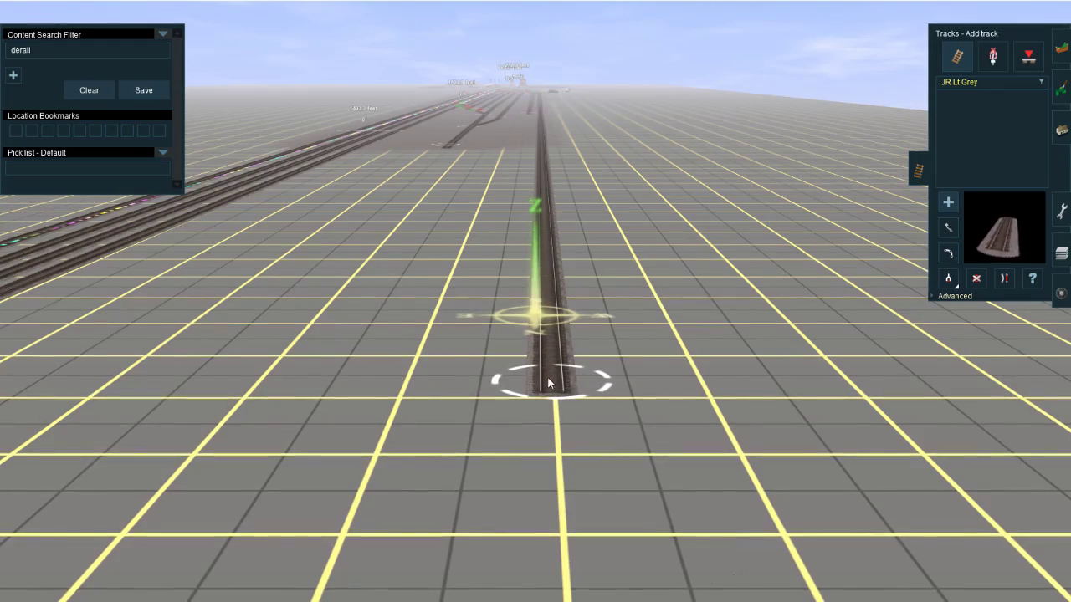
{"action": "left_click", "coordinate": [536, 343], "text": "shift"}
{"action": "right_click", "coordinate": [528, 317]}
{"action": "right_click", "coordinate": [441, 304]}
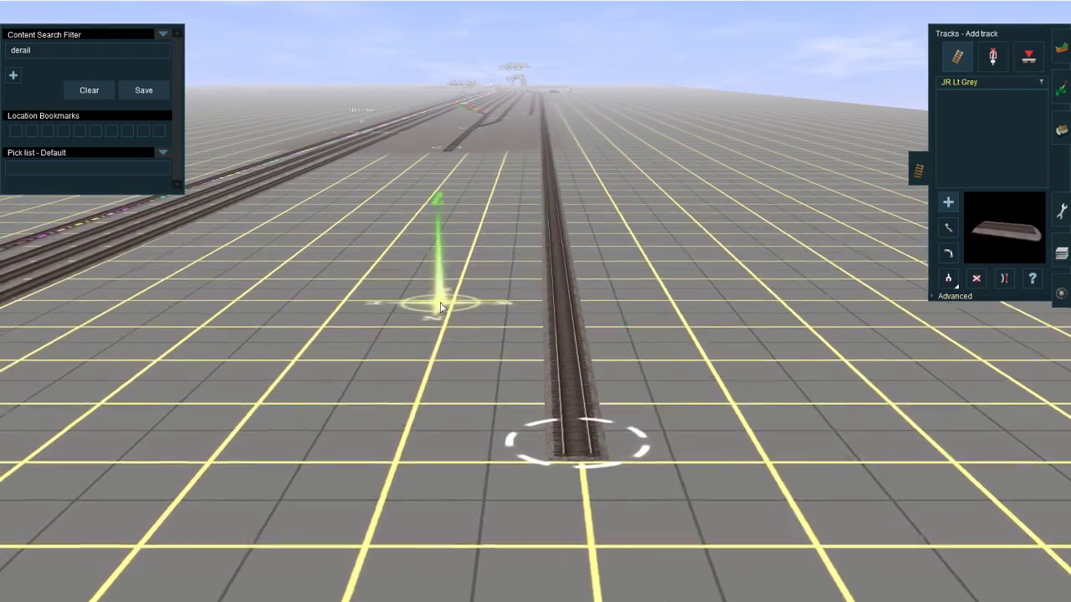
Step: Inspect the extended west track from above and compare it with the wye near May St in Google Maps
{"action": "mouse_move", "coordinate": [441, 307]}
{"action": "right_mouse_down"}
{"action": "mouse_move", "coordinate": [640, 229]}
{"action": "mouse_move", "coordinate": [574, 358]}
{"action": "mouse_move", "coordinate": [547, 297]}
{"action": "mouse_move", "coordinate": [583, 163]}
{"action": "mouse_move", "coordinate": [587, 249]}
{"action": "mouse_move", "coordinate": [559, 319]}
{"action": "right_mouse_up"}
{"action": "scroll", "coordinate": [587, 249], "scroll_direction": "down", "scroll_amount": 10}
{"action": "scroll", "coordinate": [545, 338], "scroll_direction": "up", "scroll_amount": 4}
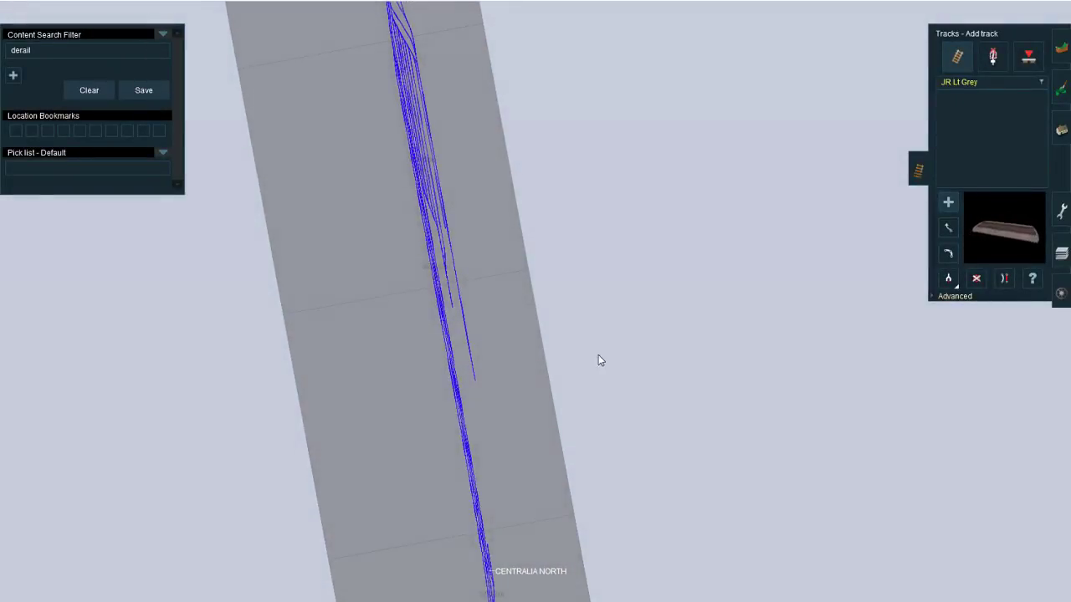
{"action": "scroll", "coordinate": [564, 334], "scroll_direction": "up", "scroll_amount": 6}
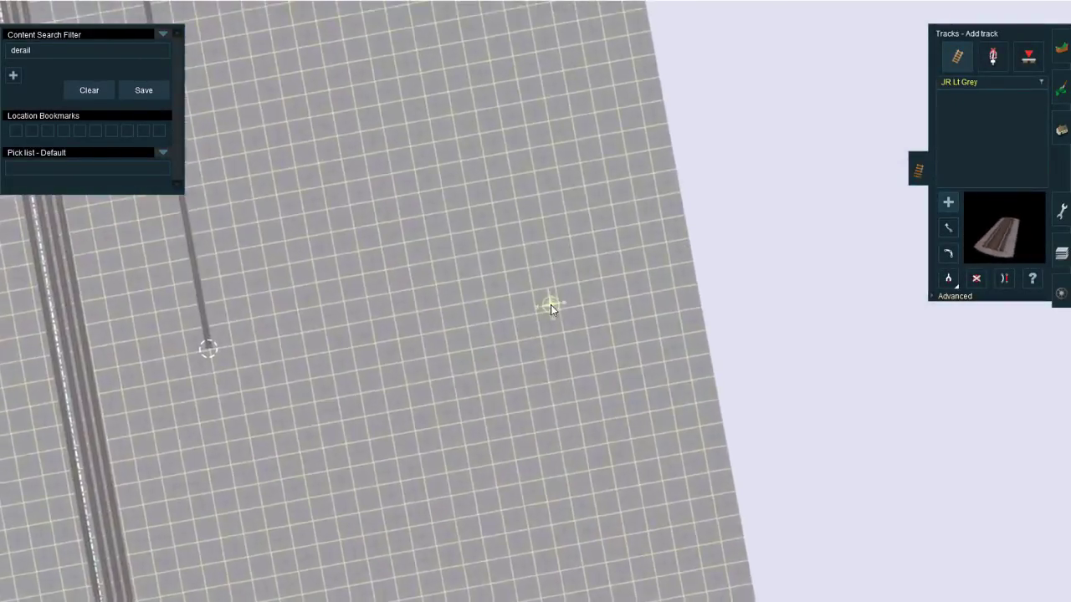
{"action": "right_click_drag", "start_coordinate": [550, 305], "coordinate": [480, 296]}
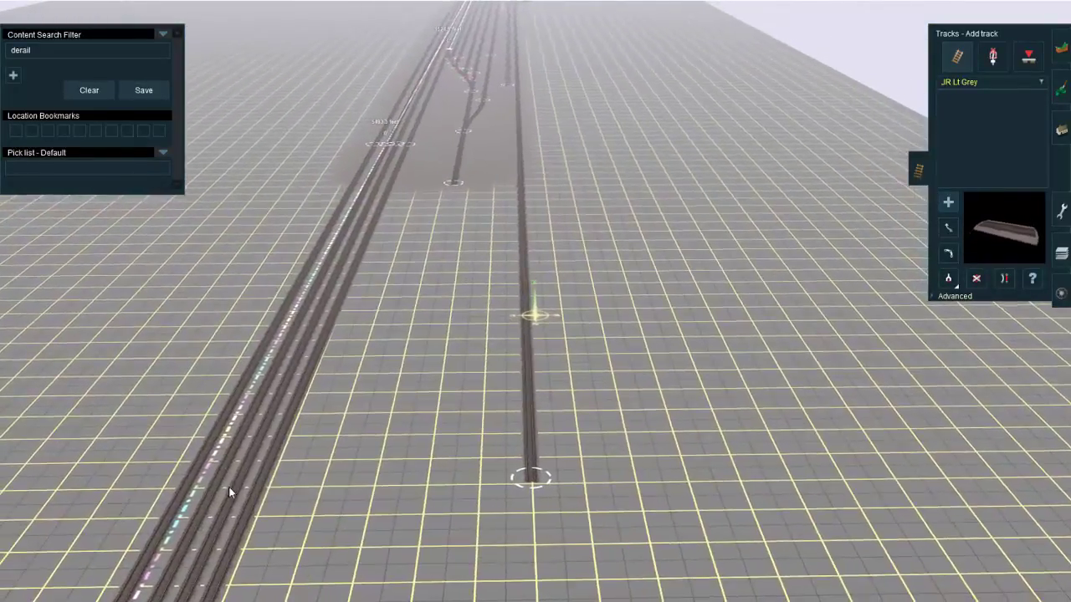
{"action": "right_click_drag", "start_coordinate": [228, 487], "coordinate": [233, 487]}
{"action": "left_click", "coordinate": [301, 573]}
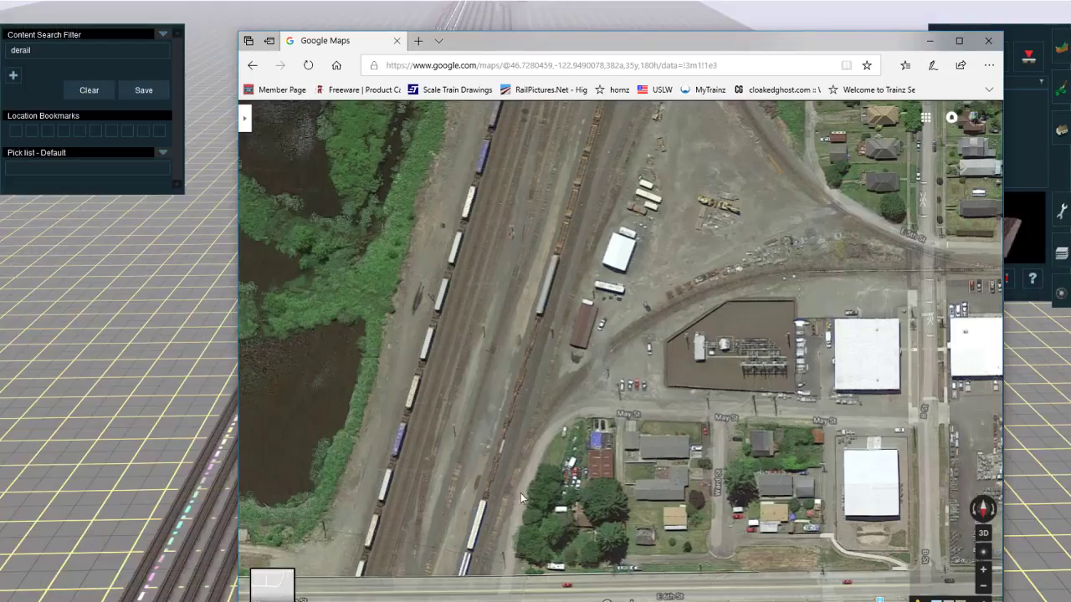
{"action": "left_click_drag", "start_coordinate": [674, 322], "coordinate": [569, 339]}
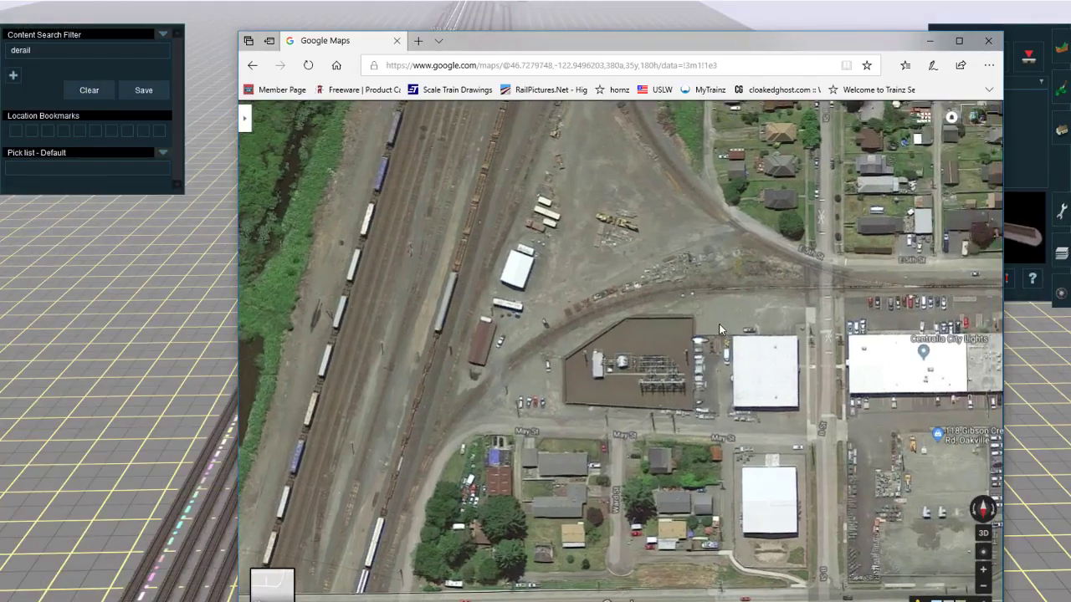
{"action": "left_click_drag", "start_coordinate": [414, 302], "coordinate": [412, 345]}
{"action": "left_click_drag", "start_coordinate": [482, 315], "coordinate": [610, 129]}
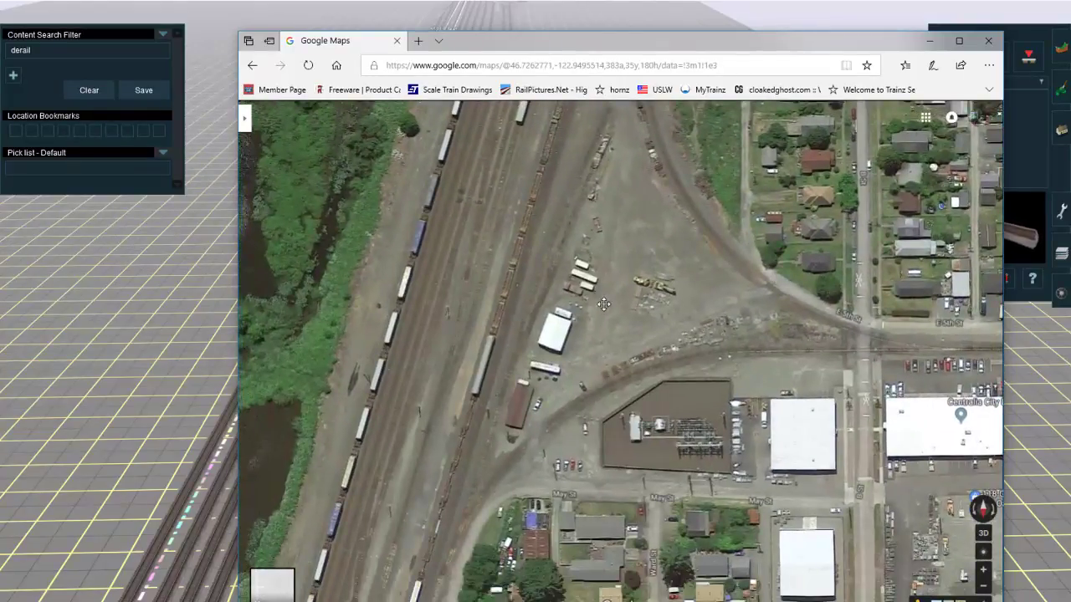
Step: Follow the yard tracks southward in Google Maps from the wye at E 5th St to E 1st St
{"action": "left_click_drag", "start_coordinate": [603, 305], "coordinate": [575, 430]}
{"action": "left_click_drag", "start_coordinate": [592, 216], "coordinate": [568, 392]}
{"action": "left_click_drag", "start_coordinate": [578, 238], "coordinate": [535, 419]}
{"action": "left_click_drag", "start_coordinate": [575, 213], "coordinate": [535, 415]}
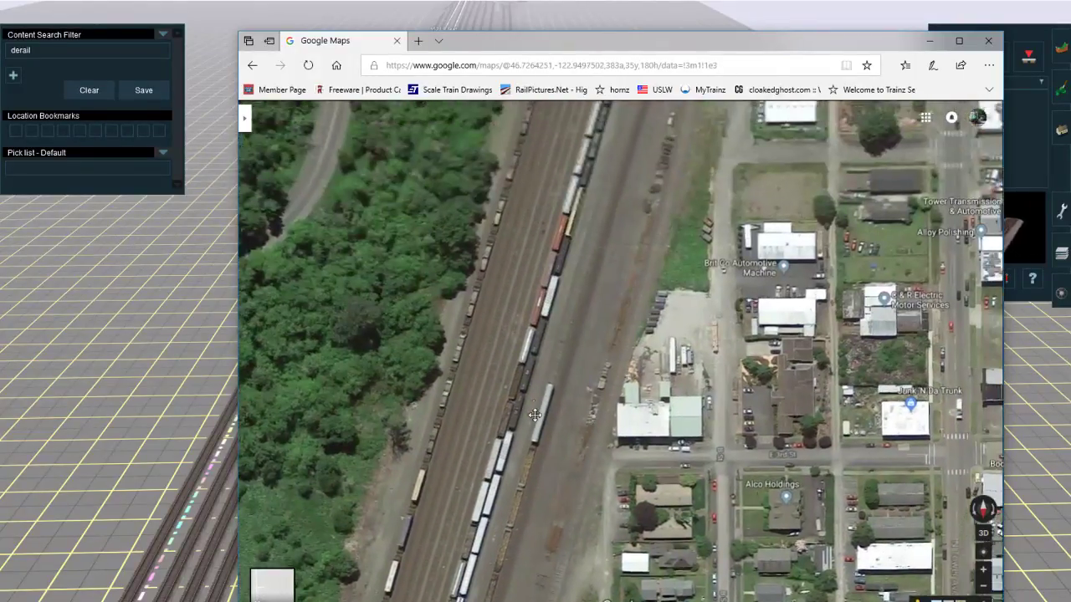
{"action": "left_click_drag", "start_coordinate": [575, 261], "coordinate": [532, 420]}
{"action": "left_click_drag", "start_coordinate": [620, 234], "coordinate": [556, 494]}
{"action": "scroll", "coordinate": [561, 418], "scroll_direction": "up", "scroll_amount": 2}
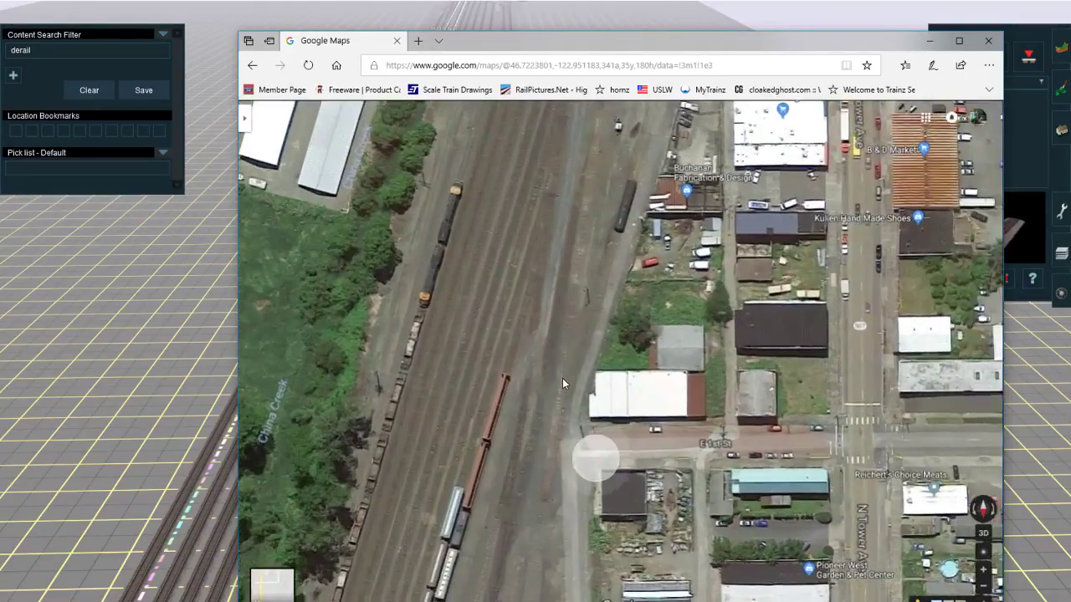
Step: Examine the yard tracks and adjoining roads between E 1st St and E Hanson St in Google Maps
{"action": "scroll", "coordinate": [562, 380], "scroll_direction": "down", "scroll_amount": 1}
{"action": "left_click_drag", "start_coordinate": [591, 376], "coordinate": [620, 289]}
{"action": "left_click_drag", "start_coordinate": [542, 409], "coordinate": [588, 219]}
{"action": "left_click_drag", "start_coordinate": [518, 355], "coordinate": [577, 234]}
{"action": "left_click_drag", "start_coordinate": [469, 393], "coordinate": [595, 312]}
{"action": "left_click_drag", "start_coordinate": [596, 351], "coordinate": [634, 279]}
{"action": "left_click_drag", "start_coordinate": [665, 392], "coordinate": [696, 196]}
{"action": "left_click_drag", "start_coordinate": [572, 517], "coordinate": [638, 276]}
{"action": "left_click_drag", "start_coordinate": [606, 444], "coordinate": [642, 300]}
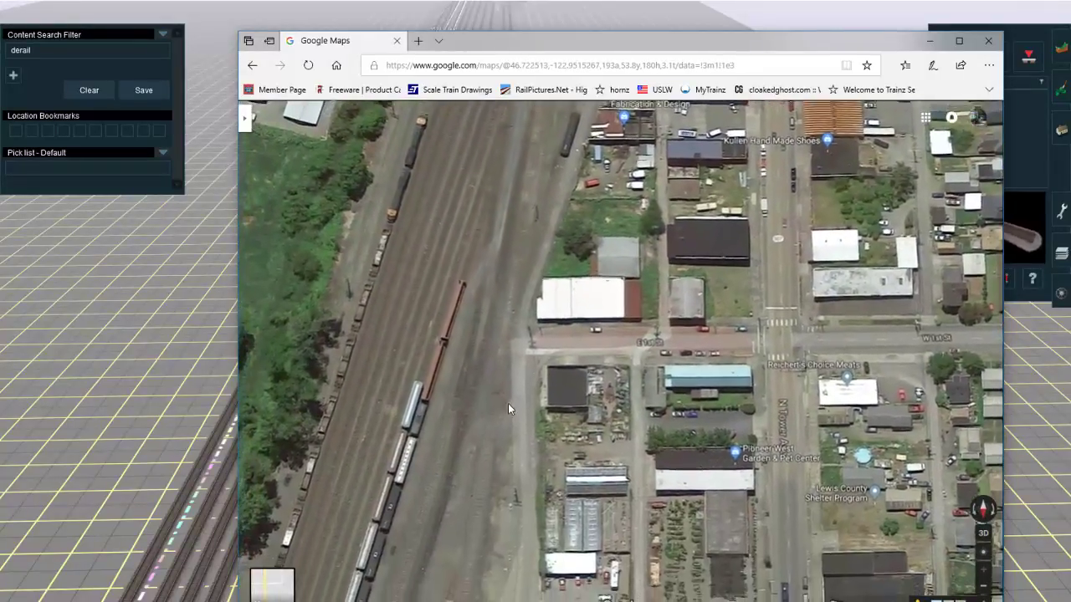
{"action": "left_click_drag", "start_coordinate": [508, 404], "coordinate": [490, 552]}
{"action": "left_click_drag", "start_coordinate": [503, 287], "coordinate": [494, 470]}
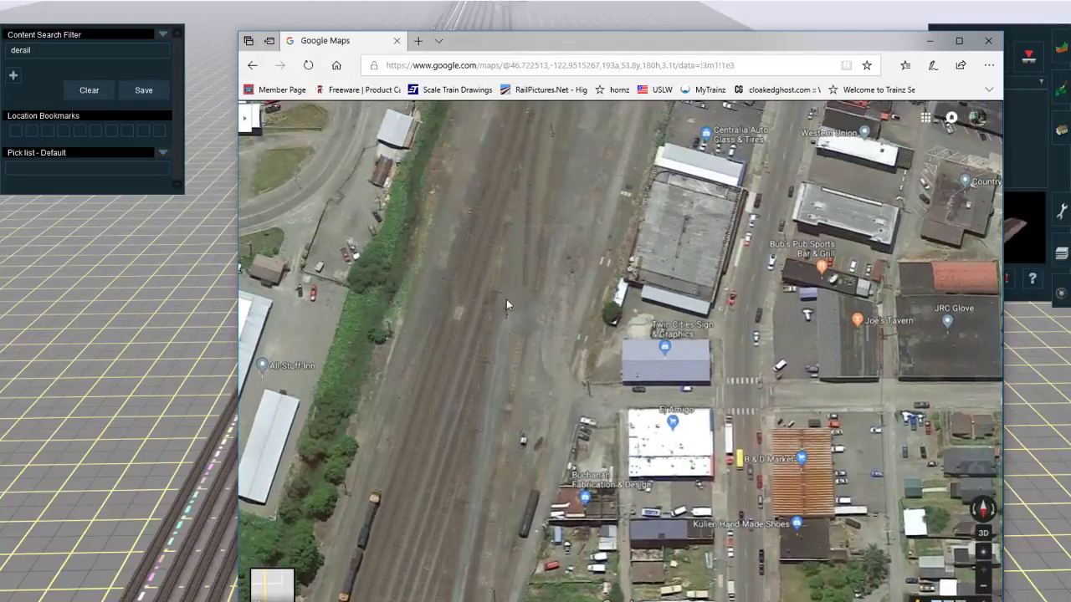
{"action": "left_click_drag", "start_coordinate": [506, 298], "coordinate": [520, 234]}
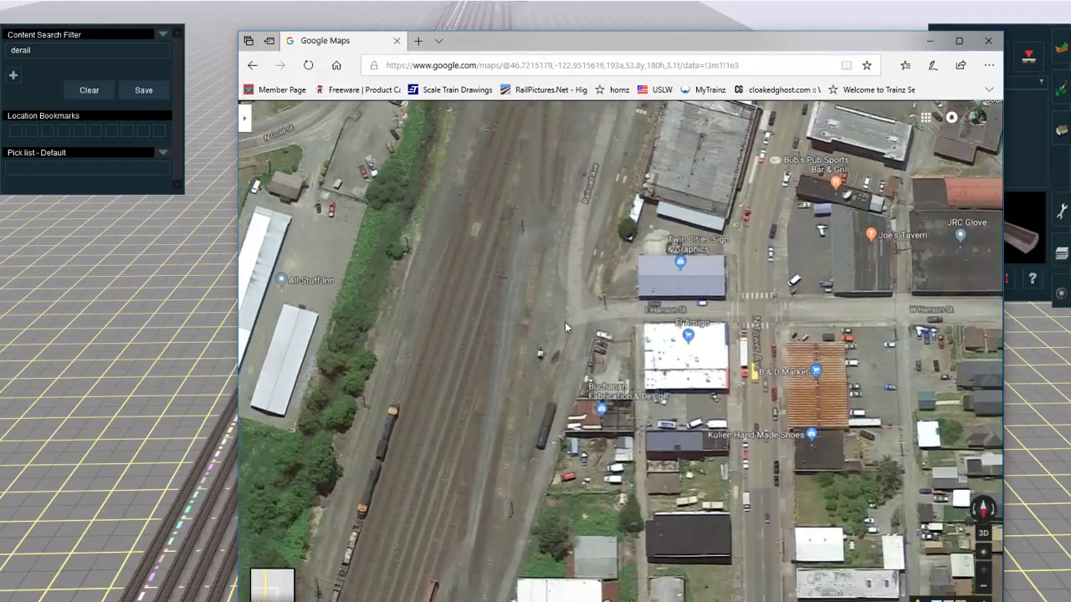
{"action": "left_click_drag", "start_coordinate": [556, 397], "coordinate": [569, 209]}
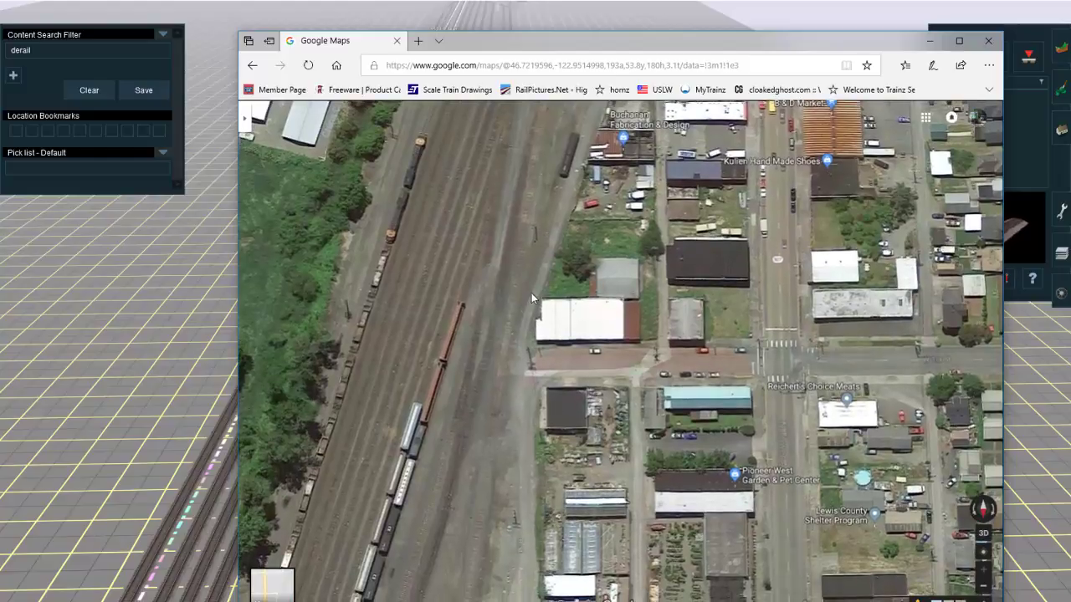
{"action": "left_click_drag", "start_coordinate": [531, 297], "coordinate": [591, 244]}
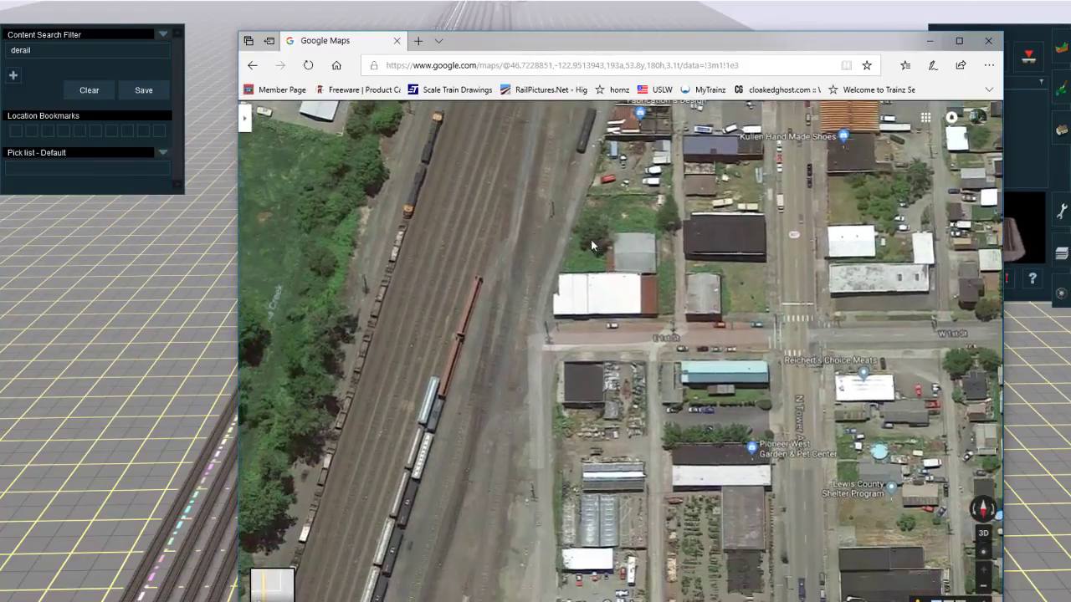
{"action": "left_click", "coordinate": [932, 41]}
Step: Lay the wye's curved northern leg in JR Lt Grey, branching near the extended track's north end and bending west to the board edge
{"action": "mouse_move", "coordinate": [360, 221]}
{"action": "right_mouse_down"}
{"action": "mouse_move", "coordinate": [436, 308]}
{"action": "mouse_move", "coordinate": [606, 408]}
{"action": "mouse_move", "coordinate": [592, 320]}
{"action": "mouse_move", "coordinate": [589, 345]}
{"action": "mouse_move", "coordinate": [513, 326]}
{"action": "right_mouse_up"}
{"action": "left_click_drag", "start_coordinate": [513, 311], "coordinate": [659, 204]}
{"action": "key", "text": "s"}
{"action": "right_click", "coordinate": [644, 226]}
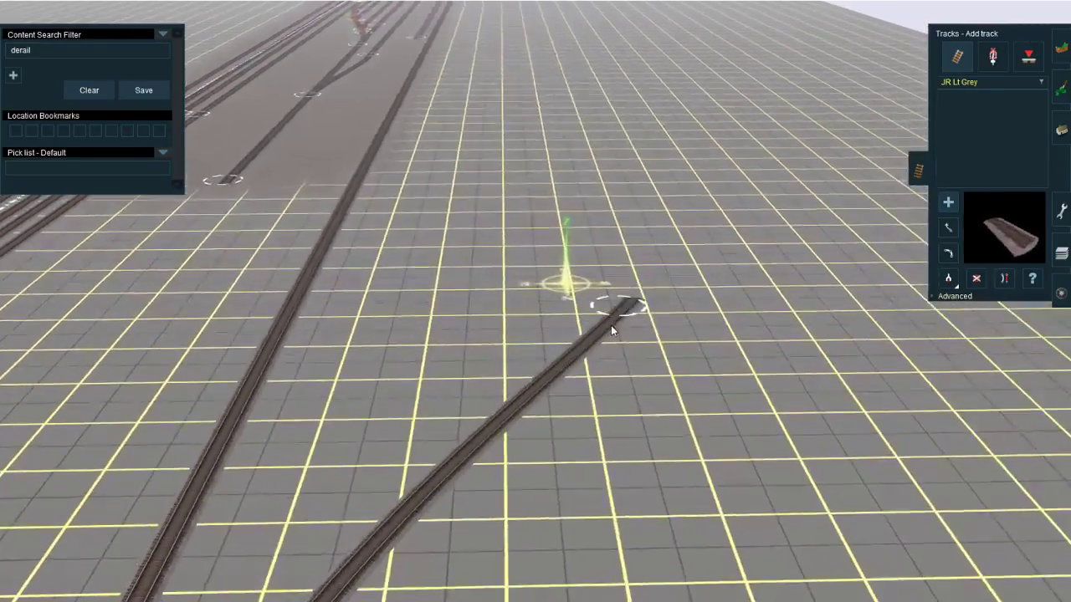
{"action": "right_click", "coordinate": [674, 307]}
{"action": "left_click_drag", "start_coordinate": [578, 347], "coordinate": [777, 235]}
{"action": "right_click", "coordinate": [559, 292]}
{"action": "scroll", "coordinate": [685, 320], "scroll_direction": "down", "scroll_amount": 3}
{"action": "right_click", "coordinate": [294, 444]}
{"action": "right_click", "coordinate": [537, 318]}
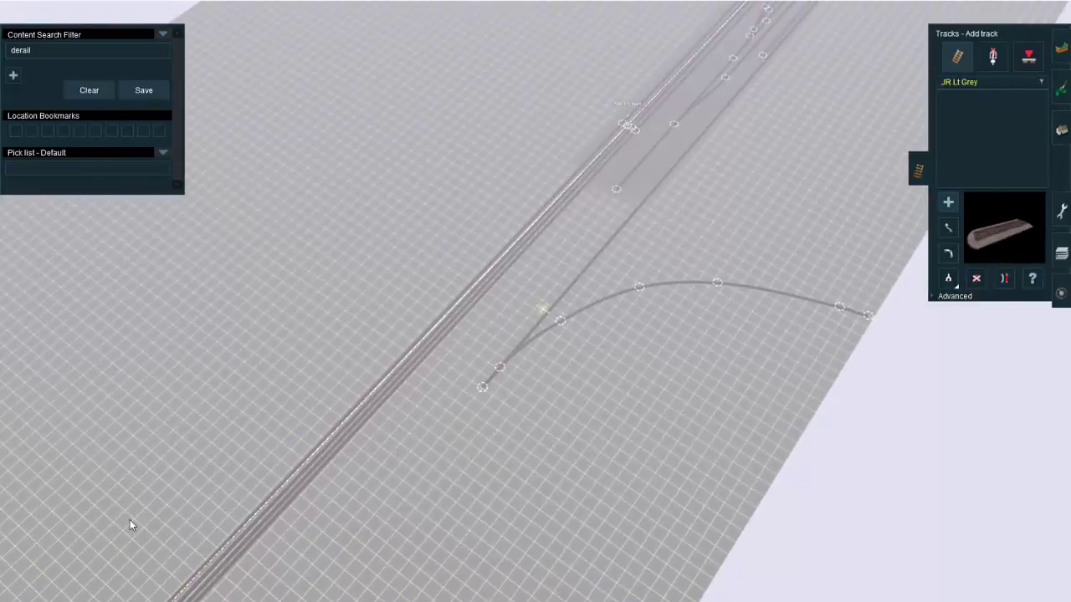
Step: Compare the wye's legs near May St and E 5th St in Google Maps with the curved branch in the route
{"action": "left_click", "coordinate": [294, 583]}
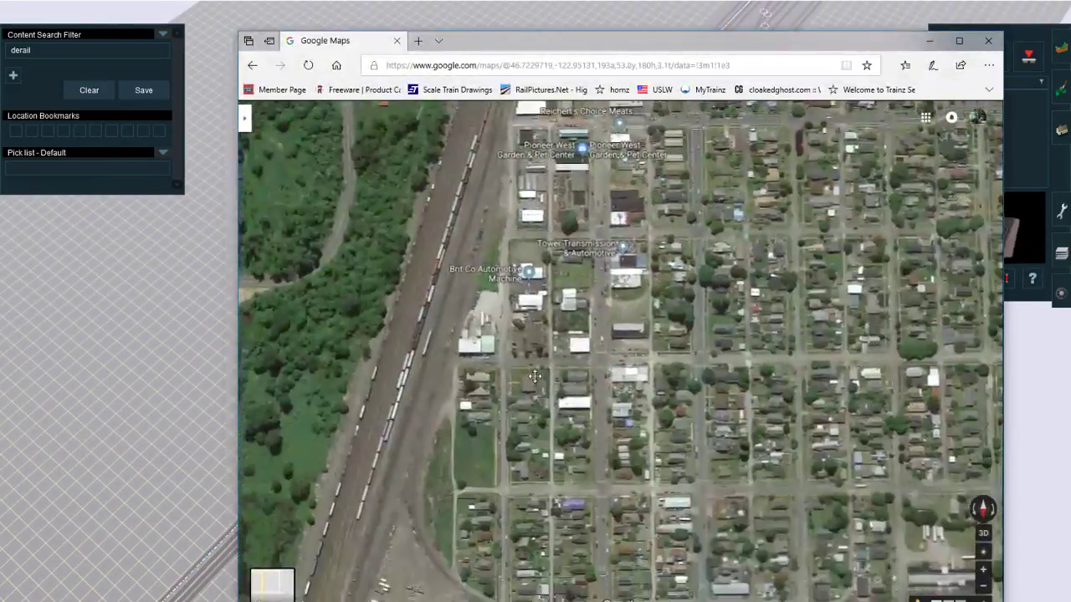
{"action": "left_click_drag", "start_coordinate": [535, 376], "coordinate": [564, 260]}
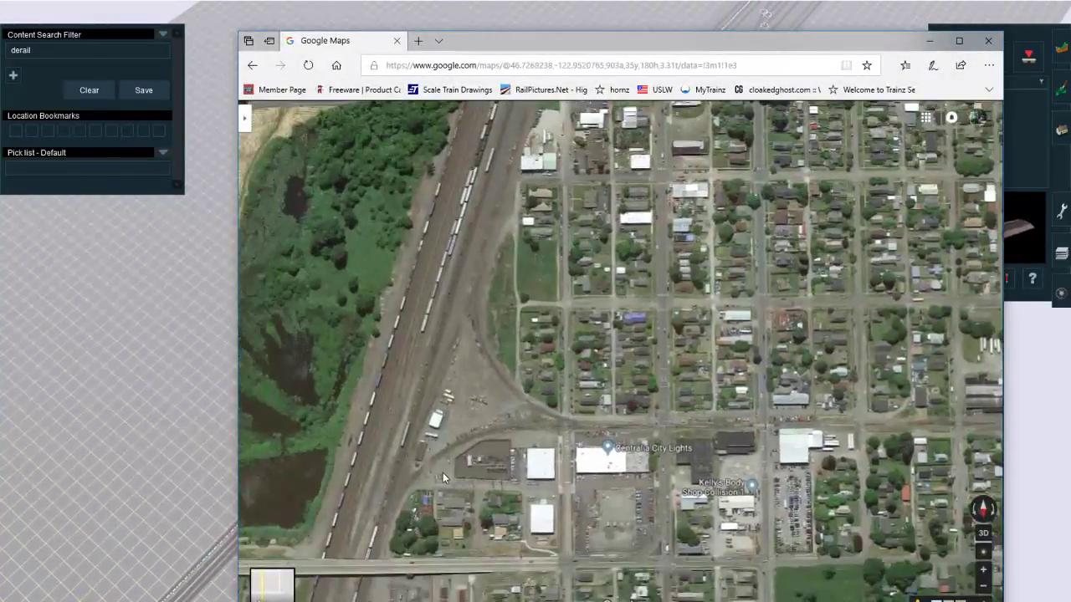
{"action": "scroll", "coordinate": [443, 472], "scroll_direction": "up", "scroll_amount": 1}
{"action": "scroll", "coordinate": [412, 417], "scroll_direction": "up", "scroll_amount": 3}
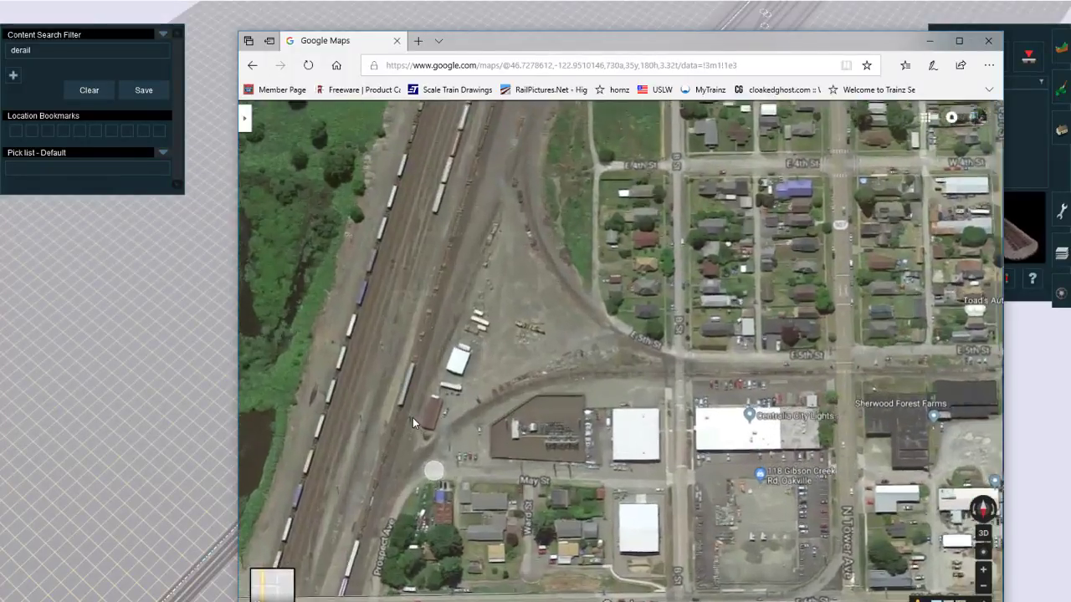
{"action": "scroll", "coordinate": [484, 377], "scroll_direction": "up", "scroll_amount": 3}
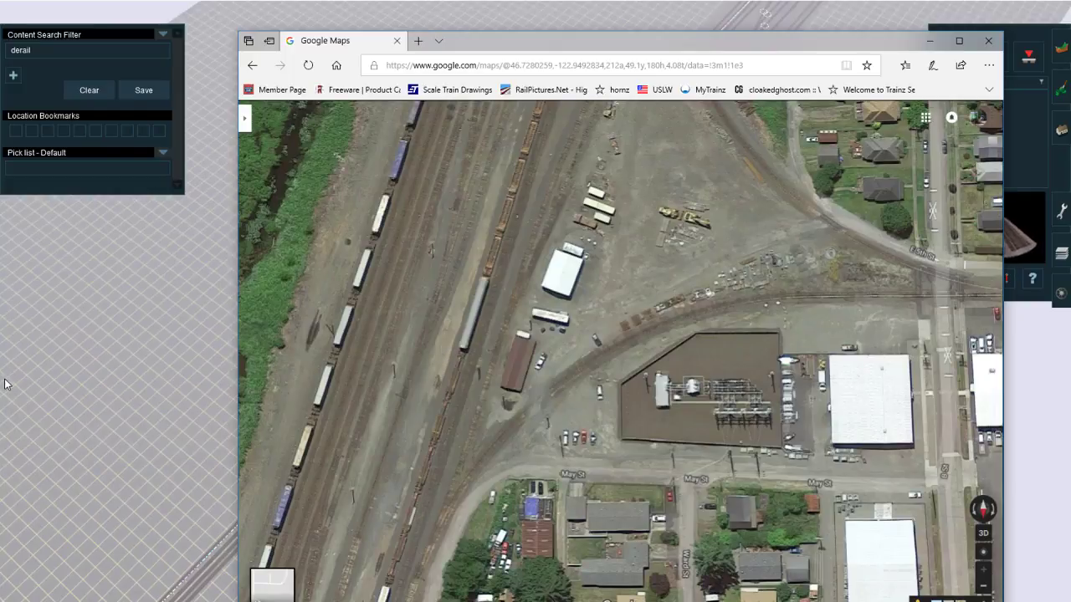
{"action": "left_click_drag", "start_coordinate": [527, 297], "coordinate": [437, 243]}
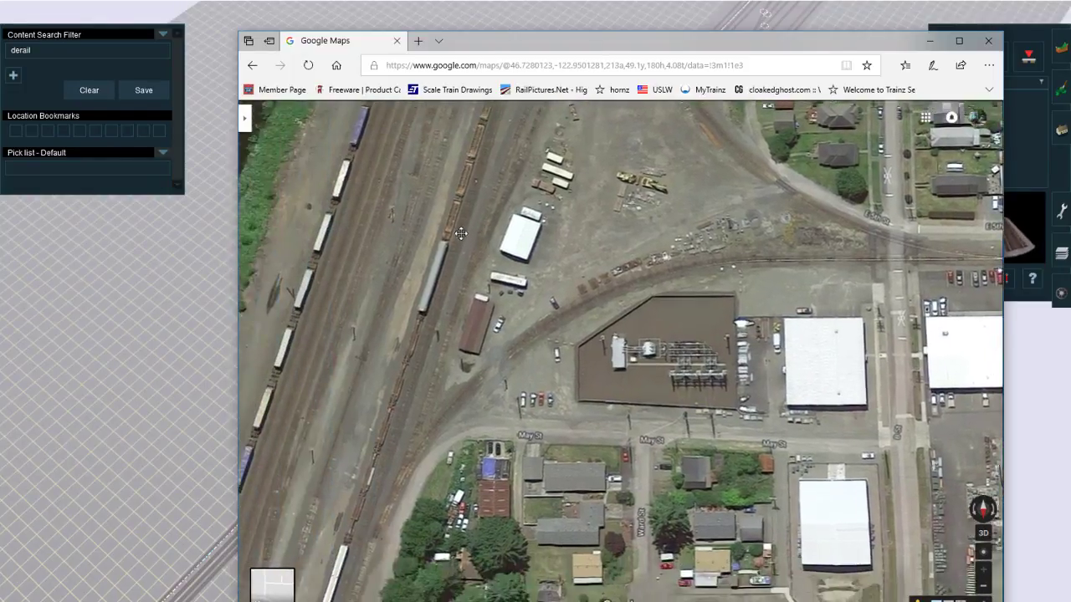
{"action": "right_click", "coordinate": [168, 398]}
{"action": "right_click", "coordinate": [608, 332]}
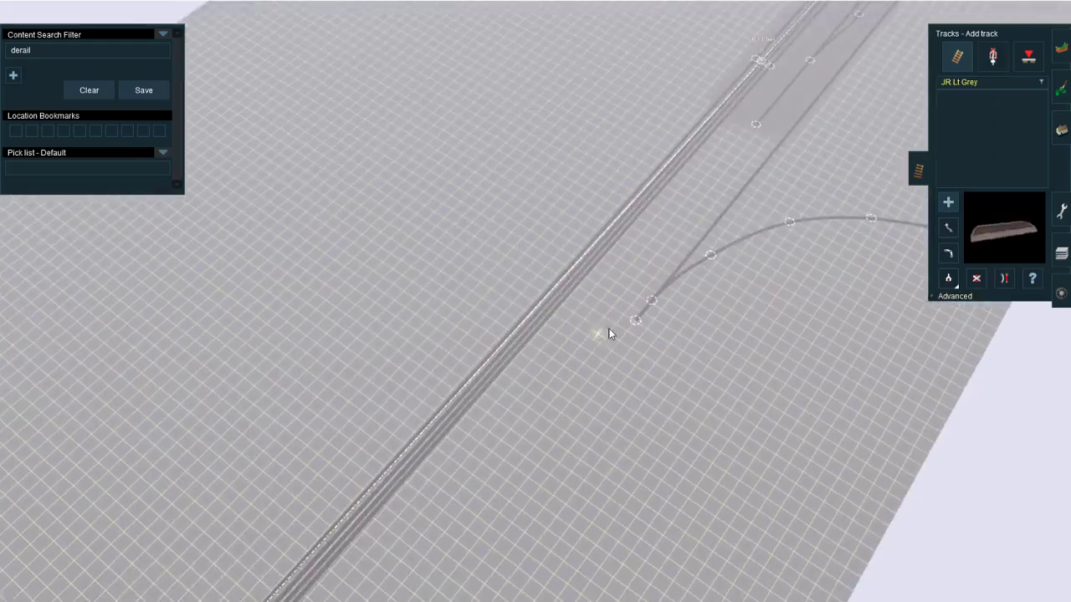
{"action": "scroll", "coordinate": [652, 276], "scroll_direction": "up", "scroll_amount": 5}
{"action": "key", "text": "Down"}
{"action": "right_click", "coordinate": [485, 307]}
{"action": "right_click", "coordinate": [582, 172]}
{"action": "key", "text": "Left"}
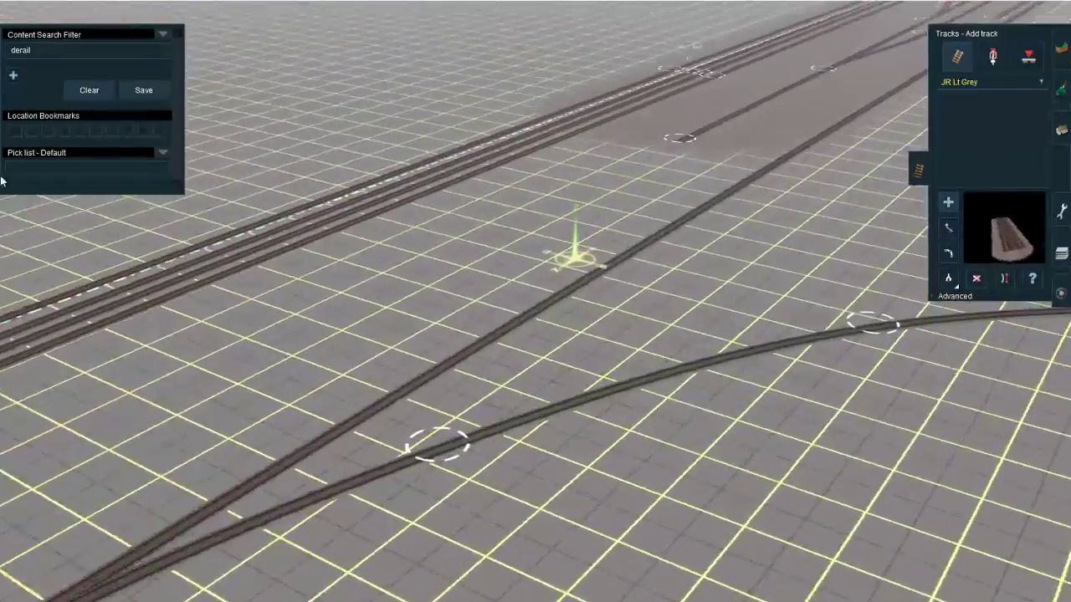
Step: Search the scenery objects for "yard office" in the content search filter
{"action": "left_click", "coordinate": [89, 87]}
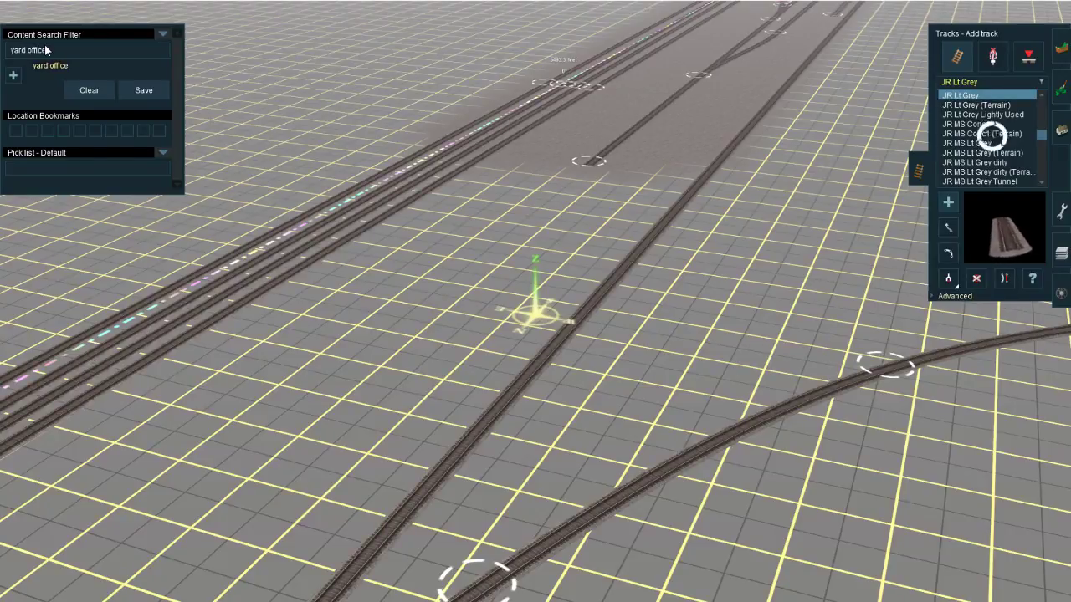
{"action": "left_click", "coordinate": [1061, 131]}
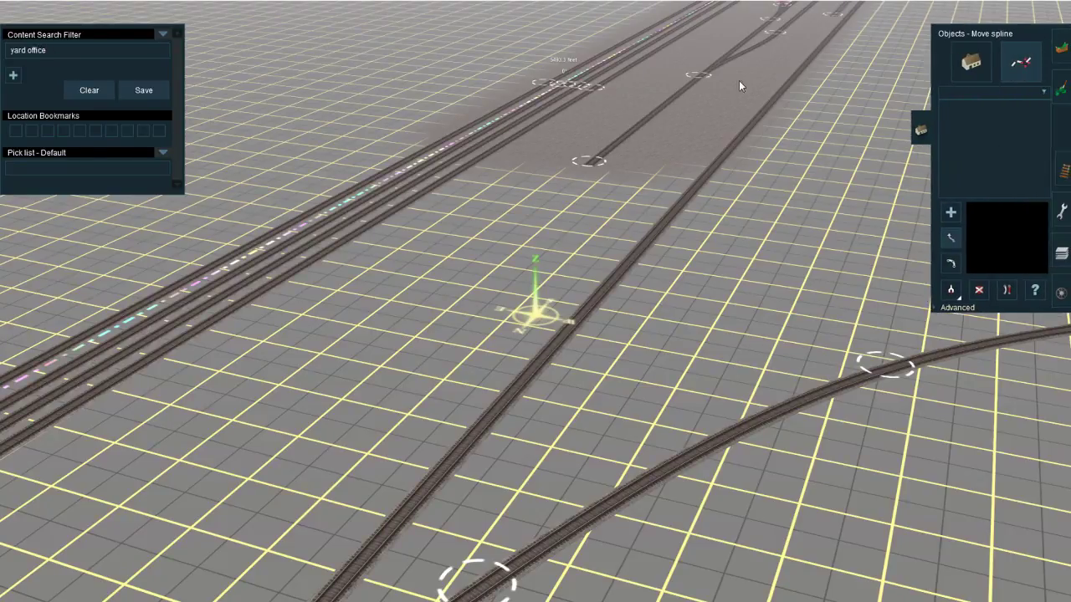
{"action": "left_click", "coordinate": [966, 60]}
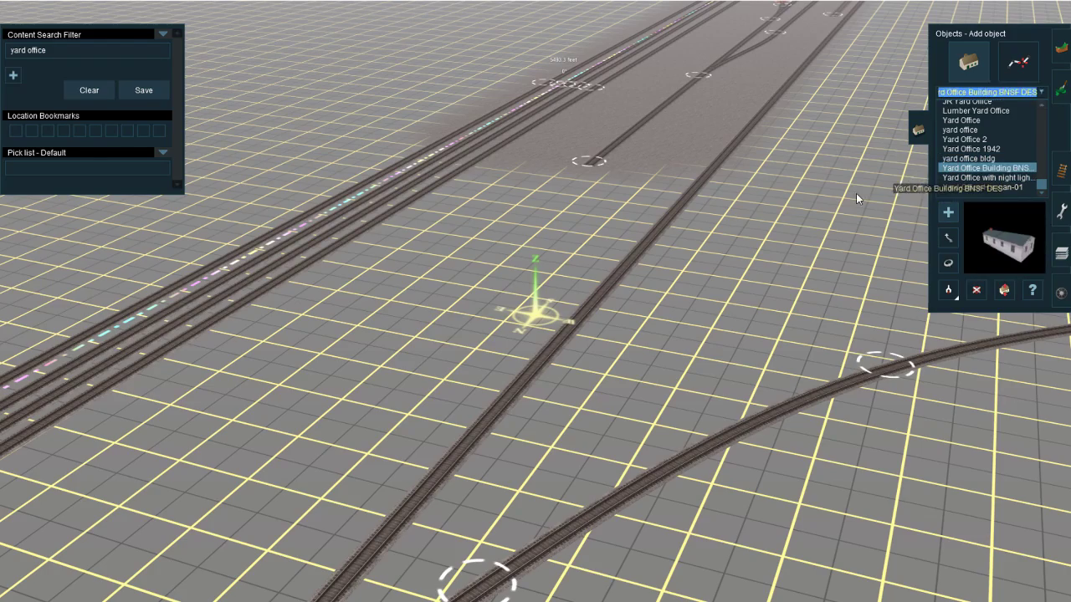
Step: Try the Yard Office Building BNSF DES object between the wye's curved leg and the straight track
{"action": "right_click", "coordinate": [719, 261]}
{"action": "key", "text": "Right"}
{"action": "scroll", "coordinate": [502, 343], "scroll_direction": "up", "scroll_amount": 5}
{"action": "left_click", "coordinate": [505, 341]}
{"action": "key", "text": "Down"}
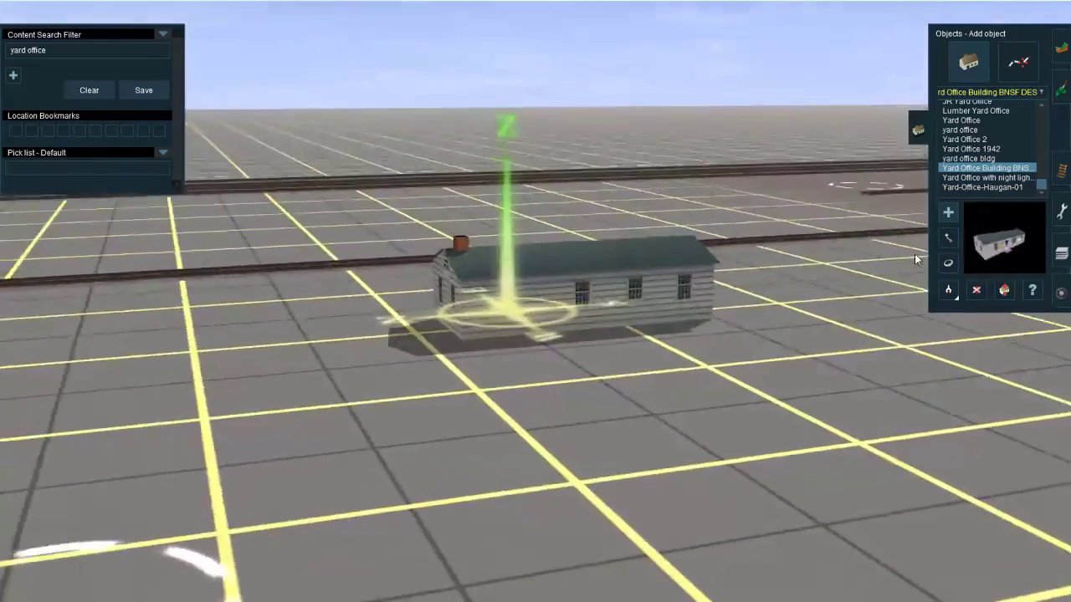
{"action": "key", "text": "Right"}
{"action": "left_click", "coordinate": [434, 333]}
{"action": "left_click", "coordinate": [675, 271]}
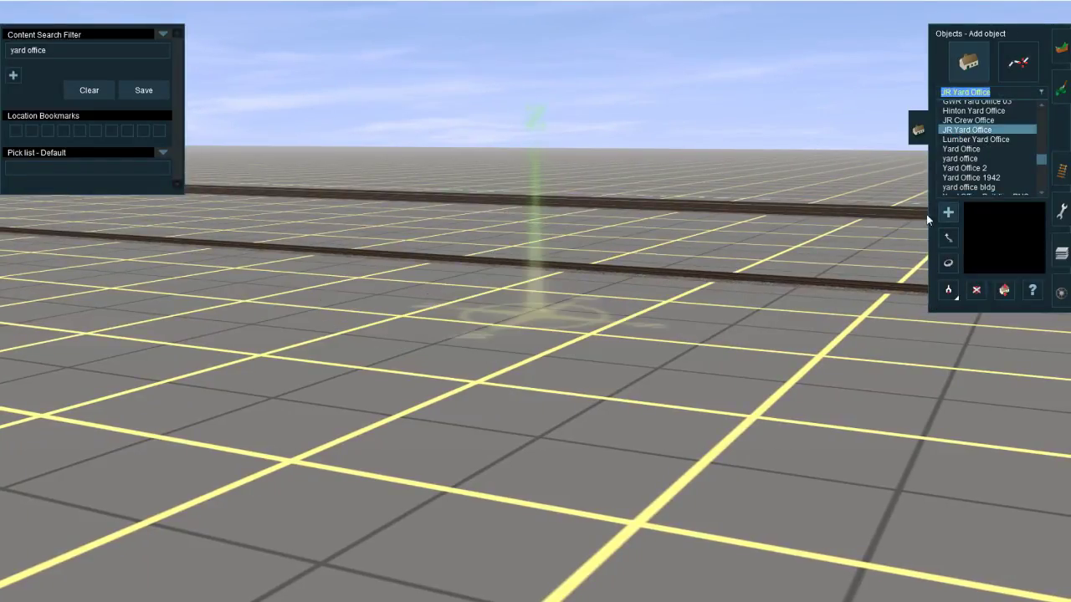
Step: Place the JR Yard Office building between the wye's curved leg and the straight track
{"action": "right_click", "coordinate": [604, 369]}
{"action": "key", "text": "Right"}
{"action": "key", "text": "Up"}
{"action": "scroll", "coordinate": [502, 334], "scroll_direction": "down", "scroll_amount": 5}
{"action": "key", "text": "Down"}
{"action": "left_click", "coordinate": [502, 375]}
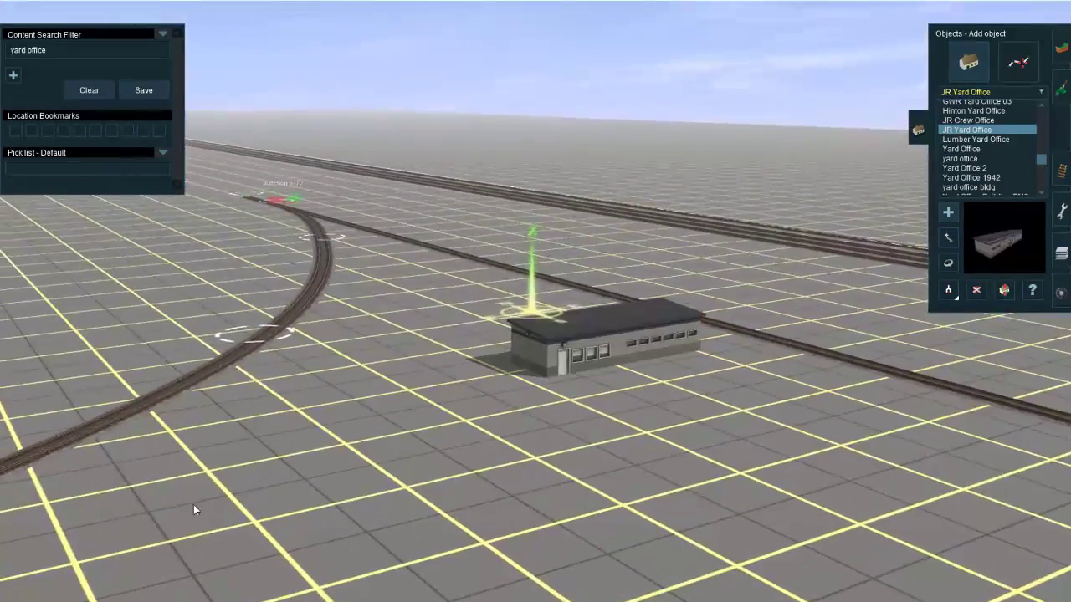
Step: Rotate the JR Yard Office until its long side runs parallel to the straight track, using Google Maps as reference
{"action": "mouse_move", "coordinate": [305, 598]}
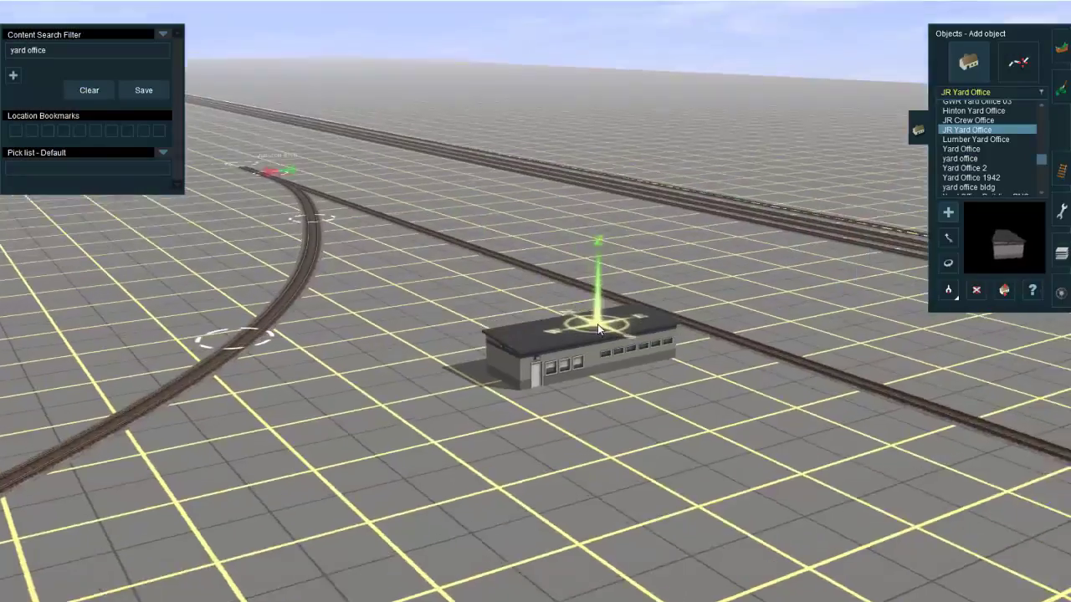
{"action": "right_click", "coordinate": [478, 353]}
{"action": "scroll", "coordinate": [479, 353], "scroll_direction": "up", "scroll_amount": 3}
{"action": "key", "text": "r"}
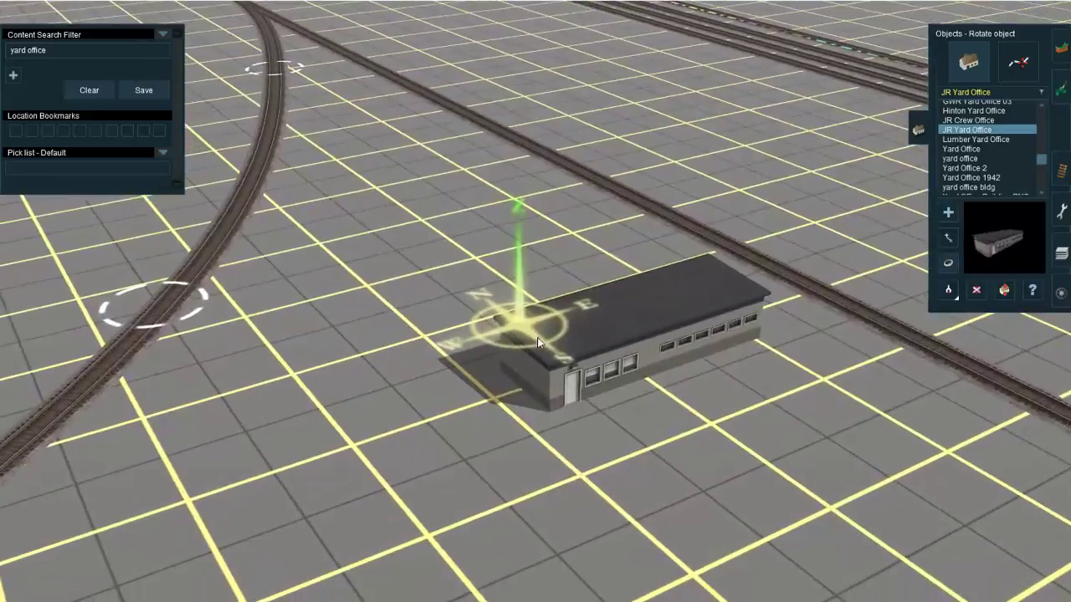
{"action": "left_click_drag", "start_coordinate": [640, 334], "coordinate": [728, 348]}
{"action": "right_click_drag", "start_coordinate": [728, 348], "coordinate": [528, 281]}
Step: Inspect the yard buildings in Google Maps with the tilted 3D view and Street View on May St
{"action": "mouse_move", "coordinate": [305, 599]}
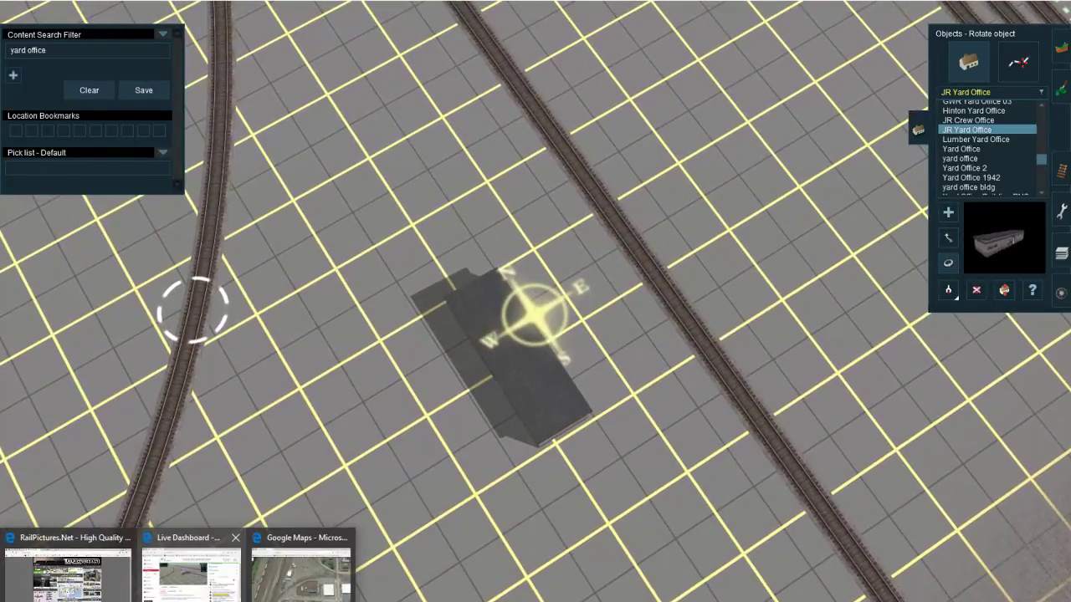
{"action": "left_click", "coordinate": [343, 552]}
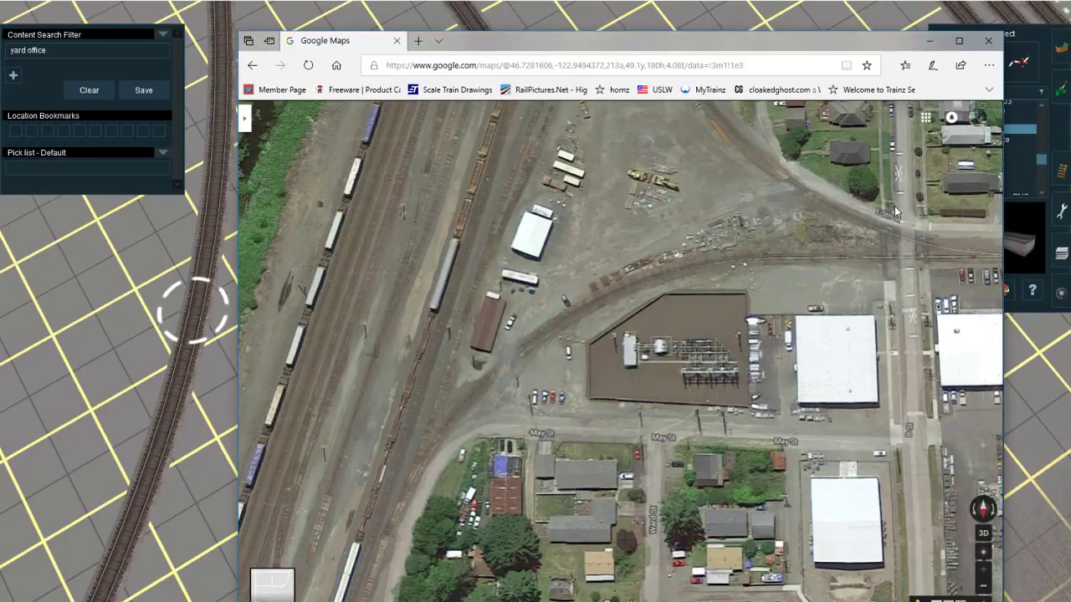
{"action": "left_click", "coordinate": [983, 536]}
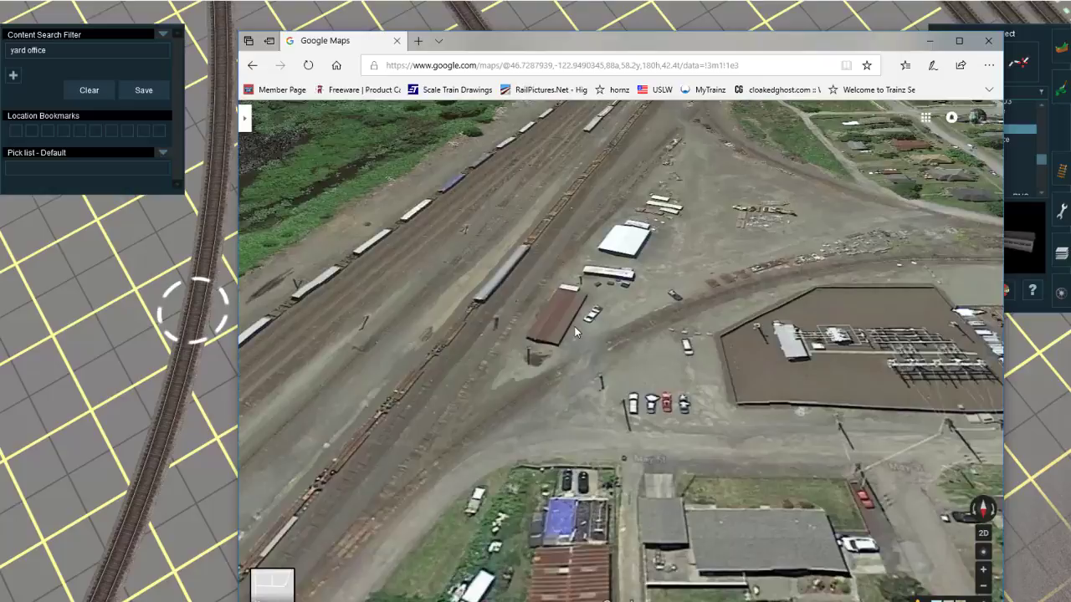
{"action": "left_click", "coordinate": [574, 332]}
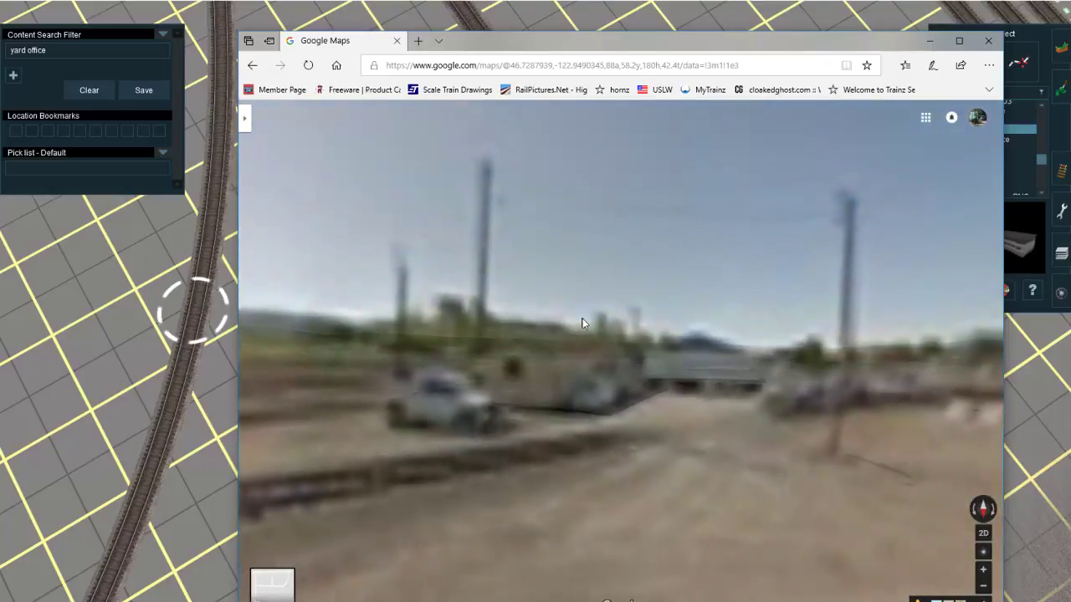
{"action": "left_click_drag", "start_coordinate": [707, 379], "coordinate": [1002, 402]}
{"action": "left_click_drag", "start_coordinate": [581, 374], "coordinate": [593, 371]}
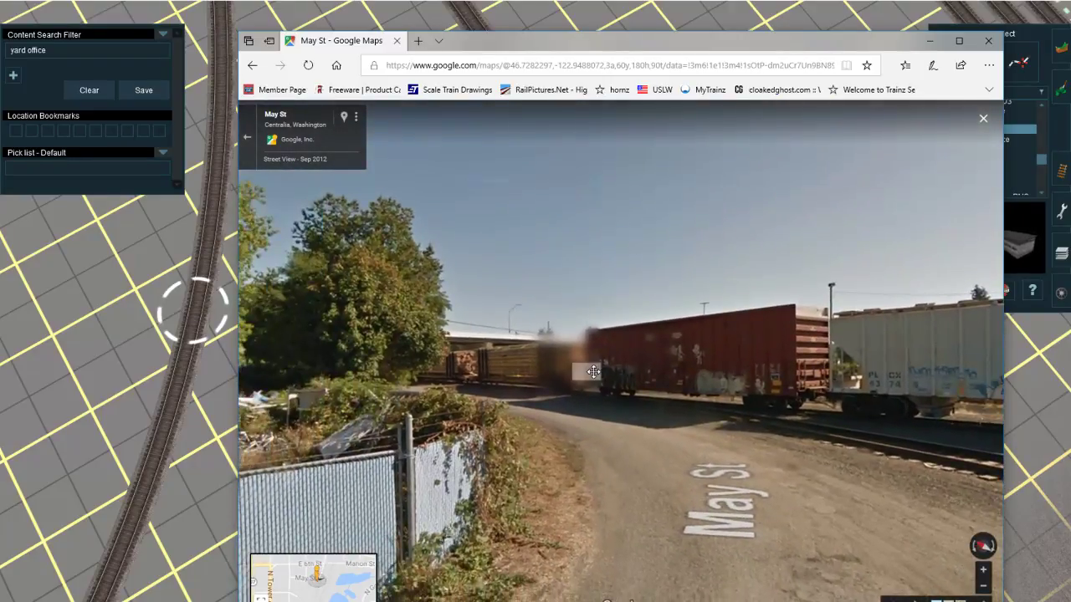
Step: Examine the yard office and its surroundings from Prospect Ave in Street View
{"action": "left_click", "coordinate": [552, 414]}
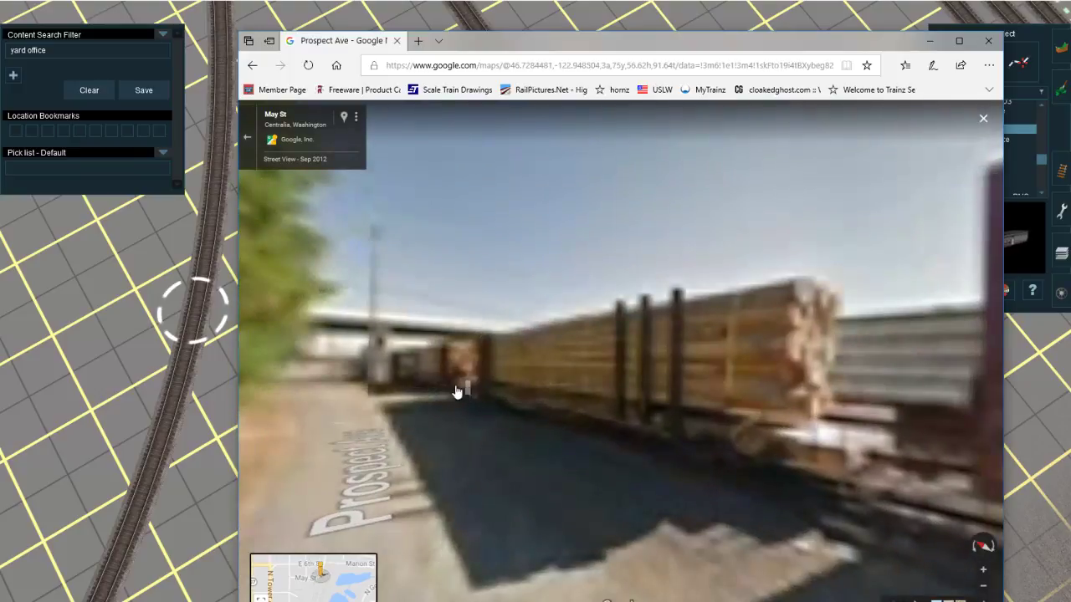
{"action": "left_click", "coordinate": [317, 398]}
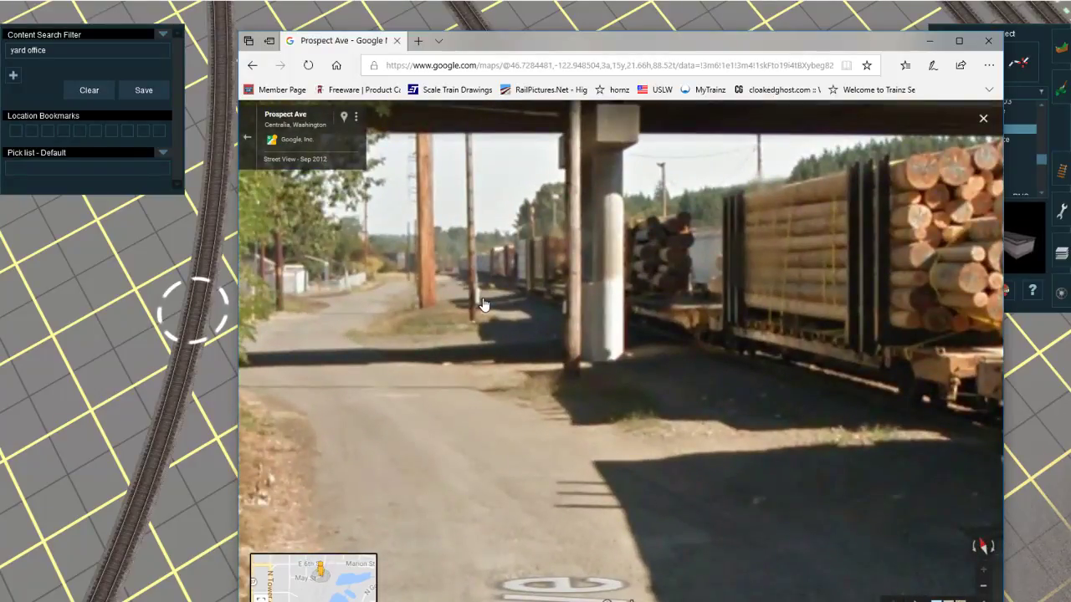
{"action": "scroll", "coordinate": [482, 304], "scroll_direction": "down", "scroll_amount": 3}
{"action": "left_click_drag", "start_coordinate": [824, 343], "coordinate": [444, 297]}
{"action": "left_click_drag", "start_coordinate": [903, 381], "coordinate": [502, 373]}
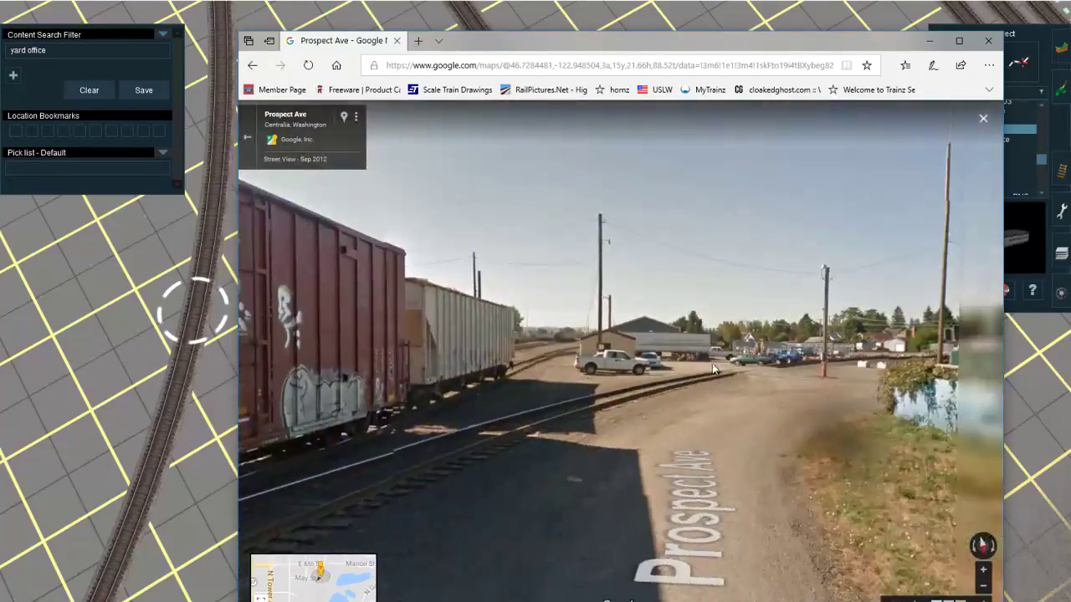
{"action": "left_click_drag", "start_coordinate": [713, 369], "coordinate": [661, 337]}
{"action": "scroll", "coordinate": [664, 336], "scroll_direction": "up", "scroll_amount": 4}
{"action": "left_click", "coordinate": [703, 15]}
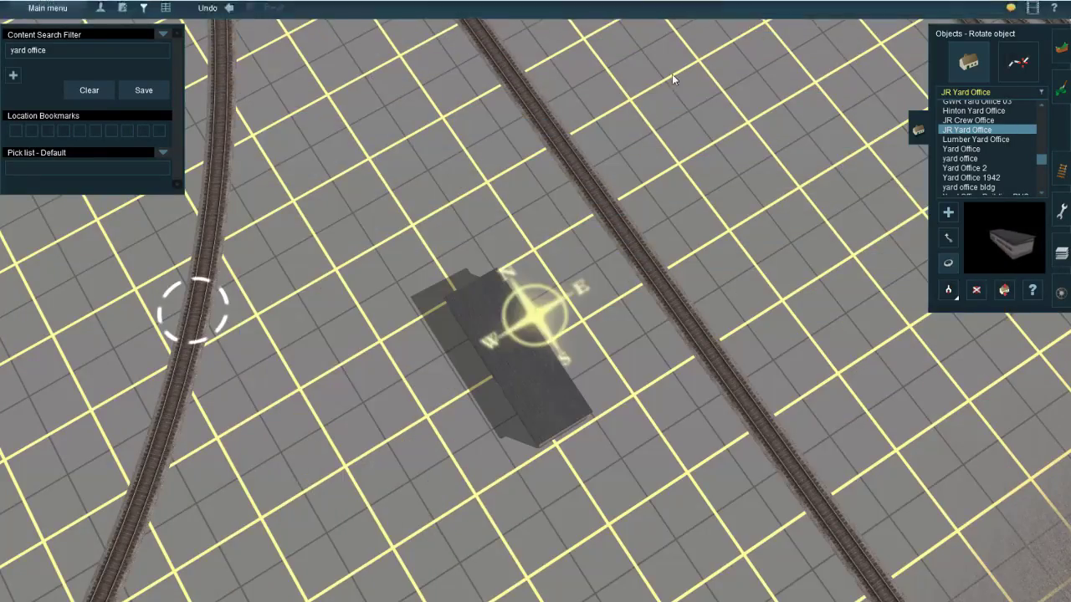
Step: Move the JR Yard Office so it stands alongside the straight track
{"action": "right_click_drag", "start_coordinate": [418, 339], "coordinate": [575, 296]}
{"action": "key", "text": "Down"}
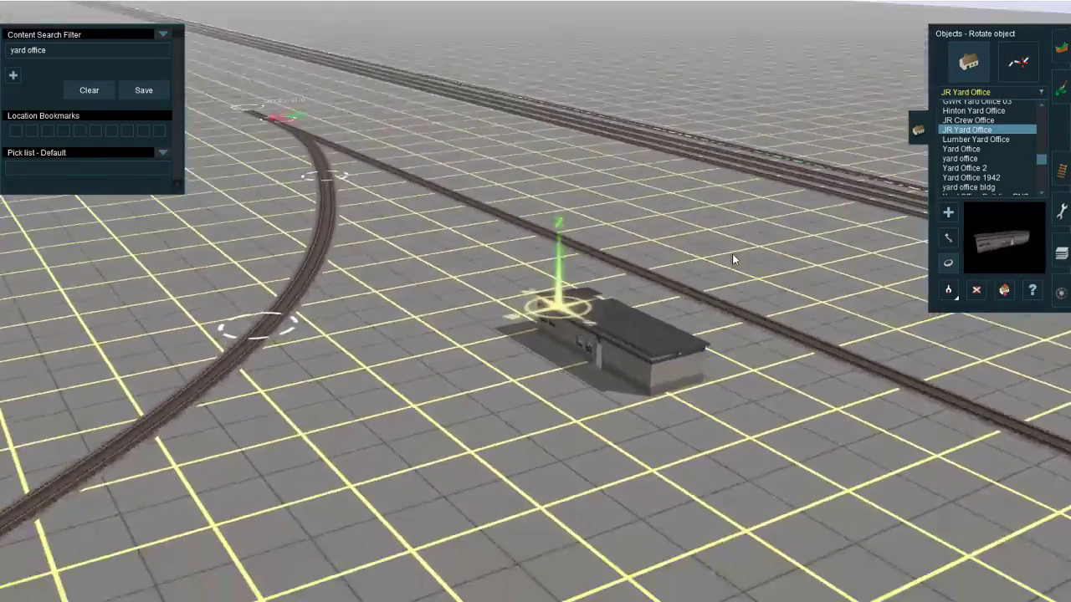
{"action": "key", "text": "Up"}
{"action": "key", "text": "Right"}
{"action": "left_click", "coordinate": [948, 240]}
{"action": "left_click_drag", "start_coordinate": [477, 413], "coordinate": [538, 311]}
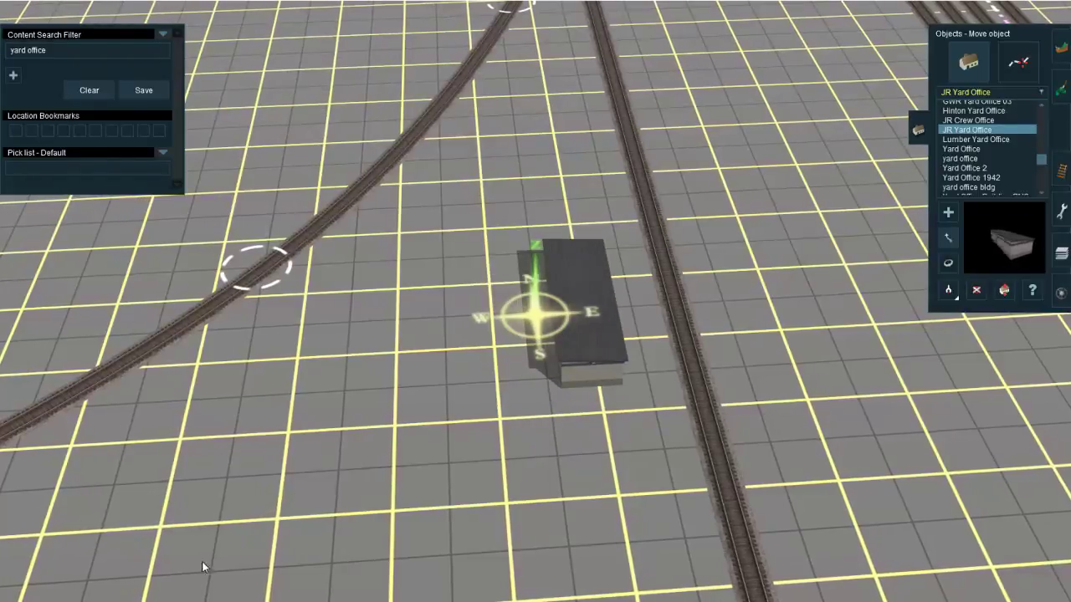
Step: Check the yard buildings again in Google Maps, from Prospect Ave in Street View and from the air
{"action": "left_click", "coordinate": [280, 597]}
{"action": "scroll", "coordinate": [471, 457], "scroll_direction": "down", "scroll_amount": 6}
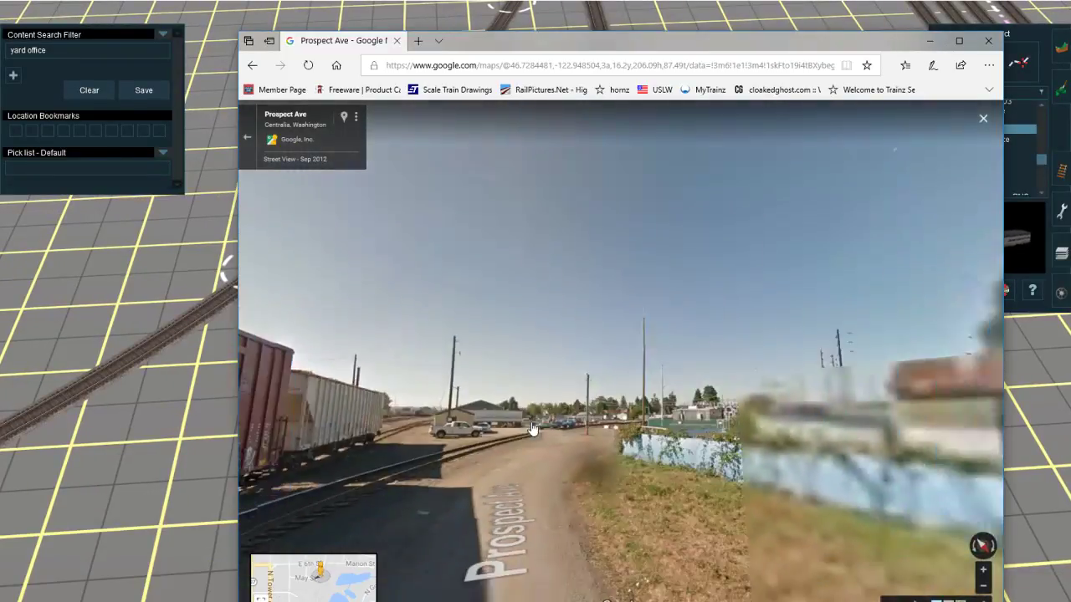
{"action": "left_click", "coordinate": [533, 436]}
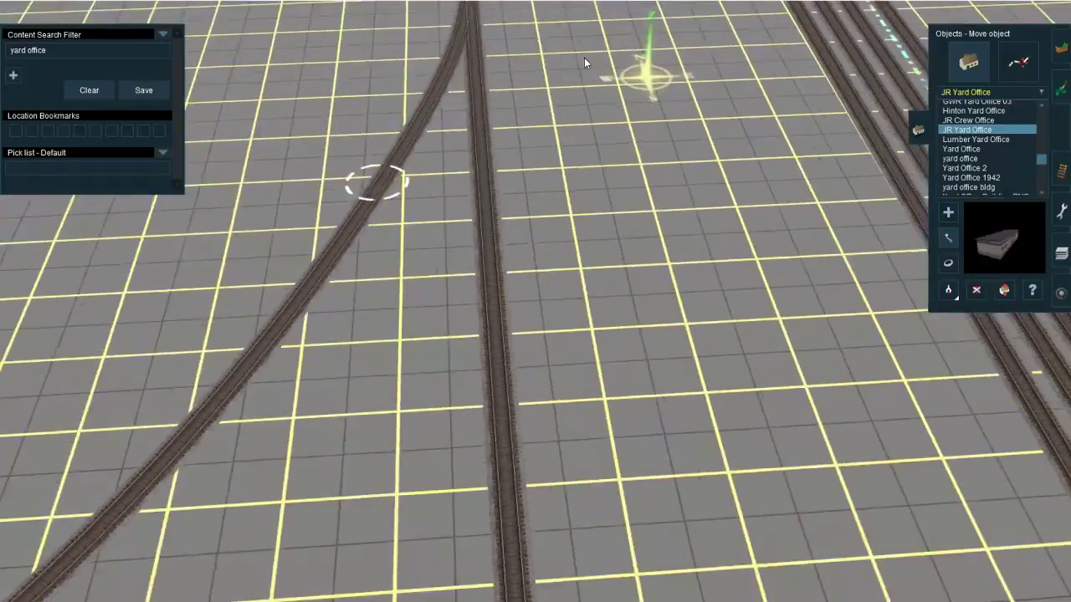
{"action": "scroll", "coordinate": [577, 126], "scroll_direction": "down", "scroll_amount": 6}
Step: Search the objects for "trailer modular" and place a JR 56' Modular Trailer just south of the yard office
{"action": "right_click", "coordinate": [481, 443]}
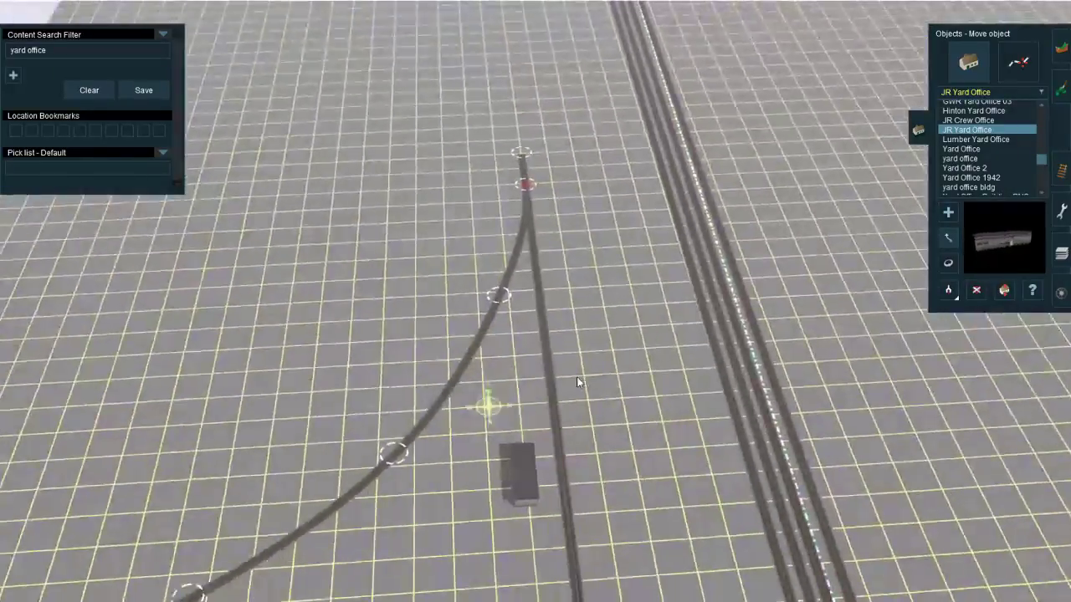
{"action": "right_click", "coordinate": [635, 404]}
{"action": "left_click_drag", "start_coordinate": [52, 52], "coordinate": [1, 59]}
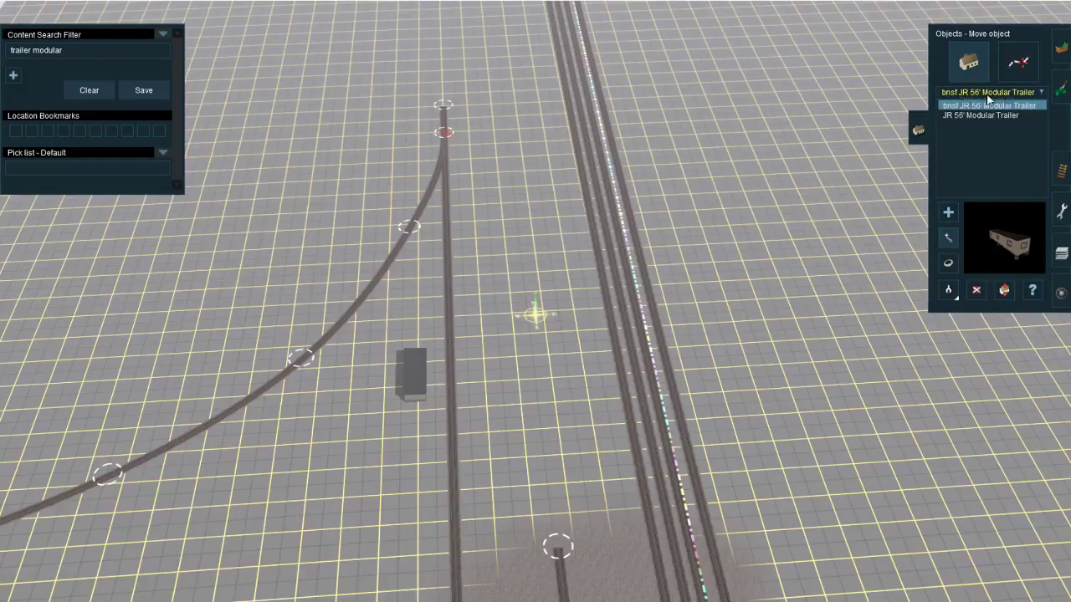
{"action": "left_click", "coordinate": [981, 114]}
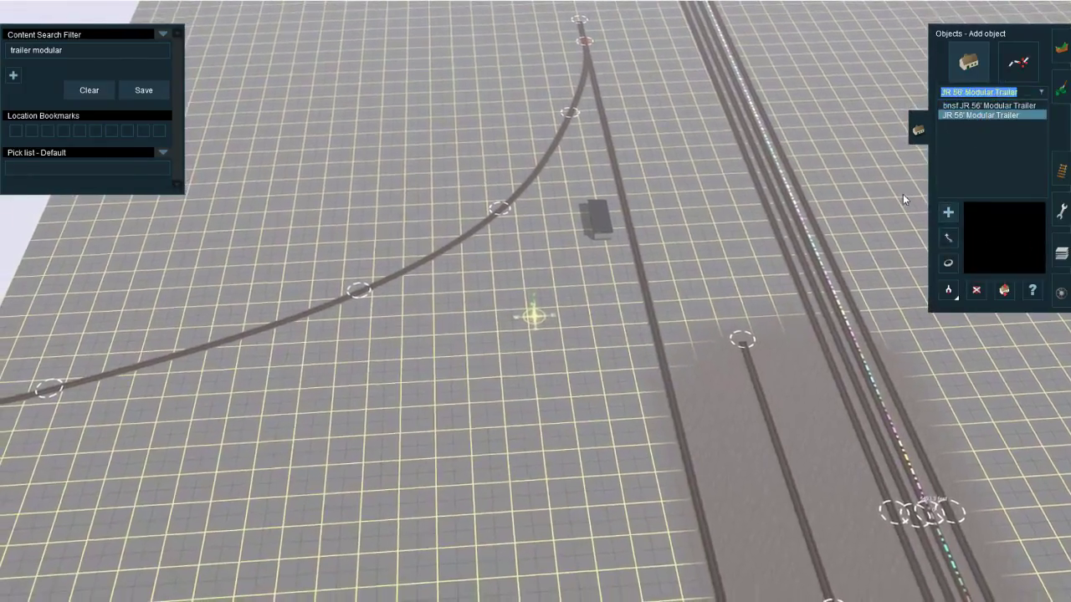
{"action": "right_click", "coordinate": [565, 262]}
{"action": "scroll", "coordinate": [566, 276], "scroll_direction": "up", "scroll_amount": 6}
{"action": "right_click", "coordinate": [449, 351]}
{"action": "right_click", "coordinate": [627, 286]}
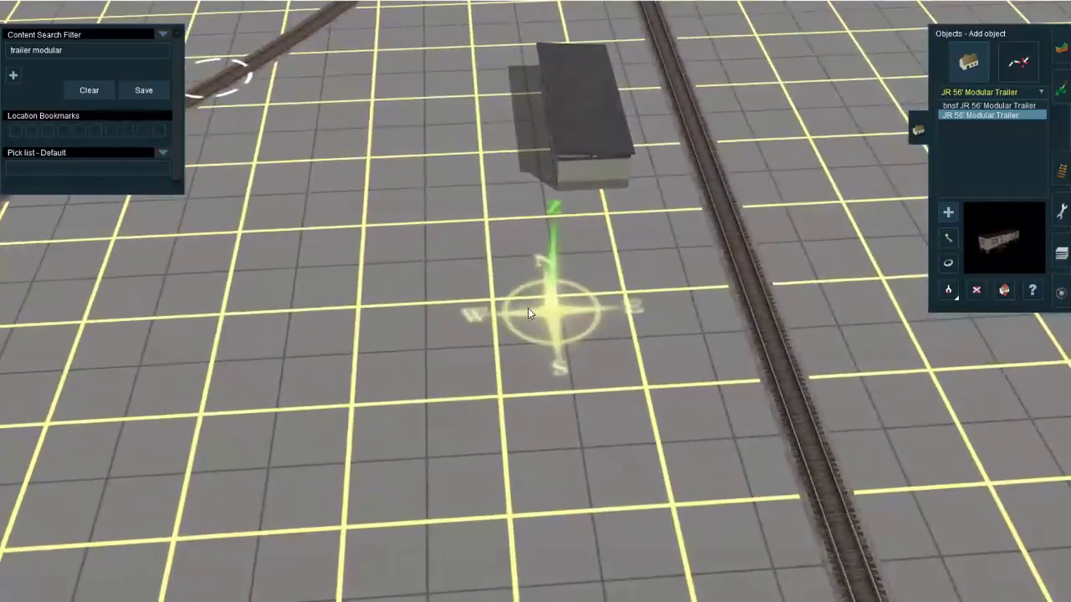
{"action": "left_click", "coordinate": [470, 326]}
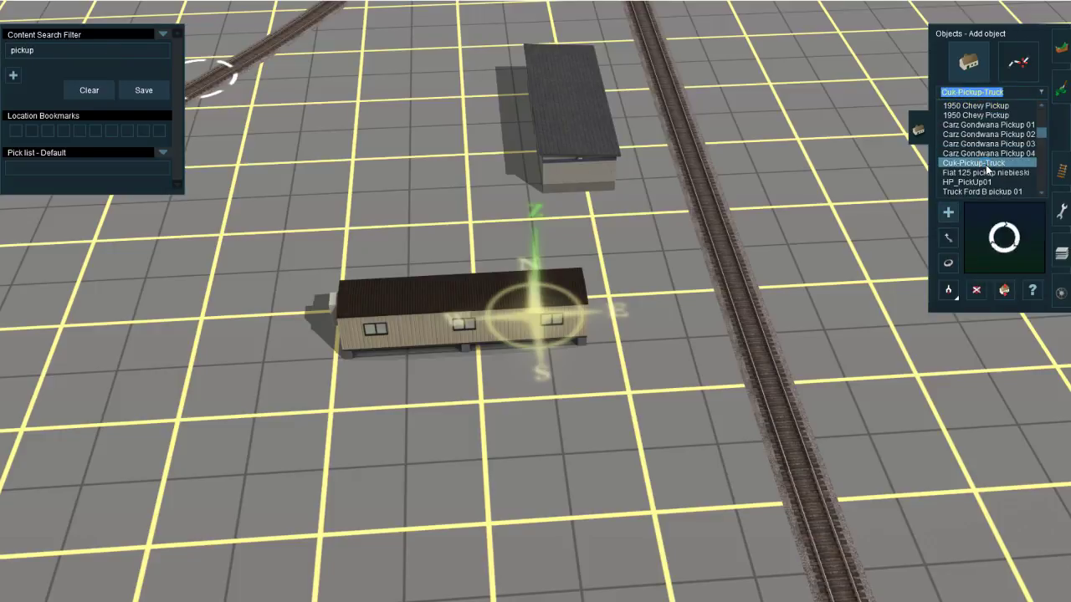
Step: Try a Cuk-Pickup-Truck beside the modular trailer and preview other pickup models such as Truck Ford B pickup 01
{"action": "scroll", "coordinate": [488, 292], "scroll_direction": "up", "scroll_amount": 6}
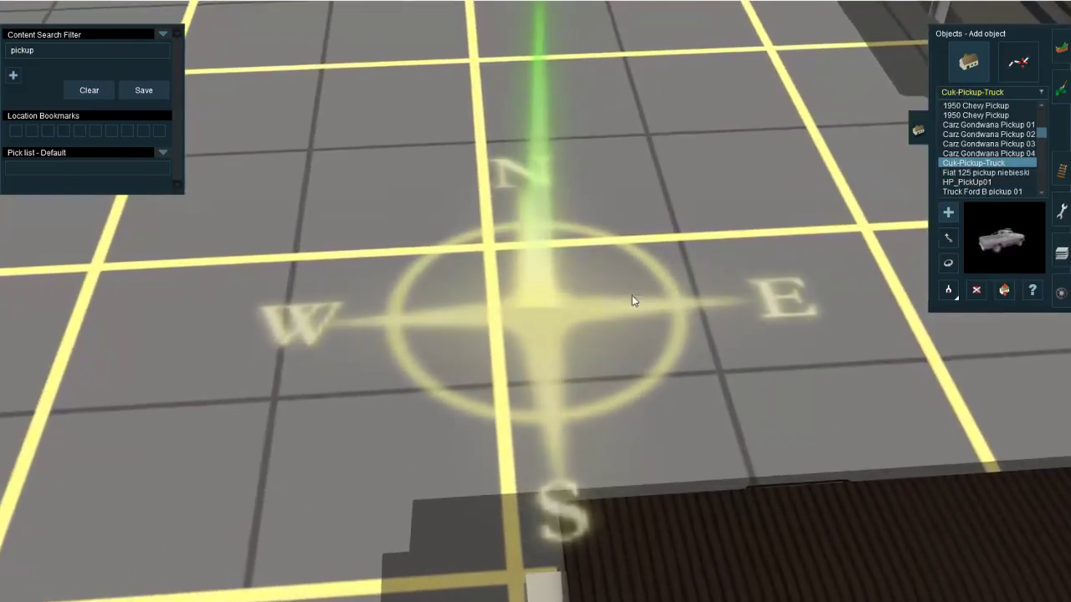
{"action": "left_click", "coordinate": [636, 324]}
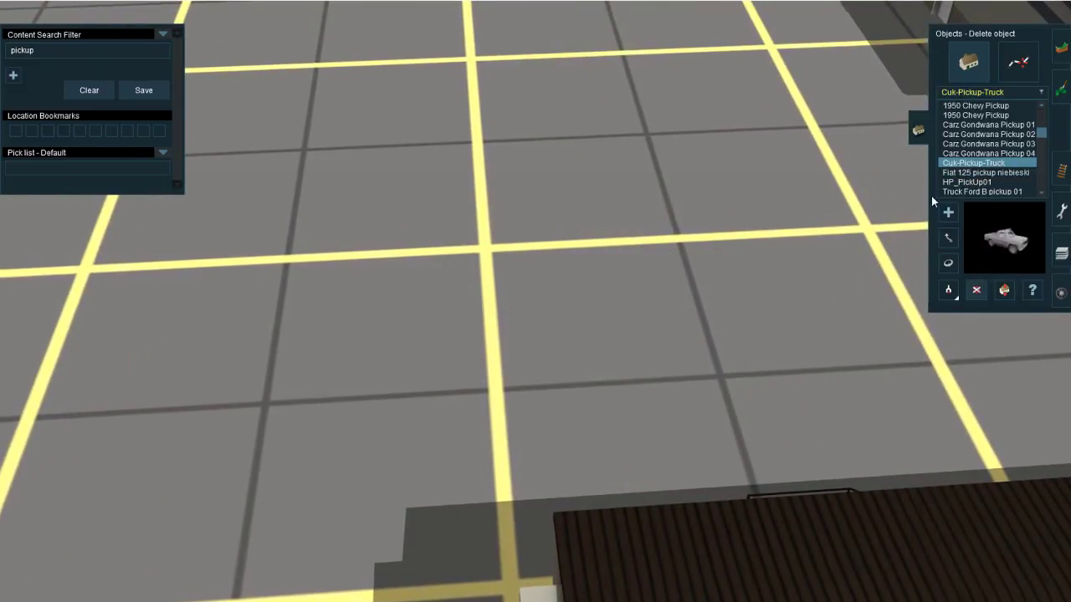
{"action": "right_click", "coordinate": [627, 382]}
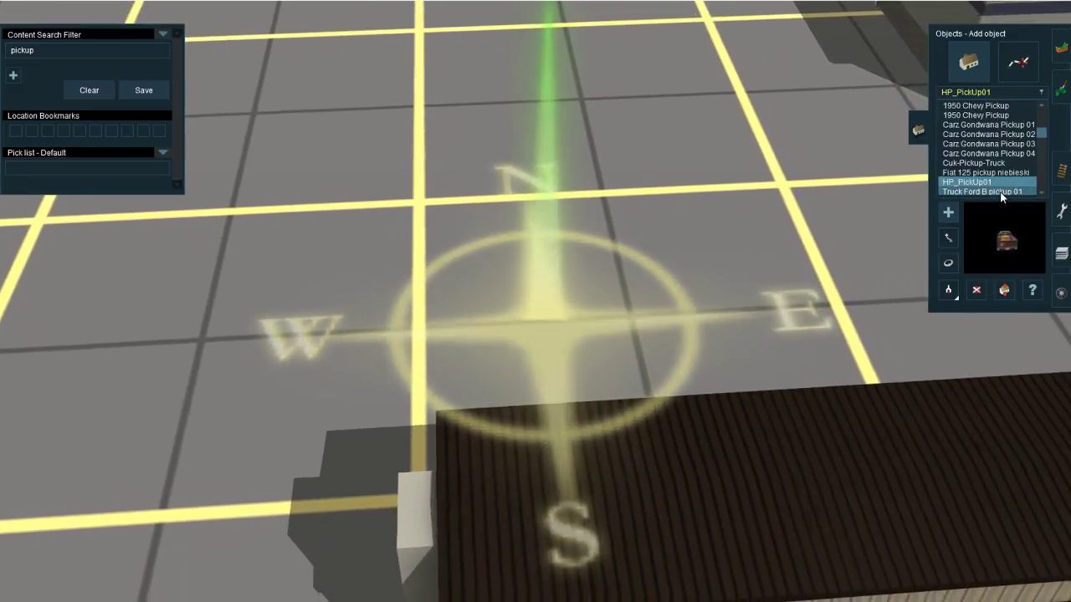
{"action": "left_click", "coordinate": [998, 193]}
{"action": "scroll", "coordinate": [985, 166], "scroll_direction": "down", "scroll_amount": 1}
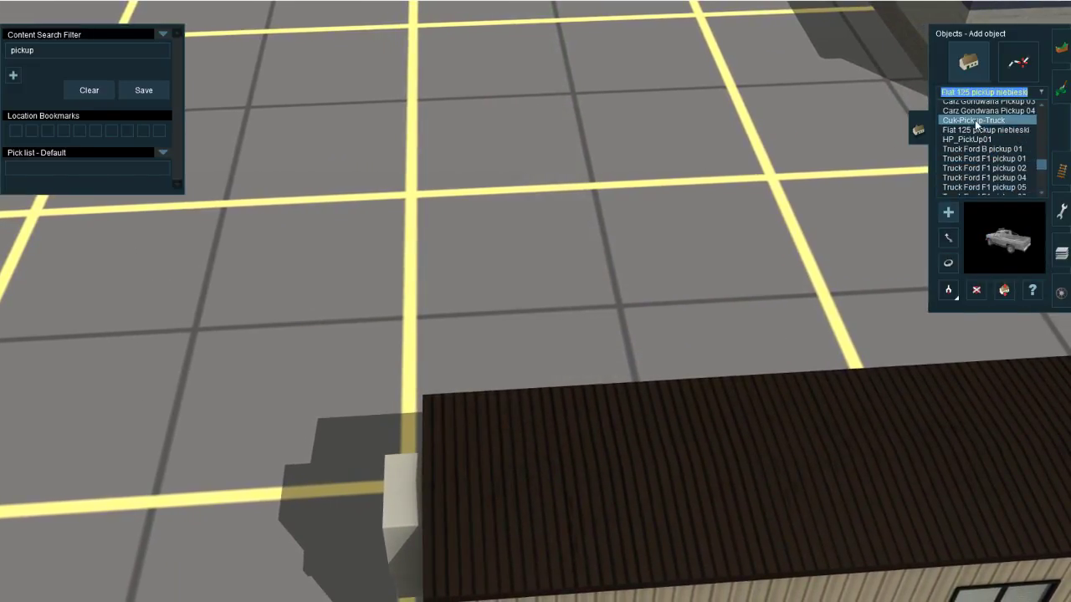
Step: Place a Cuk-Pickup-Truck beside the modular trailer and rotate it so its front faces the trailer
{"action": "left_click", "coordinate": [975, 120]}
{"action": "left_click_drag", "start_coordinate": [452, 275], "coordinate": [814, 173]}
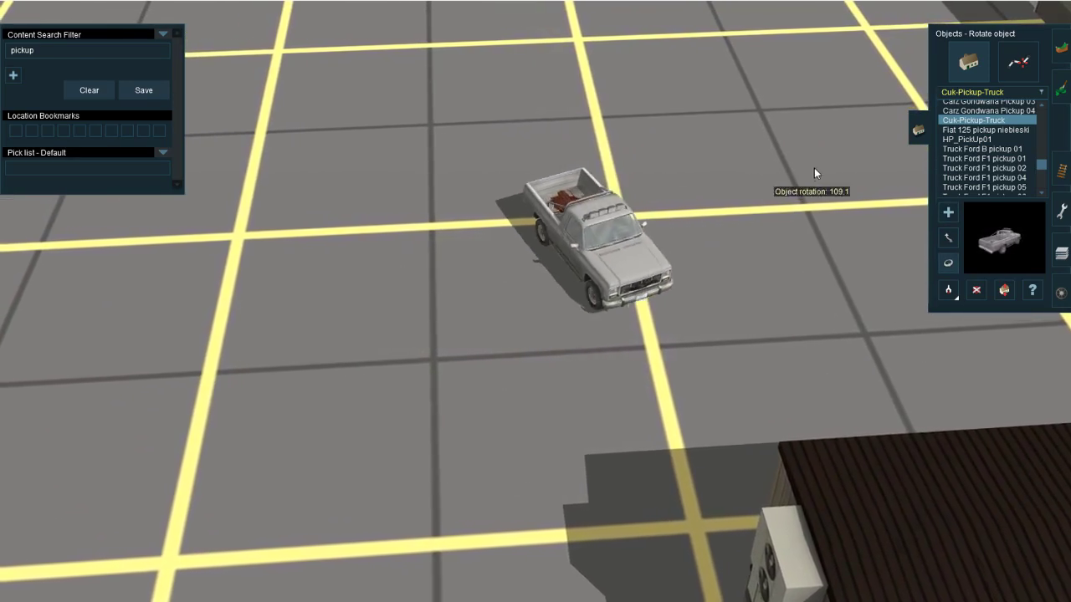
{"action": "right_click", "coordinate": [584, 261]}
{"action": "scroll", "coordinate": [583, 261], "scroll_direction": "up", "scroll_amount": 5}
{"action": "right_click_drag", "start_coordinate": [584, 261], "coordinate": [654, 417]}
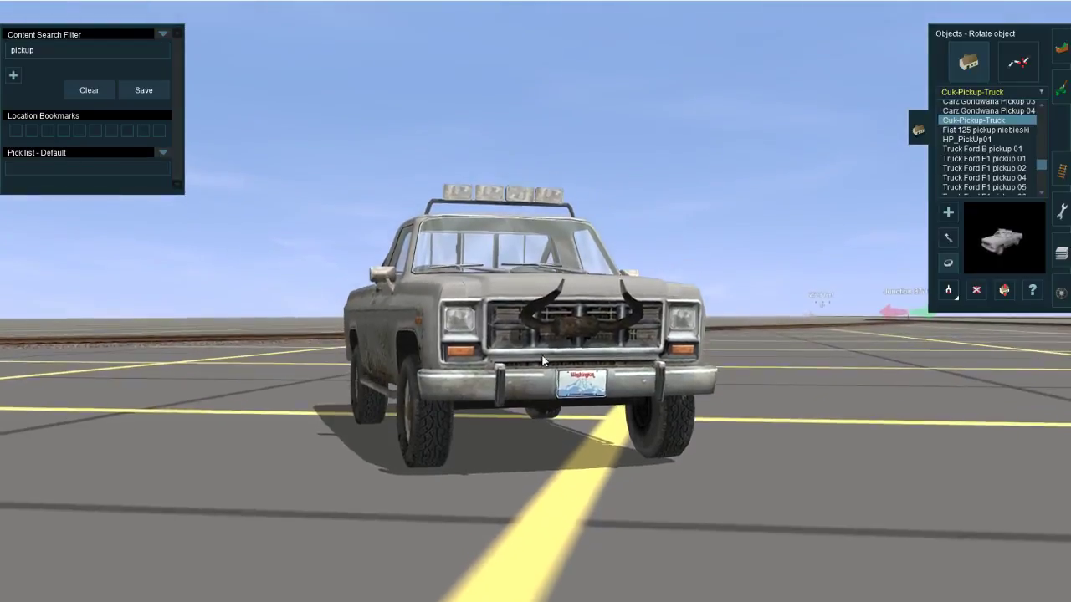
{"action": "scroll", "coordinate": [542, 361], "scroll_direction": "up", "scroll_amount": 1}
{"action": "scroll", "coordinate": [542, 361], "scroll_direction": "down", "scroll_amount": 2}
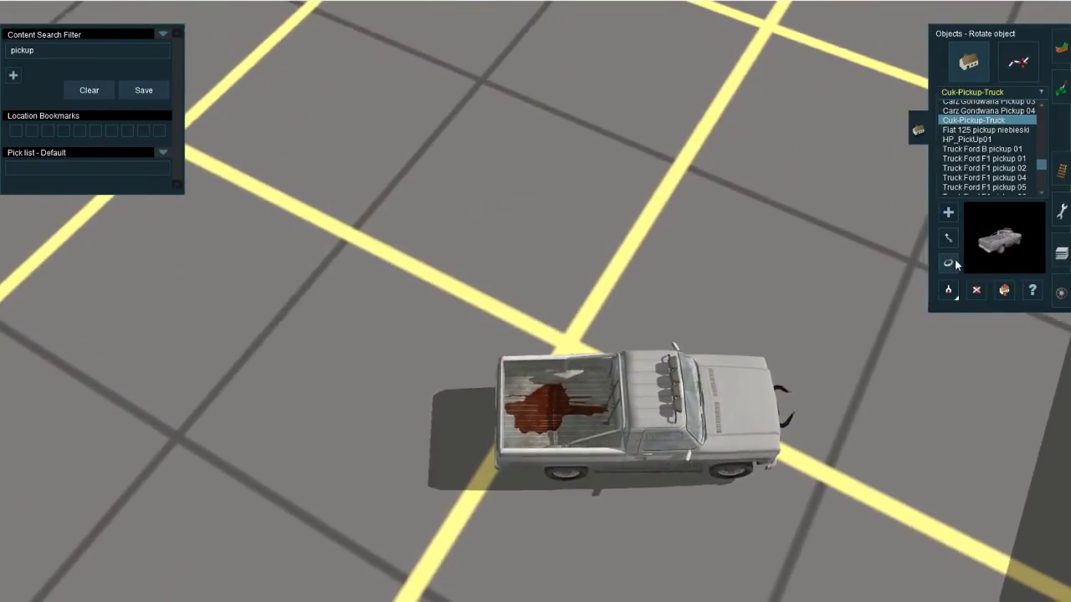
{"action": "left_click", "coordinate": [951, 240]}
{"action": "scroll", "coordinate": [643, 333], "scroll_direction": "down", "scroll_amount": 4}
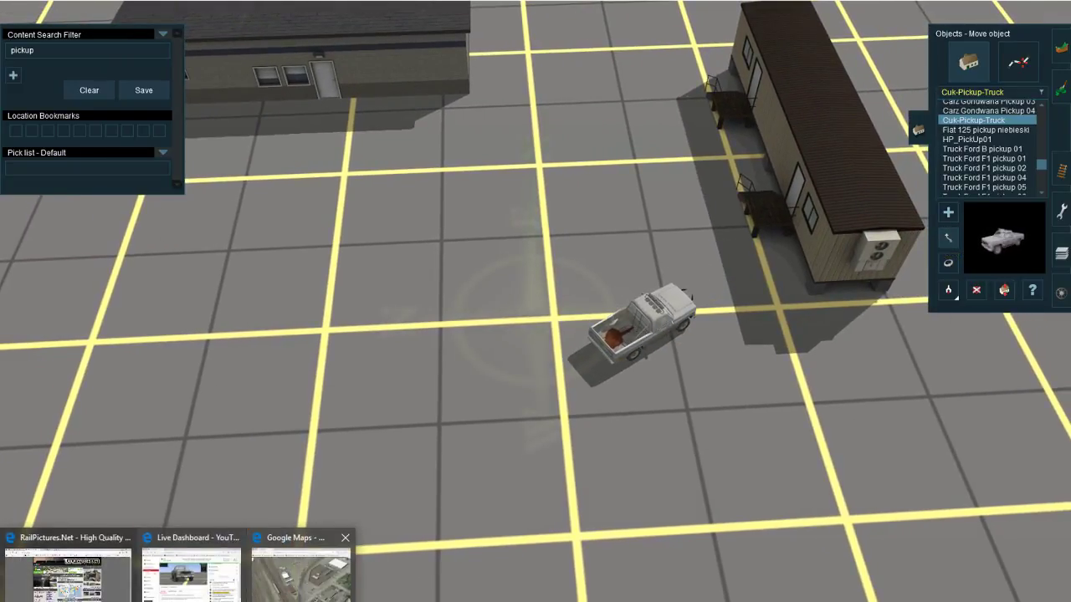
Step: Compare the placed buildings with the yard structures and parked vehicles near May St in Google Maps
{"action": "mouse_move", "coordinate": [301, 573]}
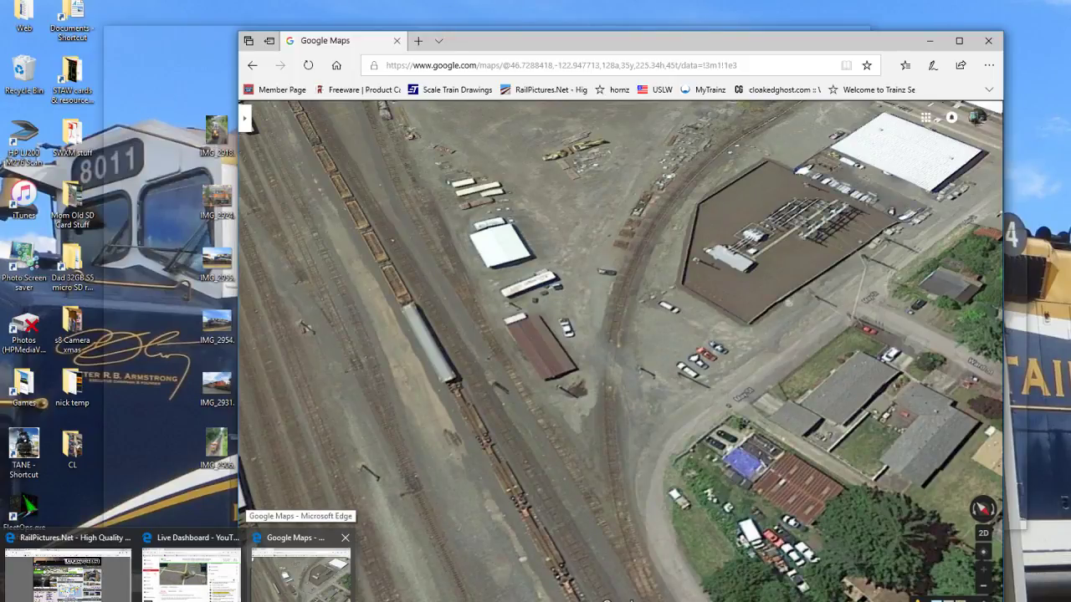
{"action": "left_click", "coordinate": [301, 575]}
{"action": "left_click", "coordinate": [930, 41]}
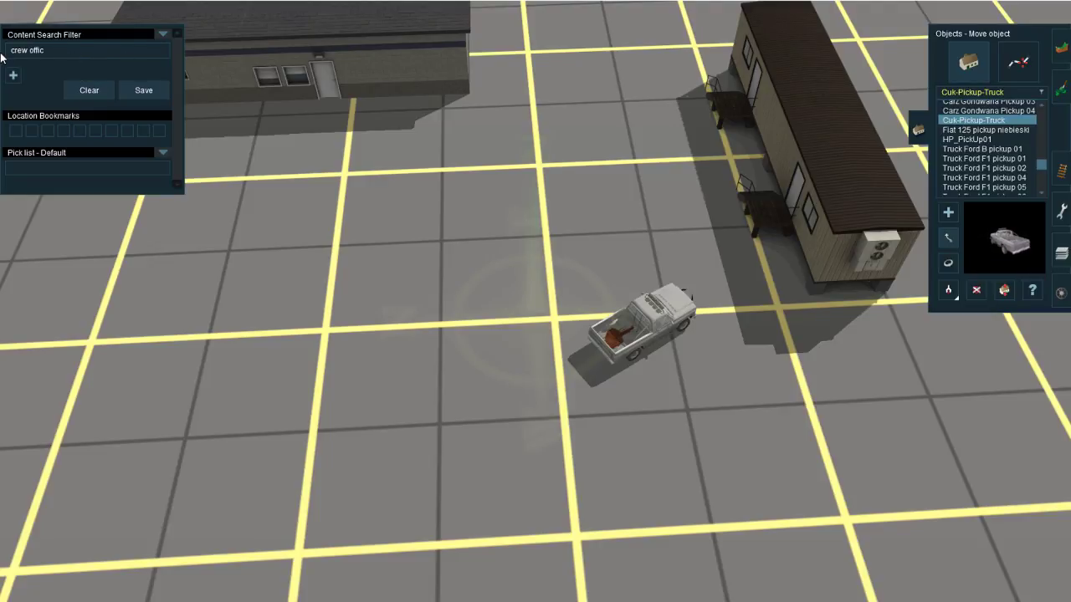
Step: Search the objects for "crew office" and place a JR Crew Office just south of the modular trailer
{"action": "scroll", "coordinate": [395, 193], "scroll_direction": "down", "scroll_amount": 10}
{"action": "right_click", "coordinate": [502, 217]}
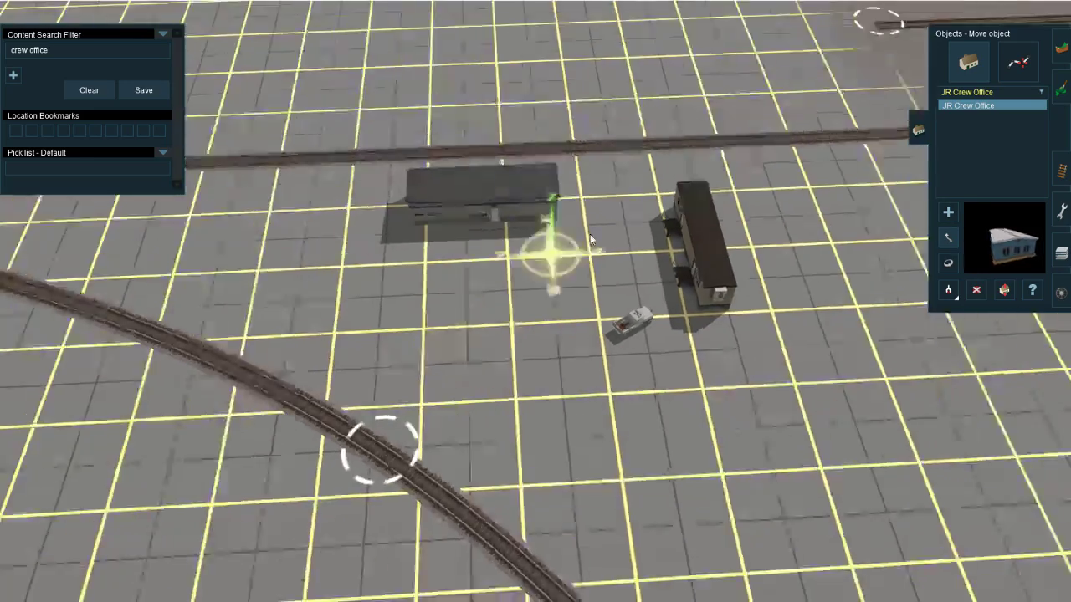
{"action": "right_click", "coordinate": [711, 193]}
{"action": "right_click", "coordinate": [601, 343]}
{"action": "scroll", "coordinate": [600, 342], "scroll_direction": "up", "scroll_amount": 4}
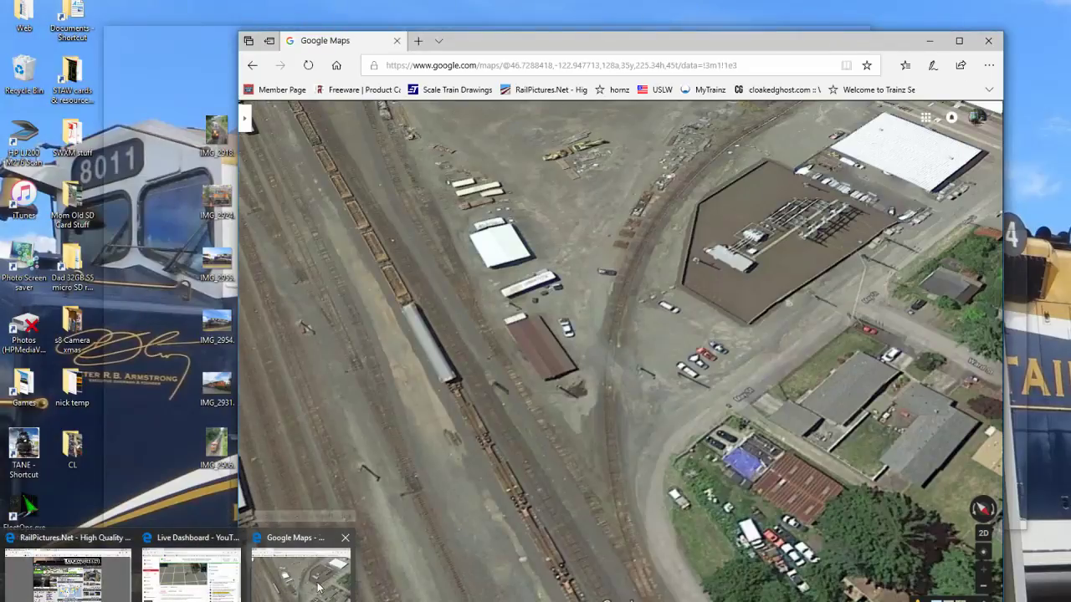
{"action": "right_click", "coordinate": [648, 309]}
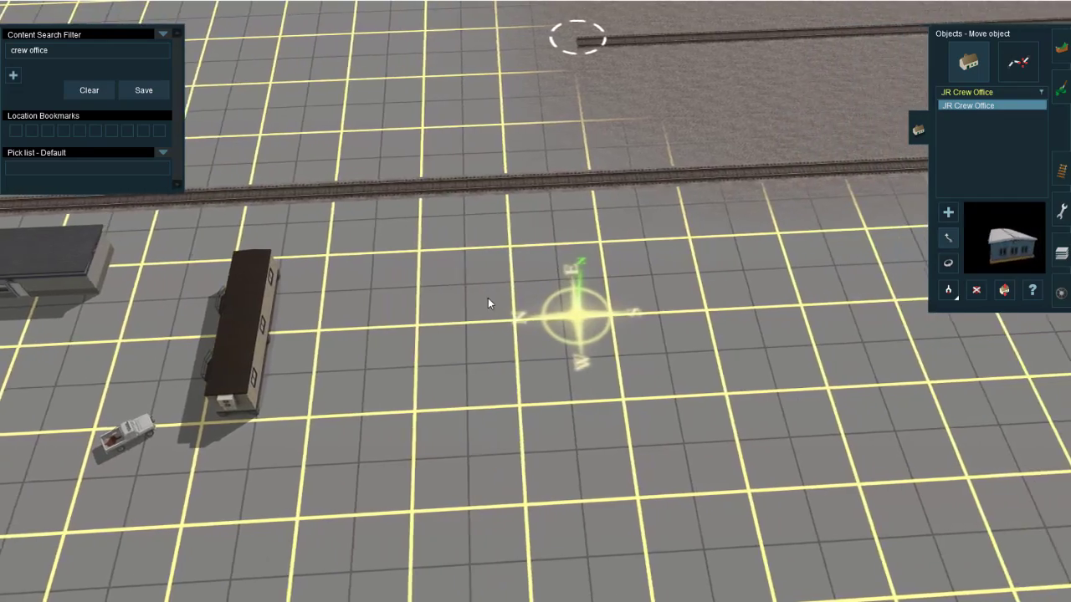
{"action": "left_click", "coordinate": [486, 297]}
{"action": "left_click_drag", "start_coordinate": [497, 315], "coordinate": [535, 322]}
Step: Rotate the crew office so its long side runs parallel to the nearby track
{"action": "key", "text": "r"}
{"action": "mouse_move", "coordinate": [179, 600]}
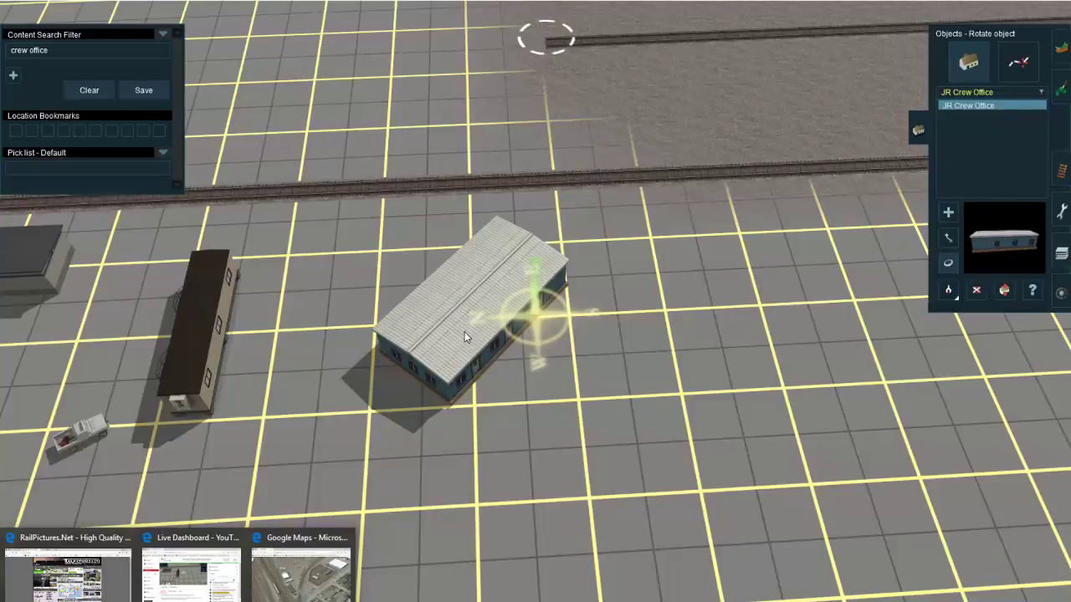
{"action": "key", "text": "Up"}
{"action": "left_click_drag", "start_coordinate": [465, 331], "coordinate": [401, 336]}
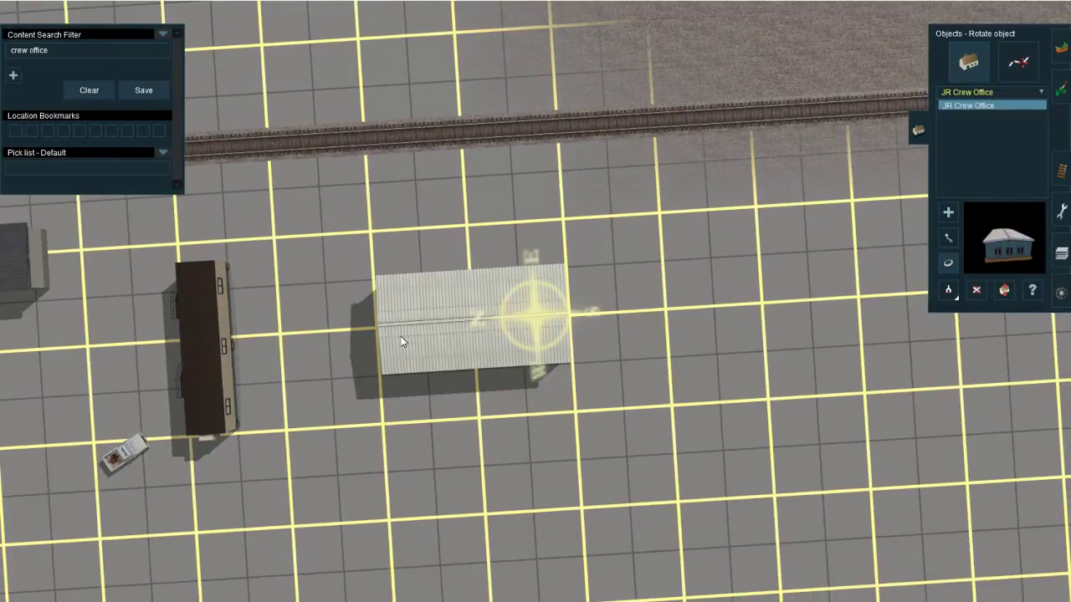
Step: Search the objects for "propane"
{"action": "scroll", "coordinate": [574, 244], "scroll_direction": "down", "scroll_amount": 3}
{"action": "key", "text": "Down"}
{"action": "key", "text": "Left"}
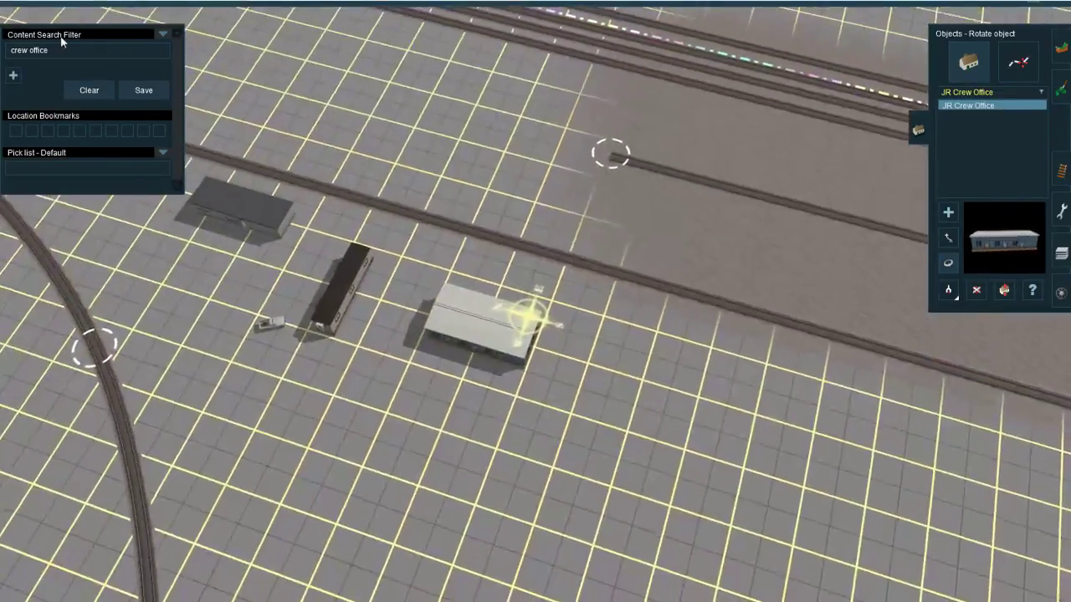
{"action": "left_click_drag", "start_coordinate": [57, 50], "coordinate": [1, 54]}
{"action": "type", "text": "plopa"}
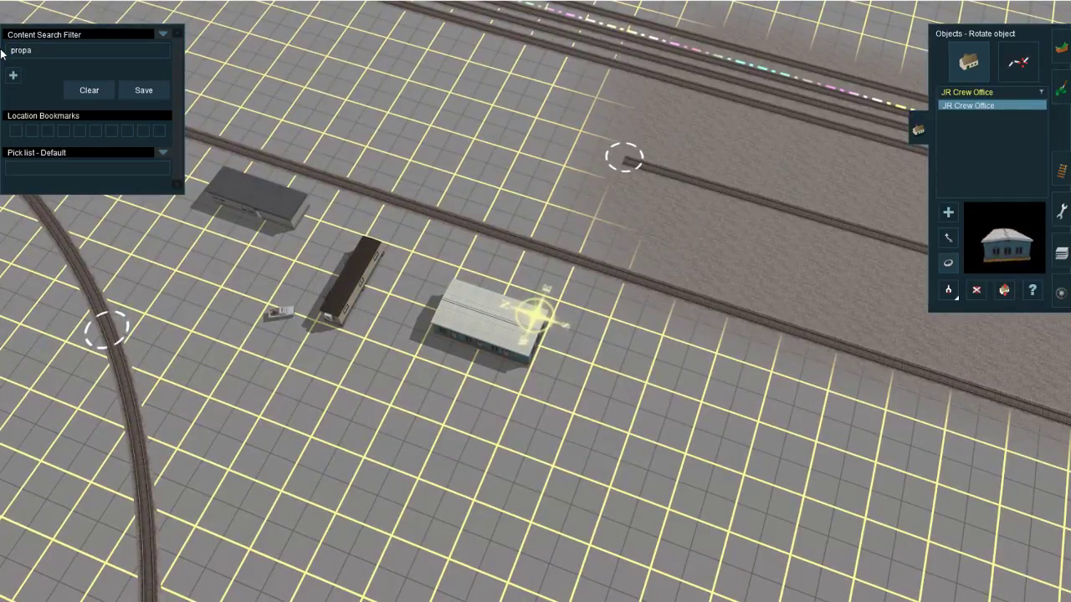
{"action": "type", "text": "ne"}
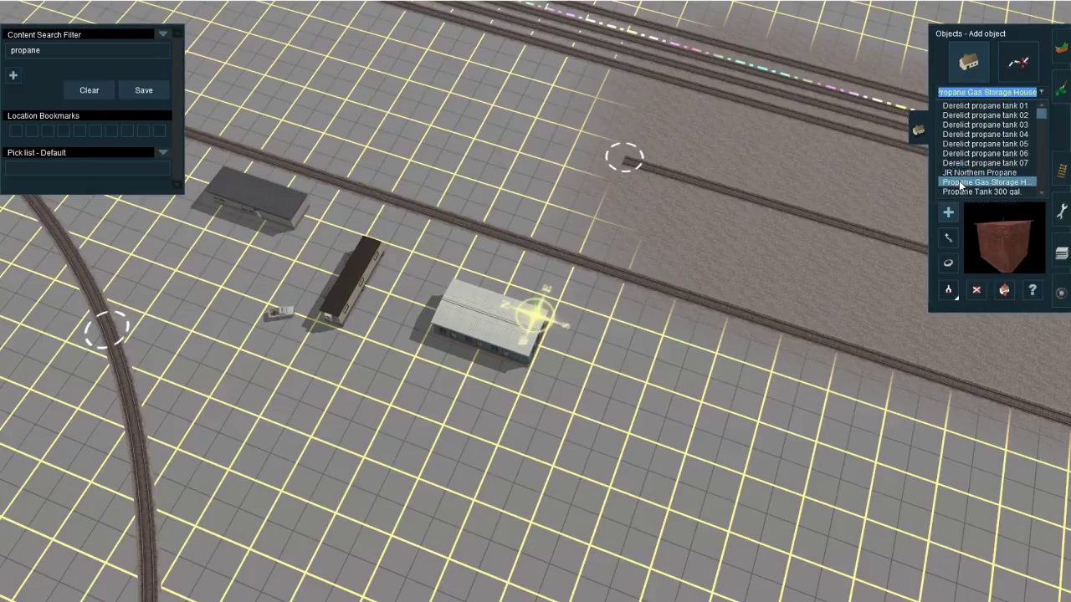
Step: Try a Propane Tank Green 300 gal. at the crew office's south end, inspect it up close and delete it
{"action": "left_click", "coordinate": [960, 164]}
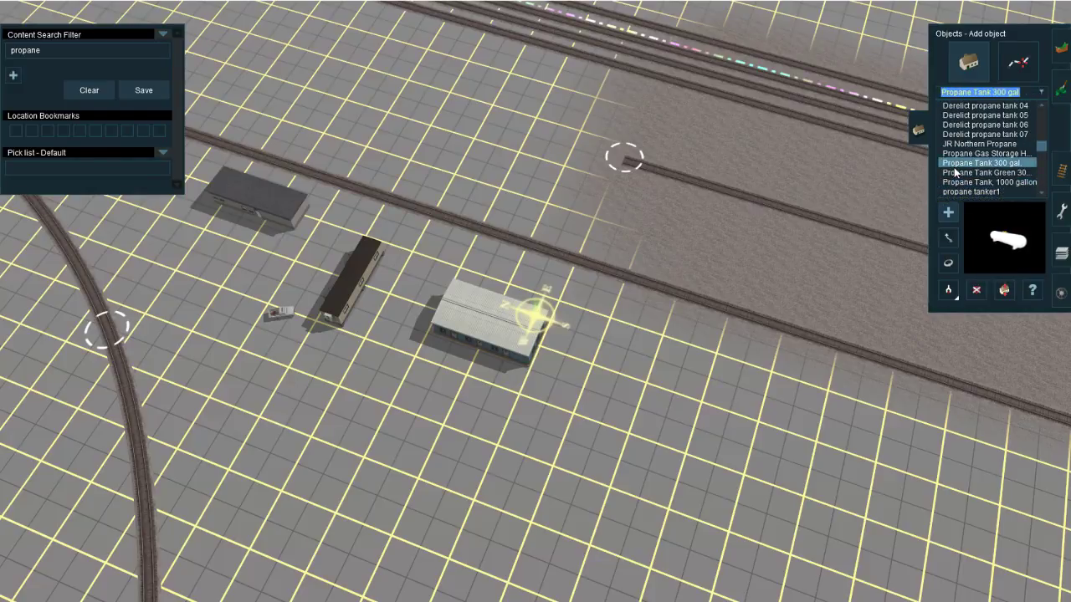
{"action": "scroll", "coordinate": [542, 339], "scroll_direction": "up", "scroll_amount": 10}
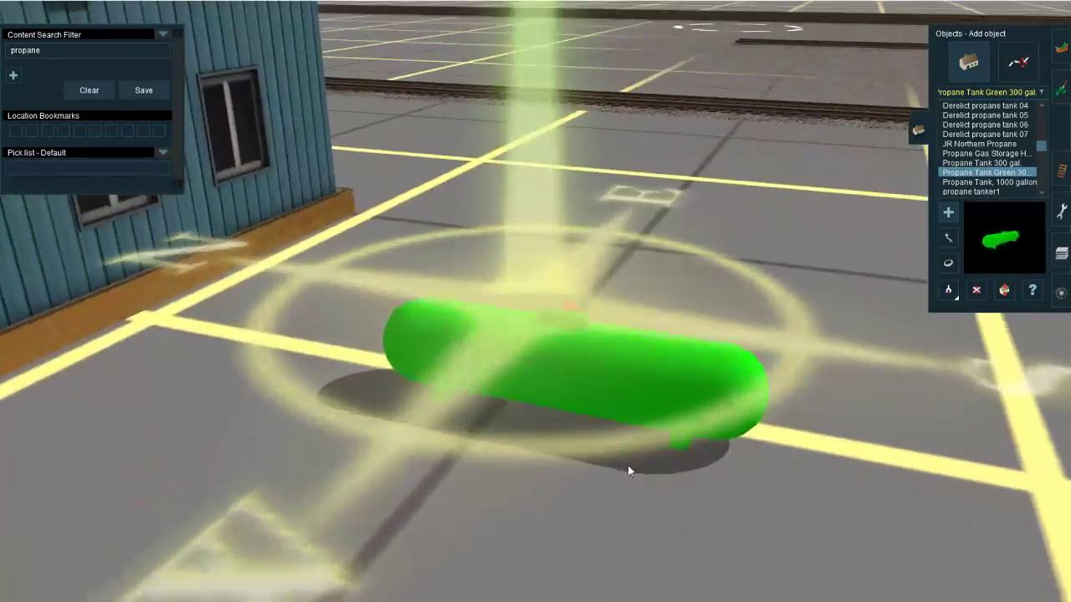
{"action": "right_click_drag", "start_coordinate": [628, 466], "coordinate": [650, 525]}
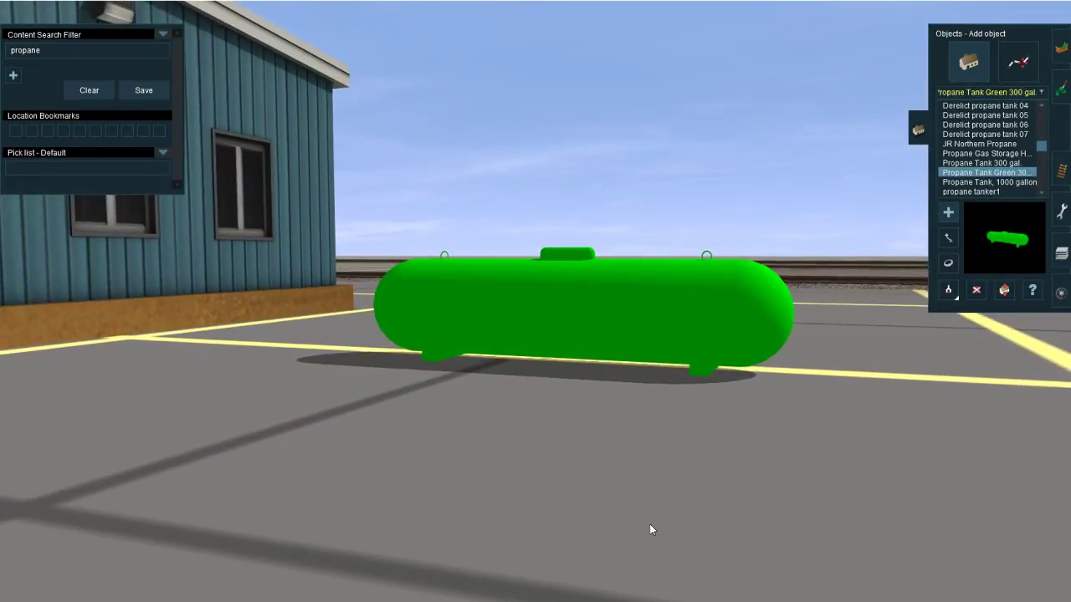
{"action": "right_click_drag", "start_coordinate": [634, 406], "coordinate": [305, 383]}
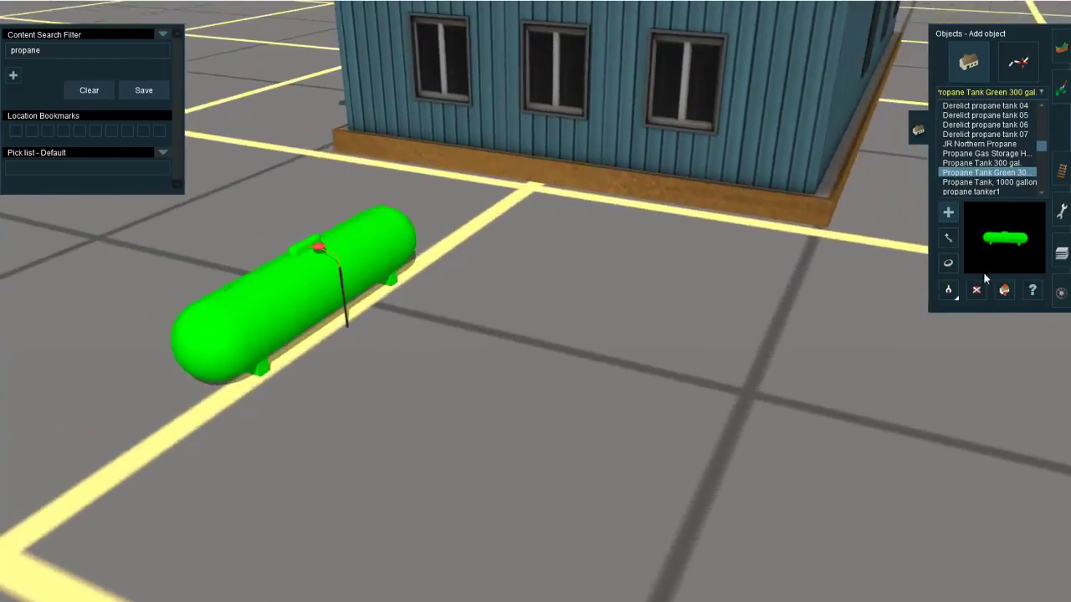
{"action": "left_click", "coordinate": [976, 287]}
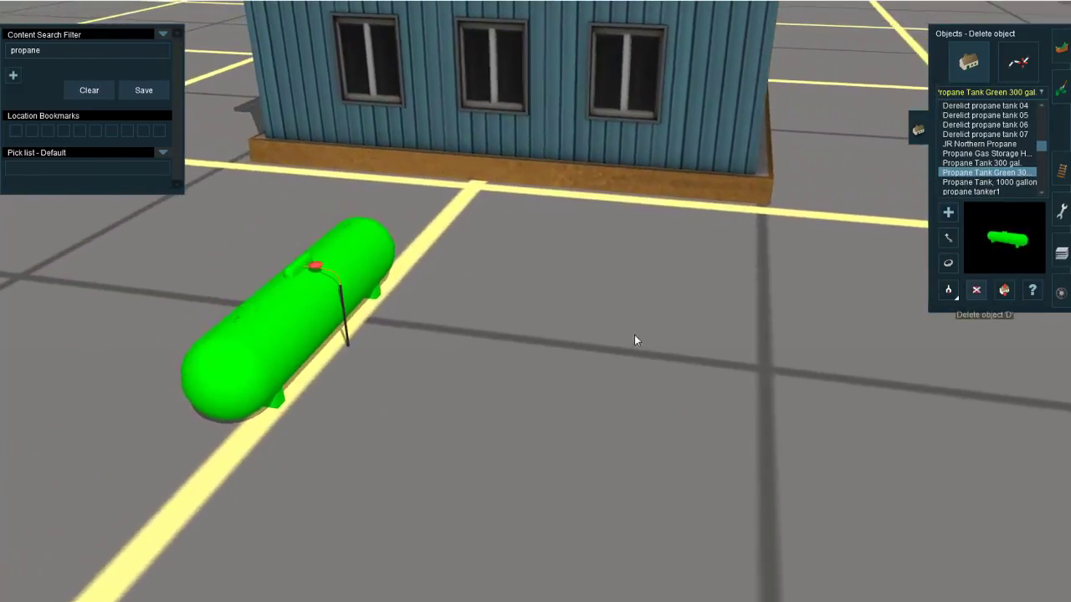
{"action": "left_click", "coordinate": [223, 354]}
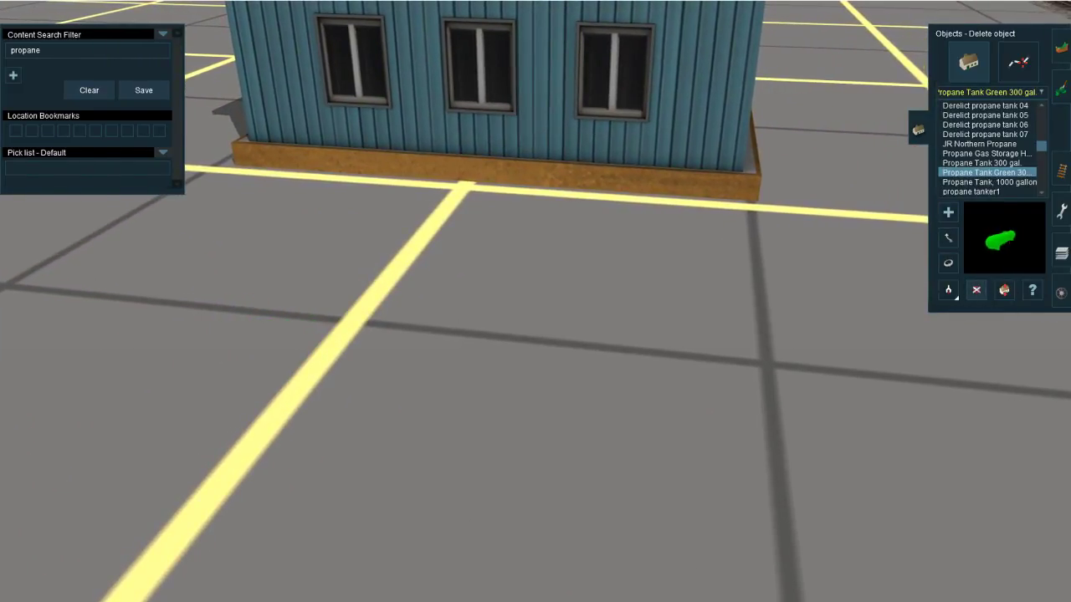
Step: Check the stream's chat in the YouTube Live Dashboard and return to the crew office in the route
{"action": "left_click", "coordinate": [242, 586]}
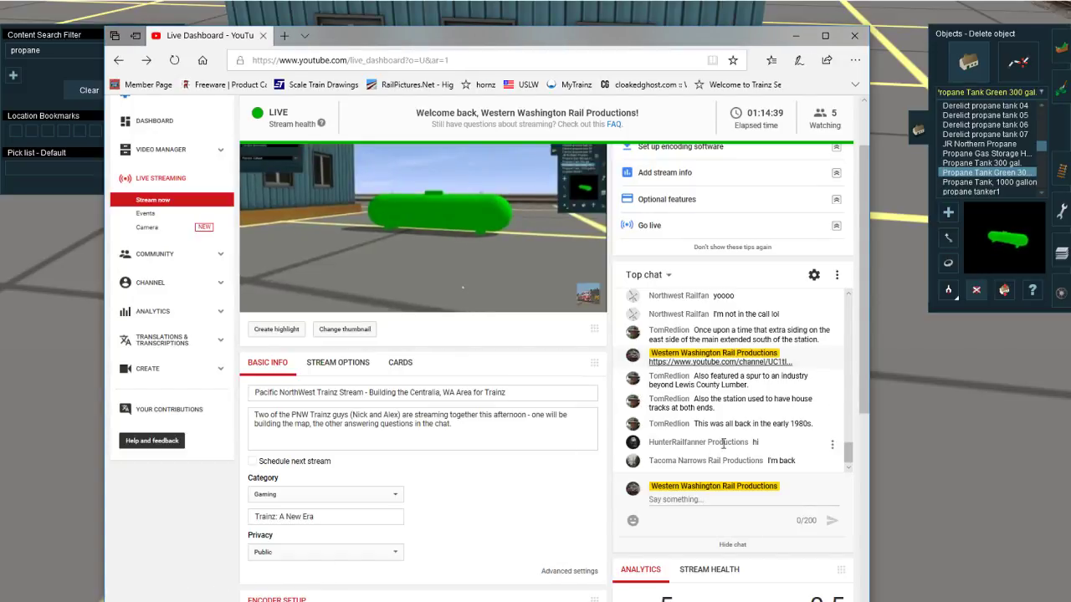
{"action": "right_click", "coordinate": [938, 440]}
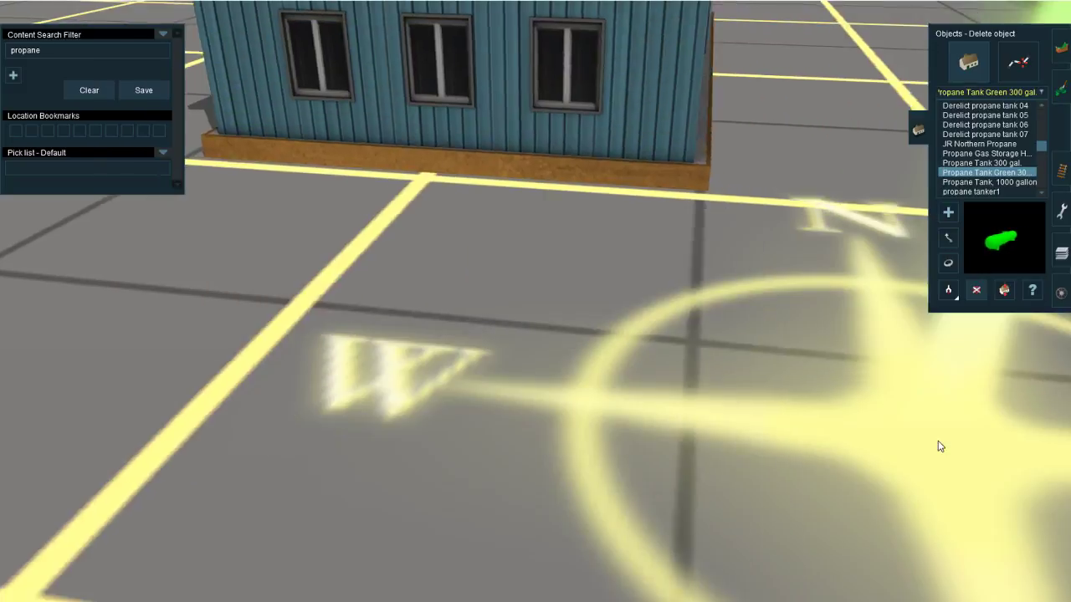
{"action": "right_click", "coordinate": [385, 250]}
{"action": "scroll", "coordinate": [385, 251], "scroll_direction": "down", "scroll_amount": 5}
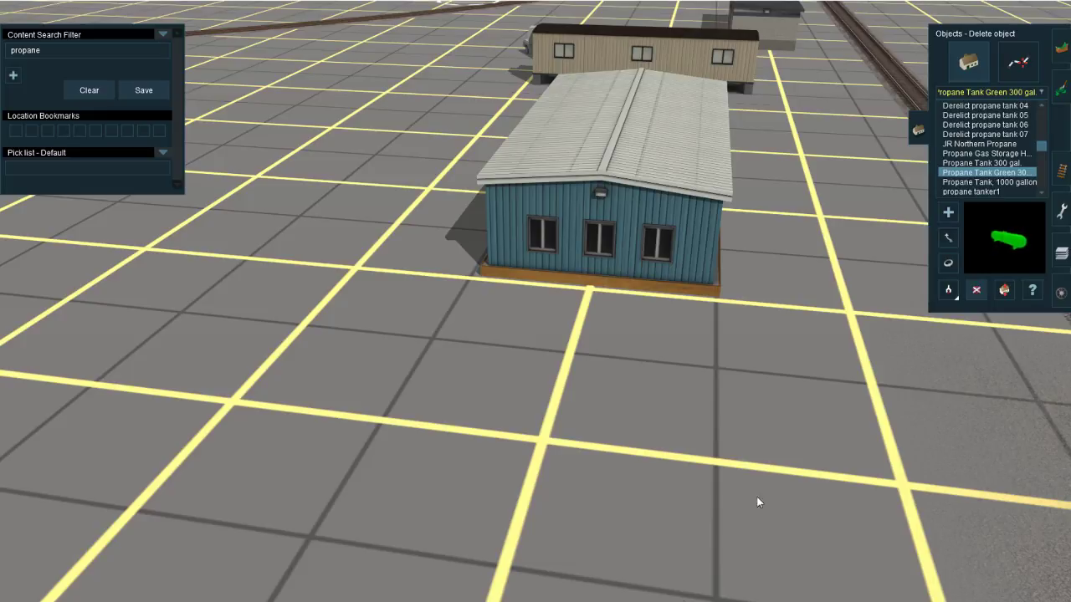
Step: Place a Propane Tank, 1000 gallon outside the crew office's south end and rotate it parallel to that wall
{"action": "scroll", "coordinate": [764, 207], "scroll_direction": "up", "scroll_amount": 6}
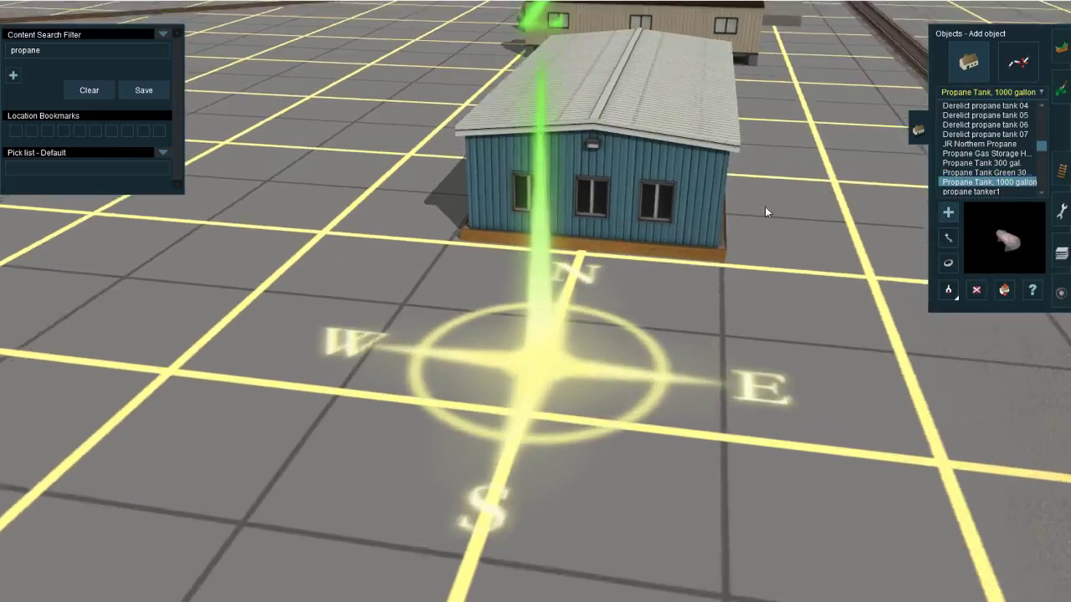
{"action": "right_click", "coordinate": [485, 266]}
{"action": "mouse_move", "coordinate": [489, 293]}
{"action": "left_mouse_down"}
{"action": "mouse_move", "coordinate": [557, 390]}
{"action": "mouse_move", "coordinate": [557, 373]}
{"action": "mouse_move", "coordinate": [724, 416]}
{"action": "mouse_move", "coordinate": [681, 431]}
{"action": "mouse_move", "coordinate": [700, 454]}
{"action": "left_mouse_up"}
{"action": "key", "text": "Up"}
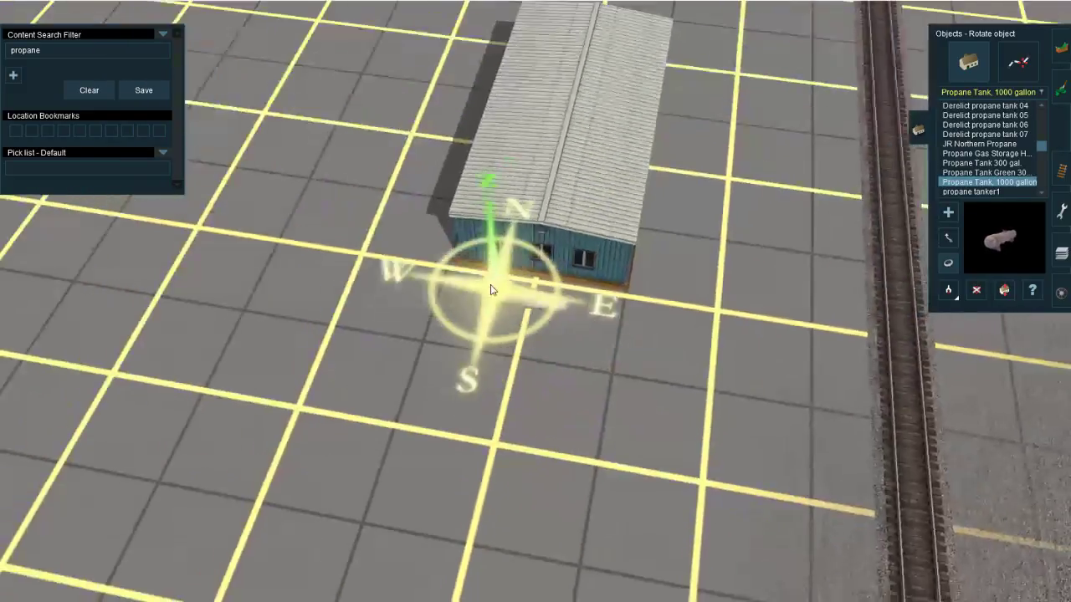
Step: Search the objects for "n railman"
{"action": "key", "text": "Down"}
{"action": "key", "text": "Left"}
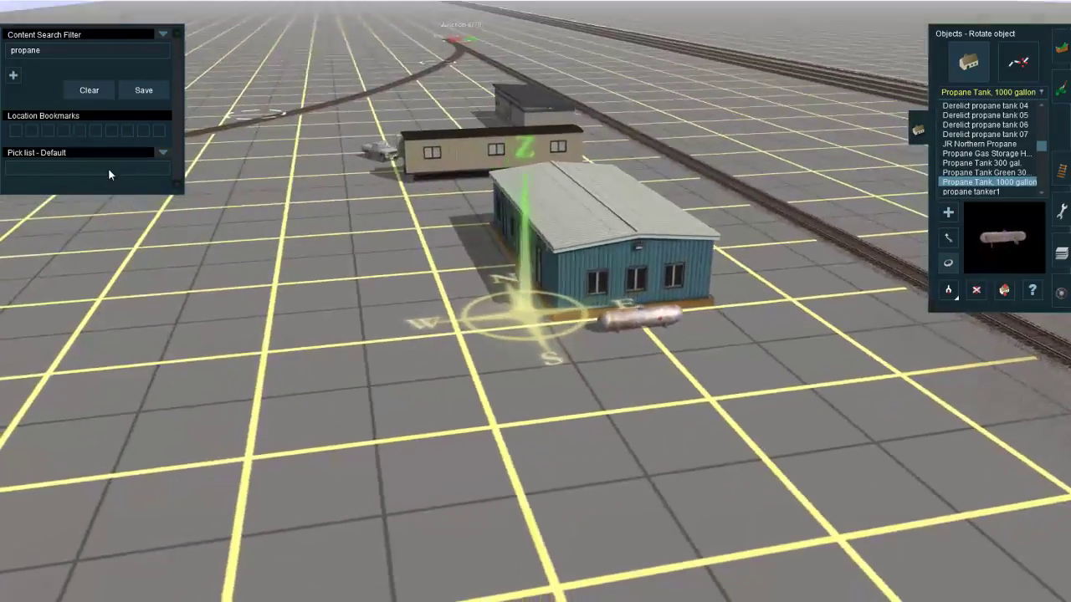
{"action": "left_click_drag", "start_coordinate": [56, 51], "coordinate": [2, 61]}
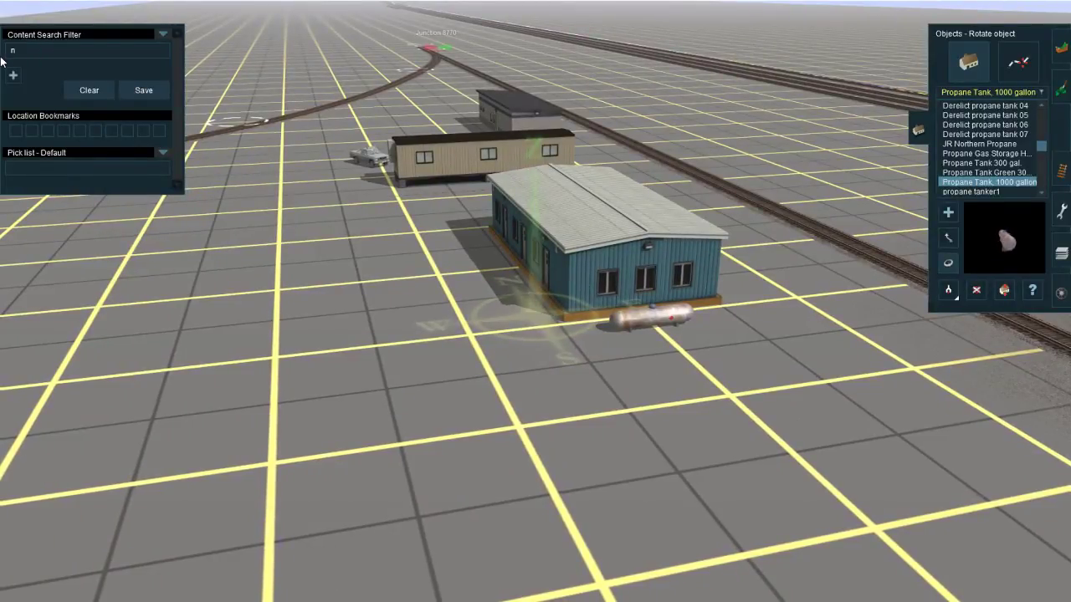
{"action": "type", "text": "n railma"}
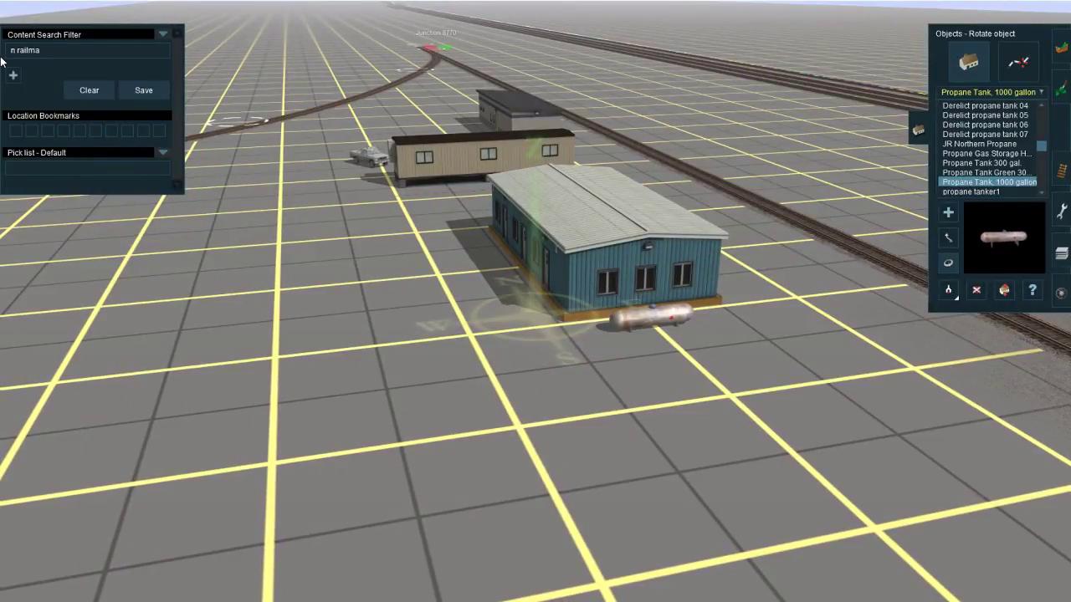
{"action": "type", "text": "n"}
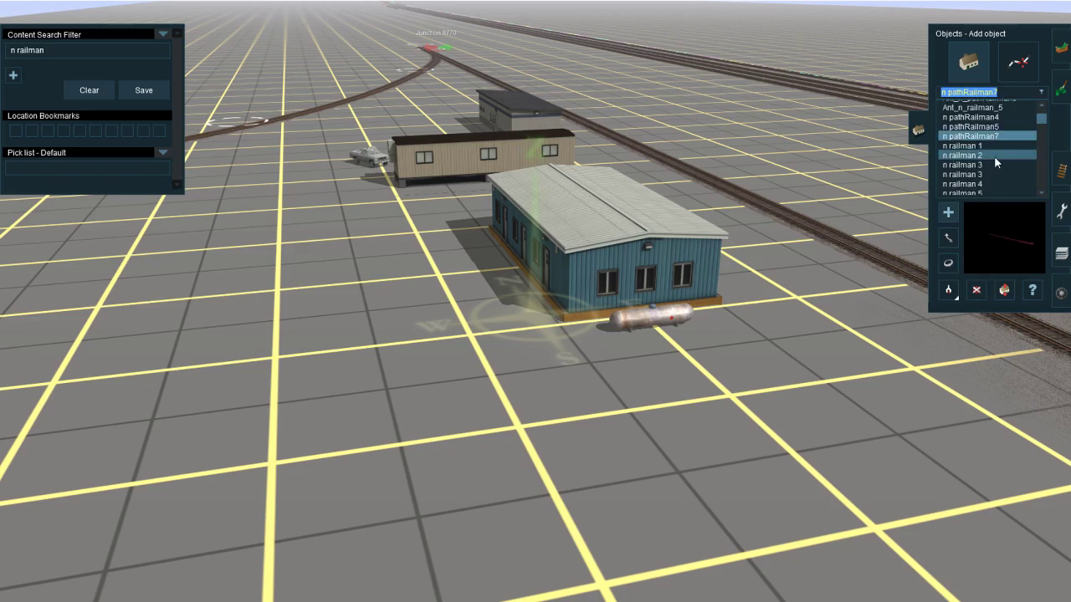
Step: Preview the railman figures, including n railman 1 to 4 and n pathRailman5, near the yard office's north end
{"action": "left_click", "coordinate": [988, 165]}
{"action": "scroll", "coordinate": [985, 167], "scroll_direction": "down", "scroll_amount": 2}
{"action": "right_click_drag", "start_coordinate": [483, 150], "coordinate": [413, 249]}
{"action": "left_click", "coordinate": [975, 127]}
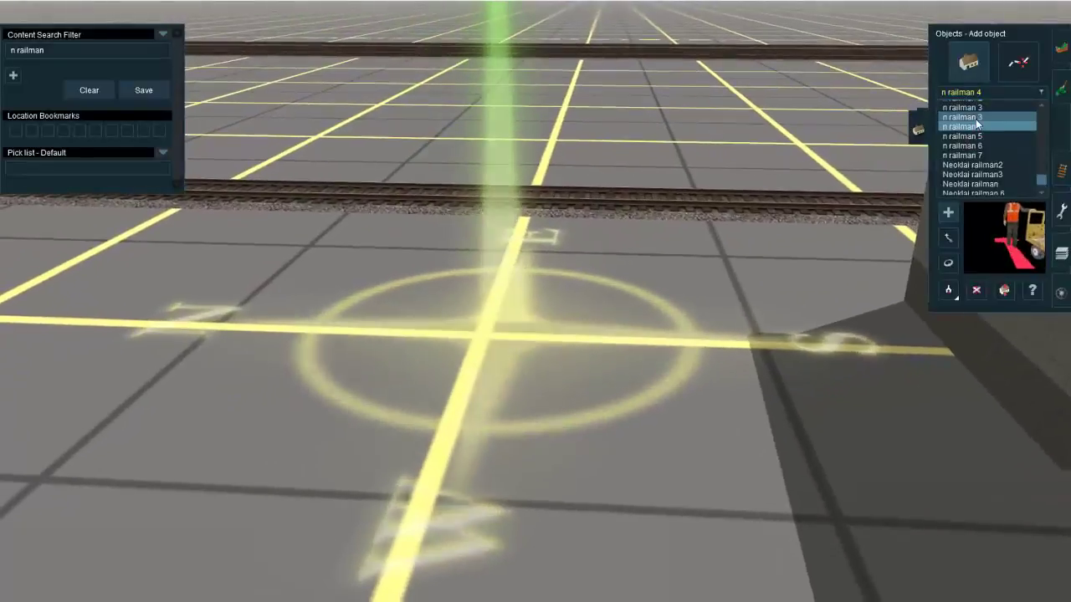
{"action": "left_click", "coordinate": [975, 118]}
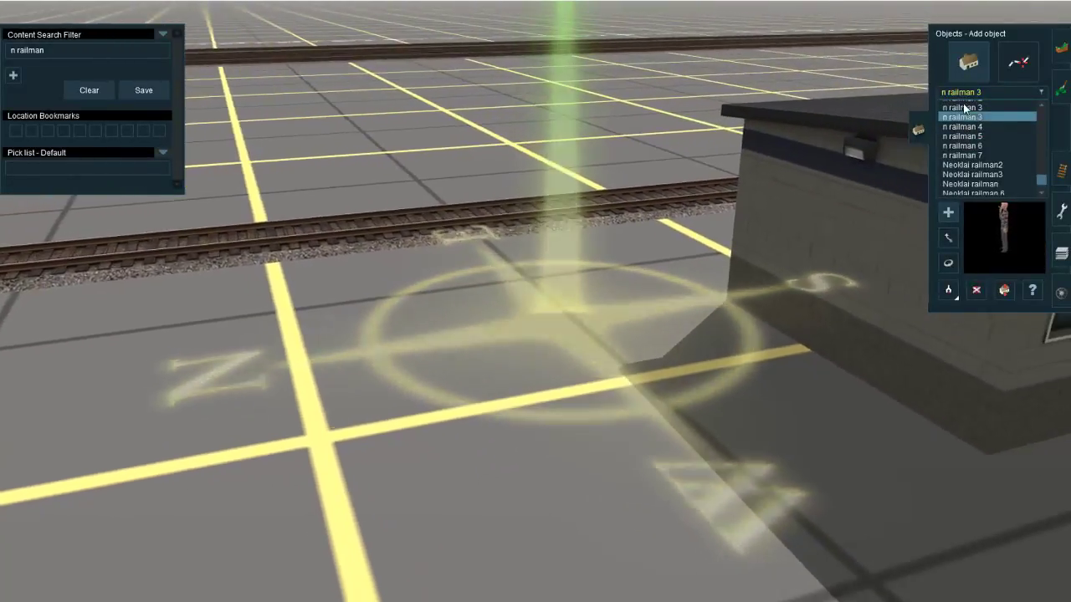
{"action": "left_click", "coordinate": [964, 108]}
{"action": "scroll", "coordinate": [966, 126], "scroll_direction": "up", "scroll_amount": 1}
{"action": "left_click", "coordinate": [978, 126]}
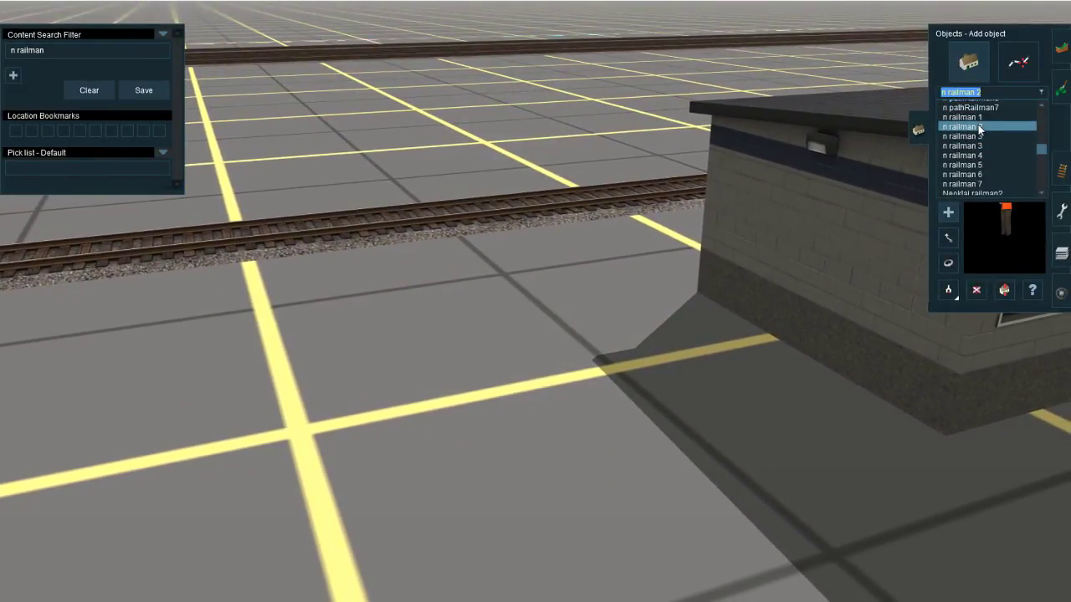
{"action": "left_click", "coordinate": [985, 119]}
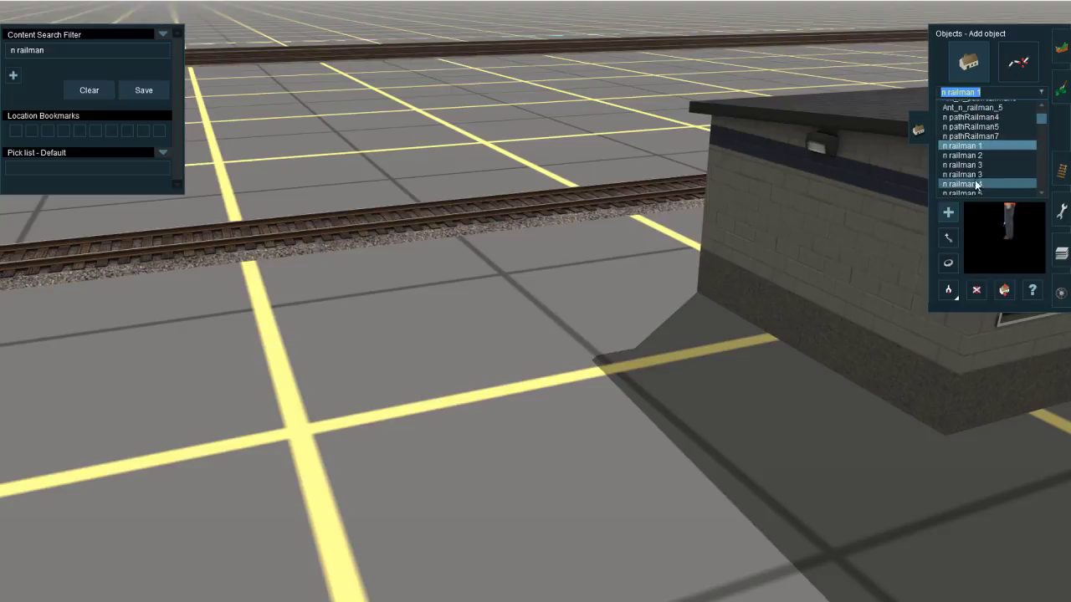
{"action": "left_click", "coordinate": [990, 138]}
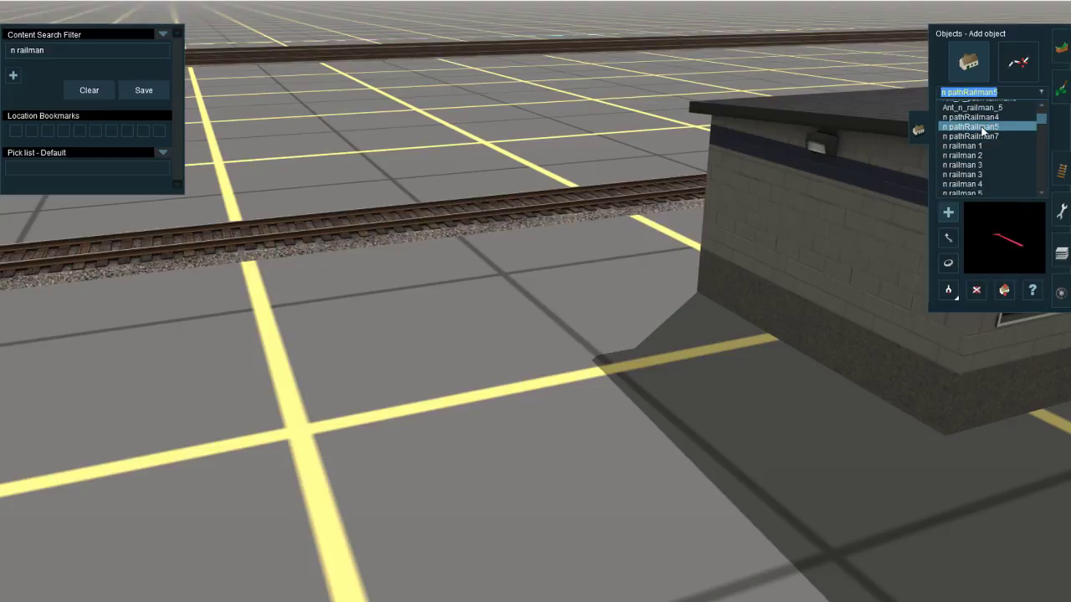
Step: Place n railman 1 between the yard office's north end and the track, and rotate him to face away from the building
{"action": "right_click", "coordinate": [530, 292]}
{"action": "scroll", "coordinate": [619, 326], "scroll_direction": "up", "scroll_amount": 3}
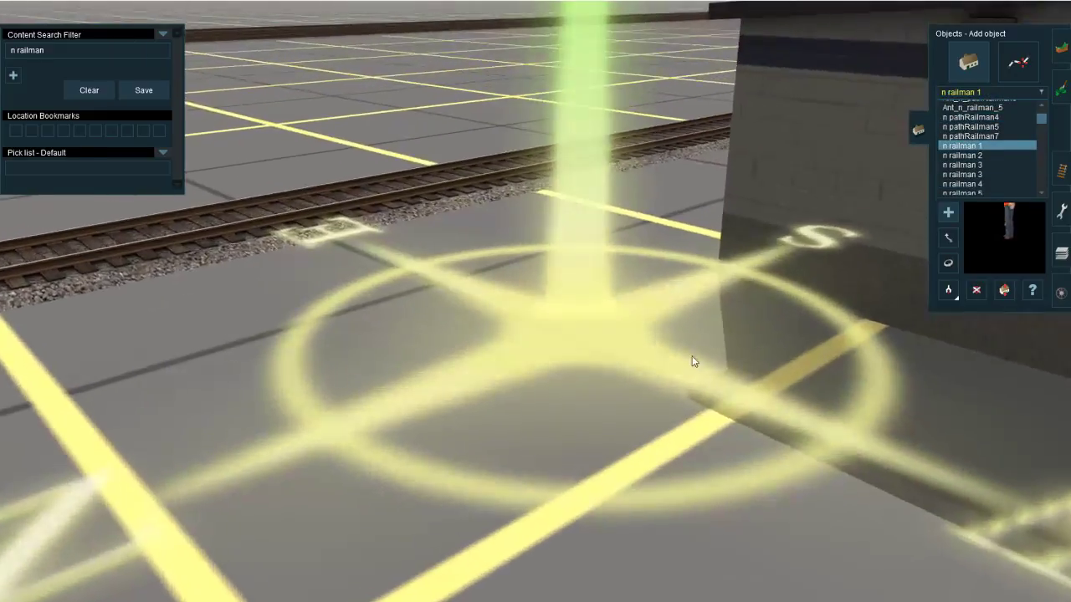
{"action": "left_click", "coordinate": [562, 333]}
{"action": "key", "text": "r"}
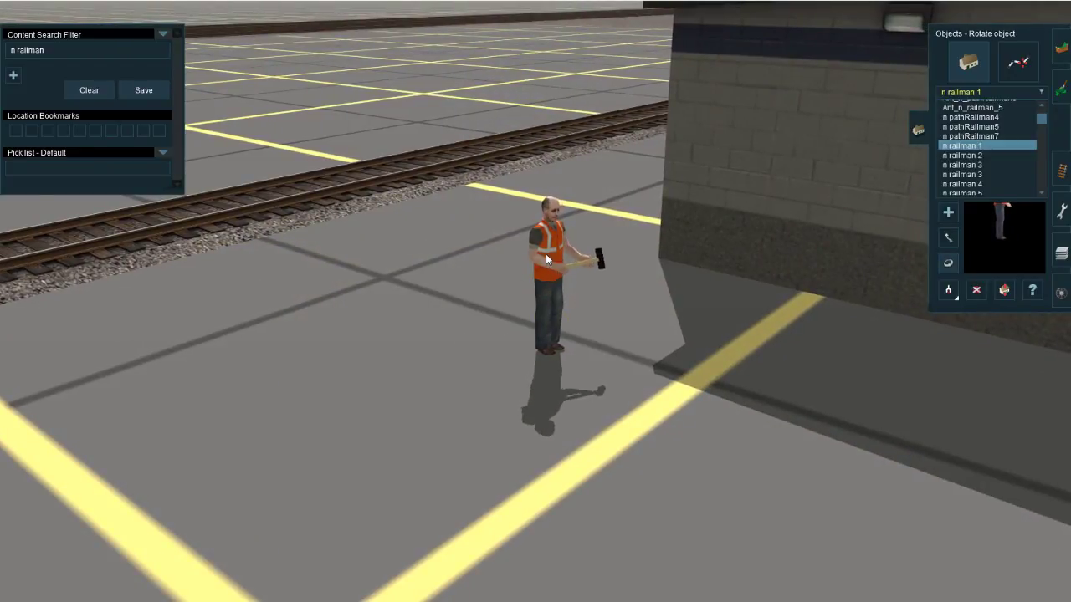
{"action": "scroll", "coordinate": [546, 254], "scroll_direction": "up", "scroll_amount": 3}
{"action": "left_click_drag", "start_coordinate": [557, 286], "coordinate": [347, 333]}
Step: Select n railman 5 and place him outside the door on the yard office's west side
{"action": "left_click", "coordinate": [992, 165]}
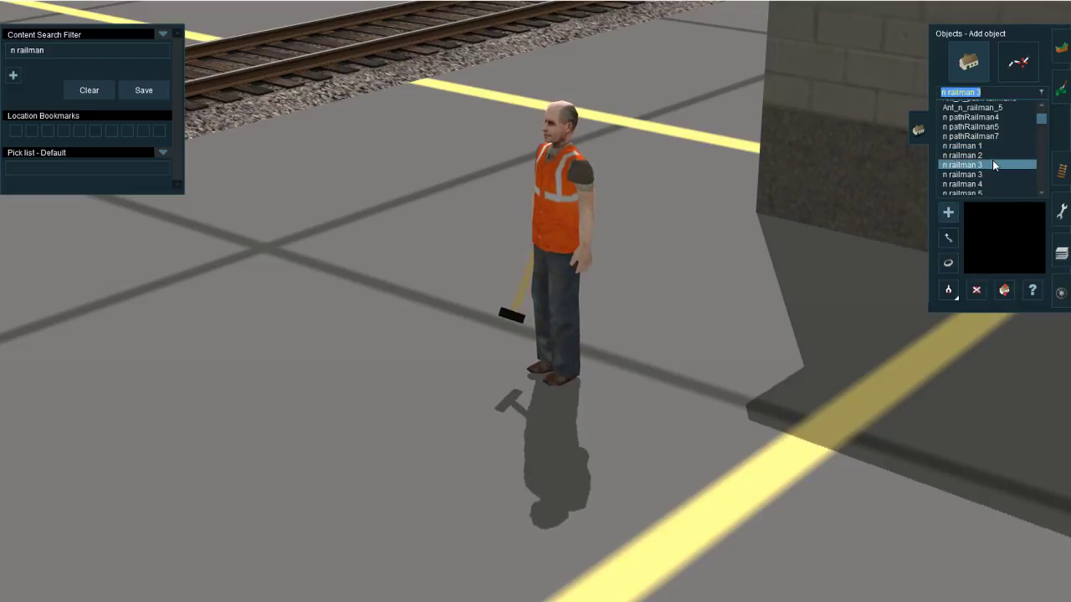
{"action": "scroll", "coordinate": [992, 165], "scroll_direction": "down", "scroll_amount": 3}
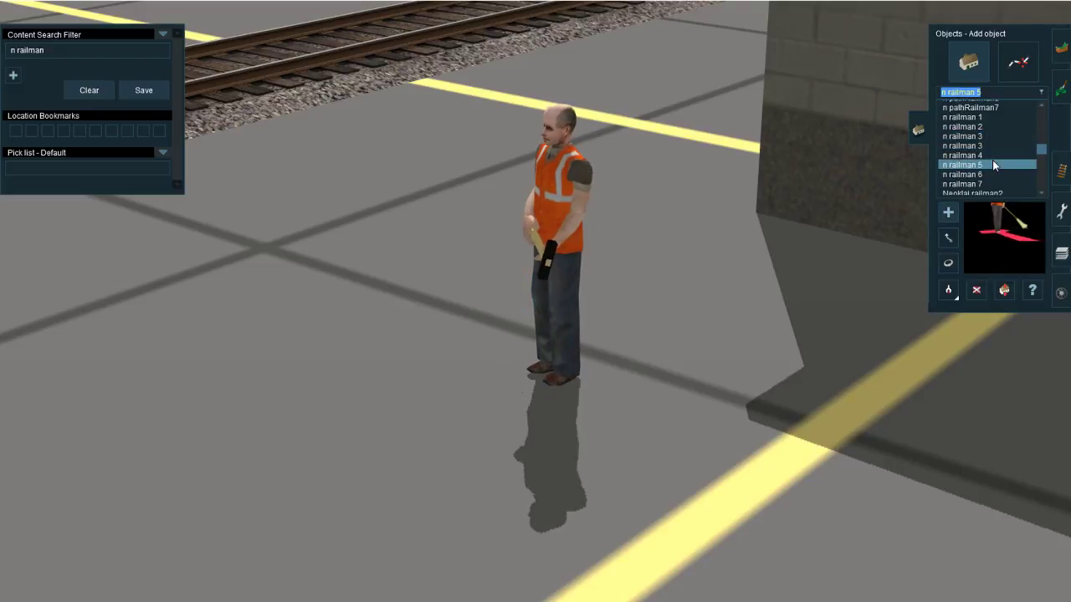
{"action": "scroll", "coordinate": [795, 288], "scroll_direction": "down", "scroll_amount": 5}
{"action": "right_click", "coordinate": [790, 290]}
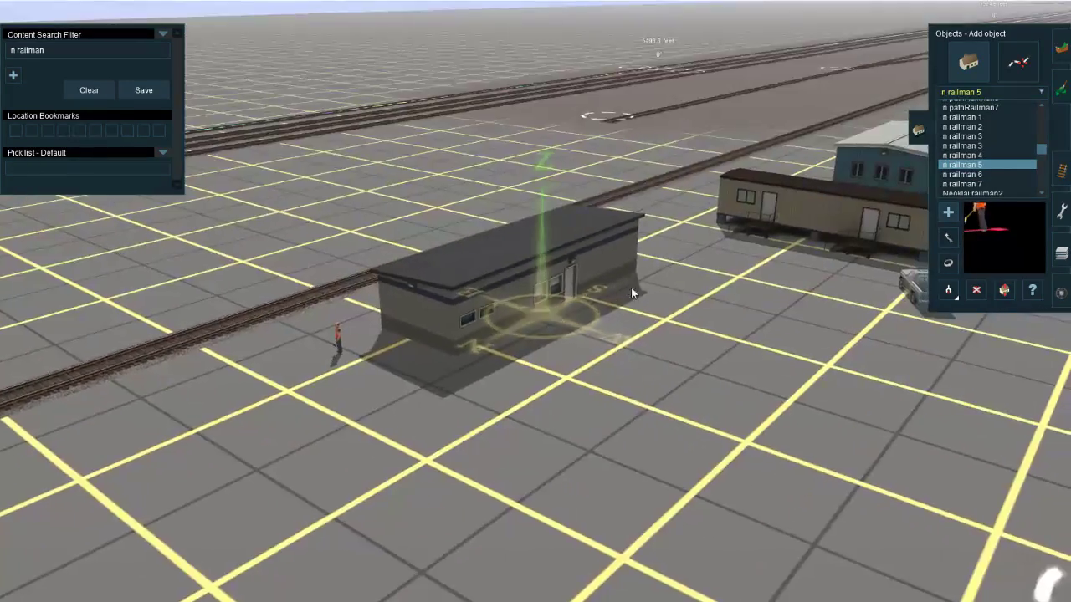
{"action": "right_click_drag", "start_coordinate": [630, 287], "coordinate": [525, 311]}
{"action": "scroll", "coordinate": [547, 311], "scroll_direction": "up", "scroll_amount": 5}
{"action": "scroll", "coordinate": [525, 311], "scroll_direction": "down", "scroll_amount": 5}
{"action": "right_click_drag", "start_coordinate": [352, 347], "coordinate": [614, 342]}
{"action": "scroll", "coordinate": [528, 373], "scroll_direction": "up", "scroll_amount": 5}
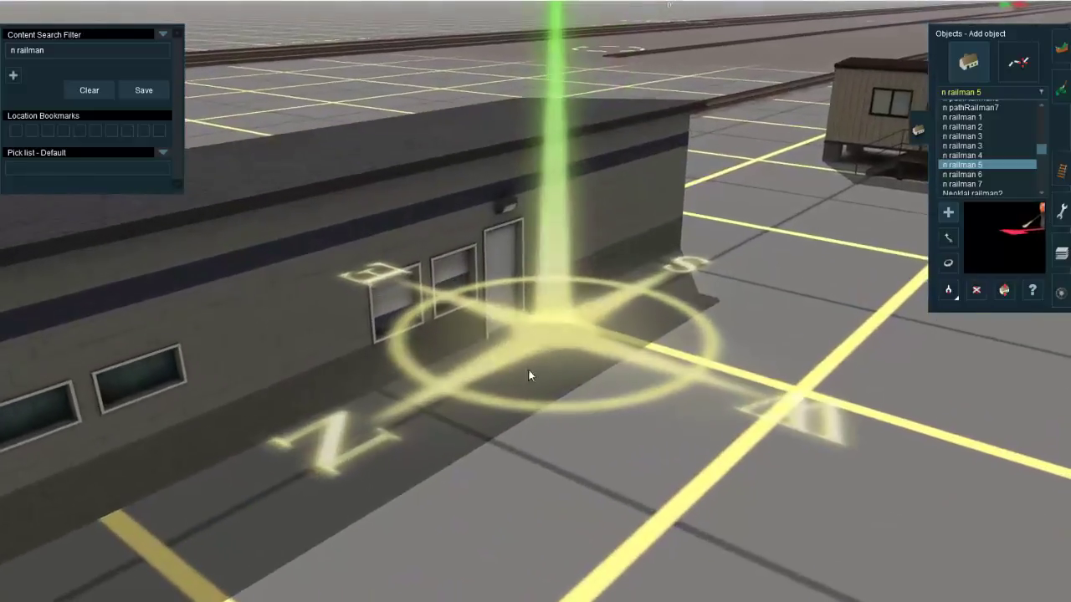
{"action": "left_click", "coordinate": [466, 364]}
Step: Rotate n railman 5 outside the yard office's west door and adjust his position along the wall
{"action": "key", "text": "r"}
{"action": "left_click_drag", "start_coordinate": [458, 358], "coordinate": [300, 387]}
{"action": "key", "text": "Up"}
{"action": "key", "text": "Left"}
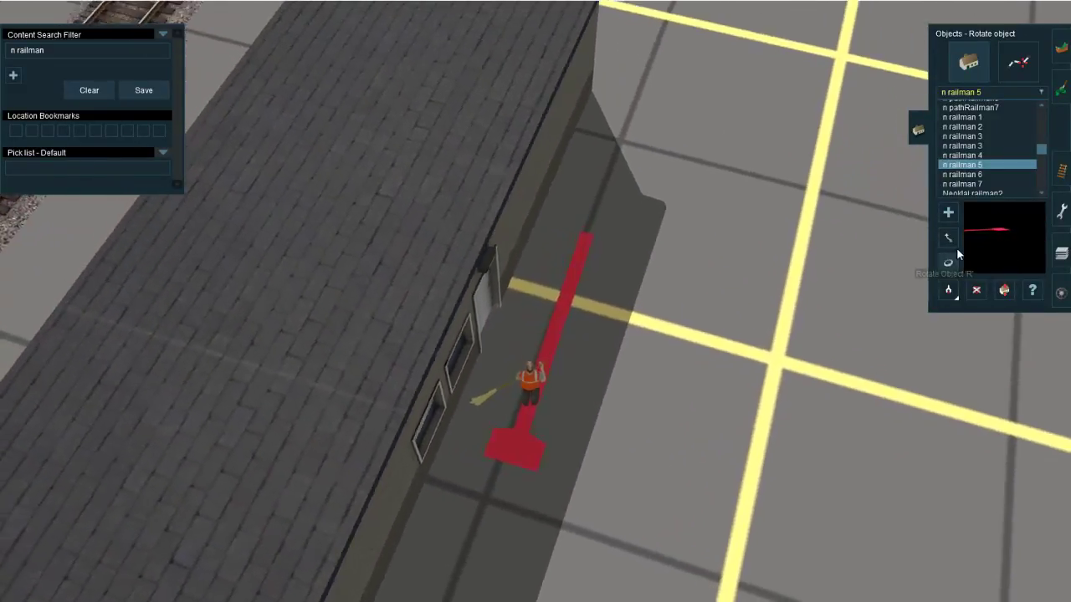
{"action": "left_click", "coordinate": [952, 244]}
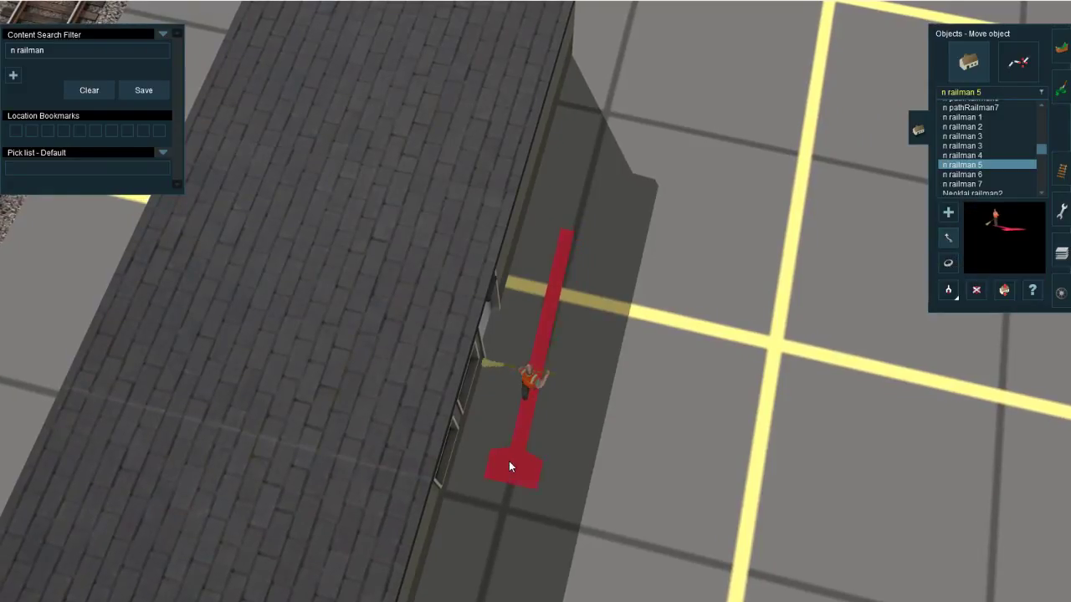
{"action": "left_click_drag", "start_coordinate": [511, 475], "coordinate": [511, 487]}
{"action": "right_click", "coordinate": [589, 398]}
{"action": "key", "text": "Down"}
{"action": "key", "text": "Right"}
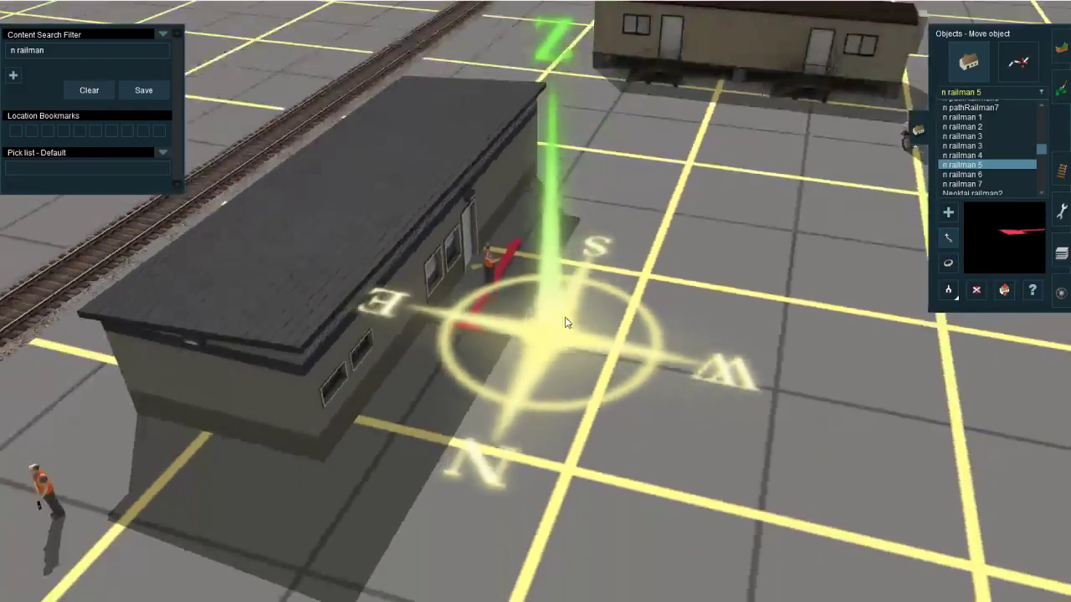
Step: Place n railman 6 on the gravel beside a yard track and rotate him to face south along the track
{"action": "left_click", "coordinate": [1010, 158]}
{"action": "left_click", "coordinate": [995, 174]}
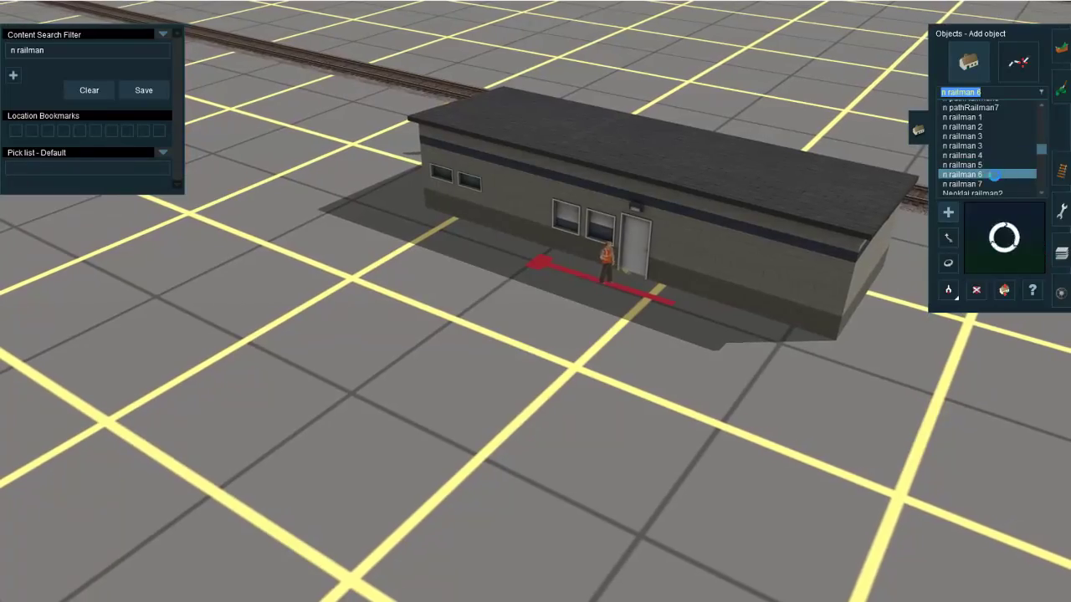
{"action": "left_click", "coordinate": [981, 191]}
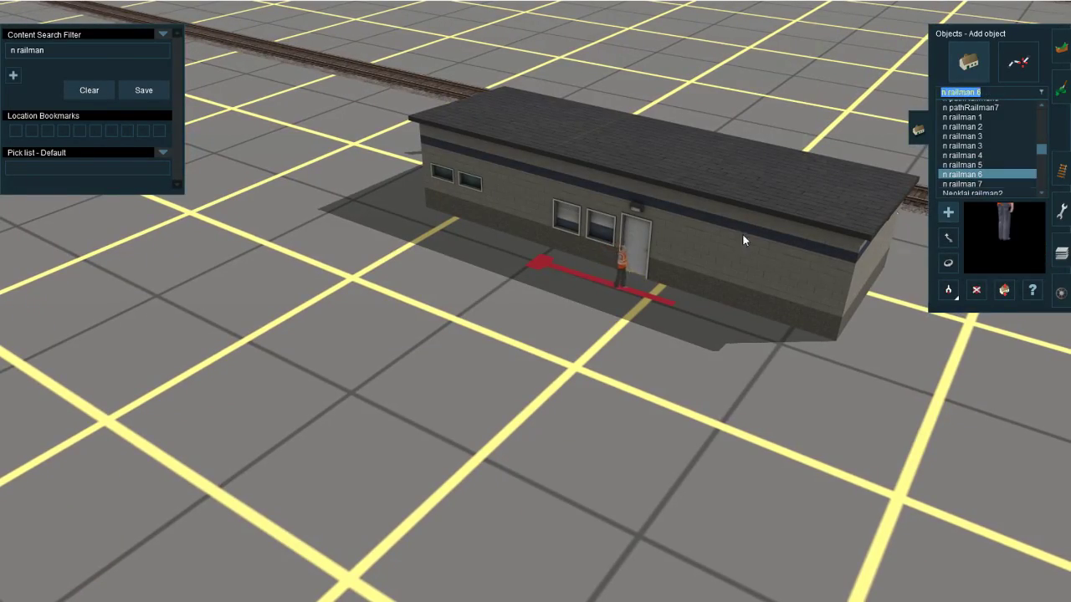
{"action": "scroll", "coordinate": [742, 240], "scroll_direction": "down", "scroll_amount": 5}
{"action": "right_click_drag", "start_coordinate": [743, 240], "coordinate": [587, 317]}
{"action": "key", "text": "Down"}
{"action": "key", "text": "Right"}
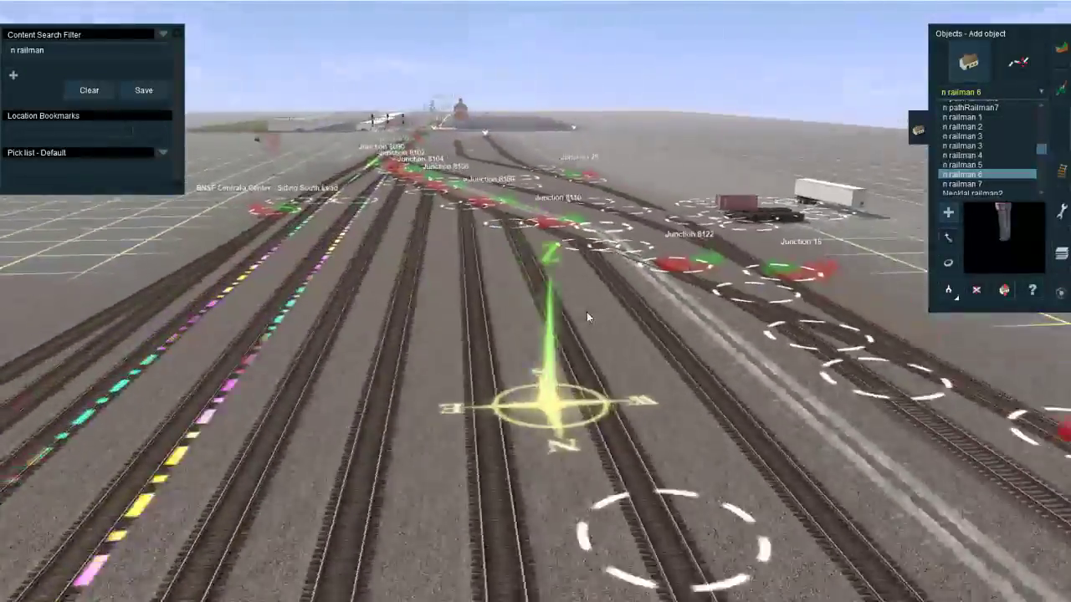
{"action": "scroll", "coordinate": [586, 312], "scroll_direction": "down", "scroll_amount": 5}
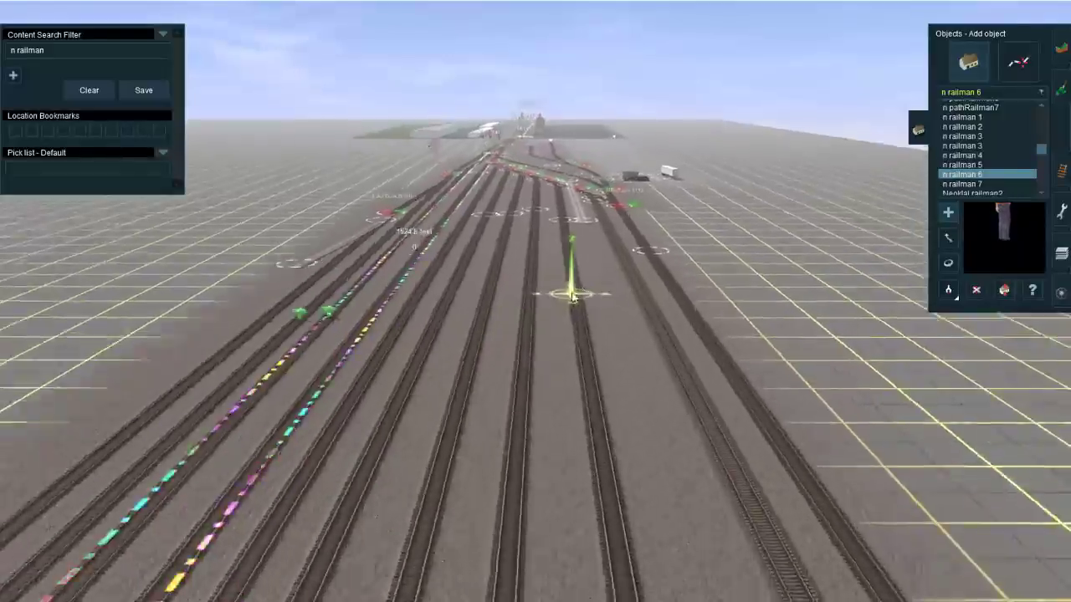
{"action": "scroll", "coordinate": [573, 297], "scroll_direction": "up", "scroll_amount": 5}
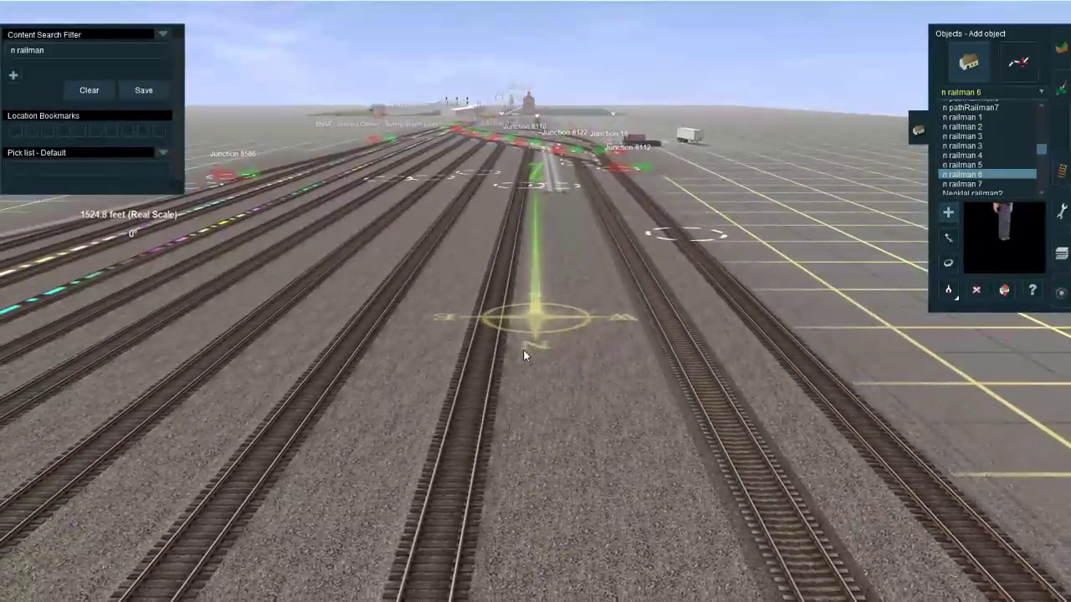
{"action": "scroll", "coordinate": [526, 346], "scroll_direction": "up", "scroll_amount": 10}
{"action": "left_click", "coordinate": [540, 315]}
{"action": "key", "text": "r"}
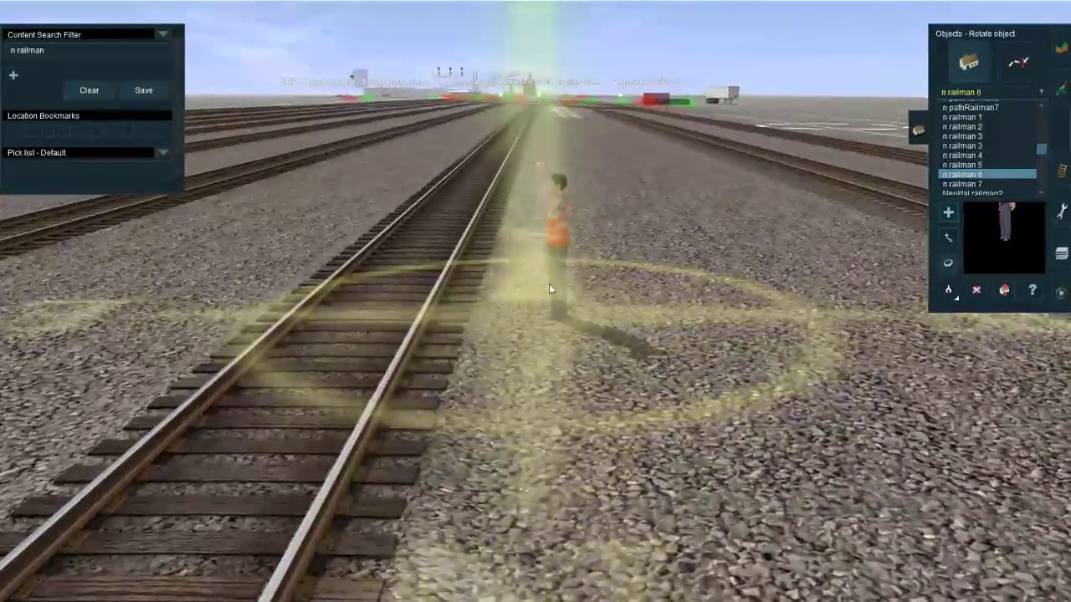
{"action": "left_click_drag", "start_coordinate": [548, 285], "coordinate": [399, 309]}
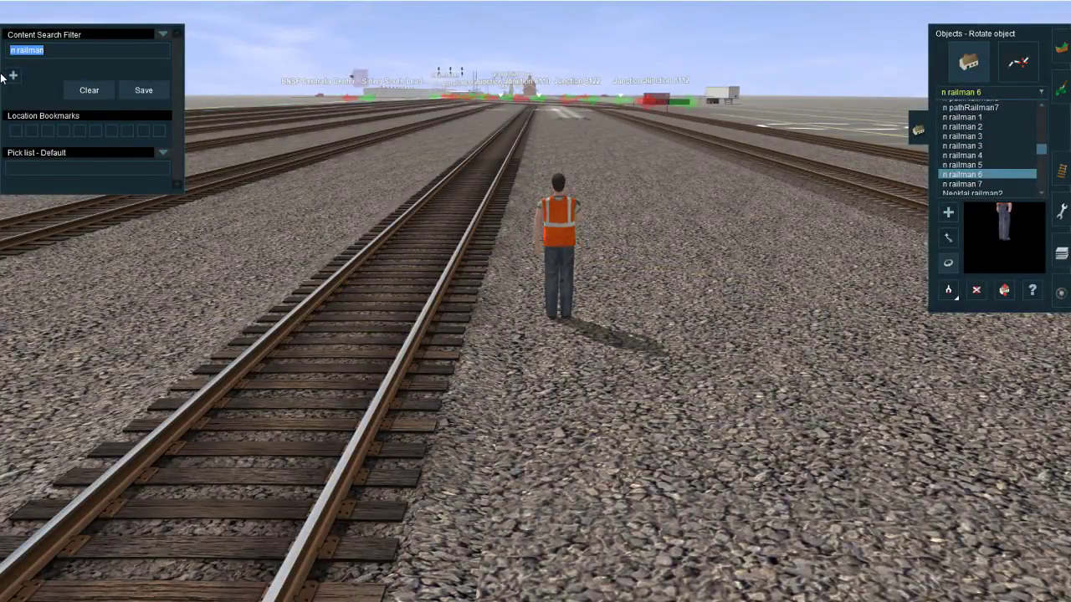
Step: Search the objects for "bnsf"
{"action": "key", "text": "Return"}
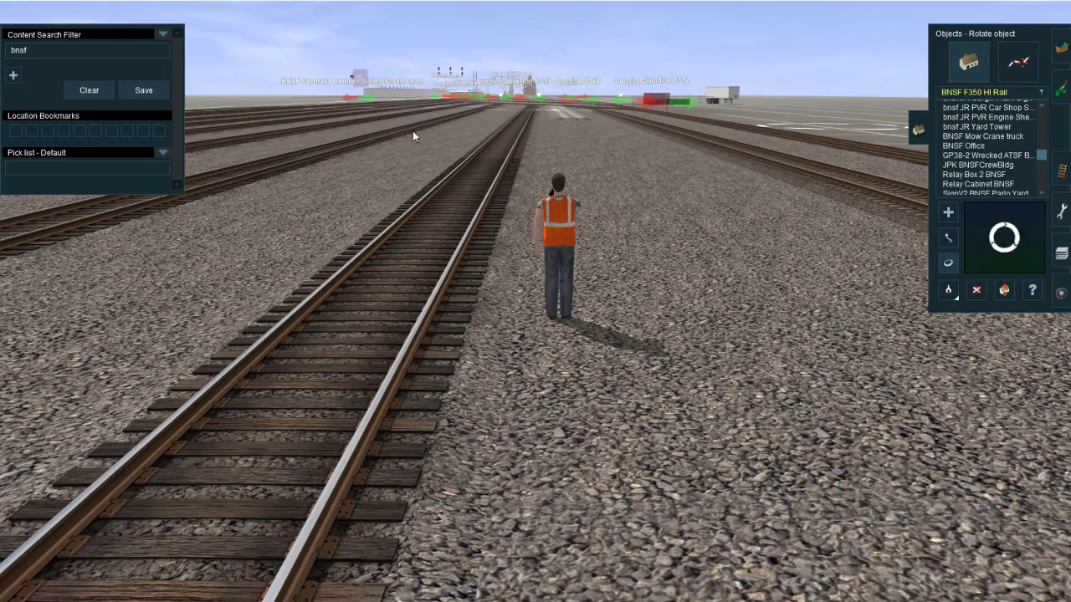
Step: Try the wrecked GP38-2 ATSF BNSF Patch locomotive beside the railman in the yard, and undo its placement
{"action": "left_click", "coordinate": [987, 156]}
{"action": "left_click", "coordinate": [492, 345]}
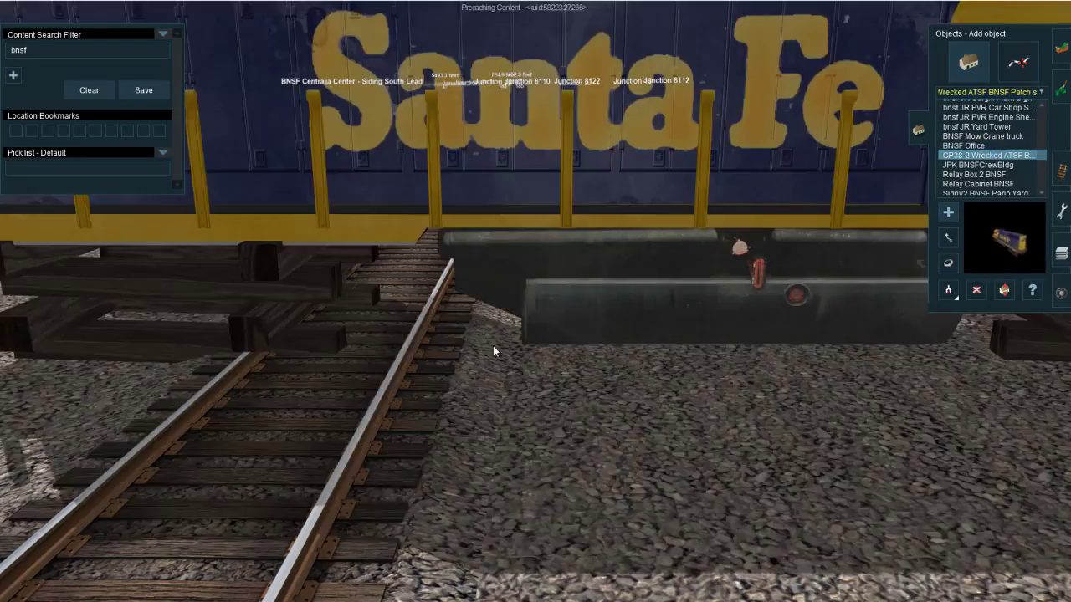
{"action": "scroll", "coordinate": [533, 307], "scroll_direction": "down", "scroll_amount": 5}
{"action": "key", "text": "Left"}
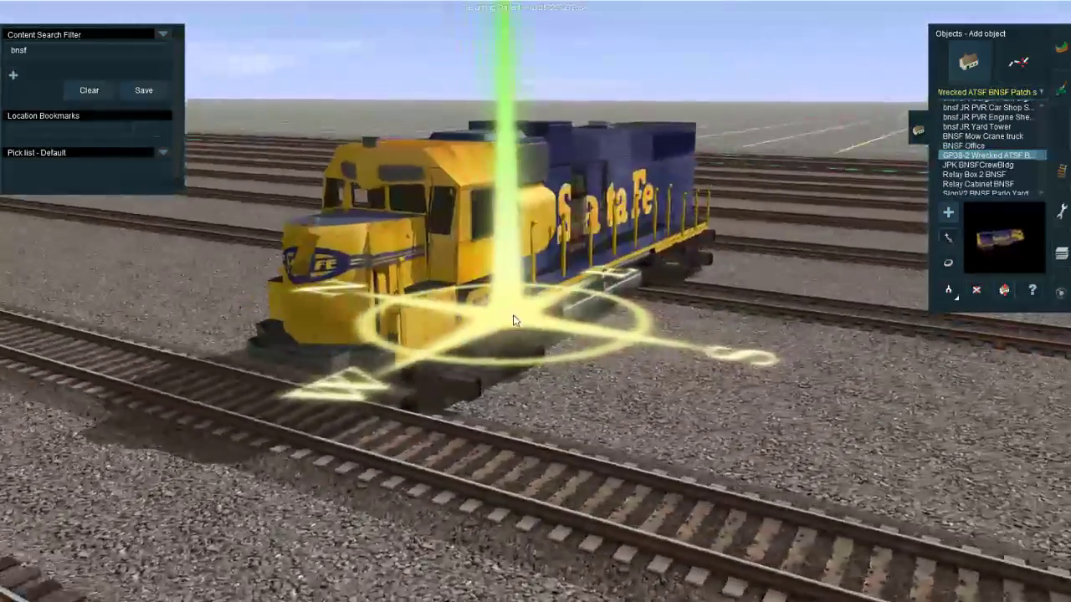
{"action": "scroll", "coordinate": [543, 306], "scroll_direction": "up", "scroll_amount": 3}
{"action": "right_click_drag", "start_coordinate": [551, 304], "coordinate": [518, 325]}
{"action": "scroll", "coordinate": [518, 325], "scroll_direction": "down", "scroll_amount": 3}
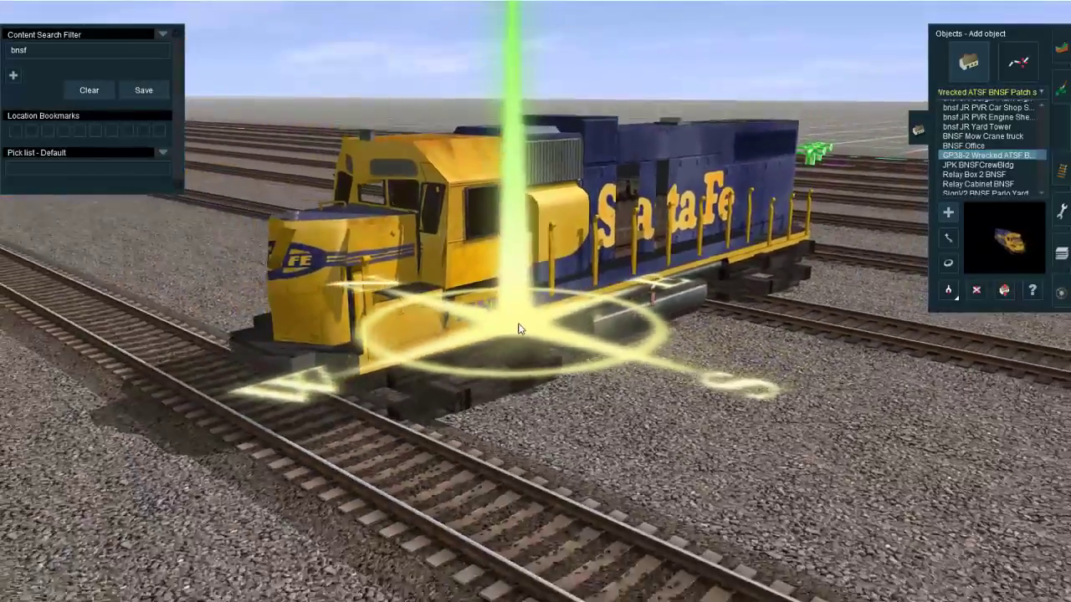
{"action": "key", "text": "ctrl+z"}
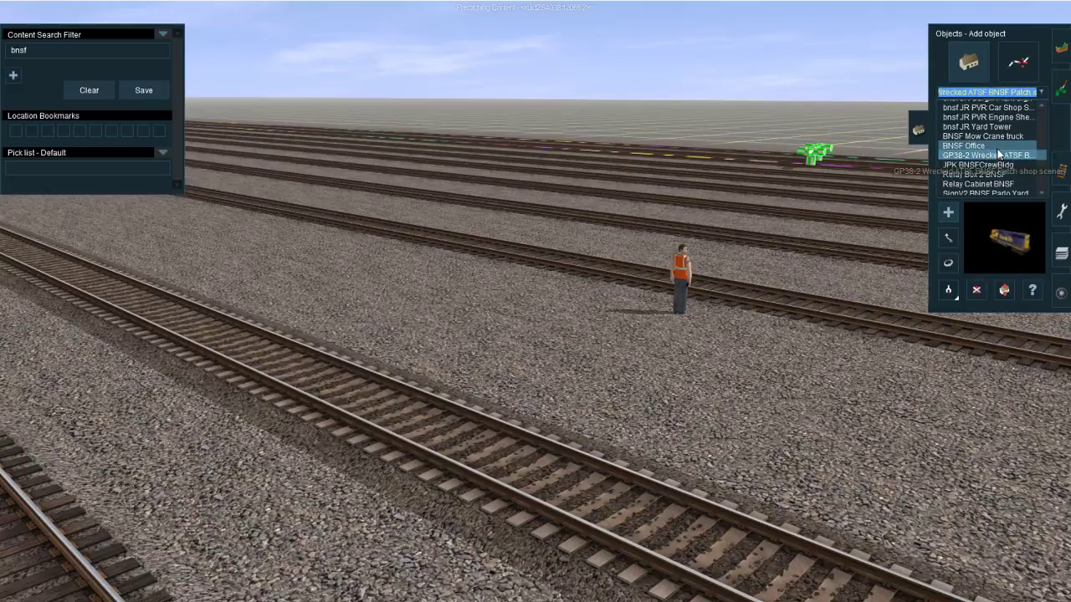
Step: Place a BNSF Mow Crane truck on the open ground southwest of the yard offices and rotate it
{"action": "left_click", "coordinate": [1000, 137]}
{"action": "left_click", "coordinate": [995, 128]}
{"action": "left_click", "coordinate": [994, 135]}
{"action": "scroll", "coordinate": [429, 335], "scroll_direction": "down", "scroll_amount": 5}
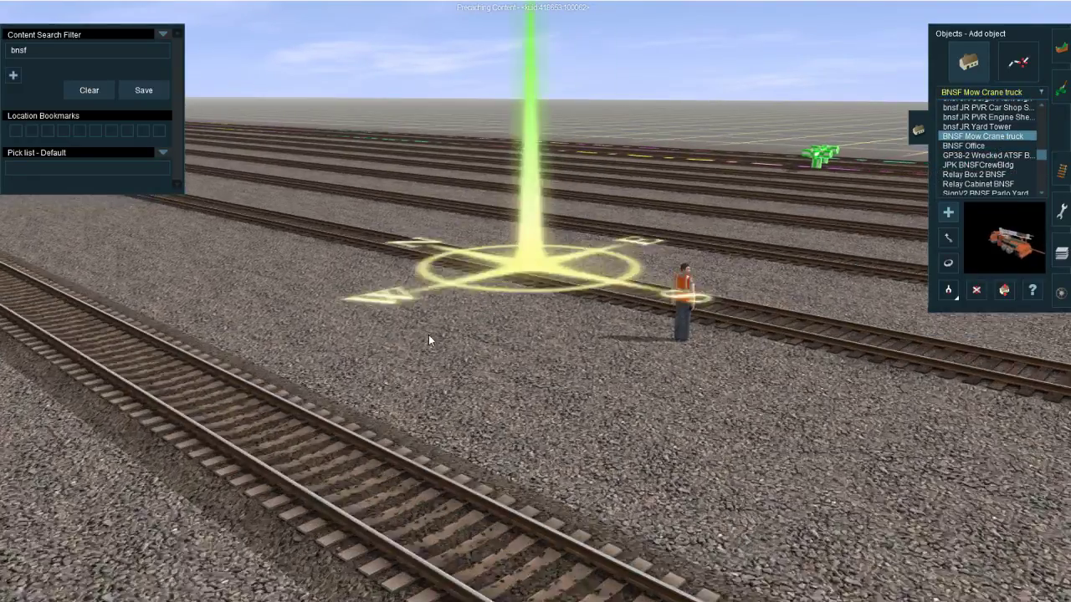
{"action": "right_click", "coordinate": [306, 256]}
{"action": "scroll", "coordinate": [303, 256], "scroll_direction": "down", "scroll_amount": 5}
{"action": "right_click", "coordinate": [199, 139]}
{"action": "scroll", "coordinate": [335, 245], "scroll_direction": "up", "scroll_amount": 5}
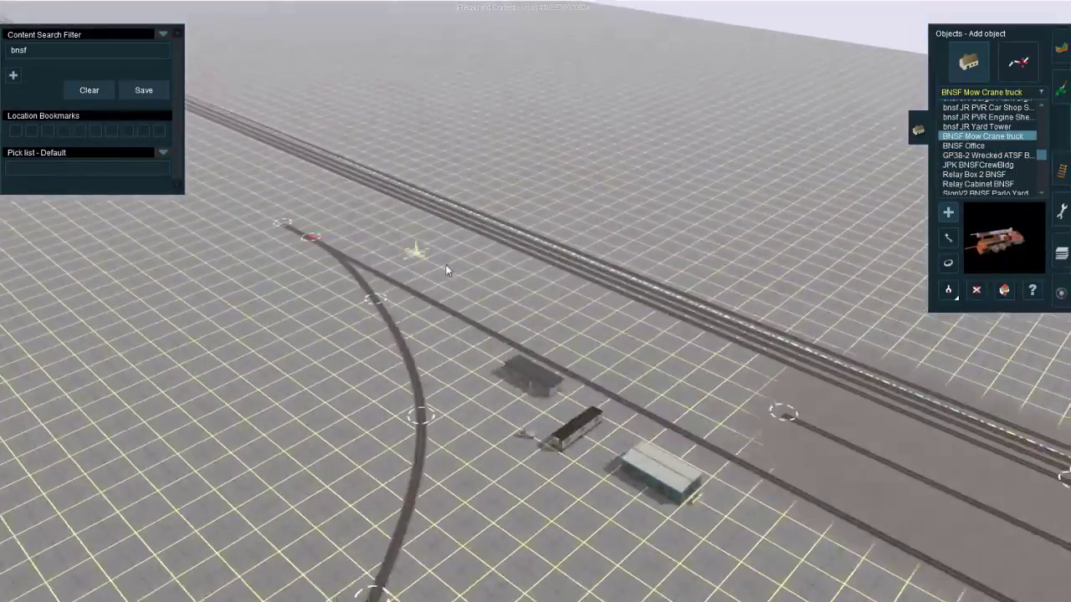
{"action": "right_click", "coordinate": [760, 459]}
{"action": "scroll", "coordinate": [635, 414], "scroll_direction": "up", "scroll_amount": 5}
{"action": "right_click", "coordinate": [502, 372]}
{"action": "right_click", "coordinate": [609, 318]}
{"action": "right_click", "coordinate": [530, 382]}
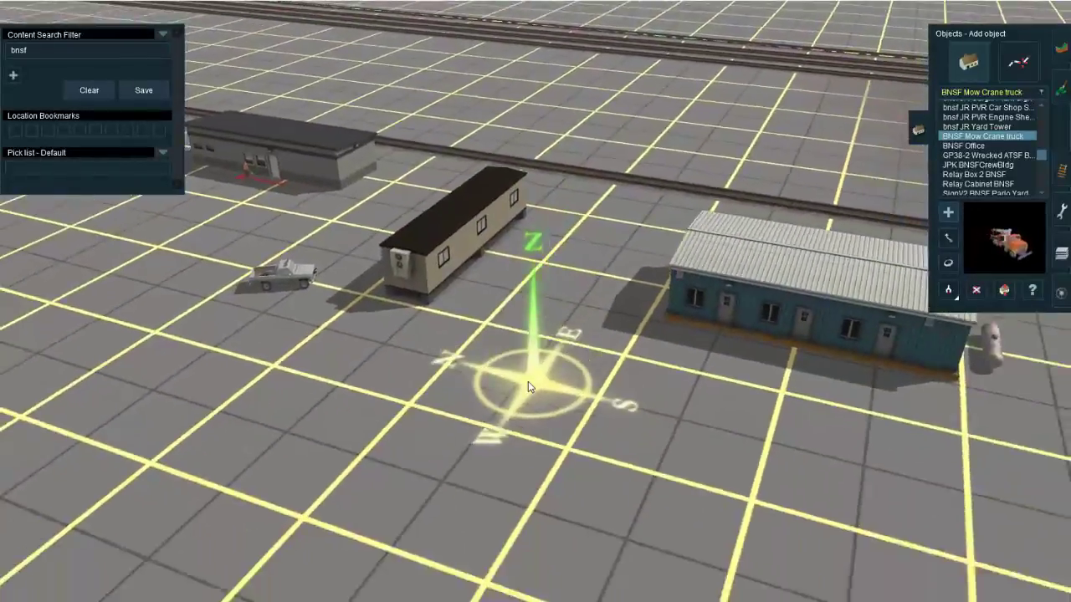
{"action": "right_click", "coordinate": [461, 342]}
{"action": "scroll", "coordinate": [461, 344], "scroll_direction": "down", "scroll_amount": 5}
{"action": "right_click", "coordinate": [749, 388]}
{"action": "right_click", "coordinate": [427, 343]}
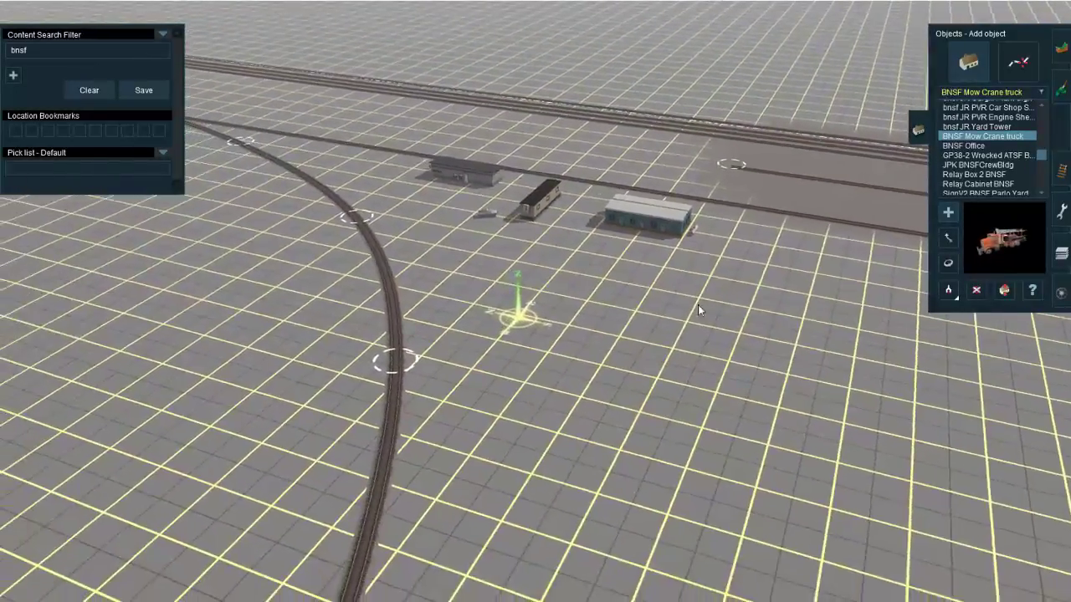
{"action": "left_click", "coordinate": [765, 391]}
{"action": "key", "text": "r"}
{"action": "left_click_drag", "start_coordinate": [763, 391], "coordinate": [712, 393]}
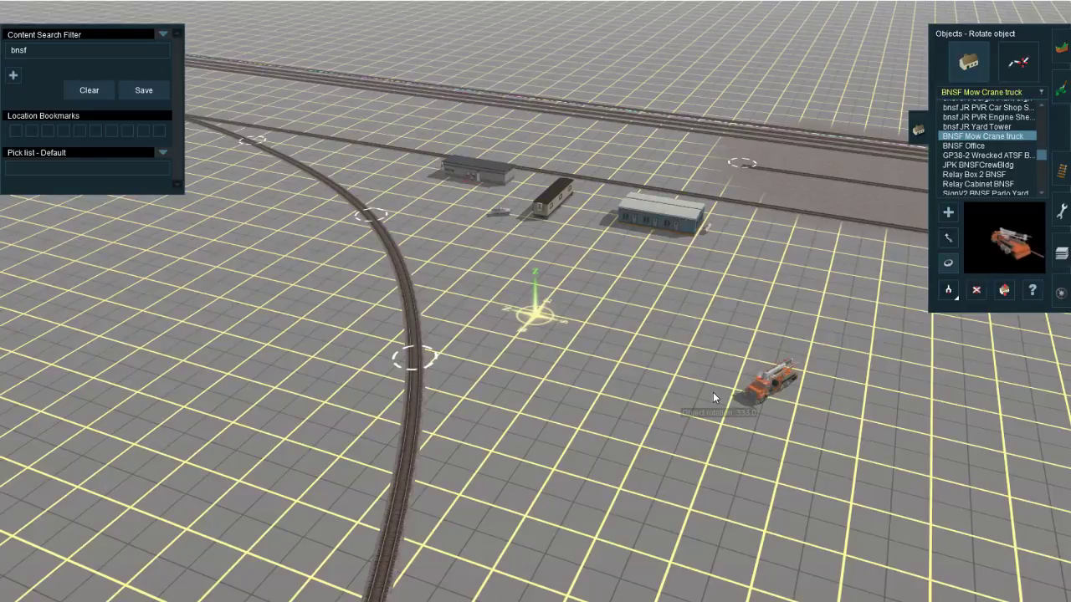
Step: Place a BNSF F350 HI Rail truck beside n railman 6, rotate it and move it into position between the yard tracks
{"action": "scroll", "coordinate": [987, 163], "scroll_direction": "up", "scroll_amount": 2}
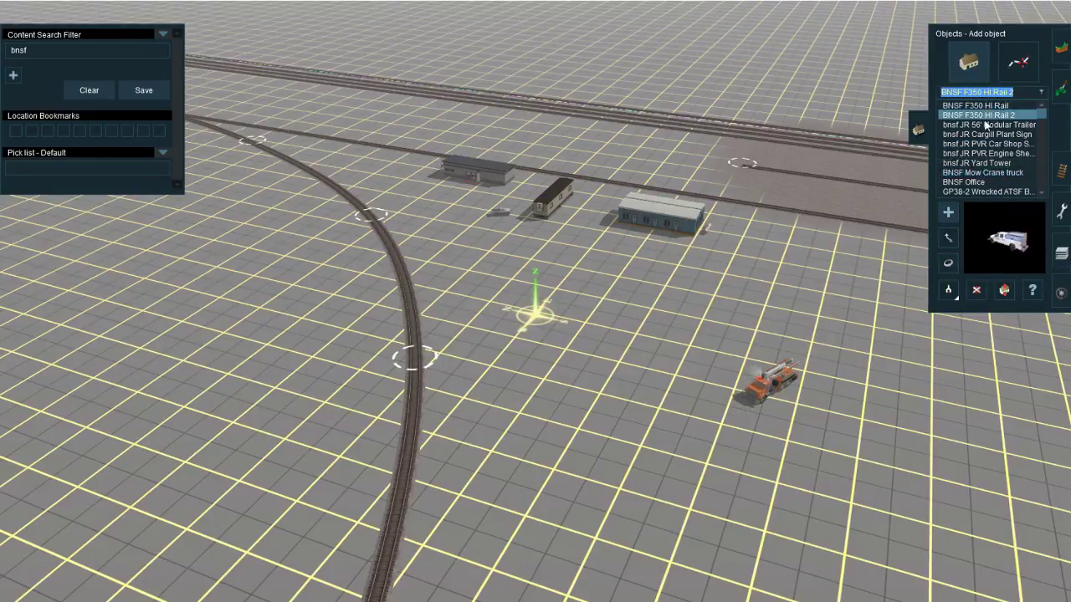
{"action": "right_click_drag", "start_coordinate": [912, 257], "coordinate": [498, 330]}
{"action": "scroll", "coordinate": [518, 329], "scroll_direction": "up", "scroll_amount": 5}
{"action": "left_click", "coordinate": [569, 318]}
{"action": "key", "text": "r"}
{"action": "left_click_drag", "start_coordinate": [569, 318], "coordinate": [598, 310]}
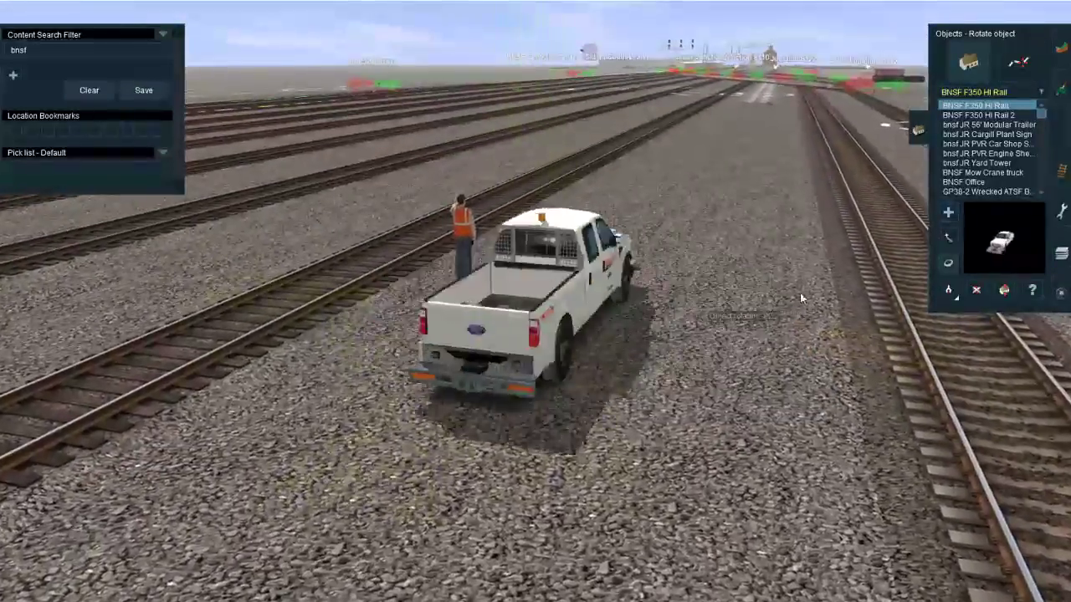
{"action": "key", "text": "m"}
{"action": "right_click_drag", "start_coordinate": [577, 308], "coordinate": [501, 331]}
{"action": "scroll", "coordinate": [515, 301], "scroll_direction": "down", "scroll_amount": 3}
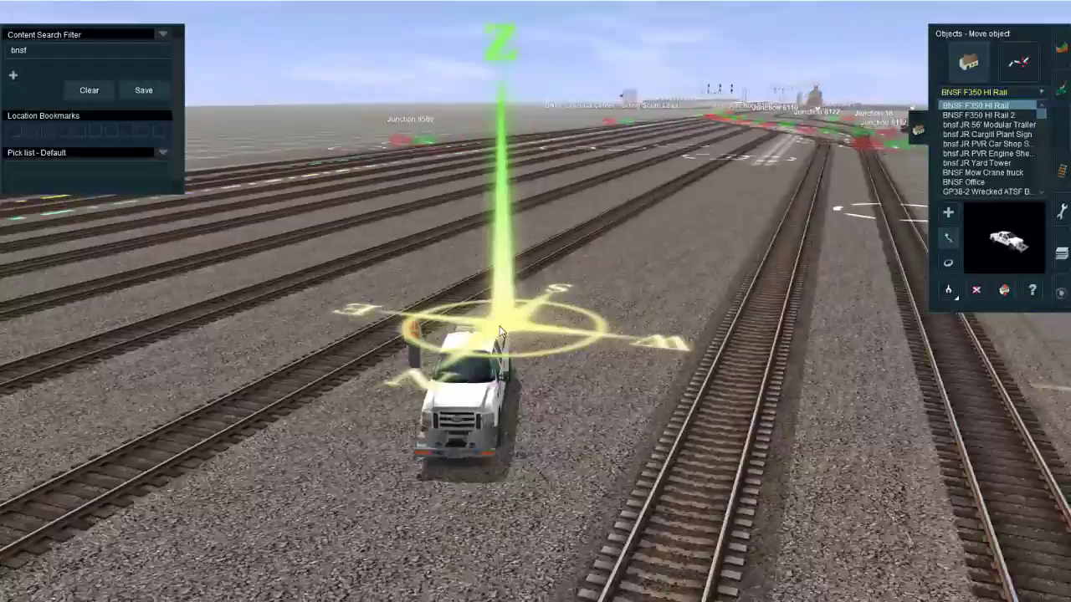
{"action": "scroll", "coordinate": [502, 335], "scroll_direction": "up", "scroll_amount": 5}
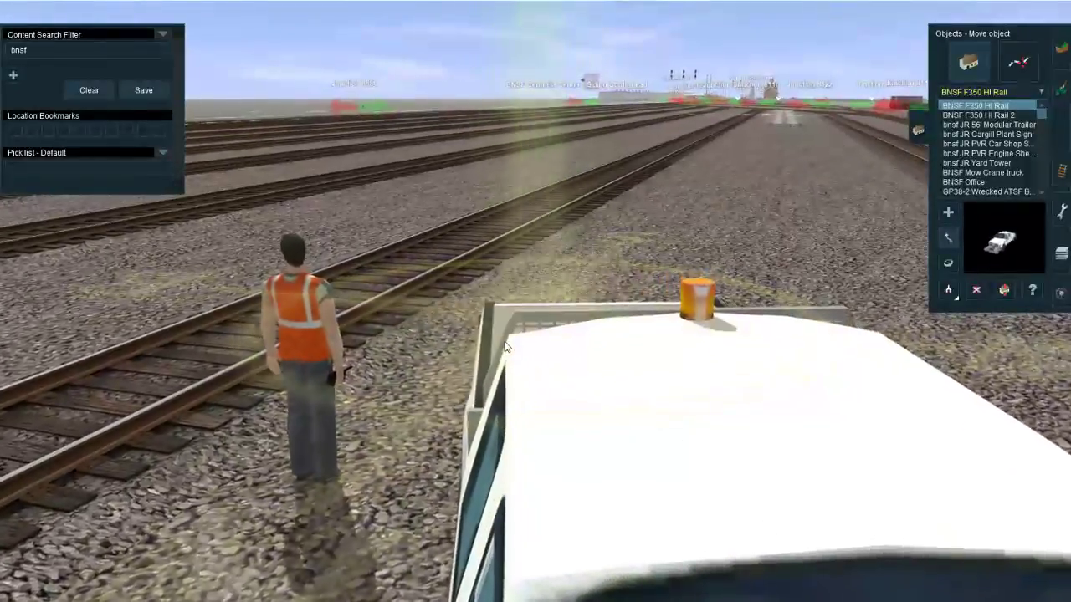
{"action": "scroll", "coordinate": [504, 347], "scroll_direction": "down", "scroll_amount": 10}
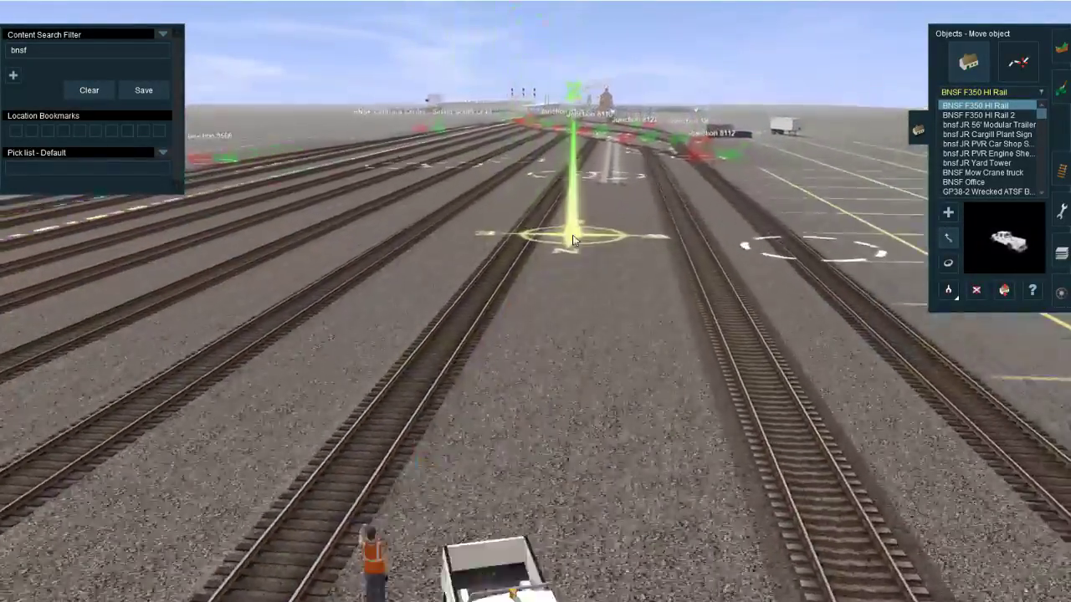
Step: Delete the track spline point between Junction 8122 and Junction 8110, and straighten that stretch of track
{"action": "right_click_drag", "start_coordinate": [573, 240], "coordinate": [528, 395]}
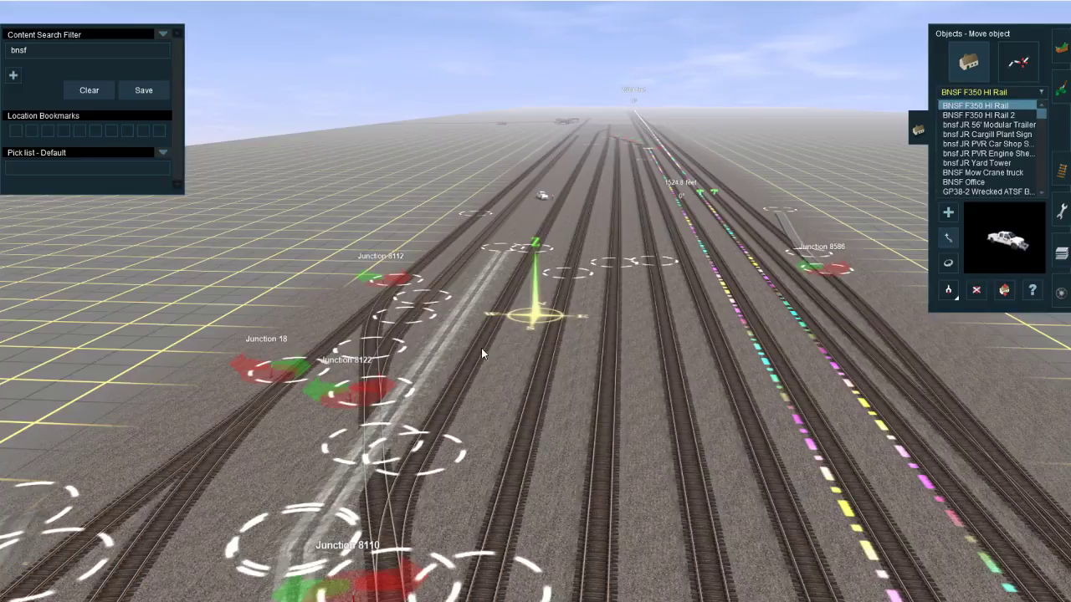
{"action": "right_click_drag", "start_coordinate": [481, 349], "coordinate": [519, 322]}
{"action": "scroll", "coordinate": [544, 326], "scroll_direction": "up", "scroll_amount": 4}
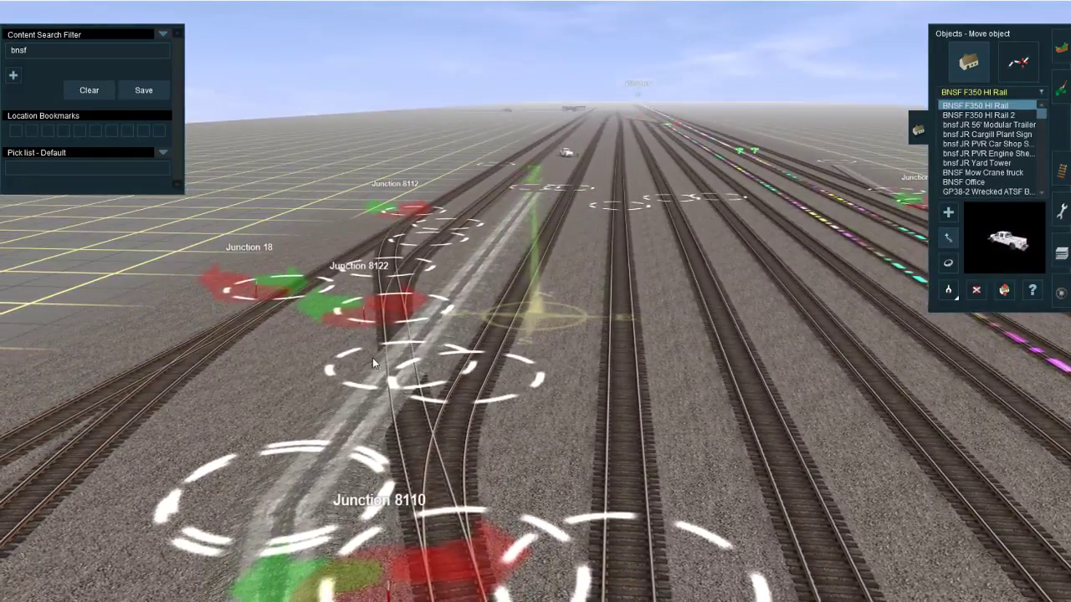
{"action": "scroll", "coordinate": [632, 299], "scroll_direction": "up", "scroll_amount": 4}
{"action": "right_click_drag", "start_coordinate": [372, 363], "coordinate": [563, 306]}
{"action": "left_click", "coordinate": [1061, 171]}
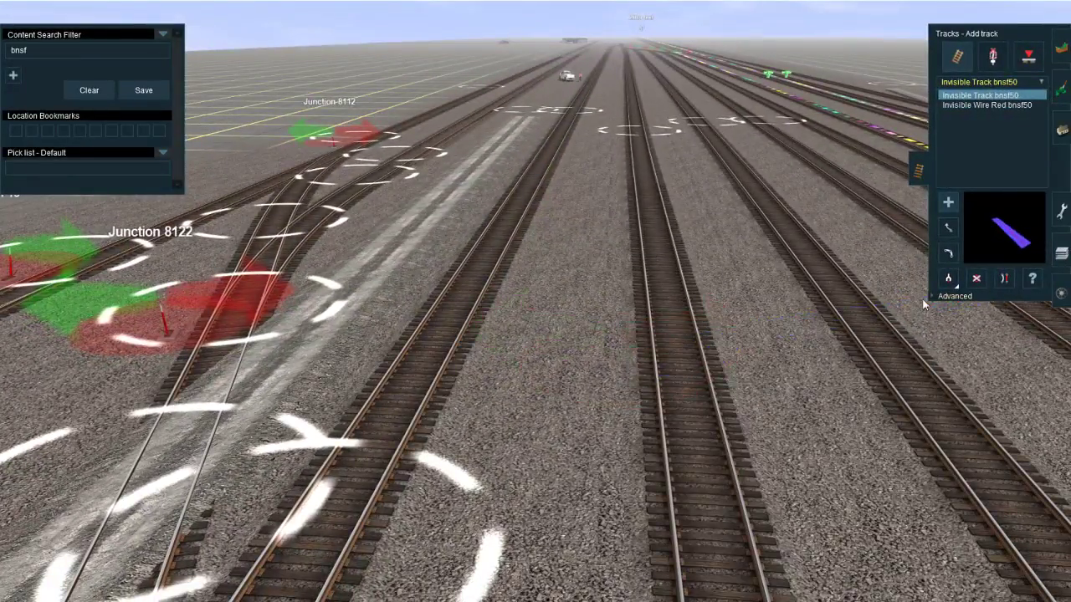
{"action": "left_click", "coordinate": [945, 297]}
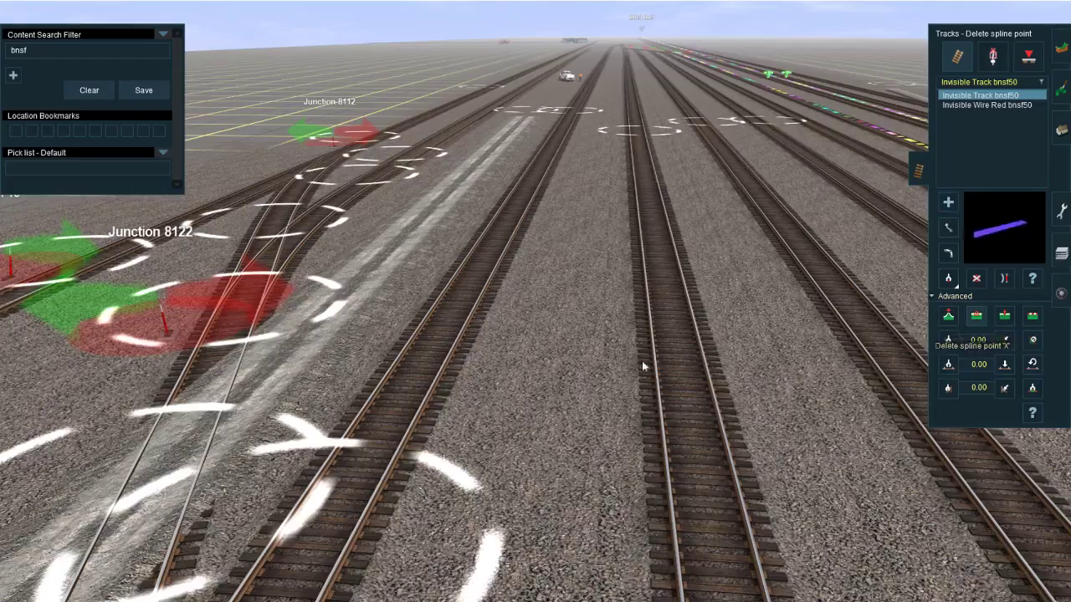
{"action": "right_click", "coordinate": [372, 410]}
{"action": "left_click", "coordinate": [322, 439]}
{"action": "left_click", "coordinate": [1005, 279]}
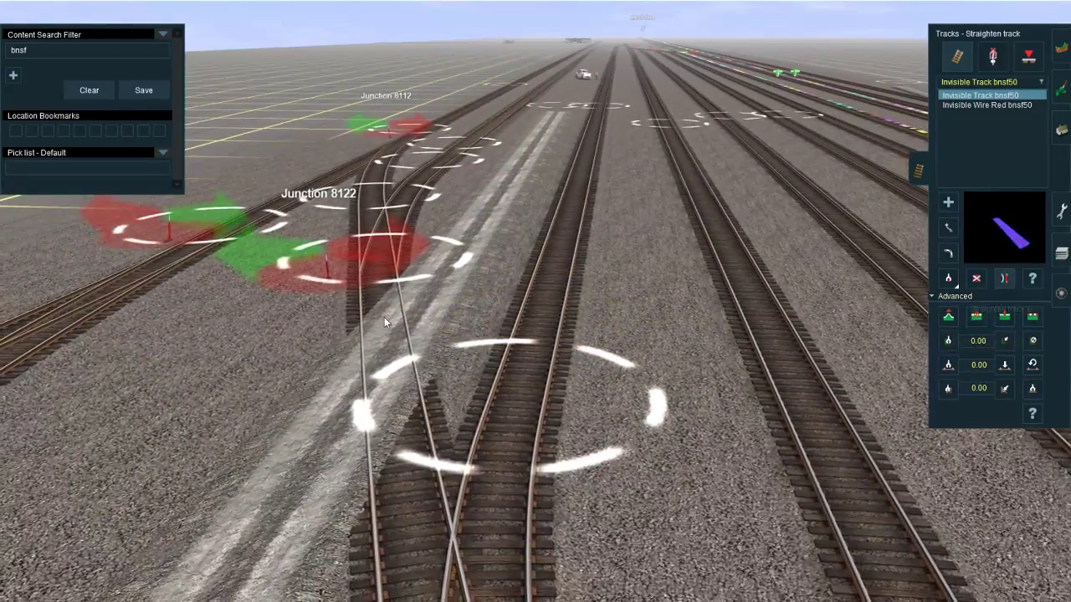
{"action": "left_click", "coordinate": [386, 383]}
{"action": "right_click_drag", "start_coordinate": [410, 389], "coordinate": [523, 312]}
Step: Look over the yard tracks, the road crossing south of them and the Centralia station area
{"action": "right_click_drag", "start_coordinate": [567, 200], "coordinate": [530, 293]}
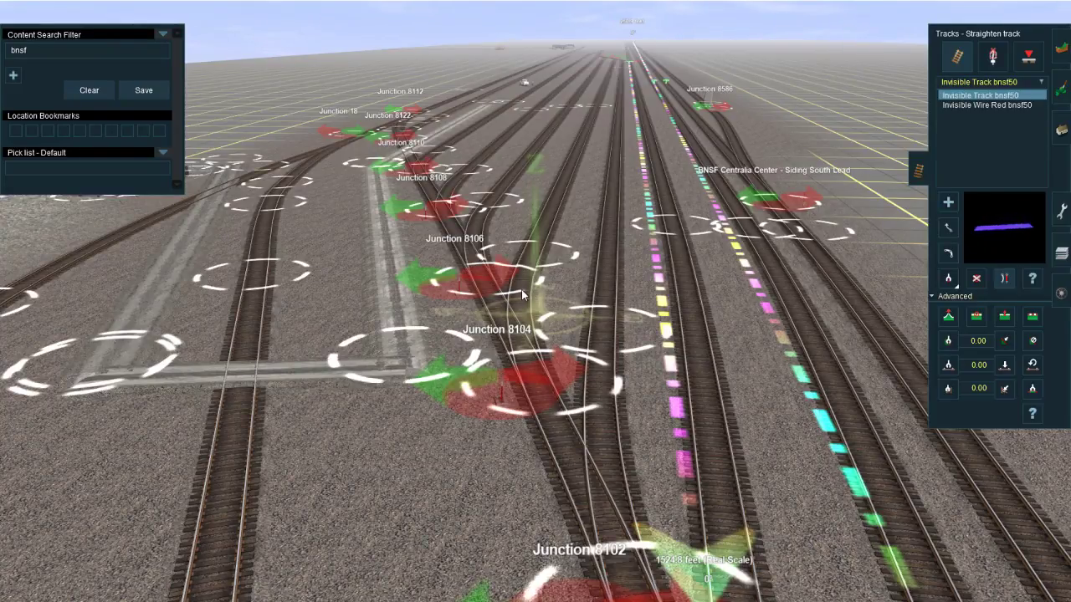
{"action": "right_click", "coordinate": [507, 188]}
{"action": "right_click", "coordinate": [499, 213]}
{"action": "scroll", "coordinate": [552, 151], "scroll_direction": "down", "scroll_amount": 5}
{"action": "right_click", "coordinate": [645, 220]}
{"action": "right_click", "coordinate": [449, 356]}
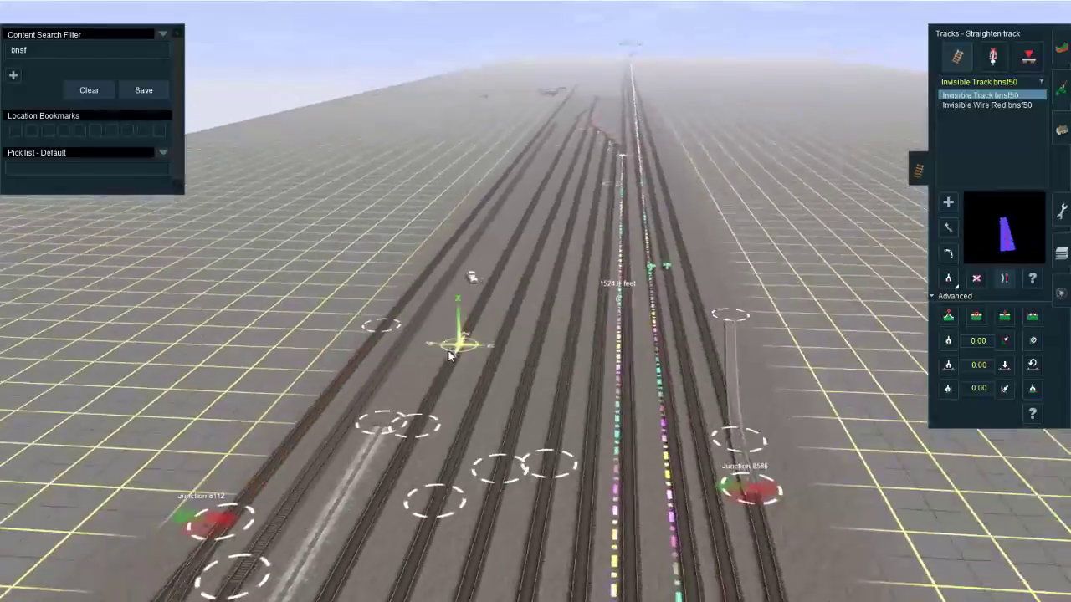
{"action": "right_click", "coordinate": [507, 409]}
{"action": "right_click", "coordinate": [508, 380]}
{"action": "right_click", "coordinate": [506, 324]}
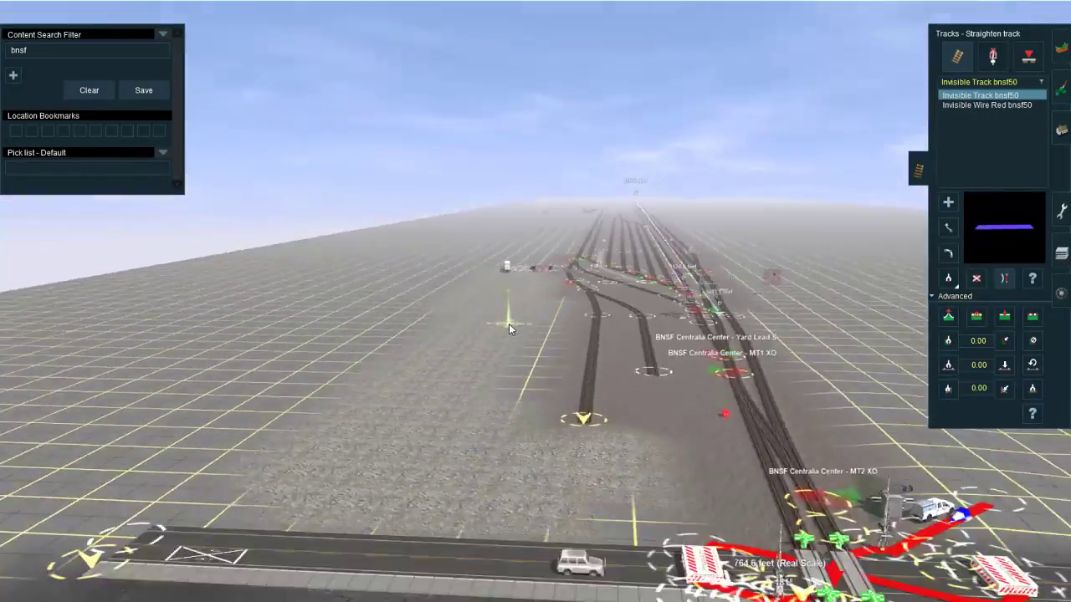
{"action": "right_click", "coordinate": [575, 502]}
{"action": "right_click", "coordinate": [576, 318]}
{"action": "right_click", "coordinate": [560, 552]}
{"action": "right_click", "coordinate": [636, 468]}
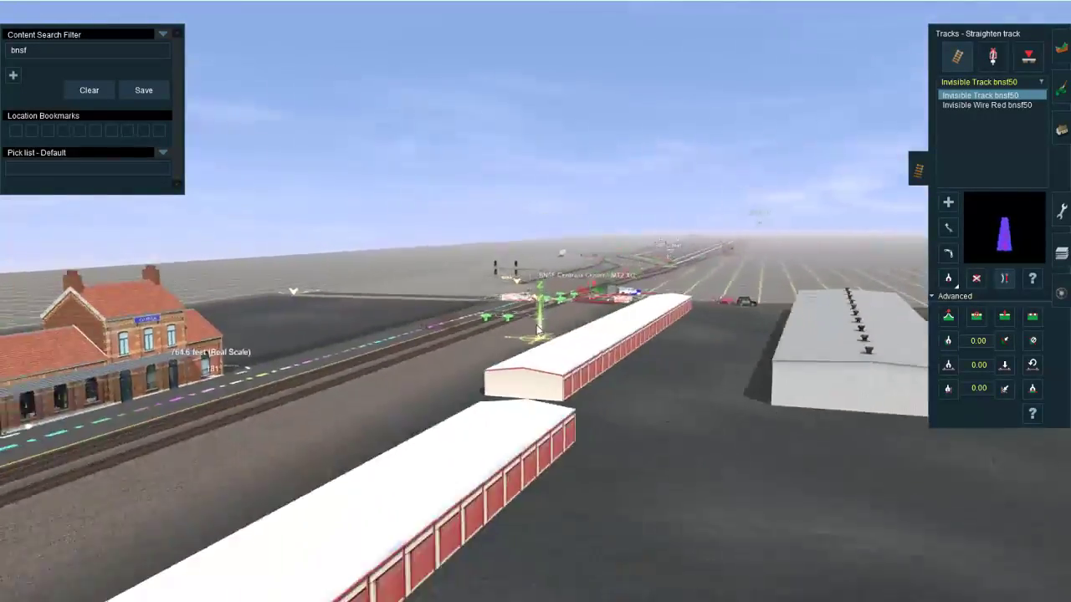
{"action": "mouse_move", "coordinate": [537, 331]}
{"action": "right_mouse_down"}
{"action": "mouse_move", "coordinate": [495, 324]}
{"action": "mouse_move", "coordinate": [544, 323]}
{"action": "mouse_move", "coordinate": [515, 350]}
{"action": "mouse_move", "coordinate": [535, 329]}
{"action": "right_mouse_up"}
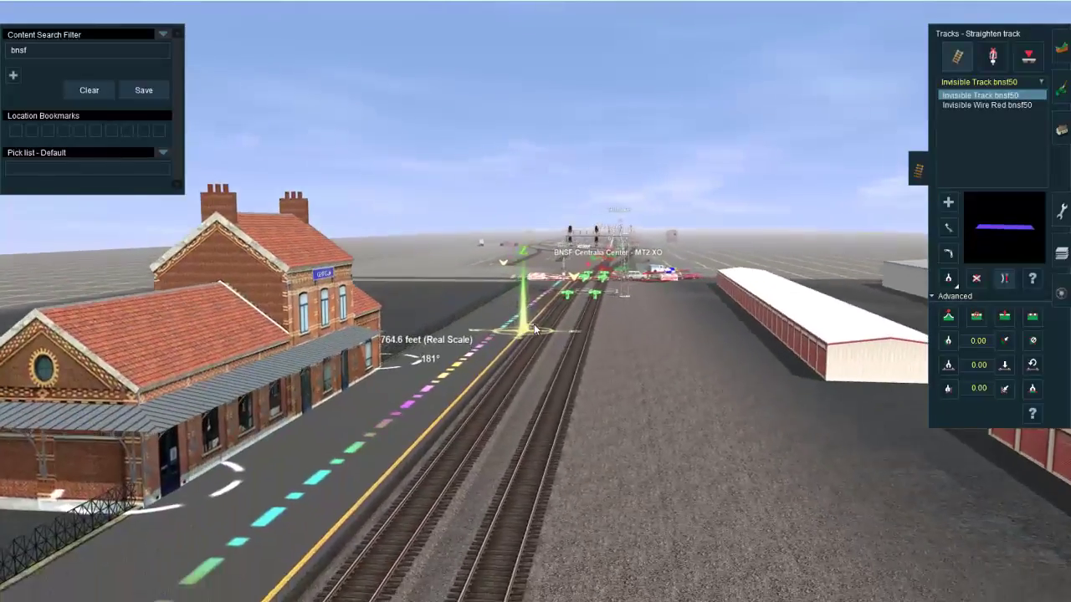
{"action": "scroll", "coordinate": [536, 329], "scroll_direction": "up", "scroll_amount": 3}
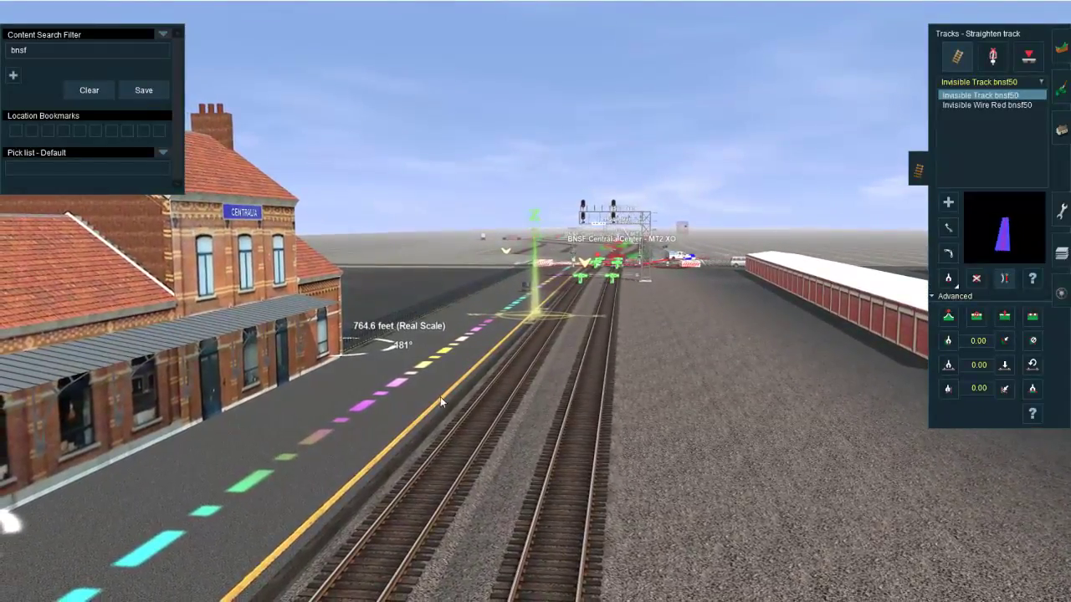
{"action": "scroll", "coordinate": [350, 445], "scroll_direction": "up", "scroll_amount": 1}
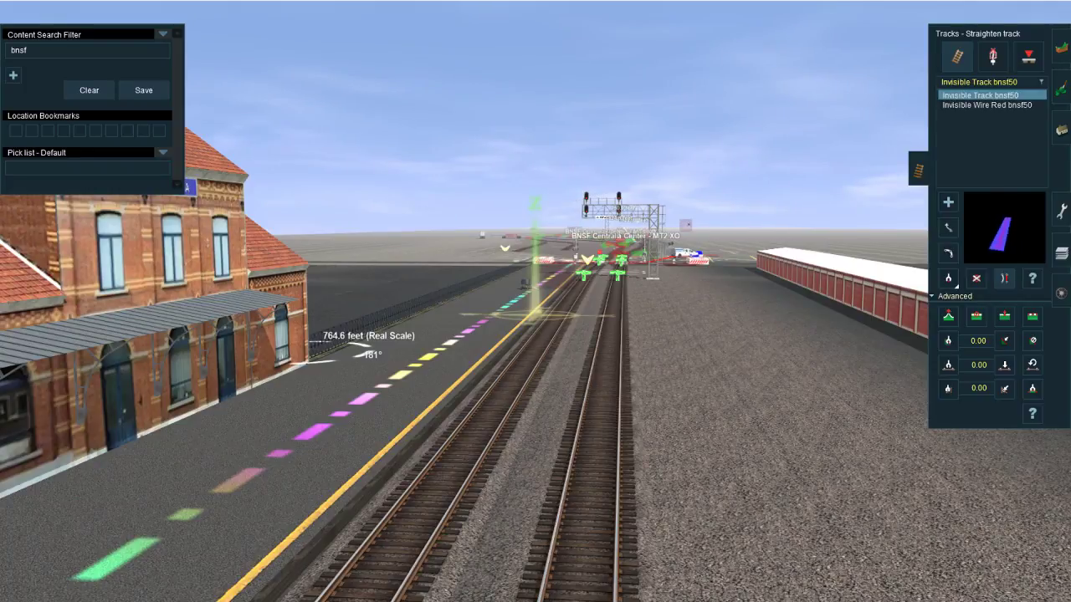
{"action": "left_click", "coordinate": [247, 589]}
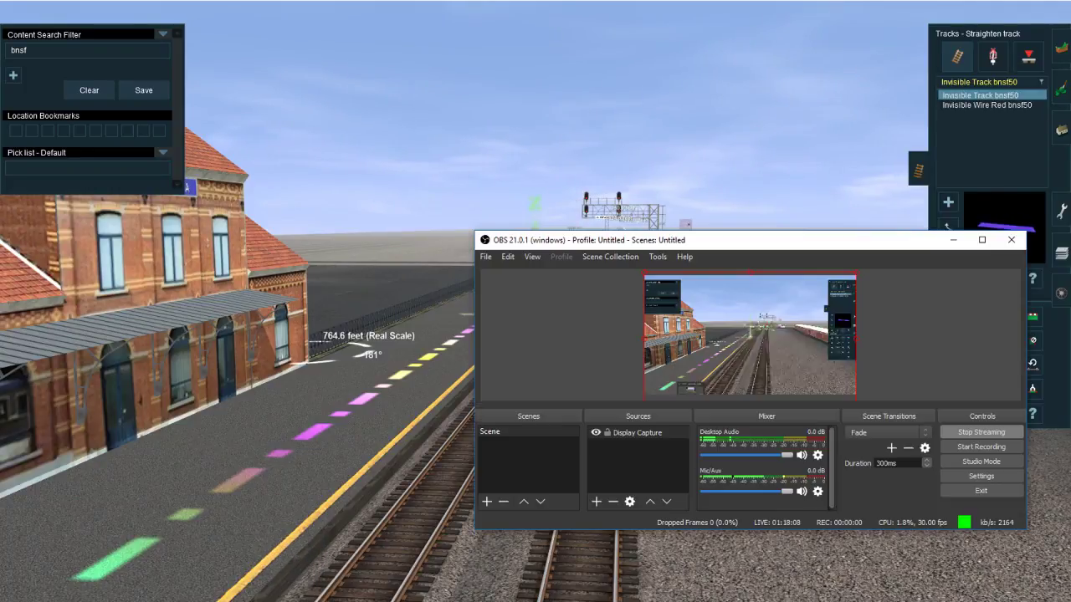